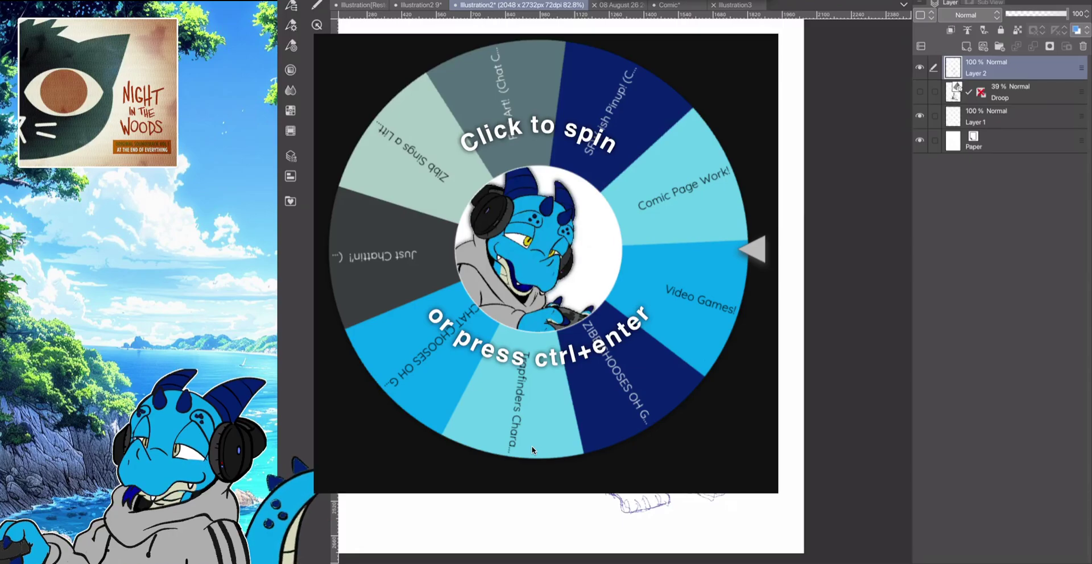
Spin the activity wheel to pick a stream activity and switch to the emulator window running Mega Man III
{"action": "left_click", "coordinate": [533, 450]}
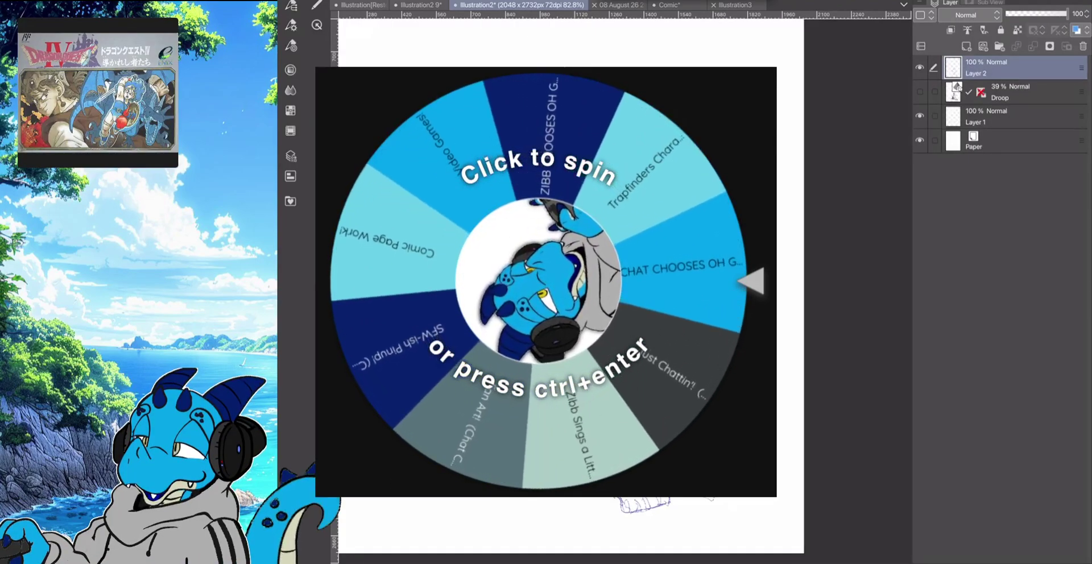
{"action": "left_click", "coordinate": [721, 328]}
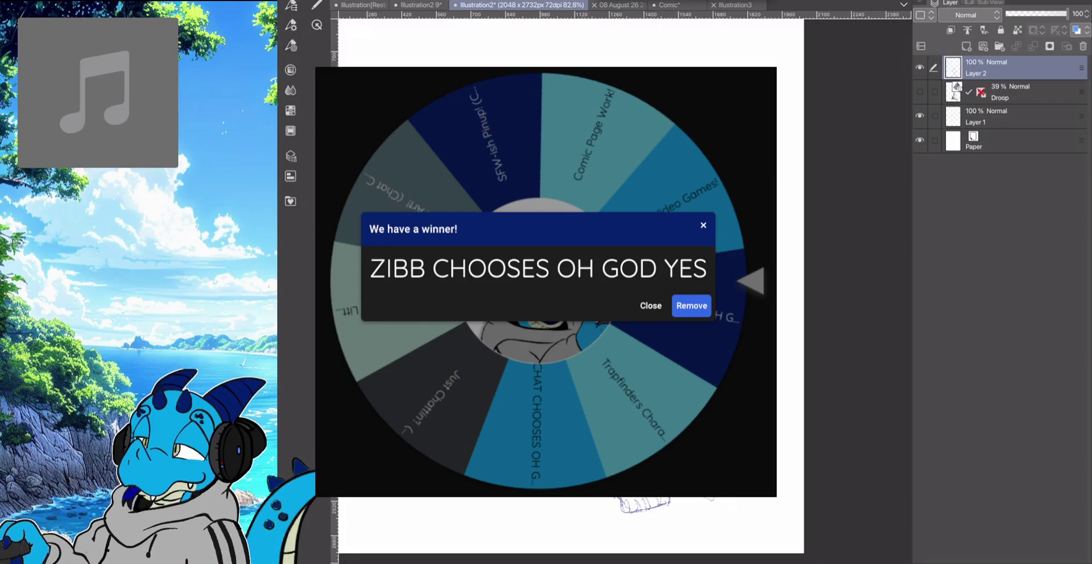
{"action": "key", "text": "alt+Tab"}
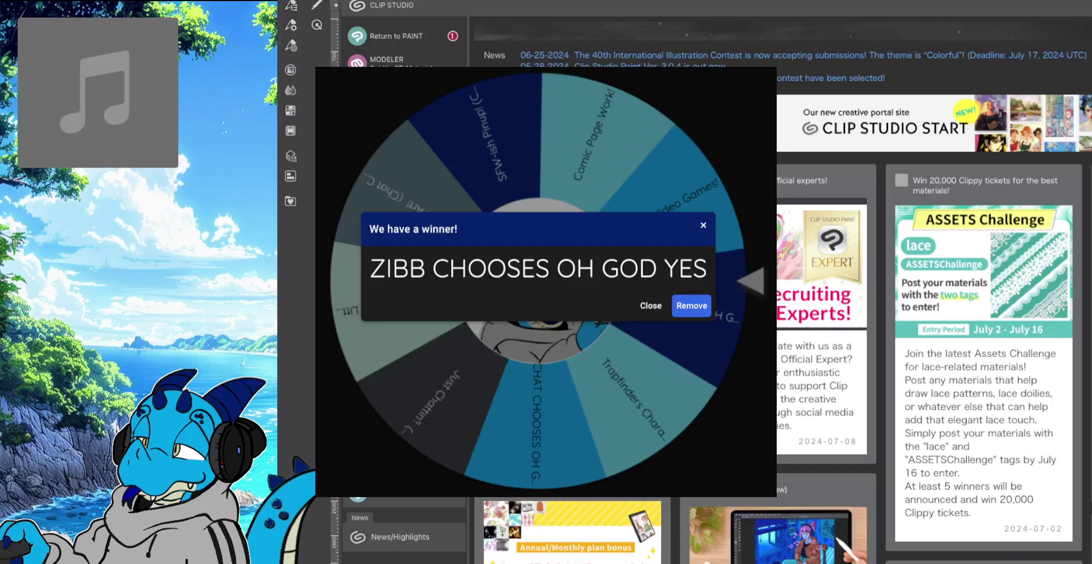
{"action": "key", "text": "alt+Tab"}
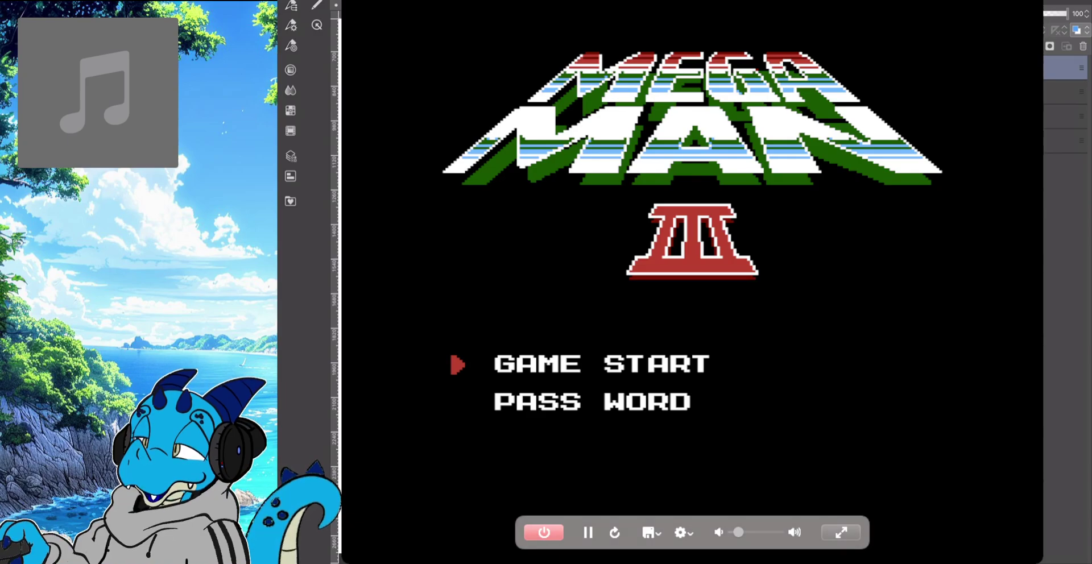
Start the Mega Man III game and enter the Spark Man stage from the stage selection
{"action": "key", "text": "Return"}
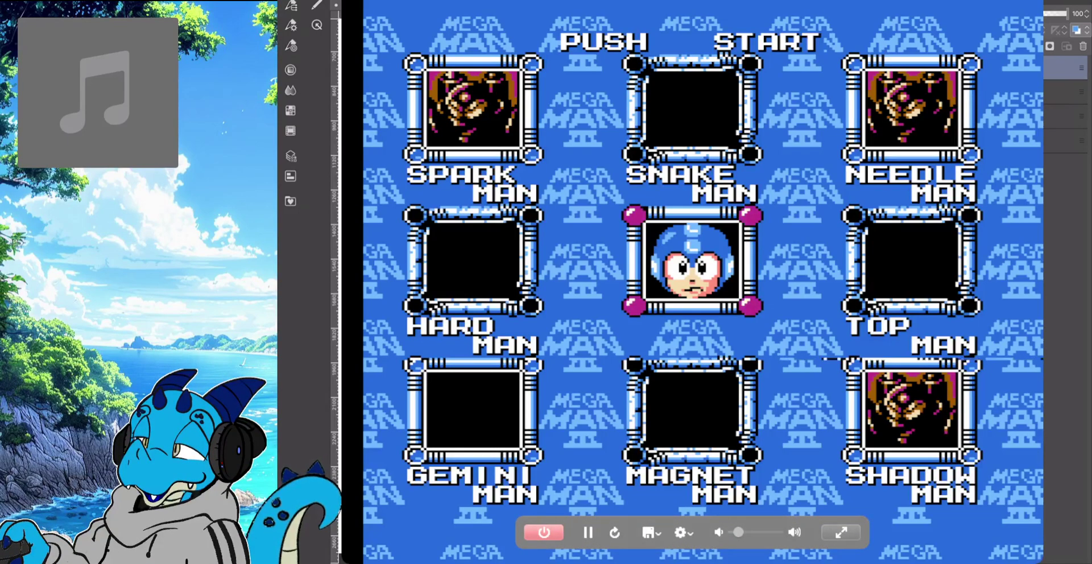
{"action": "key", "text": "Right"}
{"action": "key", "text": "Left"}
{"action": "key", "text": "Up"}
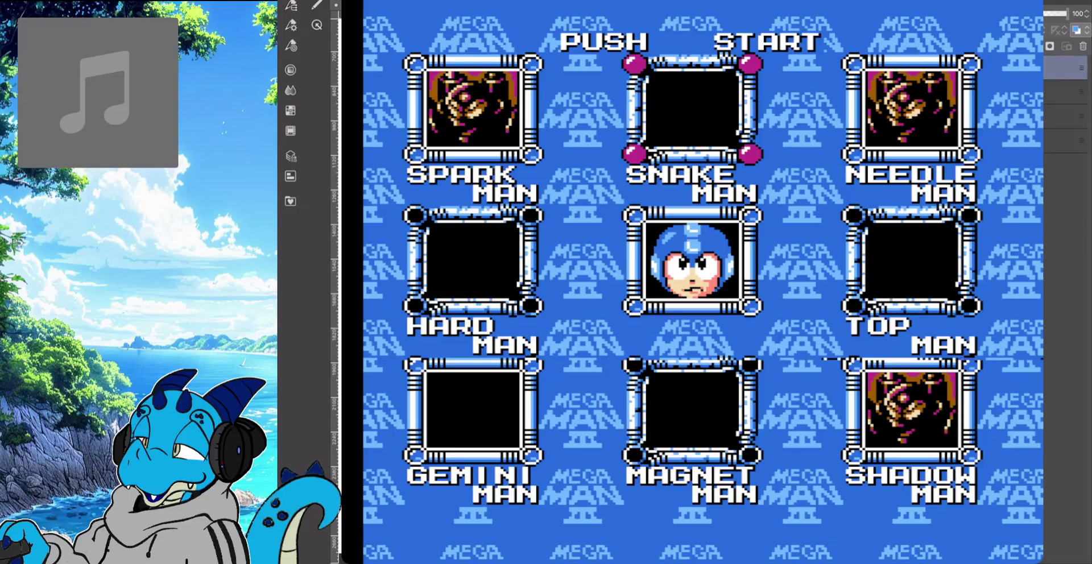
{"action": "key", "text": "Left"}
{"action": "key", "text": "Right"}
{"action": "key", "text": "Down"}
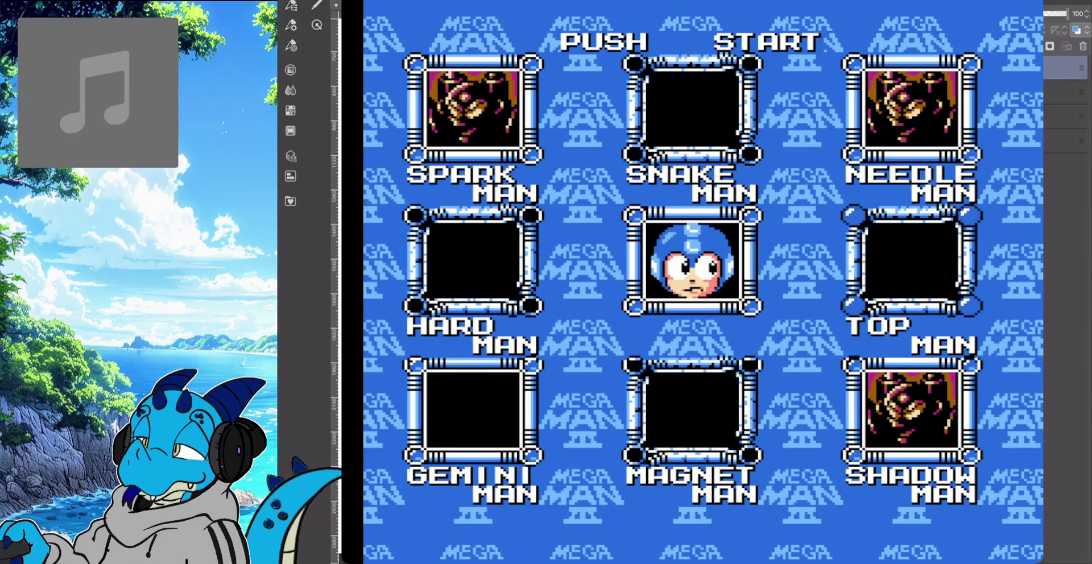
{"action": "key", "text": "Up"}
{"action": "key", "text": "Down"}
{"action": "key", "text": "Down"}
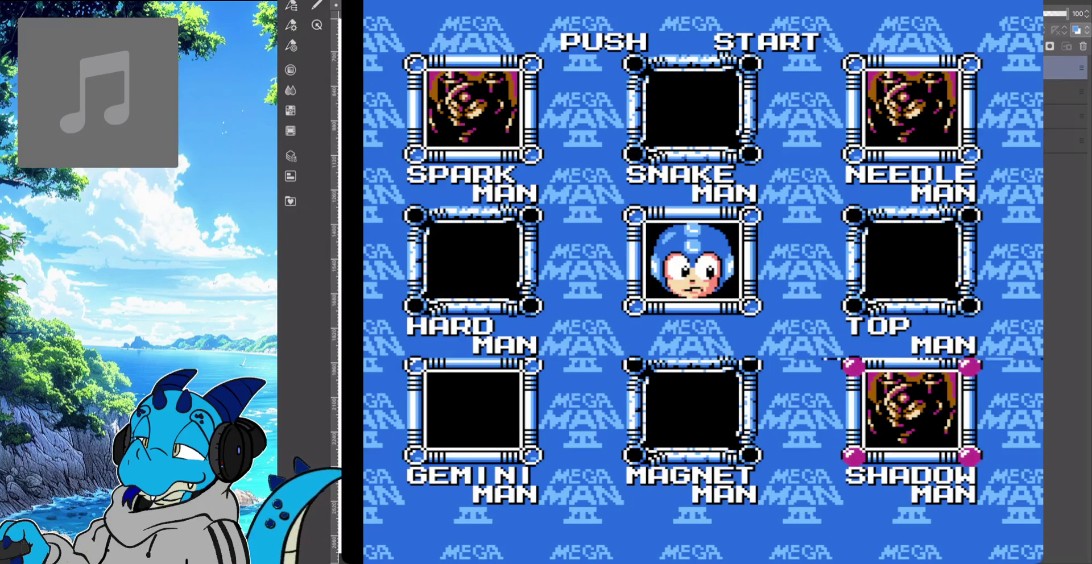
{"action": "key", "text": "Left"}
{"action": "key", "text": "Left"}
{"action": "key", "text": "Up"}
{"action": "key", "text": "Up"}
{"action": "key", "text": "Return"}
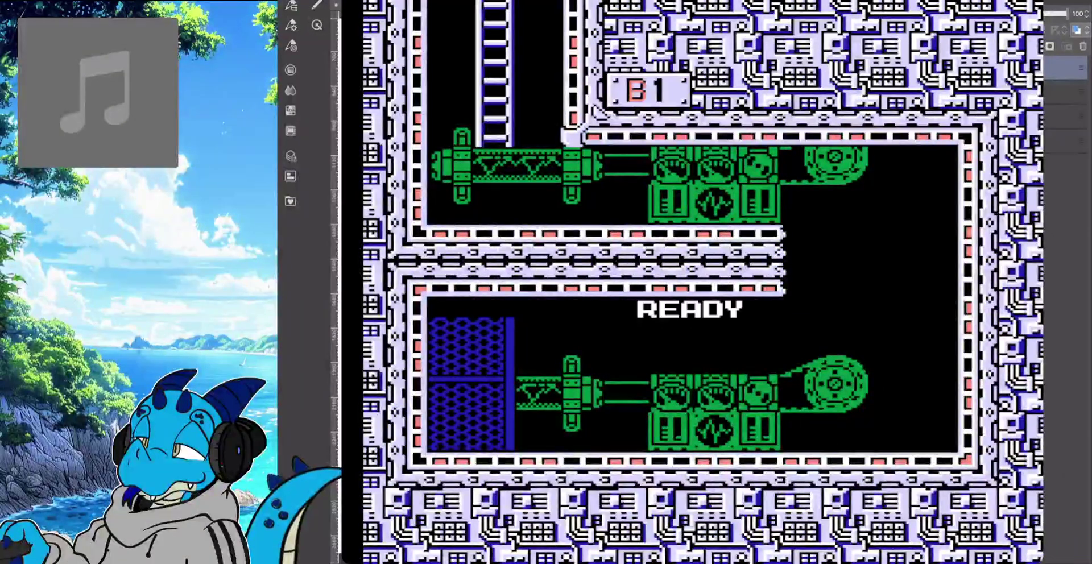
{"action": "key", "text": "Right"}
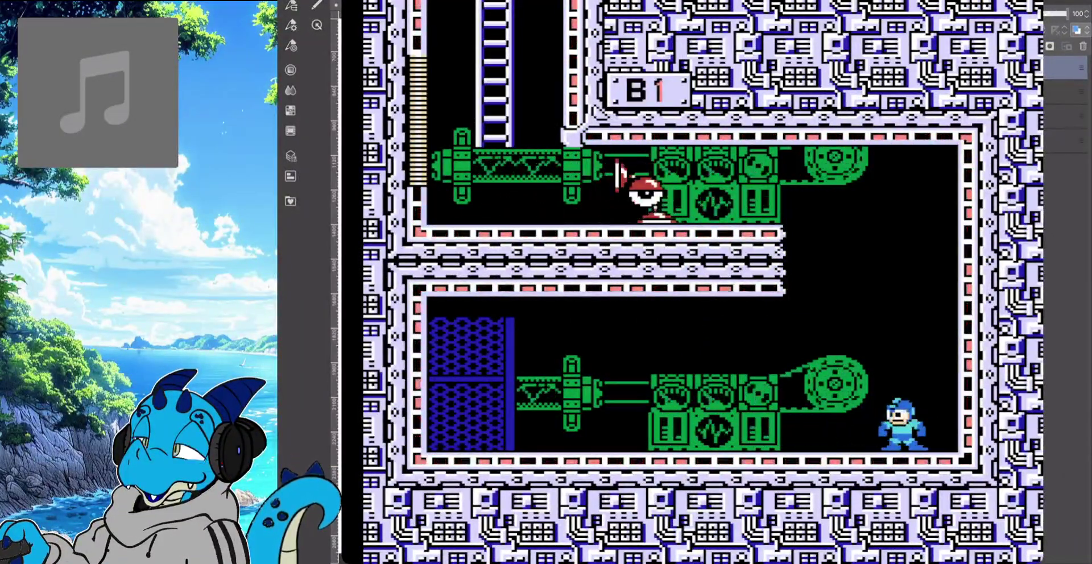
{"action": "key", "text": "Left"}
{"action": "key", "text": "x"}
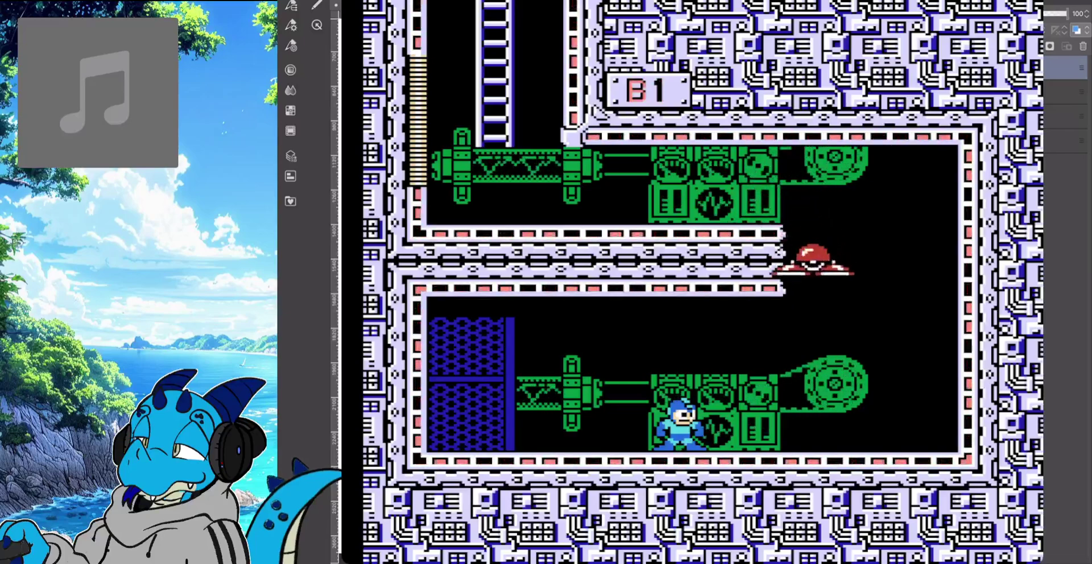
{"action": "key", "text": "x"}
{"action": "key", "text": "Right"}
{"action": "key", "text": "Return"}
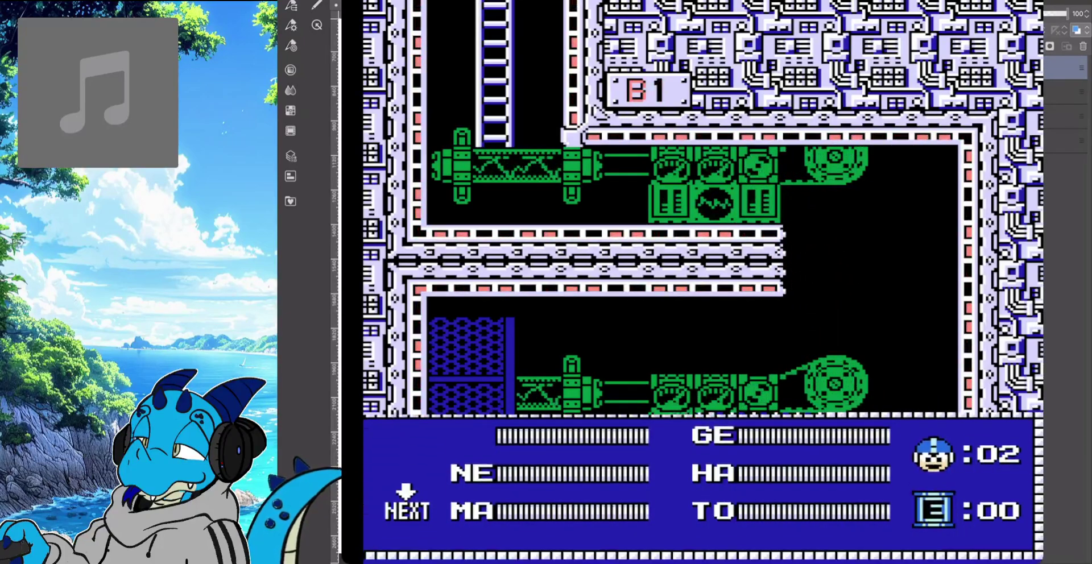
{"action": "key", "text": "Down"}
{"action": "key", "text": "Return"}
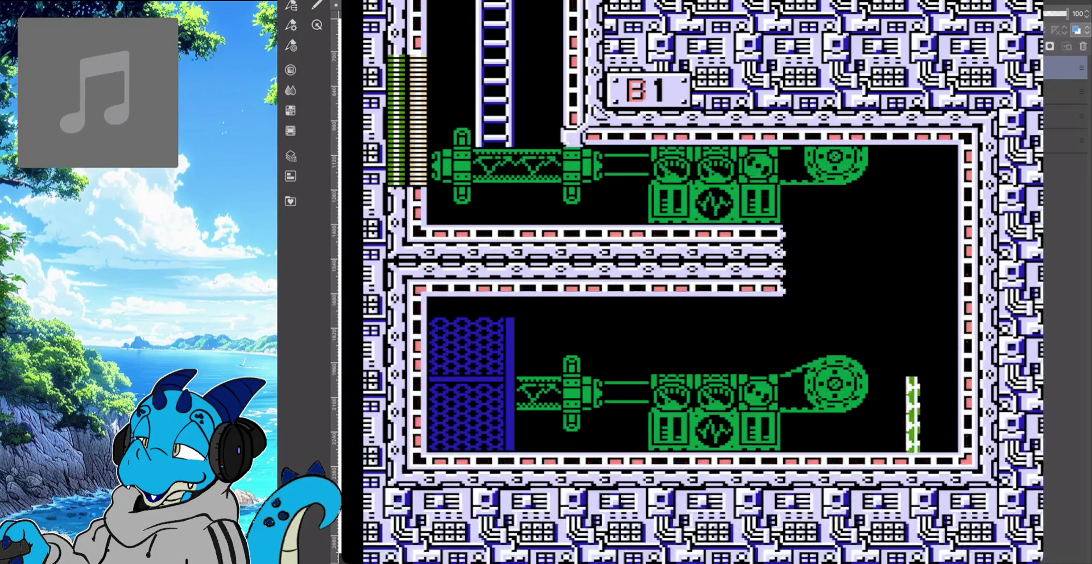
{"action": "key", "text": "Return"}
{"action": "key", "text": "Right"}
{"action": "key", "text": "Return"}
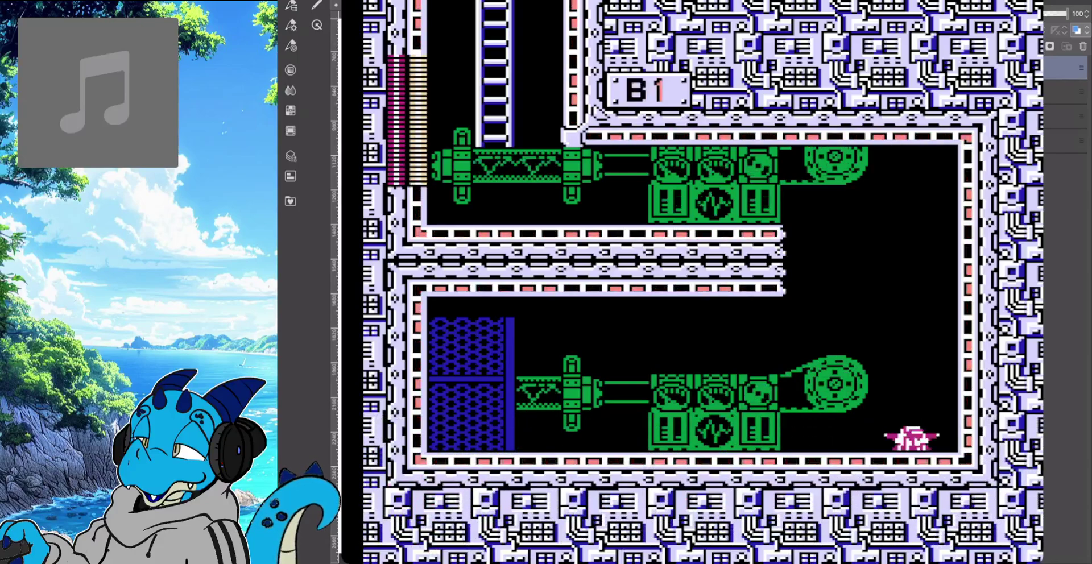
{"action": "key", "text": "x"}
{"action": "key", "text": "z"}
{"action": "key", "text": "Left"}
{"action": "key", "text": "Return"}
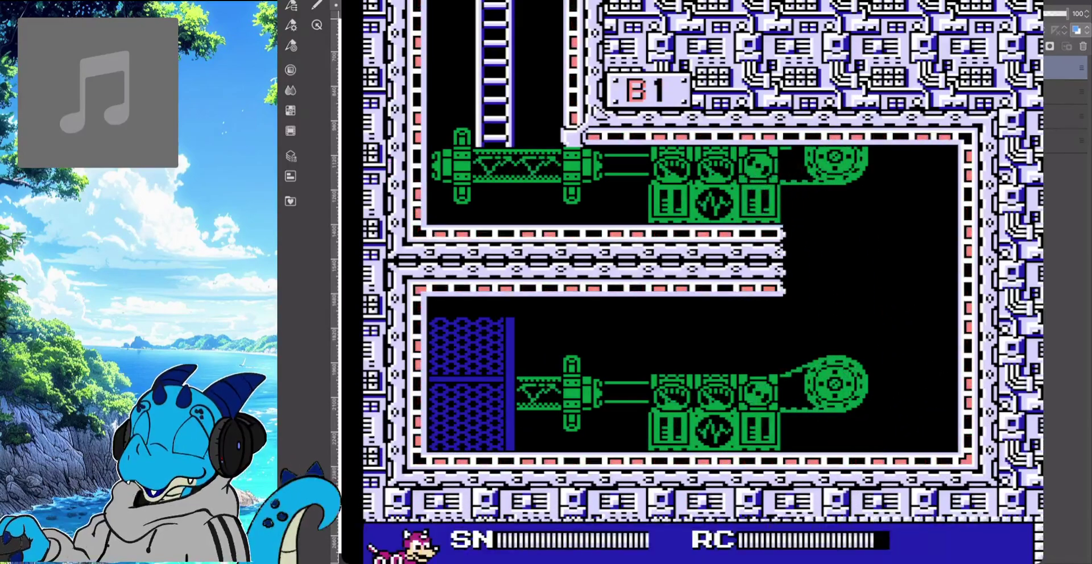
{"action": "key", "text": "Return"}
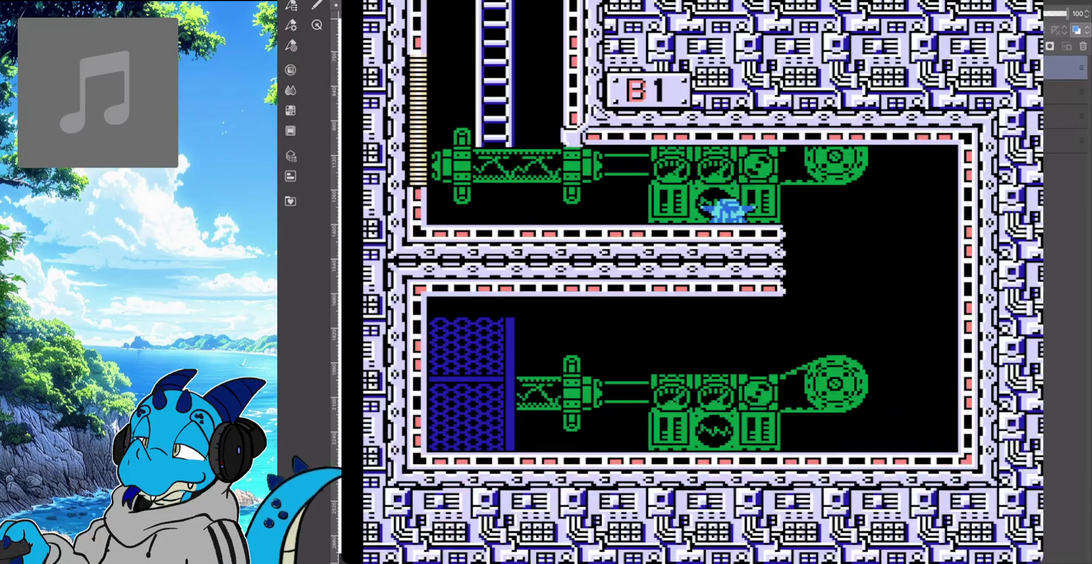
{"action": "key", "text": "Left"}
{"action": "key", "text": "Up"}
{"action": "key", "text": "Return"}
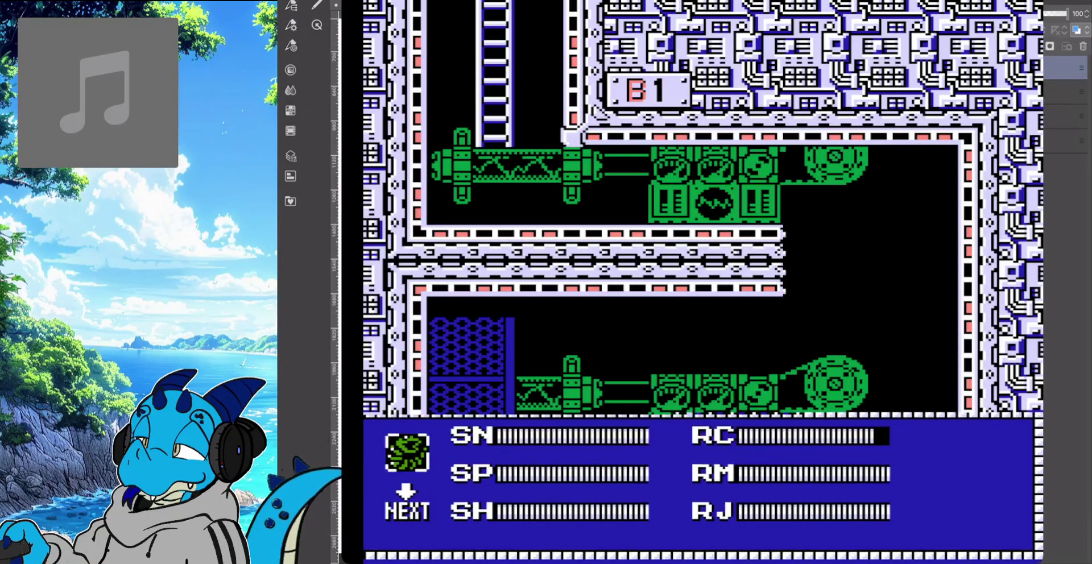
{"action": "key", "text": "Down"}
{"action": "key", "text": "Down"}
{"action": "key", "text": "Return"}
{"action": "key", "text": "Up"}
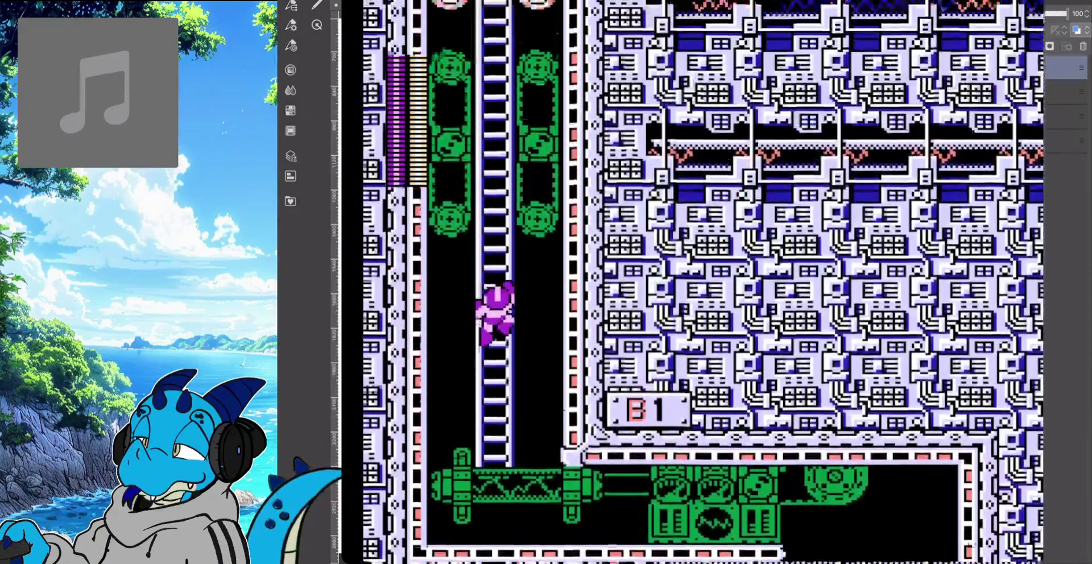
{"action": "key", "text": "Up"}
{"action": "key", "text": "x"}
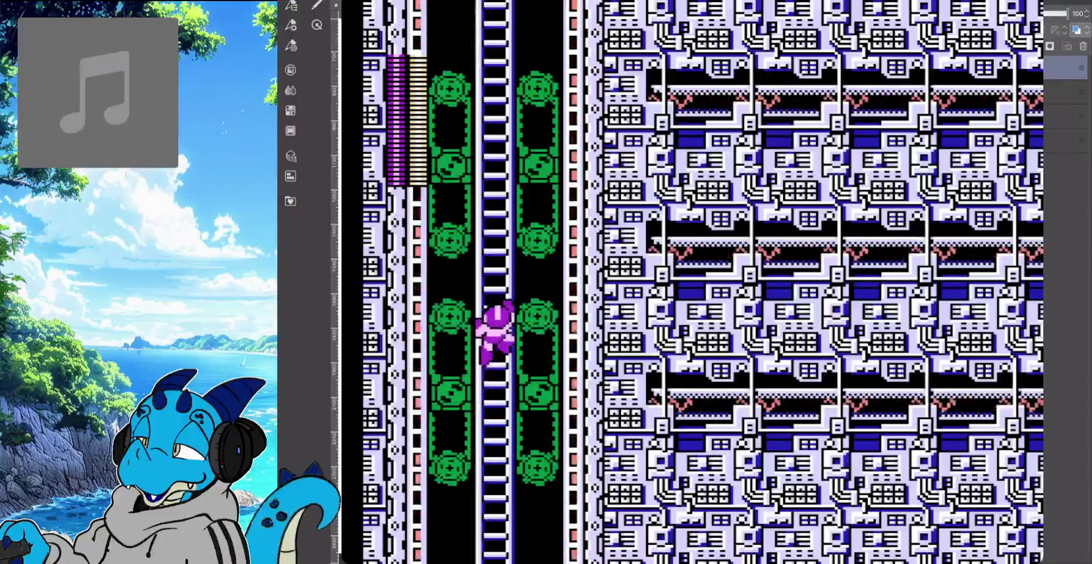
{"action": "key", "text": "Up"}
{"action": "key", "text": "Down"}
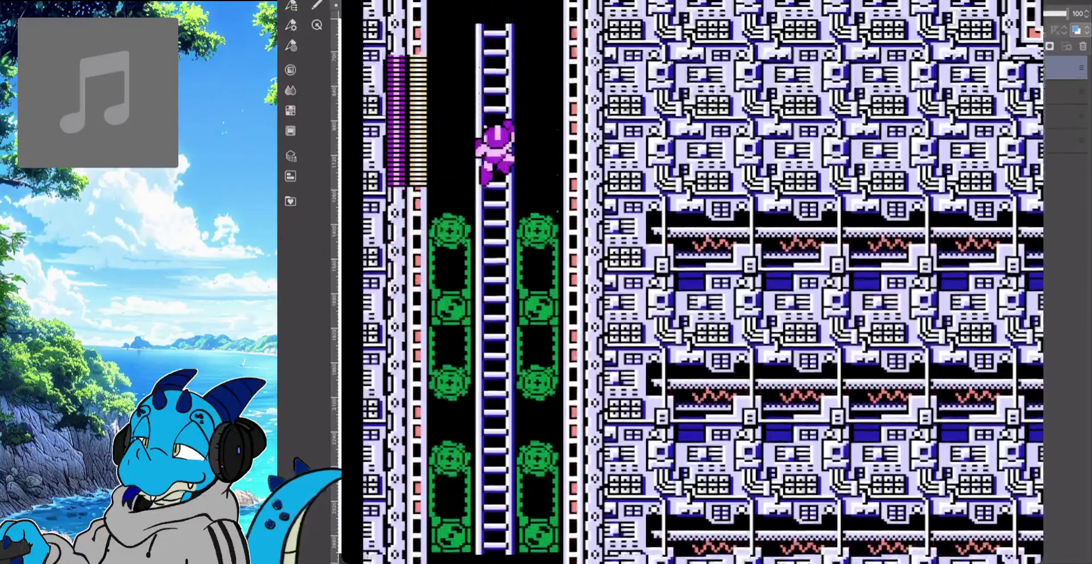
{"action": "key", "text": "Up"}
{"action": "key", "text": "Right"}
{"action": "key", "text": "z"}
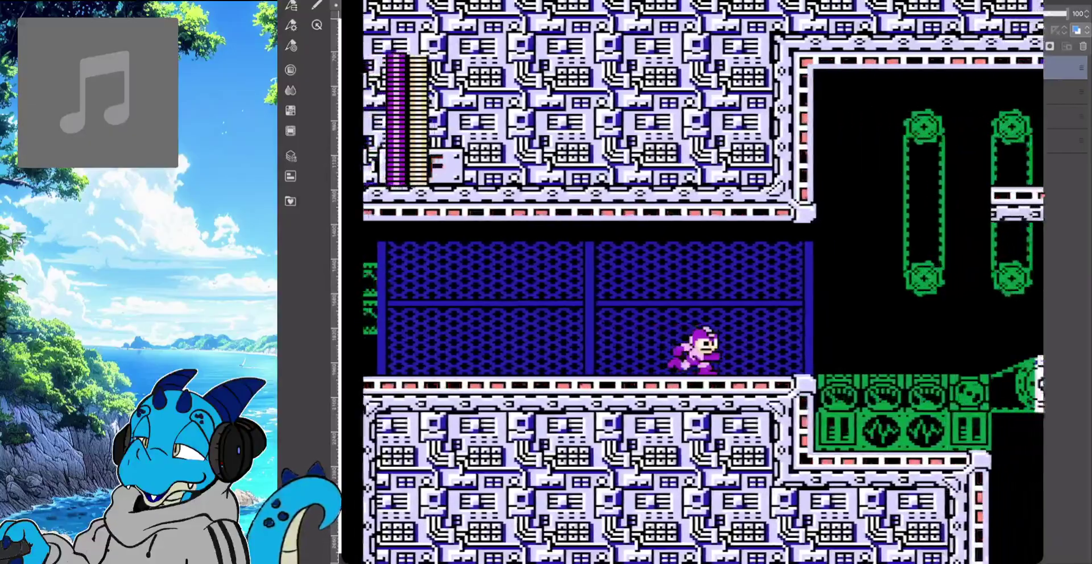
{"action": "key", "text": "Right"}
{"action": "key", "text": "x"}
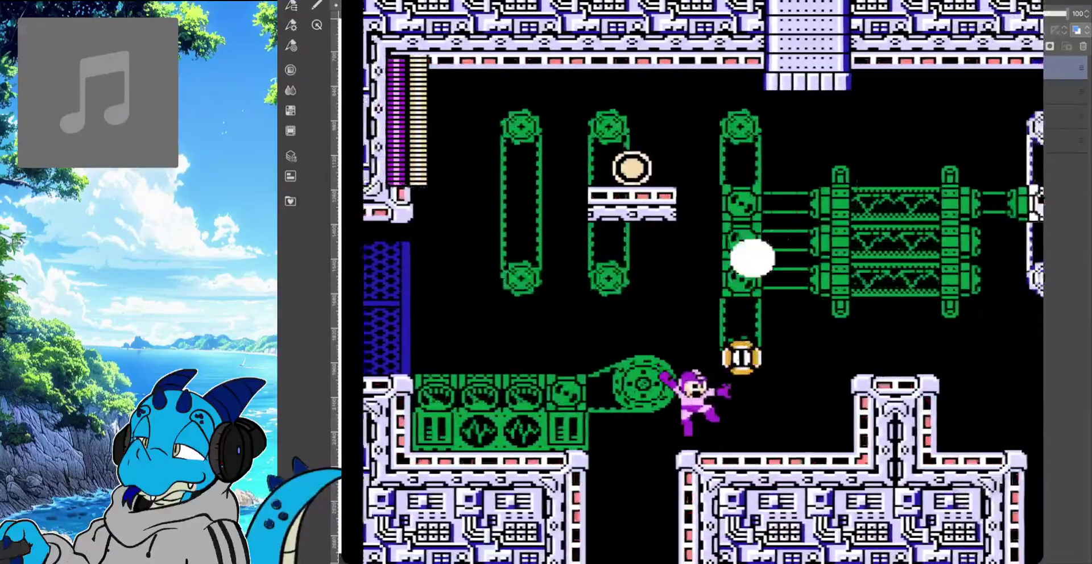
{"action": "key", "text": "Right"}
{"action": "key", "text": "x"}
{"action": "key", "text": "Right"}
{"action": "key", "text": "Left"}
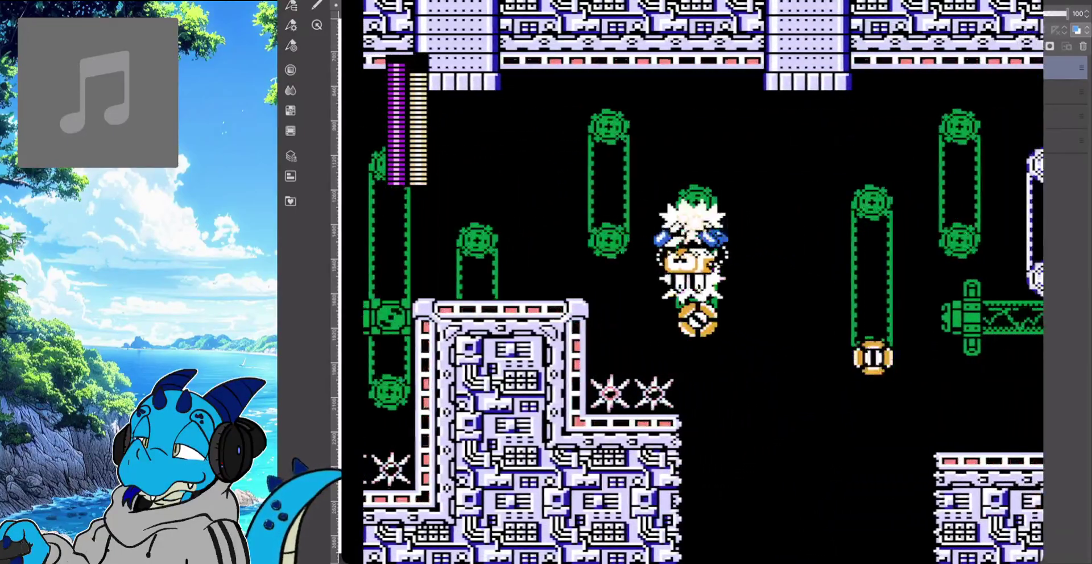
{"action": "key", "text": "Right"}
{"action": "key", "text": "x"}
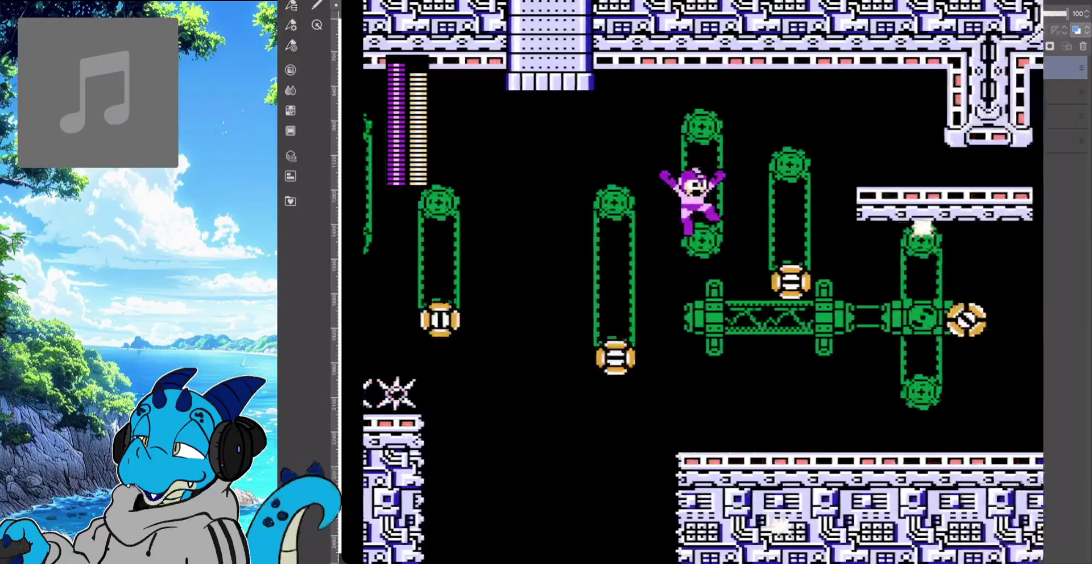
{"action": "key", "text": "x"}
{"action": "key", "text": "Down+x"}
{"action": "key", "text": "Up"}
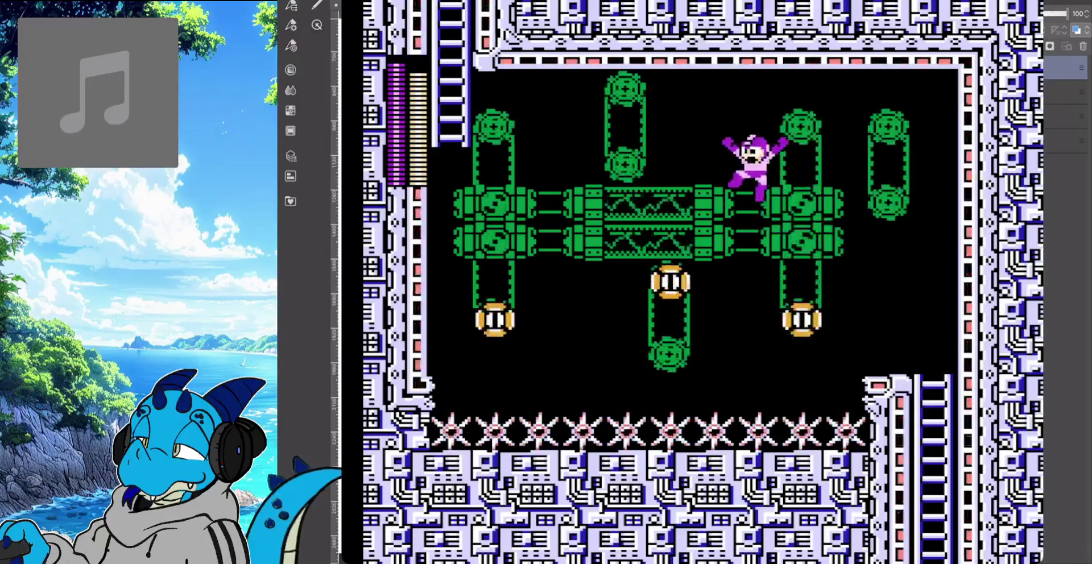
{"action": "key", "text": "Left"}
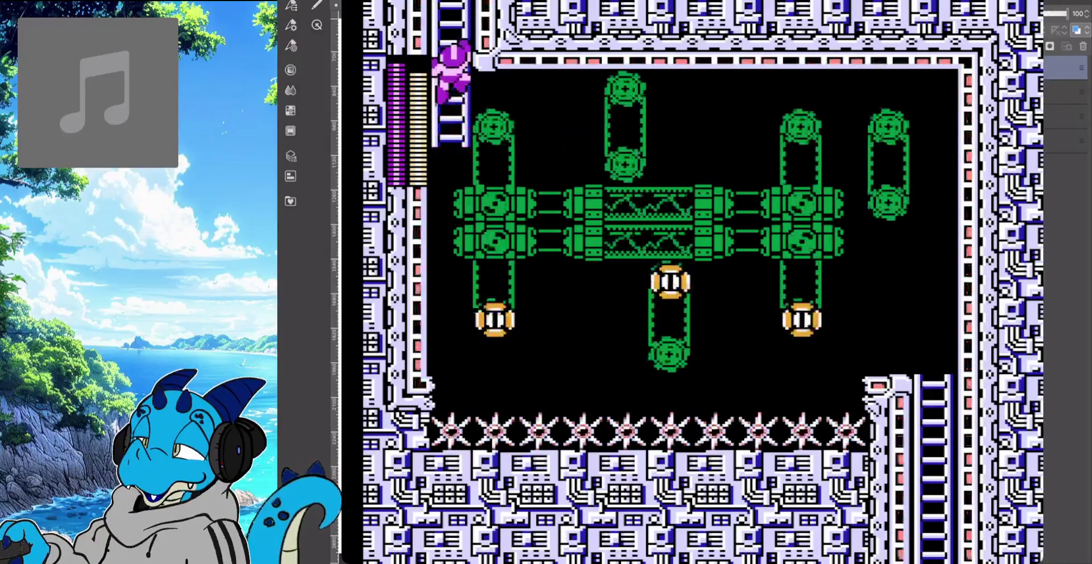
{"action": "key", "text": "Up"}
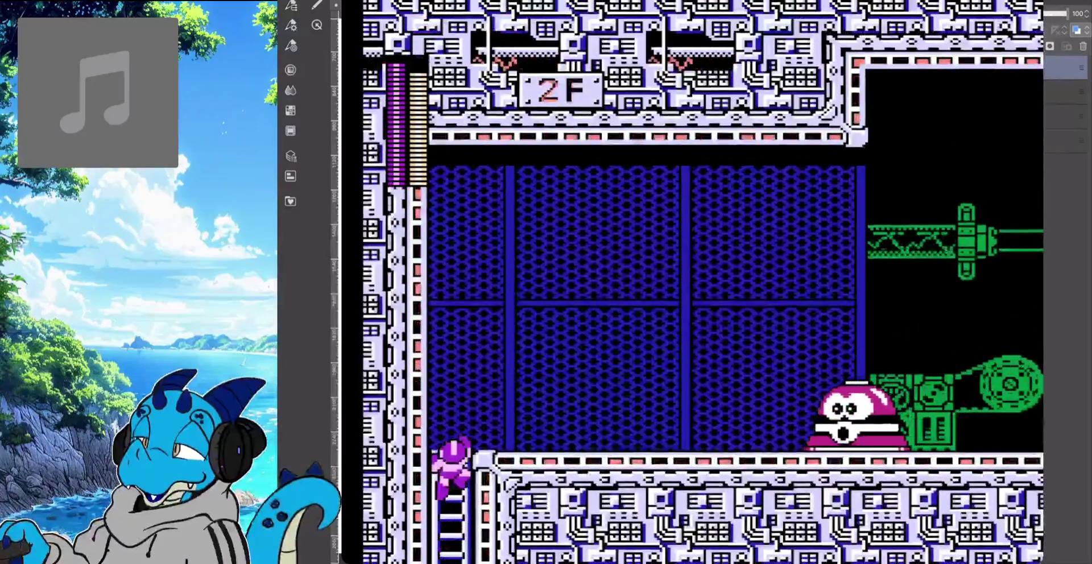
{"action": "key", "text": "Right"}
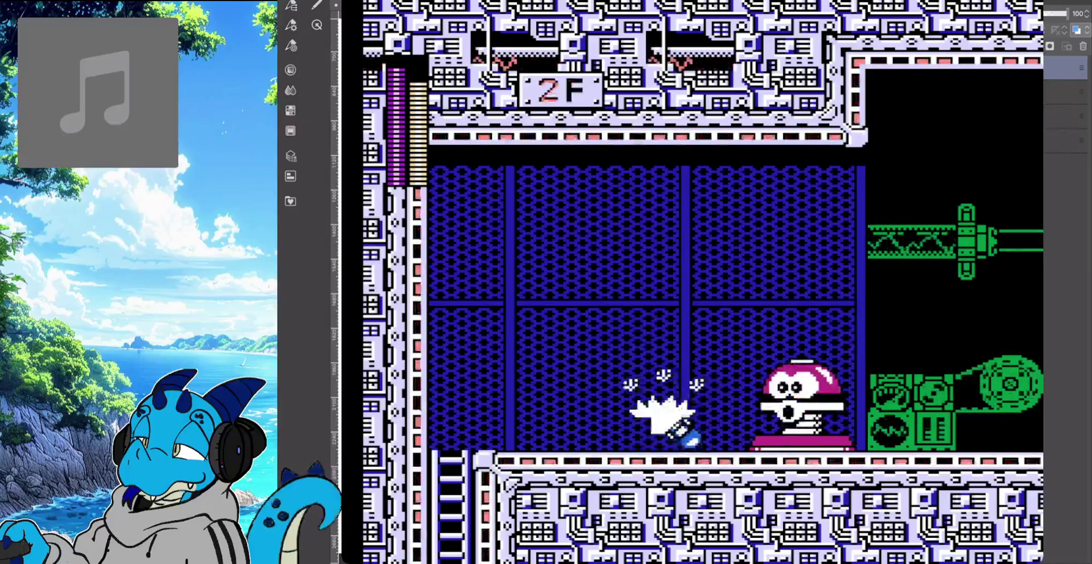
{"action": "key", "text": "x"}
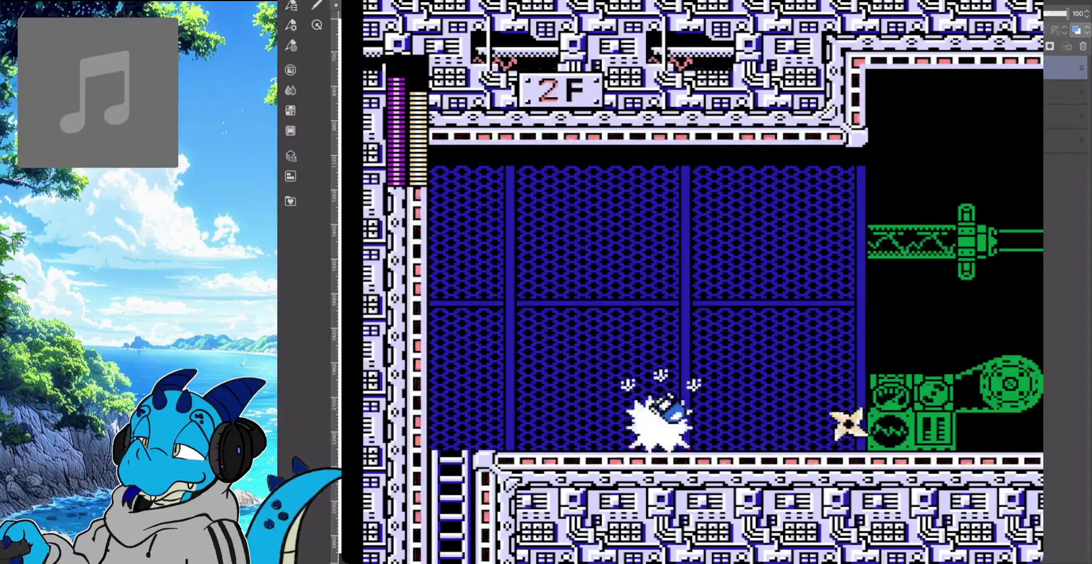
{"action": "key", "text": "Left"}
{"action": "key", "text": "z"}
{"action": "key", "text": "x"}
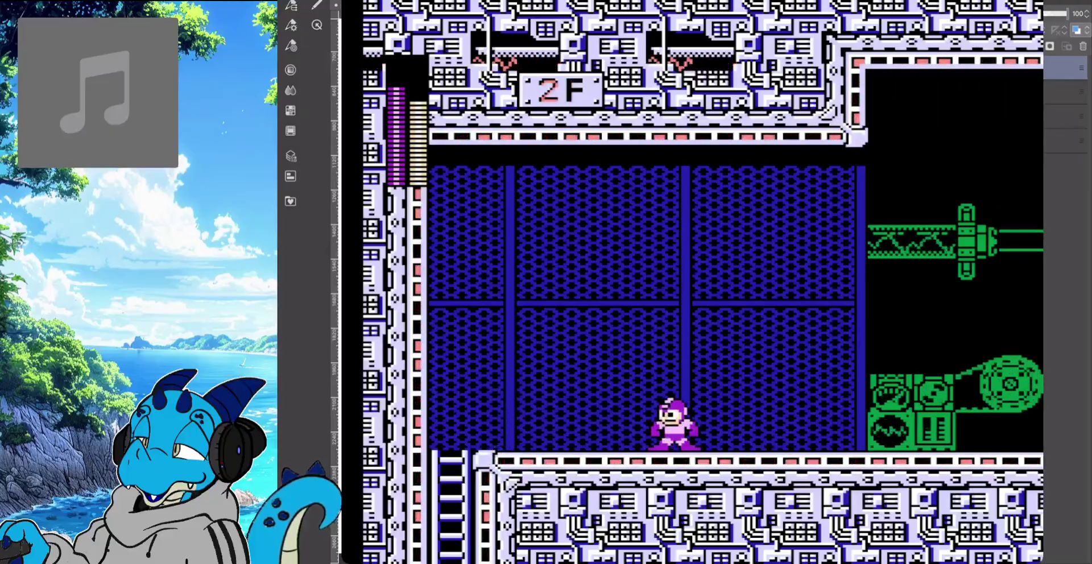
{"action": "key", "text": "Right"}
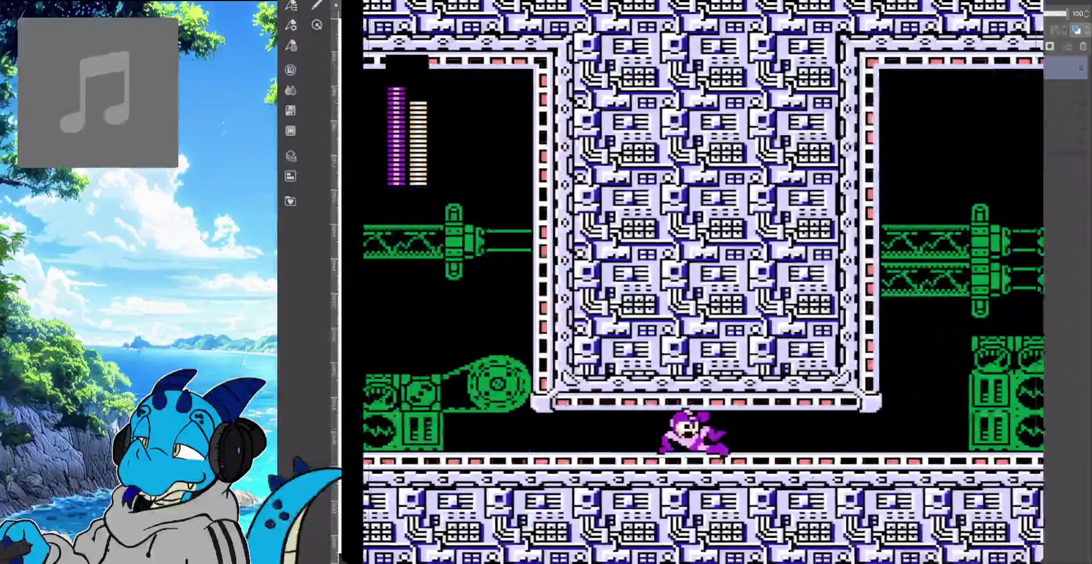
{"action": "key", "text": "Right"}
{"action": "key", "text": "z"}
{"action": "key", "text": "x"}
{"action": "key", "text": "x"}
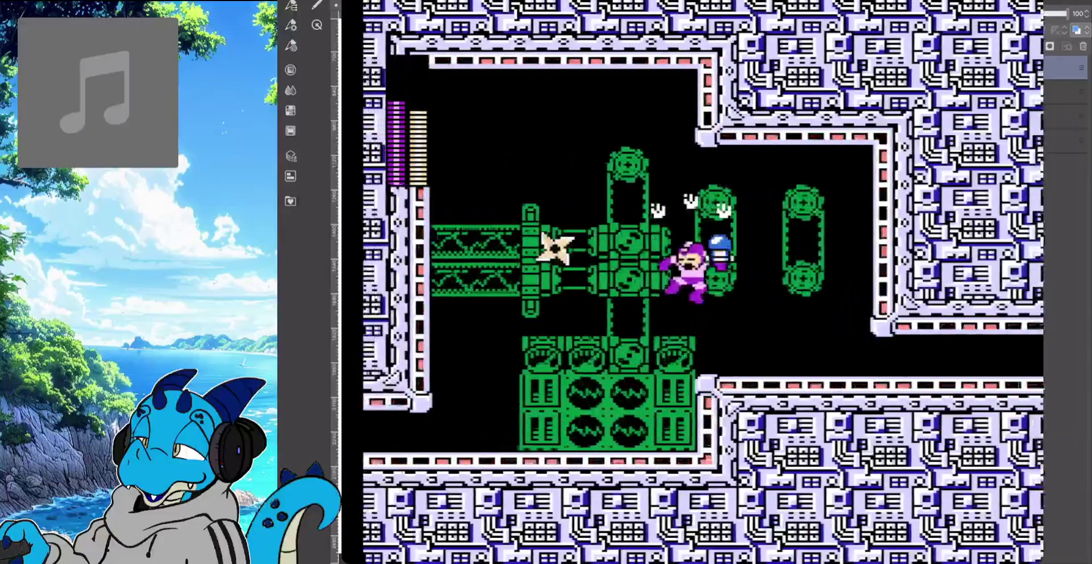
{"action": "key", "text": "Right"}
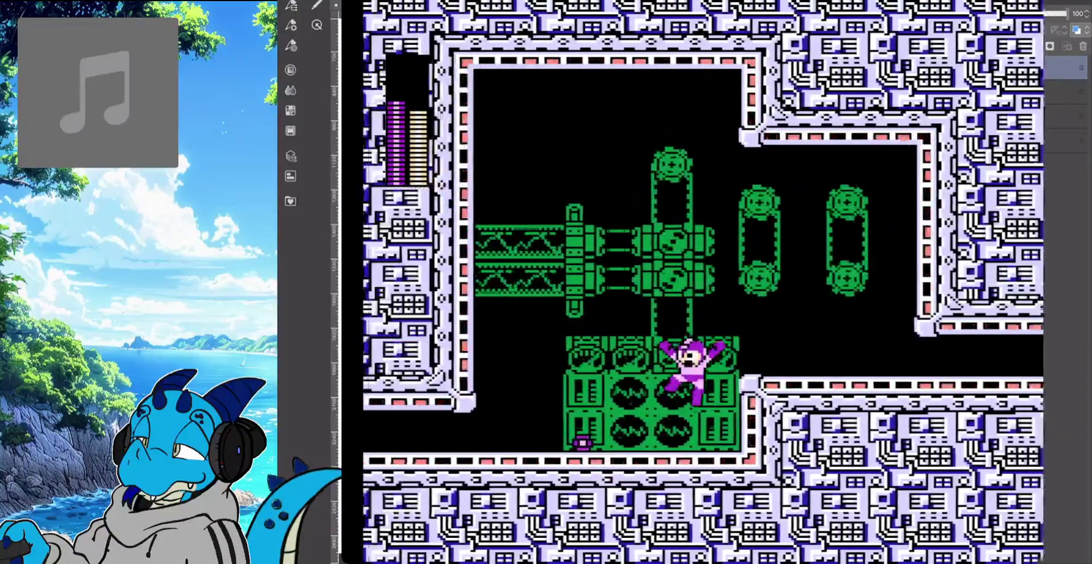
{"action": "key", "text": "Left"}
{"action": "key", "text": "Right"}
{"action": "key", "text": "z"}
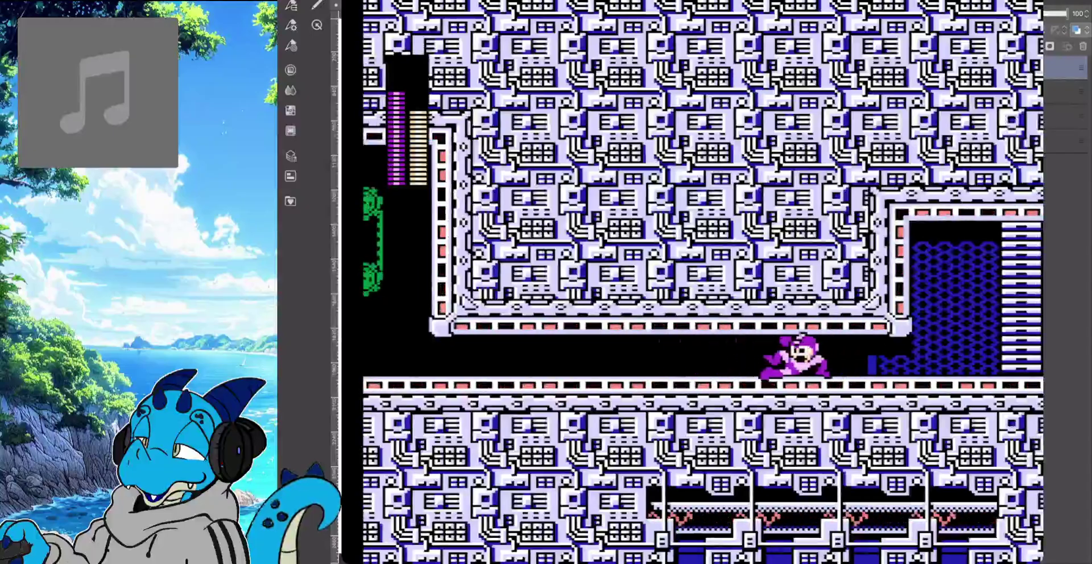
{"action": "key", "text": "Right"}
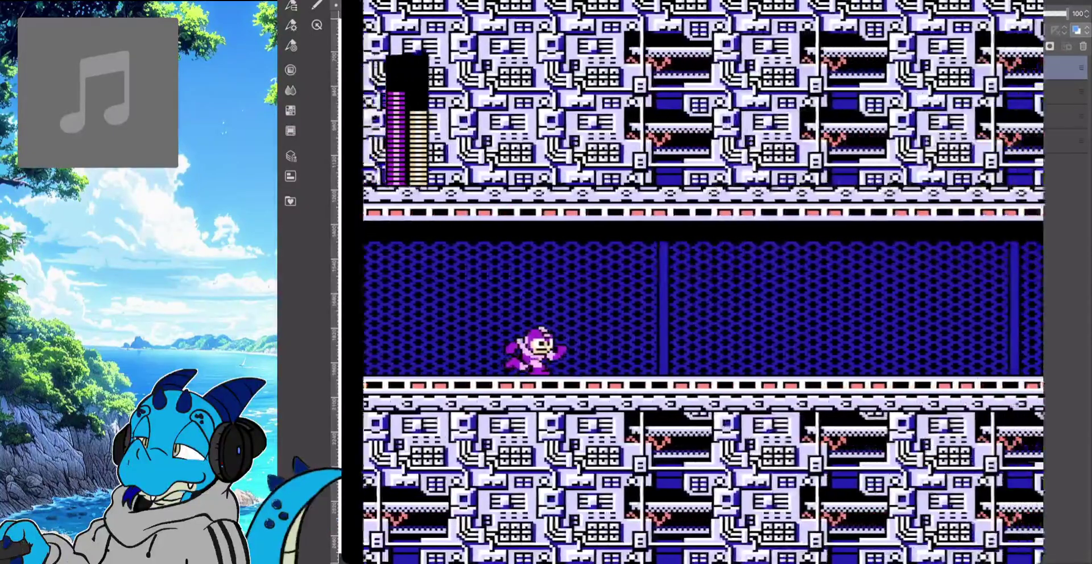
Enter the skull-faced boss's room and switch Mega Man's weapon to MA
{"action": "key", "text": "Right"}
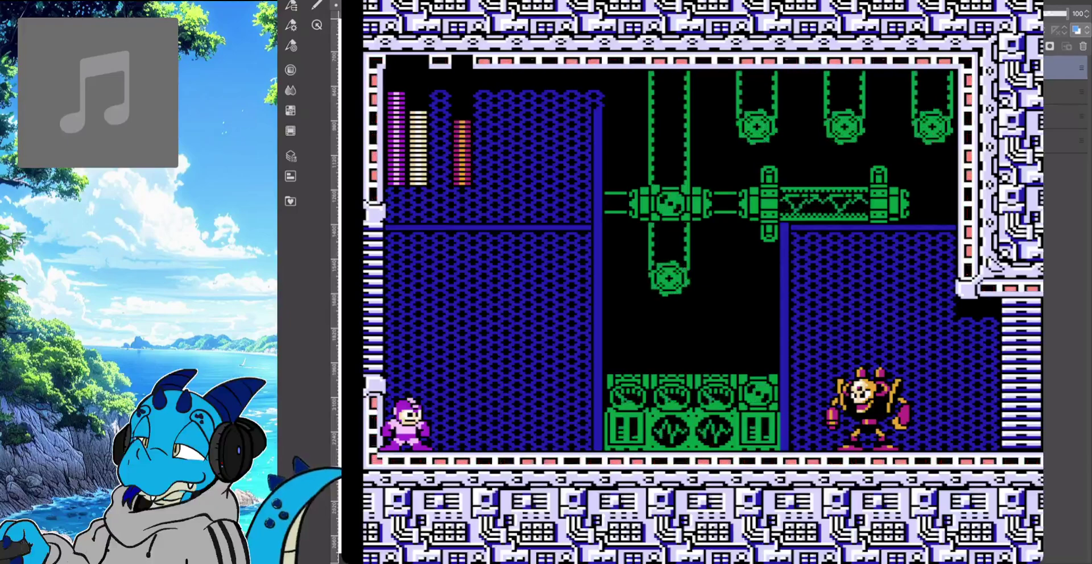
{"action": "key", "text": "Return"}
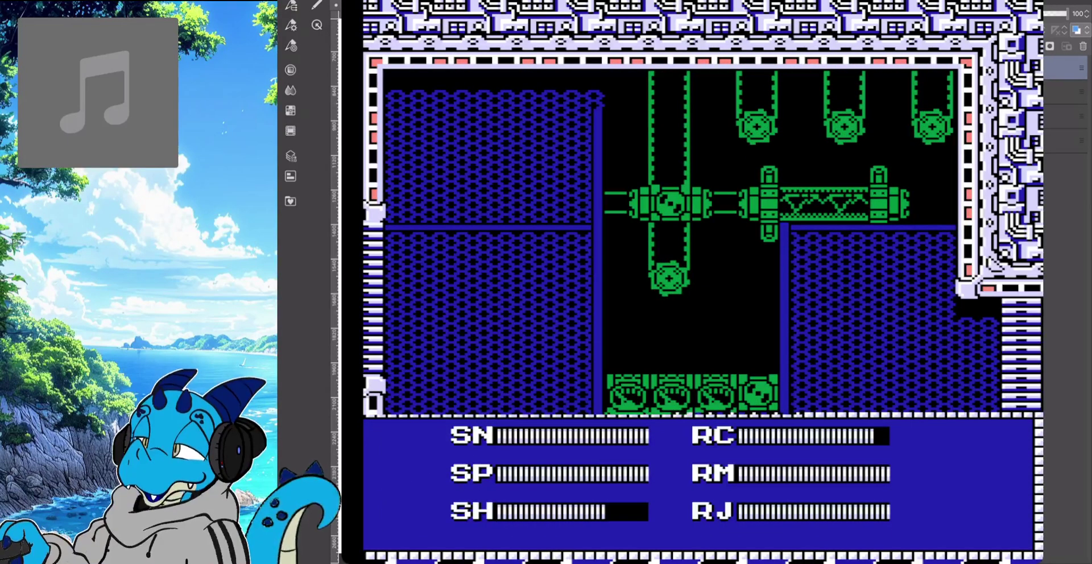
{"action": "key", "text": "Down"}
{"action": "key", "text": "Return"}
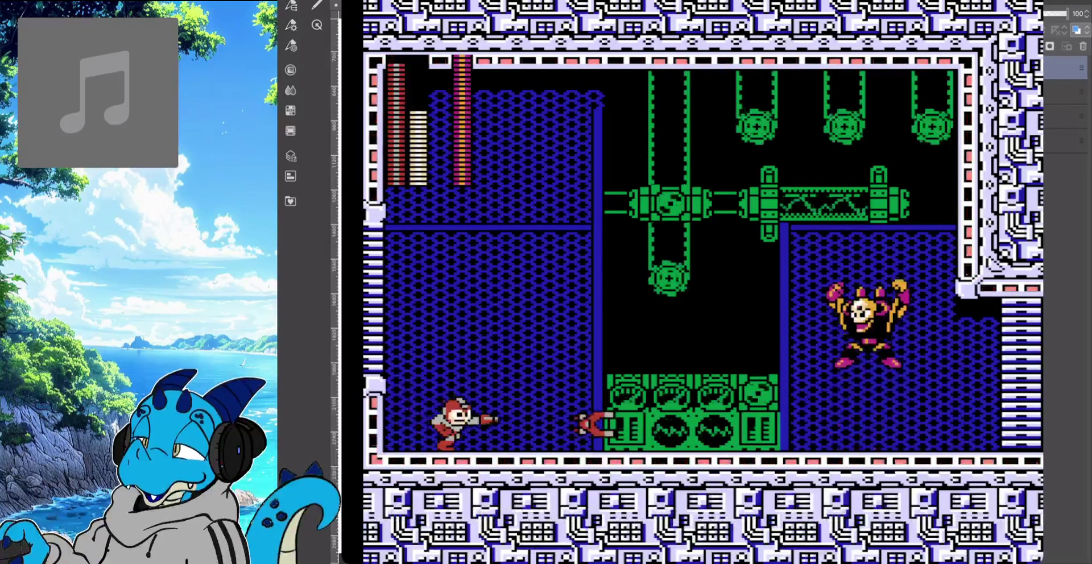
Defeat the skull-faced boss with magnet missiles while jumping over its saw blades
{"action": "key", "text": "z"}
{"action": "key", "text": "x"}
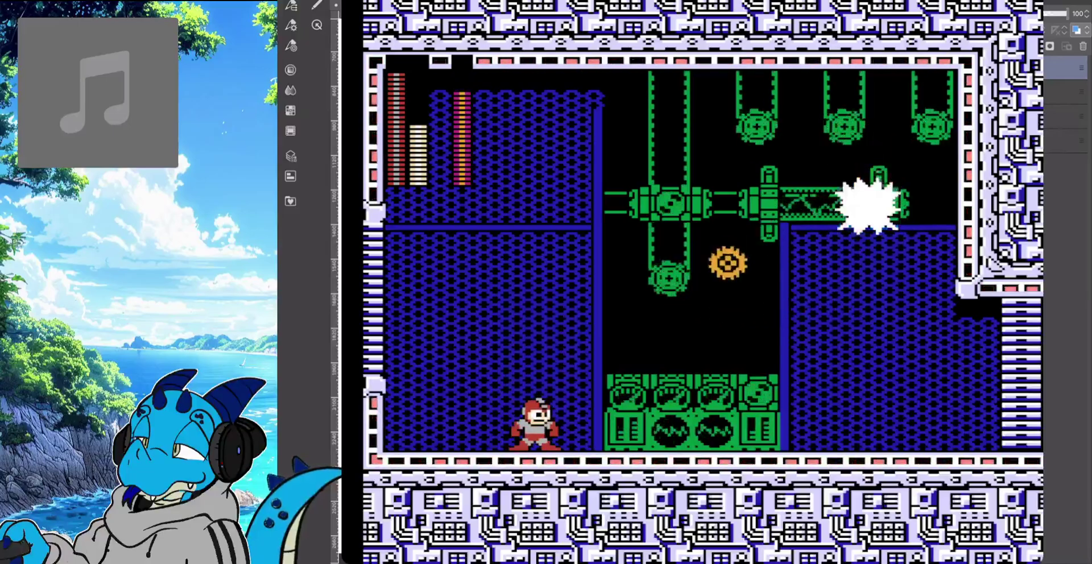
{"action": "key", "text": "x"}
{"action": "key", "text": "Right"}
{"action": "key", "text": "z"}
{"action": "key", "text": "x"}
{"action": "key", "text": "Left"}
{"action": "key", "text": "z"}
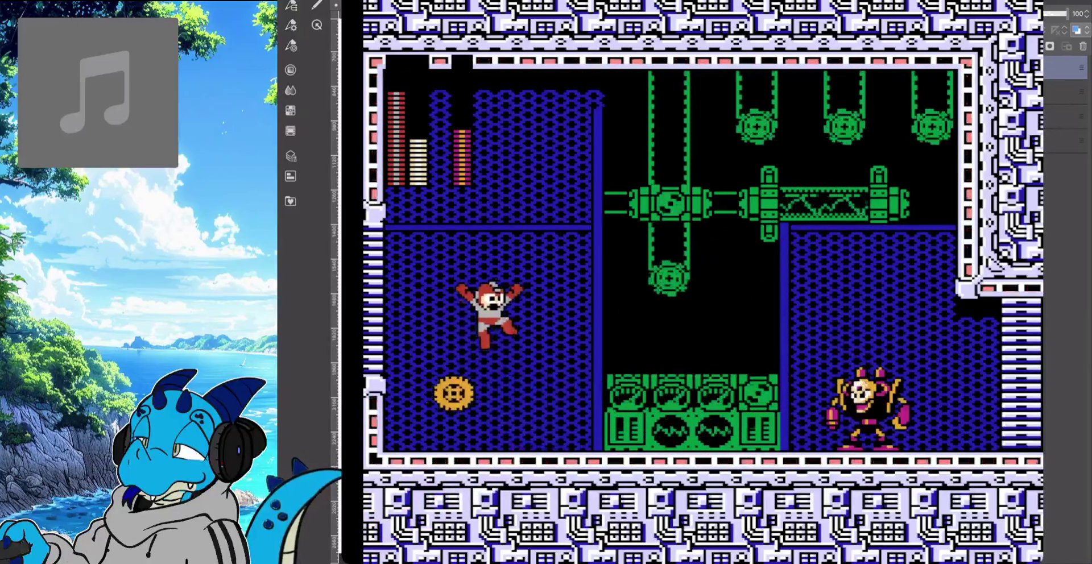
{"action": "key", "text": "Right"}
{"action": "key", "text": "x"}
{"action": "key", "text": "Left"}
{"action": "key", "text": "z"}
{"action": "key", "text": "Right"}
{"action": "key", "text": "x"}
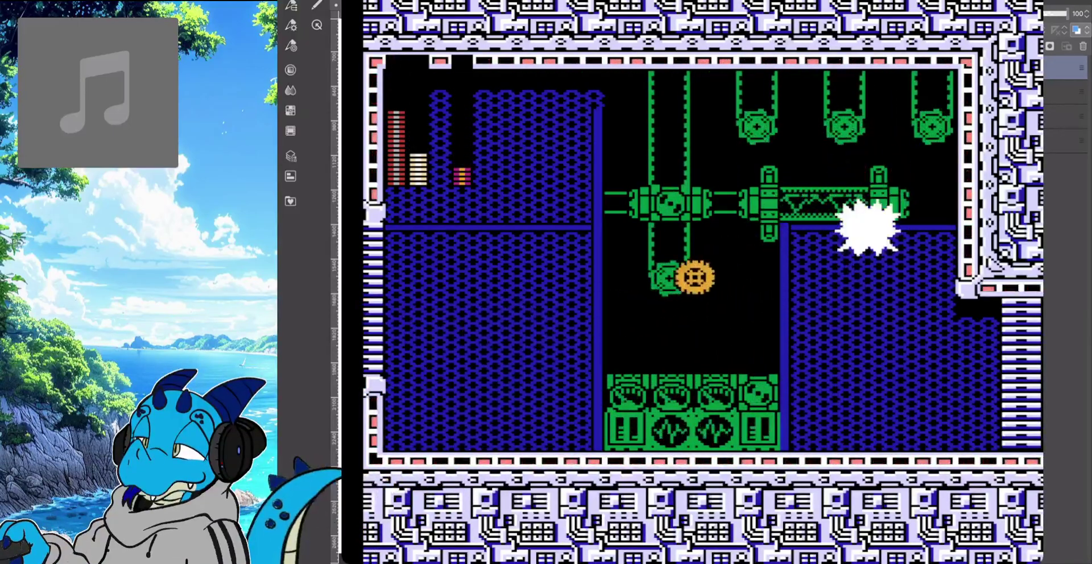
{"action": "key", "text": "z"}
{"action": "key", "text": "x"}
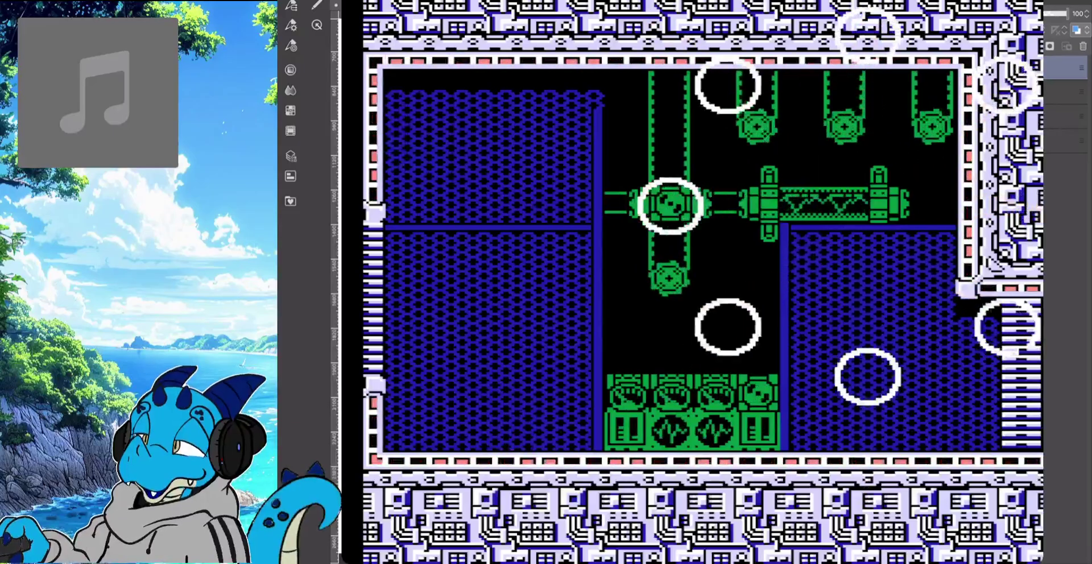
{"action": "key", "text": "Left"}
{"action": "key", "text": "Right"}
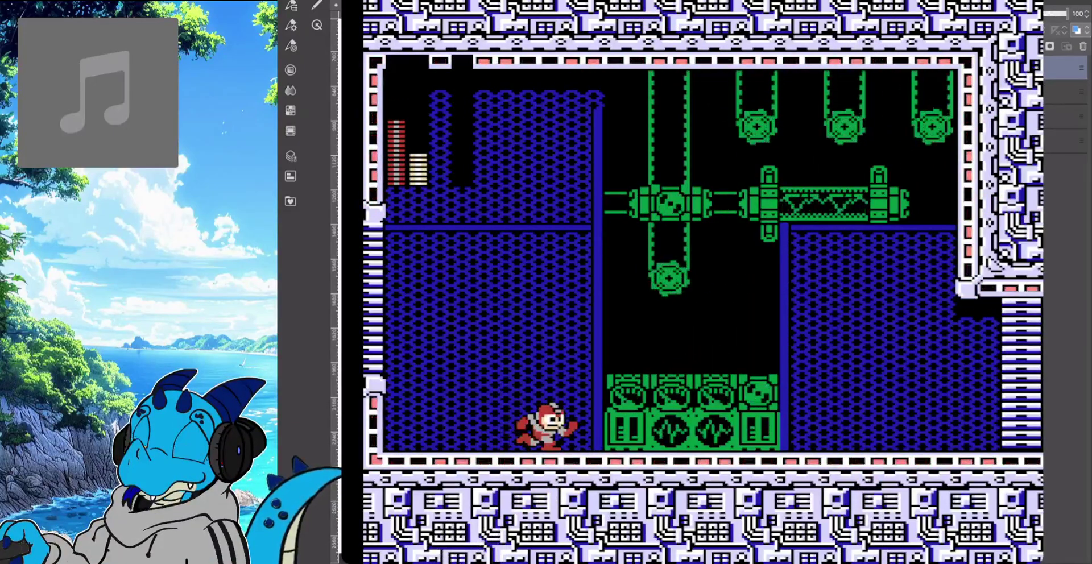
{"action": "key", "text": "z"}
{"action": "key", "text": "Right"}
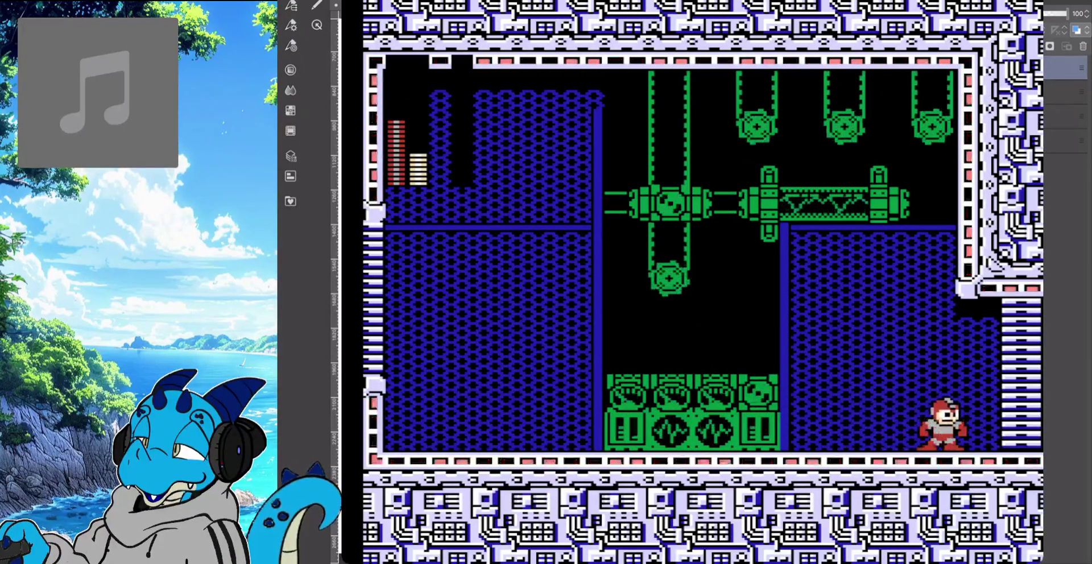
{"action": "key", "text": "Left"}
{"action": "key", "text": "z"}
{"action": "key", "text": "z"}
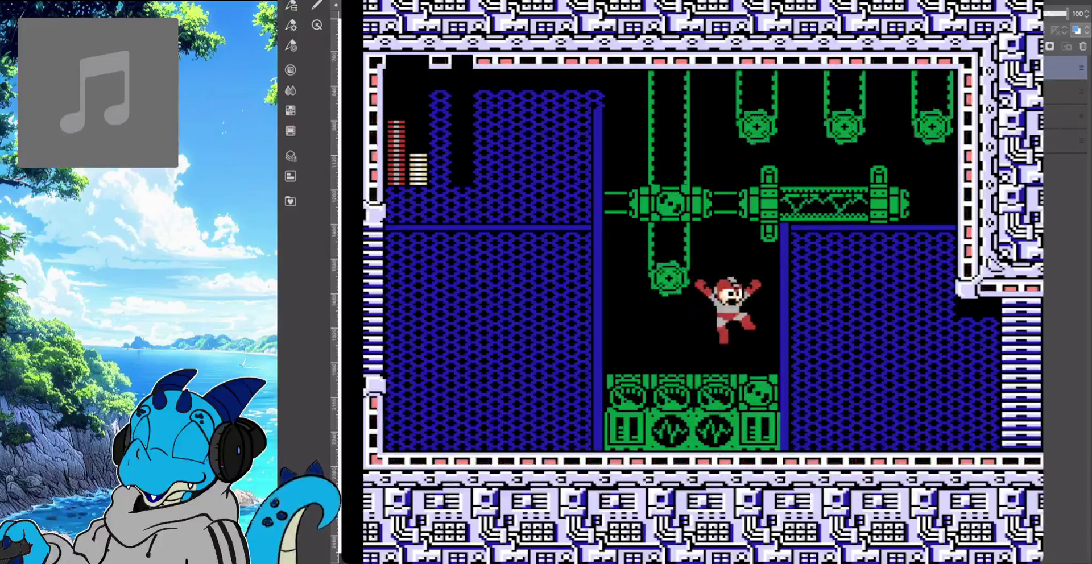
{"action": "key", "text": "Right"}
{"action": "key", "text": "z"}
{"action": "key", "text": "Left"}
{"action": "key", "text": "Down+z"}
{"action": "key", "text": "z"}
{"action": "key", "text": "Right"}
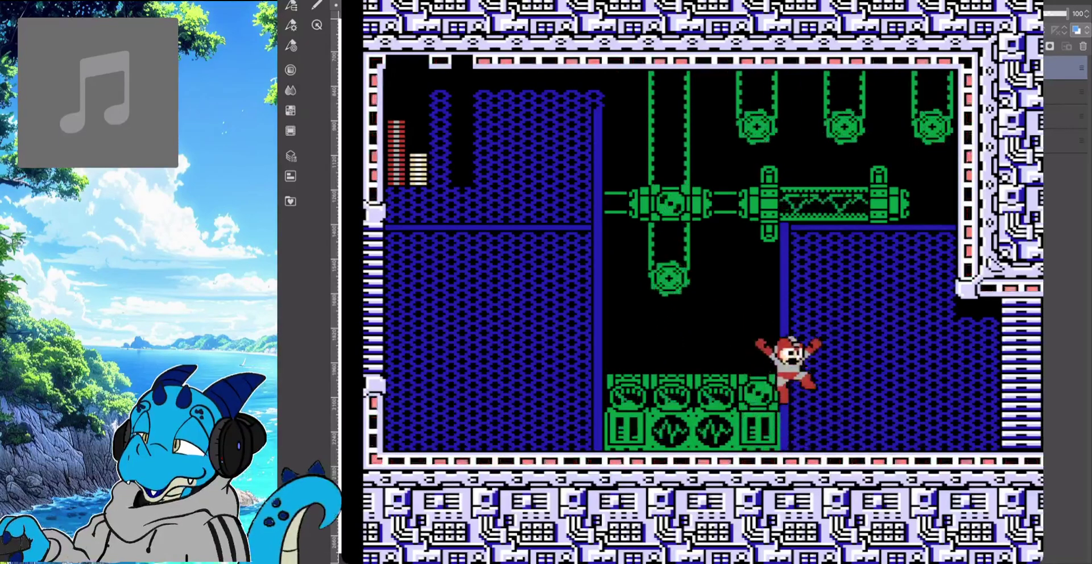
{"action": "key", "text": "z"}
{"action": "key", "text": "Left"}
{"action": "key", "text": "z"}
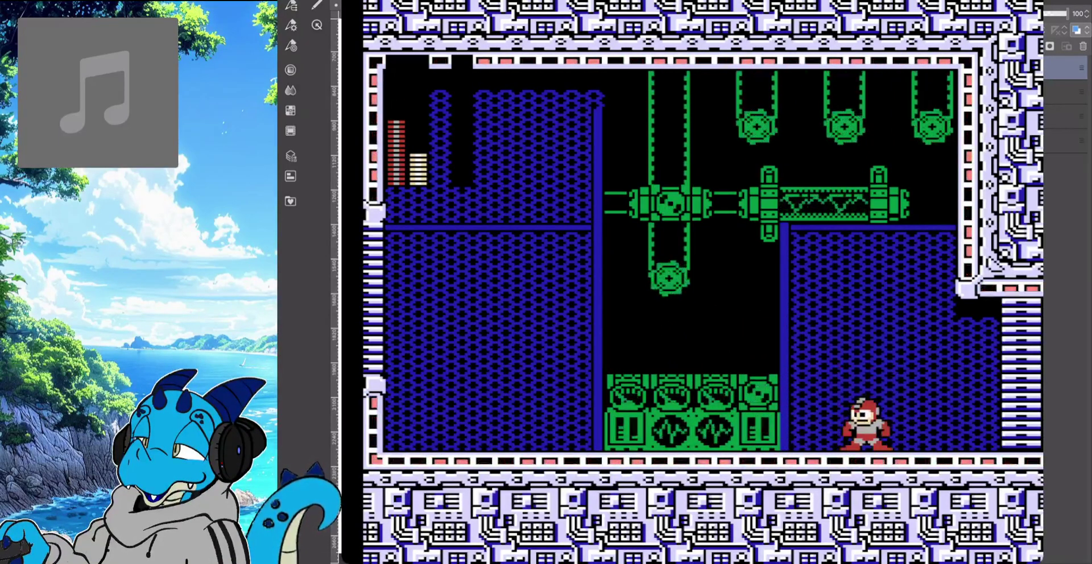
{"action": "key", "text": "Left"}
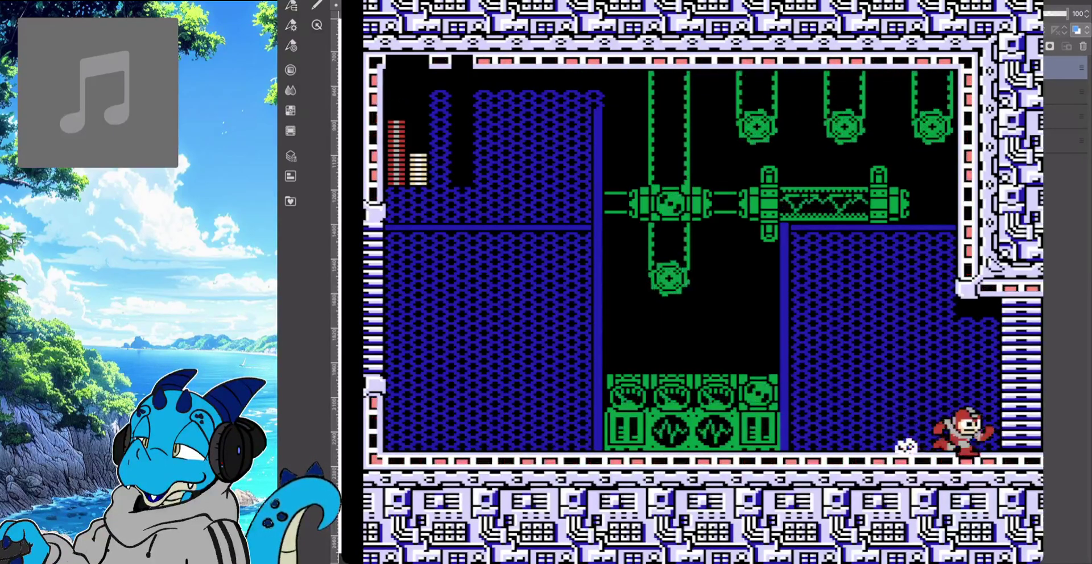
Leave the cleared boss room and jump up the ledge leading to the spiked shaft
{"action": "key", "text": "Right"}
{"action": "key", "text": "Down+z"}
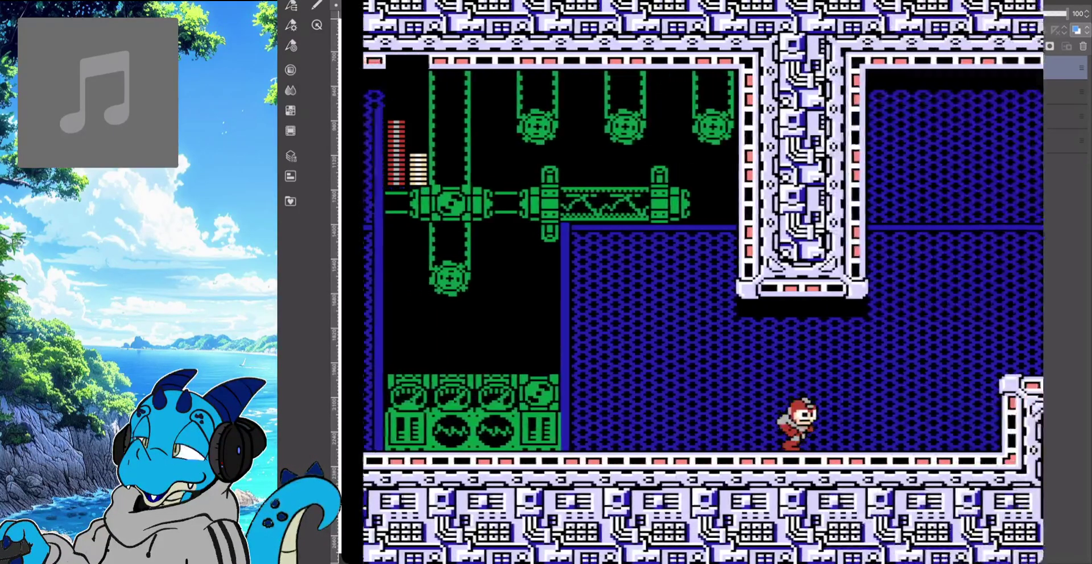
{"action": "key", "text": "Right"}
{"action": "key", "text": "z"}
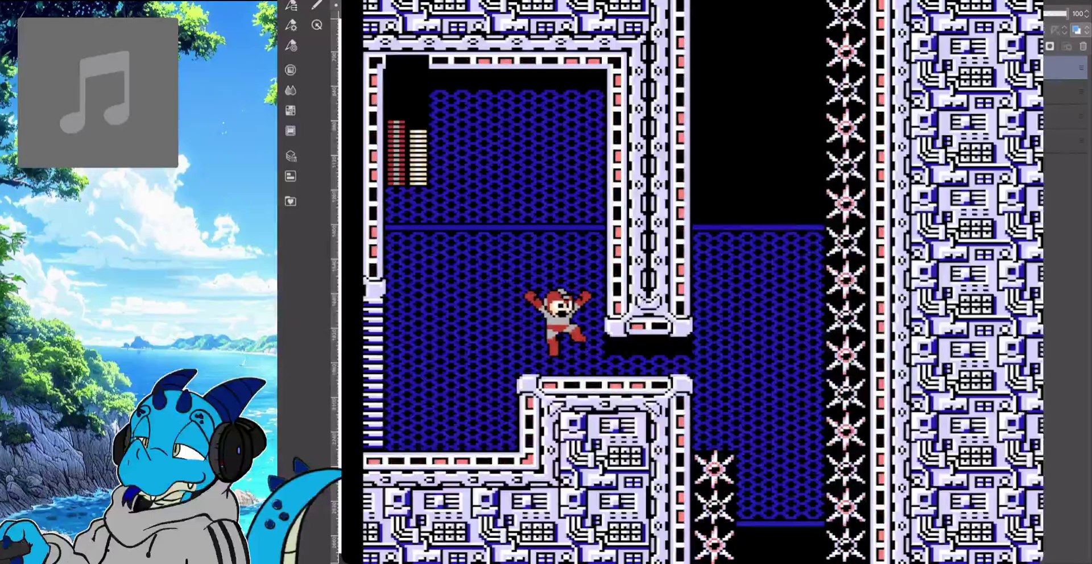
Switch Mega Man's weapon to P and drop down the spiked shaft without touching the spikes
{"action": "key", "text": "Return"}
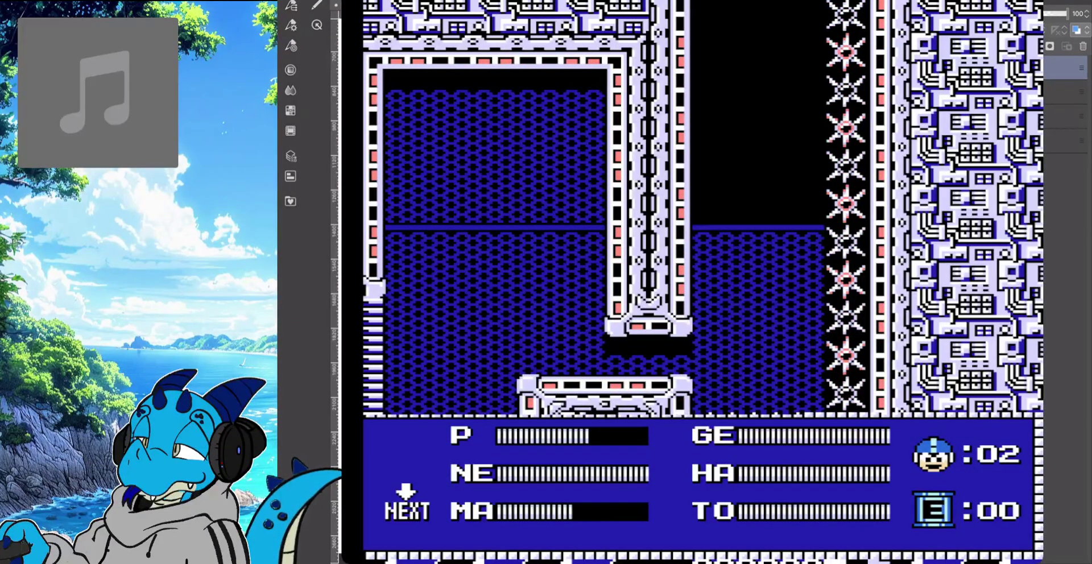
{"action": "key", "text": "Return"}
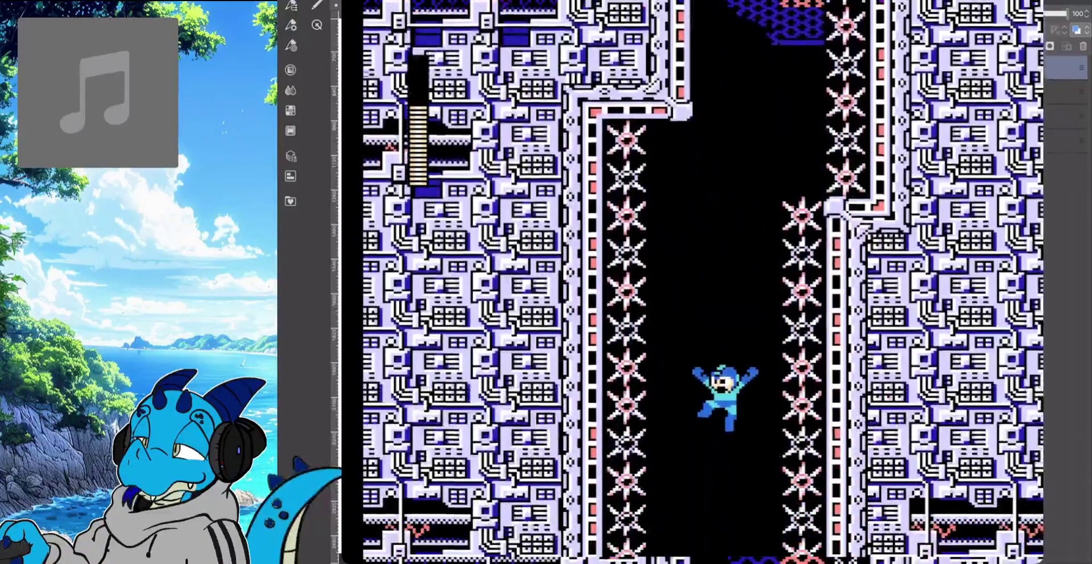
{"action": "key", "text": "Left"}
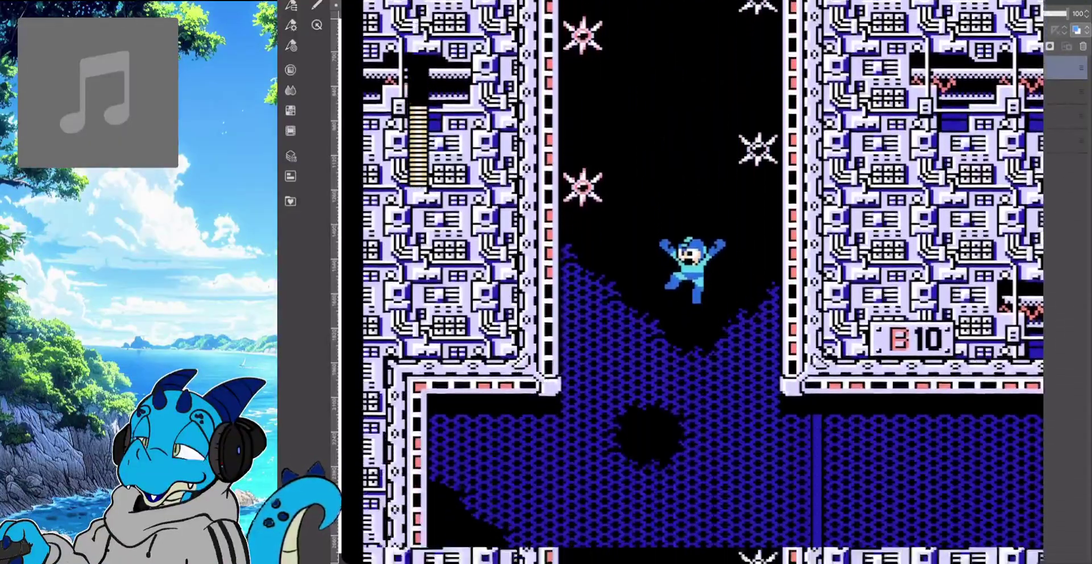
Advance through the B10 corridor while firing, and jump onto the block with the first electric barrier
{"action": "key", "text": "Right"}
{"action": "key", "text": "x"}
{"action": "key", "text": "z"}
{"action": "key", "text": "x"}
{"action": "key", "text": "x"}
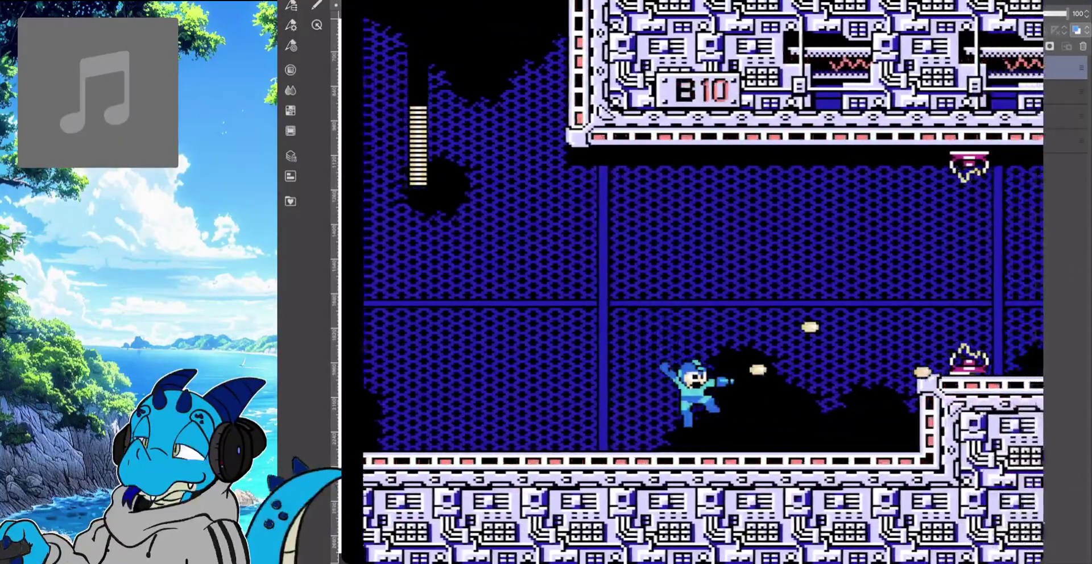
{"action": "key", "text": "Right"}
{"action": "key", "text": "z"}
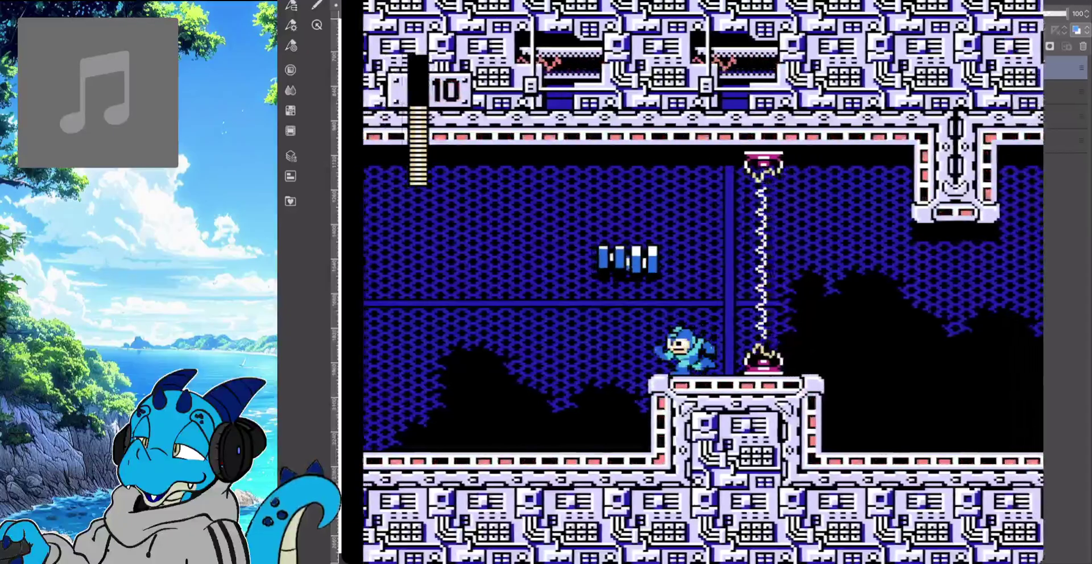
{"action": "key", "text": "Right"}
{"action": "key", "text": "Right"}
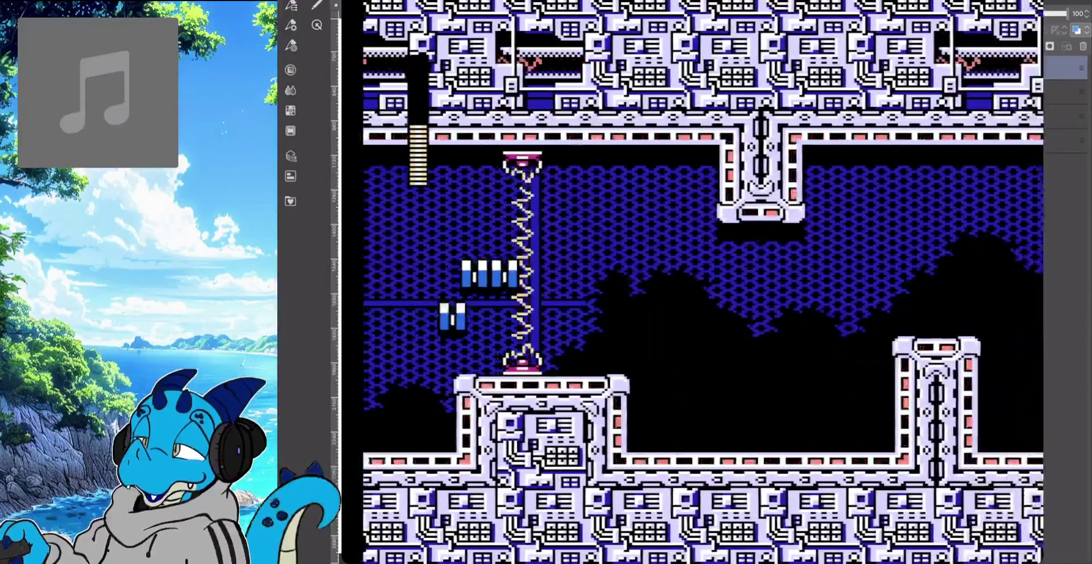
Get past the first electric barrier, shooting along the way, and jump over the tall pillar beyond it
{"action": "key", "text": "Left"}
{"action": "key", "text": "x"}
{"action": "key", "text": "Right"}
{"action": "key", "text": "z"}
{"action": "key", "text": "x"}
{"action": "key", "text": "Right"}
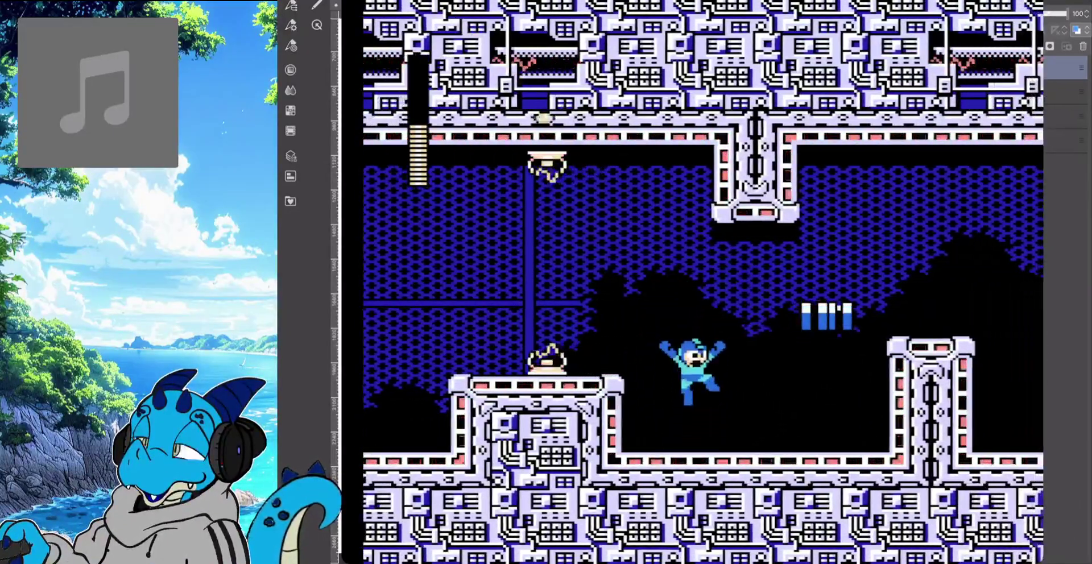
{"action": "key", "text": "Right"}
{"action": "key", "text": "x"}
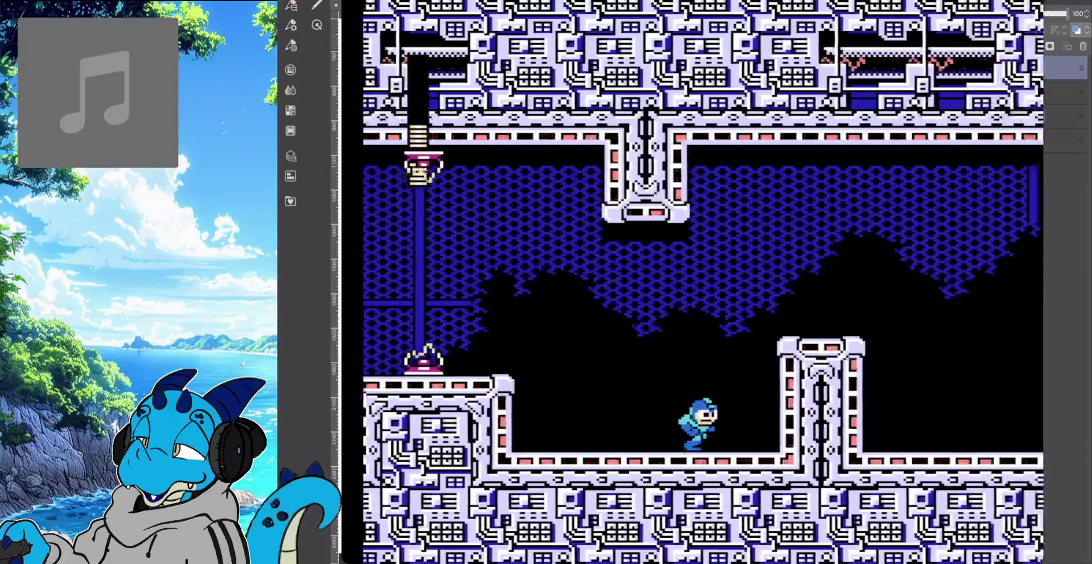
{"action": "key", "text": "Right"}
{"action": "key", "text": "z"}
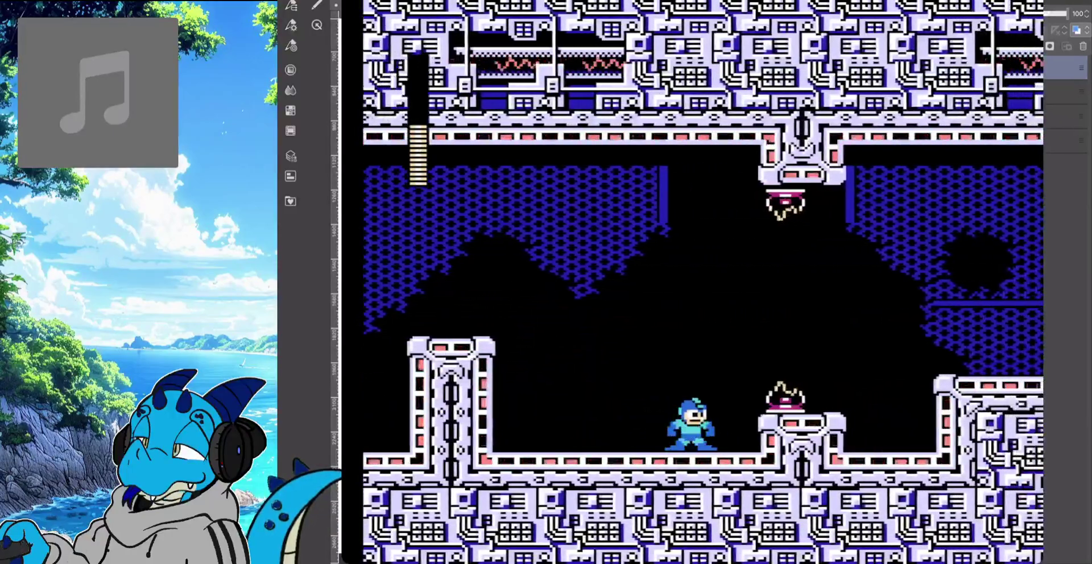
Cross the electric barrier on the low pillar and reach the raised block behind it
{"action": "key", "text": "Right"}
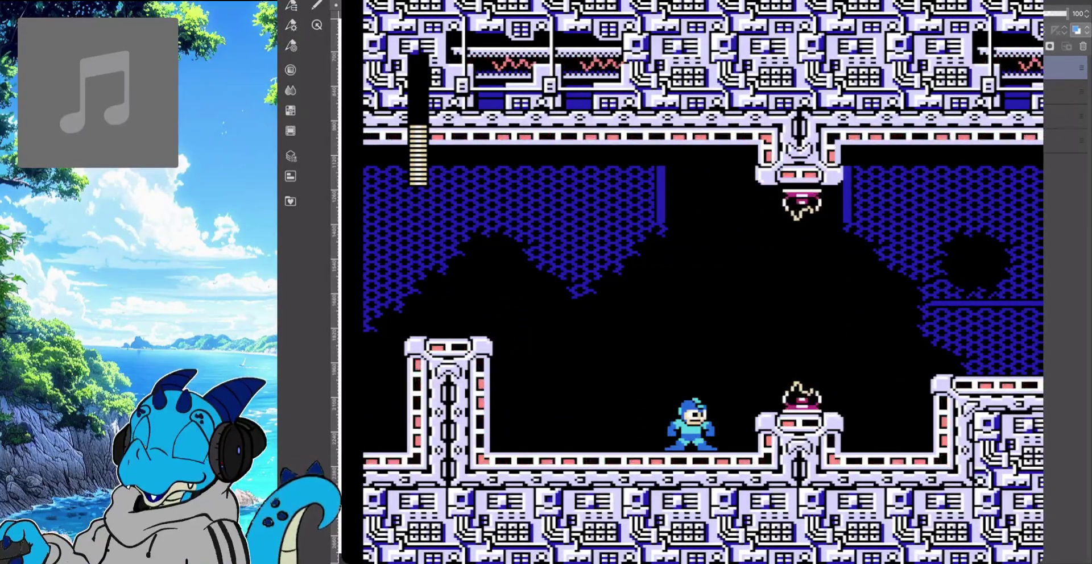
{"action": "key", "text": "Right"}
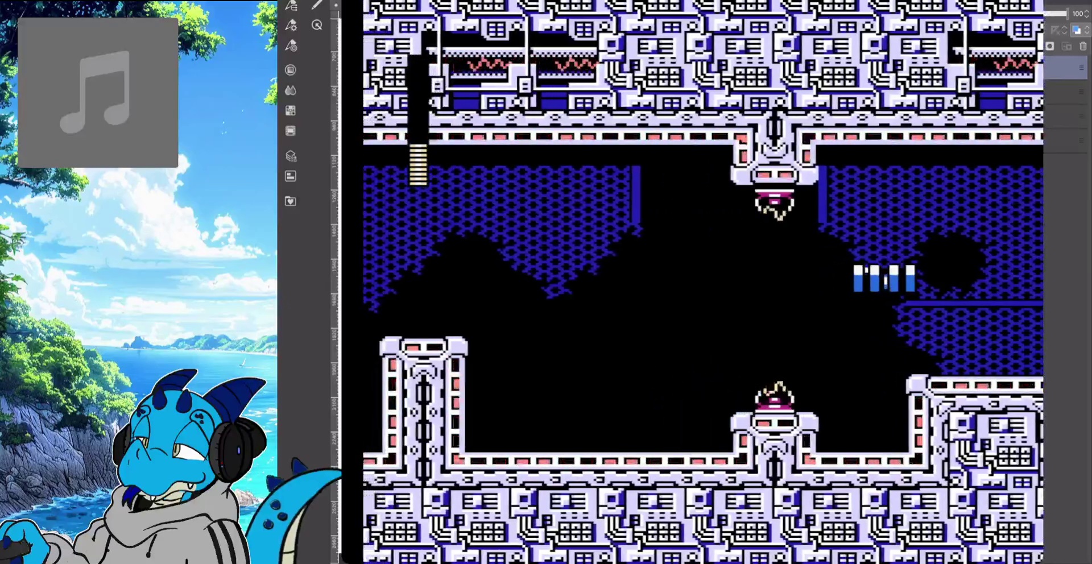
{"action": "key", "text": "Right"}
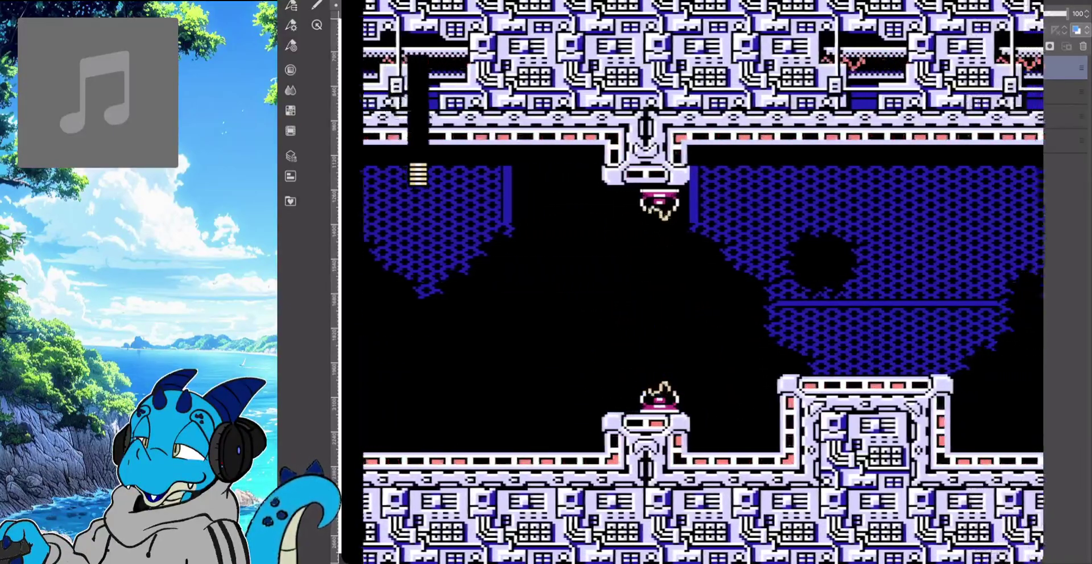
{"action": "key", "text": "Right"}
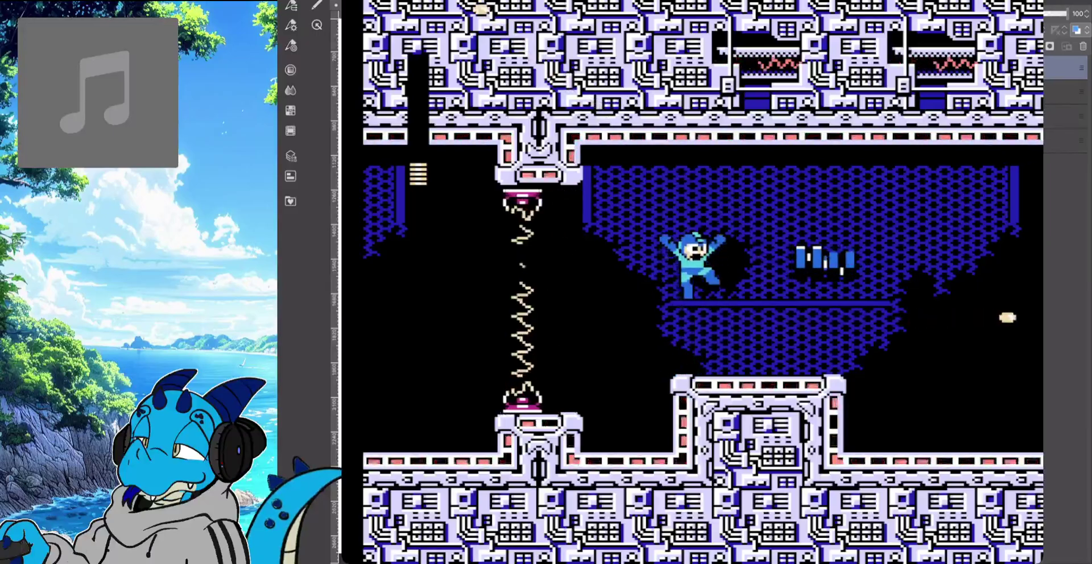
{"action": "key", "text": "Right"}
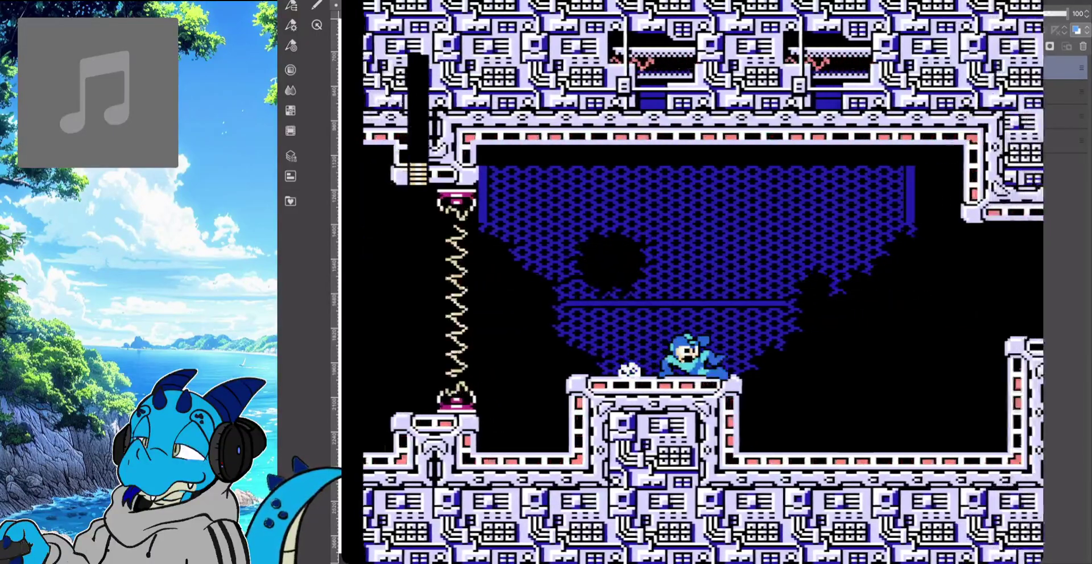
Fire from the raised block and jump over the next pillar towards the floor-level electric barrier
{"action": "key", "text": "Left"}
{"action": "key", "text": "x"}
{"action": "key", "text": "Right"}
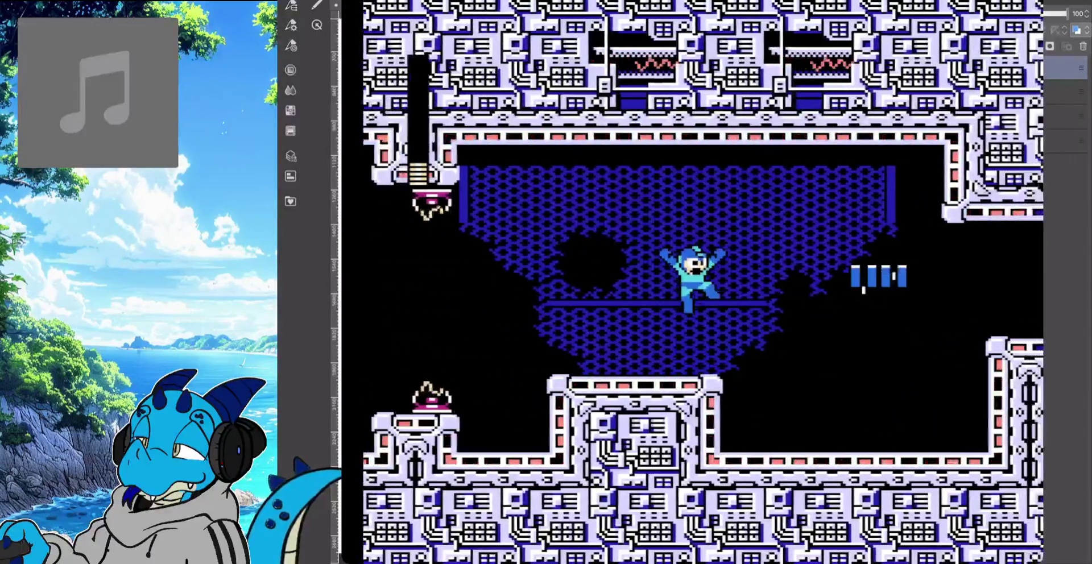
{"action": "key", "text": "Right"}
{"action": "key", "text": "x"}
{"action": "key", "text": "x"}
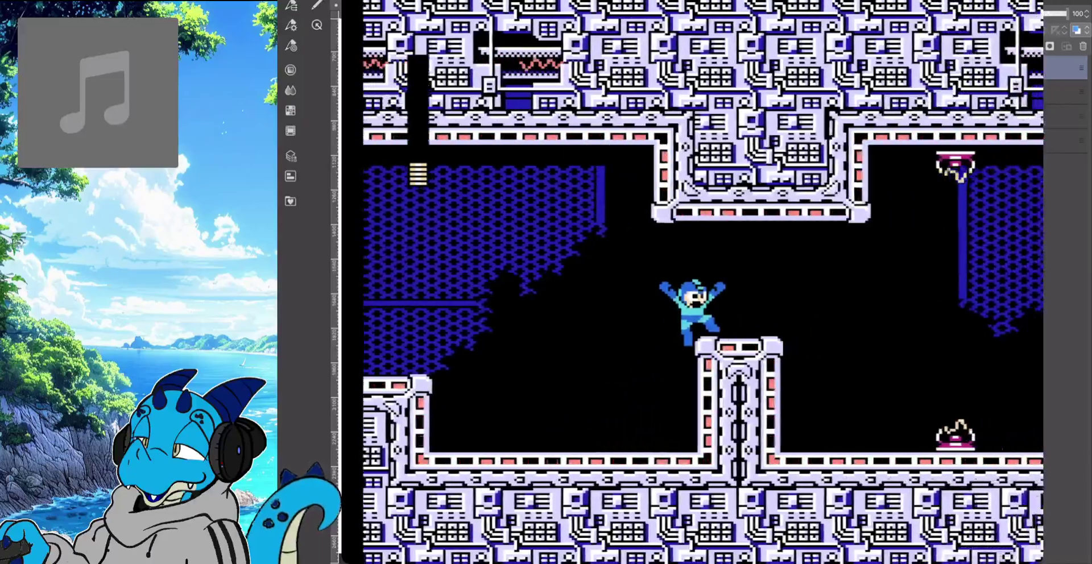
{"action": "key", "text": "Right"}
{"action": "key", "text": "x"}
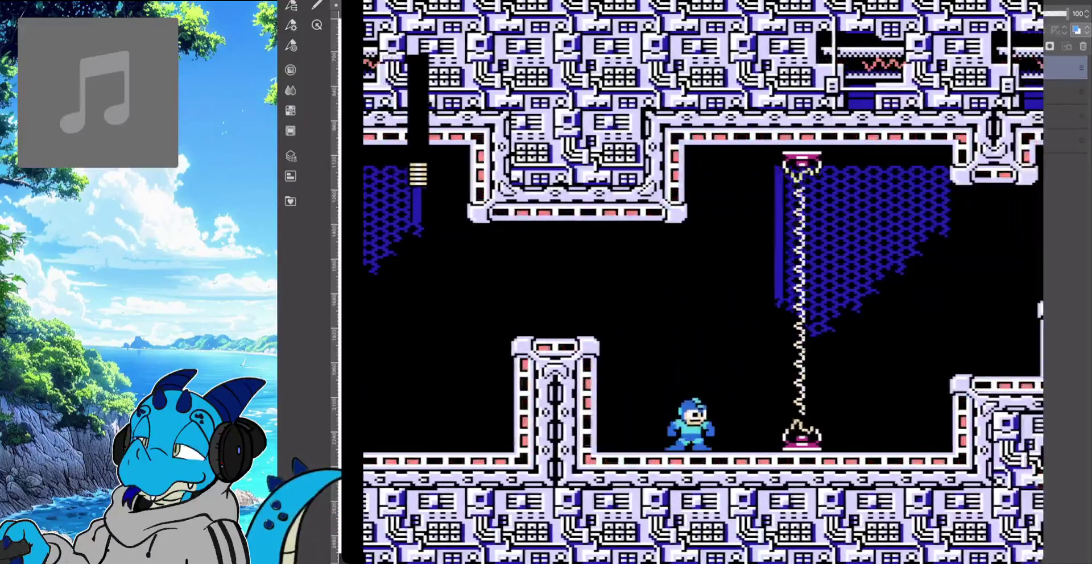
Back off to the pillar, pass the floor-level electric barrier and climb the stepped ledges to the next one
{"action": "key", "text": "Left"}
{"action": "key", "text": "x"}
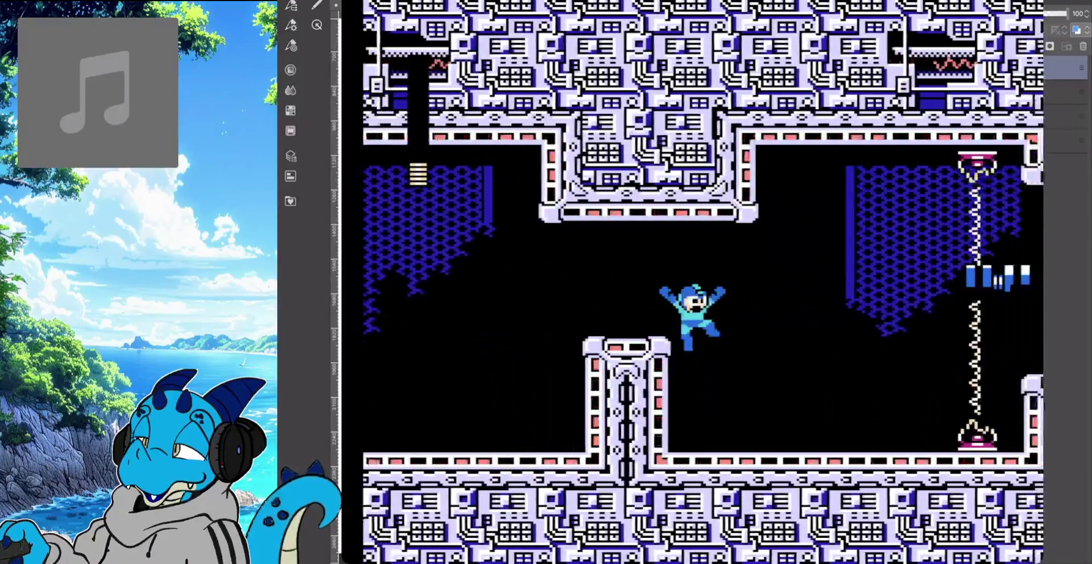
{"action": "key", "text": "Right"}
{"action": "key", "text": "z"}
{"action": "key", "text": "Right"}
{"action": "key", "text": "x"}
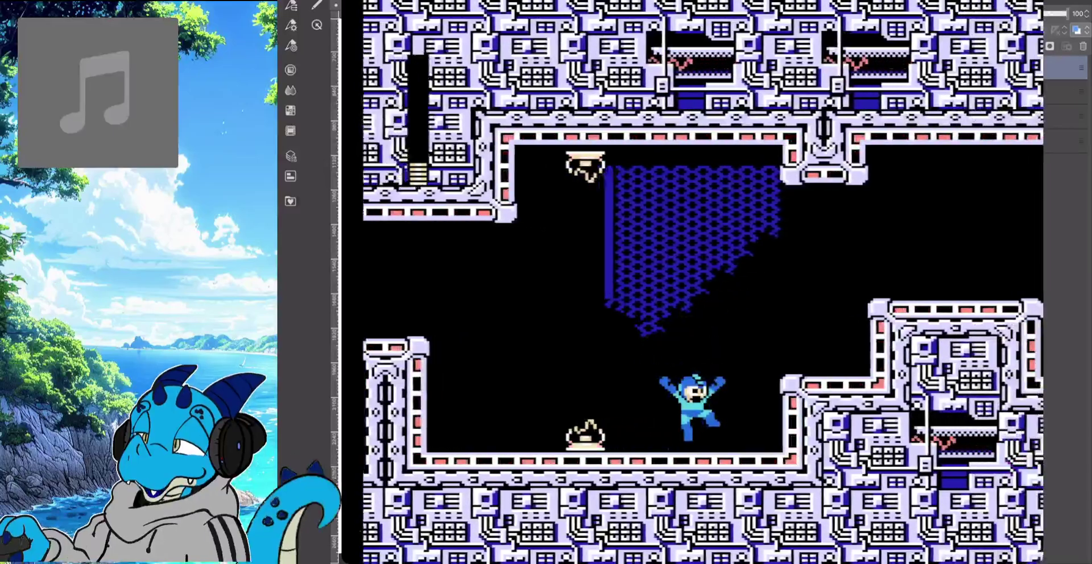
{"action": "key", "text": "Right"}
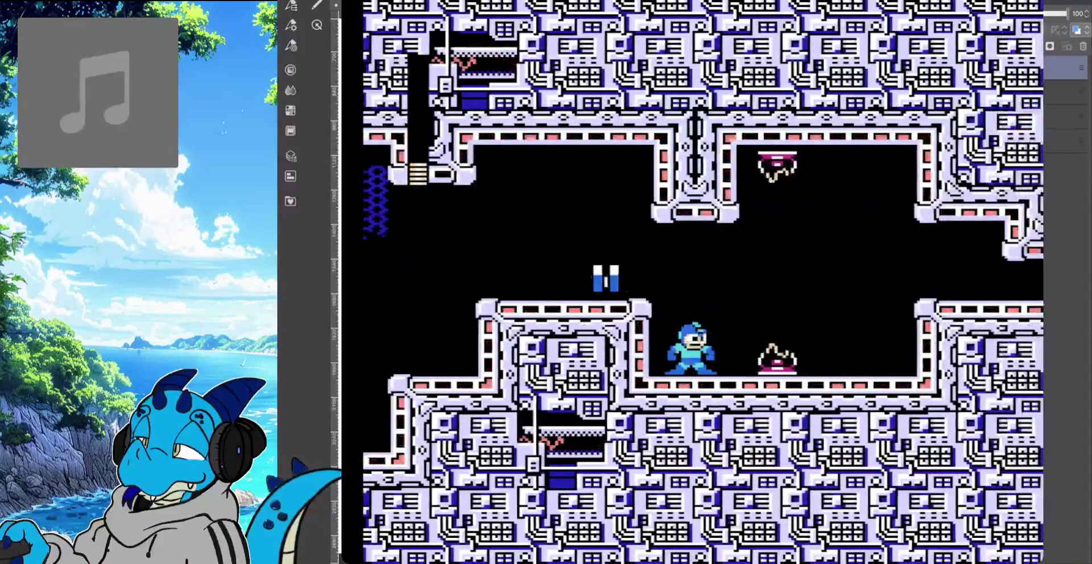
Fire from the raised block and drop into the pit towards the paired floor and ceiling electrodes
{"action": "key", "text": "z"}
{"action": "key", "text": "Right"}
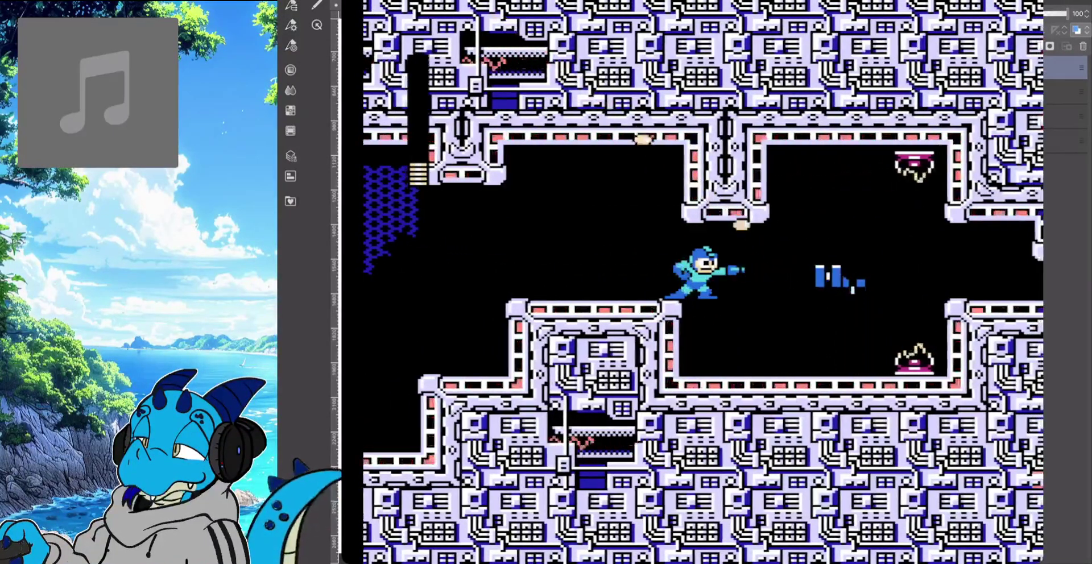
{"action": "key", "text": "Right"}
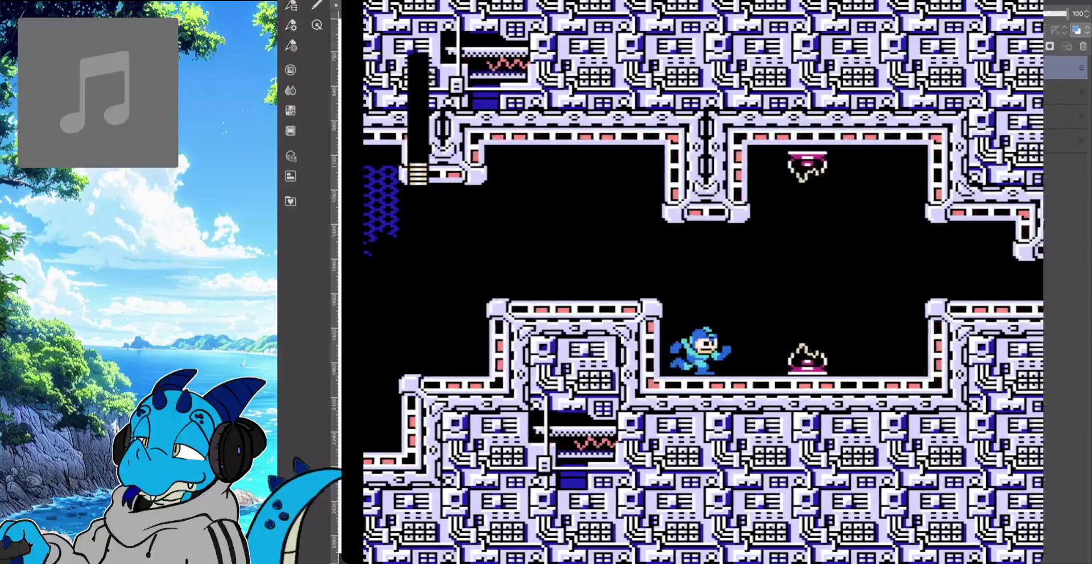
{"action": "key", "text": "Right"}
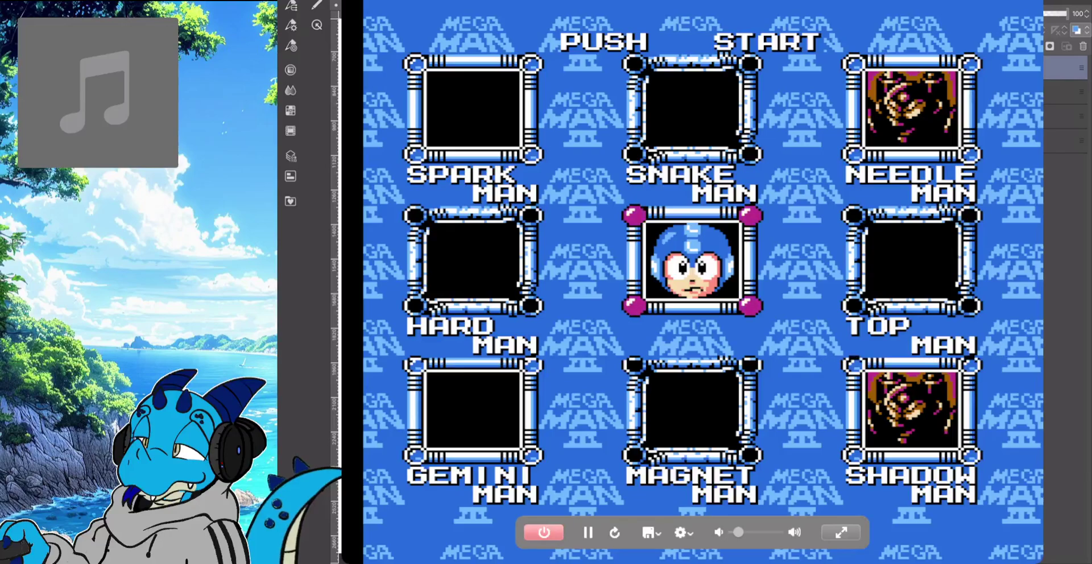
Pause the game at the stage select screen and switch to the seated-figure sketch in Clip Studio Paint
{"action": "key", "text": "super+p"}
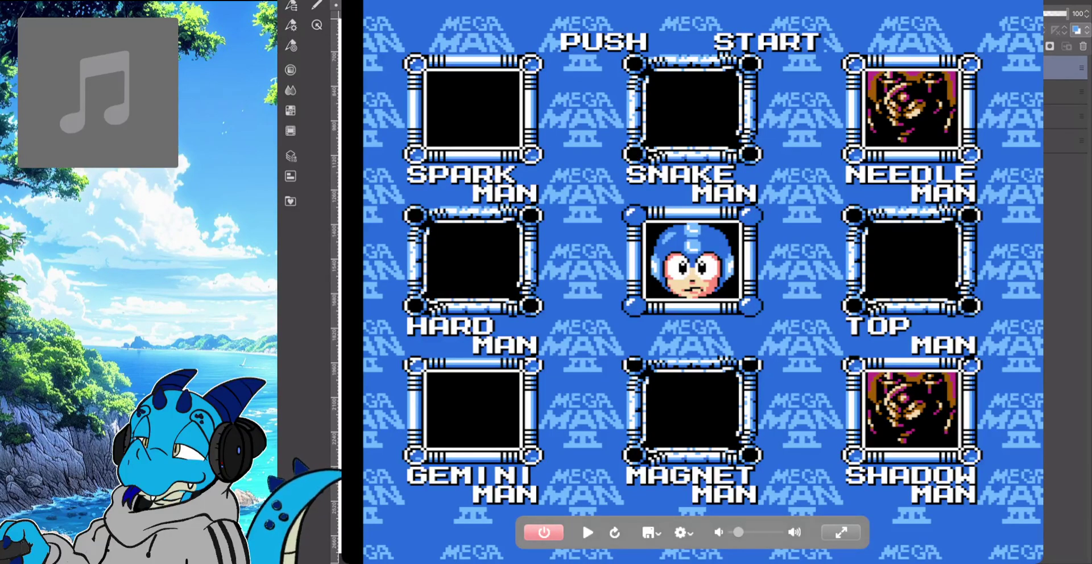
{"action": "key", "text": "p"}
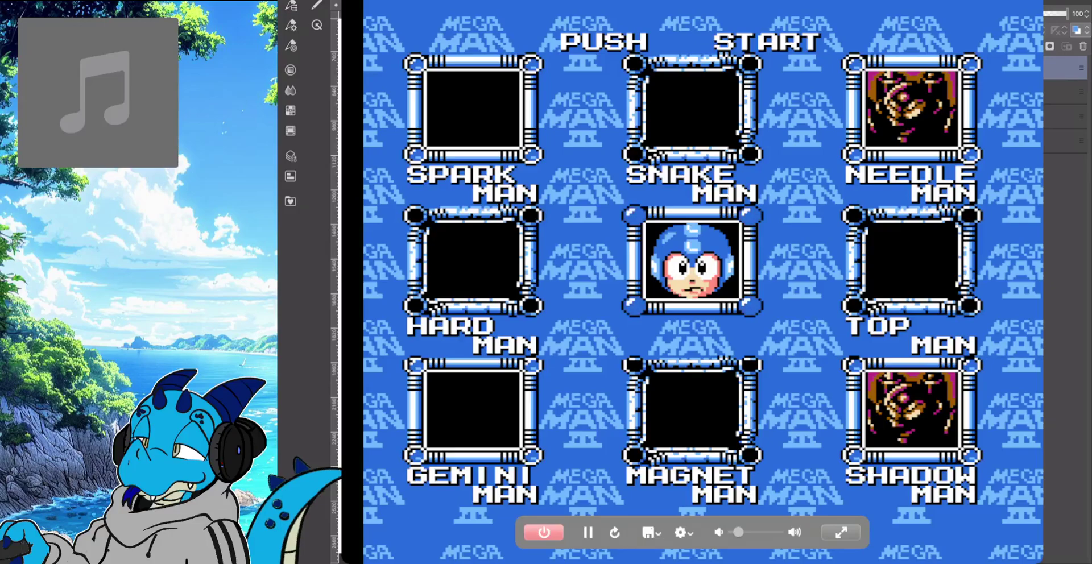
{"action": "left_click", "coordinate": [586, 531]}
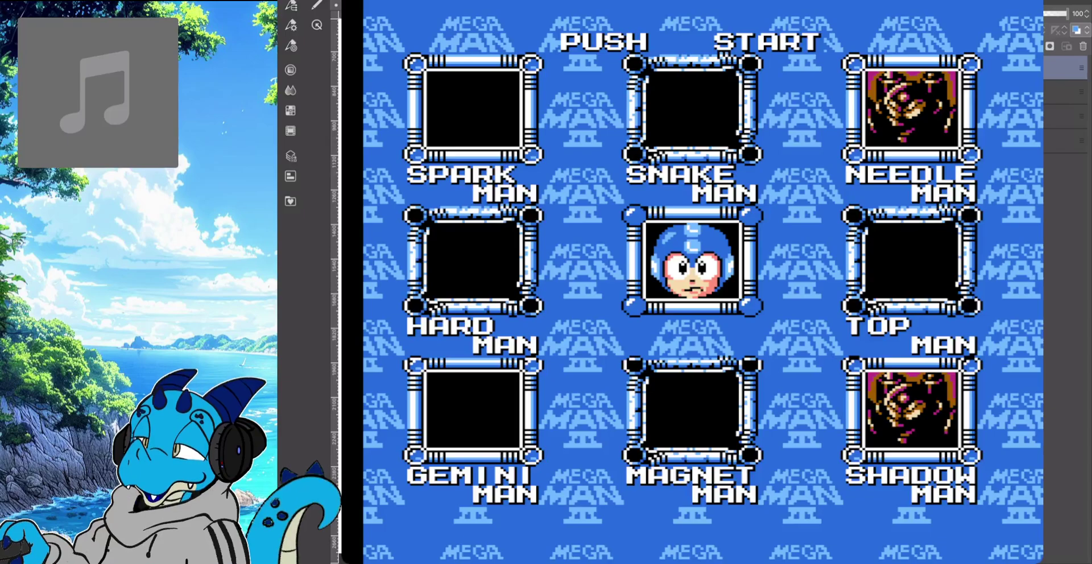
{"action": "key", "text": "super+Tab"}
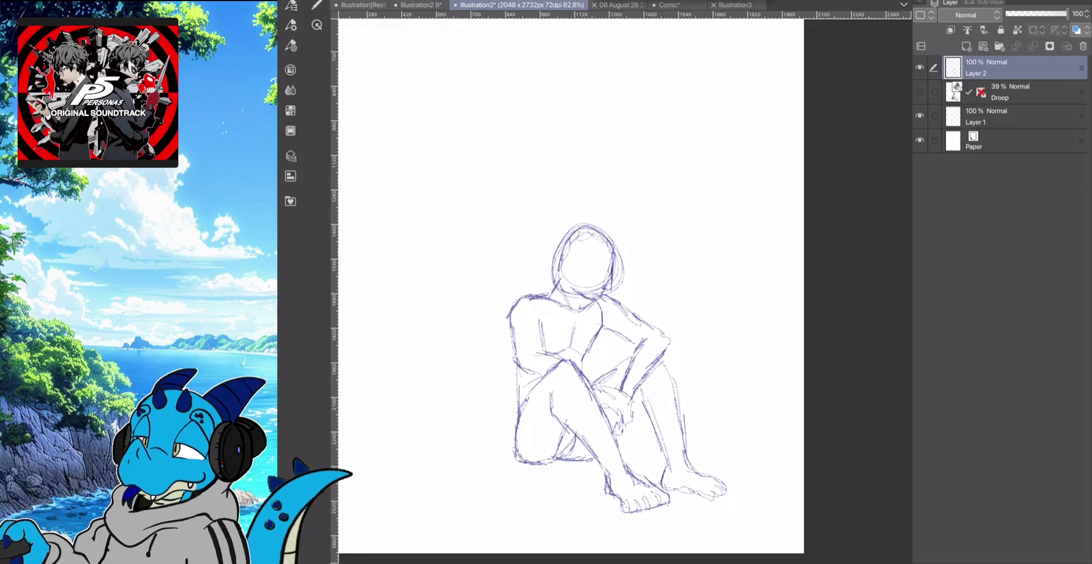
Reinforce the head outline of the seated figure on Layer 2 with extra sketch strokes
{"action": "scroll", "coordinate": [600, 350], "scroll_direction": "up", "scroll_amount": 5}
{"action": "scroll", "coordinate": [625, 291], "scroll_direction": "up", "scroll_amount": 2}
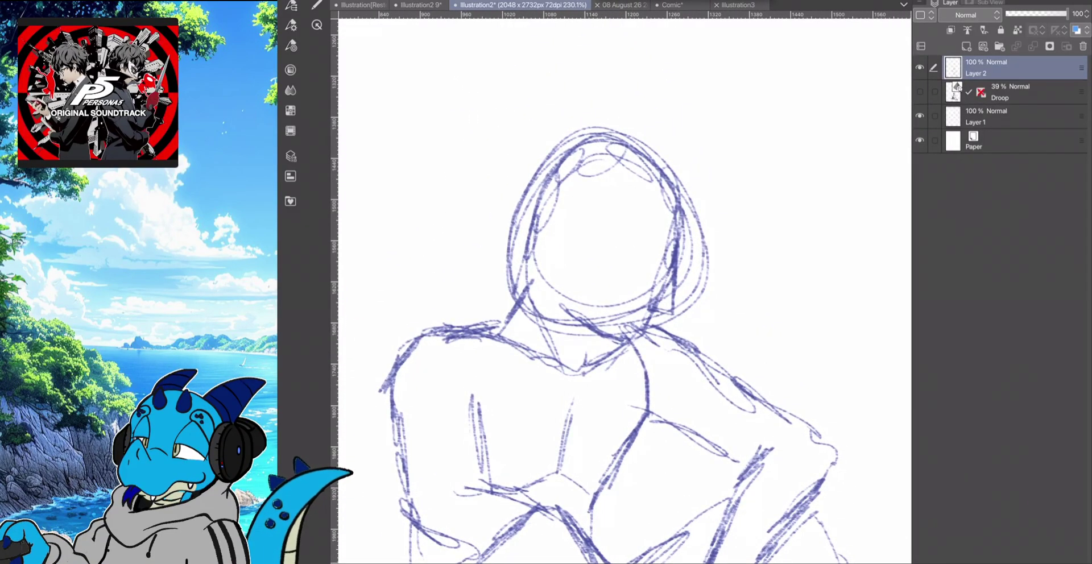
{"action": "mouse_move", "coordinate": [559, 146]}
{"action": "left_mouse_down"}
{"action": "mouse_move", "coordinate": [650, 155]}
{"action": "mouse_move", "coordinate": [517, 239]}
{"action": "left_mouse_up"}
{"action": "mouse_move", "coordinate": [527, 200]}
{"action": "left_mouse_down"}
{"action": "mouse_move", "coordinate": [519, 281]}
{"action": "mouse_move", "coordinate": [552, 141]}
{"action": "mouse_move", "coordinate": [660, 149]}
{"action": "mouse_move", "coordinate": [682, 290]}
{"action": "left_mouse_up"}
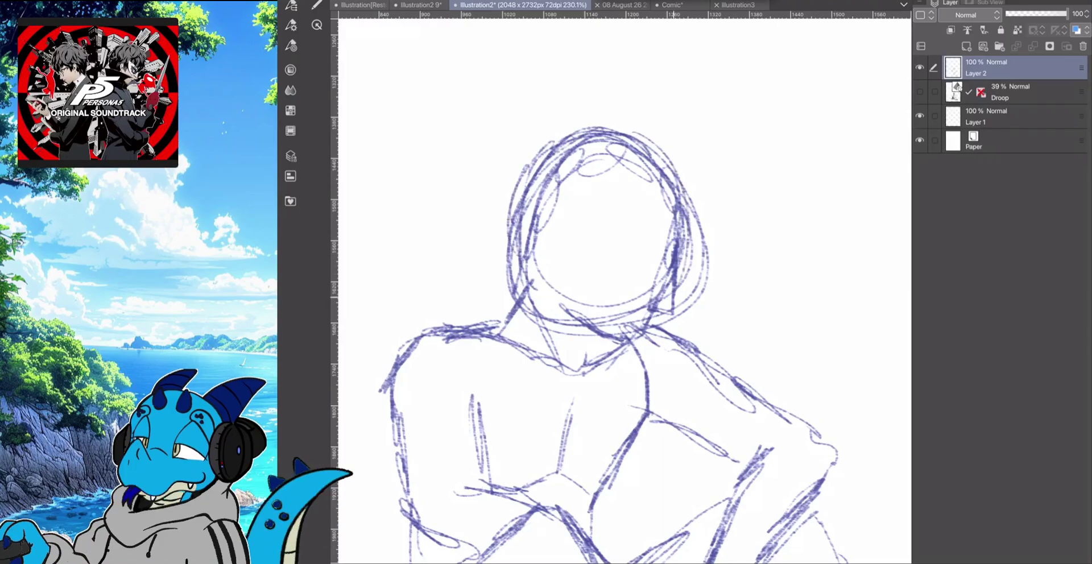
Show the Droop reference layer to compare it with the head and torso sketch, and hide it again
{"action": "left_click", "coordinate": [919, 91]}
{"action": "scroll", "coordinate": [597, 284], "scroll_direction": "down", "scroll_amount": 4}
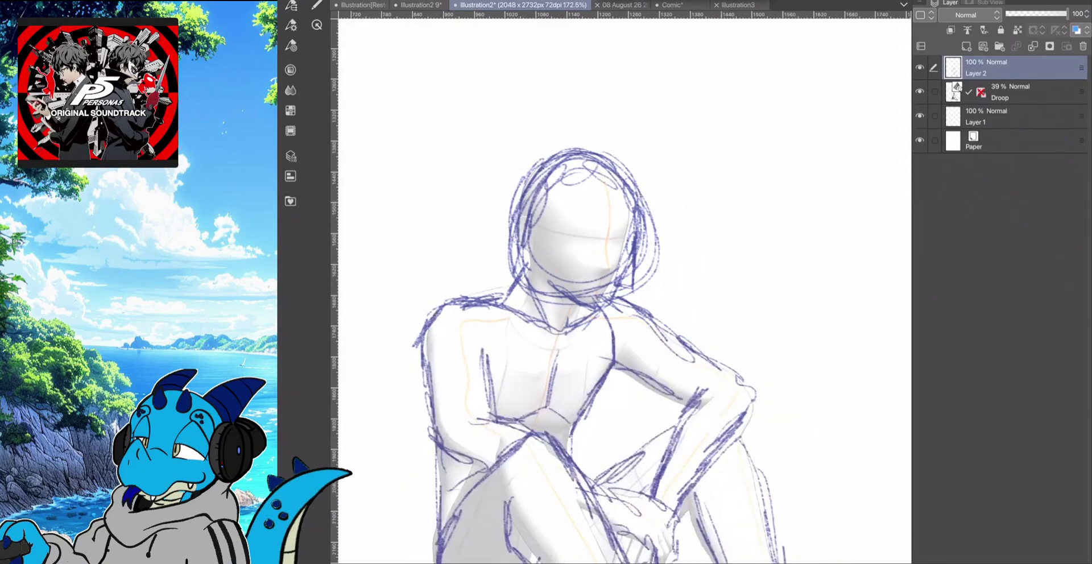
{"action": "scroll", "coordinate": [563, 342], "scroll_direction": "up", "scroll_amount": 3}
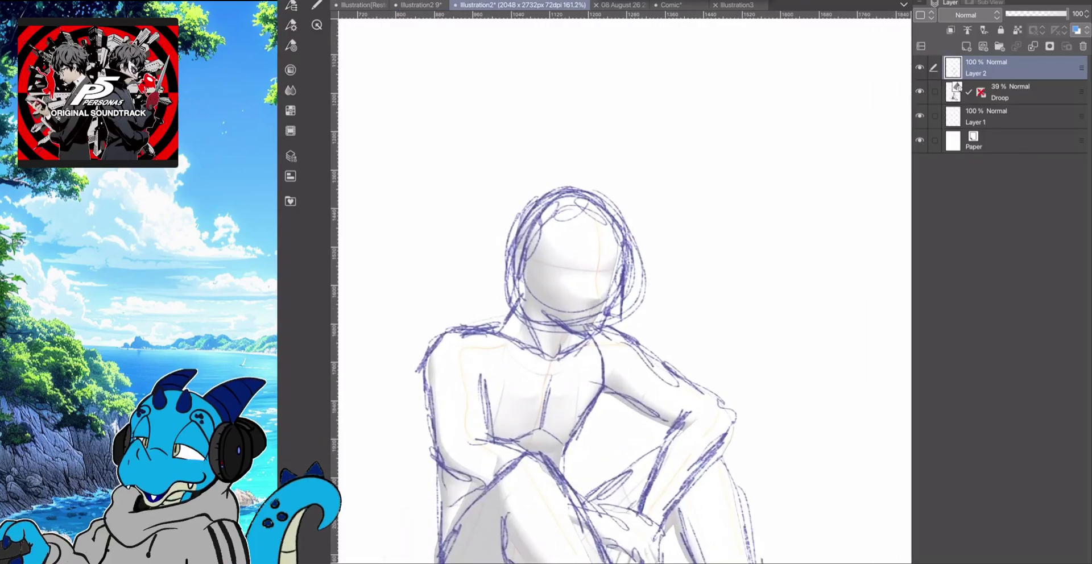
{"action": "left_click", "coordinate": [919, 91]}
{"action": "scroll", "coordinate": [526, 412], "scroll_direction": "up", "scroll_amount": 3}
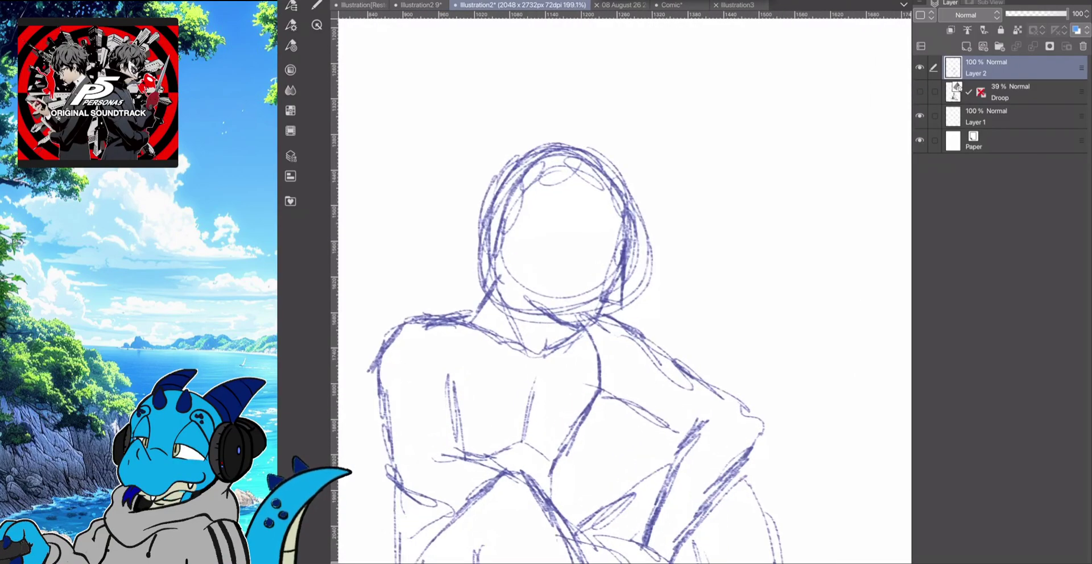
{"action": "scroll", "coordinate": [569, 313], "scroll_direction": "up", "scroll_amount": 1}
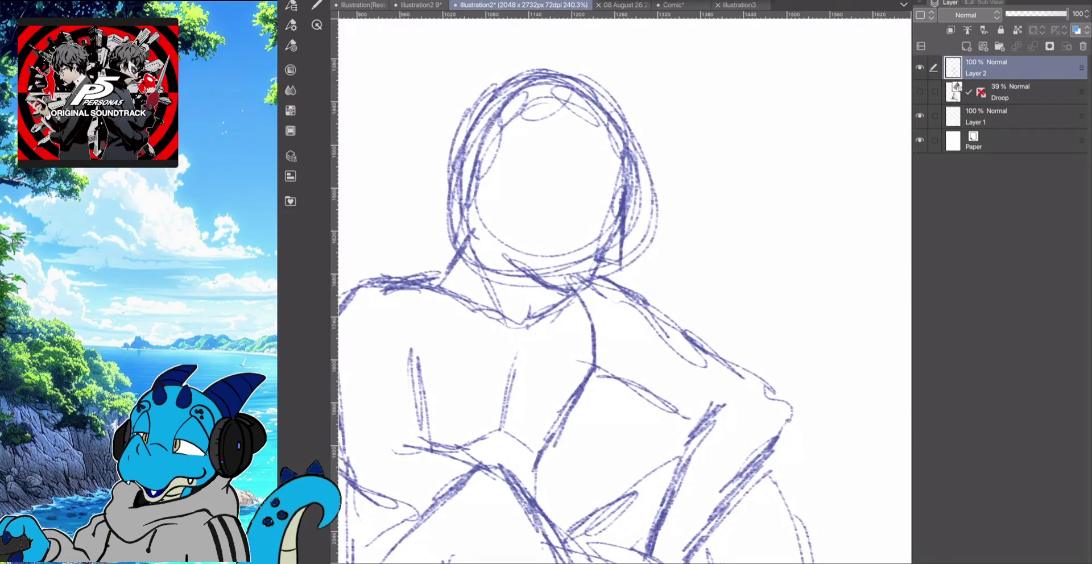
Lower Layer 2's opacity to 38% and add a new raster layer above it
{"action": "left_click", "coordinate": [1028, 14]}
{"action": "scroll", "coordinate": [625, 285], "scroll_direction": "down", "scroll_amount": 4}
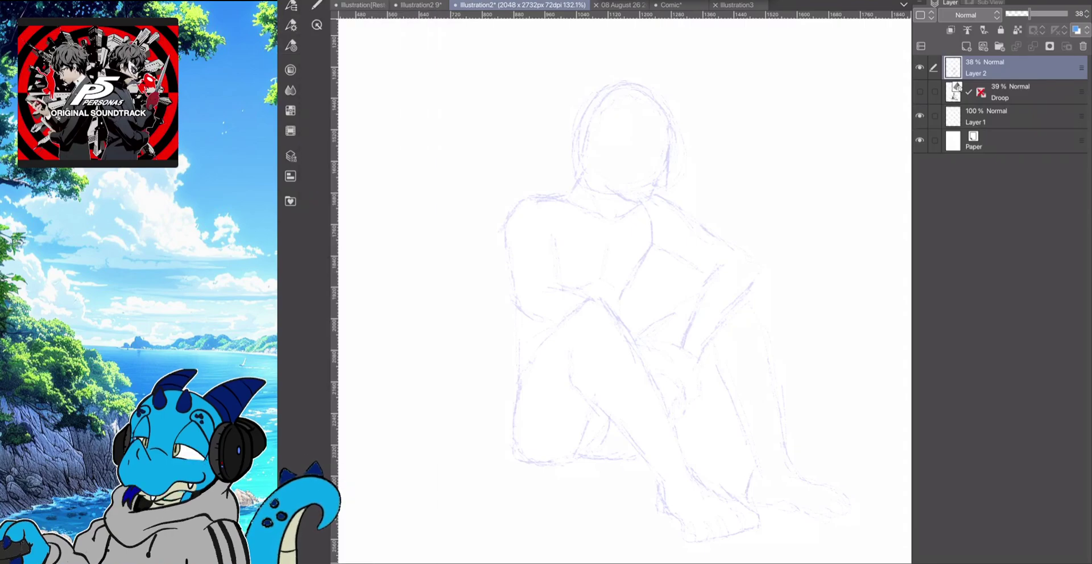
{"action": "scroll", "coordinate": [624, 291], "scroll_direction": "up", "scroll_amount": 3}
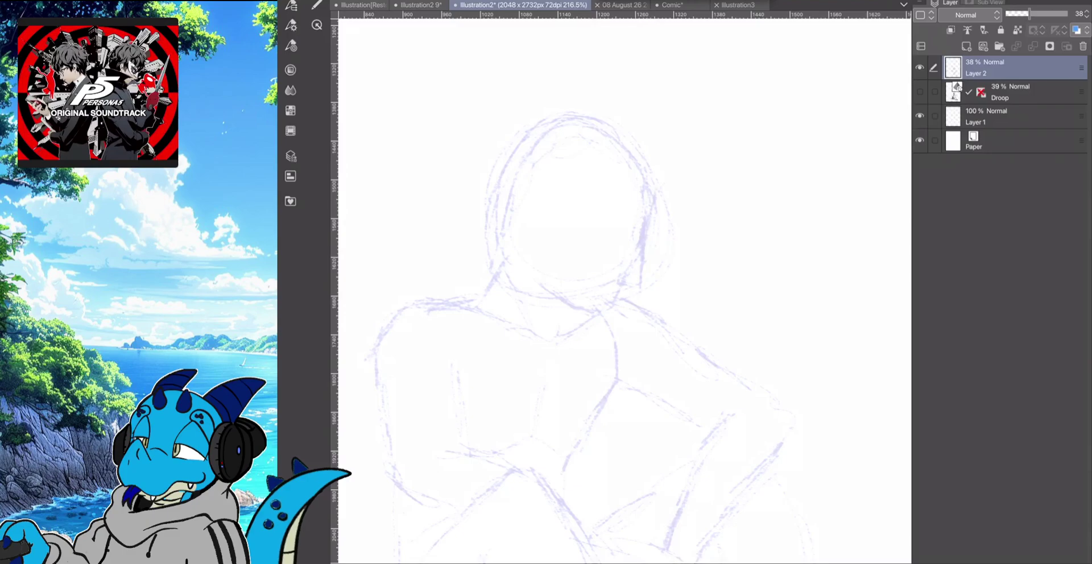
{"action": "key", "text": "ctrl+shift+n"}
Redraw the head outline, neck, sloping shoulder and both edges of the left-hand upper arm over the faded sketch
{"action": "mouse_move", "coordinate": [670, 184]}
{"action": "left_mouse_down"}
{"action": "mouse_move", "coordinate": [643, 292]}
{"action": "mouse_move", "coordinate": [587, 315]}
{"action": "mouse_move", "coordinate": [595, 326]}
{"action": "mouse_move", "coordinate": [566, 323]}
{"action": "mouse_move", "coordinate": [544, 295]}
{"action": "mouse_move", "coordinate": [625, 299]}
{"action": "mouse_move", "coordinate": [649, 236]}
{"action": "mouse_move", "coordinate": [643, 155]}
{"action": "mouse_move", "coordinate": [602, 117]}
{"action": "mouse_move", "coordinate": [551, 118]}
{"action": "mouse_move", "coordinate": [506, 188]}
{"action": "mouse_move", "coordinate": [503, 255]}
{"action": "mouse_move", "coordinate": [605, 119]}
{"action": "mouse_move", "coordinate": [660, 196]}
{"action": "left_mouse_up"}
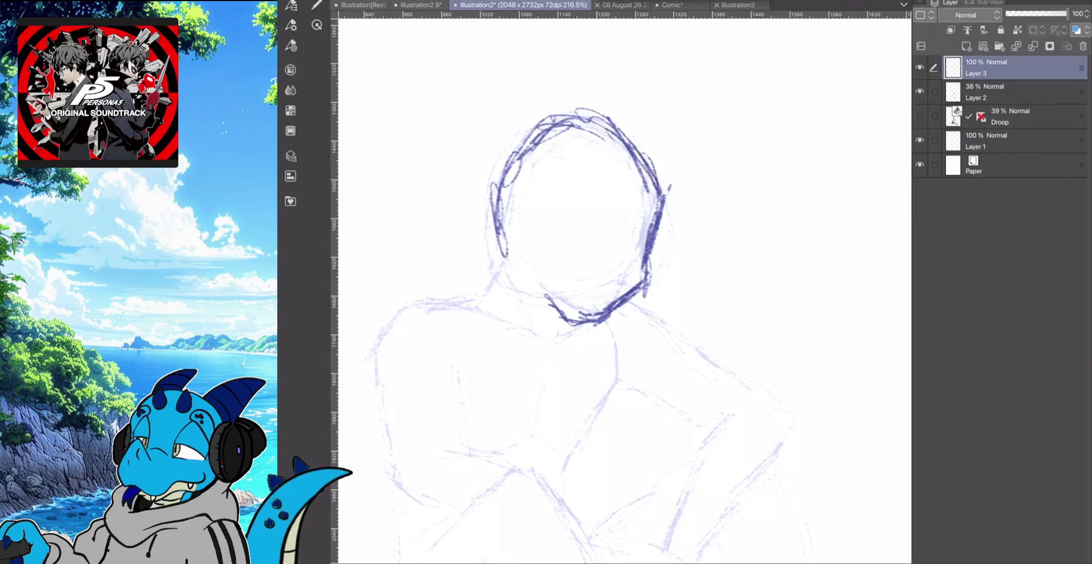
{"action": "mouse_move", "coordinate": [507, 234]}
{"action": "left_mouse_down"}
{"action": "mouse_move", "coordinate": [502, 278]}
{"action": "mouse_move", "coordinate": [509, 259]}
{"action": "mouse_move", "coordinate": [480, 286]}
{"action": "mouse_move", "coordinate": [396, 303]}
{"action": "mouse_move", "coordinate": [364, 372]}
{"action": "mouse_move", "coordinate": [384, 449]}
{"action": "left_mouse_up"}
{"action": "left_click_drag", "start_coordinate": [375, 409], "coordinate": [386, 476]}
{"action": "left_click_drag", "start_coordinate": [377, 415], "coordinate": [388, 490]}
{"action": "left_click_drag", "start_coordinate": [453, 385], "coordinate": [465, 451]}
{"action": "mouse_move", "coordinate": [447, 387]}
{"action": "left_mouse_down"}
{"action": "mouse_move", "coordinate": [466, 457]}
{"action": "mouse_move", "coordinate": [447, 388]}
{"action": "left_mouse_up"}
{"action": "left_click_drag", "start_coordinate": [457, 372], "coordinate": [455, 421]}
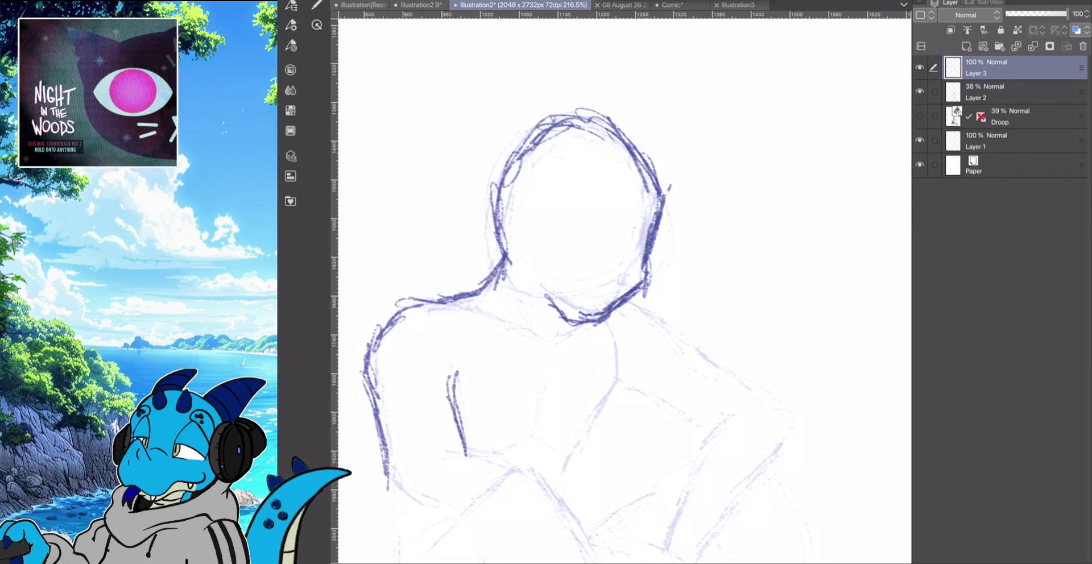
Redraw the right side of the torso and the arched lower edge of the chest
{"action": "mouse_move", "coordinate": [605, 337]}
{"action": "left_mouse_down"}
{"action": "mouse_move", "coordinate": [616, 400]}
{"action": "mouse_move", "coordinate": [577, 468]}
{"action": "mouse_move", "coordinate": [535, 451]}
{"action": "mouse_move", "coordinate": [499, 460]}
{"action": "left_mouse_up"}
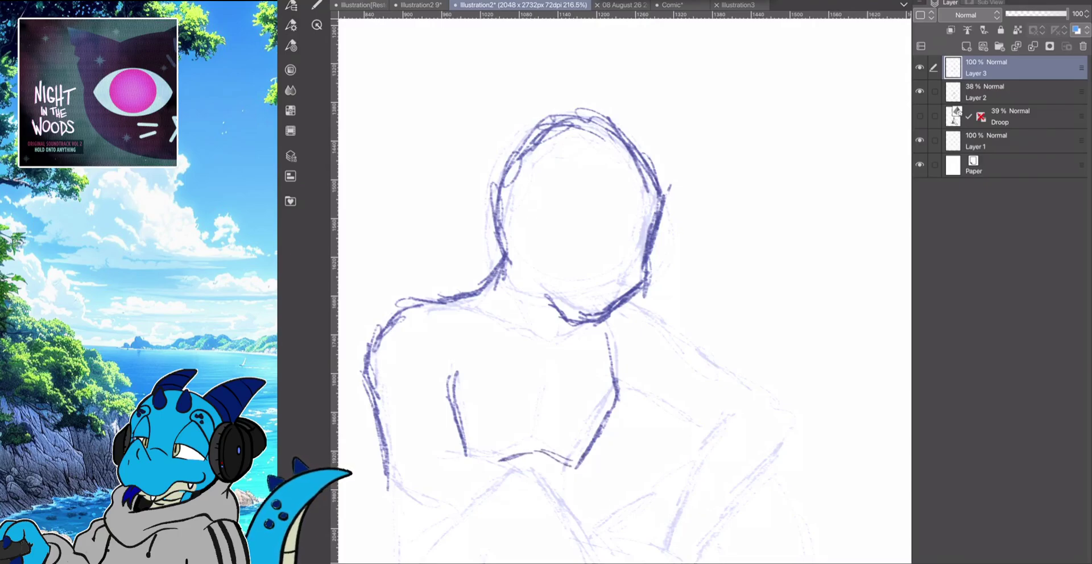
{"action": "scroll", "coordinate": [625, 291], "scroll_direction": "down", "scroll_amount": 3}
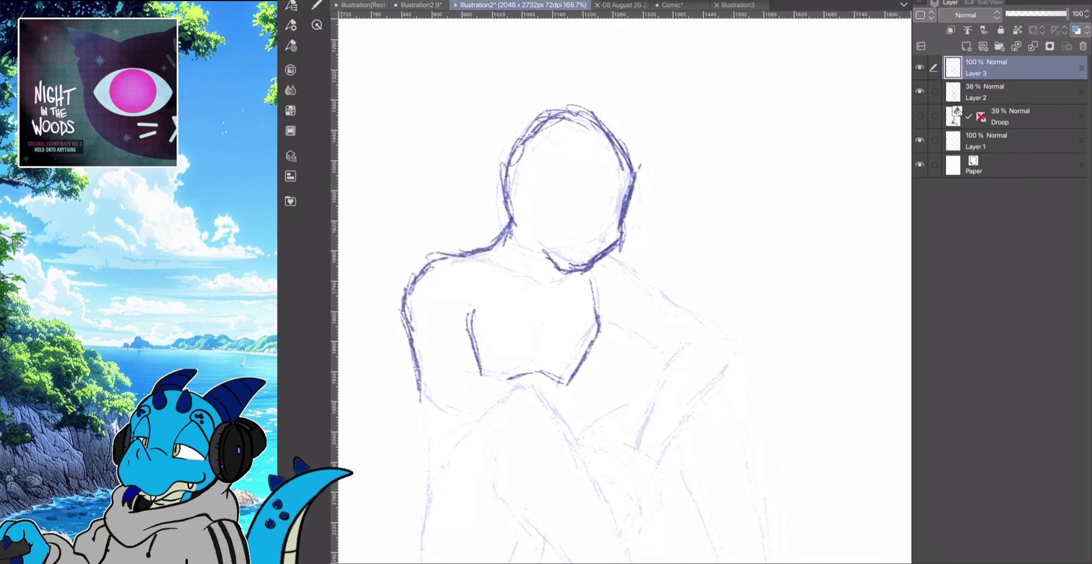
{"action": "left_click_drag", "start_coordinate": [571, 382], "coordinate": [560, 405]}
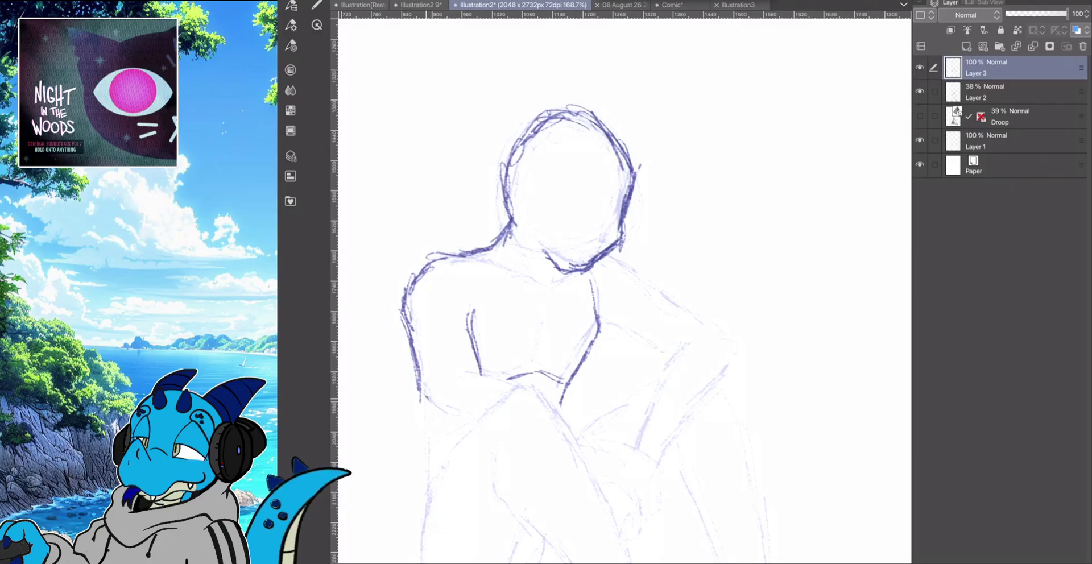
Extend the outer arm line to the hip and outline the raised front knee and the start of its shin
{"action": "left_click_drag", "start_coordinate": [419, 394], "coordinate": [433, 458]}
{"action": "mouse_move", "coordinate": [428, 423]}
{"action": "left_mouse_down"}
{"action": "mouse_move", "coordinate": [434, 482]}
{"action": "mouse_move", "coordinate": [533, 374]}
{"action": "mouse_move", "coordinate": [588, 477]}
{"action": "left_mouse_up"}
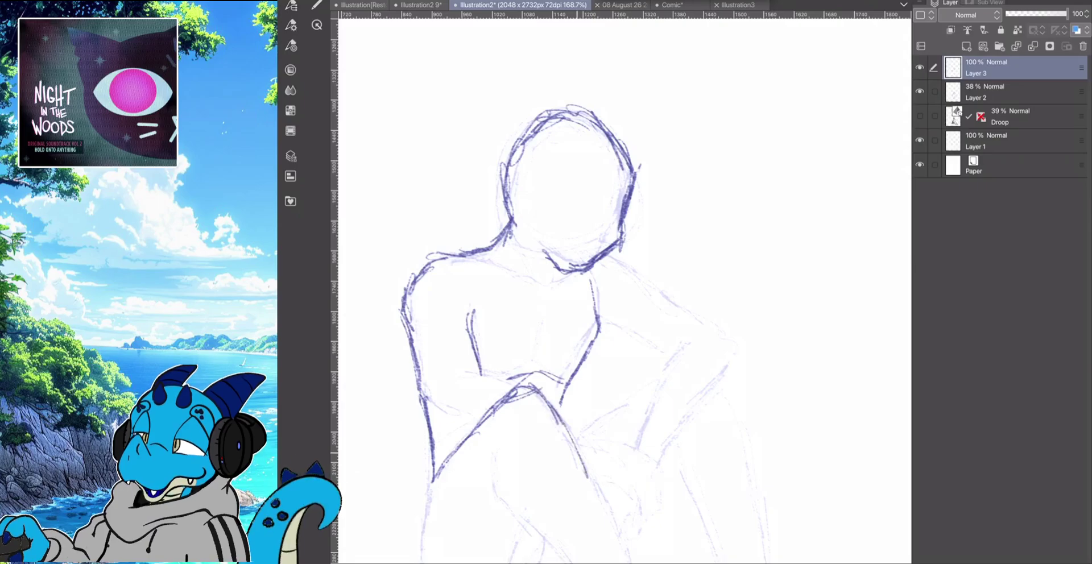
{"action": "left_click_drag", "start_coordinate": [563, 427], "coordinate": [606, 526]}
{"action": "scroll", "coordinate": [624, 291], "scroll_direction": "down", "scroll_amount": 3}
{"action": "left_click_drag", "start_coordinate": [562, 282], "coordinate": [617, 377]}
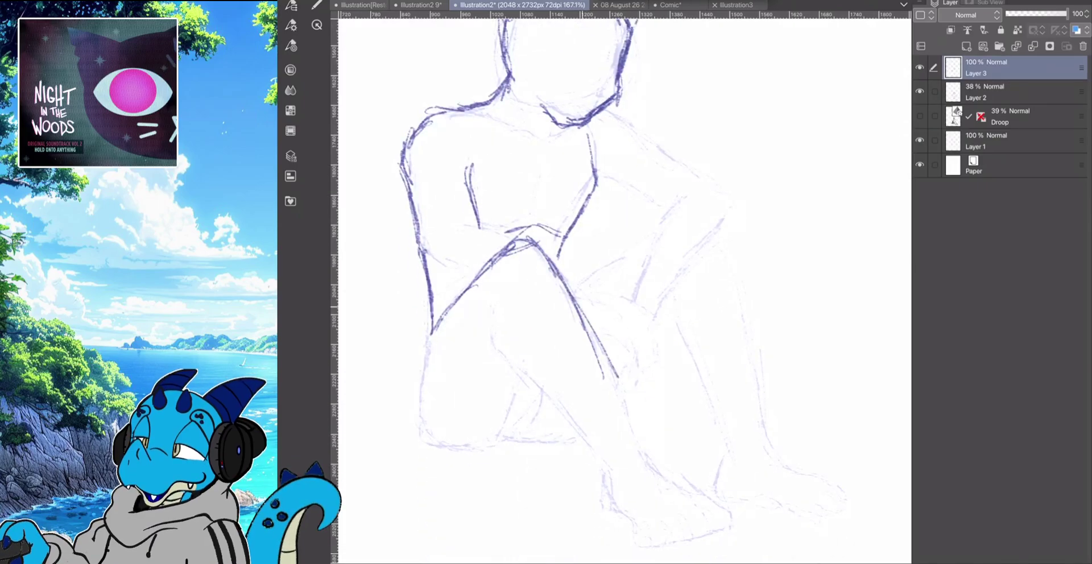
Complete the front leg's shin and calf lines and outline the rounded thigh and hip beneath it
{"action": "left_click_drag", "start_coordinate": [575, 301], "coordinate": [639, 426]}
{"action": "mouse_move", "coordinate": [607, 359]}
{"action": "left_mouse_down"}
{"action": "mouse_move", "coordinate": [643, 450]}
{"action": "mouse_move", "coordinate": [547, 401]}
{"action": "mouse_move", "coordinate": [492, 337]}
{"action": "mouse_move", "coordinate": [490, 296]}
{"action": "left_mouse_up"}
{"action": "mouse_move", "coordinate": [523, 380]}
{"action": "left_mouse_down"}
{"action": "mouse_move", "coordinate": [509, 425]}
{"action": "mouse_move", "coordinate": [478, 452]}
{"action": "mouse_move", "coordinate": [441, 455]}
{"action": "left_mouse_up"}
{"action": "mouse_move", "coordinate": [434, 333]}
{"action": "left_mouse_down"}
{"action": "mouse_move", "coordinate": [413, 396]}
{"action": "mouse_move", "coordinate": [420, 435]}
{"action": "mouse_move", "coordinate": [477, 460]}
{"action": "left_mouse_up"}
{"action": "left_click_drag", "start_coordinate": [431, 301], "coordinate": [433, 334]}
{"action": "left_click_drag", "start_coordinate": [535, 382], "coordinate": [498, 442]}
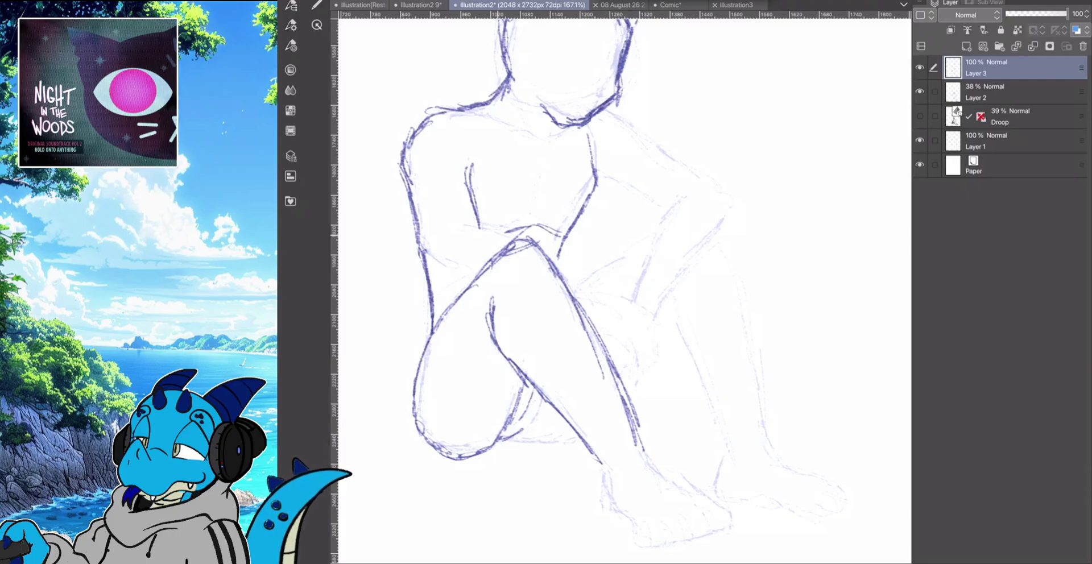
Sketch the forearm line across the front knee, the hanging hand and the bent arm's forearm
{"action": "mouse_move", "coordinate": [464, 227]}
{"action": "left_mouse_down"}
{"action": "mouse_move", "coordinate": [510, 238]}
{"action": "mouse_move", "coordinate": [616, 296]}
{"action": "mouse_move", "coordinate": [657, 351]}
{"action": "mouse_move", "coordinate": [641, 370]}
{"action": "left_mouse_up"}
{"action": "mouse_move", "coordinate": [611, 329]}
{"action": "left_mouse_down"}
{"action": "mouse_move", "coordinate": [632, 354]}
{"action": "mouse_move", "coordinate": [620, 394]}
{"action": "left_mouse_up"}
{"action": "left_click_drag", "start_coordinate": [624, 310], "coordinate": [680, 207]}
{"action": "left_click_drag", "start_coordinate": [651, 316], "coordinate": [713, 245]}
{"action": "left_click_drag", "start_coordinate": [682, 277], "coordinate": [732, 208]}
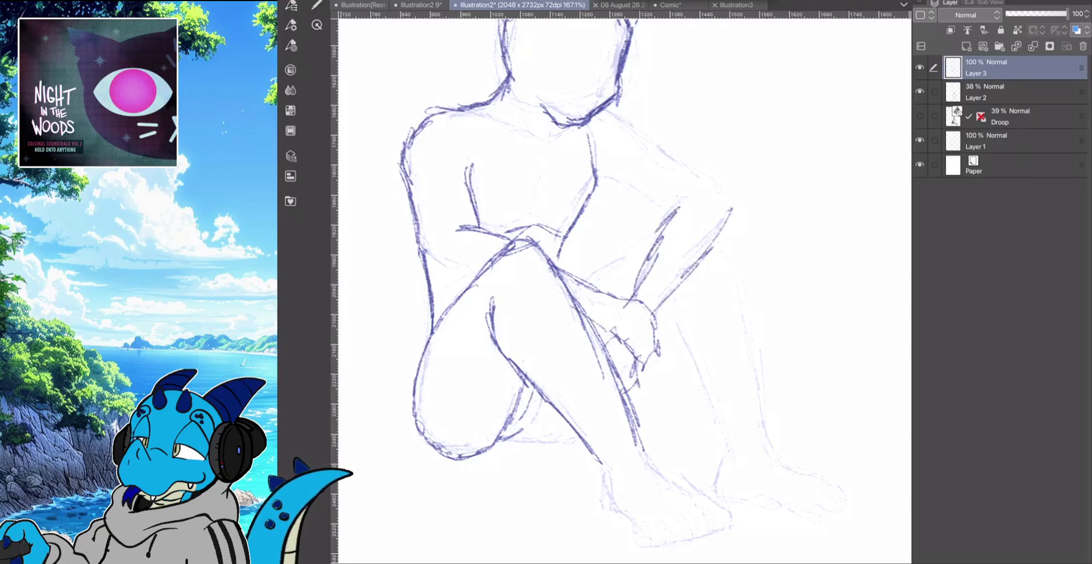
Draw the upper and lower edges of the bent arm from shoulder to elbow
{"action": "left_click_drag", "start_coordinate": [605, 110], "coordinate": [708, 173]}
{"action": "left_click_drag", "start_coordinate": [638, 128], "coordinate": [739, 205]}
{"action": "left_click_drag", "start_coordinate": [594, 162], "coordinate": [667, 207]}
Outline the front foot with its toes, sole, heel and ankle
{"action": "scroll", "coordinate": [624, 292], "scroll_direction": "down", "scroll_amount": 1}
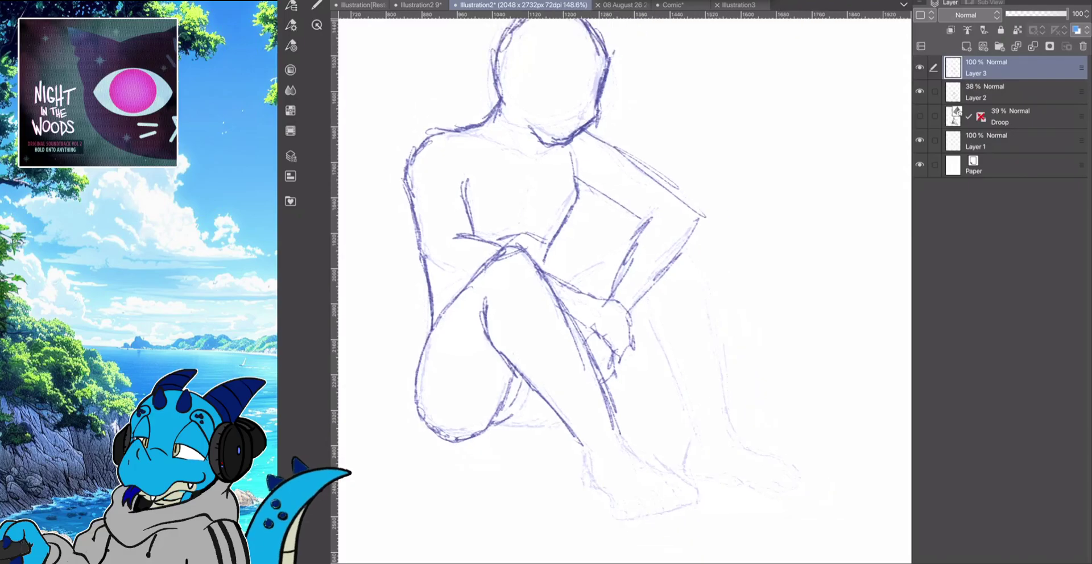
{"action": "scroll", "coordinate": [624, 291], "scroll_direction": "up", "scroll_amount": 1}
{"action": "mouse_move", "coordinate": [592, 387]}
{"action": "left_mouse_down"}
{"action": "mouse_move", "coordinate": [631, 457]}
{"action": "mouse_move", "coordinate": [689, 481]}
{"action": "mouse_move", "coordinate": [650, 517]}
{"action": "mouse_move", "coordinate": [613, 524]}
{"action": "left_mouse_up"}
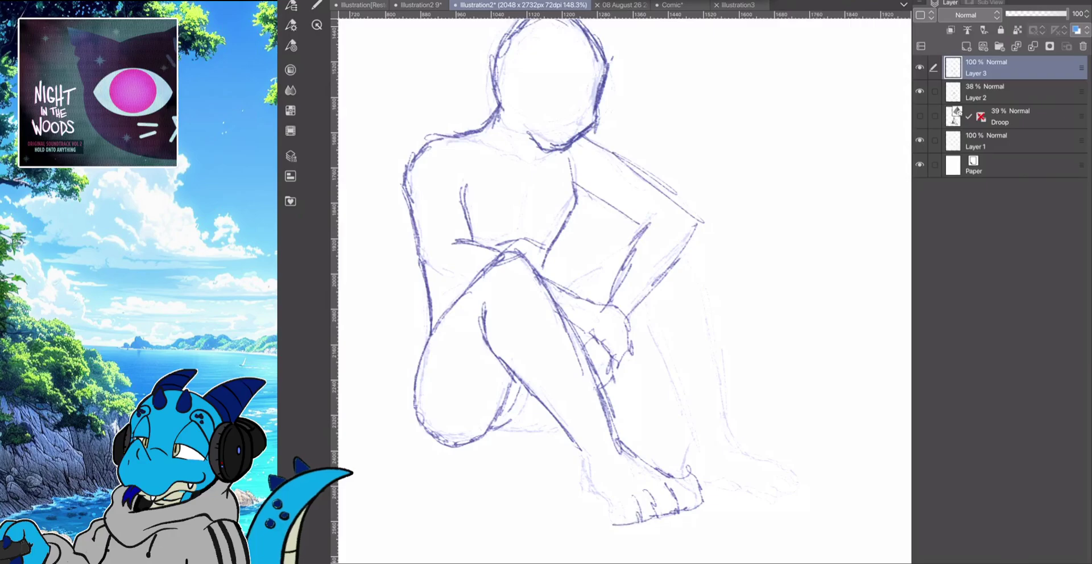
{"action": "left_click_drag", "start_coordinate": [695, 488], "coordinate": [702, 502]}
{"action": "mouse_move", "coordinate": [601, 499]}
{"action": "left_mouse_down"}
{"action": "mouse_move", "coordinate": [583, 495]}
{"action": "mouse_move", "coordinate": [582, 462]}
{"action": "left_mouse_up"}
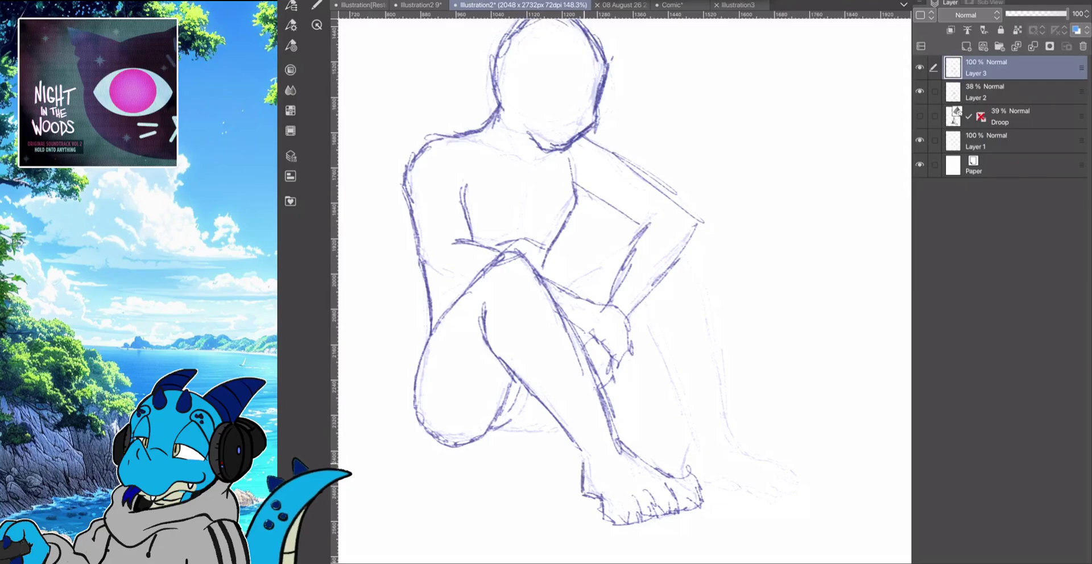
Draw the far leg and foot, the edge below the hand and the thigh line behind the forearm
{"action": "mouse_move", "coordinate": [692, 441]}
{"action": "left_mouse_down"}
{"action": "mouse_move", "coordinate": [684, 475]}
{"action": "mouse_move", "coordinate": [780, 501]}
{"action": "mouse_move", "coordinate": [780, 475]}
{"action": "mouse_move", "coordinate": [752, 464]}
{"action": "mouse_move", "coordinate": [790, 471]}
{"action": "mouse_move", "coordinate": [798, 490]}
{"action": "mouse_move", "coordinate": [800, 473]}
{"action": "mouse_move", "coordinate": [802, 492]}
{"action": "mouse_move", "coordinate": [734, 453]}
{"action": "left_mouse_up"}
{"action": "left_click_drag", "start_coordinate": [685, 252], "coordinate": [700, 318]}
{"action": "mouse_move", "coordinate": [708, 305]}
{"action": "left_mouse_down"}
{"action": "mouse_move", "coordinate": [730, 448]}
{"action": "mouse_move", "coordinate": [654, 315]}
{"action": "mouse_move", "coordinate": [677, 381]}
{"action": "left_mouse_up"}
{"action": "mouse_move", "coordinate": [647, 316]}
{"action": "left_mouse_down"}
{"action": "mouse_move", "coordinate": [606, 390]}
{"action": "mouse_move", "coordinate": [615, 370]}
{"action": "left_mouse_up"}
{"action": "left_click_drag", "start_coordinate": [625, 258], "coordinate": [564, 284]}
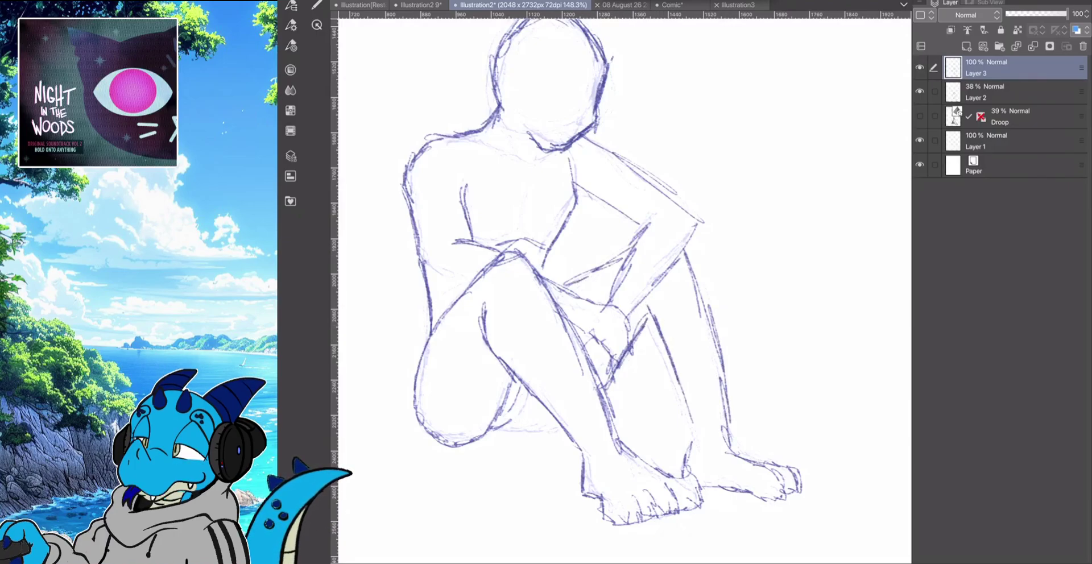
Add the chest centre line, the collarbones and the neck muscle line
{"action": "left_click_drag", "start_coordinate": [527, 183], "coordinate": [519, 239]}
{"action": "left_click_drag", "start_coordinate": [533, 171], "coordinate": [575, 147]}
{"action": "mouse_move", "coordinate": [454, 142]}
{"action": "left_mouse_down"}
{"action": "mouse_move", "coordinate": [528, 173]}
{"action": "mouse_move", "coordinate": [488, 159]}
{"action": "mouse_move", "coordinate": [507, 163]}
{"action": "left_mouse_up"}
{"action": "left_click_drag", "start_coordinate": [498, 125], "coordinate": [515, 174]}
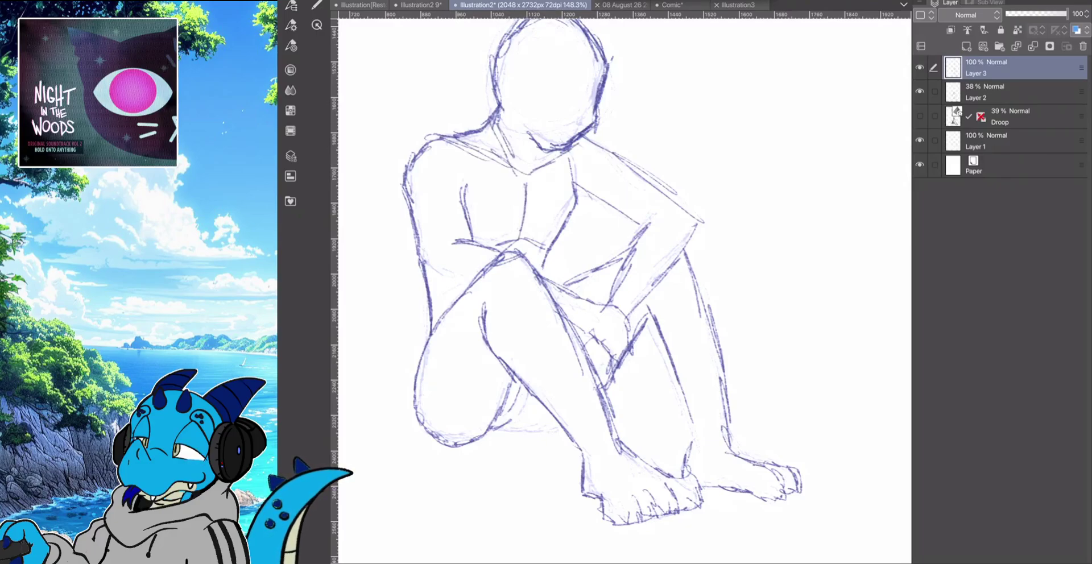
Draw a curved centre line down the far side of the face and rough in the brow and nose-bridge contour along it
{"action": "scroll", "coordinate": [624, 291], "scroll_direction": "up", "scroll_amount": 2}
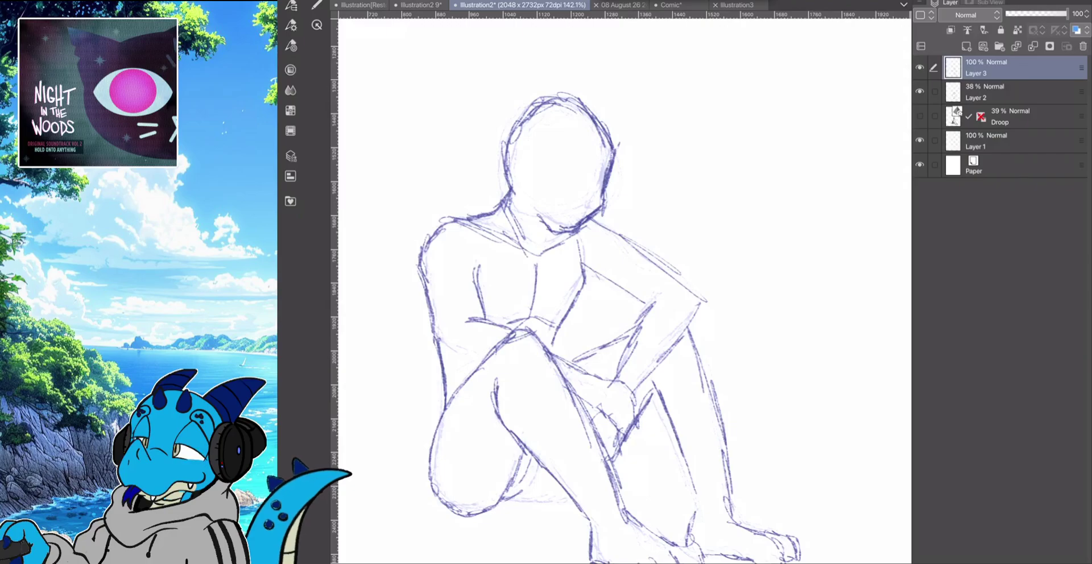
{"action": "scroll", "coordinate": [583, 142], "scroll_direction": "up", "scroll_amount": 6}
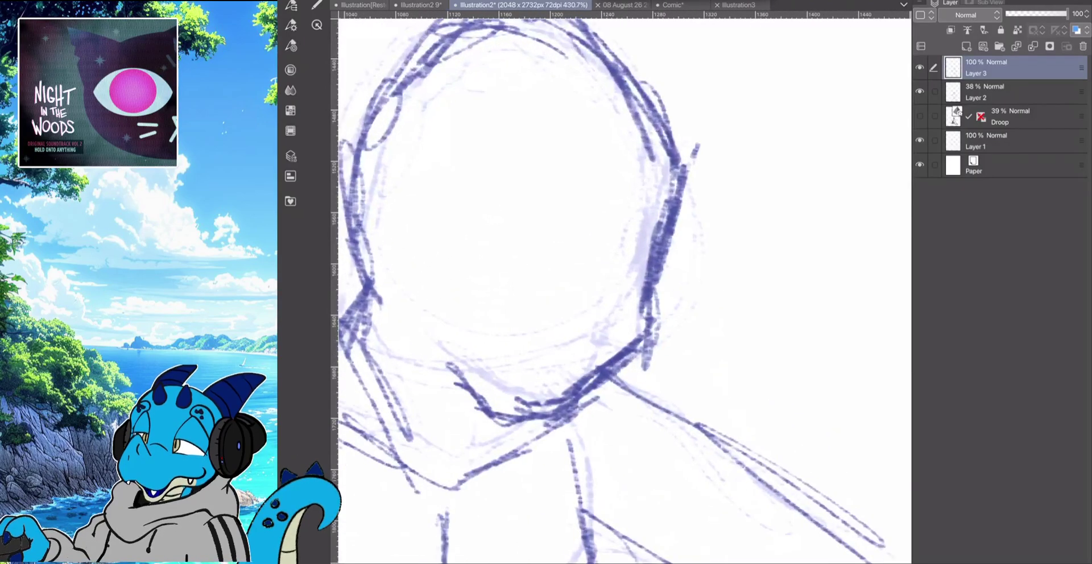
{"action": "left_click_drag", "start_coordinate": [556, 402], "coordinate": [588, 139]}
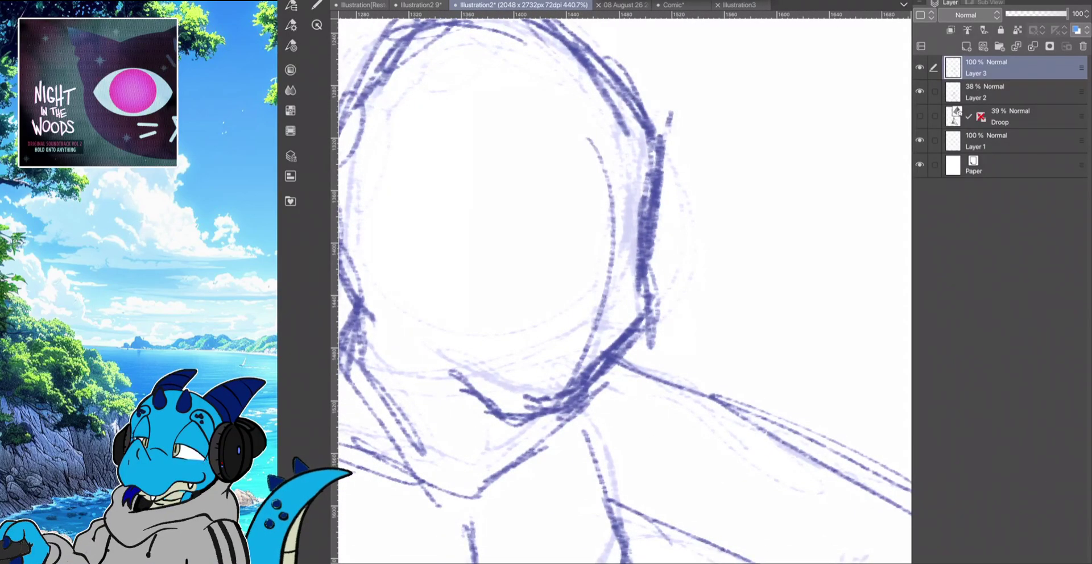
{"action": "mouse_move", "coordinate": [603, 93]}
{"action": "left_mouse_down"}
{"action": "mouse_move", "coordinate": [581, 227]}
{"action": "mouse_move", "coordinate": [625, 295]}
{"action": "mouse_move", "coordinate": [558, 413]}
{"action": "left_mouse_up"}
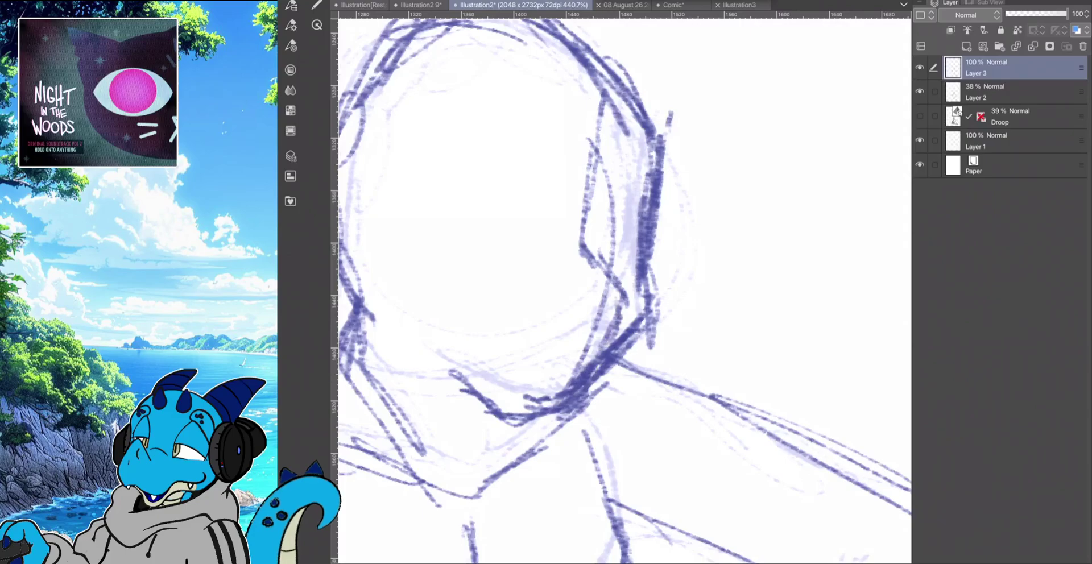
{"action": "mouse_move", "coordinate": [617, 335]}
{"action": "left_mouse_down"}
{"action": "mouse_move", "coordinate": [578, 188]}
{"action": "mouse_move", "coordinate": [603, 76]}
{"action": "left_mouse_up"}
Try short strokes for the underside of the nose and a stray line beside the head
{"action": "scroll", "coordinate": [505, 111], "scroll_direction": "down", "scroll_amount": 3}
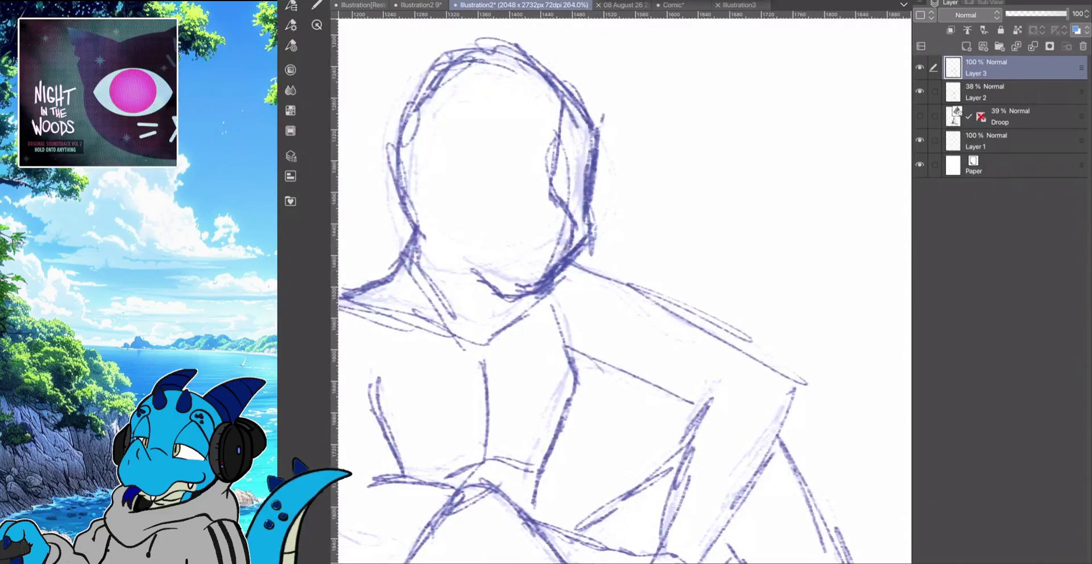
{"action": "mouse_move", "coordinate": [584, 219]}
{"action": "left_mouse_down"}
{"action": "mouse_move", "coordinate": [556, 225]}
{"action": "mouse_move", "coordinate": [574, 231]}
{"action": "left_mouse_up"}
{"action": "left_click_drag", "start_coordinate": [591, 220], "coordinate": [576, 223]}
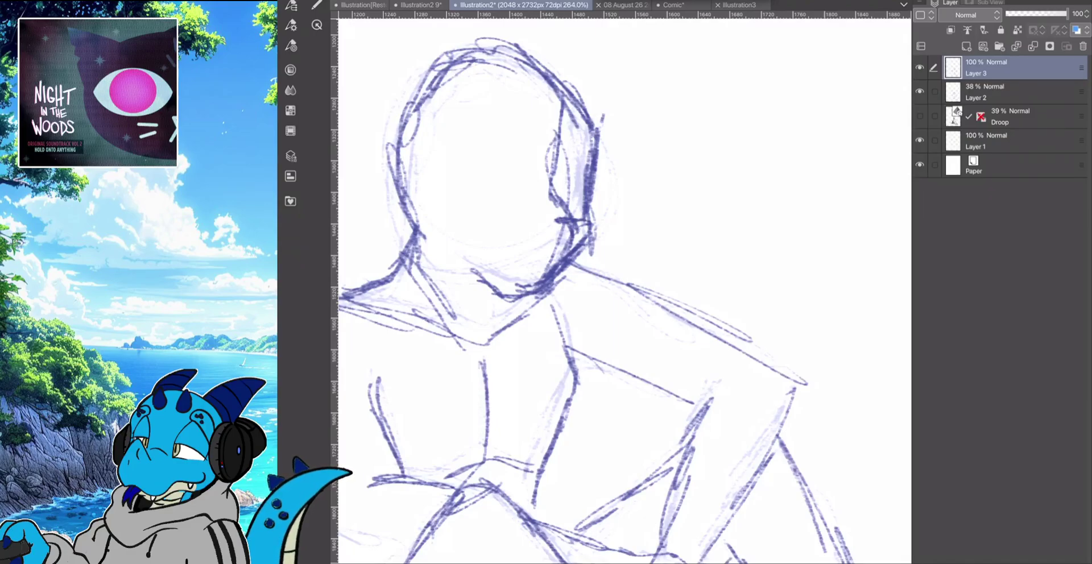
{"action": "left_click_drag", "start_coordinate": [628, 76], "coordinate": [640, 108]}
{"action": "scroll", "coordinate": [625, 171], "scroll_direction": "up", "scroll_amount": 3}
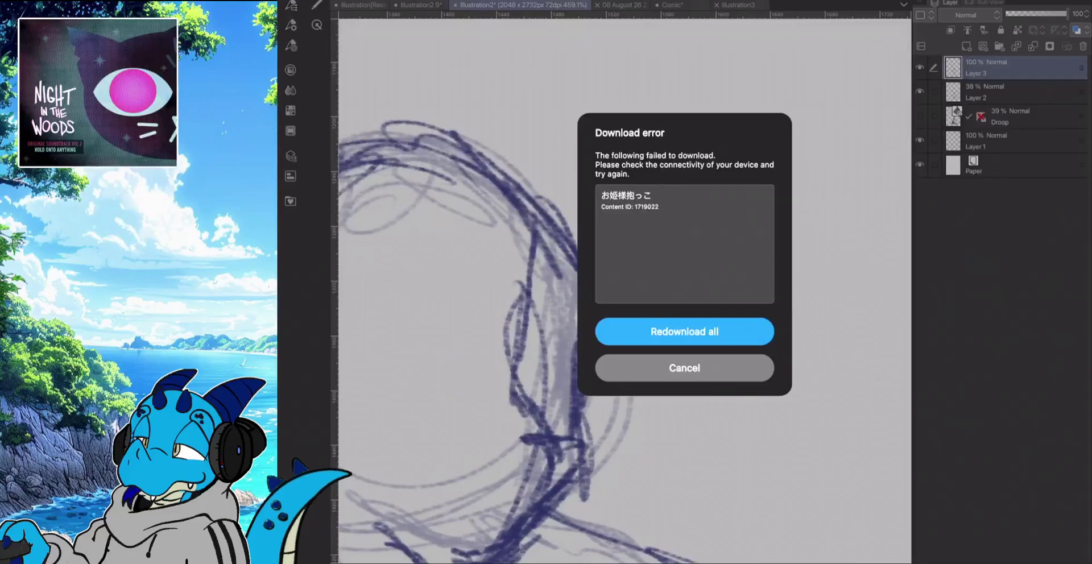
Dismiss the download error and undo the latest nose strokes and the stray line beside the head
{"action": "left_click", "coordinate": [684, 368]}
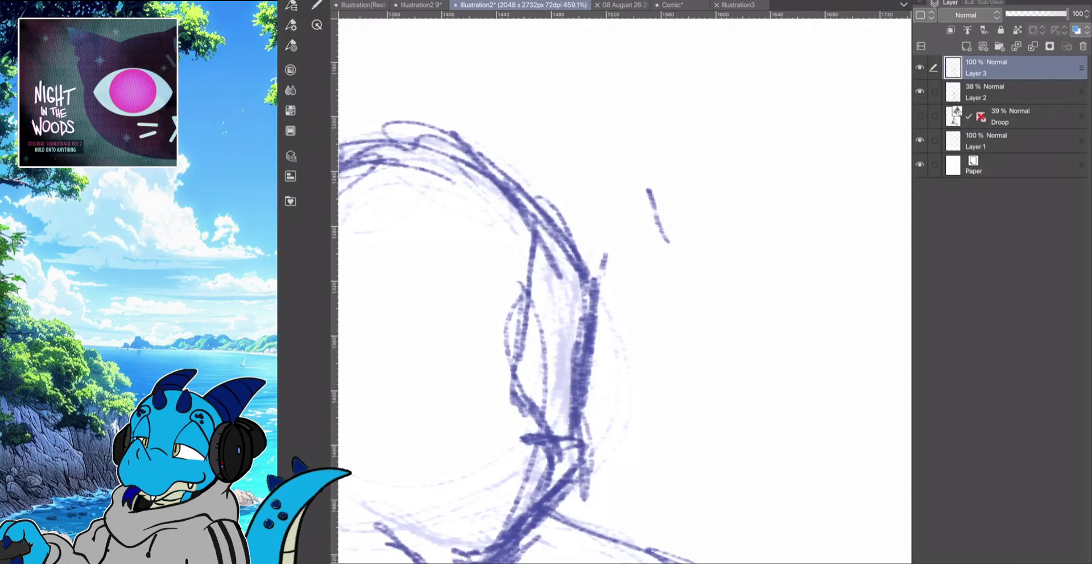
{"action": "key", "text": "ctrl+z"}
{"action": "key", "text": "ctrl+z"}
{"action": "key", "text": "ctrl+z"}
{"action": "key", "text": "ctrl+z"}
{"action": "key", "text": "ctrl+z"}
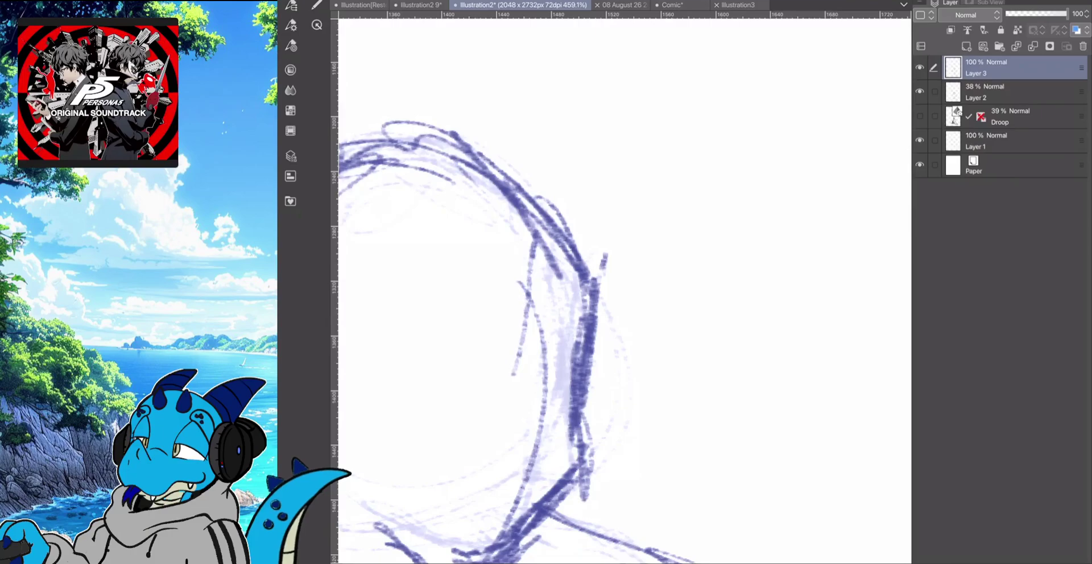
Redraw the nose bridge from the brow, with the protruding tip and the short lines beneath it
{"action": "left_click_drag", "start_coordinate": [568, 341], "coordinate": [632, 229]}
{"action": "mouse_move", "coordinate": [493, 45]}
{"action": "left_mouse_down"}
{"action": "mouse_move", "coordinate": [583, 114]}
{"action": "mouse_move", "coordinate": [596, 268]}
{"action": "left_mouse_up"}
{"action": "mouse_move", "coordinate": [594, 224]}
{"action": "left_mouse_down"}
{"action": "mouse_move", "coordinate": [592, 313]}
{"action": "mouse_move", "coordinate": [634, 329]}
{"action": "mouse_move", "coordinate": [605, 415]}
{"action": "mouse_move", "coordinate": [551, 453]}
{"action": "left_mouse_up"}
{"action": "mouse_move", "coordinate": [638, 333]}
{"action": "left_mouse_down"}
{"action": "mouse_move", "coordinate": [583, 335]}
{"action": "mouse_move", "coordinate": [636, 357]}
{"action": "mouse_move", "coordinate": [652, 336]}
{"action": "mouse_move", "coordinate": [549, 311]}
{"action": "left_mouse_up"}
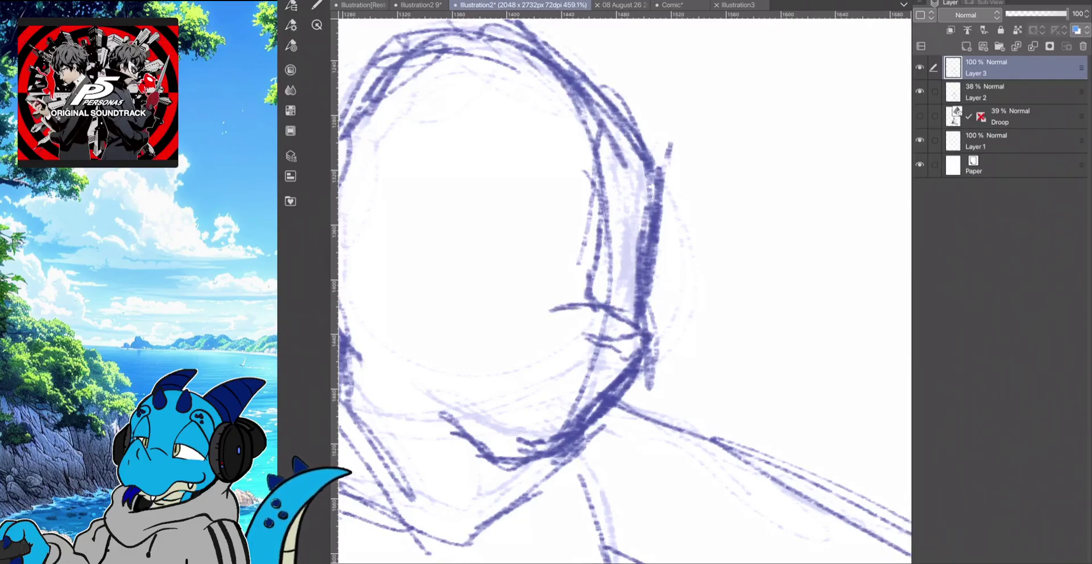
Sketch two narrow half-closed eyes with eyebrows, and a short mouth line above the chin
{"action": "mouse_move", "coordinate": [542, 271]}
{"action": "left_mouse_down"}
{"action": "mouse_move", "coordinate": [541, 291]}
{"action": "mouse_move", "coordinate": [495, 259]}
{"action": "mouse_move", "coordinate": [470, 269]}
{"action": "left_mouse_up"}
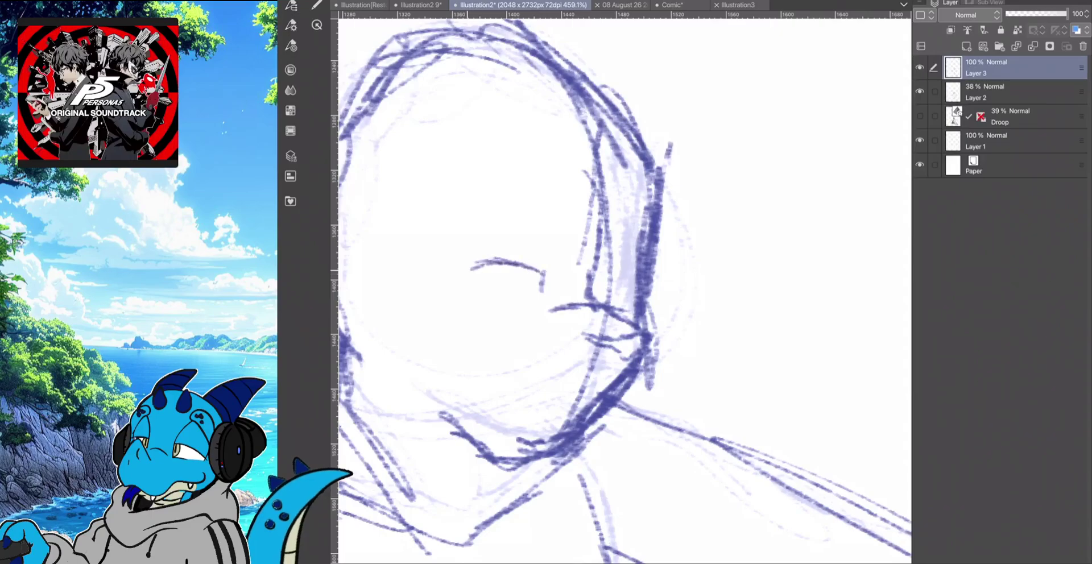
{"action": "left_click_drag", "start_coordinate": [543, 290], "coordinate": [478, 298]}
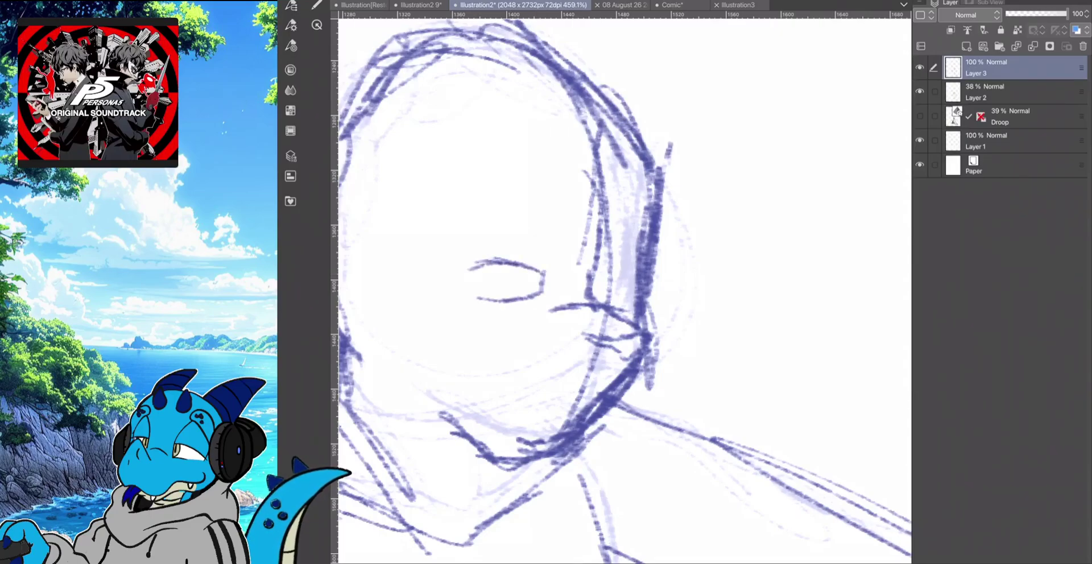
{"action": "mouse_move", "coordinate": [474, 246]}
{"action": "left_mouse_down"}
{"action": "mouse_move", "coordinate": [523, 234]}
{"action": "mouse_move", "coordinate": [543, 249]}
{"action": "mouse_move", "coordinate": [465, 282]}
{"action": "mouse_move", "coordinate": [487, 299]}
{"action": "left_mouse_up"}
{"action": "mouse_move", "coordinate": [589, 295]}
{"action": "left_mouse_down"}
{"action": "mouse_move", "coordinate": [594, 273]}
{"action": "mouse_move", "coordinate": [636, 279]}
{"action": "mouse_move", "coordinate": [604, 304]}
{"action": "left_mouse_up"}
{"action": "left_click_drag", "start_coordinate": [600, 256], "coordinate": [643, 248]}
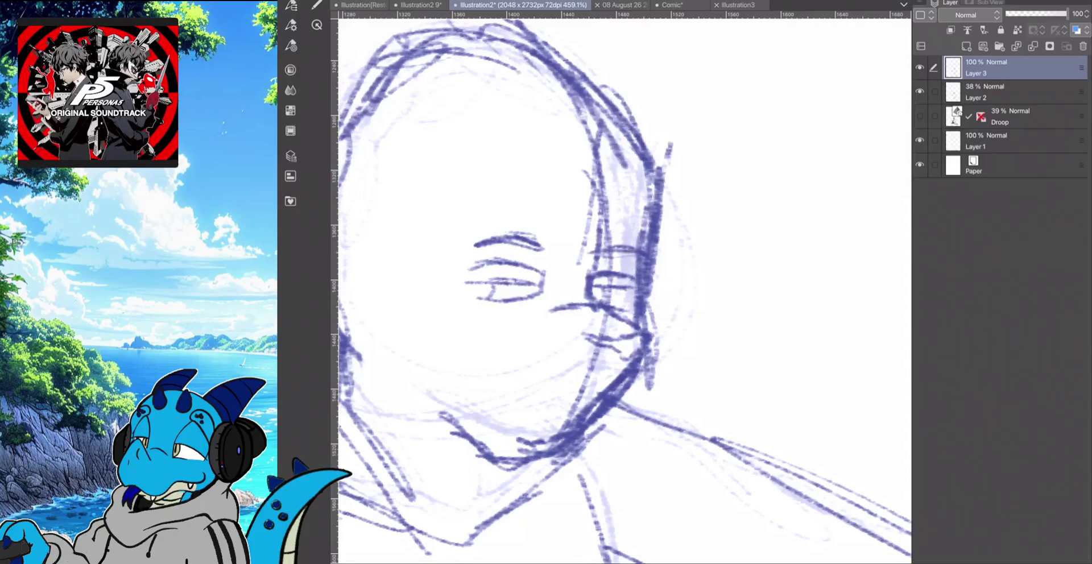
{"action": "mouse_move", "coordinate": [597, 405]}
{"action": "left_mouse_down"}
{"action": "mouse_move", "coordinate": [538, 418]}
{"action": "mouse_move", "coordinate": [506, 406]}
{"action": "left_mouse_up"}
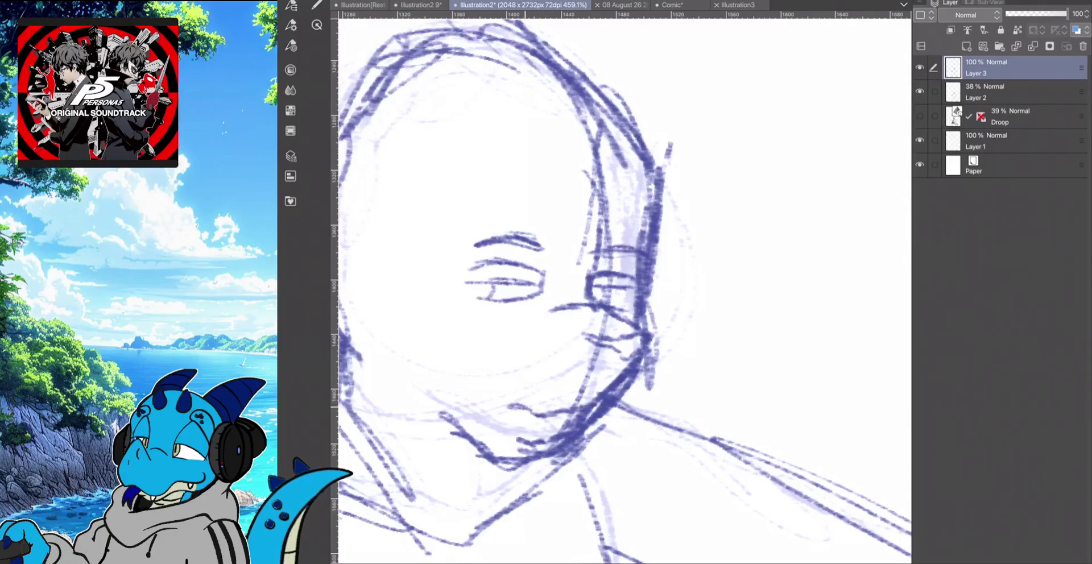
Undo the mouth line, both eyebrows and both narrow eyes, keeping the nose
{"action": "left_click_drag", "start_coordinate": [624, 291], "coordinate": [685, 270]}
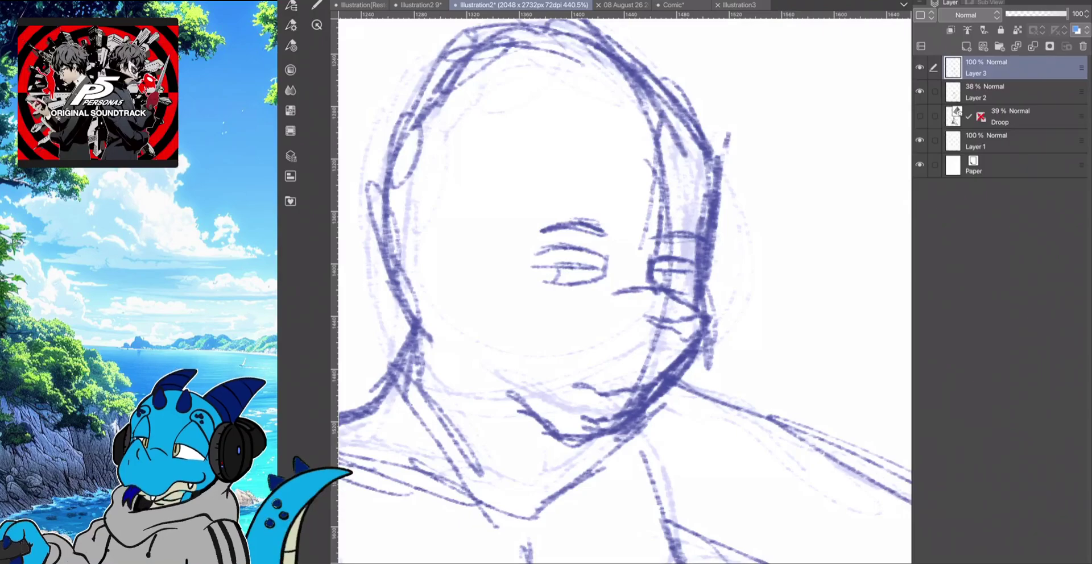
{"action": "scroll", "coordinate": [512, 284], "scroll_direction": "down", "scroll_amount": 5}
{"action": "left_click_drag", "start_coordinate": [624, 292], "coordinate": [668, 213]}
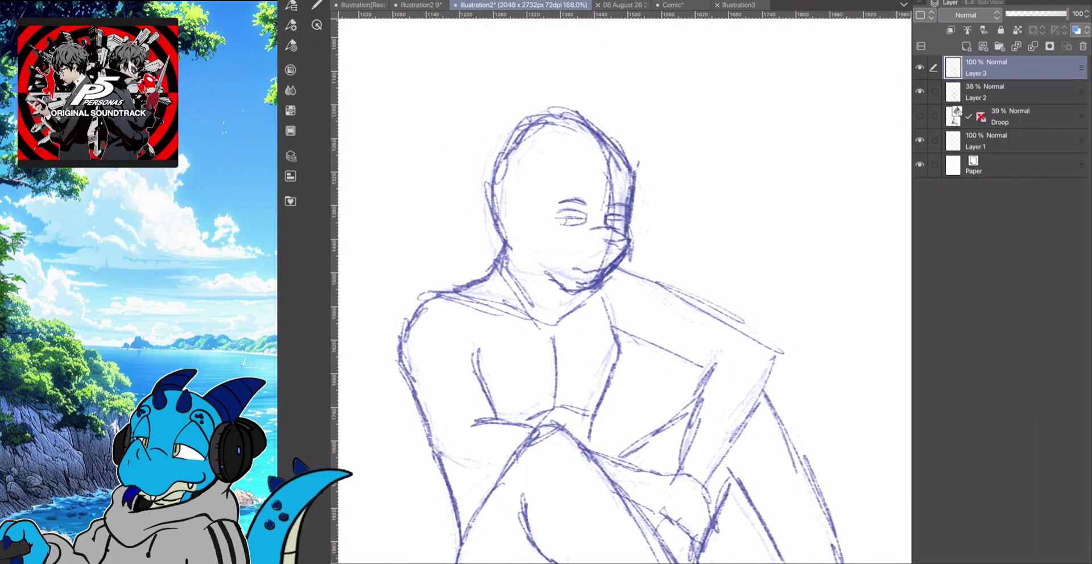
{"action": "key", "text": "ctrl+z"}
{"action": "key", "text": "ctrl+z"}
{"action": "key", "text": "ctrl+z"}
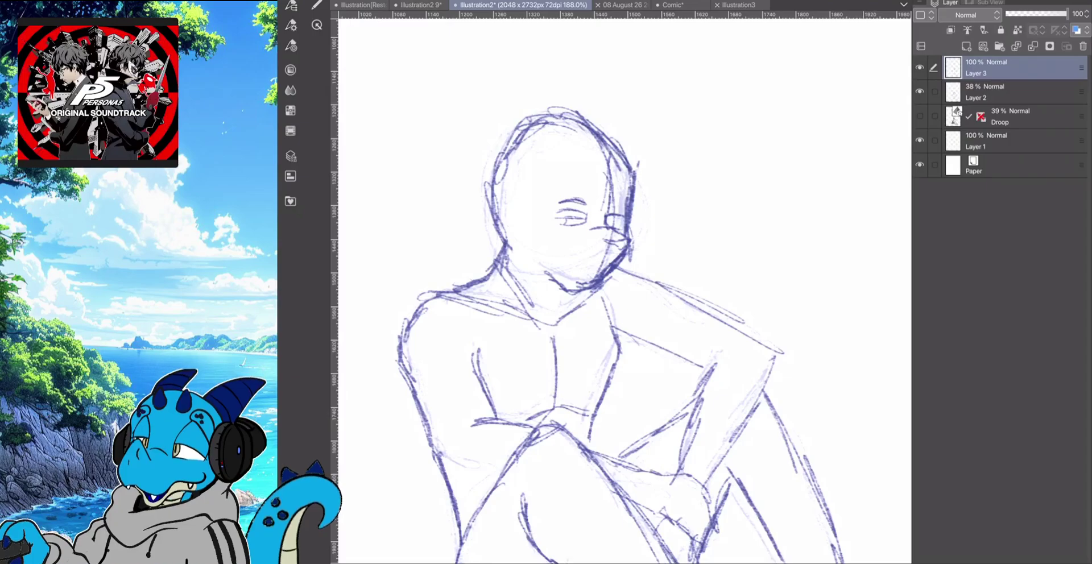
{"action": "key", "text": "ctrl+z"}
{"action": "key", "text": "ctrl+z"}
{"action": "key", "text": "ctrl+z"}
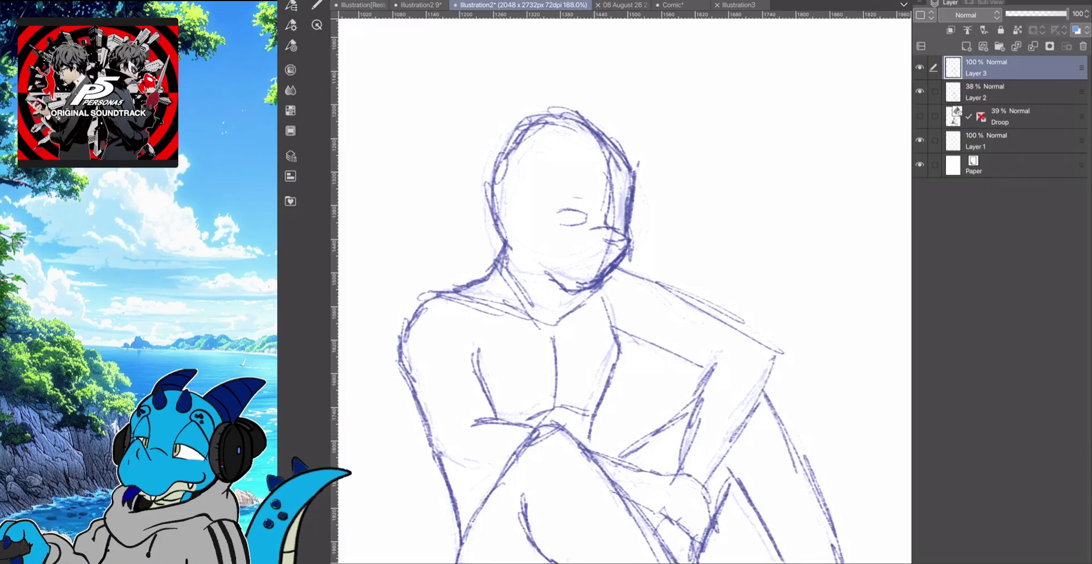
{"action": "key", "text": "ctrl+z"}
{"action": "key", "text": "ctrl+z"}
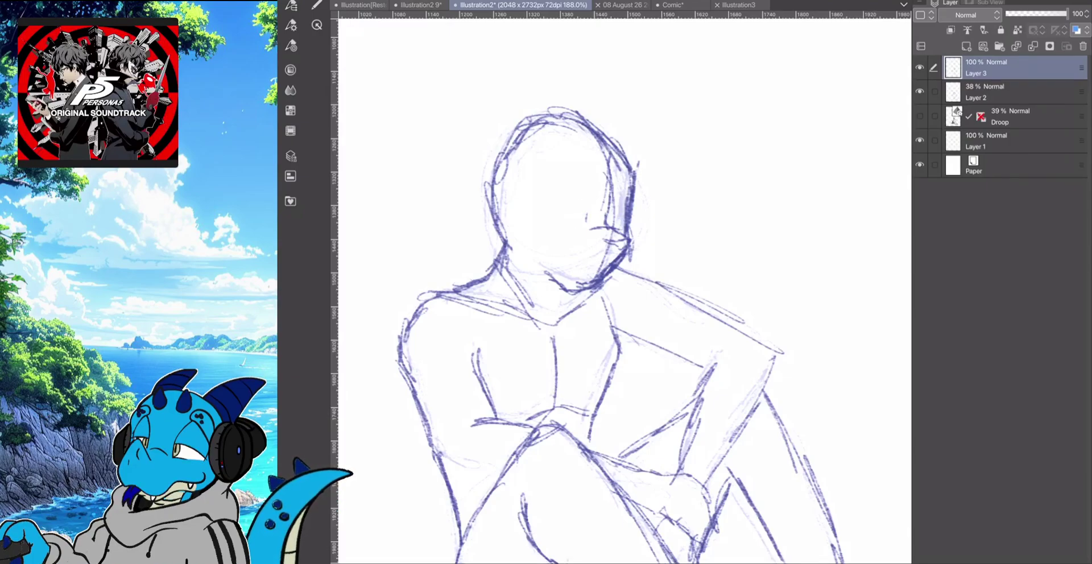
Sketch slanted almond-shaped eyes and short tuft strokes at the near side of the jaw
{"action": "mouse_move", "coordinate": [555, 202]}
{"action": "left_mouse_down"}
{"action": "mouse_move", "coordinate": [584, 218]}
{"action": "mouse_move", "coordinate": [544, 205]}
{"action": "mouse_move", "coordinate": [558, 226]}
{"action": "mouse_move", "coordinate": [628, 209]}
{"action": "mouse_move", "coordinate": [549, 218]}
{"action": "left_mouse_up"}
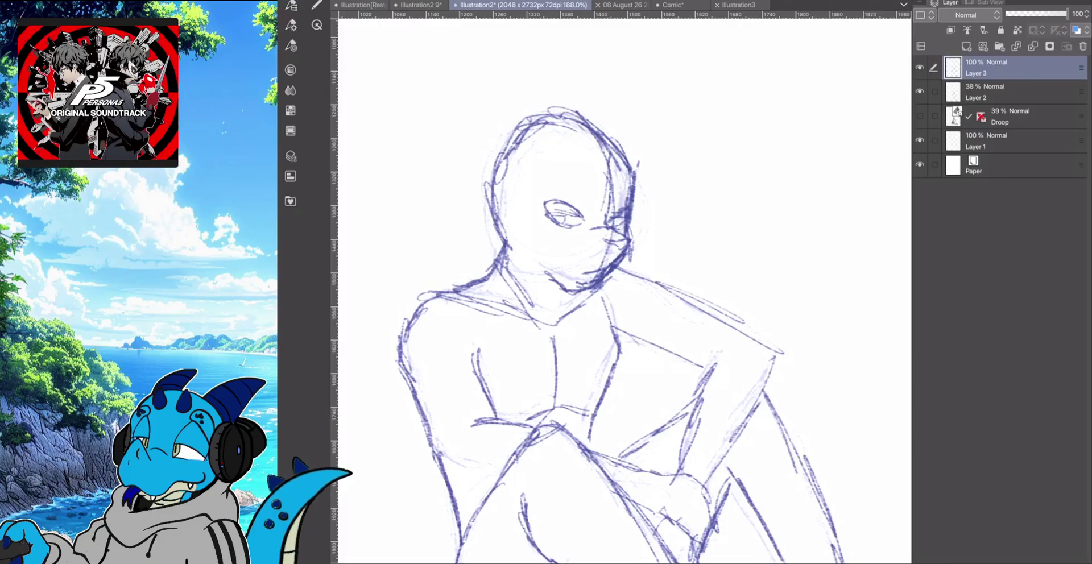
{"action": "mouse_move", "coordinate": [493, 234]}
{"action": "left_mouse_down"}
{"action": "mouse_move", "coordinate": [516, 221]}
{"action": "mouse_move", "coordinate": [506, 243]}
{"action": "left_mouse_up"}
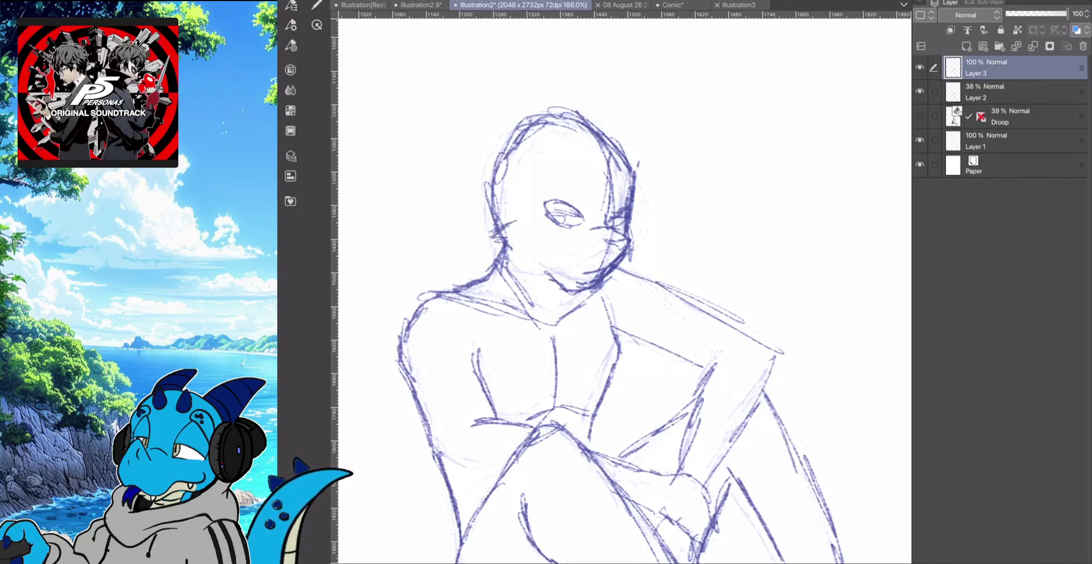
Add rounded ears with small ovals on top of the head, reinforce the skull outline and arc a brow over the near eye
{"action": "mouse_move", "coordinate": [515, 143]}
{"action": "left_mouse_down"}
{"action": "mouse_move", "coordinate": [498, 114]}
{"action": "mouse_move", "coordinate": [478, 107]}
{"action": "mouse_move", "coordinate": [460, 145]}
{"action": "mouse_move", "coordinate": [476, 181]}
{"action": "left_mouse_up"}
{"action": "mouse_move", "coordinate": [593, 122]}
{"action": "left_mouse_down"}
{"action": "mouse_move", "coordinate": [623, 104]}
{"action": "mouse_move", "coordinate": [639, 129]}
{"action": "mouse_move", "coordinate": [629, 151]}
{"action": "left_mouse_up"}
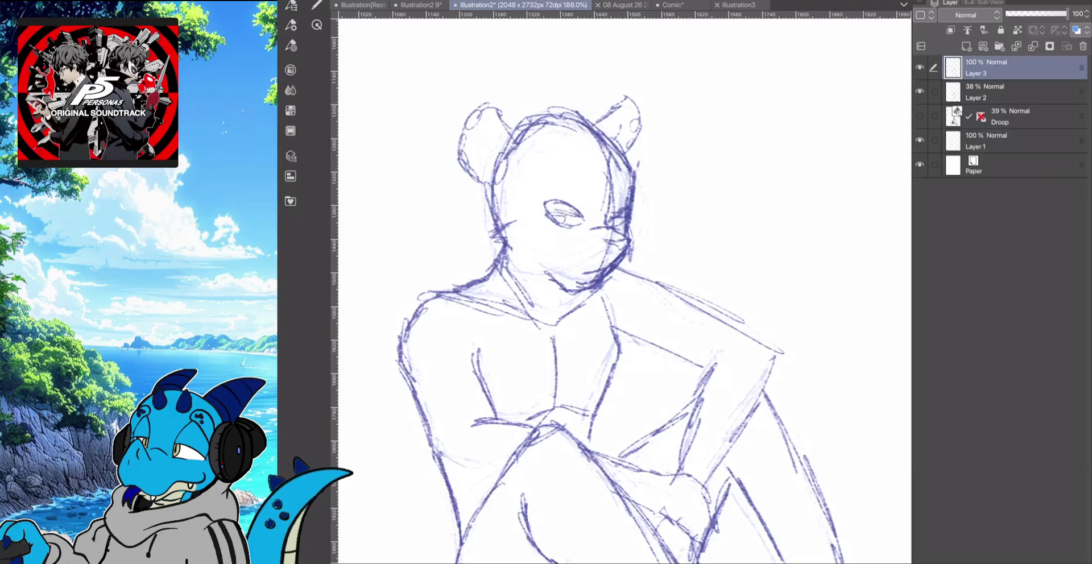
{"action": "mouse_move", "coordinate": [512, 136]}
{"action": "left_mouse_down"}
{"action": "mouse_move", "coordinate": [589, 126]}
{"action": "mouse_move", "coordinate": [629, 207]}
{"action": "mouse_move", "coordinate": [630, 174]}
{"action": "left_mouse_up"}
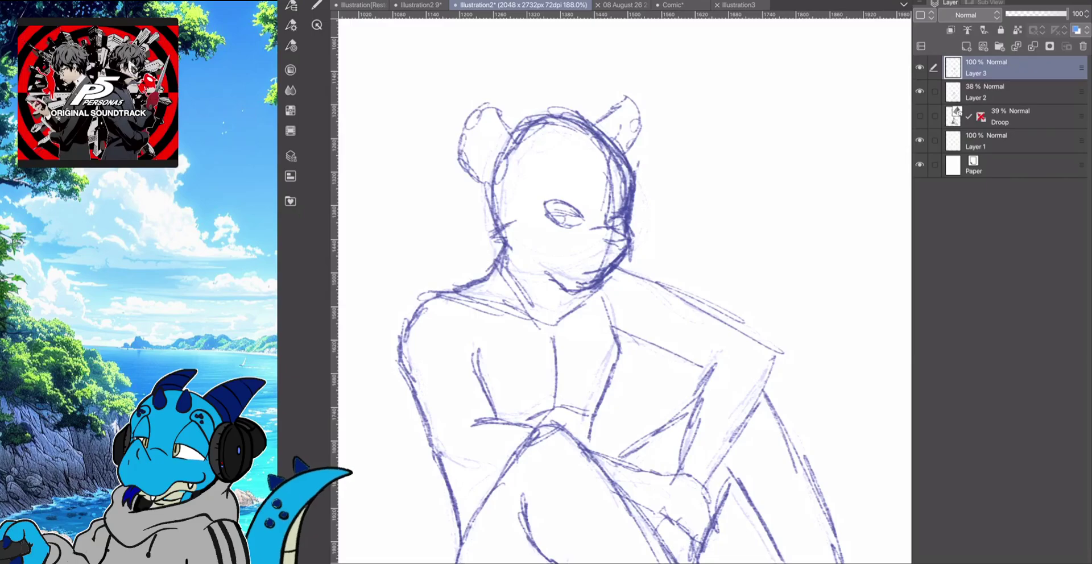
{"action": "left_click_drag", "start_coordinate": [538, 194], "coordinate": [581, 188]}
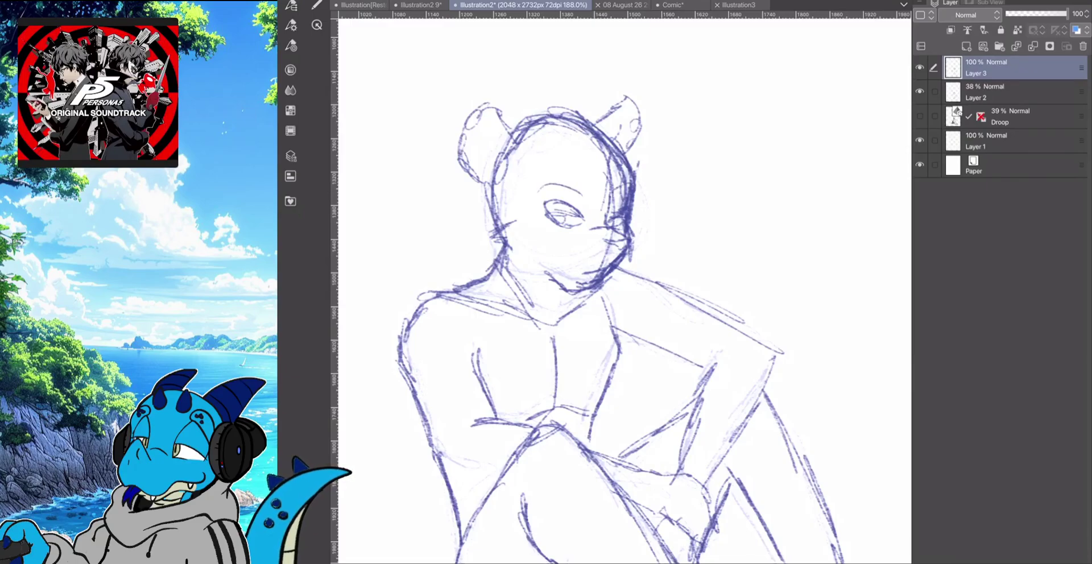
Undo the brow arc, reinforced skull outline, ears, jaw tufts and slanted eyes, back to the head with only the nose
{"action": "scroll", "coordinate": [534, 137], "scroll_direction": "up", "scroll_amount": 5}
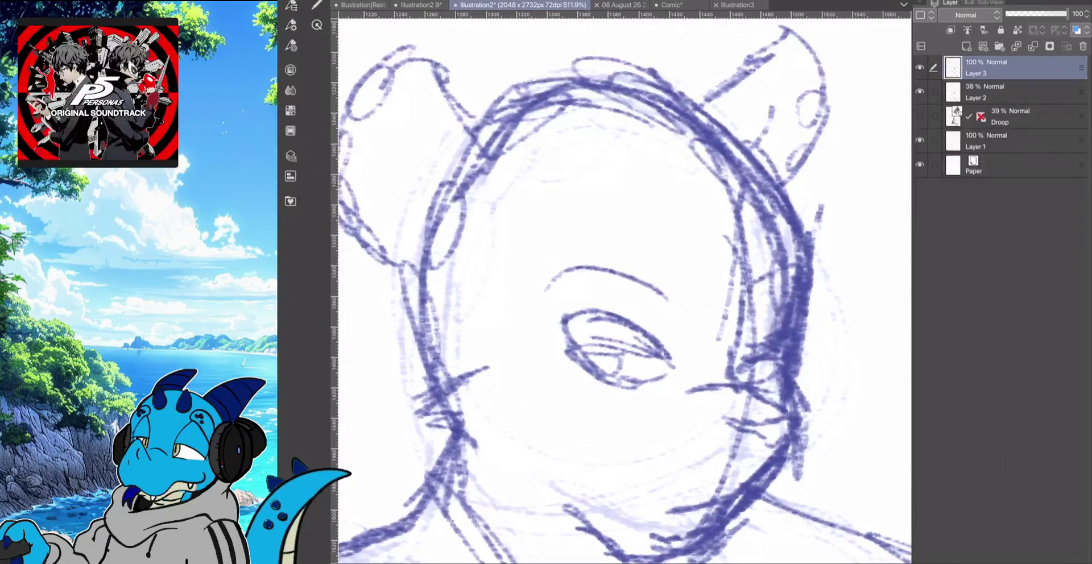
{"action": "scroll", "coordinate": [624, 291], "scroll_direction": "down", "scroll_amount": 1}
{"action": "key", "text": "ctrl+z"}
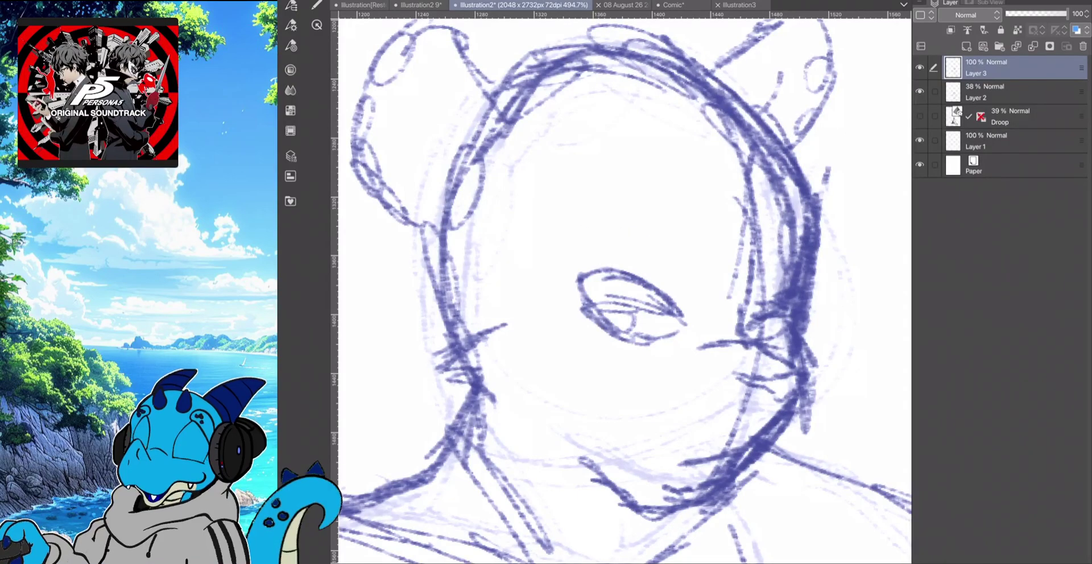
{"action": "key", "text": "ctrl+z"}
{"action": "key", "text": "ctrl+z"}
{"action": "key", "text": "ctrl+z"}
{"action": "key", "text": "ctrl+z"}
{"action": "key", "text": "ctrl+z"}
{"action": "key", "text": "ctrl+z"}
{"action": "key", "text": "ctrl+z"}
{"action": "key", "text": "ctrl+z"}
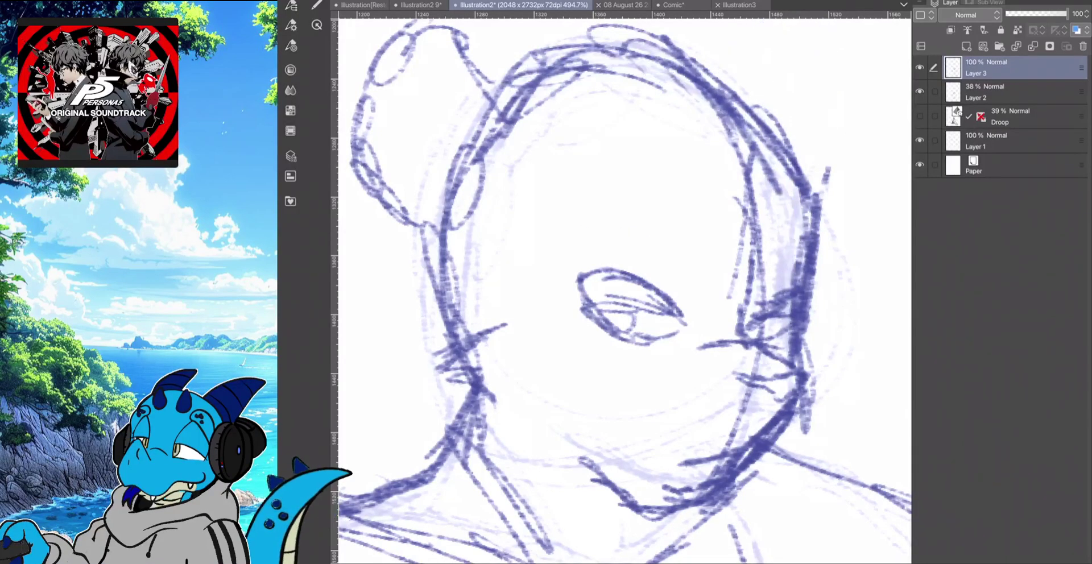
{"action": "key", "text": "ctrl+z"}
{"action": "key", "text": "ctrl+z"}
{"action": "key", "text": "ctrl+z"}
{"action": "key", "text": "ctrl+z"}
{"action": "key", "text": "ctrl+z"}
{"action": "key", "text": "ctrl+z"}
{"action": "key", "text": "ctrl+z"}
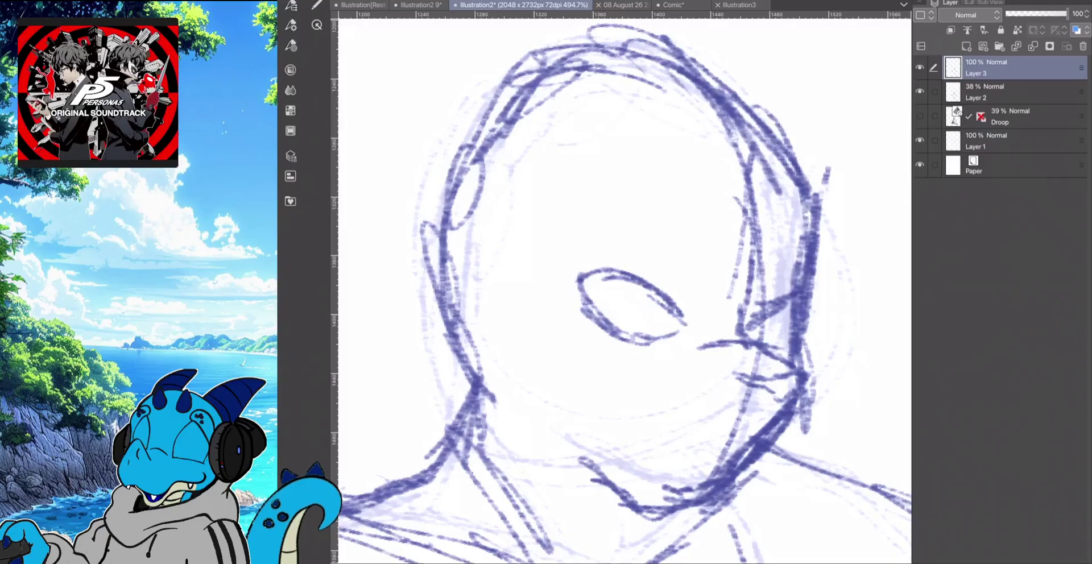
{"action": "key", "text": "ctrl+z"}
{"action": "key", "text": "ctrl+z"}
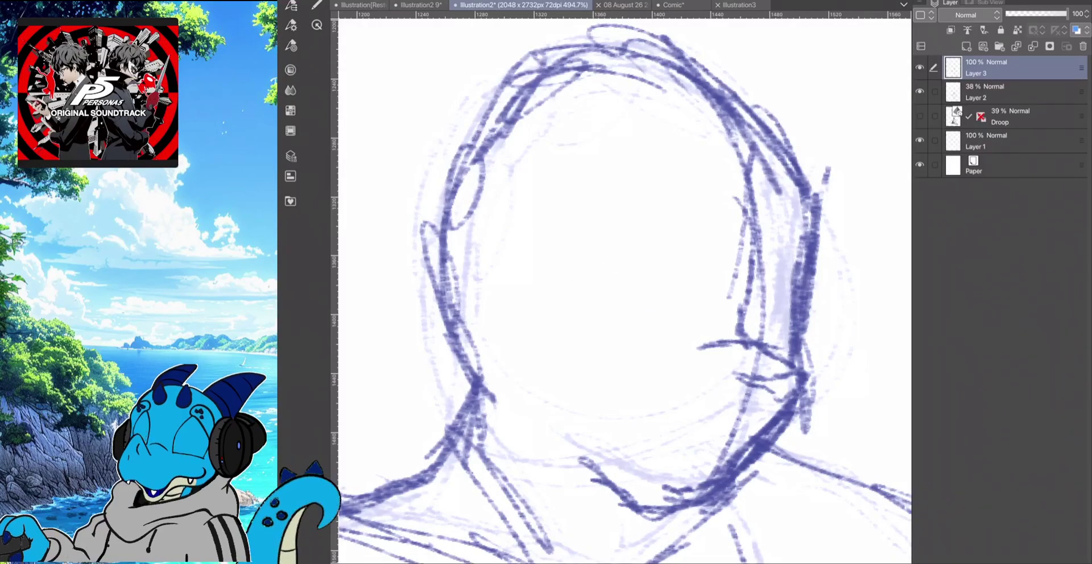
Outline a large slanted almond-shaped near eye and a narrow far eye against the face edge
{"action": "left_click_drag", "start_coordinate": [617, 268], "coordinate": [684, 316]}
{"action": "mouse_move", "coordinate": [580, 259]}
{"action": "left_mouse_down"}
{"action": "mouse_move", "coordinate": [675, 301]}
{"action": "mouse_move", "coordinate": [601, 255]}
{"action": "left_mouse_up"}
{"action": "mouse_move", "coordinate": [572, 262]}
{"action": "left_mouse_down"}
{"action": "mouse_move", "coordinate": [576, 300]}
{"action": "mouse_move", "coordinate": [629, 336]}
{"action": "mouse_move", "coordinate": [679, 320]}
{"action": "left_mouse_up"}
{"action": "mouse_move", "coordinate": [750, 319]}
{"action": "left_mouse_down"}
{"action": "mouse_move", "coordinate": [793, 287]}
{"action": "mouse_move", "coordinate": [803, 313]}
{"action": "mouse_move", "coordinate": [779, 336]}
{"action": "mouse_move", "coordinate": [749, 323]}
{"action": "left_mouse_up"}
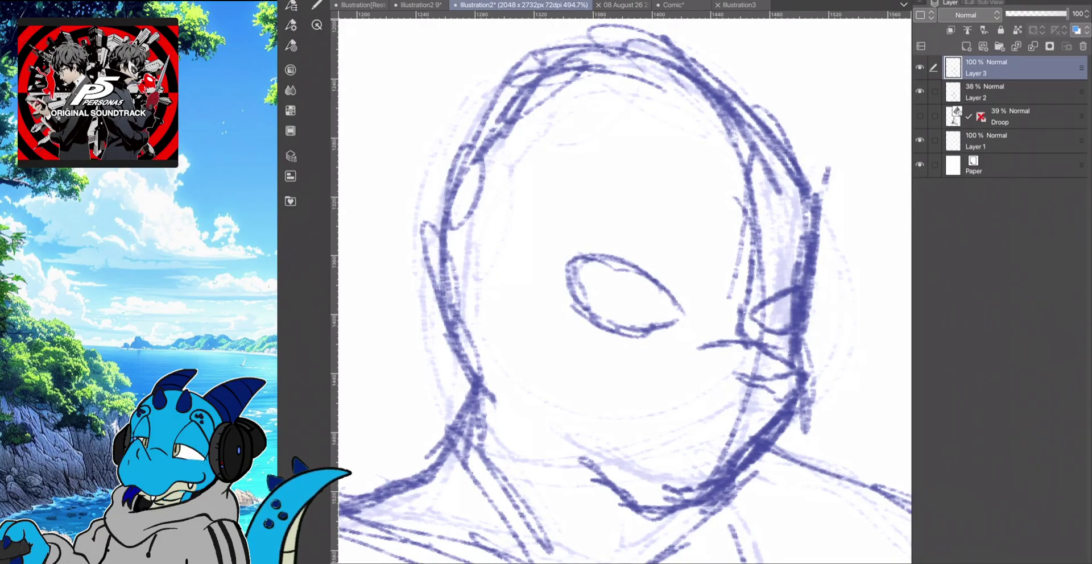
Add drooping eyelid lines across both eyes and draw the irises beneath them
{"action": "left_click_drag", "start_coordinate": [680, 304], "coordinate": [568, 291]}
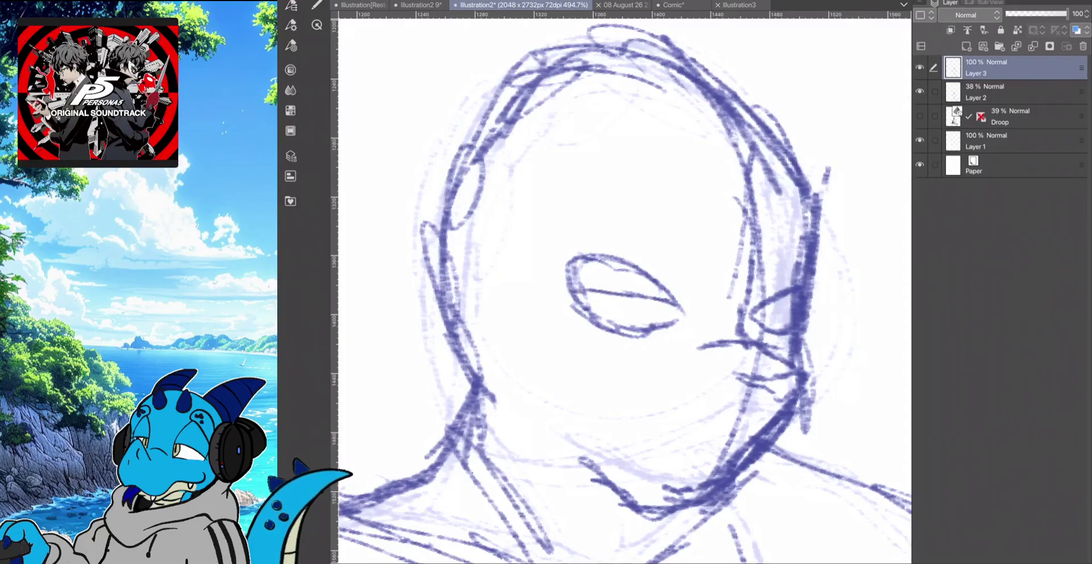
{"action": "left_click_drag", "start_coordinate": [677, 284], "coordinate": [566, 270]}
{"action": "mouse_move", "coordinate": [813, 300]}
{"action": "left_mouse_down"}
{"action": "mouse_move", "coordinate": [750, 295]}
{"action": "mouse_move", "coordinate": [795, 310]}
{"action": "mouse_move", "coordinate": [774, 330]}
{"action": "left_mouse_up"}
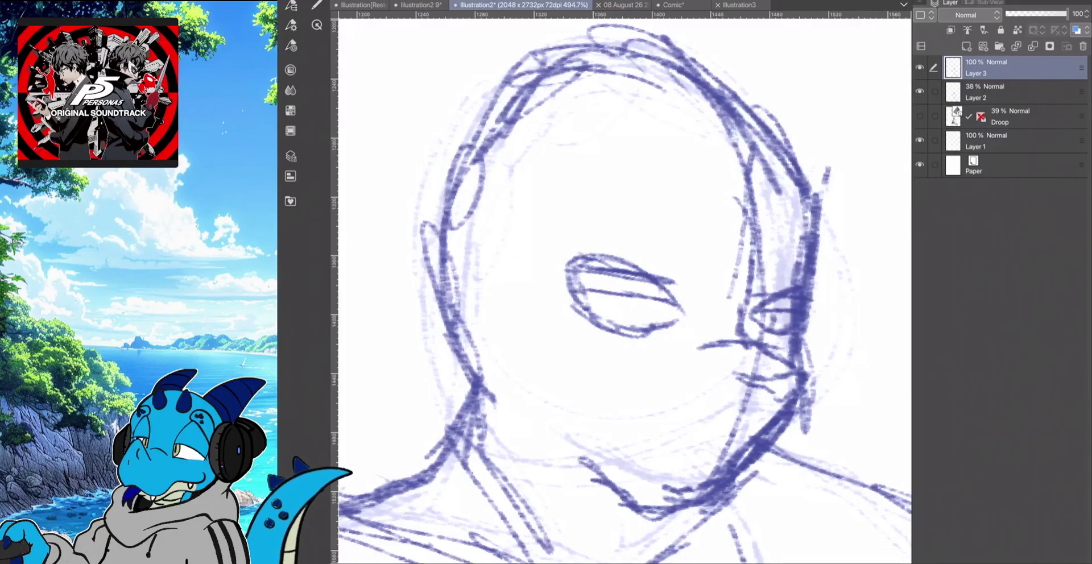
{"action": "mouse_move", "coordinate": [611, 295]}
{"action": "left_mouse_down"}
{"action": "mouse_move", "coordinate": [600, 319]}
{"action": "mouse_move", "coordinate": [588, 310]}
{"action": "left_mouse_up"}
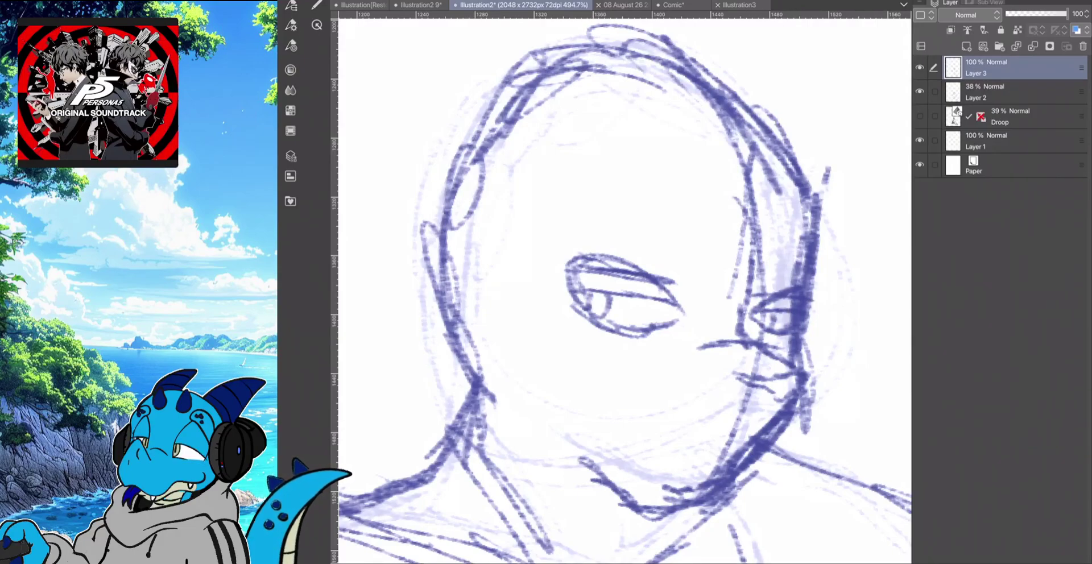
{"action": "left_click_drag", "start_coordinate": [765, 316], "coordinate": [762, 325]}
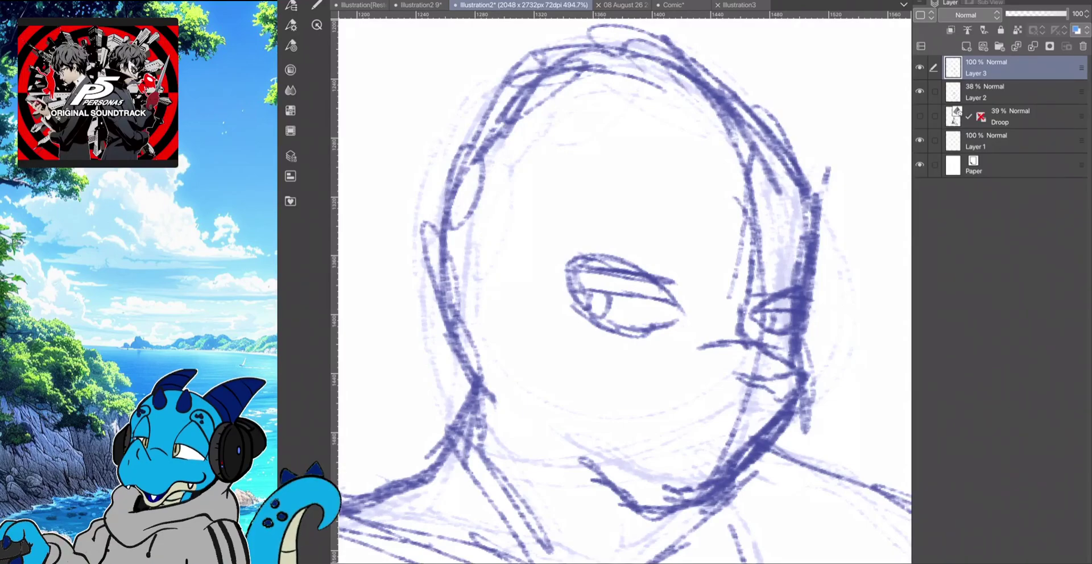
{"action": "scroll", "coordinate": [787, 248], "scroll_direction": "down", "scroll_amount": 2}
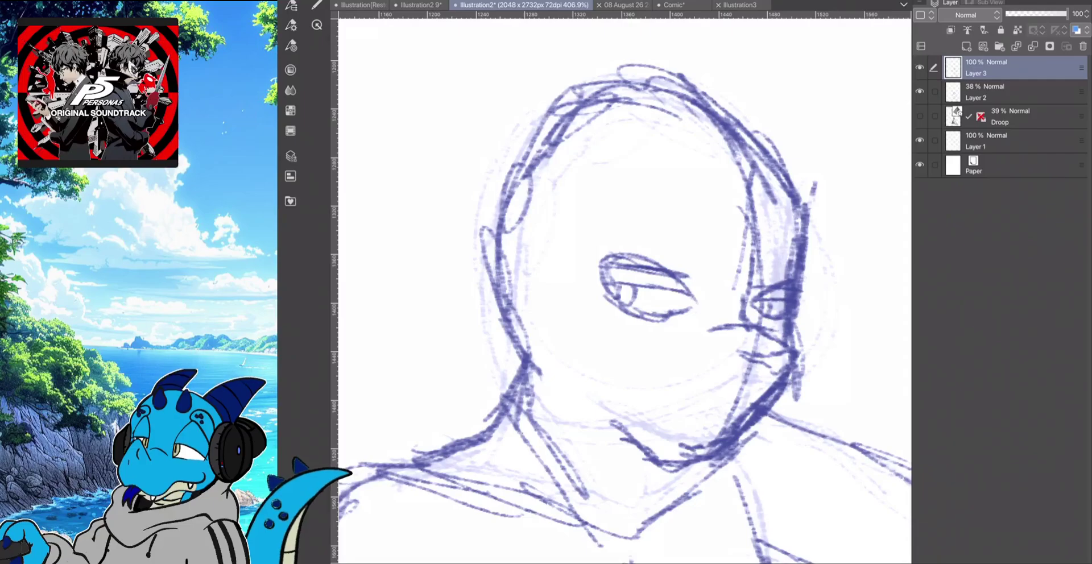
Erase the upper curve of the near eye's outline above the drooping eyelid line
{"action": "left_click", "coordinate": [317, 5]}
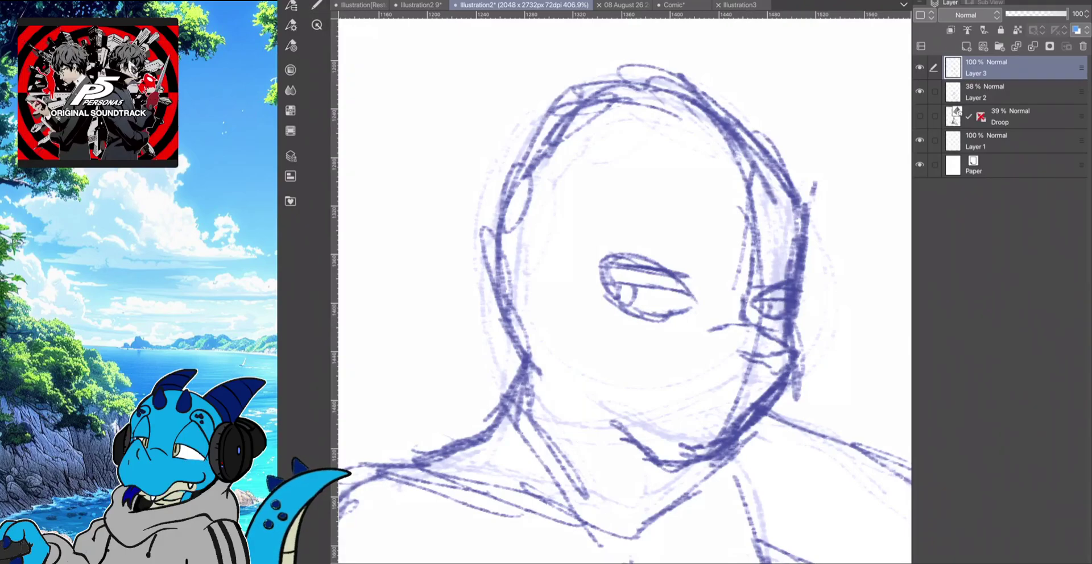
{"action": "left_click_drag", "start_coordinate": [671, 272], "coordinate": [603, 258]}
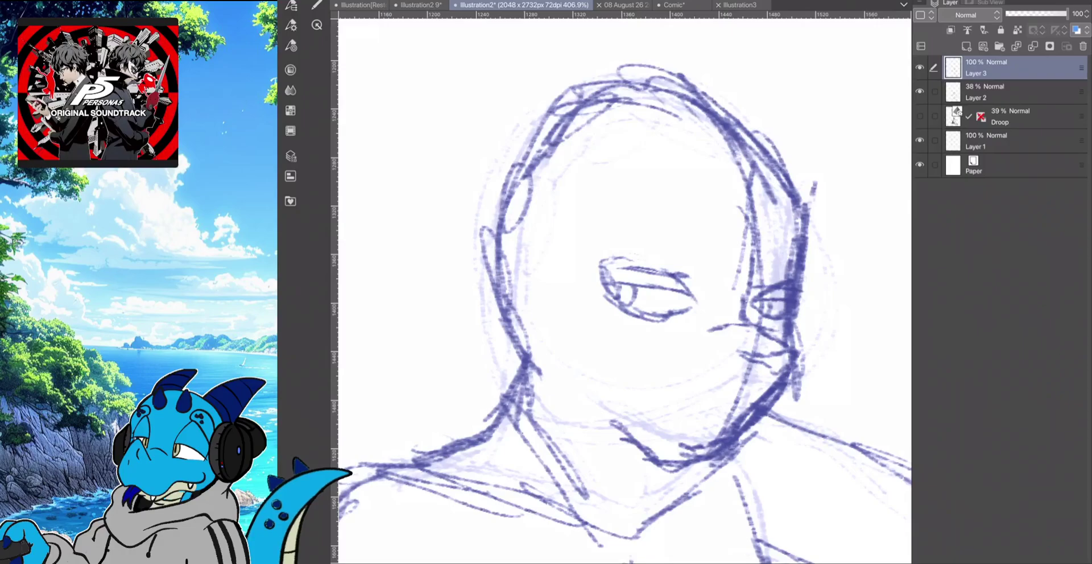
{"action": "scroll", "coordinate": [587, 314], "scroll_direction": "up", "scroll_amount": 2}
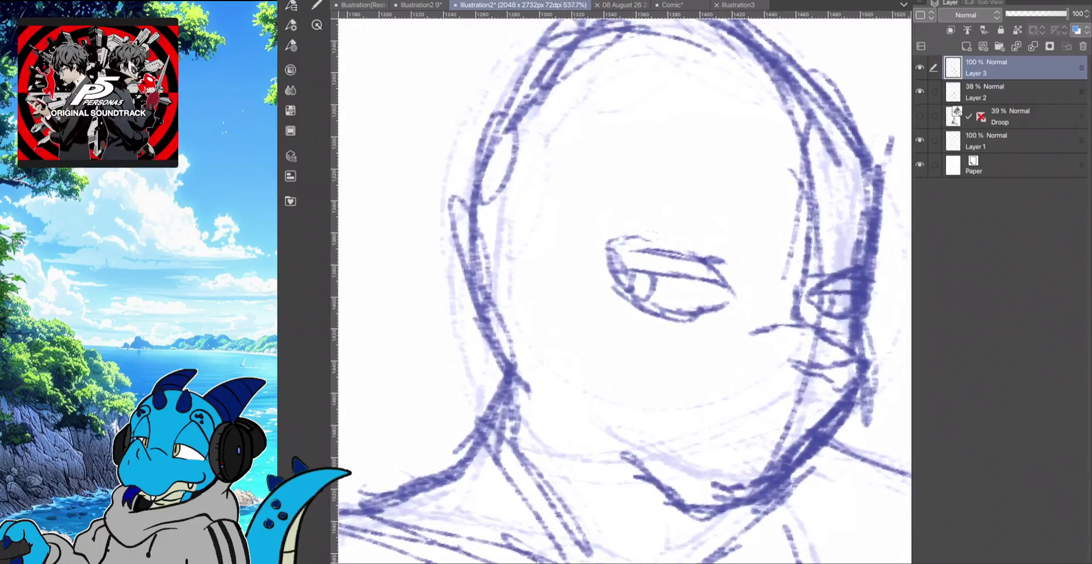
{"action": "scroll", "coordinate": [587, 314], "scroll_direction": "down", "scroll_amount": 1}
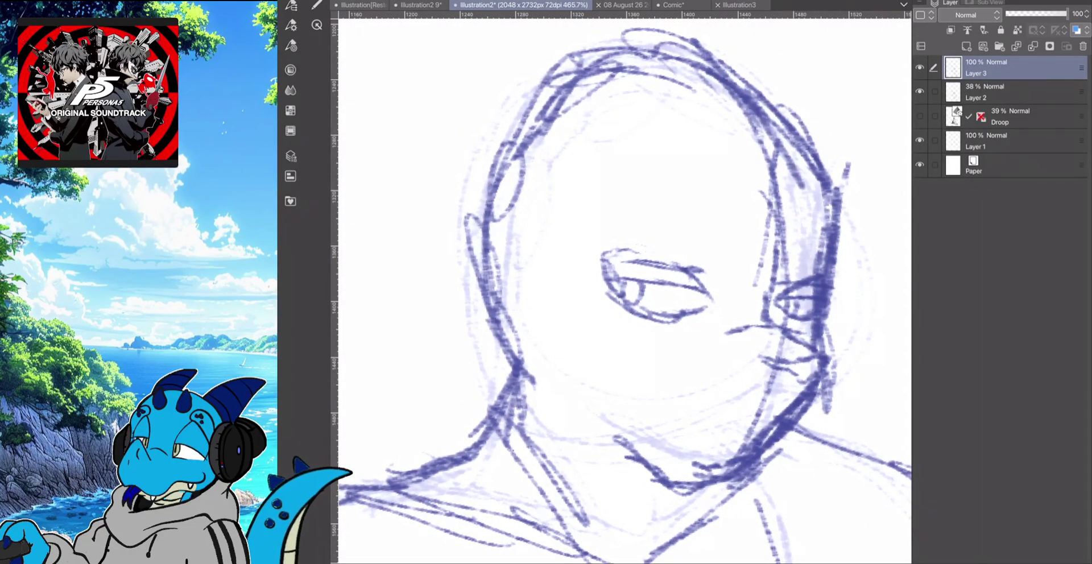
{"action": "left_click", "coordinate": [291, 25]}
{"action": "left_click", "coordinate": [291, 25]}
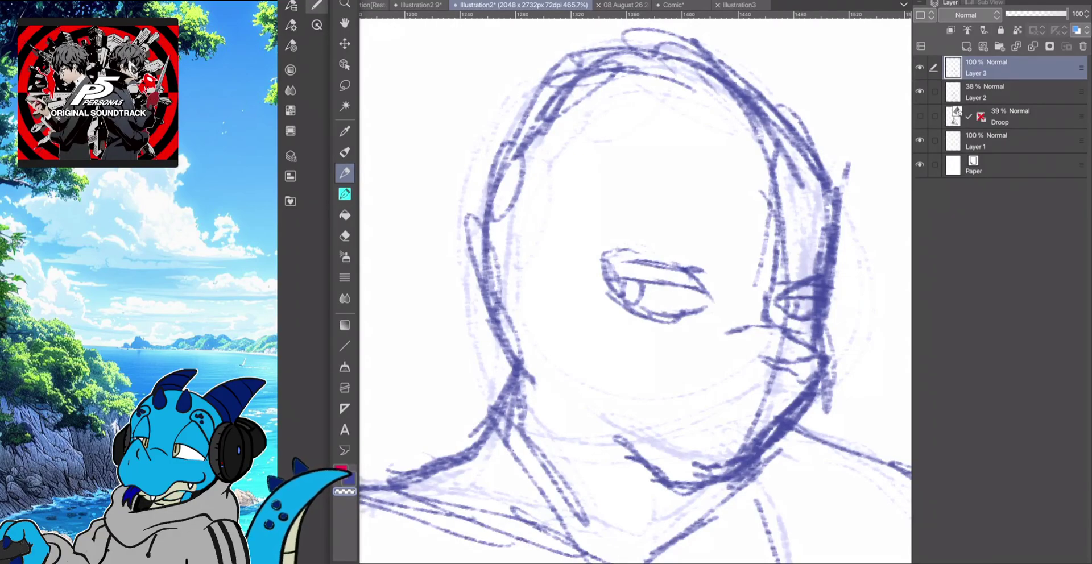
{"action": "left_click", "coordinate": [316, 5]}
{"action": "mouse_move", "coordinate": [637, 262]}
{"action": "left_mouse_down"}
{"action": "mouse_move", "coordinate": [675, 265]}
{"action": "mouse_move", "coordinate": [653, 266]}
{"action": "left_mouse_up"}
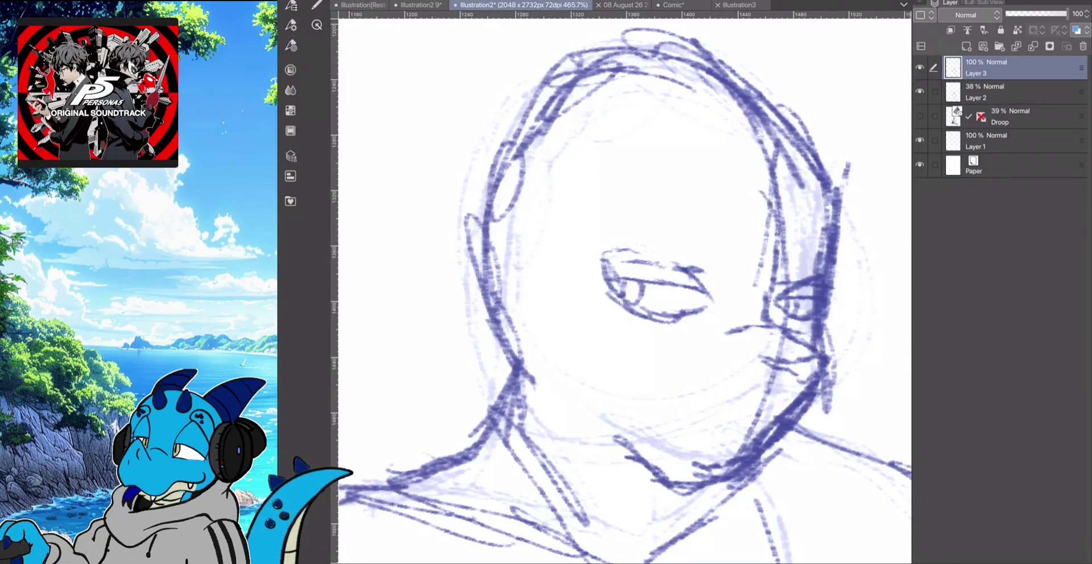
Strengthen the near eye's upper lid line past its outer corner and draw a nearly straight eyebrow above it
{"action": "left_click", "coordinate": [316, 5]}
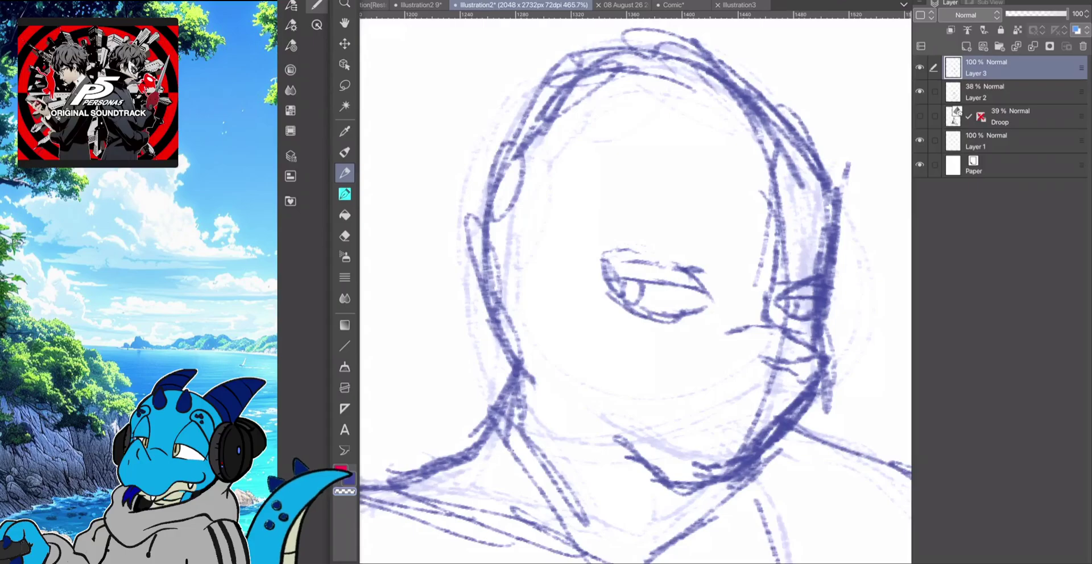
{"action": "left_click", "coordinate": [316, 5]}
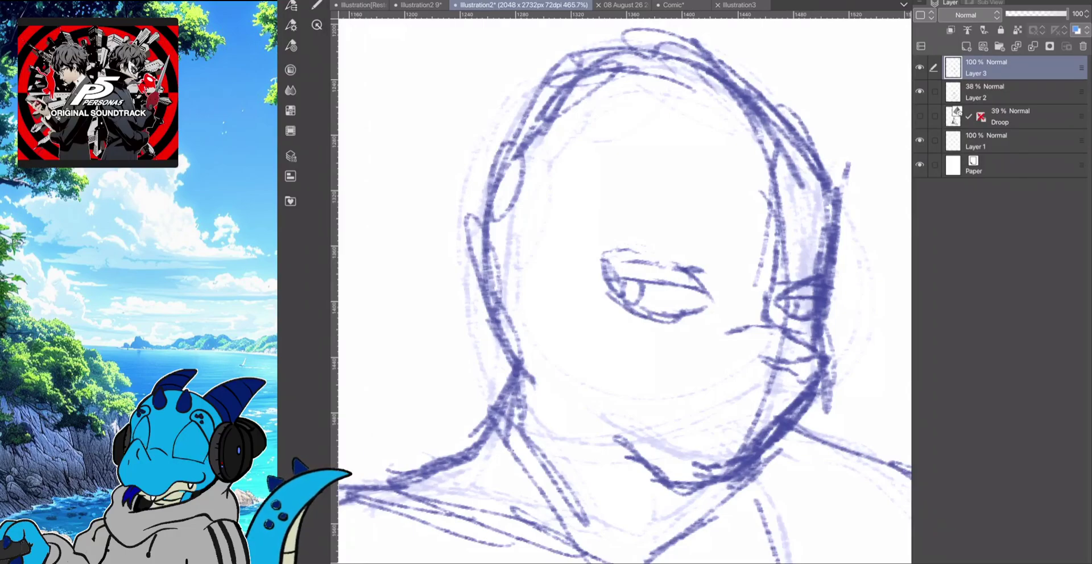
{"action": "left_click_drag", "start_coordinate": [610, 260], "coordinate": [683, 267]}
{"action": "mouse_move", "coordinate": [593, 258]}
{"action": "left_mouse_down"}
{"action": "mouse_move", "coordinate": [690, 267]}
{"action": "mouse_move", "coordinate": [611, 230]}
{"action": "mouse_move", "coordinate": [707, 245]}
{"action": "left_mouse_up"}
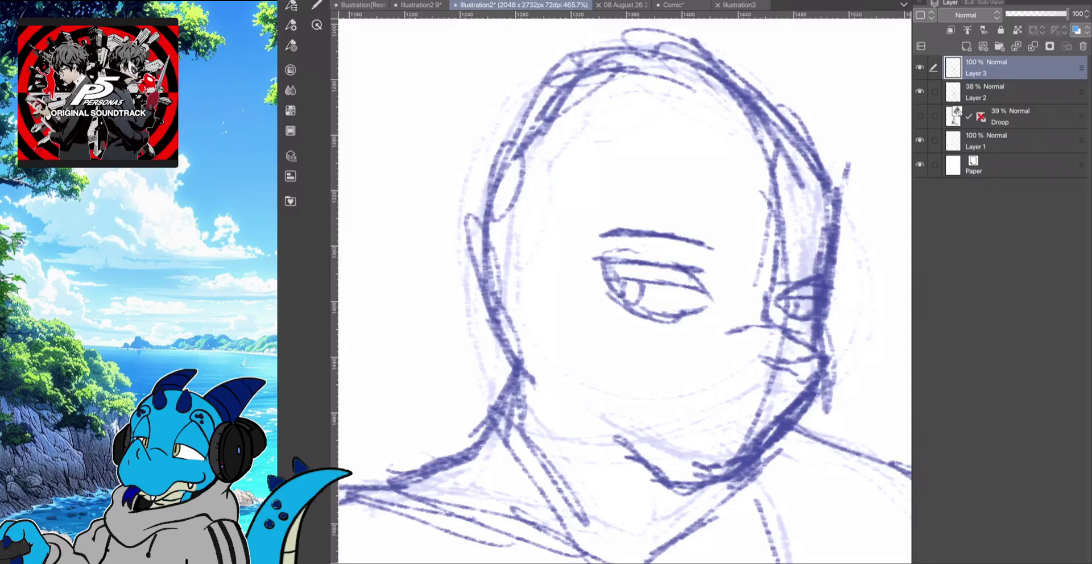
Sketch short tapering strokes at the back of the near cheek and a stroke along the far jaw
{"action": "mouse_move", "coordinate": [580, 294]}
{"action": "left_mouse_down"}
{"action": "mouse_move", "coordinate": [533, 300]}
{"action": "mouse_move", "coordinate": [506, 344]}
{"action": "left_mouse_up"}
{"action": "left_click_drag", "start_coordinate": [777, 430], "coordinate": [718, 447]}
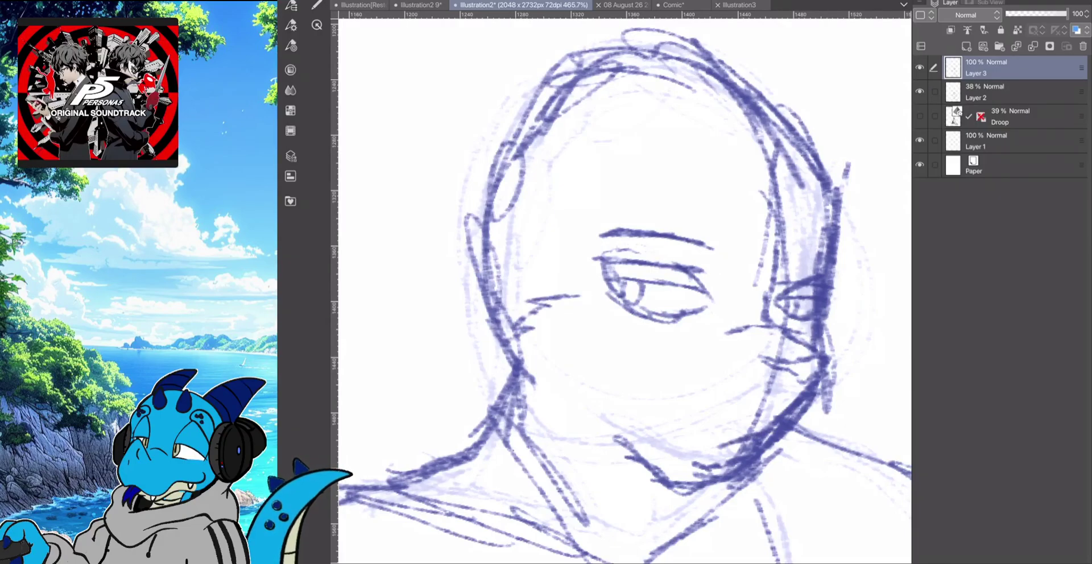
{"action": "scroll", "coordinate": [624, 291], "scroll_direction": "down", "scroll_amount": 2}
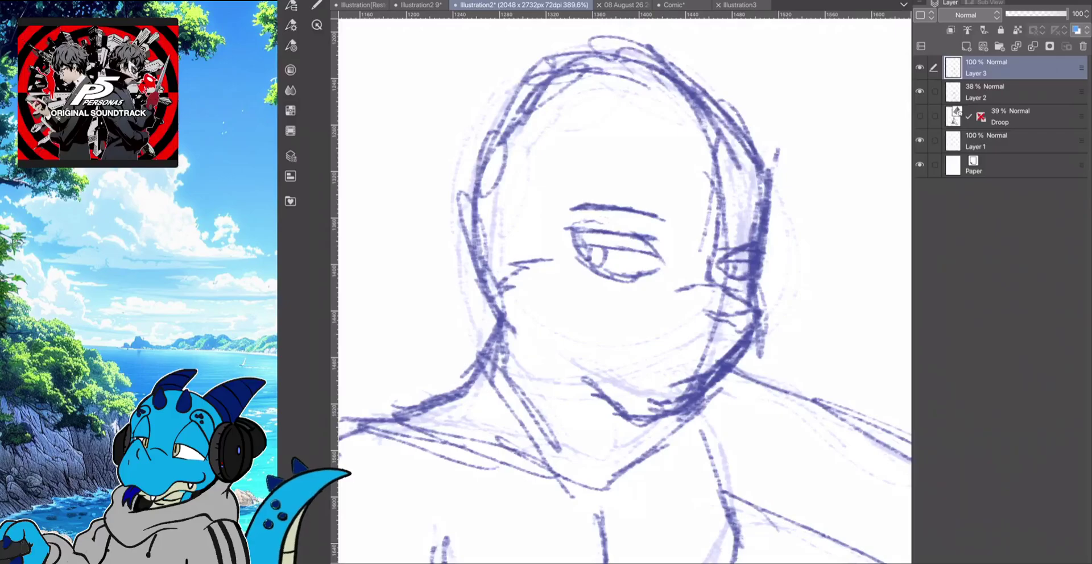
Erase the doubled strokes along the chin and far jaw to leave a thinner jawline
{"action": "mouse_move", "coordinate": [591, 384]}
{"action": "left_mouse_down"}
{"action": "mouse_move", "coordinate": [620, 410]}
{"action": "mouse_move", "coordinate": [693, 413]}
{"action": "left_mouse_up"}
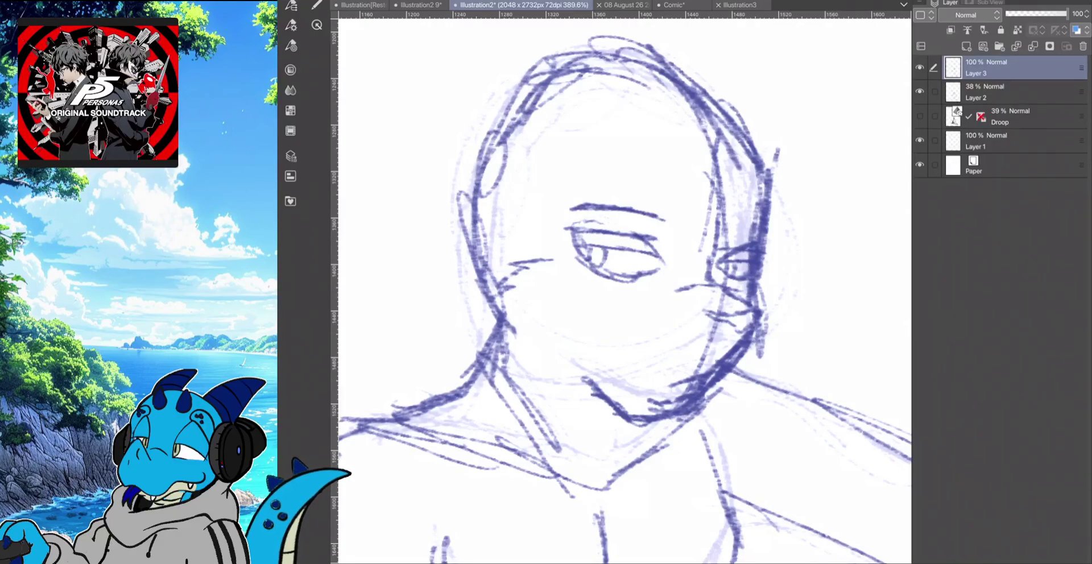
{"action": "left_click", "coordinate": [317, 5]}
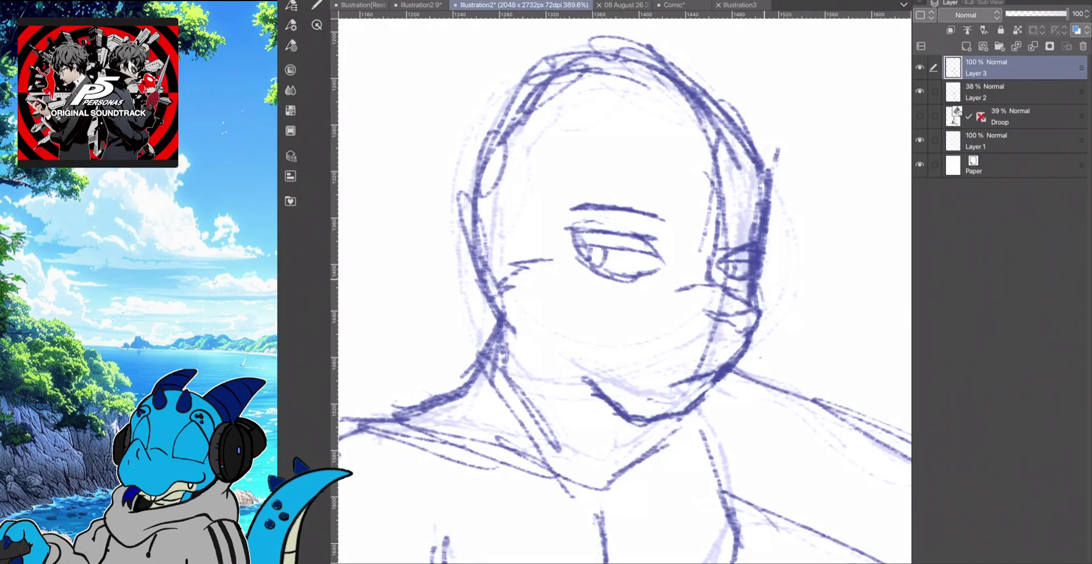
{"action": "left_click", "coordinate": [291, 25]}
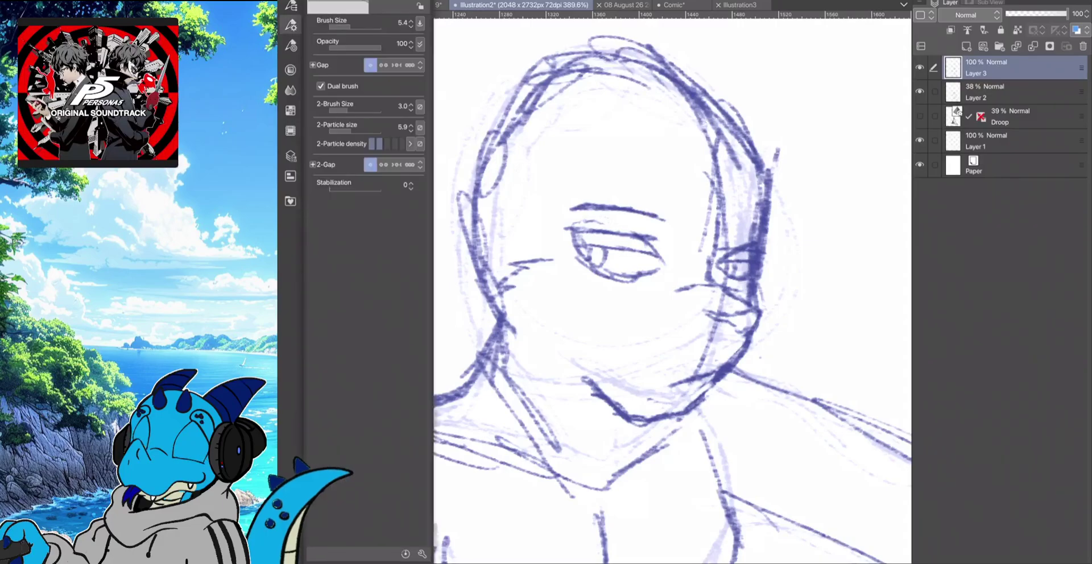
{"action": "left_click", "coordinate": [291, 25]}
{"action": "left_click", "coordinate": [317, 5]}
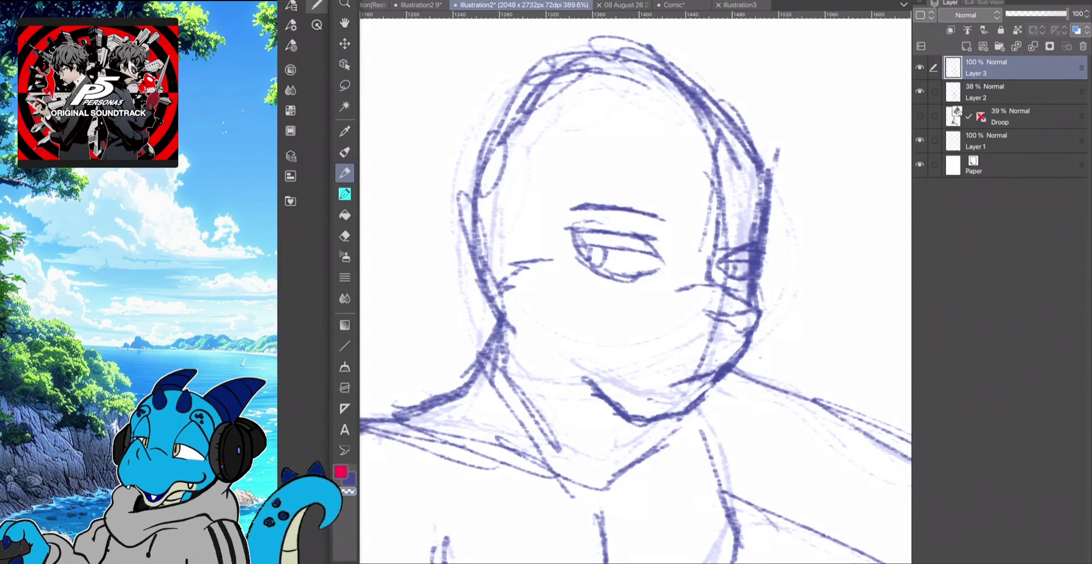
{"action": "key", "text": "Tab"}
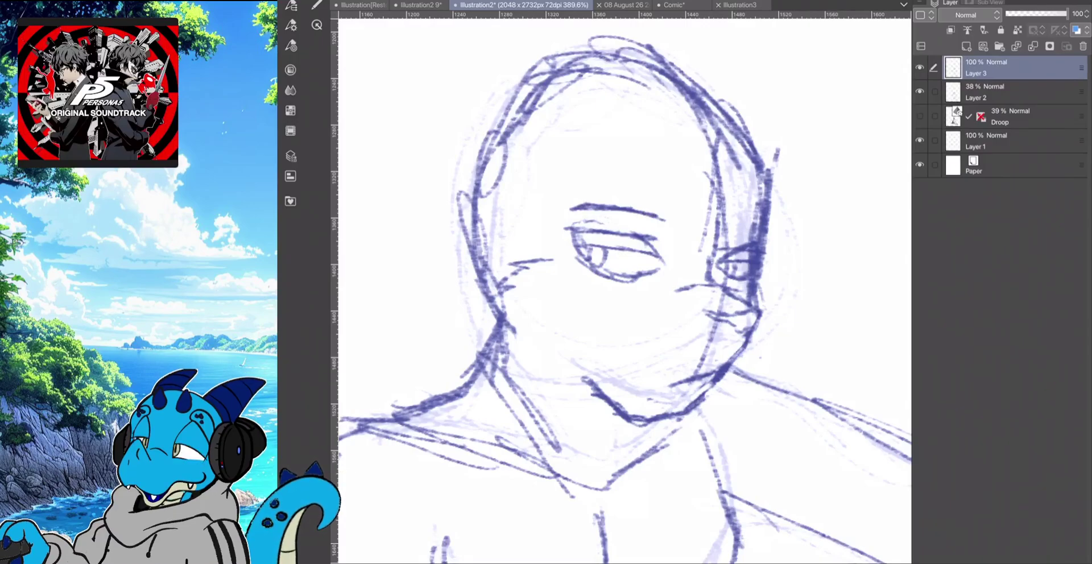
Redraw the face profile from below the far eye, with a protruding nose tip and a jawline running into the chin
{"action": "left_click", "coordinate": [290, 24]}
{"action": "left_click", "coordinate": [291, 25]}
{"action": "left_click", "coordinate": [290, 5]}
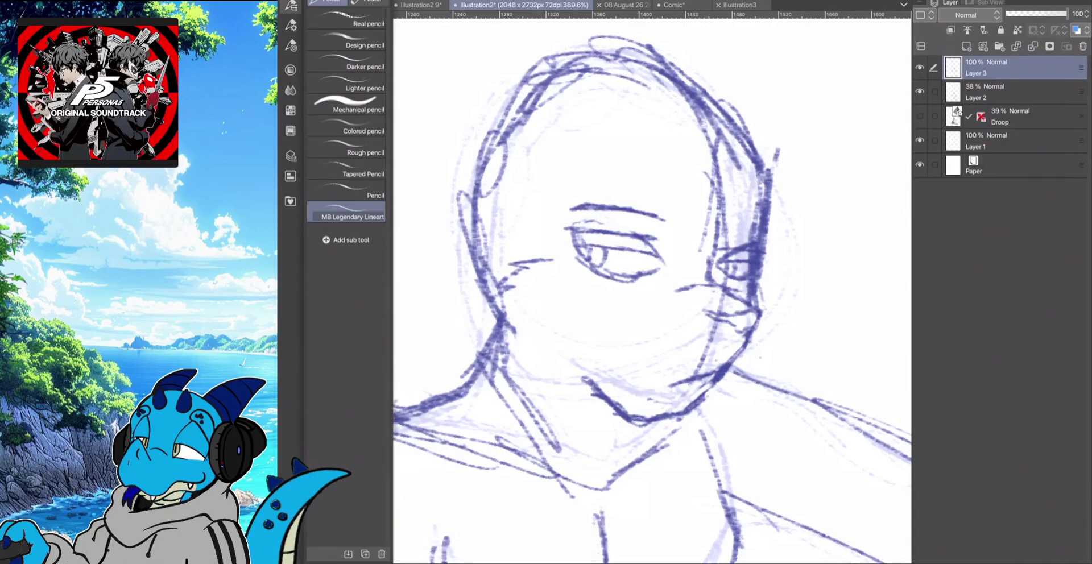
{"action": "left_click", "coordinate": [291, 5]}
{"action": "left_click", "coordinate": [317, 5]}
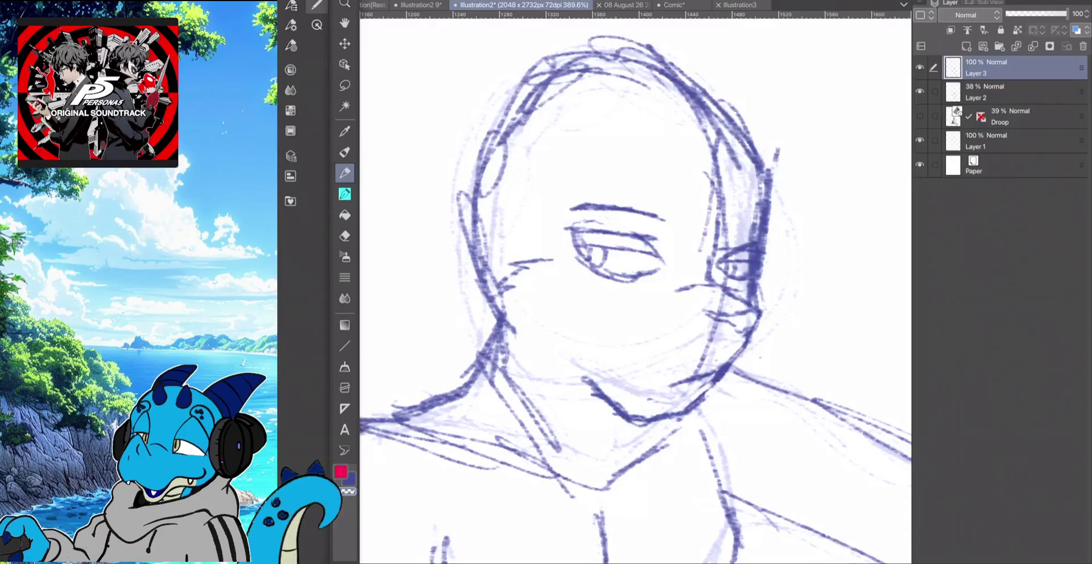
{"action": "left_click", "coordinate": [316, 5]}
{"action": "mouse_move", "coordinate": [759, 275]}
{"action": "left_mouse_down"}
{"action": "mouse_move", "coordinate": [773, 301]}
{"action": "mouse_move", "coordinate": [743, 359]}
{"action": "mouse_move", "coordinate": [711, 378]}
{"action": "mouse_move", "coordinate": [699, 415]}
{"action": "mouse_move", "coordinate": [636, 428]}
{"action": "left_mouse_up"}
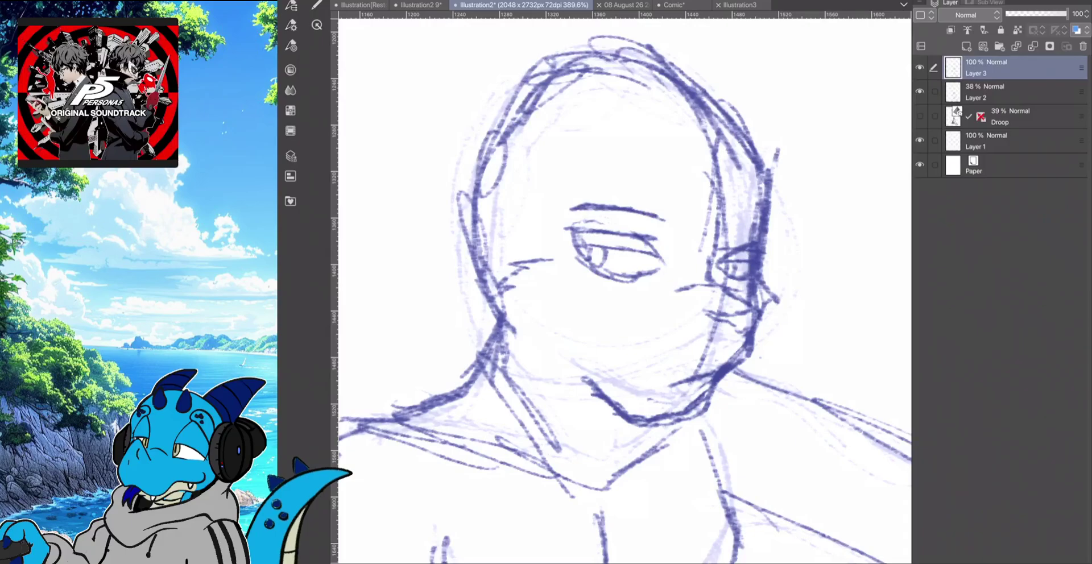
Add a brow ridge bump above the far eye and go over the far forehead and skull outline
{"action": "scroll", "coordinate": [625, 291], "scroll_direction": "down", "scroll_amount": 1}
{"action": "mouse_move", "coordinate": [725, 226]}
{"action": "left_mouse_down"}
{"action": "mouse_move", "coordinate": [731, 269]}
{"action": "mouse_move", "coordinate": [685, 159]}
{"action": "left_mouse_up"}
{"action": "left_click_drag", "start_coordinate": [711, 199], "coordinate": [659, 139]}
{"action": "mouse_move", "coordinate": [630, 128]}
{"action": "left_mouse_down"}
{"action": "mouse_move", "coordinate": [550, 117]}
{"action": "mouse_move", "coordinate": [499, 145]}
{"action": "mouse_move", "coordinate": [447, 225]}
{"action": "left_mouse_up"}
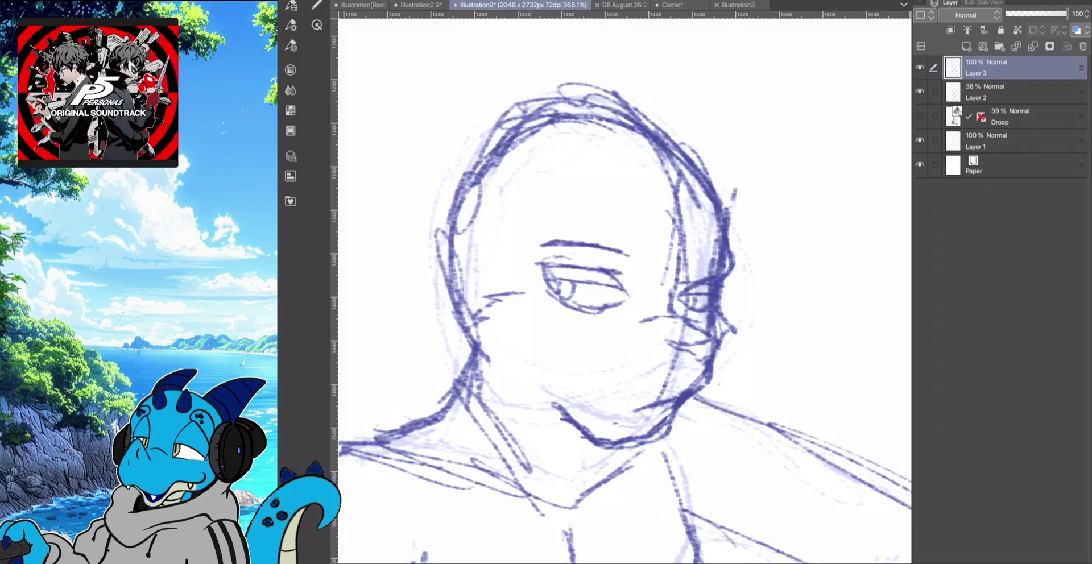
Erase the loop on top of the head, the stray temple stroke and the far jaw contour below the nose
{"action": "left_click", "coordinate": [317, 5]}
{"action": "left_click", "coordinate": [316, 5]}
{"action": "left_click", "coordinate": [316, 5]}
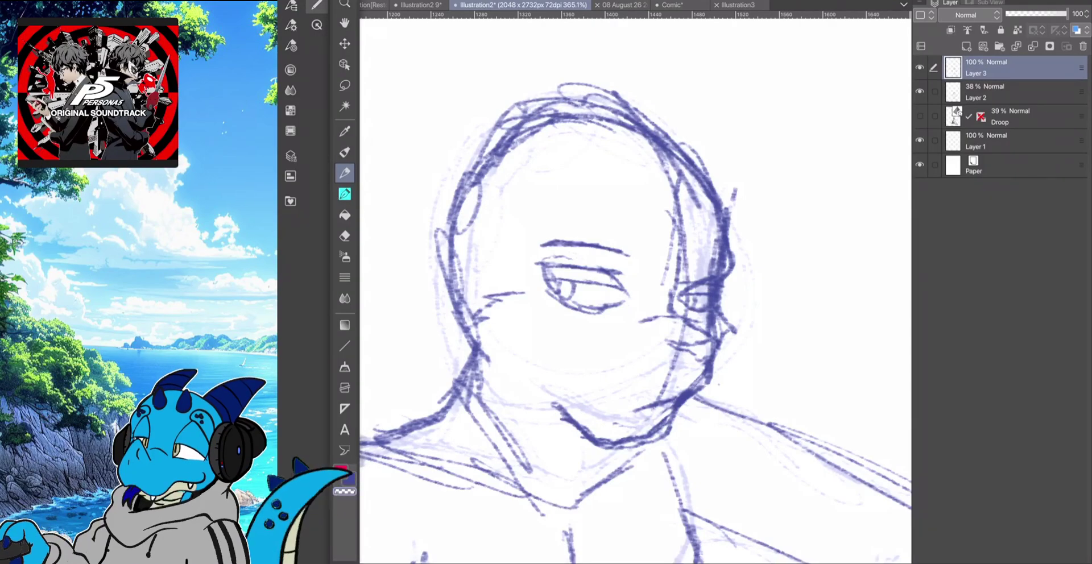
{"action": "left_click", "coordinate": [316, 5]}
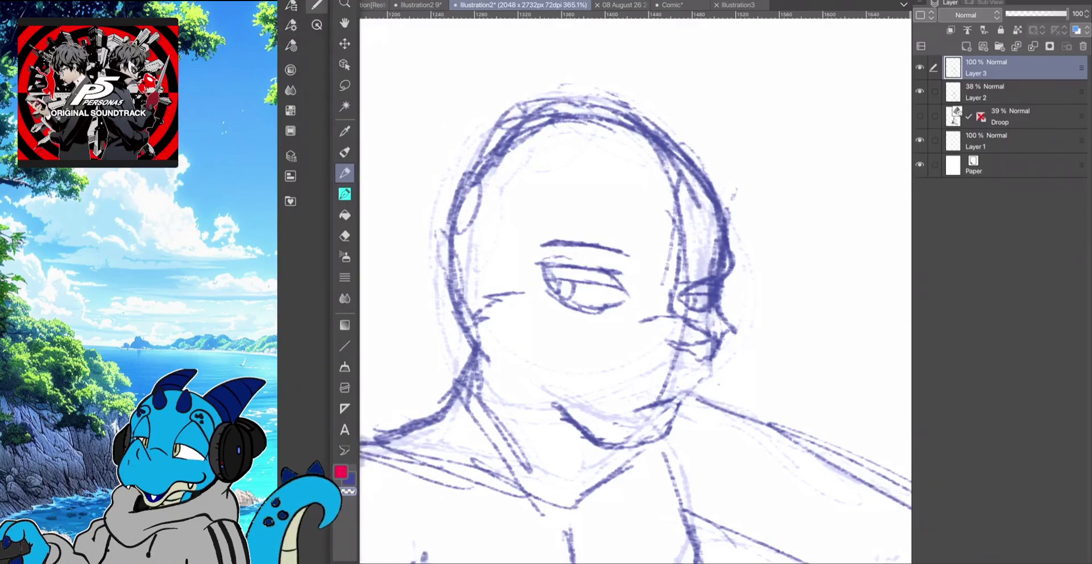
Try a rounded mouth and far jaw contour below the nose, and erase it
{"action": "left_click_drag", "start_coordinate": [716, 341], "coordinate": [713, 358]}
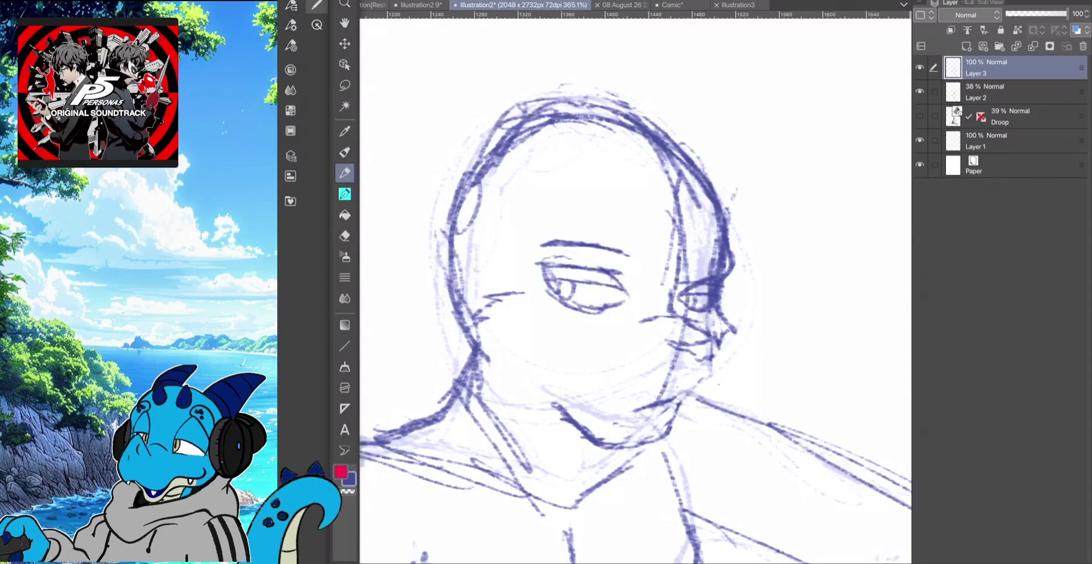
{"action": "left_click_drag", "start_coordinate": [711, 341], "coordinate": [715, 365]}
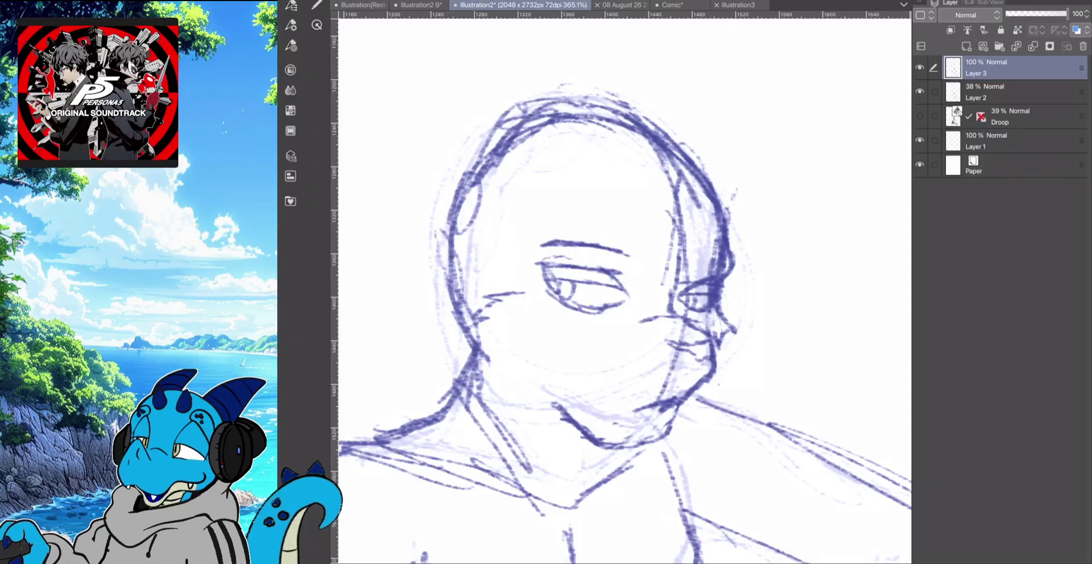
{"action": "left_click", "coordinate": [317, 5]}
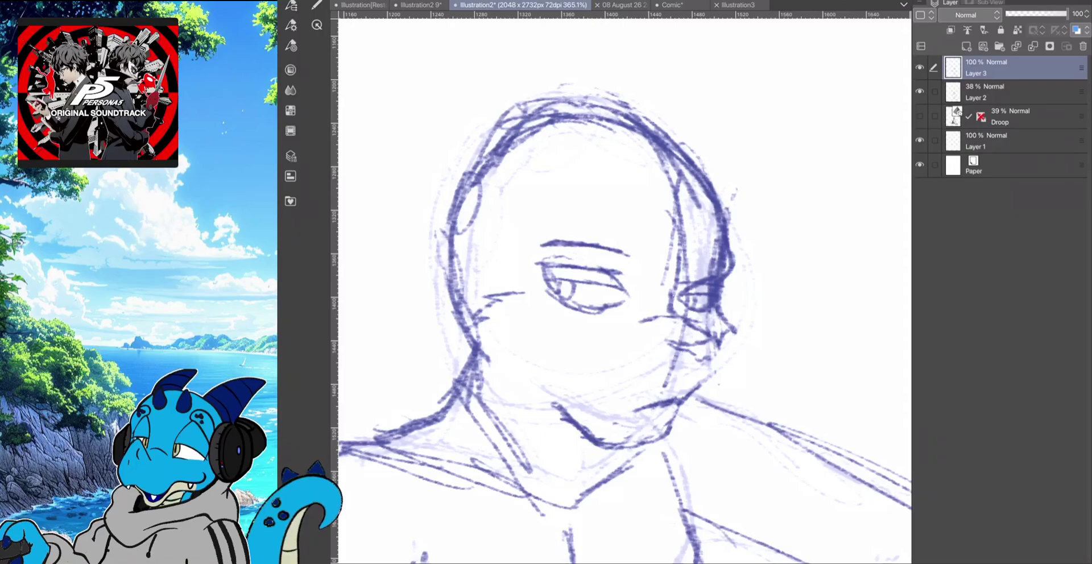
Add a short pointed stroke beneath the nose tip
{"action": "left_click", "coordinate": [316, 6]}
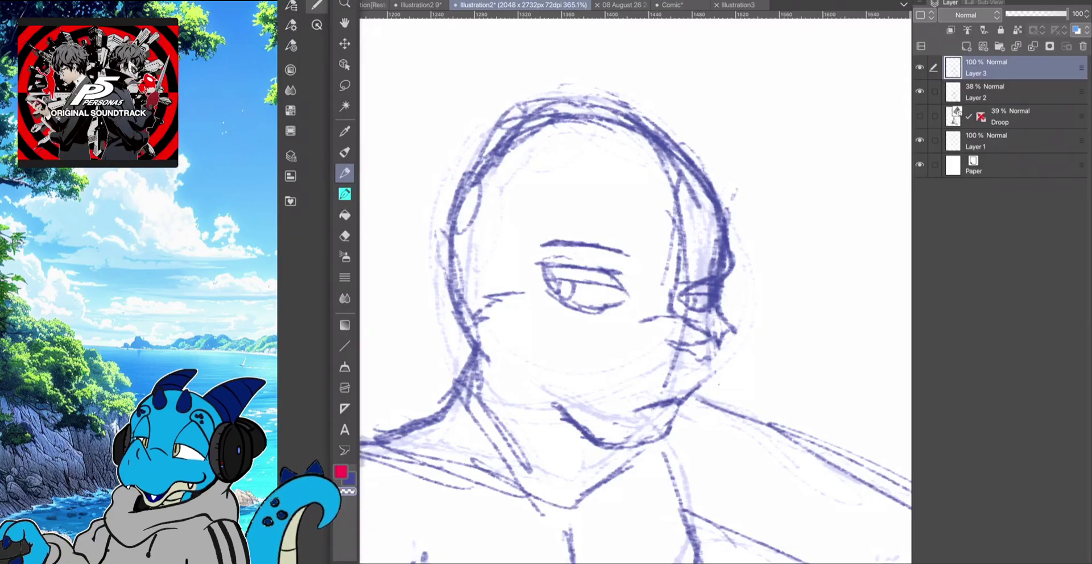
{"action": "key", "text": "F7"}
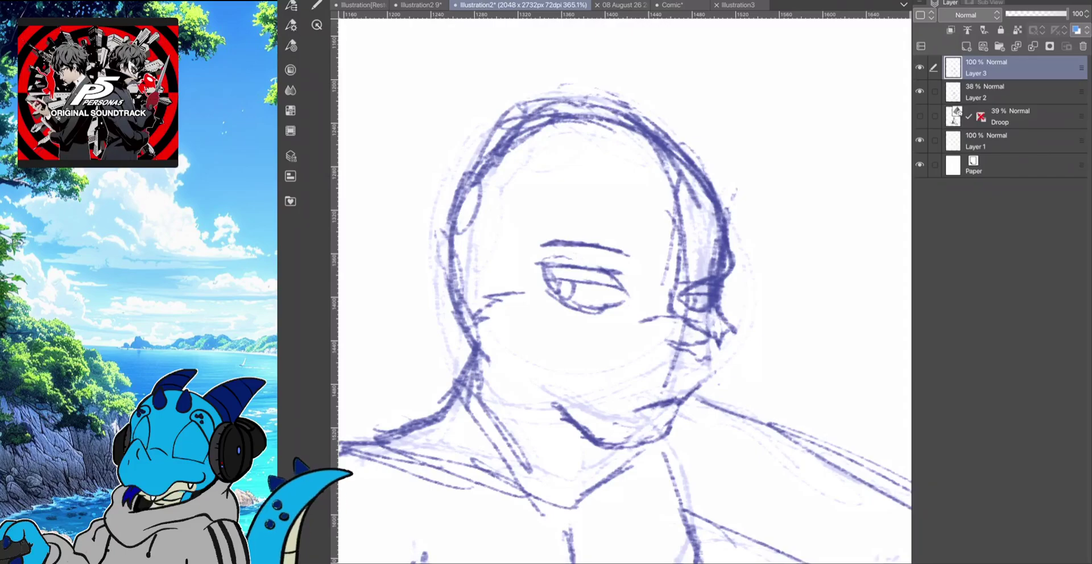
{"action": "left_click", "coordinate": [291, 25]}
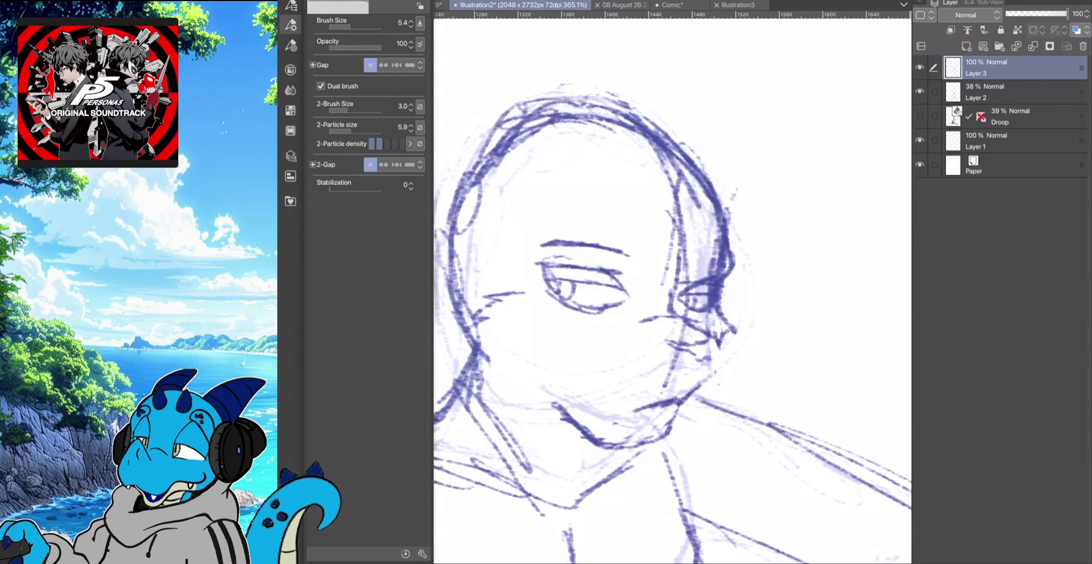
{"action": "key", "text": "F6"}
{"action": "left_click", "coordinate": [290, 25]}
{"action": "left_click", "coordinate": [291, 25]}
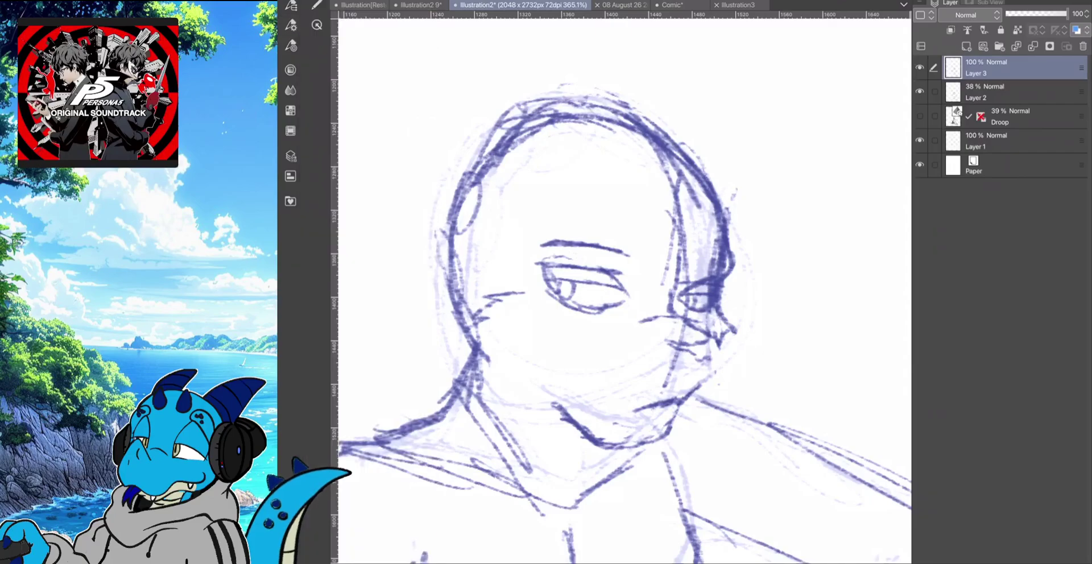
Try a long vertical cheek line from beneath the near eye down to the jaw, and undo it
{"action": "left_click", "coordinate": [317, 5]}
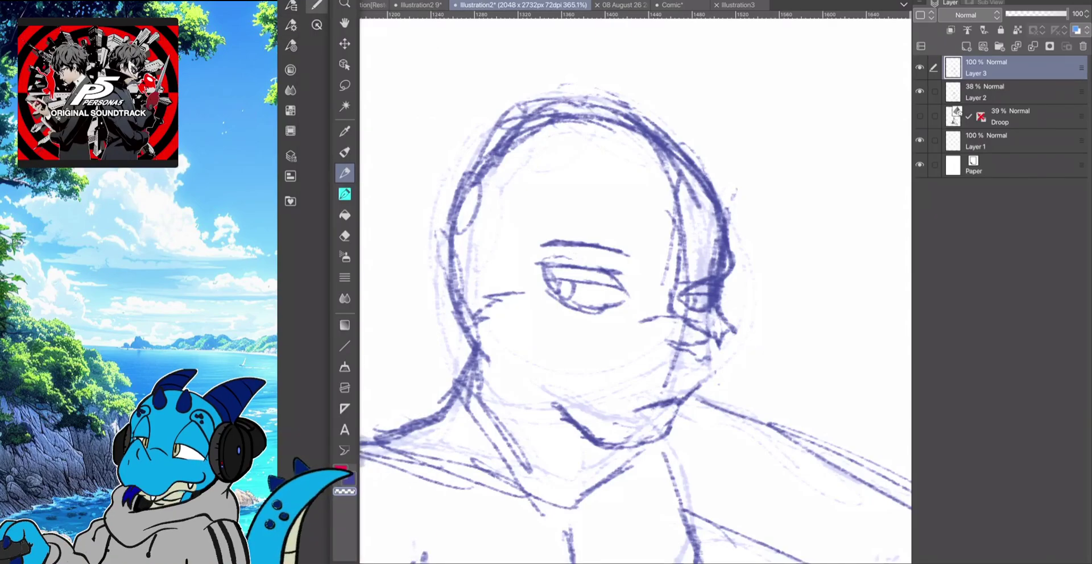
{"action": "key", "text": "F7"}
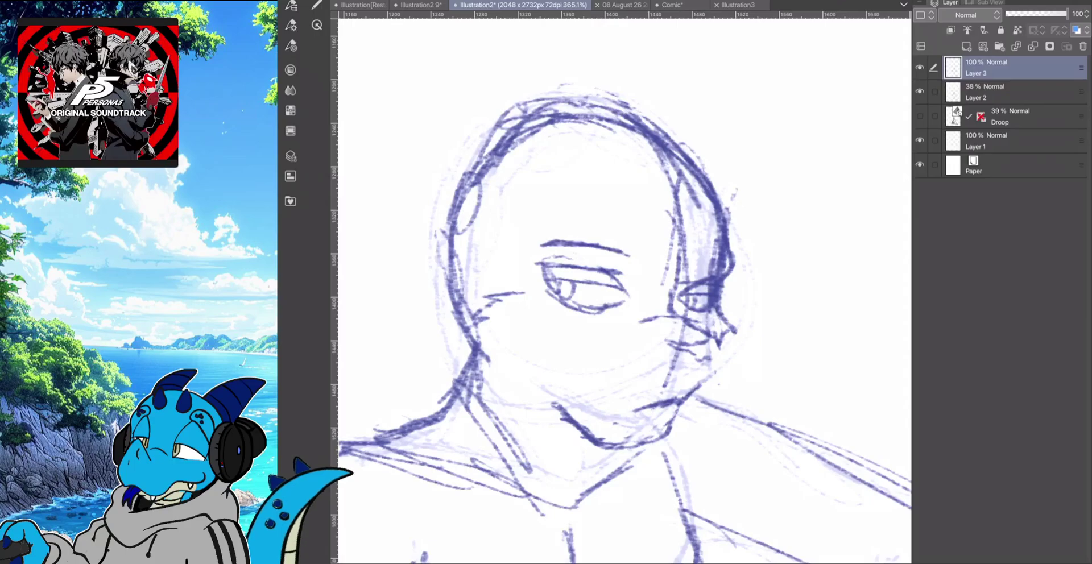
{"action": "left_click_drag", "start_coordinate": [573, 358], "coordinate": [560, 400]}
{"action": "left_click_drag", "start_coordinate": [563, 304], "coordinate": [561, 406]}
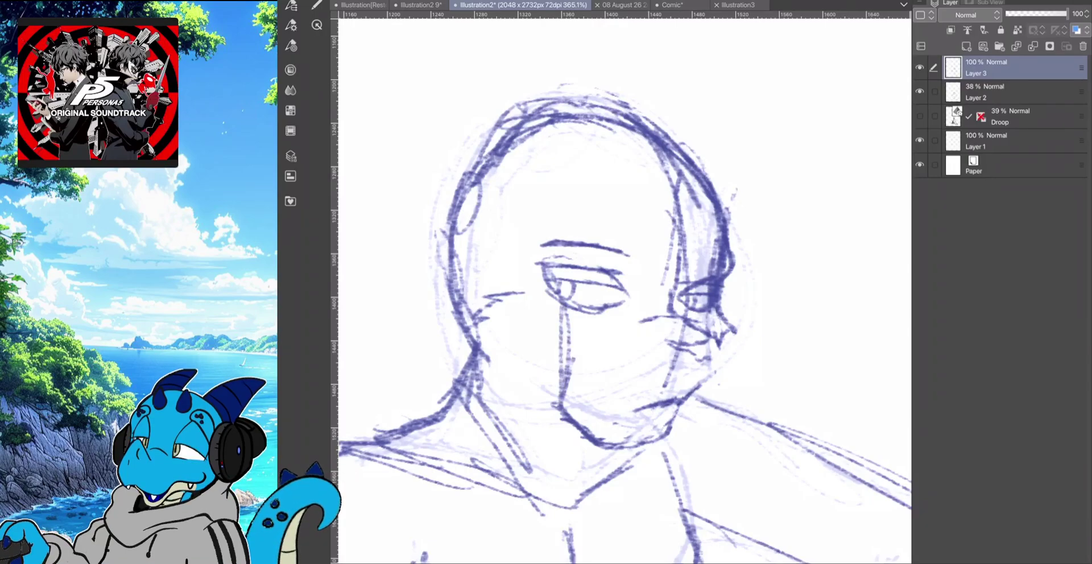
{"action": "key", "text": "ctrl+z"}
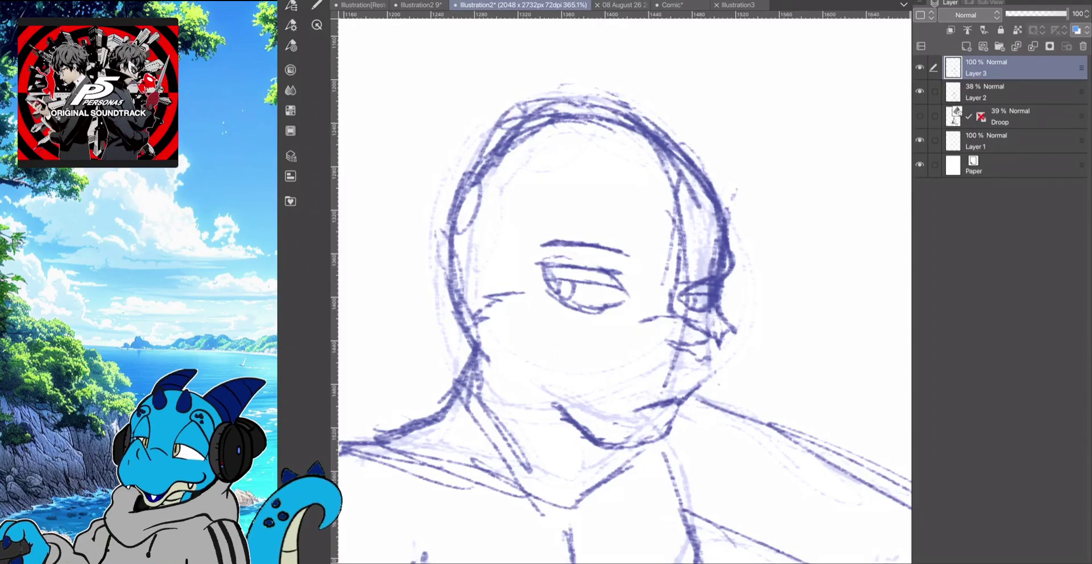
Draw the rounded mouth, far jaw and chin contour, and add a short far eyebrow while thickening the near one
{"action": "mouse_move", "coordinate": [710, 357]}
{"action": "left_mouse_down"}
{"action": "mouse_move", "coordinate": [683, 356]}
{"action": "mouse_move", "coordinate": [706, 357]}
{"action": "mouse_move", "coordinate": [718, 373]}
{"action": "mouse_move", "coordinate": [674, 404]}
{"action": "mouse_move", "coordinate": [686, 406]}
{"action": "mouse_move", "coordinate": [676, 433]}
{"action": "mouse_move", "coordinate": [647, 442]}
{"action": "left_mouse_up"}
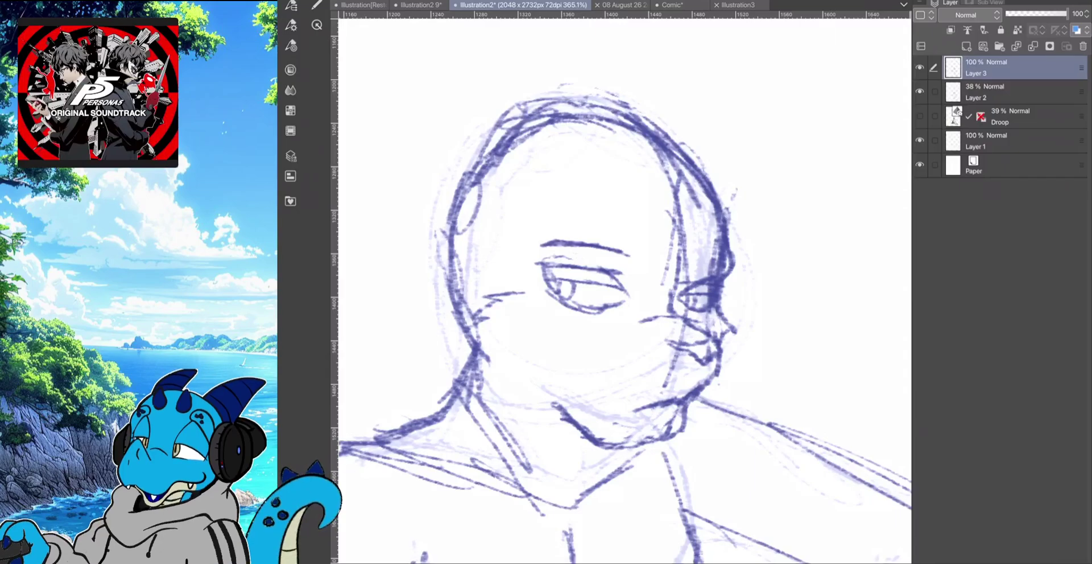
{"action": "left_click_drag", "start_coordinate": [718, 256], "coordinate": [692, 262]}
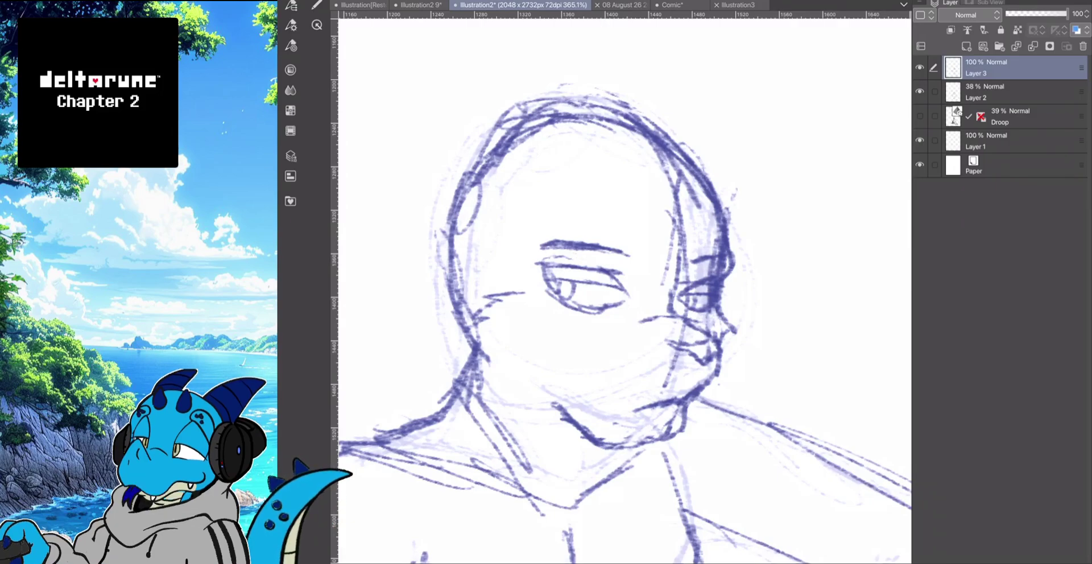
Refine the near eye with a flatter lower lid, a longer upper-lid crease and a redrawn iris, and touch up the far eye
{"action": "left_click", "coordinate": [316, 6]}
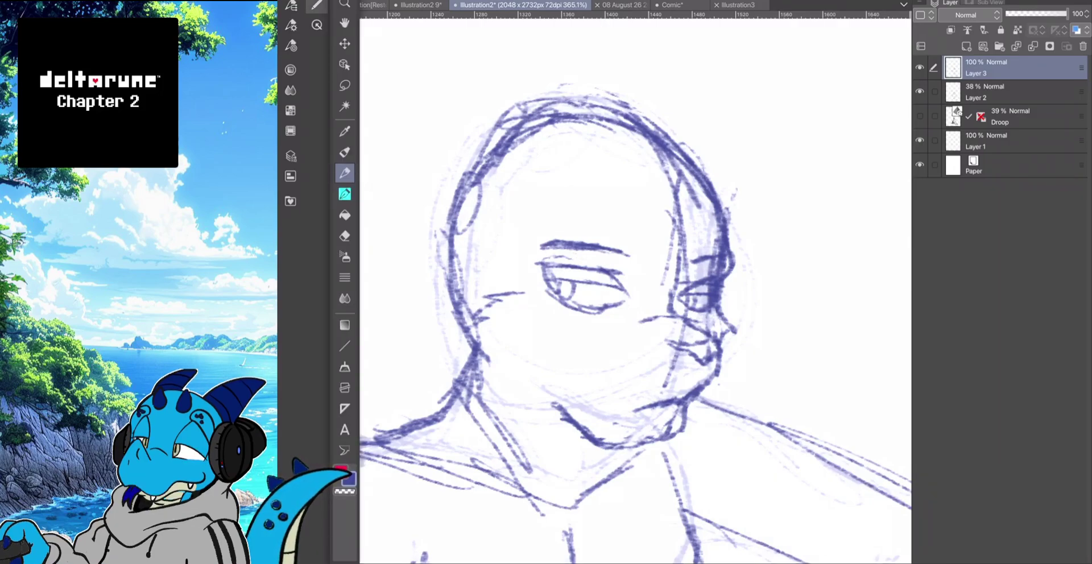
{"action": "key", "text": "F6"}
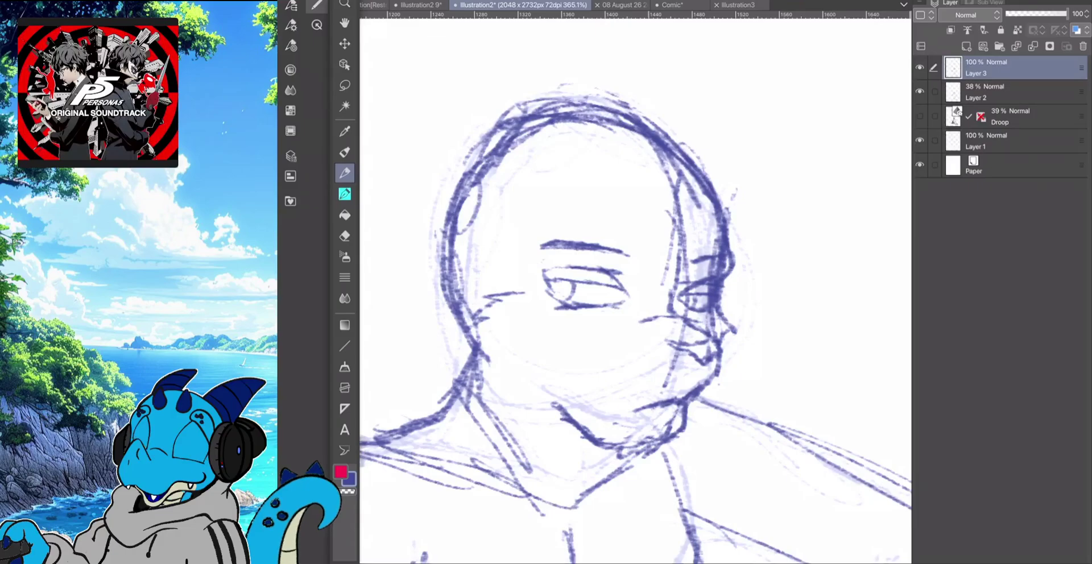
{"action": "mouse_move", "coordinate": [535, 269]}
{"action": "left_mouse_down"}
{"action": "mouse_move", "coordinate": [604, 269]}
{"action": "mouse_move", "coordinate": [547, 281]}
{"action": "mouse_move", "coordinate": [569, 304]}
{"action": "mouse_move", "coordinate": [562, 294]}
{"action": "left_mouse_up"}
{"action": "left_click_drag", "start_coordinate": [688, 296], "coordinate": [690, 302]}
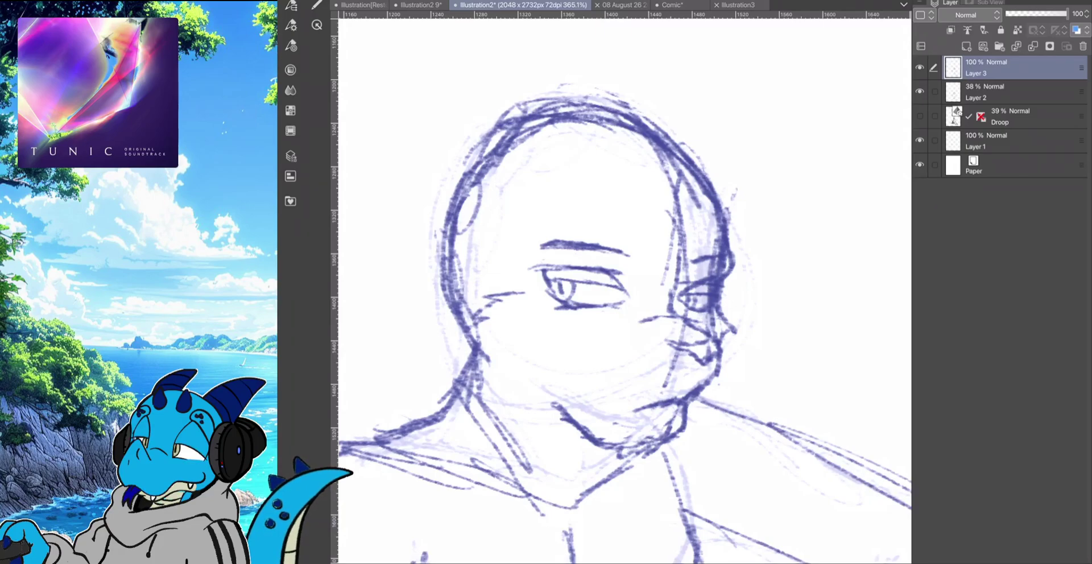
Extend the near eyebrow outward, darken the far eyebrow, and add short strokes beside the near eye's inner corner and along the nose bridge
{"action": "scroll", "coordinate": [624, 291], "scroll_direction": "up", "scroll_amount": 1}
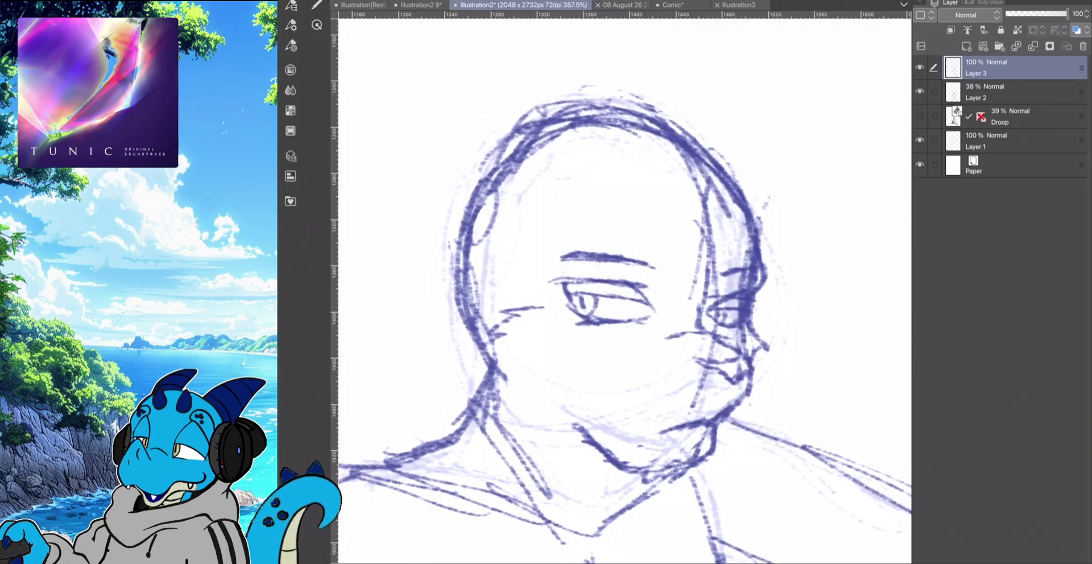
{"action": "mouse_move", "coordinate": [571, 254]}
{"action": "left_mouse_down"}
{"action": "mouse_move", "coordinate": [549, 266]}
{"action": "mouse_move", "coordinate": [646, 262]}
{"action": "left_mouse_up"}
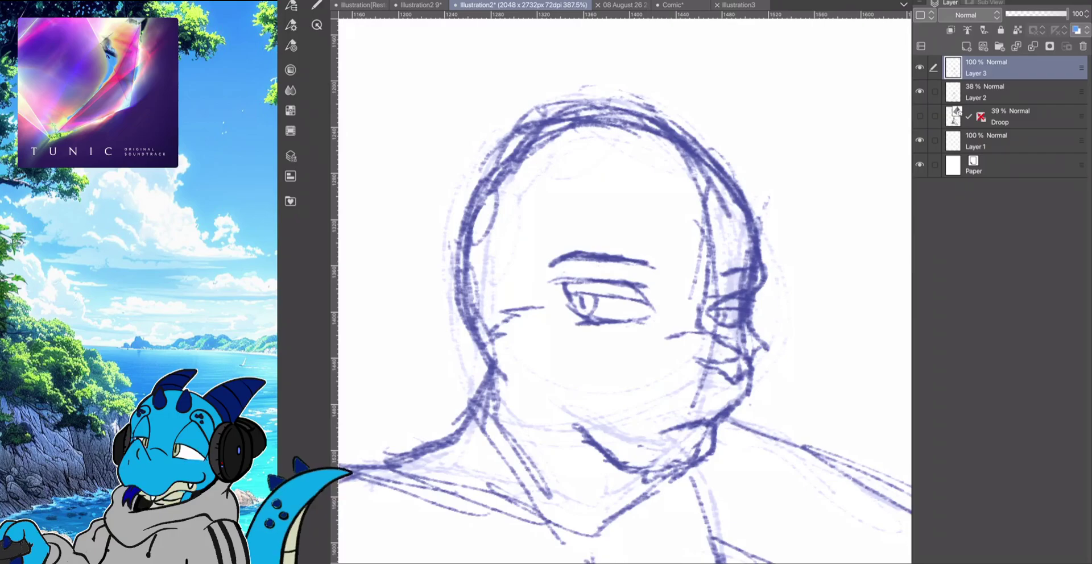
{"action": "left_click_drag", "start_coordinate": [752, 264], "coordinate": [724, 274]}
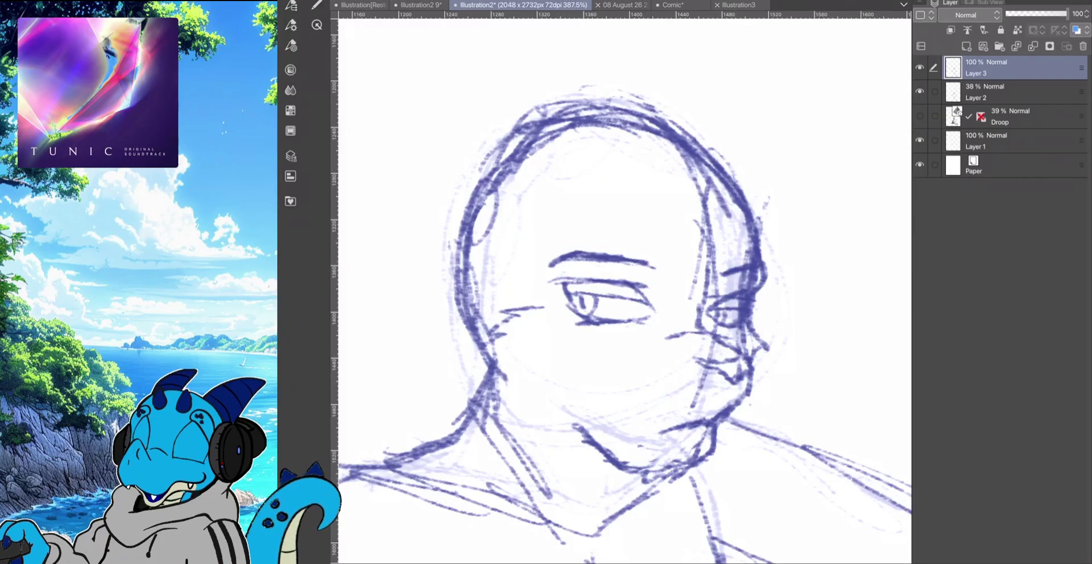
{"action": "mouse_move", "coordinate": [655, 289]}
{"action": "left_mouse_down"}
{"action": "mouse_move", "coordinate": [676, 292]}
{"action": "mouse_move", "coordinate": [660, 291]}
{"action": "left_mouse_up"}
{"action": "key", "text": "ctrl+z"}
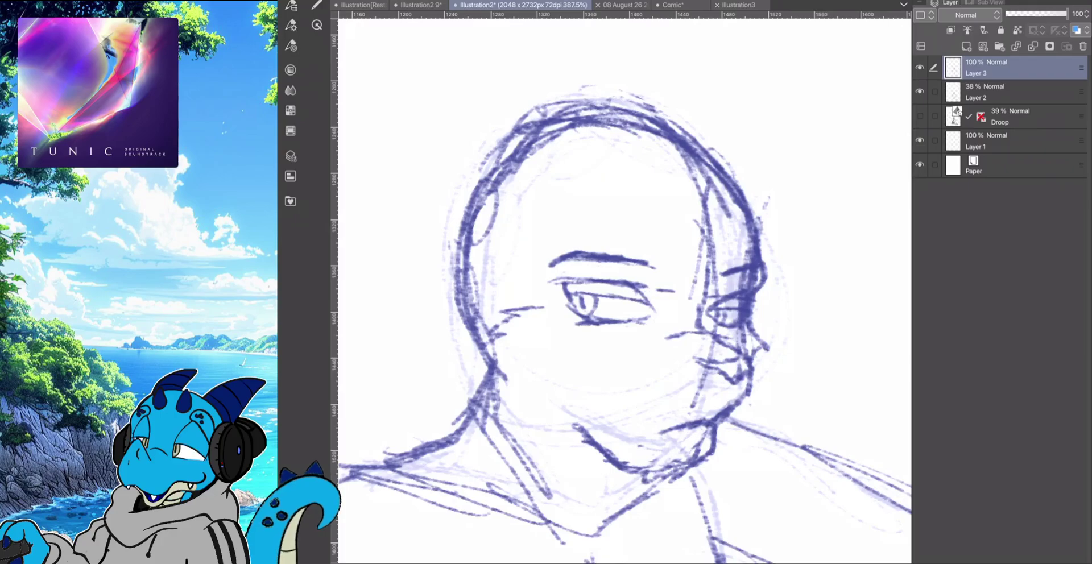
{"action": "mouse_move", "coordinate": [708, 330]}
{"action": "left_mouse_down"}
{"action": "mouse_move", "coordinate": [670, 337]}
{"action": "mouse_move", "coordinate": [714, 339]}
{"action": "left_mouse_up"}
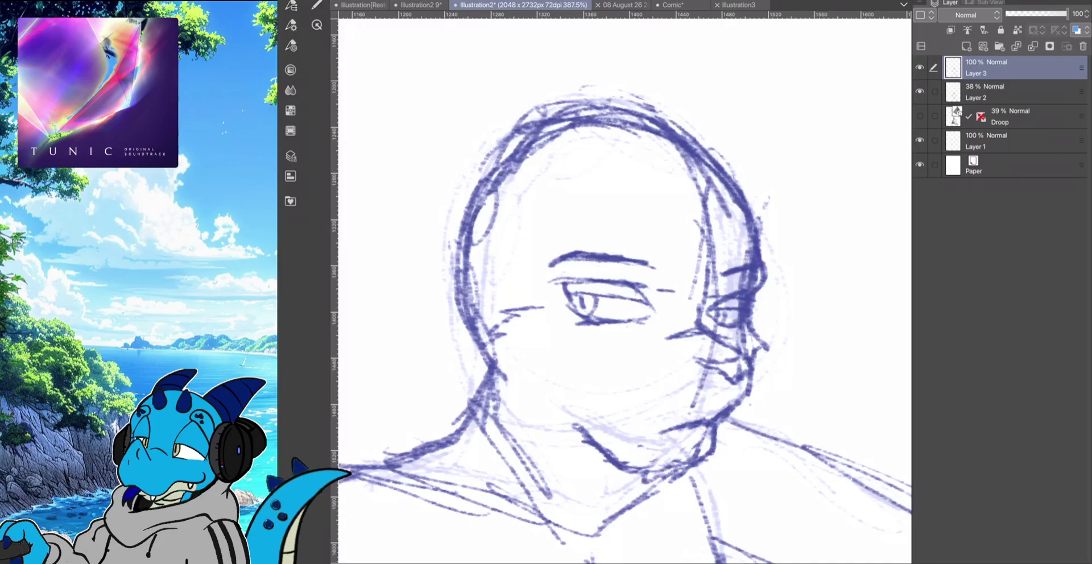
Draw two large rounded animal ears on the sides of the head, each with an inner fold line
{"action": "mouse_move", "coordinate": [519, 140]}
{"action": "left_mouse_down"}
{"action": "mouse_move", "coordinate": [420, 81]}
{"action": "mouse_move", "coordinate": [396, 160]}
{"action": "mouse_move", "coordinate": [430, 245]}
{"action": "mouse_move", "coordinate": [463, 265]}
{"action": "mouse_move", "coordinate": [498, 257]}
{"action": "left_mouse_up"}
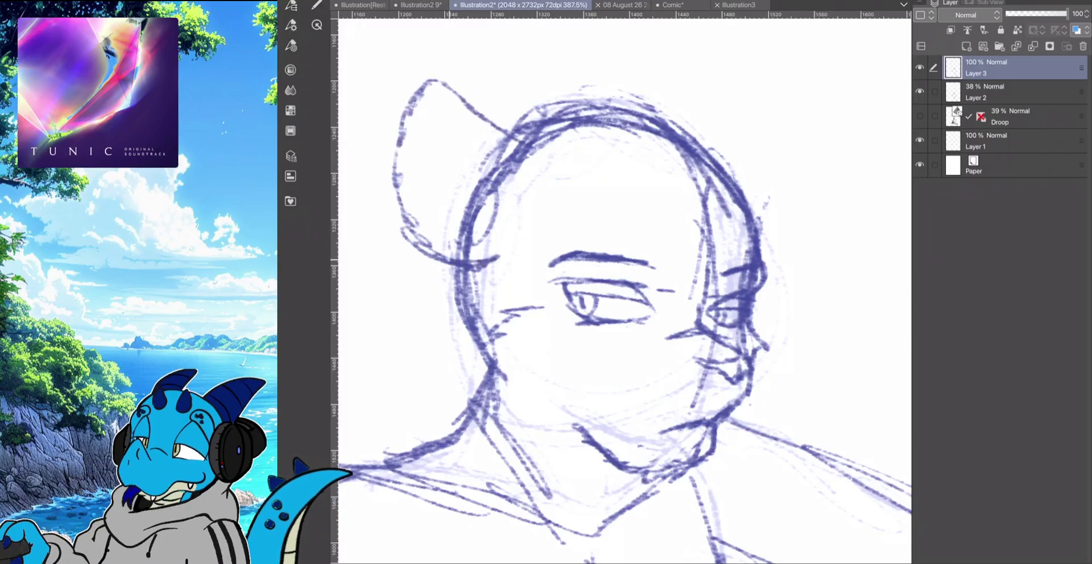
{"action": "left_click_drag", "start_coordinate": [429, 252], "coordinate": [454, 261]}
{"action": "mouse_move", "coordinate": [436, 119]}
{"action": "left_mouse_down"}
{"action": "mouse_move", "coordinate": [469, 183]}
{"action": "mouse_move", "coordinate": [496, 200]}
{"action": "left_mouse_up"}
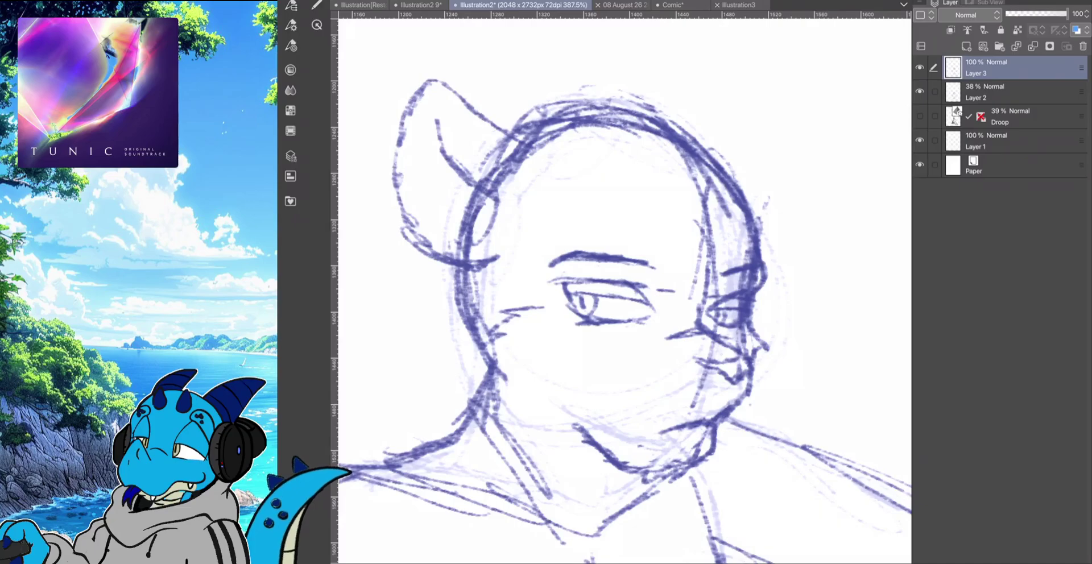
{"action": "mouse_move", "coordinate": [671, 126]}
{"action": "left_mouse_down"}
{"action": "mouse_move", "coordinate": [794, 87]}
{"action": "mouse_move", "coordinate": [765, 205]}
{"action": "left_mouse_up"}
{"action": "left_click_drag", "start_coordinate": [799, 143], "coordinate": [756, 214]}
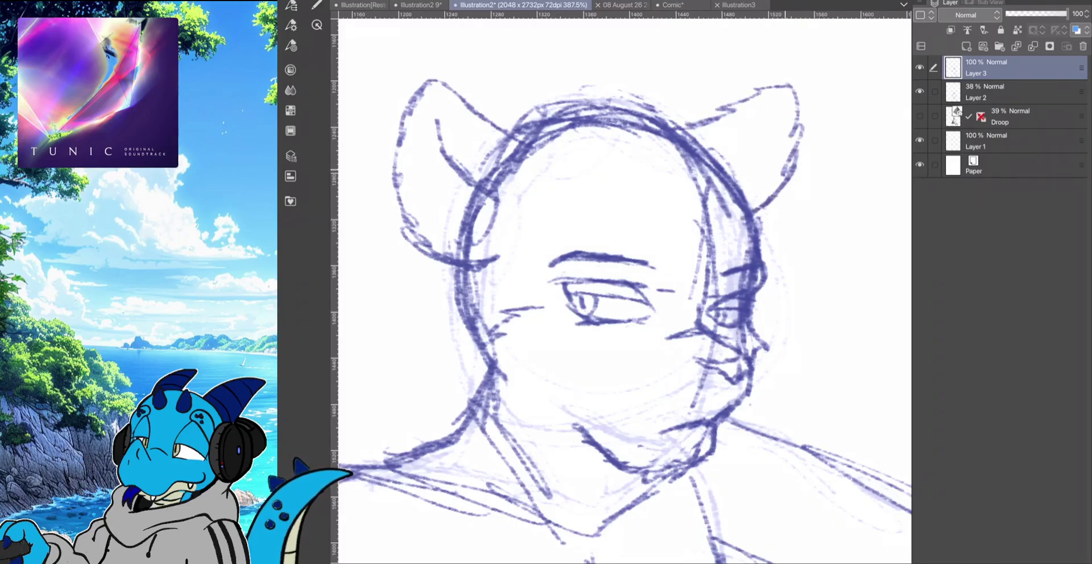
{"action": "left_click_drag", "start_coordinate": [799, 109], "coordinate": [788, 175]}
{"action": "left_click_drag", "start_coordinate": [766, 125], "coordinate": [725, 181]}
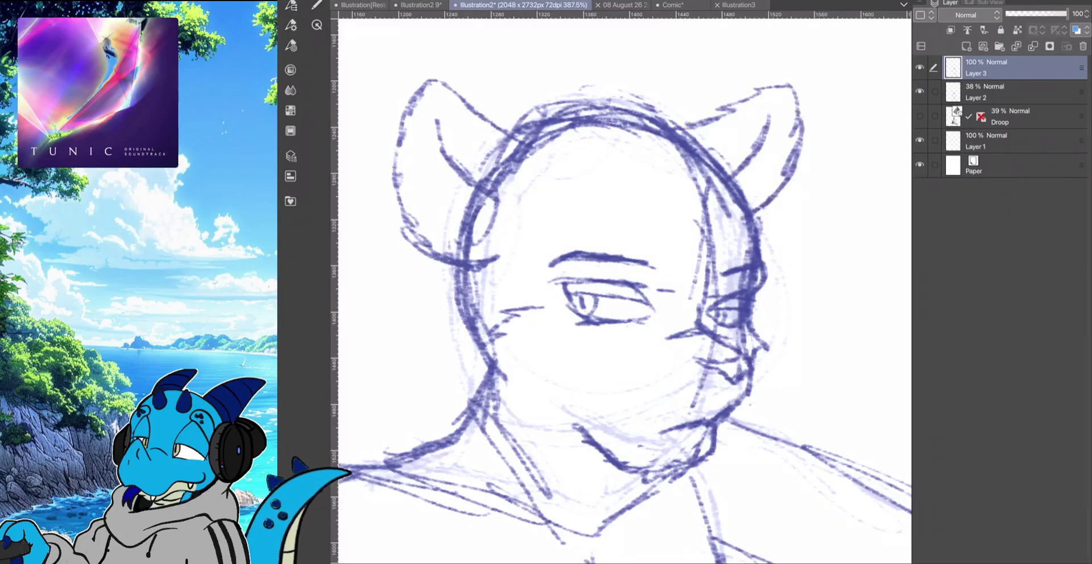
Extend the near jawline up toward the cheek and touch up the nose tip
{"action": "scroll", "coordinate": [547, 171], "scroll_direction": "down", "scroll_amount": 3}
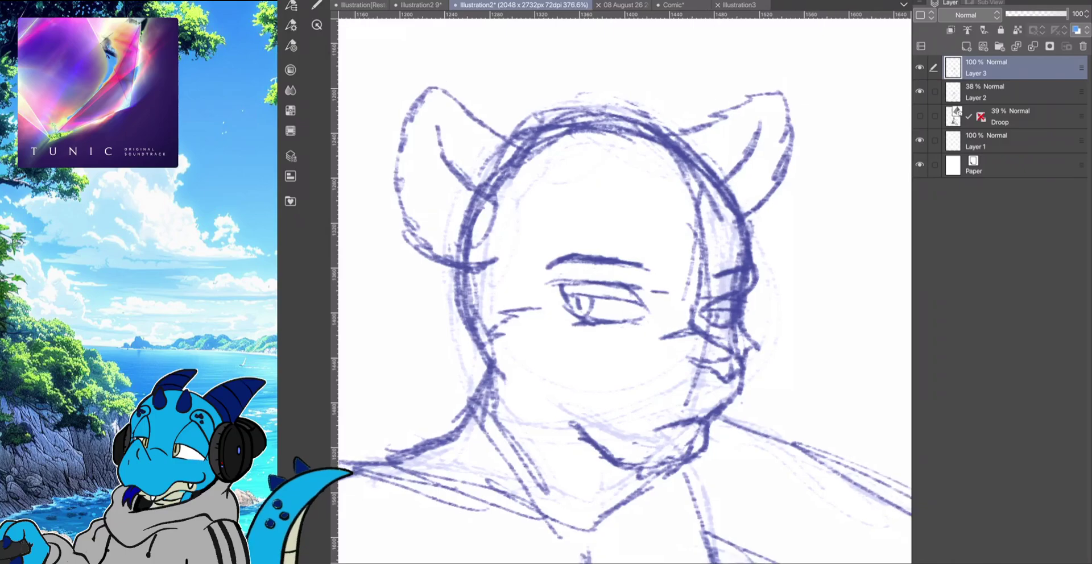
{"action": "scroll", "coordinate": [547, 244], "scroll_direction": "down", "scroll_amount": 1}
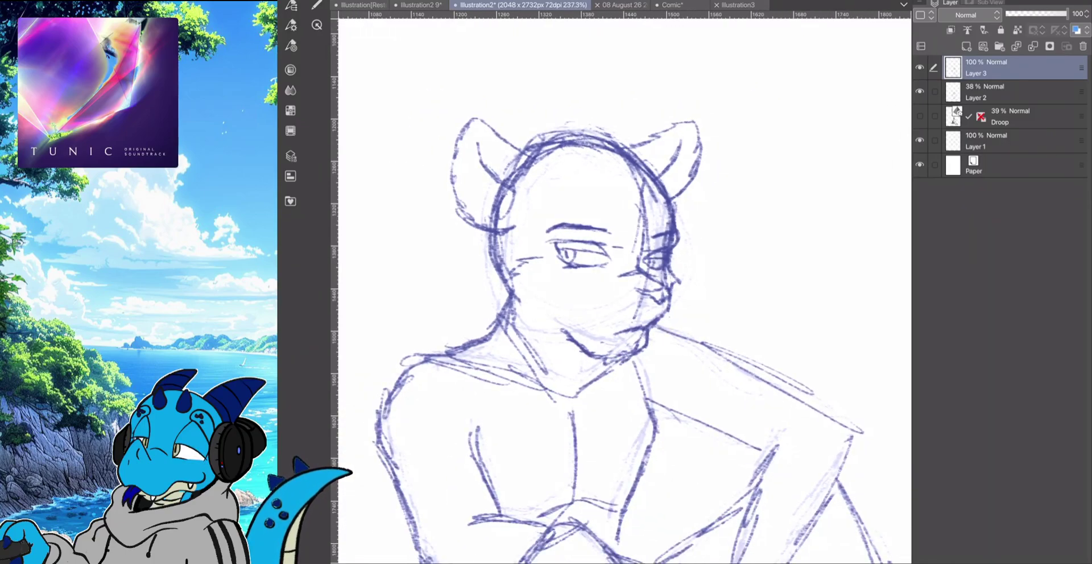
{"action": "left_click_drag", "start_coordinate": [547, 322], "coordinate": [586, 360]}
{"action": "left_click_drag", "start_coordinate": [672, 275], "coordinate": [676, 295]}
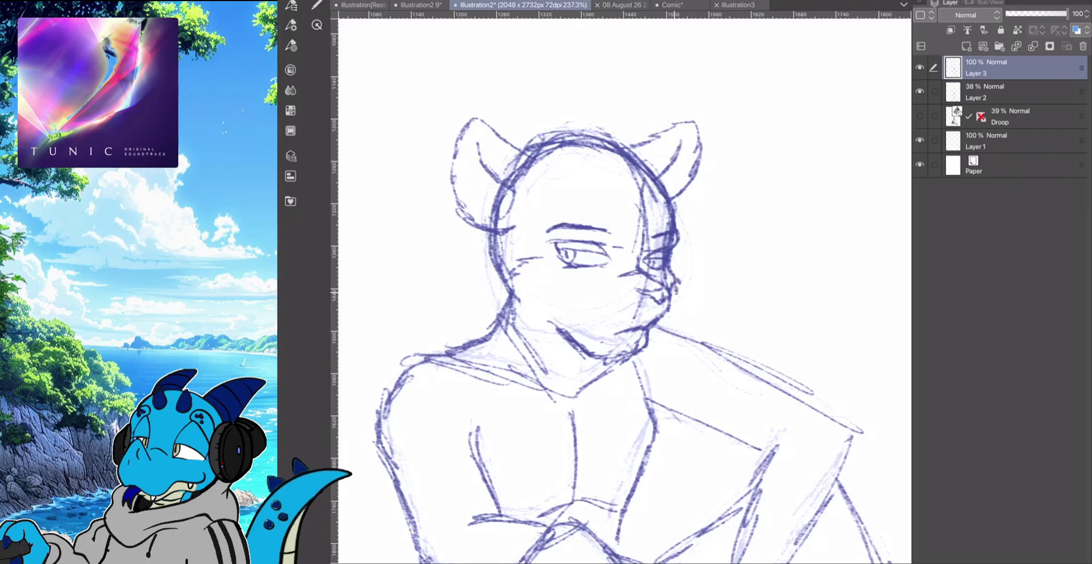
Examine the whole seated figure to check the head, ears and body proportions
{"action": "scroll", "coordinate": [585, 290], "scroll_direction": "down", "scroll_amount": 3}
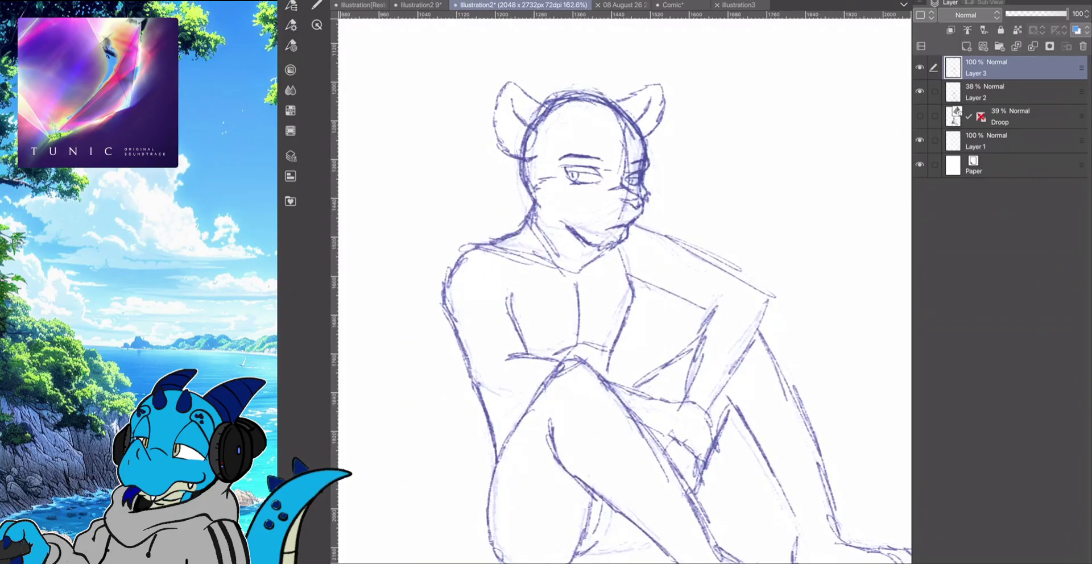
{"action": "left_click_drag", "start_coordinate": [624, 318], "coordinate": [669, 347]}
{"action": "scroll", "coordinate": [626, 284], "scroll_direction": "up", "scroll_amount": 5}
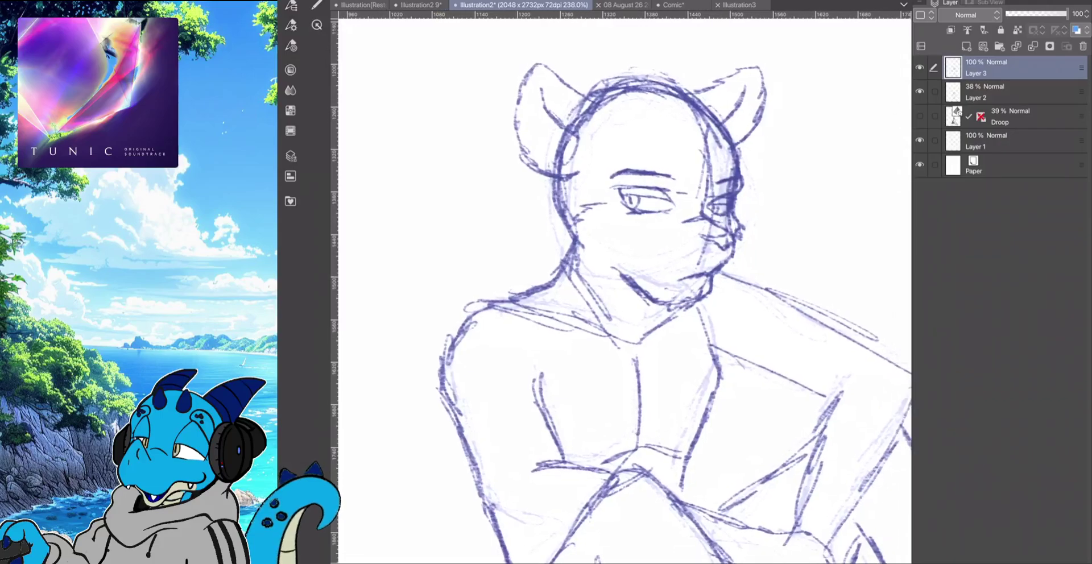
{"action": "scroll", "coordinate": [624, 290], "scroll_direction": "up", "scroll_amount": 1}
{"action": "scroll", "coordinate": [626, 284], "scroll_direction": "down", "scroll_amount": 8}
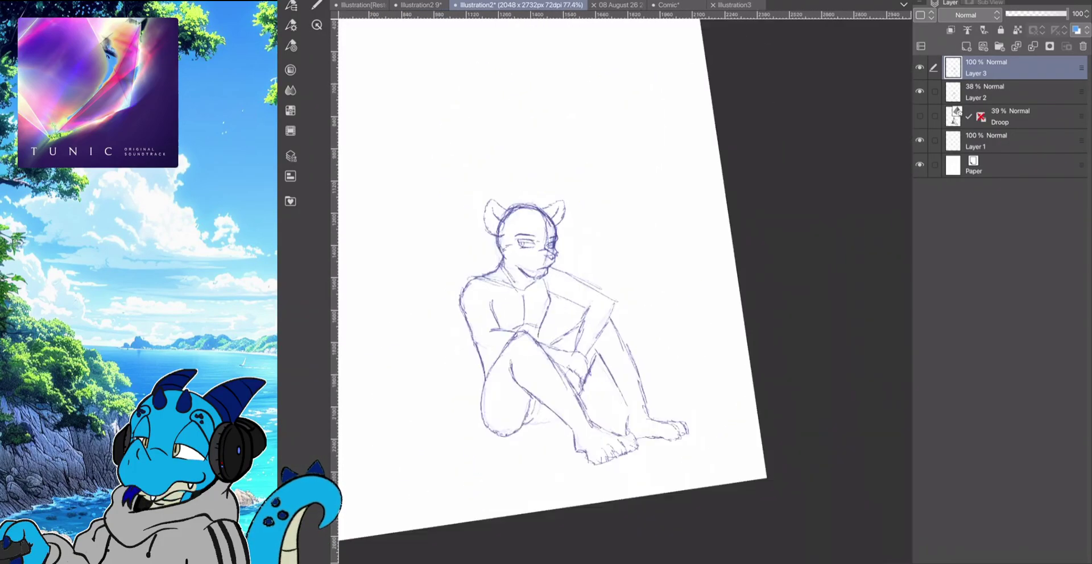
{"action": "left_click_drag", "start_coordinate": [624, 290], "coordinate": [649, 273]}
{"action": "scroll", "coordinate": [625, 256], "scroll_direction": "up", "scroll_amount": 6}
{"action": "scroll", "coordinate": [625, 284], "scroll_direction": "up", "scroll_amount": 5}
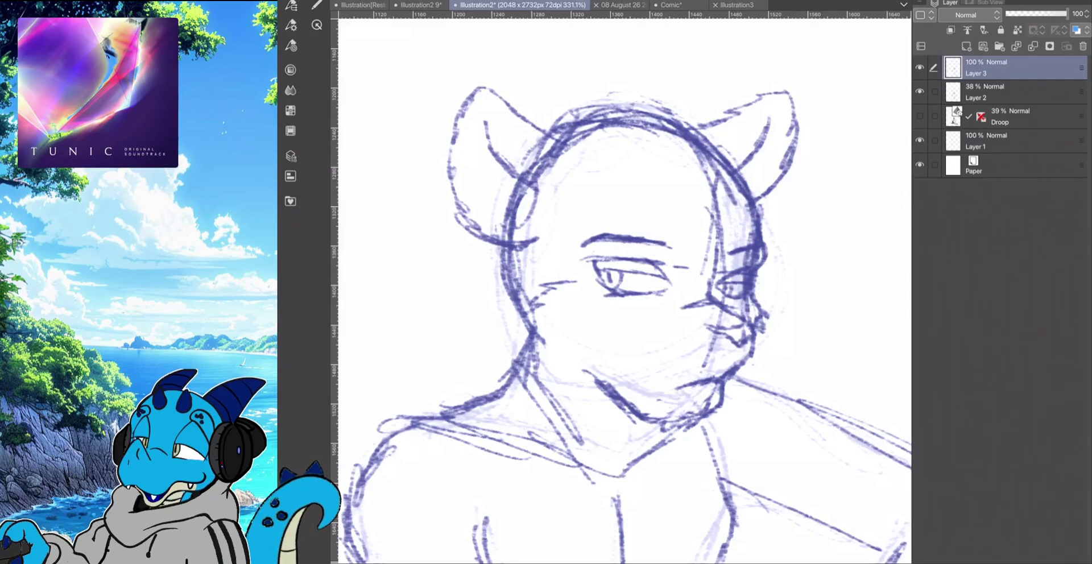
Round off the near eye's lower lid, darken its upper lid, and add a short crease beneath the eye
{"action": "left_click_drag", "start_coordinate": [666, 288], "coordinate": [646, 297]}
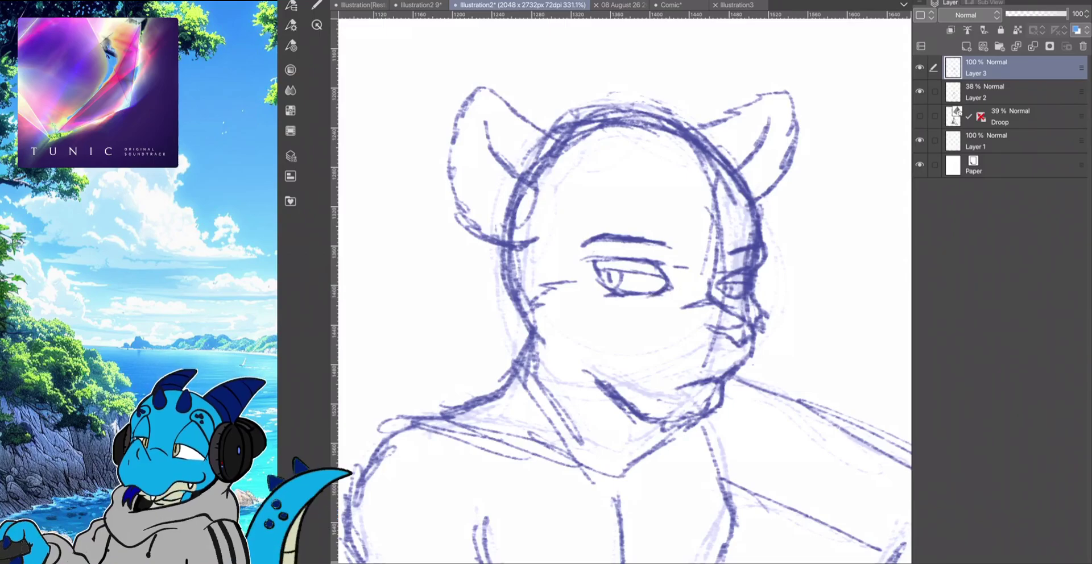
{"action": "left_click_drag", "start_coordinate": [645, 260], "coordinate": [586, 259]}
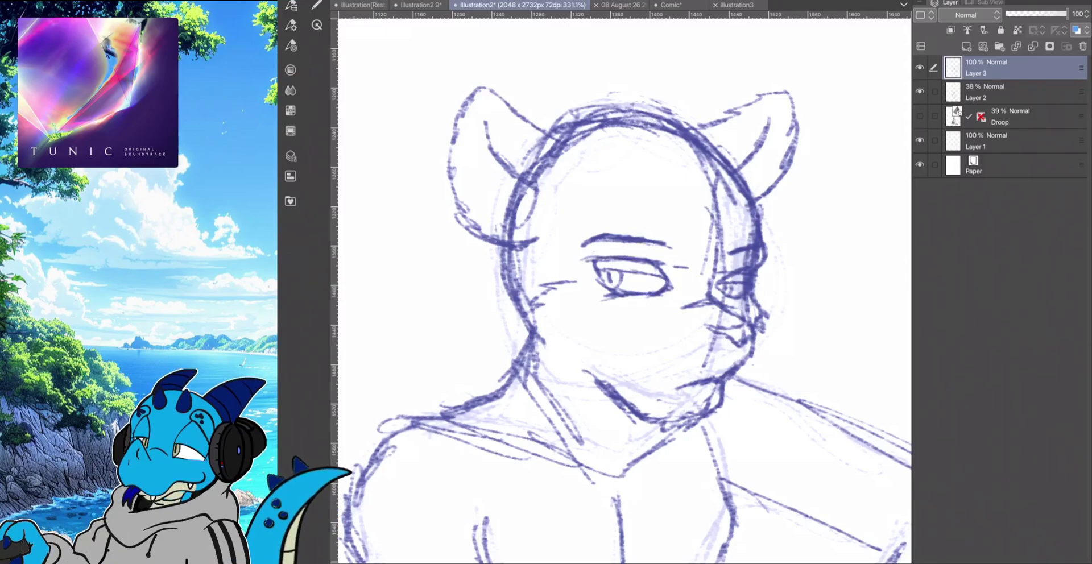
{"action": "mouse_move", "coordinate": [668, 291]}
{"action": "left_mouse_down"}
{"action": "mouse_move", "coordinate": [617, 305]}
{"action": "mouse_move", "coordinate": [666, 290]}
{"action": "mouse_move", "coordinate": [659, 297]}
{"action": "left_mouse_up"}
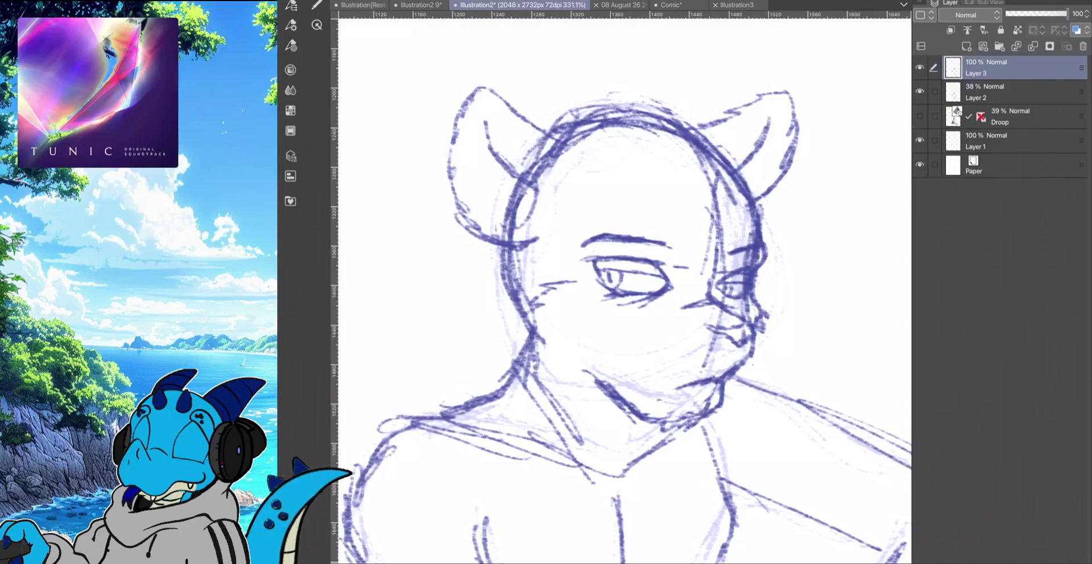
Erase the stray cheek stroke beside the nose and the vertical construction line next to the far eye
{"action": "left_click", "coordinate": [317, 5]}
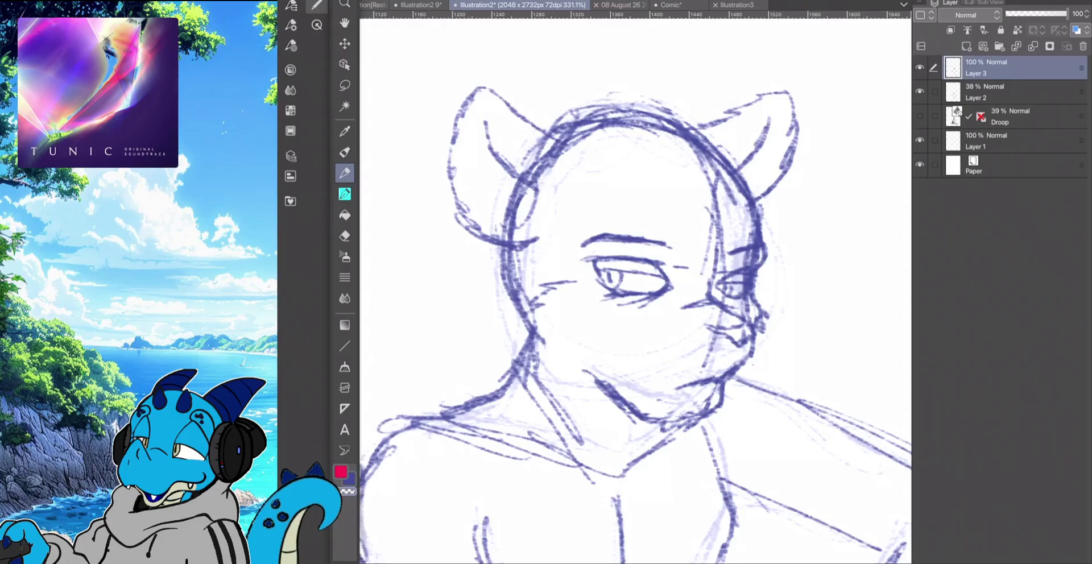
{"action": "left_click", "coordinate": [316, 5]}
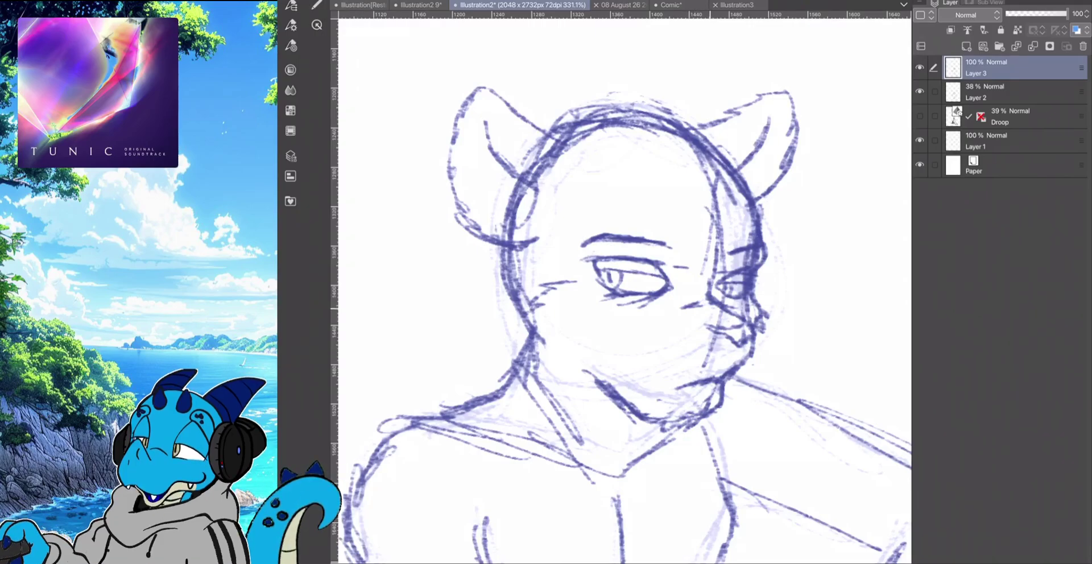
{"action": "left_click_drag", "start_coordinate": [707, 298], "coordinate": [684, 306]}
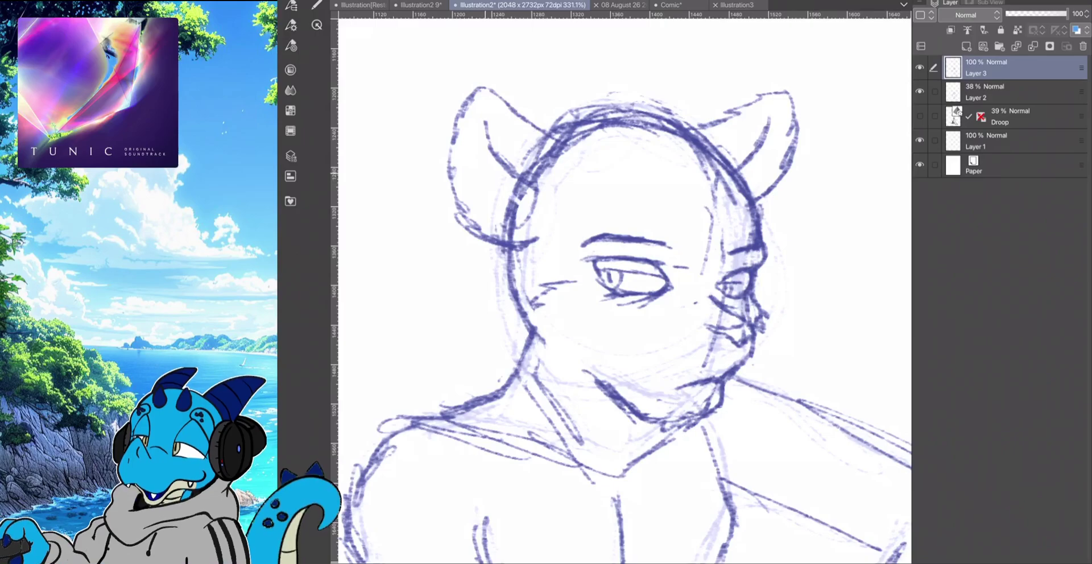
Erase the head outline where it crosses the near ear, and clean up the overlapping lines along the crown and far temple
{"action": "mouse_move", "coordinate": [525, 182]}
{"action": "left_mouse_down"}
{"action": "mouse_move", "coordinate": [507, 237]}
{"action": "mouse_move", "coordinate": [510, 201]}
{"action": "left_mouse_up"}
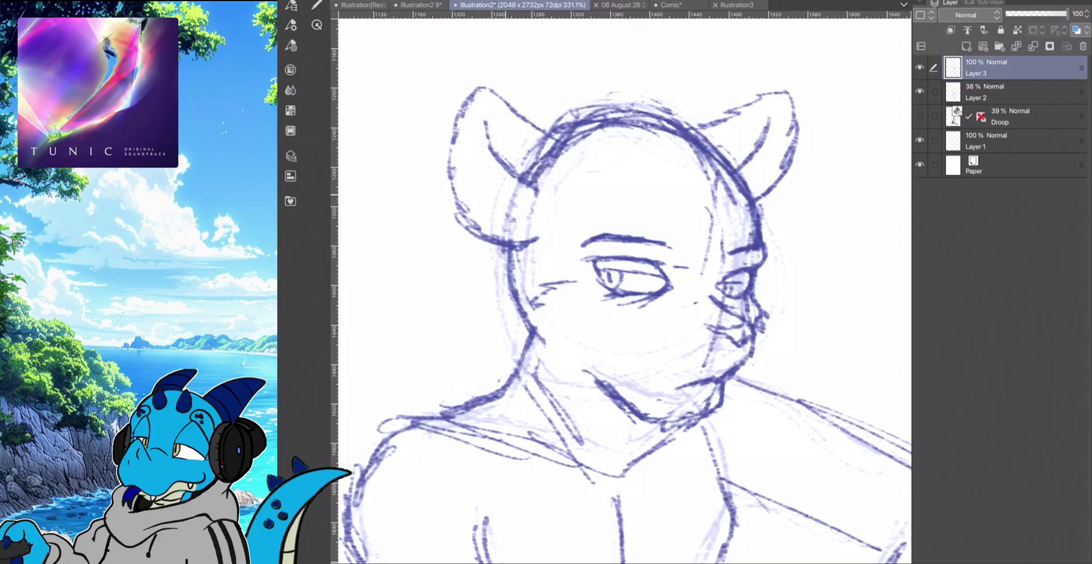
{"action": "left_click_drag", "start_coordinate": [523, 249], "coordinate": [456, 214]}
{"action": "mouse_move", "coordinate": [537, 165]}
{"action": "left_mouse_down"}
{"action": "mouse_move", "coordinate": [510, 186]}
{"action": "mouse_move", "coordinate": [536, 170]}
{"action": "mouse_move", "coordinate": [555, 130]}
{"action": "mouse_move", "coordinate": [603, 109]}
{"action": "mouse_move", "coordinate": [669, 120]}
{"action": "mouse_move", "coordinate": [660, 113]}
{"action": "mouse_move", "coordinate": [566, 132]}
{"action": "mouse_move", "coordinate": [628, 119]}
{"action": "left_mouse_up"}
{"action": "mouse_move", "coordinate": [714, 189]}
{"action": "left_mouse_down"}
{"action": "mouse_move", "coordinate": [695, 150]}
{"action": "mouse_move", "coordinate": [733, 202]}
{"action": "left_mouse_up"}
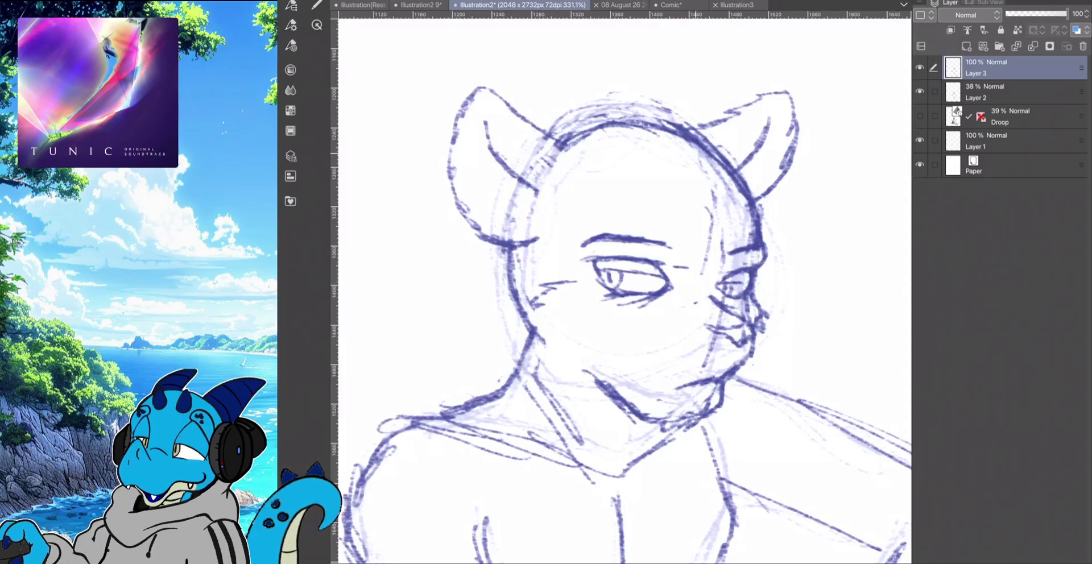
{"action": "left_click_drag", "start_coordinate": [674, 135], "coordinate": [649, 127]}
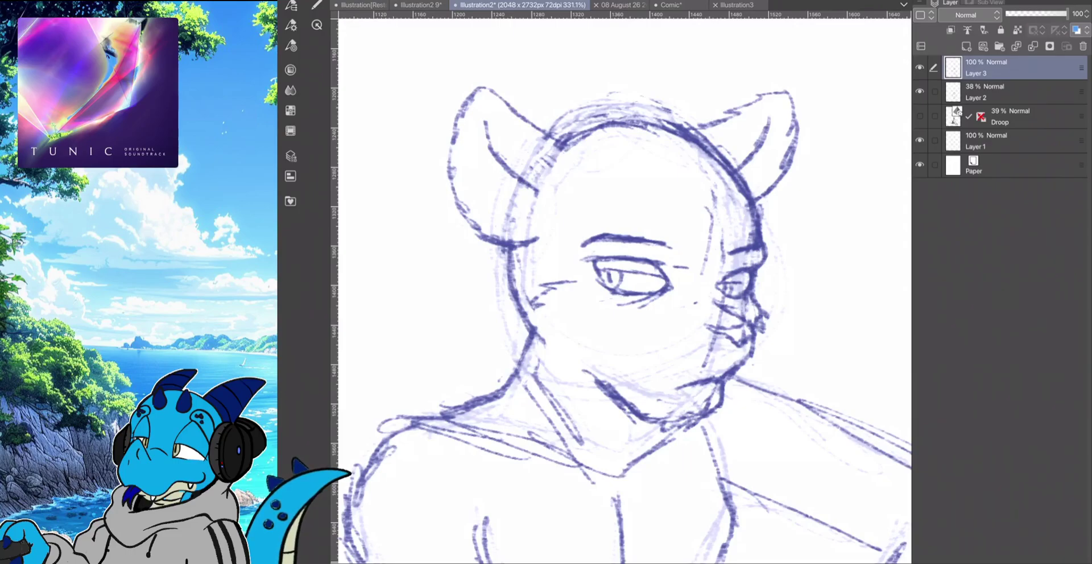
{"action": "key", "text": "Tab"}
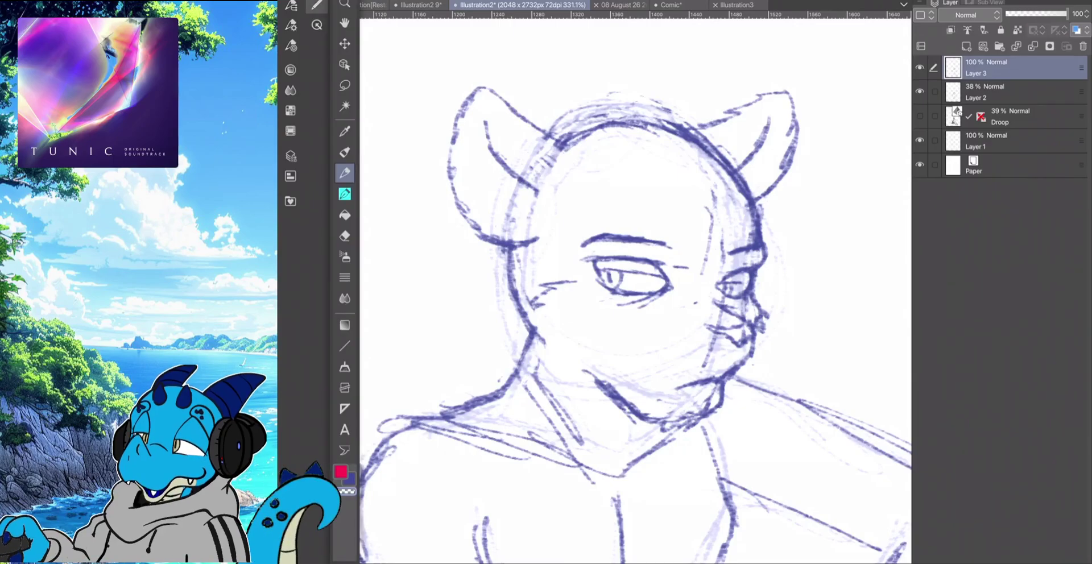
{"action": "key", "text": "Tab"}
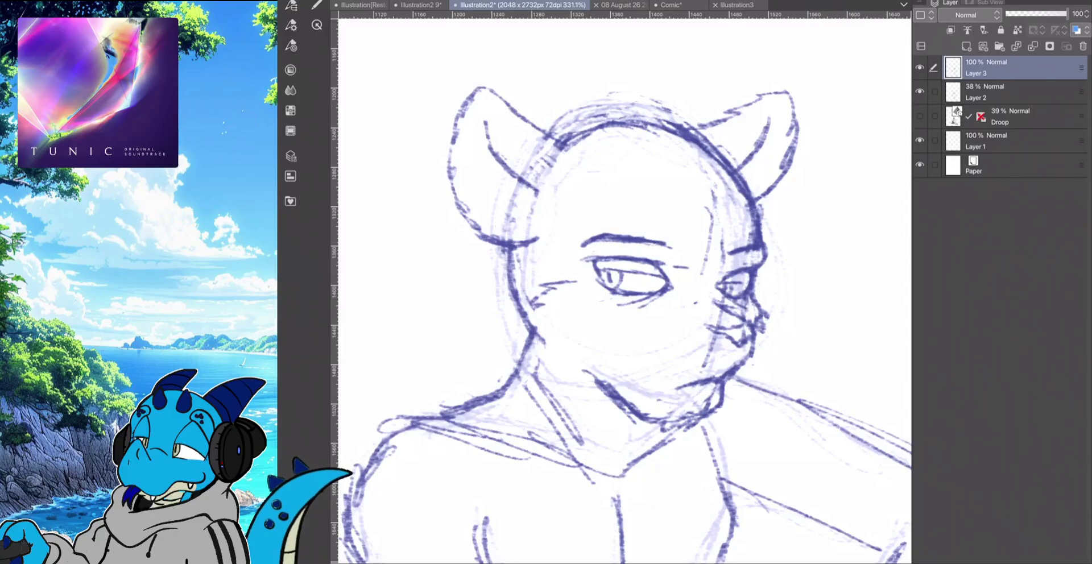
Add a new empty layer above the refined sketch on Layer 3
{"action": "scroll", "coordinate": [624, 291], "scroll_direction": "down", "scroll_amount": 2}
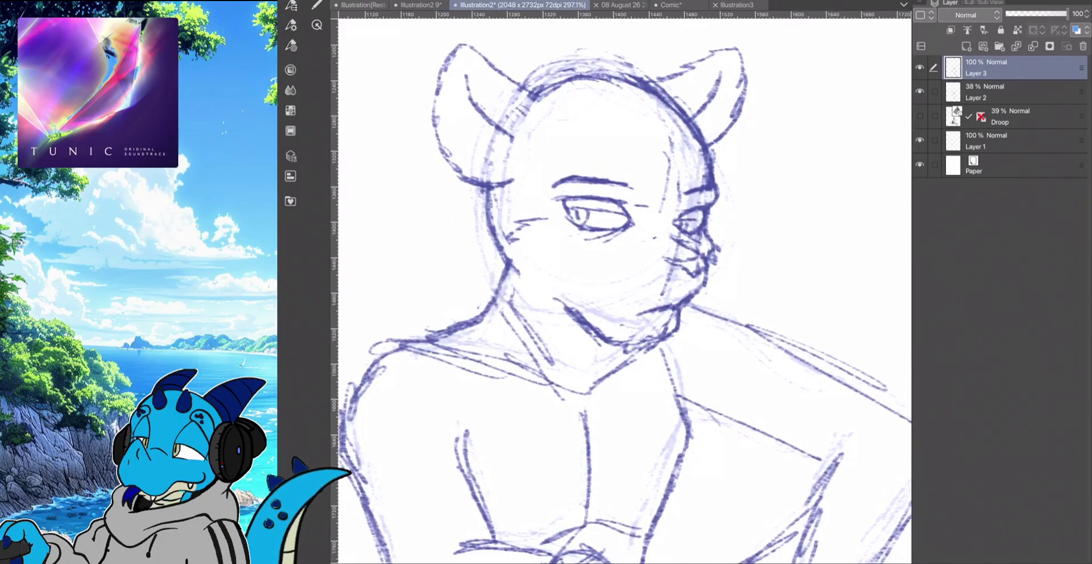
{"action": "scroll", "coordinate": [624, 291], "scroll_direction": "down", "scroll_amount": 3}
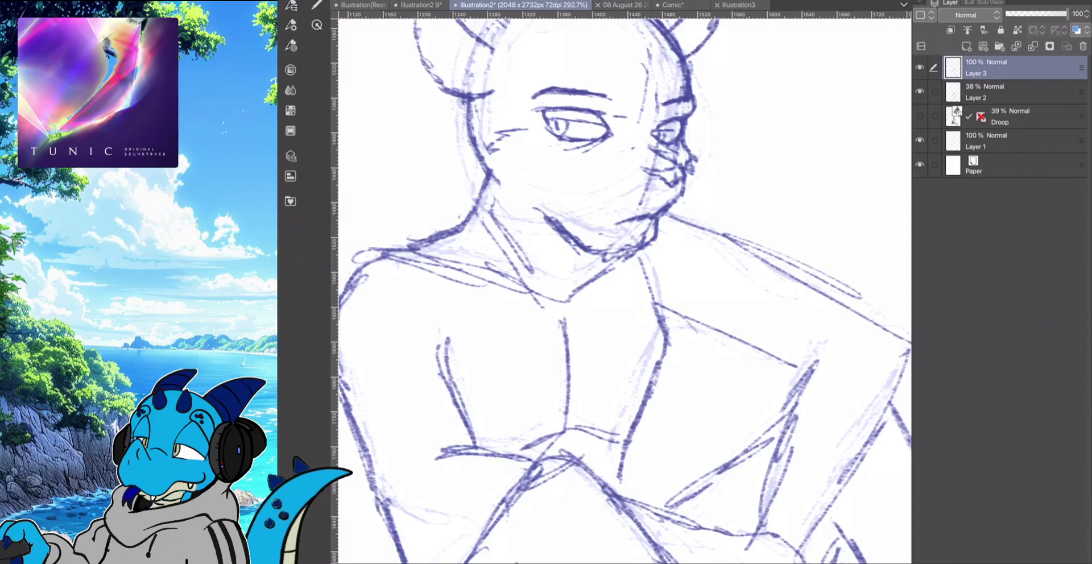
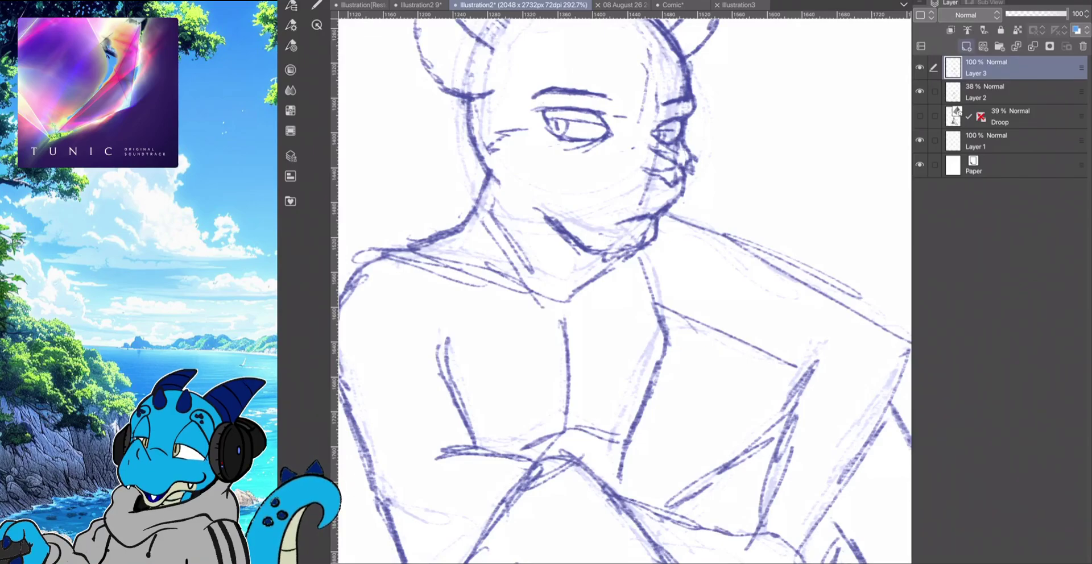
{"action": "key", "text": "ctrl+shift+n"}
{"action": "scroll", "coordinate": [624, 291], "scroll_direction": "down", "scroll_amount": 1}
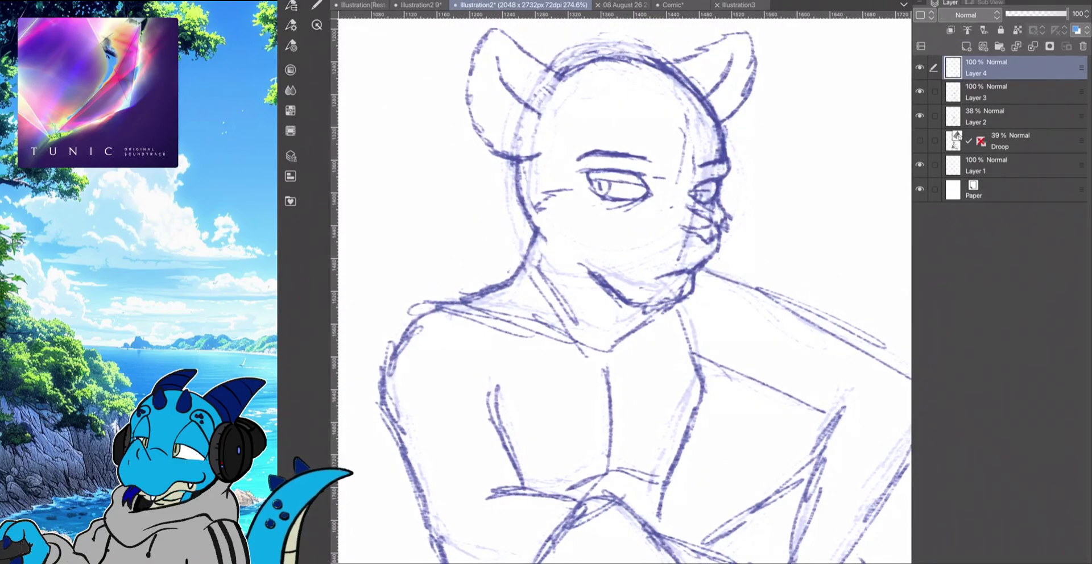
{"action": "left_click", "coordinate": [317, 5]}
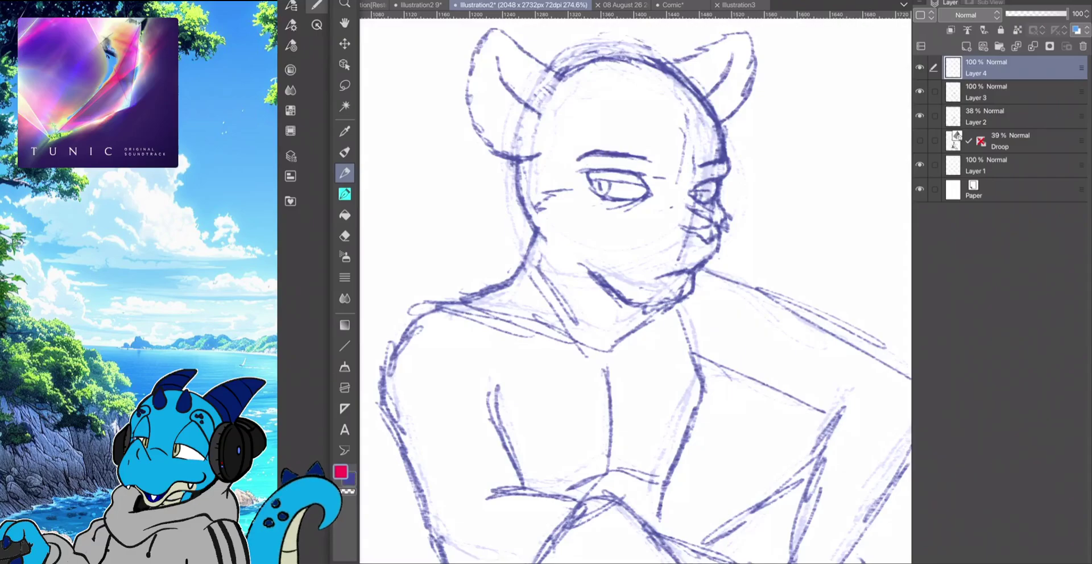
Sketch a red pointed hood around the head on Layer 4, with an angular face opening, a V-shaped collar and a triangular flap behind
{"action": "key", "text": "Tab"}
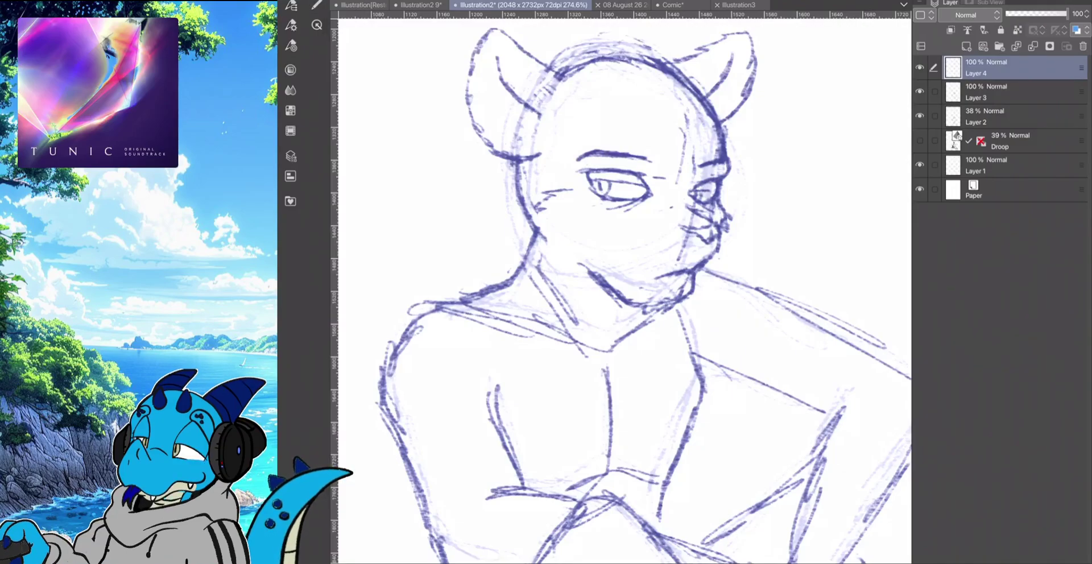
{"action": "scroll", "coordinate": [624, 292], "scroll_direction": "down", "scroll_amount": 2}
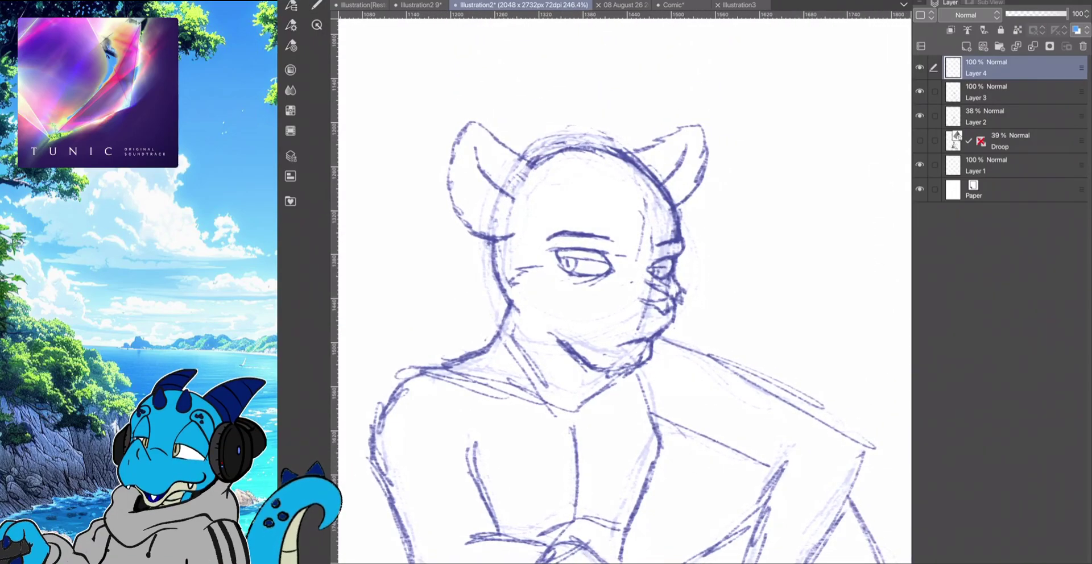
{"action": "mouse_move", "coordinate": [703, 255]}
{"action": "left_mouse_down"}
{"action": "mouse_move", "coordinate": [640, 266]}
{"action": "mouse_move", "coordinate": [559, 253]}
{"action": "mouse_move", "coordinate": [538, 263]}
{"action": "mouse_move", "coordinate": [513, 345]}
{"action": "mouse_move", "coordinate": [551, 373]}
{"action": "mouse_move", "coordinate": [515, 373]}
{"action": "mouse_move", "coordinate": [539, 405]}
{"action": "mouse_move", "coordinate": [568, 417]}
{"action": "mouse_move", "coordinate": [623, 386]}
{"action": "left_mouse_up"}
{"action": "mouse_move", "coordinate": [668, 336]}
{"action": "left_mouse_down"}
{"action": "mouse_move", "coordinate": [664, 355]}
{"action": "mouse_move", "coordinate": [617, 389]}
{"action": "left_mouse_up"}
{"action": "left_click_drag", "start_coordinate": [703, 255], "coordinate": [679, 298]}
{"action": "mouse_move", "coordinate": [703, 259]}
{"action": "left_mouse_down"}
{"action": "mouse_move", "coordinate": [688, 194]}
{"action": "mouse_move", "coordinate": [591, 118]}
{"action": "mouse_move", "coordinate": [535, 94]}
{"action": "mouse_move", "coordinate": [533, 128]}
{"action": "mouse_move", "coordinate": [519, 140]}
{"action": "left_mouse_up"}
{"action": "mouse_move", "coordinate": [459, 215]}
{"action": "left_mouse_down"}
{"action": "mouse_move", "coordinate": [402, 301]}
{"action": "mouse_move", "coordinate": [499, 302]}
{"action": "left_mouse_up"}
{"action": "mouse_move", "coordinate": [463, 222]}
{"action": "left_mouse_down"}
{"action": "mouse_move", "coordinate": [398, 312]}
{"action": "mouse_move", "coordinate": [484, 306]}
{"action": "left_mouse_up"}
{"action": "mouse_move", "coordinate": [492, 254]}
{"action": "left_mouse_down"}
{"action": "mouse_move", "coordinate": [492, 295]}
{"action": "mouse_move", "coordinate": [455, 358]}
{"action": "mouse_move", "coordinate": [546, 408]}
{"action": "left_mouse_up"}
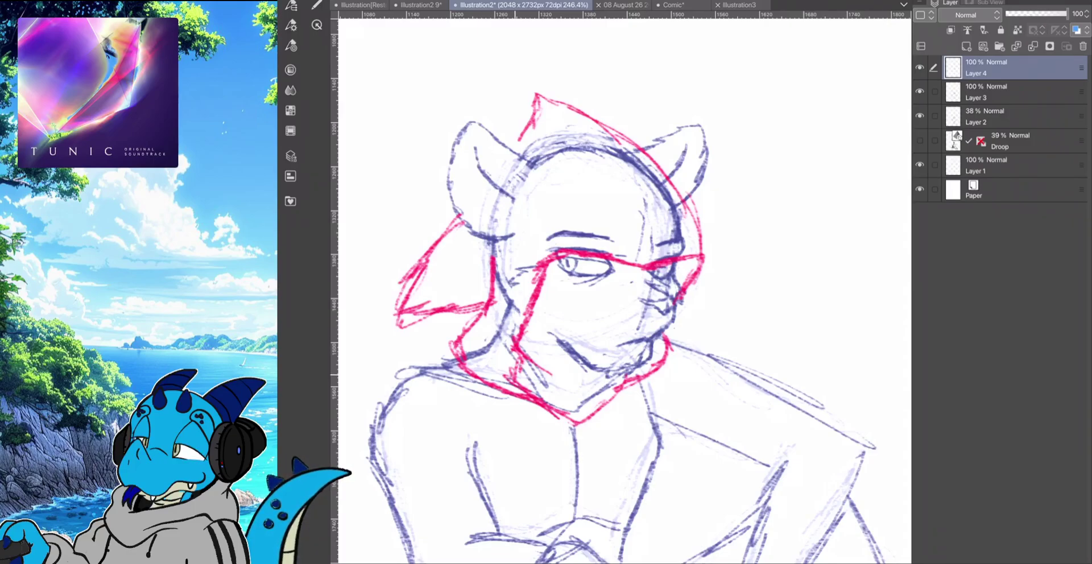
{"action": "mouse_move", "coordinate": [512, 357]}
{"action": "left_mouse_down"}
{"action": "mouse_move", "coordinate": [575, 418]}
{"action": "mouse_move", "coordinate": [619, 387]}
{"action": "left_mouse_up"}
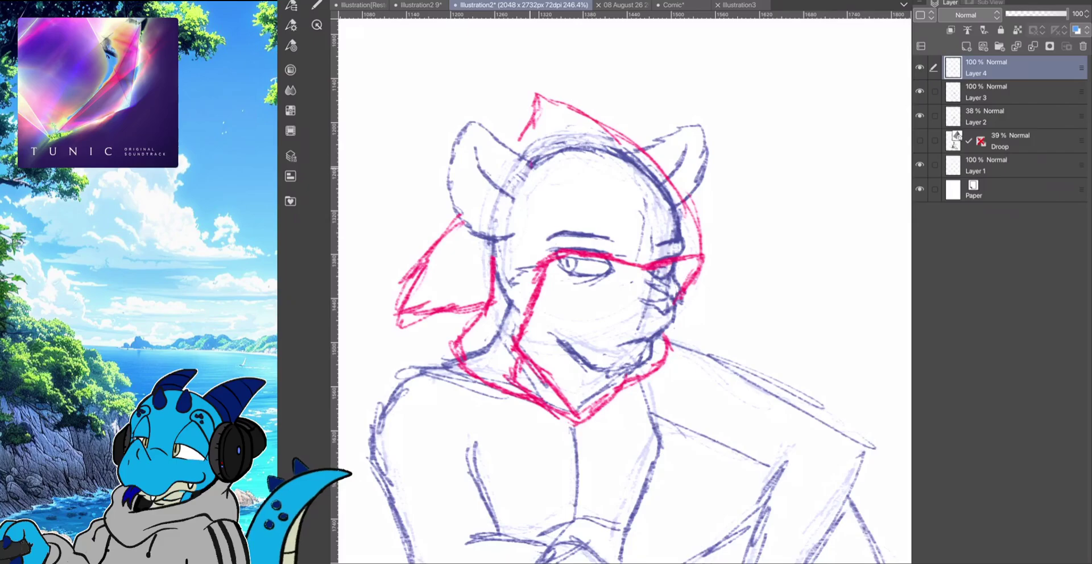
{"action": "left_click_drag", "start_coordinate": [533, 160], "coordinate": [500, 252]}
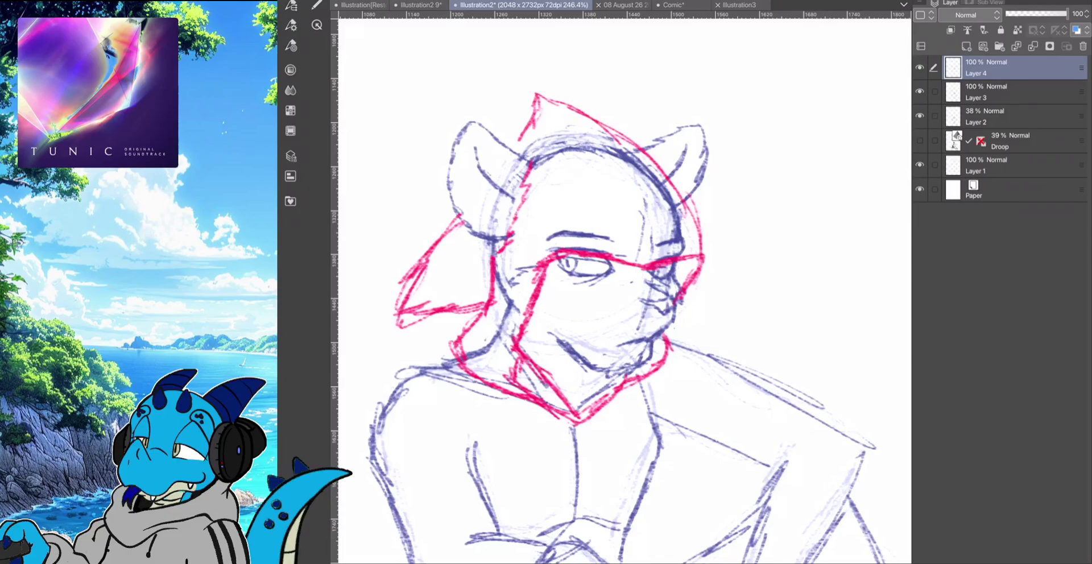
Erase the hood's pointed peak, the triangular flap and the back edge below the near ear
{"action": "key", "text": "Tab"}
{"action": "key", "text": "b"}
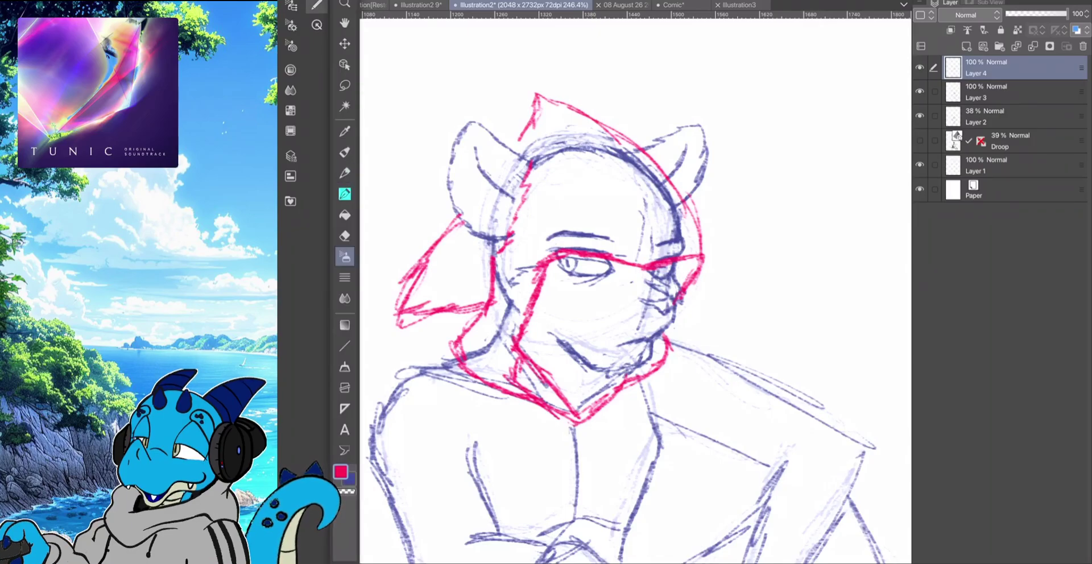
{"action": "left_click", "coordinate": [317, 5]}
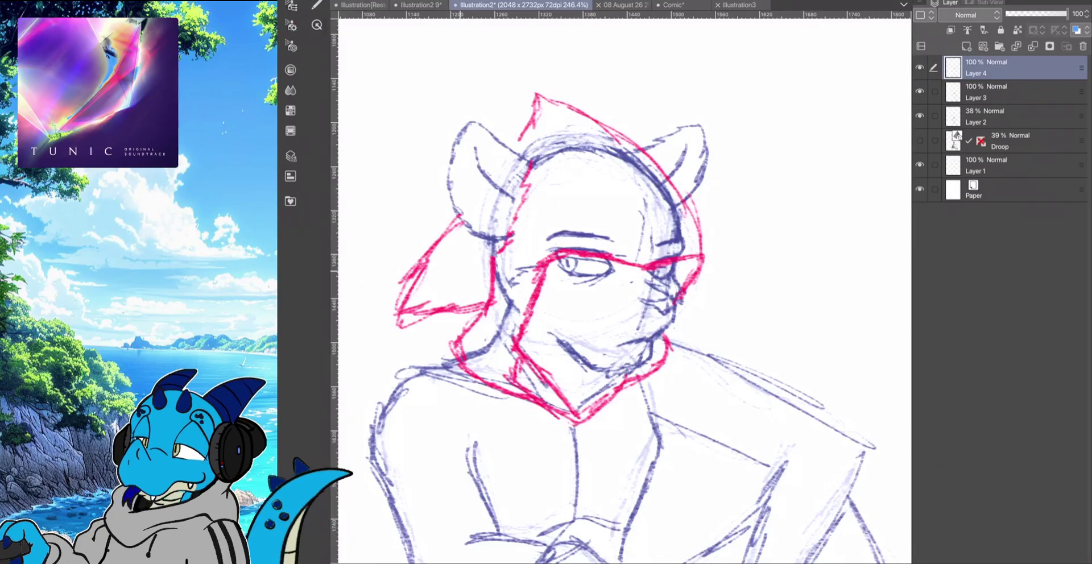
{"action": "mouse_move", "coordinate": [459, 219]}
{"action": "left_mouse_down"}
{"action": "mouse_move", "coordinate": [432, 251]}
{"action": "mouse_move", "coordinate": [423, 313]}
{"action": "mouse_move", "coordinate": [472, 307]}
{"action": "mouse_move", "coordinate": [469, 335]}
{"action": "left_mouse_up"}
{"action": "mouse_move", "coordinate": [555, 114]}
{"action": "left_mouse_down"}
{"action": "mouse_move", "coordinate": [516, 106]}
{"action": "mouse_move", "coordinate": [591, 114]}
{"action": "mouse_move", "coordinate": [529, 143]}
{"action": "left_mouse_up"}
{"action": "left_click_drag", "start_coordinate": [492, 268], "coordinate": [455, 345]}
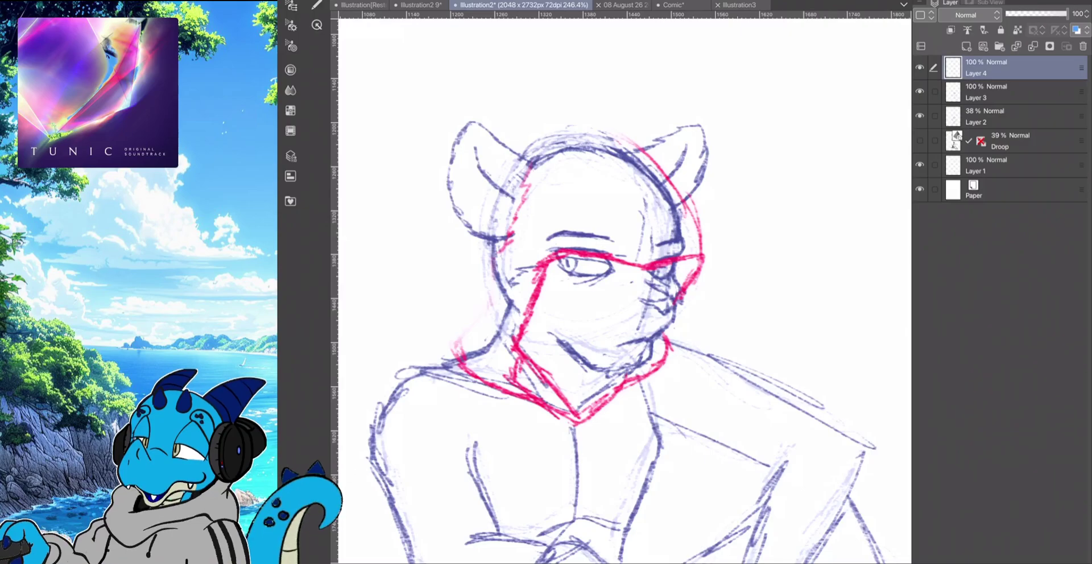
{"action": "left_click", "coordinate": [317, 5]}
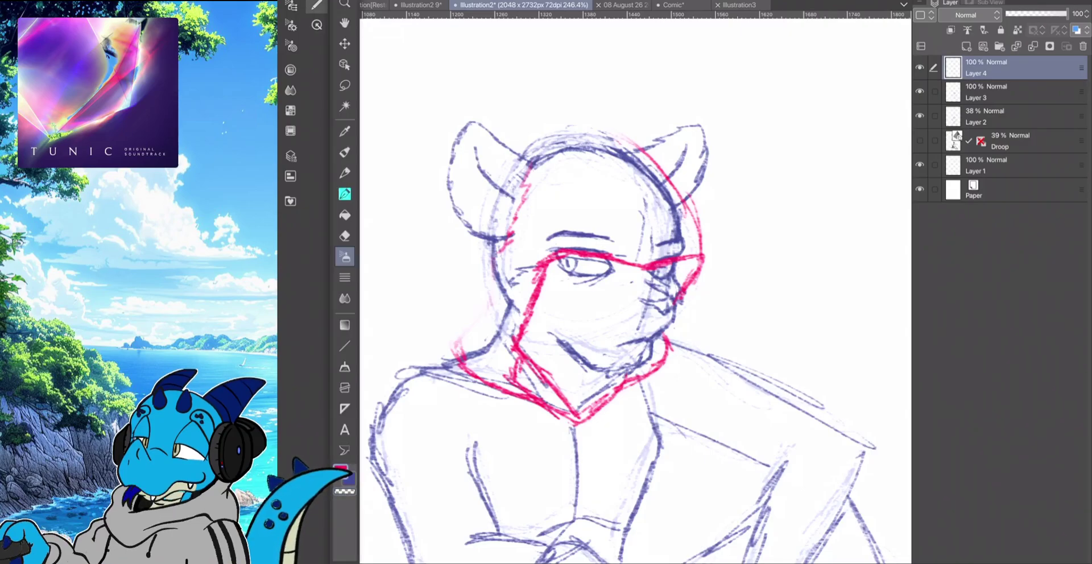
{"action": "left_click_drag", "start_coordinate": [500, 256], "coordinate": [475, 299]}
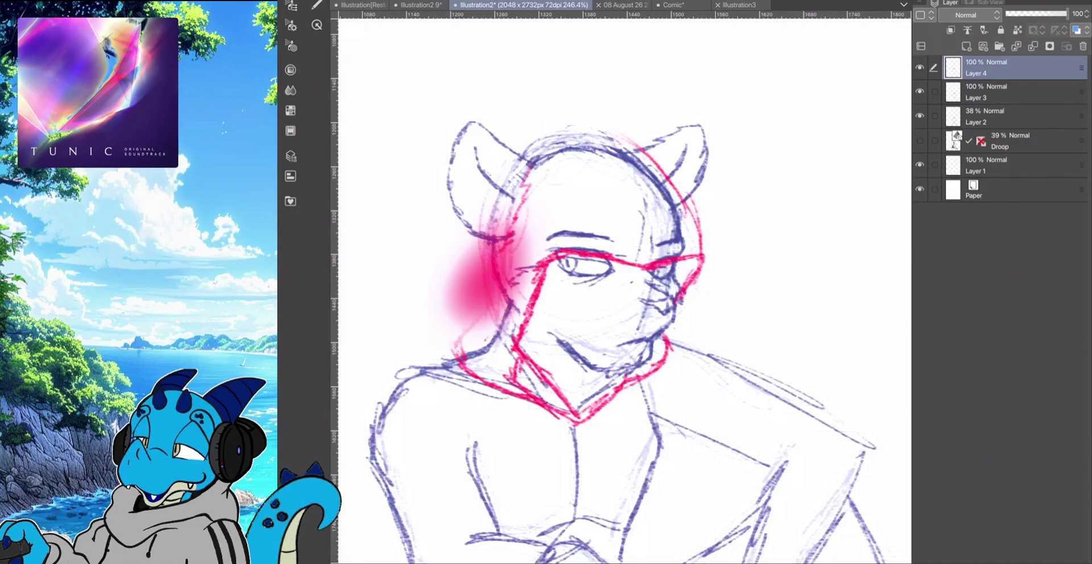
{"action": "key", "text": "ctrl+z"}
{"action": "key", "text": "ctrl+z"}
{"action": "key", "text": "ctrl+z"}
{"action": "key", "text": "ctrl+z"}
{"action": "key", "text": "ctrl+z"}
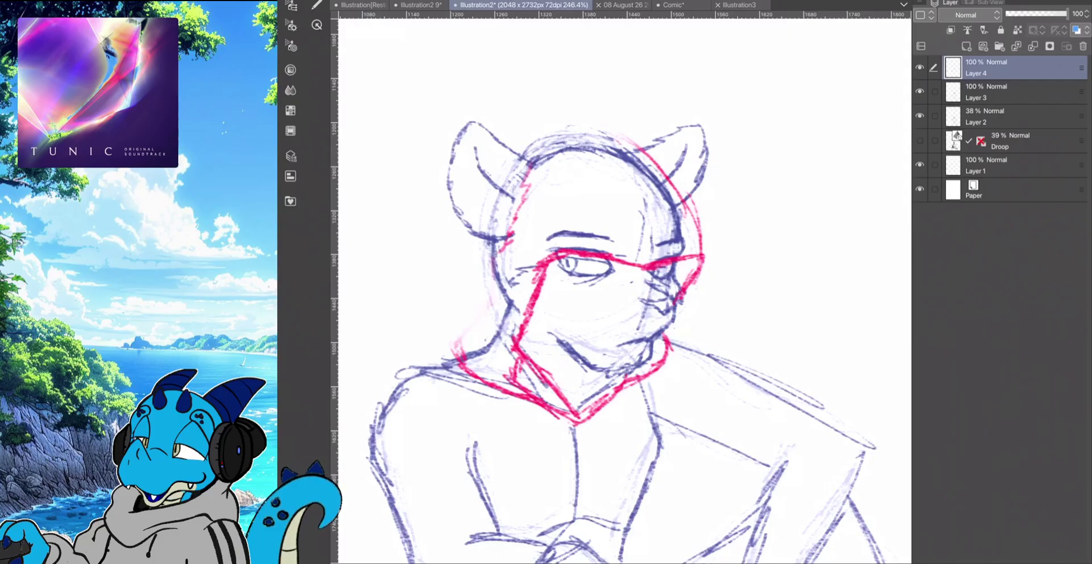
Redraw the hood's back edge in red pencil, curving from below the near ear down to the shoulder
{"action": "left_click", "coordinate": [290, 25]}
{"action": "left_click", "coordinate": [290, 25]}
{"action": "left_click", "coordinate": [316, 5]}
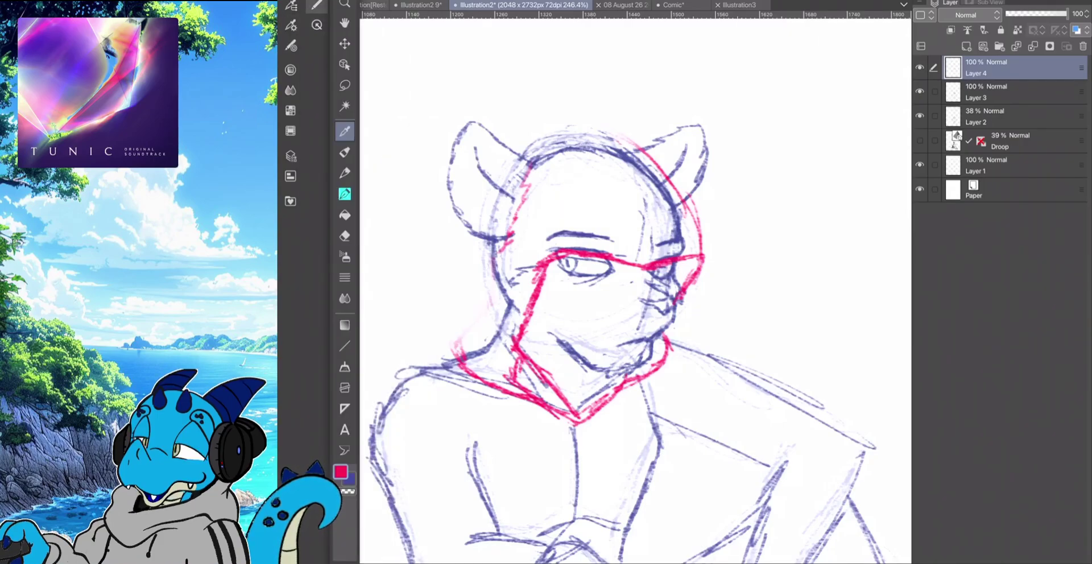
{"action": "key", "text": "p"}
{"action": "mouse_move", "coordinate": [503, 250]}
{"action": "left_mouse_down"}
{"action": "mouse_move", "coordinate": [457, 360]}
{"action": "mouse_move", "coordinate": [484, 386]}
{"action": "left_mouse_up"}
{"action": "mouse_move", "coordinate": [459, 353]}
{"action": "left_mouse_down"}
{"action": "mouse_move", "coordinate": [490, 268]}
{"action": "mouse_move", "coordinate": [480, 234]}
{"action": "left_mouse_up"}
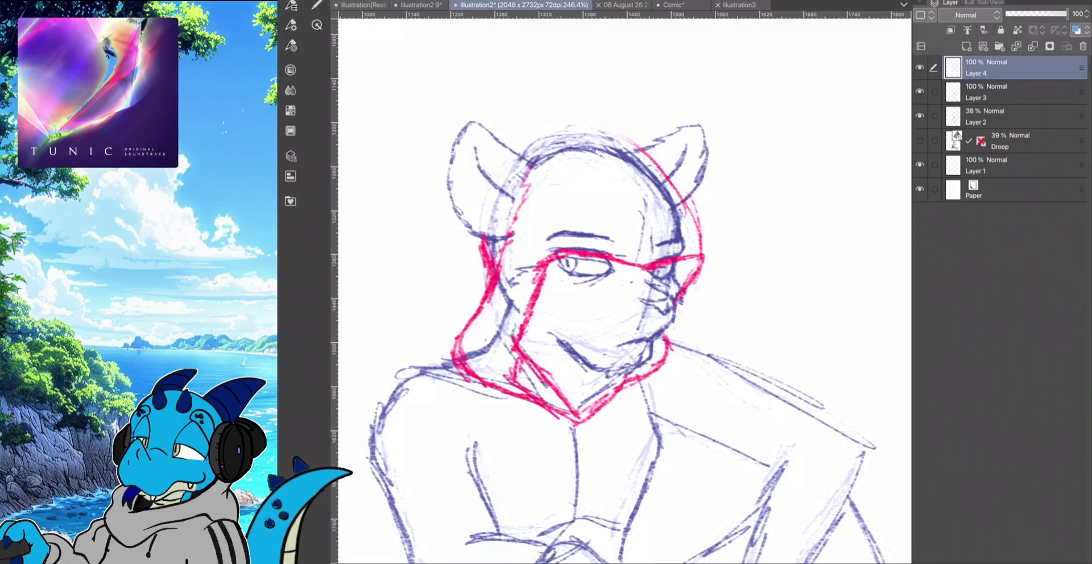
Draw the hood's rounded crown close over the head and down the far side, and add fold strokes beneath the near ear
{"action": "left_click_drag", "start_coordinate": [600, 121], "coordinate": [704, 242]}
{"action": "left_click_drag", "start_coordinate": [511, 138], "coordinate": [645, 153]}
{"action": "left_click_drag", "start_coordinate": [485, 224], "coordinate": [470, 264]}
{"action": "left_click_drag", "start_coordinate": [485, 233], "coordinate": [478, 289]}
{"action": "left_click_drag", "start_coordinate": [472, 271], "coordinate": [483, 311]}
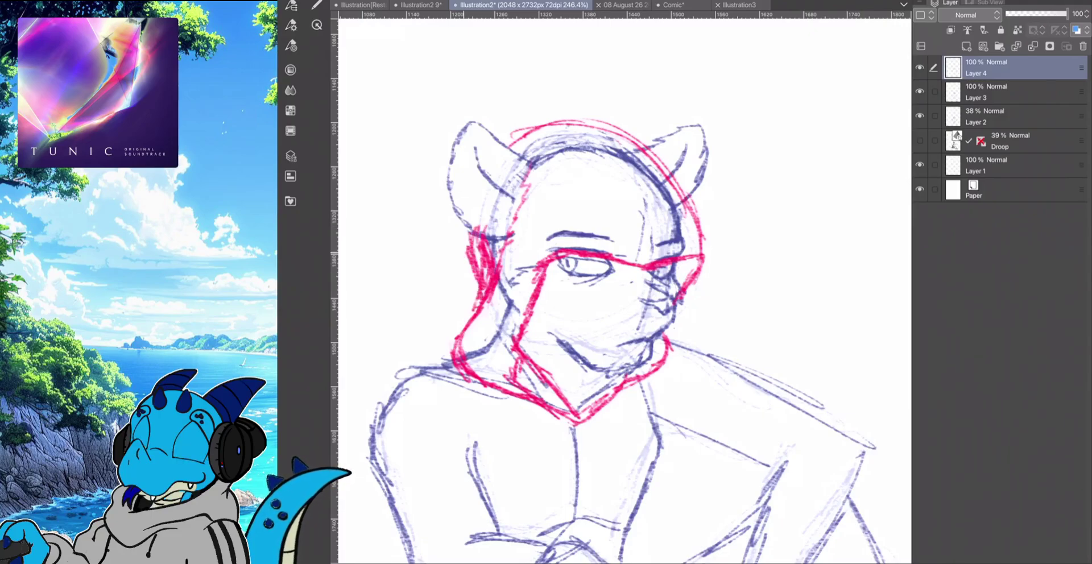
{"action": "left_click_drag", "start_coordinate": [464, 252], "coordinate": [478, 286]}
{"action": "mouse_move", "coordinate": [502, 147]}
{"action": "left_mouse_down"}
{"action": "mouse_move", "coordinate": [631, 141]}
{"action": "mouse_move", "coordinate": [701, 209]}
{"action": "left_mouse_up"}
{"action": "mouse_move", "coordinate": [646, 151]}
{"action": "left_mouse_down"}
{"action": "mouse_move", "coordinate": [696, 212]}
{"action": "mouse_move", "coordinate": [693, 279]}
{"action": "left_mouse_up"}
{"action": "left_click_drag", "start_coordinate": [703, 242], "coordinate": [682, 294]}
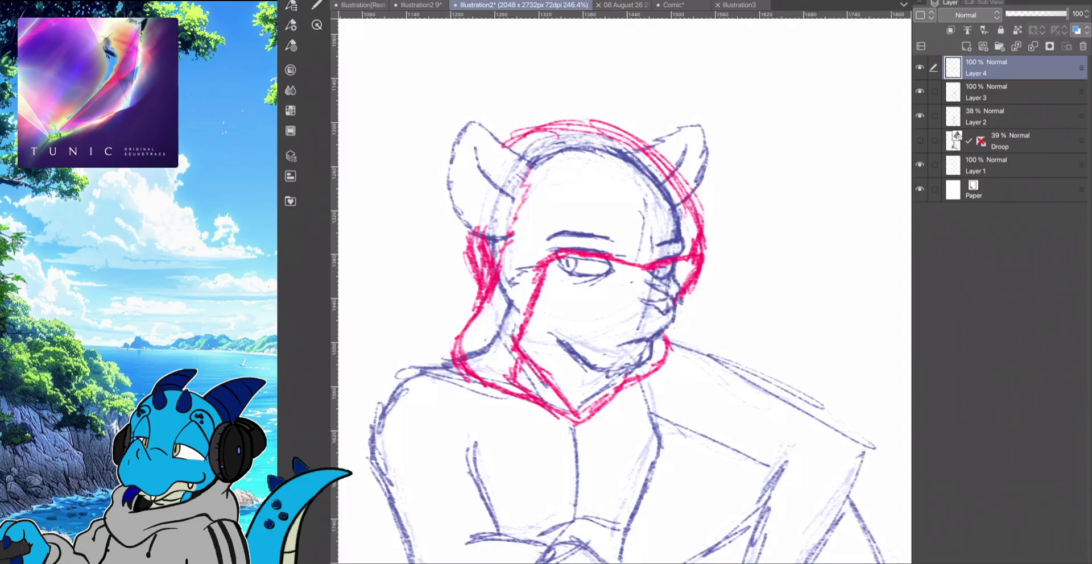
Thicken the hood's face opening from the brow down the near cheek and along both sides of the V-shaped collar
{"action": "mouse_move", "coordinate": [564, 252]}
{"action": "left_mouse_down"}
{"action": "mouse_move", "coordinate": [520, 310]}
{"action": "mouse_move", "coordinate": [515, 347]}
{"action": "mouse_move", "coordinate": [573, 413]}
{"action": "left_mouse_up"}
{"action": "left_click_drag", "start_coordinate": [575, 415], "coordinate": [619, 373]}
{"action": "left_click_drag", "start_coordinate": [660, 340], "coordinate": [601, 402]}
{"action": "left_click_drag", "start_coordinate": [623, 374], "coordinate": [588, 401]}
{"action": "left_click_drag", "start_coordinate": [522, 361], "coordinate": [554, 401]}
{"action": "left_click_drag", "start_coordinate": [507, 354], "coordinate": [557, 405]}
{"action": "left_click_drag", "start_coordinate": [526, 372], "coordinate": [545, 393]}
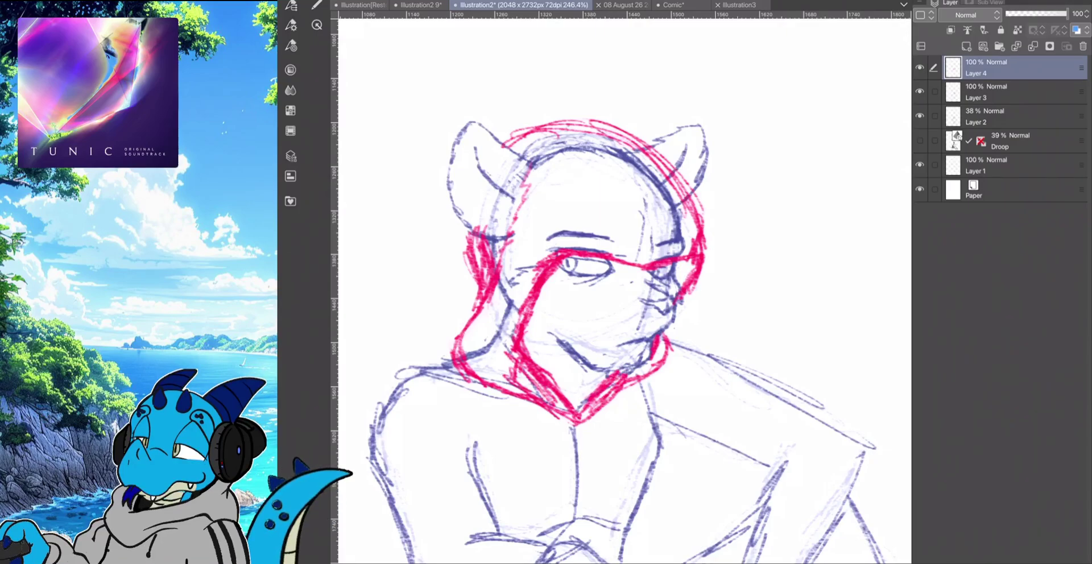
Mark a curved red contour along the far side of the forehead and hatch the hood's crown with diagonal strokes
{"action": "left_click_drag", "start_coordinate": [609, 139], "coordinate": [682, 233]}
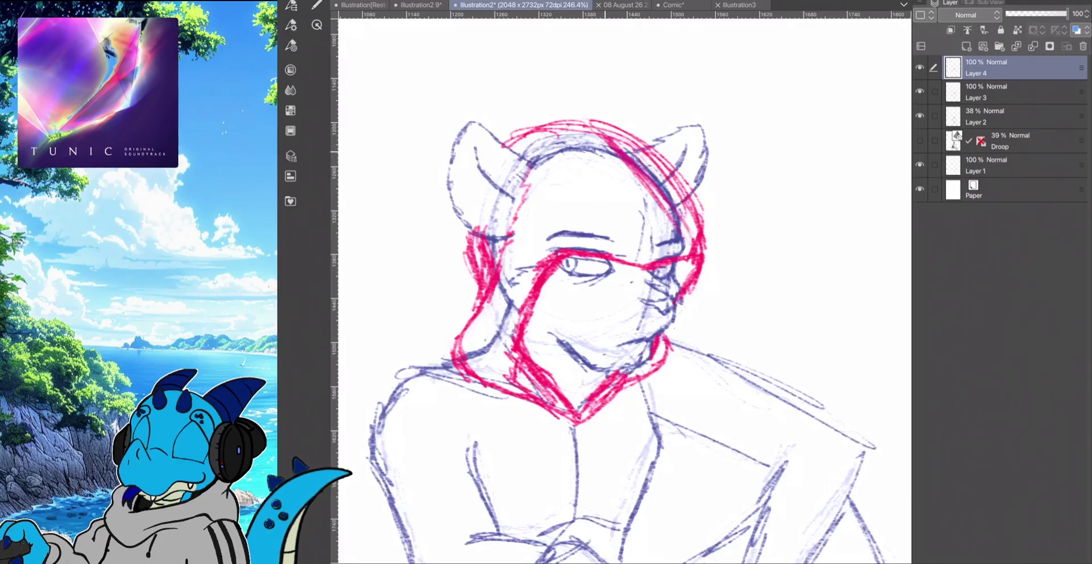
{"action": "mouse_move", "coordinate": [575, 128]}
{"action": "left_mouse_down"}
{"action": "mouse_move", "coordinate": [654, 230]}
{"action": "mouse_move", "coordinate": [620, 256]}
{"action": "left_mouse_up"}
{"action": "left_click_drag", "start_coordinate": [547, 152], "coordinate": [613, 255]}
{"action": "left_click_drag", "start_coordinate": [527, 148], "coordinate": [591, 247]}
{"action": "left_click_drag", "start_coordinate": [534, 166], "coordinate": [579, 245]}
{"action": "left_click_drag", "start_coordinate": [519, 169], "coordinate": [571, 244]}
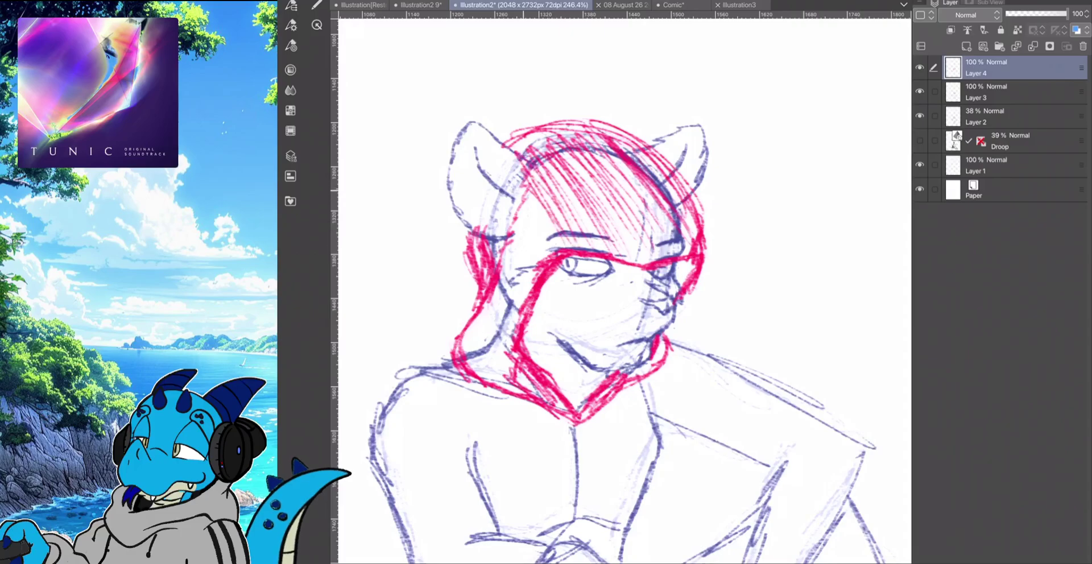
Hatch the near side of the hood from the temple down to the shoulder, plus the collar under the far jaw
{"action": "left_click_drag", "start_coordinate": [517, 187], "coordinate": [555, 259]}
{"action": "mouse_move", "coordinate": [507, 211]}
{"action": "left_mouse_down"}
{"action": "mouse_move", "coordinate": [539, 266]}
{"action": "mouse_move", "coordinate": [532, 287]}
{"action": "left_mouse_up"}
{"action": "mouse_move", "coordinate": [495, 245]}
{"action": "left_mouse_down"}
{"action": "mouse_move", "coordinate": [528, 307]}
{"action": "mouse_move", "coordinate": [522, 324]}
{"action": "left_mouse_up"}
{"action": "mouse_move", "coordinate": [492, 290]}
{"action": "left_mouse_down"}
{"action": "mouse_move", "coordinate": [515, 339]}
{"action": "mouse_move", "coordinate": [511, 375]}
{"action": "left_mouse_up"}
{"action": "left_click_drag", "start_coordinate": [460, 327], "coordinate": [490, 389]}
{"action": "left_click_drag", "start_coordinate": [488, 307], "coordinate": [521, 389]}
{"action": "left_click_drag", "start_coordinate": [487, 342], "coordinate": [504, 379]}
{"action": "left_click_drag", "start_coordinate": [660, 338], "coordinate": [655, 374]}
{"action": "left_click_drag", "start_coordinate": [663, 343], "coordinate": [645, 376]}
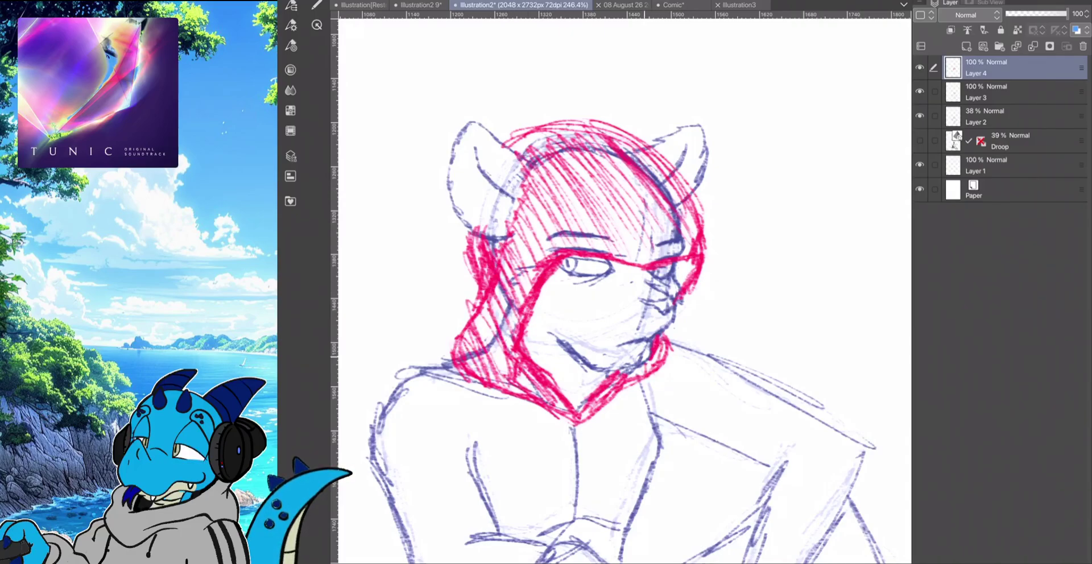
Hatch the hood's far edge beside the eye and add a second layer of strokes across the crown to the near temple
{"action": "left_click_drag", "start_coordinate": [684, 265], "coordinate": [679, 282]}
{"action": "left_click_drag", "start_coordinate": [690, 263], "coordinate": [679, 280]}
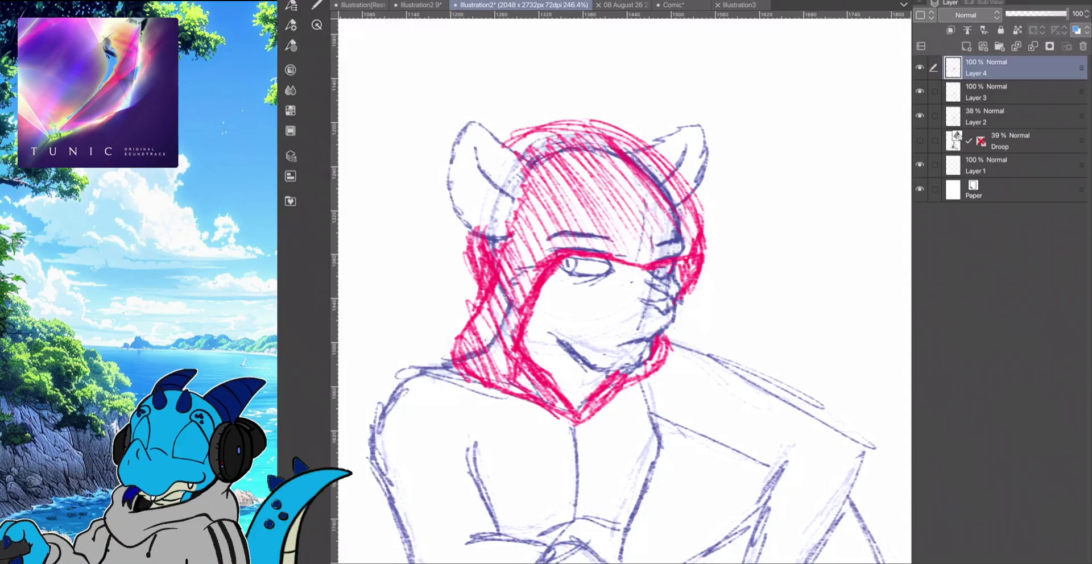
{"action": "left_click_drag", "start_coordinate": [645, 180], "coordinate": [690, 253]}
{"action": "left_click_drag", "start_coordinate": [620, 140], "coordinate": [691, 243]}
{"action": "left_click_drag", "start_coordinate": [622, 161], "coordinate": [673, 239]}
{"action": "left_click_drag", "start_coordinate": [586, 129], "coordinate": [629, 229]}
{"action": "mouse_move", "coordinate": [550, 130]}
{"action": "left_mouse_down"}
{"action": "mouse_move", "coordinate": [594, 225]}
{"action": "mouse_move", "coordinate": [571, 222]}
{"action": "left_mouse_up"}
{"action": "left_click_drag", "start_coordinate": [509, 141], "coordinate": [557, 233]}
{"action": "left_click_drag", "start_coordinate": [511, 186], "coordinate": [561, 264]}
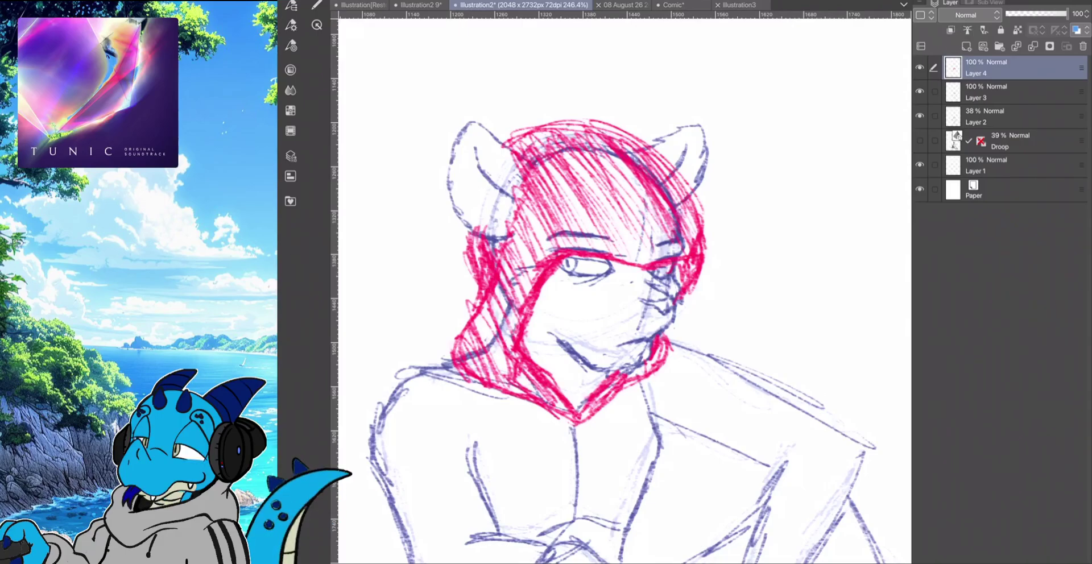
Outline both ears in red so they join the hood, and hatch the far ear
{"action": "mouse_move", "coordinate": [517, 149]}
{"action": "left_mouse_down"}
{"action": "mouse_move", "coordinate": [471, 125]}
{"action": "mouse_move", "coordinate": [457, 146]}
{"action": "mouse_move", "coordinate": [457, 236]}
{"action": "mouse_move", "coordinate": [454, 190]}
{"action": "mouse_move", "coordinate": [483, 125]}
{"action": "mouse_move", "coordinate": [553, 142]}
{"action": "mouse_move", "coordinate": [471, 123]}
{"action": "mouse_move", "coordinate": [453, 197]}
{"action": "left_mouse_up"}
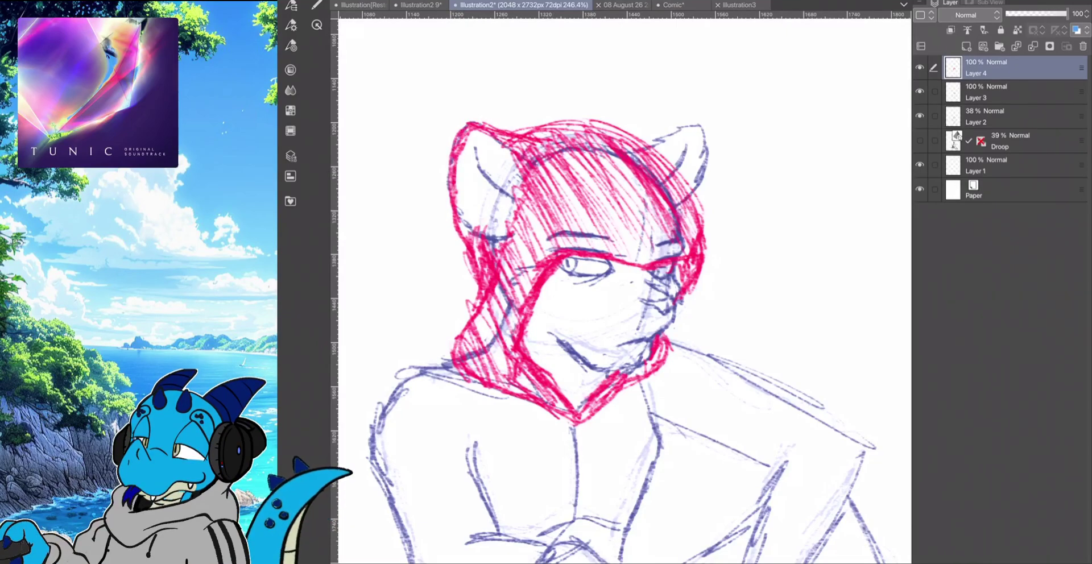
{"action": "mouse_move", "coordinate": [629, 138]}
{"action": "left_mouse_down"}
{"action": "mouse_move", "coordinate": [685, 134]}
{"action": "mouse_move", "coordinate": [709, 169]}
{"action": "mouse_move", "coordinate": [691, 199]}
{"action": "mouse_move", "coordinate": [711, 142]}
{"action": "mouse_move", "coordinate": [687, 186]}
{"action": "left_mouse_up"}
{"action": "mouse_move", "coordinate": [663, 152]}
{"action": "left_mouse_down"}
{"action": "mouse_move", "coordinate": [691, 190]}
{"action": "mouse_move", "coordinate": [698, 182]}
{"action": "left_mouse_up"}
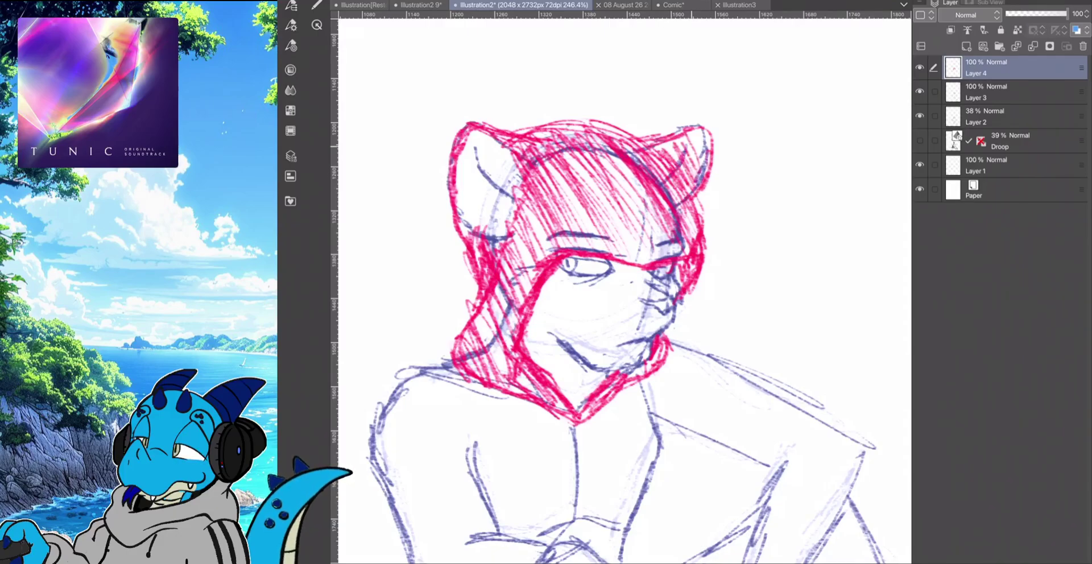
{"action": "left_click_drag", "start_coordinate": [688, 134], "coordinate": [708, 162]}
{"action": "mouse_move", "coordinate": [639, 147]}
{"action": "left_mouse_down"}
{"action": "mouse_move", "coordinate": [676, 138]}
{"action": "mouse_move", "coordinate": [696, 185]}
{"action": "left_mouse_up"}
{"action": "mouse_move", "coordinate": [697, 126]}
{"action": "left_mouse_down"}
{"action": "mouse_move", "coordinate": [700, 190]}
{"action": "mouse_move", "coordinate": [688, 222]}
{"action": "mouse_move", "coordinate": [699, 127]}
{"action": "left_mouse_up"}
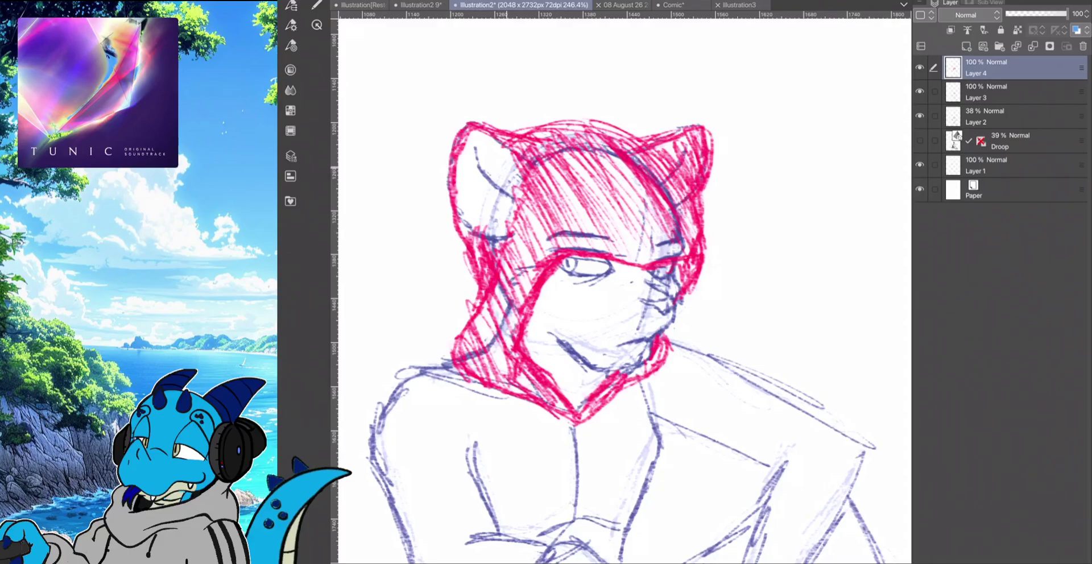
Fill the near ear with diagonal red hatching down to its base
{"action": "mouse_move", "coordinate": [501, 139]}
{"action": "left_mouse_down"}
{"action": "mouse_move", "coordinate": [537, 213]}
{"action": "mouse_move", "coordinate": [529, 227]}
{"action": "left_mouse_up"}
{"action": "mouse_move", "coordinate": [460, 154]}
{"action": "left_mouse_down"}
{"action": "mouse_move", "coordinate": [517, 247]}
{"action": "mouse_move", "coordinate": [489, 253]}
{"action": "mouse_move", "coordinate": [504, 238]}
{"action": "left_mouse_up"}
{"action": "left_click_drag", "start_coordinate": [492, 154], "coordinate": [526, 227]}
{"action": "left_click_drag", "start_coordinate": [484, 129], "coordinate": [518, 202]}
{"action": "mouse_move", "coordinate": [473, 132]}
{"action": "left_mouse_down"}
{"action": "mouse_move", "coordinate": [496, 186]}
{"action": "mouse_move", "coordinate": [456, 192]}
{"action": "left_mouse_up"}
{"action": "mouse_move", "coordinate": [468, 141]}
{"action": "left_mouse_down"}
{"action": "mouse_move", "coordinate": [452, 207]}
{"action": "mouse_move", "coordinate": [491, 222]}
{"action": "left_mouse_up"}
{"action": "left_click_drag", "start_coordinate": [485, 156], "coordinate": [504, 226]}
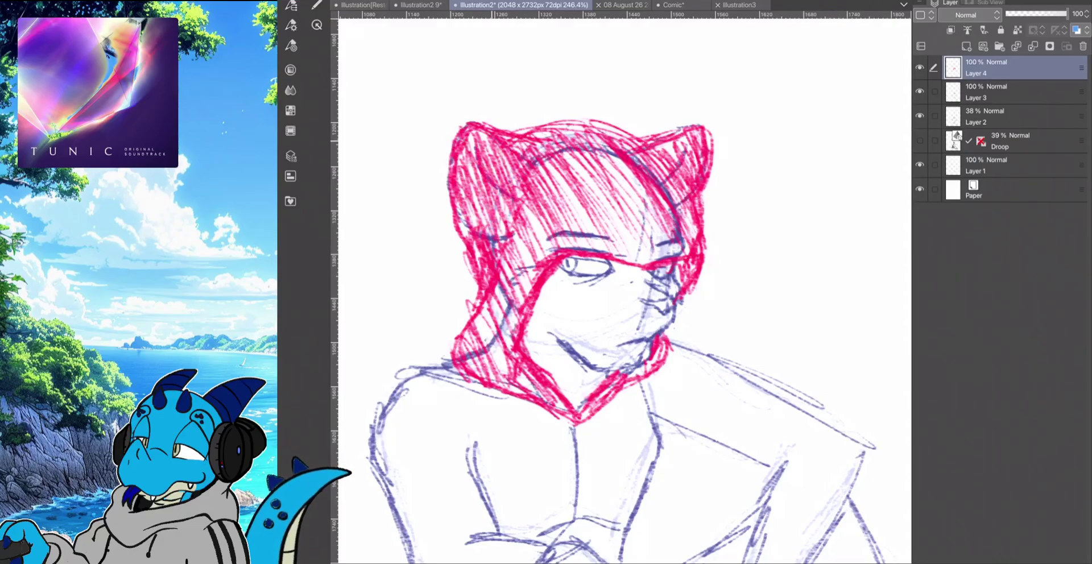
Darken the inner side of the near ear and the adjoining temple with denser red hatching
{"action": "left_click_drag", "start_coordinate": [469, 128], "coordinate": [478, 162]}
{"action": "left_click_drag", "start_coordinate": [492, 143], "coordinate": [528, 202]}
{"action": "left_click_drag", "start_coordinate": [477, 145], "coordinate": [527, 292]}
{"action": "left_click_drag", "start_coordinate": [507, 200], "coordinate": [539, 261]}
{"action": "left_click_drag", "start_coordinate": [510, 191], "coordinate": [549, 259]}
{"action": "left_click_drag", "start_coordinate": [513, 178], "coordinate": [555, 256]}
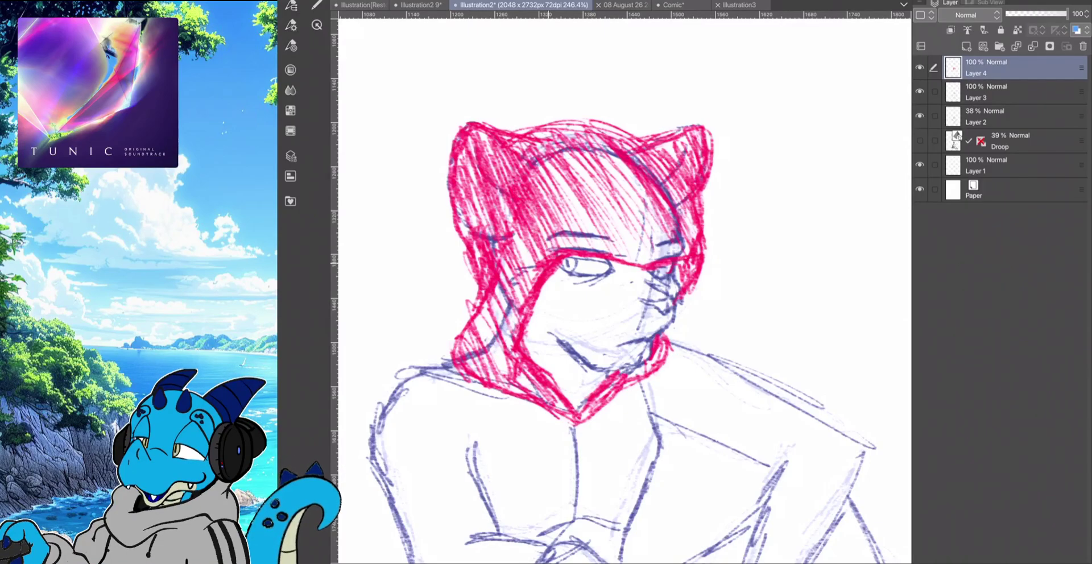
Deepen the red hatching down the hood's near side, across the neck and along both sides of the collar
{"action": "left_click_drag", "start_coordinate": [495, 195], "coordinate": [534, 304]}
{"action": "left_click_drag", "start_coordinate": [492, 245], "coordinate": [511, 348]}
{"action": "left_click_drag", "start_coordinate": [478, 300], "coordinate": [503, 369]}
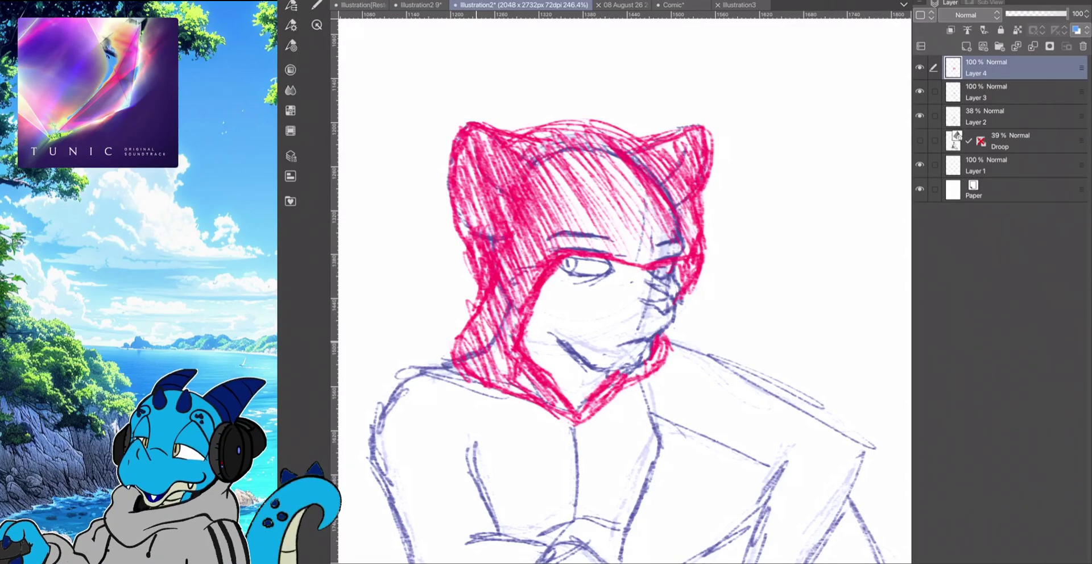
{"action": "left_click_drag", "start_coordinate": [456, 329], "coordinate": [501, 384]}
{"action": "left_click_drag", "start_coordinate": [486, 316], "coordinate": [515, 393]}
{"action": "mouse_move", "coordinate": [488, 326]}
{"action": "left_mouse_down"}
{"action": "mouse_move", "coordinate": [523, 396]}
{"action": "mouse_move", "coordinate": [534, 392]}
{"action": "left_mouse_up"}
{"action": "left_click_drag", "start_coordinate": [517, 370], "coordinate": [566, 419]}
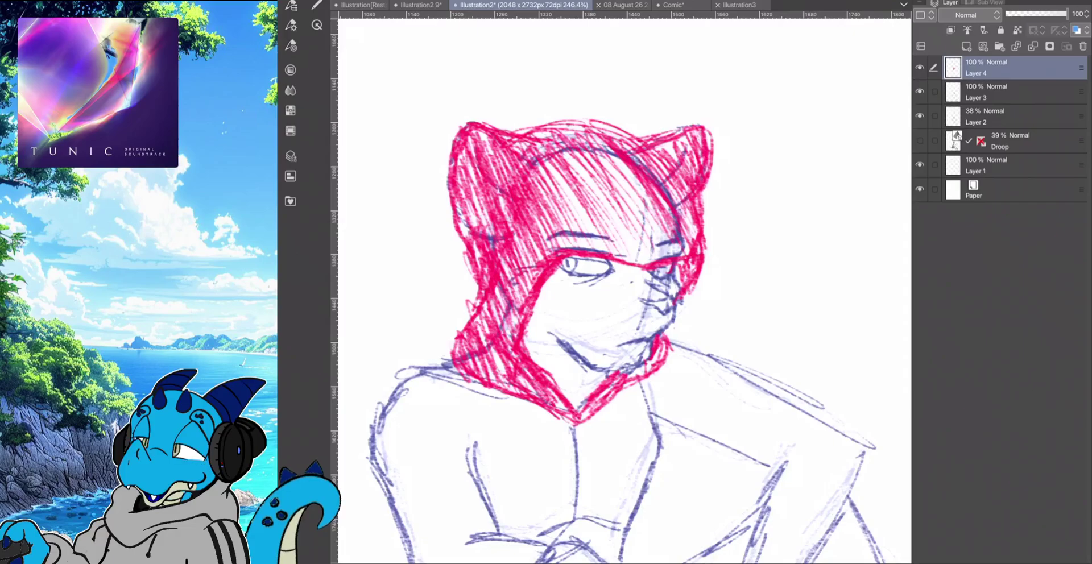
{"action": "left_click_drag", "start_coordinate": [621, 376], "coordinate": [606, 395]}
{"action": "mouse_move", "coordinate": [633, 371]}
{"action": "left_mouse_down"}
{"action": "mouse_move", "coordinate": [598, 406]}
{"action": "mouse_move", "coordinate": [611, 397]}
{"action": "left_mouse_up"}
{"action": "mouse_move", "coordinate": [663, 346]}
{"action": "left_mouse_down"}
{"action": "mouse_move", "coordinate": [636, 377]}
{"action": "mouse_move", "coordinate": [645, 377]}
{"action": "left_mouse_up"}
{"action": "mouse_move", "coordinate": [649, 346]}
{"action": "left_mouse_down"}
{"action": "mouse_move", "coordinate": [639, 374]}
{"action": "mouse_move", "coordinate": [637, 363]}
{"action": "left_mouse_up"}
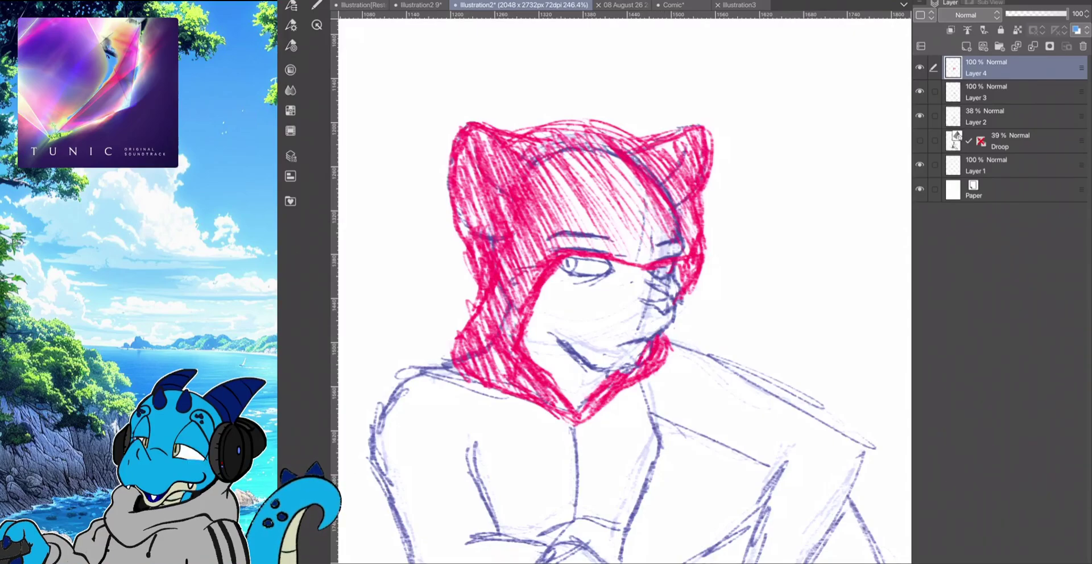
Add a red line along the near jaw inside the hood, and darken the hatching over the forehead
{"action": "left_click_drag", "start_coordinate": [528, 322], "coordinate": [570, 346]}
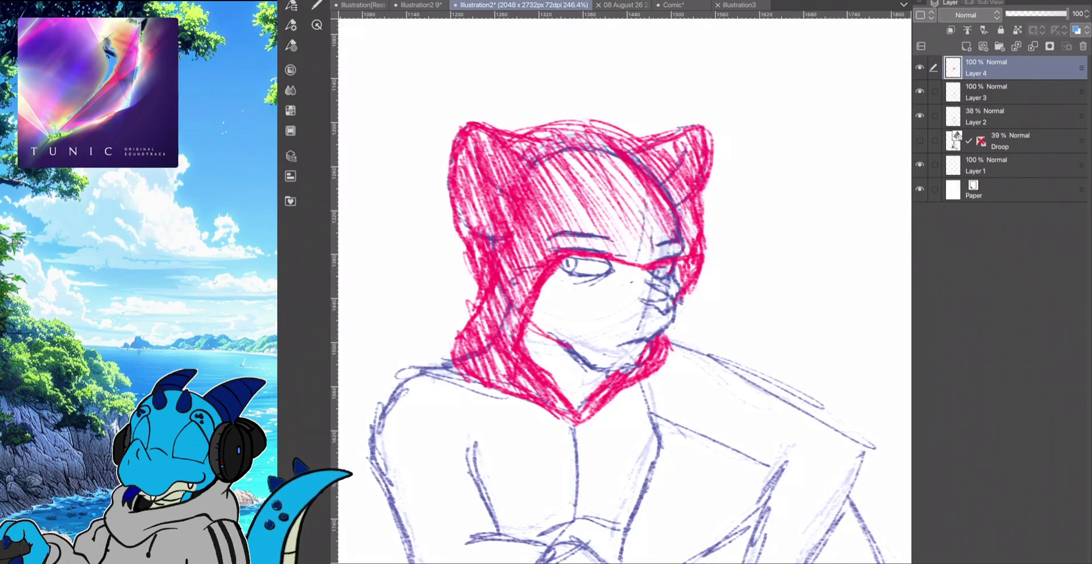
{"action": "scroll", "coordinate": [624, 291], "scroll_direction": "down", "scroll_amount": 3}
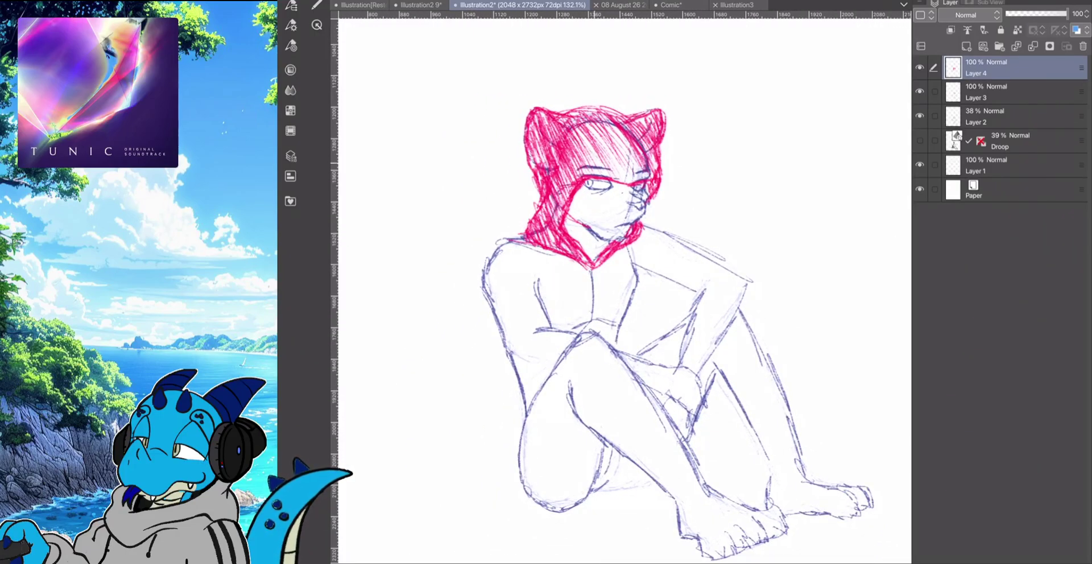
{"action": "mouse_move", "coordinate": [614, 128]}
{"action": "left_mouse_down"}
{"action": "mouse_move", "coordinate": [575, 179]}
{"action": "mouse_move", "coordinate": [594, 179]}
{"action": "left_mouse_up"}
{"action": "mouse_move", "coordinate": [649, 125]}
{"action": "left_mouse_down"}
{"action": "mouse_move", "coordinate": [612, 168]}
{"action": "mouse_move", "coordinate": [628, 182]}
{"action": "left_mouse_up"}
{"action": "left_click_drag", "start_coordinate": [596, 146], "coordinate": [631, 184]}
{"action": "left_click_drag", "start_coordinate": [581, 136], "coordinate": [609, 178]}
{"action": "mouse_move", "coordinate": [568, 140]}
{"action": "left_mouse_down"}
{"action": "mouse_move", "coordinate": [603, 175]}
{"action": "mouse_move", "coordinate": [600, 167]}
{"action": "left_mouse_up"}
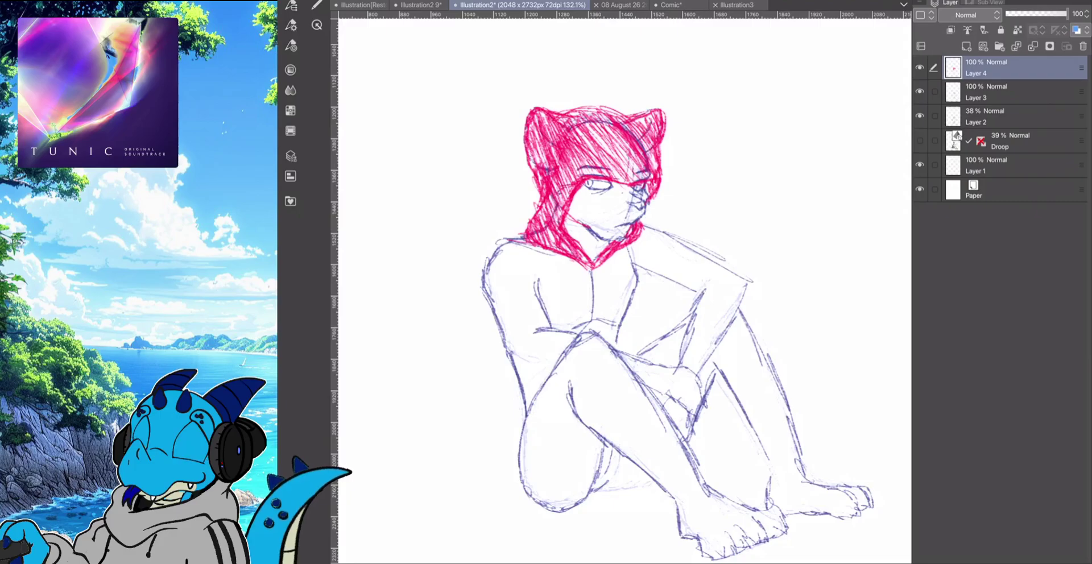
On Layer 3, thicken the contour of the torso's far side from below the hood to the waist
{"action": "left_click", "coordinate": [1014, 92]}
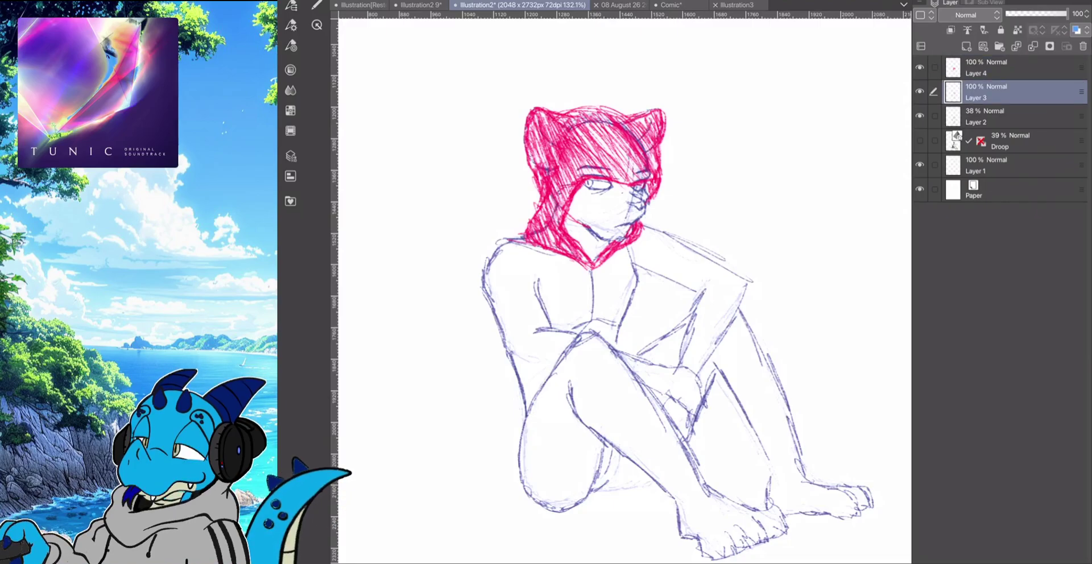
{"action": "left_click", "coordinate": [316, 5]}
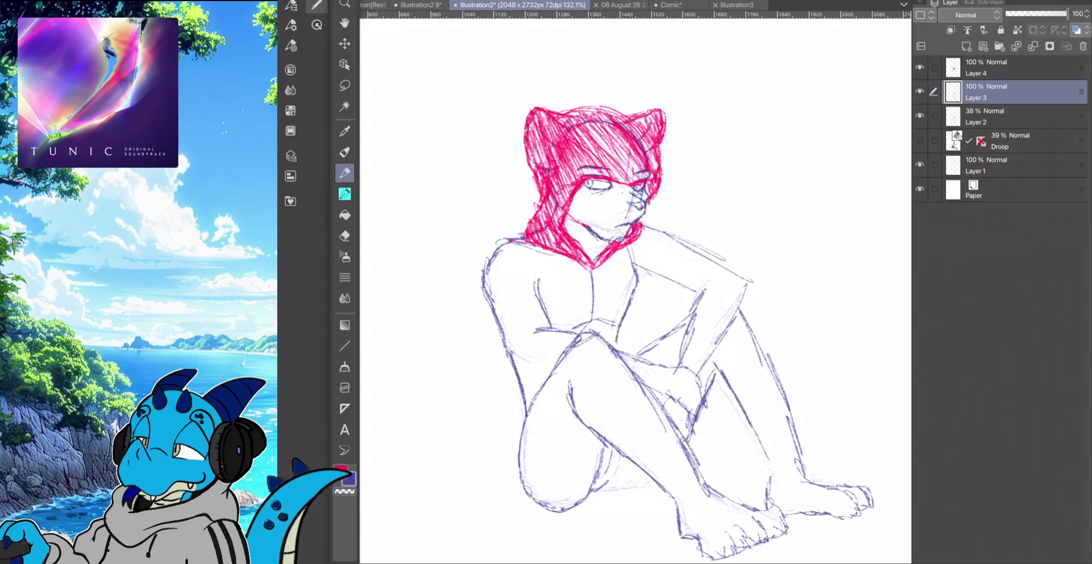
{"action": "key", "text": "Tab"}
{"action": "mouse_move", "coordinate": [627, 248]}
{"action": "left_mouse_down"}
{"action": "mouse_move", "coordinate": [639, 278]}
{"action": "mouse_move", "coordinate": [633, 314]}
{"action": "left_mouse_up"}
{"action": "left_click_drag", "start_coordinate": [638, 302], "coordinate": [627, 324]}
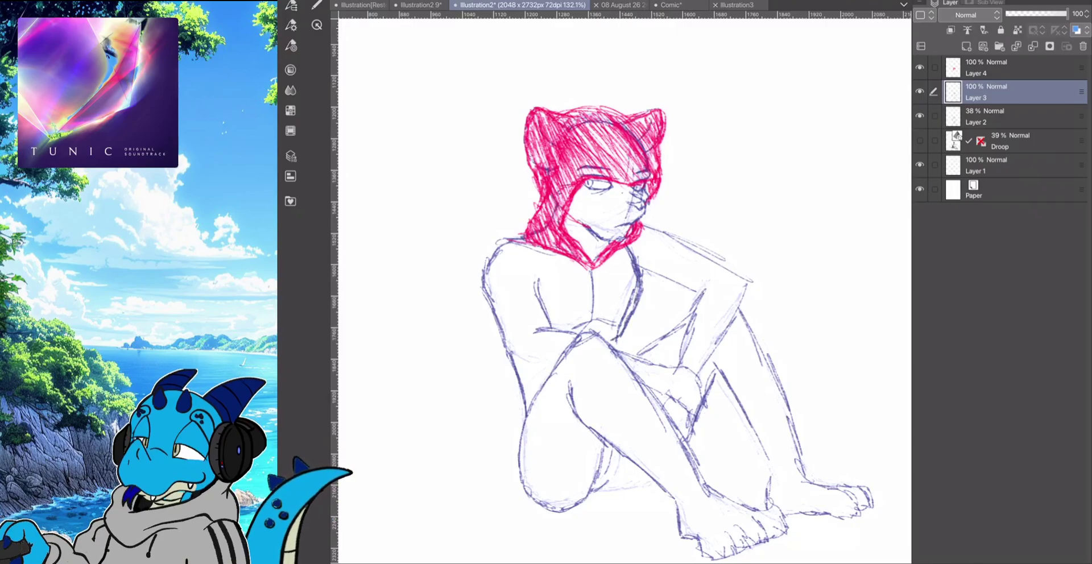
Redraw the near armhole edge from the collar to the waist and add small strap tabs beneath the hood on both sides
{"action": "left_click_drag", "start_coordinate": [545, 248], "coordinate": [533, 303]}
{"action": "left_click_drag", "start_coordinate": [536, 287], "coordinate": [546, 323]}
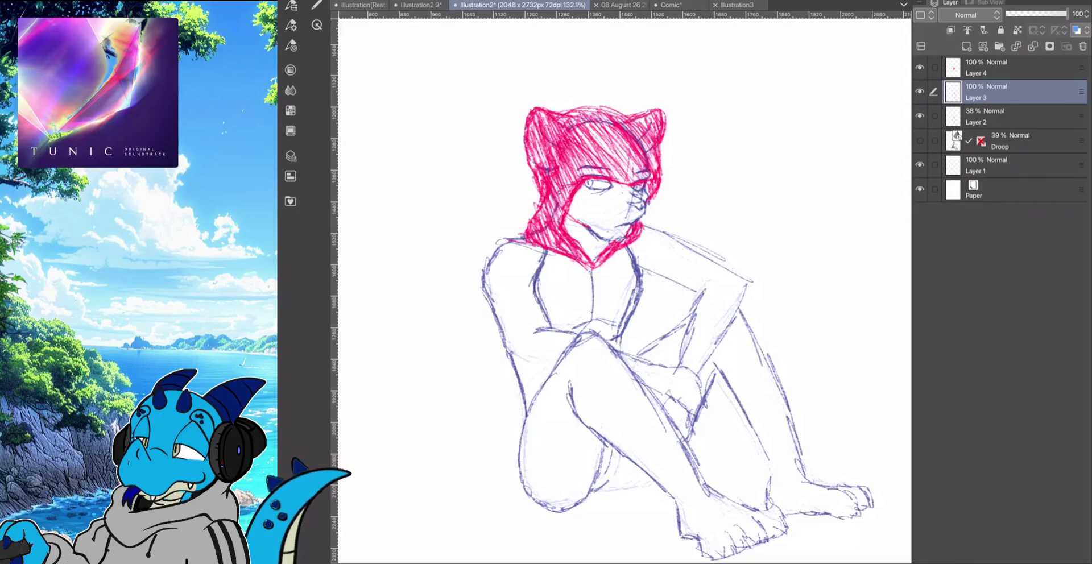
{"action": "mouse_move", "coordinate": [541, 259]}
{"action": "left_mouse_down"}
{"action": "mouse_move", "coordinate": [535, 278]}
{"action": "mouse_move", "coordinate": [537, 266]}
{"action": "left_mouse_up"}
{"action": "mouse_move", "coordinate": [543, 241]}
{"action": "left_mouse_down"}
{"action": "mouse_move", "coordinate": [531, 254]}
{"action": "mouse_move", "coordinate": [562, 254]}
{"action": "left_mouse_up"}
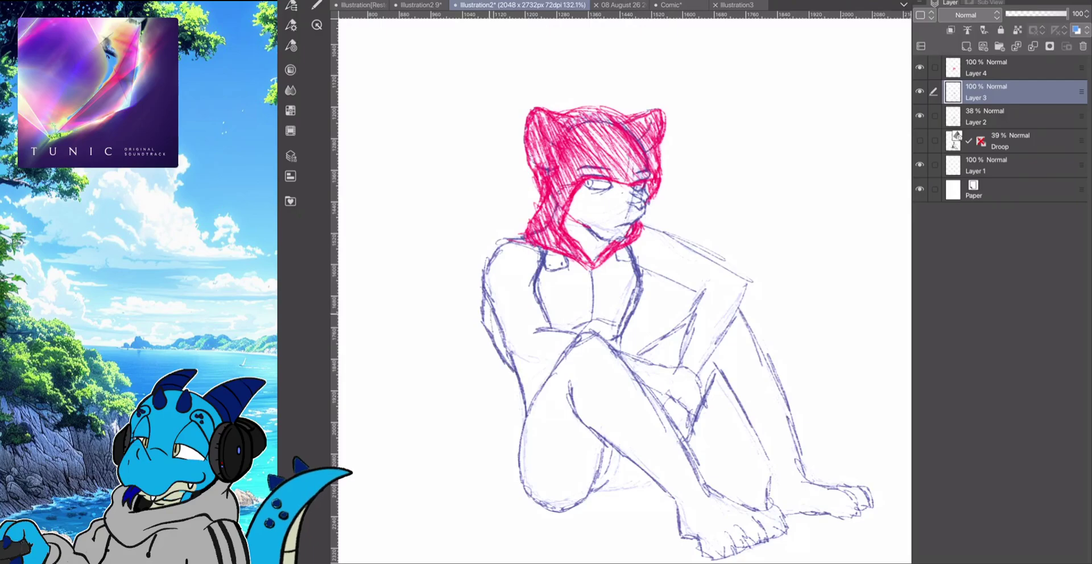
Darken the near arm's outer contour from the shoulder to the elbow and the upper line of the forearm
{"action": "left_click_drag", "start_coordinate": [485, 298], "coordinate": [490, 326]}
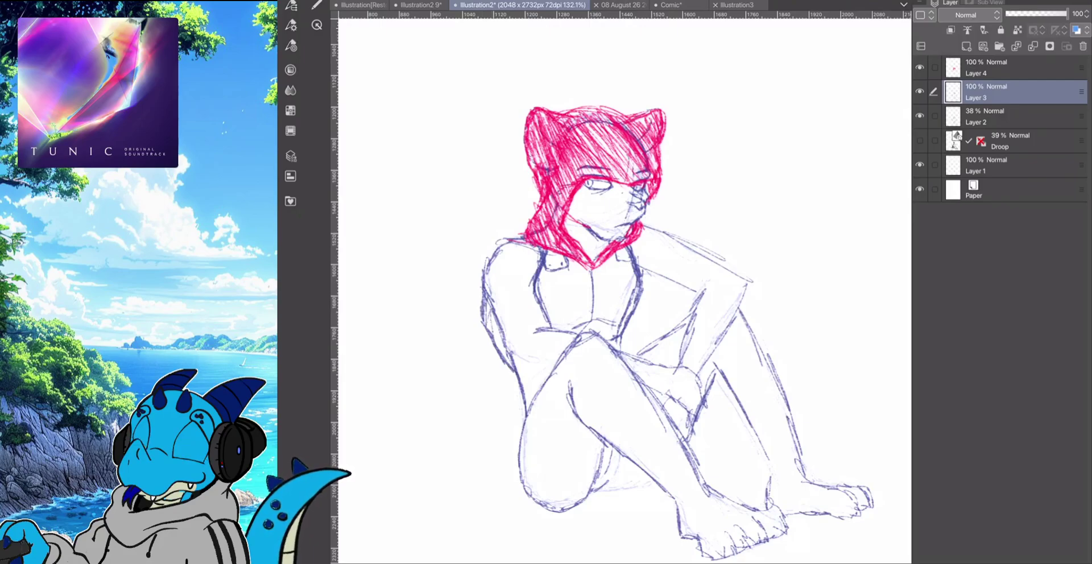
{"action": "mouse_move", "coordinate": [540, 332]}
{"action": "left_mouse_down"}
{"action": "mouse_move", "coordinate": [507, 353]}
{"action": "mouse_move", "coordinate": [494, 314]}
{"action": "mouse_move", "coordinate": [496, 253]}
{"action": "left_mouse_up"}
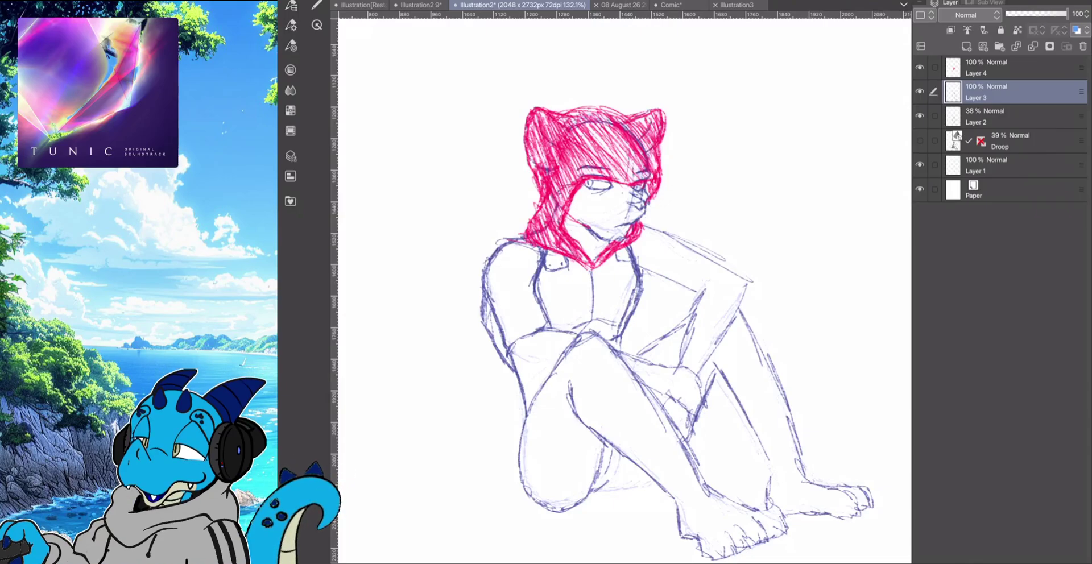
Erase the red hatching from both ears on Layer 4, using the eraser at brush size 163.5
{"action": "left_click", "coordinate": [316, 5]}
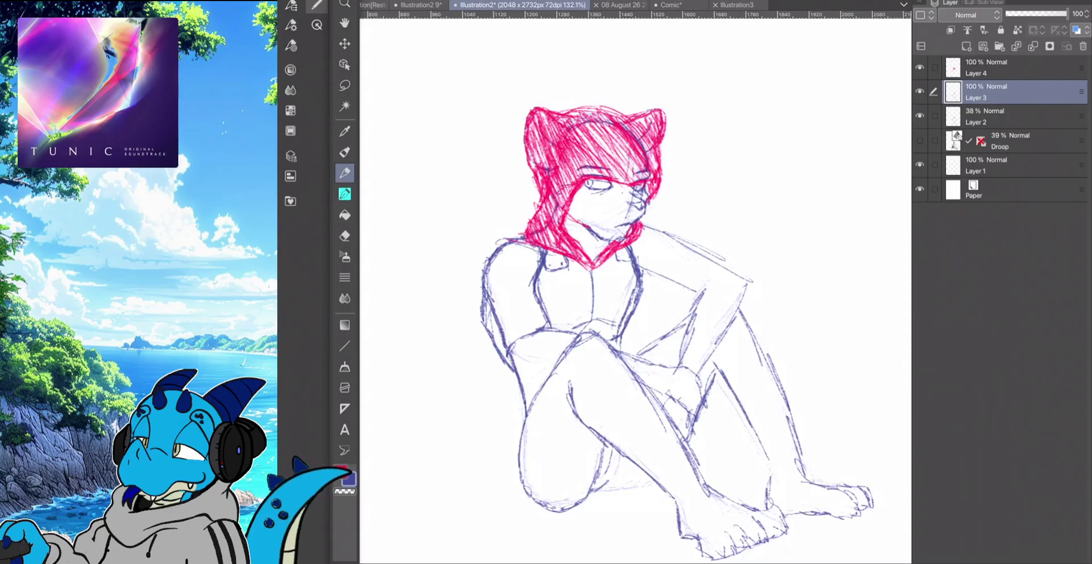
{"action": "left_click", "coordinate": [345, 235]}
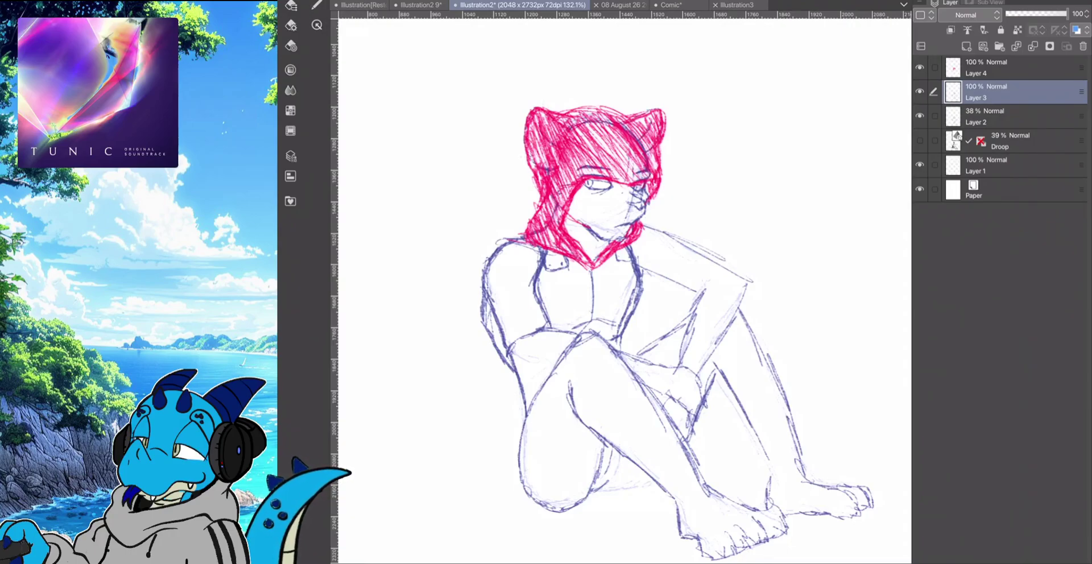
{"action": "left_click", "coordinate": [1012, 68]}
{"action": "left_click_drag", "start_coordinate": [542, 110], "coordinate": [533, 155]}
{"action": "left_click_drag", "start_coordinate": [547, 130], "coordinate": [541, 152]}
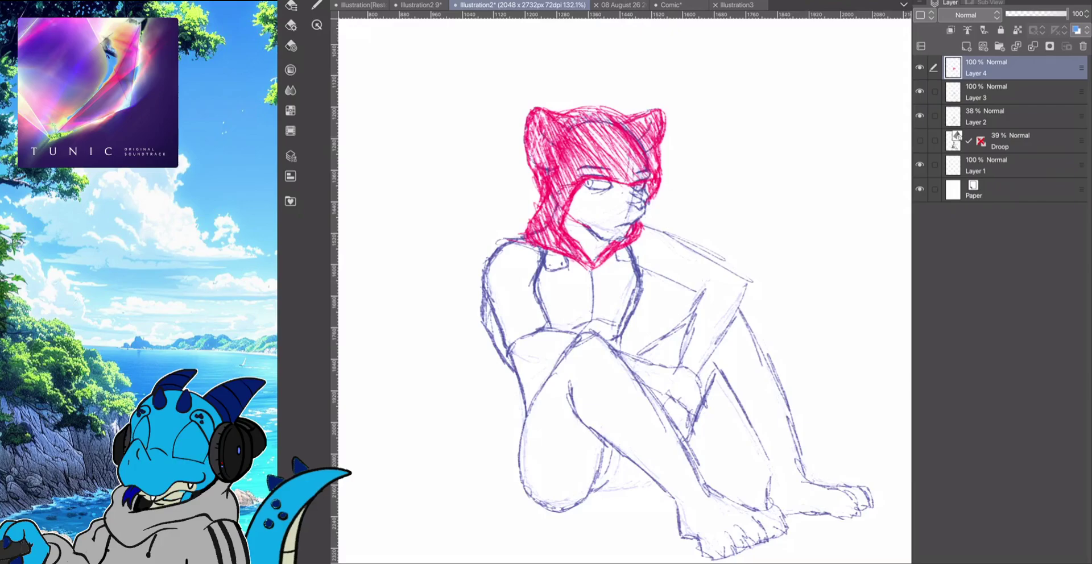
{"action": "left_click", "coordinate": [316, 5]}
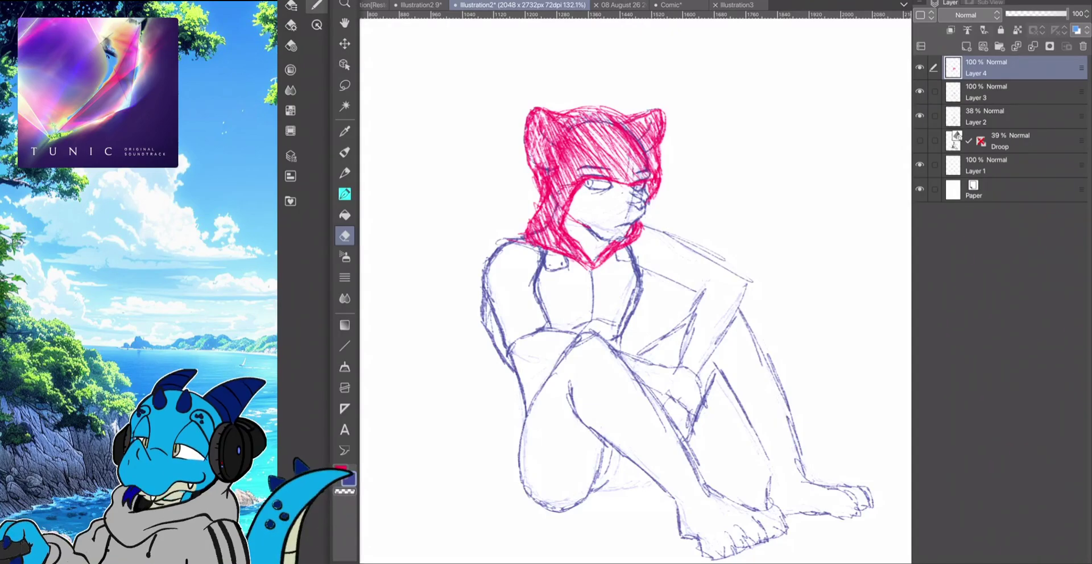
{"action": "left_click", "coordinate": [290, 25]}
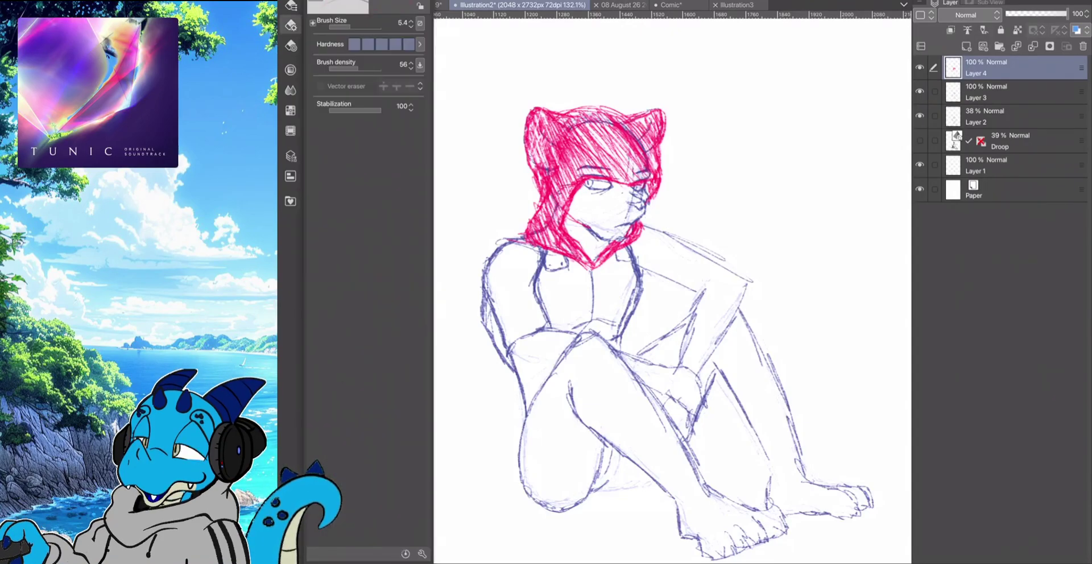
{"action": "left_click_drag", "start_coordinate": [350, 27], "coordinate": [371, 27]}
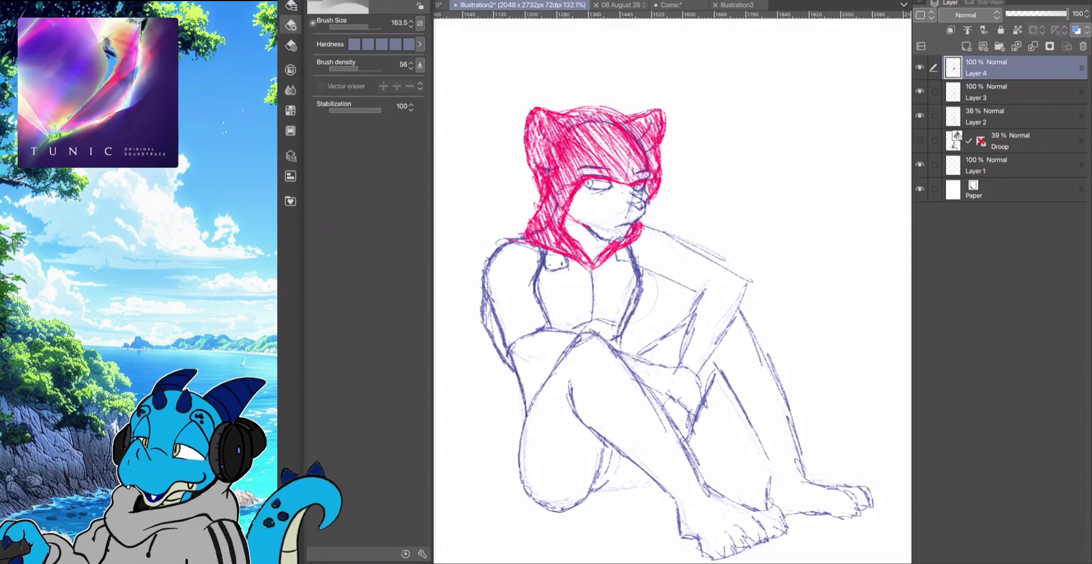
{"action": "left_click", "coordinate": [291, 25]}
{"action": "left_click_drag", "start_coordinate": [532, 125], "coordinate": [659, 117]}
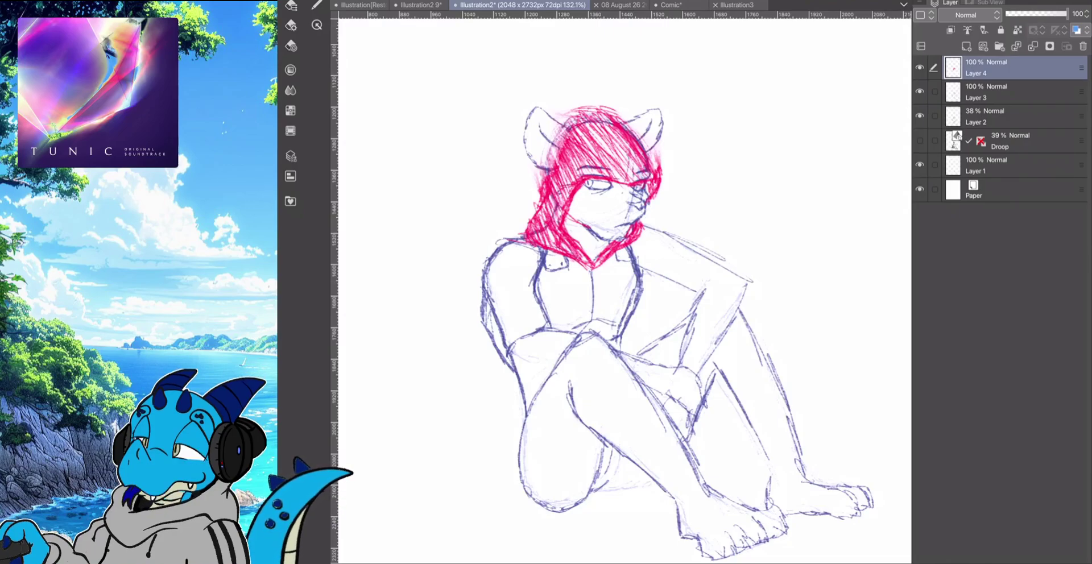
On Layer 3, erase the heavy outer contour of the near upper arm
{"action": "left_click", "coordinate": [1014, 92]}
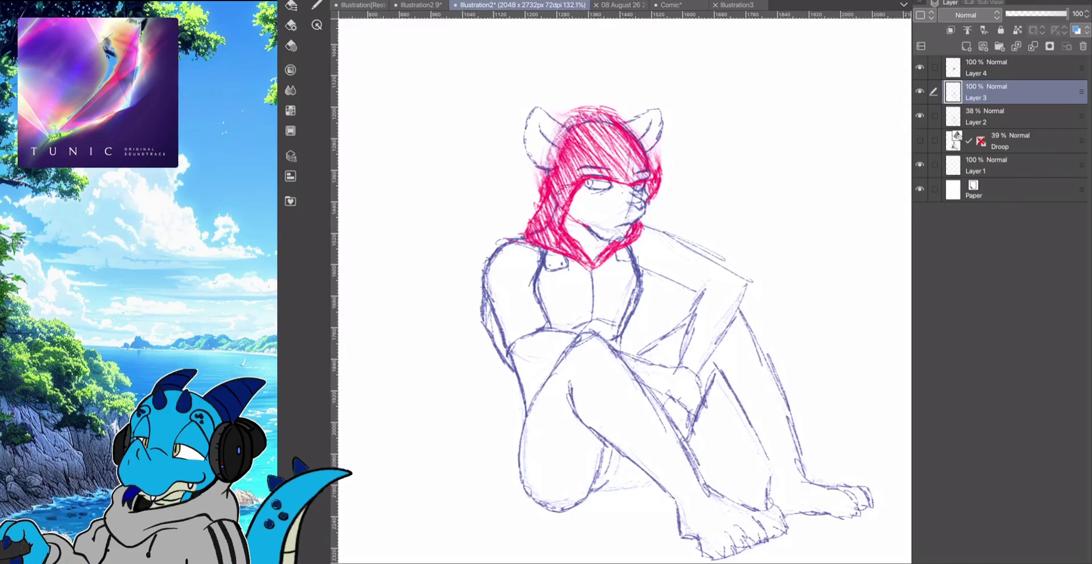
{"action": "left_click", "coordinate": [317, 6]}
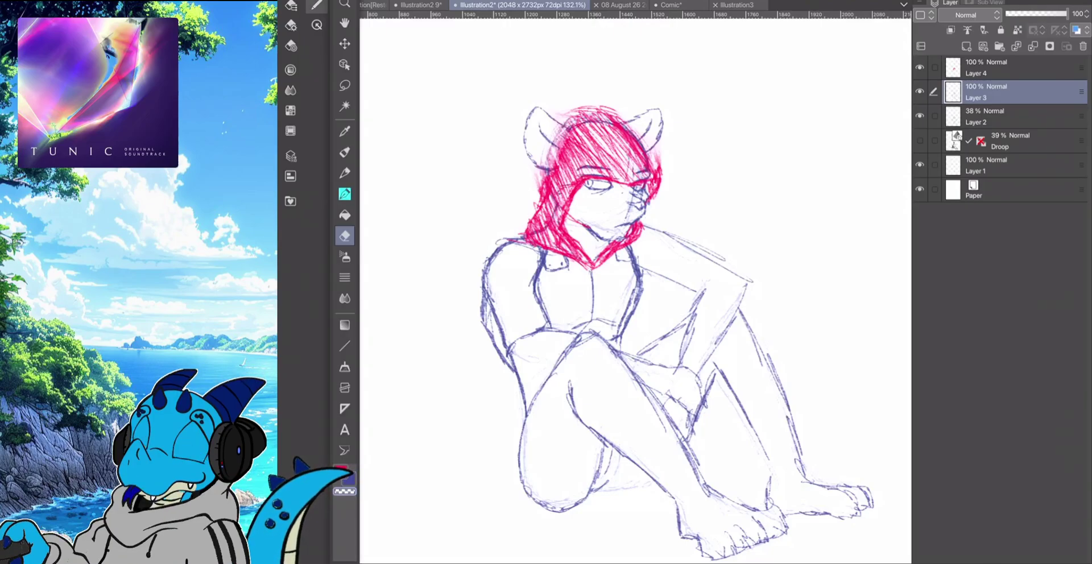
{"action": "key", "text": "Tab"}
{"action": "left_click_drag", "start_coordinate": [487, 300], "coordinate": [487, 325]}
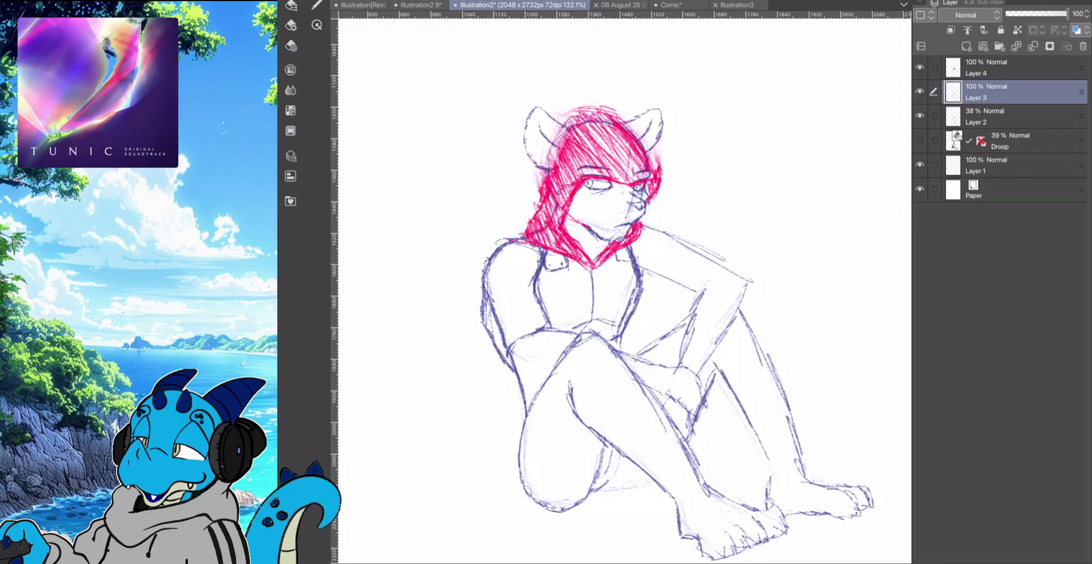
Redraw the torso's far side from the collar to the waist with the pen, and darken the near armhole edge
{"action": "left_click", "coordinate": [317, 5]}
{"action": "left_click", "coordinate": [344, 173]}
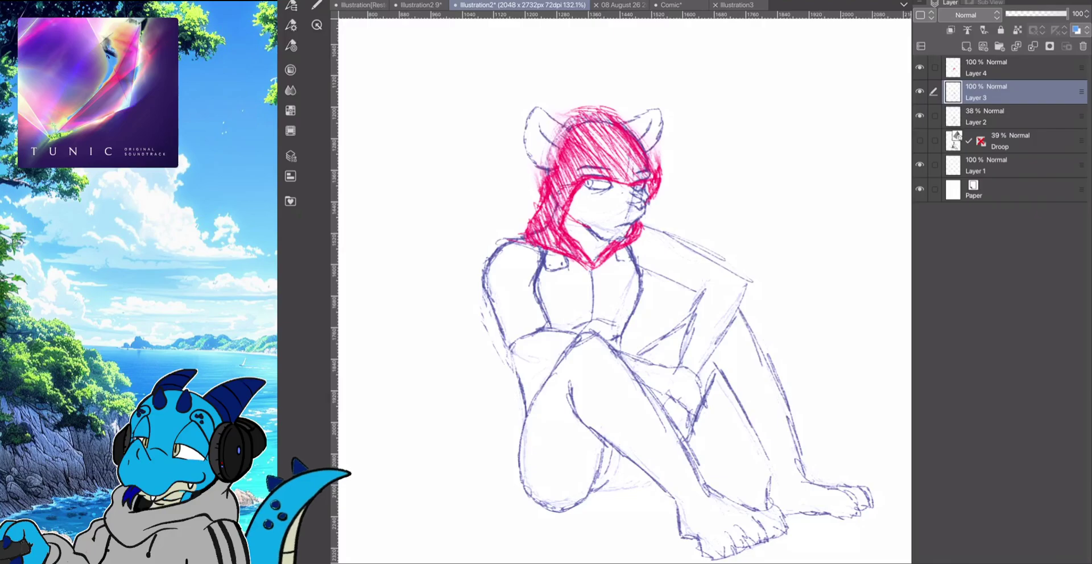
{"action": "scroll", "coordinate": [553, 223], "scroll_direction": "up", "scroll_amount": 5}
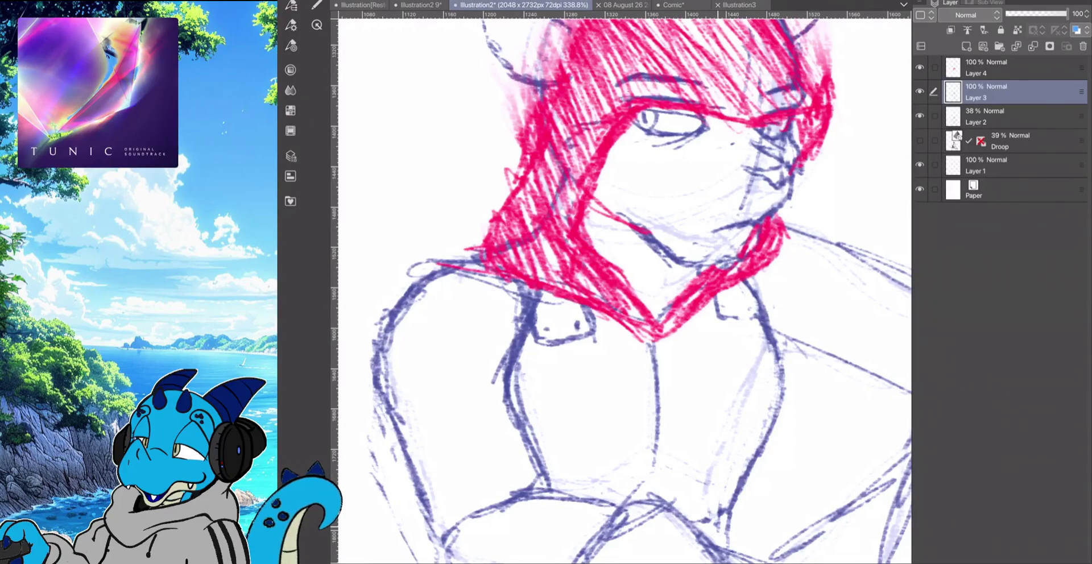
{"action": "scroll", "coordinate": [624, 291], "scroll_direction": "down", "scroll_amount": 3}
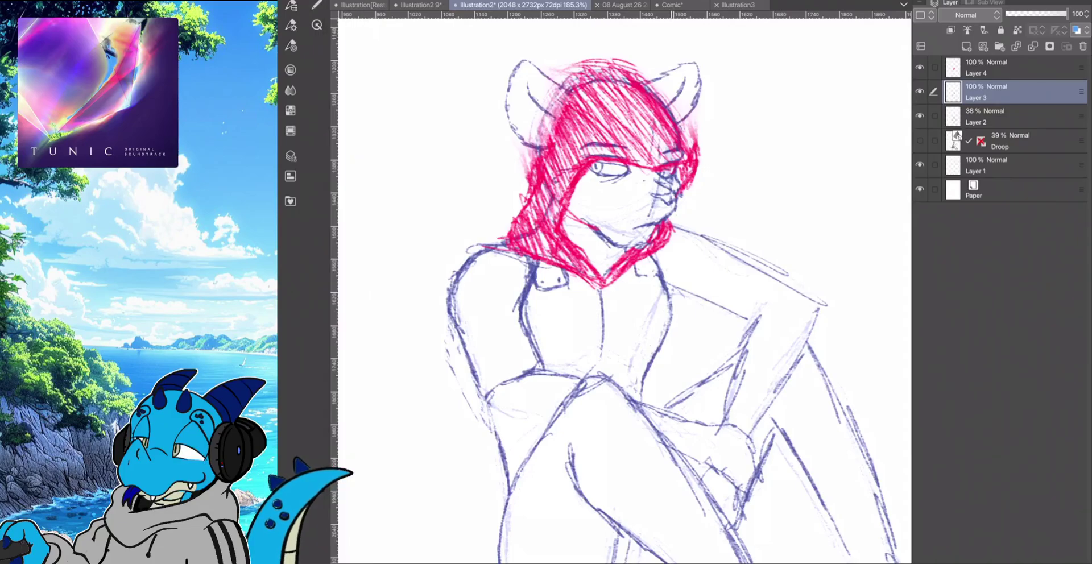
{"action": "mouse_move", "coordinate": [653, 254]}
{"action": "left_mouse_down"}
{"action": "mouse_move", "coordinate": [684, 314]}
{"action": "mouse_move", "coordinate": [662, 388]}
{"action": "mouse_move", "coordinate": [634, 403]}
{"action": "left_mouse_up"}
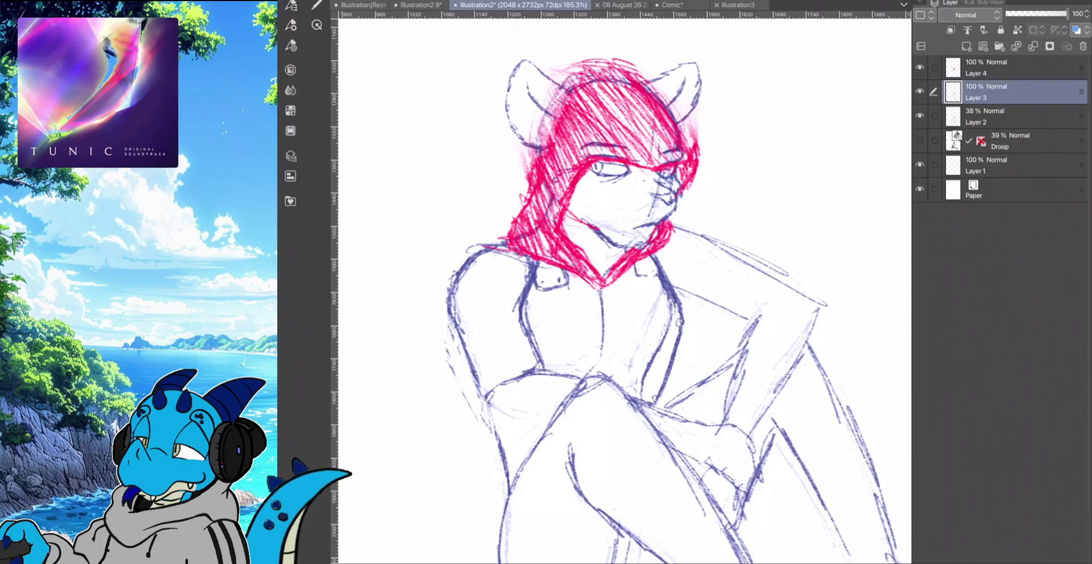
{"action": "left_click_drag", "start_coordinate": [526, 310], "coordinate": [527, 288]}
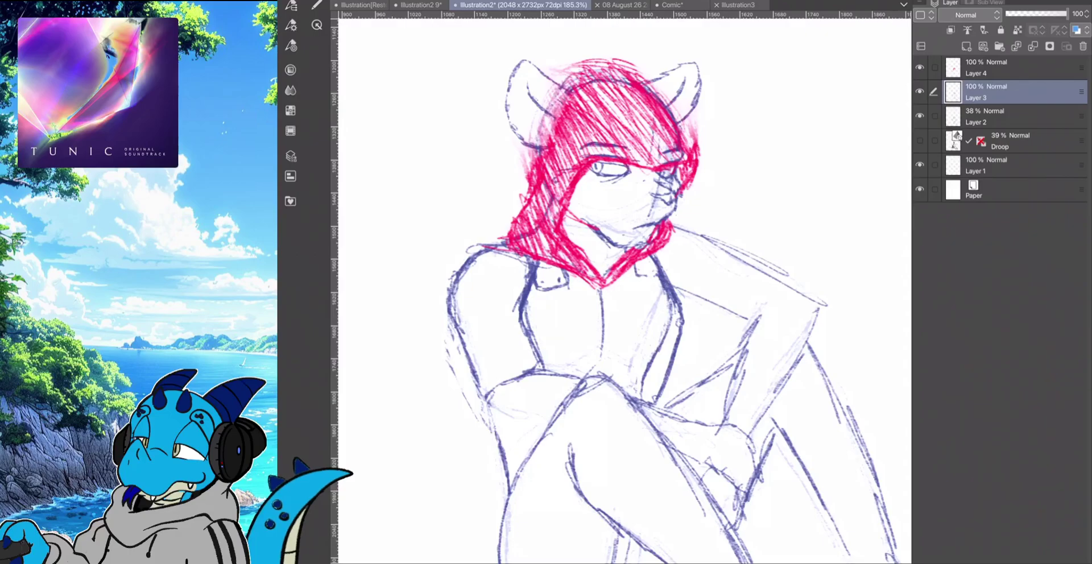
{"action": "mouse_move", "coordinate": [631, 266]}
{"action": "left_mouse_down"}
{"action": "mouse_move", "coordinate": [599, 293]}
{"action": "mouse_move", "coordinate": [567, 273]}
{"action": "left_mouse_up"}
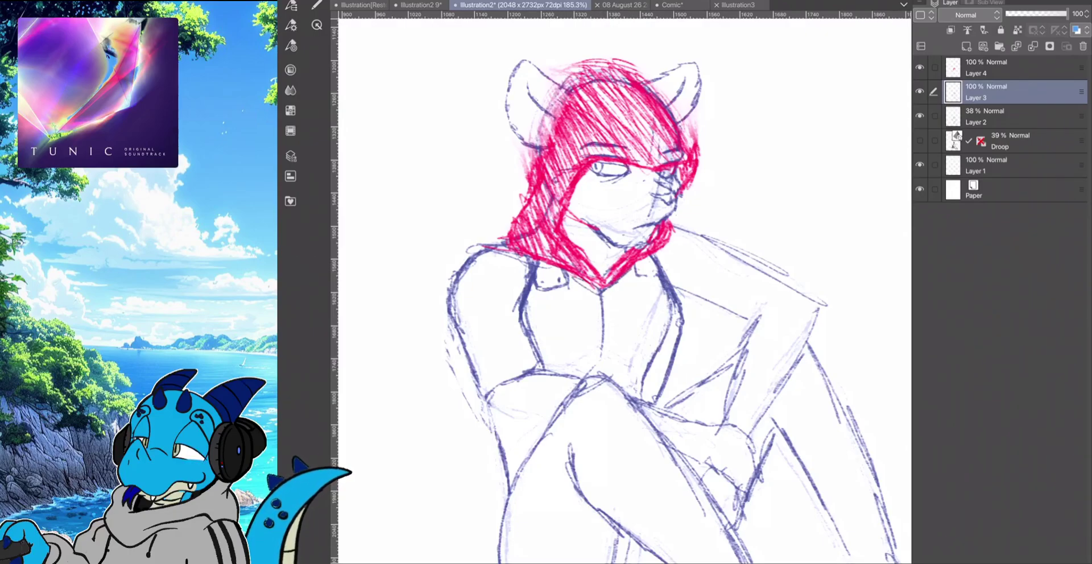
Redraw the near arm's outer contour down to the elbow and close the elbow with short strokes above the thigh
{"action": "mouse_move", "coordinate": [457, 285]}
{"action": "left_mouse_down"}
{"action": "mouse_move", "coordinate": [458, 380]}
{"action": "mouse_move", "coordinate": [501, 466]}
{"action": "mouse_move", "coordinate": [524, 440]}
{"action": "left_mouse_up"}
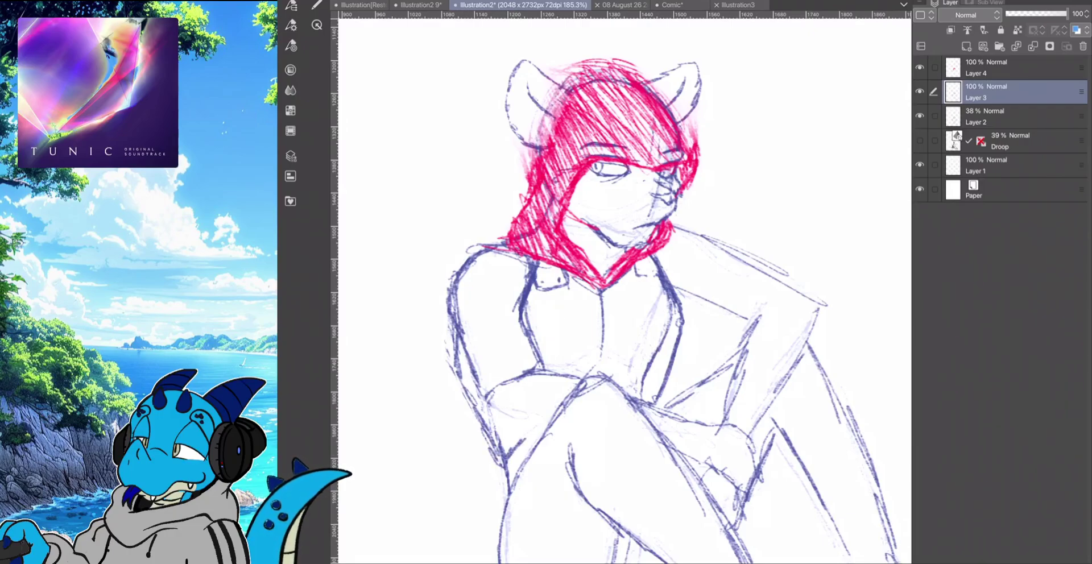
{"action": "mouse_move", "coordinate": [493, 438]}
{"action": "left_mouse_down"}
{"action": "mouse_move", "coordinate": [501, 460]}
{"action": "mouse_move", "coordinate": [532, 467]}
{"action": "left_mouse_up"}
{"action": "mouse_move", "coordinate": [520, 419]}
{"action": "left_mouse_down"}
{"action": "mouse_move", "coordinate": [523, 459]}
{"action": "mouse_move", "coordinate": [525, 434]}
{"action": "left_mouse_up"}
{"action": "scroll", "coordinate": [550, 355], "scroll_direction": "down", "scroll_amount": 1}
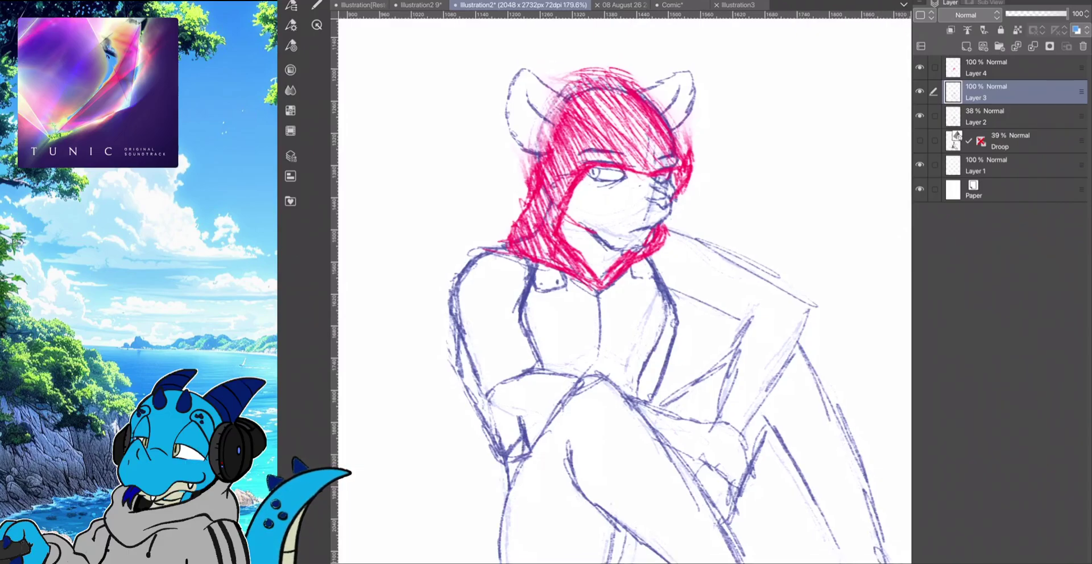
Outline the far upper arm from the hood to the elbow, including its end edge, with thicker strokes
{"action": "scroll", "coordinate": [522, 265], "scroll_direction": "down", "scroll_amount": 6}
{"action": "scroll", "coordinate": [515, 264], "scroll_direction": "up", "scroll_amount": 3}
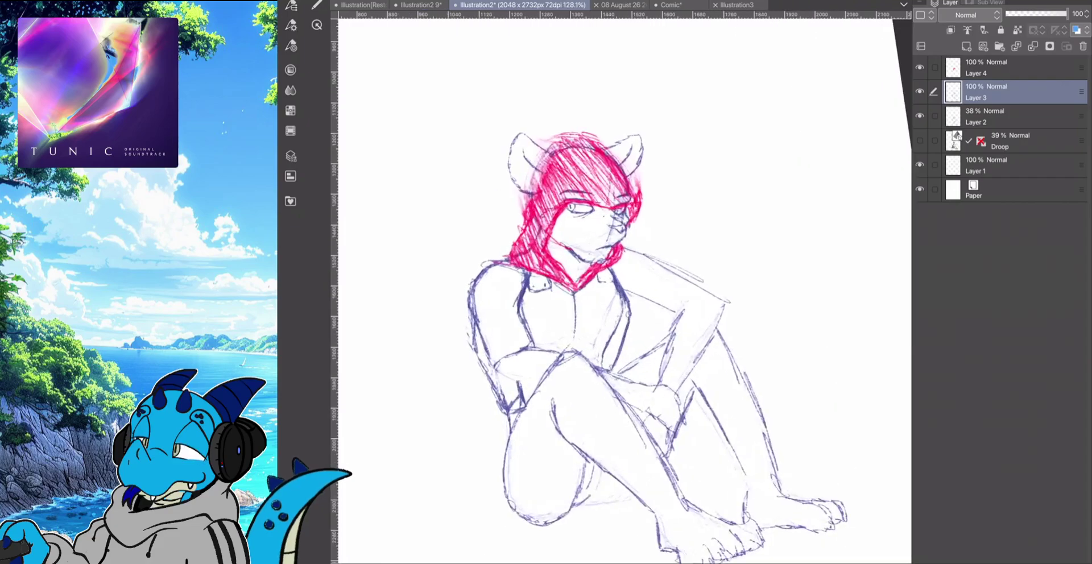
{"action": "scroll", "coordinate": [625, 284], "scroll_direction": "up", "scroll_amount": 2}
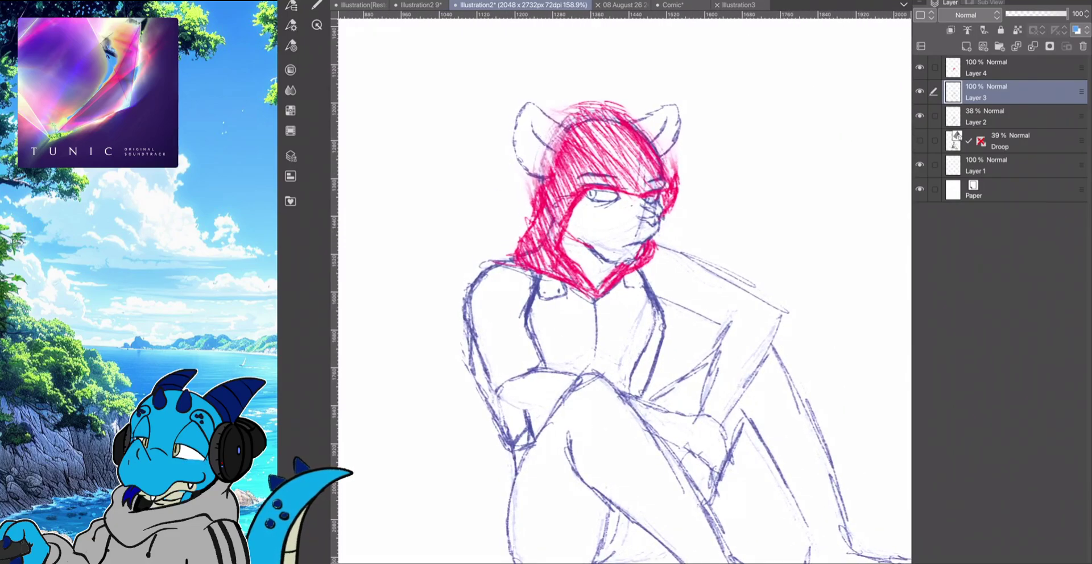
{"action": "left_click_drag", "start_coordinate": [653, 240], "coordinate": [766, 302]}
{"action": "mouse_move", "coordinate": [764, 303]}
{"action": "left_mouse_down"}
{"action": "mouse_move", "coordinate": [749, 313]}
{"action": "mouse_move", "coordinate": [658, 303]}
{"action": "mouse_move", "coordinate": [721, 330]}
{"action": "left_mouse_up"}
{"action": "left_click_drag", "start_coordinate": [721, 325], "coordinate": [768, 300]}
{"action": "left_click_drag", "start_coordinate": [657, 245], "coordinate": [767, 299]}
{"action": "left_click_drag", "start_coordinate": [689, 257], "coordinate": [709, 266]}
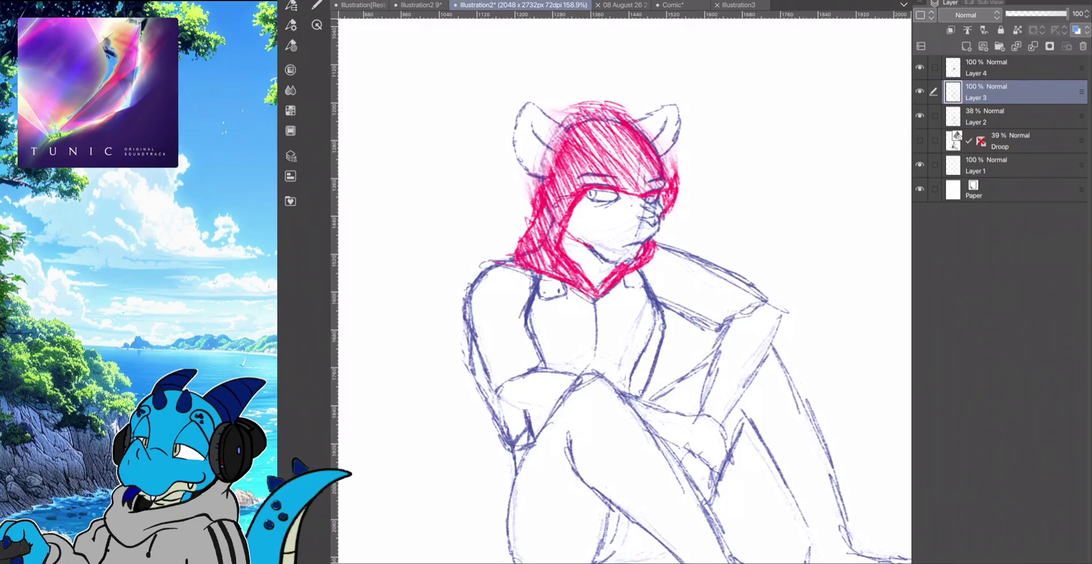
Thicken the near shoulder's outer curve and the lower part of the near armhole edge
{"action": "mouse_move", "coordinate": [511, 257]}
{"action": "left_mouse_down"}
{"action": "mouse_move", "coordinate": [475, 275]}
{"action": "mouse_move", "coordinate": [463, 341]}
{"action": "mouse_move", "coordinate": [485, 383]}
{"action": "left_mouse_up"}
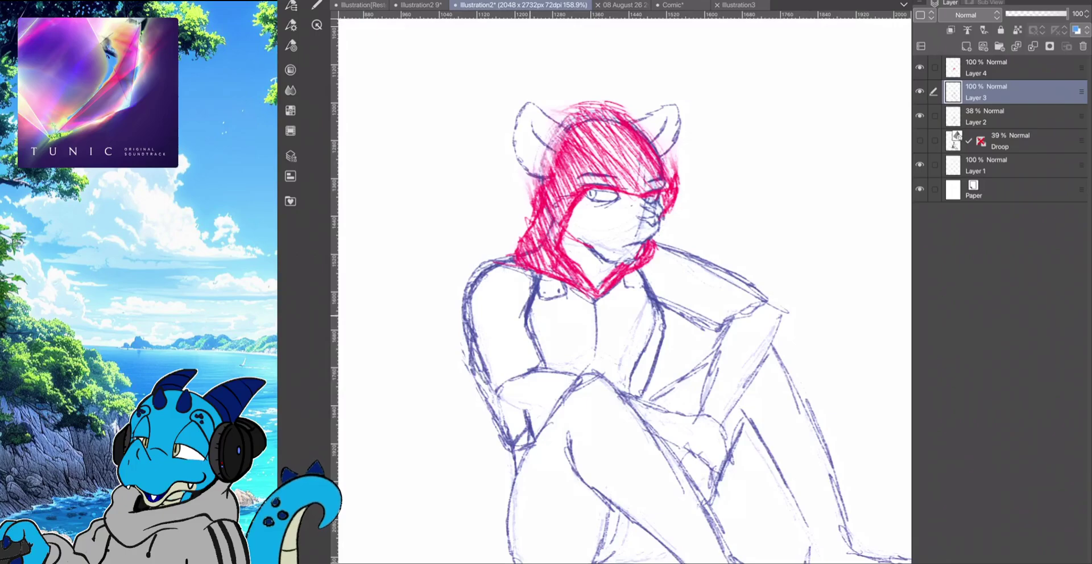
{"action": "left_click_drag", "start_coordinate": [528, 319], "coordinate": [543, 368]}
{"action": "left_click_drag", "start_coordinate": [705, 316], "coordinate": [721, 325]}
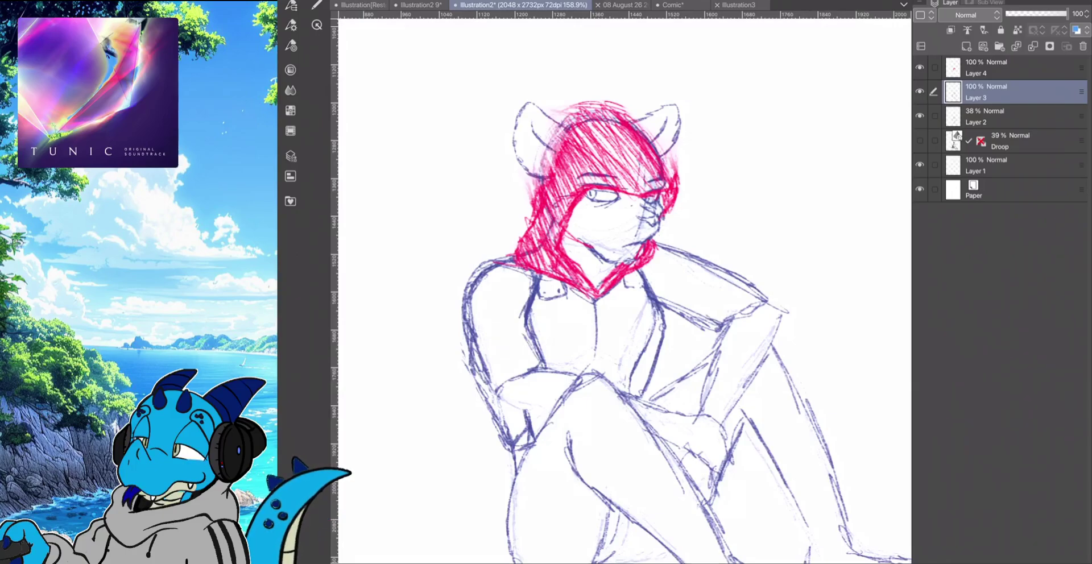
Strengthen the near thigh's outline and the inner bend of the knee, and add short slanted lines across the thigh
{"action": "mouse_move", "coordinate": [563, 400]}
{"action": "left_mouse_down"}
{"action": "mouse_move", "coordinate": [558, 419]}
{"action": "mouse_move", "coordinate": [583, 471]}
{"action": "left_mouse_up"}
{"action": "left_click_drag", "start_coordinate": [560, 405], "coordinate": [510, 483]}
{"action": "mouse_move", "coordinate": [521, 466]}
{"action": "left_mouse_down"}
{"action": "mouse_move", "coordinate": [499, 504]}
{"action": "mouse_move", "coordinate": [518, 561]}
{"action": "mouse_move", "coordinate": [551, 560]}
{"action": "left_mouse_up"}
{"action": "mouse_move", "coordinate": [578, 498]}
{"action": "left_mouse_down"}
{"action": "mouse_move", "coordinate": [558, 544]}
{"action": "mouse_move", "coordinate": [563, 534]}
{"action": "left_mouse_up"}
{"action": "left_click_drag", "start_coordinate": [558, 443], "coordinate": [588, 490]}
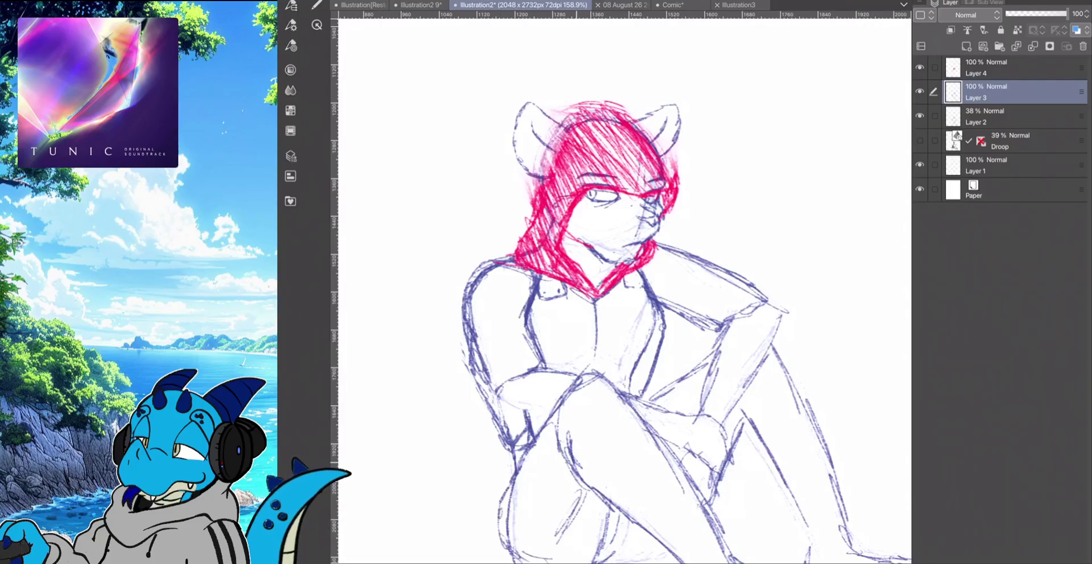
Draw curved band lines running down the near thigh to the slanted lines
{"action": "left_click_drag", "start_coordinate": [565, 421], "coordinate": [579, 479]}
{"action": "left_click_drag", "start_coordinate": [544, 434], "coordinate": [563, 506]}
{"action": "left_click_drag", "start_coordinate": [538, 457], "coordinate": [558, 508]}
{"action": "left_click_drag", "start_coordinate": [525, 476], "coordinate": [560, 534]}
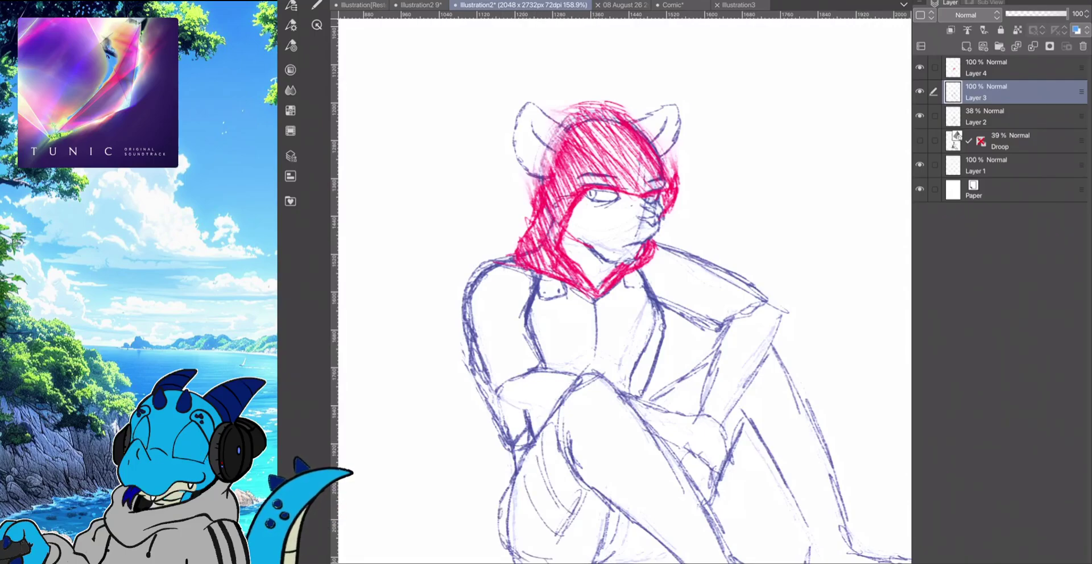
Draw diagonal wrap lines across the near shin from the ankle up to below the knee
{"action": "scroll", "coordinate": [624, 292], "scroll_direction": "down", "scroll_amount": 3}
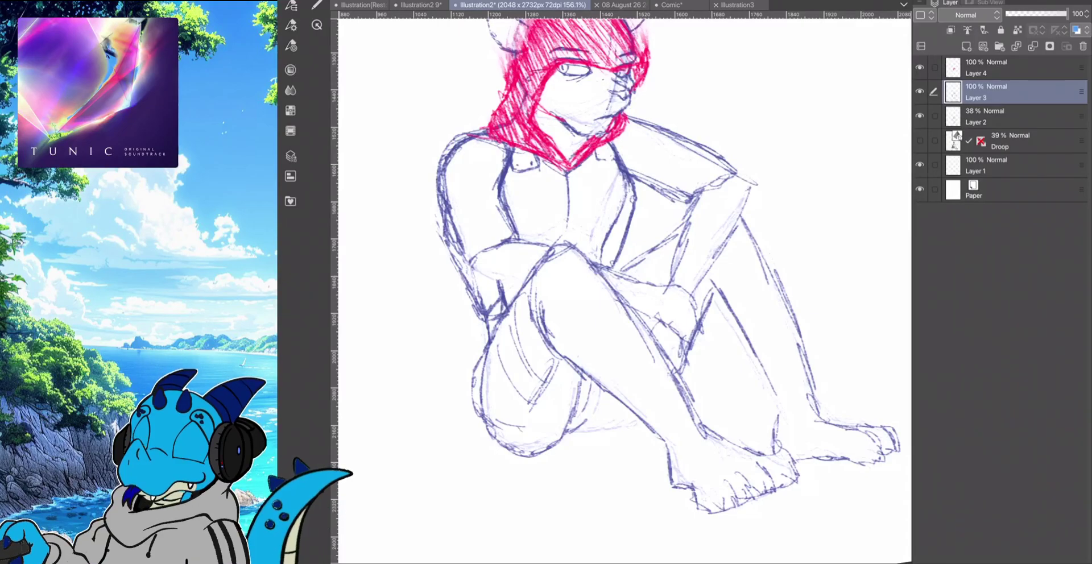
{"action": "left_click_drag", "start_coordinate": [697, 412], "coordinate": [675, 449]}
{"action": "left_click_drag", "start_coordinate": [689, 421], "coordinate": [671, 463]}
{"action": "left_click_drag", "start_coordinate": [686, 391], "coordinate": [660, 438]}
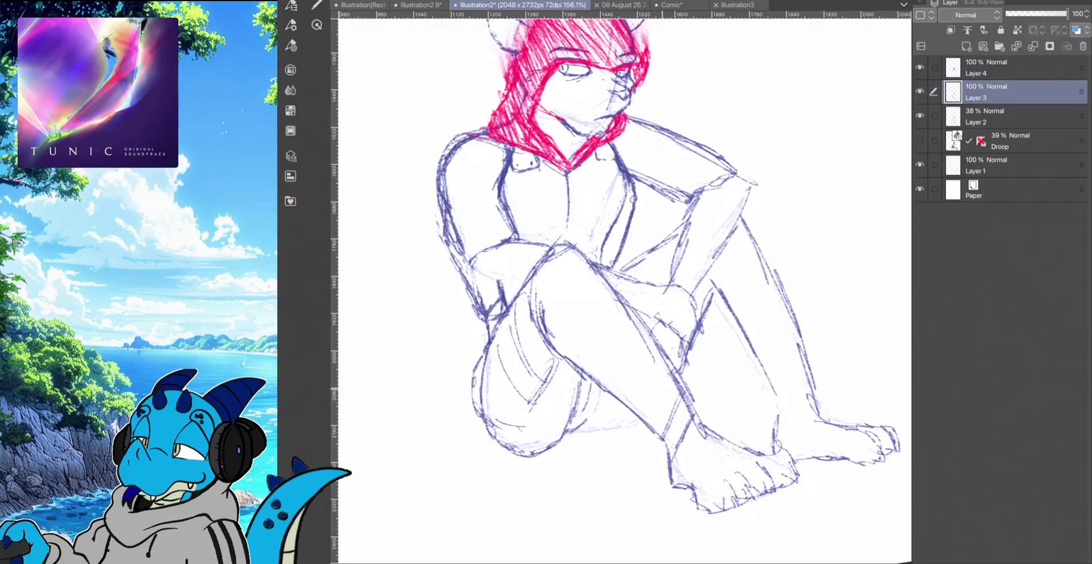
{"action": "left_click_drag", "start_coordinate": [670, 375], "coordinate": [651, 420]}
{"action": "left_click_drag", "start_coordinate": [655, 389], "coordinate": [644, 426]}
{"action": "left_click_drag", "start_coordinate": [666, 364], "coordinate": [632, 402]}
{"action": "left_click_drag", "start_coordinate": [653, 383], "coordinate": [629, 407]}
{"action": "mouse_move", "coordinate": [653, 348]}
{"action": "left_mouse_down"}
{"action": "mouse_move", "coordinate": [621, 402]}
{"action": "mouse_move", "coordinate": [617, 364]}
{"action": "left_mouse_up"}
{"action": "mouse_move", "coordinate": [643, 341]}
{"action": "left_mouse_down"}
{"action": "mouse_move", "coordinate": [599, 396]}
{"action": "mouse_move", "coordinate": [602, 387]}
{"action": "left_mouse_up"}
{"action": "left_click_drag", "start_coordinate": [639, 322], "coordinate": [604, 370]}
{"action": "left_click_drag", "start_coordinate": [628, 337], "coordinate": [584, 386]}
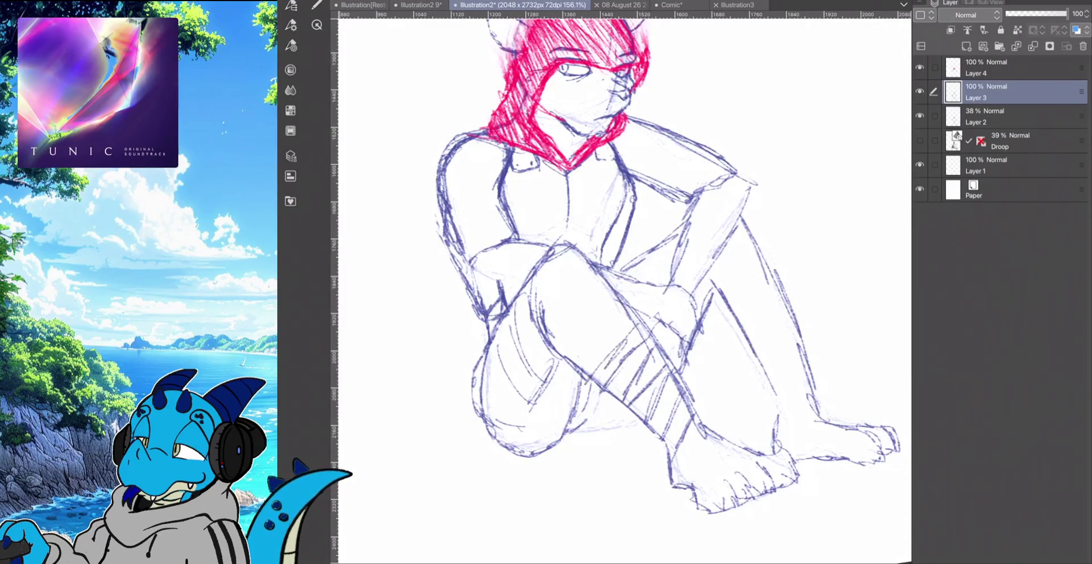
{"action": "left_click_drag", "start_coordinate": [631, 305], "coordinate": [590, 351]}
{"action": "left_click_drag", "start_coordinate": [613, 326], "coordinate": [575, 368]}
Draw slanted wrap lines across the far shin from the ankle up towards the knee
{"action": "left_click_drag", "start_coordinate": [822, 413], "coordinate": [775, 421]}
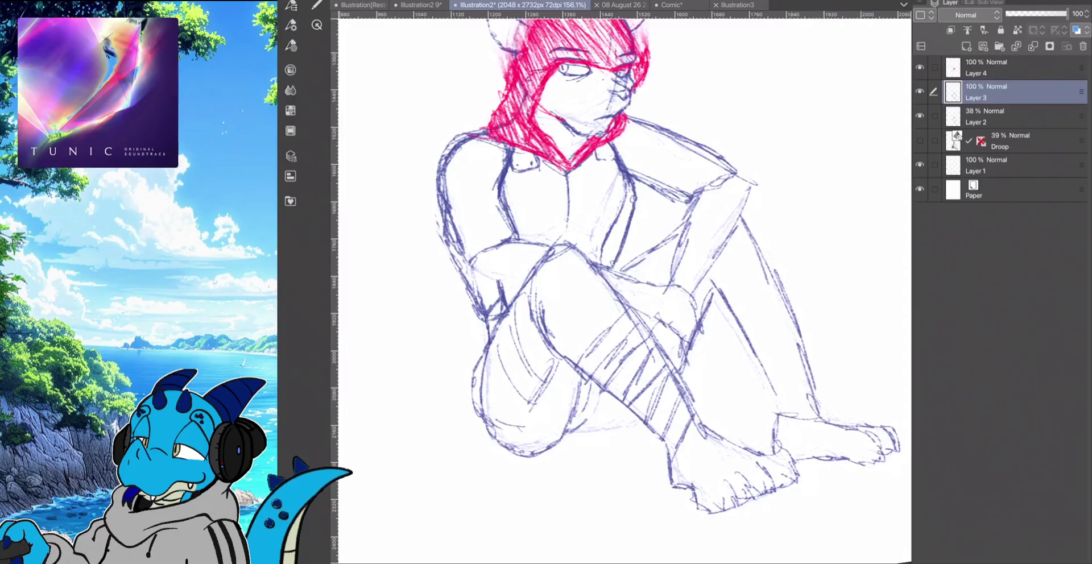
{"action": "left_click_drag", "start_coordinate": [814, 382], "coordinate": [793, 396]}
{"action": "left_click_drag", "start_coordinate": [803, 389], "coordinate": [772, 409]}
{"action": "left_click_drag", "start_coordinate": [806, 367], "coordinate": [774, 384]}
{"action": "left_click_drag", "start_coordinate": [801, 349], "coordinate": [764, 370]}
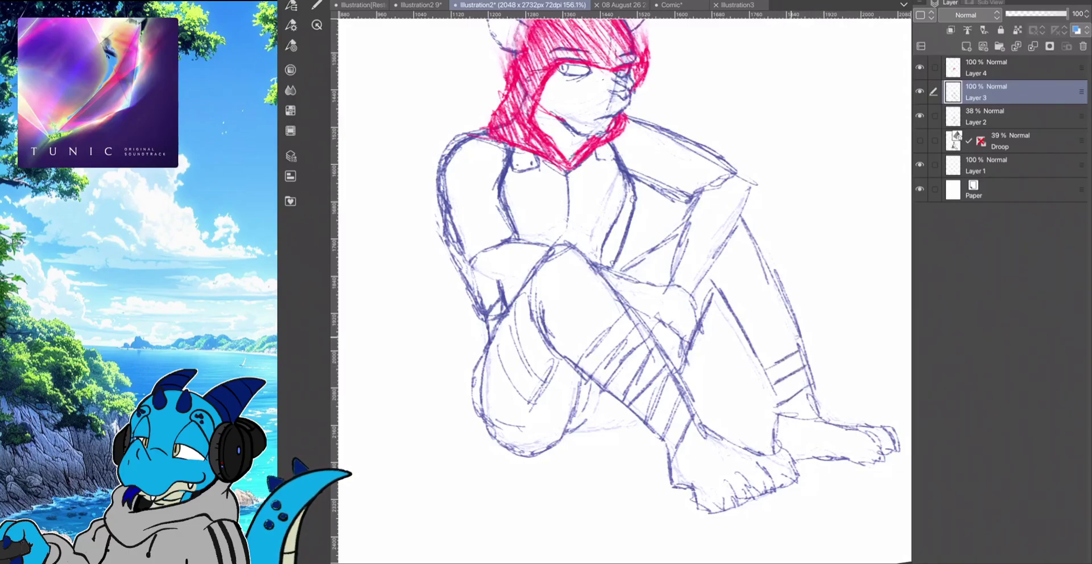
{"action": "left_click_drag", "start_coordinate": [788, 318], "coordinate": [751, 343]}
{"action": "left_click_drag", "start_coordinate": [779, 297], "coordinate": [738, 317]}
{"action": "left_click_drag", "start_coordinate": [775, 280], "coordinate": [730, 296]}
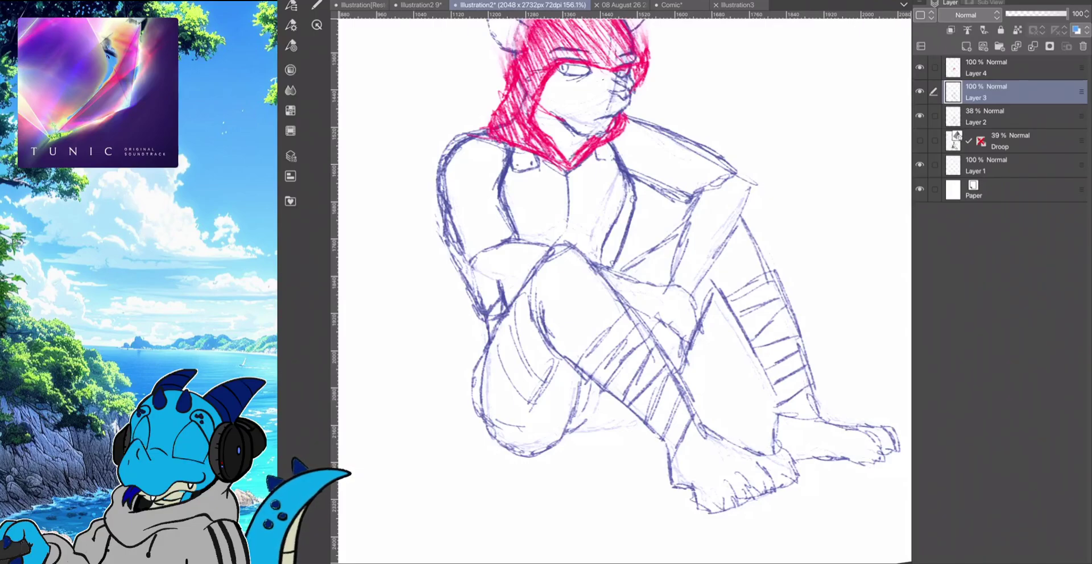
Draw short wrap bands across the ankle and instep of both the near and the far foot
{"action": "mouse_move", "coordinate": [700, 432]}
{"action": "left_mouse_down"}
{"action": "mouse_move", "coordinate": [676, 479]}
{"action": "mouse_move", "coordinate": [695, 488]}
{"action": "left_mouse_up"}
{"action": "left_click_drag", "start_coordinate": [708, 450], "coordinate": [691, 484]}
{"action": "mouse_move", "coordinate": [713, 437]}
{"action": "left_mouse_down"}
{"action": "mouse_move", "coordinate": [693, 472]}
{"action": "mouse_move", "coordinate": [698, 457]}
{"action": "left_mouse_up"}
{"action": "left_click_drag", "start_coordinate": [824, 417], "coordinate": [809, 460]}
{"action": "left_click_drag", "start_coordinate": [791, 422], "coordinate": [774, 450]}
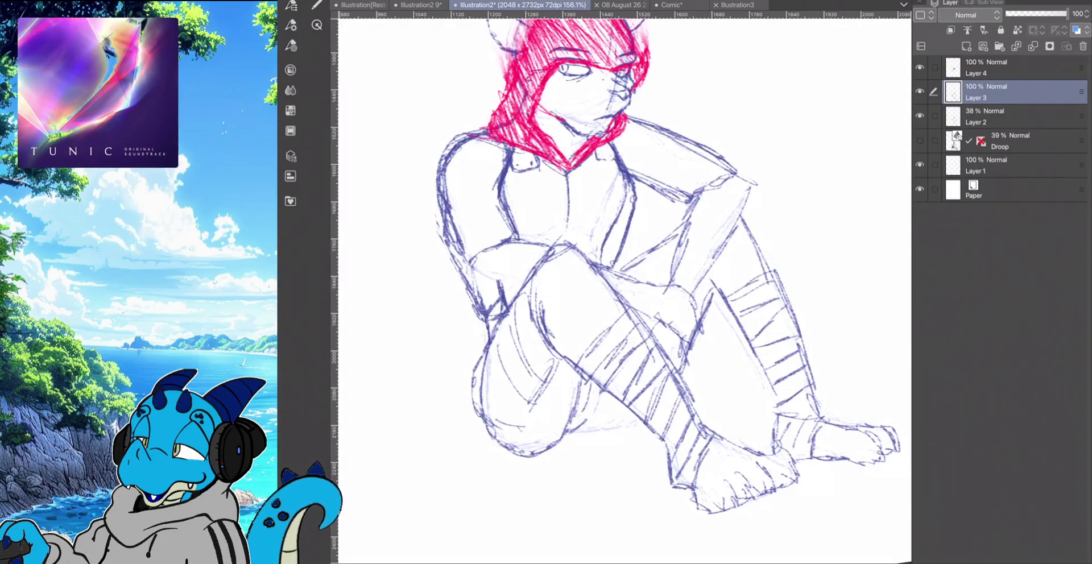
Reinforce the inner curve of the near knee and hatch the near shin's wraps with long diagonal strokes down to the ankle
{"action": "mouse_move", "coordinate": [579, 260]}
{"action": "left_mouse_down"}
{"action": "mouse_move", "coordinate": [547, 290]}
{"action": "mouse_move", "coordinate": [546, 325]}
{"action": "left_mouse_up"}
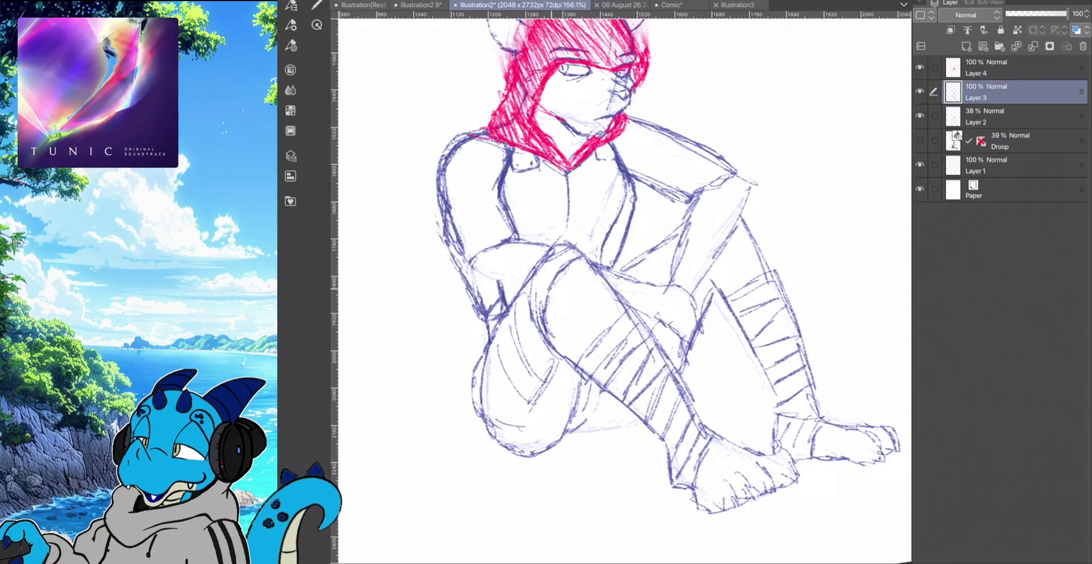
{"action": "left_click_drag", "start_coordinate": [625, 314], "coordinate": [607, 340]}
{"action": "mouse_move", "coordinate": [594, 270]}
{"action": "left_mouse_down"}
{"action": "mouse_move", "coordinate": [631, 330]}
{"action": "mouse_move", "coordinate": [620, 336]}
{"action": "left_mouse_up"}
{"action": "left_click_drag", "start_coordinate": [555, 296], "coordinate": [603, 392]}
{"action": "left_click_drag", "start_coordinate": [585, 342], "coordinate": [642, 429]}
{"action": "left_click_drag", "start_coordinate": [605, 355], "coordinate": [665, 437]}
{"action": "left_click_drag", "start_coordinate": [609, 330], "coordinate": [655, 393]}
{"action": "left_click_drag", "start_coordinate": [637, 360], "coordinate": [683, 428]}
{"action": "mouse_move", "coordinate": [690, 422]}
{"action": "left_mouse_down"}
{"action": "mouse_move", "coordinate": [664, 446]}
{"action": "mouse_move", "coordinate": [673, 442]}
{"action": "left_mouse_up"}
{"action": "left_click_drag", "start_coordinate": [694, 425], "coordinate": [670, 447]}
{"action": "left_click_drag", "start_coordinate": [568, 327], "coordinate": [609, 381]}
{"action": "left_click_drag", "start_coordinate": [571, 270], "coordinate": [556, 321]}
Hatch the far shin from the knee to the ankle with long strokes following the leg
{"action": "left_click_drag", "start_coordinate": [745, 234], "coordinate": [770, 307]}
{"action": "left_click_drag", "start_coordinate": [759, 283], "coordinate": [812, 398]}
{"action": "left_click_drag", "start_coordinate": [784, 330], "coordinate": [813, 417]}
{"action": "mouse_move", "coordinate": [755, 306]}
{"action": "left_mouse_down"}
{"action": "mouse_move", "coordinate": [799, 415]}
{"action": "mouse_move", "coordinate": [793, 405]}
{"action": "left_mouse_up"}
{"action": "mouse_move", "coordinate": [713, 267]}
{"action": "left_mouse_down"}
{"action": "mouse_move", "coordinate": [771, 364]}
{"action": "mouse_move", "coordinate": [749, 336]}
{"action": "left_mouse_up"}
{"action": "mouse_move", "coordinate": [733, 250]}
{"action": "left_mouse_down"}
{"action": "mouse_move", "coordinate": [764, 317]}
{"action": "mouse_move", "coordinate": [760, 307]}
{"action": "left_mouse_up"}
Hatch the near forearm from the elbow towards the knee with slanted strokes
{"action": "mouse_move", "coordinate": [501, 246]}
{"action": "left_mouse_down"}
{"action": "mouse_move", "coordinate": [470, 272]}
{"action": "mouse_move", "coordinate": [514, 298]}
{"action": "mouse_move", "coordinate": [503, 301]}
{"action": "mouse_move", "coordinate": [476, 267]}
{"action": "left_mouse_up"}
{"action": "left_click_drag", "start_coordinate": [504, 258], "coordinate": [472, 287]}
{"action": "mouse_move", "coordinate": [498, 249]}
{"action": "left_mouse_down"}
{"action": "mouse_move", "coordinate": [466, 298]}
{"action": "mouse_move", "coordinate": [487, 299]}
{"action": "left_mouse_up"}
{"action": "mouse_move", "coordinate": [538, 250]}
{"action": "left_mouse_down"}
{"action": "mouse_move", "coordinate": [505, 297]}
{"action": "mouse_move", "coordinate": [512, 290]}
{"action": "left_mouse_up"}
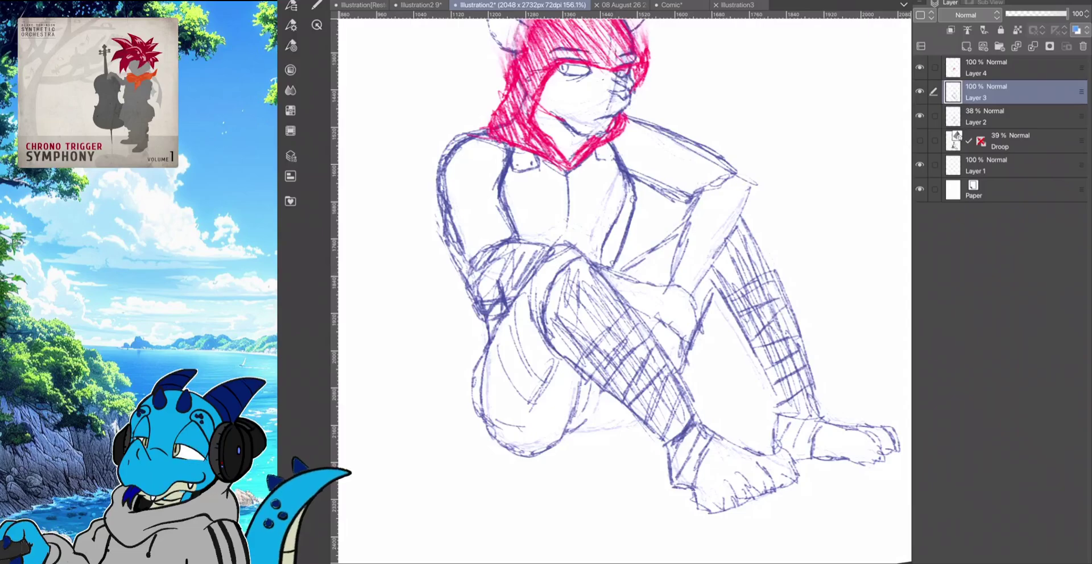
Refine the contour of the far hand and hatch the far forearm from the wrist to the elbow
{"action": "left_click_drag", "start_coordinate": [650, 291], "coordinate": [640, 313]}
{"action": "mouse_move", "coordinate": [642, 285]}
{"action": "left_mouse_down"}
{"action": "mouse_move", "coordinate": [633, 305]}
{"action": "mouse_move", "coordinate": [609, 299]}
{"action": "left_mouse_up"}
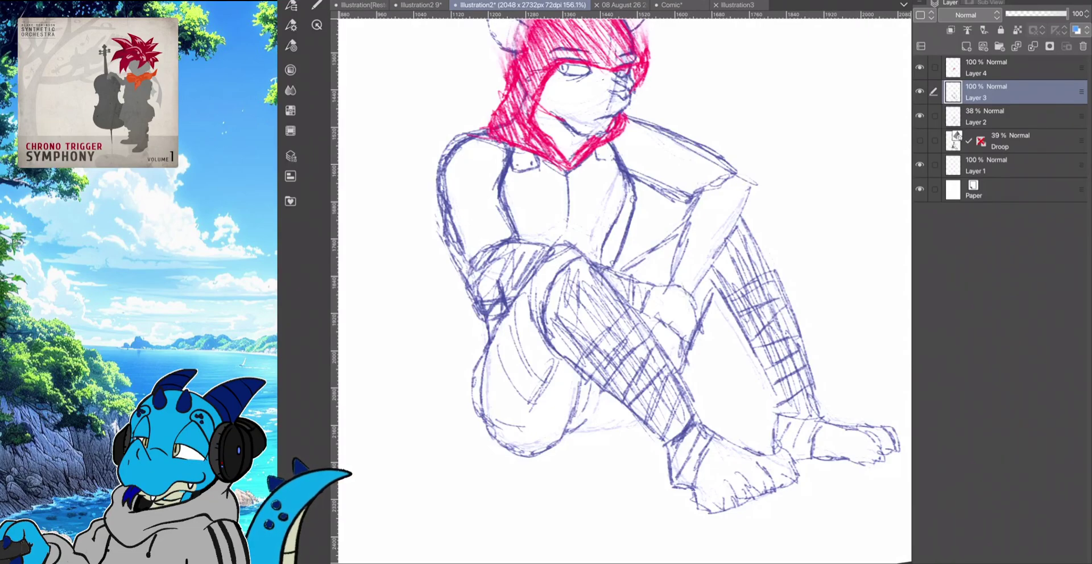
{"action": "left_click_drag", "start_coordinate": [693, 222], "coordinate": [683, 287]}
{"action": "mouse_move", "coordinate": [700, 209]}
{"action": "left_mouse_down"}
{"action": "mouse_move", "coordinate": [689, 278]}
{"action": "mouse_move", "coordinate": [695, 272]}
{"action": "left_mouse_up"}
{"action": "mouse_move", "coordinate": [733, 194]}
{"action": "left_mouse_down"}
{"action": "mouse_move", "coordinate": [705, 256]}
{"action": "mouse_move", "coordinate": [716, 248]}
{"action": "left_mouse_up"}
{"action": "mouse_move", "coordinate": [746, 184]}
{"action": "left_mouse_down"}
{"action": "mouse_move", "coordinate": [709, 263]}
{"action": "mouse_move", "coordinate": [680, 282]}
{"action": "left_mouse_up"}
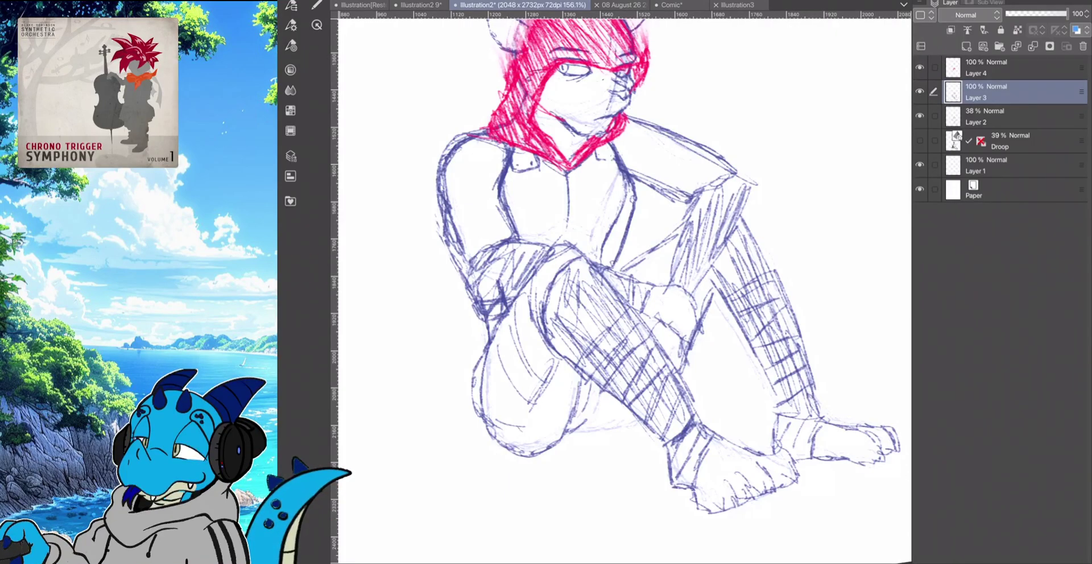
Add a pointed edge above the near elbow and strengthen the near upper arm's outline
{"action": "left_click_drag", "start_coordinate": [470, 234], "coordinate": [471, 258]}
{"action": "mouse_move", "coordinate": [480, 231]}
{"action": "left_mouse_down"}
{"action": "mouse_move", "coordinate": [473, 252]}
{"action": "mouse_move", "coordinate": [488, 247]}
{"action": "left_mouse_up"}
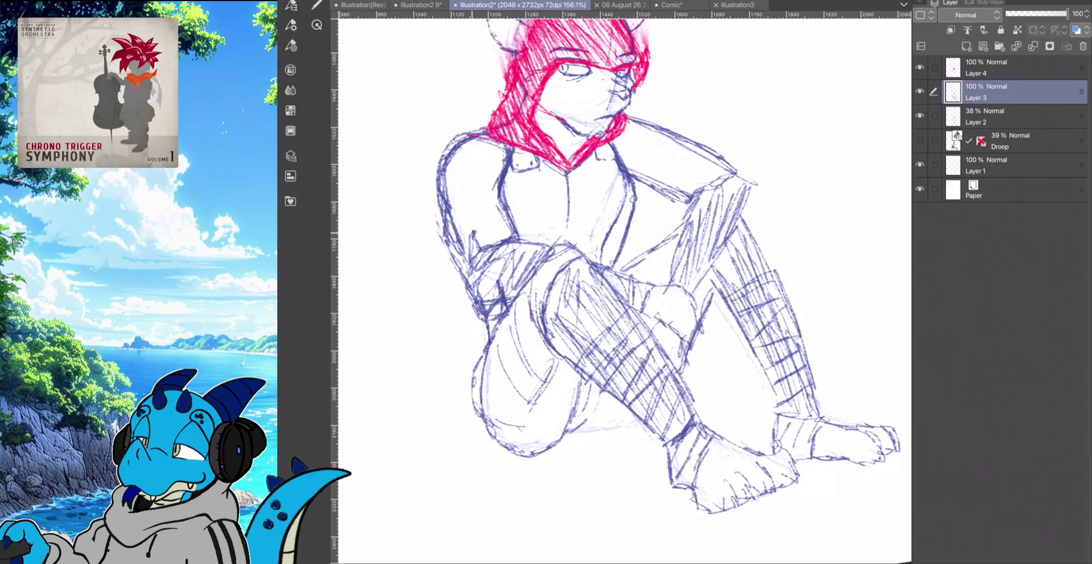
{"action": "mouse_move", "coordinate": [445, 158]}
{"action": "left_mouse_down"}
{"action": "mouse_move", "coordinate": [451, 275]}
{"action": "mouse_move", "coordinate": [478, 259]}
{"action": "left_mouse_up"}
{"action": "mouse_move", "coordinate": [505, 188]}
{"action": "left_mouse_down"}
{"action": "mouse_move", "coordinate": [501, 206]}
{"action": "mouse_move", "coordinate": [496, 181]}
{"action": "left_mouse_up"}
Add a fold along the underside of the far upper arm and strengthen its upper edge near the elbow
{"action": "mouse_move", "coordinate": [633, 186]}
{"action": "left_mouse_down"}
{"action": "mouse_move", "coordinate": [668, 215]}
{"action": "mouse_move", "coordinate": [687, 212]}
{"action": "mouse_move", "coordinate": [701, 189]}
{"action": "left_mouse_up"}
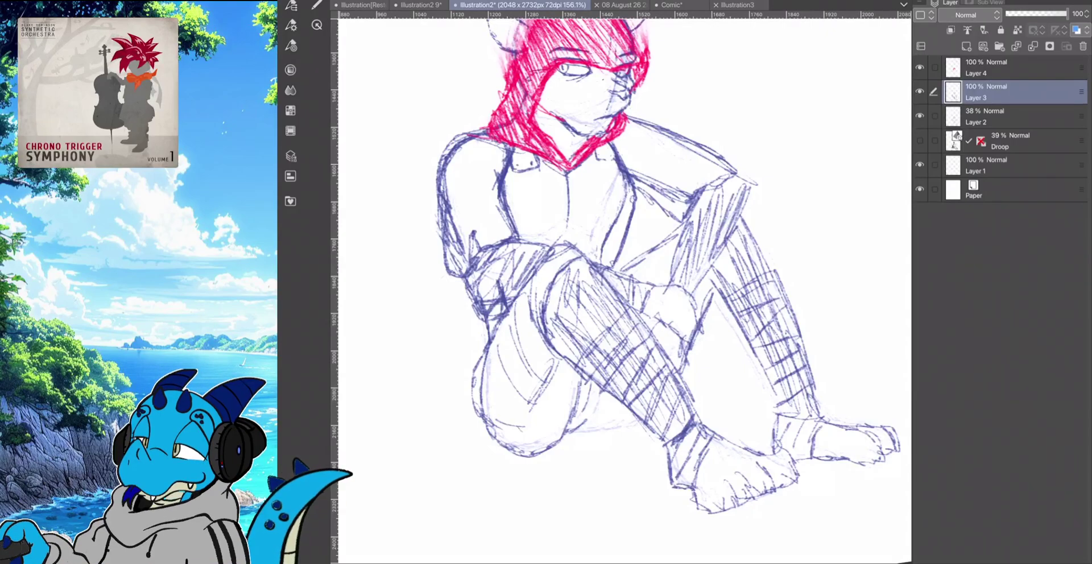
{"action": "mouse_move", "coordinate": [683, 198]}
{"action": "left_mouse_down"}
{"action": "mouse_move", "coordinate": [681, 207]}
{"action": "mouse_move", "coordinate": [697, 186]}
{"action": "left_mouse_up"}
{"action": "left_click_drag", "start_coordinate": [701, 145], "coordinate": [742, 177]}
{"action": "left_click_drag", "start_coordinate": [678, 140], "coordinate": [714, 157]}
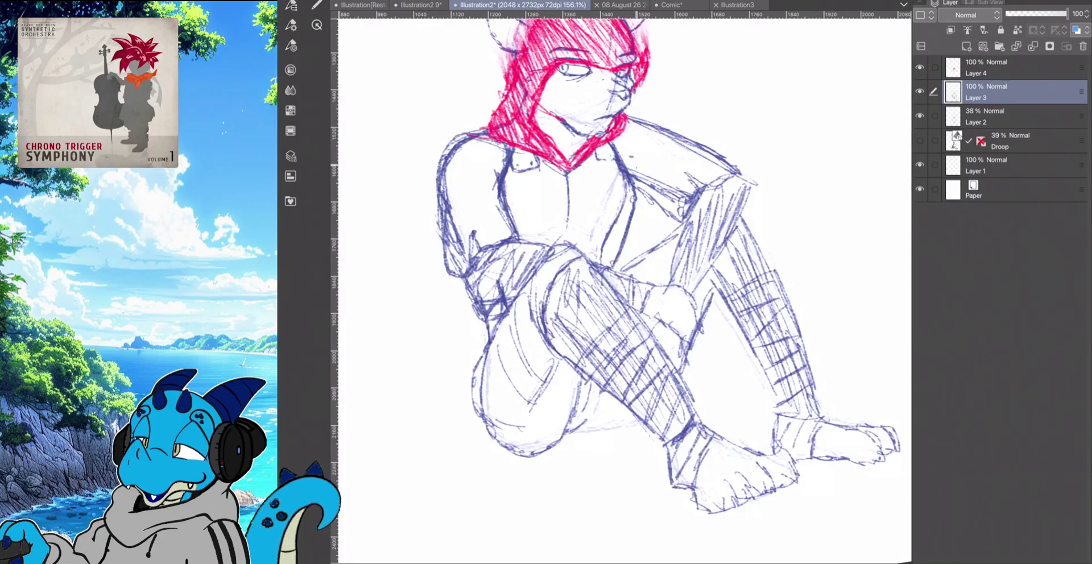
Draw clusters of small rounded spots on the far shoulder and down the near upper arm to the elbow
{"action": "left_click_drag", "start_coordinate": [632, 168], "coordinate": [632, 162]}
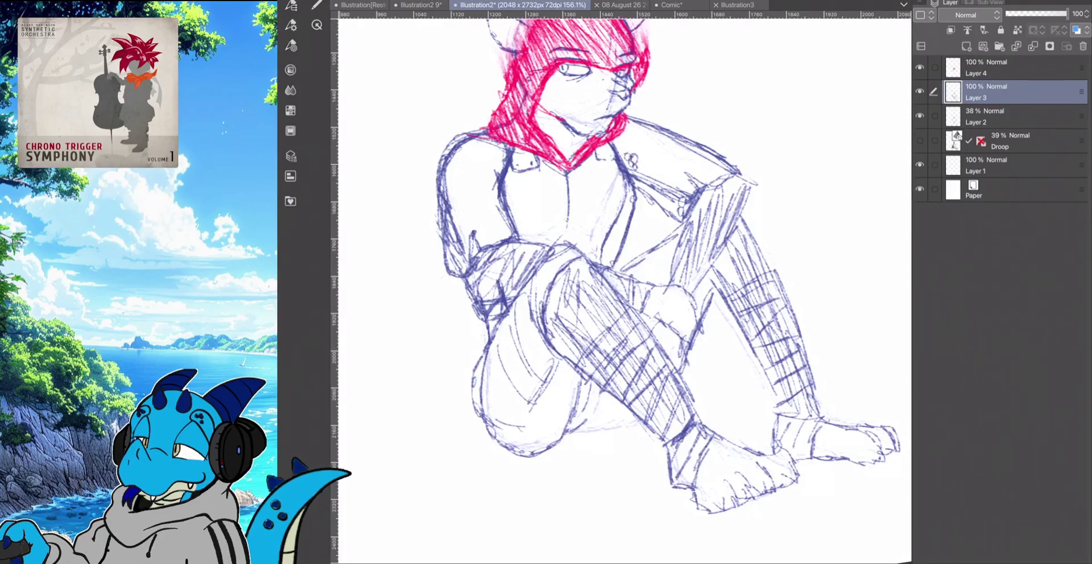
{"action": "left_click_drag", "start_coordinate": [626, 122], "coordinate": [635, 140]}
{"action": "left_click_drag", "start_coordinate": [472, 192], "coordinate": [480, 198]}
{"action": "mouse_move", "coordinate": [474, 180]}
{"action": "left_mouse_down"}
{"action": "mouse_move", "coordinate": [481, 194]}
{"action": "mouse_move", "coordinate": [469, 198]}
{"action": "left_mouse_up"}
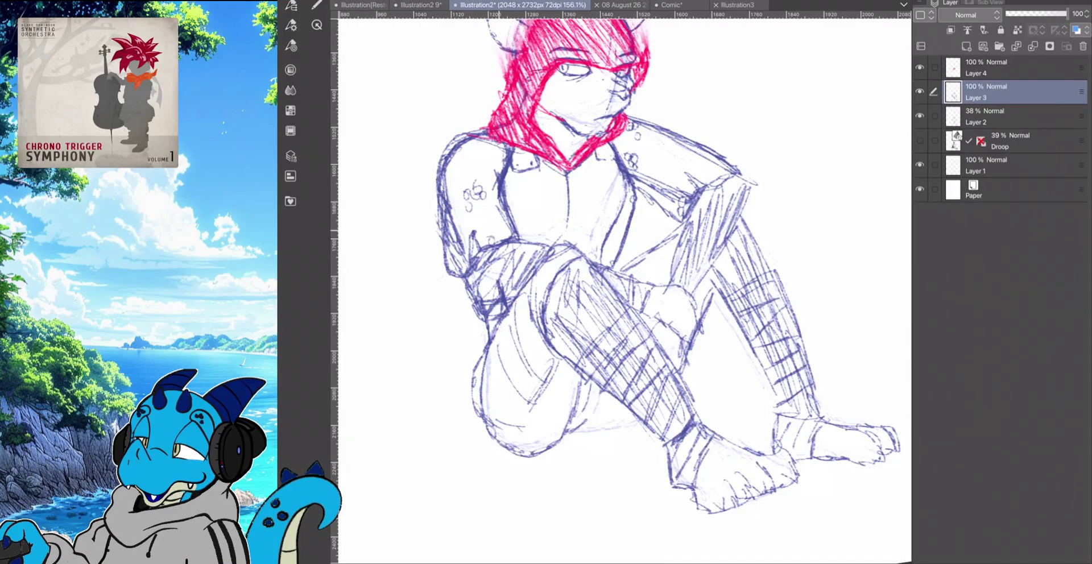
{"action": "mouse_move", "coordinate": [492, 242]}
{"action": "left_mouse_down"}
{"action": "mouse_move", "coordinate": [504, 233]}
{"action": "mouse_move", "coordinate": [450, 231]}
{"action": "left_mouse_up"}
{"action": "left_click_drag", "start_coordinate": [452, 212], "coordinate": [456, 232]}
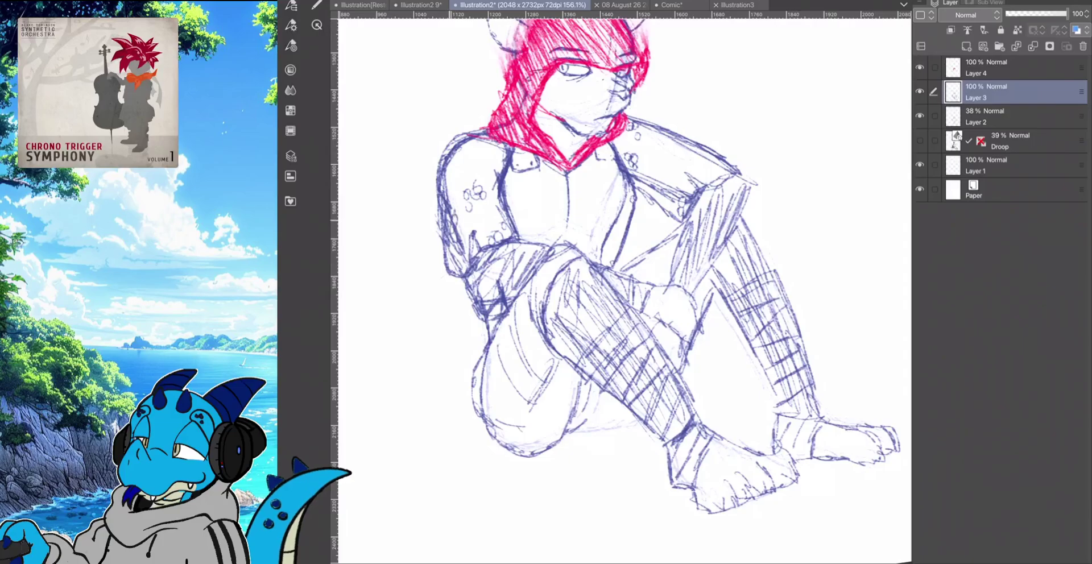
Sketch the curved outline of draped cloth beneath the near shin and continue its edge behind the near foot
{"action": "mouse_move", "coordinate": [575, 371]}
{"action": "left_mouse_down"}
{"action": "mouse_move", "coordinate": [566, 458]}
{"action": "mouse_move", "coordinate": [620, 490]}
{"action": "mouse_move", "coordinate": [670, 489]}
{"action": "left_mouse_up"}
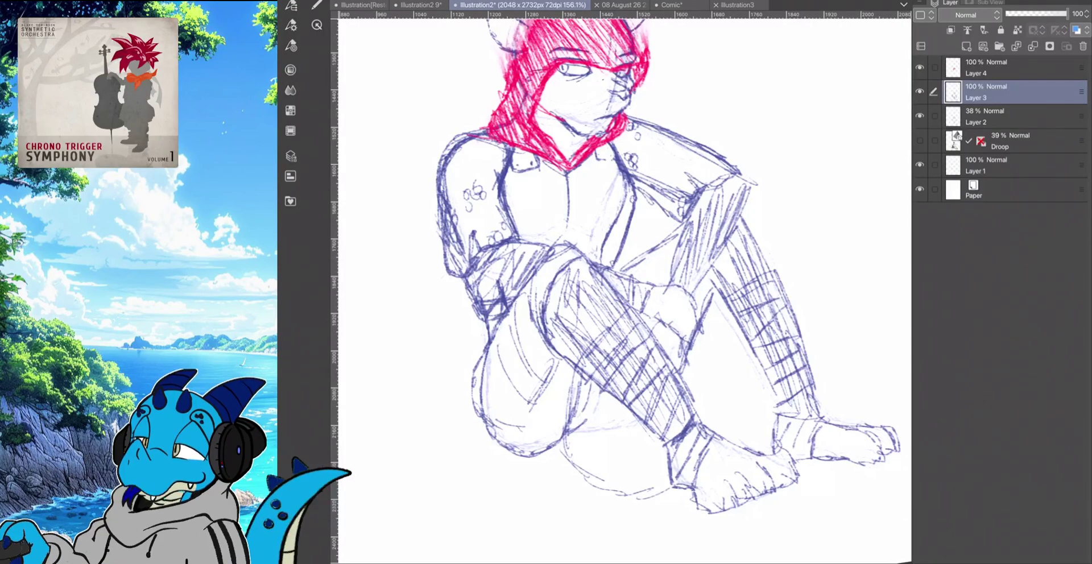
{"action": "left_click_drag", "start_coordinate": [736, 448], "coordinate": [755, 434]}
{"action": "left_click_drag", "start_coordinate": [690, 403], "coordinate": [757, 429]}
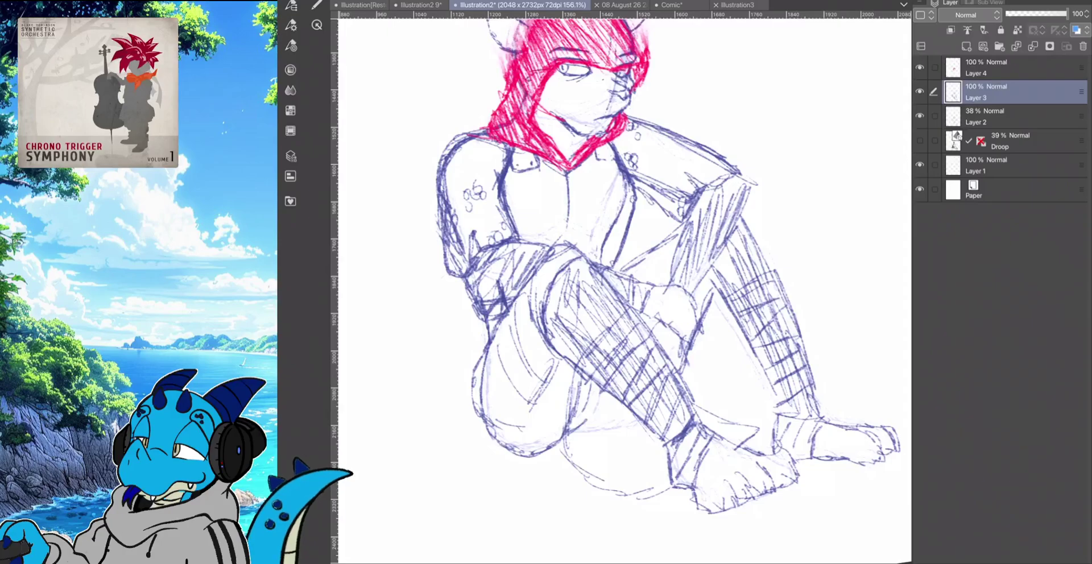
Shade the underside of the near thigh, then add folds and darker edges to the cloth beneath and behind the near shin
{"action": "mouse_move", "coordinate": [472, 380]}
{"action": "left_mouse_down"}
{"action": "mouse_move", "coordinate": [479, 414]}
{"action": "mouse_move", "coordinate": [520, 439]}
{"action": "mouse_move", "coordinate": [564, 360]}
{"action": "left_mouse_up"}
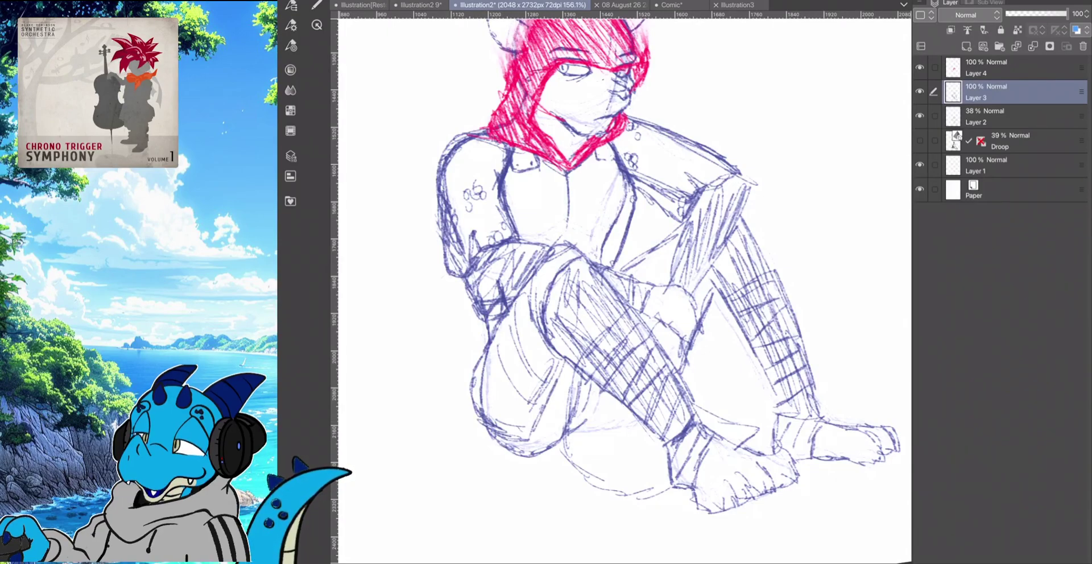
{"action": "mouse_move", "coordinate": [568, 436]}
{"action": "left_mouse_down"}
{"action": "mouse_move", "coordinate": [598, 498]}
{"action": "mouse_move", "coordinate": [670, 496]}
{"action": "left_mouse_up"}
{"action": "mouse_move", "coordinate": [739, 440]}
{"action": "left_mouse_down"}
{"action": "mouse_move", "coordinate": [769, 450]}
{"action": "mouse_move", "coordinate": [773, 437]}
{"action": "mouse_move", "coordinate": [705, 411]}
{"action": "left_mouse_up"}
{"action": "mouse_move", "coordinate": [601, 397]}
{"action": "left_mouse_down"}
{"action": "mouse_move", "coordinate": [599, 437]}
{"action": "mouse_move", "coordinate": [629, 458]}
{"action": "left_mouse_up"}
{"action": "left_click_drag", "start_coordinate": [691, 402], "coordinate": [723, 424]}
{"action": "left_click_drag", "start_coordinate": [684, 384], "coordinate": [756, 427]}
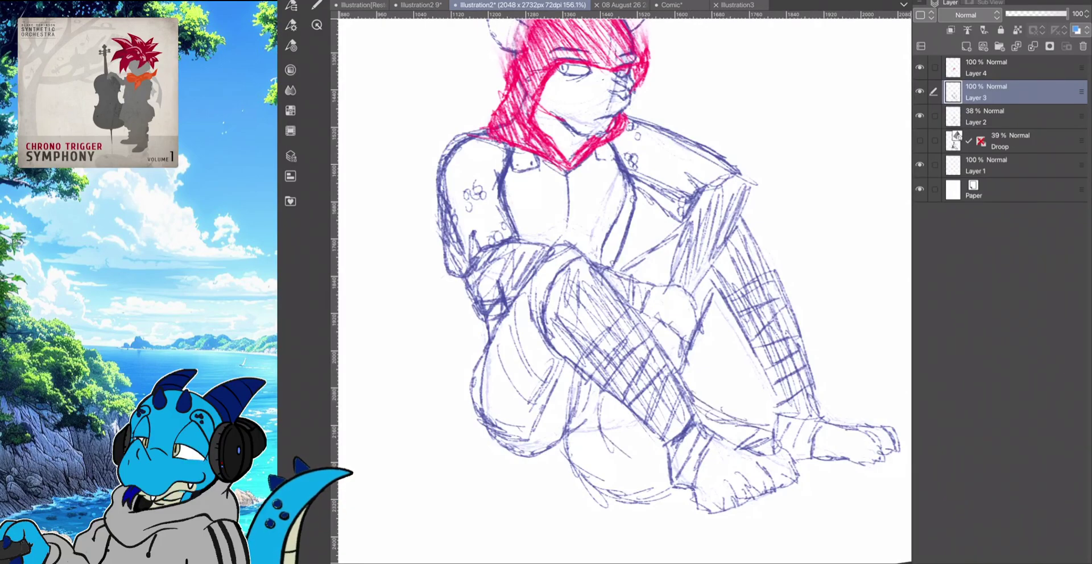
Sketch a ragged, pointed piece of cloth trailing on the ground behind the hips and strengthen the near thigh's bottom edge
{"action": "mouse_move", "coordinate": [472, 405]}
{"action": "left_mouse_down"}
{"action": "mouse_move", "coordinate": [394, 426]}
{"action": "mouse_move", "coordinate": [420, 424]}
{"action": "left_mouse_up"}
{"action": "mouse_move", "coordinate": [402, 441]}
{"action": "left_mouse_down"}
{"action": "mouse_move", "coordinate": [486, 439]}
{"action": "mouse_move", "coordinate": [431, 425]}
{"action": "left_mouse_up"}
{"action": "mouse_move", "coordinate": [456, 413]}
{"action": "left_mouse_down"}
{"action": "mouse_move", "coordinate": [404, 429]}
{"action": "mouse_move", "coordinate": [428, 427]}
{"action": "left_mouse_up"}
{"action": "mouse_move", "coordinate": [429, 426]}
{"action": "left_mouse_down"}
{"action": "mouse_move", "coordinate": [381, 436]}
{"action": "mouse_move", "coordinate": [463, 427]}
{"action": "mouse_move", "coordinate": [390, 436]}
{"action": "left_mouse_up"}
{"action": "mouse_move", "coordinate": [459, 435]}
{"action": "left_mouse_down"}
{"action": "mouse_move", "coordinate": [388, 441]}
{"action": "mouse_move", "coordinate": [563, 458]}
{"action": "left_mouse_up"}
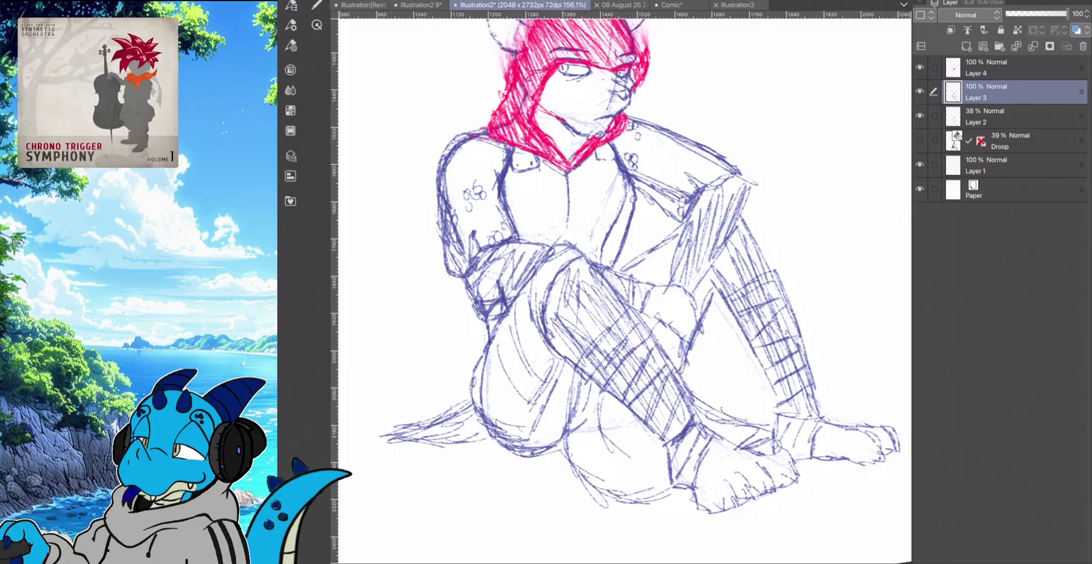
Darken the near thigh's front edge and the line below the far arm, and add more spot clusters on both shoulders
{"action": "left_click_drag", "start_coordinate": [580, 372], "coordinate": [565, 437]}
{"action": "left_click_drag", "start_coordinate": [574, 404], "coordinate": [570, 429]}
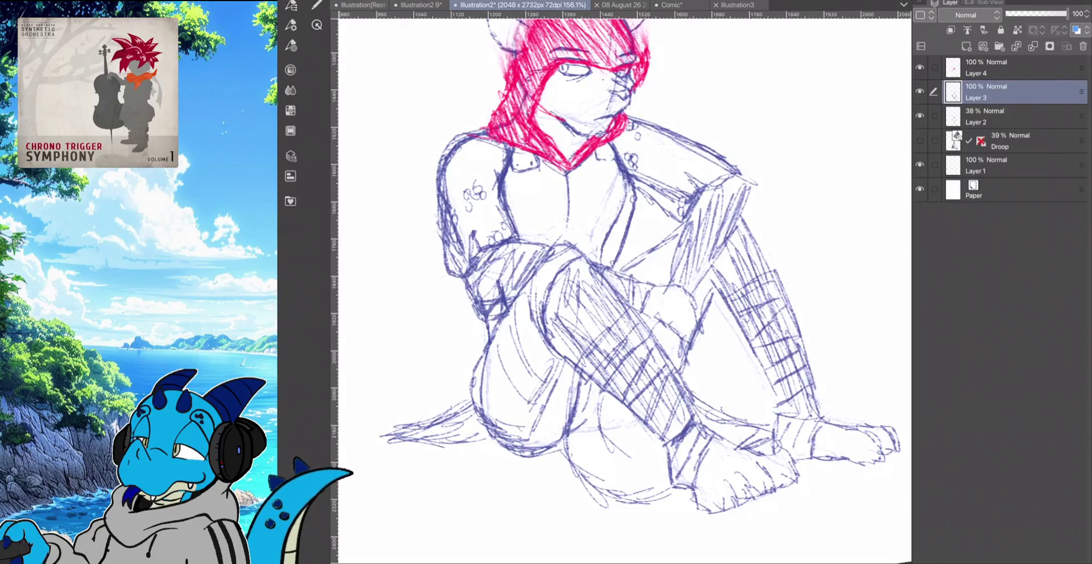
{"action": "left_click_drag", "start_coordinate": [631, 266], "coordinate": [679, 227]}
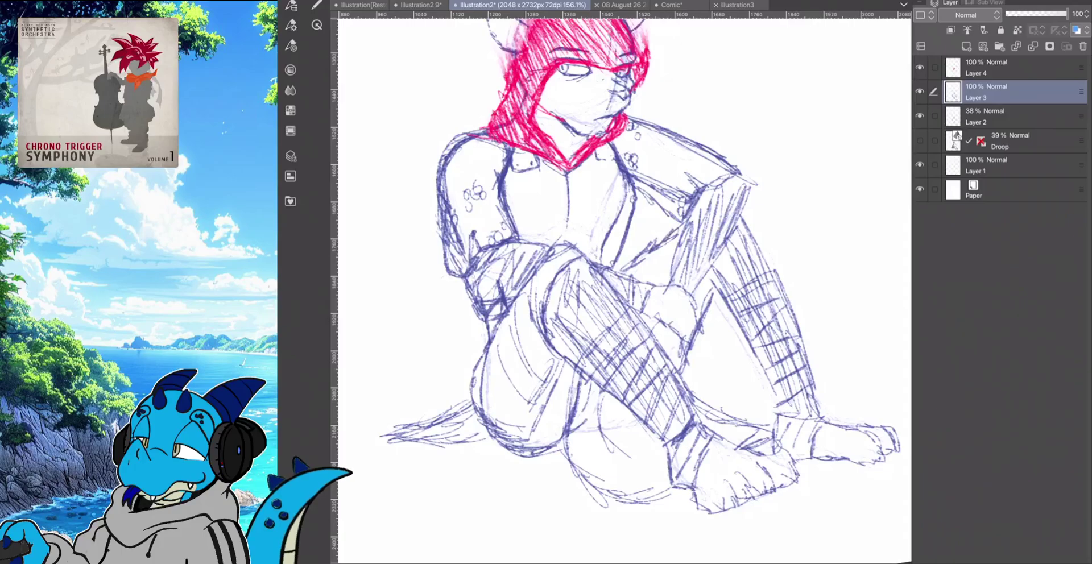
{"action": "left_click_drag", "start_coordinate": [474, 155], "coordinate": [460, 166]}
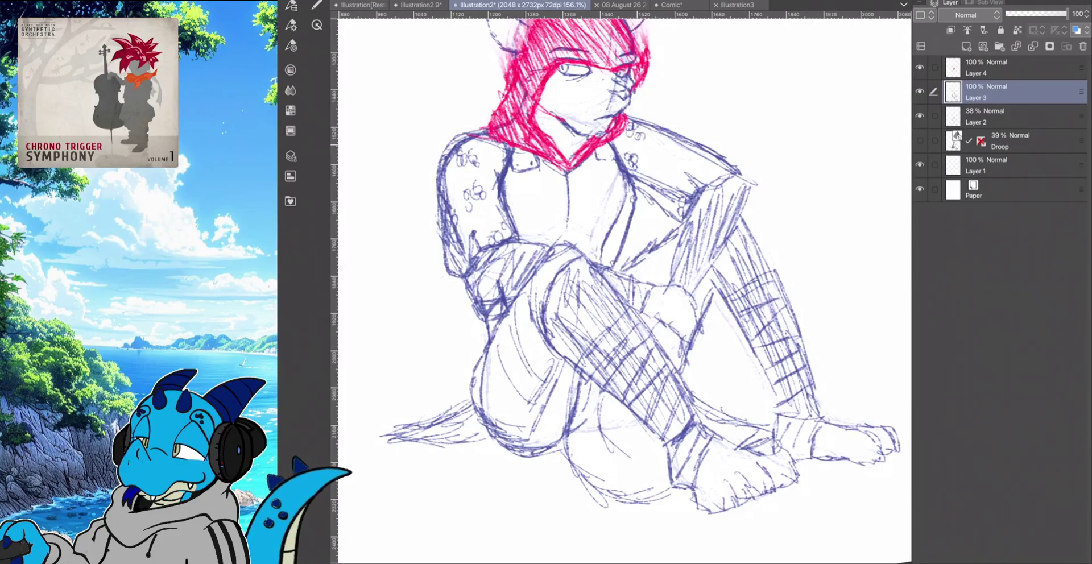
{"action": "left_click_drag", "start_coordinate": [645, 140], "coordinate": [652, 149]}
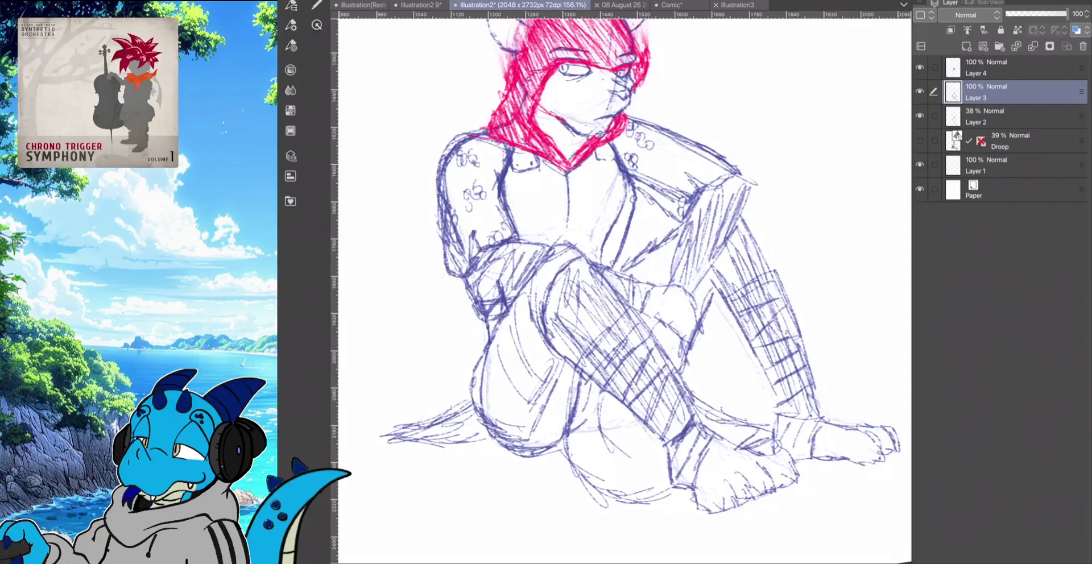
{"action": "scroll", "coordinate": [626, 284], "scroll_direction": "down", "scroll_amount": 3}
{"action": "key", "text": "minus"}
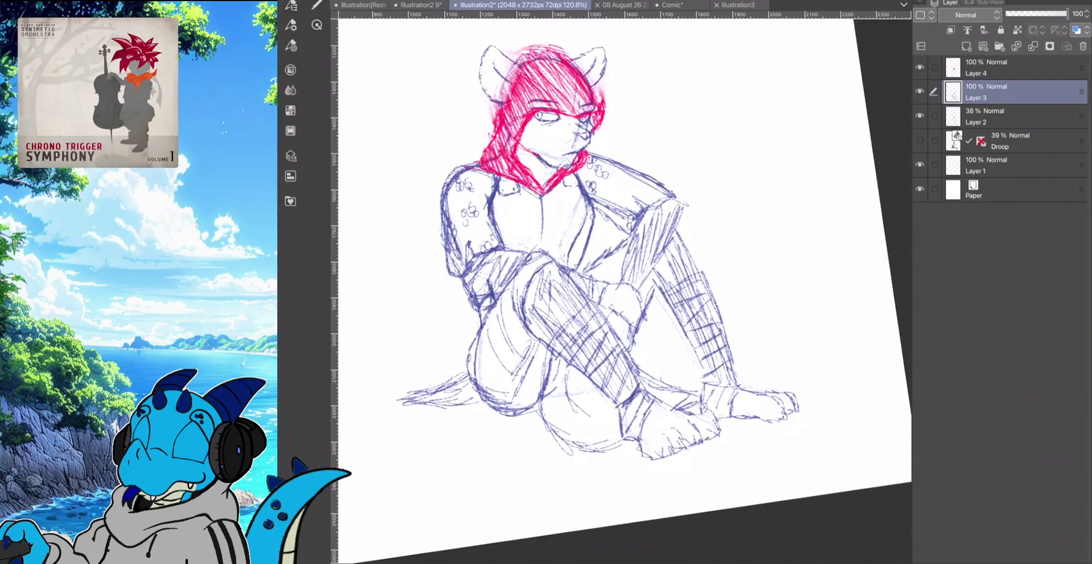
{"action": "mouse_move", "coordinate": [480, 323]}
{"action": "left_mouse_down"}
{"action": "mouse_move", "coordinate": [458, 339]}
{"action": "mouse_move", "coordinate": [420, 330]}
{"action": "mouse_move", "coordinate": [398, 272]}
{"action": "left_mouse_up"}
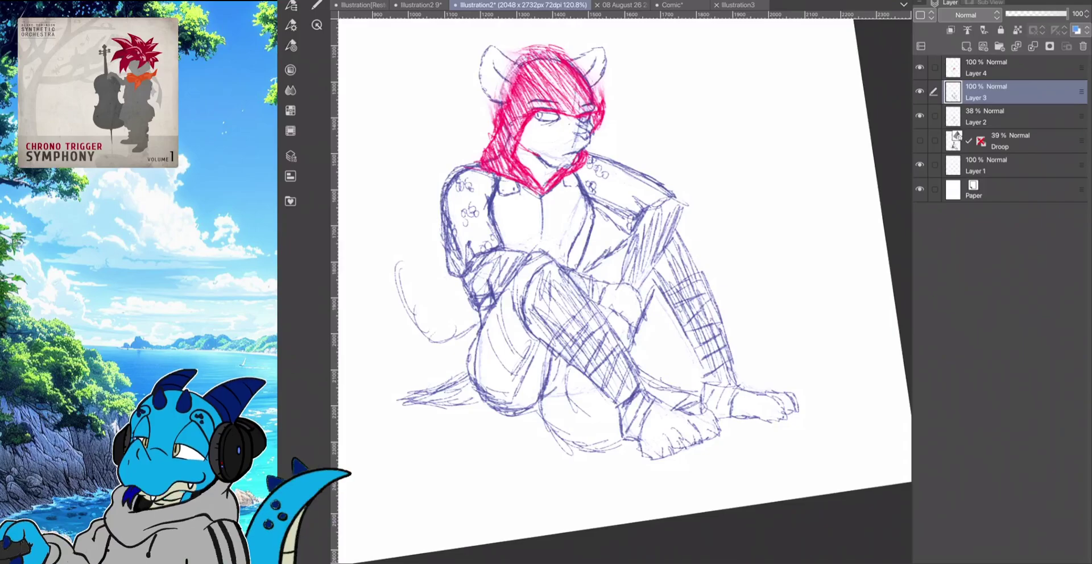
{"action": "key", "text": "ctrl+z"}
{"action": "key", "text": "ctrl+z"}
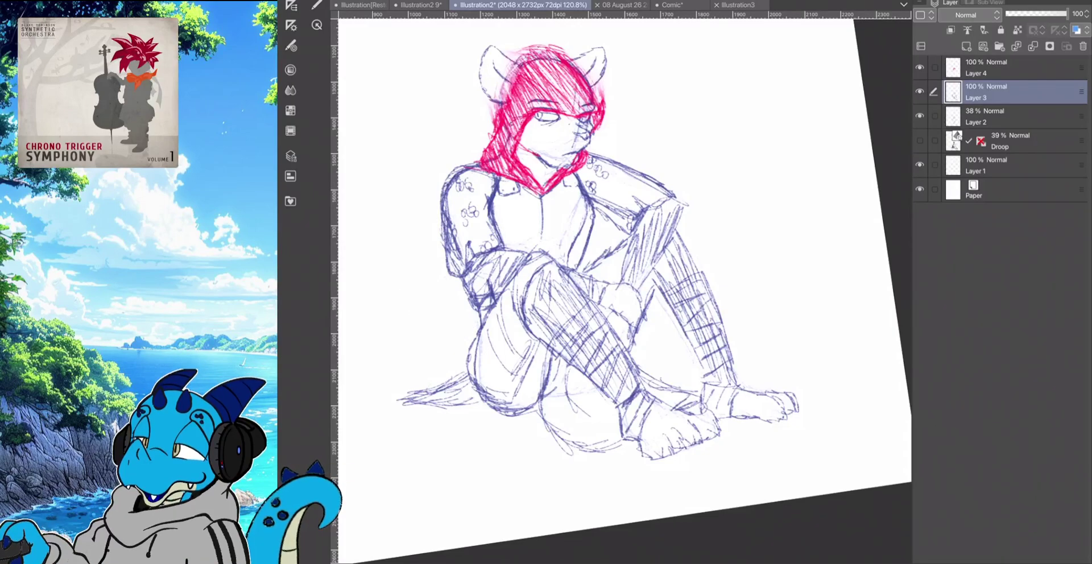
{"action": "left_click", "coordinate": [317, 5]}
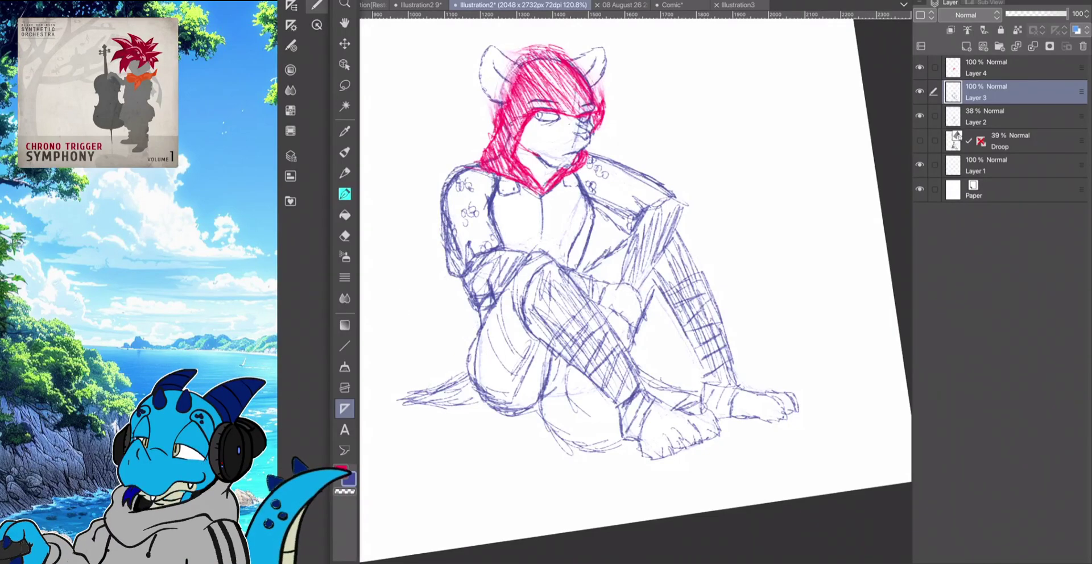
{"action": "key", "text": "Tab"}
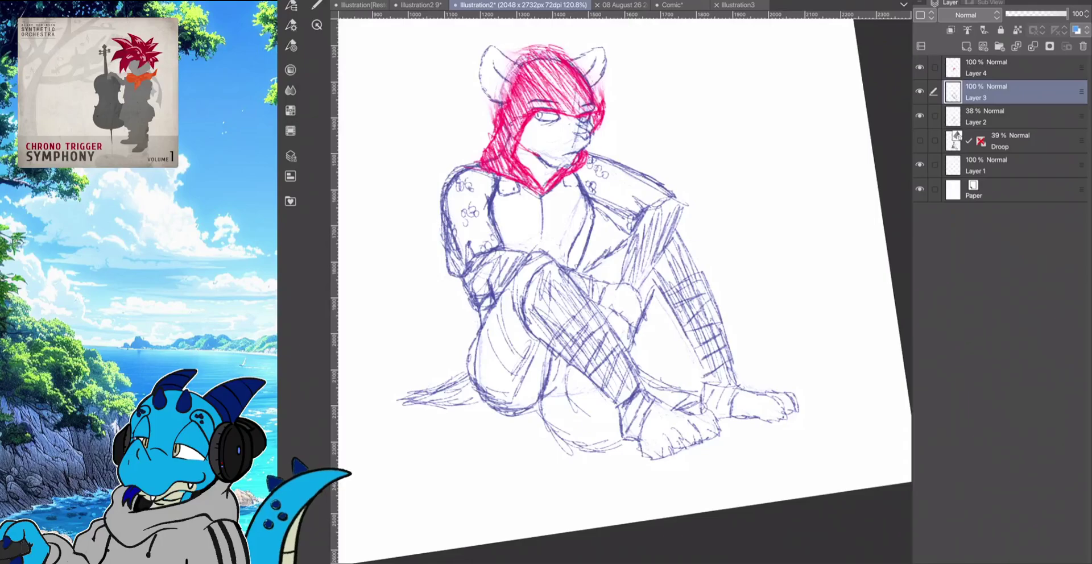
Sketch a thick tail looping out behind the lower back, its tip rising above the far shoulder, and darken the trailing cloth
{"action": "left_click_drag", "start_coordinate": [542, 253], "coordinate": [626, 234]}
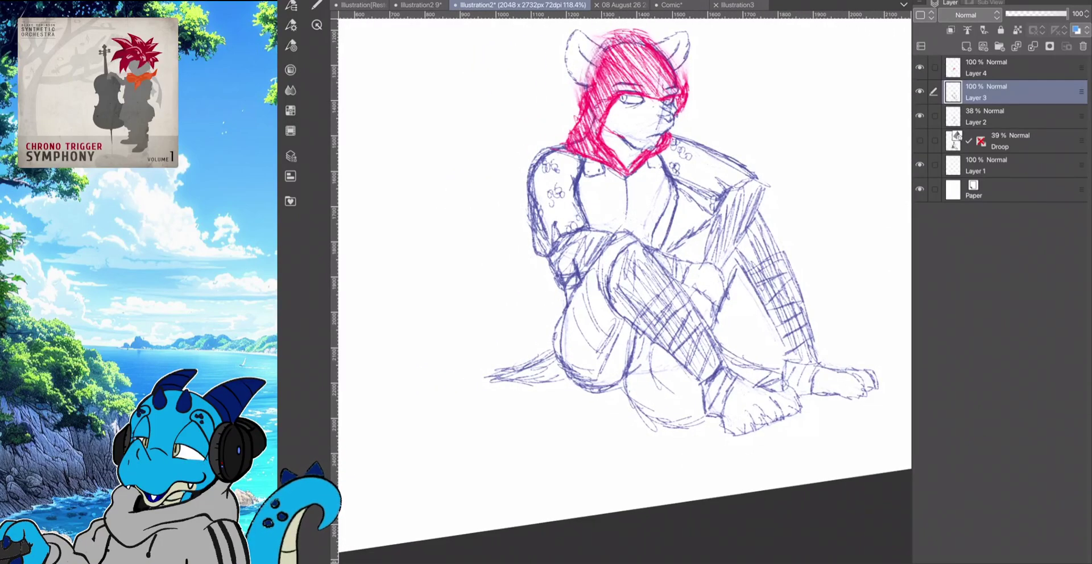
{"action": "mouse_move", "coordinate": [554, 327]}
{"action": "left_mouse_down"}
{"action": "mouse_move", "coordinate": [464, 351]}
{"action": "mouse_move", "coordinate": [442, 302]}
{"action": "mouse_move", "coordinate": [529, 276]}
{"action": "left_mouse_up"}
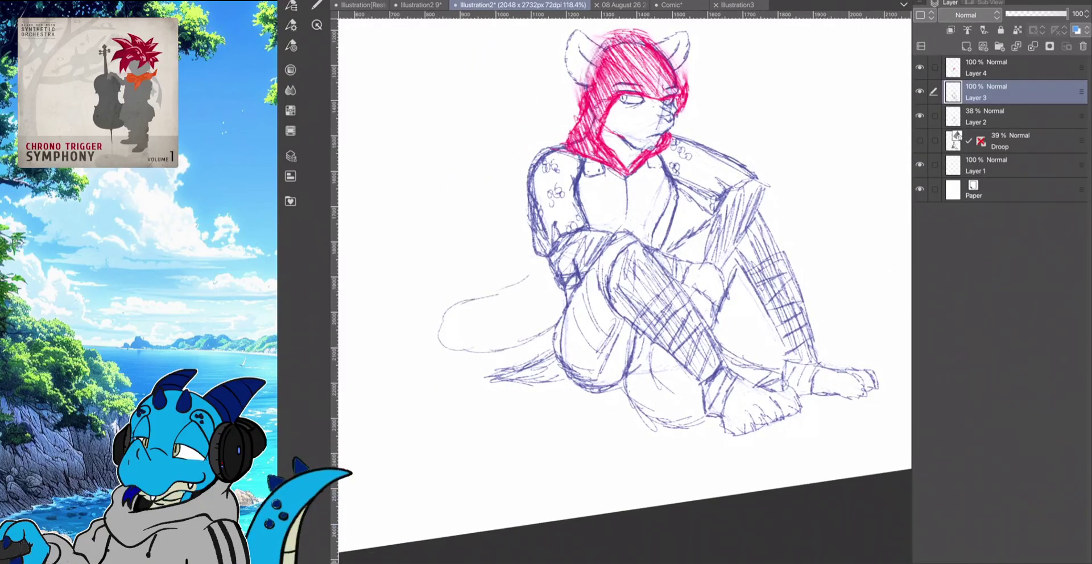
{"action": "mouse_move", "coordinate": [718, 128]}
{"action": "left_mouse_down"}
{"action": "mouse_move", "coordinate": [763, 98]}
{"action": "mouse_move", "coordinate": [725, 157]}
{"action": "left_mouse_up"}
{"action": "left_click_drag", "start_coordinate": [757, 130], "coordinate": [767, 99]}
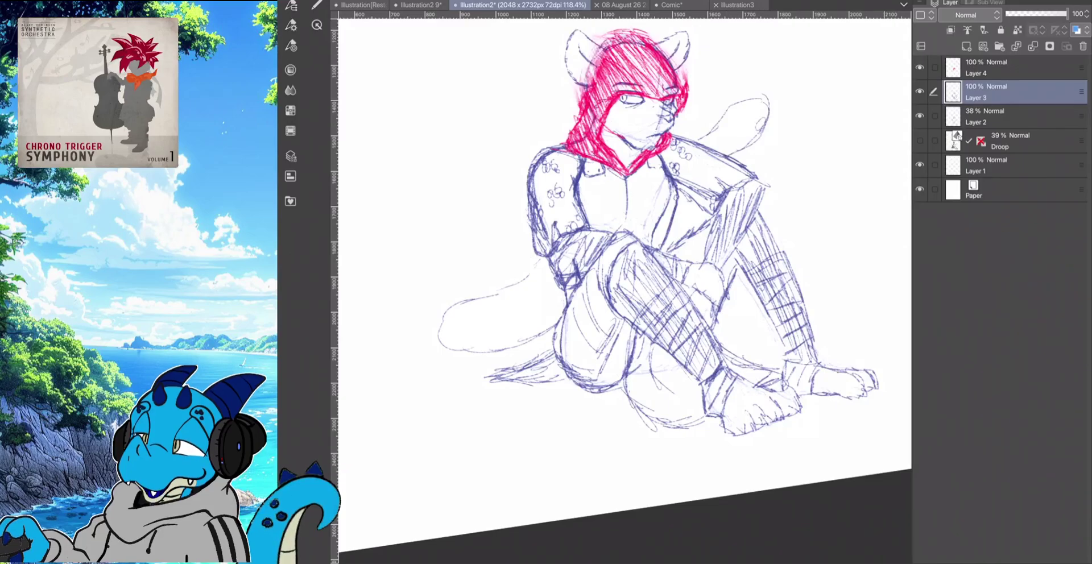
{"action": "mouse_move", "coordinate": [554, 272]}
{"action": "left_mouse_down"}
{"action": "mouse_move", "coordinate": [514, 312]}
{"action": "mouse_move", "coordinate": [475, 328]}
{"action": "mouse_move", "coordinate": [510, 325]}
{"action": "left_mouse_up"}
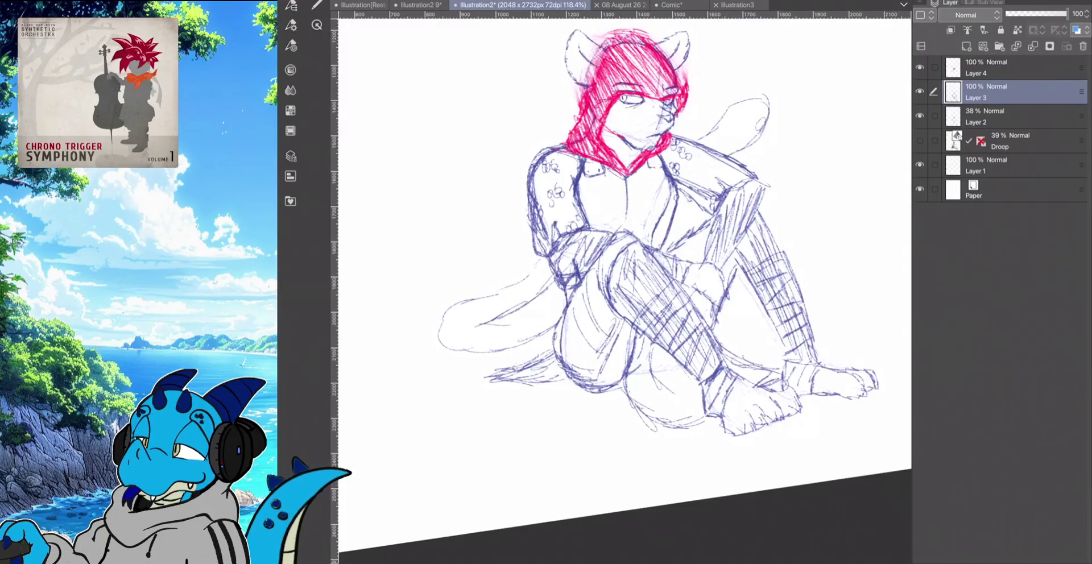
{"action": "mouse_move", "coordinate": [544, 253]}
{"action": "left_mouse_down"}
{"action": "mouse_move", "coordinate": [439, 333]}
{"action": "mouse_move", "coordinate": [535, 344]}
{"action": "mouse_move", "coordinate": [567, 316]}
{"action": "mouse_move", "coordinate": [512, 310]}
{"action": "mouse_move", "coordinate": [548, 294]}
{"action": "left_mouse_up"}
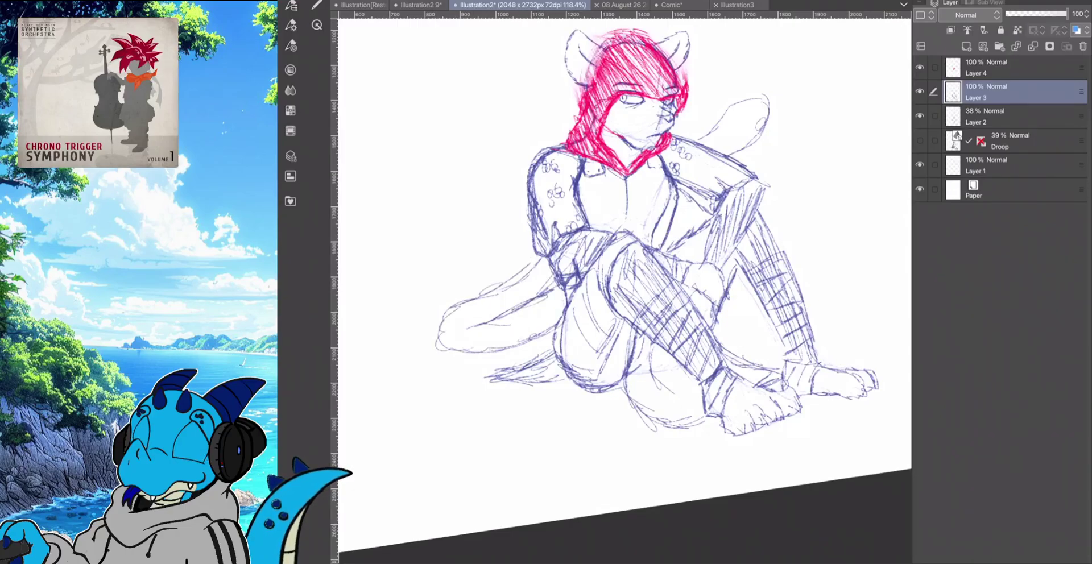
{"action": "left_click_drag", "start_coordinate": [691, 144], "coordinate": [742, 105]}
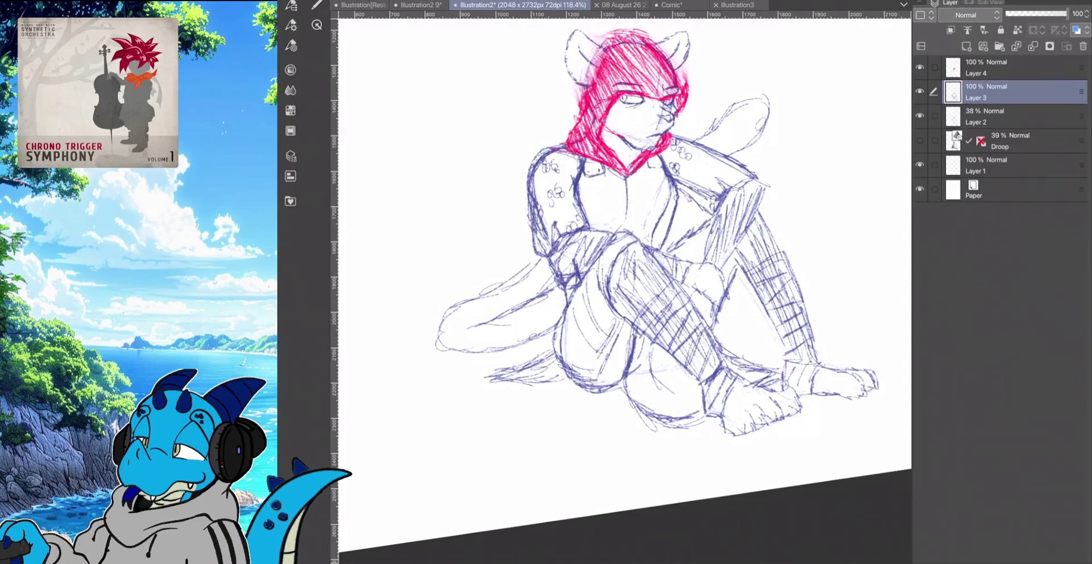
{"action": "left_click_drag", "start_coordinate": [557, 344], "coordinate": [492, 378]}
{"action": "left_click_drag", "start_coordinate": [494, 379], "coordinate": [566, 375]}
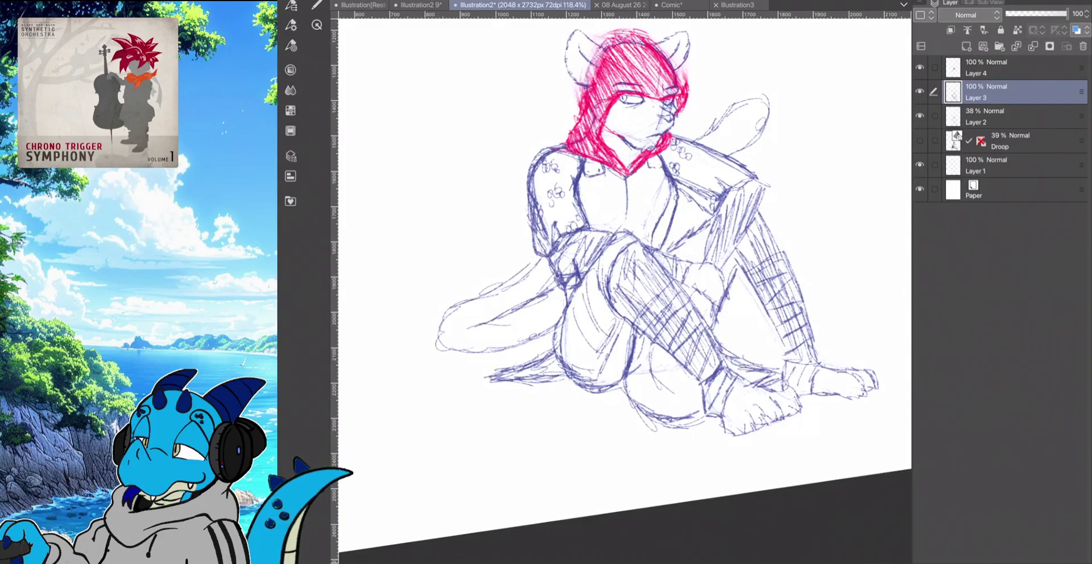
Fade out the tail loop behind the back and its tip above the far shoulder, leaving only faint traces
{"action": "left_click", "coordinate": [316, 5]}
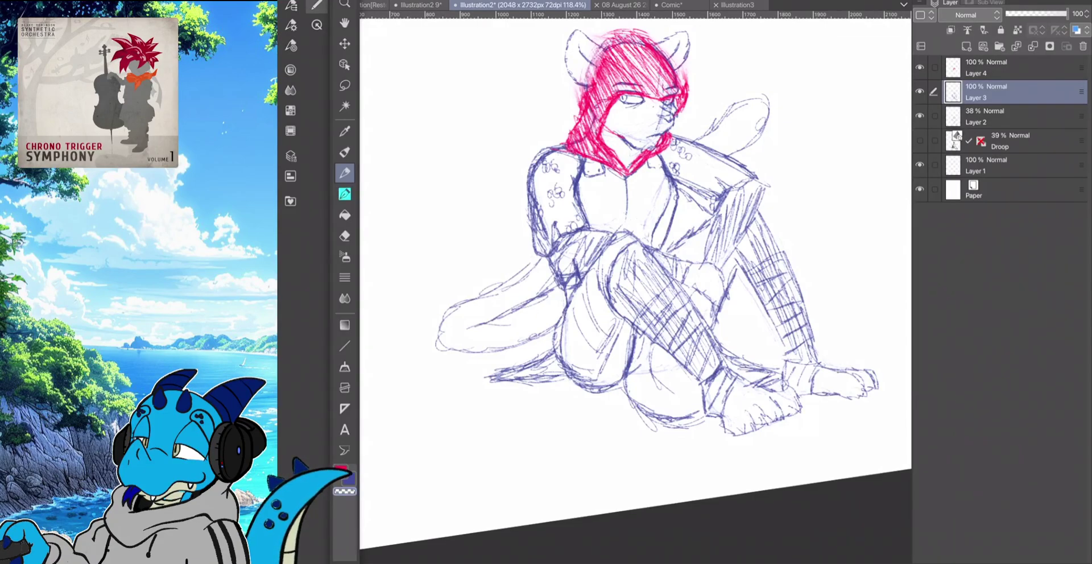
{"action": "left_click", "coordinate": [316, 5]}
{"action": "left_click", "coordinate": [316, 5]}
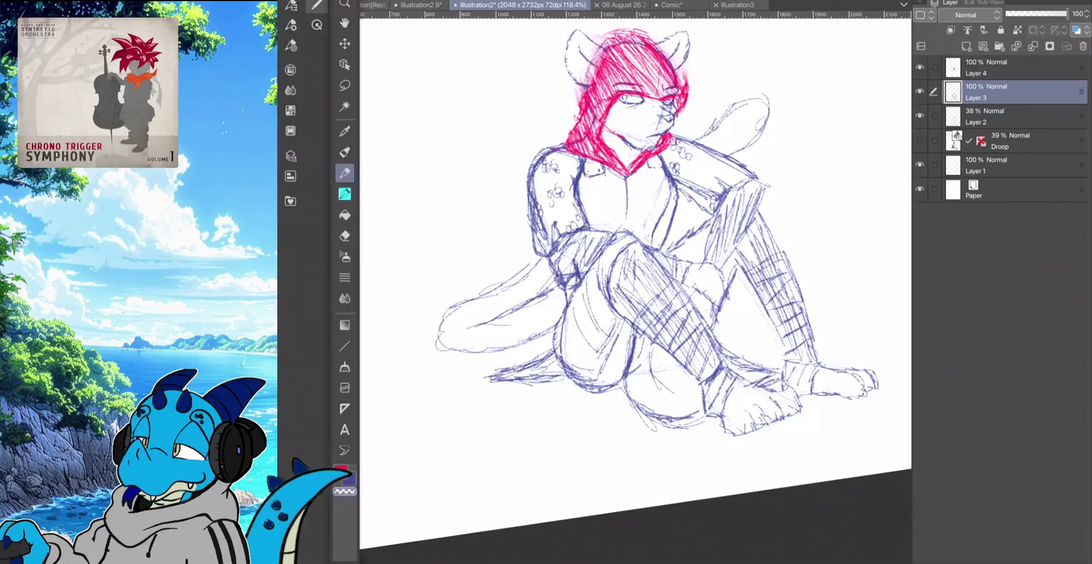
{"action": "left_click", "coordinate": [345, 153]}
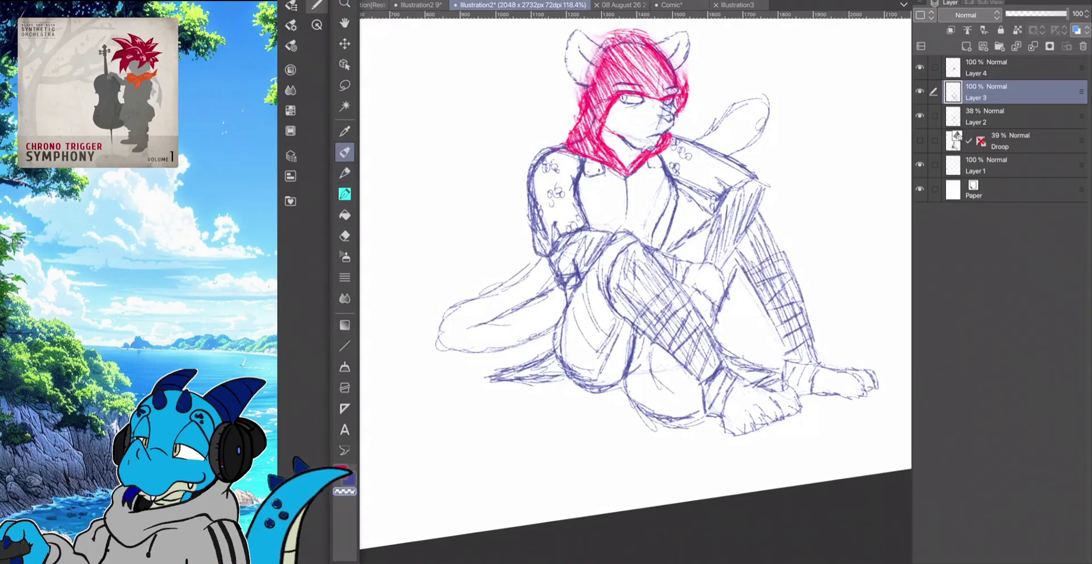
{"action": "mouse_move", "coordinate": [484, 296]}
{"action": "left_mouse_down"}
{"action": "mouse_move", "coordinate": [442, 329]}
{"action": "mouse_move", "coordinate": [512, 284]}
{"action": "mouse_move", "coordinate": [540, 292]}
{"action": "mouse_move", "coordinate": [549, 256]}
{"action": "left_mouse_up"}
{"action": "left_click_drag", "start_coordinate": [495, 377], "coordinate": [540, 364]}
{"action": "mouse_move", "coordinate": [449, 341]}
{"action": "left_mouse_down"}
{"action": "mouse_move", "coordinate": [494, 295]}
{"action": "mouse_move", "coordinate": [540, 273]}
{"action": "left_mouse_up"}
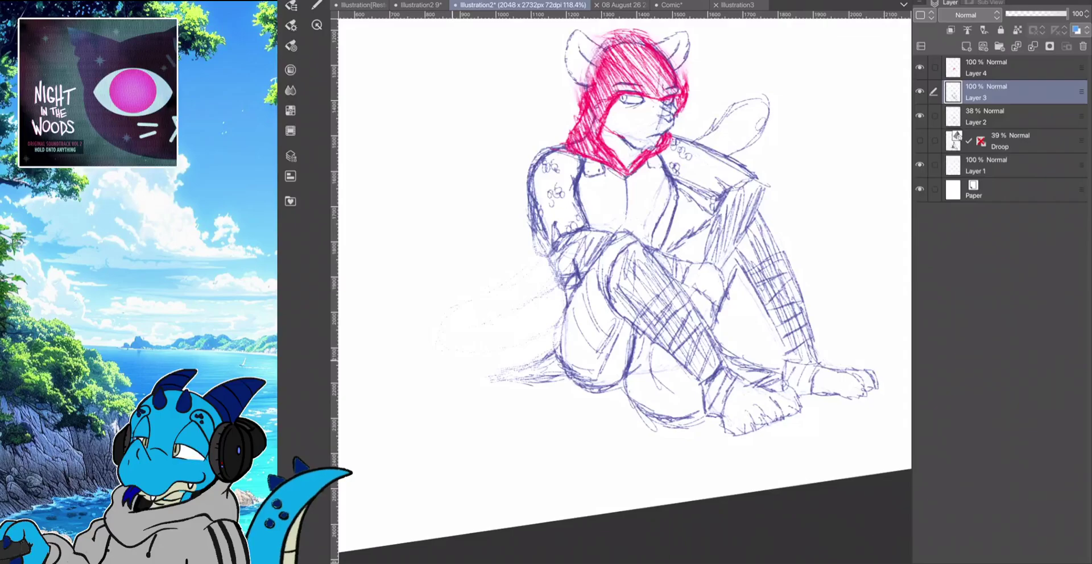
{"action": "mouse_move", "coordinate": [762, 103]}
{"action": "left_mouse_down"}
{"action": "mouse_move", "coordinate": [725, 156]}
{"action": "mouse_move", "coordinate": [699, 143]}
{"action": "left_mouse_up"}
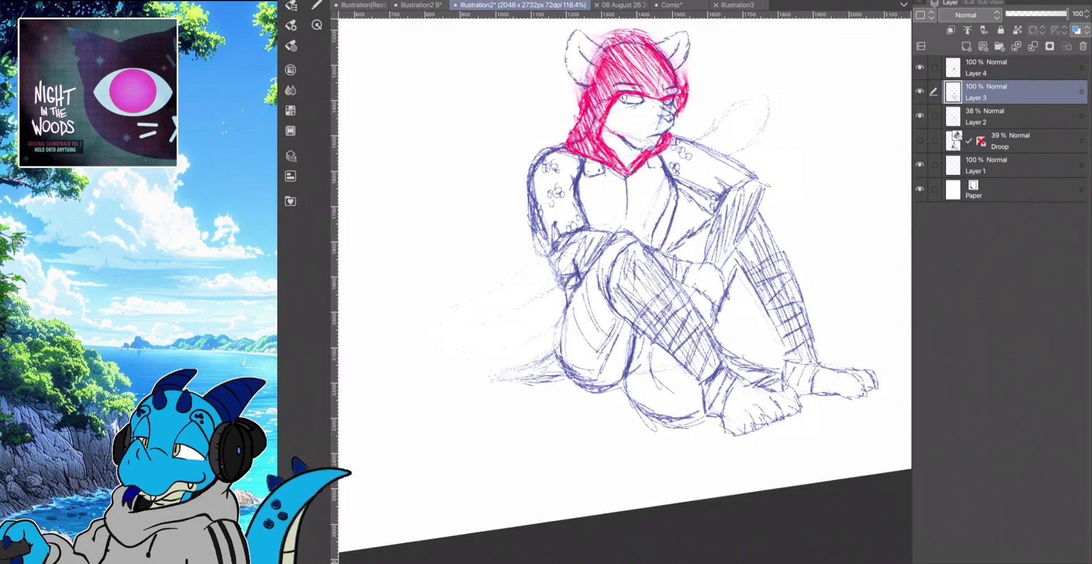
Return to the sketching pencil, darken the near thigh's back and underside contours, and redraw the cloth trailing behind the hips
{"action": "left_click", "coordinate": [316, 5]}
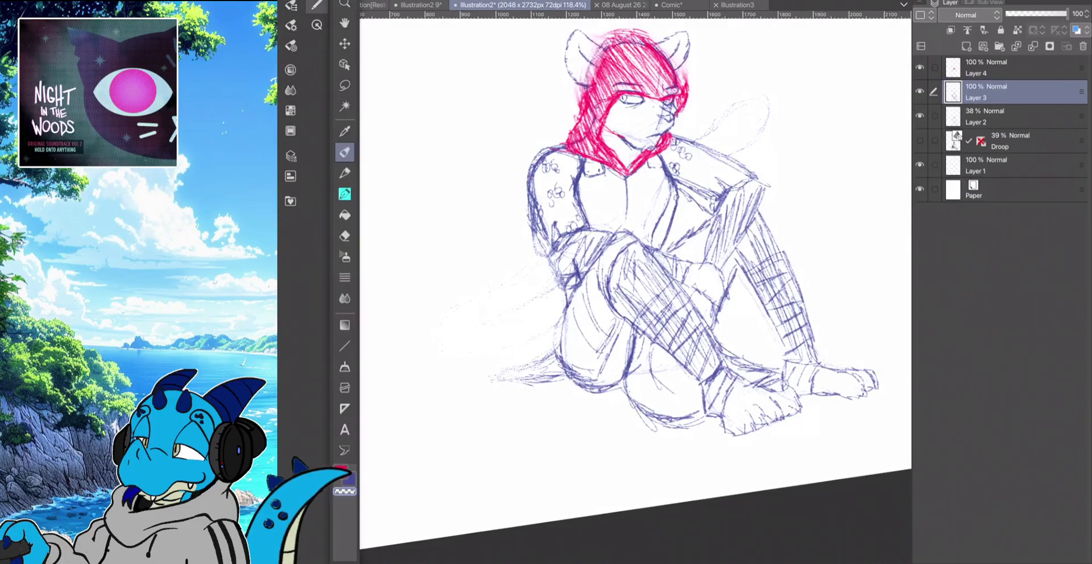
{"action": "left_click", "coordinate": [344, 194]}
{"action": "left_click", "coordinate": [344, 173]}
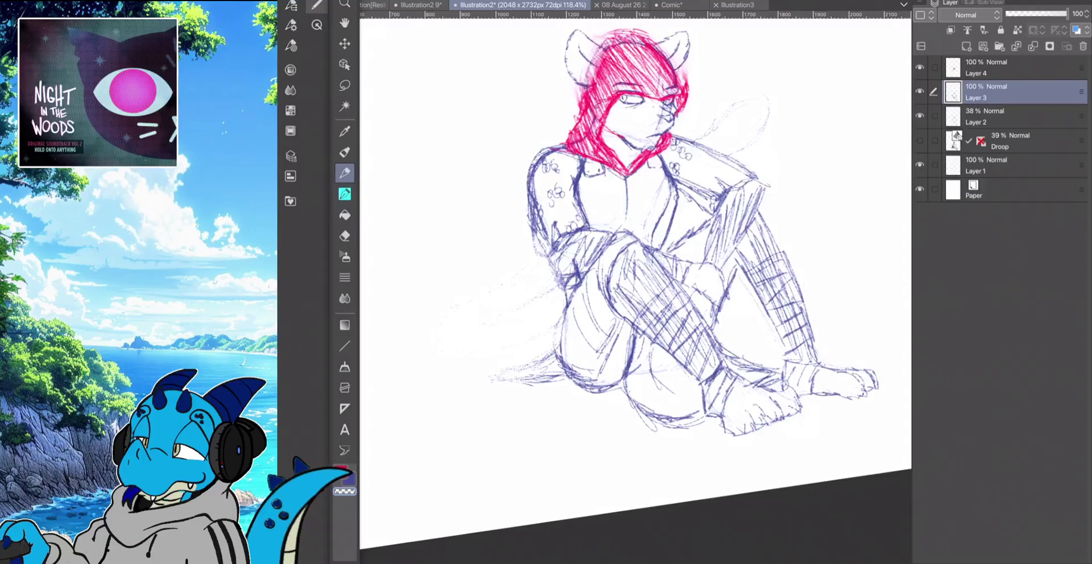
{"action": "left_click", "coordinate": [316, 5]}
{"action": "mouse_move", "coordinate": [560, 321]}
{"action": "left_mouse_down"}
{"action": "mouse_move", "coordinate": [553, 369]}
{"action": "mouse_move", "coordinate": [595, 384]}
{"action": "left_mouse_up"}
{"action": "mouse_move", "coordinate": [597, 382]}
{"action": "left_mouse_down"}
{"action": "mouse_move", "coordinate": [606, 334]}
{"action": "mouse_move", "coordinate": [625, 367]}
{"action": "left_mouse_up"}
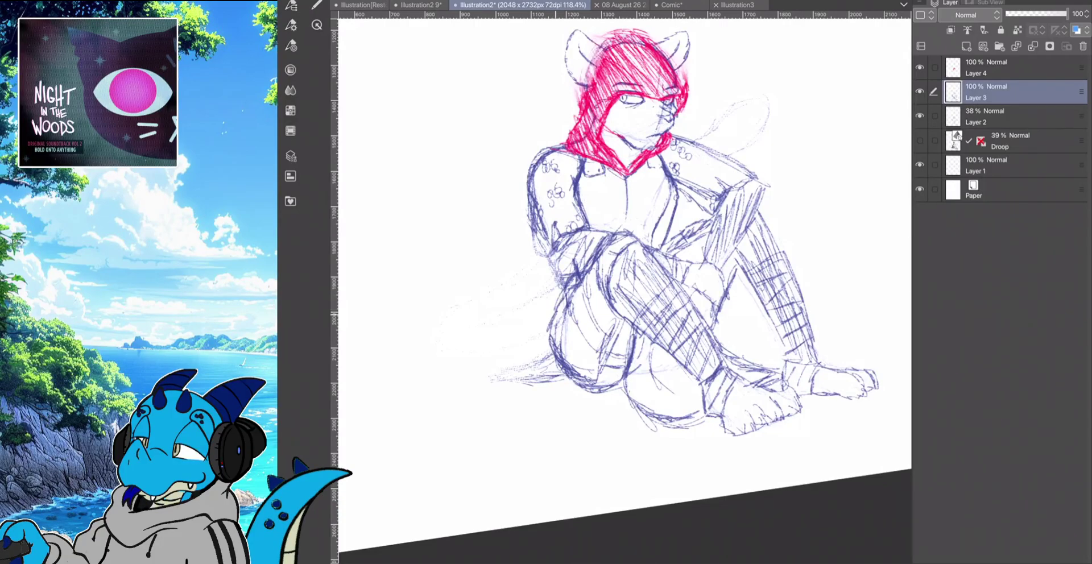
{"action": "mouse_move", "coordinate": [560, 301]}
{"action": "left_mouse_down"}
{"action": "mouse_move", "coordinate": [549, 351]}
{"action": "mouse_move", "coordinate": [496, 378]}
{"action": "mouse_move", "coordinate": [566, 377]}
{"action": "left_mouse_up"}
{"action": "mouse_move", "coordinate": [568, 295]}
{"action": "left_mouse_down"}
{"action": "mouse_move", "coordinate": [543, 364]}
{"action": "mouse_move", "coordinate": [522, 377]}
{"action": "mouse_move", "coordinate": [541, 364]}
{"action": "mouse_move", "coordinate": [595, 385]}
{"action": "mouse_move", "coordinate": [608, 337]}
{"action": "left_mouse_up"}
{"action": "left_click_drag", "start_coordinate": [599, 373], "coordinate": [618, 321]}
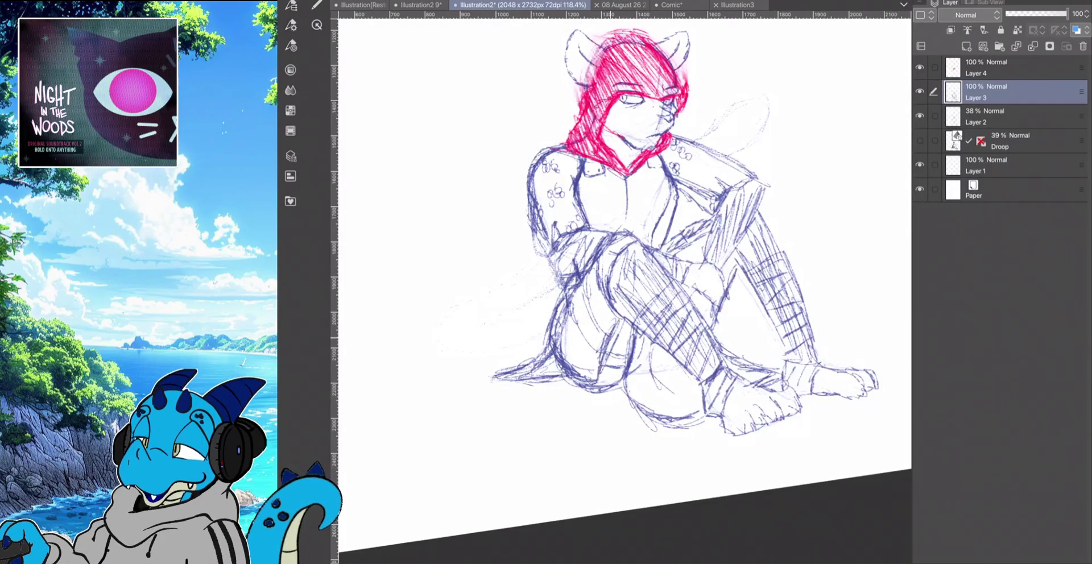
{"action": "left_click_drag", "start_coordinate": [606, 356], "coordinate": [621, 314]}
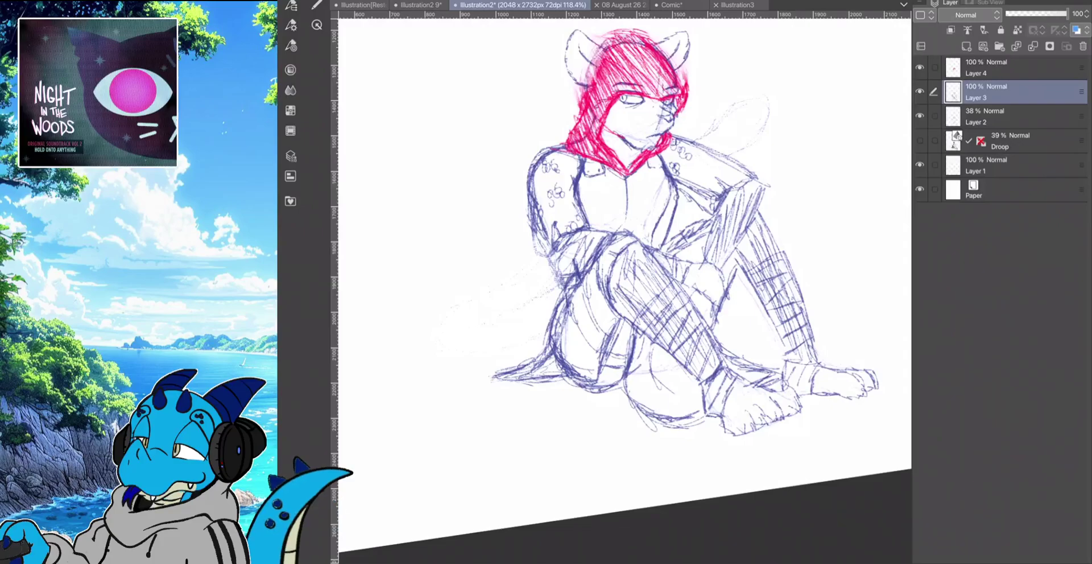
Darken the far leg's outline and add denser strokes to its shin wraps from knee to ankle
{"action": "left_click_drag", "start_coordinate": [753, 235], "coordinate": [745, 273]}
{"action": "left_click_drag", "start_coordinate": [748, 236], "coordinate": [731, 276]}
{"action": "mouse_move", "coordinate": [765, 224]}
{"action": "left_mouse_down"}
{"action": "mouse_move", "coordinate": [752, 278]}
{"action": "mouse_move", "coordinate": [785, 310]}
{"action": "left_mouse_up"}
{"action": "mouse_move", "coordinate": [746, 256]}
{"action": "left_mouse_down"}
{"action": "mouse_move", "coordinate": [785, 357]}
{"action": "mouse_move", "coordinate": [799, 361]}
{"action": "left_mouse_up"}
{"action": "left_click_drag", "start_coordinate": [795, 298], "coordinate": [813, 353]}
{"action": "left_click_drag", "start_coordinate": [786, 276], "coordinate": [810, 351]}
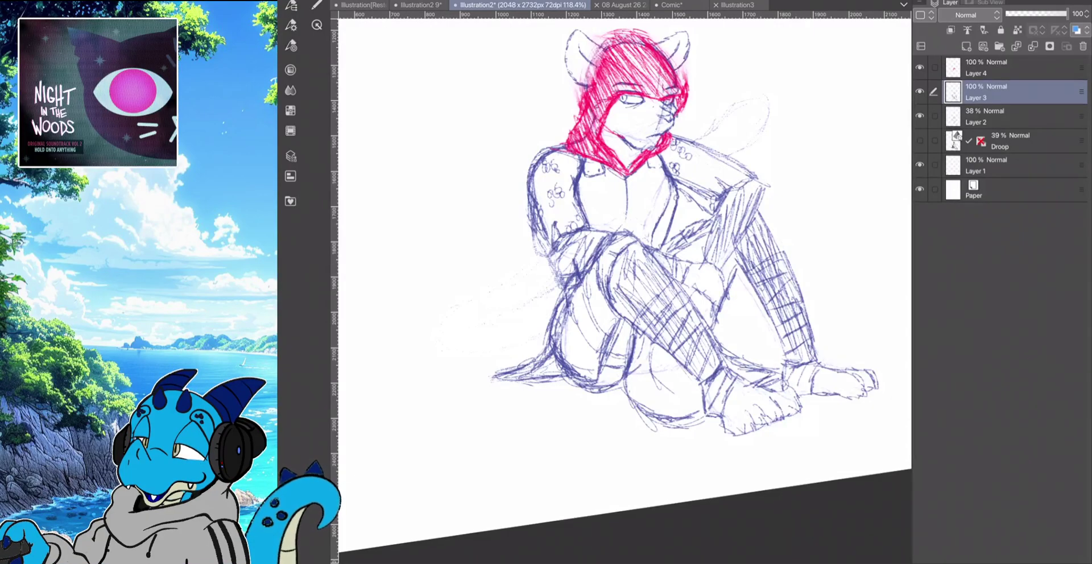
Strengthen the outlines of both feet, including the near foot's sole and the far foot's toes and instep
{"action": "mouse_move", "coordinate": [700, 384]}
{"action": "left_mouse_down"}
{"action": "mouse_move", "coordinate": [704, 419]}
{"action": "mouse_move", "coordinate": [719, 416]}
{"action": "mouse_move", "coordinate": [739, 438]}
{"action": "left_mouse_up"}
{"action": "mouse_move", "coordinate": [766, 424]}
{"action": "left_mouse_down"}
{"action": "mouse_move", "coordinate": [752, 435]}
{"action": "mouse_move", "coordinate": [797, 421]}
{"action": "mouse_move", "coordinate": [789, 400]}
{"action": "mouse_move", "coordinate": [744, 385]}
{"action": "mouse_move", "coordinate": [797, 421]}
{"action": "mouse_move", "coordinate": [838, 398]}
{"action": "mouse_move", "coordinate": [828, 403]}
{"action": "left_mouse_up"}
{"action": "mouse_move", "coordinate": [869, 383]}
{"action": "left_mouse_down"}
{"action": "mouse_move", "coordinate": [854, 402]}
{"action": "mouse_move", "coordinate": [856, 392]}
{"action": "left_mouse_up"}
{"action": "mouse_move", "coordinate": [873, 369]}
{"action": "left_mouse_down"}
{"action": "mouse_move", "coordinate": [857, 392]}
{"action": "mouse_move", "coordinate": [817, 371]}
{"action": "left_mouse_up"}
{"action": "left_click_drag", "start_coordinate": [840, 364], "coordinate": [811, 367]}
{"action": "left_click_drag", "start_coordinate": [839, 359], "coordinate": [817, 373]}
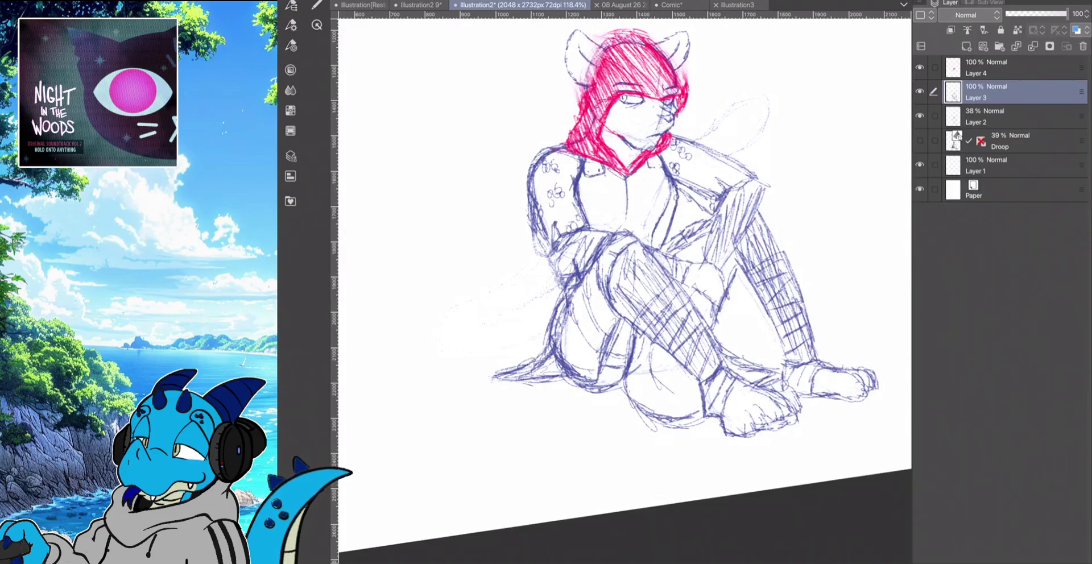
Sketch a V-shaped cord on the chest below the hood's point and undo the last stray strokes
{"action": "mouse_move", "coordinate": [646, 163]}
{"action": "left_mouse_down"}
{"action": "mouse_move", "coordinate": [619, 194]}
{"action": "mouse_move", "coordinate": [625, 206]}
{"action": "left_mouse_up"}
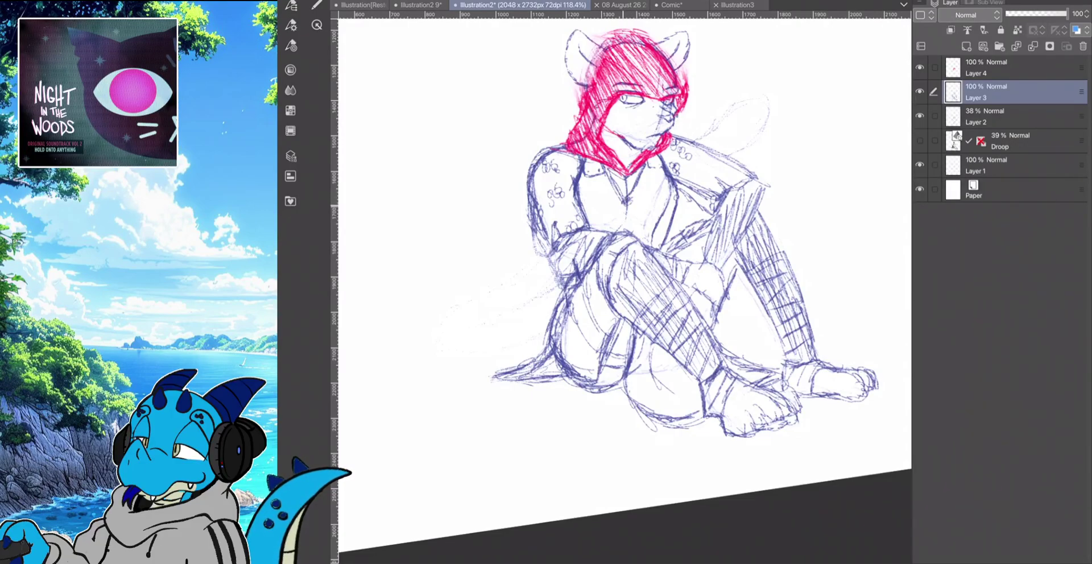
{"action": "mouse_move", "coordinate": [610, 169]}
{"action": "left_mouse_down"}
{"action": "mouse_move", "coordinate": [627, 221]}
{"action": "mouse_move", "coordinate": [633, 209]}
{"action": "left_mouse_up"}
{"action": "key", "text": "ctrl+z"}
{"action": "key", "text": "ctrl+z"}
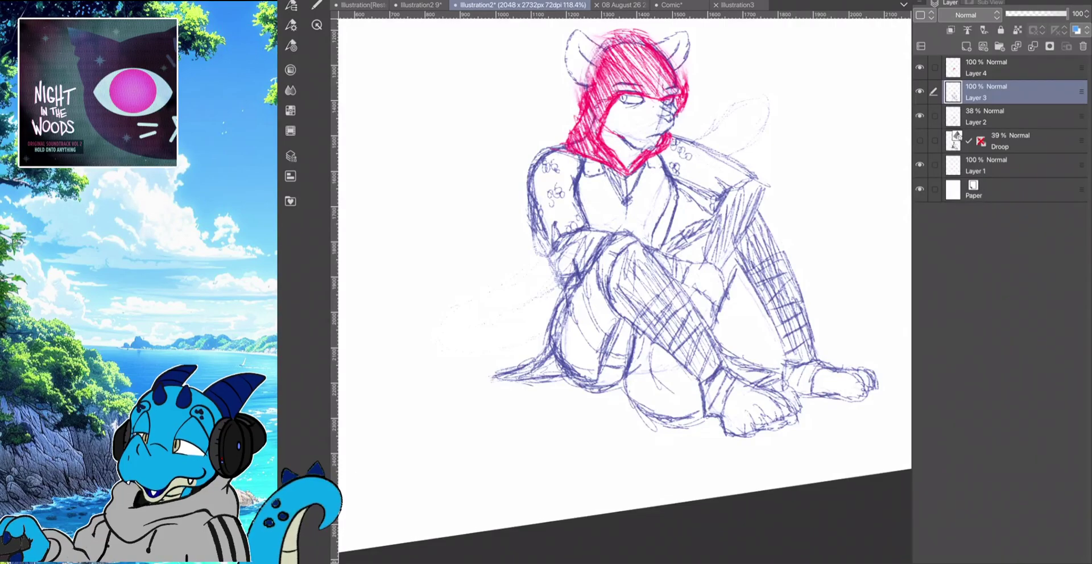
Sketch a flared cross pendant with a small gem at its centre, hanging from the chest cord
{"action": "scroll", "coordinate": [598, 219], "scroll_direction": "up", "scroll_amount": 6}
{"action": "mouse_move", "coordinate": [705, 172]}
{"action": "left_mouse_down"}
{"action": "mouse_move", "coordinate": [690, 203]}
{"action": "mouse_move", "coordinate": [698, 225]}
{"action": "mouse_move", "coordinate": [719, 216]}
{"action": "mouse_move", "coordinate": [723, 199]}
{"action": "mouse_move", "coordinate": [720, 209]}
{"action": "left_mouse_up"}
{"action": "mouse_move", "coordinate": [686, 167]}
{"action": "left_mouse_down"}
{"action": "mouse_move", "coordinate": [696, 191]}
{"action": "mouse_move", "coordinate": [673, 154]}
{"action": "mouse_move", "coordinate": [719, 153]}
{"action": "mouse_move", "coordinate": [721, 193]}
{"action": "mouse_move", "coordinate": [654, 183]}
{"action": "mouse_move", "coordinate": [646, 208]}
{"action": "mouse_move", "coordinate": [653, 234]}
{"action": "mouse_move", "coordinate": [688, 212]}
{"action": "mouse_move", "coordinate": [692, 253]}
{"action": "left_mouse_up"}
{"action": "left_click_drag", "start_coordinate": [699, 240], "coordinate": [674, 264]}
{"action": "left_click_drag", "start_coordinate": [675, 257], "coordinate": [723, 264]}
{"action": "left_click_drag", "start_coordinate": [718, 223], "coordinate": [713, 249]}
{"action": "mouse_move", "coordinate": [721, 192]}
{"action": "left_mouse_down"}
{"action": "mouse_move", "coordinate": [741, 190]}
{"action": "mouse_move", "coordinate": [750, 208]}
{"action": "mouse_move", "coordinate": [747, 229]}
{"action": "mouse_move", "coordinate": [724, 221]}
{"action": "left_mouse_up"}
{"action": "scroll", "coordinate": [581, 258], "scroll_direction": "down", "scroll_amount": 6}
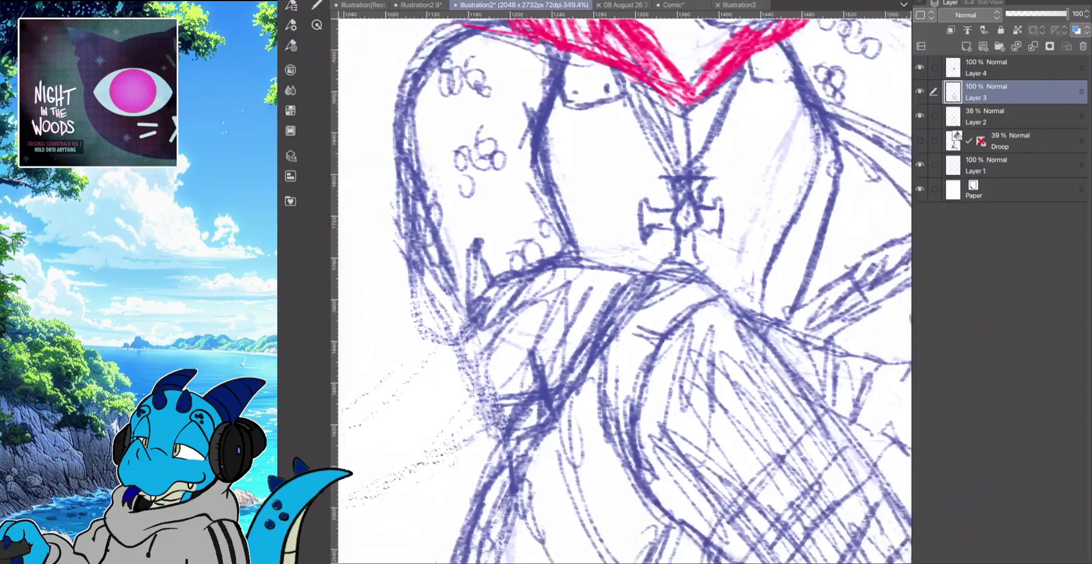
{"action": "scroll", "coordinate": [625, 289], "scroll_direction": "down", "scroll_amount": 1}
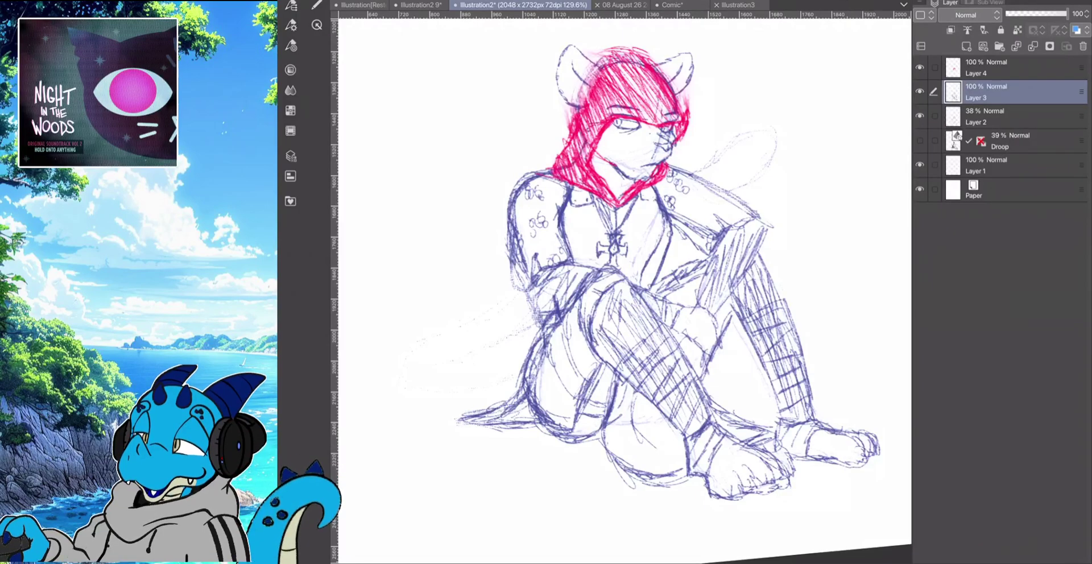
Add crease marks to the form beneath the near shin, and more spots and strap lines across both shoulders
{"action": "left_click_drag", "start_coordinate": [528, 292], "coordinate": [545, 313]}
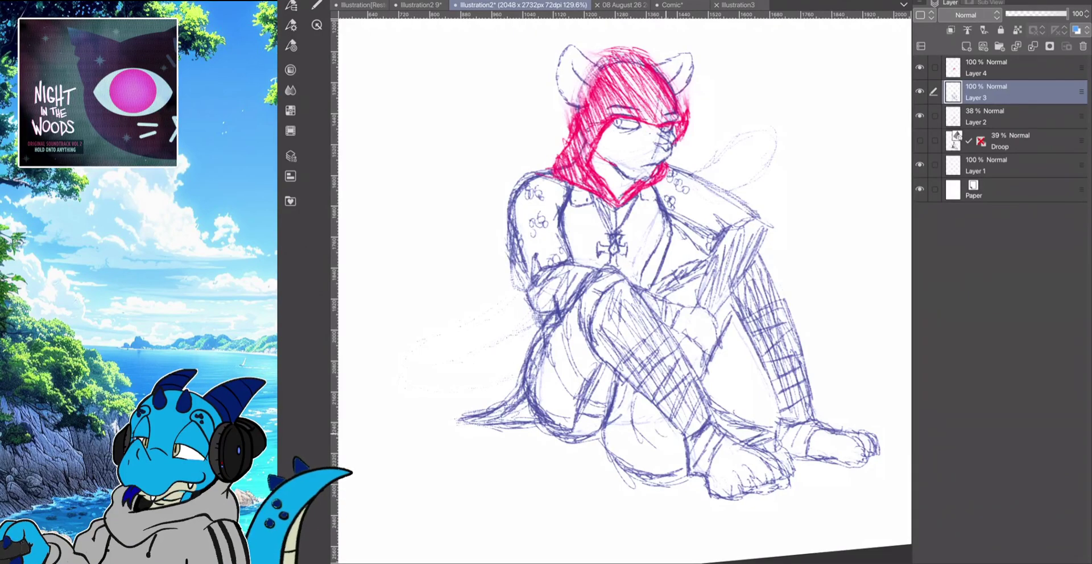
{"action": "left_click_drag", "start_coordinate": [670, 427], "coordinate": [625, 441]}
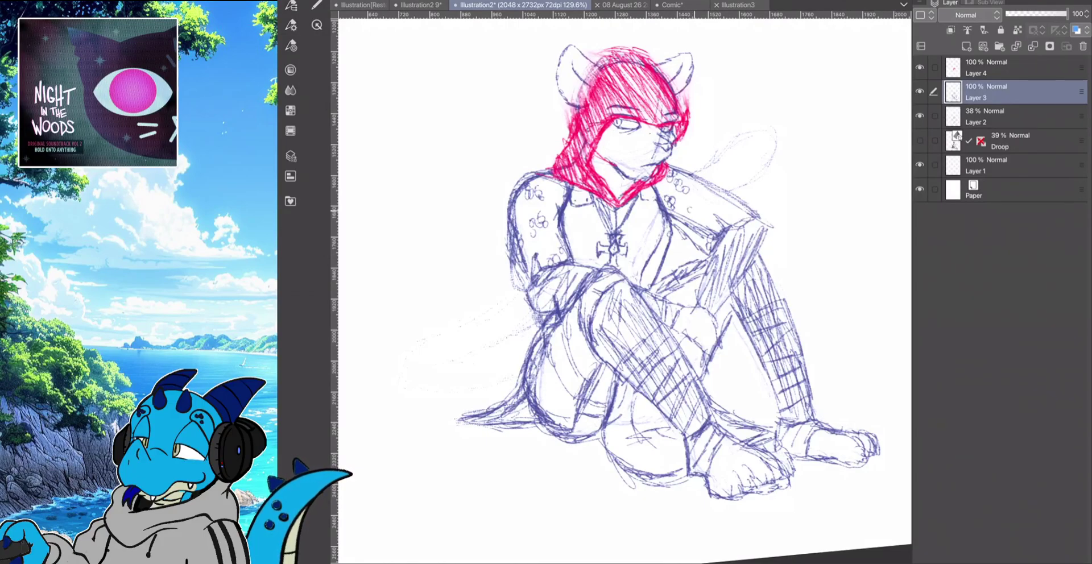
{"action": "left_click_drag", "start_coordinate": [708, 195], "coordinate": [705, 196]}
{"action": "mouse_move", "coordinate": [597, 198]}
{"action": "left_mouse_down"}
{"action": "mouse_move", "coordinate": [537, 188]}
{"action": "mouse_move", "coordinate": [511, 199]}
{"action": "mouse_move", "coordinate": [694, 178]}
{"action": "left_mouse_up"}
Sketch a short cape edge behind the near arm, then extend the cloth trailing on the ground and darken the near foot
{"action": "mouse_move", "coordinate": [549, 173]}
{"action": "left_mouse_down"}
{"action": "mouse_move", "coordinate": [513, 200]}
{"action": "mouse_move", "coordinate": [477, 347]}
{"action": "mouse_move", "coordinate": [406, 400]}
{"action": "mouse_move", "coordinate": [431, 422]}
{"action": "left_mouse_up"}
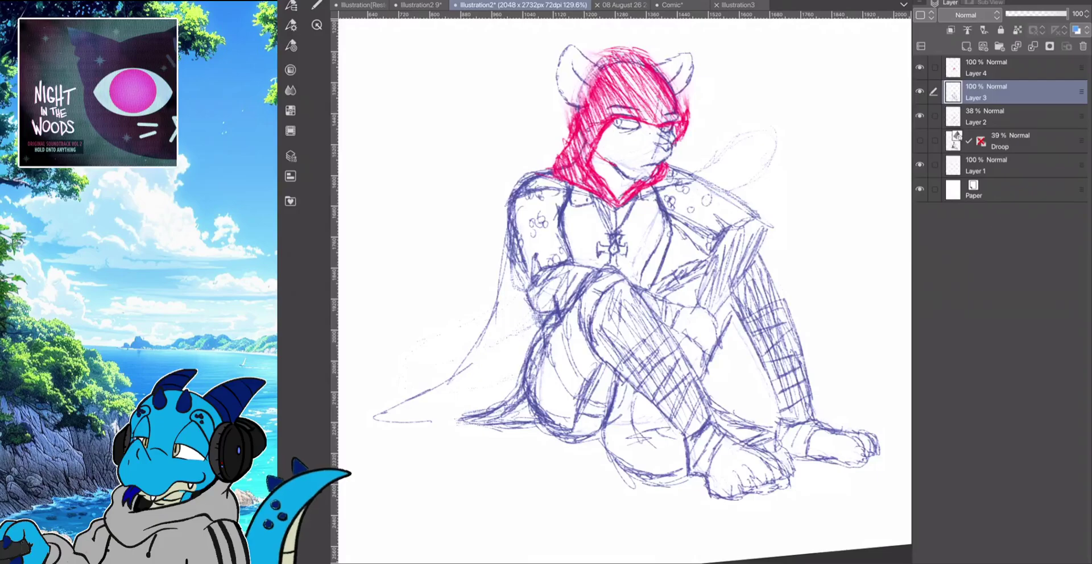
{"action": "key", "text": "ctrl+z"}
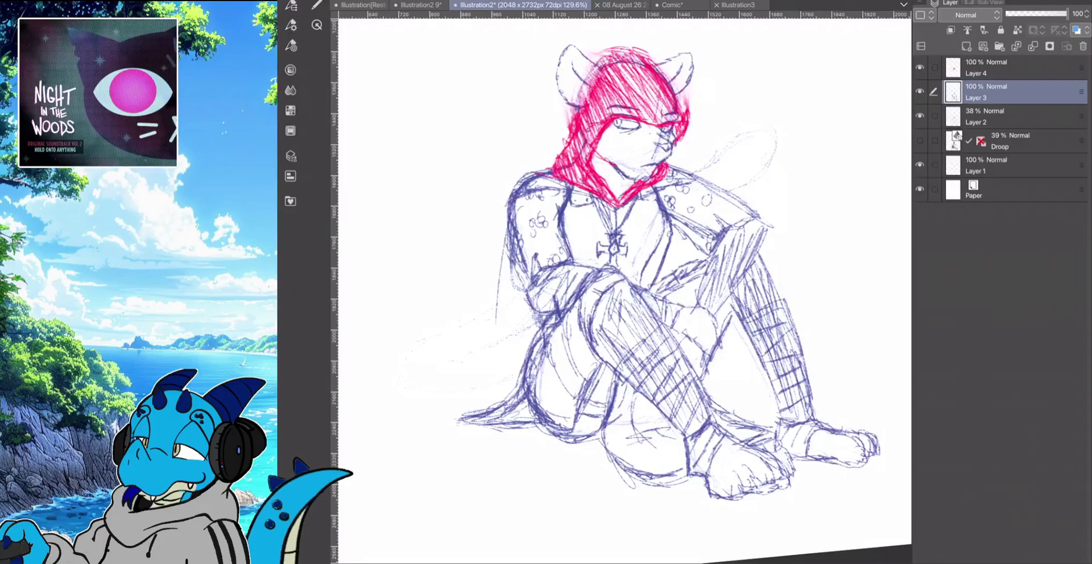
{"action": "mouse_move", "coordinate": [544, 335]}
{"action": "left_mouse_down"}
{"action": "mouse_move", "coordinate": [518, 385]}
{"action": "mouse_move", "coordinate": [449, 434]}
{"action": "left_mouse_up"}
{"action": "left_click_drag", "start_coordinate": [449, 434], "coordinate": [513, 443]}
{"action": "mouse_move", "coordinate": [628, 284]}
{"action": "left_mouse_down"}
{"action": "mouse_move", "coordinate": [586, 332]}
{"action": "mouse_move", "coordinate": [636, 401]}
{"action": "left_mouse_up"}
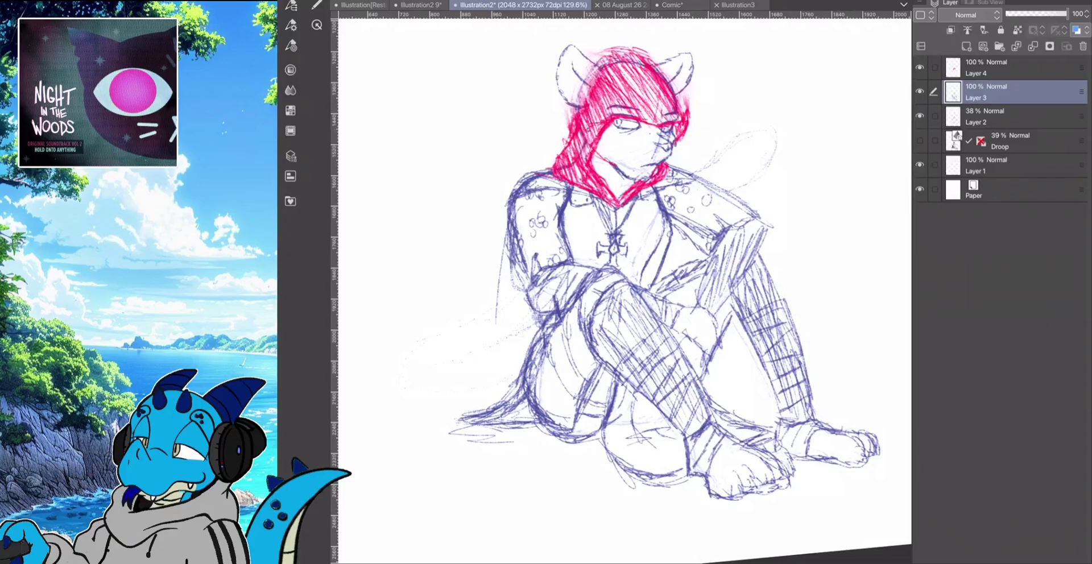
{"action": "mouse_move", "coordinate": [630, 289]}
{"action": "left_mouse_down"}
{"action": "mouse_move", "coordinate": [733, 441]}
{"action": "mouse_move", "coordinate": [776, 455]}
{"action": "mouse_move", "coordinate": [779, 479]}
{"action": "mouse_move", "coordinate": [739, 495]}
{"action": "left_mouse_up"}
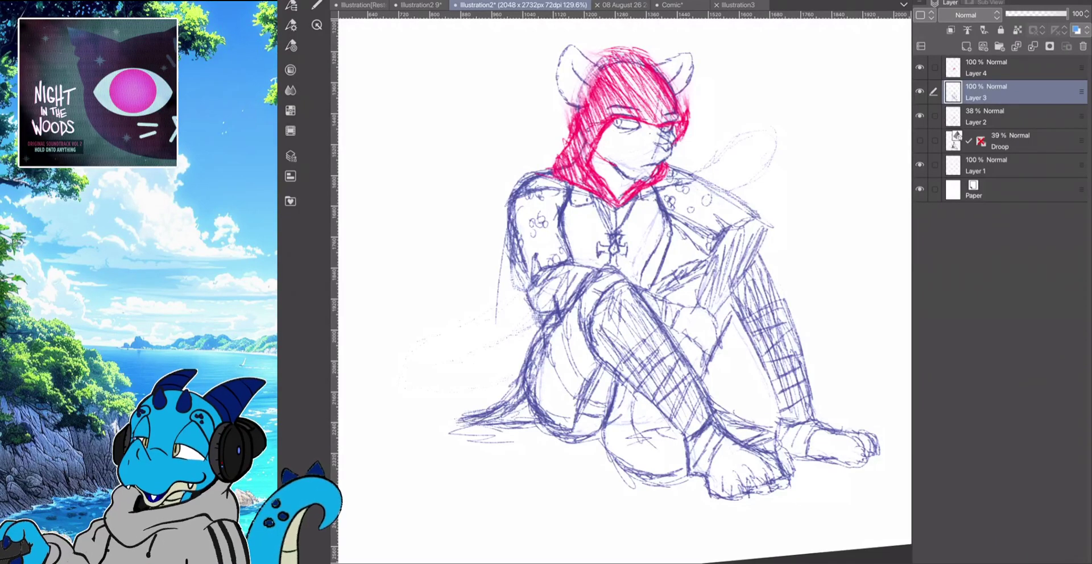
Sketch a fuller, bushy tail looping behind the lower back, with its curved tip rising behind the far shoulder
{"action": "mouse_move", "coordinate": [521, 354]}
{"action": "left_mouse_down"}
{"action": "mouse_move", "coordinate": [480, 377]}
{"action": "mouse_move", "coordinate": [441, 369]}
{"action": "mouse_move", "coordinate": [450, 327]}
{"action": "mouse_move", "coordinate": [531, 310]}
{"action": "mouse_move", "coordinate": [452, 322]}
{"action": "mouse_move", "coordinate": [440, 374]}
{"action": "mouse_move", "coordinate": [493, 374]}
{"action": "mouse_move", "coordinate": [479, 404]}
{"action": "mouse_move", "coordinate": [420, 399]}
{"action": "left_mouse_up"}
{"action": "mouse_move", "coordinate": [401, 367]}
{"action": "left_mouse_down"}
{"action": "mouse_move", "coordinate": [413, 324]}
{"action": "mouse_move", "coordinate": [521, 290]}
{"action": "mouse_move", "coordinate": [401, 344]}
{"action": "mouse_move", "coordinate": [415, 407]}
{"action": "left_mouse_up"}
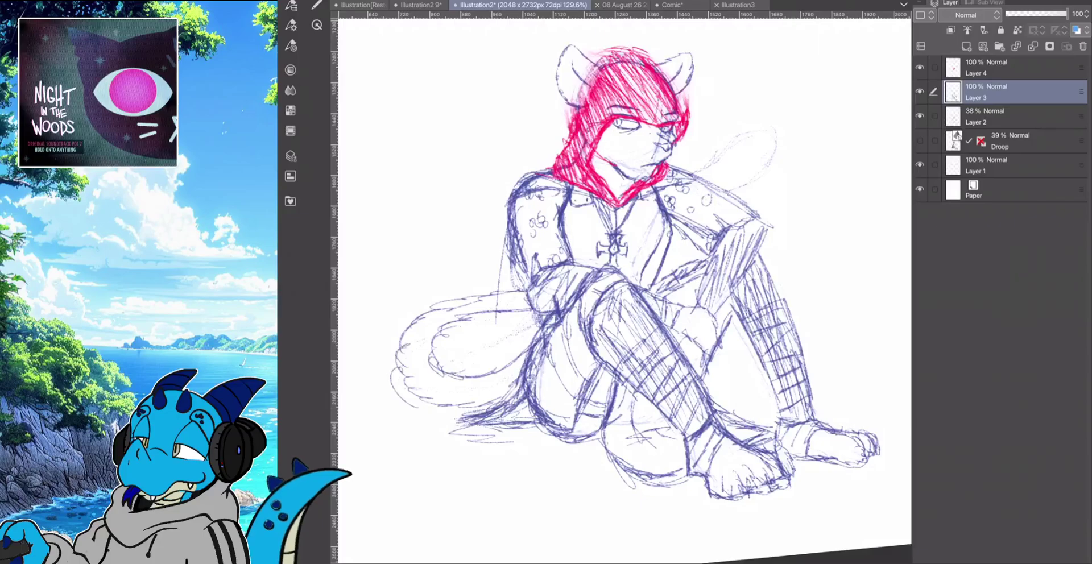
{"action": "left_click_drag", "start_coordinate": [458, 304], "coordinate": [508, 297]}
{"action": "left_click_drag", "start_coordinate": [666, 253], "coordinate": [686, 245]}
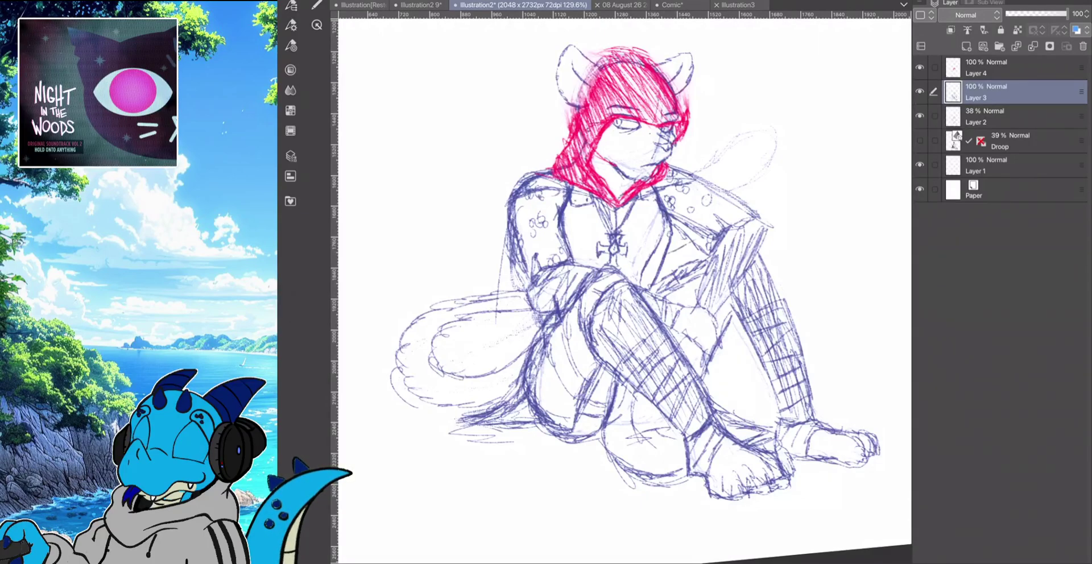
{"action": "mouse_move", "coordinate": [743, 201]}
{"action": "left_mouse_down"}
{"action": "mouse_move", "coordinate": [752, 177]}
{"action": "mouse_move", "coordinate": [738, 136]}
{"action": "mouse_move", "coordinate": [768, 117]}
{"action": "mouse_move", "coordinate": [790, 182]}
{"action": "mouse_move", "coordinate": [764, 227]}
{"action": "left_mouse_up"}
{"action": "left_click_drag", "start_coordinate": [789, 146], "coordinate": [771, 224]}
{"action": "left_click_drag", "start_coordinate": [746, 105], "coordinate": [792, 181]}
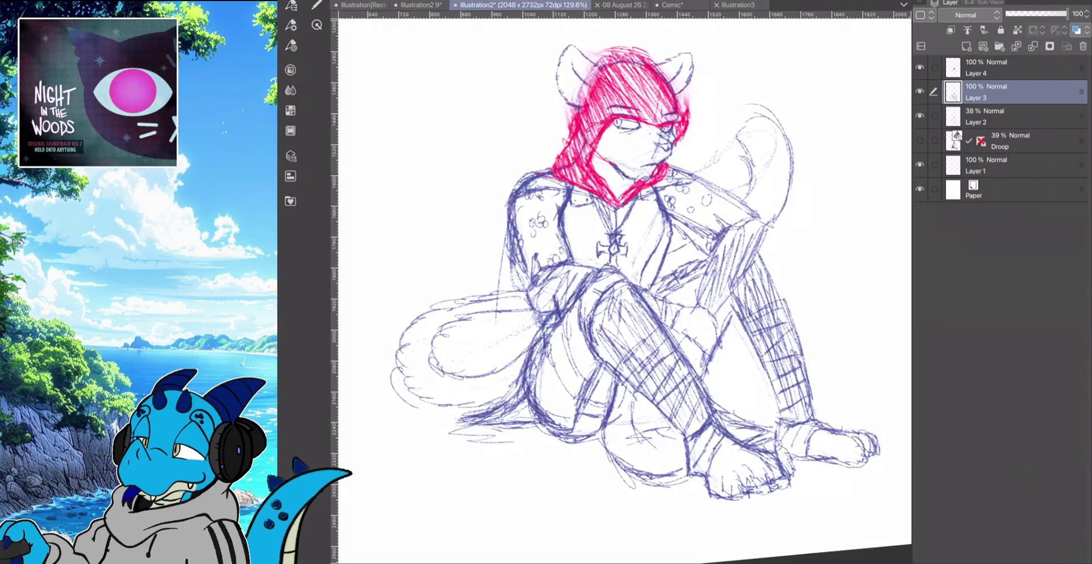
{"action": "mouse_move", "coordinate": [532, 317]}
{"action": "left_mouse_down"}
{"action": "mouse_move", "coordinate": [438, 341]}
{"action": "mouse_move", "coordinate": [449, 379]}
{"action": "mouse_move", "coordinate": [514, 366]}
{"action": "left_mouse_up"}
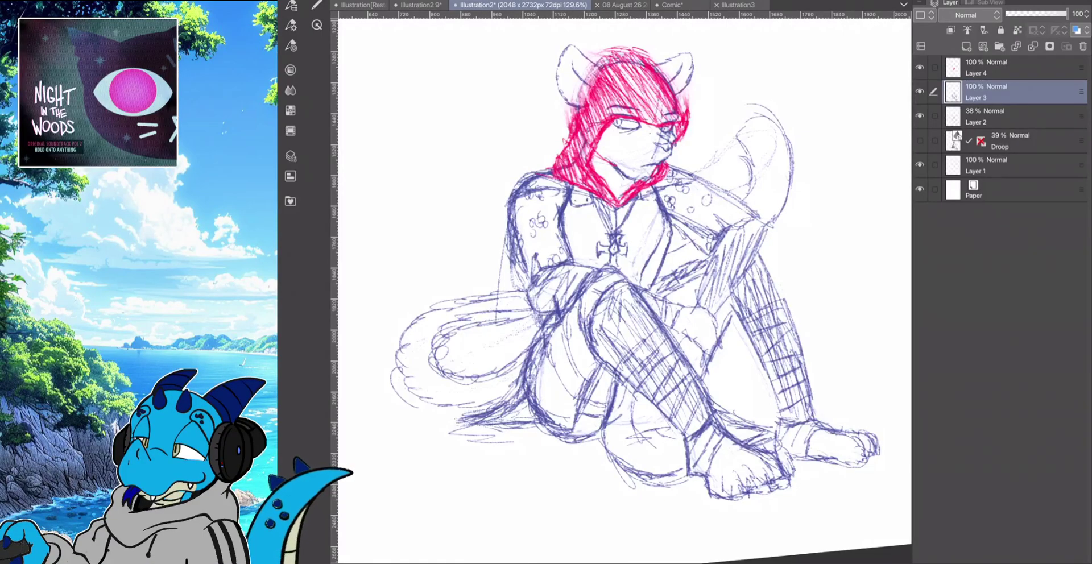
Hatch the far forearm more densely and darken the contours where it meets the knees
{"action": "left_click_drag", "start_coordinate": [705, 310], "coordinate": [756, 229]}
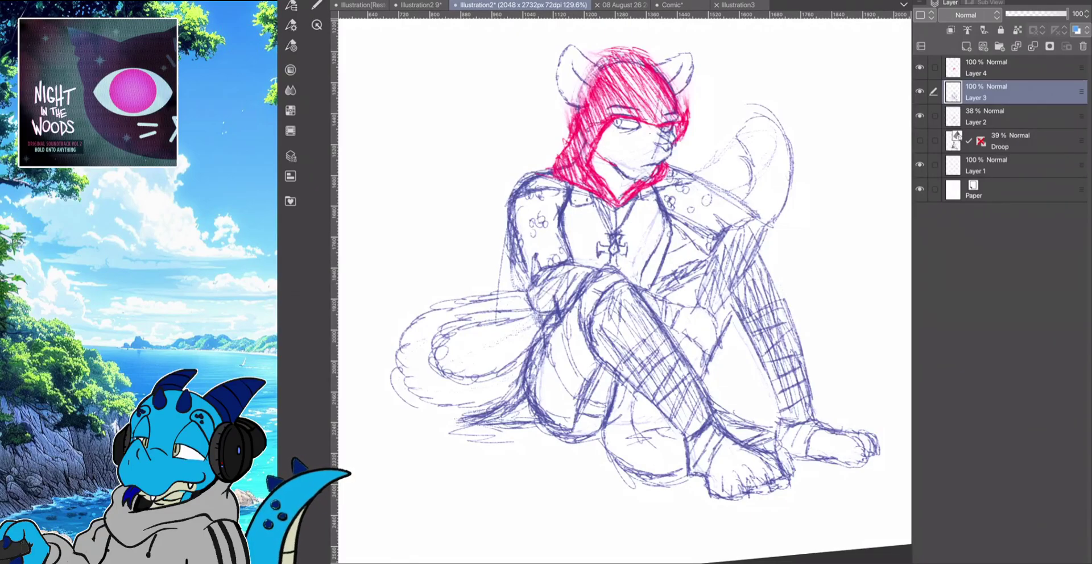
{"action": "mouse_move", "coordinate": [640, 295]}
{"action": "left_mouse_down"}
{"action": "mouse_move", "coordinate": [704, 359]}
{"action": "mouse_move", "coordinate": [719, 320]}
{"action": "mouse_move", "coordinate": [685, 304]}
{"action": "left_mouse_up"}
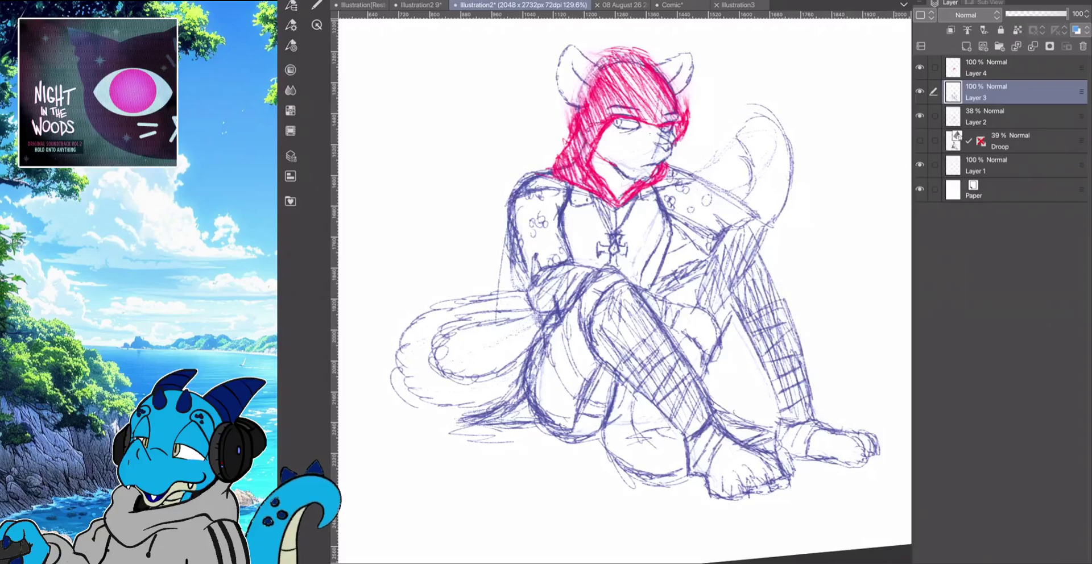
{"action": "left_click_drag", "start_coordinate": [706, 358], "coordinate": [705, 378]}
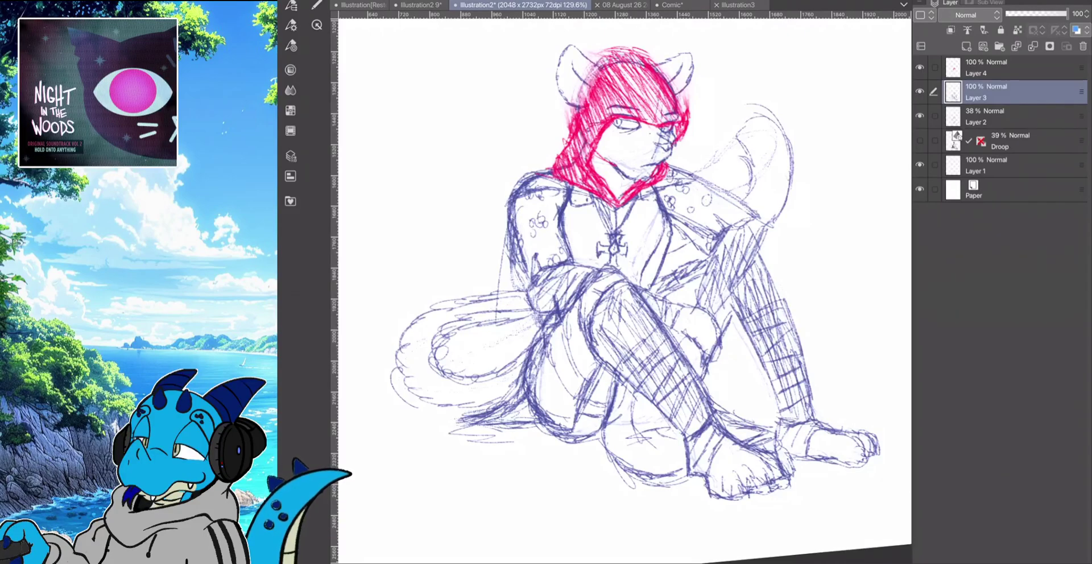
{"action": "left_click_drag", "start_coordinate": [719, 319], "coordinate": [772, 226]}
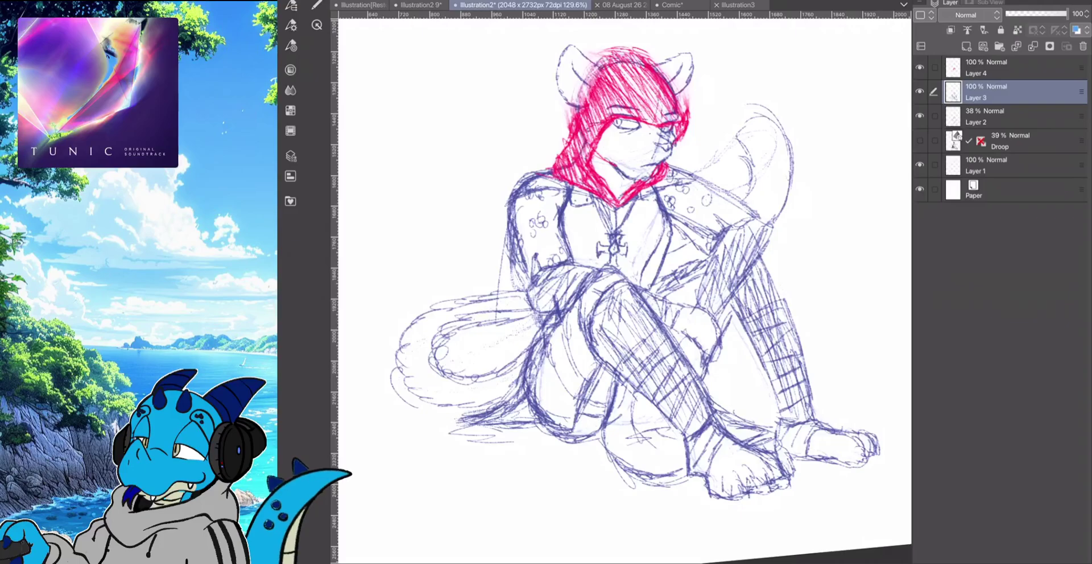
{"action": "scroll", "coordinate": [699, 114], "scroll_direction": "up", "scroll_amount": 3}
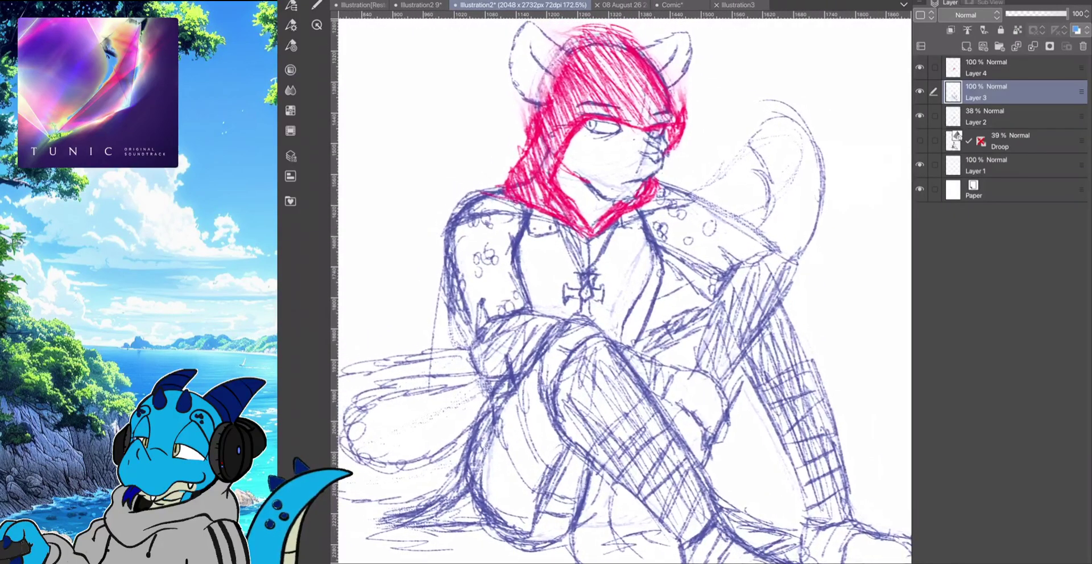
{"action": "scroll", "coordinate": [708, 193], "scroll_direction": "down", "scroll_amount": 2}
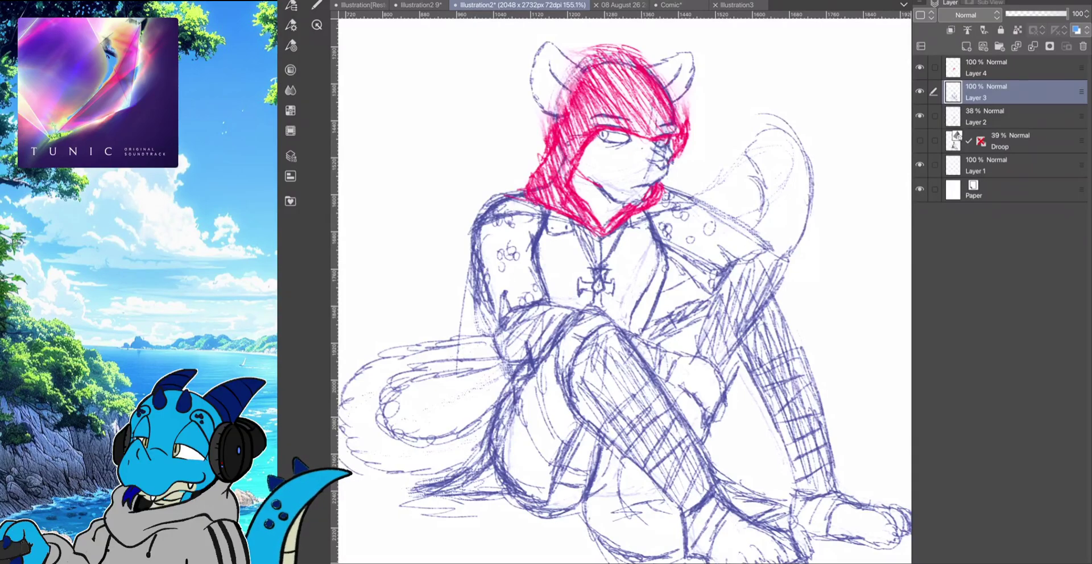
On Layer 4, outline the red cape from the collar over the near shoulder and down behind the near arm to the ground
{"action": "left_click", "coordinate": [919, 67]}
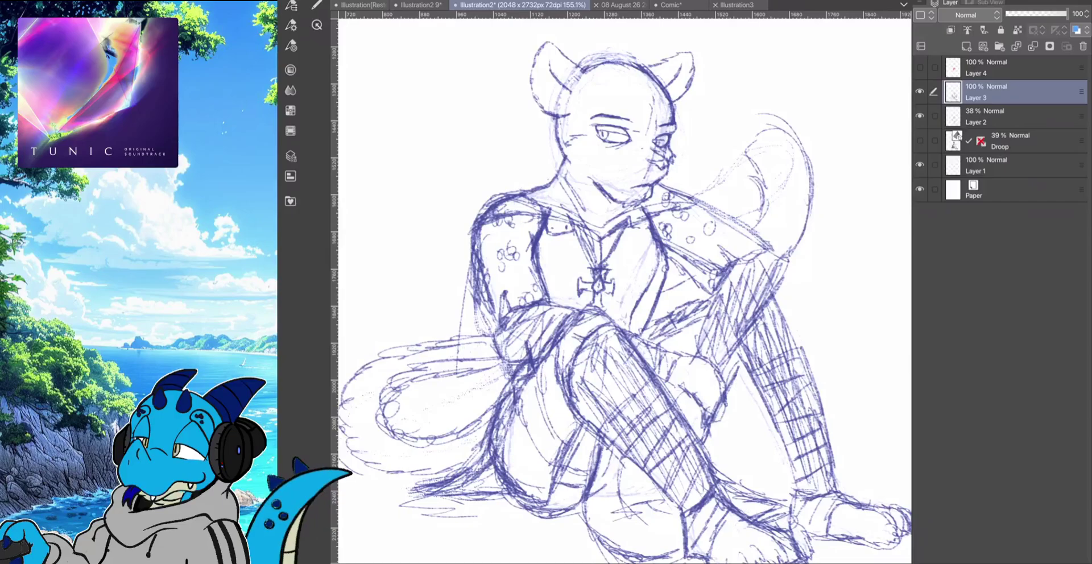
{"action": "left_click", "coordinate": [919, 67]}
{"action": "left_click", "coordinate": [1000, 67]}
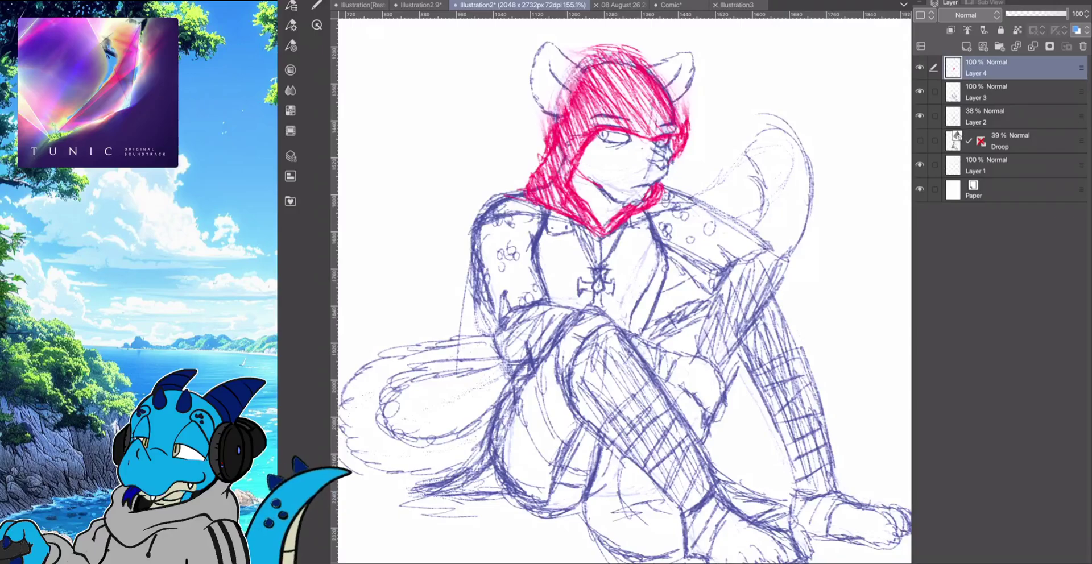
{"action": "left_click_drag", "start_coordinate": [582, 226], "coordinate": [481, 231]}
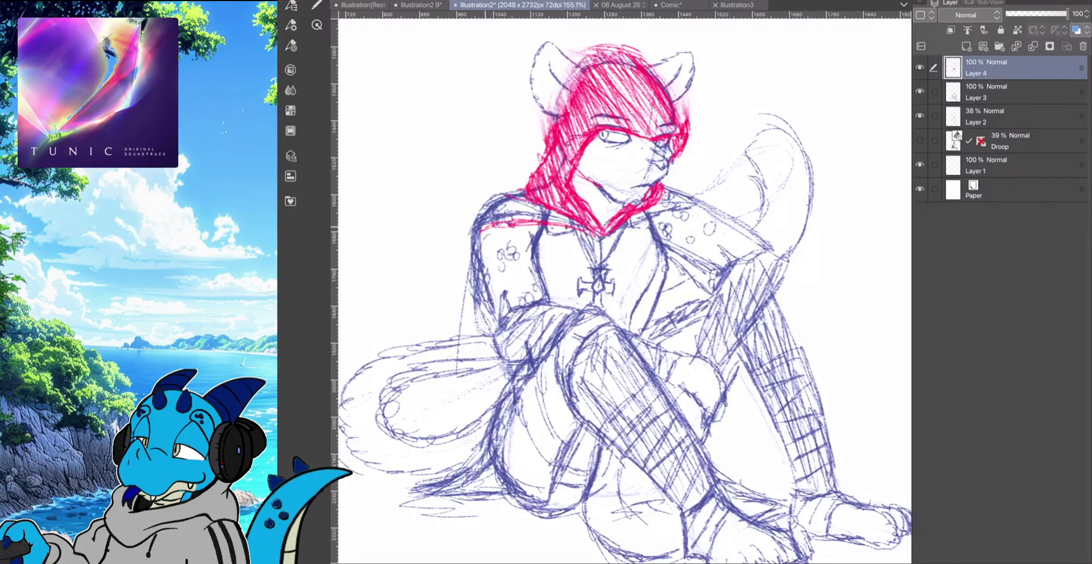
{"action": "mouse_move", "coordinate": [527, 187]}
{"action": "left_mouse_down"}
{"action": "mouse_move", "coordinate": [476, 195]}
{"action": "mouse_move", "coordinate": [422, 368]}
{"action": "mouse_move", "coordinate": [387, 429]}
{"action": "left_mouse_up"}
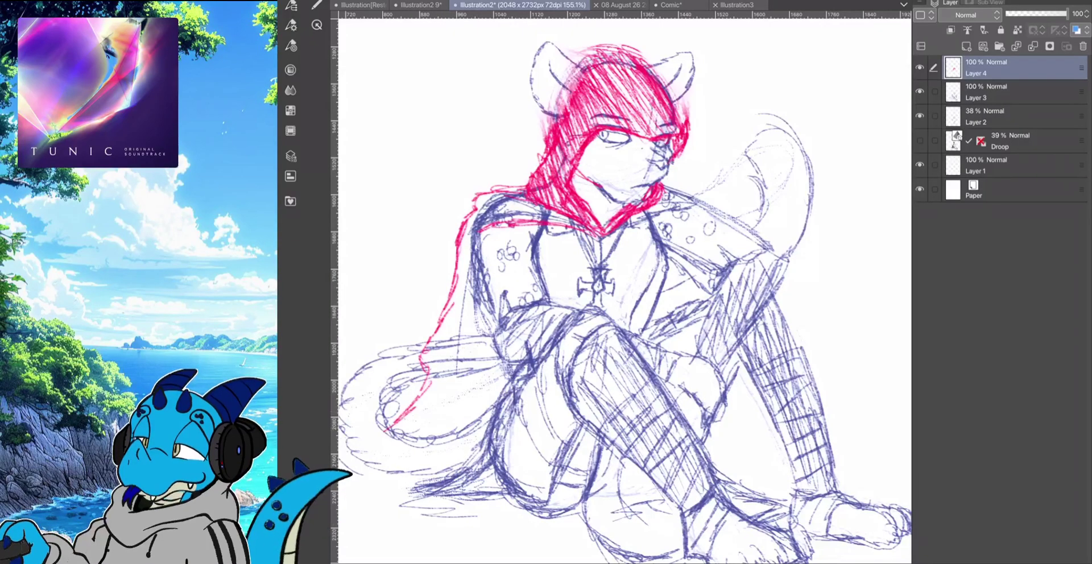
{"action": "mouse_move", "coordinate": [529, 222]}
{"action": "left_mouse_down"}
{"action": "mouse_move", "coordinate": [472, 253]}
{"action": "mouse_move", "coordinate": [473, 327]}
{"action": "left_mouse_up"}
{"action": "mouse_move", "coordinate": [481, 290]}
{"action": "left_mouse_down"}
{"action": "mouse_move", "coordinate": [454, 478]}
{"action": "mouse_move", "coordinate": [482, 532]}
{"action": "mouse_move", "coordinate": [391, 560]}
{"action": "left_mouse_up"}
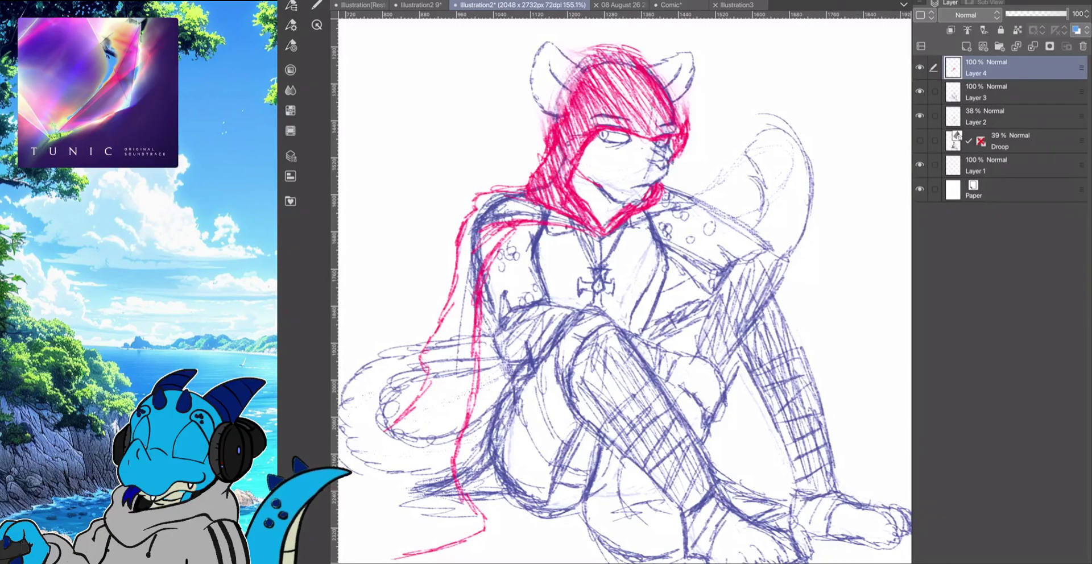
Complete the cape's trailing hem spread across the ground and thicken its outer edge where it crosses the tail
{"action": "mouse_move", "coordinate": [568, 398]}
{"action": "left_mouse_down"}
{"action": "mouse_move", "coordinate": [676, 238]}
{"action": "mouse_move", "coordinate": [745, 185]}
{"action": "left_mouse_up"}
{"action": "mouse_move", "coordinate": [597, 126]}
{"action": "left_mouse_down"}
{"action": "mouse_move", "coordinate": [587, 181]}
{"action": "mouse_move", "coordinate": [532, 249]}
{"action": "mouse_move", "coordinate": [479, 277]}
{"action": "mouse_move", "coordinate": [472, 307]}
{"action": "mouse_move", "coordinate": [494, 347]}
{"action": "mouse_move", "coordinate": [589, 341]}
{"action": "left_mouse_up"}
{"action": "left_click_drag", "start_coordinate": [481, 333], "coordinate": [584, 341]}
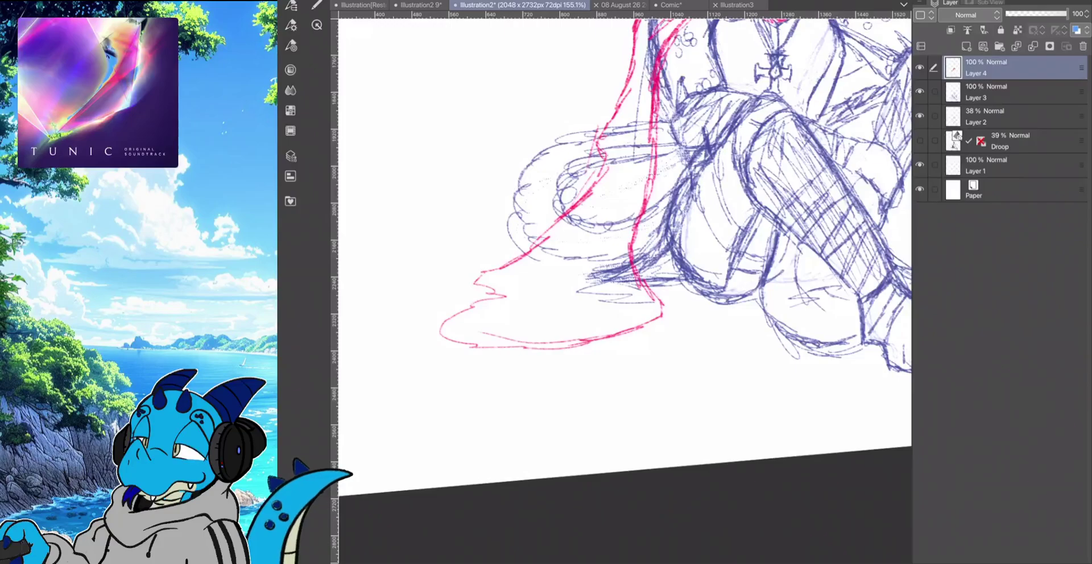
{"action": "mouse_move", "coordinate": [514, 294]}
{"action": "left_mouse_down"}
{"action": "mouse_move", "coordinate": [472, 305]}
{"action": "mouse_move", "coordinate": [540, 277]}
{"action": "mouse_move", "coordinate": [514, 270]}
{"action": "mouse_move", "coordinate": [607, 158]}
{"action": "mouse_move", "coordinate": [582, 188]}
{"action": "left_mouse_up"}
{"action": "left_click_drag", "start_coordinate": [621, 138], "coordinate": [586, 210]}
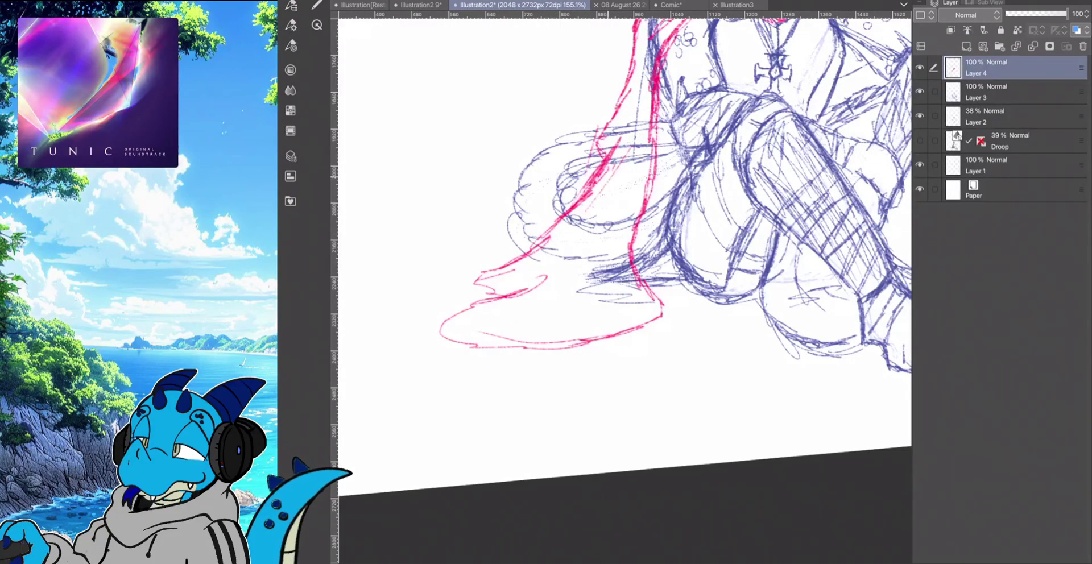
Add fold lines down the hanging cape and across the cloth on the ground, with a small curl by its inner edge
{"action": "mouse_move", "coordinate": [611, 170]}
{"action": "left_mouse_down"}
{"action": "mouse_move", "coordinate": [530, 269]}
{"action": "mouse_move", "coordinate": [543, 262]}
{"action": "left_mouse_up"}
{"action": "left_click_drag", "start_coordinate": [648, 162], "coordinate": [613, 253]}
{"action": "left_click_drag", "start_coordinate": [628, 203], "coordinate": [611, 279]}
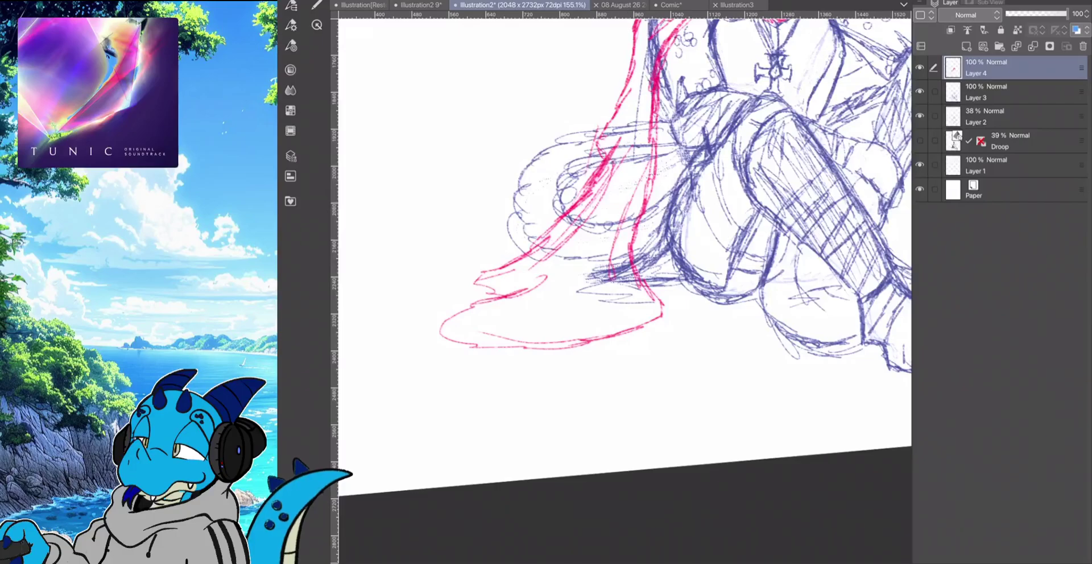
{"action": "left_click_drag", "start_coordinate": [550, 294], "coordinate": [591, 289]}
{"action": "left_click_drag", "start_coordinate": [539, 303], "coordinate": [565, 299]}
{"action": "left_click_drag", "start_coordinate": [459, 325], "coordinate": [486, 311]}
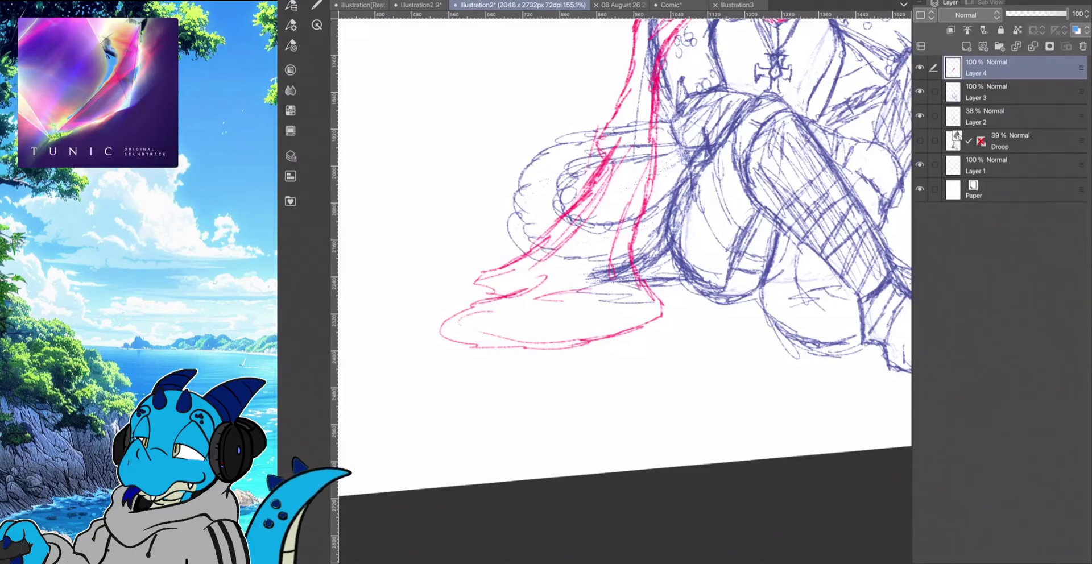
{"action": "left_click_drag", "start_coordinate": [662, 227], "coordinate": [529, 396]}
{"action": "left_click_drag", "start_coordinate": [529, 269], "coordinate": [521, 328]}
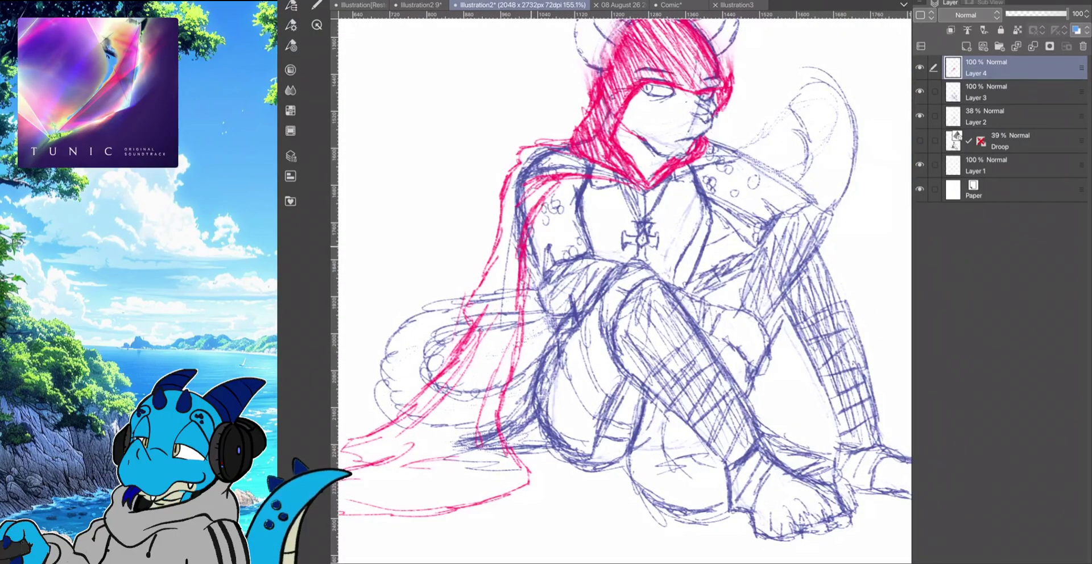
{"action": "left_click_drag", "start_coordinate": [515, 459], "coordinate": [530, 448]}
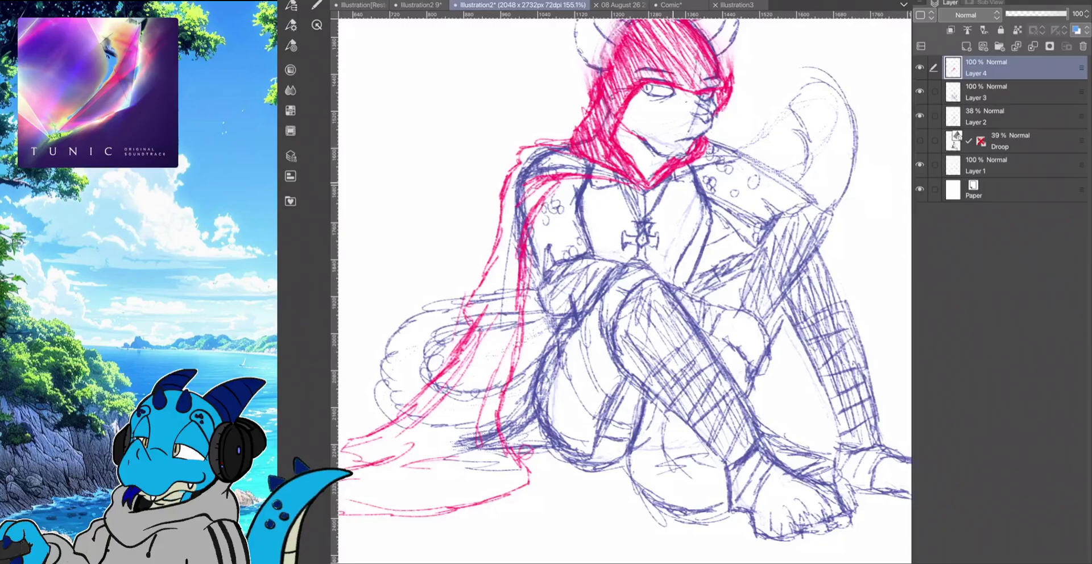
Sketch the red cape draped over the far shoulder, with its outer edge turning down toward the raised knee
{"action": "left_click_drag", "start_coordinate": [672, 181], "coordinate": [781, 185]}
{"action": "left_click_drag", "start_coordinate": [701, 139], "coordinate": [773, 176]}
{"action": "left_click_drag", "start_coordinate": [737, 139], "coordinate": [787, 185]}
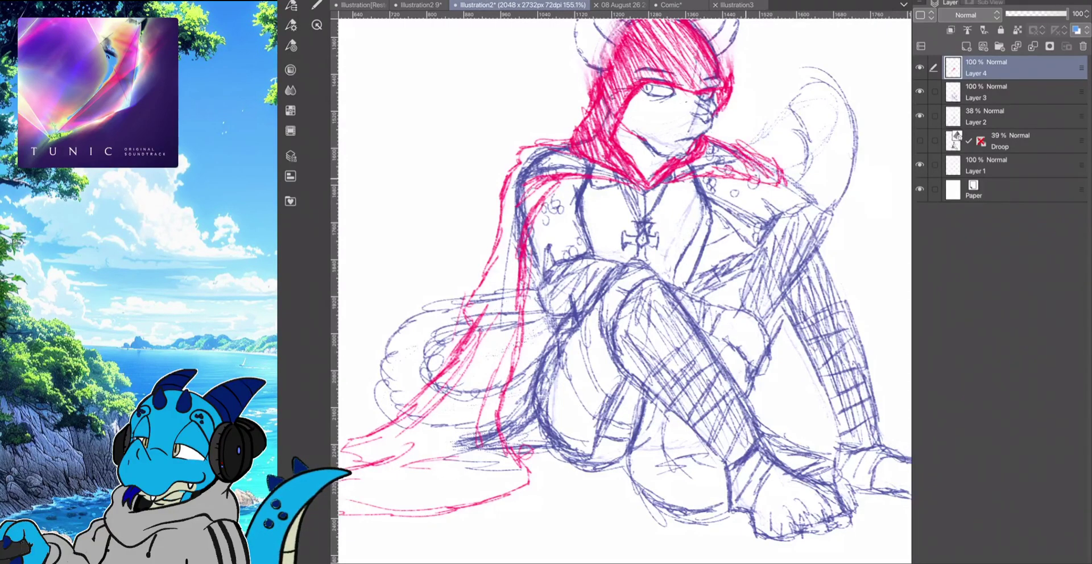
{"action": "left_click_drag", "start_coordinate": [708, 149], "coordinate": [788, 204]}
Outline the piece of red cape visible between the two lower legs, with a pointed hem and a fold line
{"action": "left_click_drag", "start_coordinate": [795, 339], "coordinate": [819, 422]}
{"action": "mouse_move", "coordinate": [784, 428]}
{"action": "left_mouse_down"}
{"action": "mouse_move", "coordinate": [761, 429]}
{"action": "mouse_move", "coordinate": [807, 430]}
{"action": "left_mouse_up"}
{"action": "mouse_move", "coordinate": [783, 336]}
{"action": "left_mouse_down"}
{"action": "mouse_move", "coordinate": [787, 403]}
{"action": "mouse_move", "coordinate": [826, 423]}
{"action": "left_mouse_up"}
{"action": "left_click_drag", "start_coordinate": [813, 424], "coordinate": [767, 427]}
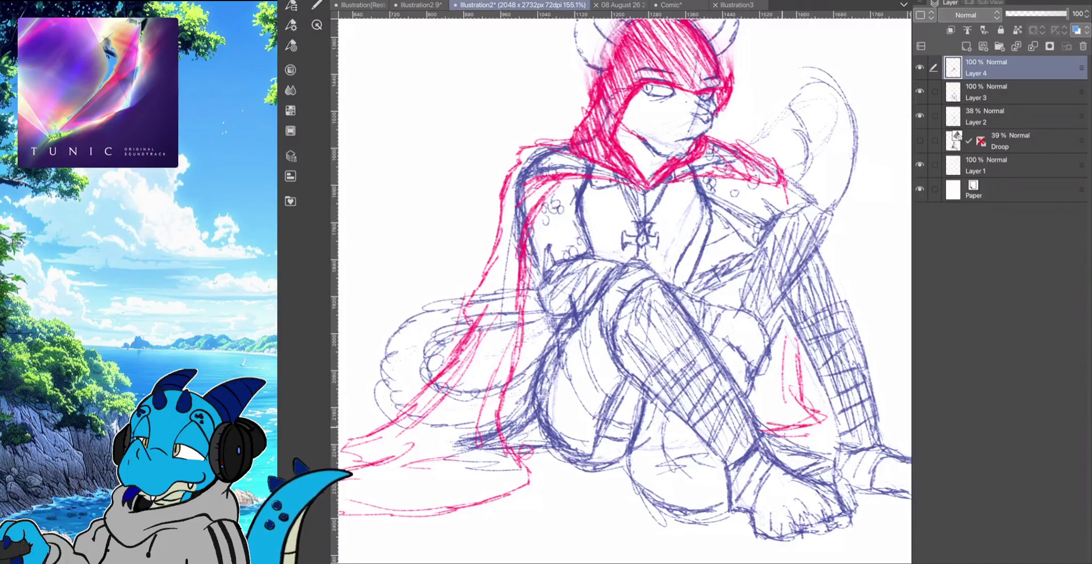
{"action": "left_click_drag", "start_coordinate": [799, 391], "coordinate": [822, 415]}
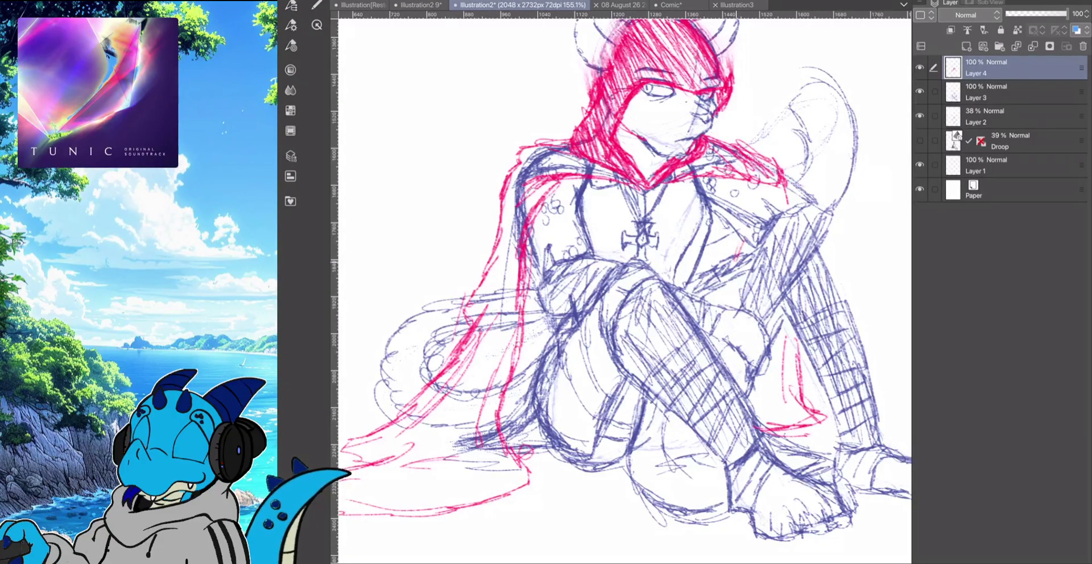
{"action": "left_click_drag", "start_coordinate": [740, 234], "coordinate": [728, 255]}
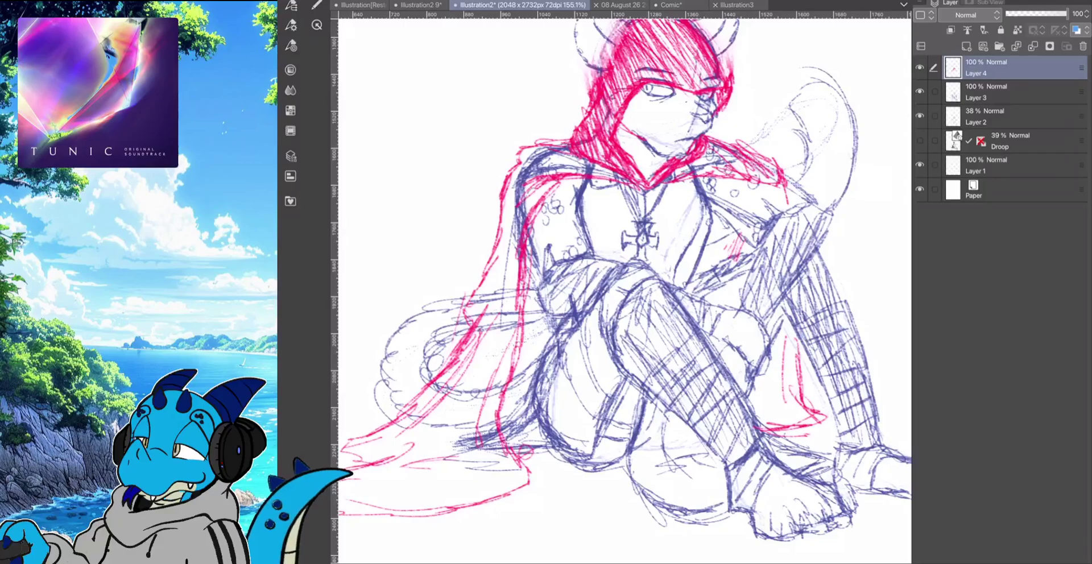
{"action": "key", "text": "ctrl+z"}
{"action": "key", "text": "ctrl+z"}
Hatch the small gap between torso and far arm in red and shade the cape piece between the legs
{"action": "left_click_drag", "start_coordinate": [719, 220], "coordinate": [716, 242]}
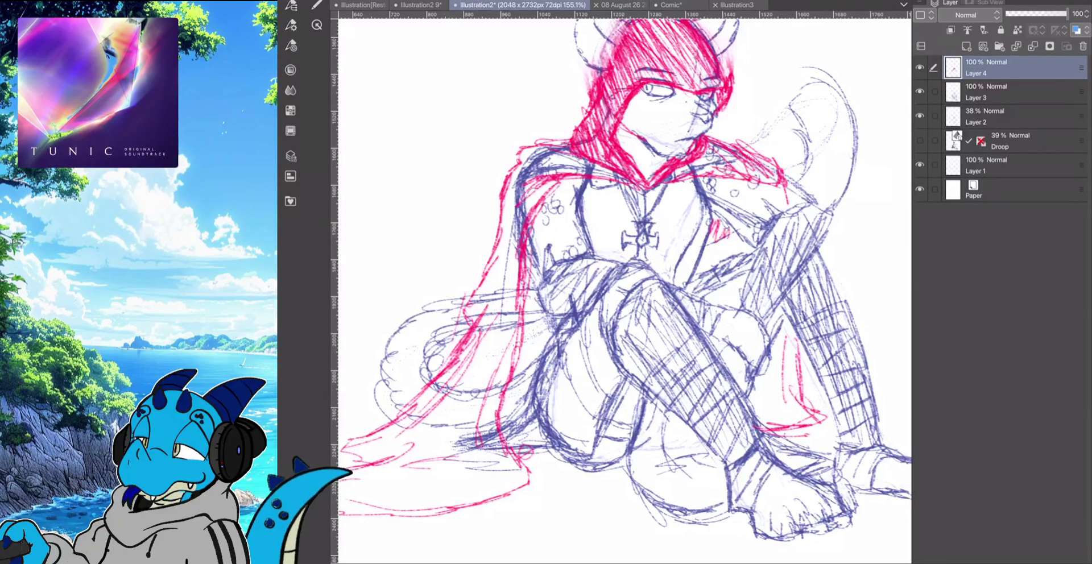
{"action": "mouse_move", "coordinate": [780, 339]}
{"action": "left_mouse_down"}
{"action": "mouse_move", "coordinate": [761, 405]}
{"action": "mouse_move", "coordinate": [793, 421]}
{"action": "left_mouse_up"}
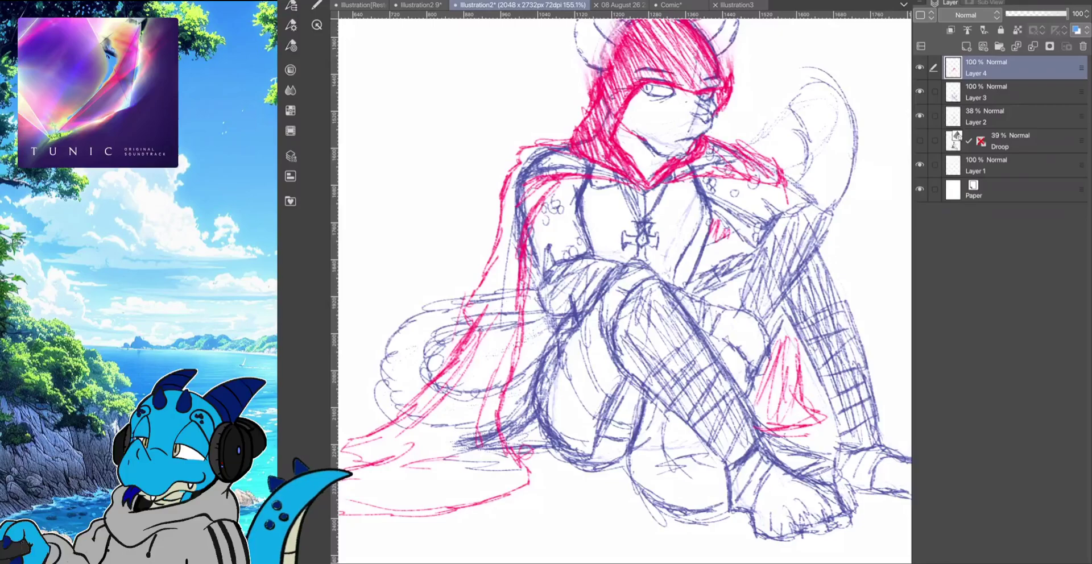
Hatch red shading along the upper cape over the near shoulder and down its inner edge behind the near arm
{"action": "left_click_drag", "start_coordinate": [514, 250], "coordinate": [503, 288]}
{"action": "left_click_drag", "start_coordinate": [517, 233], "coordinate": [506, 279]}
{"action": "mouse_move", "coordinate": [521, 222]}
{"action": "left_mouse_down"}
{"action": "mouse_move", "coordinate": [511, 283]}
{"action": "mouse_move", "coordinate": [499, 273]}
{"action": "left_mouse_up"}
{"action": "left_click_drag", "start_coordinate": [518, 185], "coordinate": [501, 239]}
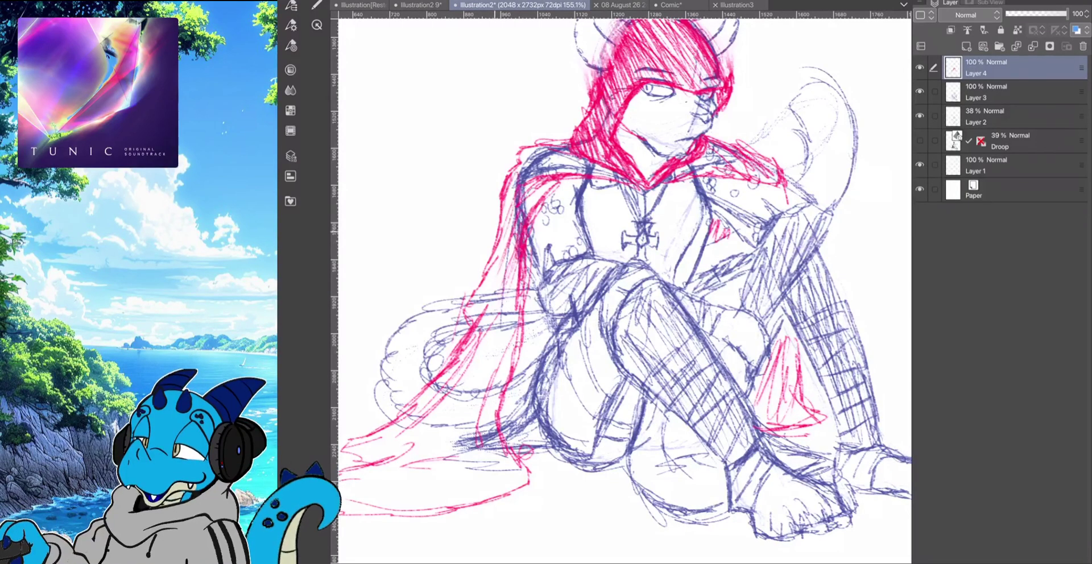
{"action": "left_click_drag", "start_coordinate": [523, 156], "coordinate": [506, 228]}
{"action": "mouse_move", "coordinate": [534, 165]}
{"action": "left_mouse_down"}
{"action": "mouse_move", "coordinate": [526, 208]}
{"action": "mouse_move", "coordinate": [545, 203]}
{"action": "left_mouse_up"}
{"action": "mouse_move", "coordinate": [581, 161]}
{"action": "left_mouse_down"}
{"action": "mouse_move", "coordinate": [574, 179]}
{"action": "mouse_move", "coordinate": [598, 193]}
{"action": "left_mouse_up"}
{"action": "left_click_drag", "start_coordinate": [518, 236], "coordinate": [498, 307]}
{"action": "left_click_drag", "start_coordinate": [514, 287], "coordinate": [502, 387]}
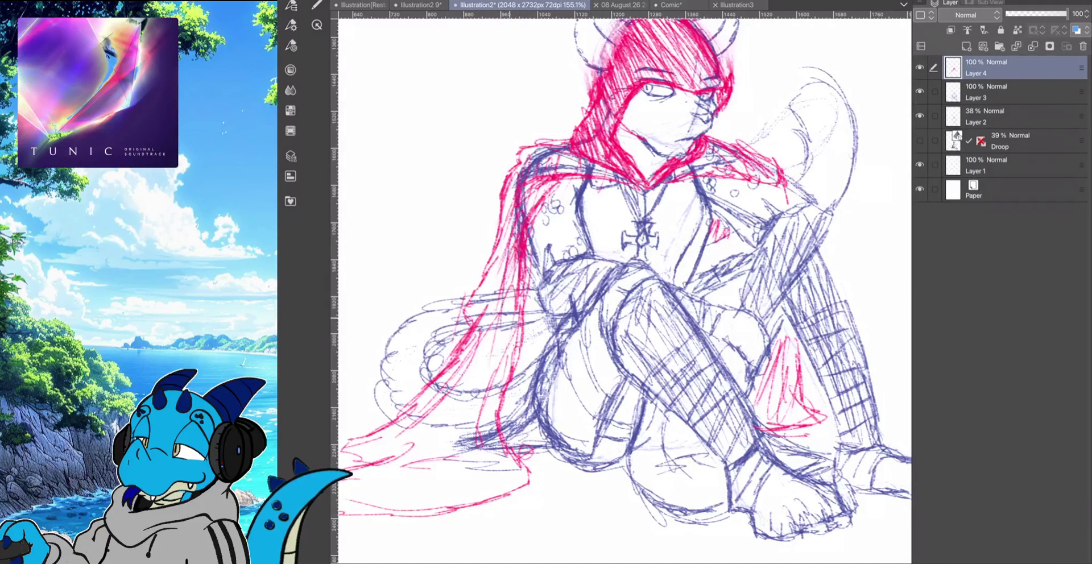
Hatch long red fold strokes through the lower cape down to where it spreads on the ground
{"action": "left_click_drag", "start_coordinate": [508, 318], "coordinate": [479, 417]}
{"action": "mouse_move", "coordinate": [494, 330]}
{"action": "left_mouse_down"}
{"action": "mouse_move", "coordinate": [452, 449]}
{"action": "mouse_move", "coordinate": [393, 462]}
{"action": "left_mouse_up"}
{"action": "left_click_drag", "start_coordinate": [403, 440], "coordinate": [384, 489]}
{"action": "left_click_drag", "start_coordinate": [402, 418], "coordinate": [385, 458]}
{"action": "left_click_drag", "start_coordinate": [447, 412], "coordinate": [420, 465]}
{"action": "left_click_drag", "start_coordinate": [465, 397], "coordinate": [439, 481]}
{"action": "mouse_move", "coordinate": [475, 442]}
{"action": "left_mouse_down"}
{"action": "mouse_move", "coordinate": [460, 486]}
{"action": "mouse_move", "coordinate": [456, 475]}
{"action": "left_mouse_up"}
{"action": "left_click_drag", "start_coordinate": [498, 405], "coordinate": [473, 488]}
{"action": "left_click_drag", "start_coordinate": [505, 435], "coordinate": [483, 495]}
Darken the cape over both shoulders, extend its far edge down past the raised knee, and compare the sketch with Layer 4 hidden and shown
{"action": "scroll", "coordinate": [624, 291], "scroll_direction": "down", "scroll_amount": 4}
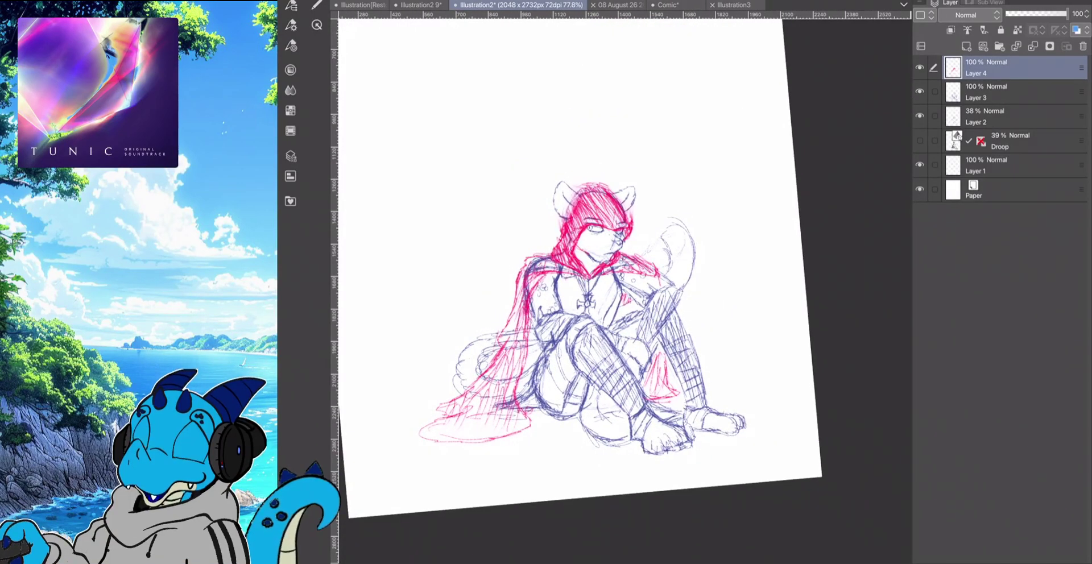
{"action": "scroll", "coordinate": [506, 332], "scroll_direction": "up", "scroll_amount": 4}
{"action": "scroll", "coordinate": [625, 308], "scroll_direction": "down", "scroll_amount": 1}
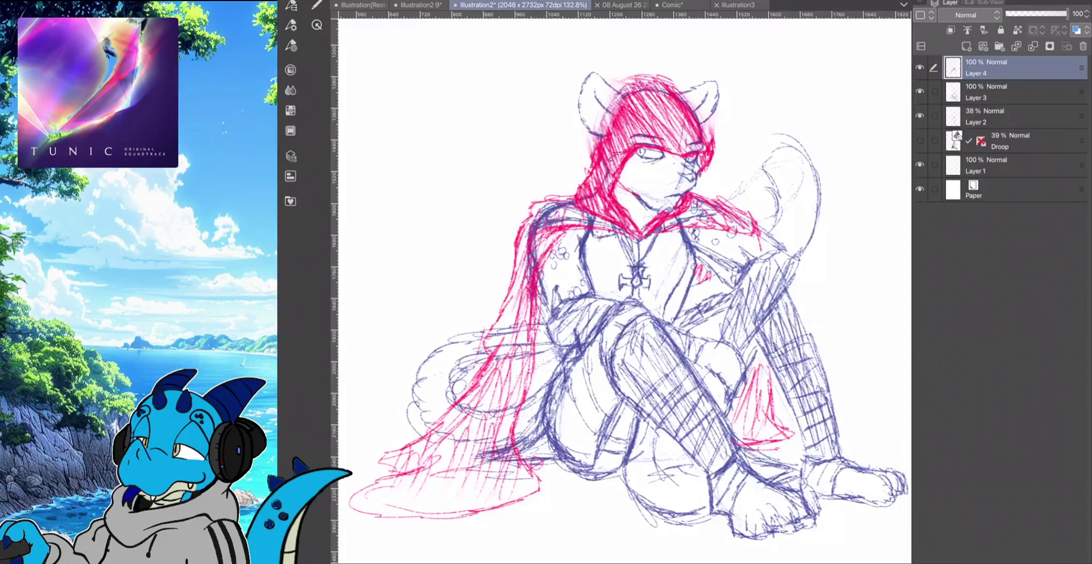
{"action": "mouse_move", "coordinate": [561, 208]}
{"action": "left_mouse_down"}
{"action": "mouse_move", "coordinate": [612, 230]}
{"action": "mouse_move", "coordinate": [576, 223]}
{"action": "mouse_move", "coordinate": [537, 239]}
{"action": "left_mouse_up"}
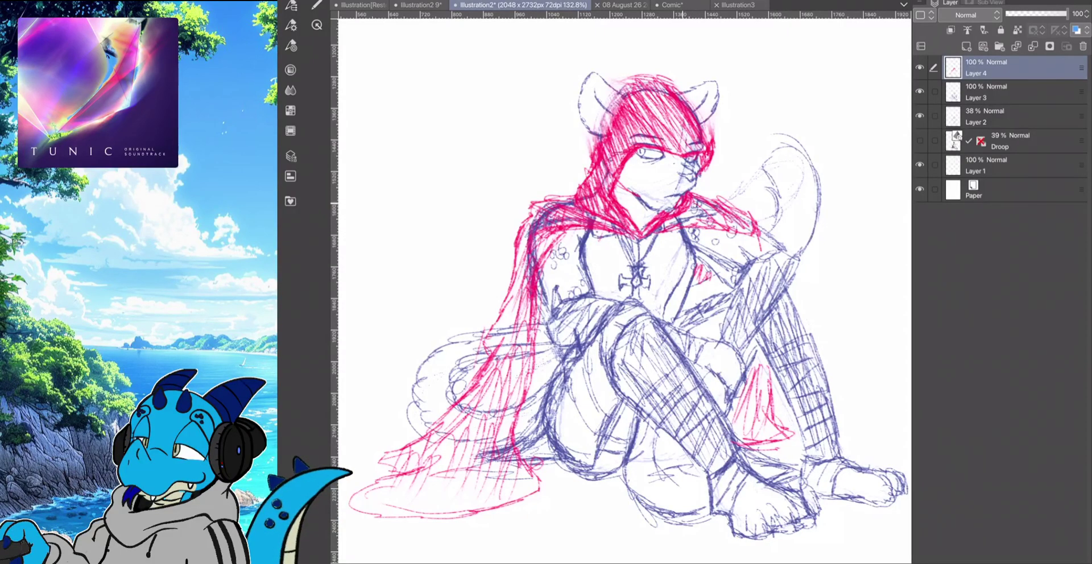
{"action": "mouse_move", "coordinate": [686, 208]}
{"action": "left_mouse_down"}
{"action": "mouse_move", "coordinate": [750, 228]}
{"action": "mouse_move", "coordinate": [701, 199]}
{"action": "mouse_move", "coordinate": [685, 226]}
{"action": "mouse_move", "coordinate": [776, 250]}
{"action": "left_mouse_up"}
{"action": "mouse_move", "coordinate": [719, 202]}
{"action": "left_mouse_down"}
{"action": "mouse_move", "coordinate": [783, 251]}
{"action": "mouse_move", "coordinate": [799, 314]}
{"action": "left_mouse_up"}
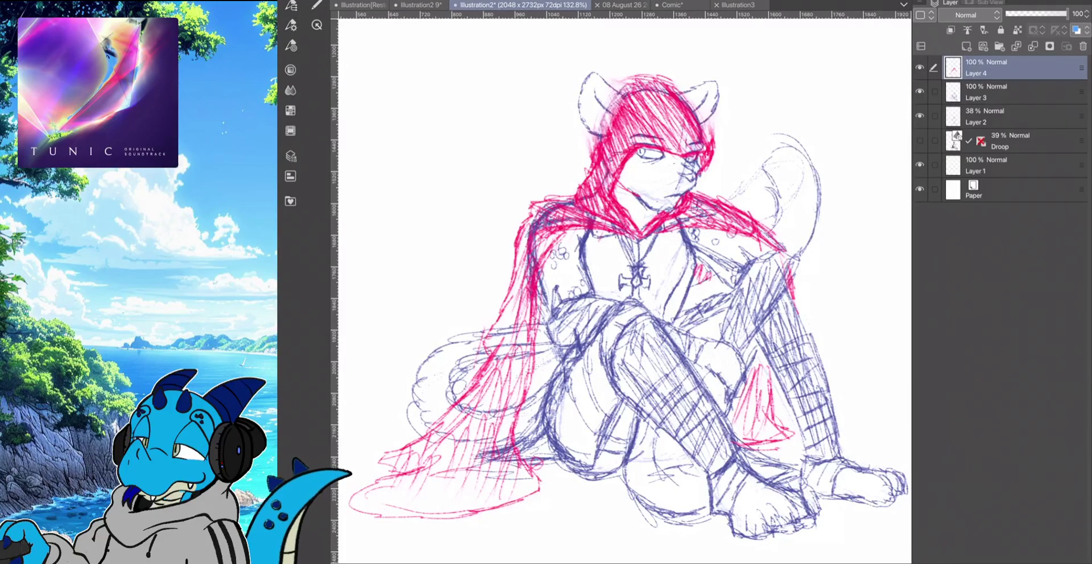
{"action": "left_click", "coordinate": [920, 68]}
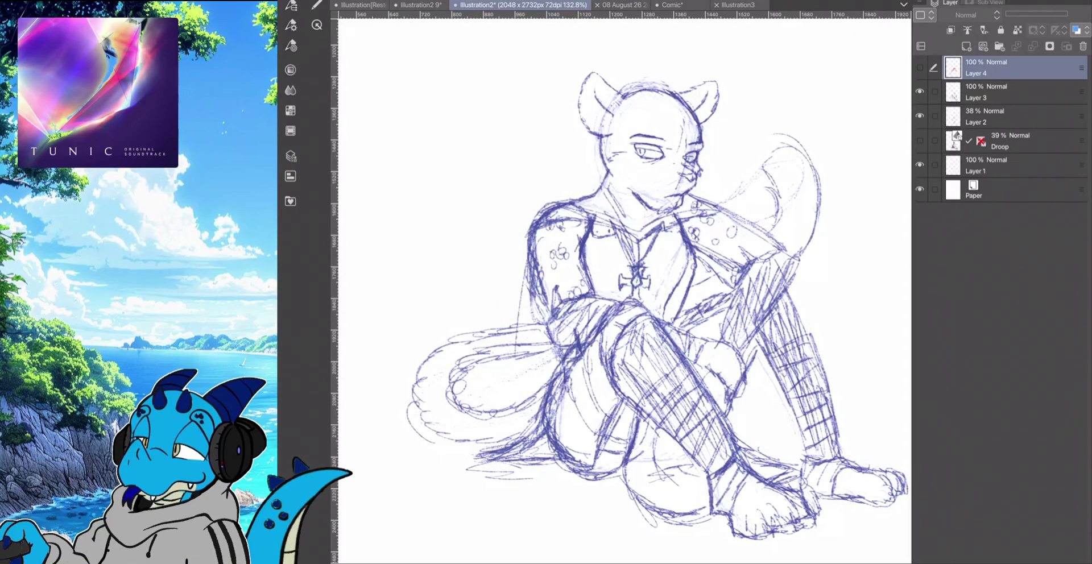
{"action": "left_click", "coordinate": [919, 67]}
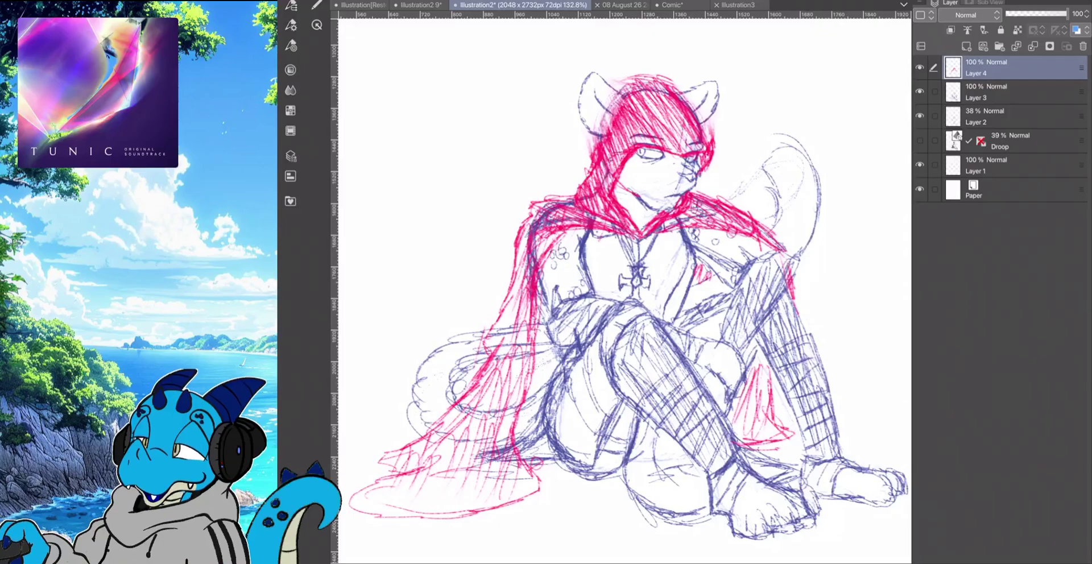
Sketch scattered slanted red rain strokes on Layer 4 in the empty space around the seated character
{"action": "left_click_drag", "start_coordinate": [826, 60], "coordinate": [821, 73]}
{"action": "left_click_drag", "start_coordinate": [788, 119], "coordinate": [775, 159]}
{"action": "left_click_drag", "start_coordinate": [774, 54], "coordinate": [760, 98]}
{"action": "left_click_drag", "start_coordinate": [549, 88], "coordinate": [535, 126]}
{"action": "left_click_drag", "start_coordinate": [455, 94], "coordinate": [445, 155]}
{"action": "left_click_drag", "start_coordinate": [534, 174], "coordinate": [526, 183]}
{"action": "left_click_drag", "start_coordinate": [470, 221], "coordinate": [453, 267]}
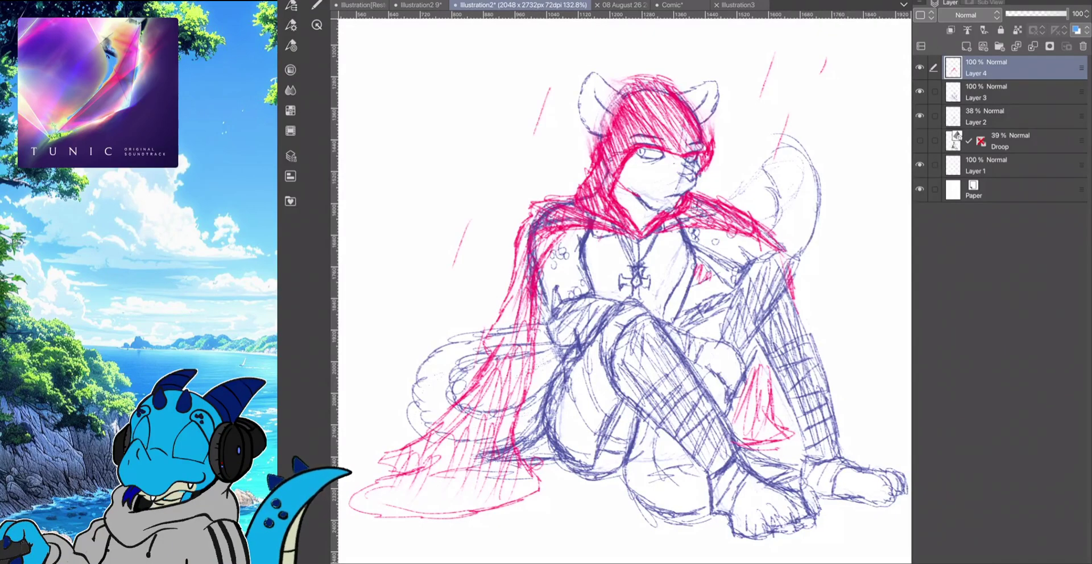
{"action": "left_click_drag", "start_coordinate": [513, 55], "coordinate": [495, 126]}
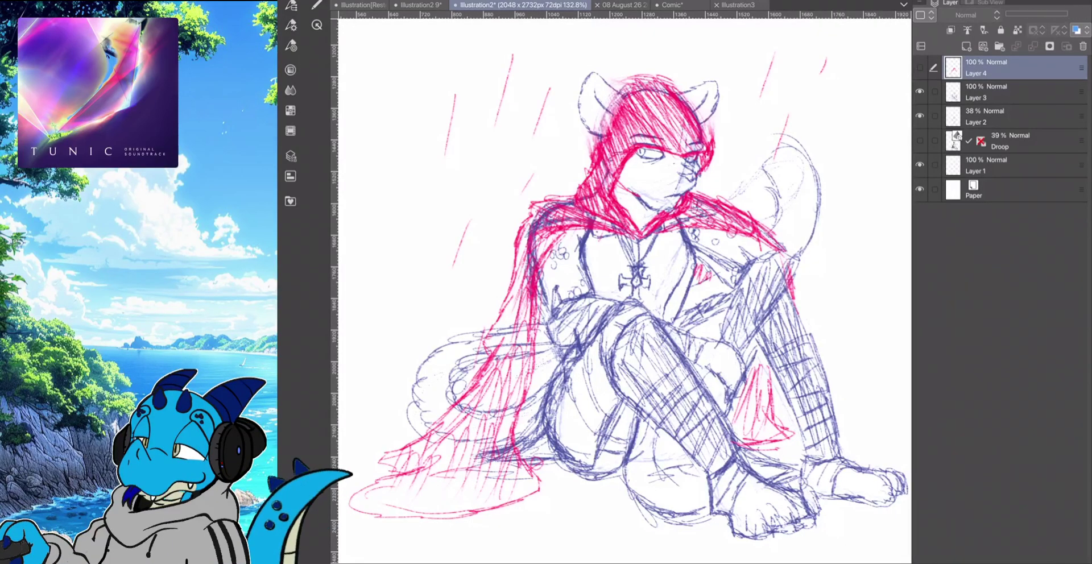
Hide the red cloak sketch on Layer 4 and add a new vector layer above it
{"action": "left_click", "coordinate": [919, 67]}
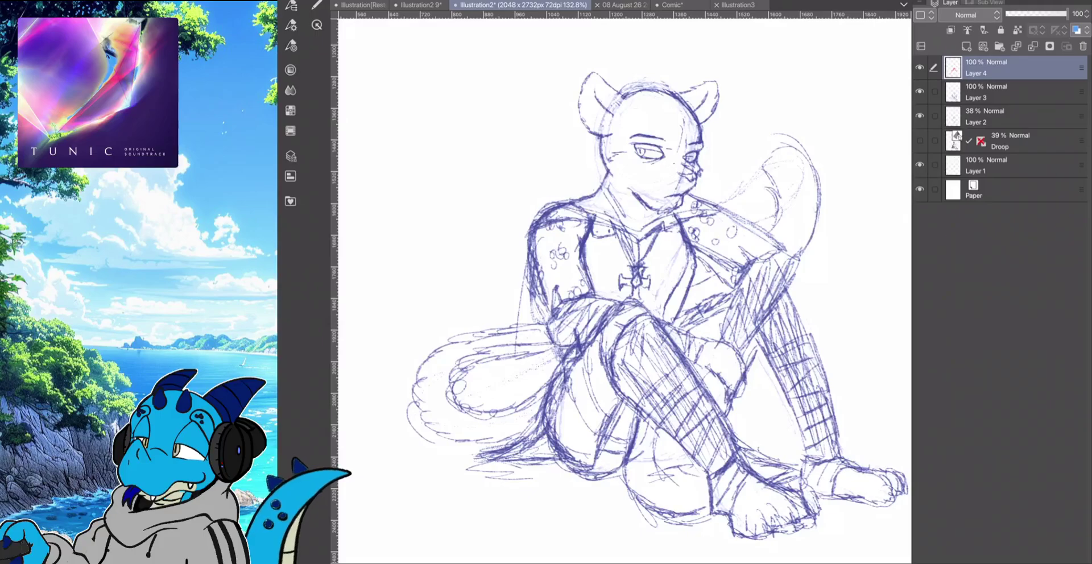
{"action": "left_click", "coordinate": [919, 67]}
{"action": "left_click", "coordinate": [919, 67]}
{"action": "left_click", "coordinate": [920, 67]}
{"action": "left_click", "coordinate": [919, 67]}
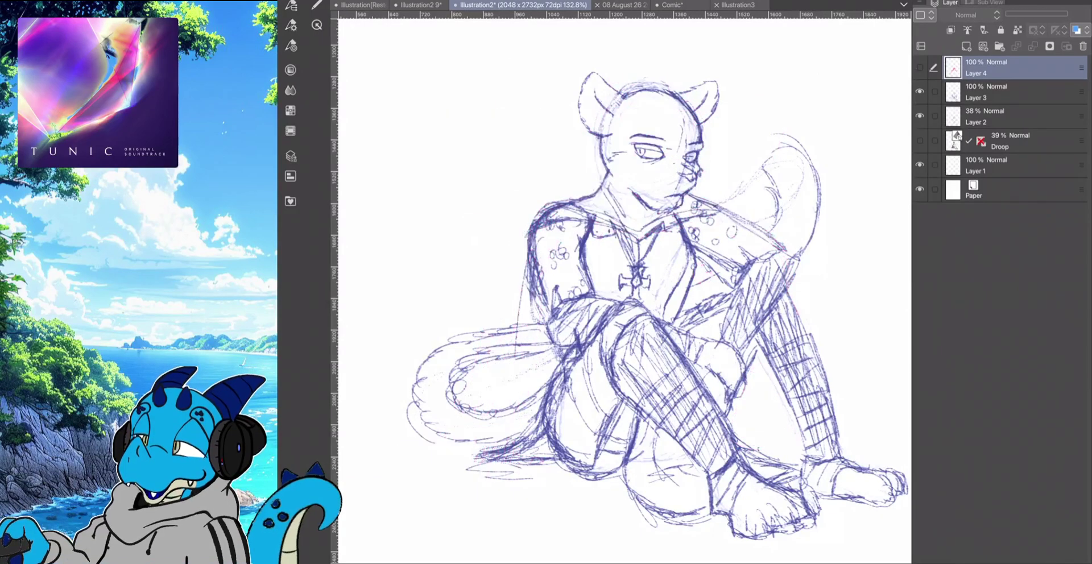
{"action": "left_click", "coordinate": [919, 67]}
{"action": "left_click", "coordinate": [919, 67]}
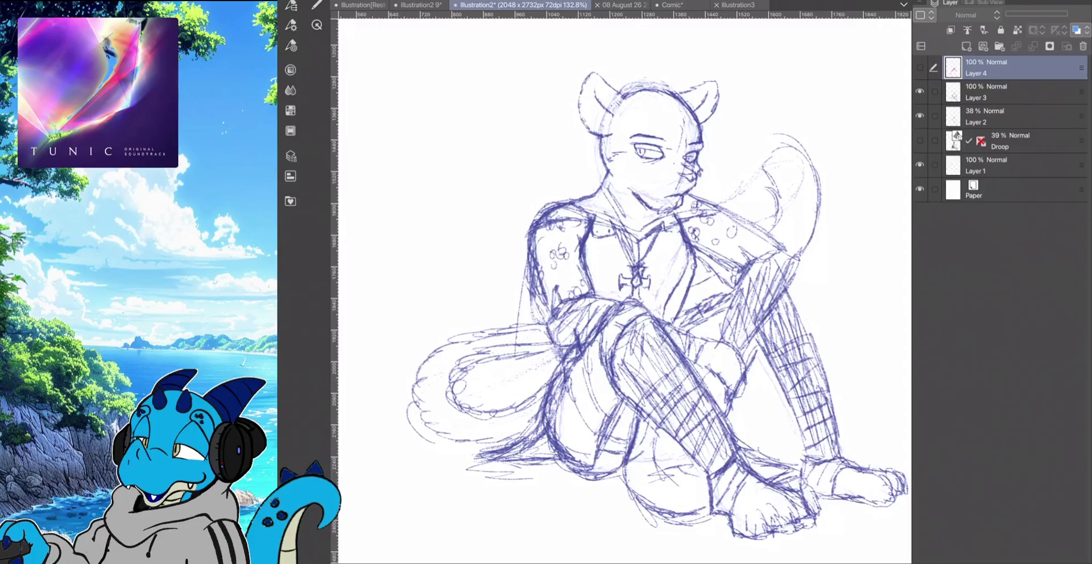
{"action": "left_click", "coordinate": [983, 46]}
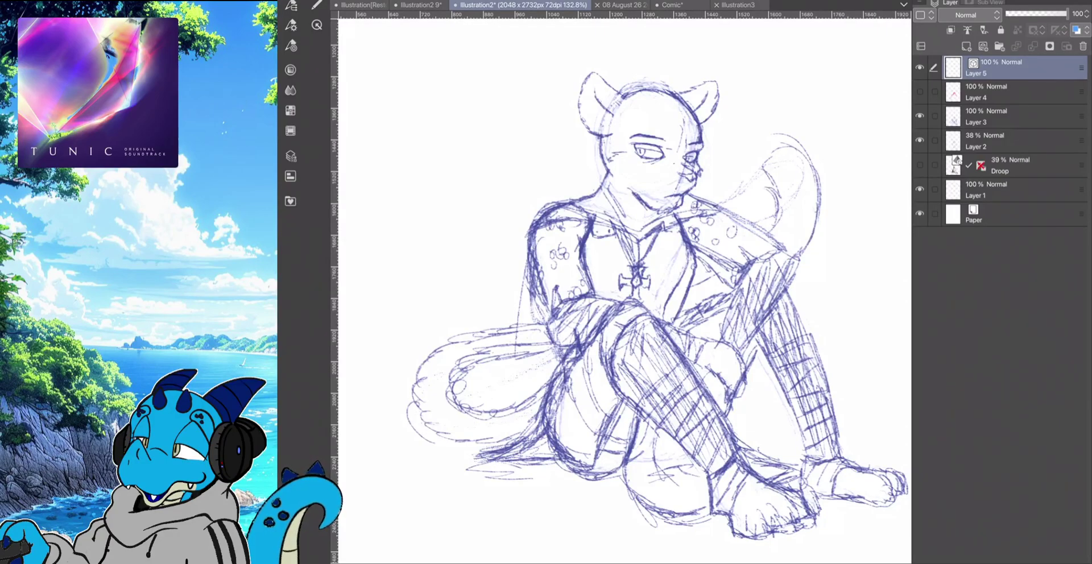
Lower the opacity of Layer 3 to 64% and make Layer 5 the active layer
{"action": "scroll", "coordinate": [664, 100], "scroll_direction": "up", "scroll_amount": 7}
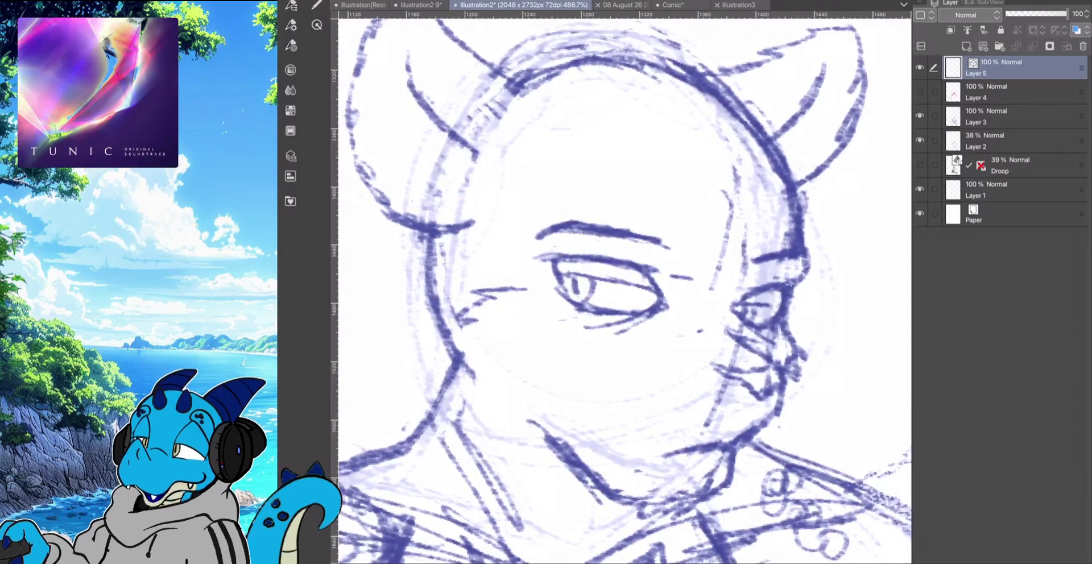
{"action": "left_click", "coordinate": [1014, 116]}
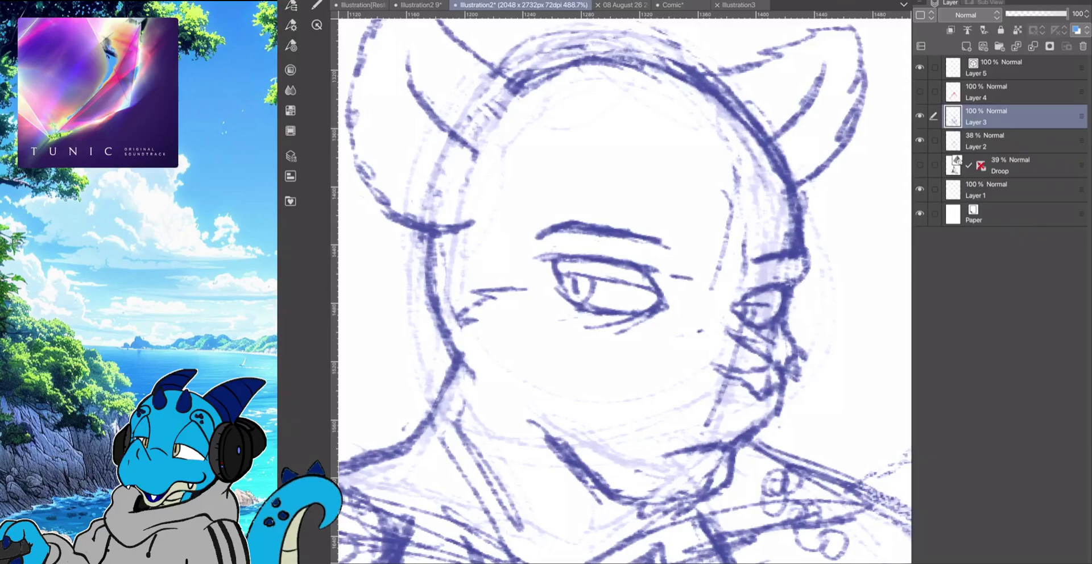
{"action": "left_click", "coordinate": [1038, 14]}
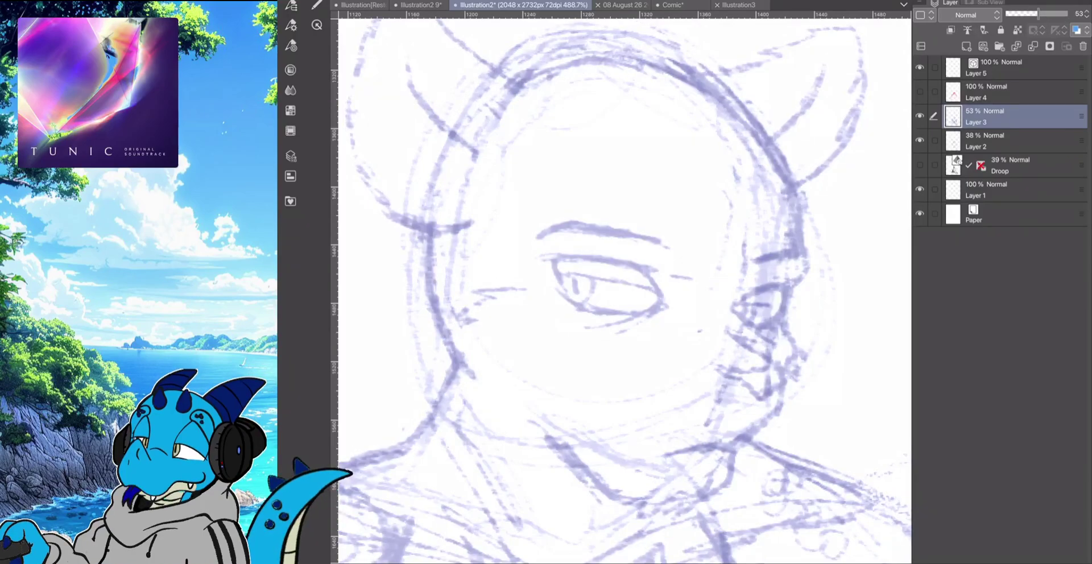
{"action": "left_click_drag", "start_coordinate": [1037, 13], "coordinate": [1045, 13]}
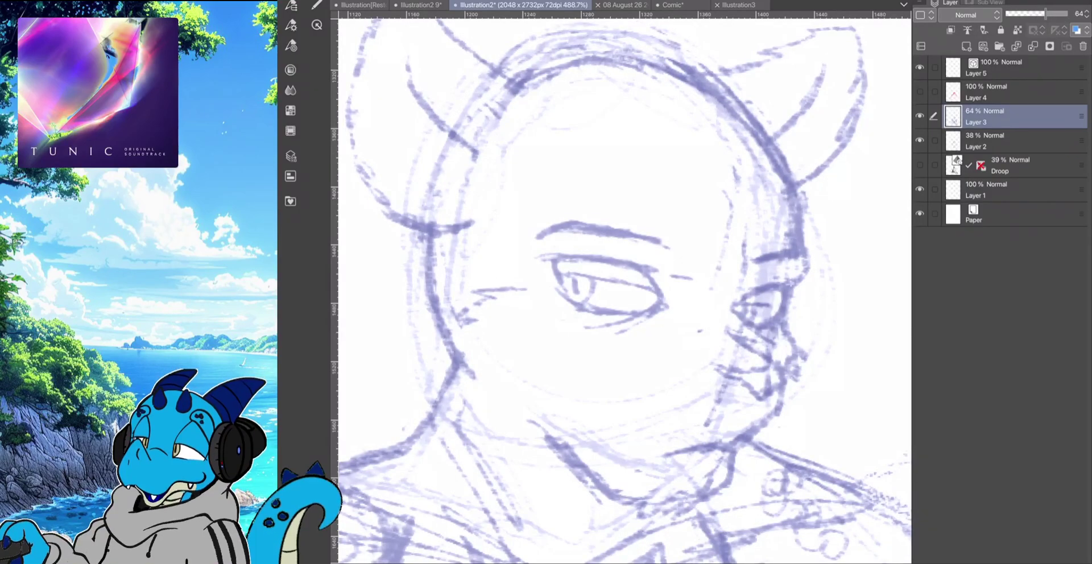
{"action": "left_click", "coordinate": [1015, 67]}
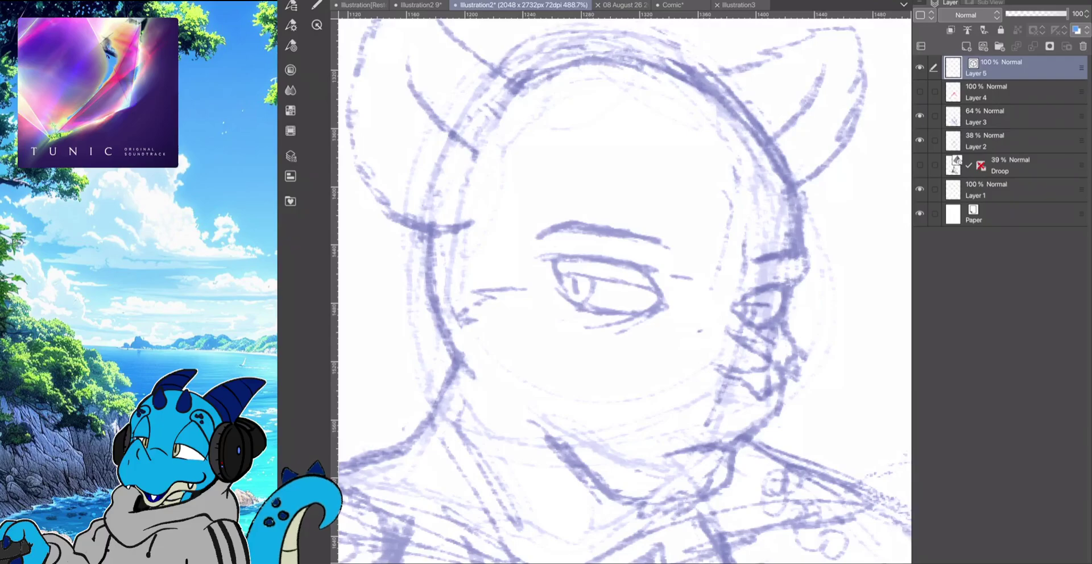
Set the drawing colour to black and activate the Pen tool for inking
{"action": "left_click", "coordinate": [317, 4]}
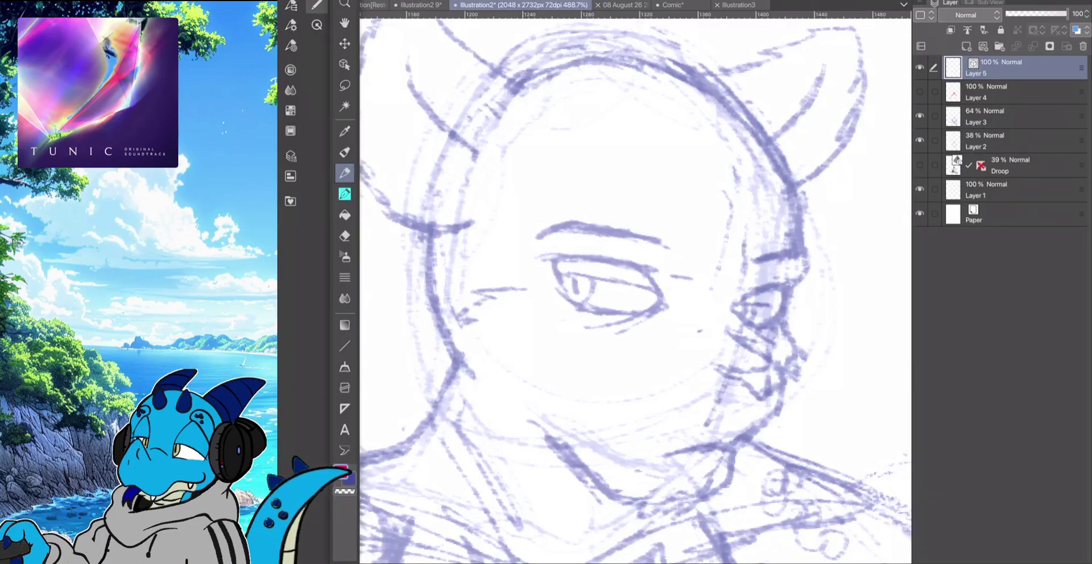
{"action": "double_click", "coordinate": [341, 472]}
{"action": "left_click", "coordinate": [450, 522]}
{"action": "left_click", "coordinate": [679, 368]}
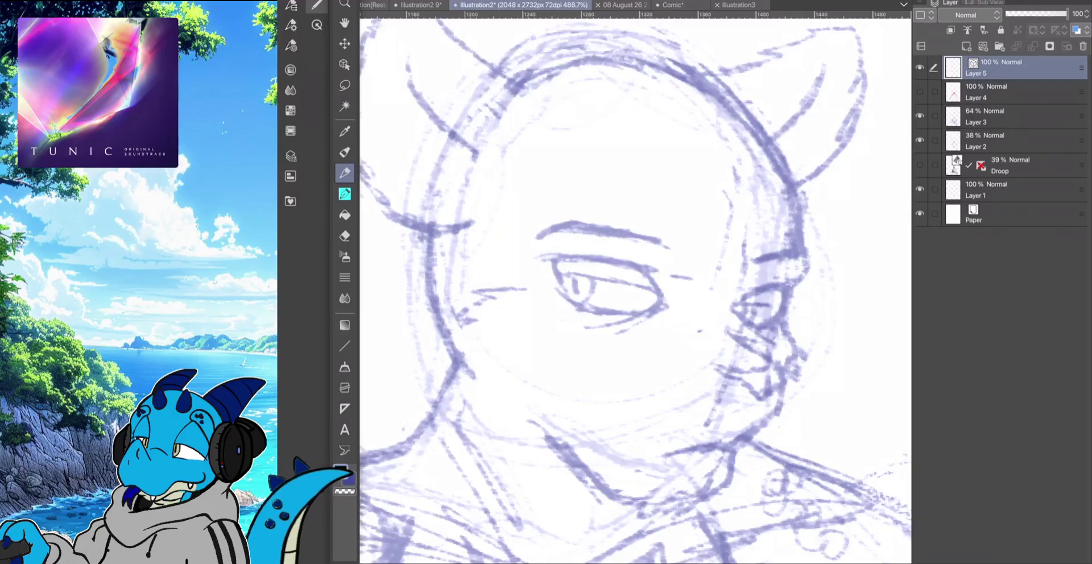
{"action": "key", "text": "p"}
{"action": "left_click", "coordinate": [316, 4]}
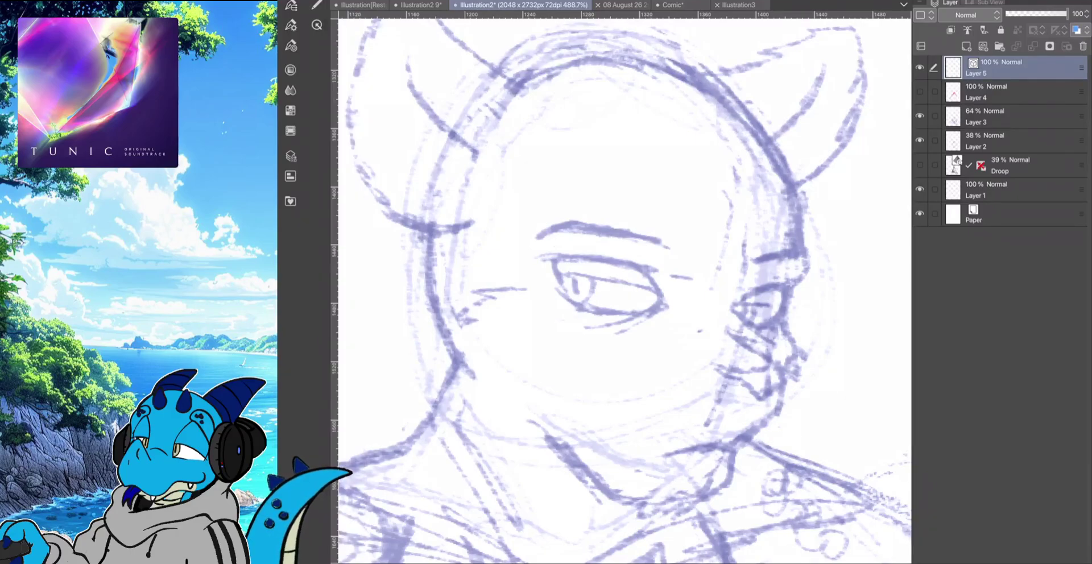
Ink the upper lid and both sides of the near eye over the sketch on Layer 5
{"action": "scroll", "coordinate": [606, 290], "scroll_direction": "up", "scroll_amount": 3}
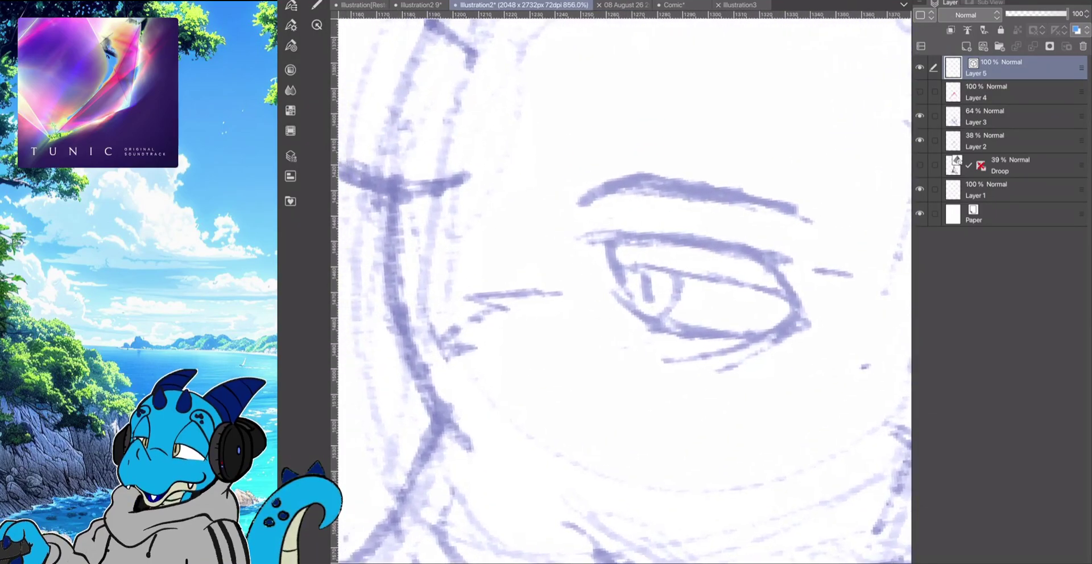
{"action": "mouse_move", "coordinate": [709, 302]}
{"action": "left_mouse_down"}
{"action": "mouse_move", "coordinate": [685, 251]}
{"action": "mouse_move", "coordinate": [656, 236]}
{"action": "mouse_move", "coordinate": [494, 221]}
{"action": "mouse_move", "coordinate": [555, 297]}
{"action": "mouse_move", "coordinate": [588, 310]}
{"action": "mouse_move", "coordinate": [576, 310]}
{"action": "mouse_move", "coordinate": [731, 325]}
{"action": "mouse_move", "coordinate": [686, 316]}
{"action": "left_mouse_up"}
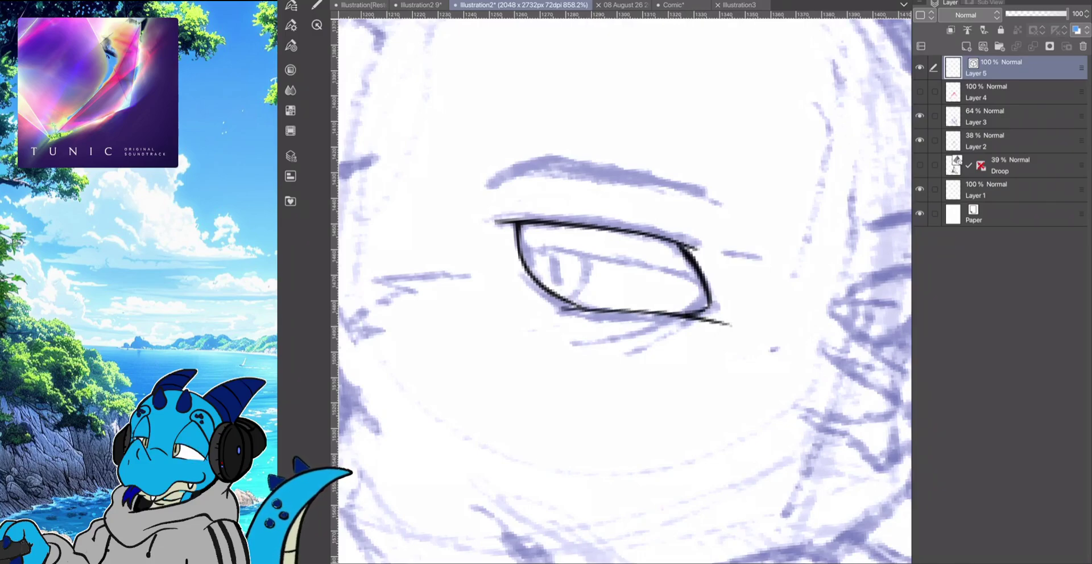
{"action": "mouse_move", "coordinate": [695, 319]}
{"action": "left_mouse_down"}
{"action": "mouse_move", "coordinate": [592, 369]}
{"action": "mouse_move", "coordinate": [653, 361]}
{"action": "left_mouse_up"}
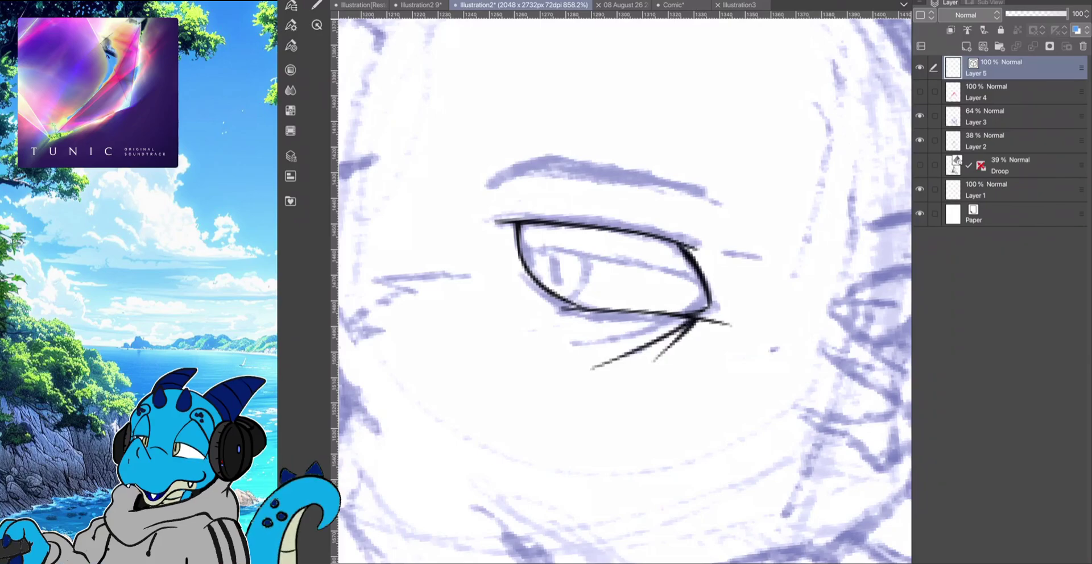
{"action": "key", "text": "ctrl+z"}
{"action": "key", "text": "ctrl+z"}
{"action": "key", "text": "ctrl+z"}
{"action": "key", "text": "ctrl+z"}
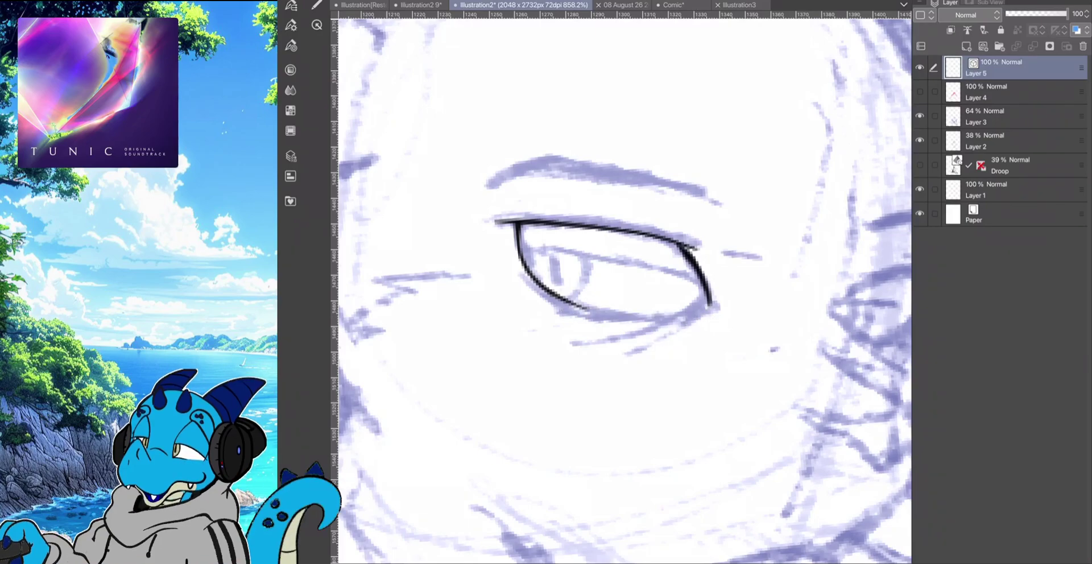
Ink the near eye's lower lid, under-eye creases and drooping eyelid line, and add the iris, filled slit pupil and round highlight
{"action": "left_click_drag", "start_coordinate": [711, 305], "coordinate": [591, 345]}
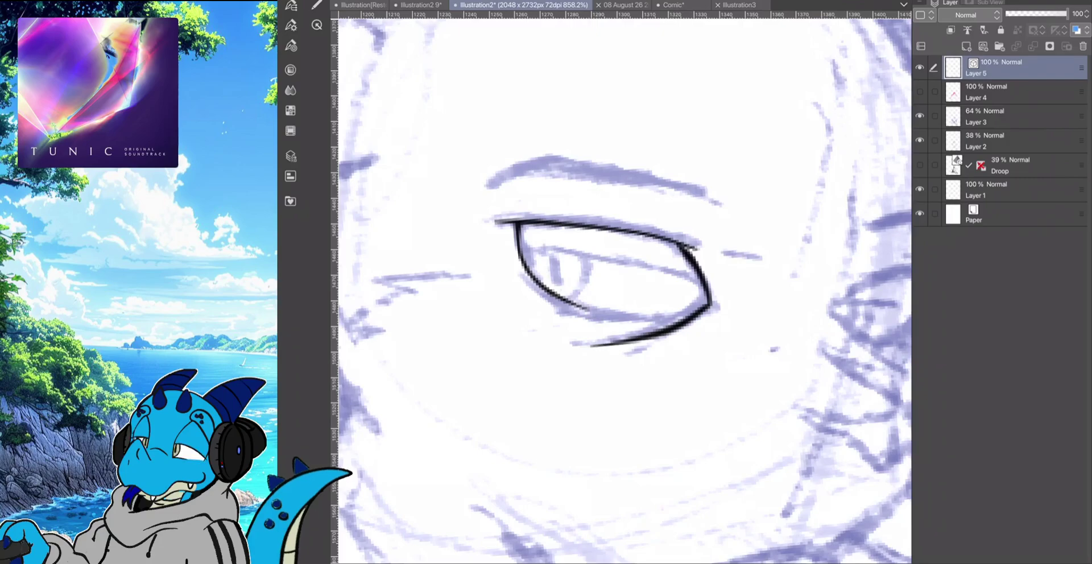
{"action": "left_click_drag", "start_coordinate": [680, 342], "coordinate": [617, 358]}
{"action": "mouse_move", "coordinate": [579, 307]}
{"action": "left_mouse_down"}
{"action": "mouse_move", "coordinate": [681, 312]}
{"action": "mouse_move", "coordinate": [677, 270]}
{"action": "mouse_move", "coordinate": [520, 248]}
{"action": "left_mouse_up"}
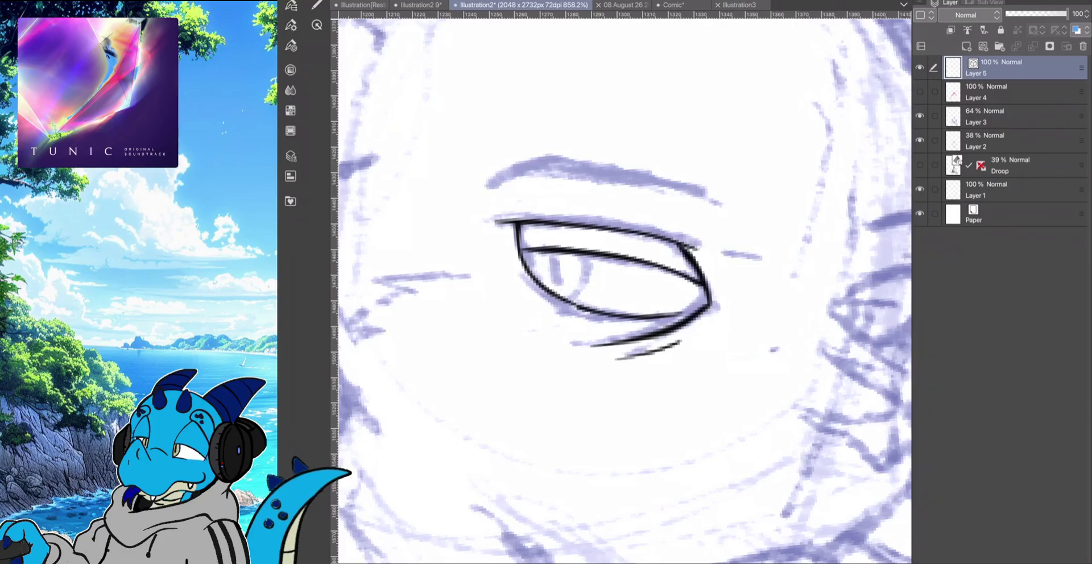
{"action": "mouse_move", "coordinate": [589, 255]}
{"action": "left_mouse_down"}
{"action": "mouse_move", "coordinate": [590, 293]}
{"action": "mouse_move", "coordinate": [568, 302]}
{"action": "left_mouse_up"}
{"action": "mouse_move", "coordinate": [533, 254]}
{"action": "left_mouse_down"}
{"action": "mouse_move", "coordinate": [530, 272]}
{"action": "mouse_move", "coordinate": [570, 271]}
{"action": "mouse_move", "coordinate": [564, 299]}
{"action": "mouse_move", "coordinate": [567, 265]}
{"action": "mouse_move", "coordinate": [584, 273]}
{"action": "mouse_move", "coordinate": [581, 257]}
{"action": "left_mouse_up"}
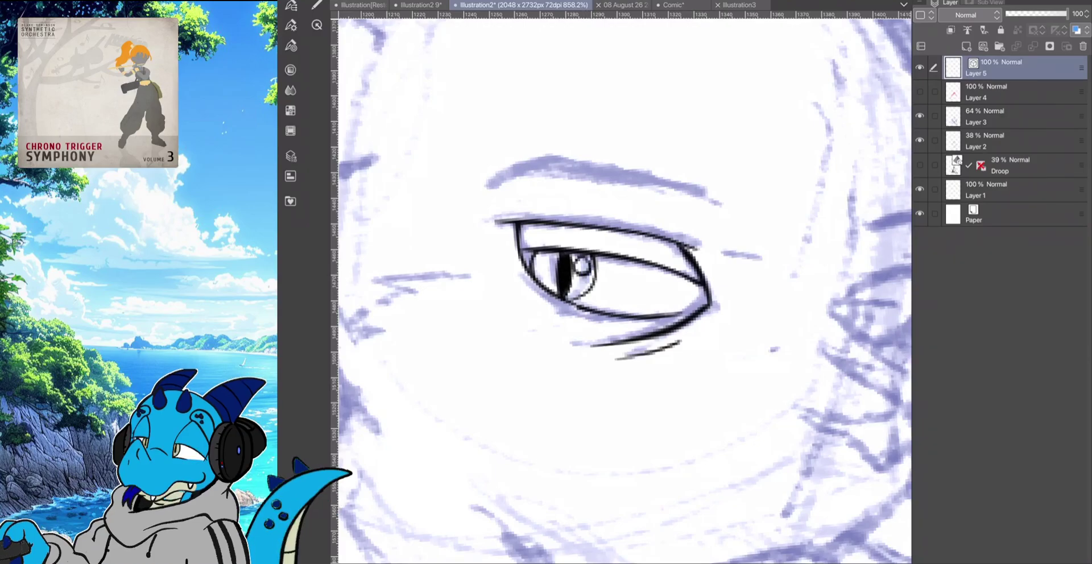
Ink the near eyebrow as a tapered stroke, and outline the far eye with its brow and brow ridge
{"action": "scroll", "coordinate": [475, 254], "scroll_direction": "down", "scroll_amount": 3}
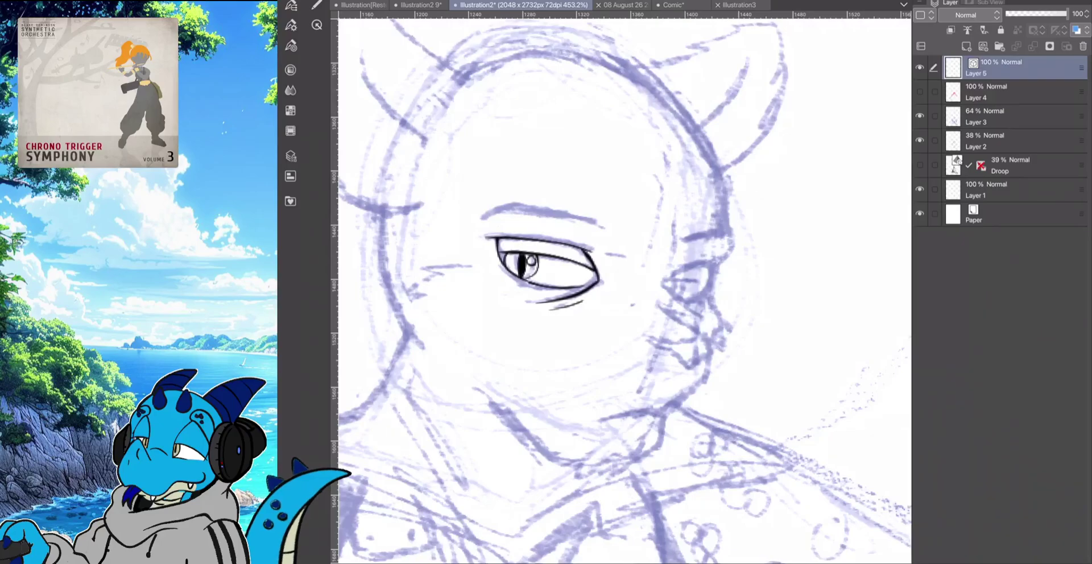
{"action": "left_click_drag", "start_coordinate": [601, 227], "coordinate": [500, 211]}
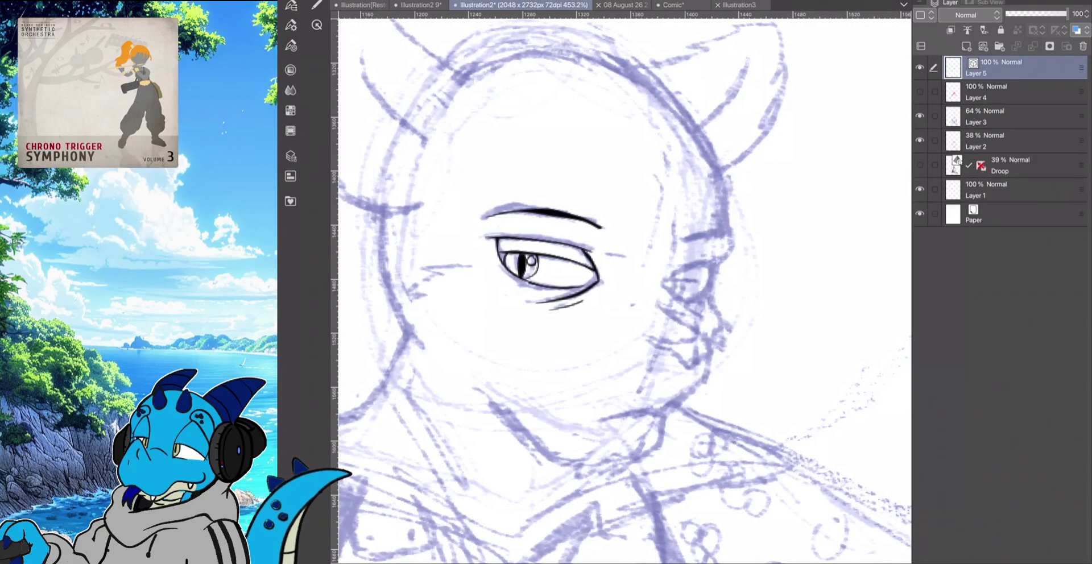
{"action": "mouse_move", "coordinate": [677, 273]}
{"action": "left_mouse_down"}
{"action": "mouse_move", "coordinate": [705, 263]}
{"action": "mouse_move", "coordinate": [719, 275]}
{"action": "mouse_move", "coordinate": [703, 296]}
{"action": "mouse_move", "coordinate": [676, 294]}
{"action": "mouse_move", "coordinate": [684, 276]}
{"action": "mouse_move", "coordinate": [707, 273]}
{"action": "mouse_move", "coordinate": [676, 286]}
{"action": "mouse_move", "coordinate": [723, 266]}
{"action": "mouse_move", "coordinate": [731, 248]}
{"action": "mouse_move", "coordinate": [688, 235]}
{"action": "mouse_move", "coordinate": [725, 238]}
{"action": "left_mouse_up"}
{"action": "key", "text": "ctrl+z"}
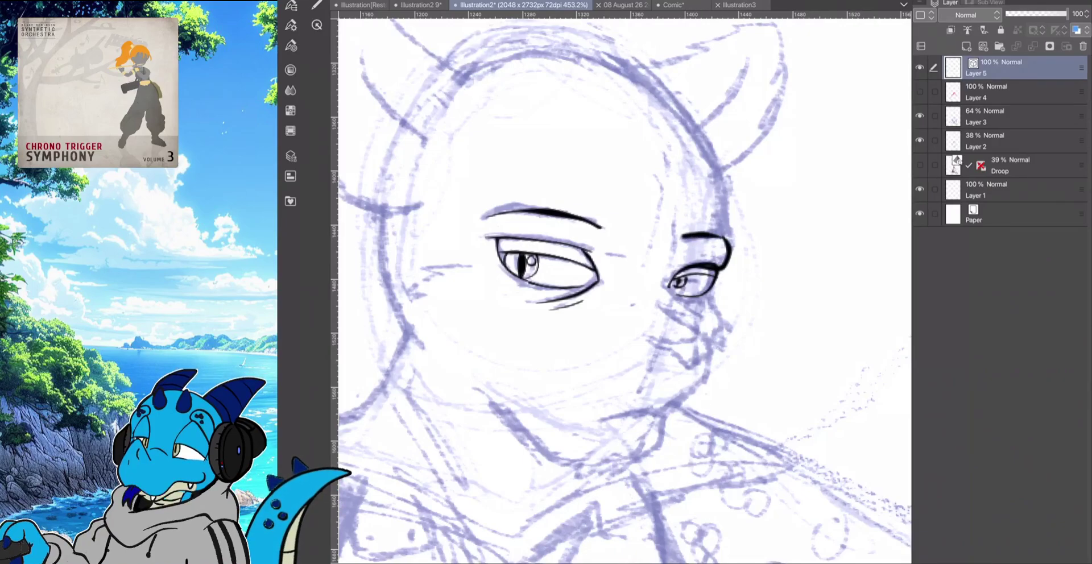
Ink the bridge and tip of the nose and the curved lines of the muzzle below it
{"action": "mouse_move", "coordinate": [705, 296]}
{"action": "left_mouse_down"}
{"action": "mouse_move", "coordinate": [730, 324]}
{"action": "mouse_move", "coordinate": [719, 327]}
{"action": "mouse_move", "coordinate": [721, 355]}
{"action": "left_mouse_up"}
{"action": "mouse_move", "coordinate": [647, 337]}
{"action": "left_mouse_down"}
{"action": "mouse_move", "coordinate": [712, 339]}
{"action": "mouse_move", "coordinate": [690, 365]}
{"action": "mouse_move", "coordinate": [650, 338]}
{"action": "left_mouse_up"}
{"action": "scroll", "coordinate": [624, 291], "scroll_direction": "up", "scroll_amount": 3}
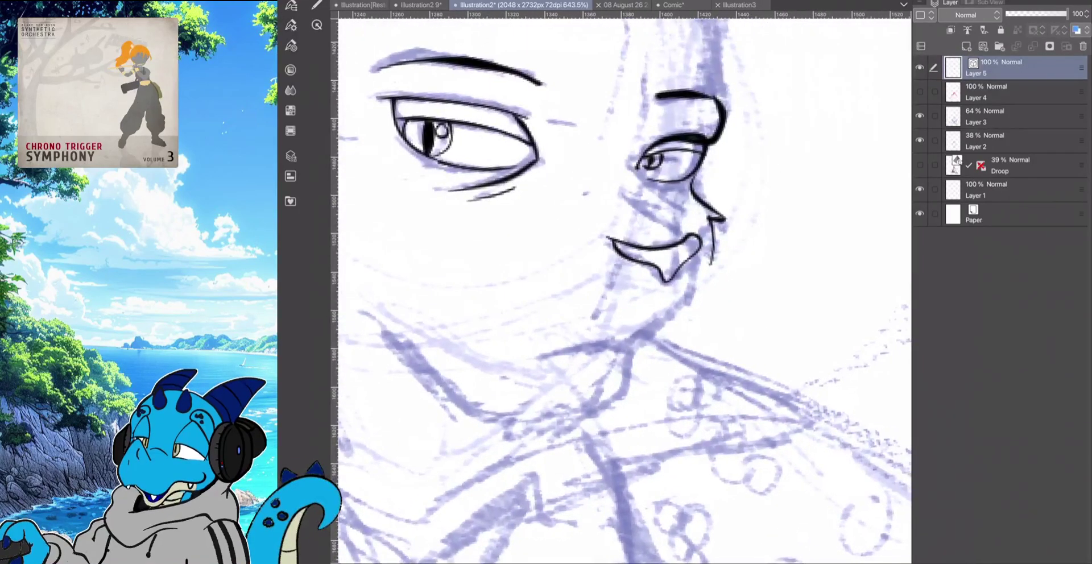
Ink the mouth line from the muzzle back into the cheek, and the chin with a ragged fur edge underneath
{"action": "mouse_move", "coordinate": [703, 257]}
{"action": "left_mouse_down"}
{"action": "mouse_move", "coordinate": [692, 298]}
{"action": "mouse_move", "coordinate": [649, 343]}
{"action": "mouse_move", "coordinate": [544, 359]}
{"action": "left_mouse_up"}
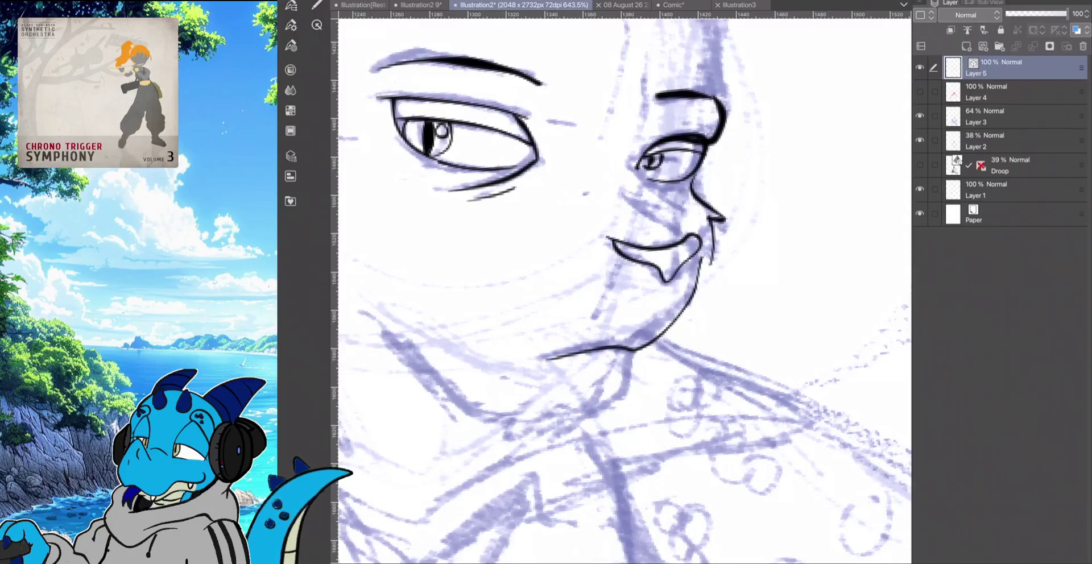
{"action": "mouse_move", "coordinate": [632, 351]}
{"action": "left_mouse_down"}
{"action": "mouse_move", "coordinate": [624, 394]}
{"action": "mouse_move", "coordinate": [600, 412]}
{"action": "mouse_move", "coordinate": [505, 432]}
{"action": "mouse_move", "coordinate": [461, 425]}
{"action": "left_mouse_up"}
{"action": "scroll", "coordinate": [506, 297], "scroll_direction": "down", "scroll_amount": 3}
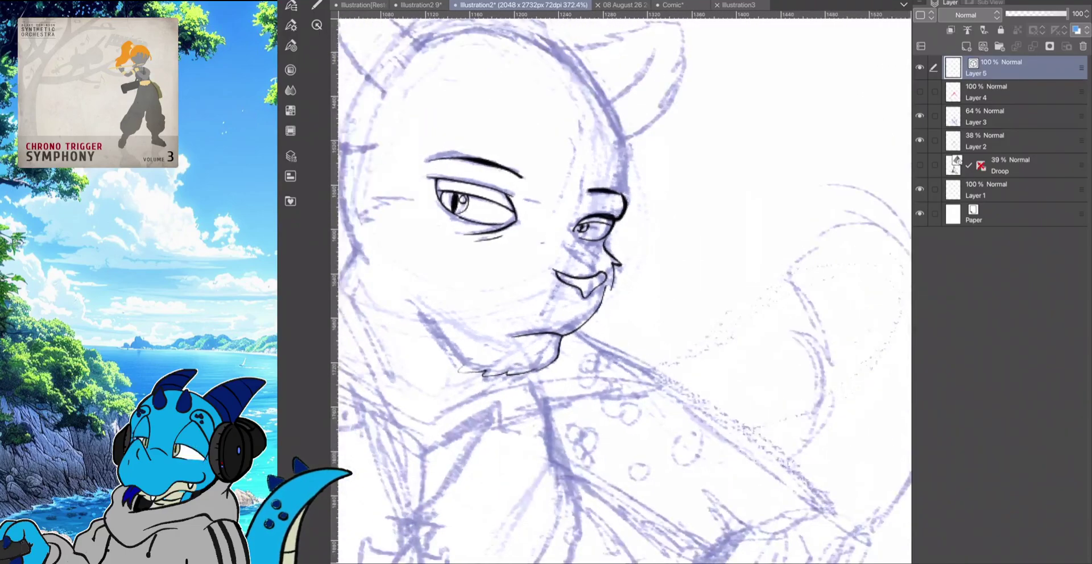
Ink the short snout line beside the far eye and the near jawline running down to the chin fur
{"action": "left_click_drag", "start_coordinate": [483, 208], "coordinate": [566, 231]}
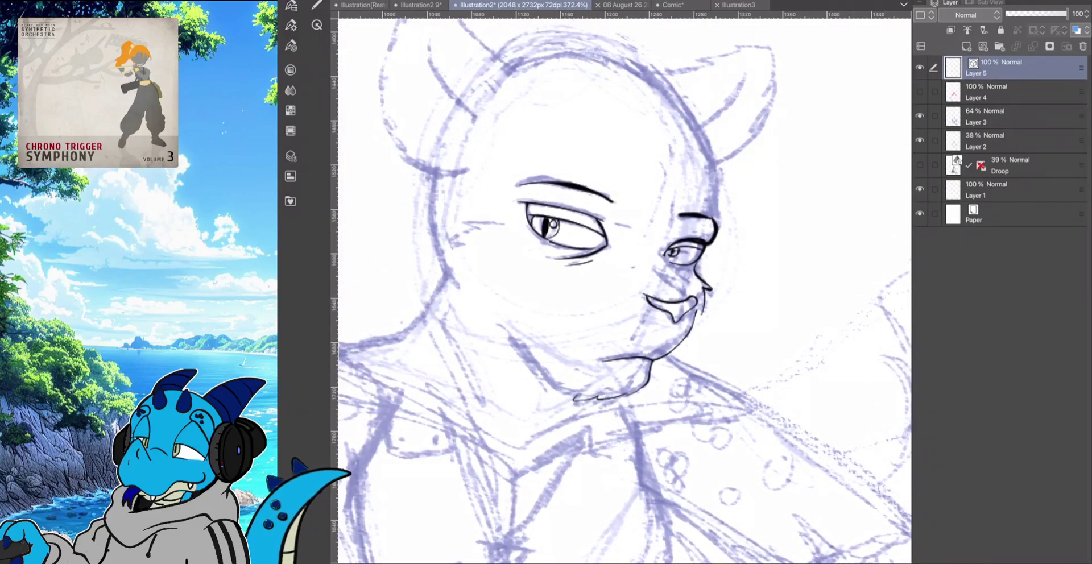
{"action": "left_click_drag", "start_coordinate": [662, 257], "coordinate": [693, 290]}
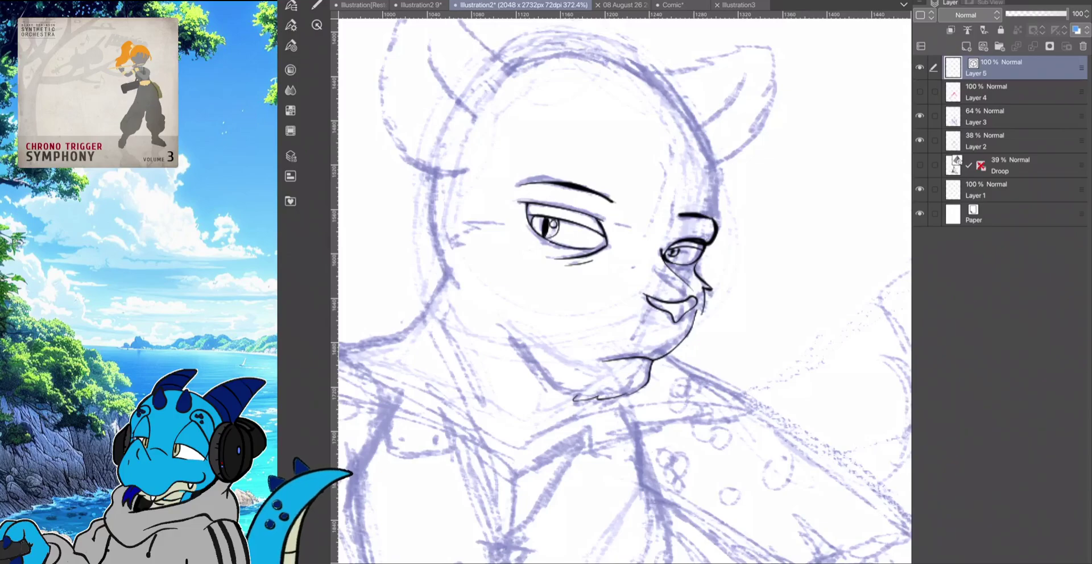
{"action": "left_click_drag", "start_coordinate": [502, 324], "coordinate": [575, 396]}
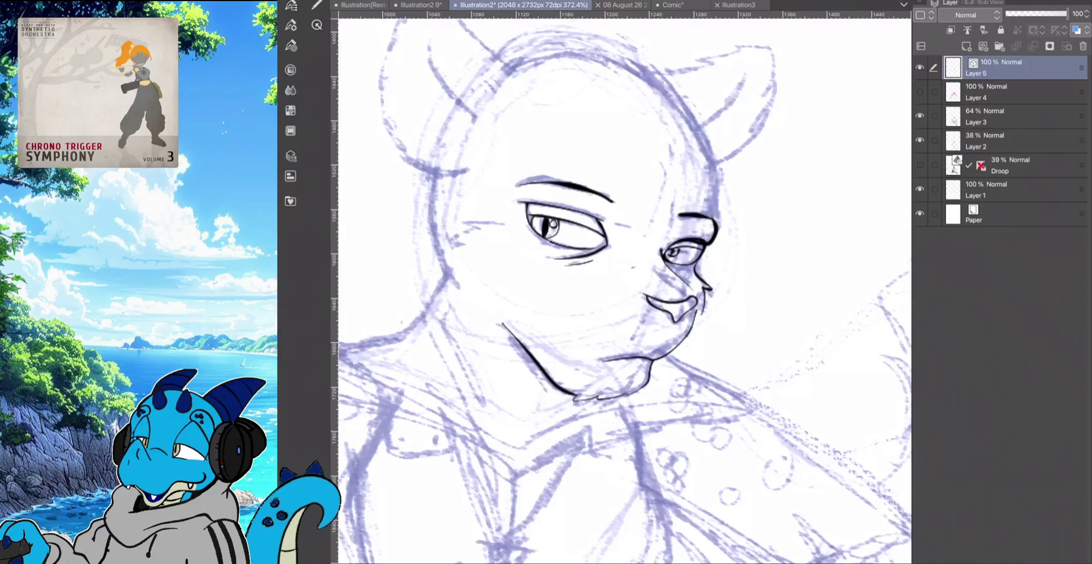
Ink the forehead and crown as one smooth curve from the far brow up over the skull to the near ear
{"action": "mouse_move", "coordinate": [712, 219]}
{"action": "left_mouse_down"}
{"action": "mouse_move", "coordinate": [714, 168]}
{"action": "mouse_move", "coordinate": [669, 84]}
{"action": "mouse_move", "coordinate": [578, 48]}
{"action": "mouse_move", "coordinate": [497, 57]}
{"action": "left_mouse_up"}
{"action": "key", "text": "ctrl+z"}
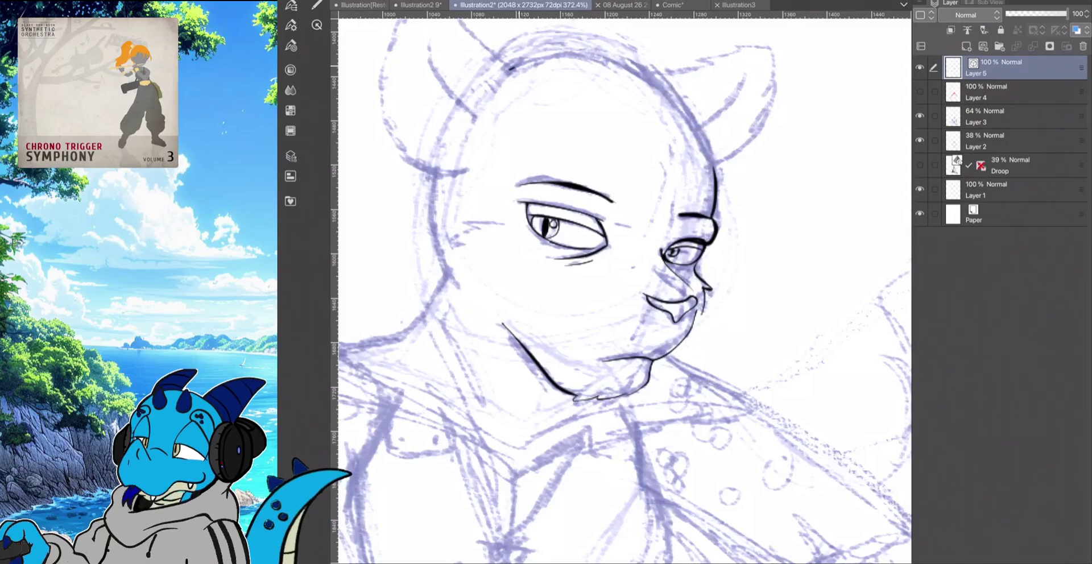
{"action": "mouse_move", "coordinate": [509, 70]}
{"action": "left_mouse_down"}
{"action": "mouse_move", "coordinate": [580, 54]}
{"action": "mouse_move", "coordinate": [651, 79]}
{"action": "mouse_move", "coordinate": [696, 130]}
{"action": "mouse_move", "coordinate": [714, 188]}
{"action": "left_mouse_up"}
{"action": "key", "text": "ctrl+z"}
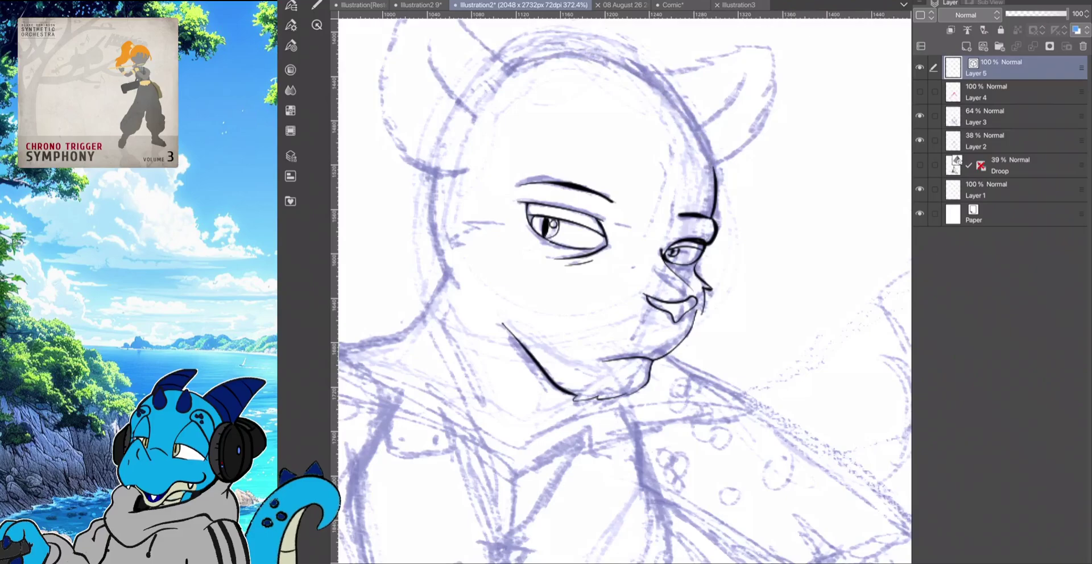
{"action": "scroll", "coordinate": [625, 291], "scroll_direction": "up", "scroll_amount": 3}
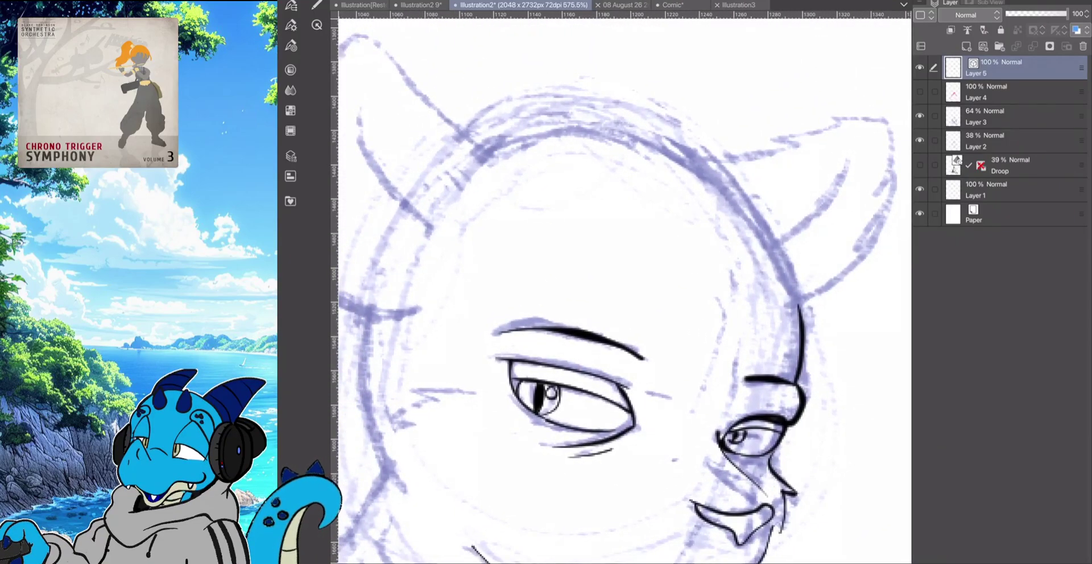
{"action": "mouse_move", "coordinate": [802, 336]}
{"action": "left_mouse_down"}
{"action": "mouse_move", "coordinate": [791, 279]}
{"action": "mouse_move", "coordinate": [750, 194]}
{"action": "mouse_move", "coordinate": [659, 120]}
{"action": "mouse_move", "coordinate": [546, 104]}
{"action": "mouse_move", "coordinate": [487, 120]}
{"action": "left_mouse_up"}
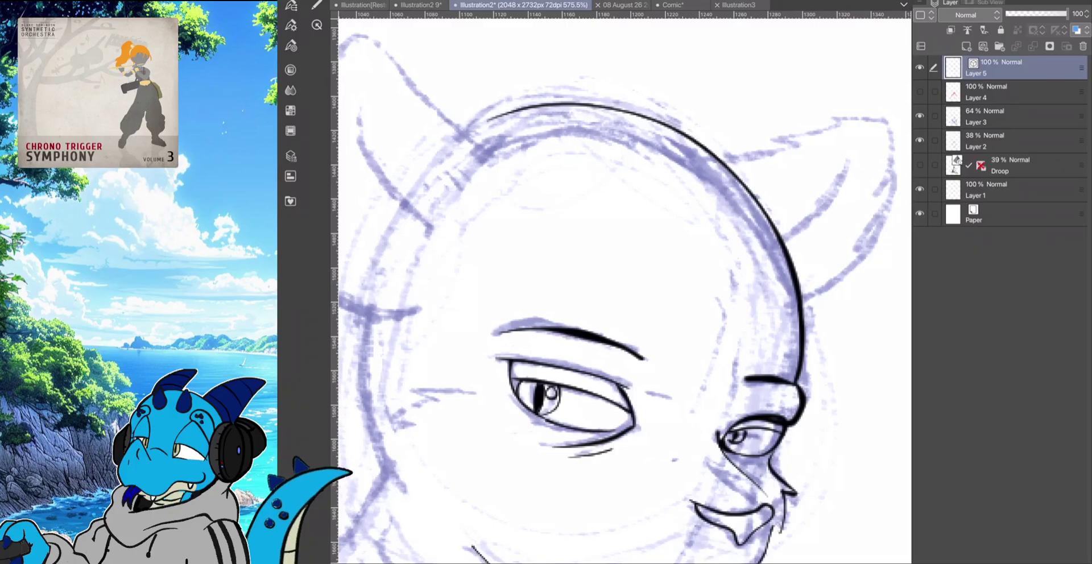
{"action": "scroll", "coordinate": [643, 205], "scroll_direction": "down", "scroll_amount": 2}
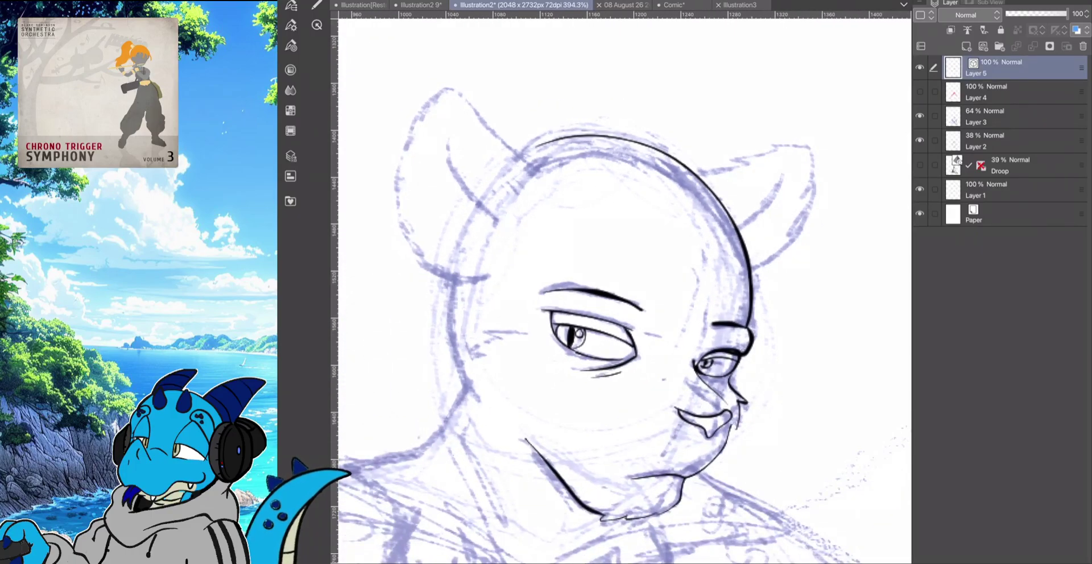
Ink the rounded outlines of the near and far ears, each with a curved inner-ear line
{"action": "mouse_move", "coordinate": [534, 162]}
{"action": "left_mouse_down"}
{"action": "mouse_move", "coordinate": [463, 92]}
{"action": "mouse_move", "coordinate": [442, 88]}
{"action": "mouse_move", "coordinate": [414, 115]}
{"action": "mouse_move", "coordinate": [395, 166]}
{"action": "mouse_move", "coordinate": [408, 242]}
{"action": "mouse_move", "coordinate": [500, 274]}
{"action": "left_mouse_up"}
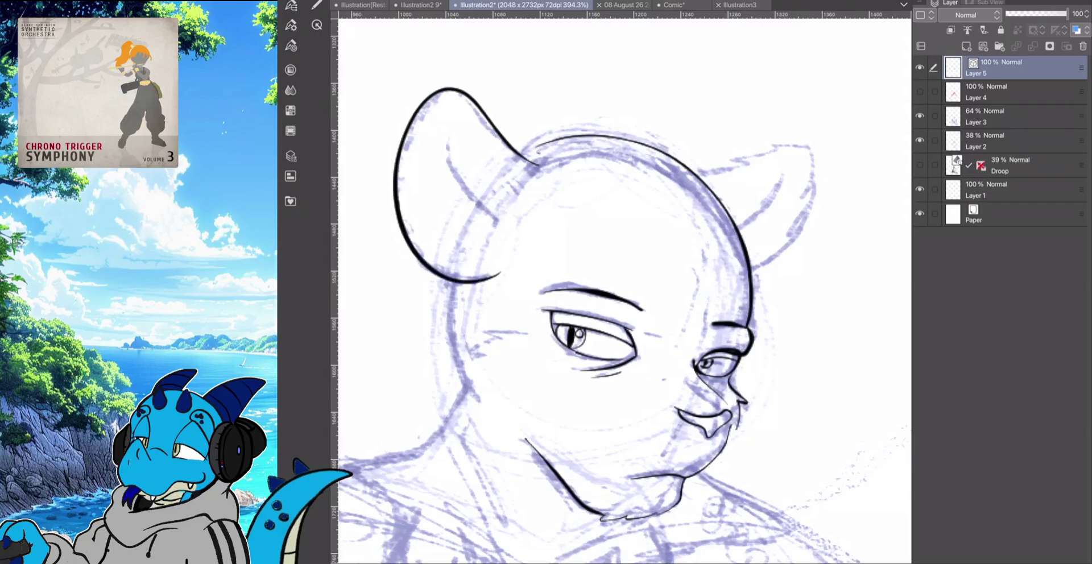
{"action": "mouse_move", "coordinate": [445, 132]}
{"action": "left_mouse_down"}
{"action": "mouse_move", "coordinate": [455, 191]}
{"action": "mouse_move", "coordinate": [498, 232]}
{"action": "left_mouse_up"}
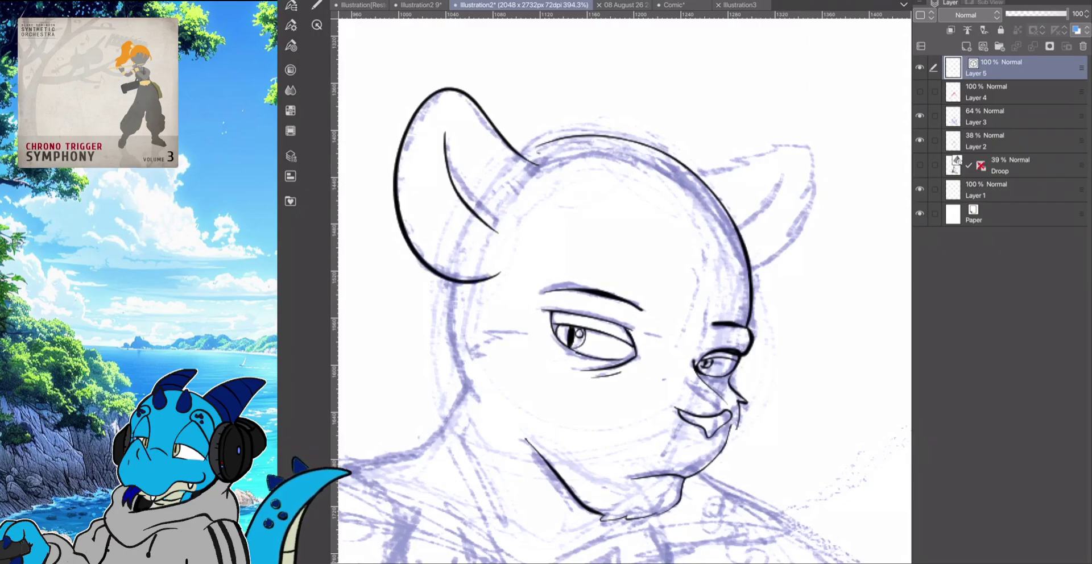
{"action": "mouse_move", "coordinate": [691, 173]}
{"action": "left_mouse_down"}
{"action": "mouse_move", "coordinate": [799, 141]}
{"action": "mouse_move", "coordinate": [817, 185]}
{"action": "mouse_move", "coordinate": [750, 278]}
{"action": "left_mouse_up"}
{"action": "left_click_drag", "start_coordinate": [791, 175], "coordinate": [746, 236]}
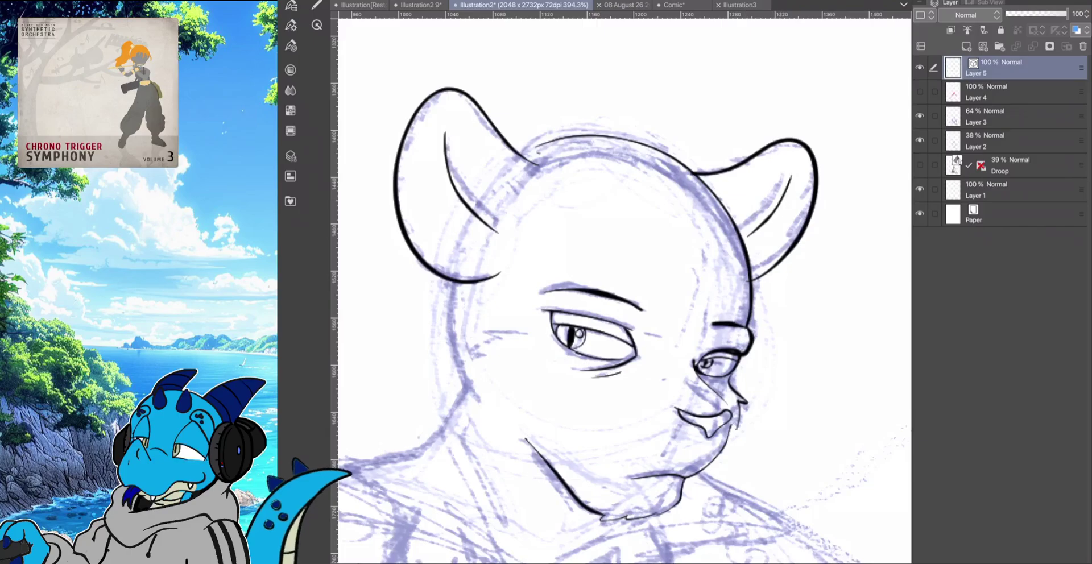
{"action": "scroll", "coordinate": [478, 243], "scroll_direction": "down", "scroll_amount": 3}
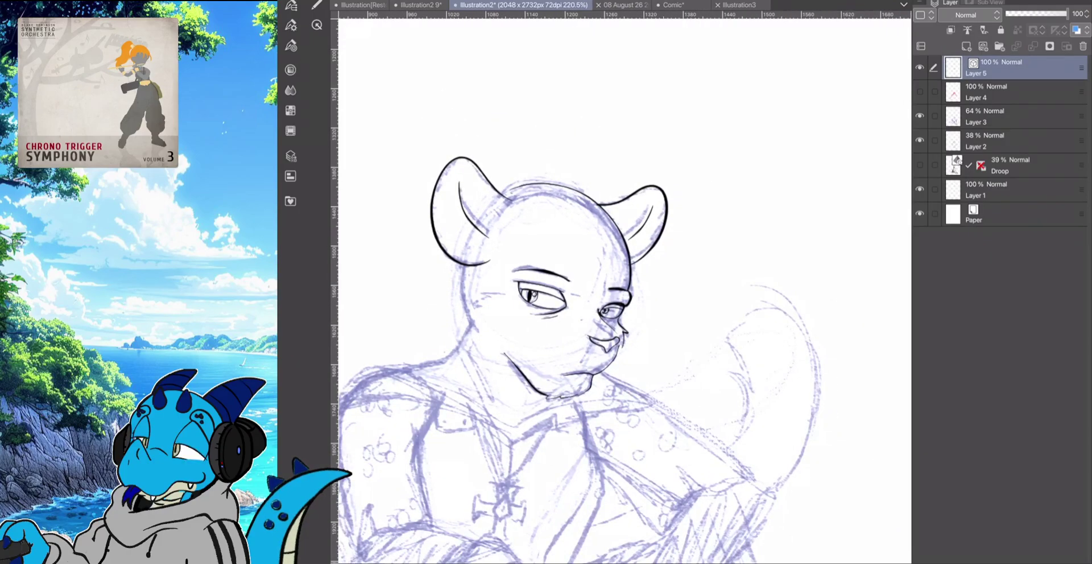
Ink the jagged cheek fur, the tufted back of the neck down to the shoulder, and the line along the neck's side
{"action": "scroll", "coordinate": [482, 440], "scroll_direction": "up", "scroll_amount": 2}
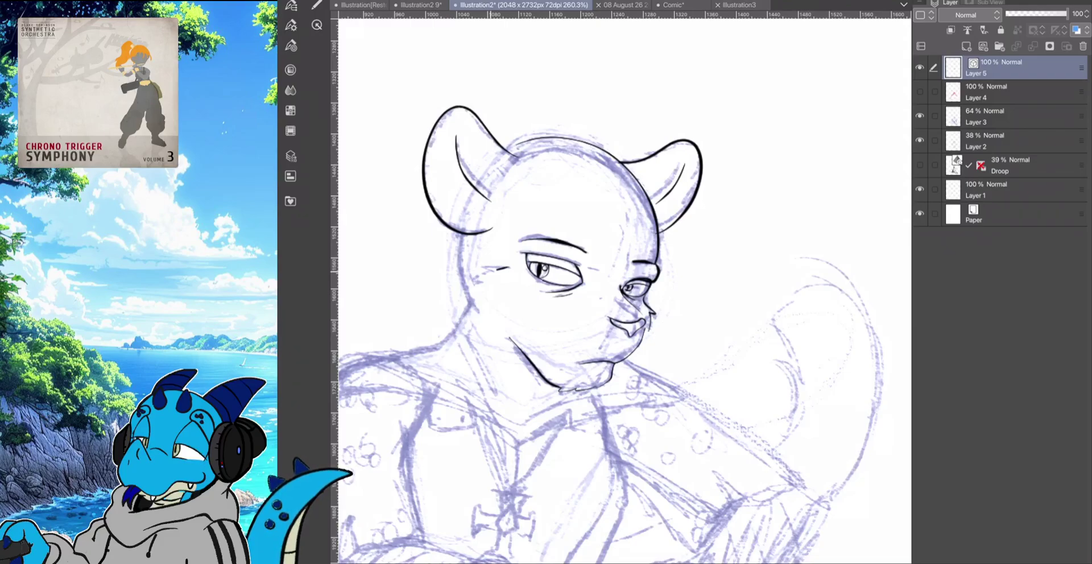
{"action": "mouse_move", "coordinate": [509, 267]}
{"action": "left_mouse_down"}
{"action": "mouse_move", "coordinate": [482, 274]}
{"action": "mouse_move", "coordinate": [475, 307]}
{"action": "left_mouse_up"}
{"action": "mouse_move", "coordinate": [459, 234]}
{"action": "left_mouse_down"}
{"action": "mouse_move", "coordinate": [476, 308]}
{"action": "mouse_move", "coordinate": [439, 345]}
{"action": "left_mouse_up"}
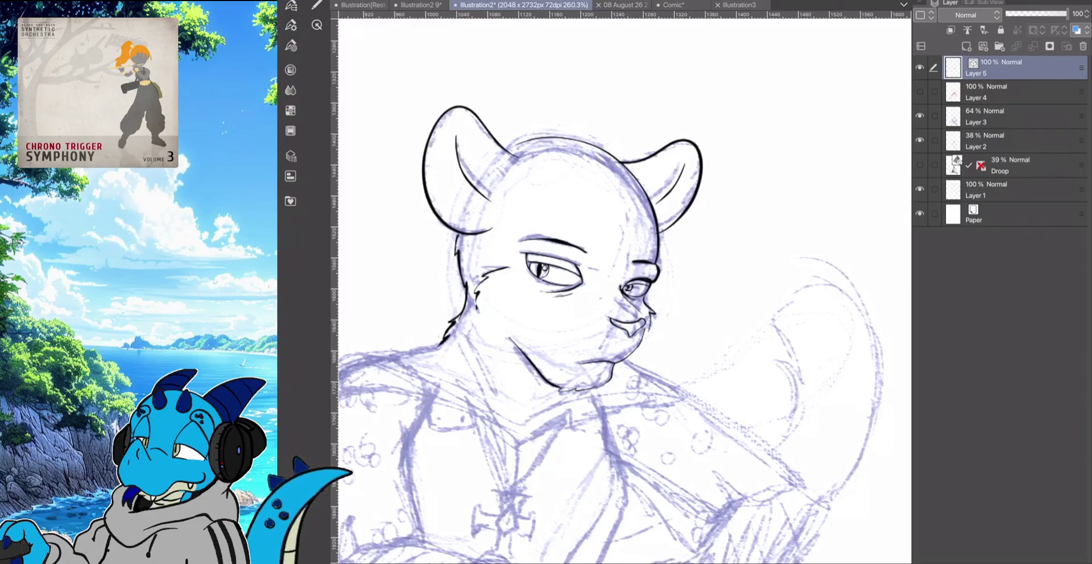
{"action": "left_click_drag", "start_coordinate": [469, 320], "coordinate": [498, 387]}
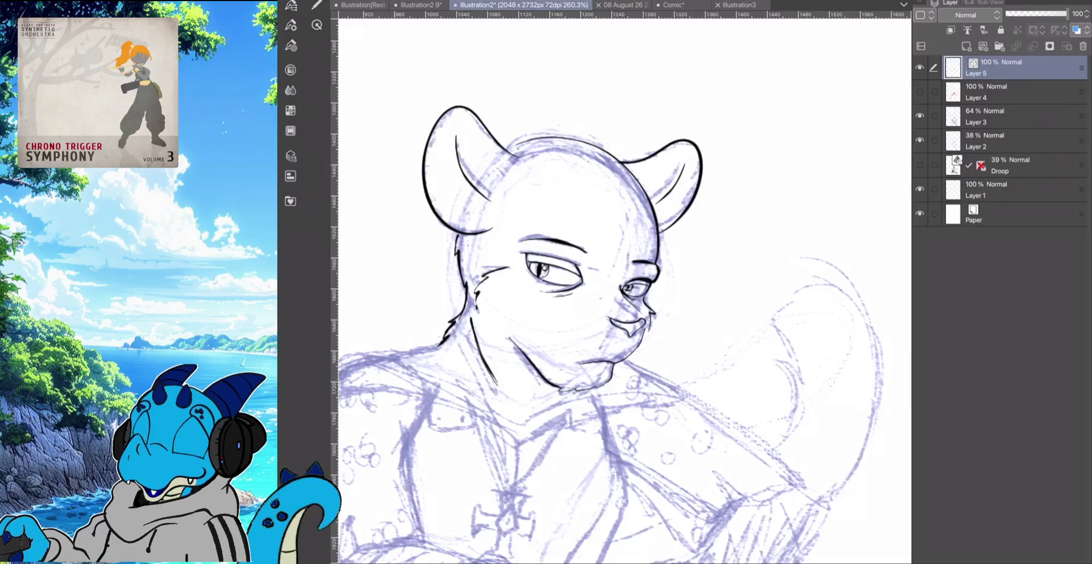
Ink a tiny crease on the muzzle below the near eye and extend the jagged cheek fur downward
{"action": "scroll", "coordinate": [625, 291], "scroll_direction": "up", "scroll_amount": 2}
{"action": "left_click_drag", "start_coordinate": [522, 261], "coordinate": [578, 298]}
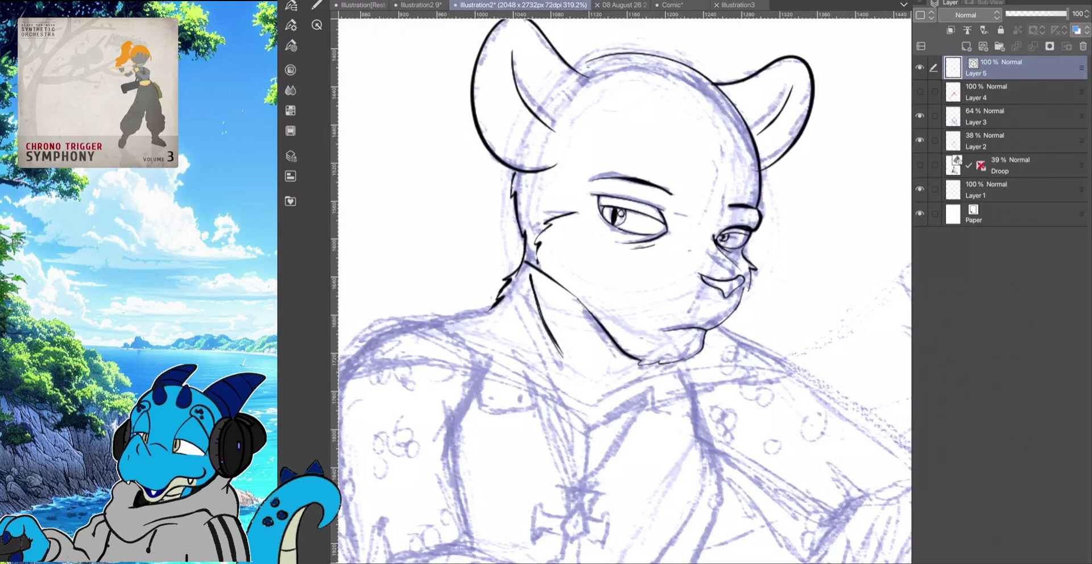
{"action": "key", "text": "ctrl+z"}
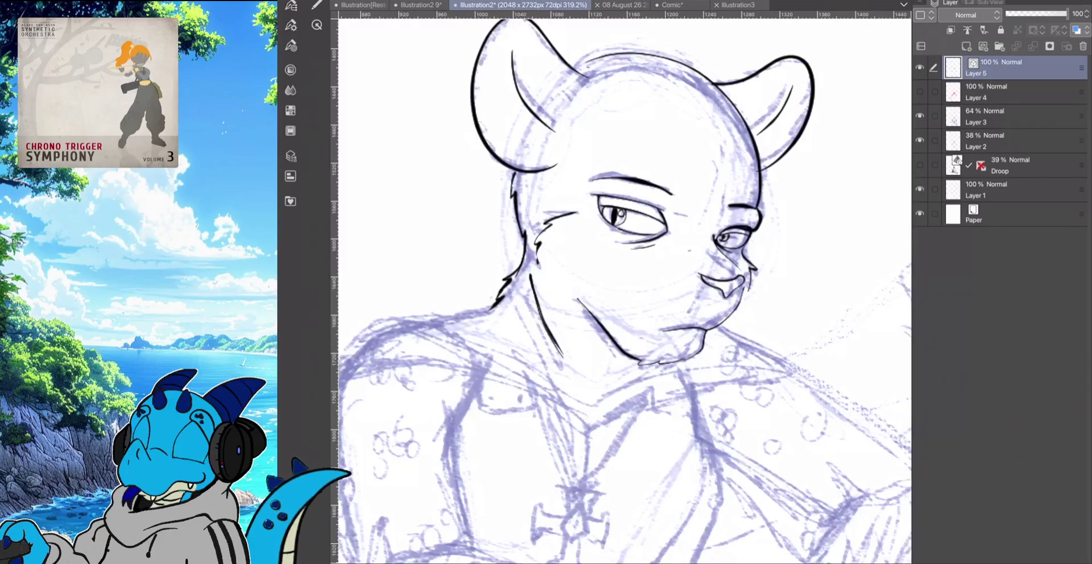
{"action": "left_click_drag", "start_coordinate": [675, 245], "coordinate": [684, 255]}
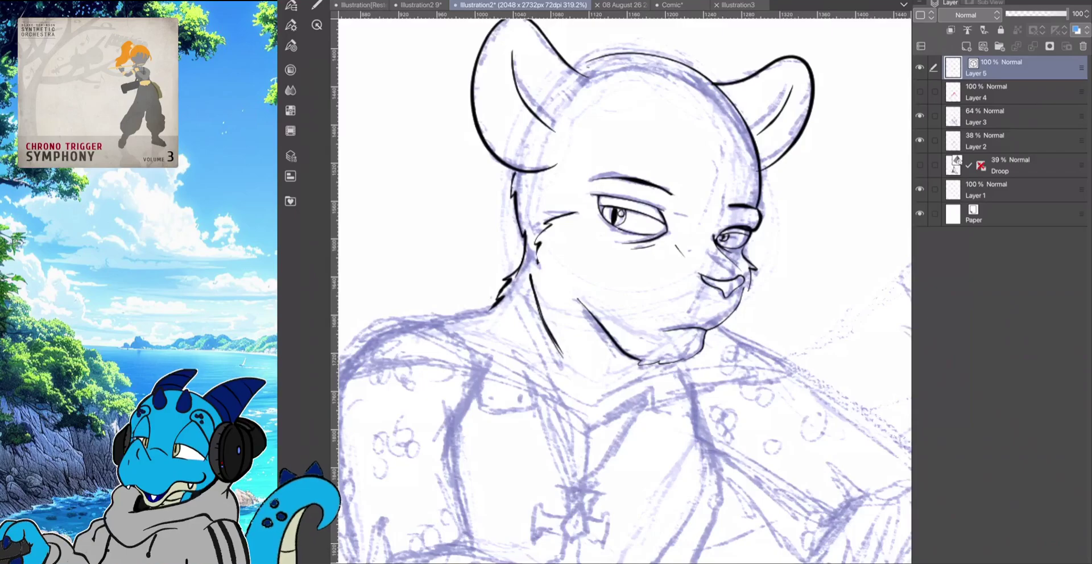
{"action": "left_click_drag", "start_coordinate": [537, 248], "coordinate": [547, 269]}
Ink the curved strap hanging over the near shoulder and add two small round studs near its lower edge
{"action": "left_click_drag", "start_coordinate": [574, 319], "coordinate": [684, 271]}
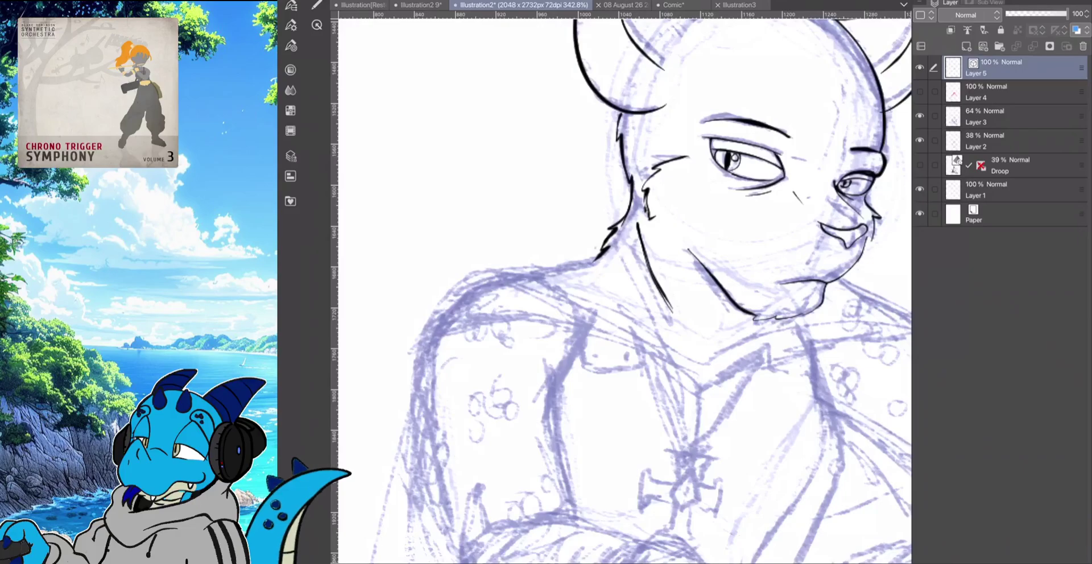
{"action": "mouse_move", "coordinate": [644, 364]}
{"action": "left_mouse_down"}
{"action": "mouse_move", "coordinate": [621, 276]}
{"action": "mouse_move", "coordinate": [595, 257]}
{"action": "mouse_move", "coordinate": [538, 266]}
{"action": "mouse_move", "coordinate": [575, 304]}
{"action": "mouse_move", "coordinate": [583, 362]}
{"action": "mouse_move", "coordinate": [628, 376]}
{"action": "mouse_move", "coordinate": [643, 366]}
{"action": "left_mouse_up"}
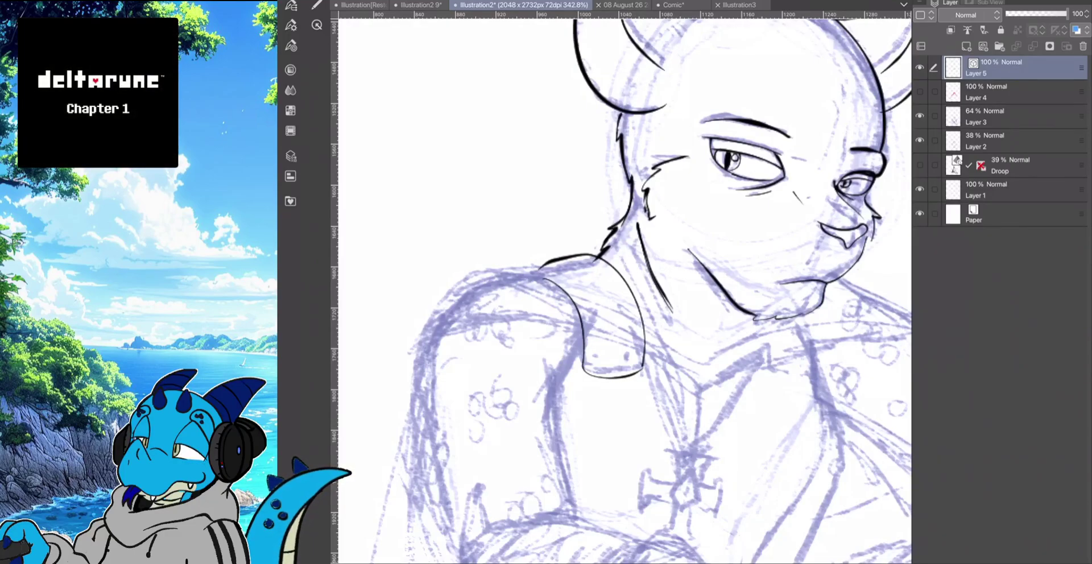
{"action": "mouse_move", "coordinate": [634, 356]}
{"action": "left_mouse_down"}
{"action": "mouse_move", "coordinate": [627, 366]}
{"action": "mouse_move", "coordinate": [637, 369]}
{"action": "mouse_move", "coordinate": [591, 369]}
{"action": "mouse_move", "coordinate": [603, 373]}
{"action": "left_mouse_up"}
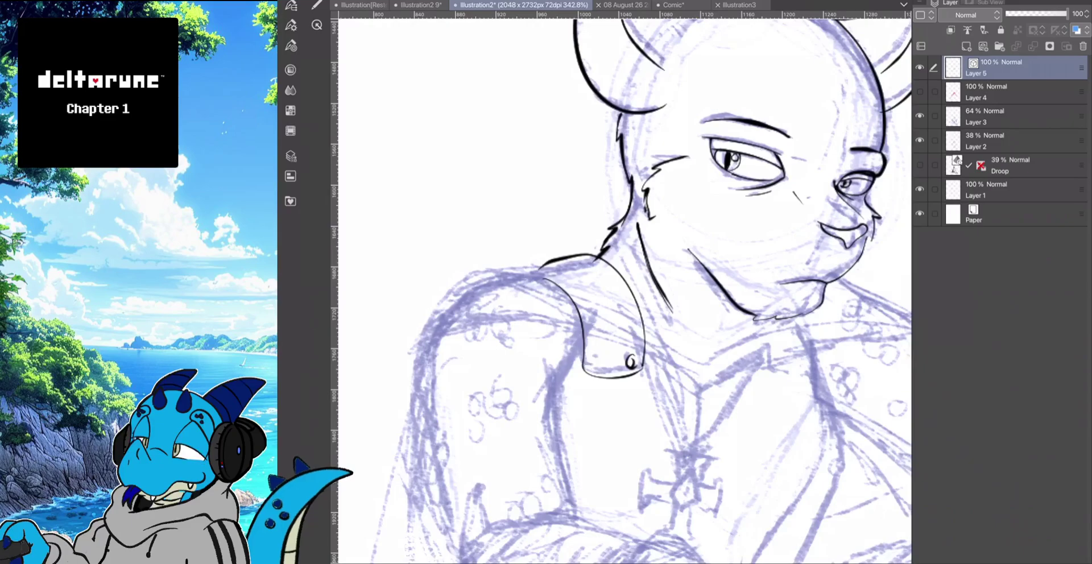
{"action": "scroll", "coordinate": [586, 379], "scroll_direction": "up", "scroll_amount": 5}
{"action": "left_click_drag", "start_coordinate": [790, 292], "coordinate": [804, 305]}
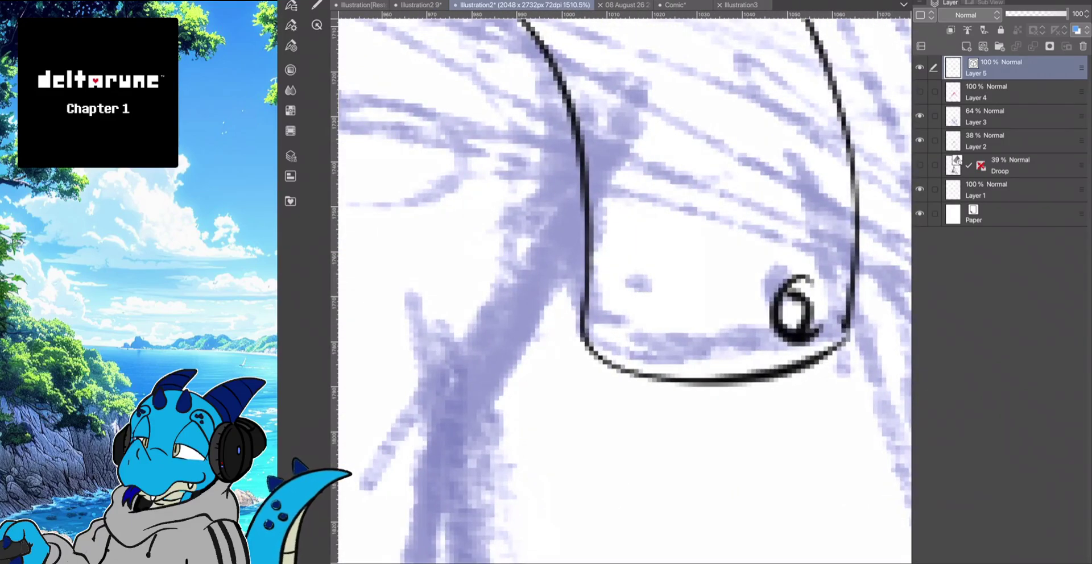
{"action": "mouse_move", "coordinate": [667, 269]}
{"action": "left_mouse_down"}
{"action": "mouse_move", "coordinate": [641, 310]}
{"action": "mouse_move", "coordinate": [670, 346]}
{"action": "mouse_move", "coordinate": [683, 299]}
{"action": "mouse_move", "coordinate": [654, 287]}
{"action": "left_mouse_up"}
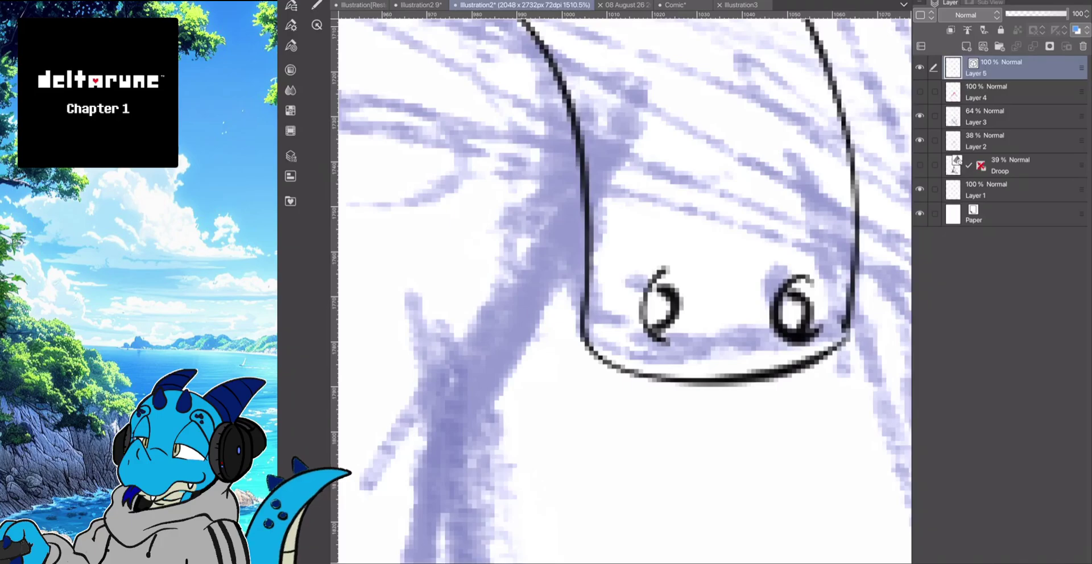
Ink a thin inner border line along the strap's outer side and close the strap's rounded end on top of the shoulder
{"action": "scroll", "coordinate": [569, 317], "scroll_direction": "down", "scroll_amount": 3}
{"action": "scroll", "coordinate": [624, 291], "scroll_direction": "up", "scroll_amount": 2}
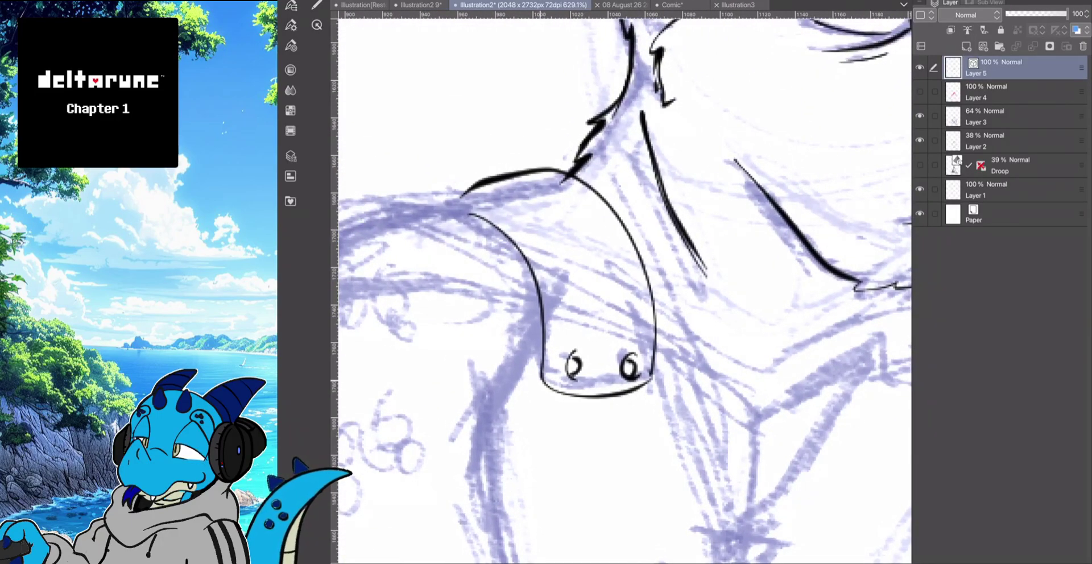
{"action": "mouse_move", "coordinate": [541, 381]}
{"action": "left_mouse_down"}
{"action": "mouse_move", "coordinate": [557, 391]}
{"action": "mouse_move", "coordinate": [540, 254]}
{"action": "mouse_move", "coordinate": [522, 230]}
{"action": "mouse_move", "coordinate": [462, 205]}
{"action": "mouse_move", "coordinate": [496, 195]}
{"action": "mouse_move", "coordinate": [534, 230]}
{"action": "mouse_move", "coordinate": [554, 292]}
{"action": "mouse_move", "coordinate": [551, 384]}
{"action": "left_mouse_up"}
{"action": "key", "text": "ctrl+z"}
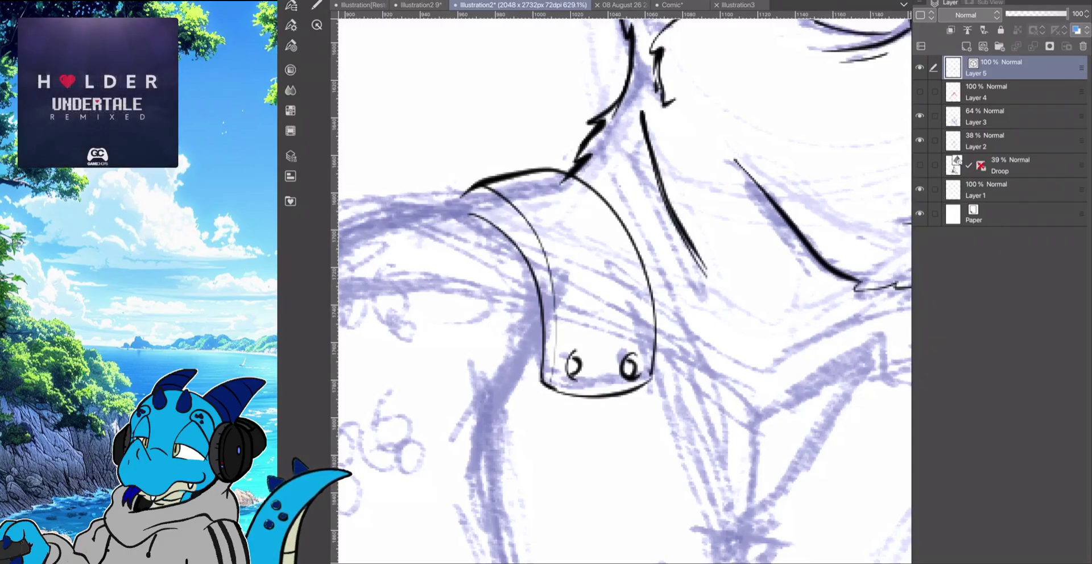
{"action": "scroll", "coordinate": [621, 291], "scroll_direction": "down", "scroll_amount": 2}
{"action": "scroll", "coordinate": [621, 292], "scroll_direction": "left", "scroll_amount": 2}
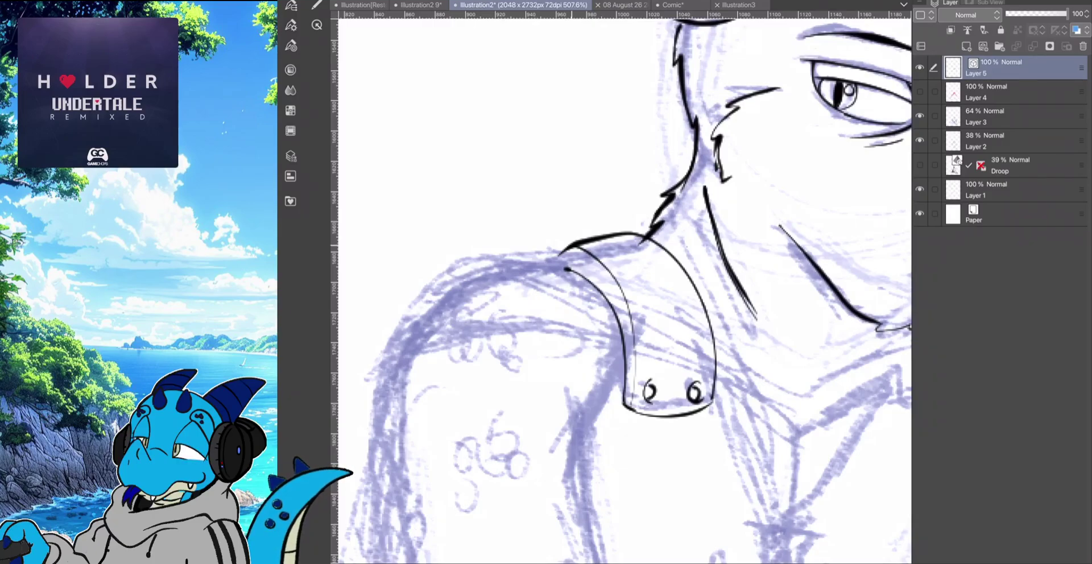
{"action": "mouse_move", "coordinate": [570, 244]}
{"action": "left_mouse_down"}
{"action": "mouse_move", "coordinate": [562, 270]}
{"action": "mouse_move", "coordinate": [605, 296]}
{"action": "left_mouse_up"}
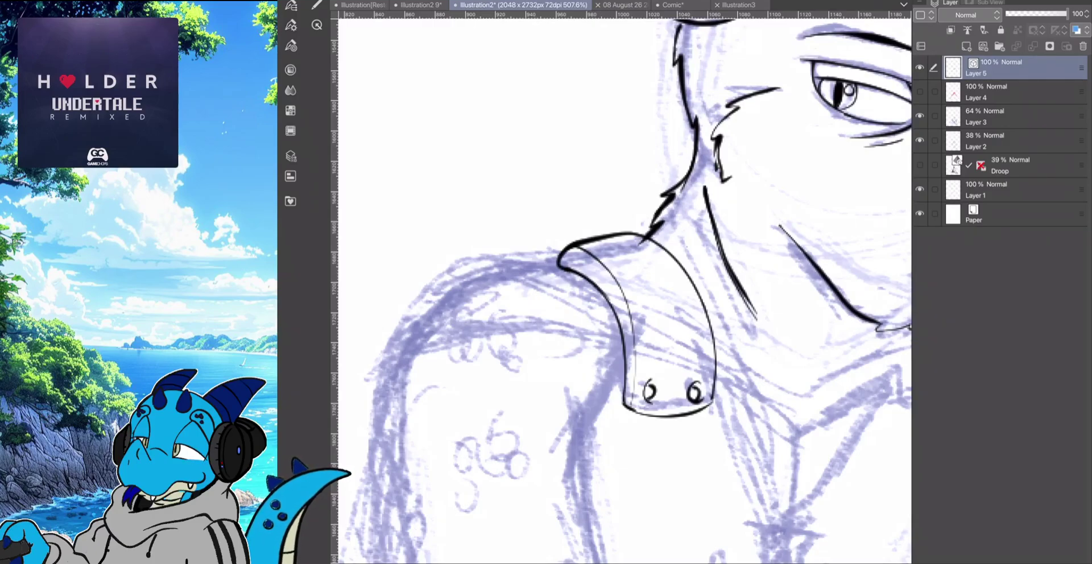
Ink the curved neckline across the base of the neck from the strap to below the chin
{"action": "scroll", "coordinate": [624, 291], "scroll_direction": "down", "scroll_amount": 3}
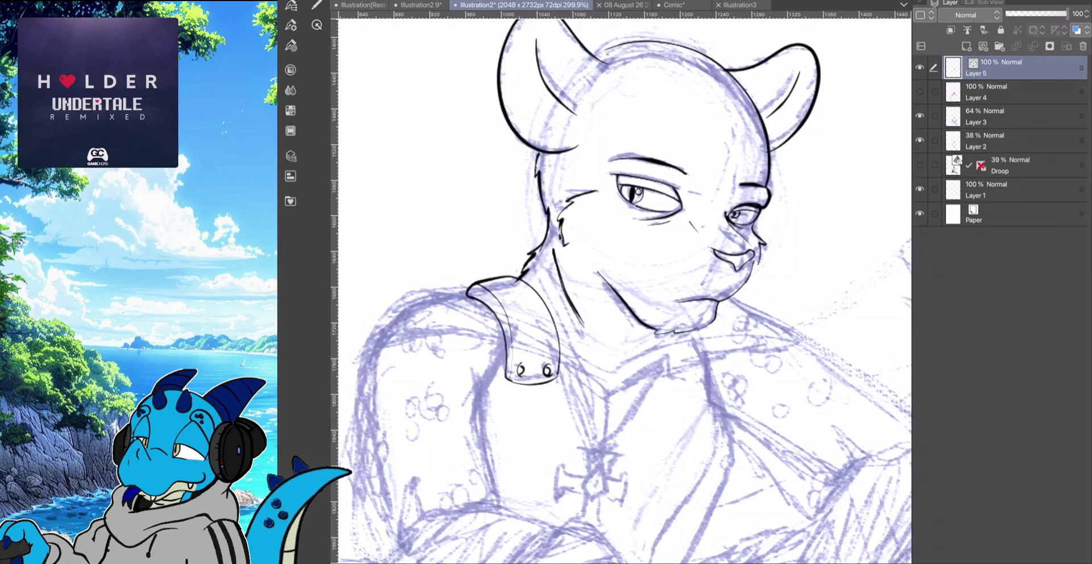
{"action": "mouse_move", "coordinate": [562, 349]}
{"action": "left_mouse_down"}
{"action": "mouse_move", "coordinate": [616, 372]}
{"action": "mouse_move", "coordinate": [648, 358]}
{"action": "left_mouse_up"}
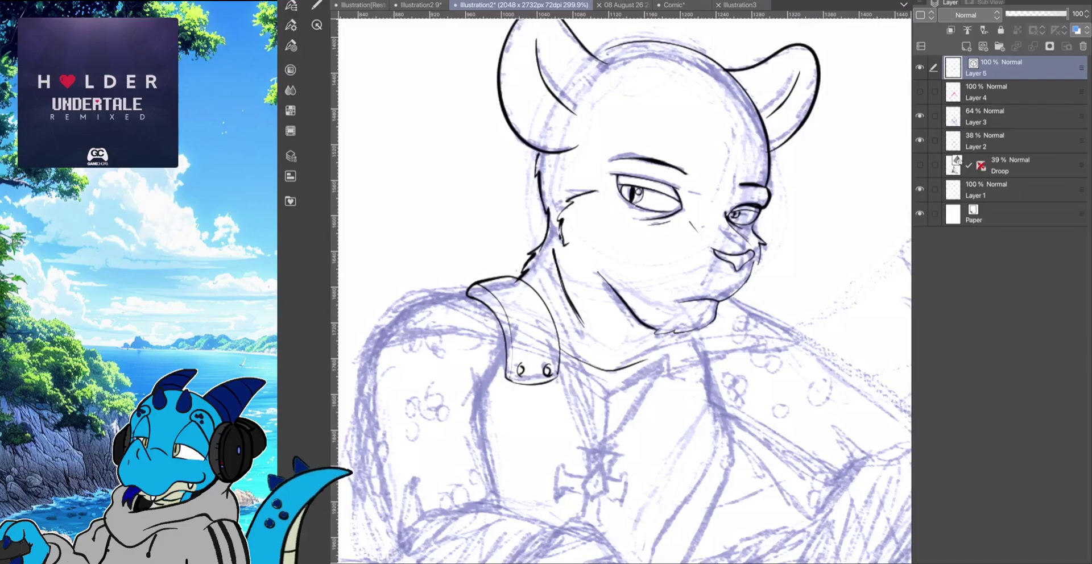
{"action": "key", "text": "ctrl+z"}
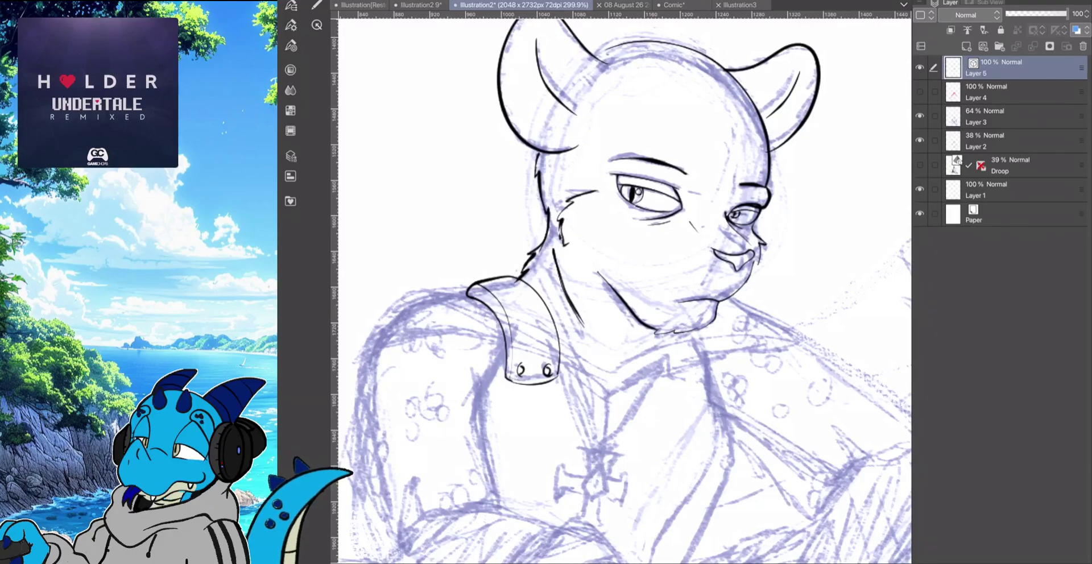
{"action": "mouse_move", "coordinate": [559, 340]}
{"action": "left_mouse_down"}
{"action": "mouse_move", "coordinate": [623, 351]}
{"action": "mouse_move", "coordinate": [657, 336]}
{"action": "left_mouse_up"}
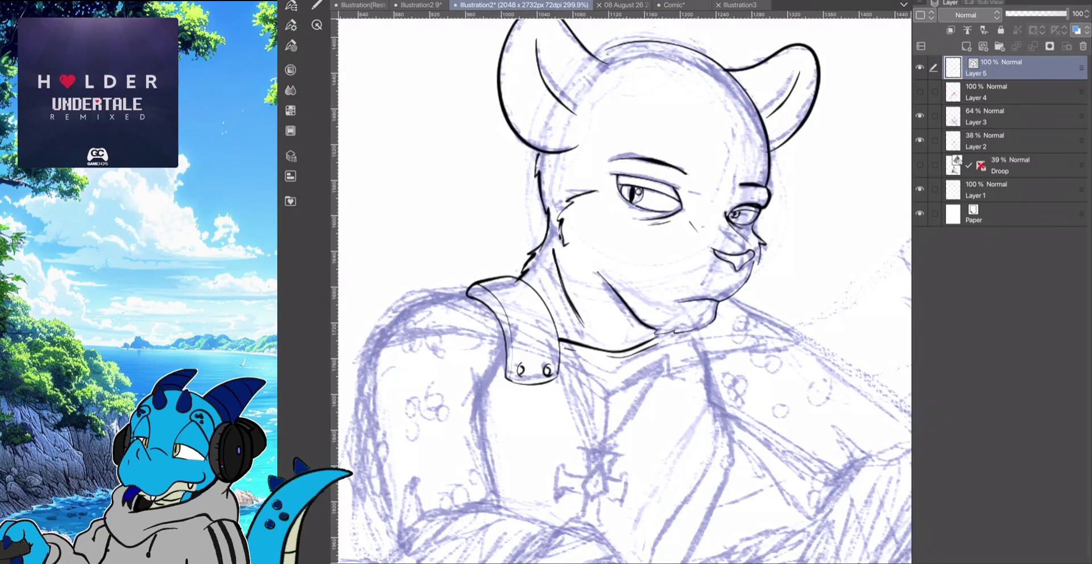
Ink the thin centre line down the chest and the angled far edge of the torso from below the chin
{"action": "left_click_drag", "start_coordinate": [625, 291], "coordinate": [675, 248]}
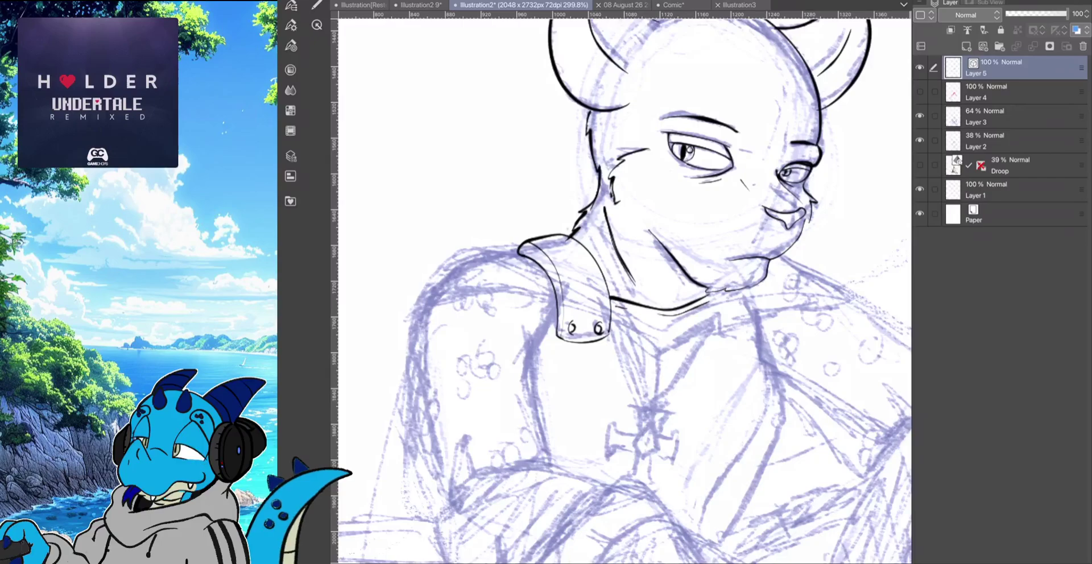
{"action": "mouse_move", "coordinate": [669, 326]}
{"action": "left_mouse_down"}
{"action": "mouse_move", "coordinate": [690, 433]}
{"action": "mouse_move", "coordinate": [675, 486]}
{"action": "left_mouse_up"}
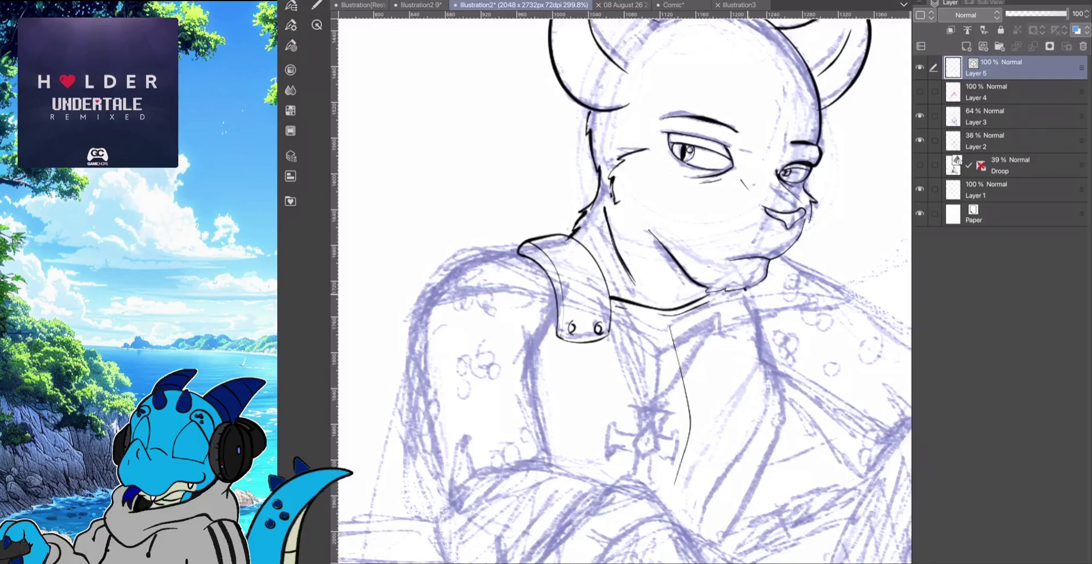
{"action": "mouse_move", "coordinate": [745, 290]}
{"action": "left_mouse_down"}
{"action": "mouse_move", "coordinate": [787, 373]}
{"action": "mouse_move", "coordinate": [787, 418]}
{"action": "mouse_move", "coordinate": [719, 544]}
{"action": "left_mouse_up"}
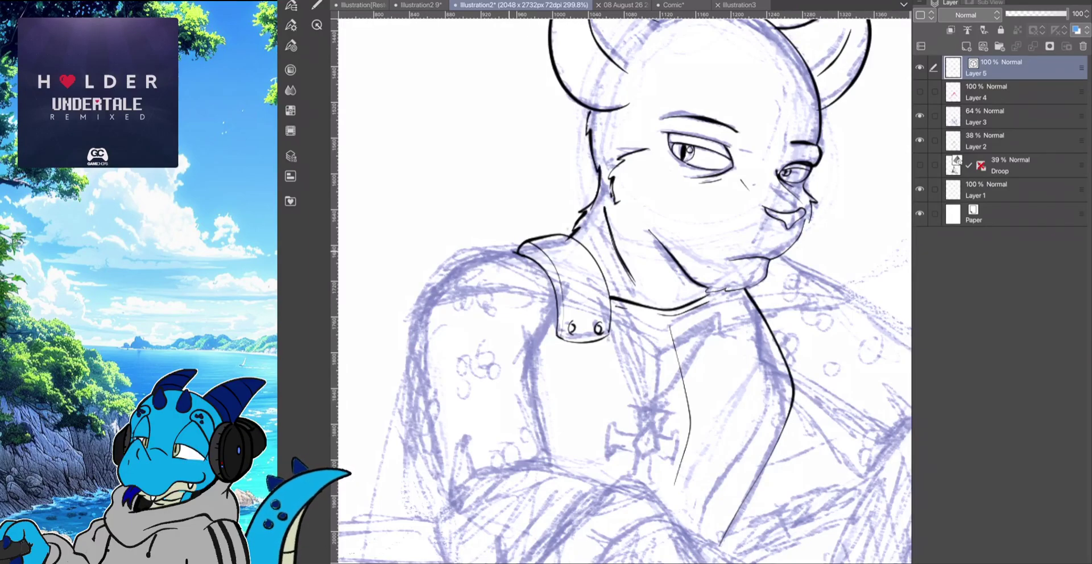
Try to ink the near shoulder's outline, restarting it as a stroke that runs along the strap's edge
{"action": "mouse_move", "coordinate": [514, 249]}
{"action": "left_mouse_down"}
{"action": "mouse_move", "coordinate": [467, 259]}
{"action": "mouse_move", "coordinate": [433, 285]}
{"action": "mouse_move", "coordinate": [414, 341]}
{"action": "mouse_move", "coordinate": [419, 442]}
{"action": "left_mouse_up"}
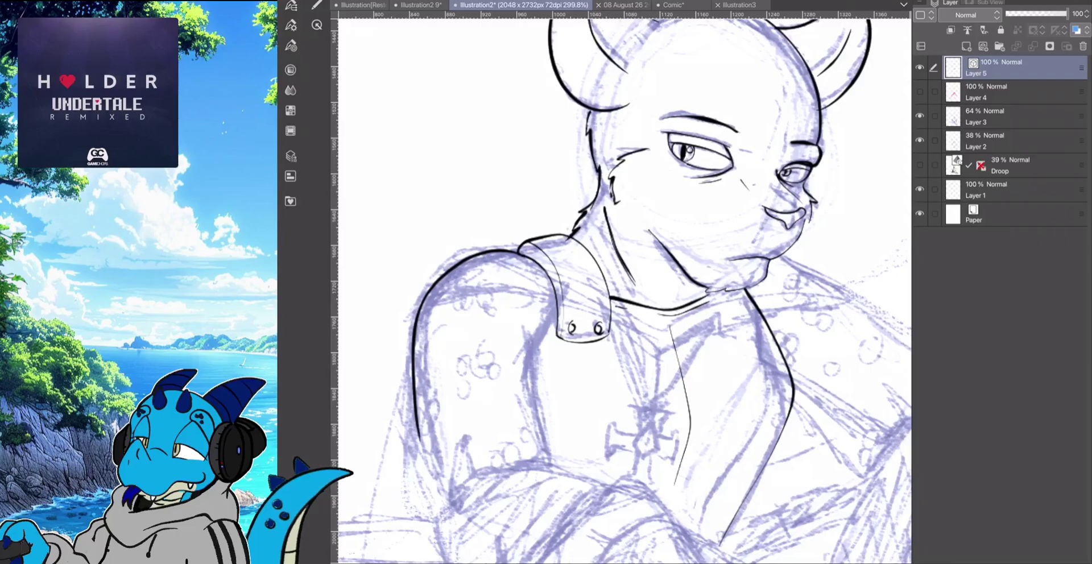
{"action": "key", "text": "ctrl+z"}
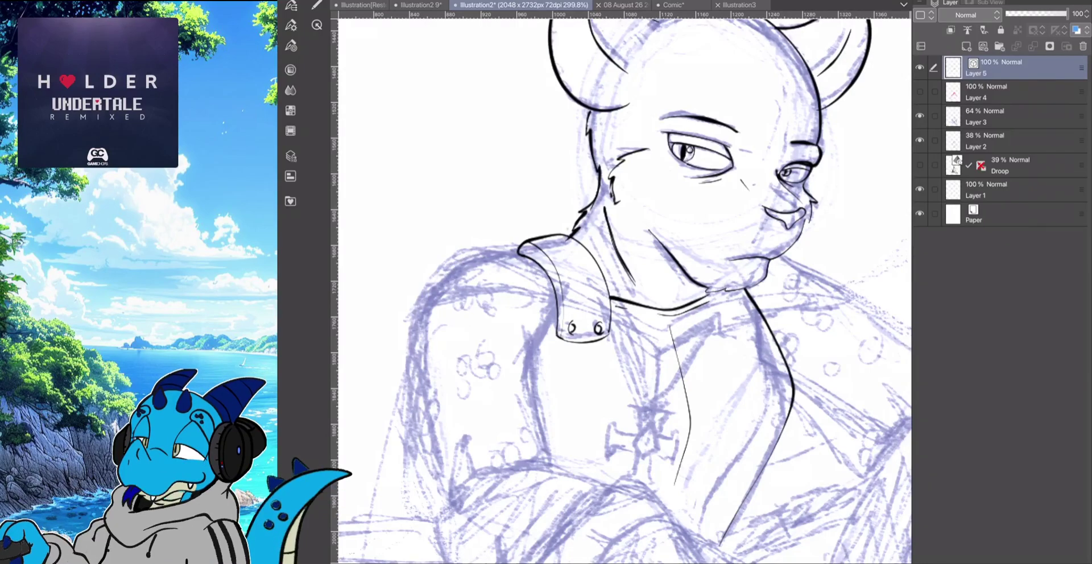
{"action": "mouse_move", "coordinate": [534, 259]}
{"action": "left_mouse_down"}
{"action": "mouse_move", "coordinate": [461, 249]}
{"action": "mouse_move", "coordinate": [529, 254]}
{"action": "mouse_move", "coordinate": [546, 268]}
{"action": "mouse_move", "coordinate": [558, 318]}
{"action": "left_mouse_up"}
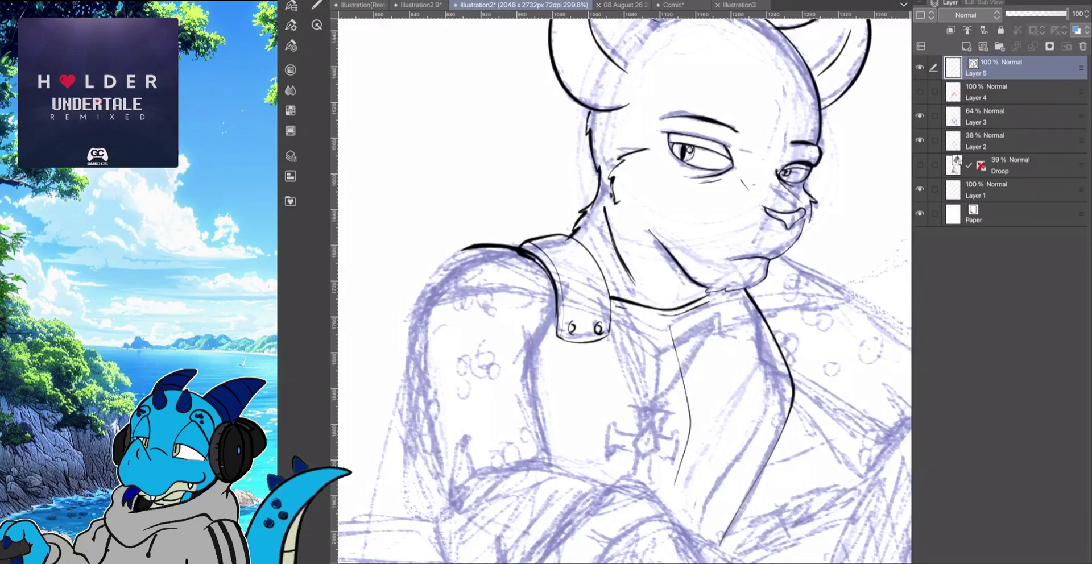
{"action": "left_click", "coordinate": [316, 5]}
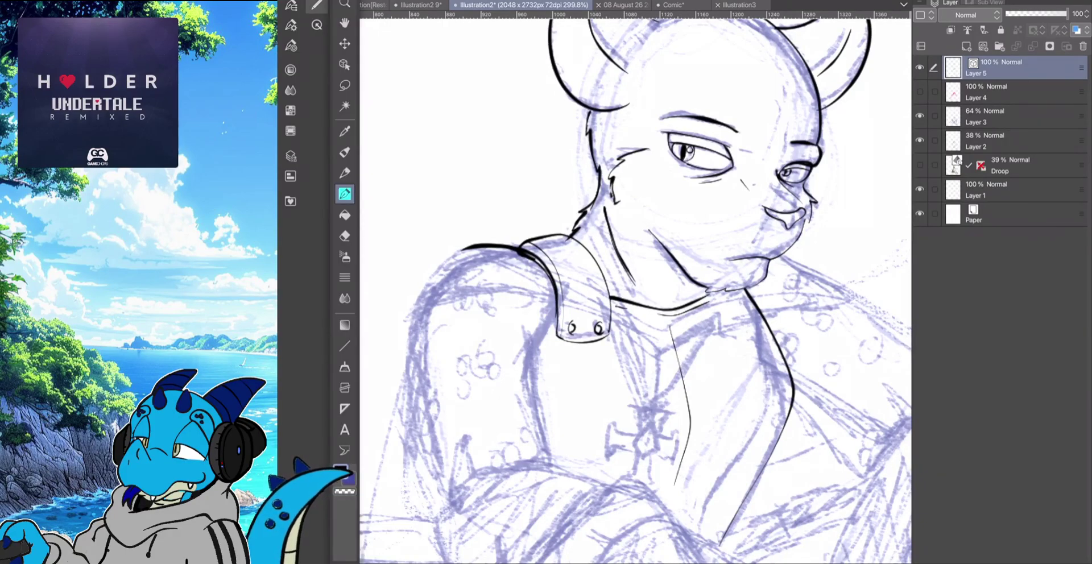
{"action": "left_click", "coordinate": [317, 5]}
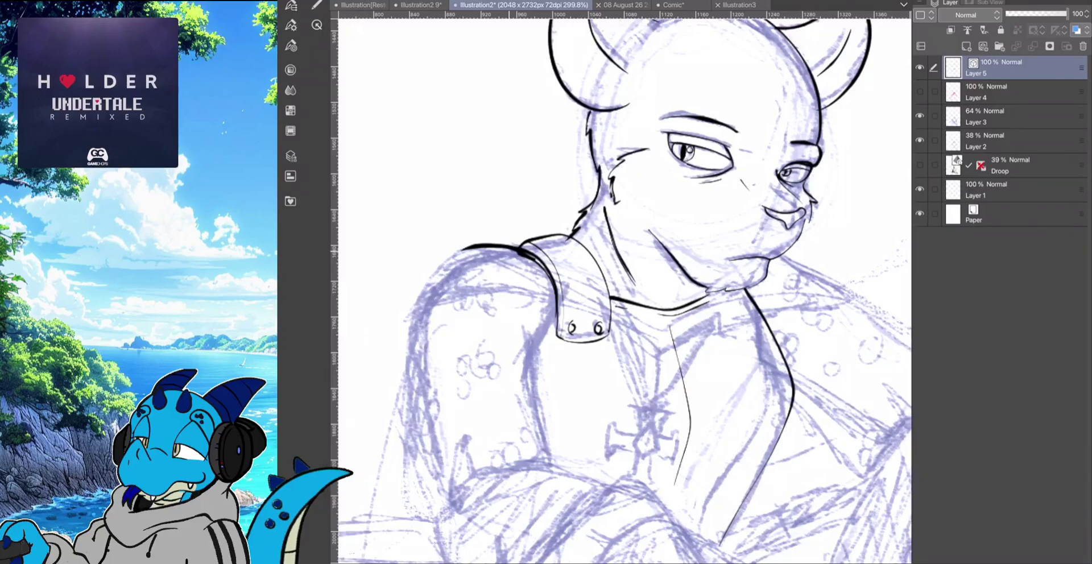
Clean up the doubled lines along the strap's outer edge and remove the shoulder outline stroke
{"action": "left_click_drag", "start_coordinate": [552, 277], "coordinate": [506, 249]}
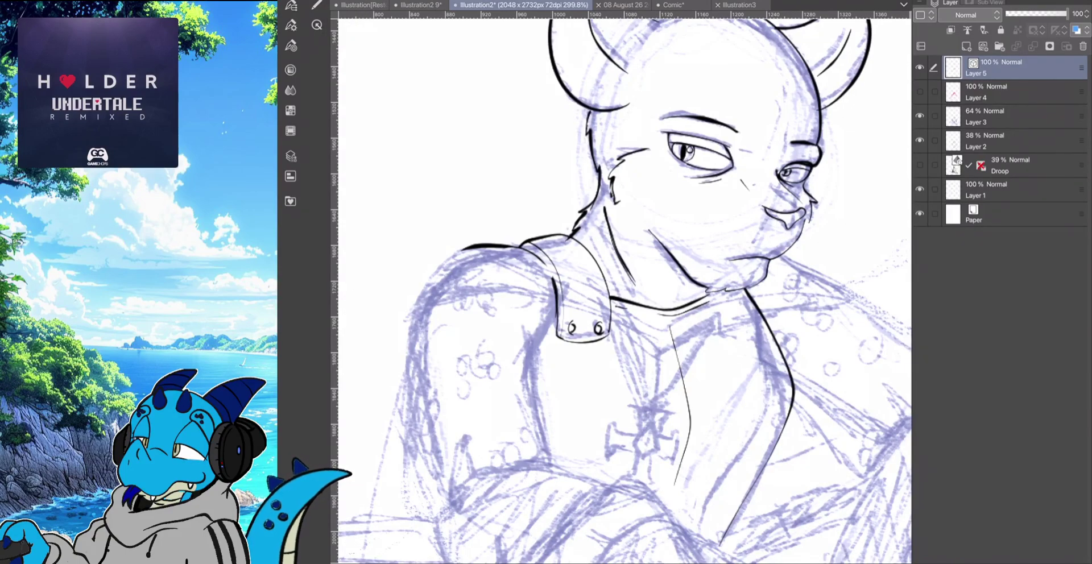
{"action": "key", "text": "ctrl+z"}
{"action": "scroll", "coordinate": [520, 268], "scroll_direction": "up", "scroll_amount": 6}
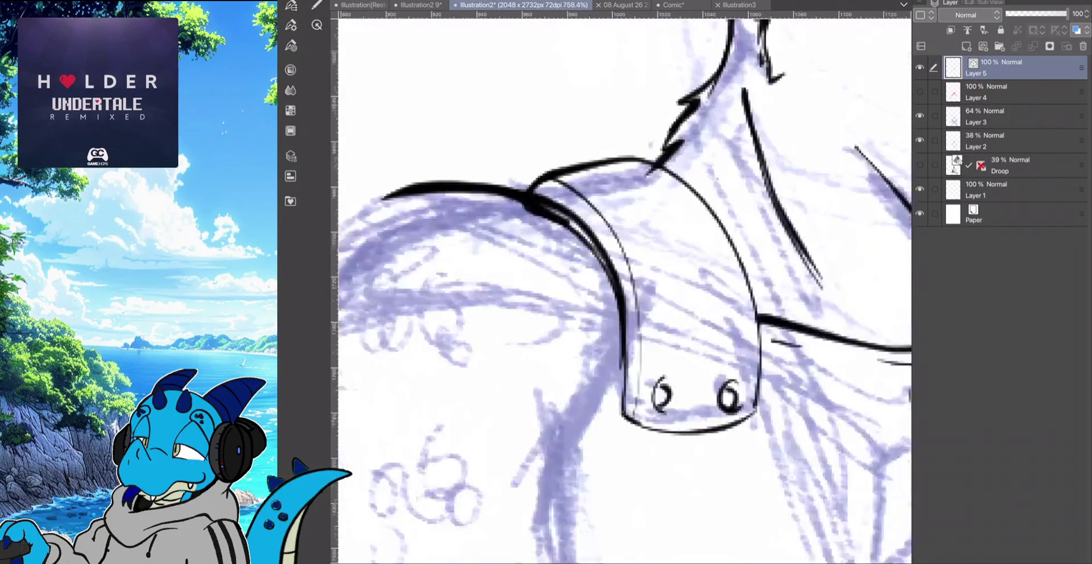
{"action": "mouse_move", "coordinate": [455, 200]}
{"action": "left_mouse_down"}
{"action": "mouse_move", "coordinate": [560, 242]}
{"action": "mouse_move", "coordinate": [611, 291]}
{"action": "mouse_move", "coordinate": [633, 347]}
{"action": "left_mouse_up"}
{"action": "mouse_move", "coordinate": [641, 437]}
{"action": "left_mouse_down"}
{"action": "mouse_move", "coordinate": [641, 373]}
{"action": "mouse_move", "coordinate": [585, 253]}
{"action": "mouse_move", "coordinate": [520, 218]}
{"action": "left_mouse_up"}
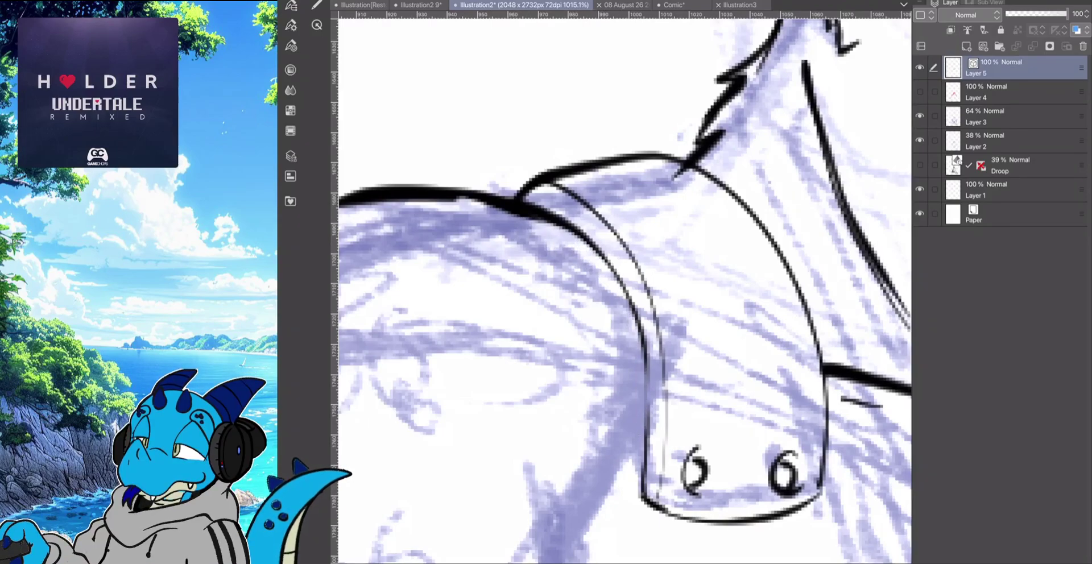
{"action": "scroll", "coordinate": [552, 372], "scroll_direction": "down", "scroll_amount": 4}
{"action": "left_click_drag", "start_coordinate": [455, 304], "coordinate": [547, 307]}
{"action": "scroll", "coordinate": [597, 246], "scroll_direction": "down", "scroll_amount": 2}
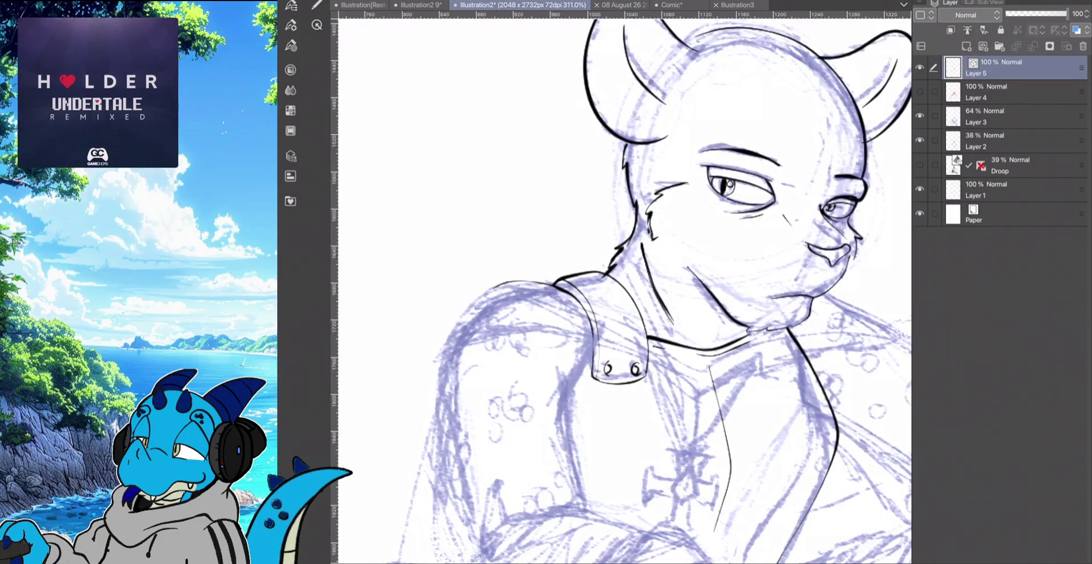
Ink the cloak piece over the near shoulder, from the strap down both sides to a ragged hem with a torn point
{"action": "left_click", "coordinate": [317, 5]}
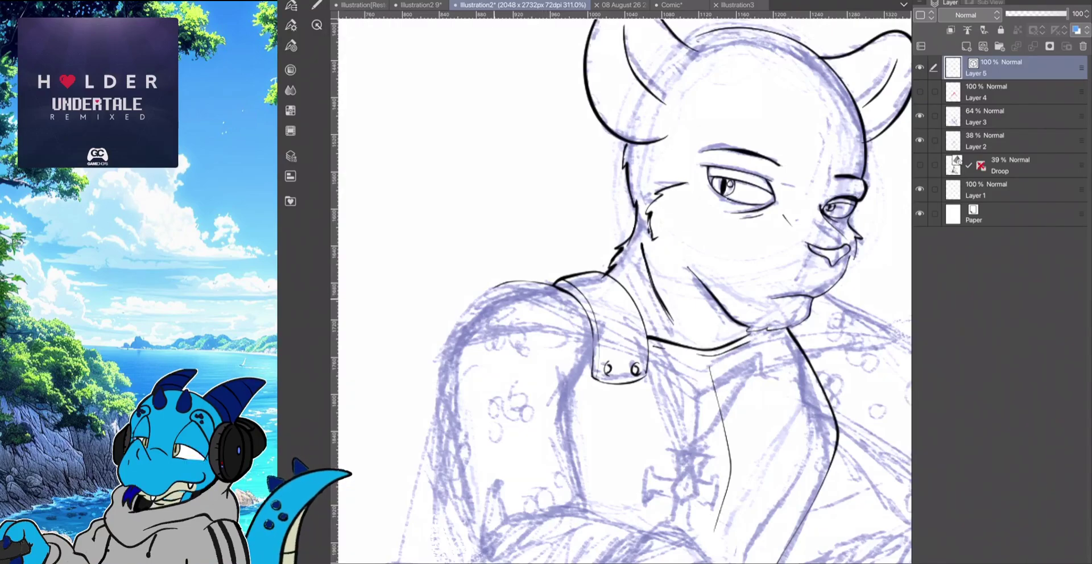
{"action": "mouse_move", "coordinate": [561, 284]}
{"action": "left_mouse_down"}
{"action": "mouse_move", "coordinate": [494, 305]}
{"action": "mouse_move", "coordinate": [462, 348]}
{"action": "mouse_move", "coordinate": [452, 403]}
{"action": "mouse_move", "coordinate": [462, 506]}
{"action": "mouse_move", "coordinate": [469, 459]}
{"action": "mouse_move", "coordinate": [489, 511]}
{"action": "mouse_move", "coordinate": [500, 500]}
{"action": "mouse_move", "coordinate": [516, 518]}
{"action": "mouse_move", "coordinate": [578, 503]}
{"action": "mouse_move", "coordinate": [569, 388]}
{"action": "left_mouse_up"}
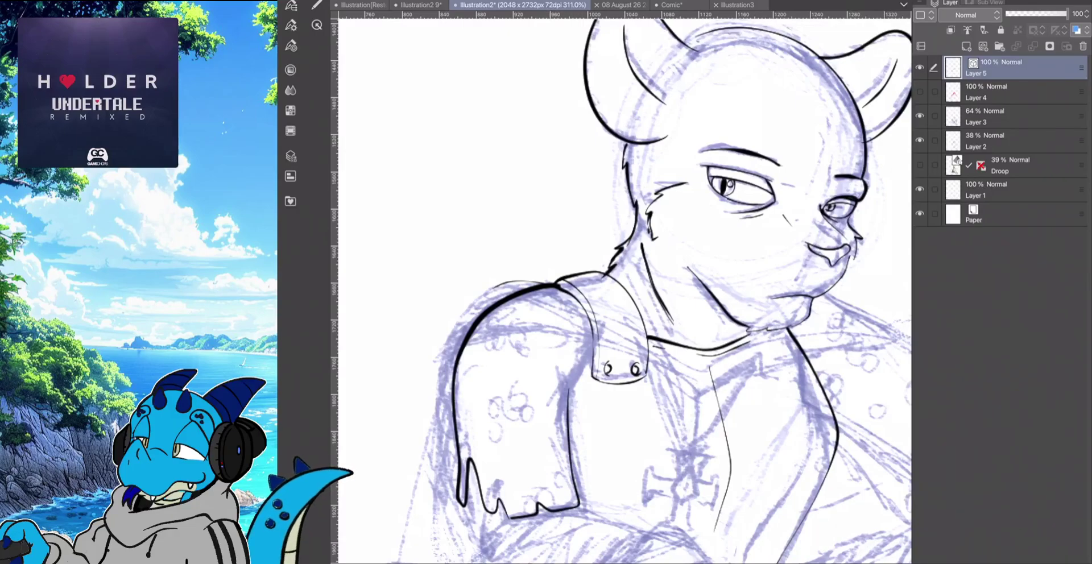
{"action": "scroll", "coordinate": [593, 281], "scroll_direction": "down", "scroll_amount": 3}
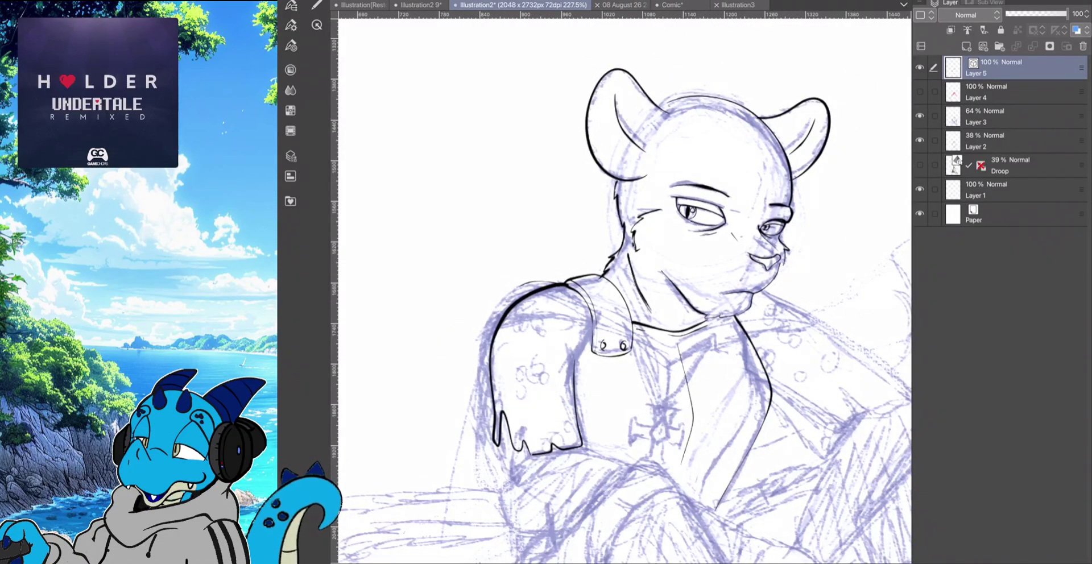
{"action": "mouse_move", "coordinate": [500, 446]}
{"action": "left_mouse_down"}
{"action": "mouse_move", "coordinate": [511, 478]}
{"action": "mouse_move", "coordinate": [527, 457]}
{"action": "mouse_move", "coordinate": [511, 476]}
{"action": "left_mouse_up"}
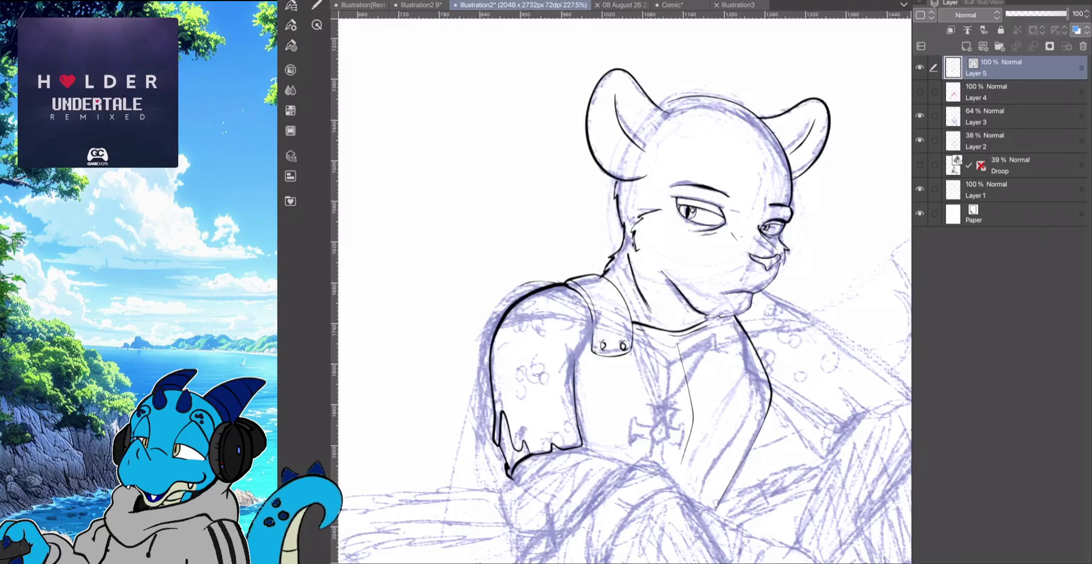
Ink the line joining the near cloak piece's inner edge to the strap, plus the thin side line down the torso below it
{"action": "left_click_drag", "start_coordinate": [591, 335], "coordinate": [574, 364]}
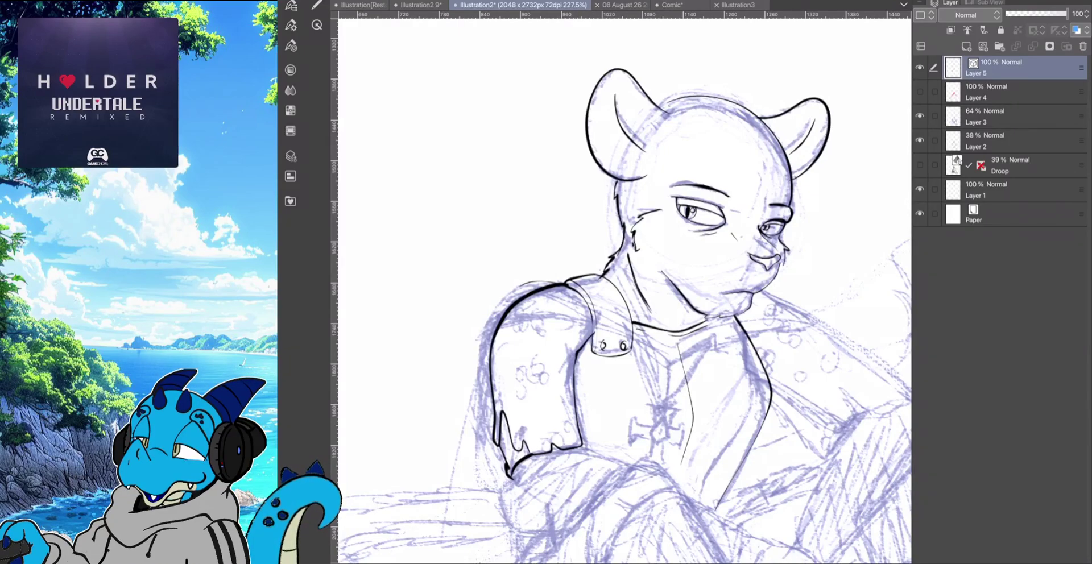
{"action": "key", "text": "ctrl+z"}
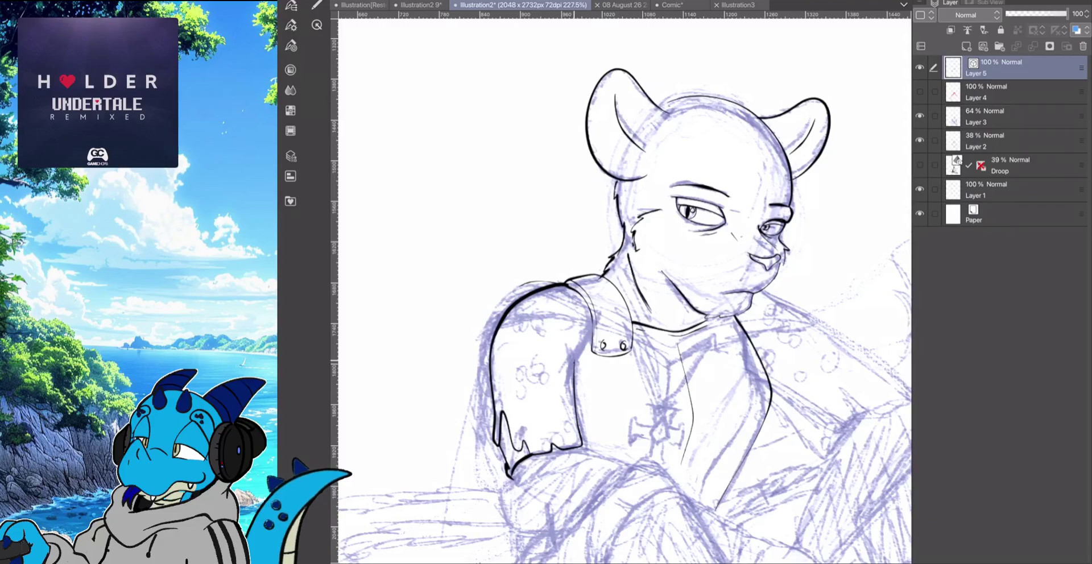
{"action": "left_click_drag", "start_coordinate": [576, 358], "coordinate": [589, 340]}
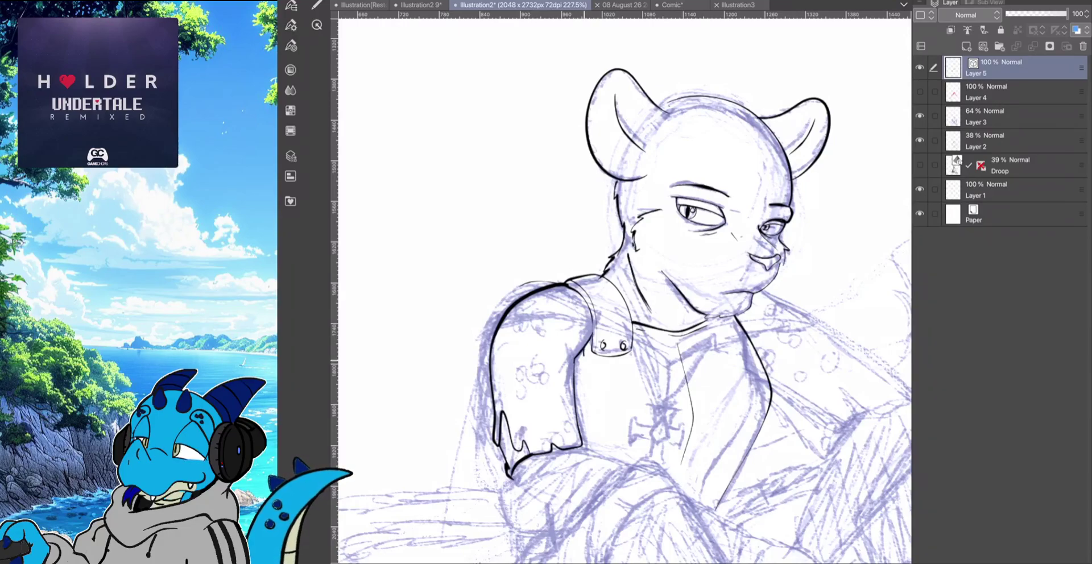
{"action": "left_click_drag", "start_coordinate": [584, 370], "coordinate": [591, 452]}
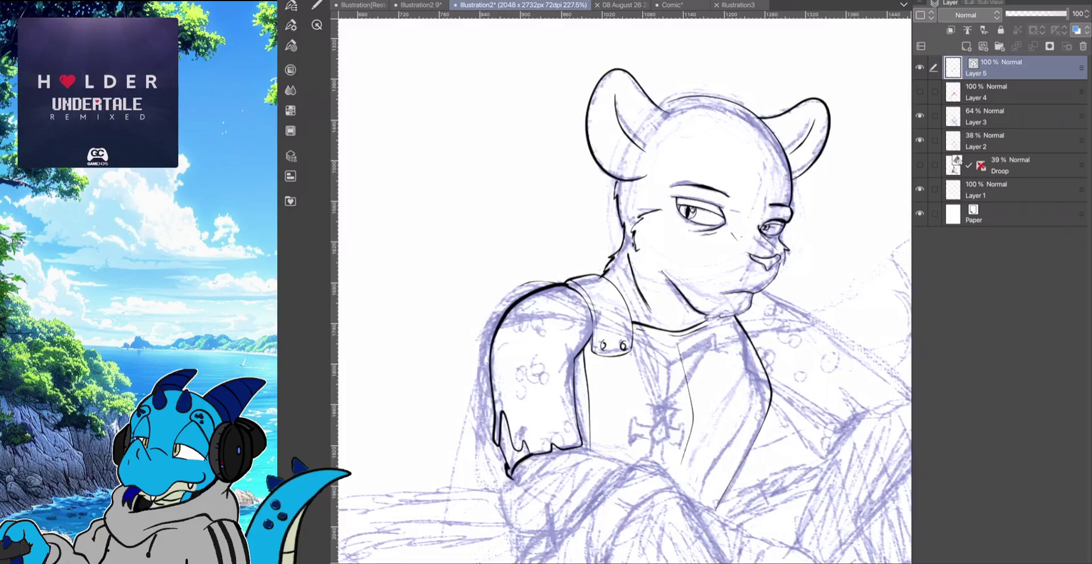
{"action": "key", "text": "ctrl+z"}
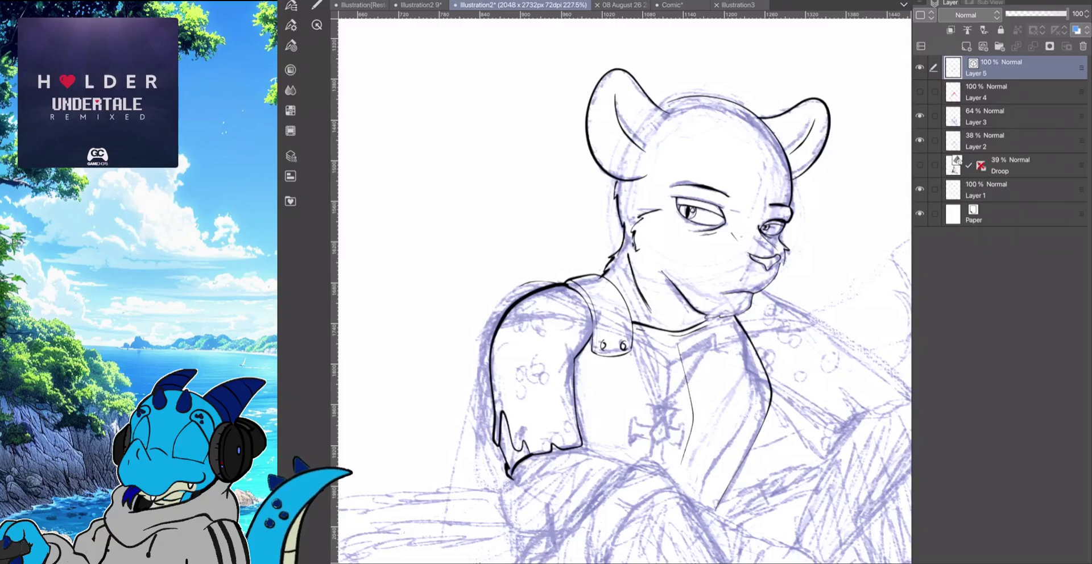
{"action": "left_click_drag", "start_coordinate": [584, 348], "coordinate": [596, 447]}
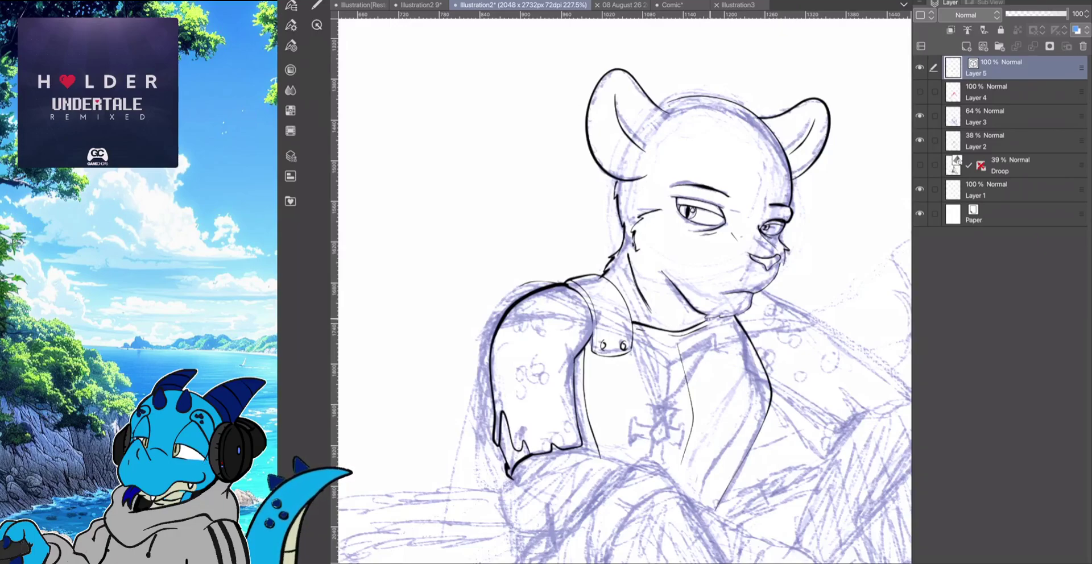
Ink the small strap end with two rivets on the neckline just below the chin
{"action": "mouse_move", "coordinate": [711, 320]}
{"action": "left_mouse_down"}
{"action": "mouse_move", "coordinate": [712, 335]}
{"action": "mouse_move", "coordinate": [738, 337]}
{"action": "mouse_move", "coordinate": [717, 331]}
{"action": "left_mouse_up"}
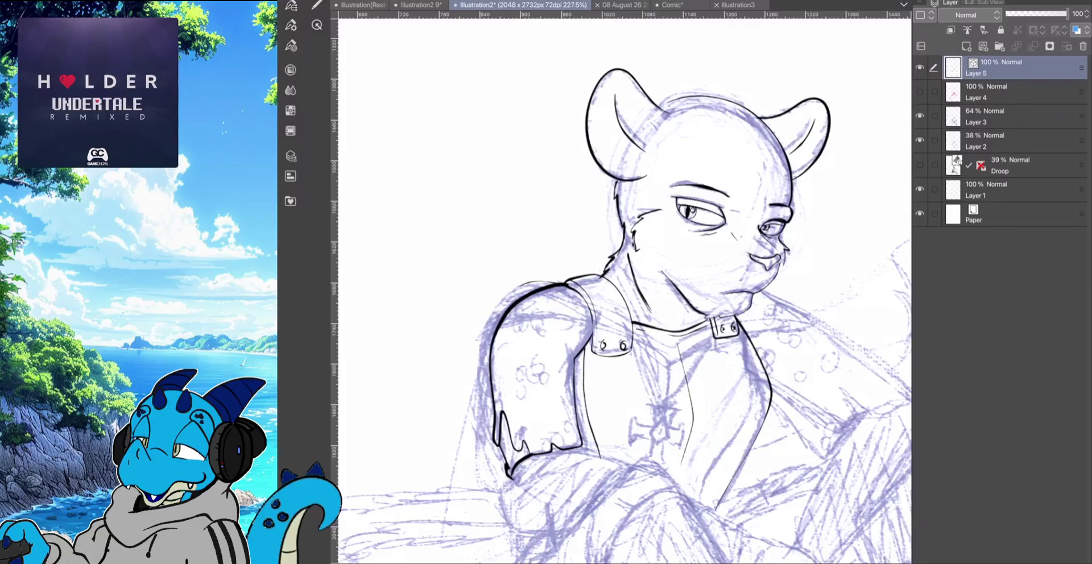
{"action": "left_click", "coordinate": [316, 5]}
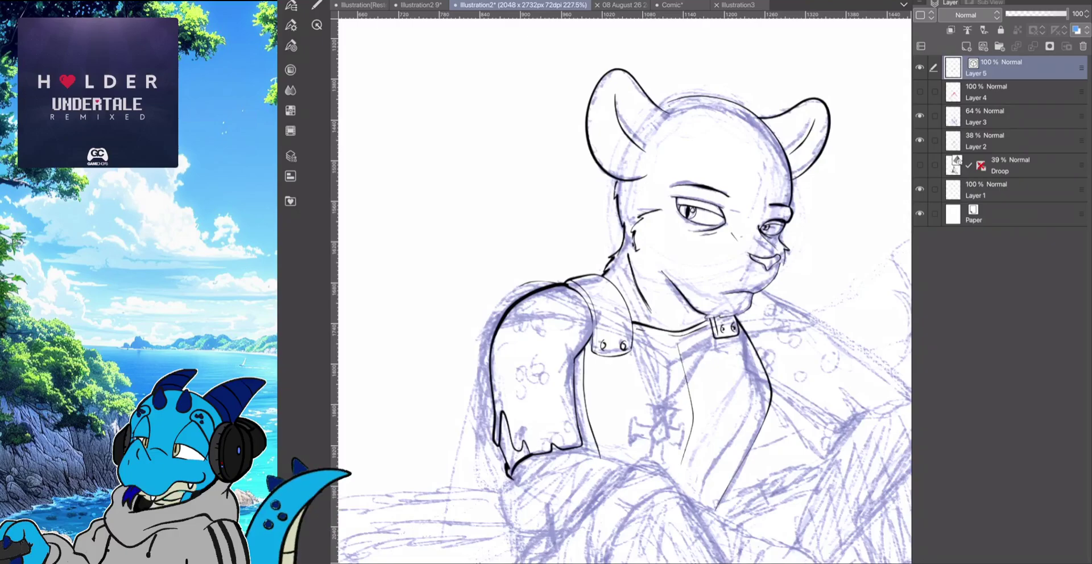
{"action": "scroll", "coordinate": [625, 291], "scroll_direction": "up", "scroll_amount": 1}
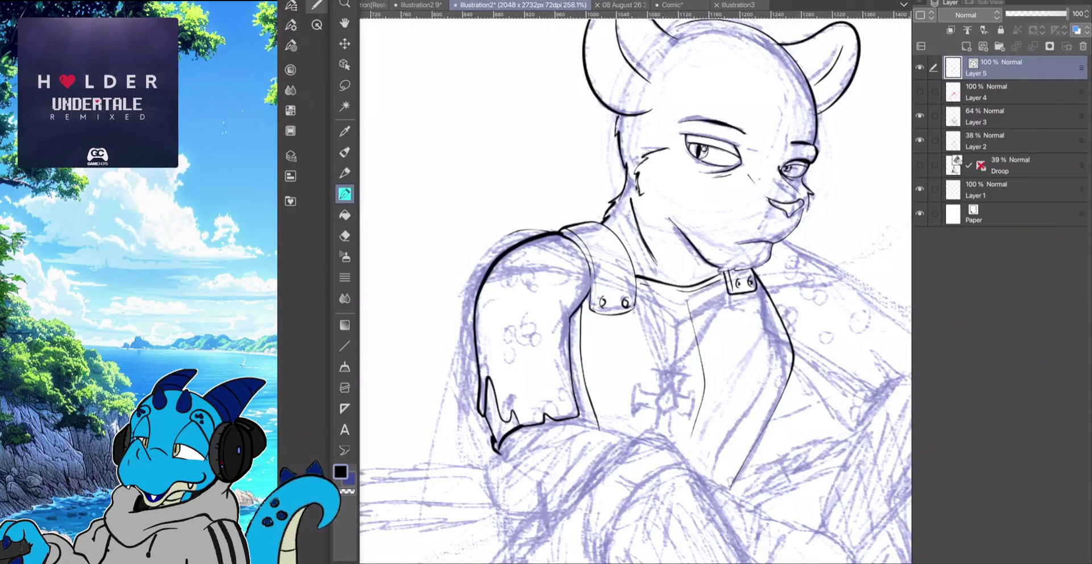
{"action": "left_click_drag", "start_coordinate": [569, 304], "coordinate": [569, 340]}
{"action": "key", "text": "ctrl+z"}
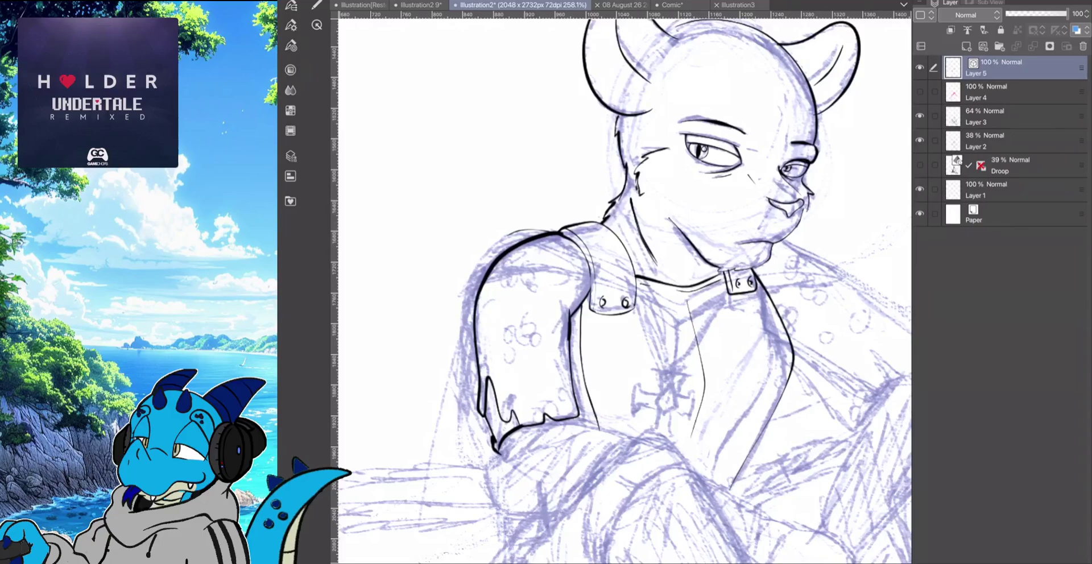
Ink the far shoulder's cloak outline with its torn, jagged edge, its lower edge and the thin outer line toward the far knee
{"action": "left_click_drag", "start_coordinate": [711, 285], "coordinate": [538, 279]}
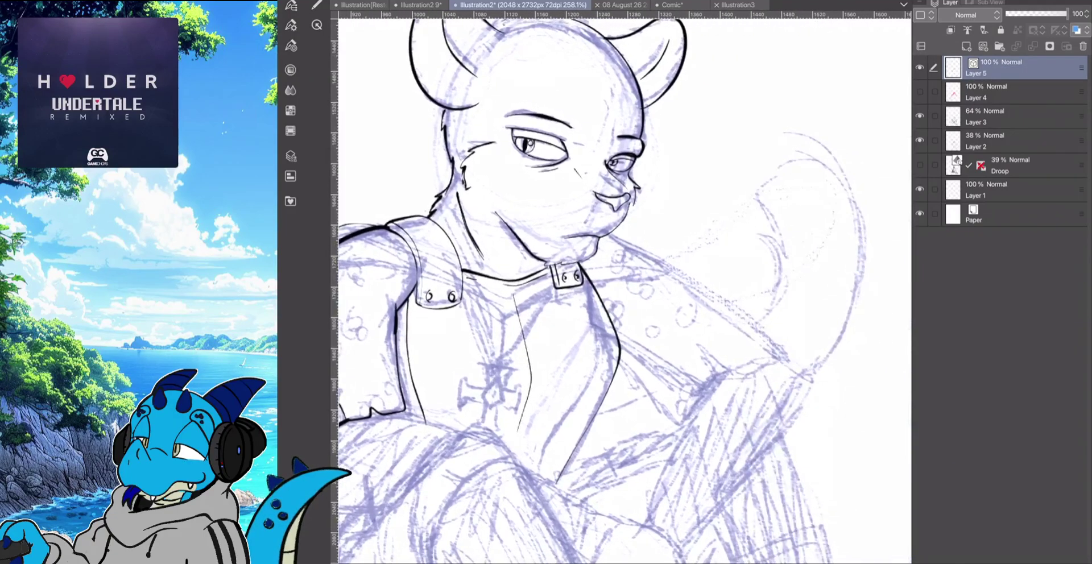
{"action": "mouse_move", "coordinate": [608, 237]}
{"action": "left_mouse_down"}
{"action": "mouse_move", "coordinate": [705, 278]}
{"action": "mouse_move", "coordinate": [720, 289]}
{"action": "mouse_move", "coordinate": [691, 286]}
{"action": "mouse_move", "coordinate": [730, 315]}
{"action": "mouse_move", "coordinate": [720, 333]}
{"action": "mouse_move", "coordinate": [704, 330]}
{"action": "mouse_move", "coordinate": [677, 410]}
{"action": "left_mouse_up"}
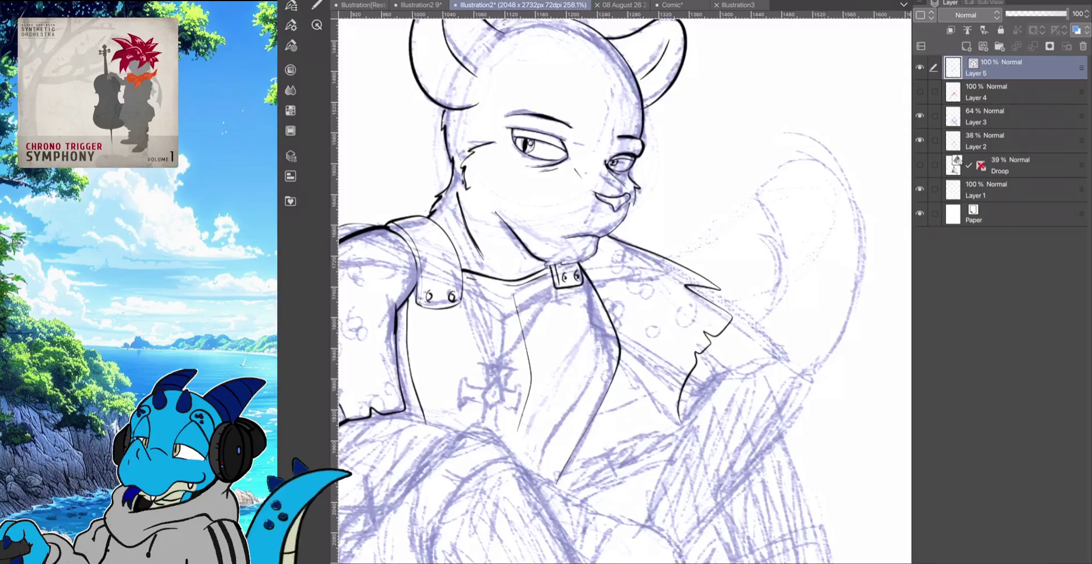
{"action": "left_click_drag", "start_coordinate": [617, 369], "coordinate": [681, 425]}
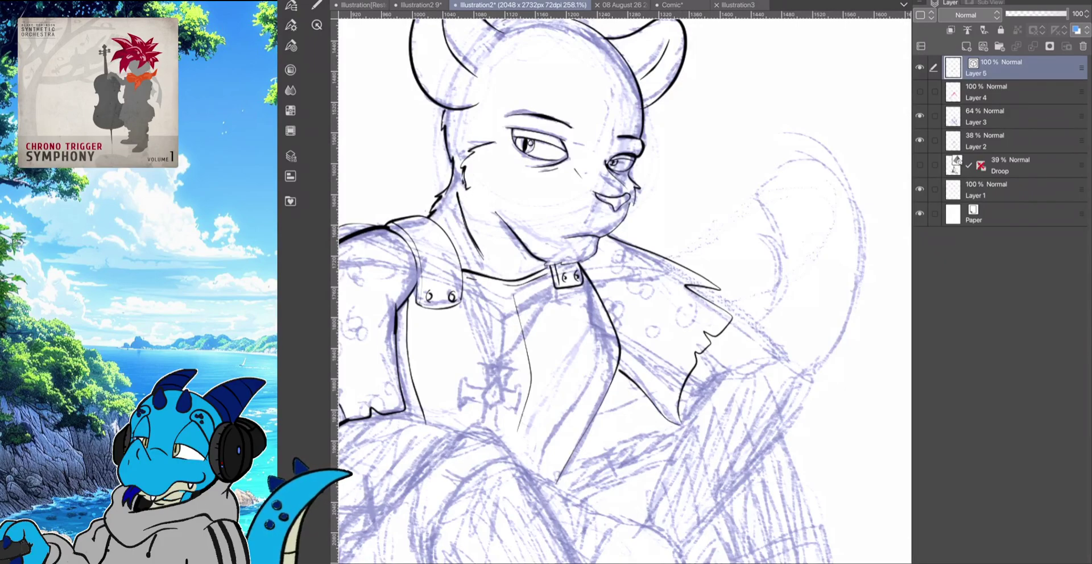
{"action": "left_click_drag", "start_coordinate": [720, 290], "coordinate": [790, 358]}
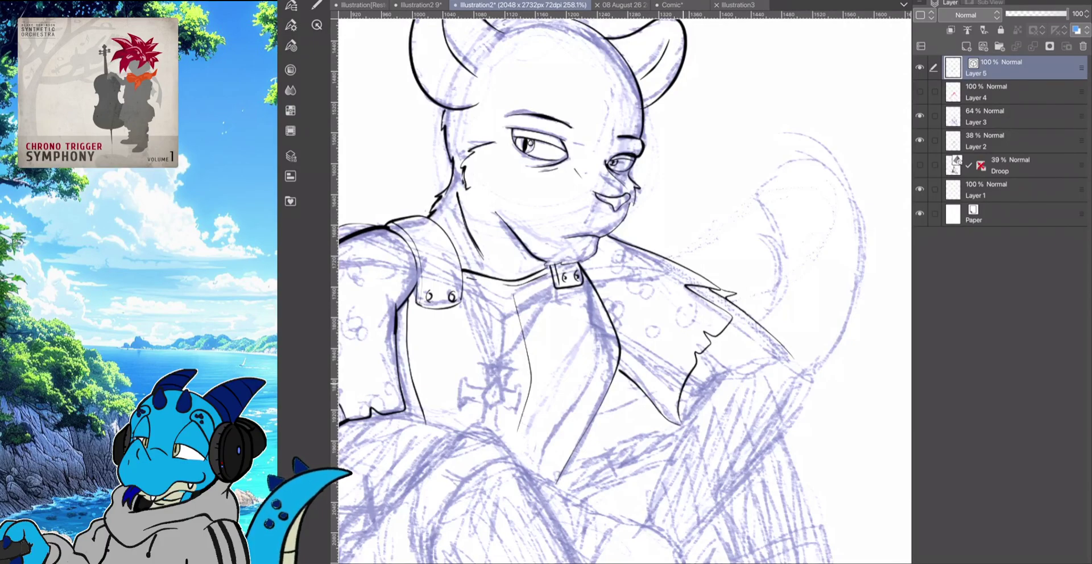
{"action": "left_click_drag", "start_coordinate": [686, 387], "coordinate": [700, 397]}
{"action": "scroll", "coordinate": [625, 291], "scroll_direction": "down", "scroll_amount": 3}
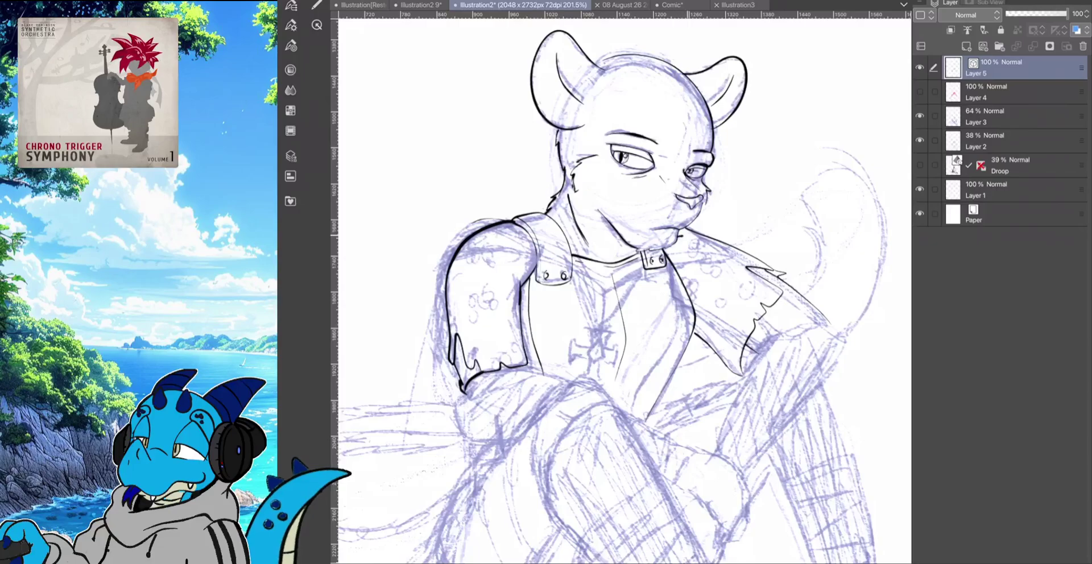
{"action": "left_click_drag", "start_coordinate": [683, 233], "coordinate": [733, 251]}
{"action": "key", "text": "ctrl+z"}
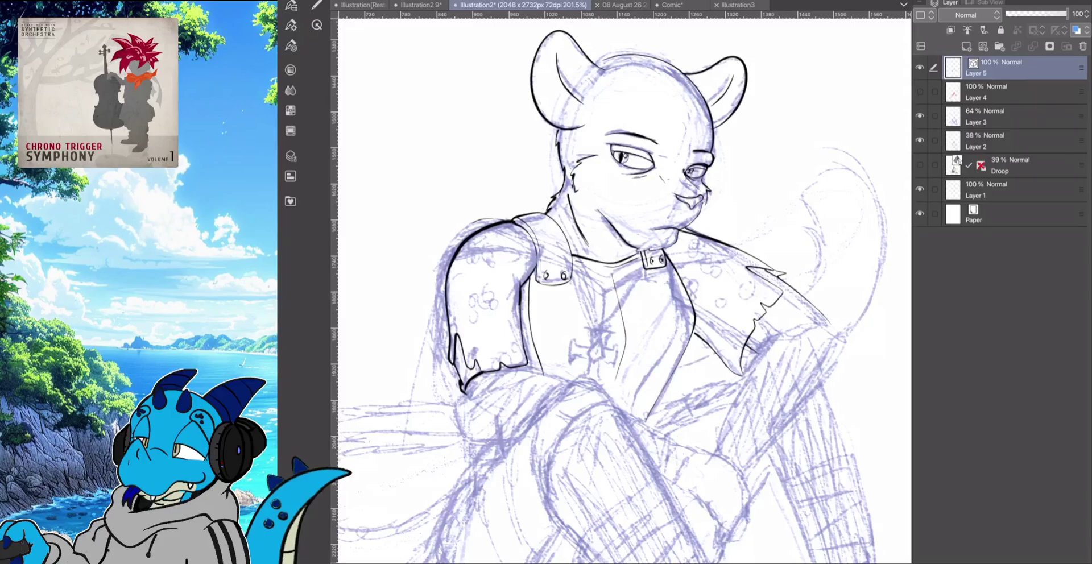
{"action": "left_click", "coordinate": [317, 5]}
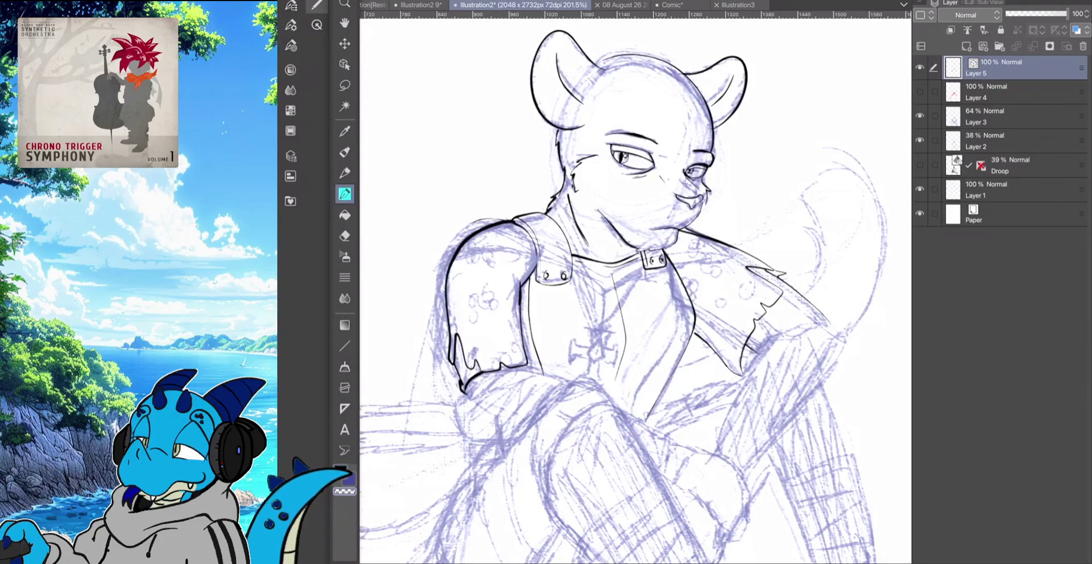
{"action": "key", "text": "Tab"}
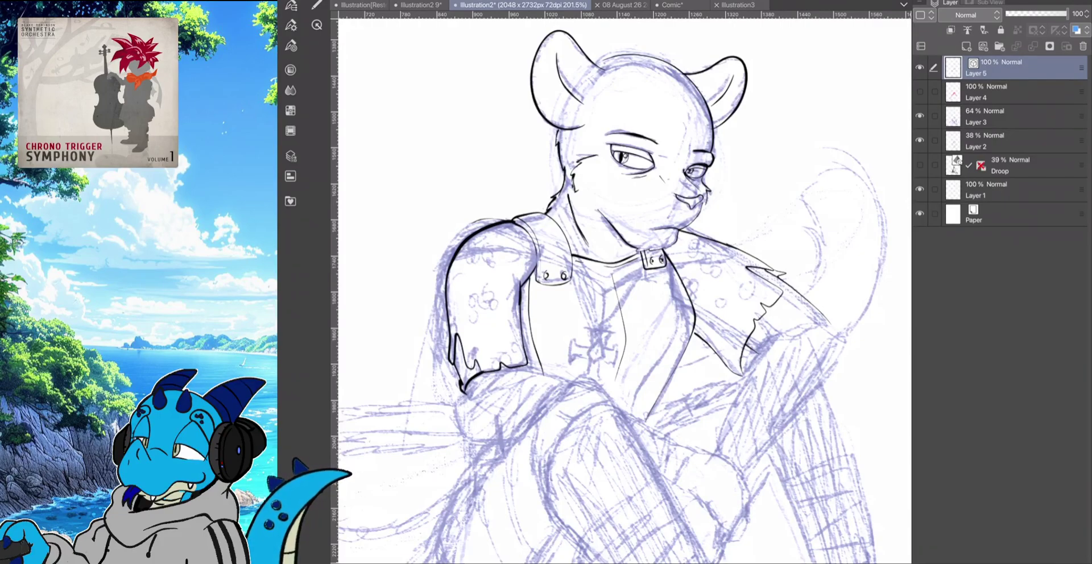
{"action": "left_click", "coordinate": [290, 25]}
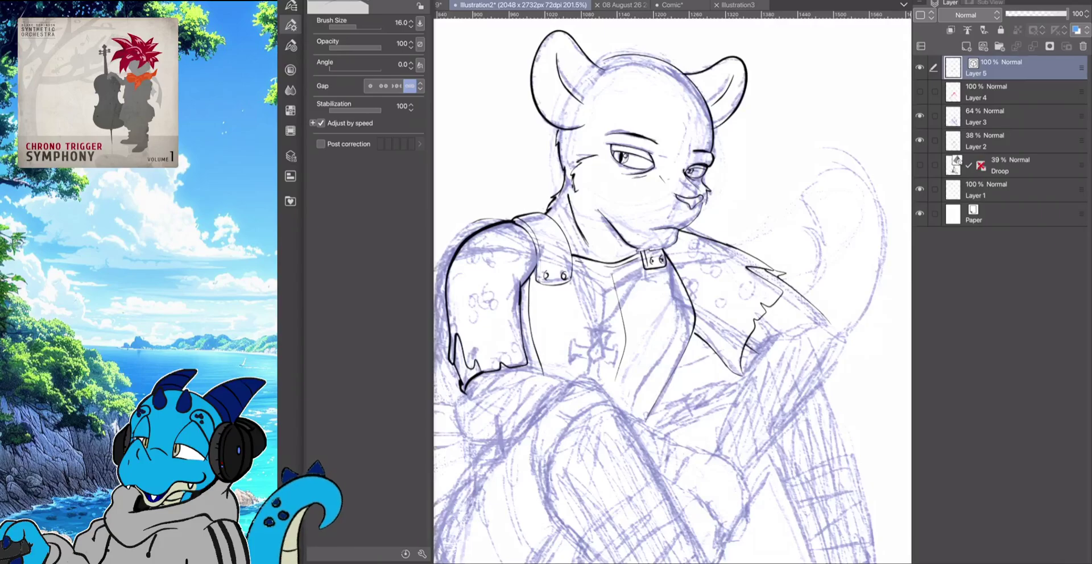
{"action": "left_click", "coordinate": [291, 25]}
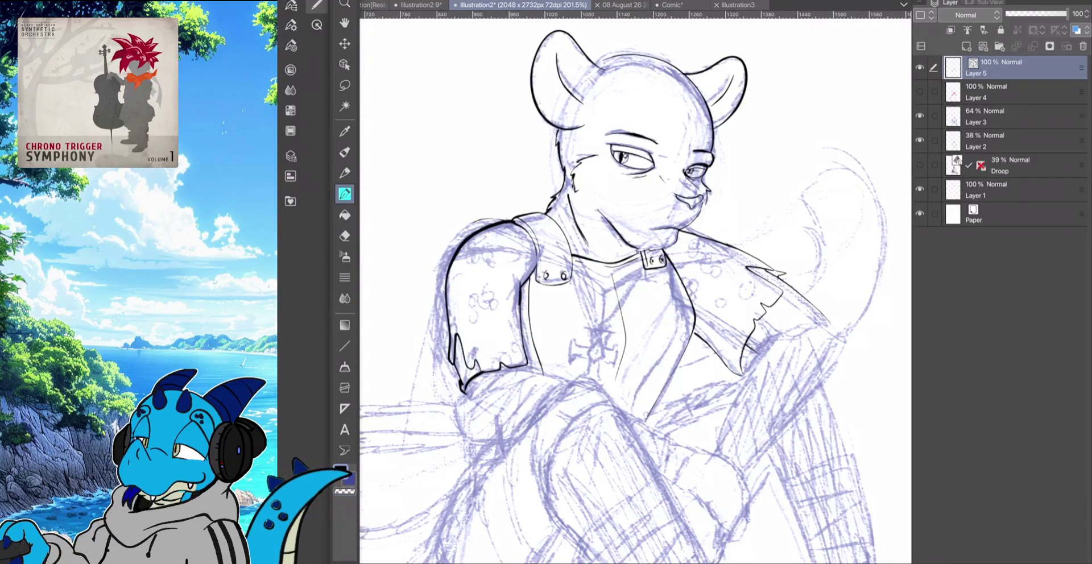
{"action": "left_click", "coordinate": [316, 6]}
Ink a second line along the neckline from the near strap toward the riveted strap end
{"action": "mouse_move", "coordinate": [635, 291]}
{"action": "left_mouse_down"}
{"action": "mouse_move", "coordinate": [668, 194]}
{"action": "mouse_move", "coordinate": [673, 204]}
{"action": "left_mouse_up"}
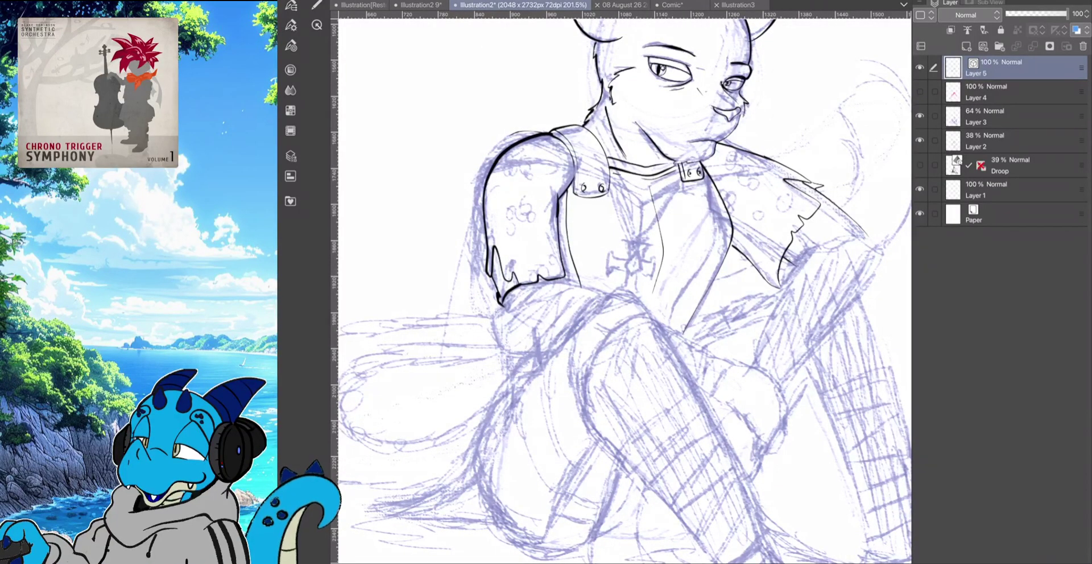
{"action": "key", "text": "ctrl+z"}
{"action": "left_click_drag", "start_coordinate": [607, 156], "coordinate": [660, 162]}
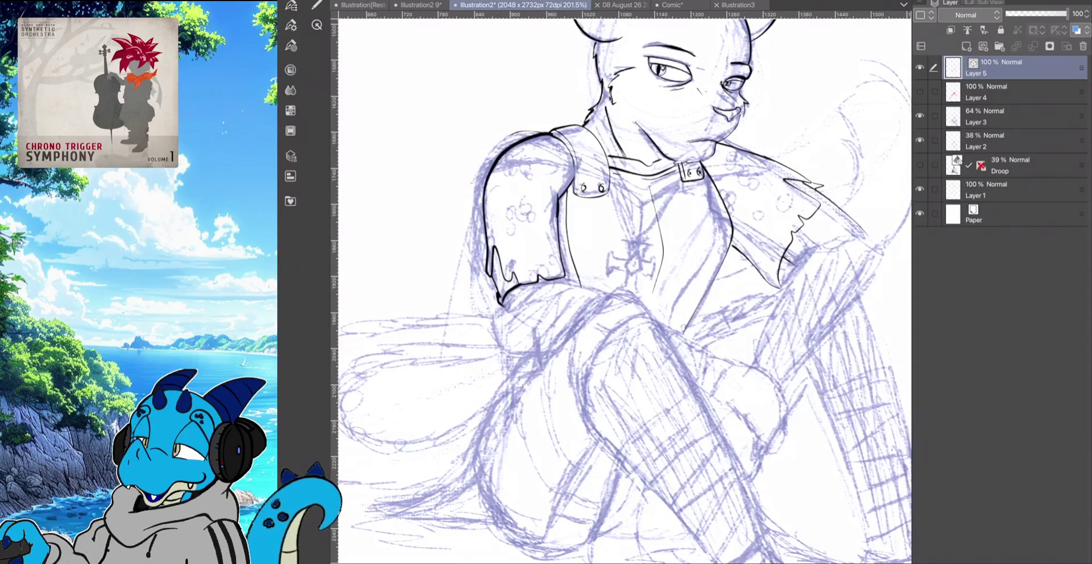
Try to ink the near forearm's outline and cuff below the ragged hem, undoing the strokes
{"action": "left_click_drag", "start_coordinate": [624, 291], "coordinate": [660, 228]}
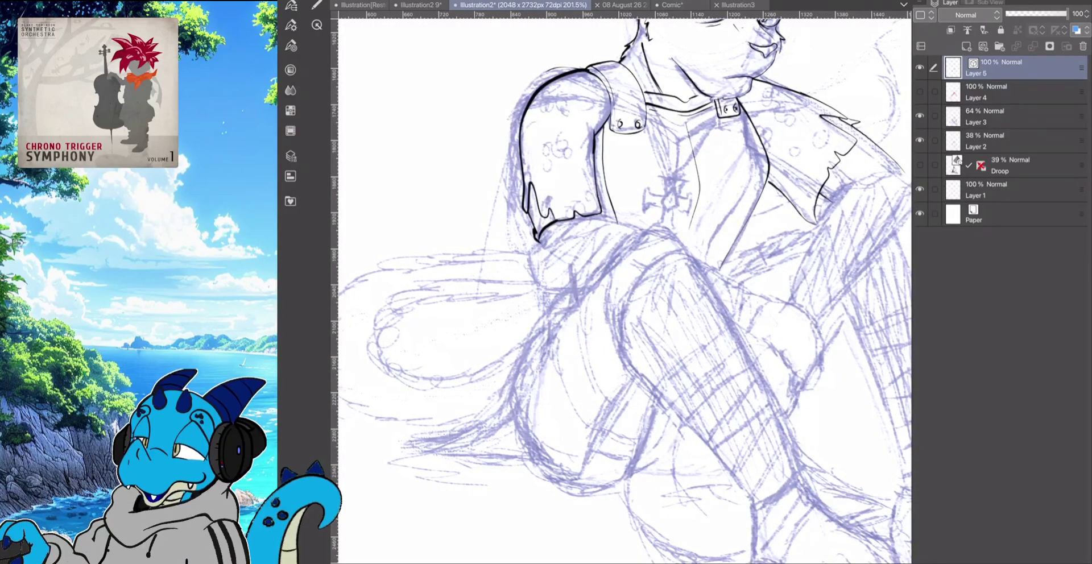
{"action": "mouse_move", "coordinate": [538, 242]}
{"action": "left_mouse_down"}
{"action": "mouse_move", "coordinate": [546, 282]}
{"action": "mouse_move", "coordinate": [581, 290]}
{"action": "left_mouse_up"}
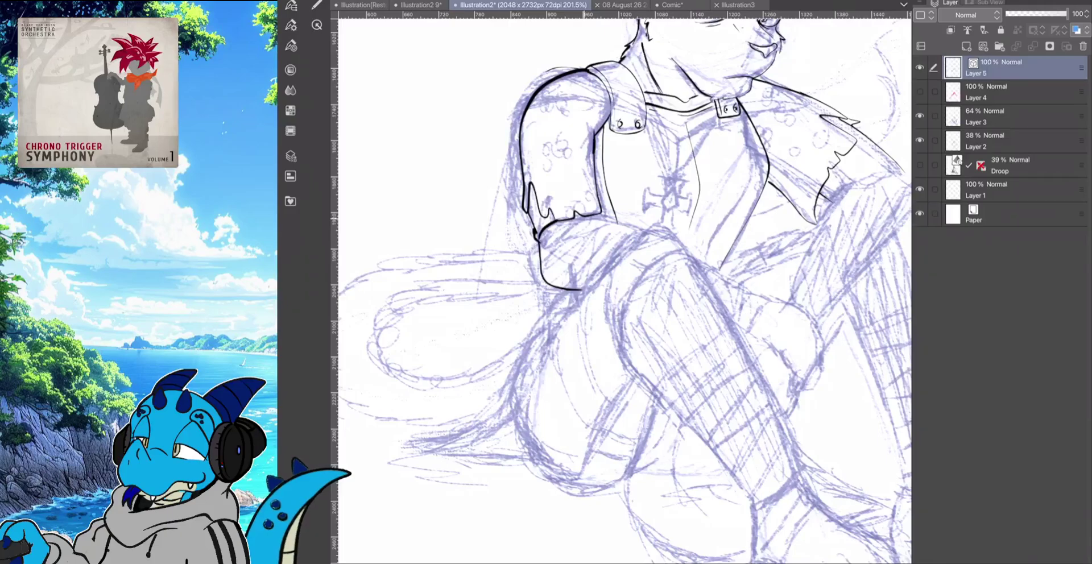
{"action": "left_click_drag", "start_coordinate": [600, 219], "coordinate": [642, 232]}
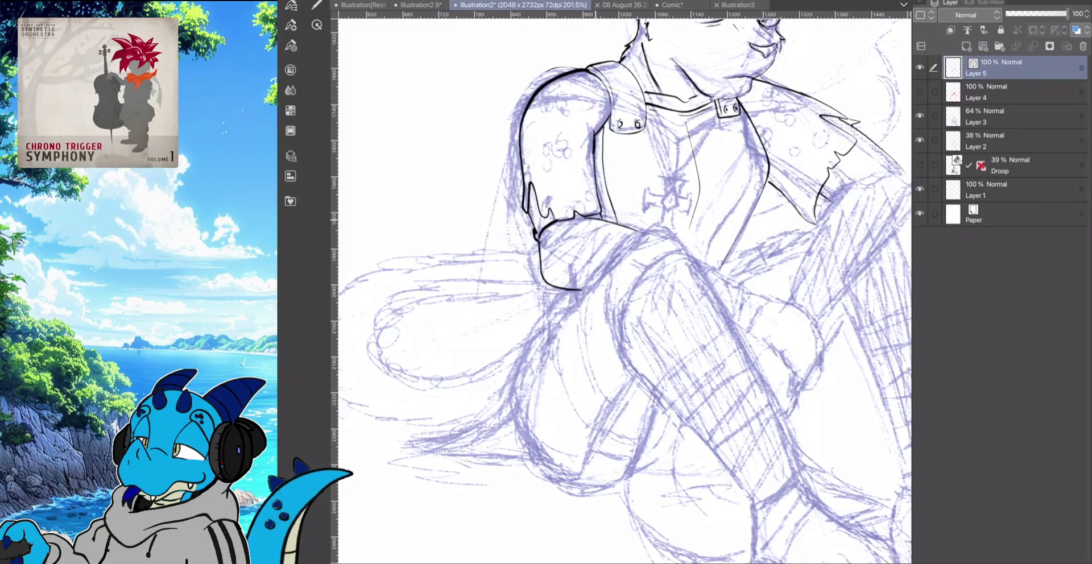
{"action": "left_click_drag", "start_coordinate": [578, 226], "coordinate": [556, 280]}
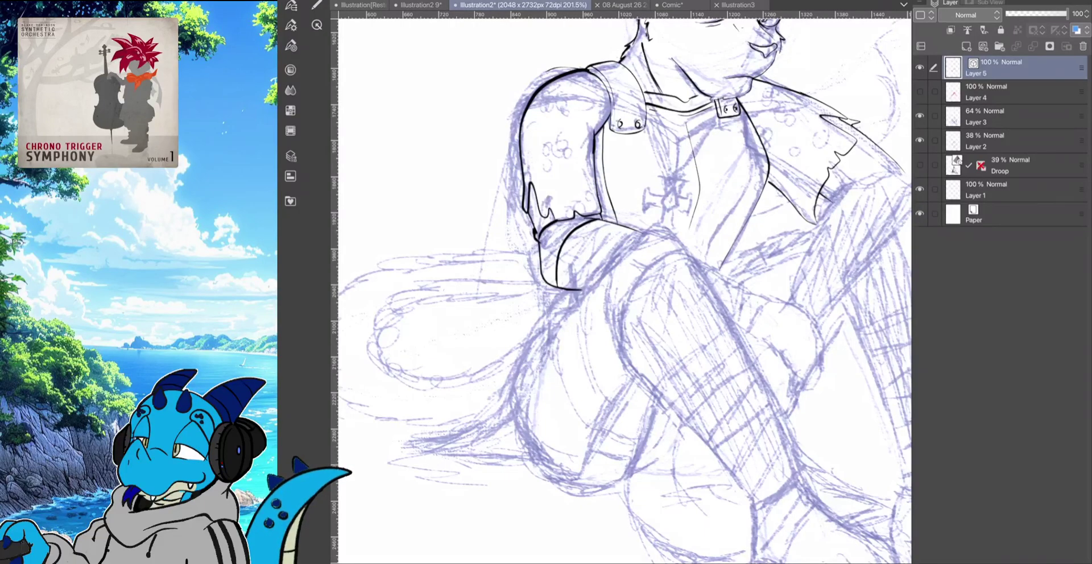
{"action": "key", "text": "ctrl+z"}
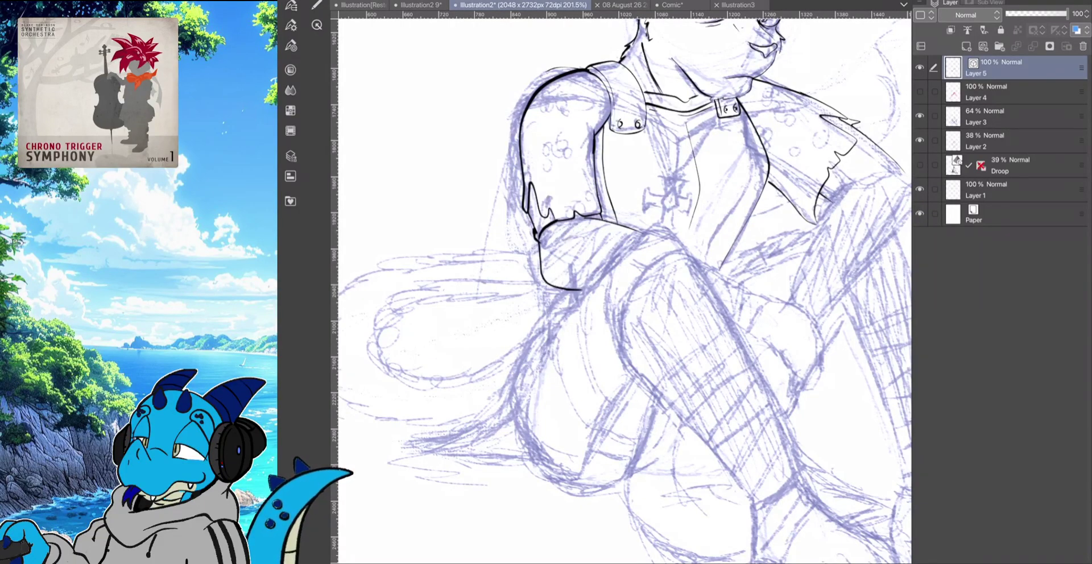
{"action": "scroll", "coordinate": [625, 291], "scroll_direction": "down", "scroll_amount": 2}
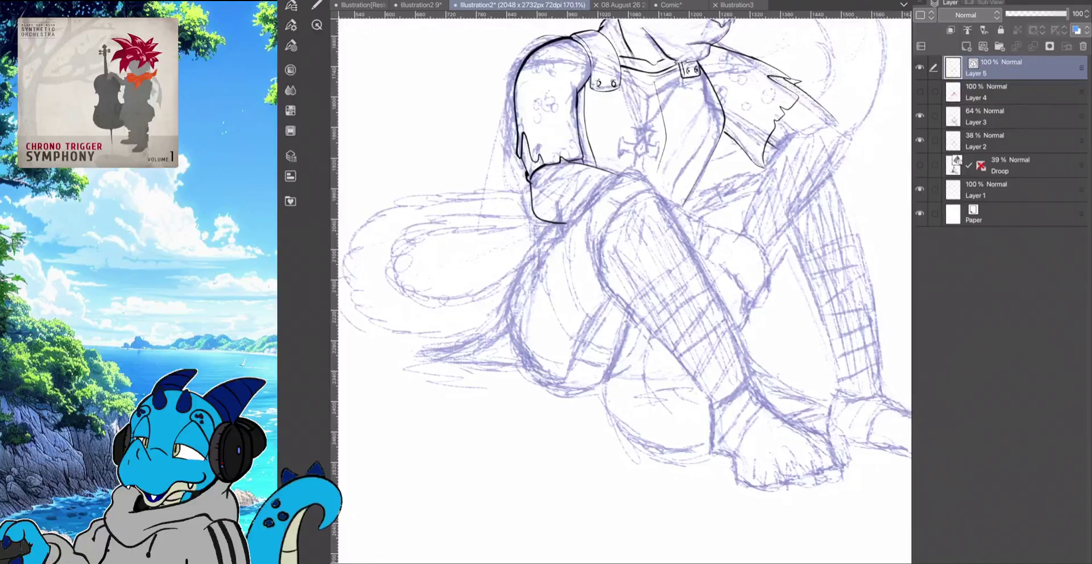
{"action": "key", "text": "ctrl+z"}
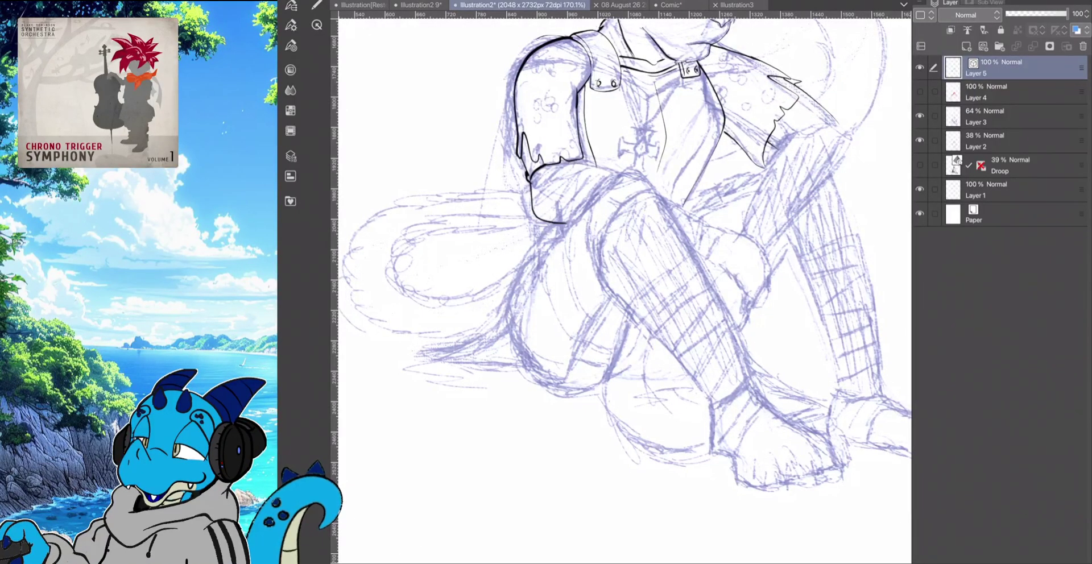
{"action": "key", "text": "ctrl+z"}
Ink the near thigh's curved overlapping armour plates with their edge band, rivets and lower straps
{"action": "scroll", "coordinate": [624, 291], "scroll_direction": "up", "scroll_amount": 2}
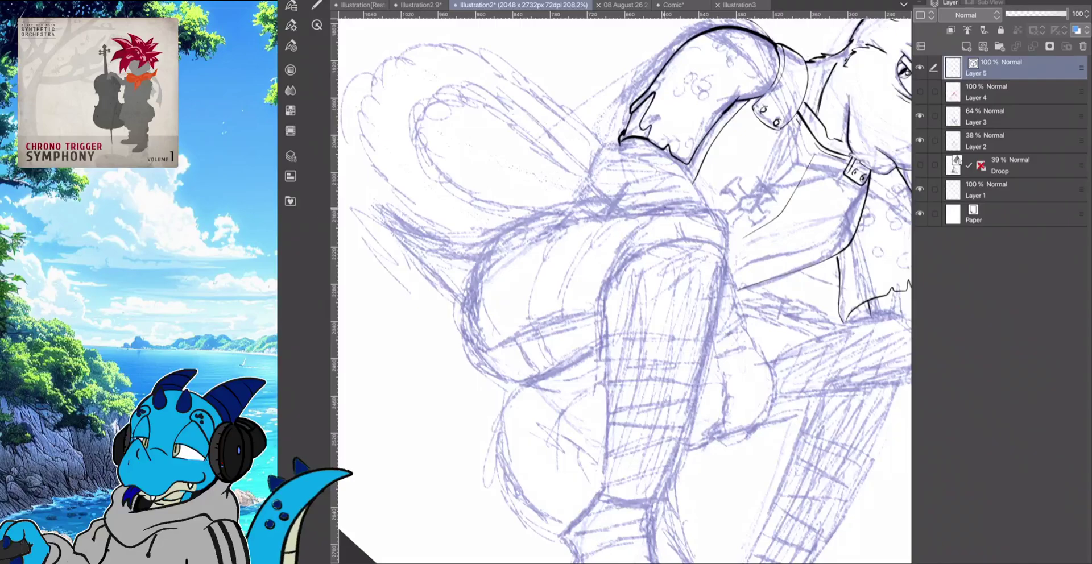
{"action": "mouse_move", "coordinate": [660, 208]}
{"action": "left_mouse_down"}
{"action": "mouse_move", "coordinate": [623, 246]}
{"action": "mouse_move", "coordinate": [609, 282]}
{"action": "left_mouse_up"}
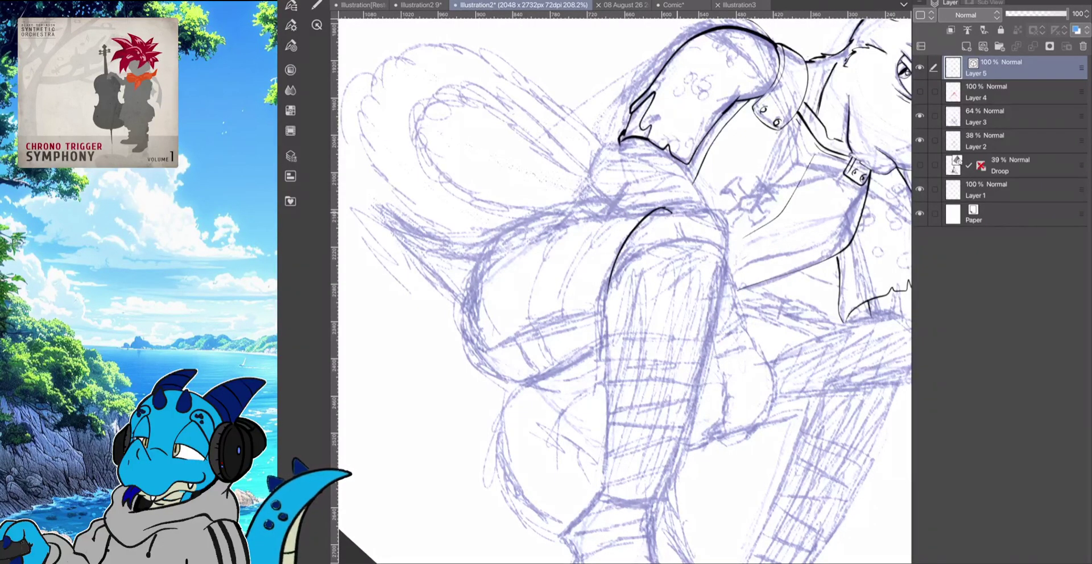
{"action": "mouse_move", "coordinate": [666, 207]}
{"action": "left_mouse_down"}
{"action": "mouse_move", "coordinate": [619, 211]}
{"action": "mouse_move", "coordinate": [592, 238]}
{"action": "mouse_move", "coordinate": [566, 316]}
{"action": "mouse_move", "coordinate": [599, 311]}
{"action": "mouse_move", "coordinate": [608, 291]}
{"action": "left_mouse_up"}
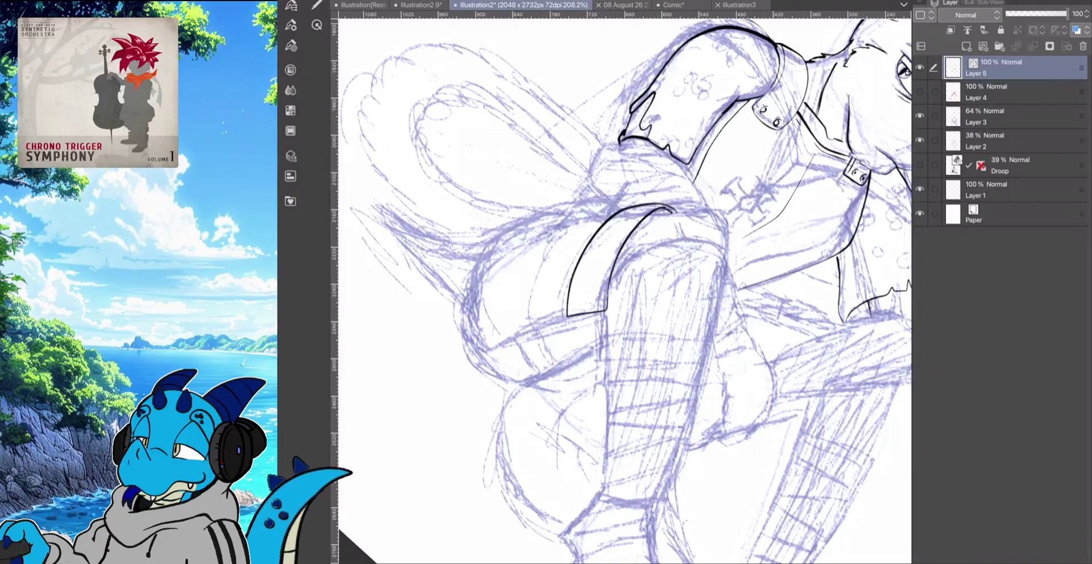
{"action": "mouse_move", "coordinate": [636, 203]}
{"action": "left_mouse_down"}
{"action": "mouse_move", "coordinate": [599, 203]}
{"action": "mouse_move", "coordinate": [570, 219]}
{"action": "mouse_move", "coordinate": [546, 260]}
{"action": "mouse_move", "coordinate": [538, 320]}
{"action": "mouse_move", "coordinate": [571, 322]}
{"action": "mouse_move", "coordinate": [570, 284]}
{"action": "mouse_move", "coordinate": [597, 230]}
{"action": "mouse_move", "coordinate": [558, 206]}
{"action": "mouse_move", "coordinate": [509, 234]}
{"action": "mouse_move", "coordinate": [499, 288]}
{"action": "mouse_move", "coordinate": [507, 335]}
{"action": "mouse_move", "coordinate": [543, 330]}
{"action": "mouse_move", "coordinate": [535, 287]}
{"action": "mouse_move", "coordinate": [547, 238]}
{"action": "mouse_move", "coordinate": [576, 207]}
{"action": "left_mouse_up"}
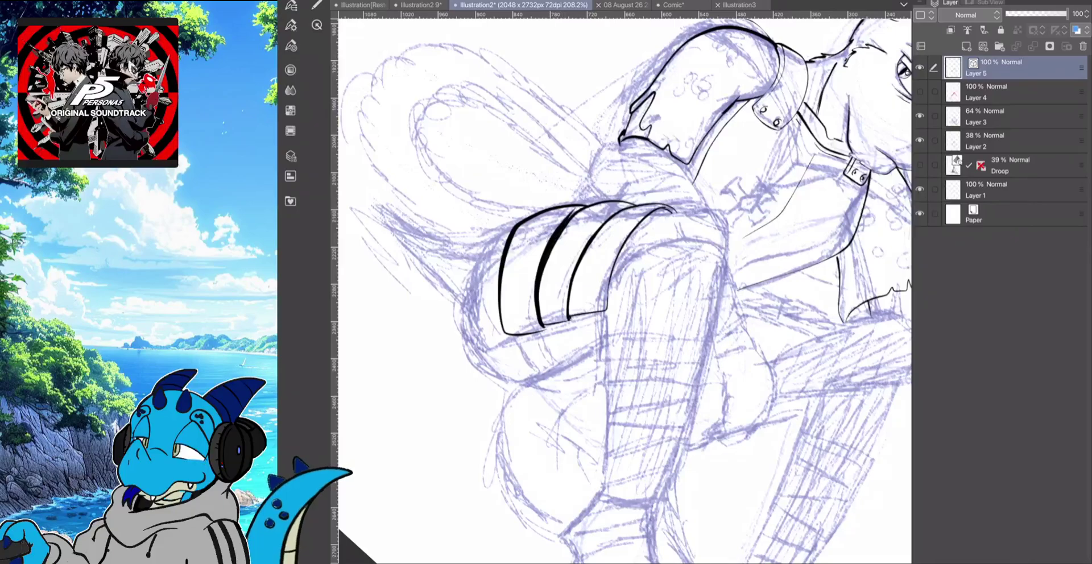
{"action": "scroll", "coordinate": [624, 291], "scroll_direction": "down", "scroll_amount": 4}
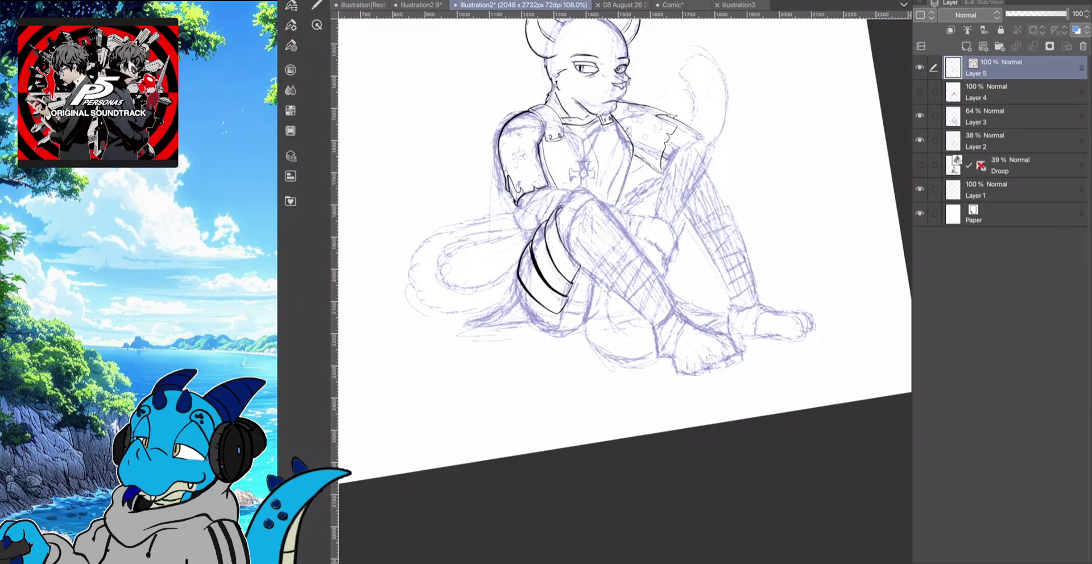
{"action": "mouse_move", "coordinate": [515, 277]}
{"action": "left_mouse_down"}
{"action": "mouse_move", "coordinate": [517, 308]}
{"action": "mouse_move", "coordinate": [543, 322]}
{"action": "mouse_move", "coordinate": [558, 324]}
{"action": "mouse_move", "coordinate": [571, 298]}
{"action": "mouse_move", "coordinate": [590, 300]}
{"action": "mouse_move", "coordinate": [567, 311]}
{"action": "mouse_move", "coordinate": [583, 328]}
{"action": "left_mouse_up"}
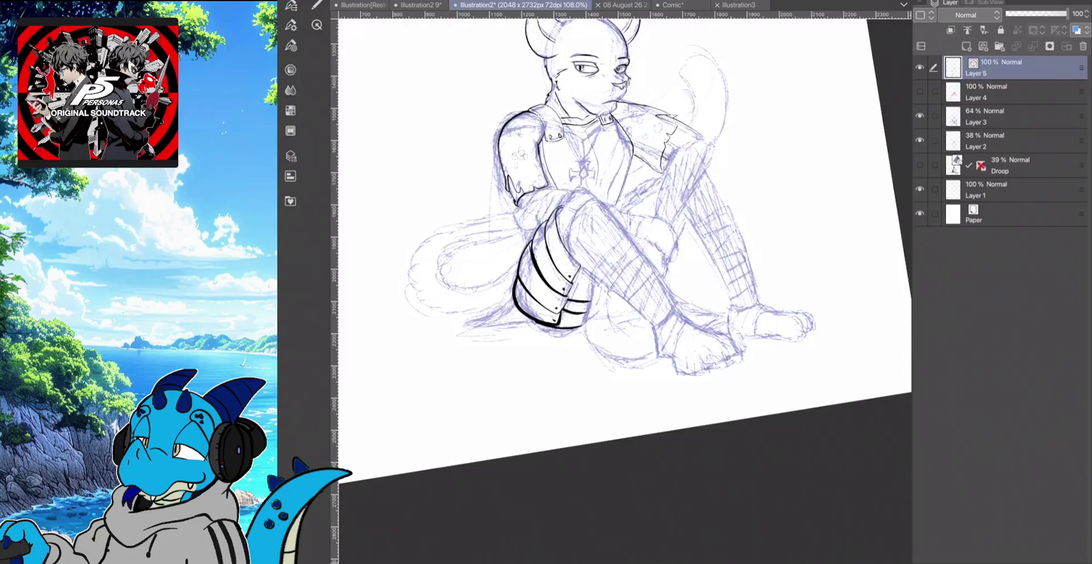
Ink the near knee's rounded top and the full outline of the shin guard down to the ankle
{"action": "left_click_drag", "start_coordinate": [560, 207], "coordinate": [596, 198]}
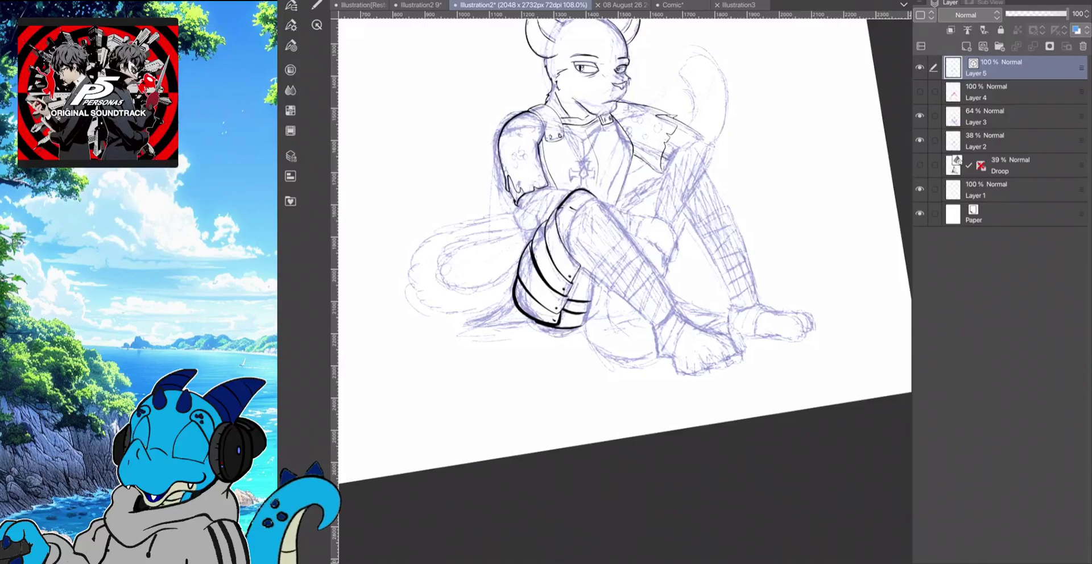
{"action": "scroll", "coordinate": [592, 267], "scroll_direction": "up", "scroll_amount": 4}
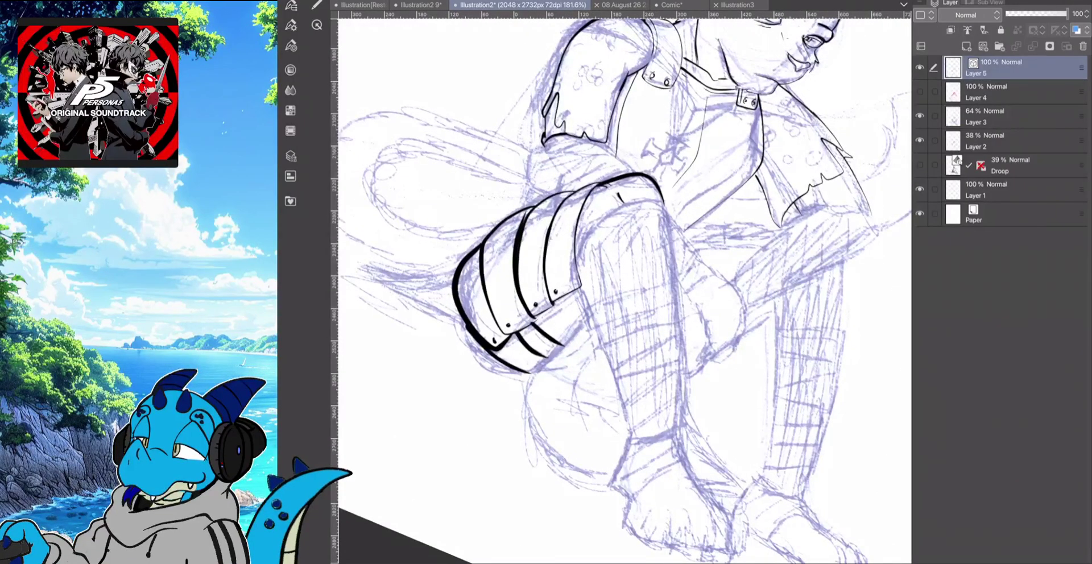
{"action": "mouse_move", "coordinate": [666, 213]}
{"action": "left_mouse_down"}
{"action": "mouse_move", "coordinate": [686, 423]}
{"action": "mouse_move", "coordinate": [646, 441]}
{"action": "mouse_move", "coordinate": [629, 427]}
{"action": "mouse_move", "coordinate": [580, 286]}
{"action": "mouse_move", "coordinate": [589, 226]}
{"action": "mouse_move", "coordinate": [633, 203]}
{"action": "mouse_move", "coordinate": [662, 202]}
{"action": "left_mouse_up"}
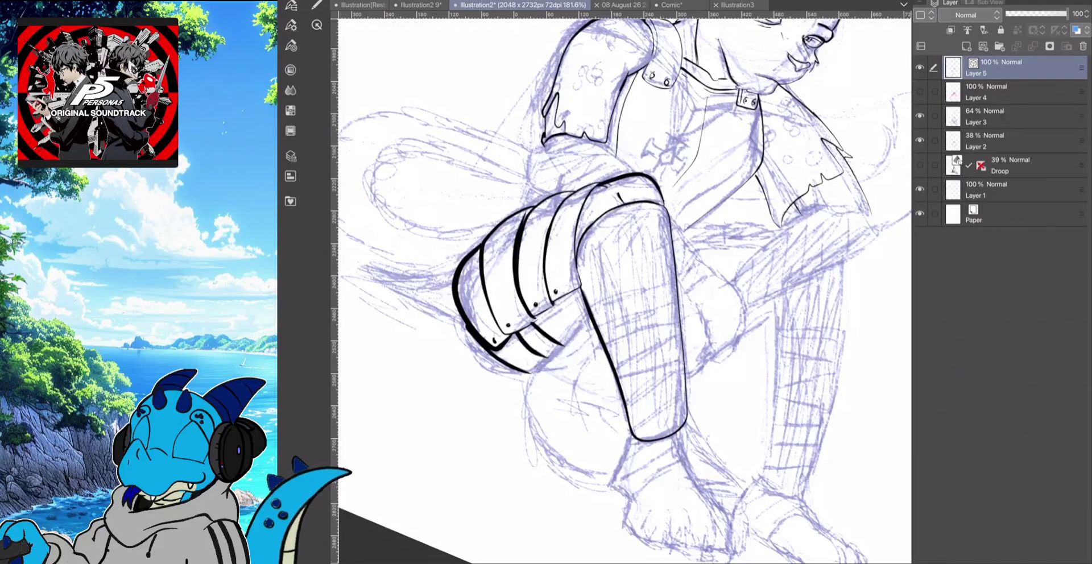
{"action": "left_click_drag", "start_coordinate": [575, 254], "coordinate": [579, 231]}
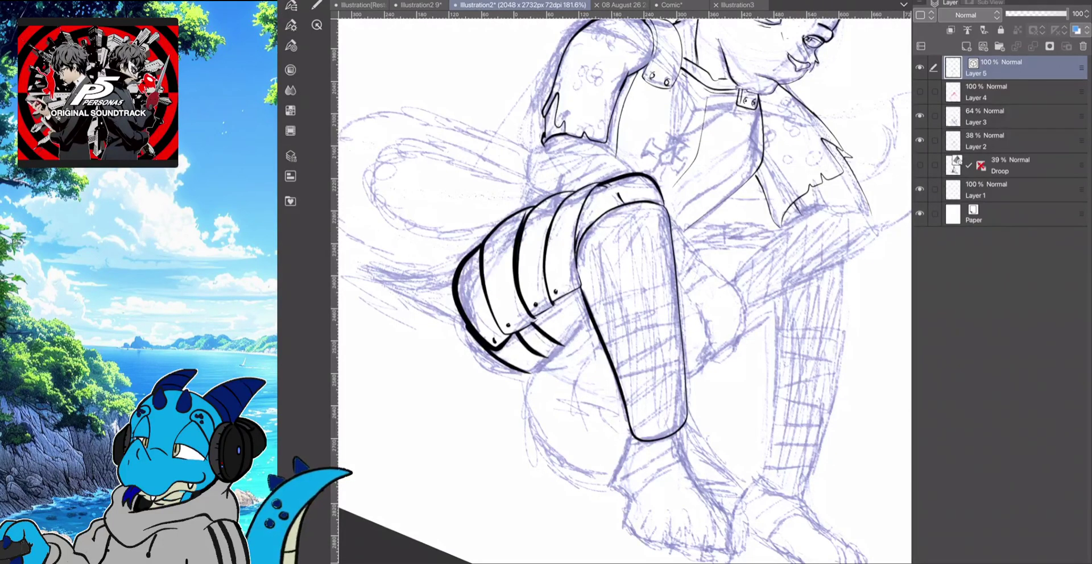
Ink the near foot with its heel, toes and instep, plus the rounded contour beneath the shin behind the foot
{"action": "mouse_move", "coordinate": [631, 431]}
{"action": "left_mouse_down"}
{"action": "mouse_move", "coordinate": [612, 476]}
{"action": "mouse_move", "coordinate": [632, 505]}
{"action": "mouse_move", "coordinate": [625, 528]}
{"action": "mouse_move", "coordinate": [657, 544]}
{"action": "left_mouse_up"}
{"action": "left_click_drag", "start_coordinate": [671, 509], "coordinate": [664, 543]}
{"action": "left_click_drag", "start_coordinate": [648, 307], "coordinate": [572, 247]}
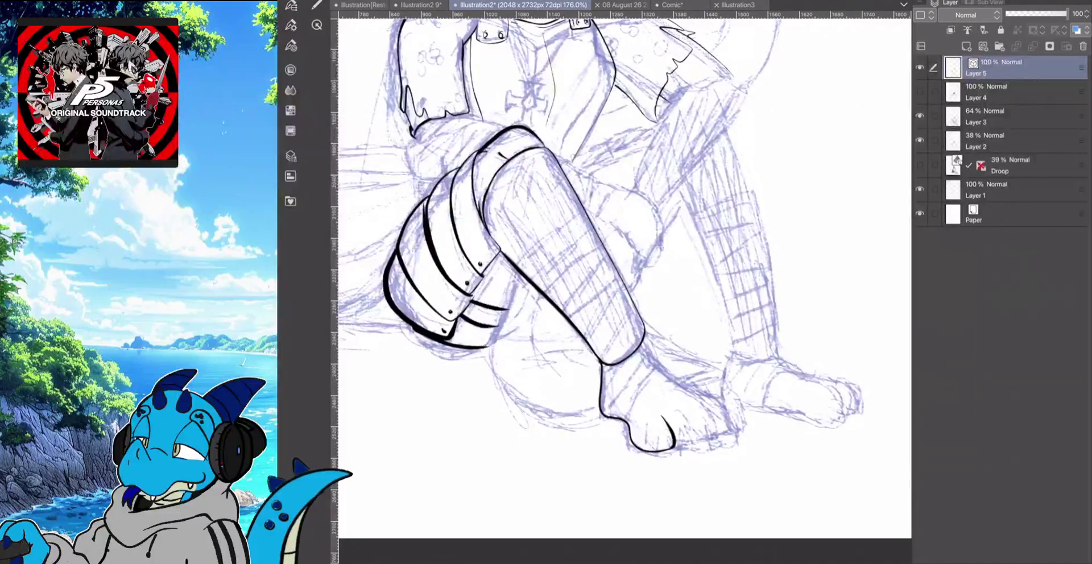
{"action": "mouse_move", "coordinate": [675, 447]}
{"action": "left_mouse_down"}
{"action": "mouse_move", "coordinate": [707, 439]}
{"action": "mouse_move", "coordinate": [685, 409]}
{"action": "left_mouse_up"}
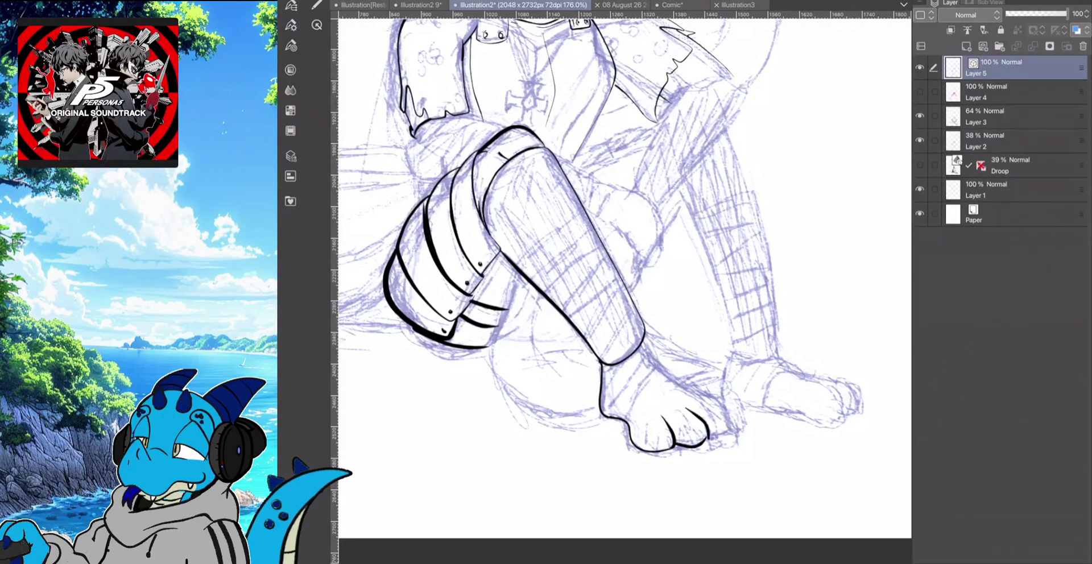
{"action": "key", "text": "ctrl+z"}
{"action": "mouse_move", "coordinate": [689, 407]}
{"action": "left_mouse_down"}
{"action": "mouse_move", "coordinate": [704, 431]}
{"action": "mouse_move", "coordinate": [727, 431]}
{"action": "mouse_move", "coordinate": [684, 257]}
{"action": "mouse_move", "coordinate": [710, 402]}
{"action": "mouse_move", "coordinate": [726, 432]}
{"action": "mouse_move", "coordinate": [716, 400]}
{"action": "mouse_move", "coordinate": [727, 435]}
{"action": "left_mouse_up"}
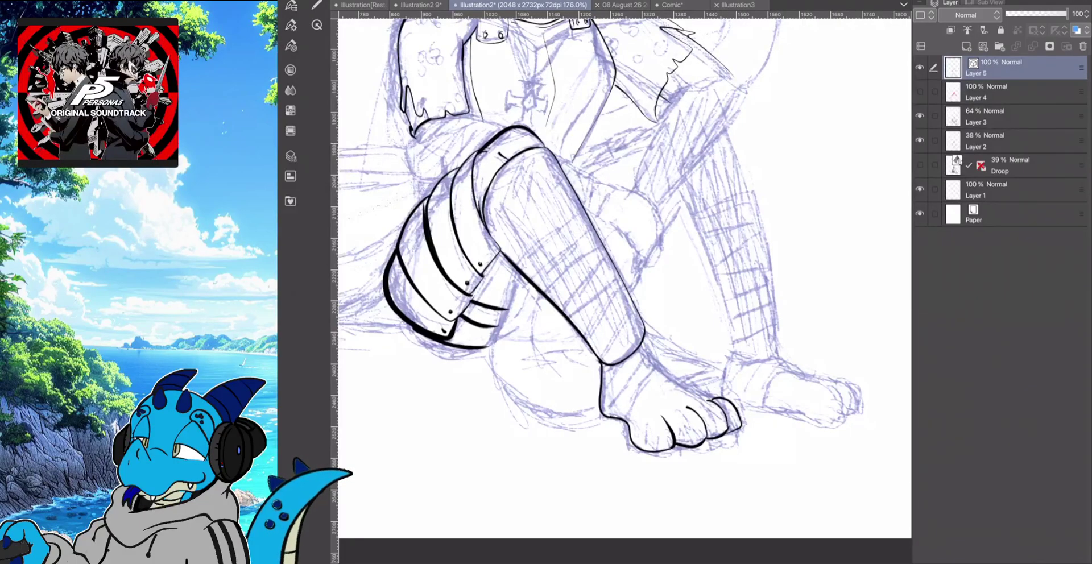
{"action": "mouse_move", "coordinate": [707, 401]}
{"action": "left_mouse_down"}
{"action": "mouse_move", "coordinate": [656, 363]}
{"action": "mouse_move", "coordinate": [644, 340]}
{"action": "mouse_move", "coordinate": [608, 380]}
{"action": "left_mouse_up"}
{"action": "left_click_drag", "start_coordinate": [635, 358], "coordinate": [643, 373]}
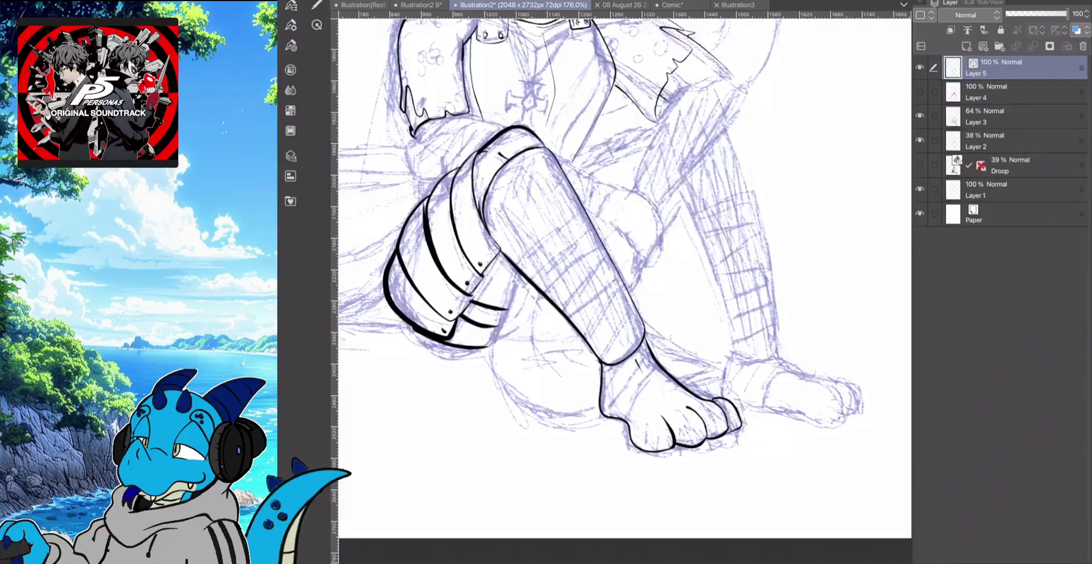
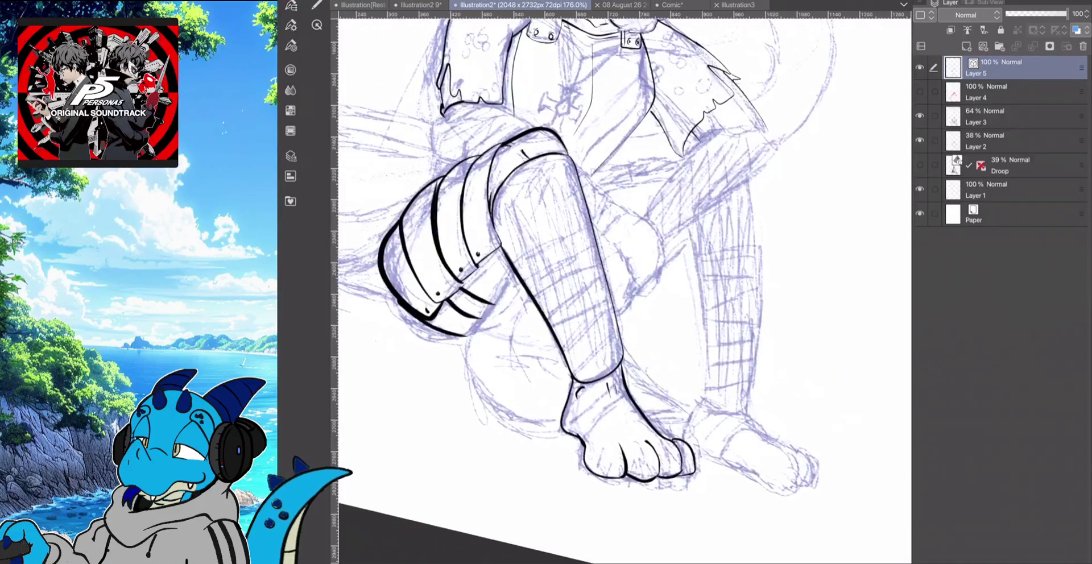
{"action": "mouse_move", "coordinate": [511, 271]}
{"action": "left_mouse_down"}
{"action": "mouse_move", "coordinate": [467, 359]}
{"action": "mouse_move", "coordinate": [520, 411]}
{"action": "mouse_move", "coordinate": [560, 413]}
{"action": "left_mouse_up"}
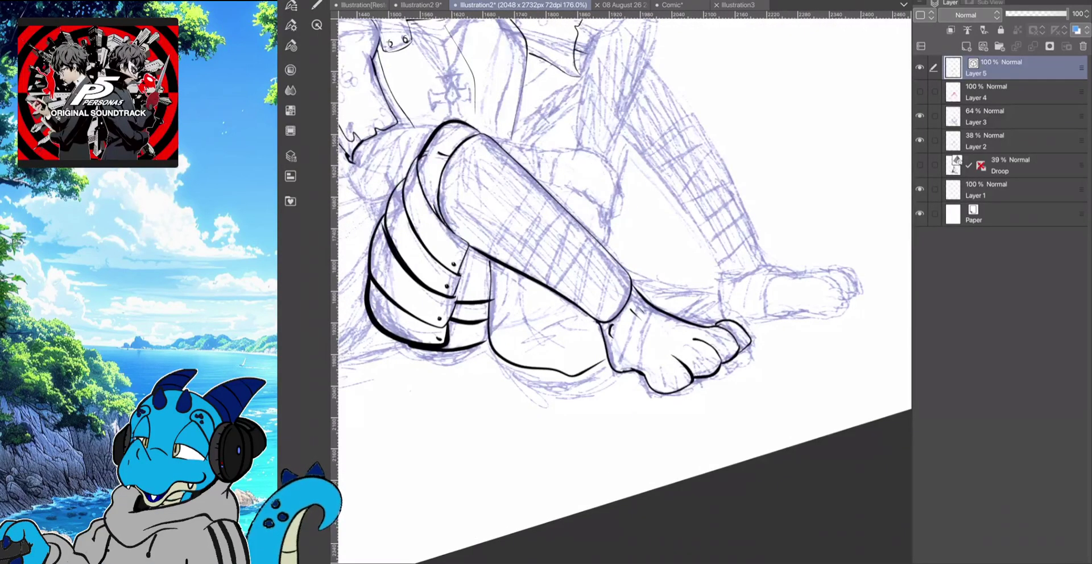
Ink the near forearm's upper edge toward the knee and the elbow curve below the ragged hem
{"action": "scroll", "coordinate": [624, 290], "scroll_direction": "up", "scroll_amount": 3}
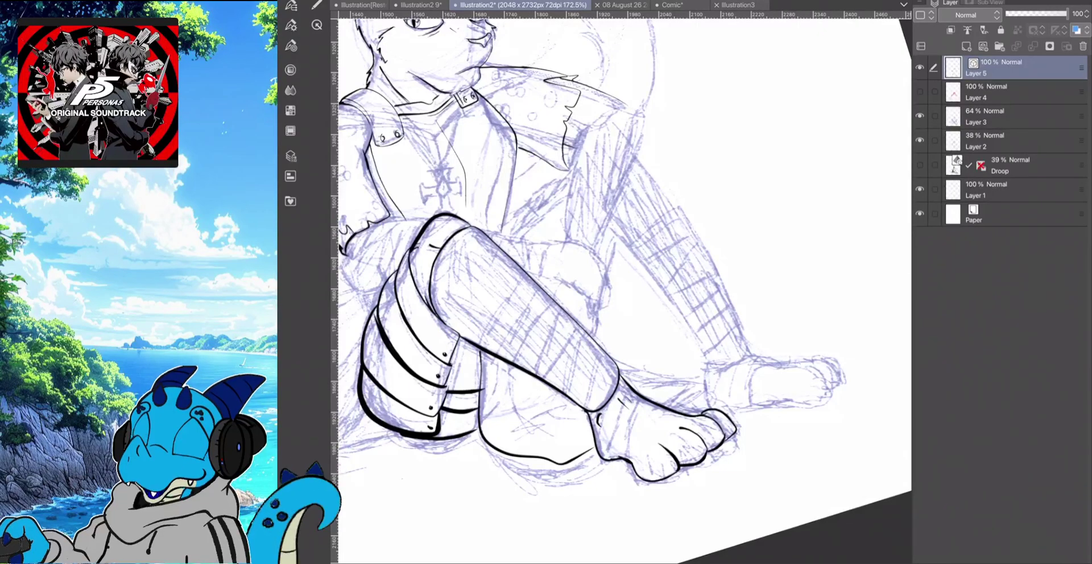
{"action": "left_click_drag", "start_coordinate": [407, 219], "coordinate": [364, 247]}
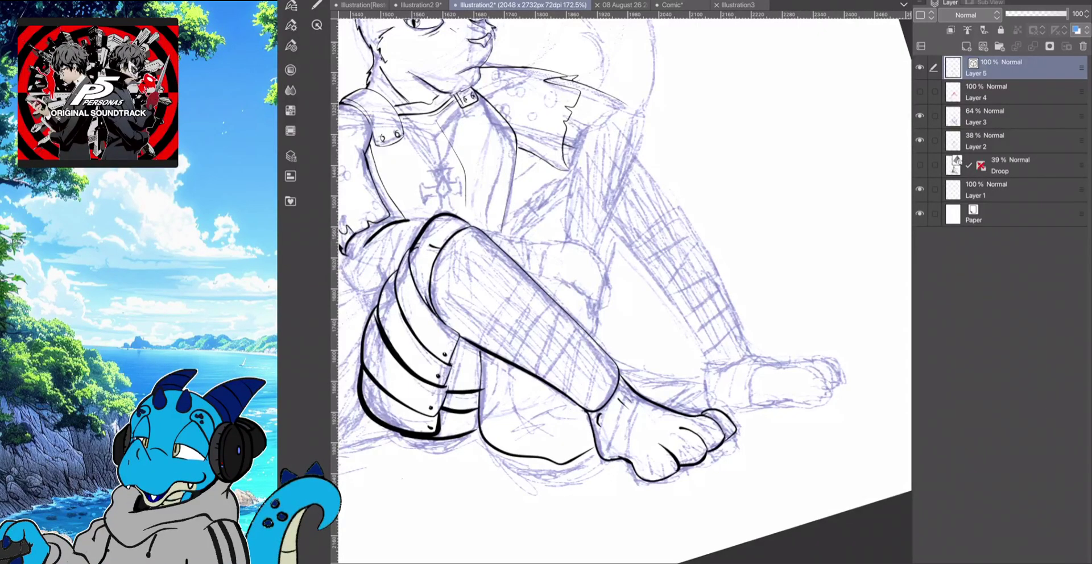
{"action": "left_click_drag", "start_coordinate": [569, 285], "coordinate": [632, 274]}
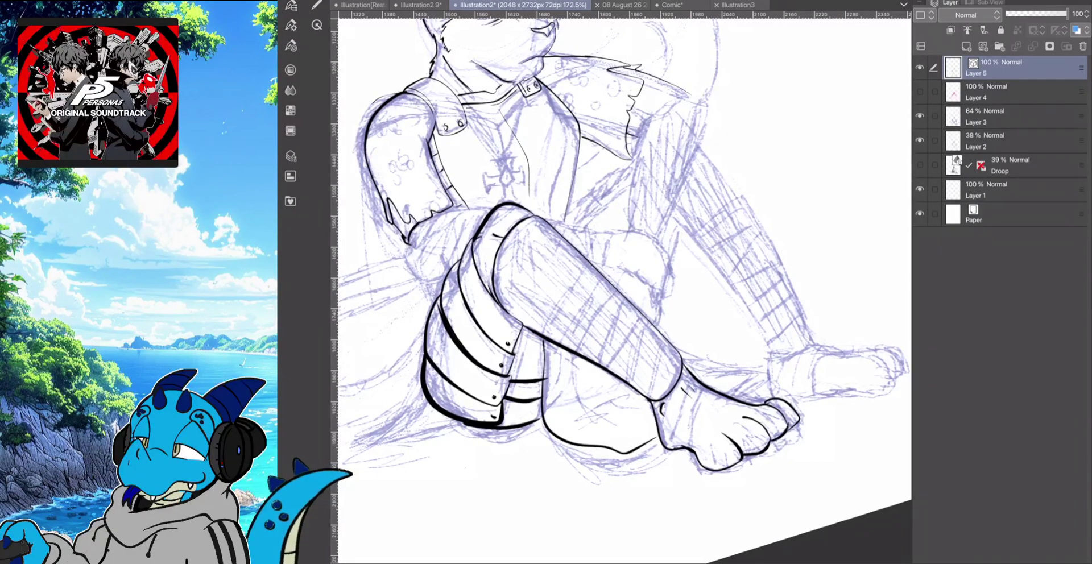
{"action": "left_click_drag", "start_coordinate": [568, 284], "coordinate": [626, 265]}
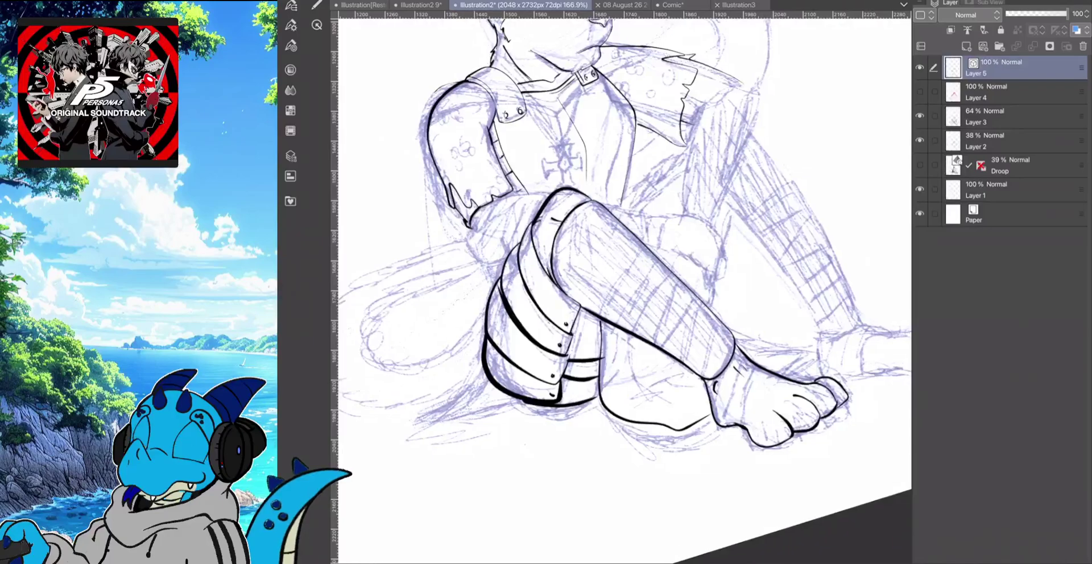
{"action": "left_click_drag", "start_coordinate": [468, 229], "coordinate": [490, 260]}
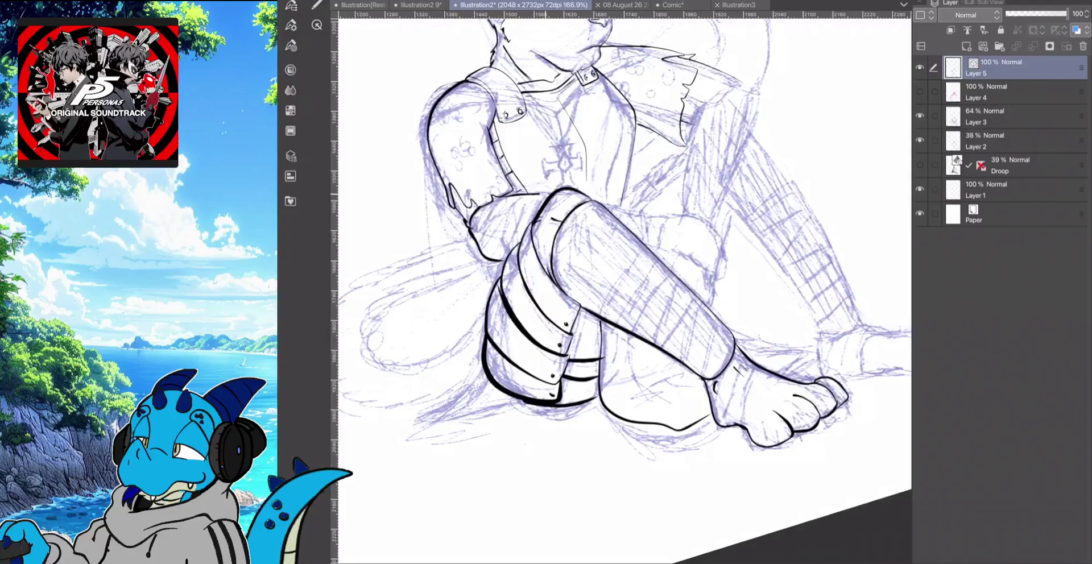
Try to ink the near forearm's continuation beyond the knee and the band near the elbow, undoing both strokes
{"action": "mouse_move", "coordinate": [589, 198]}
{"action": "left_mouse_down"}
{"action": "mouse_move", "coordinate": [655, 219]}
{"action": "mouse_move", "coordinate": [652, 250]}
{"action": "left_mouse_up"}
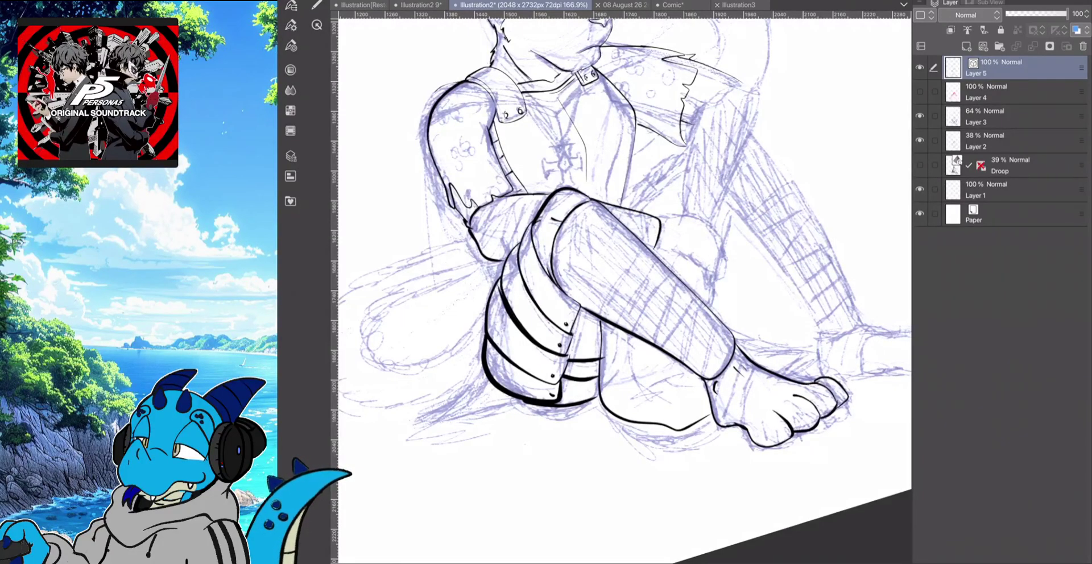
{"action": "left_click_drag", "start_coordinate": [499, 202], "coordinate": [485, 243]}
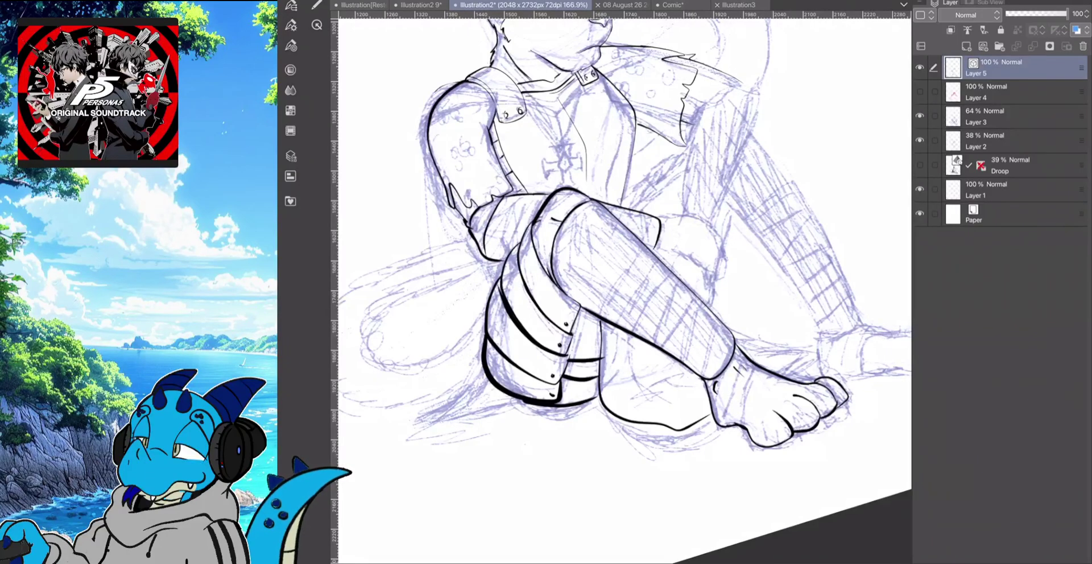
{"action": "scroll", "coordinate": [625, 292], "scroll_direction": "down", "scroll_amount": 3}
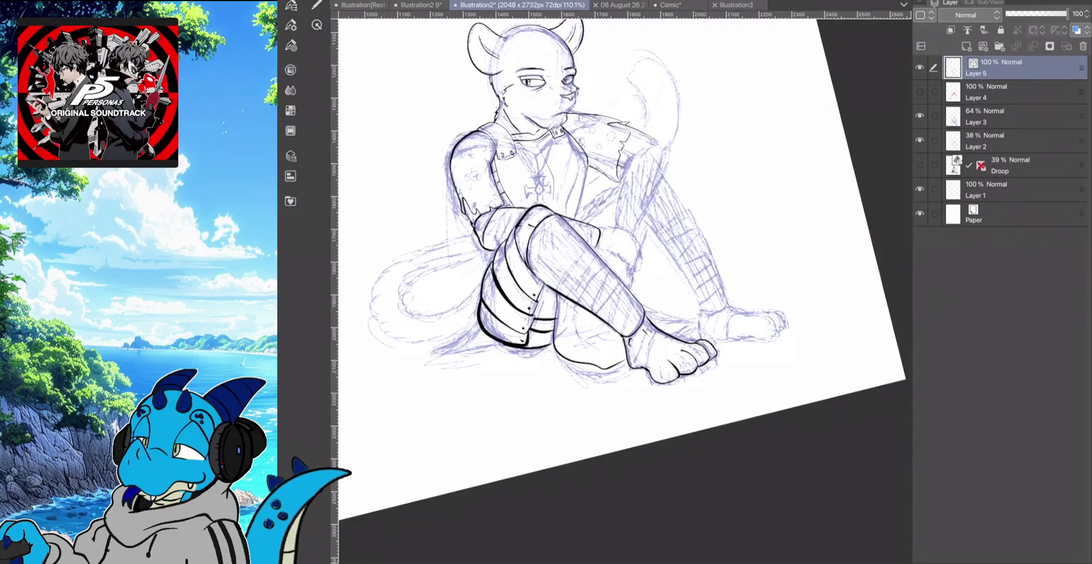
{"action": "key", "text": "ctrl+z"}
{"action": "key", "text": "ctrl+z"}
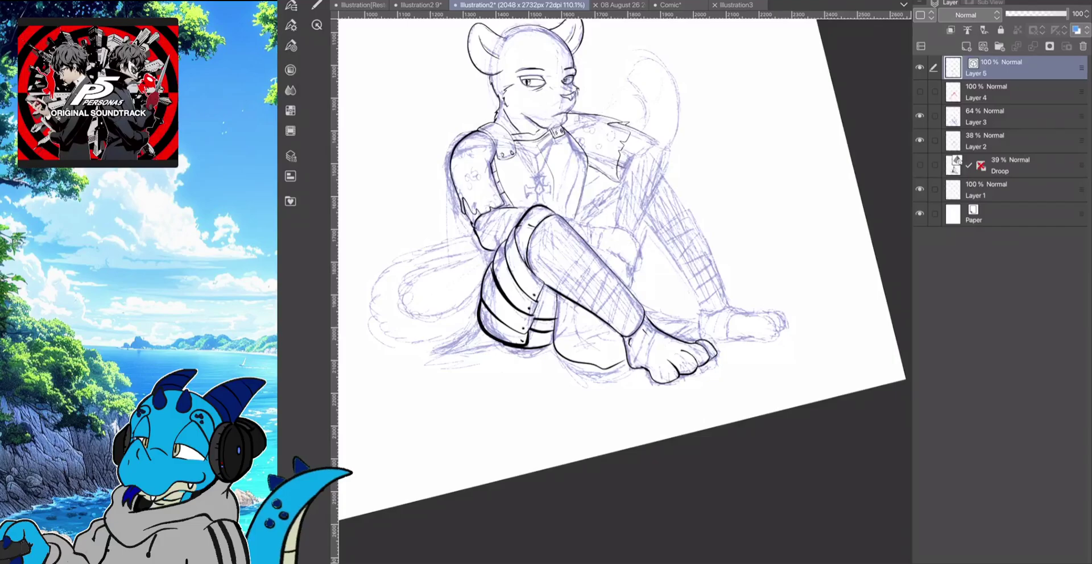
{"action": "left_click", "coordinate": [619, 5]}
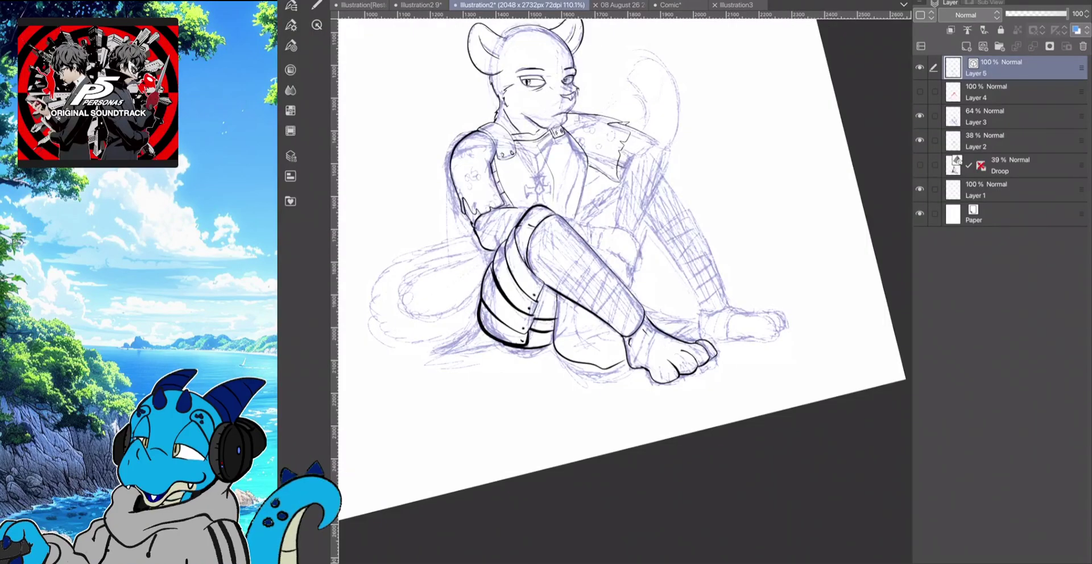
{"action": "scroll", "coordinate": [624, 289], "scroll_direction": "up", "scroll_amount": 1}
{"action": "scroll", "coordinate": [624, 290], "scroll_direction": "up", "scroll_amount": 1}
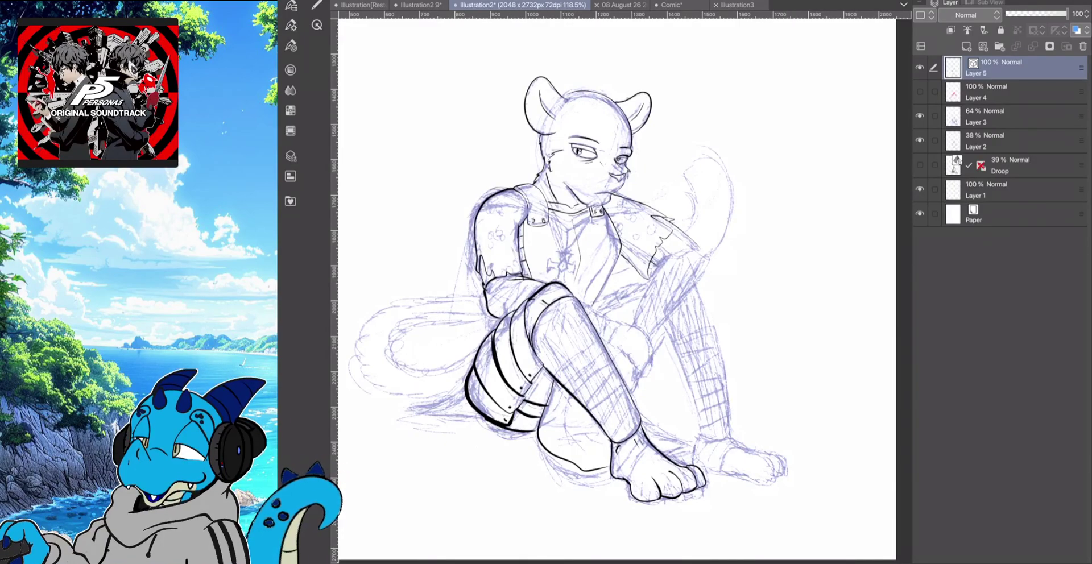
Erase the stray overlapping line bits where the ragged hem, forearm and torso edge meet above the near knee
{"action": "left_click", "coordinate": [291, 25]}
{"action": "left_click", "coordinate": [290, 25]}
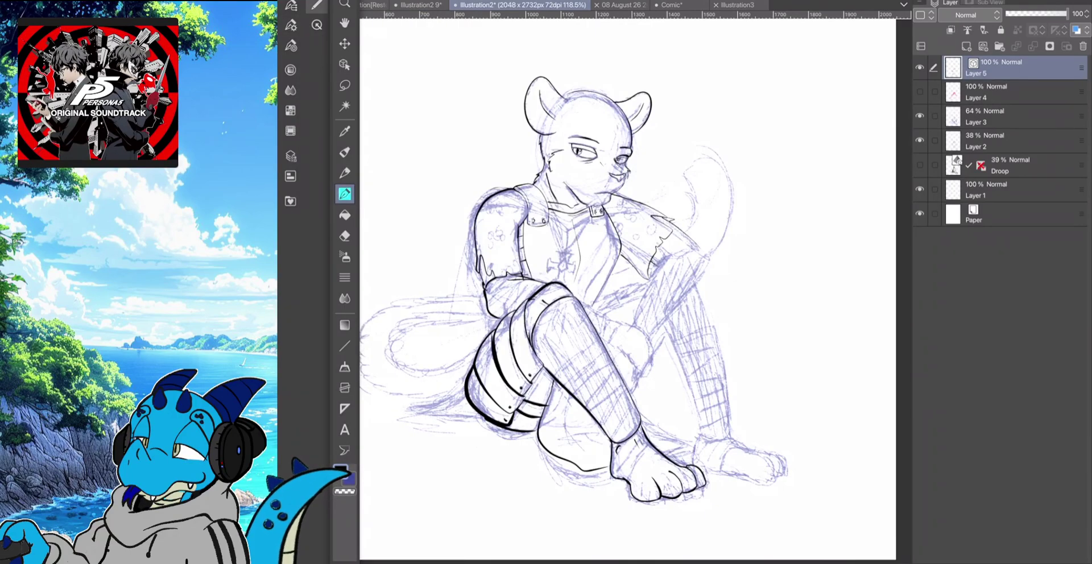
{"action": "left_click", "coordinate": [317, 5]}
{"action": "scroll", "coordinate": [476, 277], "scroll_direction": "up", "scroll_amount": 7}
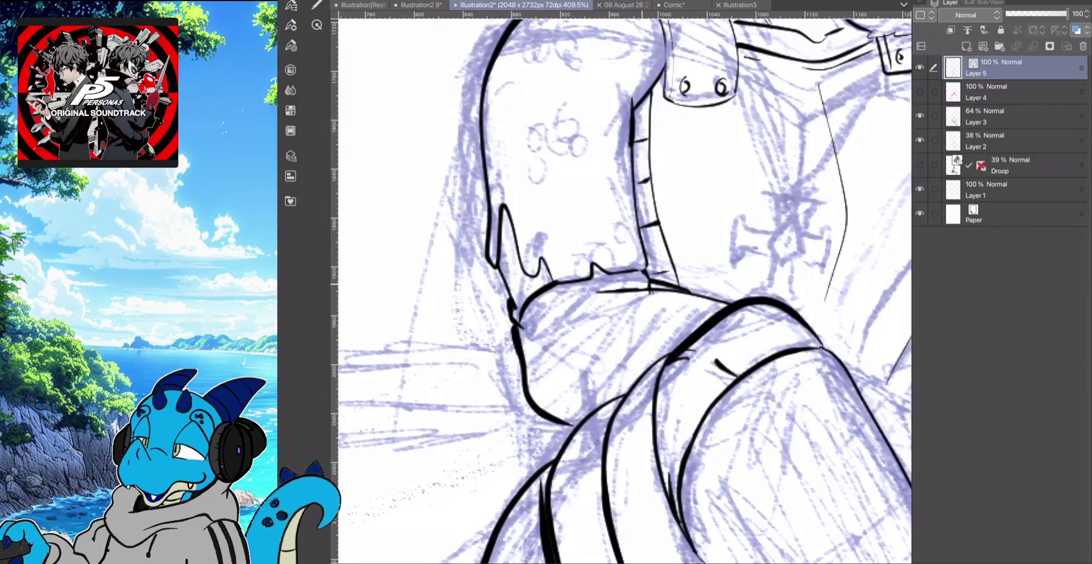
{"action": "left_click", "coordinate": [680, 292]}
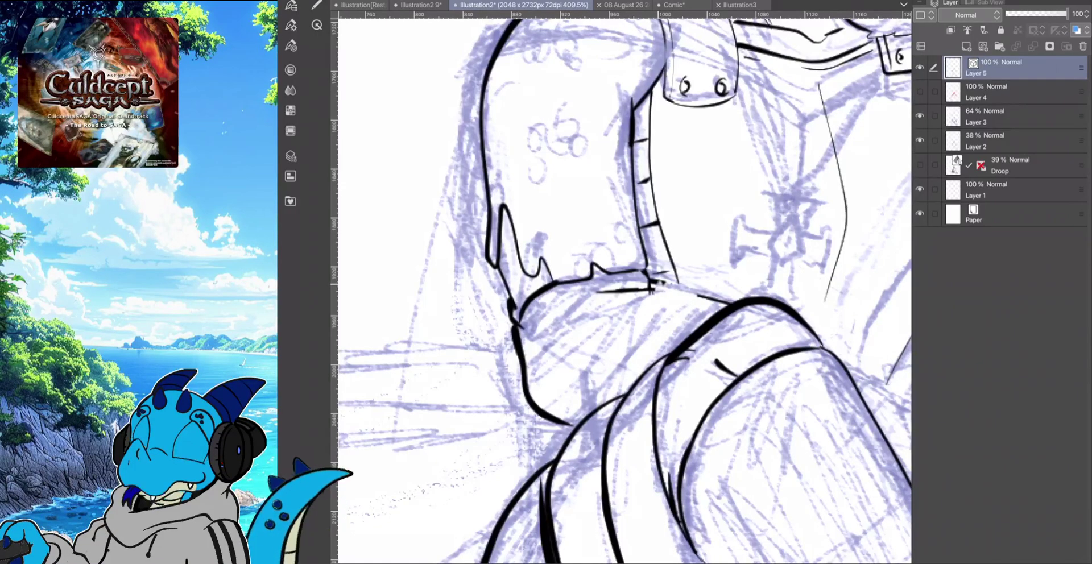
{"action": "left_click", "coordinate": [660, 282]}
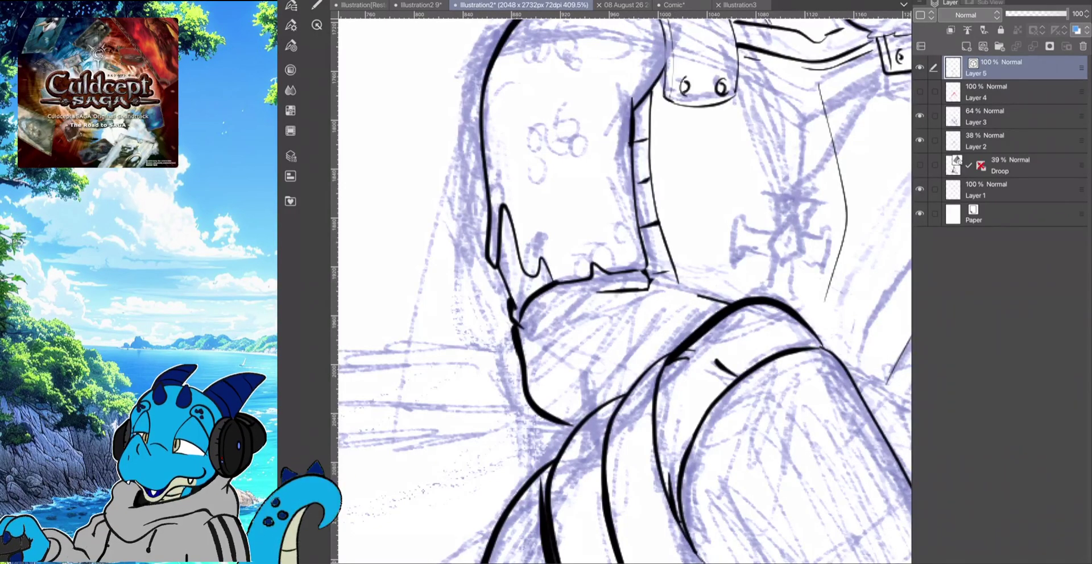
{"action": "left_click_drag", "start_coordinate": [646, 288], "coordinate": [599, 292]}
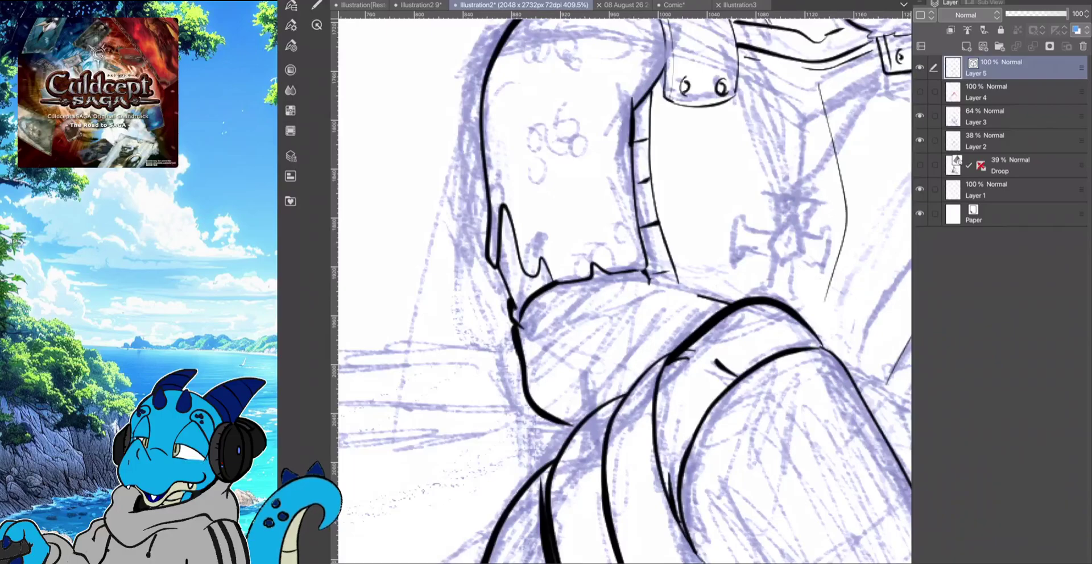
{"action": "left_click", "coordinate": [649, 281]}
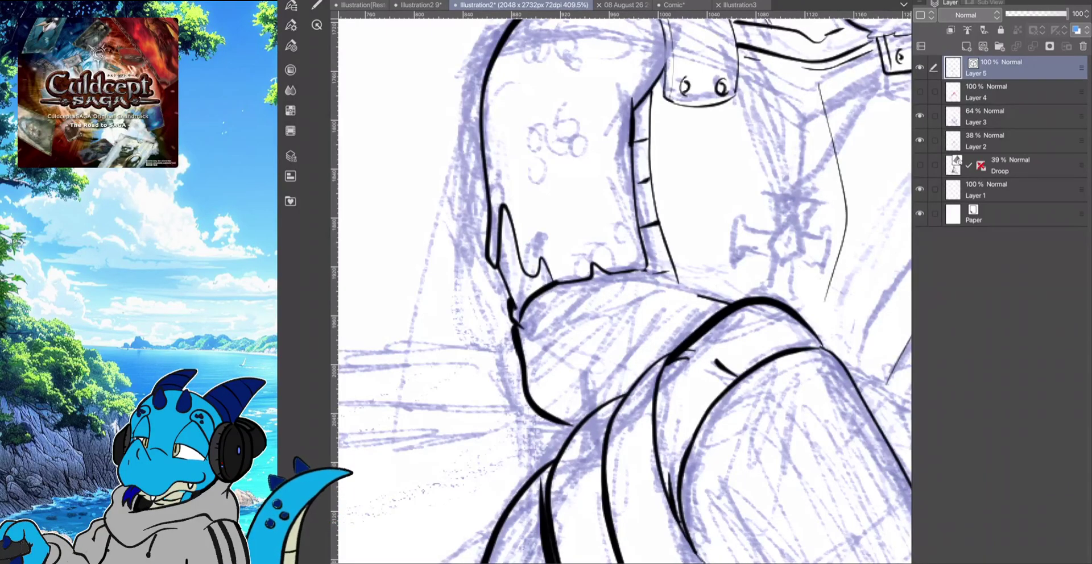
{"action": "left_click", "coordinate": [291, 25]}
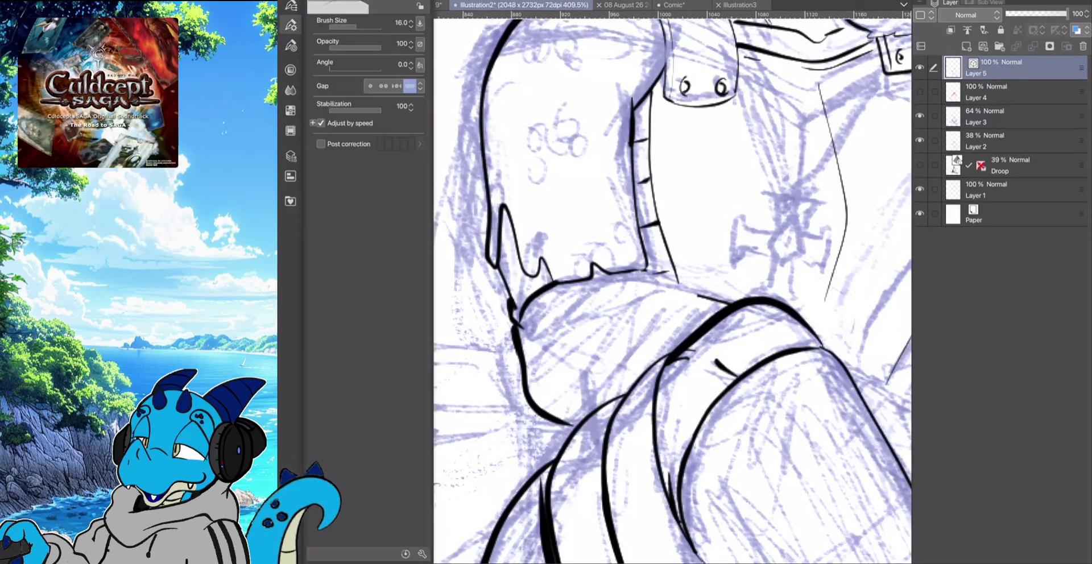
{"action": "left_click", "coordinate": [290, 25]}
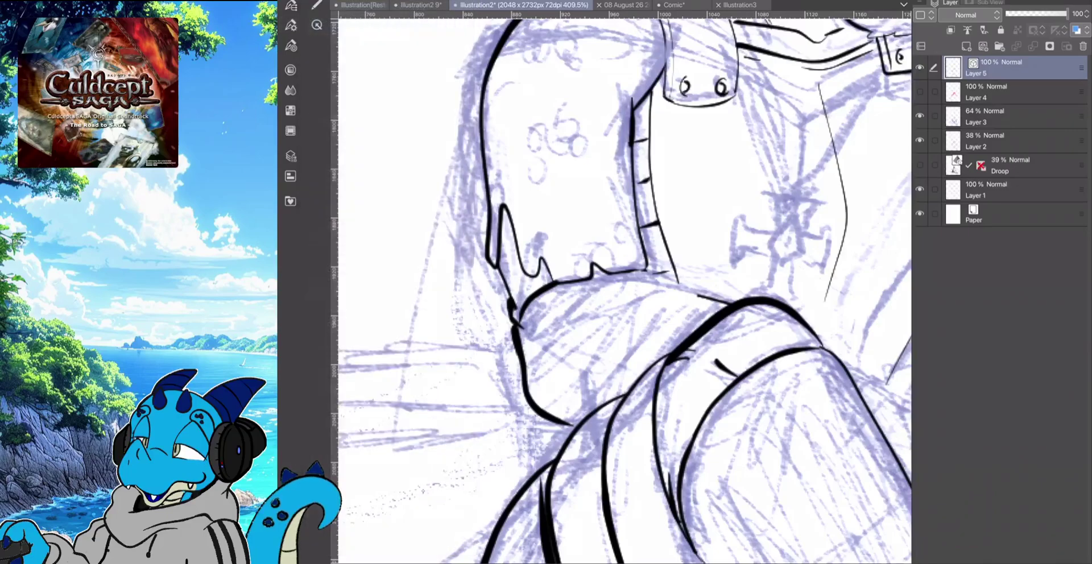
Ink and thicken the near forearm's upper edge from the ragged hem to the knee, extending the sleeve's inner edge down to it
{"action": "left_click", "coordinate": [316, 5]}
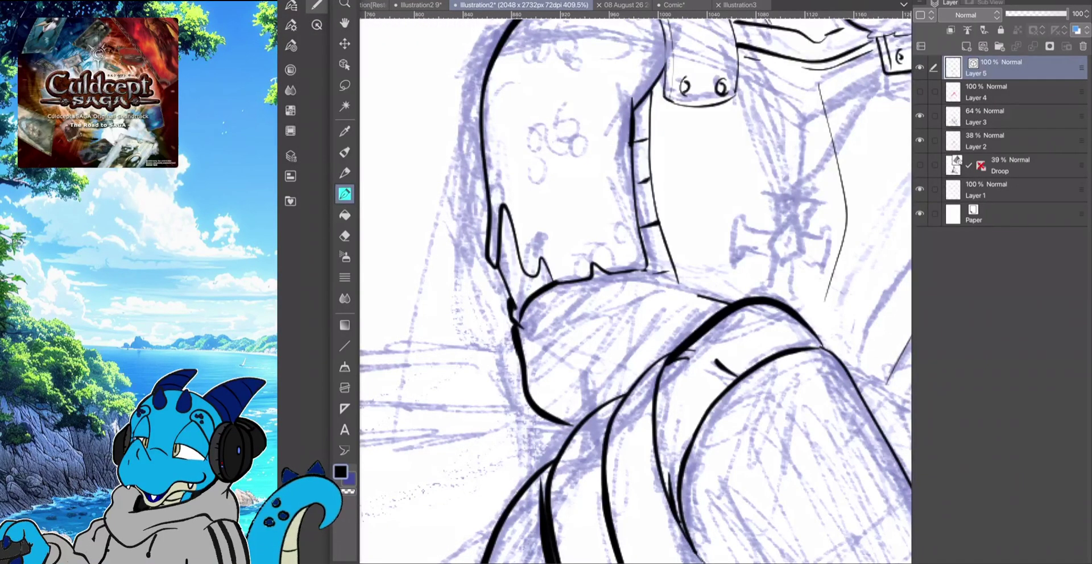
{"action": "key", "text": "F6"}
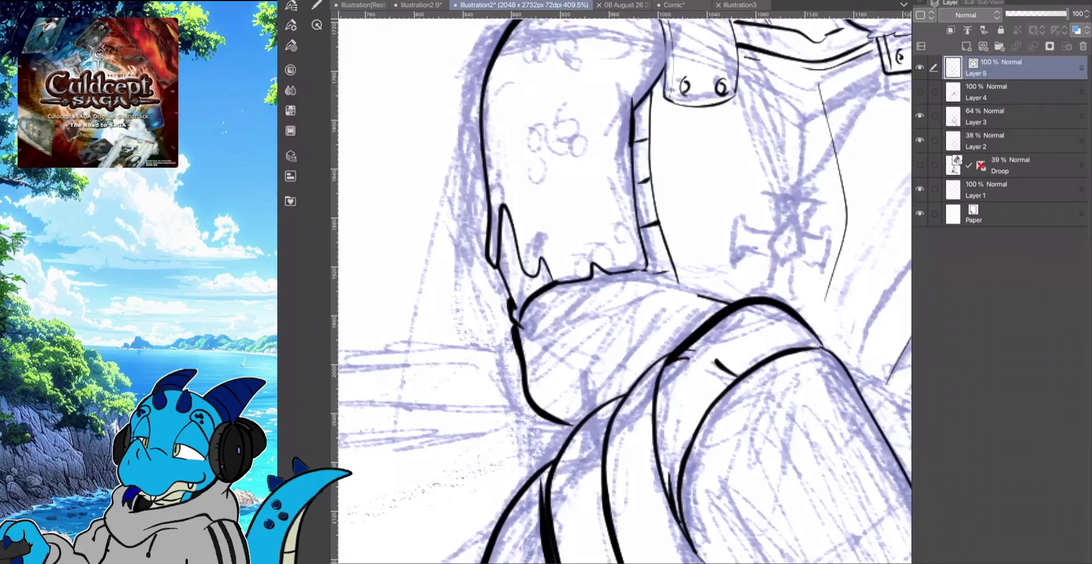
{"action": "left_click_drag", "start_coordinate": [590, 278], "coordinate": [711, 299]}
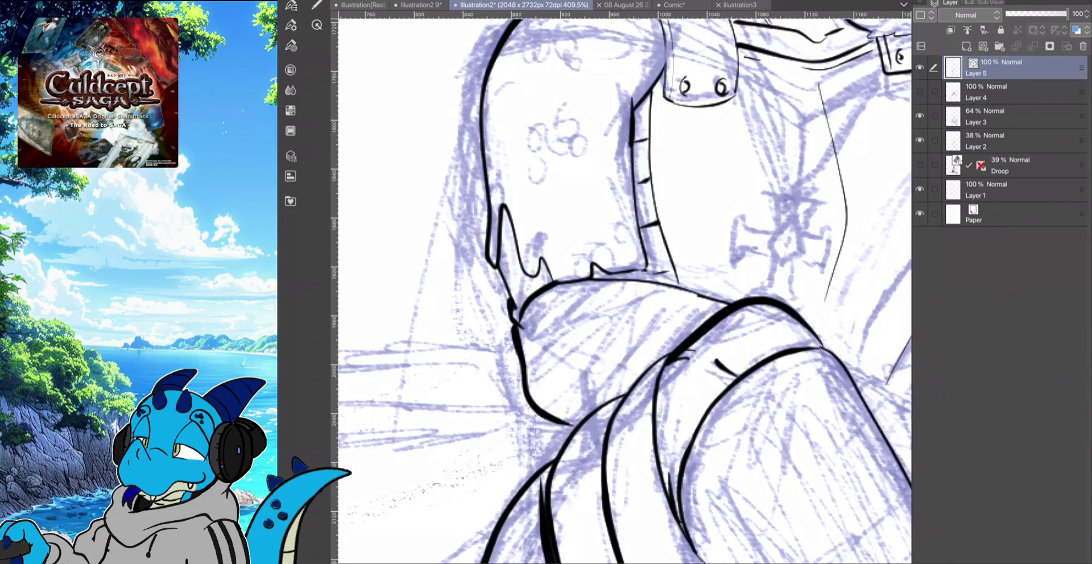
{"action": "left_click_drag", "start_coordinate": [646, 265], "coordinate": [650, 283]}
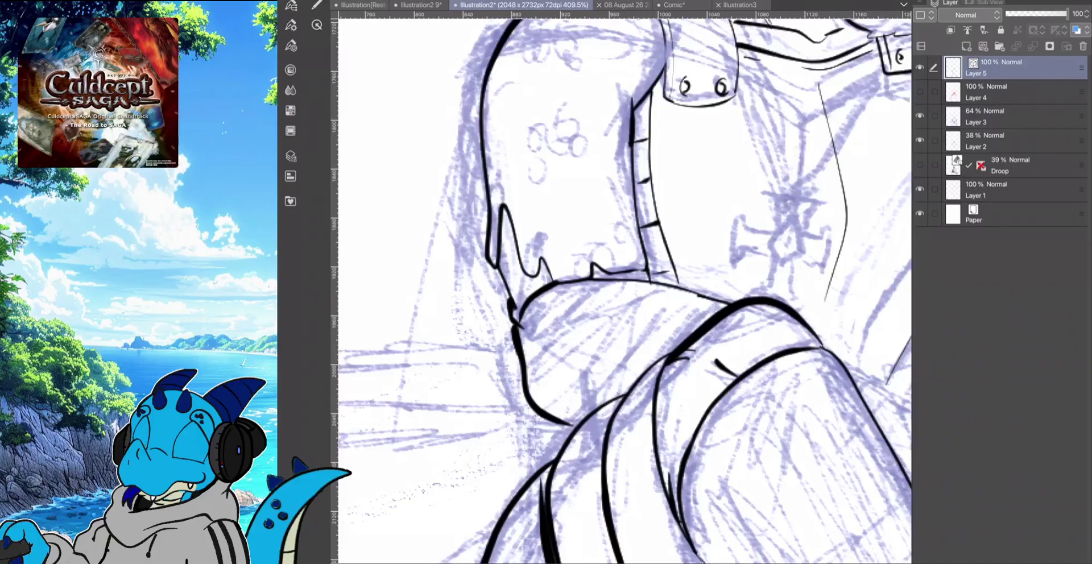
{"action": "mouse_move", "coordinate": [700, 297]}
{"action": "left_mouse_down"}
{"action": "mouse_move", "coordinate": [609, 276]}
{"action": "mouse_move", "coordinate": [552, 294]}
{"action": "left_mouse_up"}
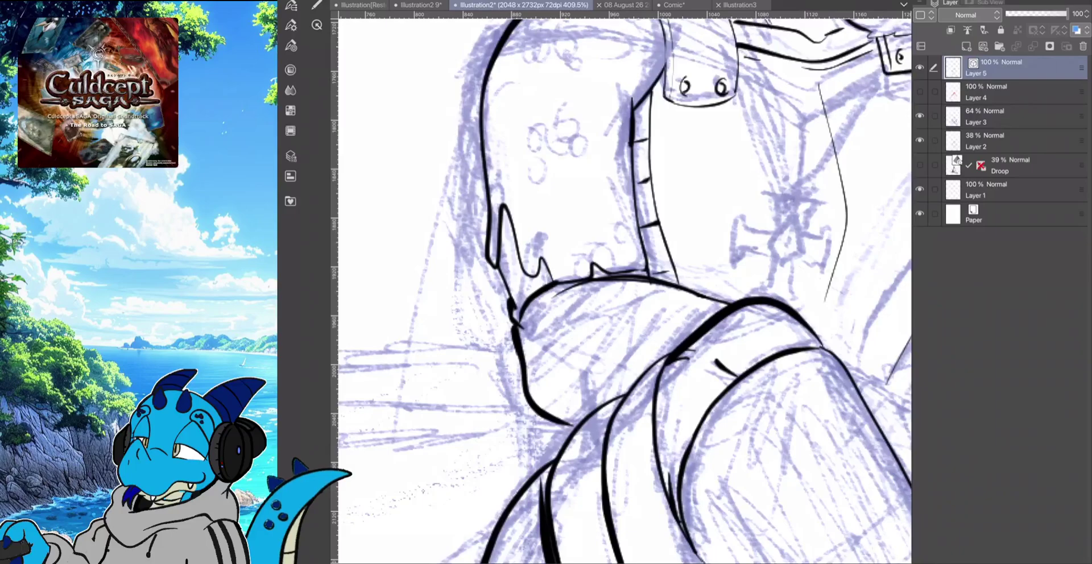
Erase the thick curved line at the elbow below the ragged hem
{"action": "left_click", "coordinate": [317, 6]}
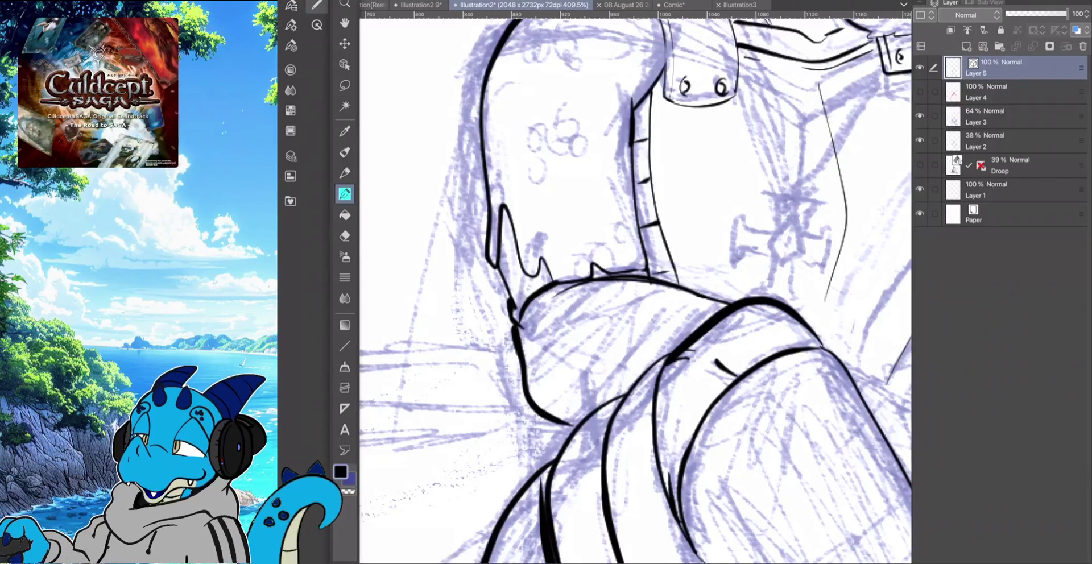
{"action": "key", "text": "F2"}
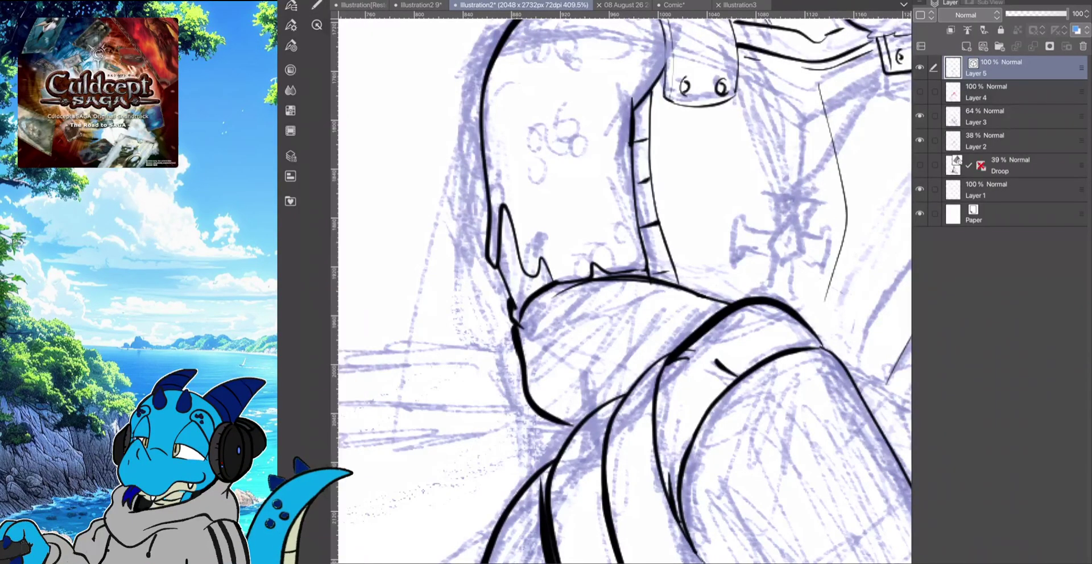
{"action": "left_click_drag", "start_coordinate": [527, 303], "coordinate": [550, 286]}
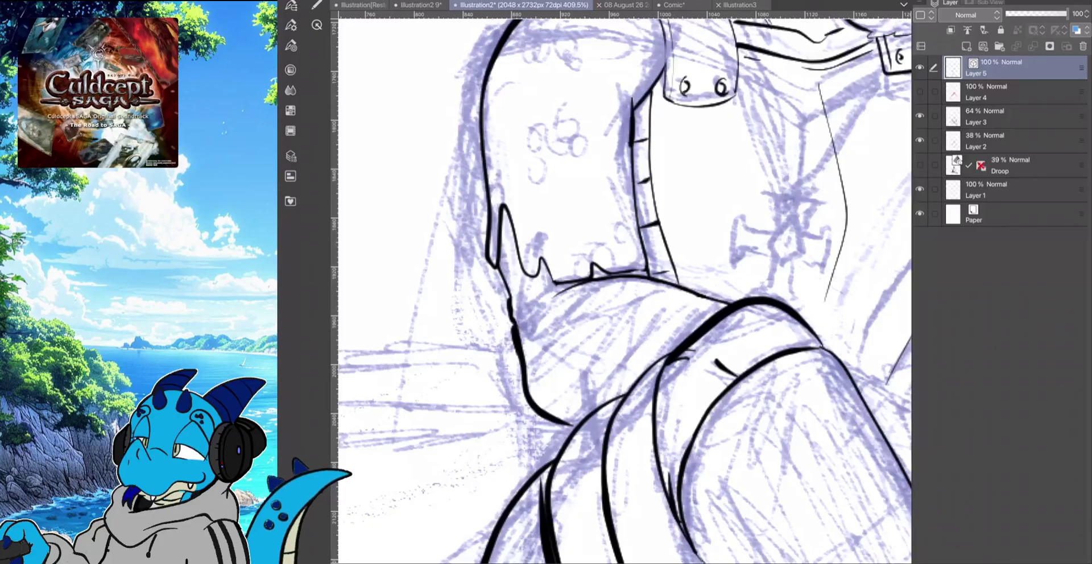
Ink a new elbow curve arching from the ragged hem down to the forearm's lower edge
{"action": "scroll", "coordinate": [625, 291], "scroll_direction": "down", "scroll_amount": 4}
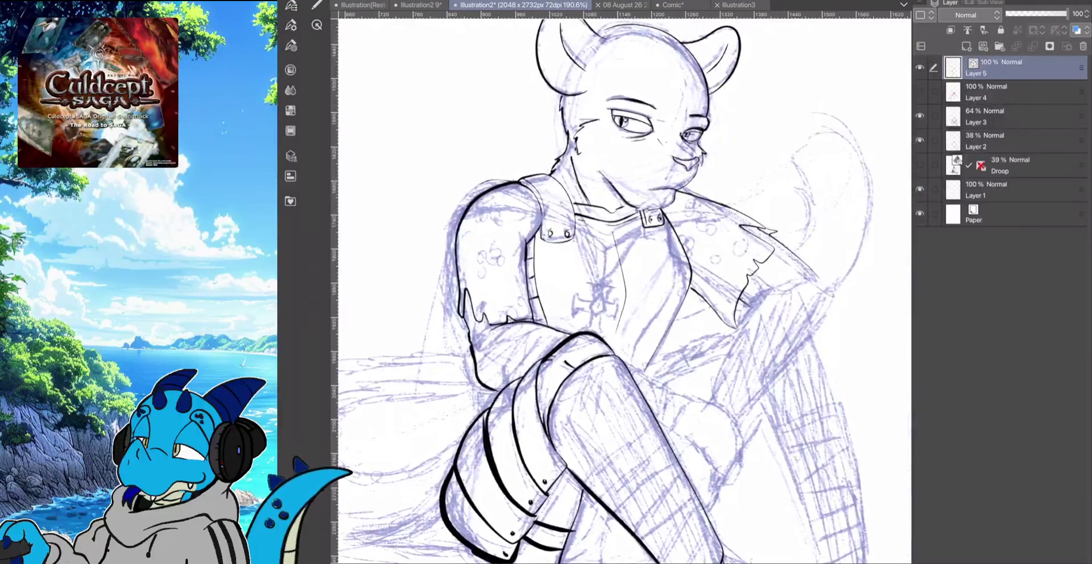
{"action": "scroll", "coordinate": [626, 284], "scroll_direction": "down", "scroll_amount": 2}
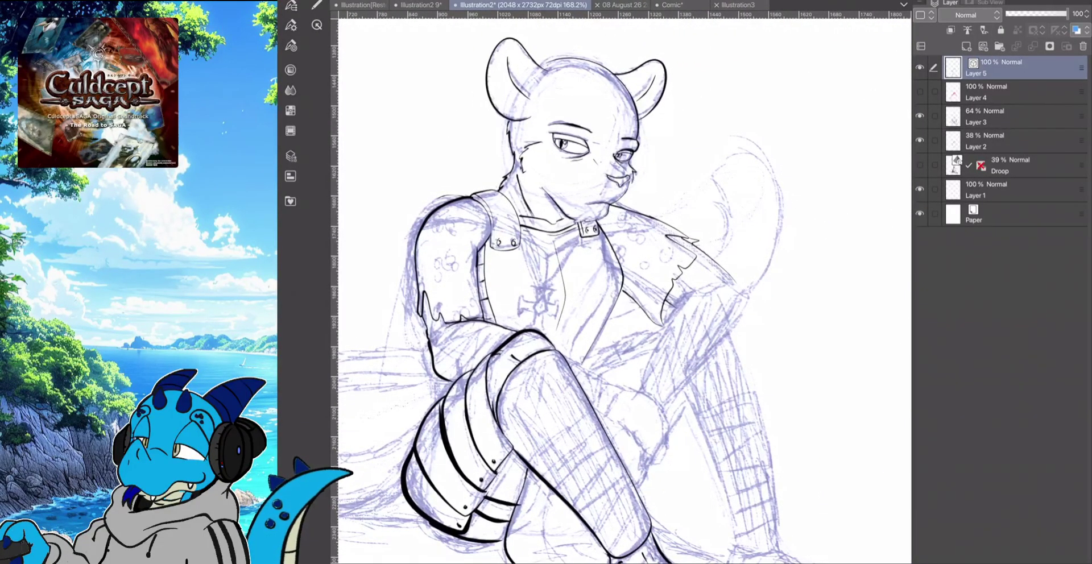
{"action": "scroll", "coordinate": [624, 291], "scroll_direction": "right", "scroll_amount": 1}
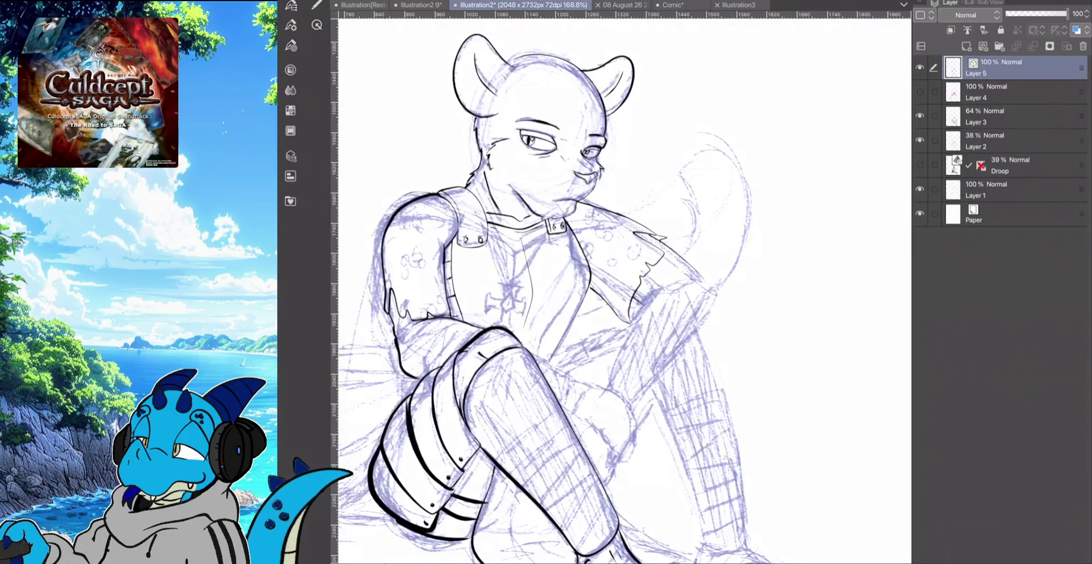
{"action": "scroll", "coordinate": [625, 285], "scroll_direction": "down", "scroll_amount": 1}
{"action": "scroll", "coordinate": [626, 284], "scroll_direction": "right", "scroll_amount": 2}
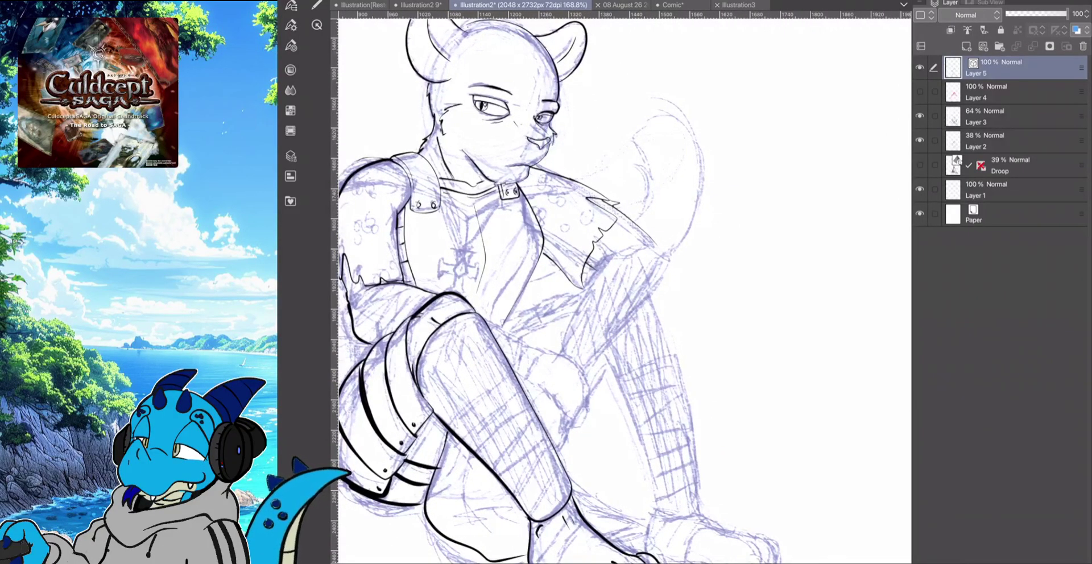
{"action": "left_click", "coordinate": [316, 5]}
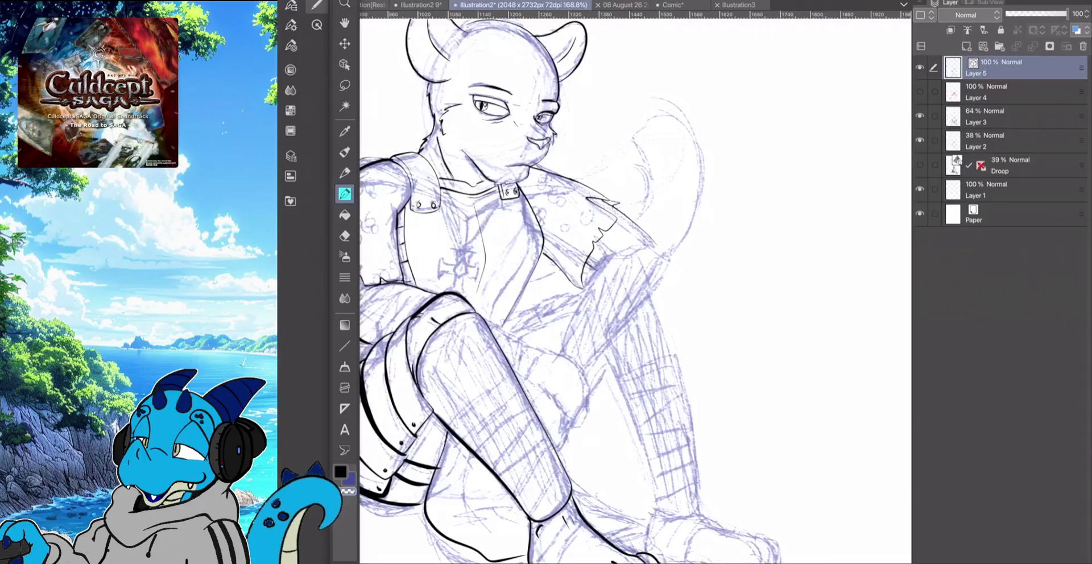
{"action": "left_click", "coordinate": [316, 5]}
{"action": "scroll", "coordinate": [625, 290], "scroll_direction": "left", "scroll_amount": 3}
{"action": "scroll", "coordinate": [625, 290], "scroll_direction": "down", "scroll_amount": 2}
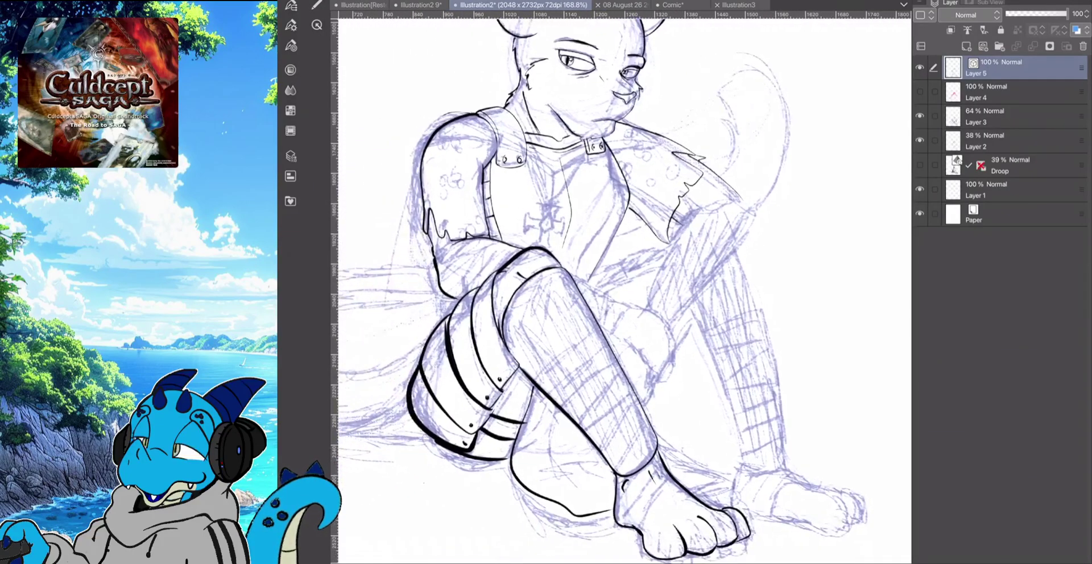
{"action": "scroll", "coordinate": [624, 290], "scroll_direction": "up", "scroll_amount": 3}
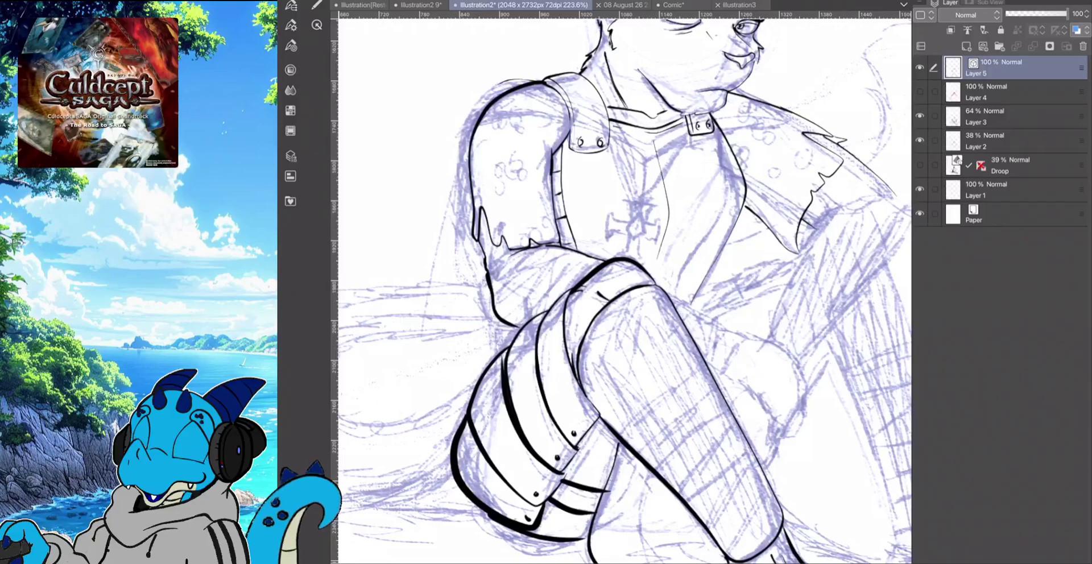
{"action": "left_click", "coordinate": [317, 5]}
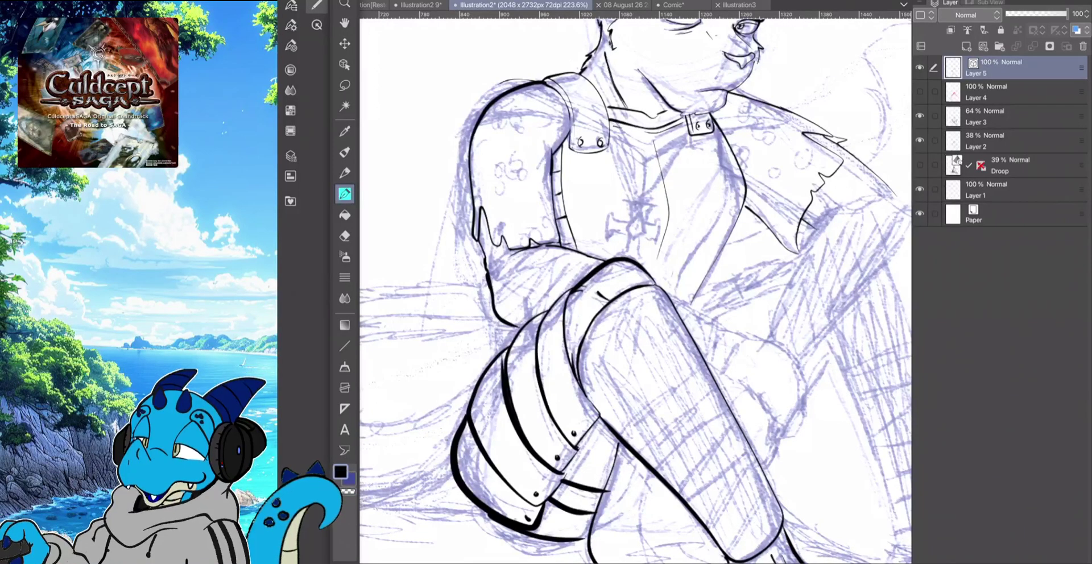
{"action": "left_click", "coordinate": [317, 5]}
{"action": "mouse_move", "coordinate": [551, 247]}
{"action": "left_mouse_down"}
{"action": "mouse_move", "coordinate": [508, 279]}
{"action": "mouse_move", "coordinate": [501, 322]}
{"action": "left_mouse_up"}
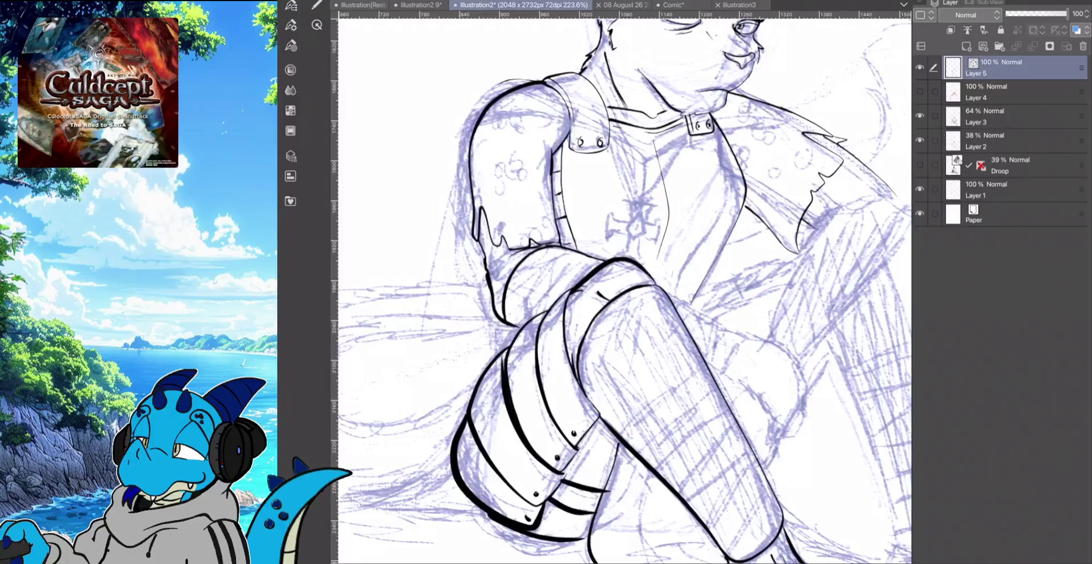
Try to ink the near forearm beyond the knee with its cuff and hanging hand
{"action": "mouse_move", "coordinate": [650, 275]}
{"action": "left_mouse_down"}
{"action": "mouse_move", "coordinate": [748, 319]}
{"action": "mouse_move", "coordinate": [727, 372]}
{"action": "mouse_move", "coordinate": [710, 364]}
{"action": "left_mouse_up"}
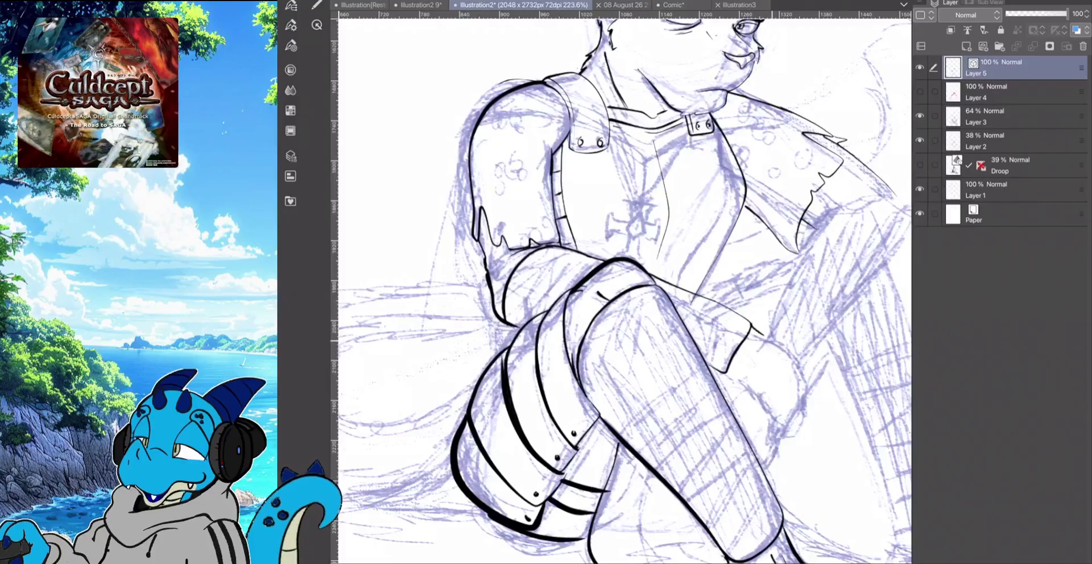
{"action": "mouse_move", "coordinate": [752, 329]}
{"action": "left_mouse_down"}
{"action": "mouse_move", "coordinate": [795, 353]}
{"action": "mouse_move", "coordinate": [811, 394]}
{"action": "mouse_move", "coordinate": [786, 443]}
{"action": "left_mouse_up"}
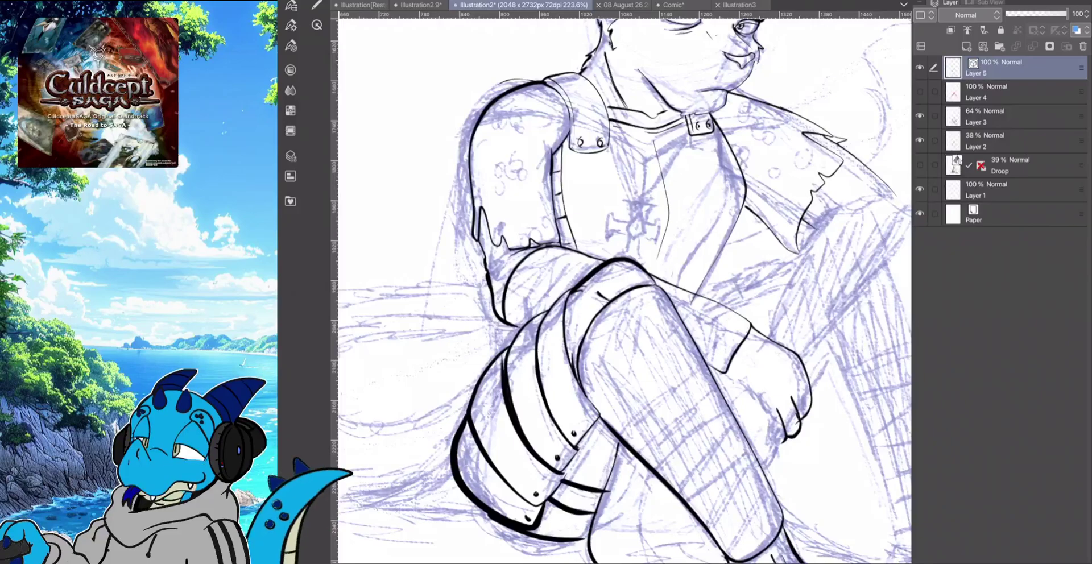
{"action": "mouse_move", "coordinate": [722, 374]}
{"action": "left_mouse_down"}
{"action": "mouse_move", "coordinate": [762, 402]}
{"action": "mouse_move", "coordinate": [773, 445]}
{"action": "left_mouse_up"}
{"action": "key", "text": "ctrl+z"}
{"action": "key", "text": "ctrl+z"}
{"action": "key", "text": "ctrl+z"}
{"action": "key", "text": "ctrl+z"}
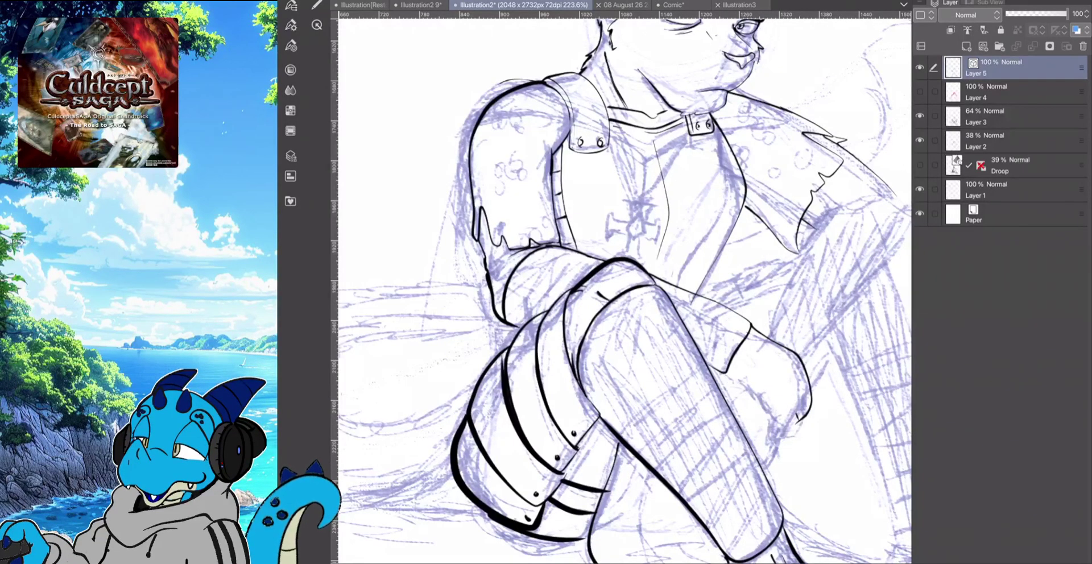
{"action": "key", "text": "ctrl+z"}
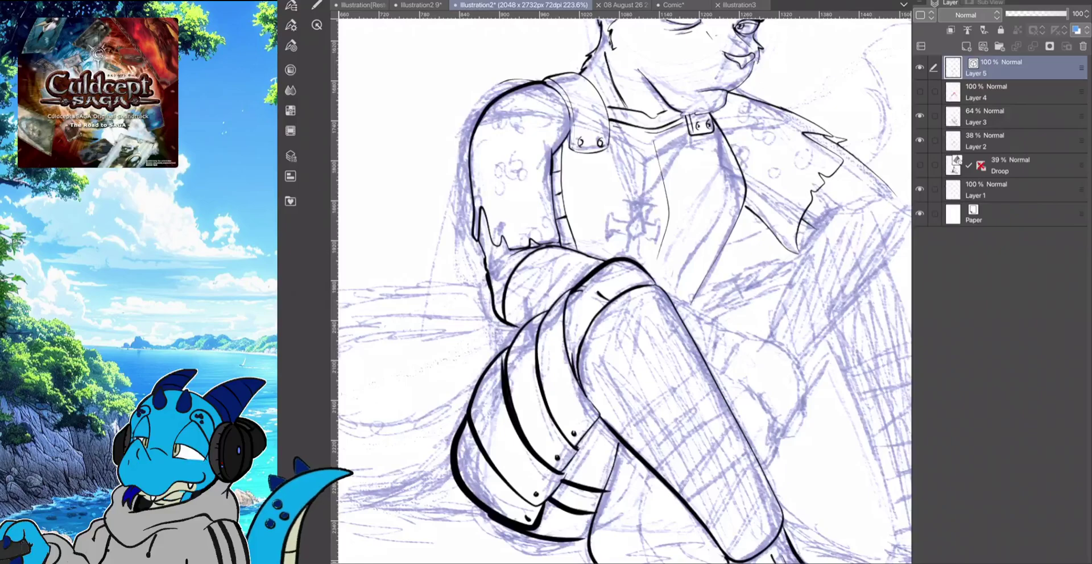
Ink the near forearm beyond the knee, sloping down along the shin and ending in the cuff at the wrist
{"action": "scroll", "coordinate": [625, 291], "scroll_direction": "up", "scroll_amount": 2}
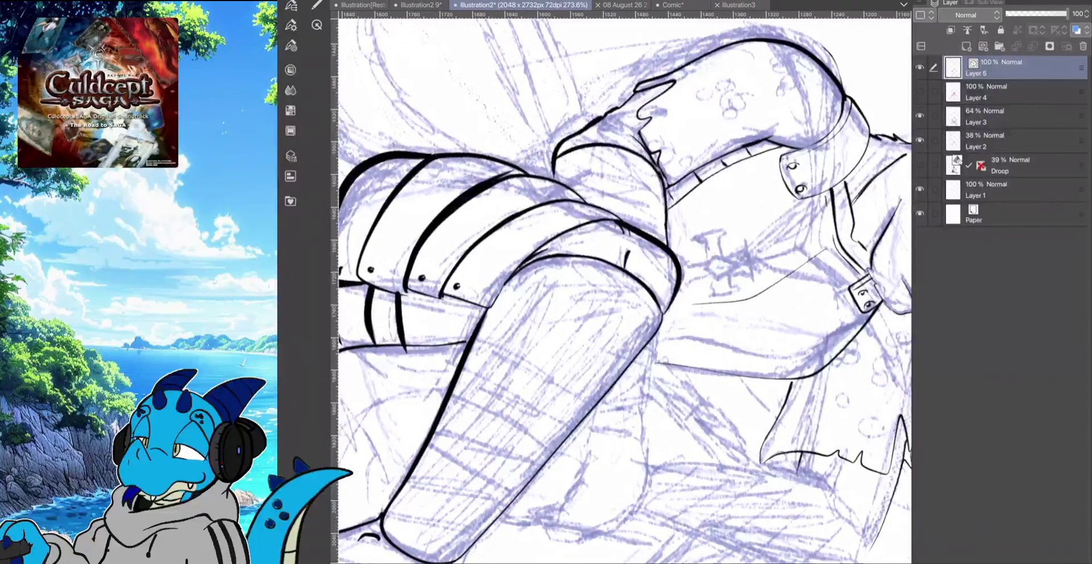
{"action": "mouse_move", "coordinate": [585, 420]}
{"action": "left_mouse_down"}
{"action": "mouse_move", "coordinate": [581, 433]}
{"action": "mouse_move", "coordinate": [637, 437]}
{"action": "mouse_move", "coordinate": [654, 325]}
{"action": "left_mouse_up"}
{"action": "mouse_move", "coordinate": [665, 359]}
{"action": "left_mouse_down"}
{"action": "mouse_move", "coordinate": [671, 276]}
{"action": "mouse_move", "coordinate": [625, 279]}
{"action": "mouse_move", "coordinate": [603, 371]}
{"action": "left_mouse_up"}
{"action": "key", "text": "ctrl+z"}
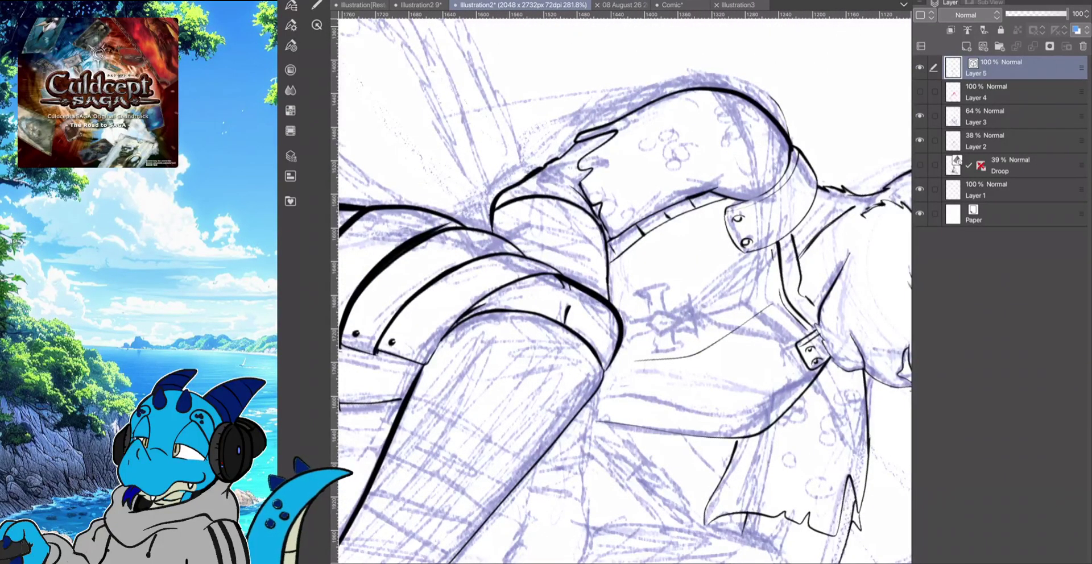
{"action": "mouse_move", "coordinate": [522, 483]}
{"action": "left_mouse_down"}
{"action": "mouse_move", "coordinate": [527, 515]}
{"action": "mouse_move", "coordinate": [568, 502]}
{"action": "mouse_move", "coordinate": [585, 514]}
{"action": "mouse_move", "coordinate": [603, 373]}
{"action": "left_mouse_up"}
Ink the hand beyond the cuff with its back and curled fingers, and erase the overlapping line at the knuckles
{"action": "scroll", "coordinate": [624, 291], "scroll_direction": "down", "scroll_amount": 2}
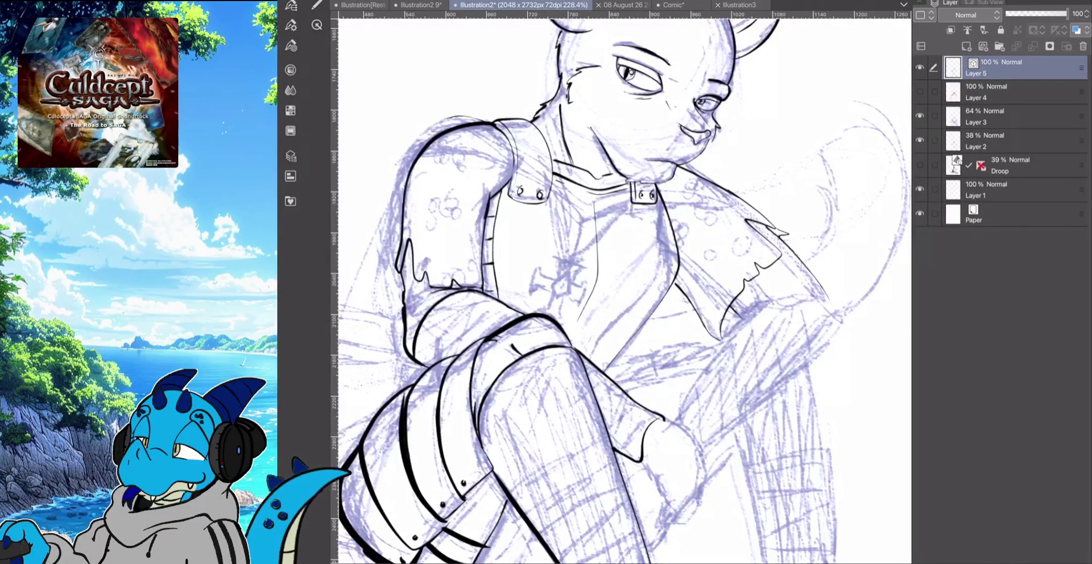
{"action": "left_click_drag", "start_coordinate": [624, 291], "coordinate": [566, 252]}
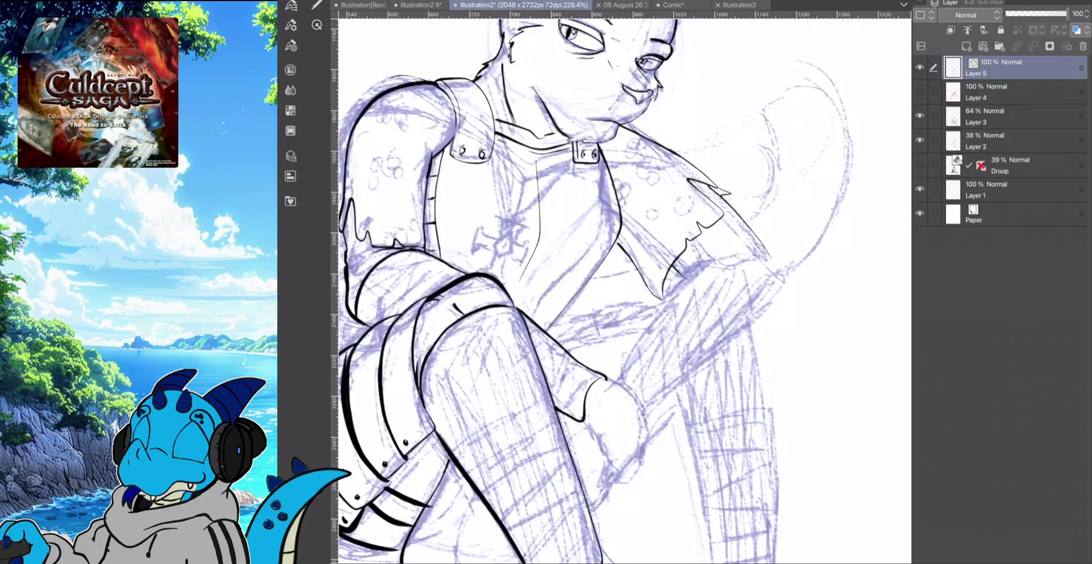
{"action": "mouse_move", "coordinate": [582, 425]}
{"action": "left_mouse_down"}
{"action": "mouse_move", "coordinate": [622, 486]}
{"action": "mouse_move", "coordinate": [655, 452]}
{"action": "mouse_move", "coordinate": [646, 421]}
{"action": "left_mouse_up"}
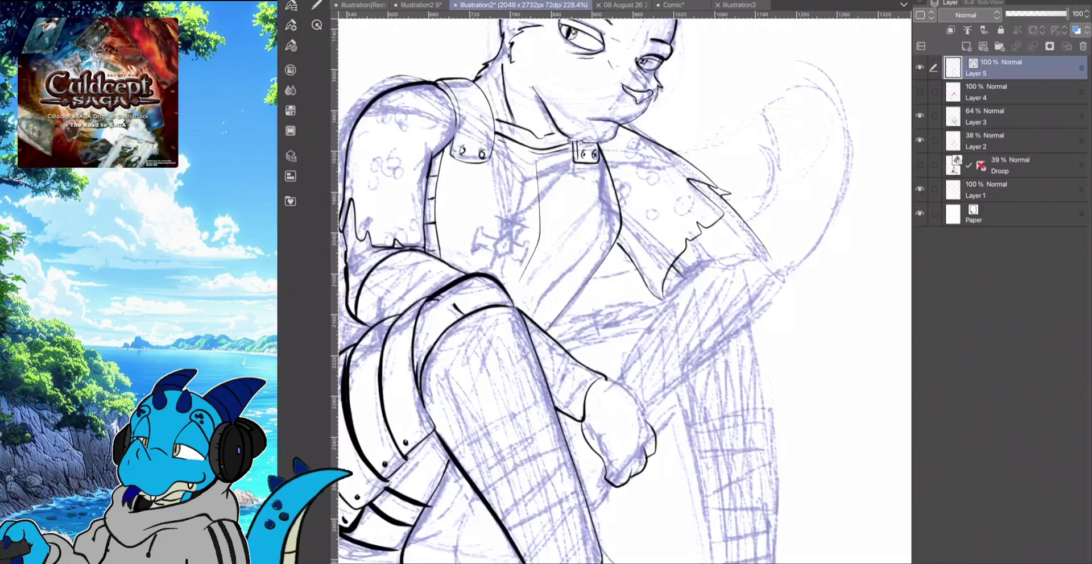
{"action": "mouse_move", "coordinate": [662, 446]}
{"action": "left_mouse_down"}
{"action": "mouse_move", "coordinate": [658, 418]}
{"action": "mouse_move", "coordinate": [607, 378]}
{"action": "left_mouse_up"}
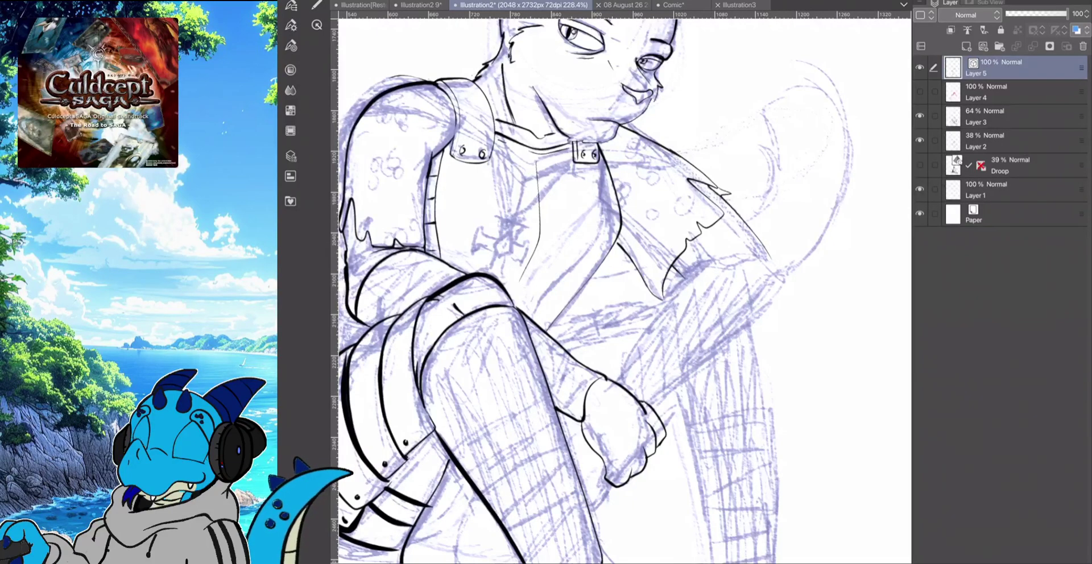
{"action": "left_click", "coordinate": [317, 5]}
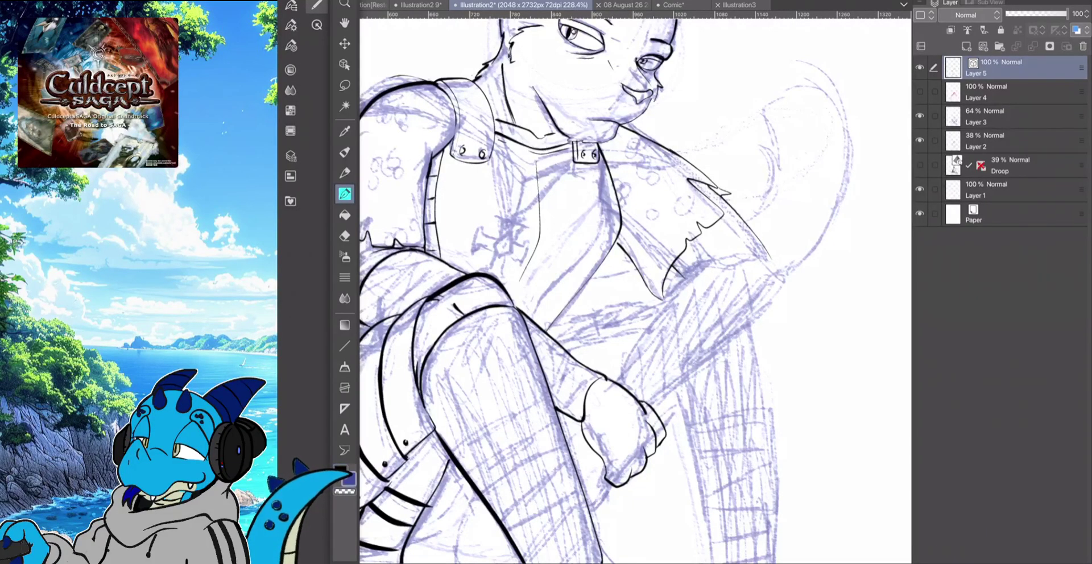
{"action": "key", "text": "Tab"}
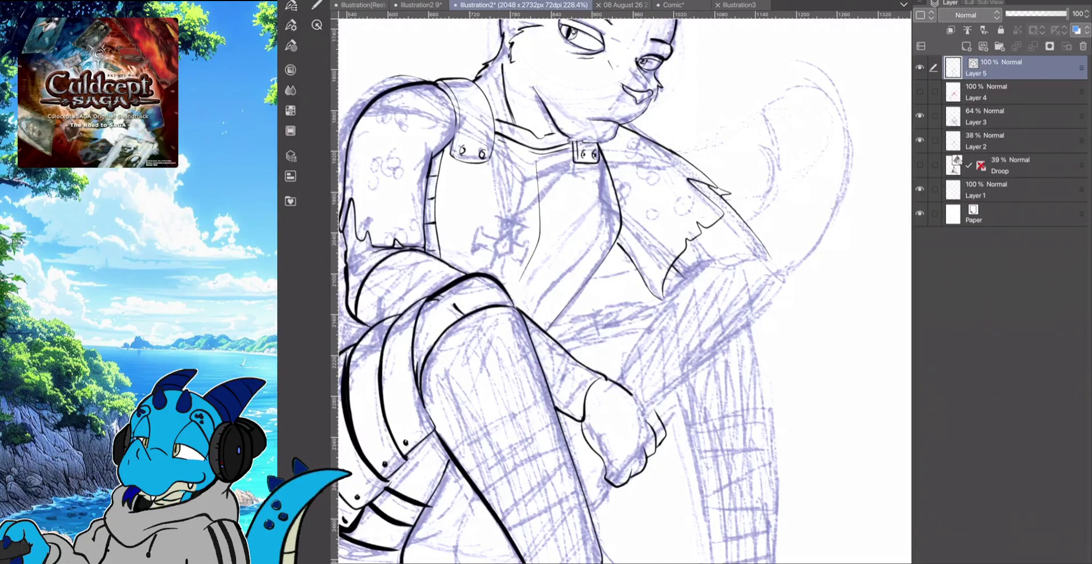
Ink the small finger contours between the hand and the shin, and trim the heavy line where they meet the curled fingers
{"action": "left_click", "coordinate": [291, 25]}
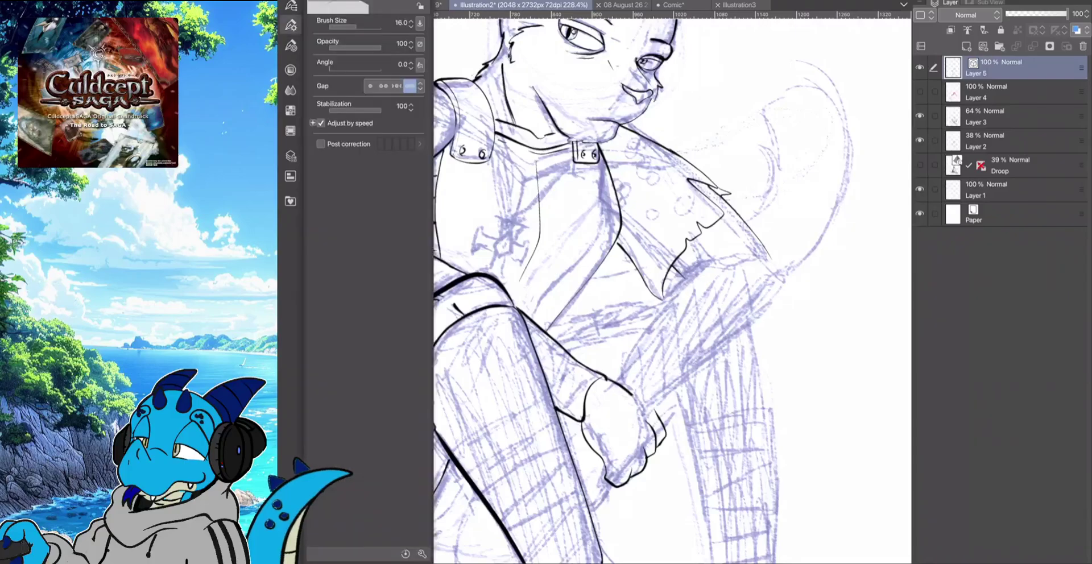
{"action": "left_click", "coordinate": [291, 25]}
{"action": "left_click", "coordinate": [317, 6]}
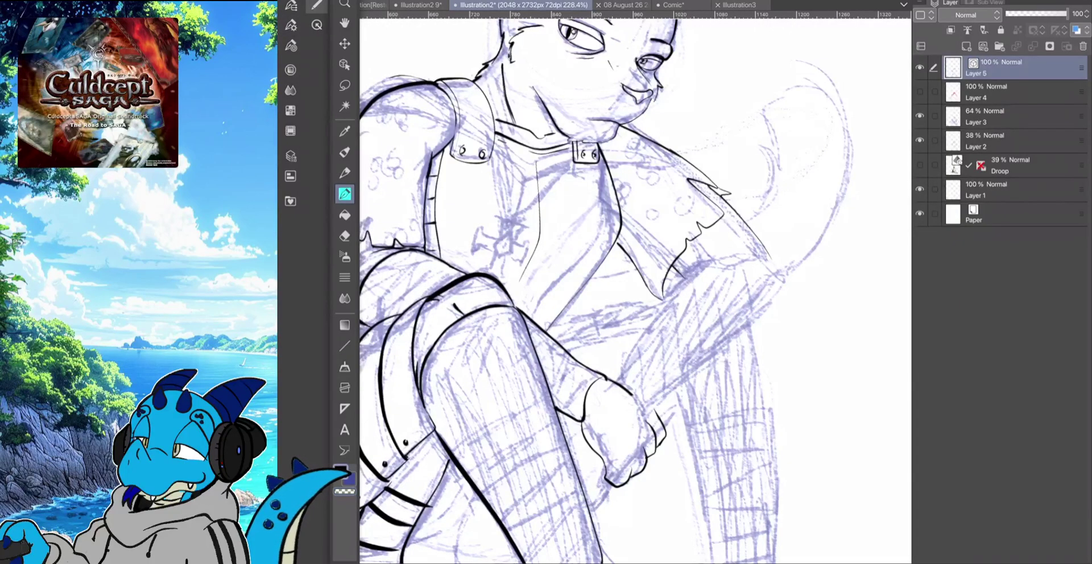
{"action": "key", "text": "Tab"}
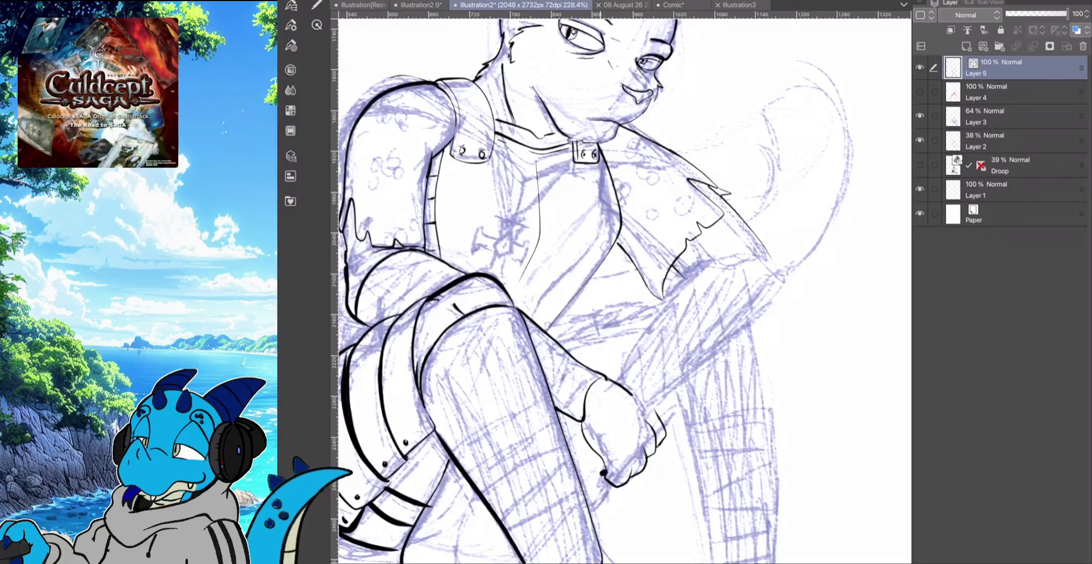
{"action": "mouse_move", "coordinate": [601, 471]}
{"action": "left_mouse_down"}
{"action": "mouse_move", "coordinate": [609, 490]}
{"action": "mouse_move", "coordinate": [629, 478]}
{"action": "mouse_move", "coordinate": [591, 508]}
{"action": "left_mouse_up"}
{"action": "left_click_drag", "start_coordinate": [582, 457], "coordinate": [577, 470]}
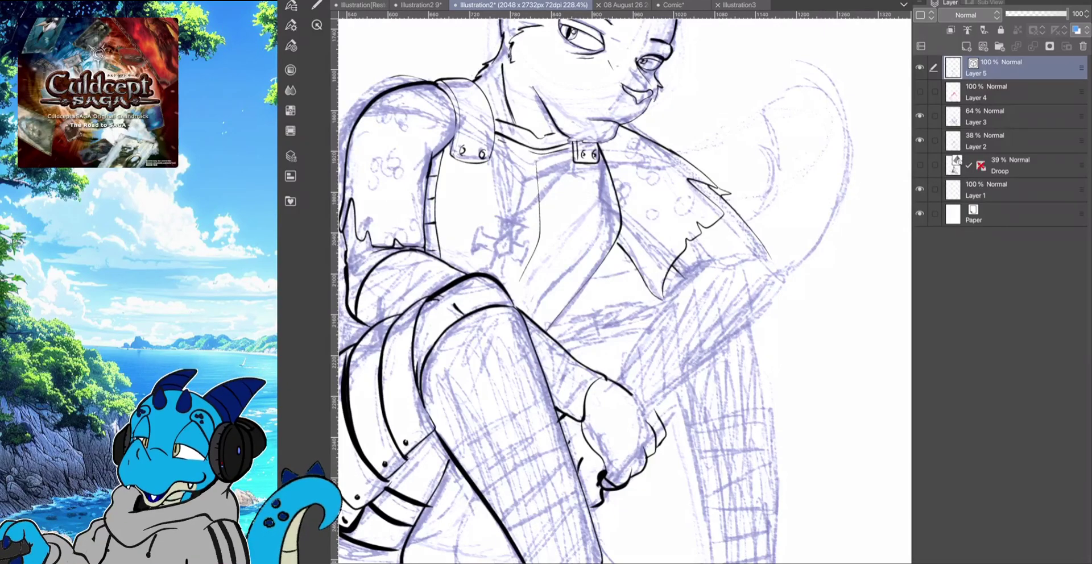
{"action": "left_click", "coordinate": [316, 5]}
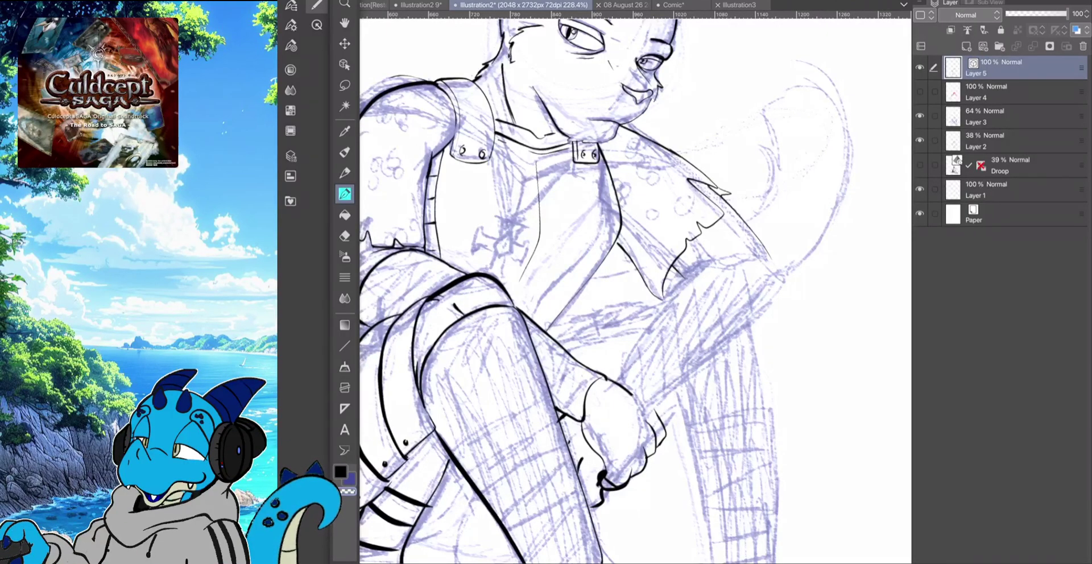
{"action": "key", "text": "Tab"}
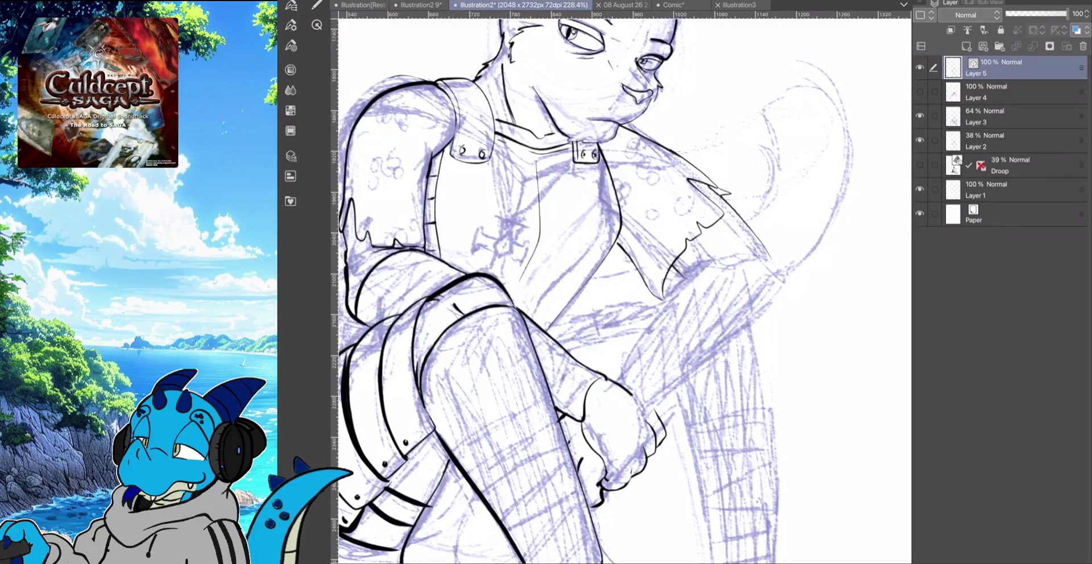
Strengthen the outline over the back of the near hand, define the curled fingers, and ink the cuff edge across the wrist
{"action": "key", "text": "Tab"}
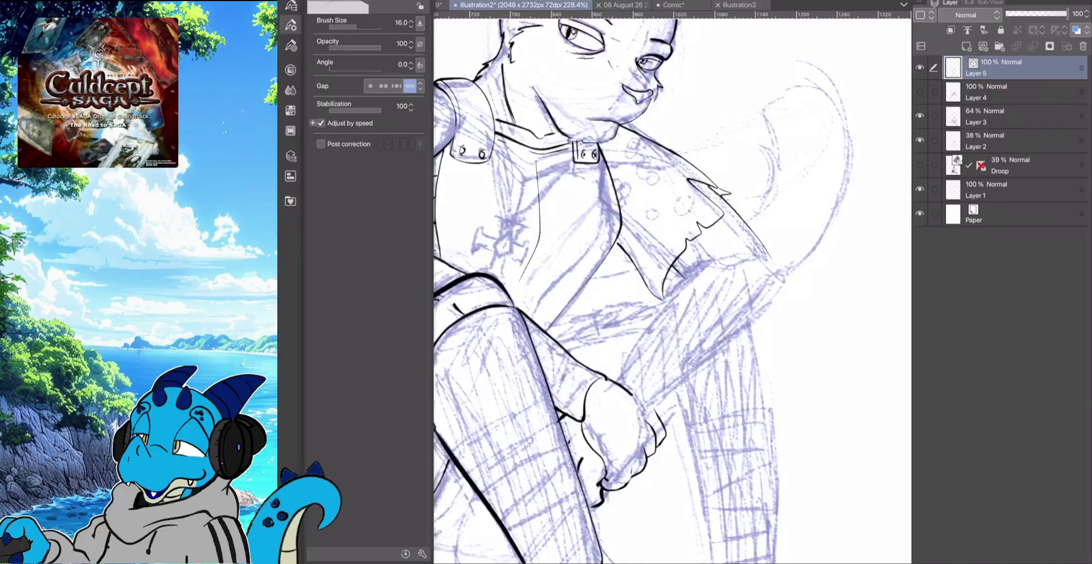
{"action": "key", "text": "Tab"}
{"action": "key", "text": "Tab"}
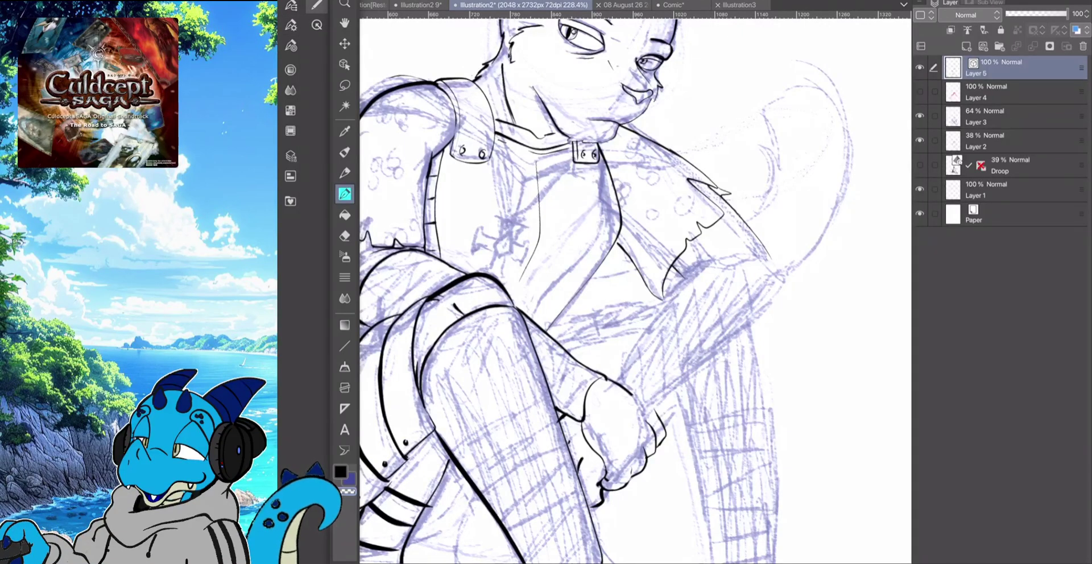
{"action": "key", "text": "Tab"}
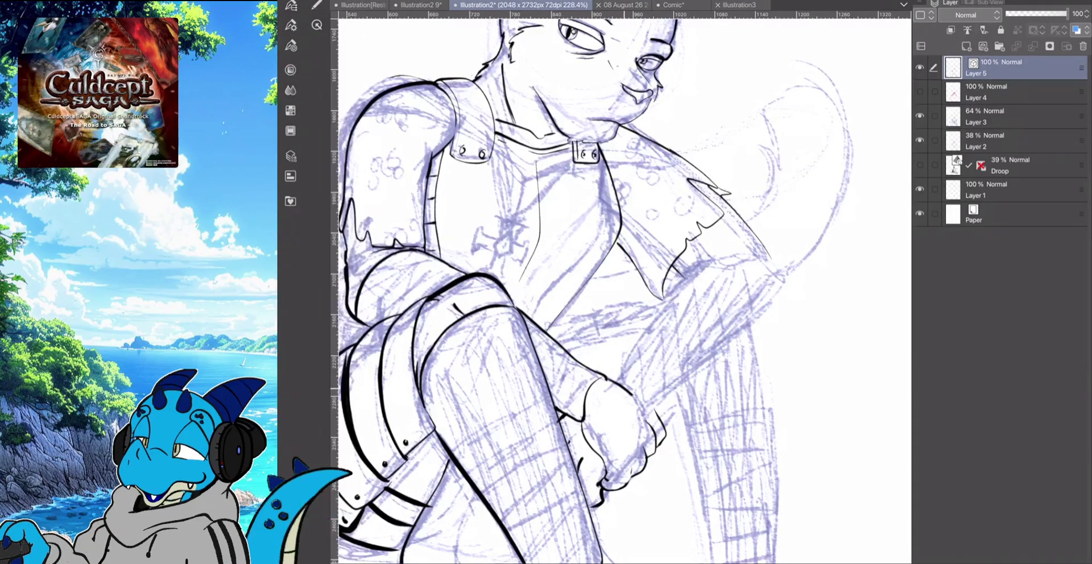
{"action": "mouse_move", "coordinate": [618, 382]}
{"action": "left_mouse_down"}
{"action": "mouse_move", "coordinate": [655, 414]}
{"action": "mouse_move", "coordinate": [662, 439]}
{"action": "left_mouse_up"}
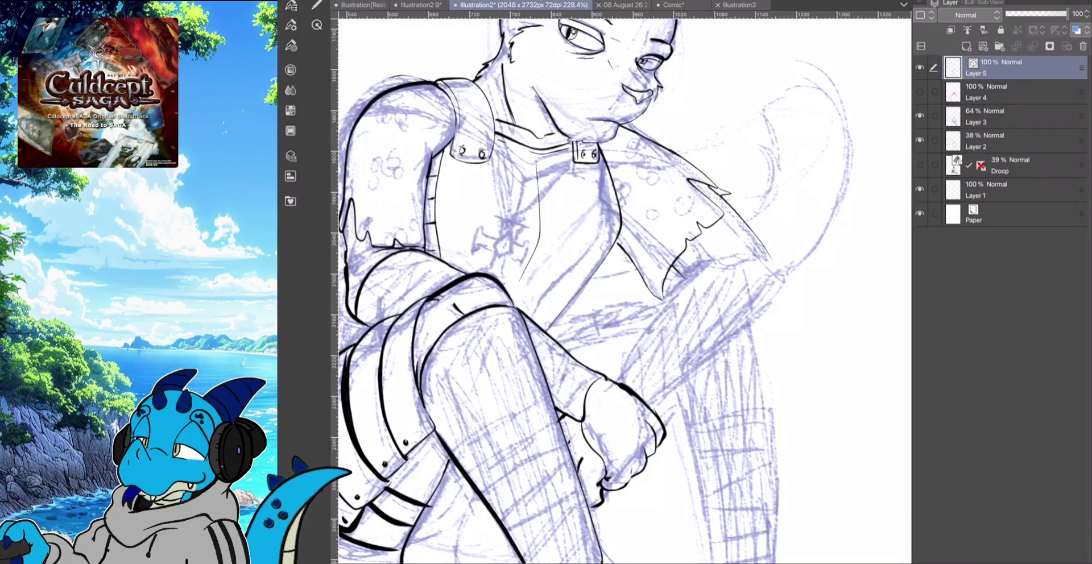
{"action": "mouse_move", "coordinate": [634, 476]}
{"action": "left_mouse_down"}
{"action": "mouse_move", "coordinate": [623, 487]}
{"action": "mouse_move", "coordinate": [644, 448]}
{"action": "left_mouse_up"}
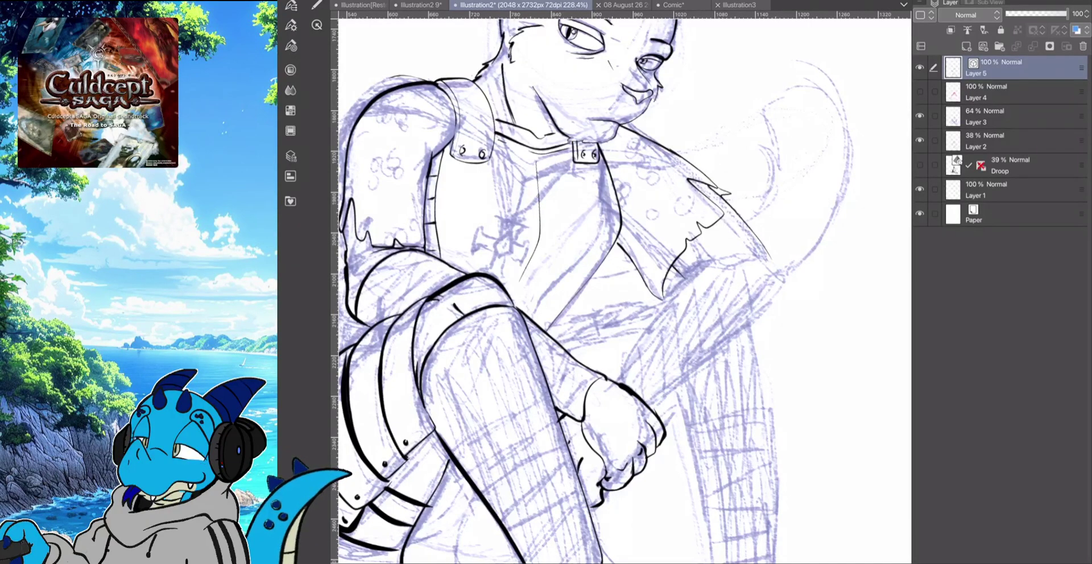
{"action": "left_click_drag", "start_coordinate": [609, 380], "coordinate": [581, 419]}
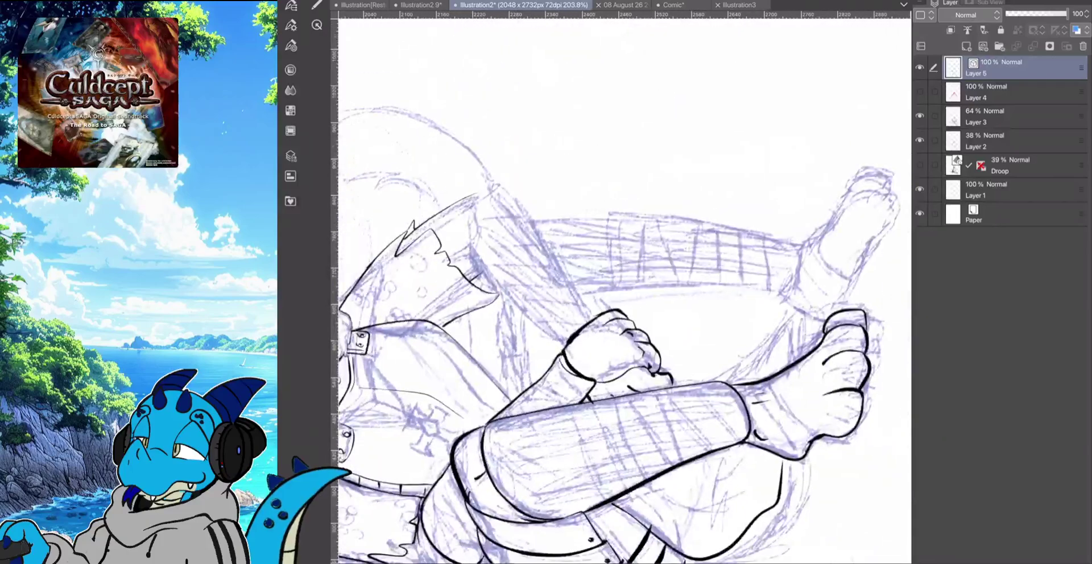
Clean up the wrist by removing the doubled cuff line and trimming the join at its inner end
{"action": "scroll", "coordinate": [624, 291], "scroll_direction": "up", "scroll_amount": 5}
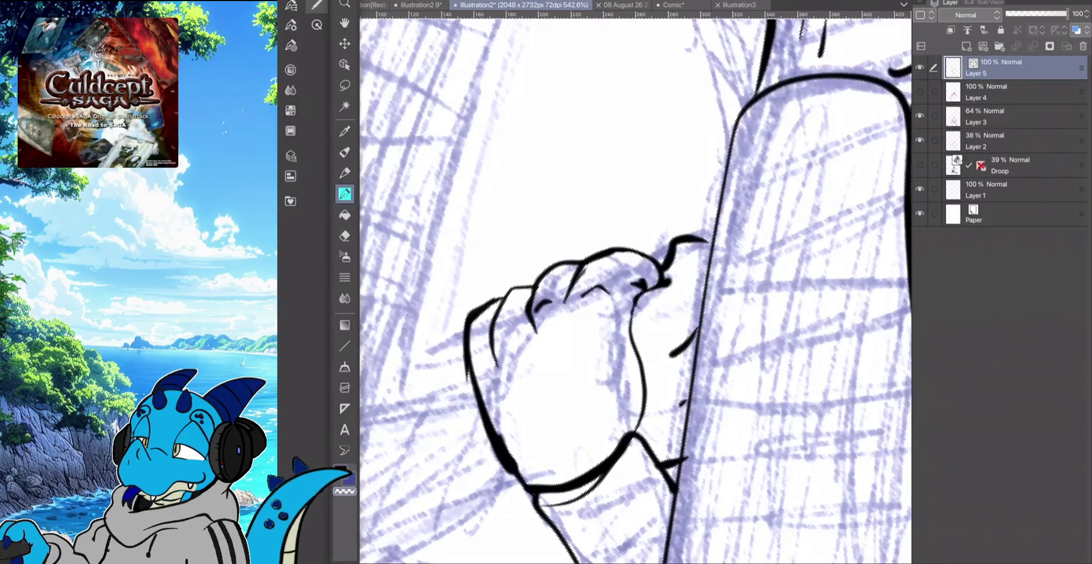
{"action": "mouse_move", "coordinate": [640, 420]}
{"action": "left_mouse_down"}
{"action": "mouse_move", "coordinate": [604, 464]}
{"action": "mouse_move", "coordinate": [635, 434]}
{"action": "left_mouse_up"}
{"action": "left_click_drag", "start_coordinate": [569, 482], "coordinate": [625, 438]}
{"action": "mouse_move", "coordinate": [606, 476]}
{"action": "left_mouse_down"}
{"action": "mouse_move", "coordinate": [546, 505]}
{"action": "mouse_move", "coordinate": [611, 469]}
{"action": "left_mouse_up"}
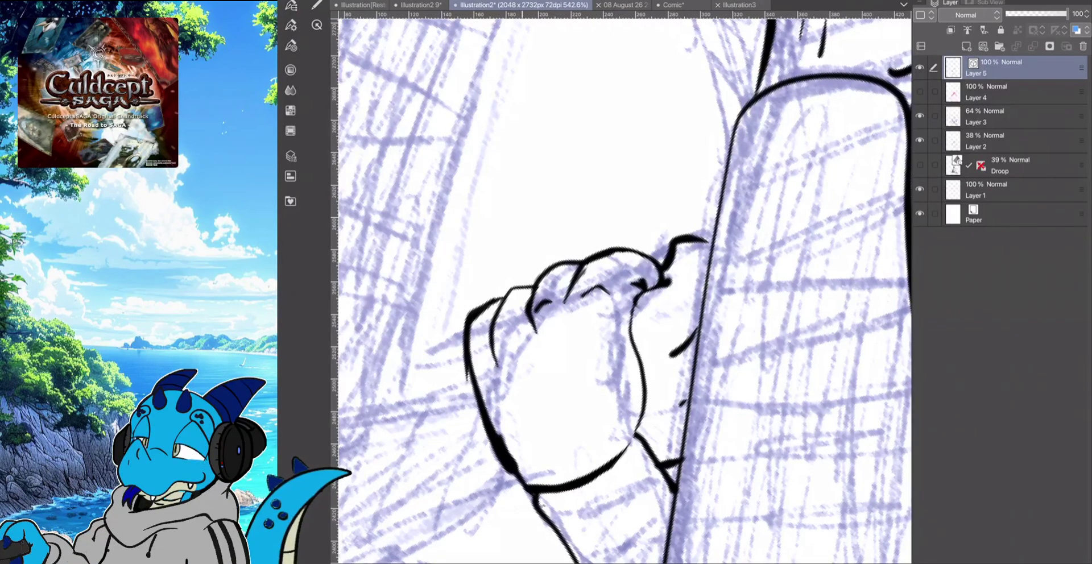
Thin the heavy outer outline of the hand and erase the stray short marks inside the curled fingers
{"action": "left_click_drag", "start_coordinate": [518, 473], "coordinate": [492, 422]}
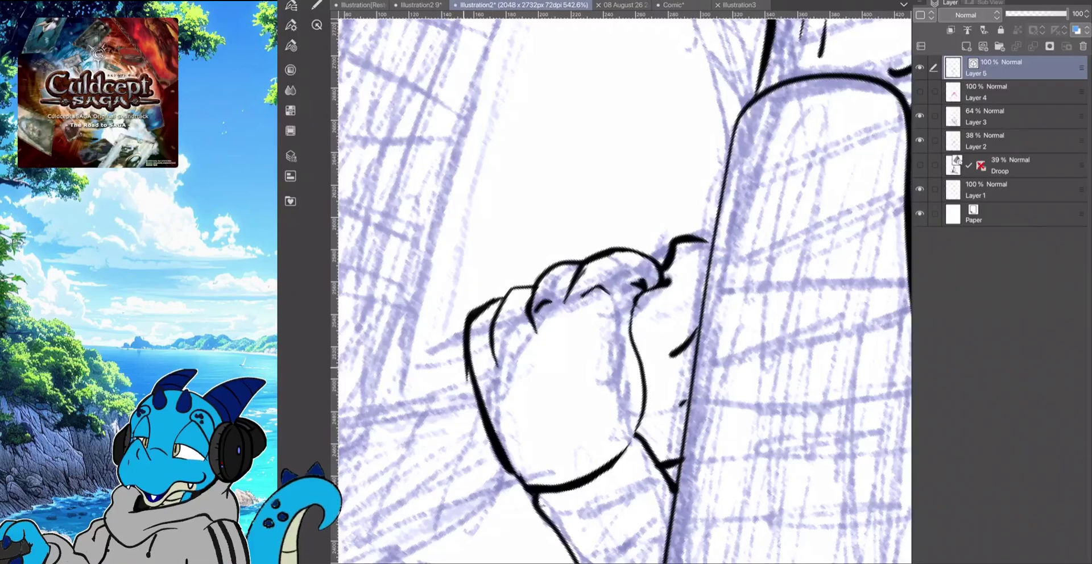
{"action": "left_click_drag", "start_coordinate": [470, 386], "coordinate": [464, 354]}
{"action": "left_click_drag", "start_coordinate": [500, 465], "coordinate": [482, 413]}
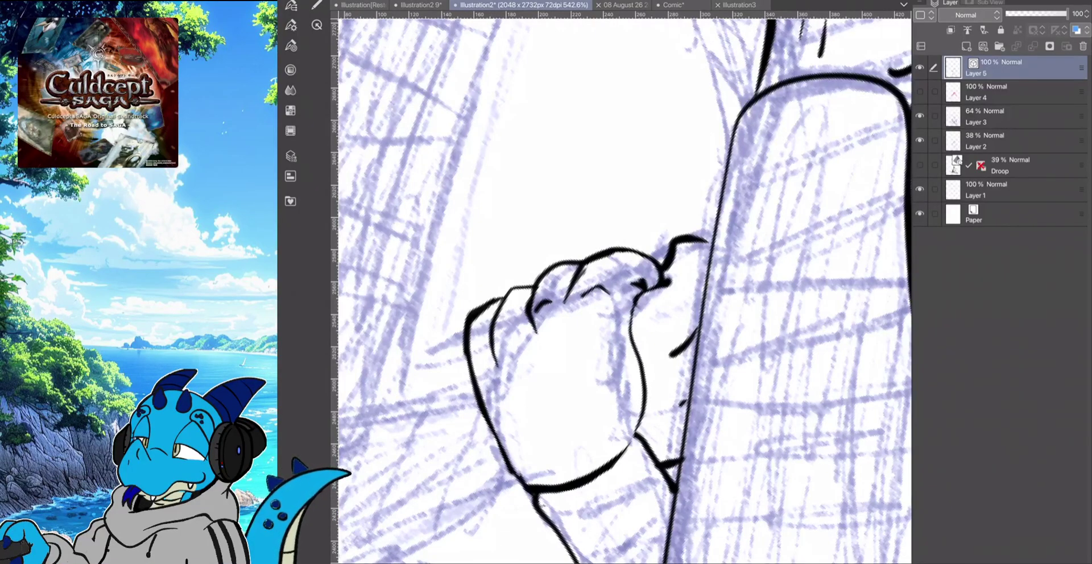
{"action": "left_click_drag", "start_coordinate": [551, 301], "coordinate": [534, 312]}
{"action": "left_click_drag", "start_coordinate": [585, 270], "coordinate": [580, 298]}
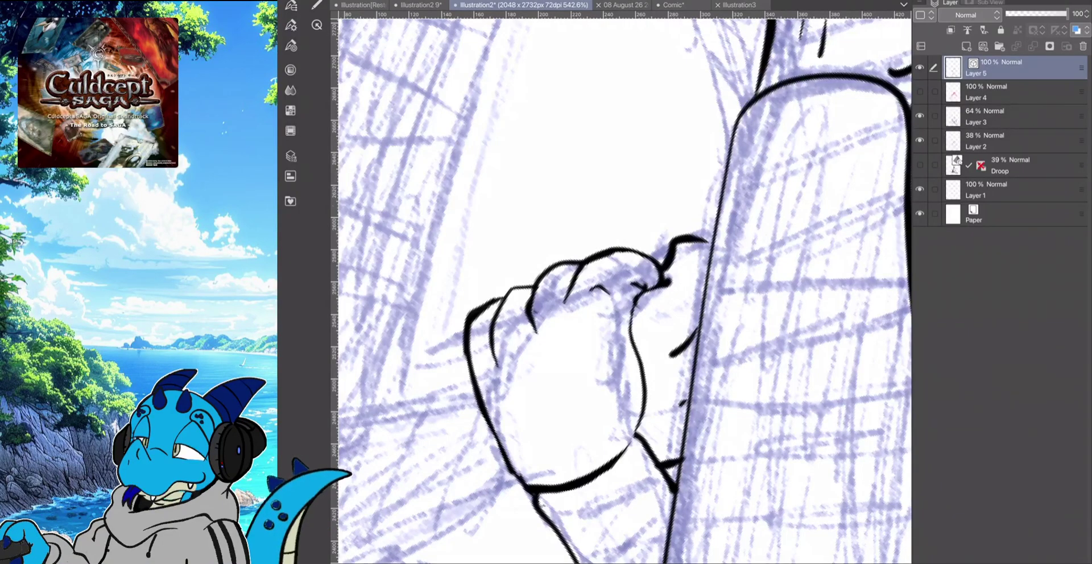
Ink the upper edge of the far forearm running from behind the near hand towards the elbow, and undo the stroke around the elbow
{"action": "scroll", "coordinate": [624, 291], "scroll_direction": "down", "scroll_amount": 3}
{"action": "scroll", "coordinate": [624, 291], "scroll_direction": "up", "scroll_amount": 1}
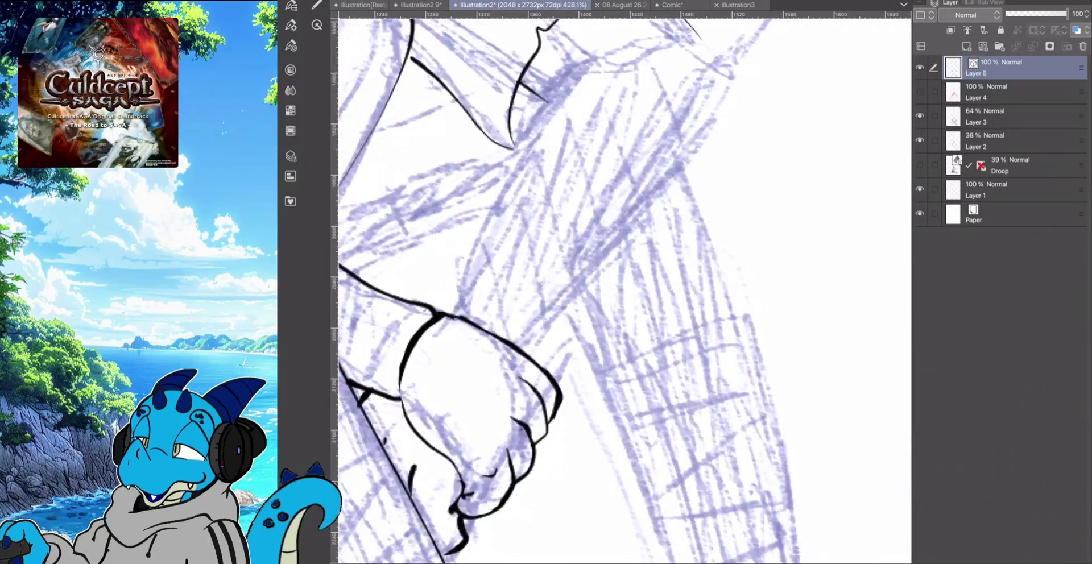
{"action": "scroll", "coordinate": [624, 292], "scroll_direction": "left", "scroll_amount": 2}
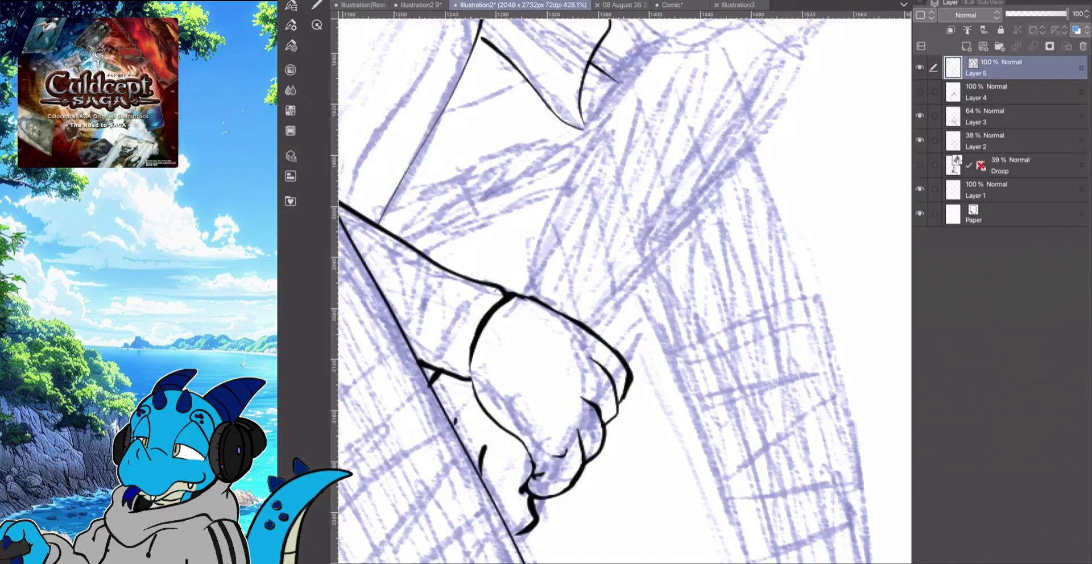
{"action": "scroll", "coordinate": [624, 291], "scroll_direction": "up", "scroll_amount": 3}
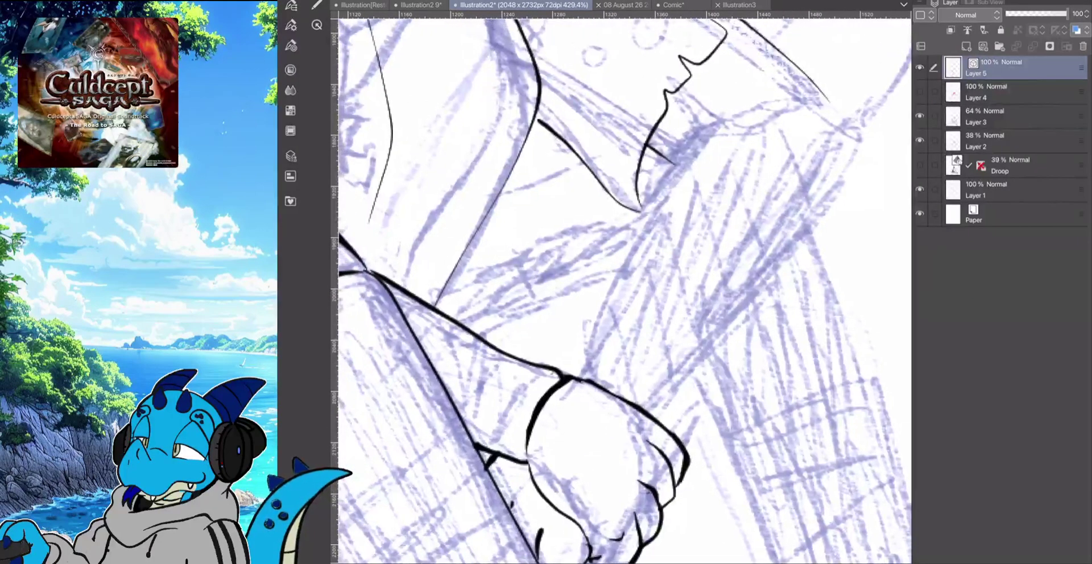
{"action": "left_click", "coordinate": [316, 5]}
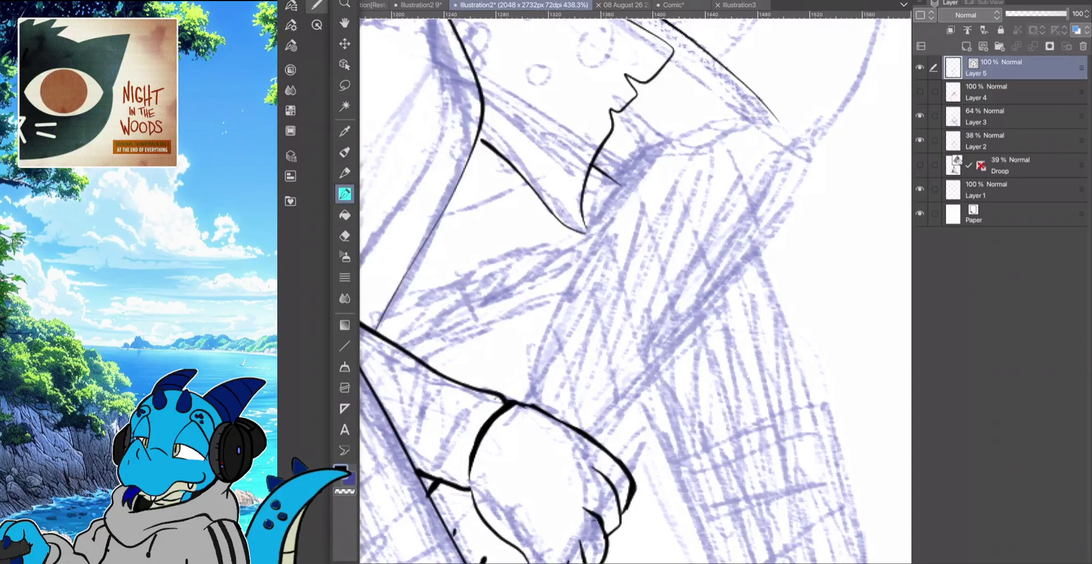
{"action": "mouse_move", "coordinate": [517, 400]}
{"action": "left_mouse_down"}
{"action": "mouse_move", "coordinate": [610, 203]}
{"action": "mouse_move", "coordinate": [670, 145]}
{"action": "mouse_move", "coordinate": [741, 169]}
{"action": "mouse_move", "coordinate": [785, 209]}
{"action": "mouse_move", "coordinate": [778, 229]}
{"action": "mouse_move", "coordinate": [595, 435]}
{"action": "left_mouse_up"}
{"action": "scroll", "coordinate": [624, 290], "scroll_direction": "down", "scroll_amount": 3}
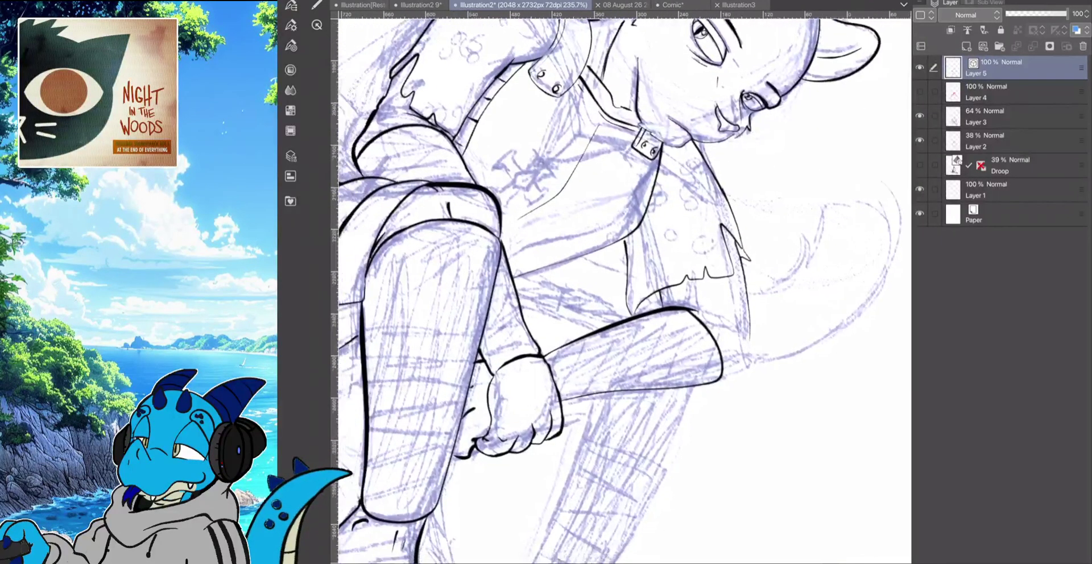
{"action": "key", "text": "ctrl+z"}
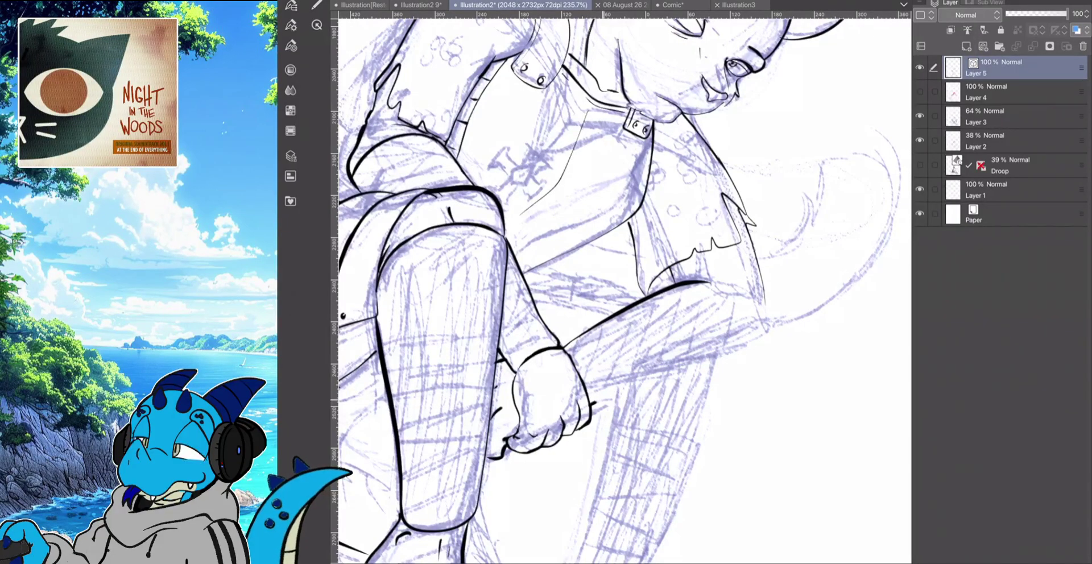
Try to ink the far forearm's lower edge from the knuckles up to the elbow
{"action": "mouse_move", "coordinate": [592, 404]}
{"action": "left_mouse_down"}
{"action": "mouse_move", "coordinate": [738, 358]}
{"action": "mouse_move", "coordinate": [771, 342]}
{"action": "mouse_move", "coordinate": [768, 318]}
{"action": "left_mouse_up"}
{"action": "scroll", "coordinate": [624, 290], "scroll_direction": "down", "scroll_amount": 1}
{"action": "scroll", "coordinate": [624, 290], "scroll_direction": "down", "scroll_amount": 1}
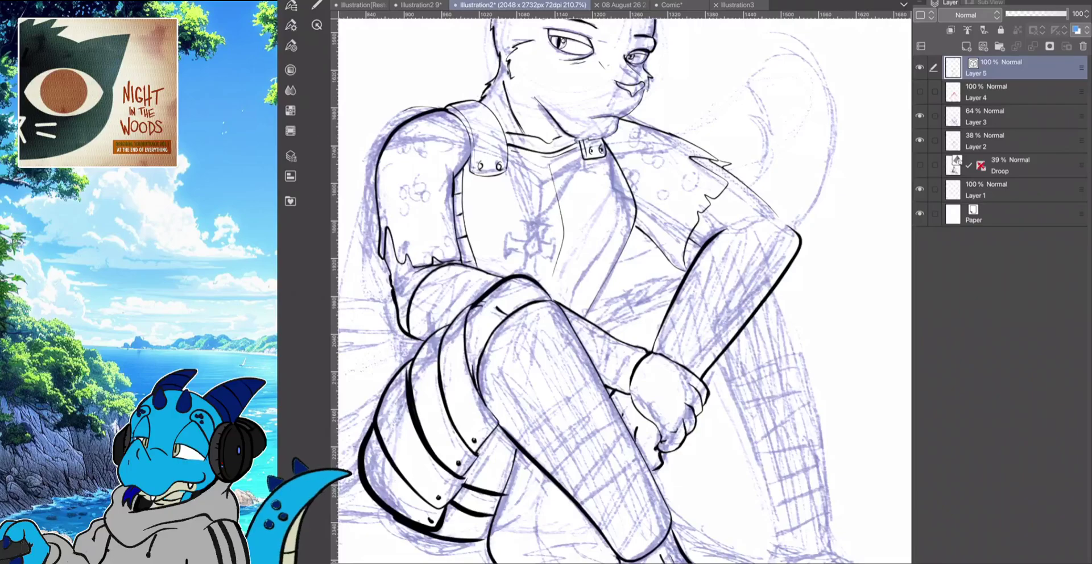
{"action": "key", "text": "ctrl+z"}
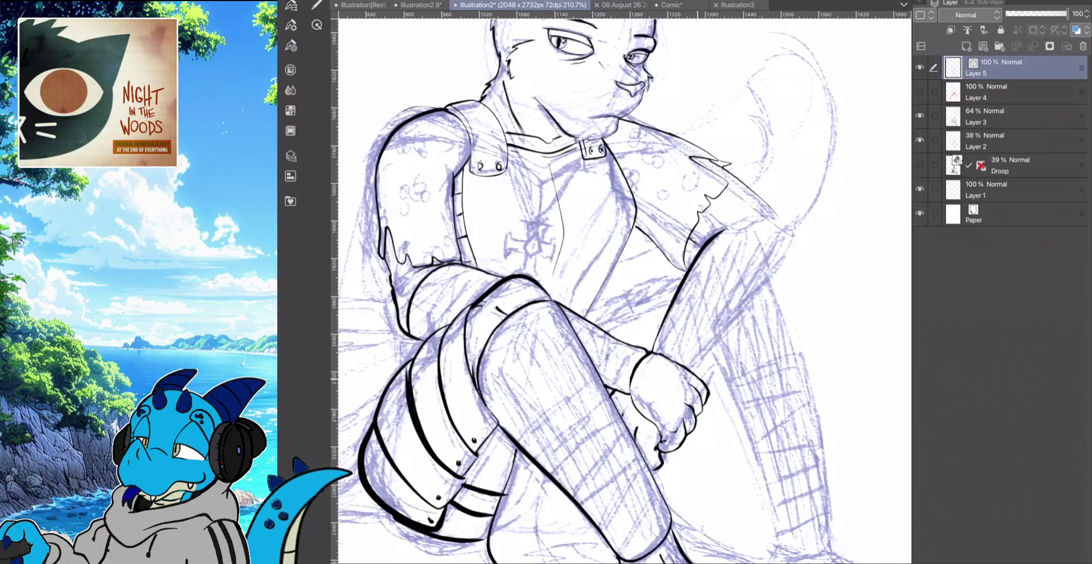
Ink the far forearm's lower edge up around the elbow, close its end with a curve, and add a short ragged edge beside the torso
{"action": "mouse_move", "coordinate": [700, 376]}
{"action": "left_mouse_down"}
{"action": "mouse_move", "coordinate": [782, 262]}
{"action": "mouse_move", "coordinate": [784, 227]}
{"action": "mouse_move", "coordinate": [768, 208]}
{"action": "left_mouse_up"}
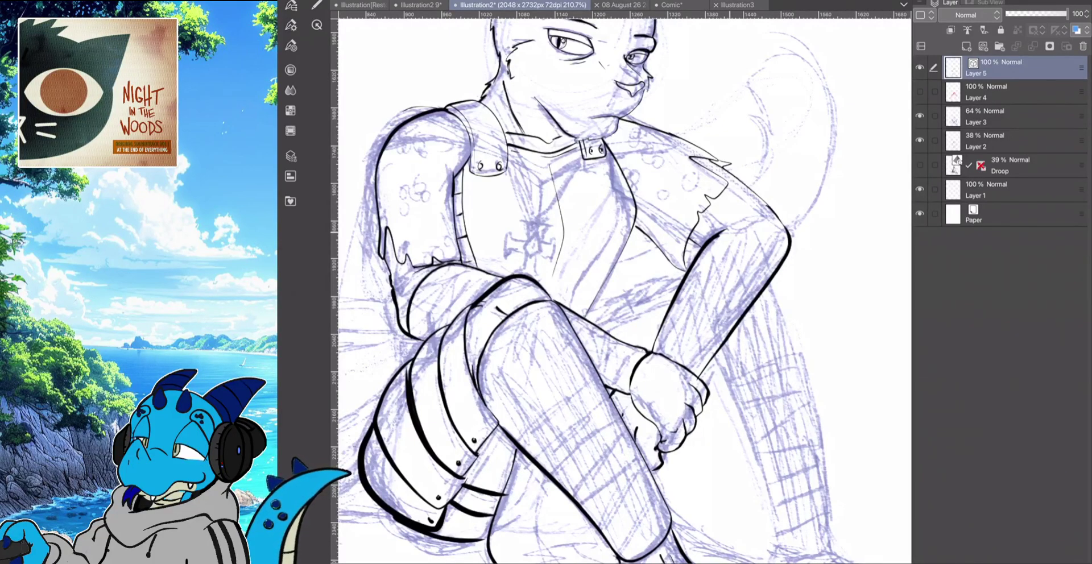
{"action": "left_click_drag", "start_coordinate": [718, 236], "coordinate": [788, 231]}
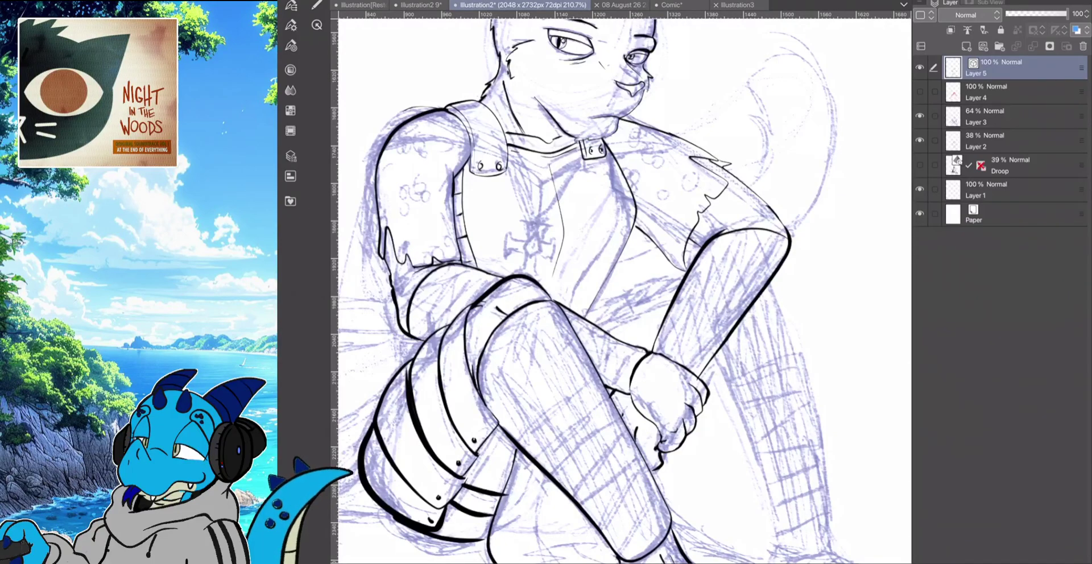
{"action": "scroll", "coordinate": [624, 291], "scroll_direction": "down", "scroll_amount": 2}
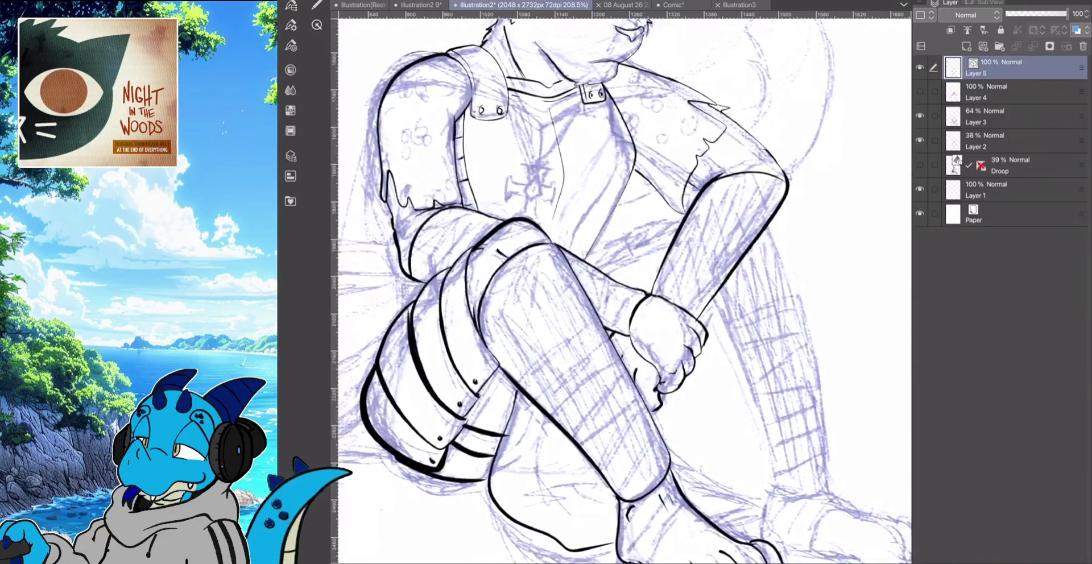
{"action": "left_click_drag", "start_coordinate": [615, 207], "coordinate": [658, 189]}
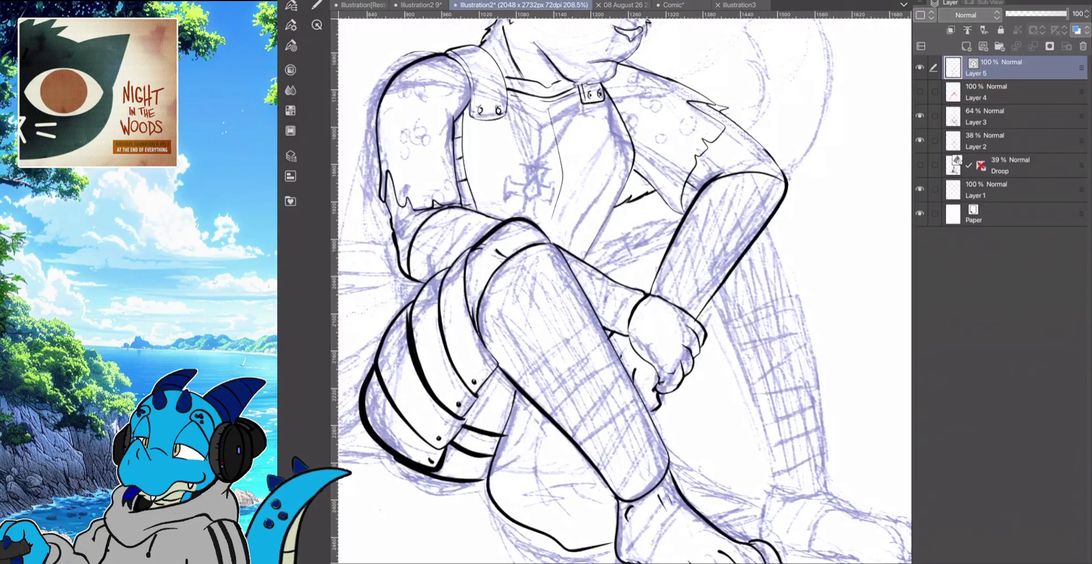
Ink the far lower leg from behind the forearm down to a closed ankle edge, adding short leg lines around the near hand
{"action": "scroll", "coordinate": [625, 288], "scroll_direction": "down", "scroll_amount": 2}
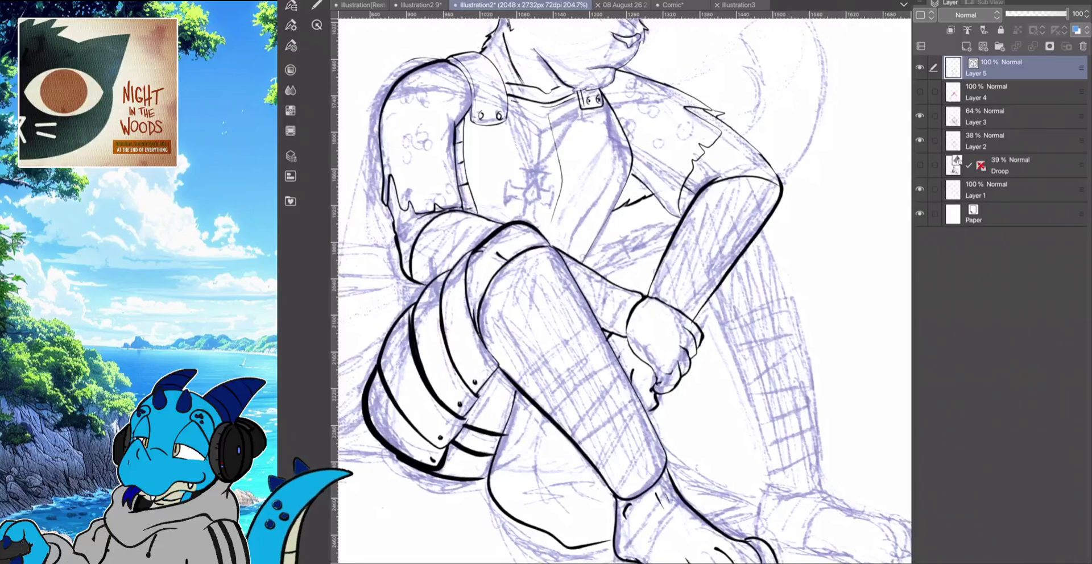
{"action": "left_click_drag", "start_coordinate": [674, 254], "coordinate": [723, 420]}
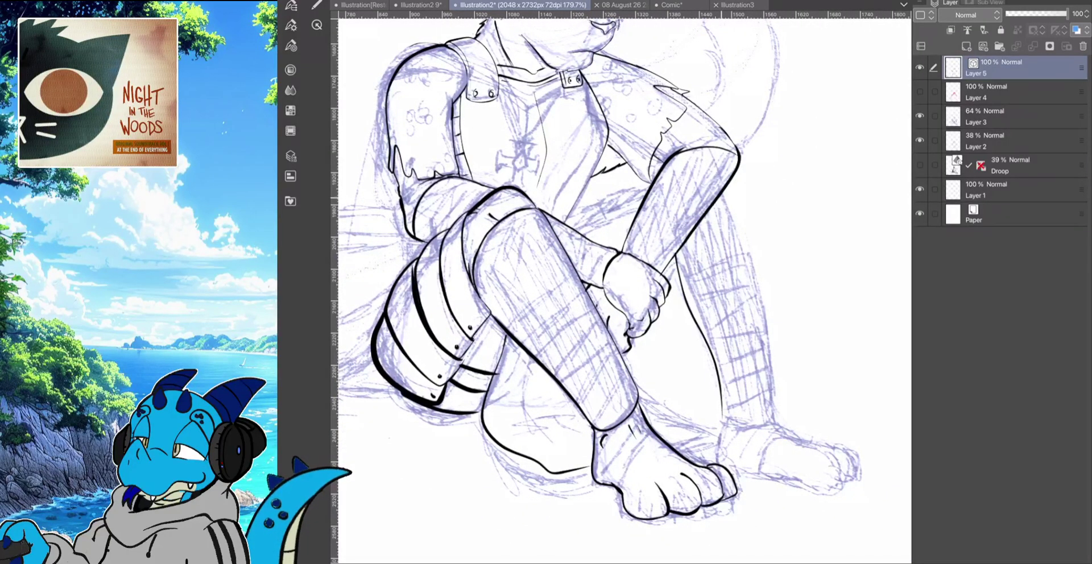
{"action": "mouse_move", "coordinate": [719, 196]}
{"action": "left_mouse_down"}
{"action": "mouse_move", "coordinate": [774, 408]}
{"action": "mouse_move", "coordinate": [762, 422]}
{"action": "mouse_move", "coordinate": [724, 424]}
{"action": "left_mouse_up"}
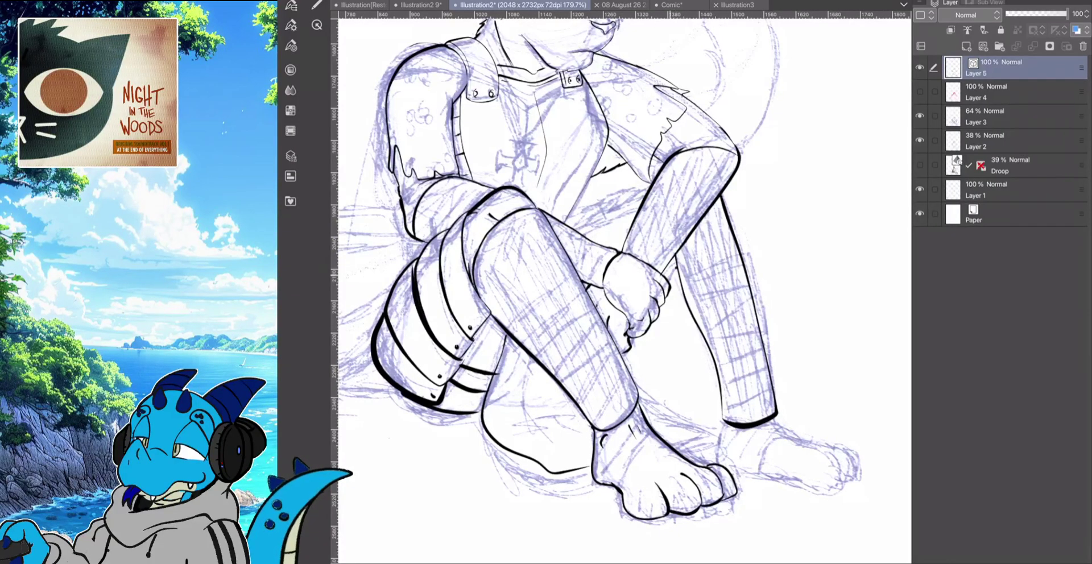
{"action": "left_click_drag", "start_coordinate": [664, 276], "coordinate": [677, 268]}
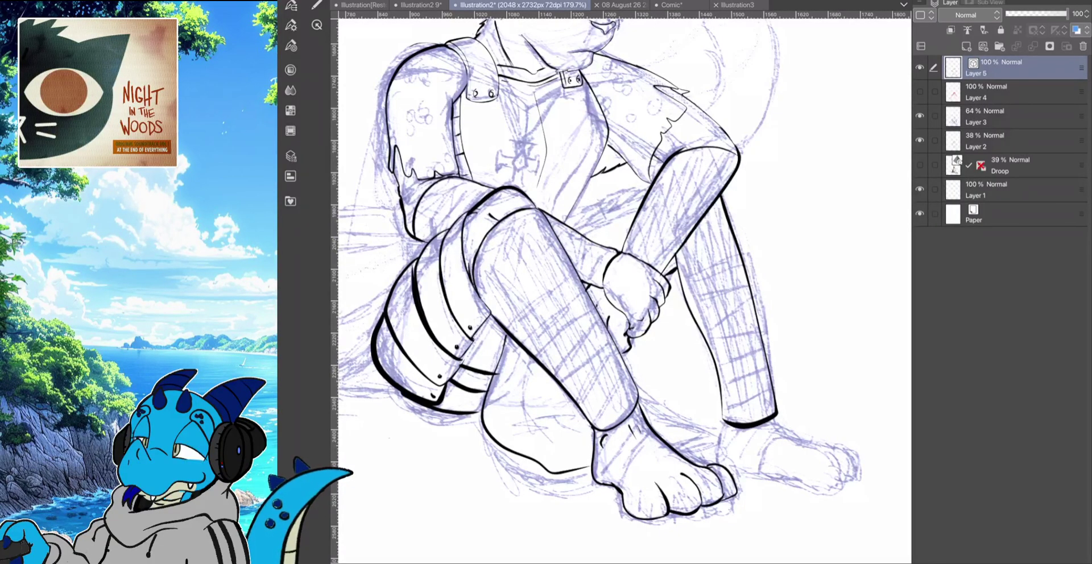
{"action": "key", "text": "ctrl+z"}
{"action": "left_click_drag", "start_coordinate": [668, 279], "coordinate": [677, 265]}
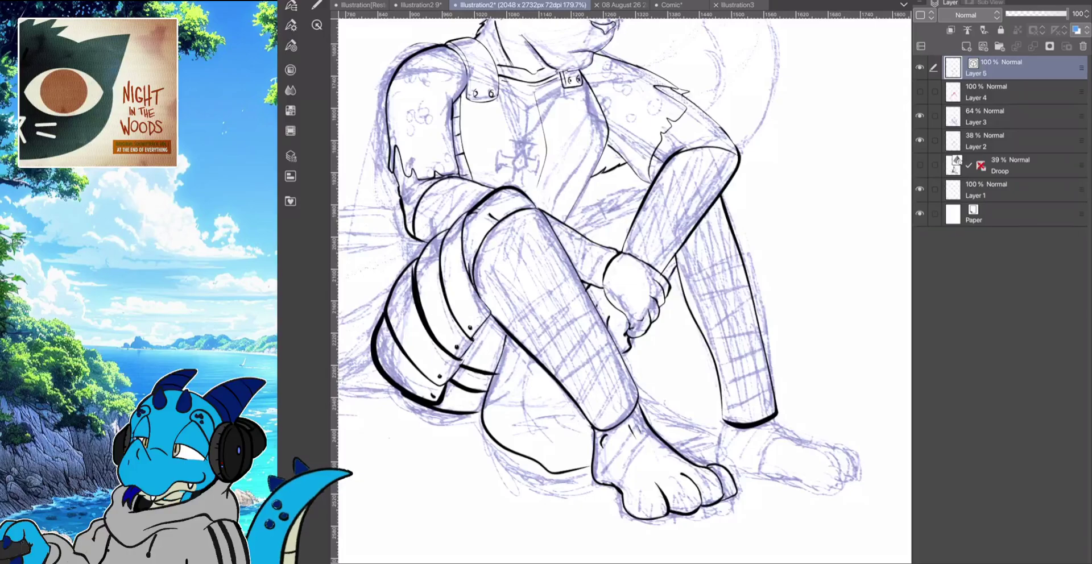
{"action": "left_click_drag", "start_coordinate": [641, 339], "coordinate": [627, 364]}
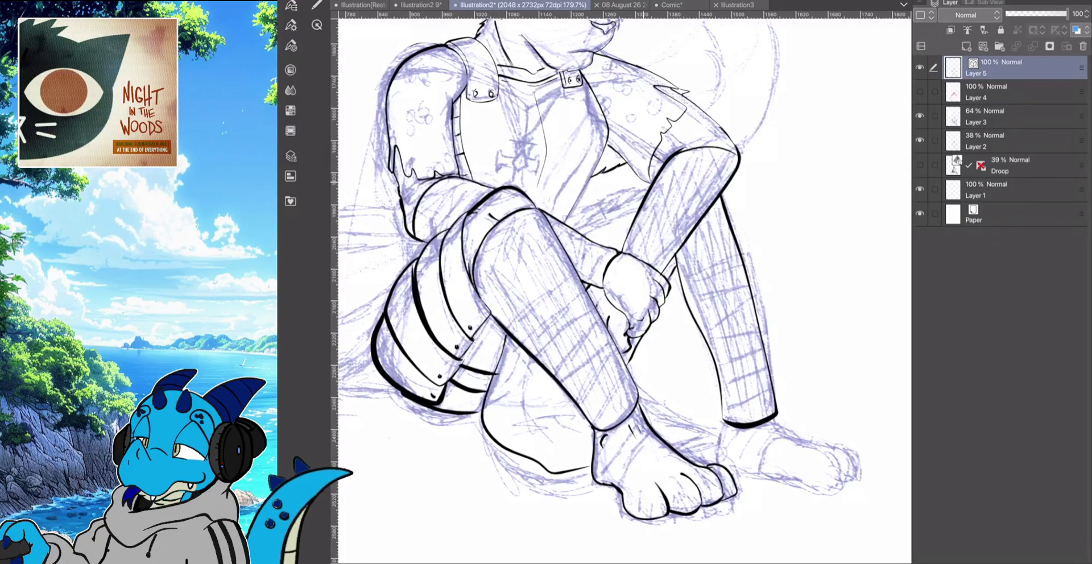
Ink the banded armor on the far thigh between torso and forearm, and fill the small gap beneath it solid black
{"action": "mouse_move", "coordinate": [625, 189]}
{"action": "left_mouse_down"}
{"action": "mouse_move", "coordinate": [621, 206]}
{"action": "mouse_move", "coordinate": [636, 214]}
{"action": "mouse_move", "coordinate": [612, 189]}
{"action": "mouse_move", "coordinate": [596, 213]}
{"action": "mouse_move", "coordinate": [625, 218]}
{"action": "mouse_move", "coordinate": [585, 199]}
{"action": "mouse_move", "coordinate": [575, 225]}
{"action": "mouse_move", "coordinate": [597, 233]}
{"action": "mouse_move", "coordinate": [599, 209]}
{"action": "left_mouse_up"}
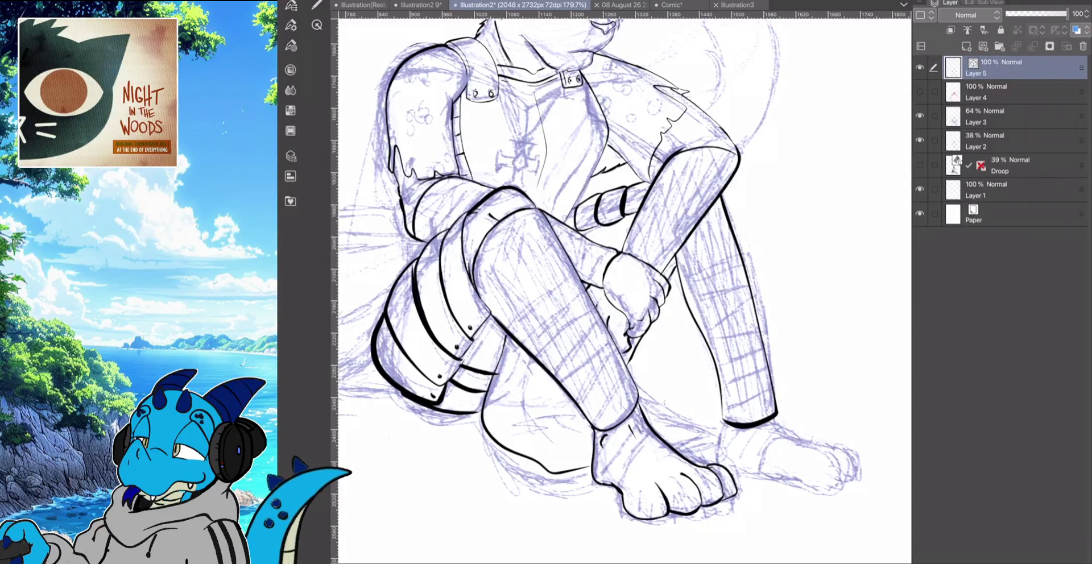
{"action": "mouse_move", "coordinate": [572, 207]}
{"action": "left_mouse_down"}
{"action": "mouse_move", "coordinate": [563, 222]}
{"action": "mouse_move", "coordinate": [604, 142]}
{"action": "left_mouse_up"}
{"action": "key", "text": "ctrl+z"}
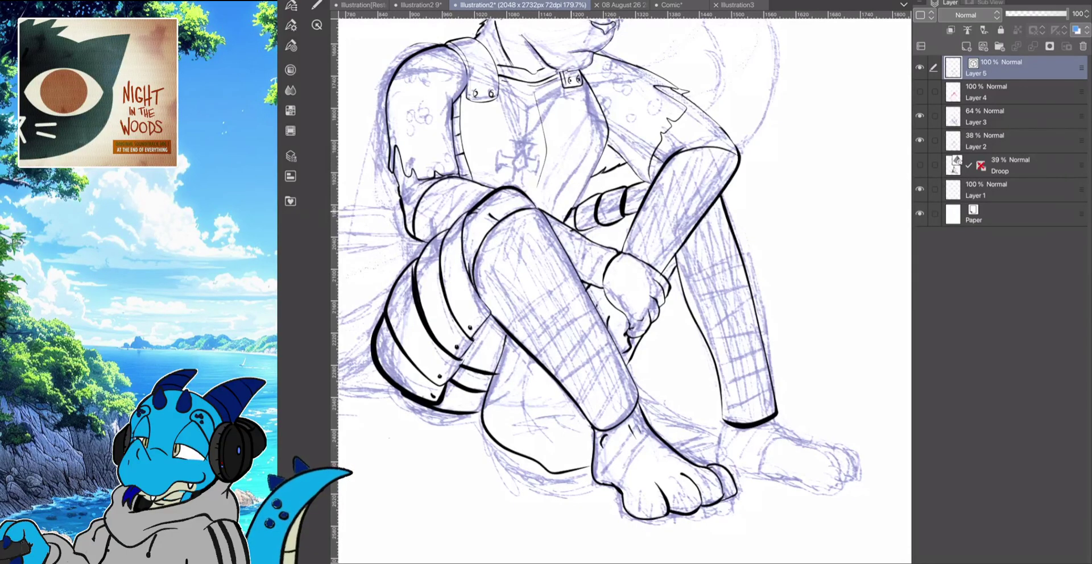
{"action": "left_click_drag", "start_coordinate": [574, 206], "coordinate": [604, 137]}
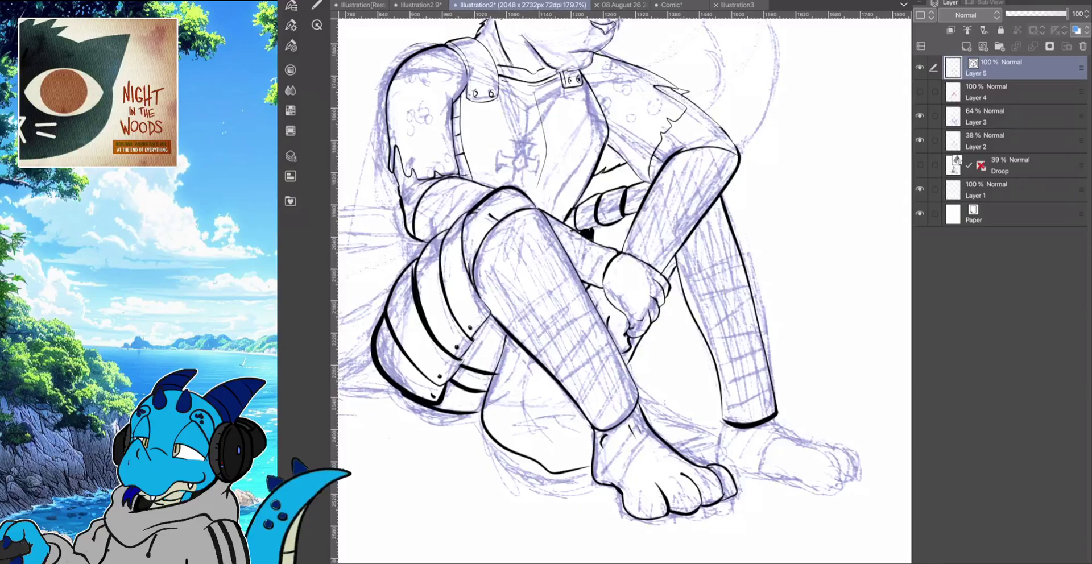
Fill the gap beneath the near thigh's riveted armor plates solid black
{"action": "left_click_drag", "start_coordinate": [463, 372], "coordinate": [458, 375]}
{"action": "mouse_move", "coordinate": [478, 390]}
{"action": "left_mouse_down"}
{"action": "mouse_move", "coordinate": [490, 380]}
{"action": "mouse_move", "coordinate": [468, 373]}
{"action": "mouse_move", "coordinate": [488, 377]}
{"action": "left_mouse_up"}
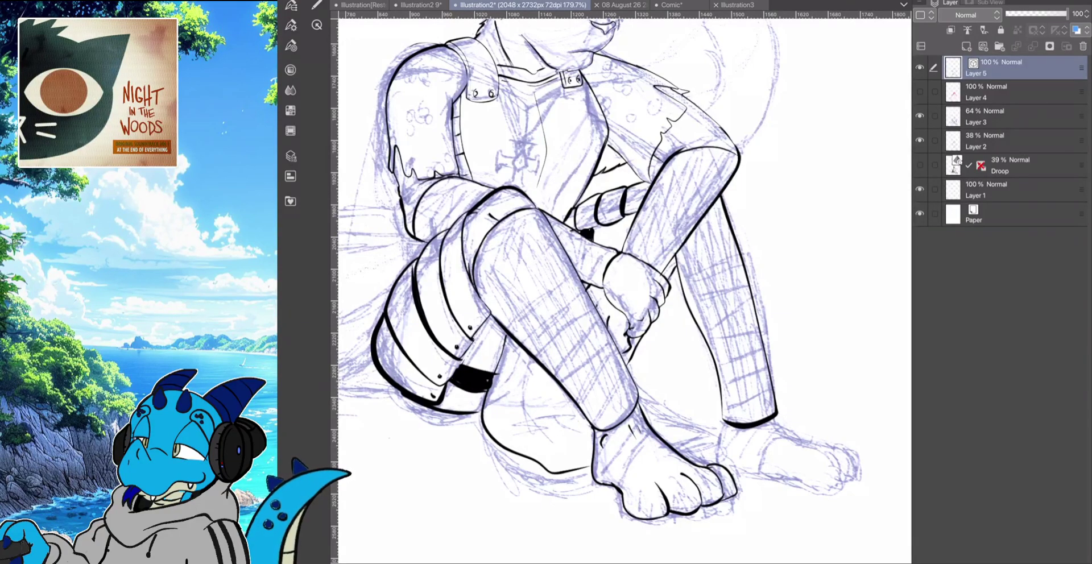
{"action": "scroll", "coordinate": [514, 305], "scroll_direction": "down", "scroll_amount": 3}
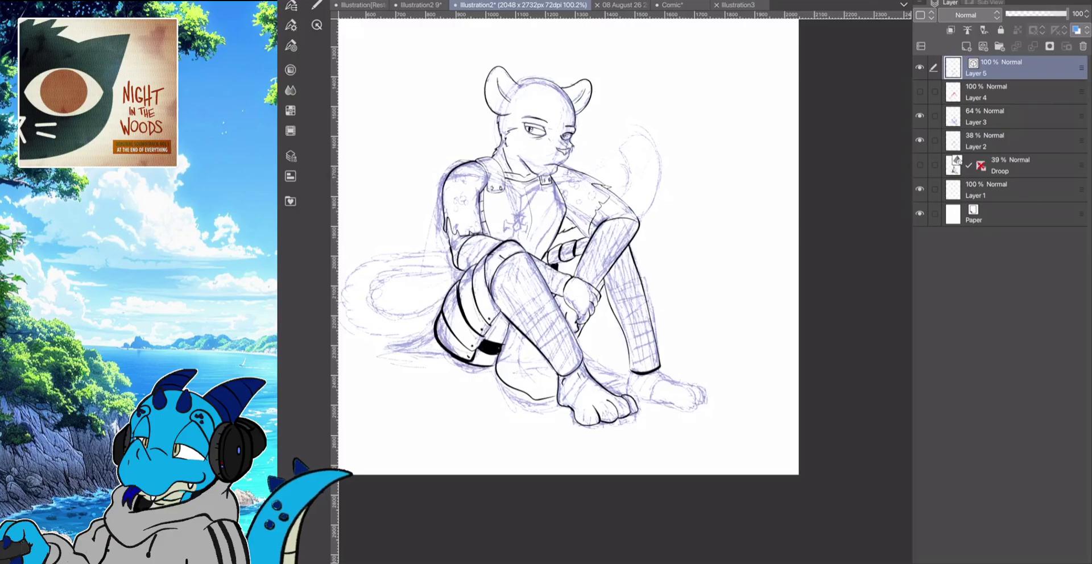
{"action": "scroll", "coordinate": [479, 288], "scroll_direction": "up", "scroll_amount": 3}
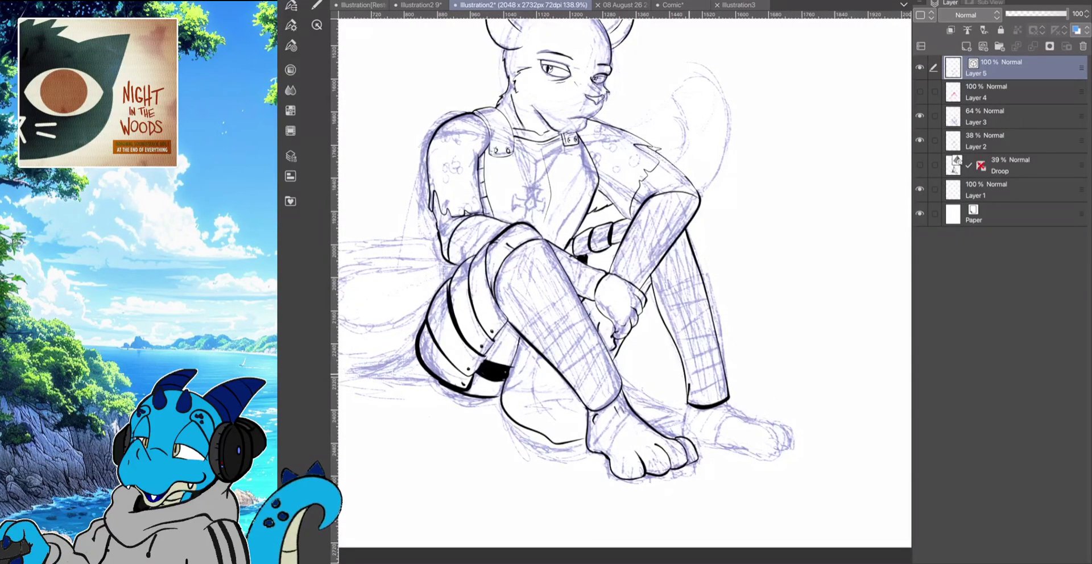
Ink a heavier inner edge on the far lower leg, from the ankle up toward the near hand
{"action": "left_click_drag", "start_coordinate": [625, 284], "coordinate": [695, 276]}
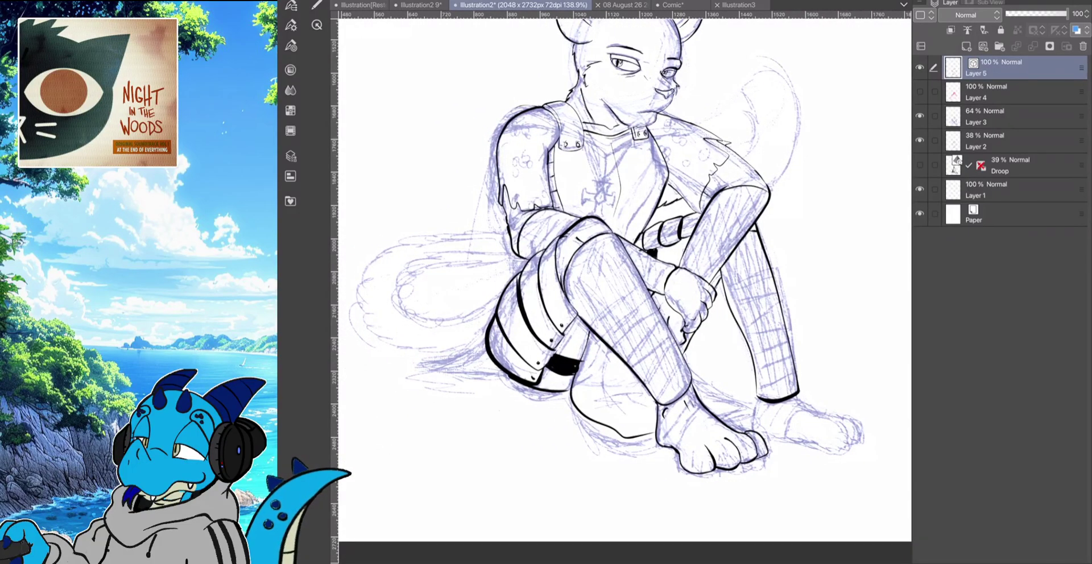
{"action": "left_click_drag", "start_coordinate": [756, 399], "coordinate": [715, 280]}
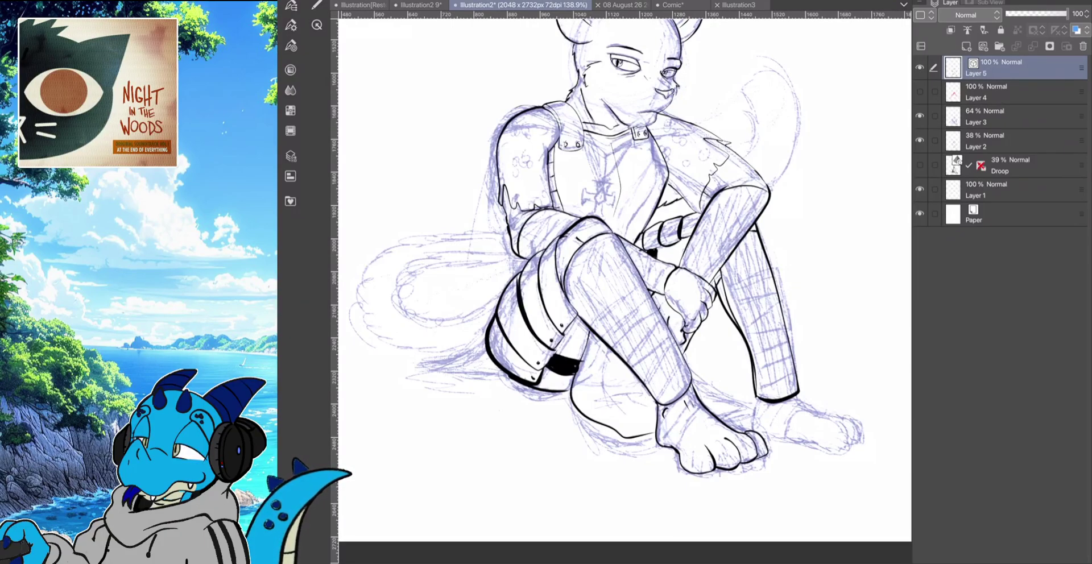
{"action": "left_click", "coordinate": [317, 5]}
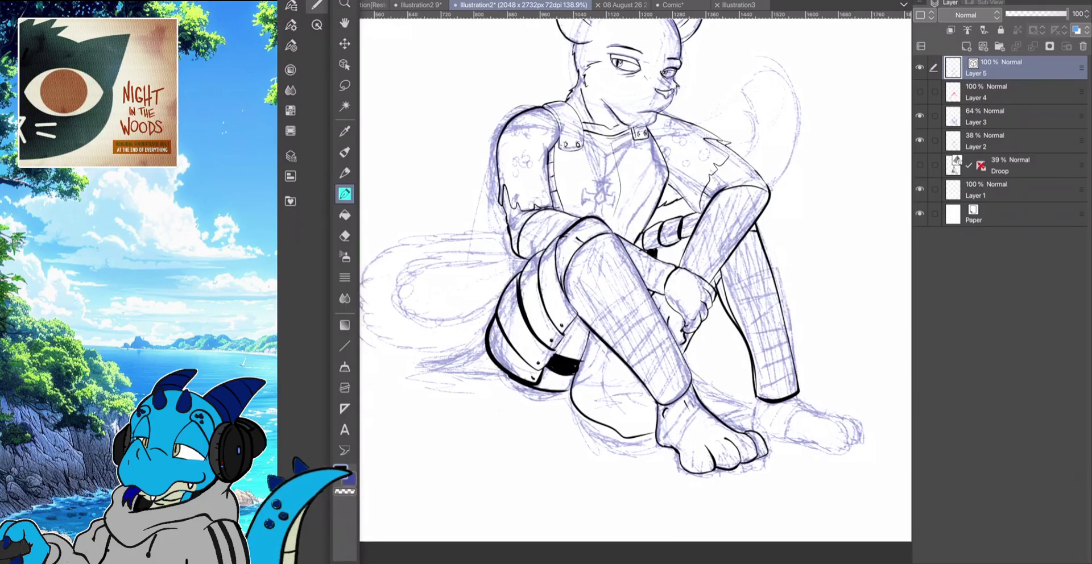
{"action": "left_click_drag", "start_coordinate": [725, 274], "coordinate": [721, 294]}
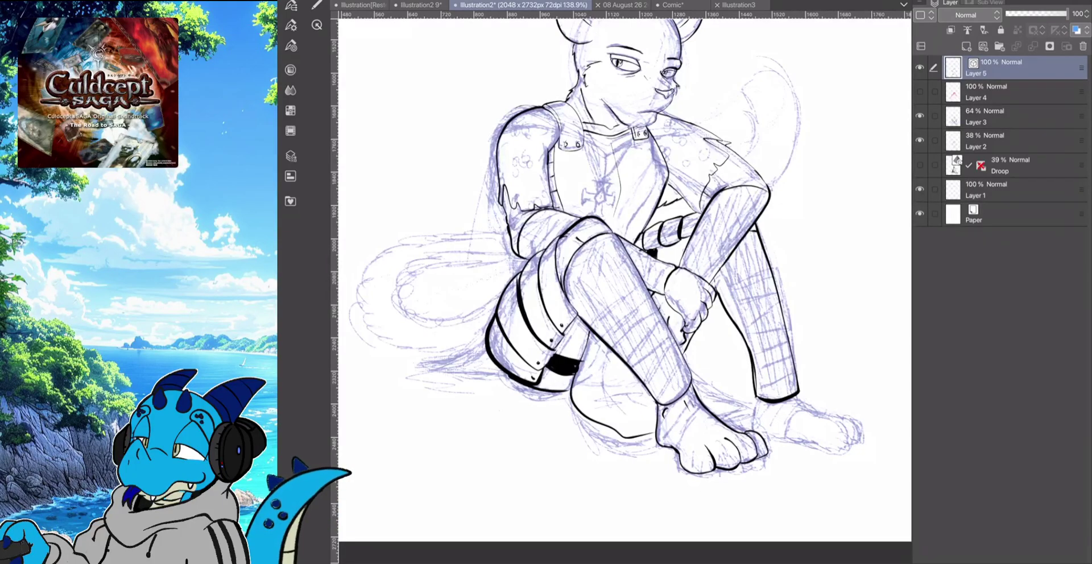
Erase the thick closed ankle edge at the bottom of the far lower leg
{"action": "left_click", "coordinate": [316, 5]}
{"action": "left_click", "coordinate": [345, 235]}
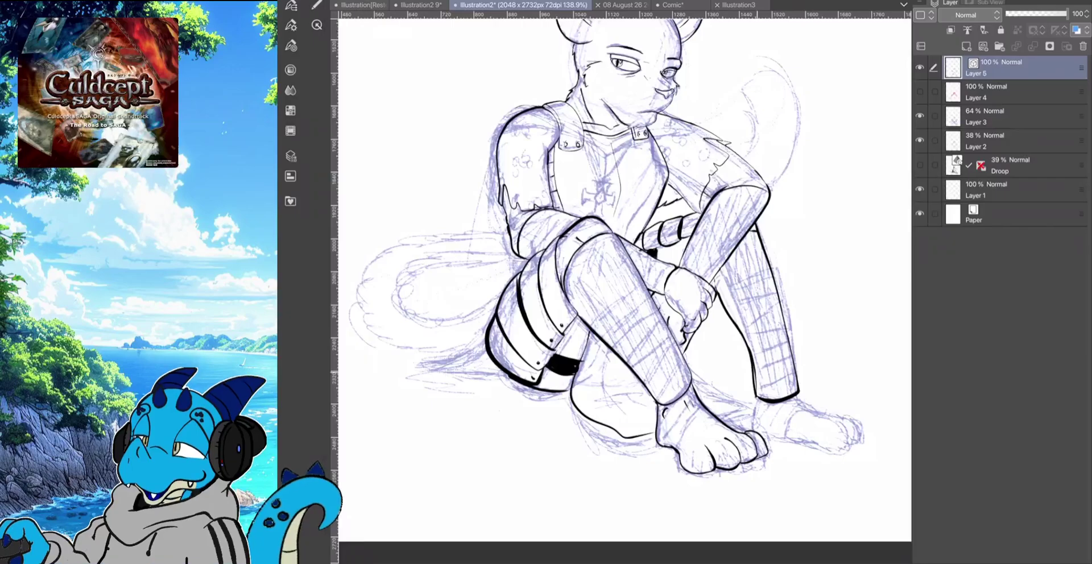
{"action": "left_click_drag", "start_coordinate": [755, 382], "coordinate": [769, 401]}
{"action": "key", "text": "ctrl+z"}
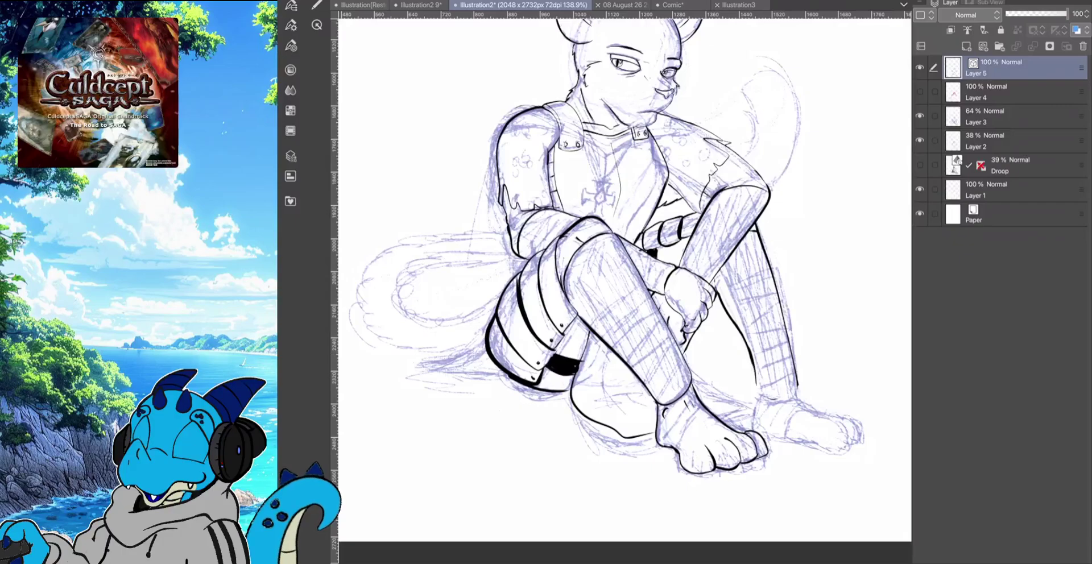
Switch back to the inking pen, redraw the far shin's ankle edge slightly higher, and ink the heel side of the foot
{"action": "left_click", "coordinate": [290, 25]}
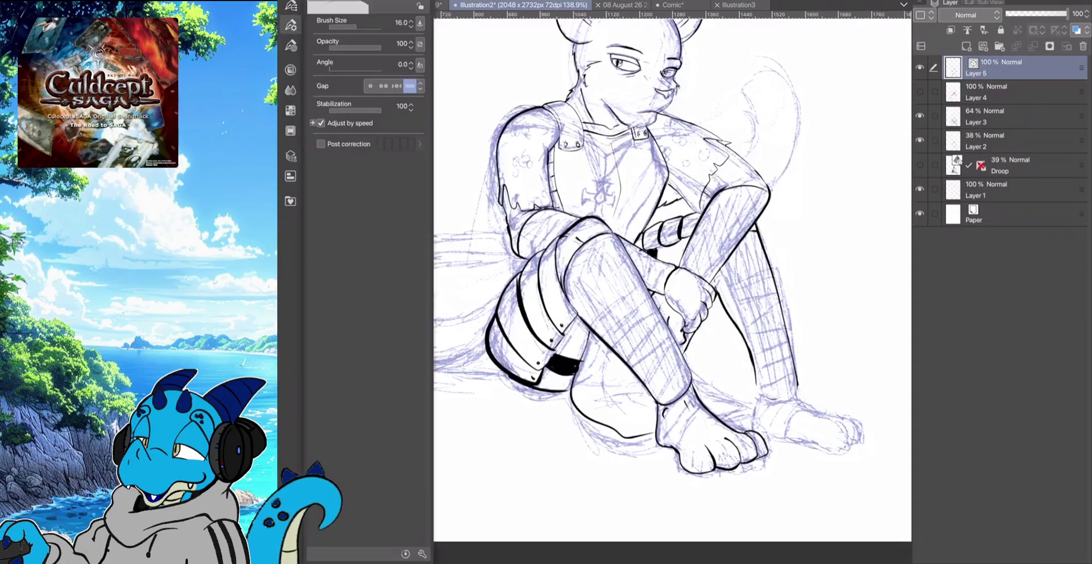
{"action": "left_click", "coordinate": [291, 25]}
{"action": "left_click", "coordinate": [316, 5]}
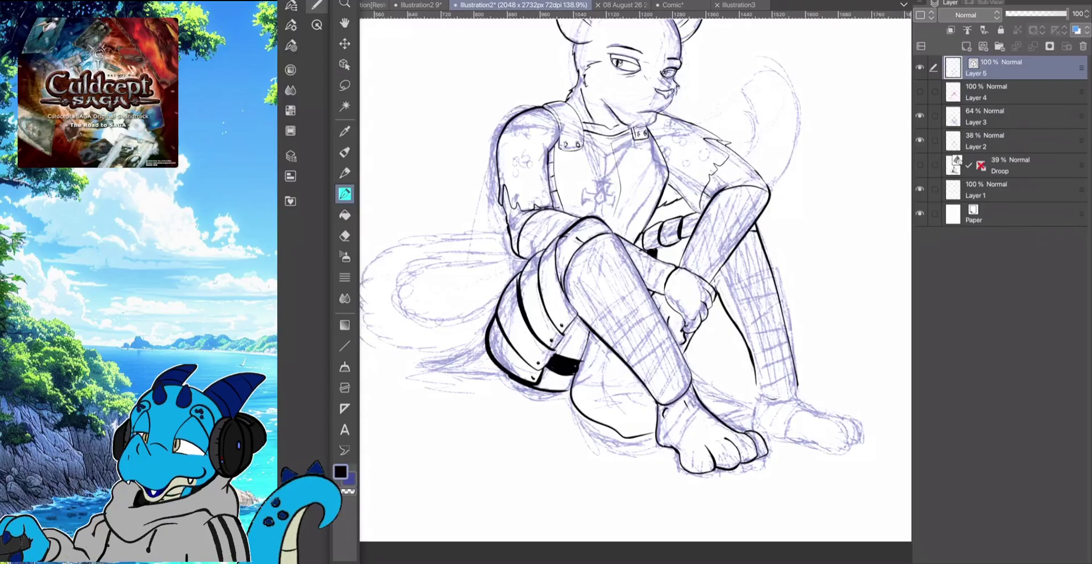
{"action": "left_click", "coordinate": [317, 6]}
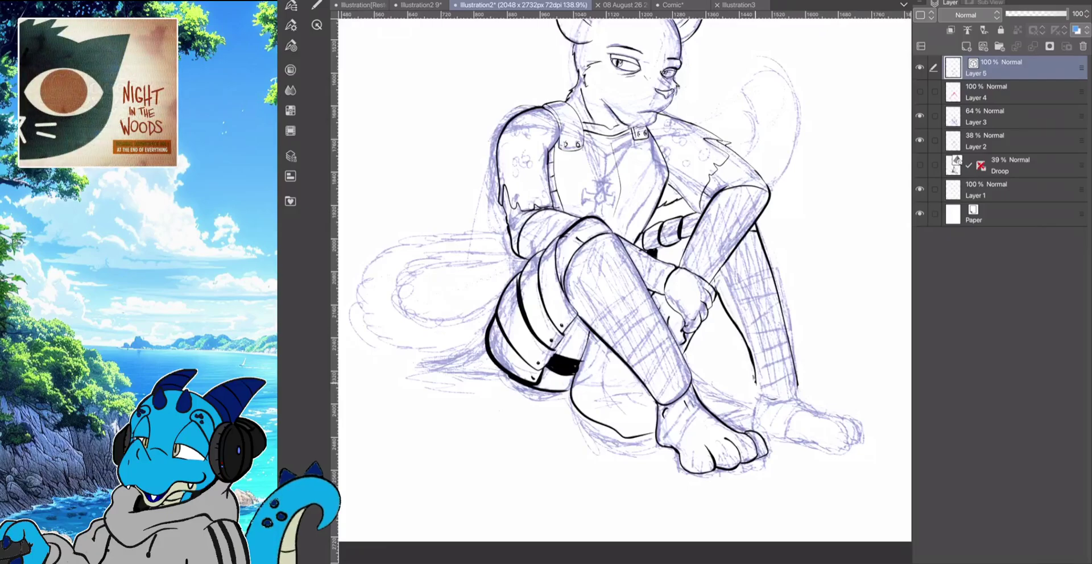
{"action": "mouse_move", "coordinate": [754, 384]}
{"action": "left_mouse_down"}
{"action": "mouse_move", "coordinate": [795, 382]}
{"action": "mouse_move", "coordinate": [758, 395]}
{"action": "mouse_move", "coordinate": [753, 430]}
{"action": "left_mouse_up"}
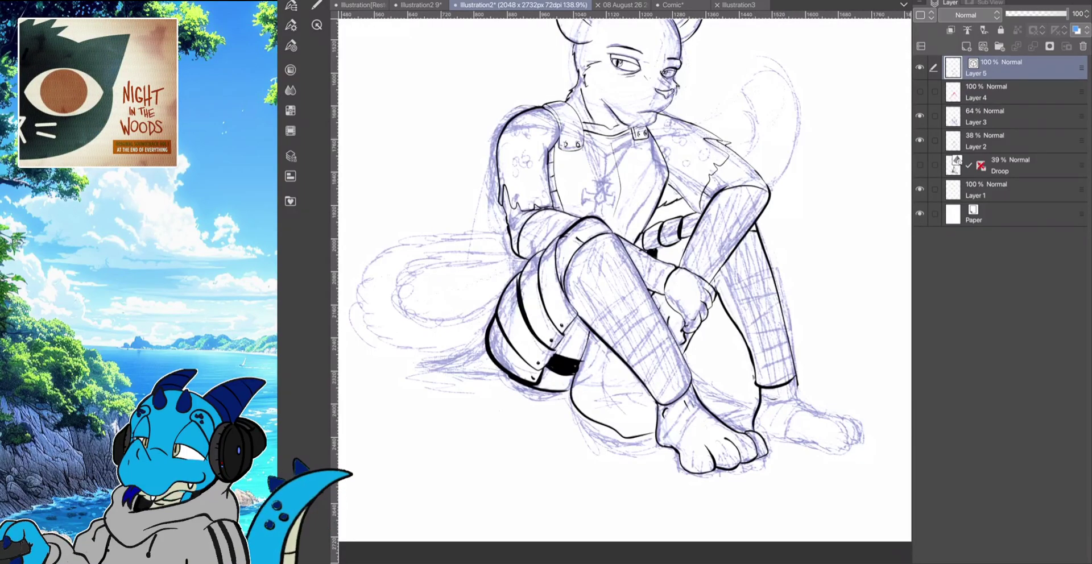
Ink the far foot from the top of the ankle forward, with its rounded toes and the sole line
{"action": "mouse_move", "coordinate": [795, 380]}
{"action": "left_mouse_down"}
{"action": "mouse_move", "coordinate": [798, 397]}
{"action": "mouse_move", "coordinate": [831, 413]}
{"action": "left_mouse_up"}
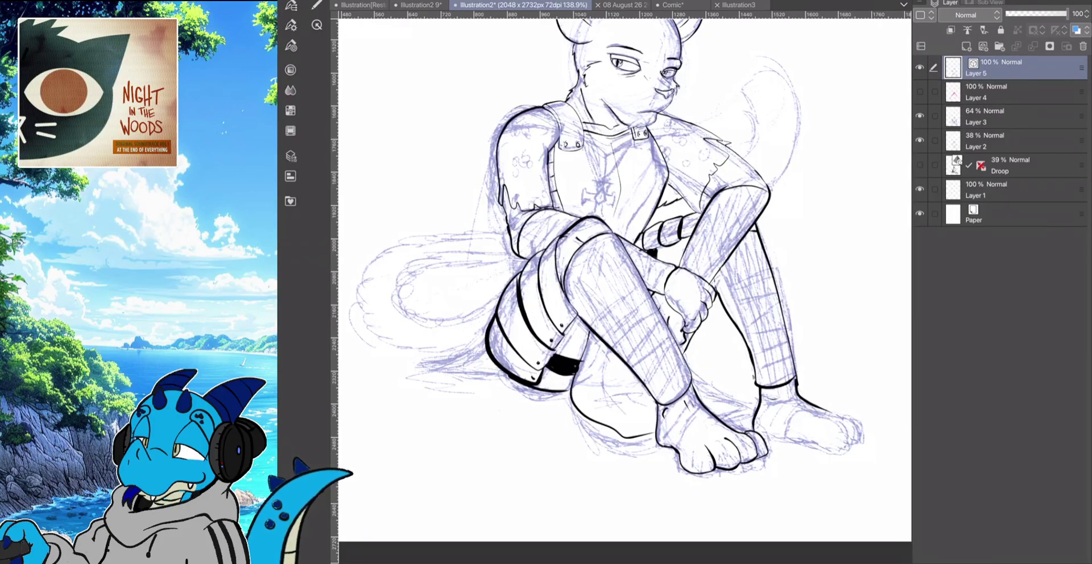
{"action": "key", "text": "ctrl+z"}
{"action": "mouse_move", "coordinate": [795, 378]}
{"action": "left_mouse_down"}
{"action": "mouse_move", "coordinate": [834, 414]}
{"action": "mouse_move", "coordinate": [812, 415]}
{"action": "mouse_move", "coordinate": [847, 437]}
{"action": "mouse_move", "coordinate": [803, 443]}
{"action": "left_mouse_up"}
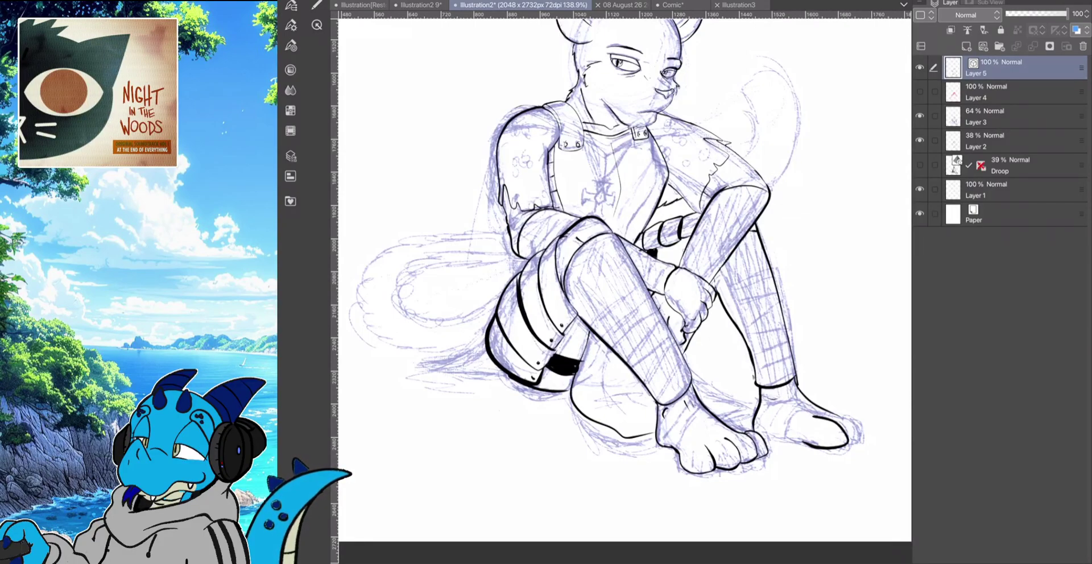
{"action": "key", "text": "ctrl+z"}
{"action": "mouse_move", "coordinate": [812, 416]}
{"action": "left_mouse_down"}
{"action": "mouse_move", "coordinate": [842, 432]}
{"action": "mouse_move", "coordinate": [828, 450]}
{"action": "mouse_move", "coordinate": [768, 439]}
{"action": "left_mouse_up"}
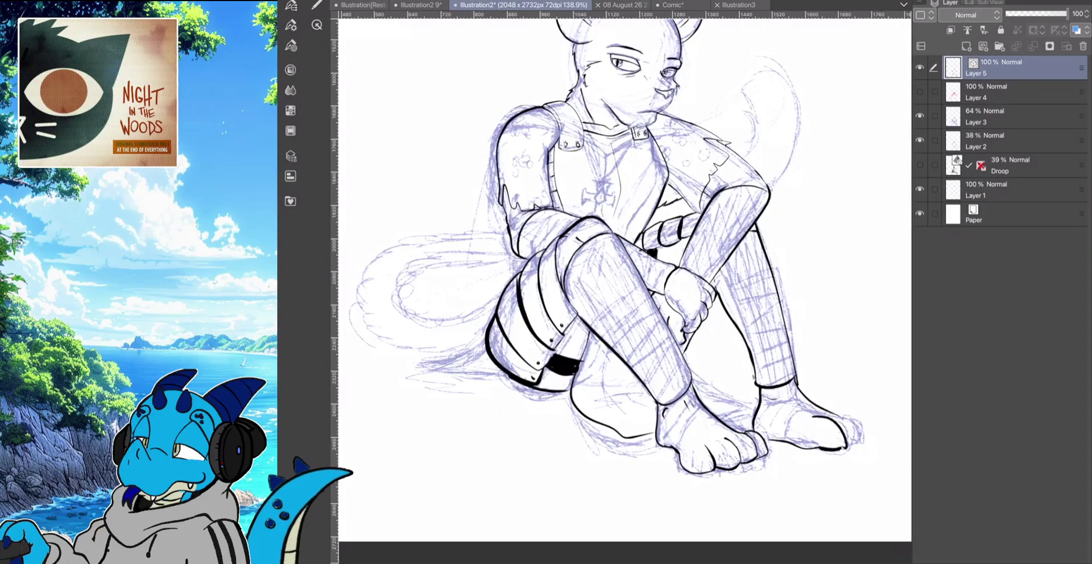
{"action": "mouse_move", "coordinate": [828, 412]}
{"action": "left_mouse_down"}
{"action": "mouse_move", "coordinate": [859, 438]}
{"action": "mouse_move", "coordinate": [842, 448]}
{"action": "left_mouse_up"}
{"action": "left_click_drag", "start_coordinate": [850, 414], "coordinate": [875, 437]}
Ink curved wrap bands across the near shin from below the knee down to the ankle
{"action": "left_click_drag", "start_coordinate": [625, 279], "coordinate": [588, 294]}
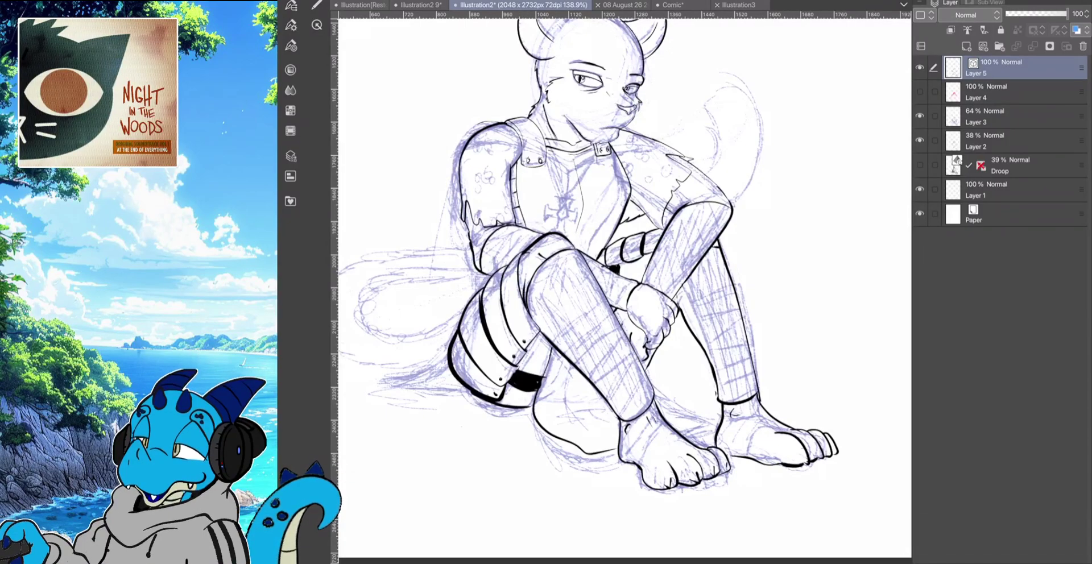
{"action": "mouse_move", "coordinate": [581, 268]}
{"action": "left_mouse_down"}
{"action": "mouse_move", "coordinate": [554, 284]}
{"action": "mouse_move", "coordinate": [538, 328]}
{"action": "mouse_move", "coordinate": [598, 290]}
{"action": "mouse_move", "coordinate": [570, 359]}
{"action": "mouse_move", "coordinate": [624, 335]}
{"action": "left_mouse_up"}
{"action": "mouse_move", "coordinate": [597, 389]}
{"action": "left_mouse_down"}
{"action": "mouse_move", "coordinate": [636, 360]}
{"action": "mouse_move", "coordinate": [604, 394]}
{"action": "mouse_move", "coordinate": [648, 381]}
{"action": "left_mouse_up"}
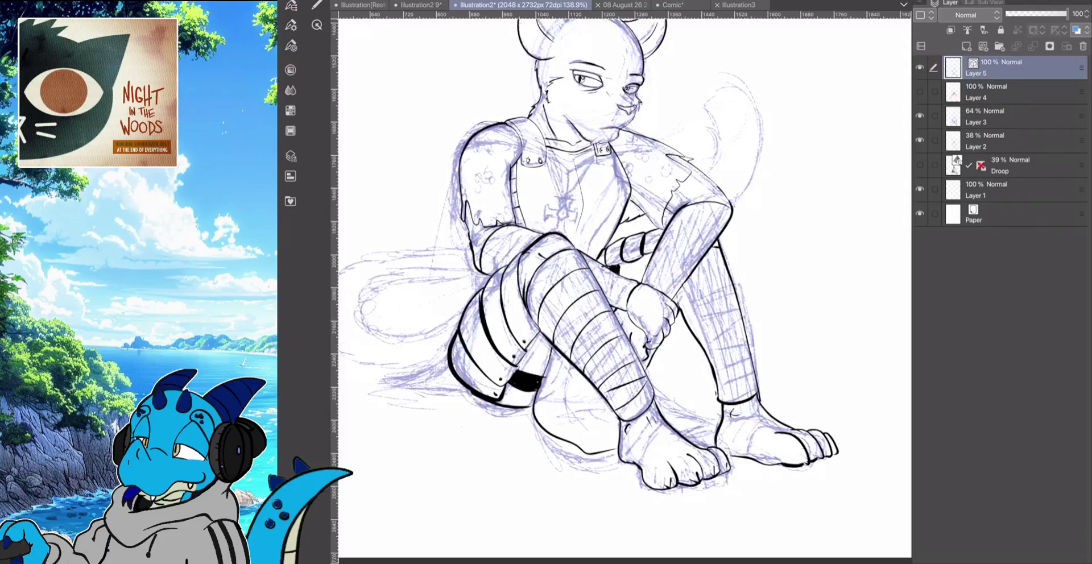
{"action": "left_click_drag", "start_coordinate": [597, 297], "coordinate": [573, 328]}
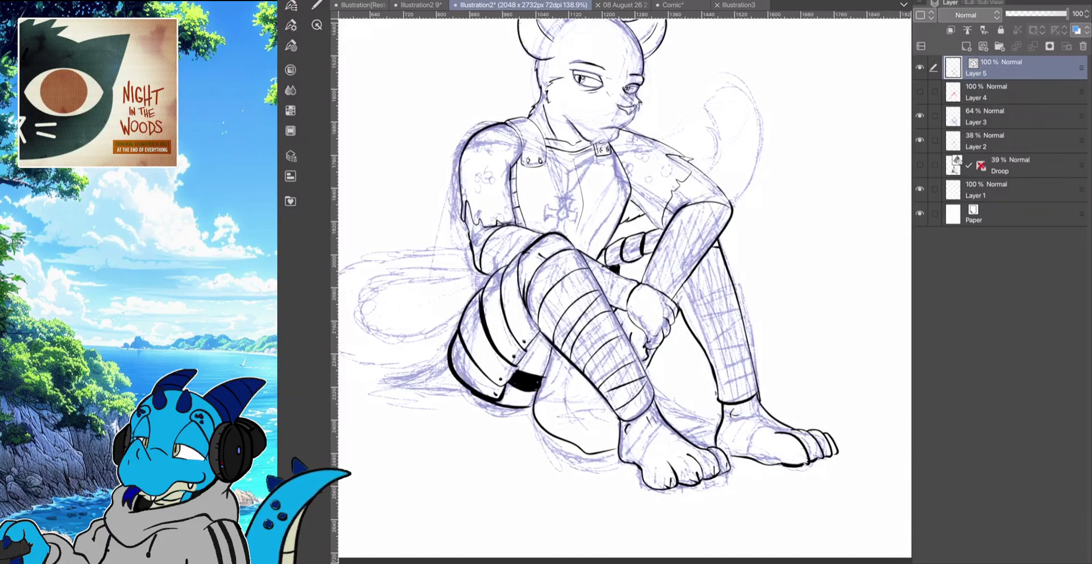
{"action": "key", "text": "ctrl+z"}
{"action": "mouse_move", "coordinate": [601, 292]}
{"action": "left_mouse_down"}
{"action": "mouse_move", "coordinate": [566, 331]}
{"action": "mouse_move", "coordinate": [561, 354]}
{"action": "left_mouse_up"}
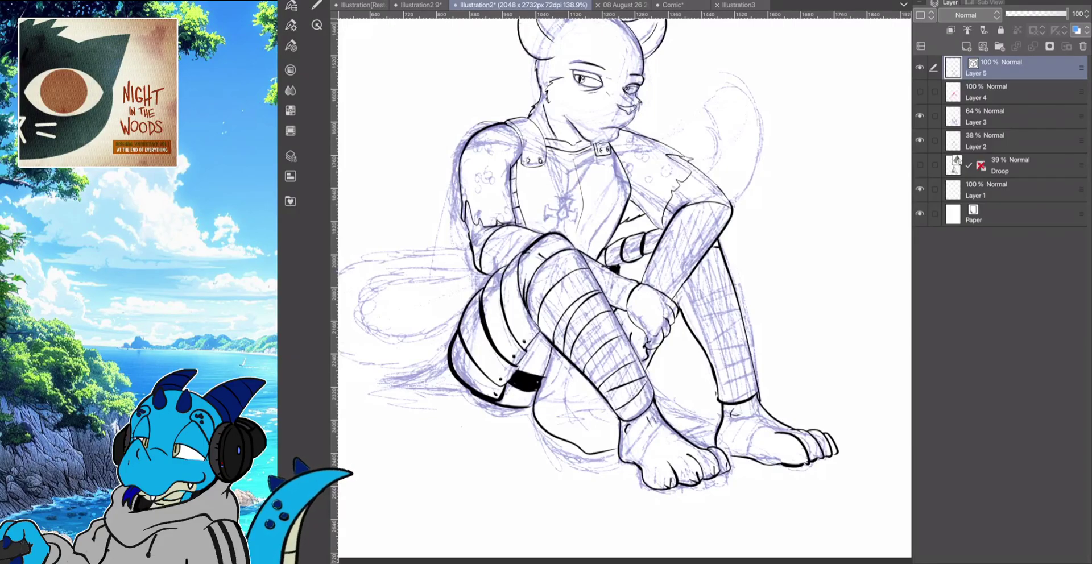
{"action": "left_click_drag", "start_coordinate": [701, 269], "coordinate": [725, 268]}
{"action": "left_click_drag", "start_coordinate": [677, 297], "coordinate": [731, 294]}
{"action": "left_click_drag", "start_coordinate": [686, 321], "coordinate": [739, 313]}
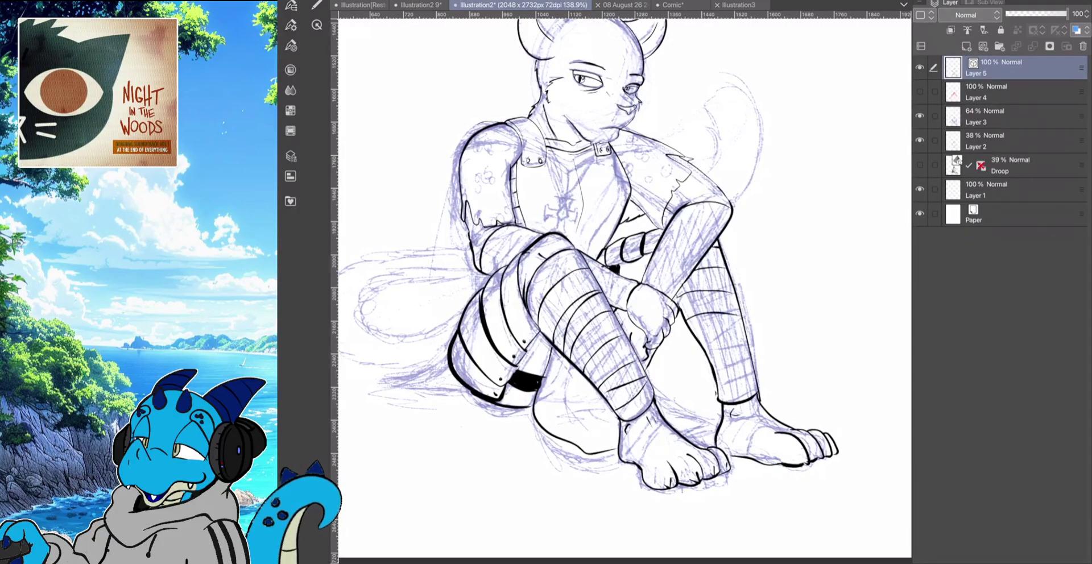
{"action": "key", "text": "ctrl+z"}
{"action": "key", "text": "ctrl+z"}
{"action": "key", "text": "ctrl+z"}
{"action": "key", "text": "ctrl+z"}
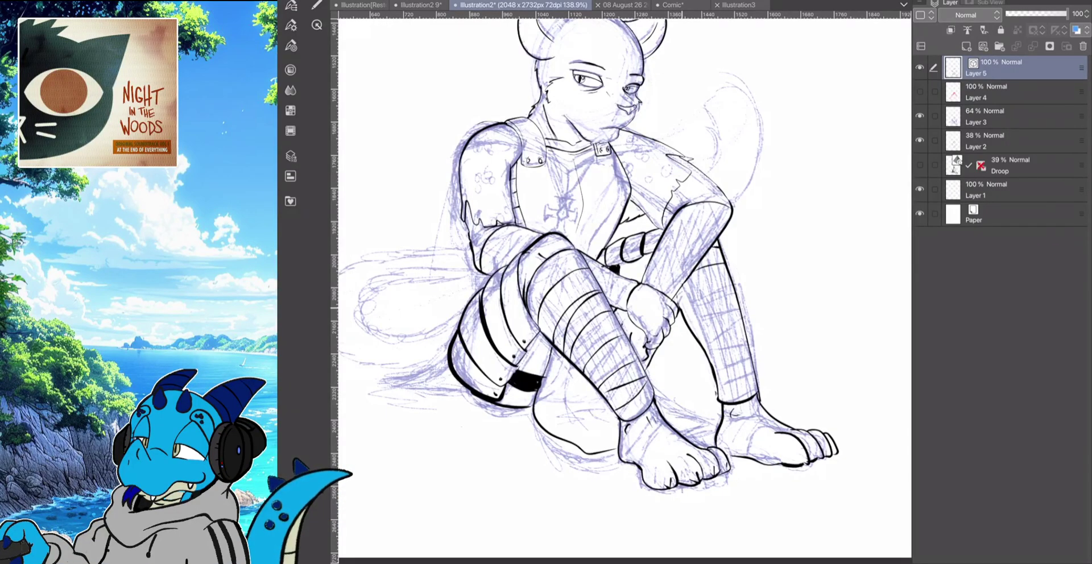
Ink curved wrap bands across the far shin from below the forearm down to the ankle
{"action": "left_click_drag", "start_coordinate": [691, 295], "coordinate": [733, 287]}
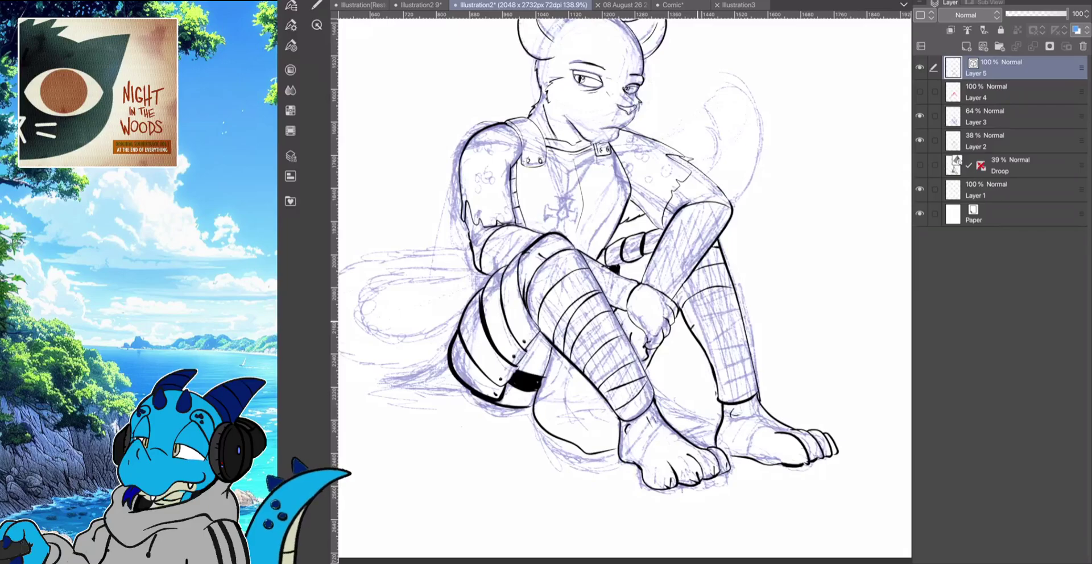
{"action": "mouse_move", "coordinate": [691, 328]}
{"action": "left_mouse_down"}
{"action": "mouse_move", "coordinate": [741, 313]}
{"action": "mouse_move", "coordinate": [712, 337]}
{"action": "left_mouse_up"}
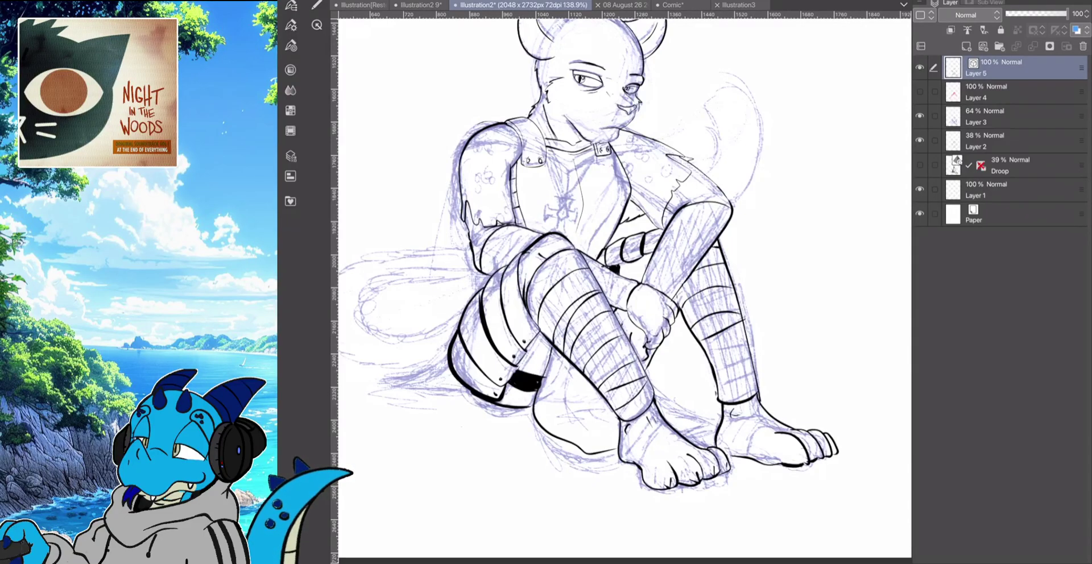
{"action": "key", "text": "ctrl+z"}
{"action": "mouse_move", "coordinate": [742, 321]}
{"action": "left_mouse_down"}
{"action": "mouse_move", "coordinate": [707, 345]}
{"action": "mouse_move", "coordinate": [733, 349]}
{"action": "mouse_move", "coordinate": [717, 375]}
{"action": "left_mouse_up"}
{"action": "left_click_drag", "start_coordinate": [750, 364], "coordinate": [721, 391]}
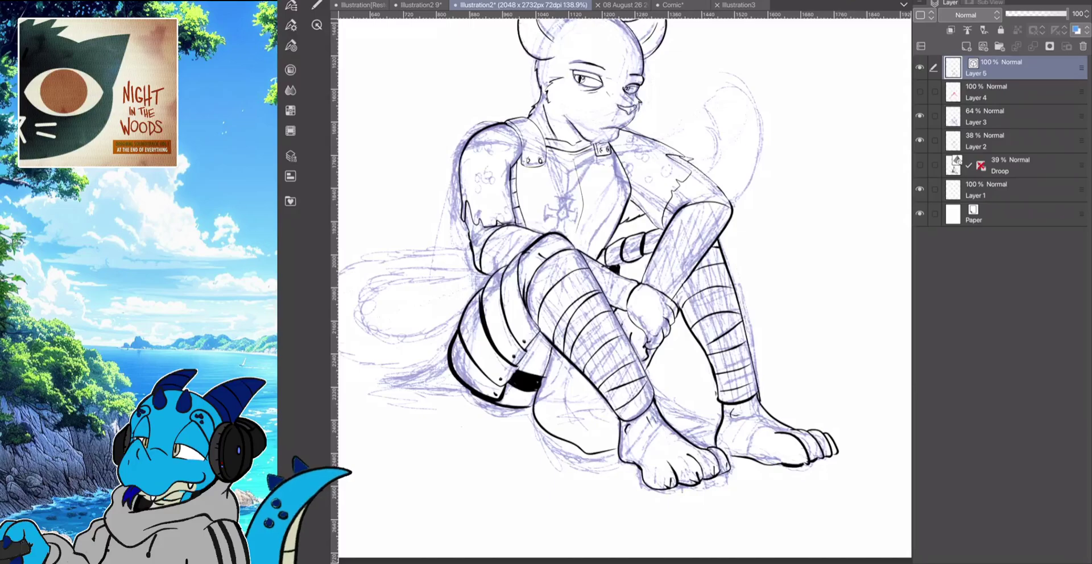
Ink the pointed shape behind the near foot and add short zigzag fur marks on both sides of the near ankle
{"action": "mouse_move", "coordinate": [657, 398]}
{"action": "left_mouse_down"}
{"action": "mouse_move", "coordinate": [700, 413]}
{"action": "mouse_move", "coordinate": [676, 431]}
{"action": "left_mouse_up"}
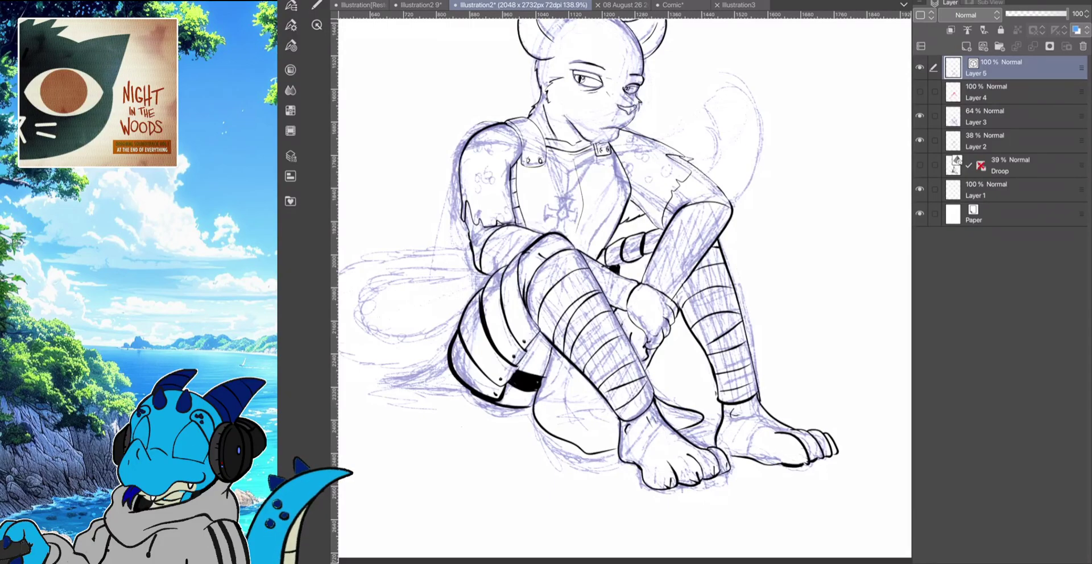
{"action": "mouse_move", "coordinate": [590, 406]}
{"action": "left_mouse_down"}
{"action": "mouse_move", "coordinate": [571, 411]}
{"action": "mouse_move", "coordinate": [591, 417]}
{"action": "mouse_move", "coordinate": [583, 439]}
{"action": "left_mouse_up"}
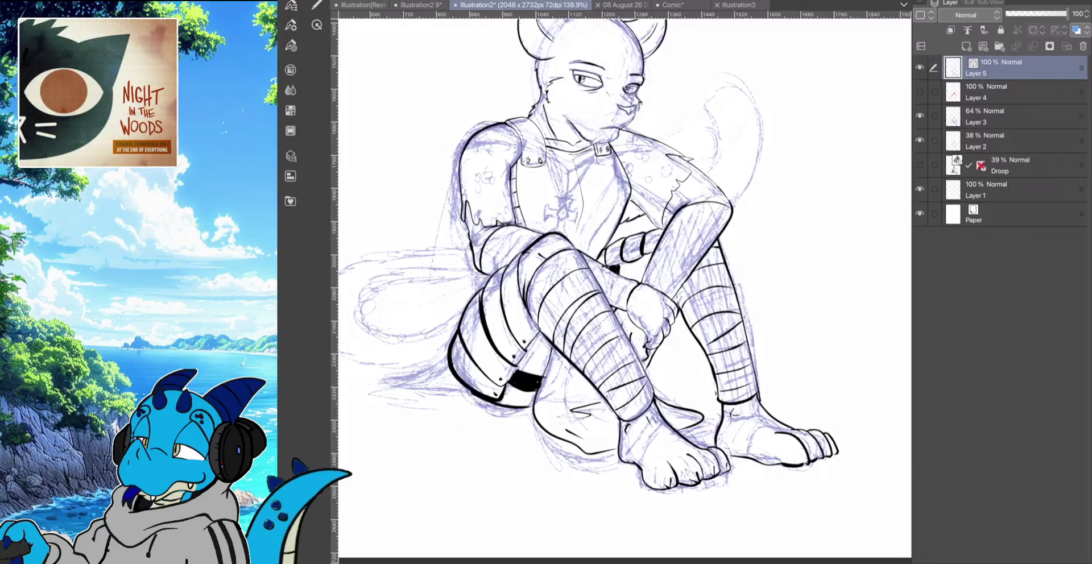
{"action": "left_click_drag", "start_coordinate": [675, 424], "coordinate": [691, 419]}
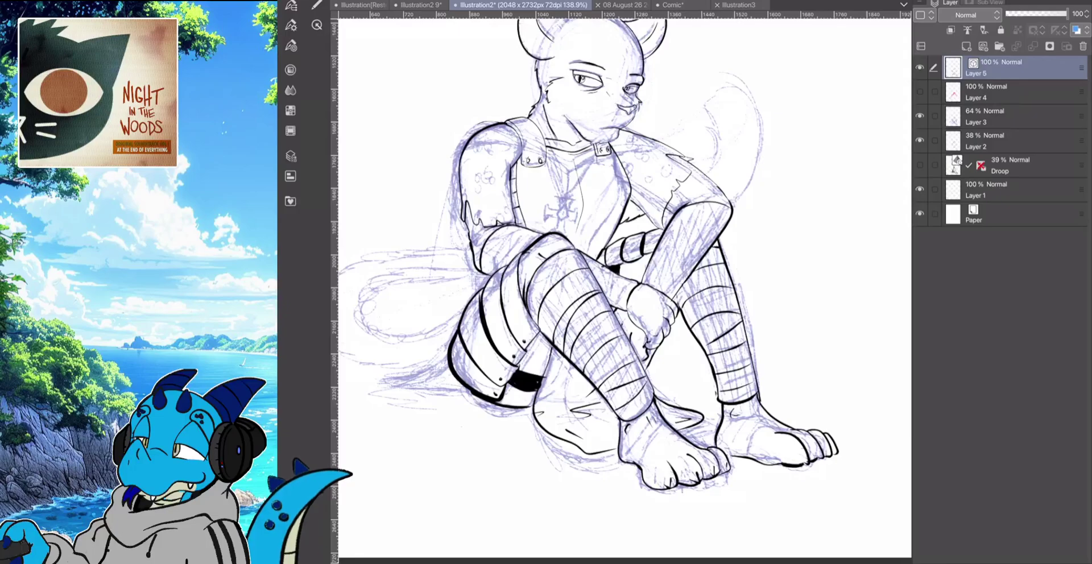
{"action": "scroll", "coordinate": [552, 128], "scroll_direction": "up", "scroll_amount": 4}
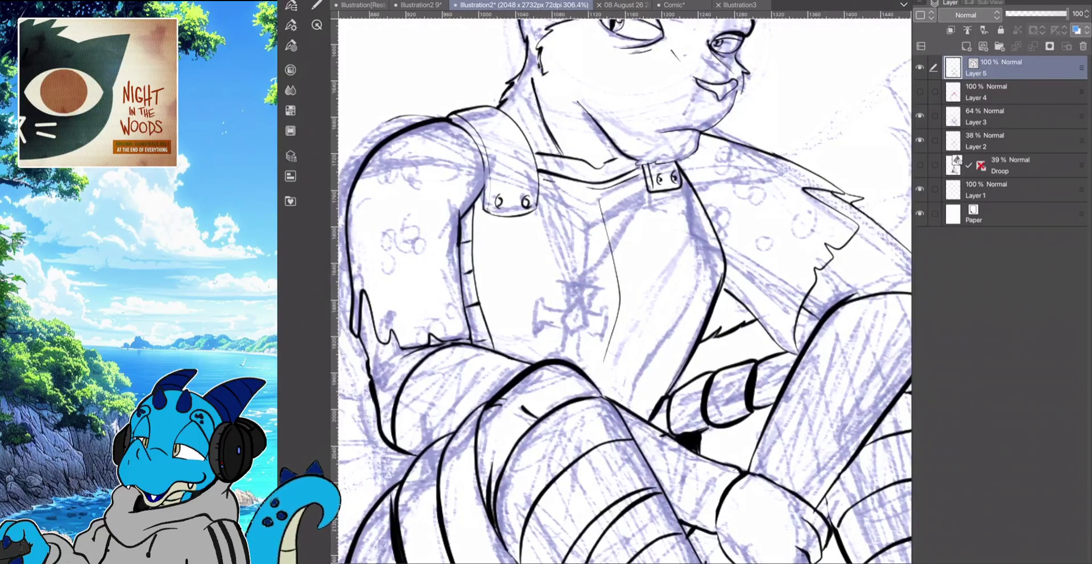
{"action": "left_click_drag", "start_coordinate": [537, 203], "coordinate": [562, 269]}
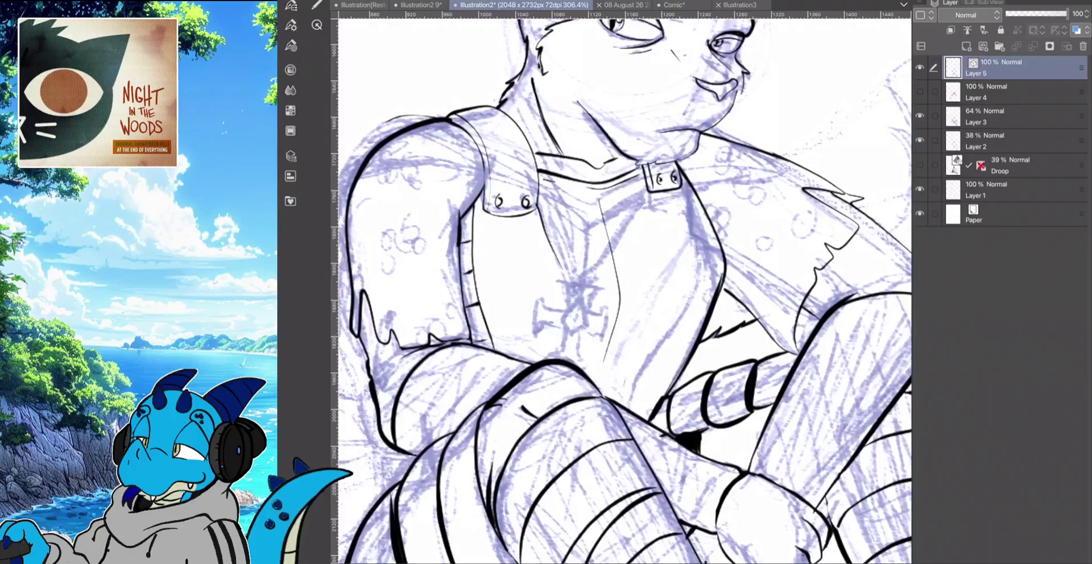
{"action": "scroll", "coordinate": [554, 233], "scroll_direction": "up", "scroll_amount": 2}
{"action": "key", "text": "ctrl+z"}
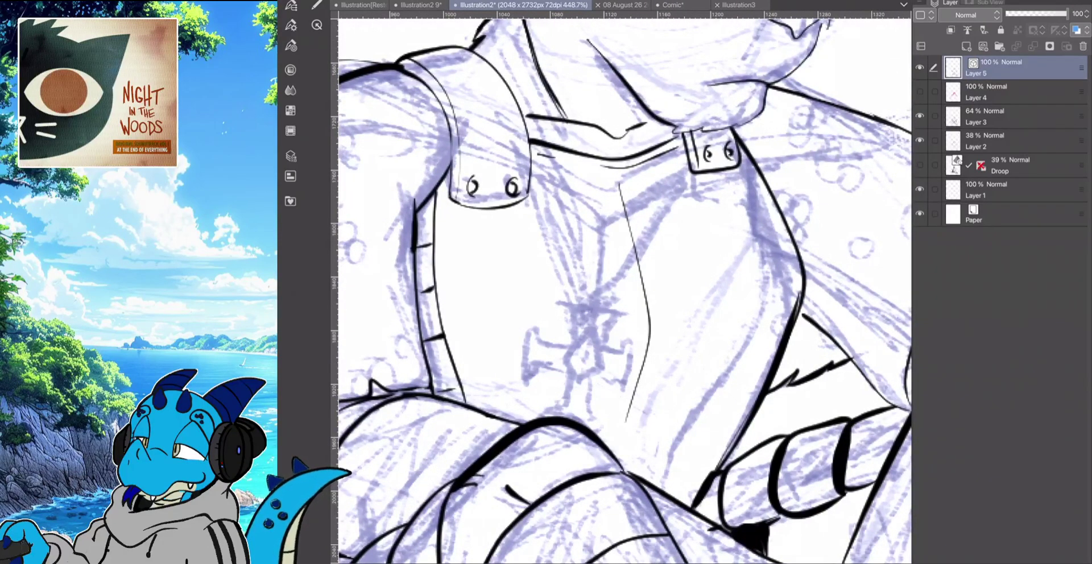
Ink a strand of small round chain links from the riveted shoulder strap down to the top of the cross pendant
{"action": "scroll", "coordinate": [507, 219], "scroll_direction": "up", "scroll_amount": 3}
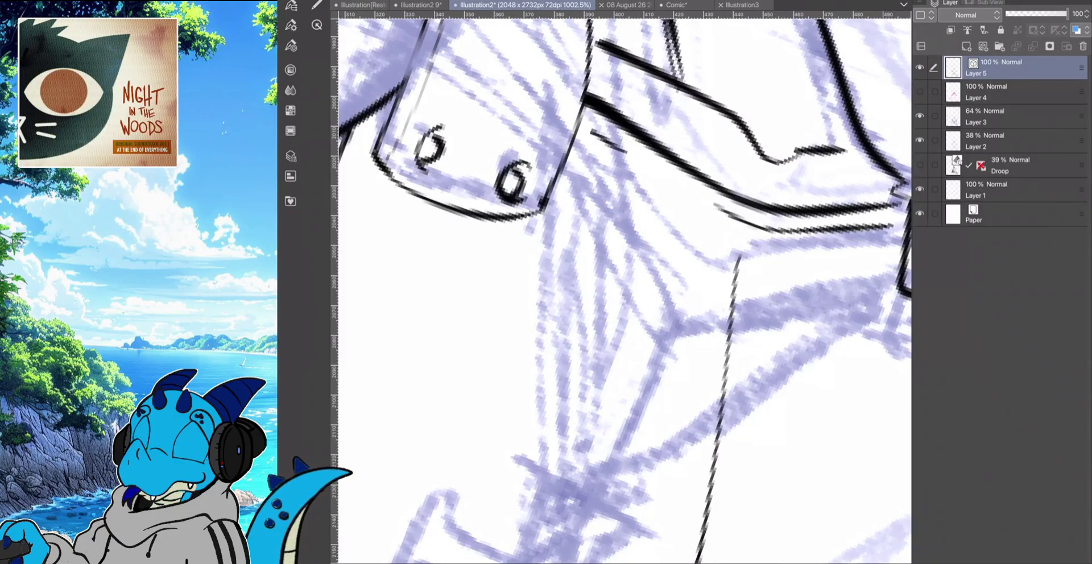
{"action": "mouse_move", "coordinate": [547, 204]}
{"action": "left_mouse_down"}
{"action": "mouse_move", "coordinate": [537, 227]}
{"action": "mouse_move", "coordinate": [555, 240]}
{"action": "mouse_move", "coordinate": [557, 214]}
{"action": "mouse_move", "coordinate": [543, 255]}
{"action": "mouse_move", "coordinate": [557, 296]}
{"action": "left_mouse_up"}
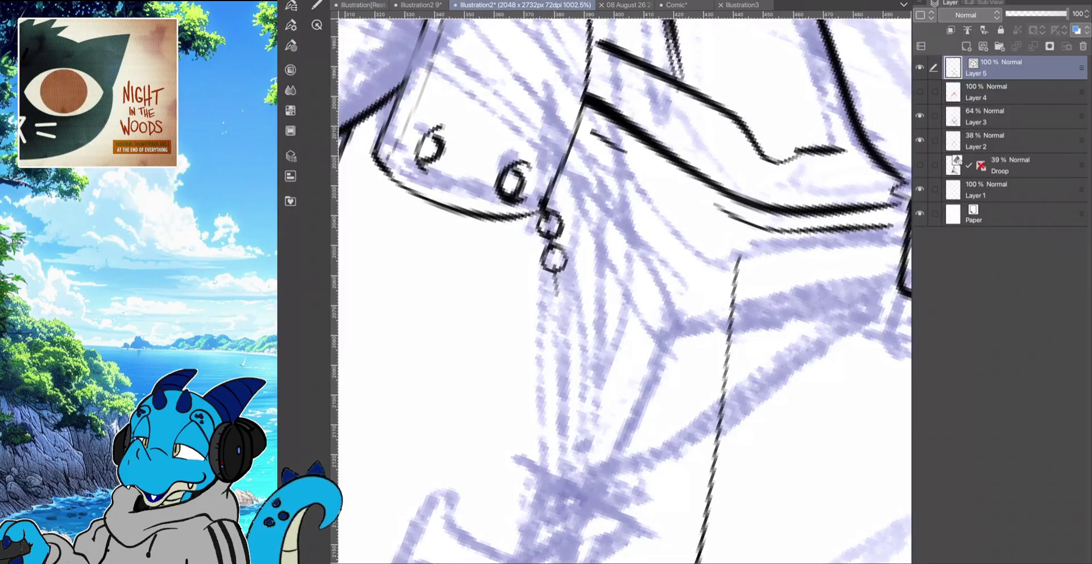
{"action": "mouse_move", "coordinate": [566, 285]}
{"action": "left_mouse_down"}
{"action": "mouse_move", "coordinate": [552, 285]}
{"action": "mouse_move", "coordinate": [555, 297]}
{"action": "mouse_move", "coordinate": [565, 287]}
{"action": "mouse_move", "coordinate": [549, 289]}
{"action": "mouse_move", "coordinate": [547, 305]}
{"action": "mouse_move", "coordinate": [565, 301]}
{"action": "mouse_move", "coordinate": [551, 327]}
{"action": "mouse_move", "coordinate": [564, 351]}
{"action": "mouse_move", "coordinate": [572, 325]}
{"action": "left_mouse_up"}
{"action": "key", "text": "ctrl+z"}
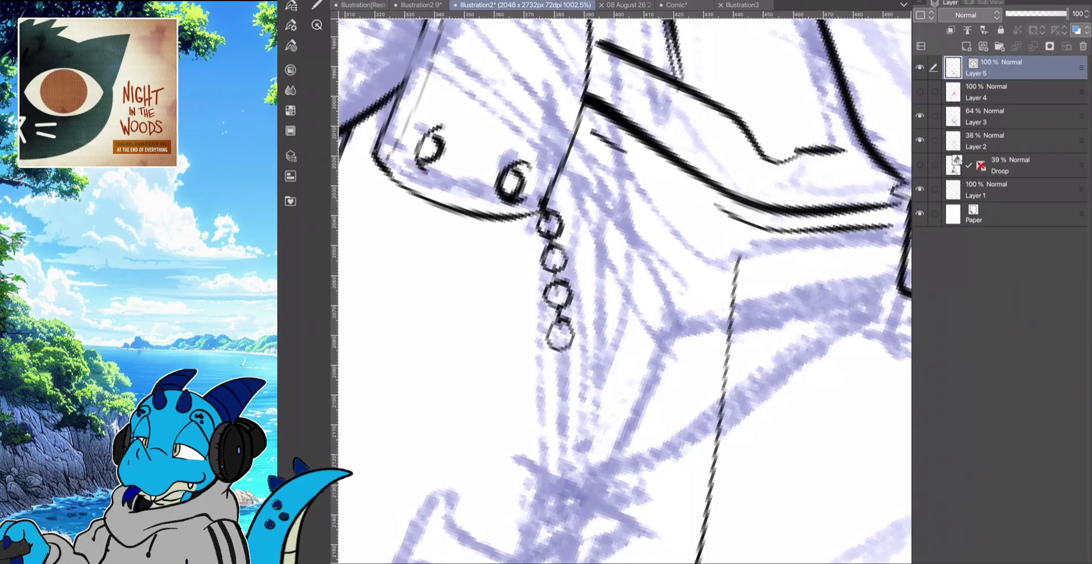
{"action": "scroll", "coordinate": [624, 291], "scroll_direction": "down", "scroll_amount": 4}
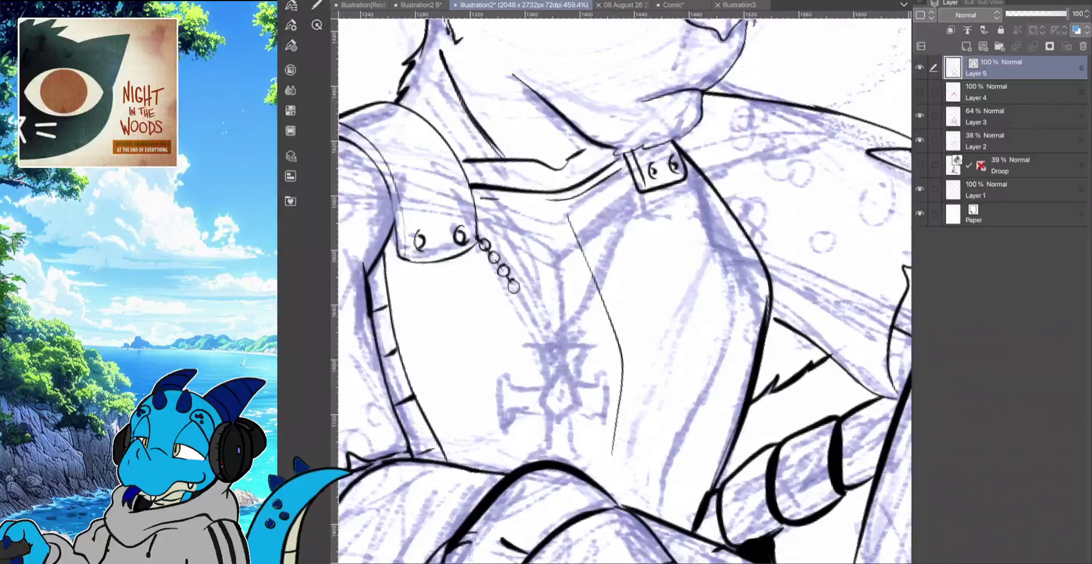
{"action": "left_click_drag", "start_coordinate": [515, 288], "coordinate": [547, 342]}
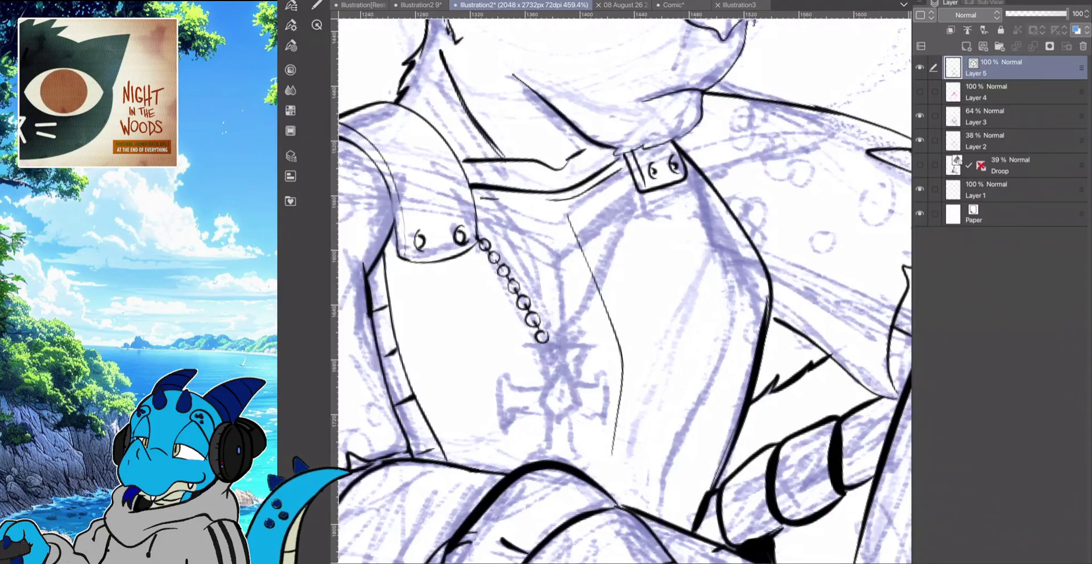
Ink the second strand of round chain links from the cross pendant up to the collar beside the small riveted buckle
{"action": "mouse_move", "coordinate": [556, 329]}
{"action": "left_mouse_down"}
{"action": "mouse_move", "coordinate": [554, 341]}
{"action": "mouse_move", "coordinate": [570, 342]}
{"action": "mouse_move", "coordinate": [614, 229]}
{"action": "mouse_move", "coordinate": [609, 245]}
{"action": "left_mouse_up"}
{"action": "key", "text": "ctrl+z"}
{"action": "key", "text": "ctrl+z"}
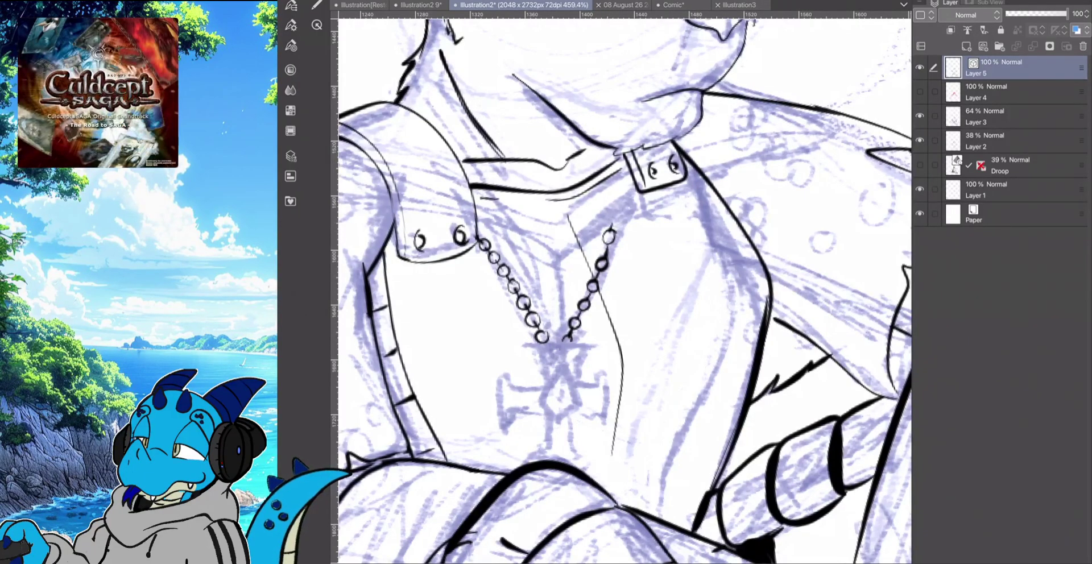
{"action": "mouse_move", "coordinate": [618, 206]}
{"action": "left_mouse_down"}
{"action": "mouse_move", "coordinate": [613, 222]}
{"action": "mouse_move", "coordinate": [612, 190]}
{"action": "left_mouse_up"}
{"action": "left_click_drag", "start_coordinate": [613, 189], "coordinate": [618, 193]}
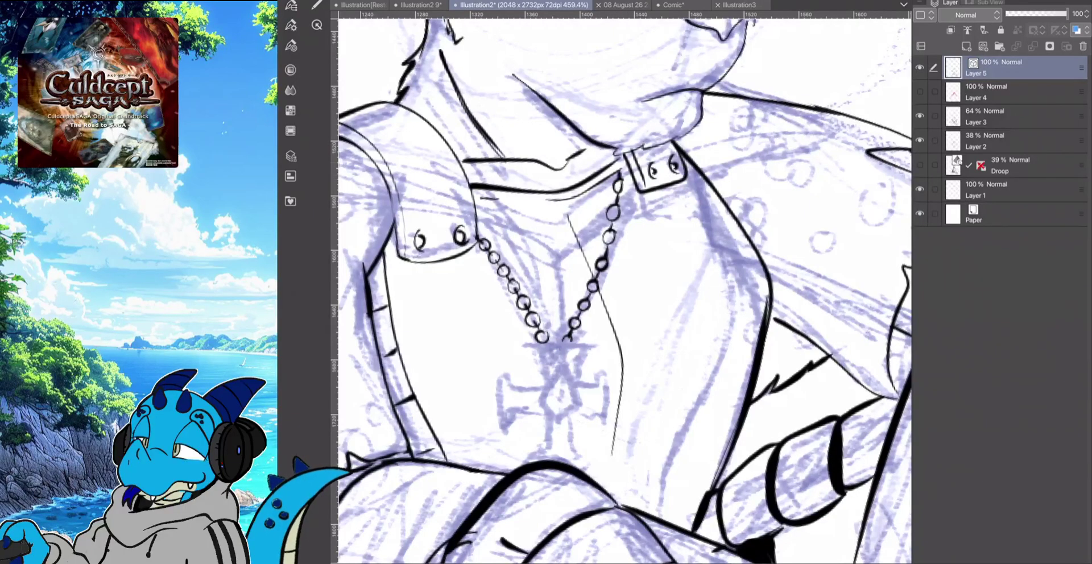
Ink the last small chain links against the collar and the flat top bar of the cross pendant
{"action": "left_click_drag", "start_coordinate": [623, 158], "coordinate": [615, 165]}
{"action": "mouse_move", "coordinate": [617, 160]}
{"action": "left_mouse_down"}
{"action": "mouse_move", "coordinate": [610, 172]}
{"action": "mouse_move", "coordinate": [622, 163]}
{"action": "mouse_move", "coordinate": [608, 148]}
{"action": "left_mouse_up"}
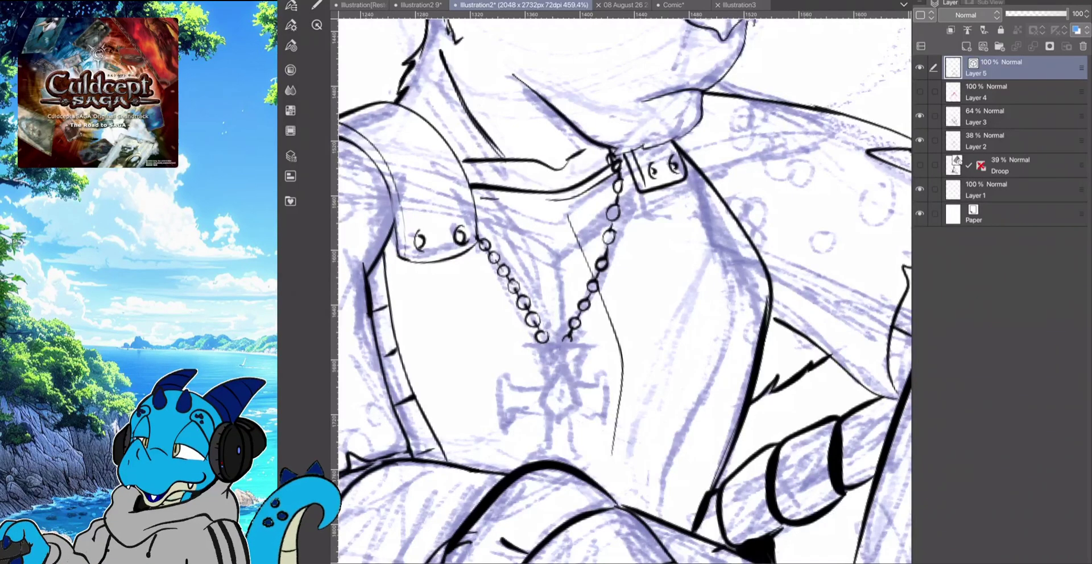
{"action": "mouse_move", "coordinate": [523, 345]}
{"action": "left_mouse_down"}
{"action": "mouse_move", "coordinate": [594, 336]}
{"action": "mouse_move", "coordinate": [523, 347]}
{"action": "mouse_move", "coordinate": [578, 344]}
{"action": "mouse_move", "coordinate": [576, 378]}
{"action": "left_mouse_up"}
{"action": "key", "text": "ctrl+z"}
{"action": "key", "text": "ctrl+z"}
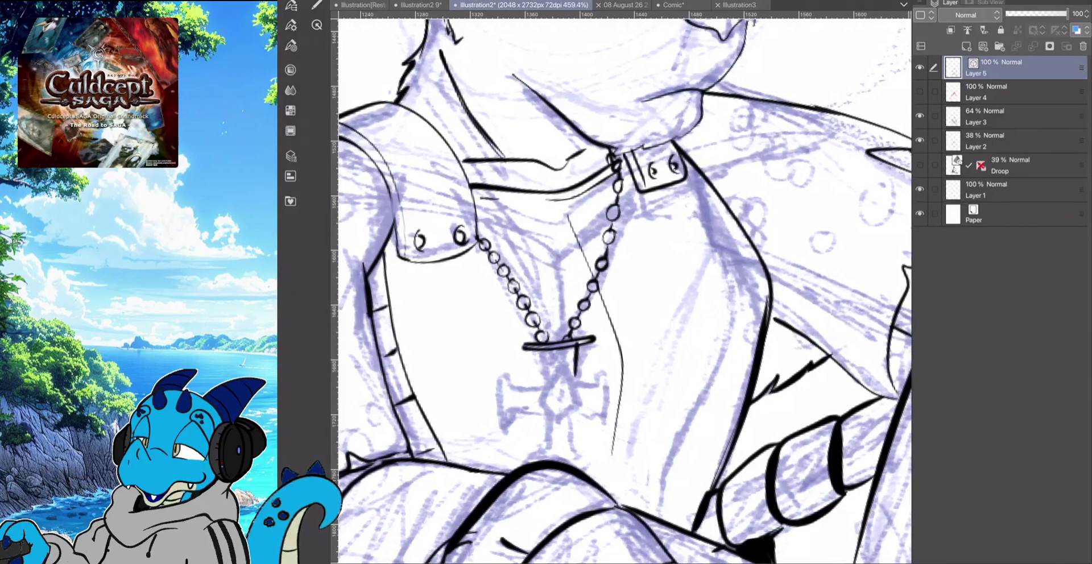
Try to ink the pendant with a straight stem, a teardrop gem in the centre and a boxy side arm
{"action": "key", "text": "ctrl+z"}
{"action": "left_click_drag", "start_coordinate": [541, 349], "coordinate": [547, 387]}
{"action": "key", "text": "ctrl+z"}
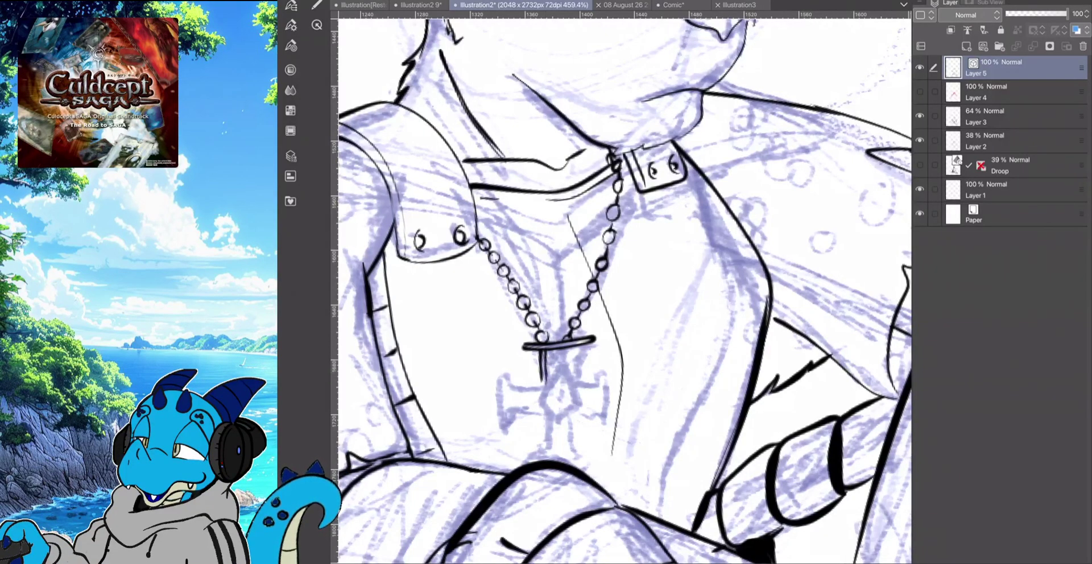
{"action": "mouse_move", "coordinate": [572, 342]}
{"action": "left_mouse_down"}
{"action": "mouse_move", "coordinate": [566, 415]}
{"action": "mouse_move", "coordinate": [548, 401]}
{"action": "mouse_move", "coordinate": [553, 370]}
{"action": "left_mouse_up"}
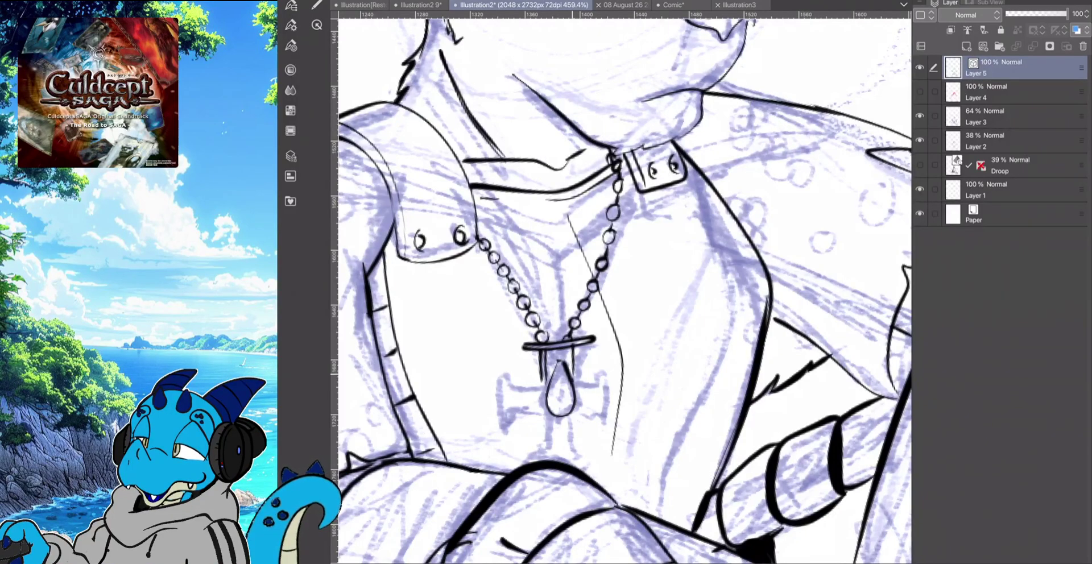
{"action": "mouse_move", "coordinate": [572, 380]}
{"action": "left_mouse_down"}
{"action": "mouse_move", "coordinate": [607, 378]}
{"action": "mouse_move", "coordinate": [607, 414]}
{"action": "mouse_move", "coordinate": [595, 422]}
{"action": "left_mouse_up"}
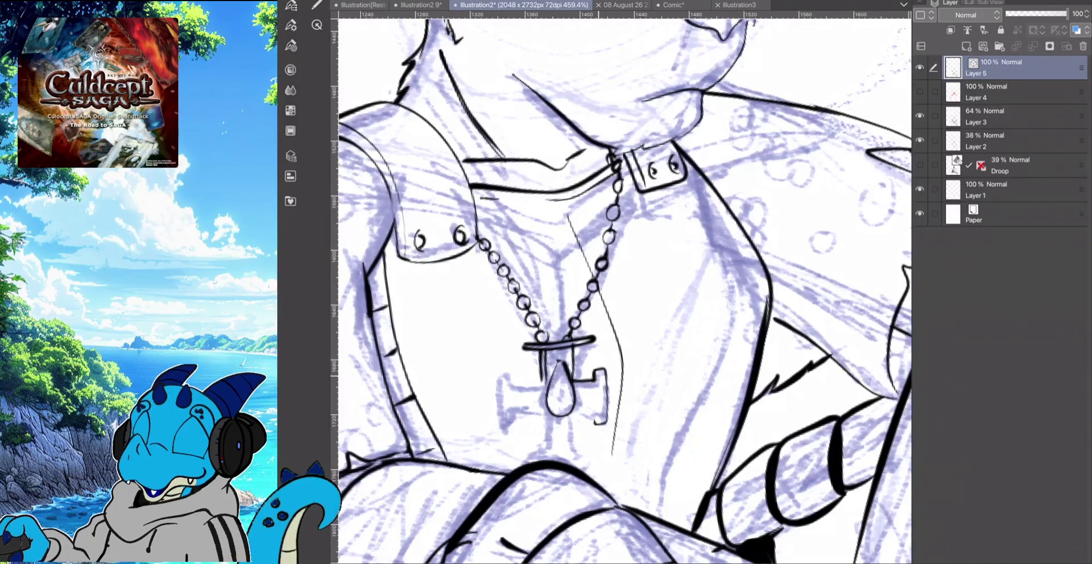
{"action": "mouse_move", "coordinate": [597, 376]}
{"action": "left_mouse_down"}
{"action": "mouse_move", "coordinate": [599, 420]}
{"action": "mouse_move", "coordinate": [576, 418]}
{"action": "left_mouse_up"}
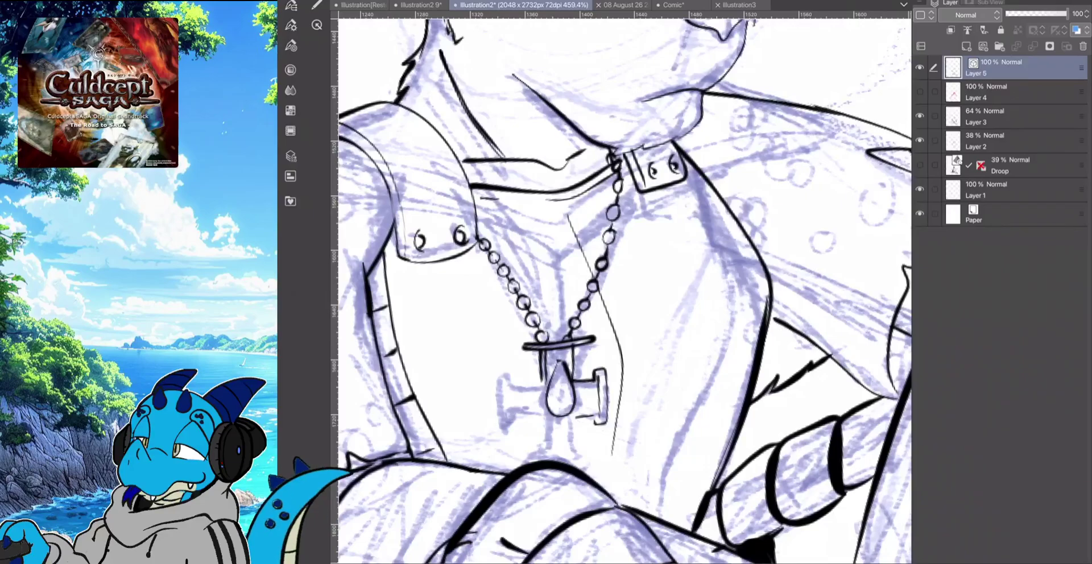
Compare the pendant with and without the boxy arm, check it in a flipped view, and undo its lines back to the top bar
{"action": "key", "text": "ctrl+z"}
{"action": "key", "text": "ctrl+z"}
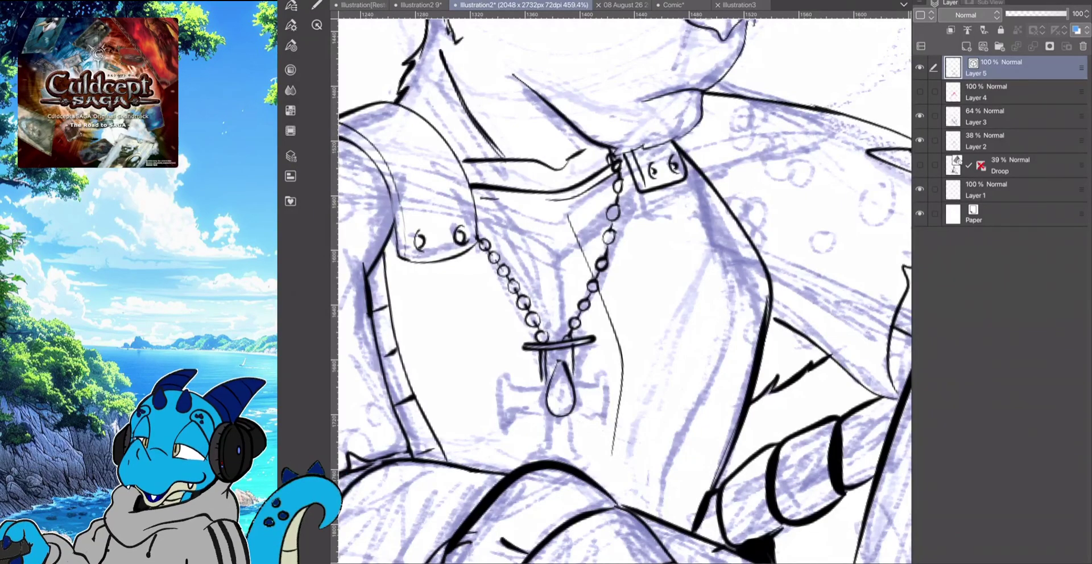
{"action": "key", "text": "ctrl+z"}
{"action": "key", "text": "ctrl+y"}
{"action": "key", "text": "ctrl+y"}
{"action": "key", "text": "ctrl+y"}
{"action": "key", "text": "ctrl+y"}
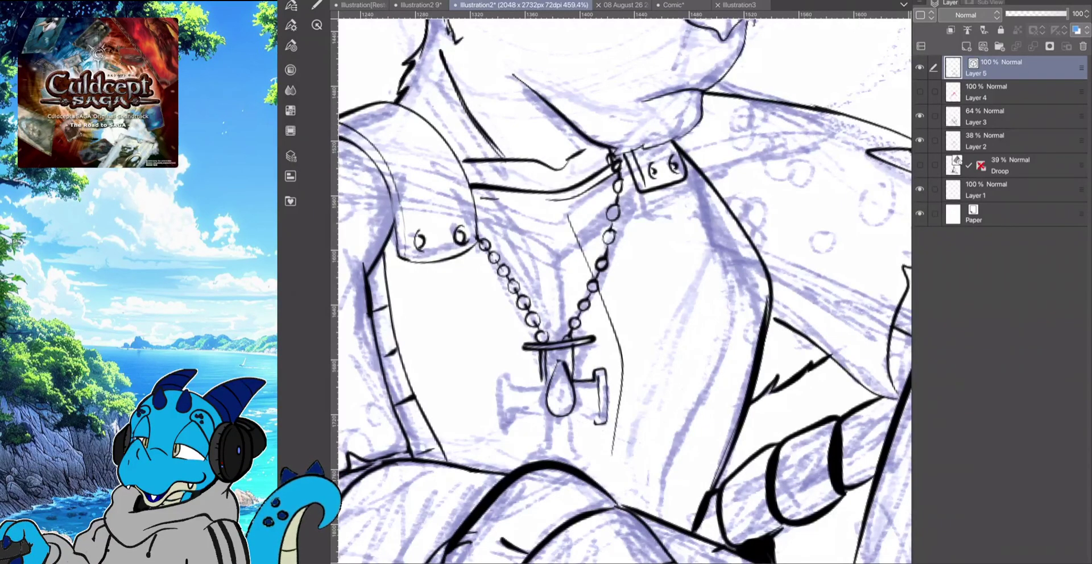
{"action": "key", "text": "h"}
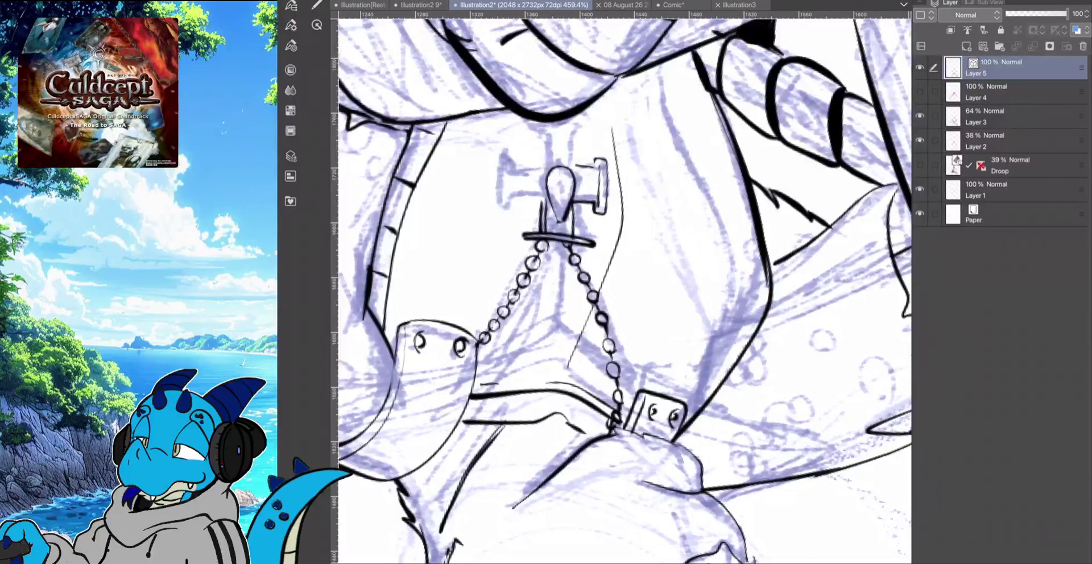
{"action": "key", "text": "h"}
{"action": "key", "text": "ctrl+z"}
{"action": "key", "text": "ctrl+z"}
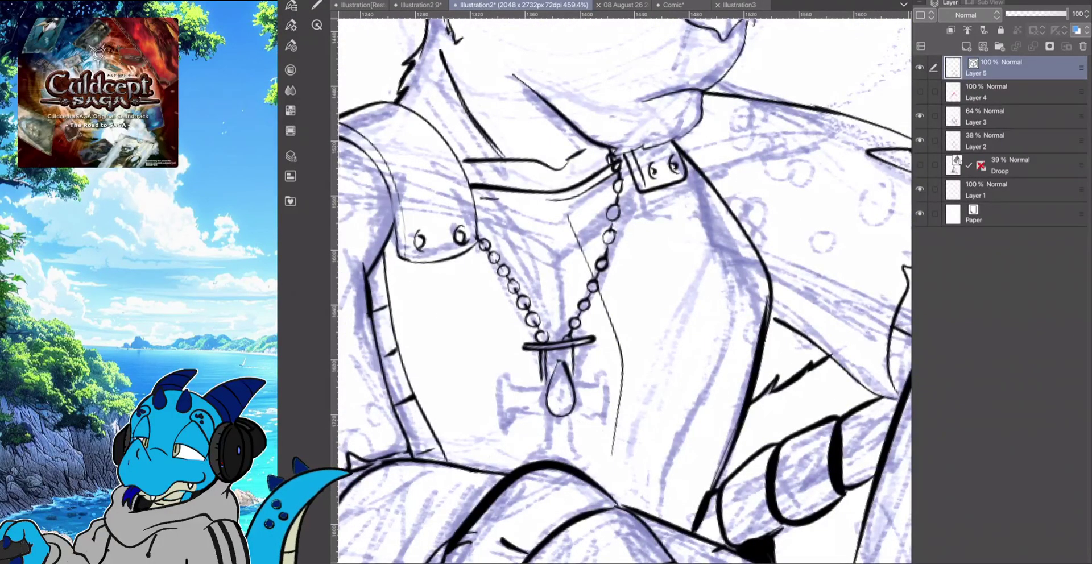
{"action": "key", "text": "ctrl+z"}
{"action": "key", "text": "ctrl+z"}
{"action": "key", "text": "ctrl+z"}
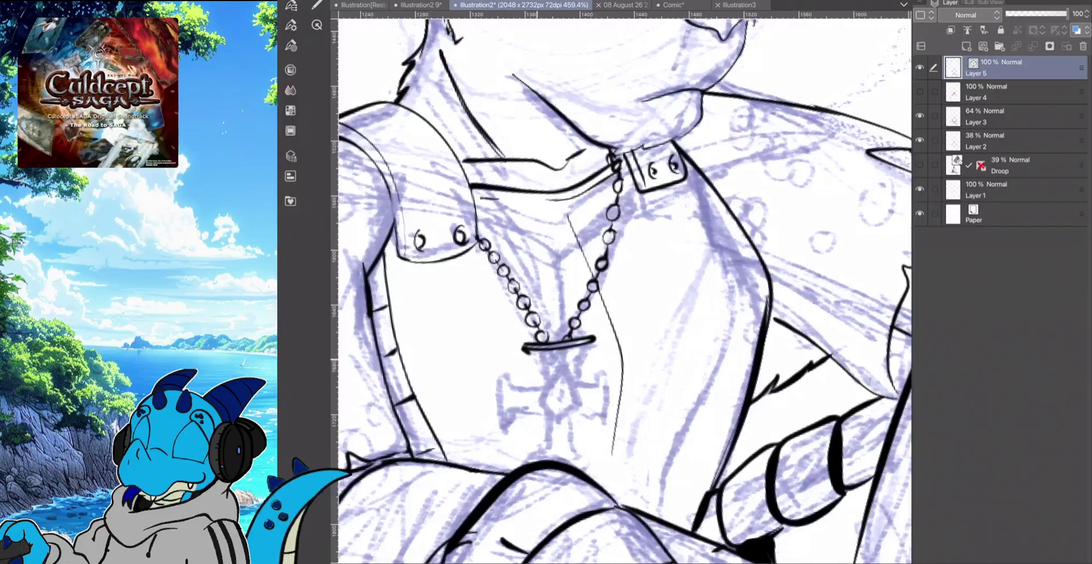
Ink the cross pendant's flared upper arm below the top bar and the curved outlines of both flared side arms
{"action": "mouse_move", "coordinate": [524, 349]}
{"action": "left_mouse_down"}
{"action": "mouse_move", "coordinate": [542, 375]}
{"action": "mouse_move", "coordinate": [576, 379]}
{"action": "mouse_move", "coordinate": [594, 343]}
{"action": "left_mouse_up"}
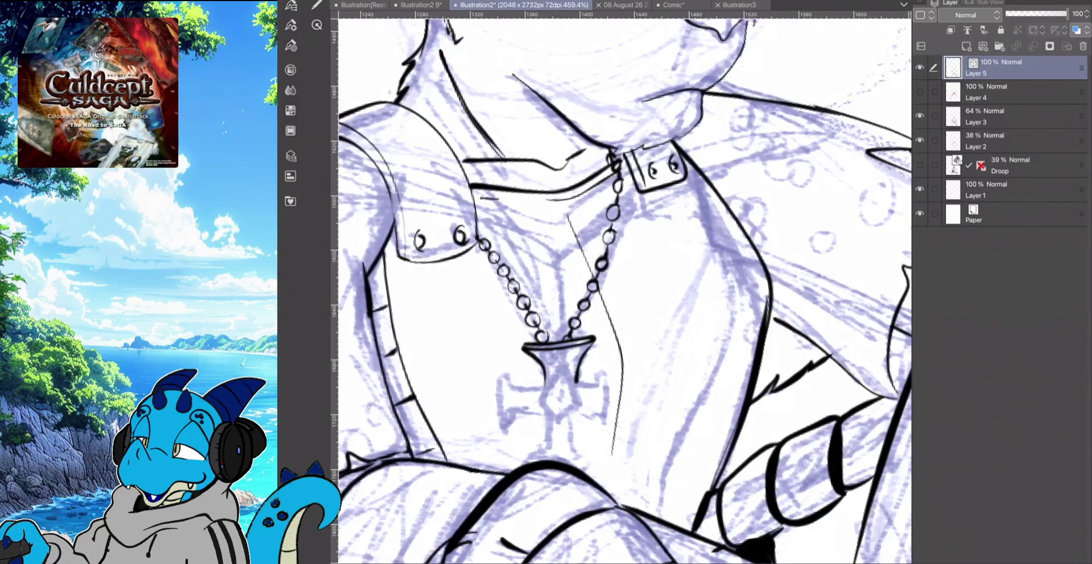
{"action": "key", "text": "ctrl+z"}
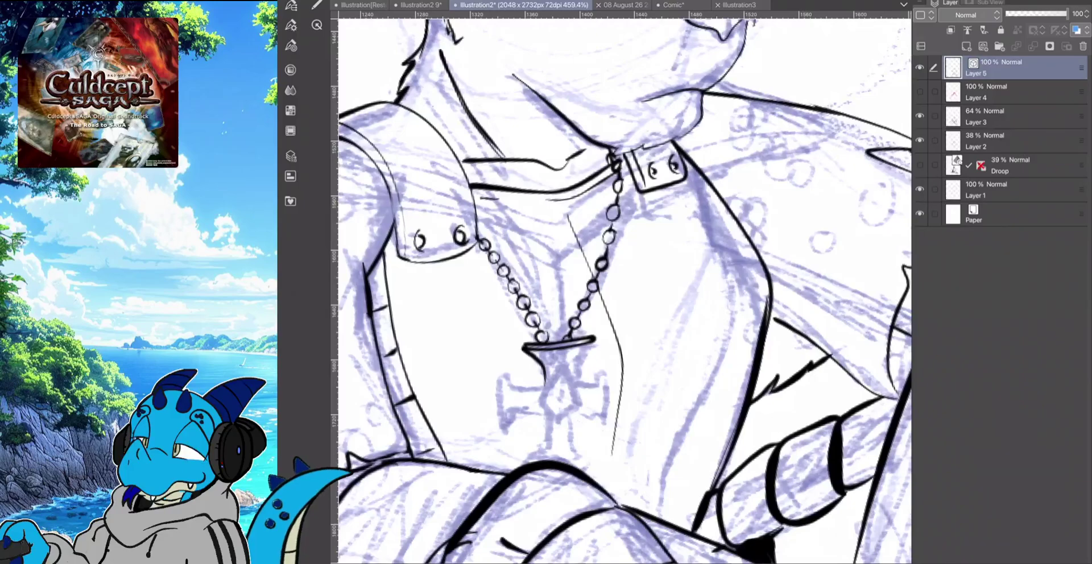
{"action": "mouse_move", "coordinate": [591, 343]}
{"action": "left_mouse_down"}
{"action": "mouse_move", "coordinate": [577, 381]}
{"action": "mouse_move", "coordinate": [591, 388]}
{"action": "mouse_move", "coordinate": [607, 367]}
{"action": "mouse_move", "coordinate": [610, 430]}
{"action": "left_mouse_up"}
{"action": "key", "text": "ctrl+z"}
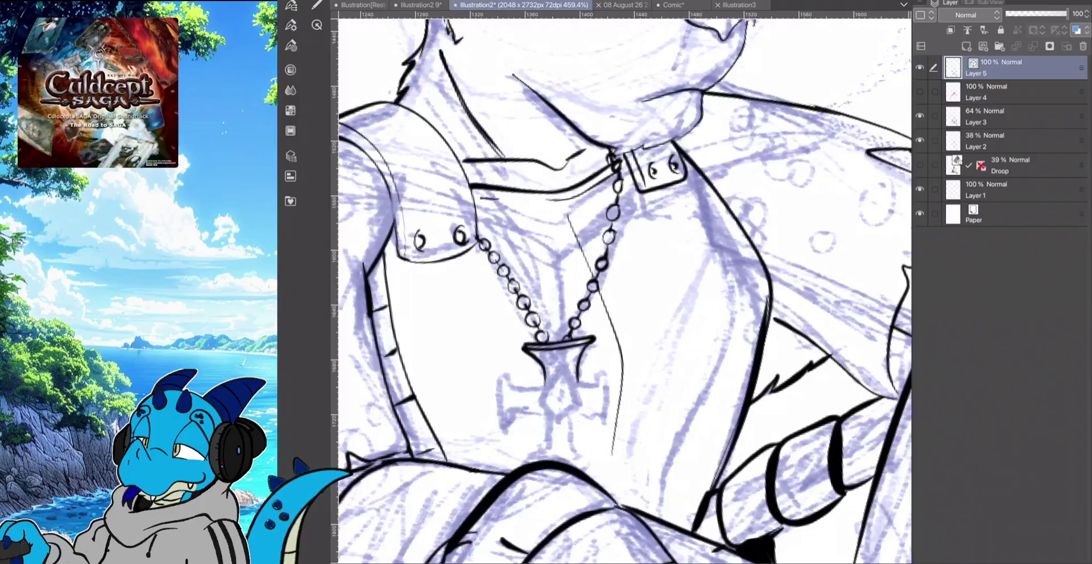
{"action": "mouse_move", "coordinate": [576, 380]}
{"action": "left_mouse_down"}
{"action": "mouse_move", "coordinate": [586, 387]}
{"action": "mouse_move", "coordinate": [607, 367]}
{"action": "mouse_move", "coordinate": [613, 402]}
{"action": "mouse_move", "coordinate": [601, 427]}
{"action": "left_mouse_up"}
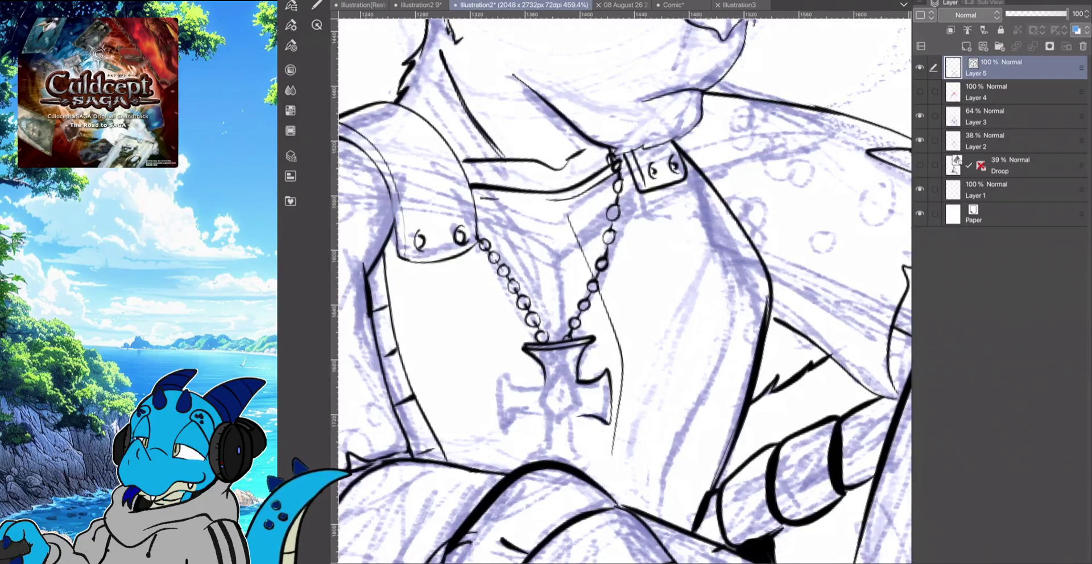
{"action": "mouse_move", "coordinate": [544, 385]}
{"action": "left_mouse_down"}
{"action": "mouse_move", "coordinate": [506, 379]}
{"action": "mouse_move", "coordinate": [508, 404]}
{"action": "mouse_move", "coordinate": [527, 413]}
{"action": "left_mouse_up"}
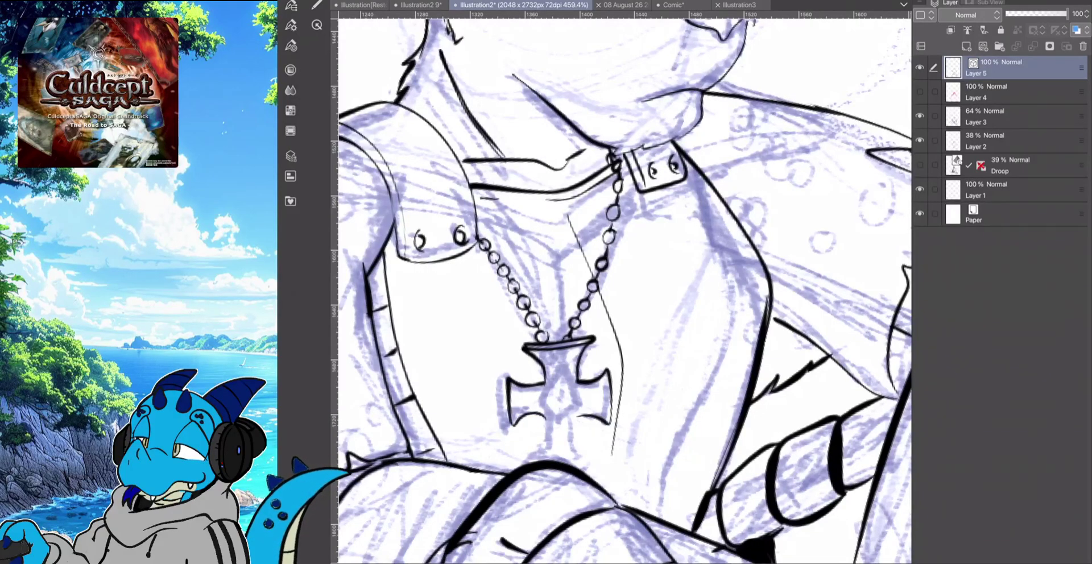
{"action": "mouse_move", "coordinate": [544, 420]}
{"action": "left_mouse_down"}
{"action": "mouse_move", "coordinate": [543, 437]}
{"action": "mouse_move", "coordinate": [526, 447]}
{"action": "mouse_move", "coordinate": [580, 447]}
{"action": "mouse_move", "coordinate": [575, 420]}
{"action": "left_mouse_up"}
{"action": "key", "text": "ctrl+z"}
{"action": "key", "text": "ctrl+z"}
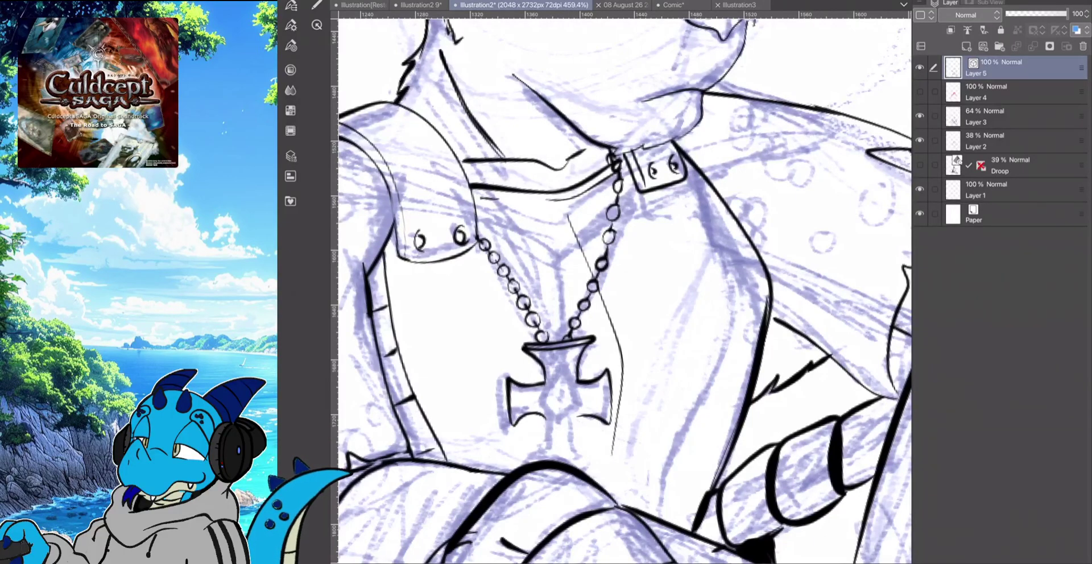
Ink a thin inner edge line along the outer end of the cross pendant's side arm nearest the riveted shoulder strap
{"action": "scroll", "coordinate": [624, 291], "scroll_direction": "down", "scroll_amount": 4}
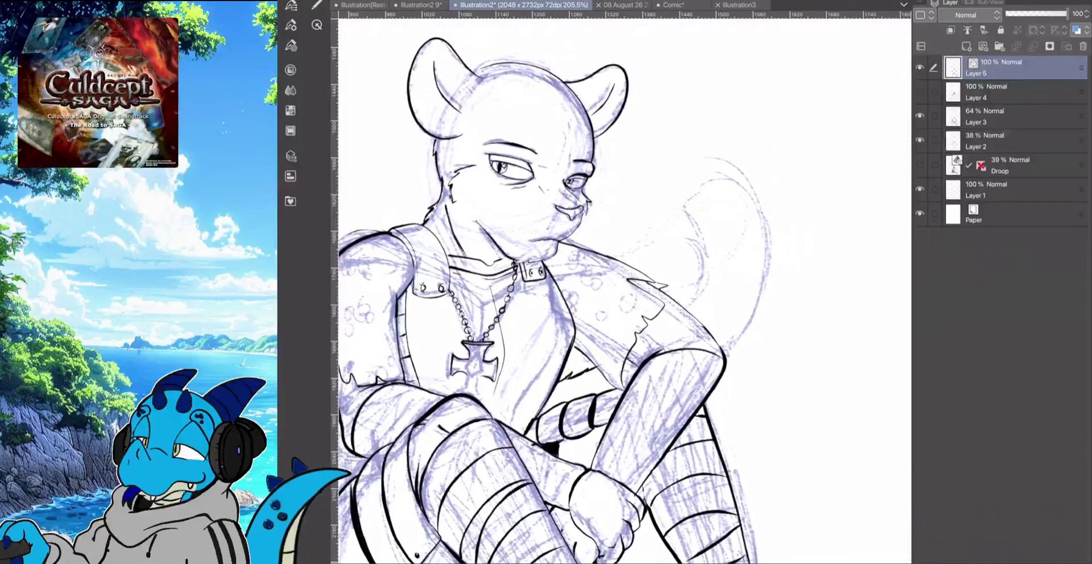
{"action": "scroll", "coordinate": [444, 373], "scroll_direction": "up", "scroll_amount": 5}
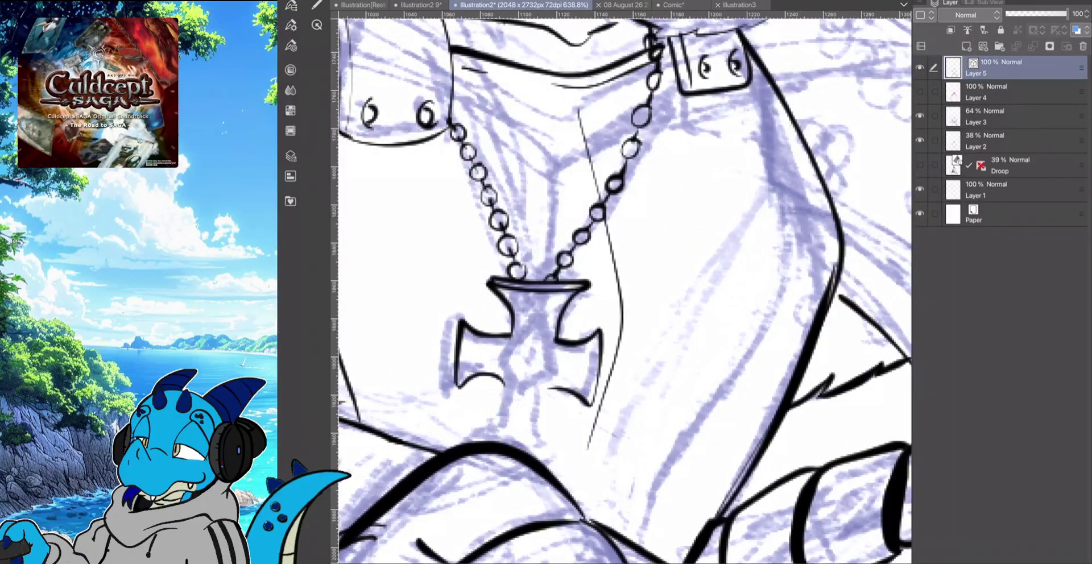
{"action": "left_click_drag", "start_coordinate": [467, 331], "coordinate": [464, 377]}
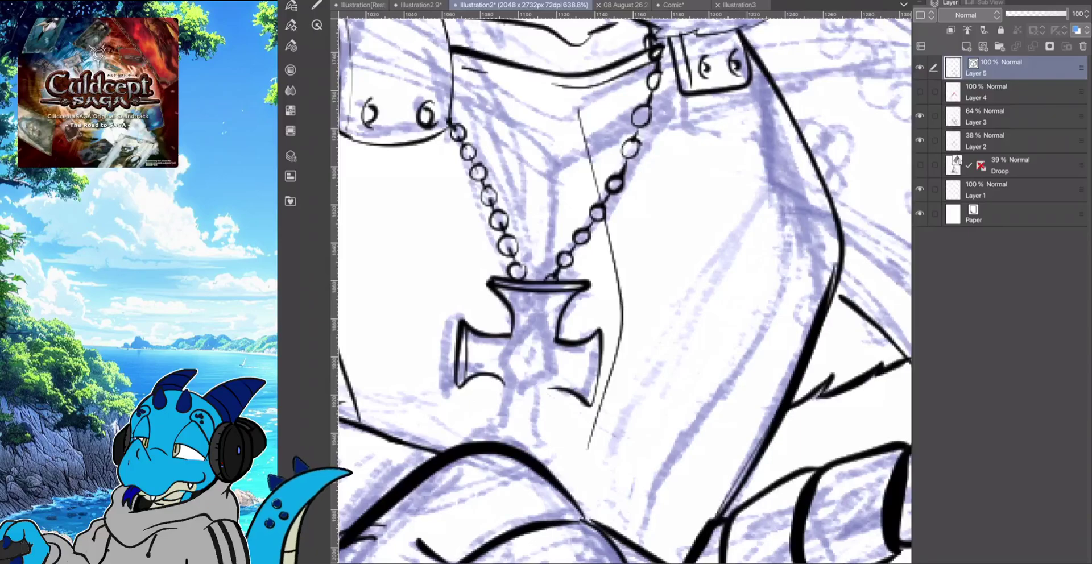
{"action": "key", "text": "ctrl+z"}
{"action": "left_click_drag", "start_coordinate": [462, 382], "coordinate": [465, 328]}
Try to ink the cross pendant's flared lower arm beneath the two side arms
{"action": "mouse_move", "coordinate": [494, 376]}
{"action": "left_mouse_down"}
{"action": "mouse_move", "coordinate": [506, 403]}
{"action": "mouse_move", "coordinate": [477, 413]}
{"action": "mouse_move", "coordinate": [488, 419]}
{"action": "mouse_move", "coordinate": [560, 426]}
{"action": "mouse_move", "coordinate": [544, 390]}
{"action": "left_mouse_up"}
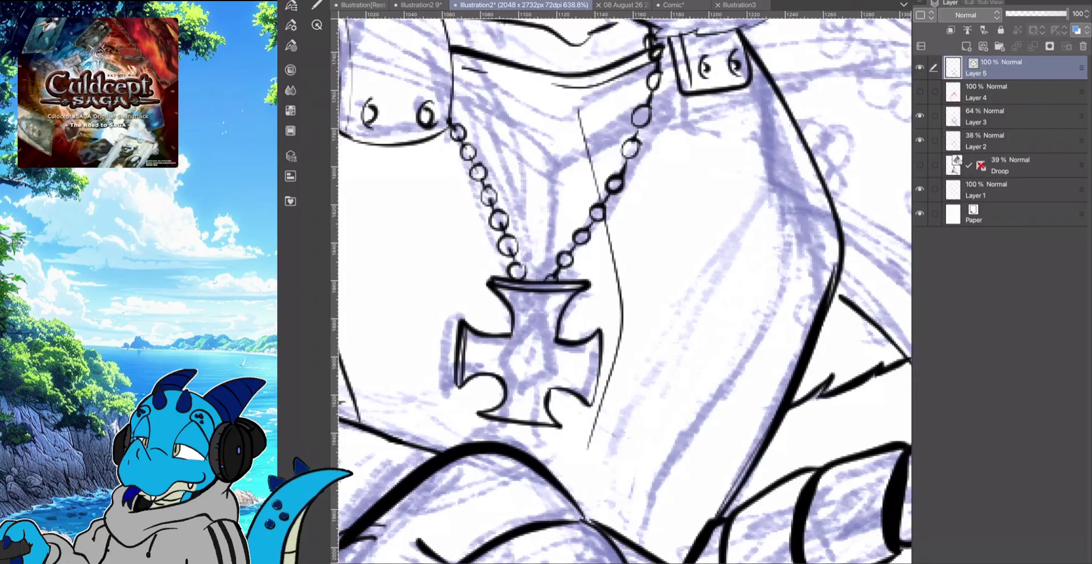
{"action": "key", "text": "ctrl+z"}
{"action": "key", "text": "ctrl+z"}
{"action": "key", "text": "ctrl+z"}
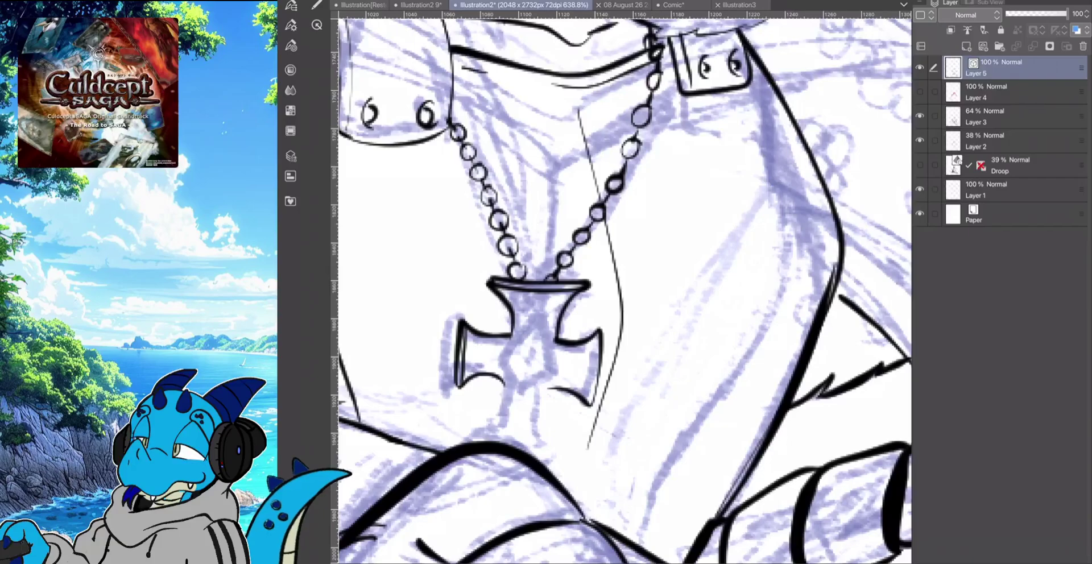
{"action": "left_click", "coordinate": [316, 5]}
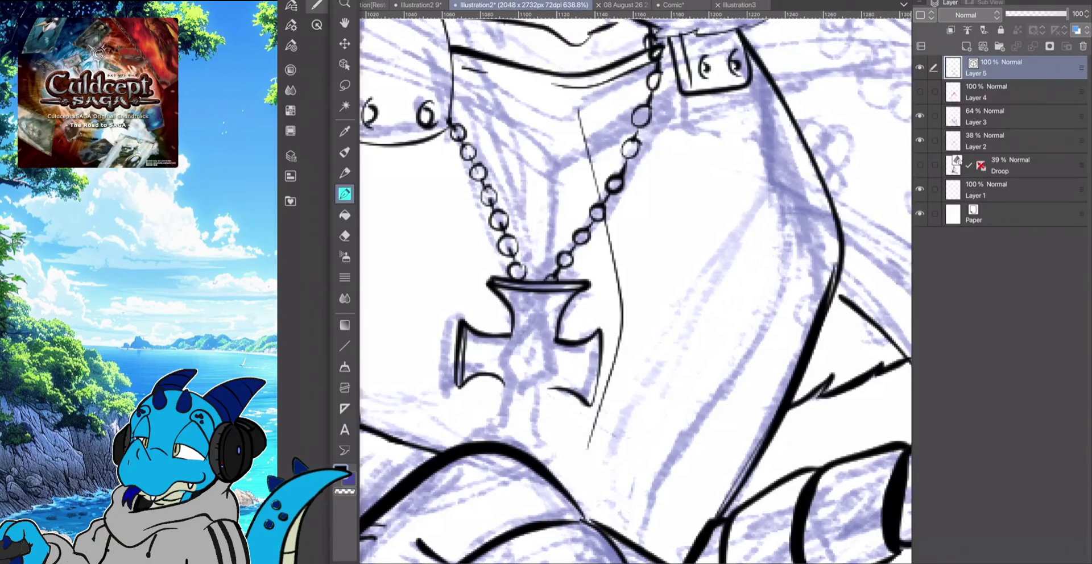
{"action": "left_click", "coordinate": [290, 89]}
{"action": "left_click", "coordinate": [290, 25]}
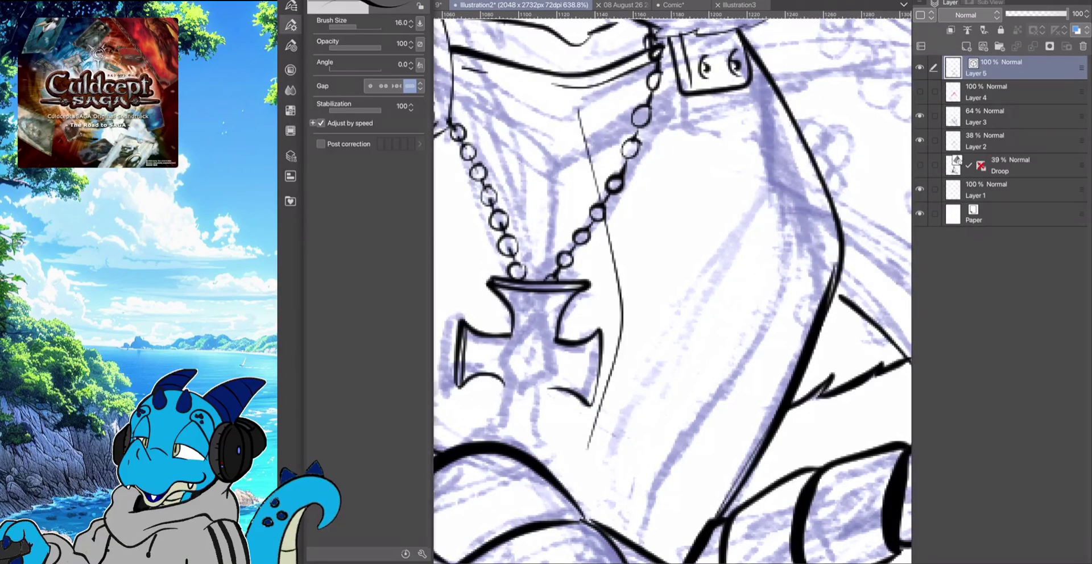
{"action": "left_click", "coordinate": [291, 5]}
{"action": "left_click", "coordinate": [290, 5]}
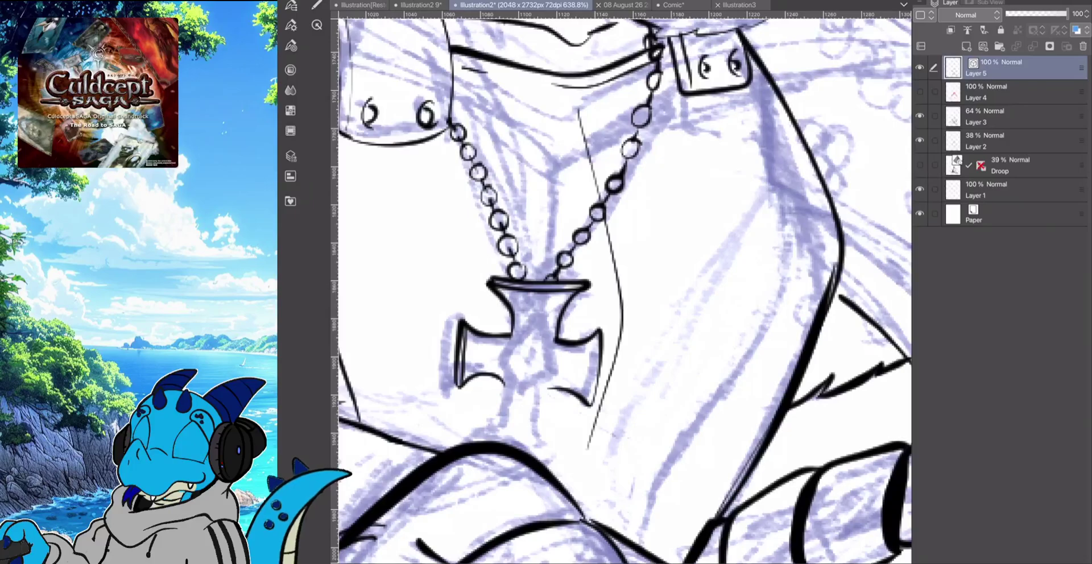
Lasso the cross pendant's two side arms, move them slightly up toward the top bar, and clear the selection
{"action": "left_click", "coordinate": [316, 5]}
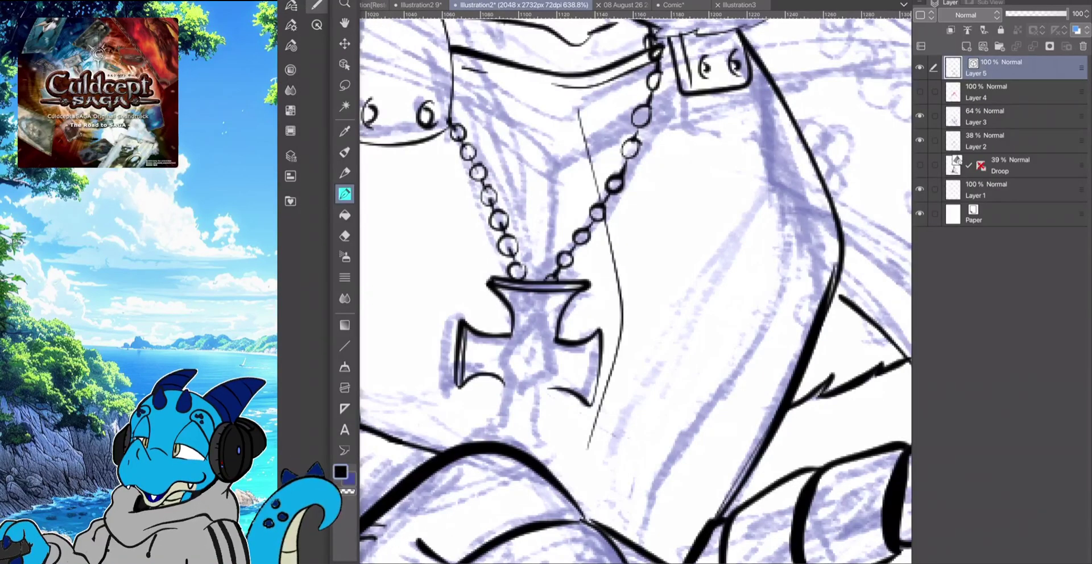
{"action": "left_click", "coordinate": [345, 85]}
{"action": "left_click", "coordinate": [316, 5]}
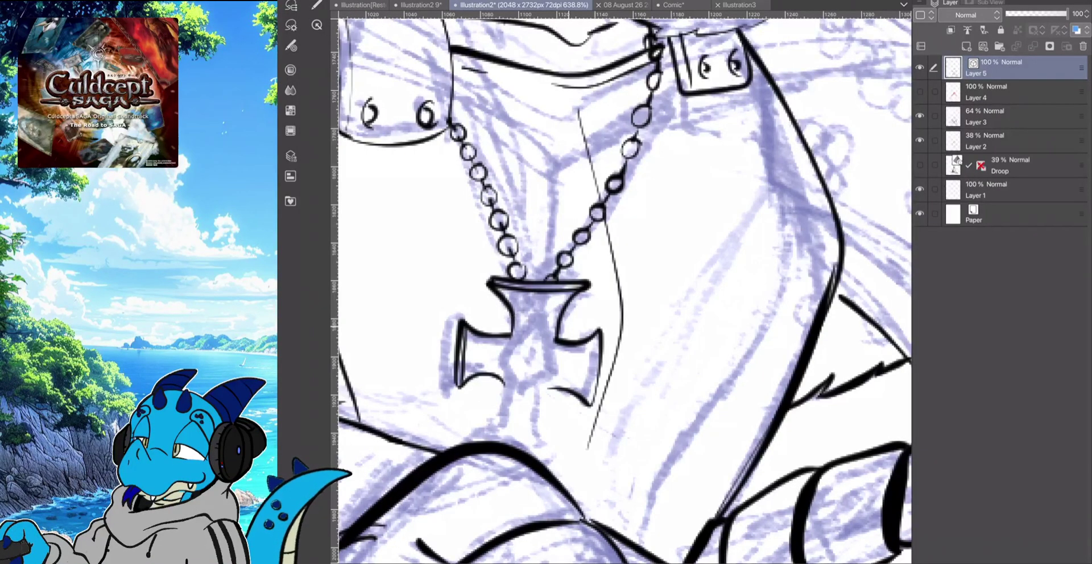
{"action": "mouse_move", "coordinate": [568, 326]}
{"action": "left_mouse_down"}
{"action": "mouse_move", "coordinate": [493, 302]}
{"action": "mouse_move", "coordinate": [447, 381]}
{"action": "mouse_move", "coordinate": [503, 405]}
{"action": "mouse_move", "coordinate": [629, 332]}
{"action": "mouse_move", "coordinate": [569, 320]}
{"action": "left_mouse_up"}
{"action": "left_click", "coordinate": [438, 1]}
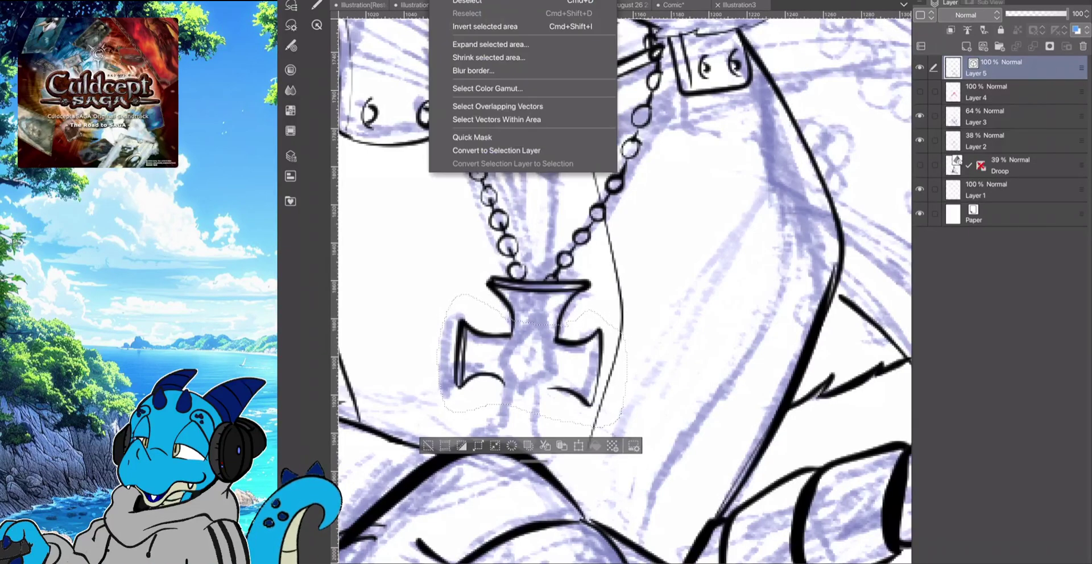
{"action": "left_click", "coordinate": [455, 3]}
{"action": "mouse_move", "coordinate": [566, 328]}
{"action": "left_mouse_down"}
{"action": "mouse_move", "coordinate": [613, 332]}
{"action": "mouse_move", "coordinate": [582, 418]}
{"action": "mouse_move", "coordinate": [495, 413]}
{"action": "mouse_move", "coordinate": [449, 341]}
{"action": "mouse_move", "coordinate": [483, 307]}
{"action": "mouse_move", "coordinate": [512, 322]}
{"action": "left_mouse_up"}
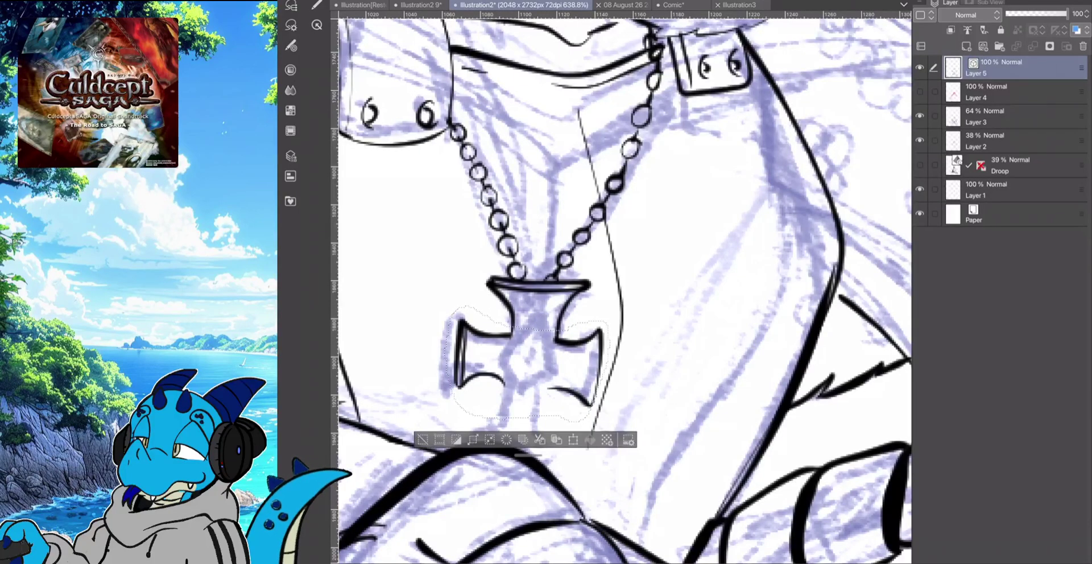
{"action": "left_click", "coordinate": [316, 5]}
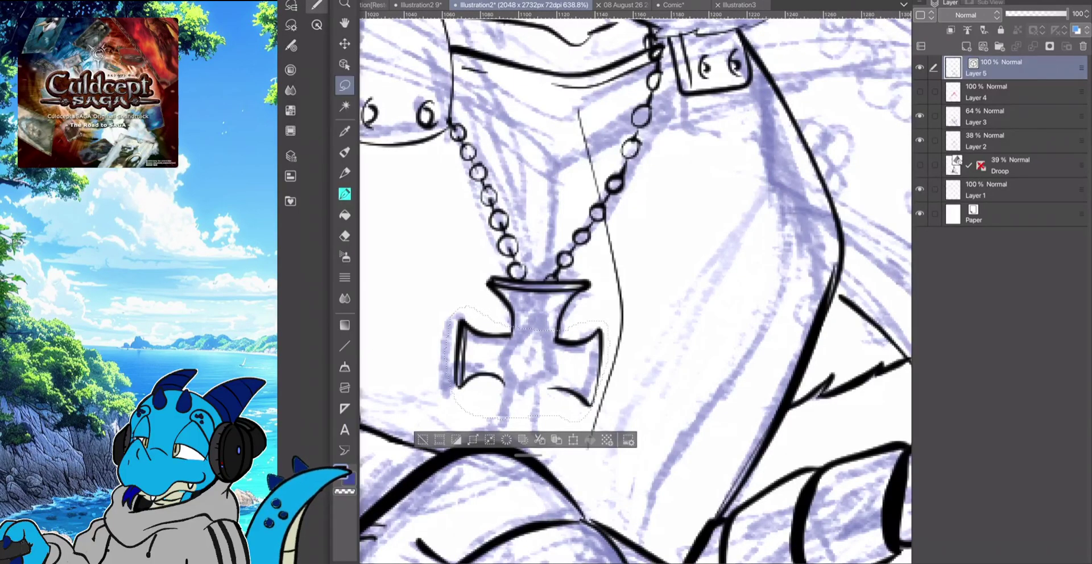
{"action": "key", "text": "k"}
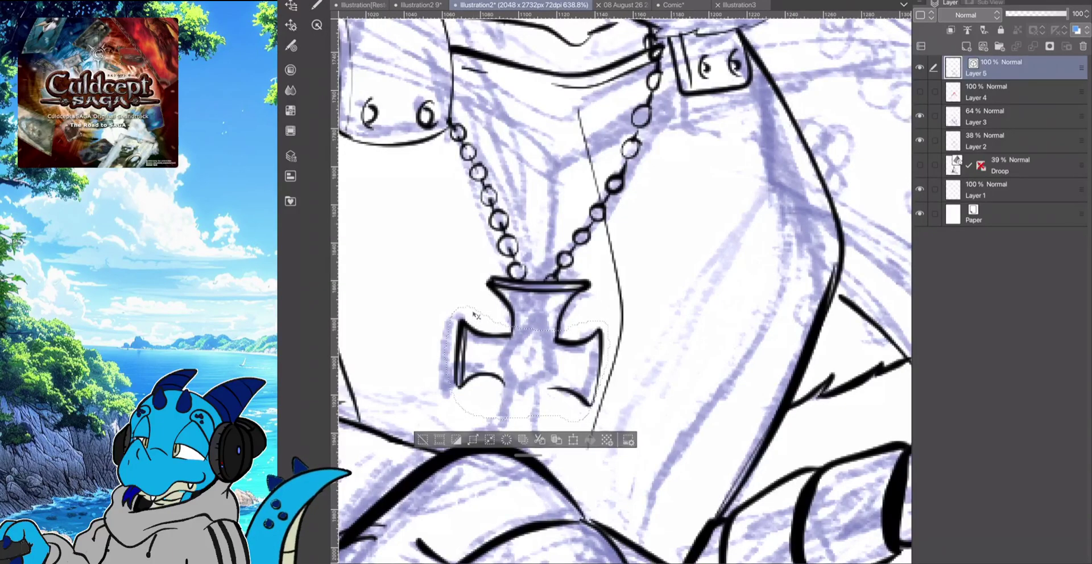
{"action": "left_click_drag", "start_coordinate": [476, 316], "coordinate": [475, 302]}
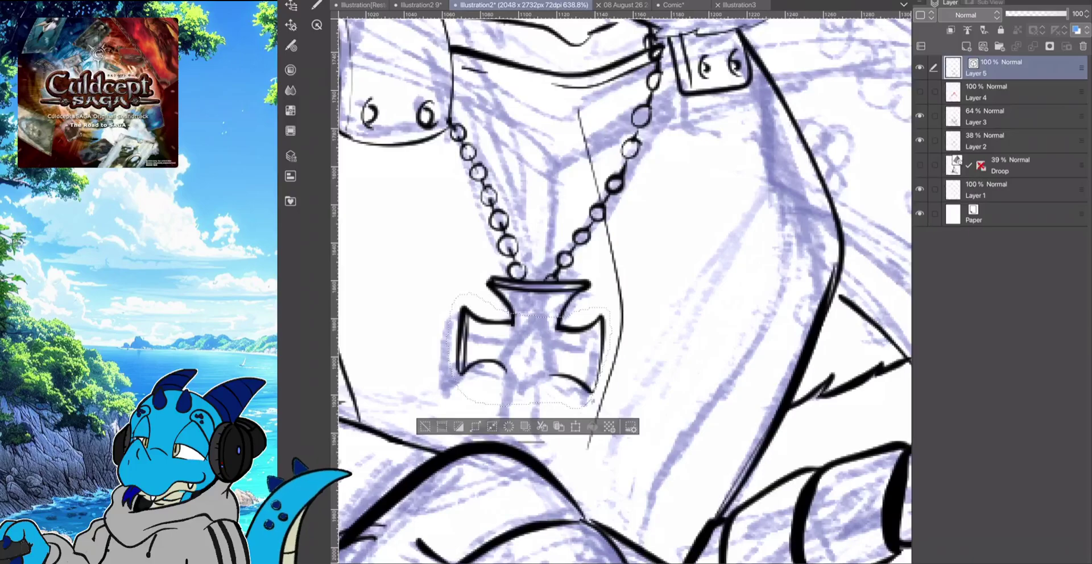
{"action": "left_click", "coordinate": [437, 2]}
{"action": "left_click", "coordinate": [522, 4]}
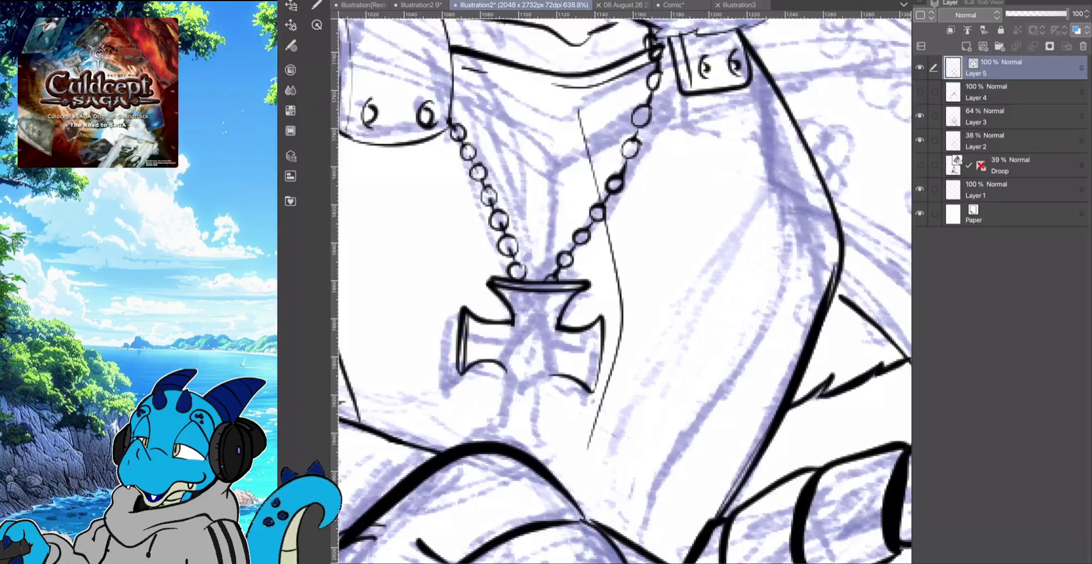
Try to ink a new curved lower edge on the cross pendant's viewer-right side arm, and undo the attempt
{"action": "left_click", "coordinate": [317, 6]}
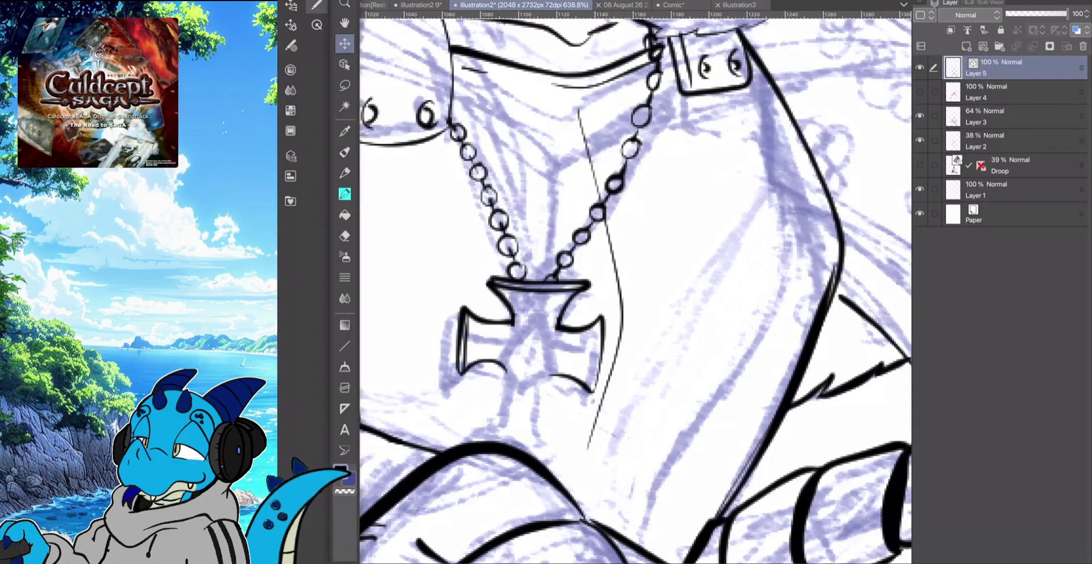
{"action": "key", "text": "p"}
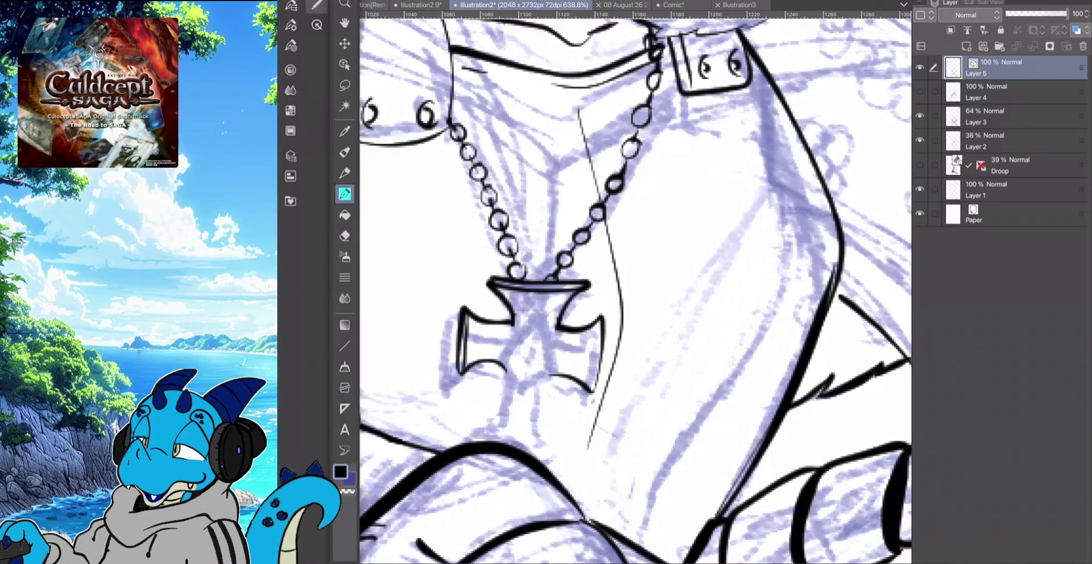
{"action": "key", "text": "Tab"}
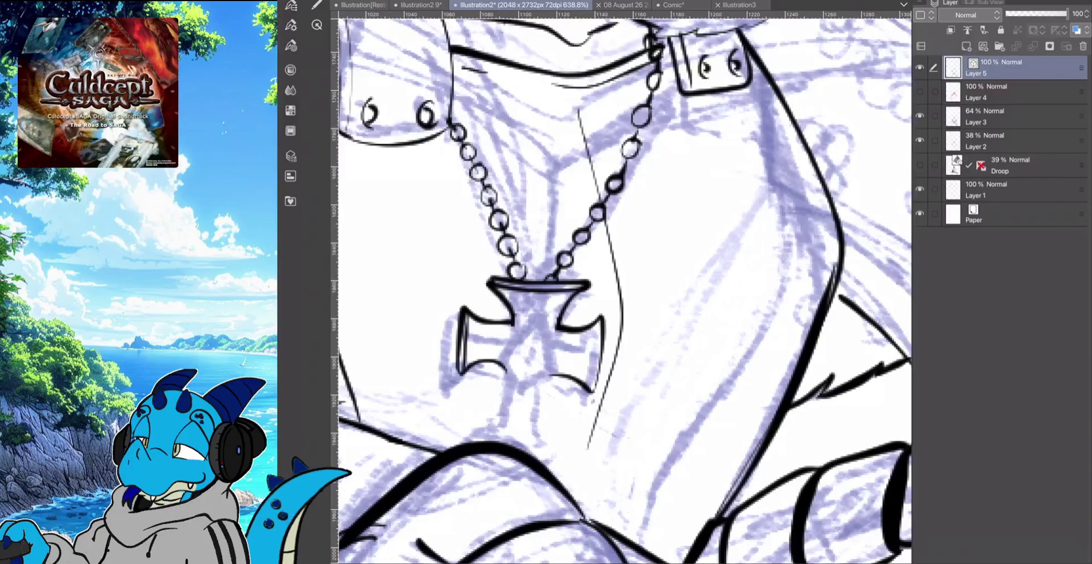
{"action": "mouse_move", "coordinate": [567, 365]}
{"action": "left_mouse_down"}
{"action": "mouse_move", "coordinate": [544, 372]}
{"action": "mouse_move", "coordinate": [566, 369]}
{"action": "mouse_move", "coordinate": [588, 401]}
{"action": "mouse_move", "coordinate": [600, 370]}
{"action": "left_mouse_up"}
{"action": "key", "text": "ctrl+z"}
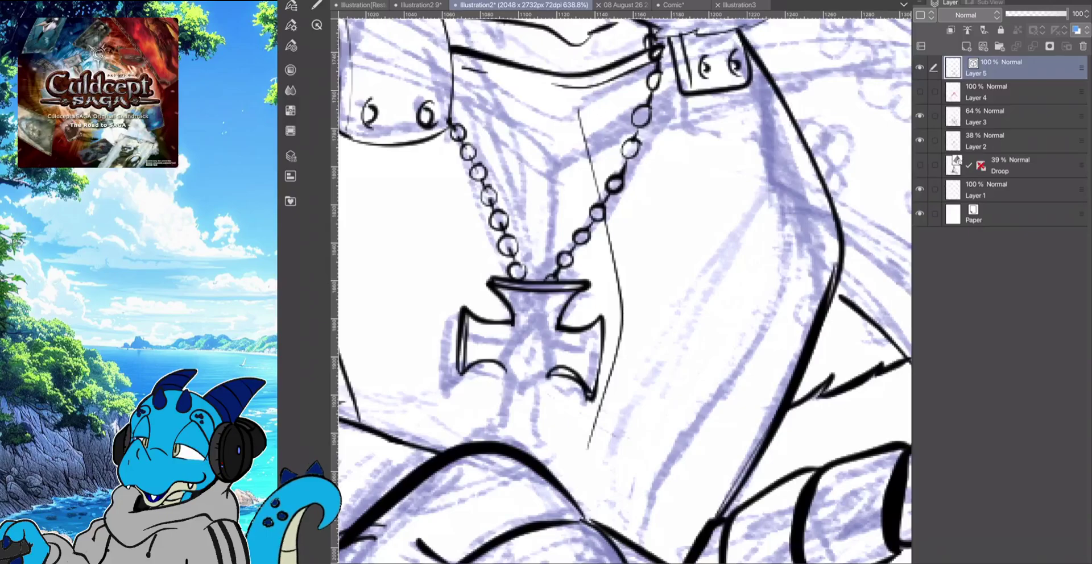
{"action": "key", "text": "ctrl+z"}
{"action": "key", "text": "ctrl+y"}
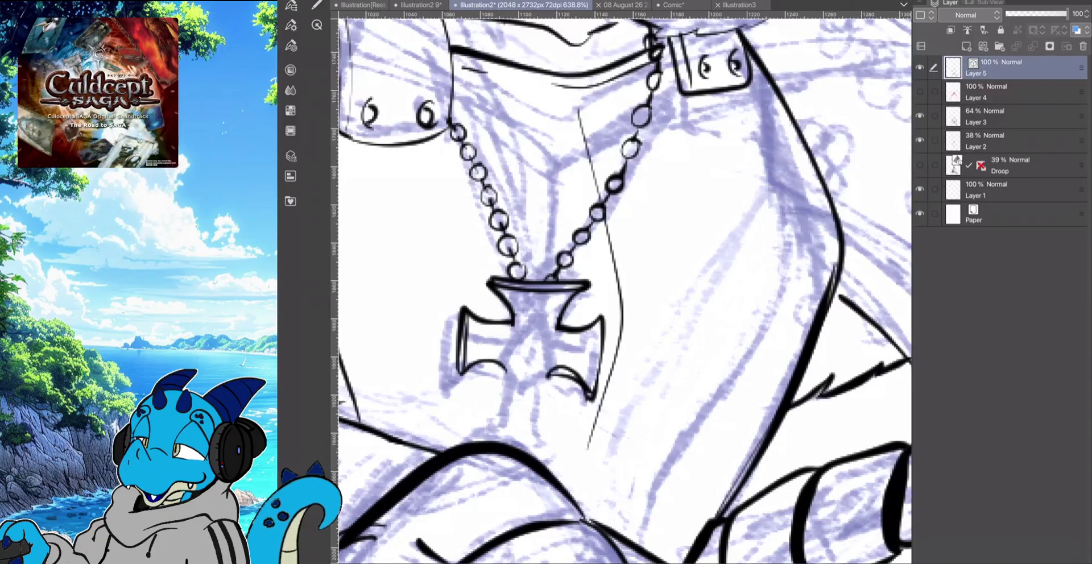
{"action": "key", "text": "ctrl+z"}
{"action": "key", "text": "ctrl+z"}
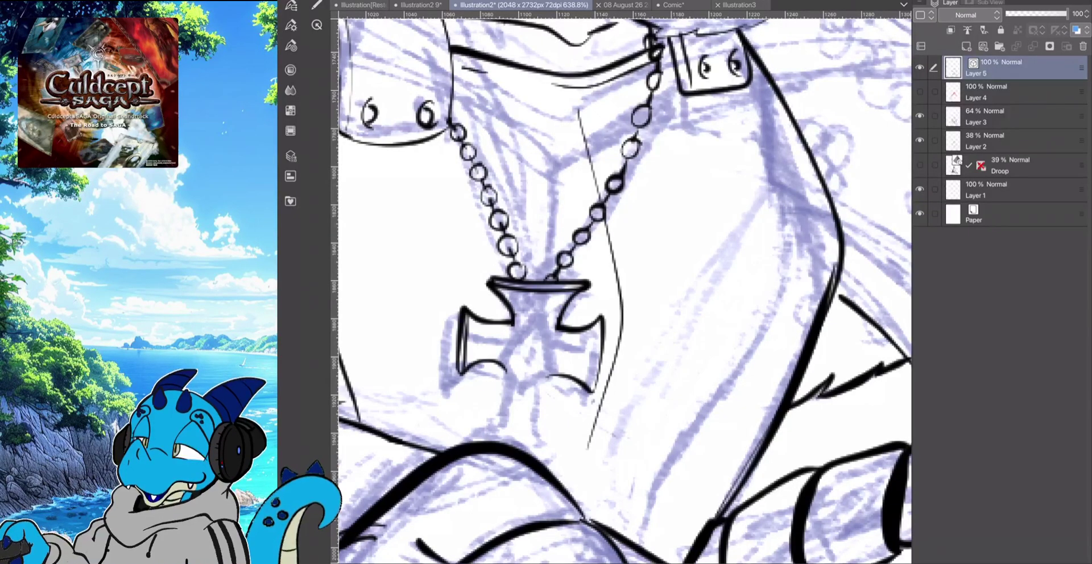
Erase the lower curved edge and lower outer corner of the cross pendant's viewer-right side arm
{"action": "left_click", "coordinate": [317, 5]}
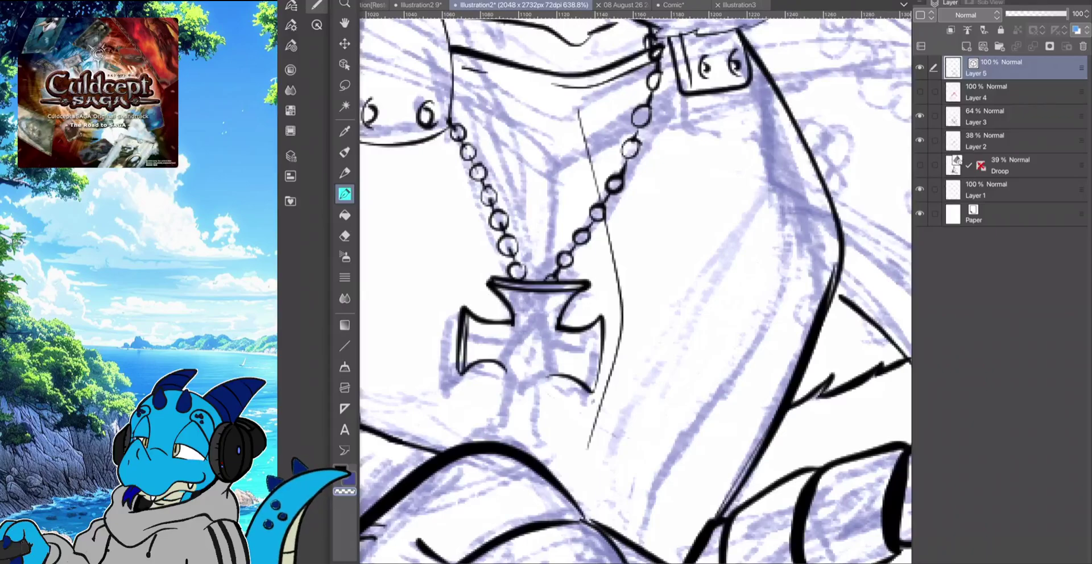
{"action": "left_click", "coordinate": [317, 5]}
{"action": "mouse_move", "coordinate": [547, 375]}
{"action": "left_mouse_down"}
{"action": "mouse_move", "coordinate": [588, 391]}
{"action": "mouse_move", "coordinate": [596, 380]}
{"action": "left_mouse_up"}
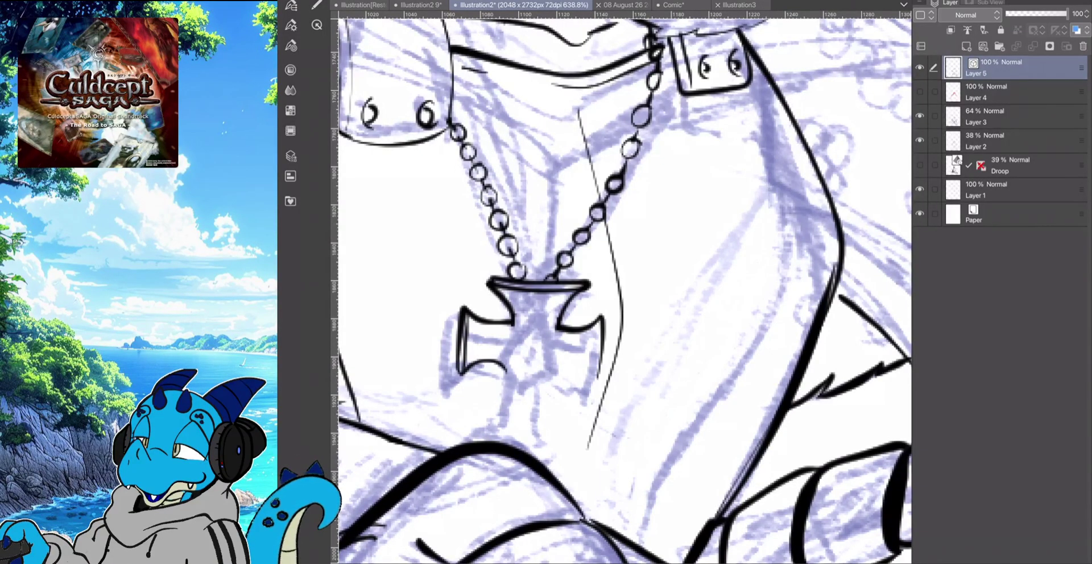
{"action": "left_click", "coordinate": [317, 5]}
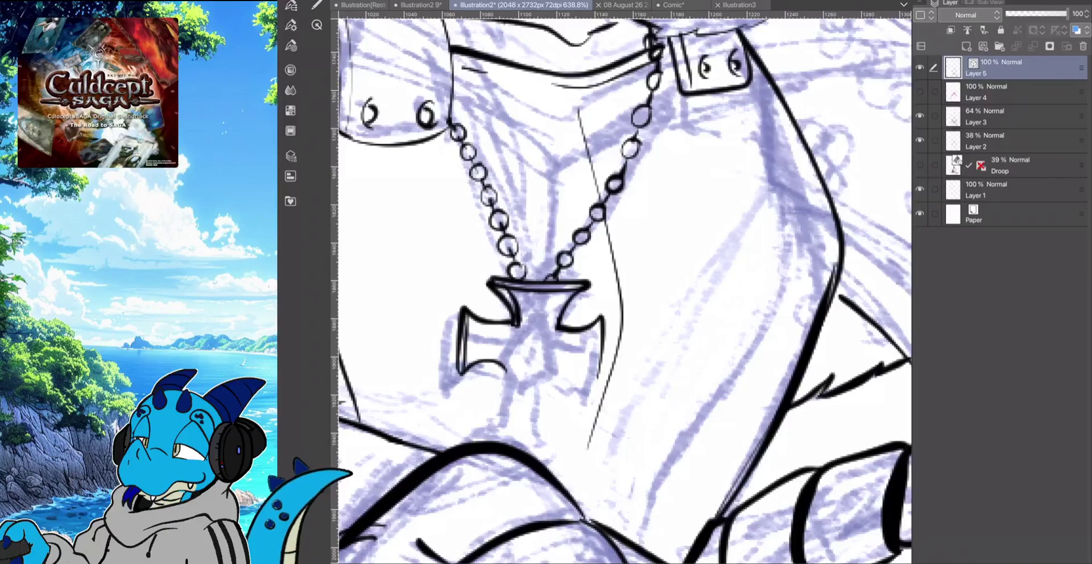
Ink the cross pendant's flared lower arm with the adjoining side-arm edges, and outline a teardrop gem at its center
{"action": "mouse_move", "coordinate": [502, 364]}
{"action": "left_mouse_down"}
{"action": "mouse_move", "coordinate": [507, 391]}
{"action": "mouse_move", "coordinate": [480, 407]}
{"action": "mouse_move", "coordinate": [533, 424]}
{"action": "mouse_move", "coordinate": [569, 424]}
{"action": "mouse_move", "coordinate": [555, 372]}
{"action": "mouse_move", "coordinate": [595, 387]}
{"action": "mouse_move", "coordinate": [599, 372]}
{"action": "left_mouse_up"}
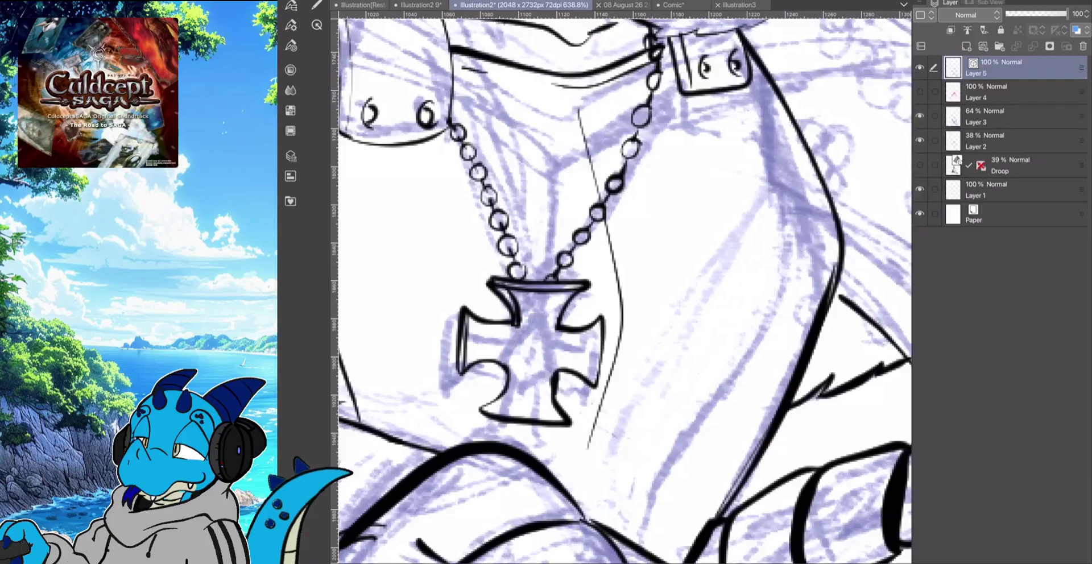
{"action": "mouse_move", "coordinate": [491, 358]}
{"action": "left_mouse_down"}
{"action": "mouse_move", "coordinate": [513, 369]}
{"action": "mouse_move", "coordinate": [515, 390]}
{"action": "mouse_move", "coordinate": [489, 414]}
{"action": "left_mouse_up"}
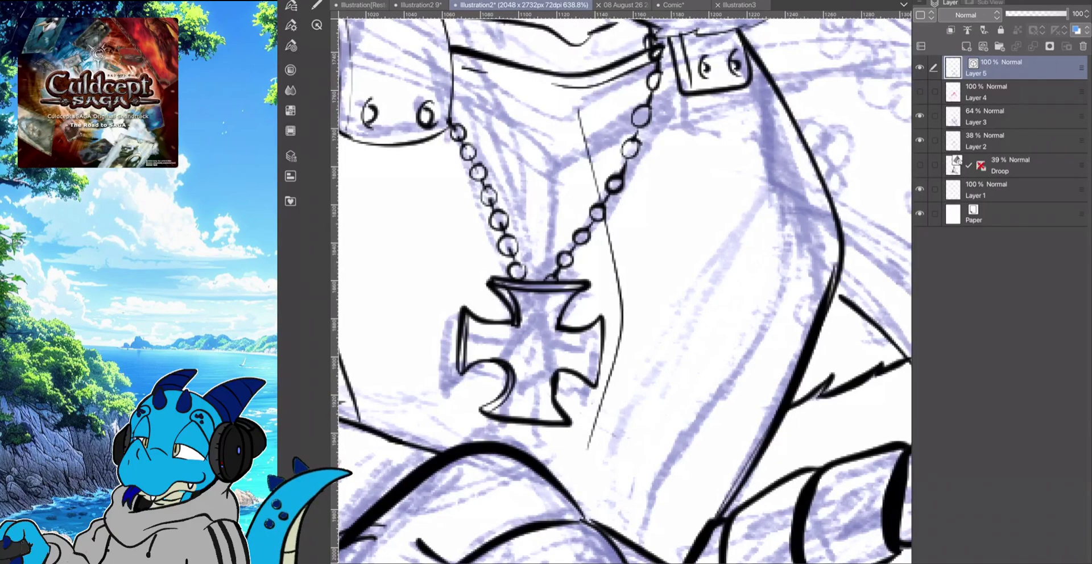
{"action": "mouse_move", "coordinate": [547, 313]}
{"action": "left_mouse_down"}
{"action": "mouse_move", "coordinate": [553, 391]}
{"action": "mouse_move", "coordinate": [528, 390]}
{"action": "mouse_move", "coordinate": [518, 356]}
{"action": "mouse_move", "coordinate": [539, 305]}
{"action": "mouse_move", "coordinate": [555, 342]}
{"action": "left_mouse_up"}
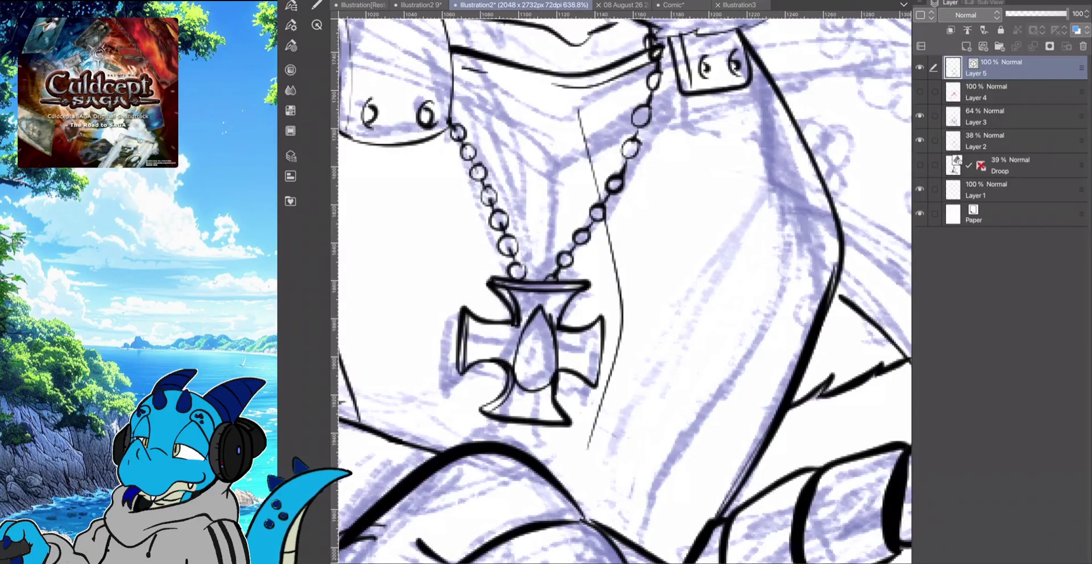
Try to ink a curved ring line on both sides of the pendant's teardrop gem, and undo it
{"action": "left_click_drag", "start_coordinate": [525, 320], "coordinate": [506, 362]}
{"action": "left_click_drag", "start_coordinate": [554, 319], "coordinate": [568, 369]}
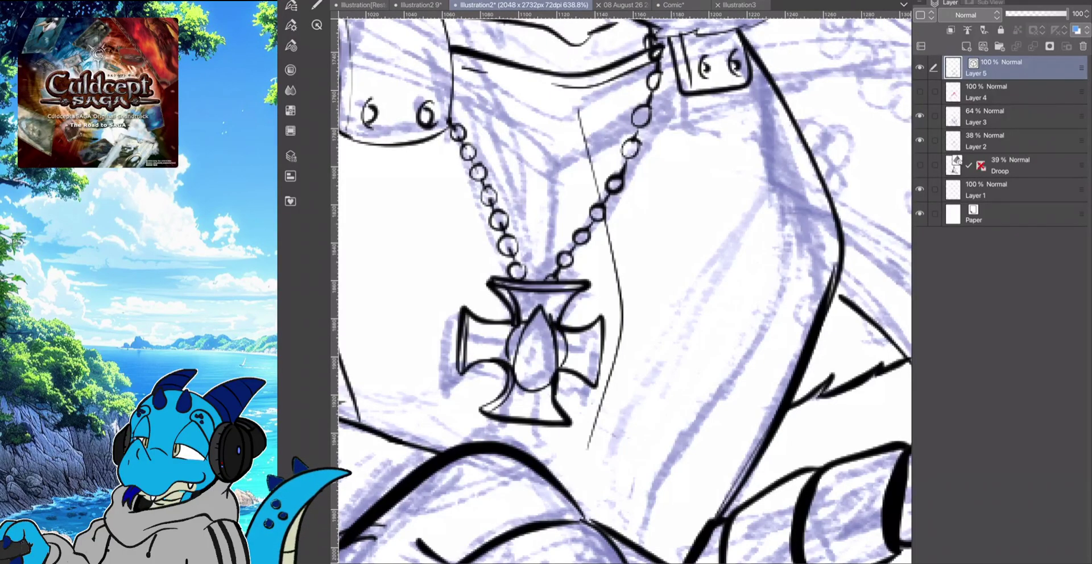
{"action": "key", "text": "ctrl+z"}
{"action": "key", "text": "ctrl+z"}
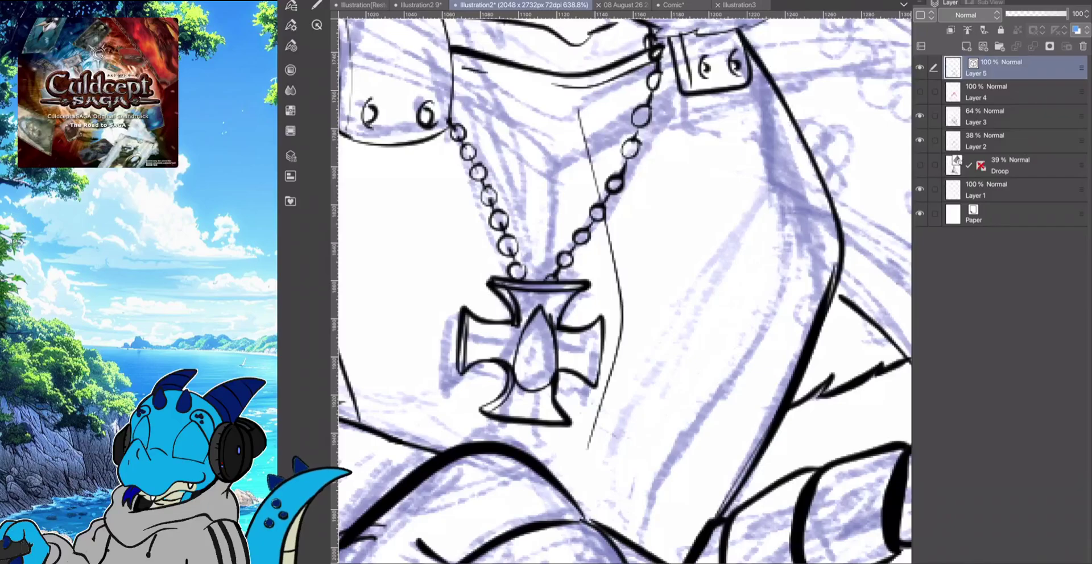
Ink thin inner edge lines inside the cross pendant's arms and touch up the line work around the teardrop gem
{"action": "mouse_move", "coordinate": [513, 328]}
{"action": "left_mouse_down"}
{"action": "mouse_move", "coordinate": [471, 329]}
{"action": "mouse_move", "coordinate": [471, 353]}
{"action": "mouse_move", "coordinate": [514, 356]}
{"action": "left_mouse_up"}
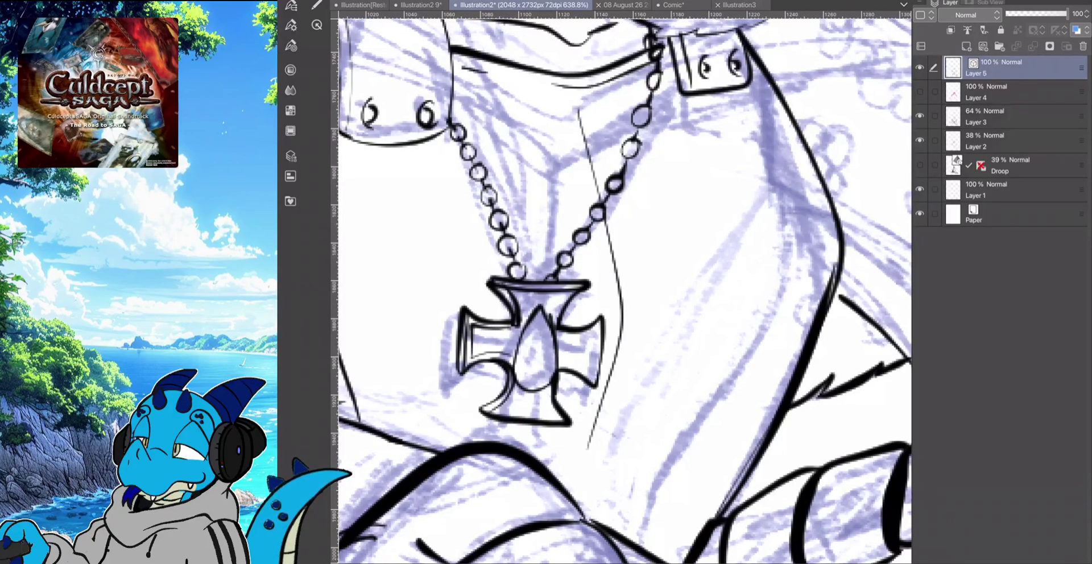
{"action": "mouse_move", "coordinate": [564, 297]}
{"action": "left_mouse_down"}
{"action": "mouse_move", "coordinate": [554, 321]}
{"action": "mouse_move", "coordinate": [568, 335]}
{"action": "mouse_move", "coordinate": [595, 332]}
{"action": "mouse_move", "coordinate": [594, 368]}
{"action": "mouse_move", "coordinate": [559, 363]}
{"action": "mouse_move", "coordinate": [548, 411]}
{"action": "mouse_move", "coordinate": [559, 419]}
{"action": "left_mouse_up"}
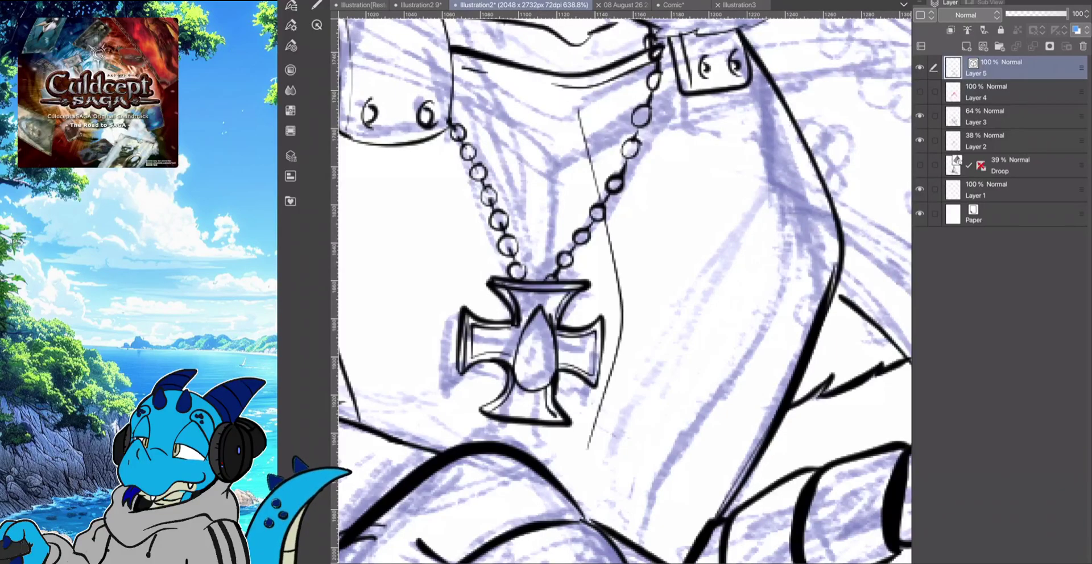
{"action": "left_click_drag", "start_coordinate": [534, 323], "coordinate": [521, 388]}
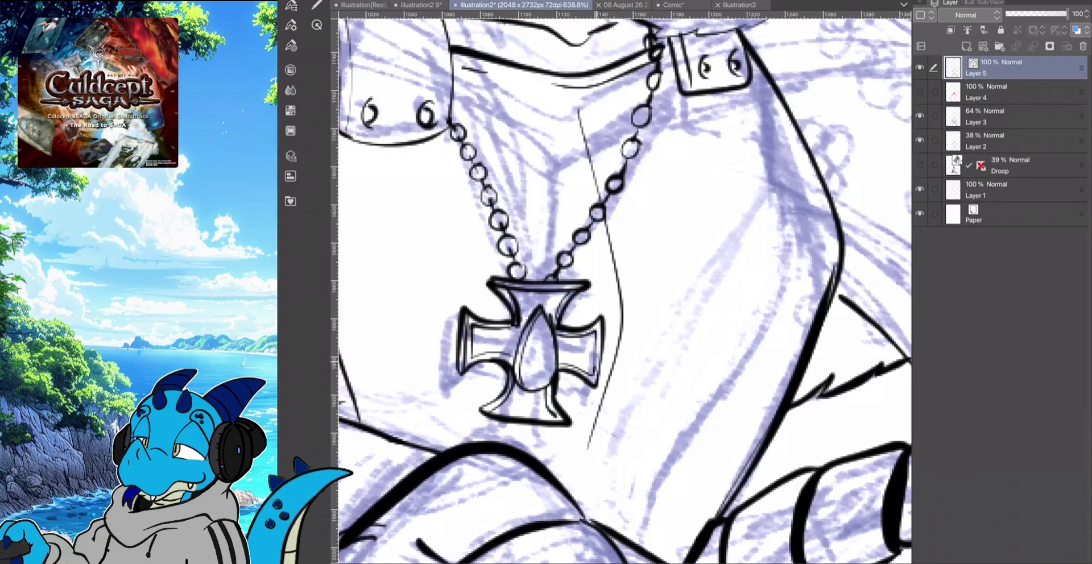
{"action": "left_click_drag", "start_coordinate": [595, 366], "coordinate": [598, 336]}
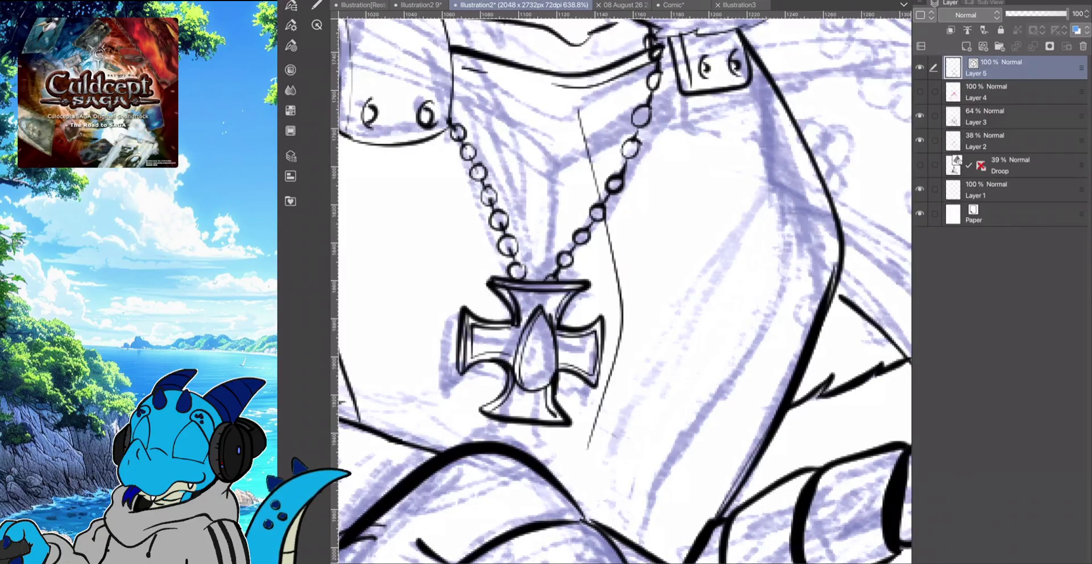
Try to ink a row of small scallops beneath the shoulder's upper outline beside the riveted strap, and undo them
{"action": "scroll", "coordinate": [443, 291], "scroll_direction": "down", "scroll_amount": 5}
{"action": "scroll", "coordinate": [466, 340], "scroll_direction": "down", "scroll_amount": 1}
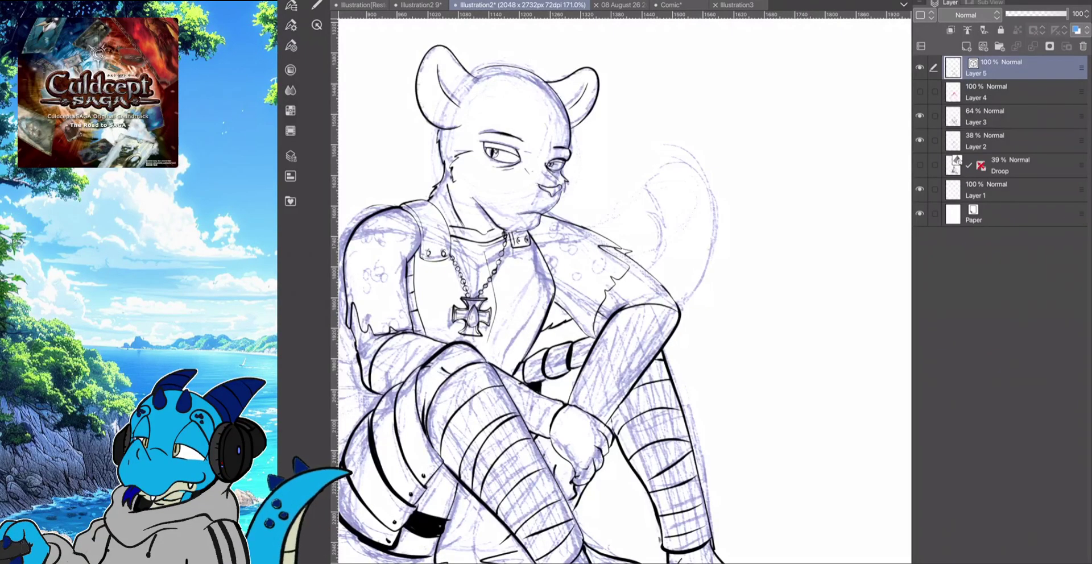
{"action": "left_click_drag", "start_coordinate": [624, 291], "coordinate": [656, 305]}
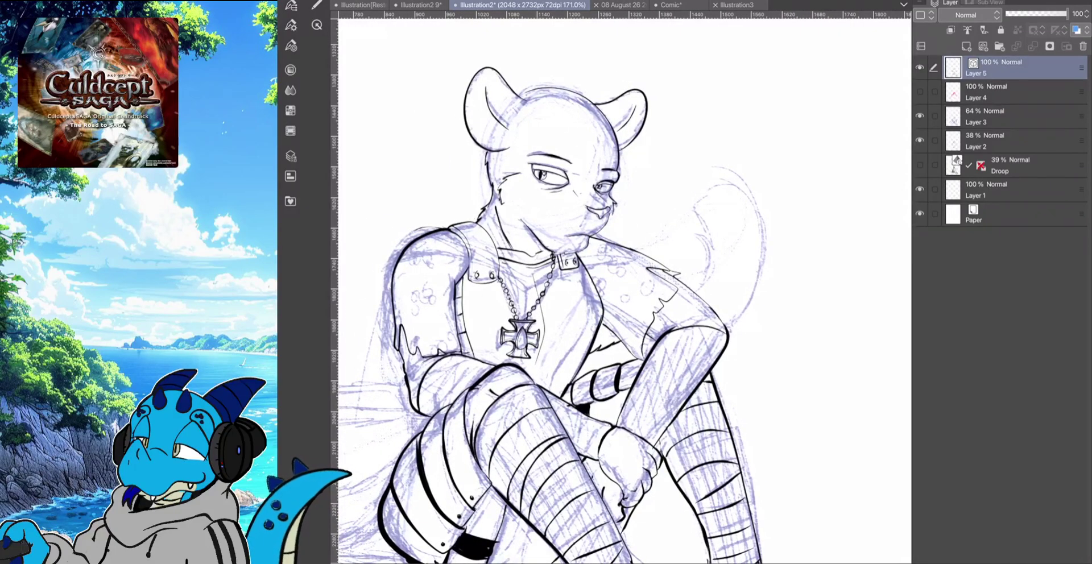
{"action": "scroll", "coordinate": [625, 292], "scroll_direction": "up", "scroll_amount": 5}
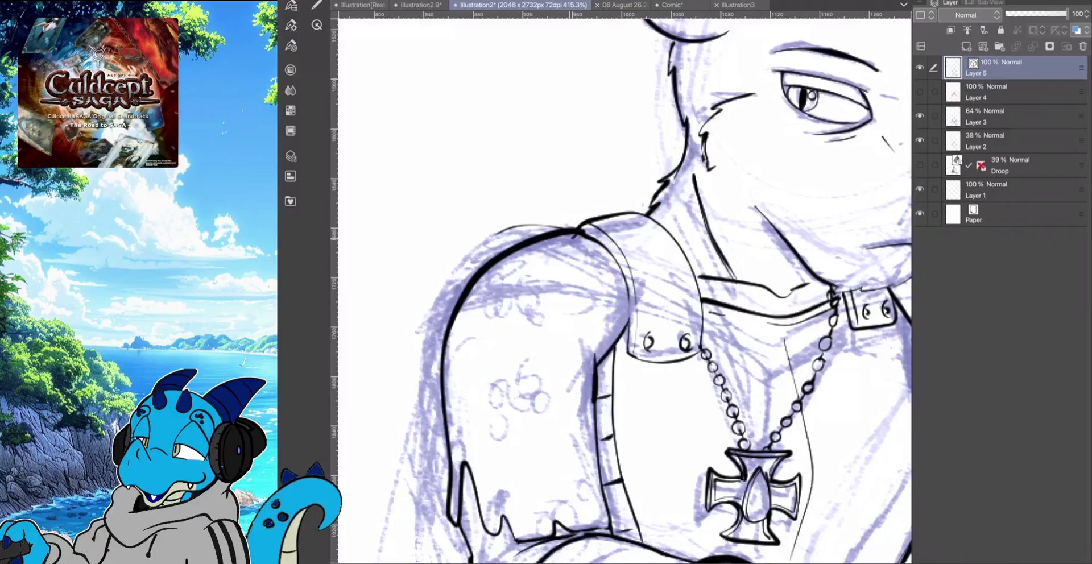
{"action": "left_click_drag", "start_coordinate": [571, 235], "coordinate": [538, 245]}
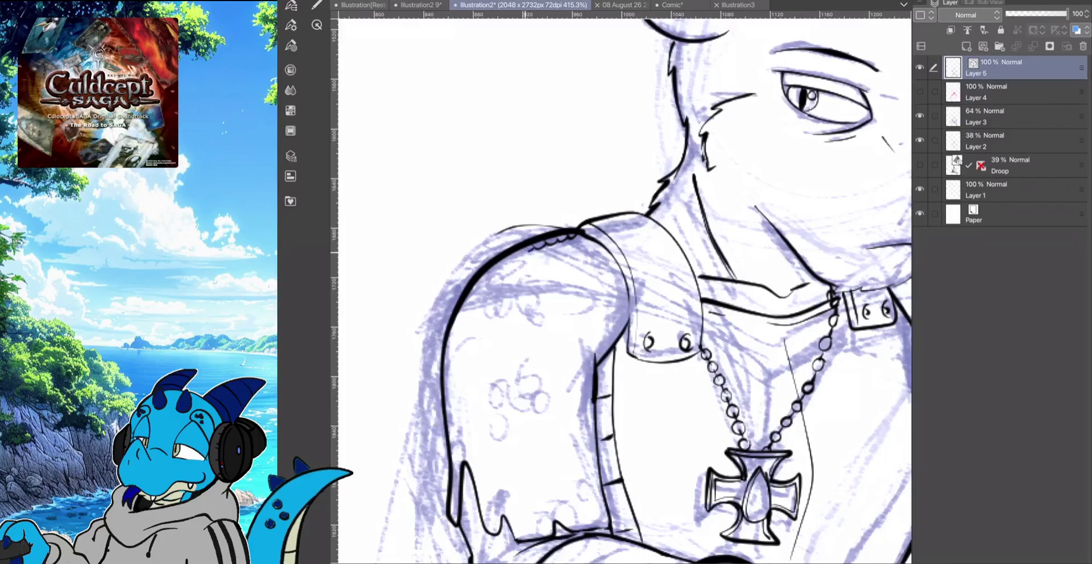
{"action": "key", "text": "ctrl+z"}
{"action": "key", "text": "ctrl+z"}
{"action": "key", "text": "ctrl+z"}
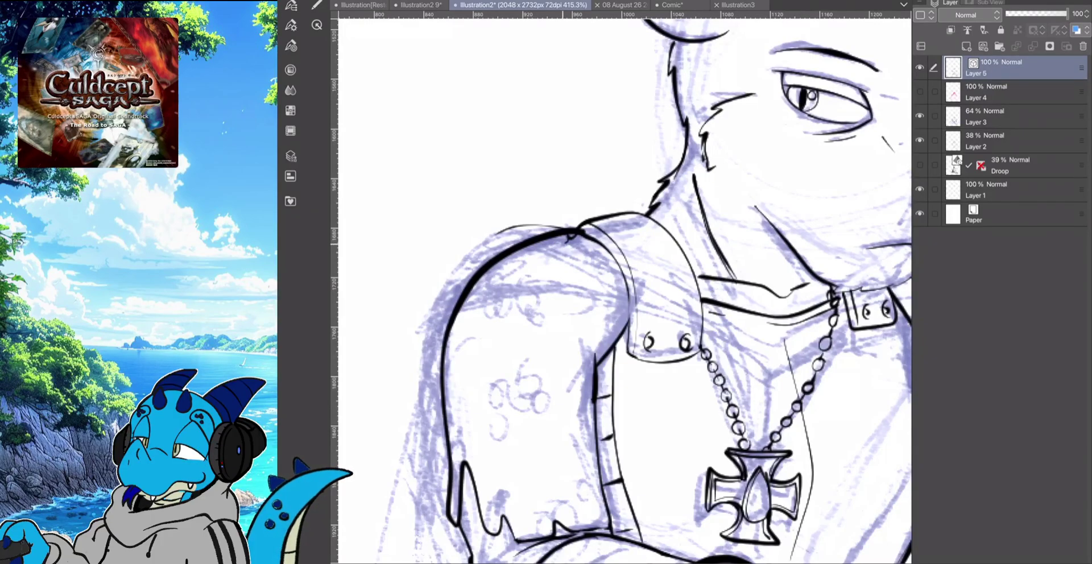
Ink a row of small circles along the inside of the shoulder's outer outline, from the strap down the upper arm
{"action": "left_click_drag", "start_coordinate": [568, 236], "coordinate": [539, 251]}
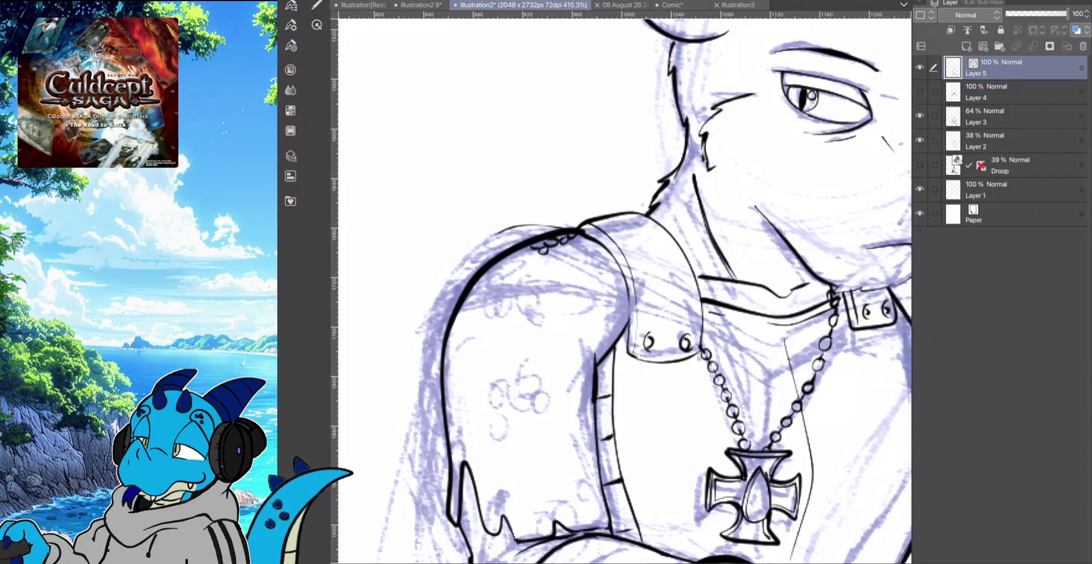
{"action": "left_click_drag", "start_coordinate": [531, 251], "coordinate": [512, 259]}
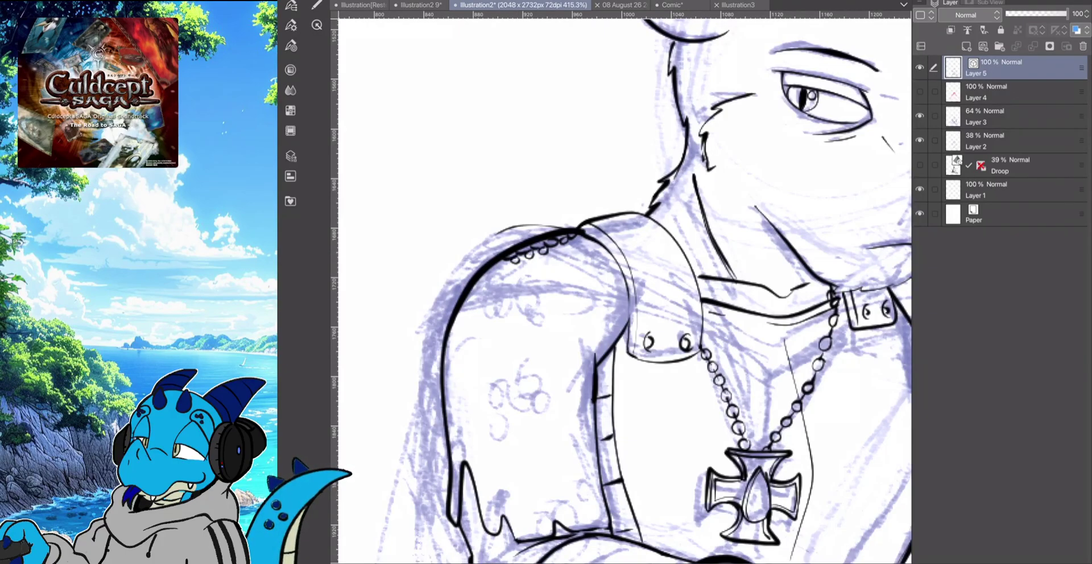
{"action": "left_click_drag", "start_coordinate": [503, 263], "coordinate": [498, 269]}
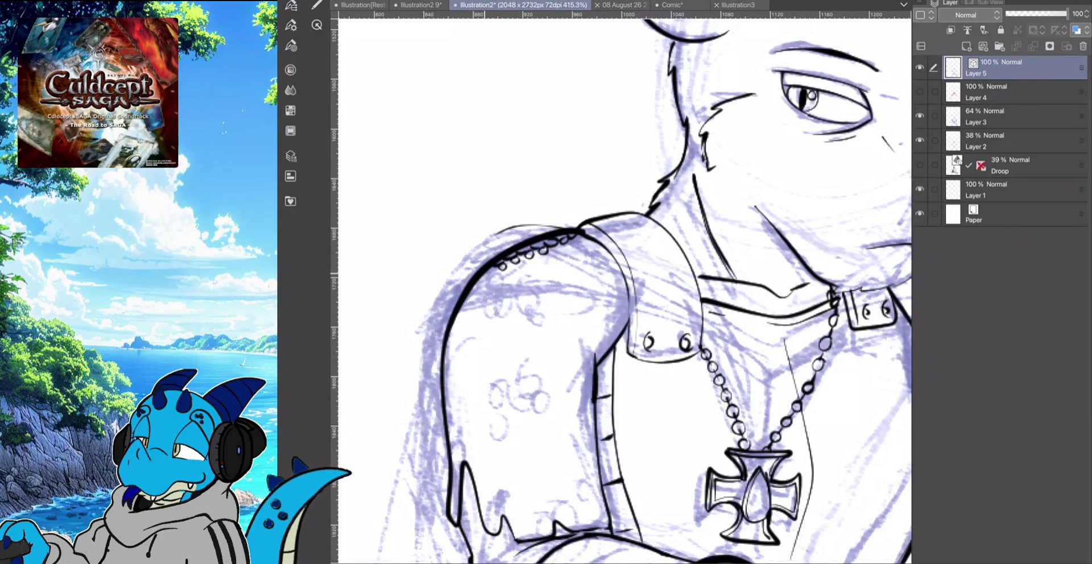
{"action": "left_click_drag", "start_coordinate": [491, 272], "coordinate": [486, 283]}
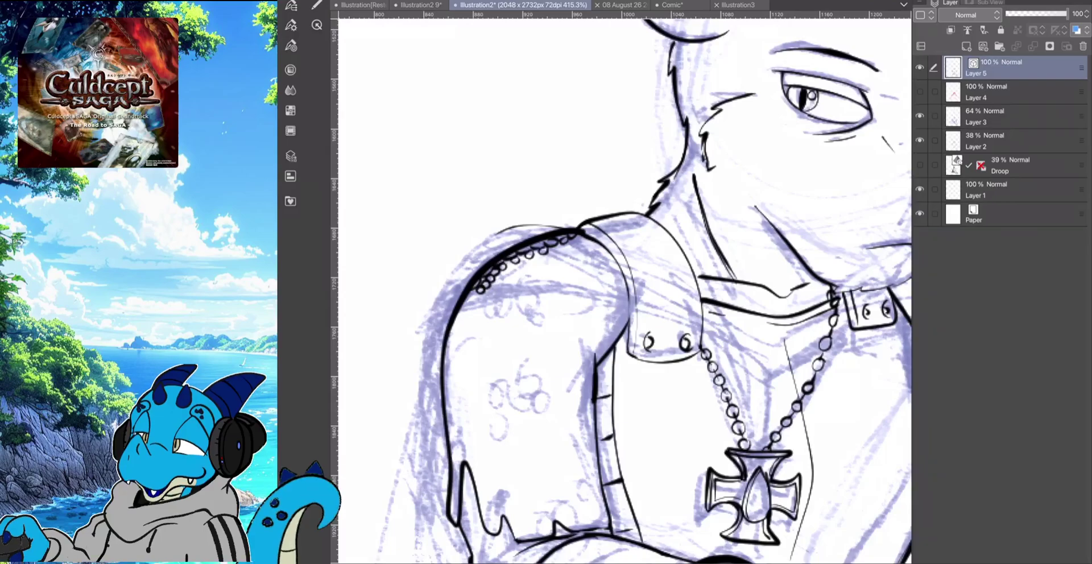
{"action": "mouse_move", "coordinate": [478, 290]}
{"action": "left_mouse_down"}
{"action": "mouse_move", "coordinate": [468, 296]}
{"action": "mouse_move", "coordinate": [483, 302]}
{"action": "mouse_move", "coordinate": [458, 316]}
{"action": "mouse_move", "coordinate": [481, 305]}
{"action": "mouse_move", "coordinate": [454, 321]}
{"action": "left_mouse_up"}
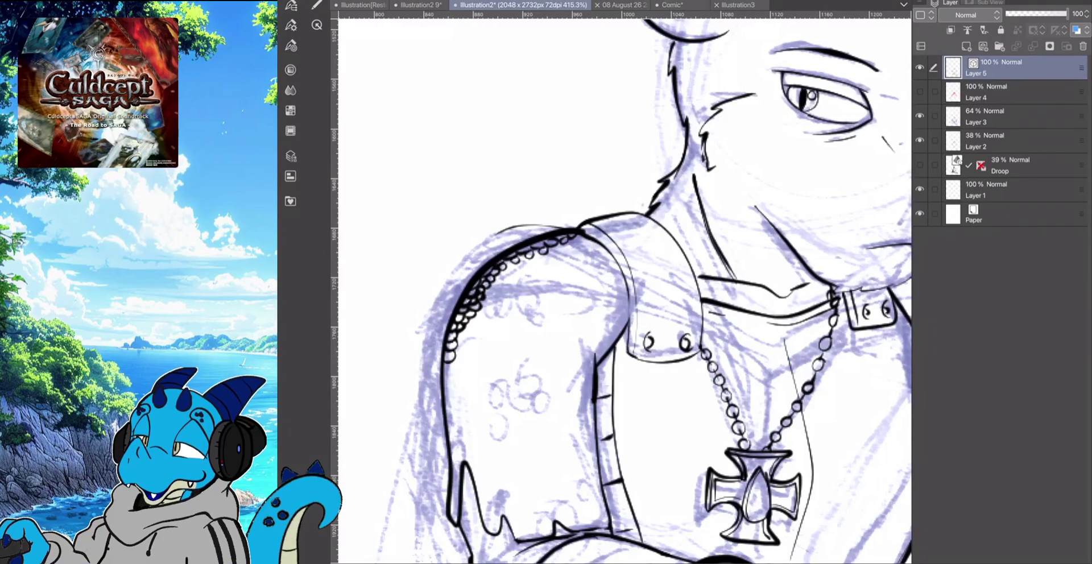
Erase the row of small circles along the inside of the shoulder's outline
{"action": "left_click", "coordinate": [316, 5]}
{"action": "left_click", "coordinate": [344, 235]}
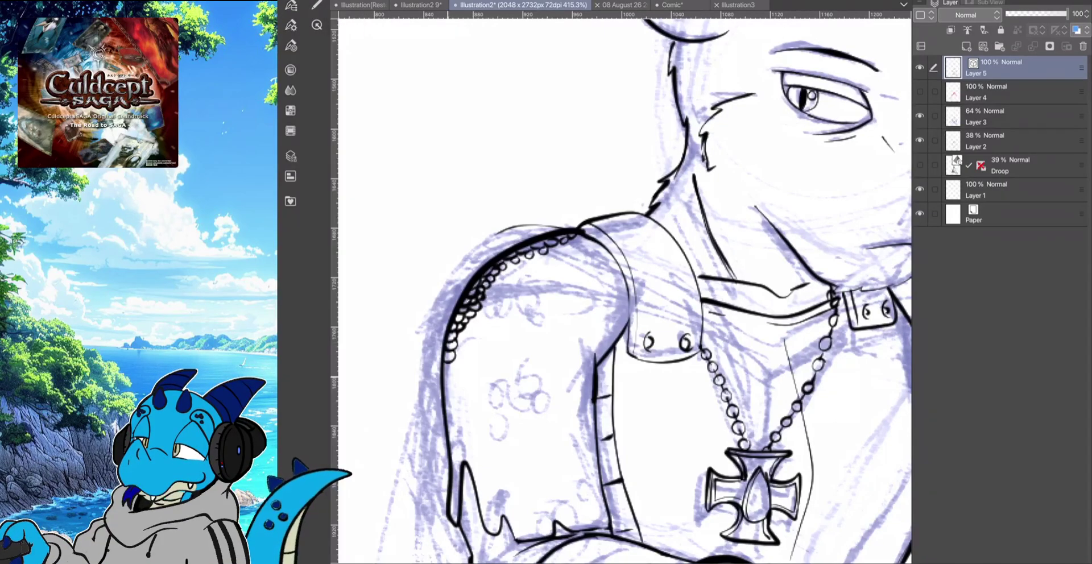
{"action": "left_click_drag", "start_coordinate": [477, 288], "coordinate": [445, 373]}
{"action": "key", "text": "ctrl+z"}
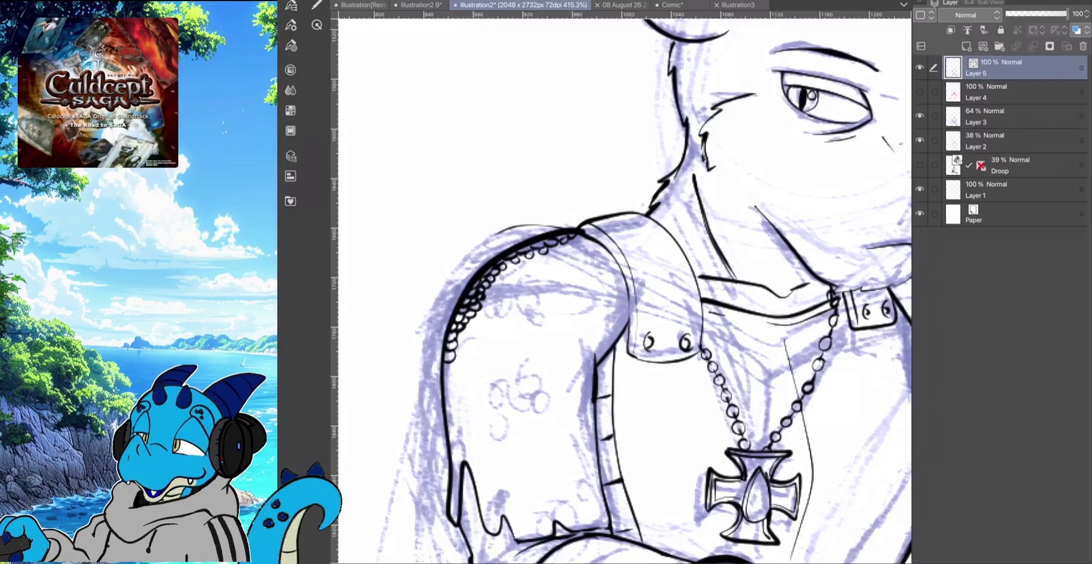
{"action": "mouse_move", "coordinate": [493, 283]}
{"action": "left_mouse_down"}
{"action": "mouse_move", "coordinate": [457, 357]}
{"action": "mouse_move", "coordinate": [461, 313]}
{"action": "mouse_move", "coordinate": [503, 267]}
{"action": "mouse_move", "coordinate": [571, 238]}
{"action": "mouse_move", "coordinate": [498, 264]}
{"action": "mouse_move", "coordinate": [452, 341]}
{"action": "left_mouse_up"}
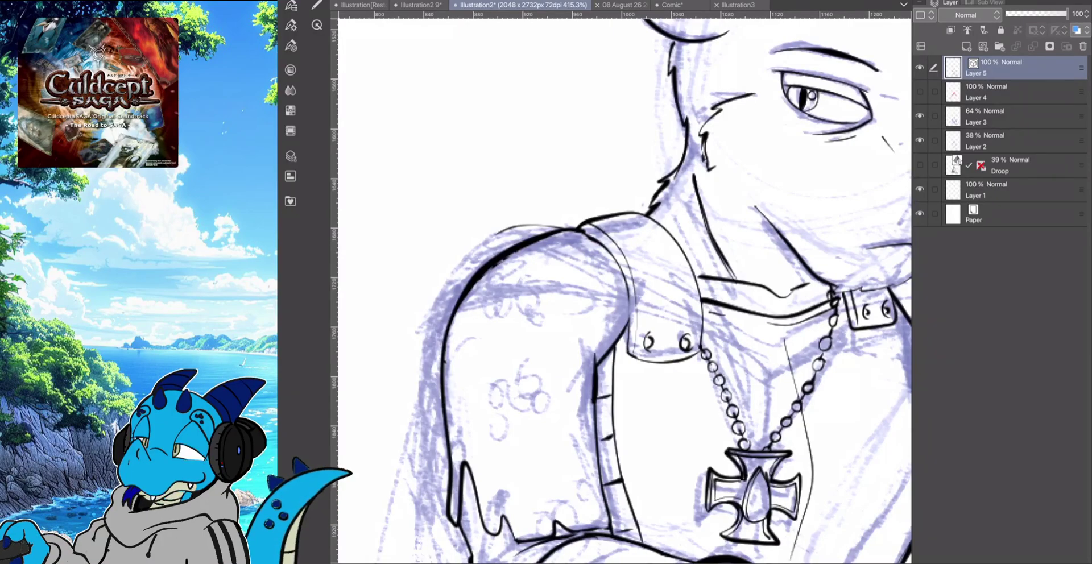
Try to ink a few small interlocking rings under the shoulder's outline beside the riveted strap, and undo them
{"action": "left_click", "coordinate": [291, 25]}
{"action": "key", "text": "F7"}
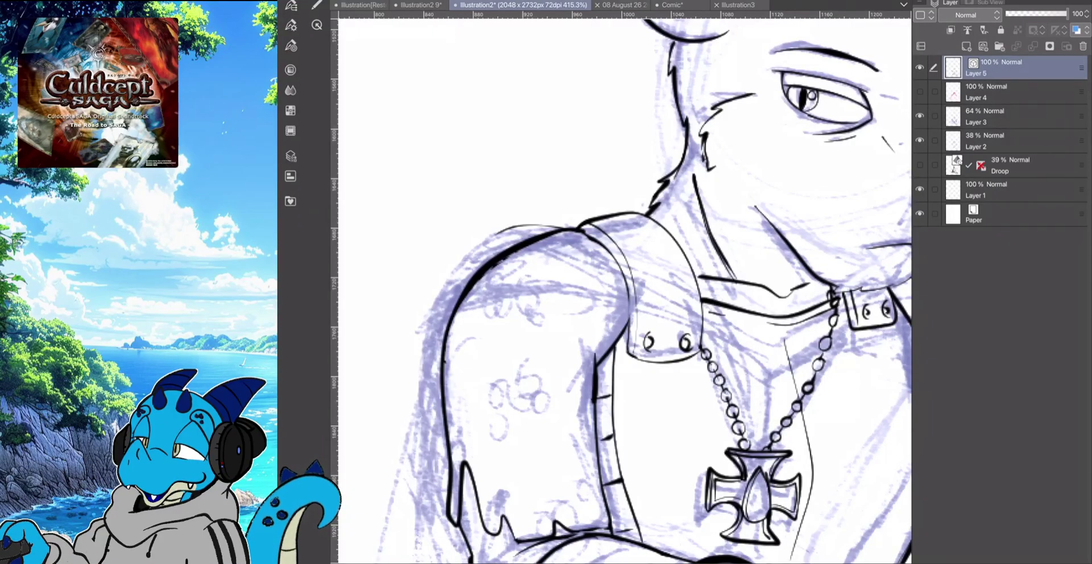
{"action": "left_click", "coordinate": [317, 5]}
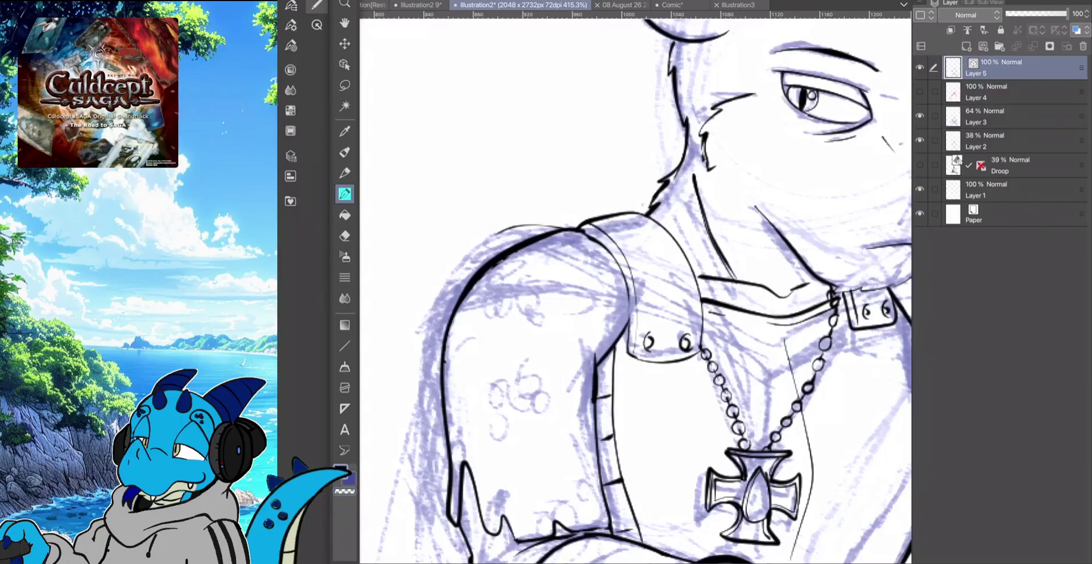
{"action": "key", "text": "F6"}
{"action": "scroll", "coordinate": [569, 245], "scroll_direction": "up", "scroll_amount": 6}
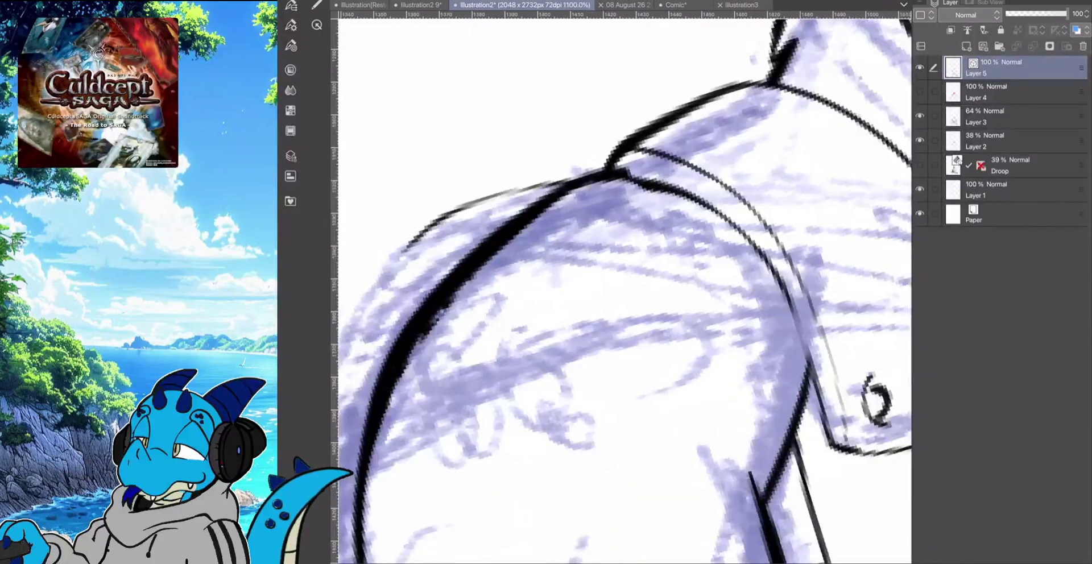
{"action": "scroll", "coordinate": [546, 243], "scroll_direction": "up", "scroll_amount": 2}
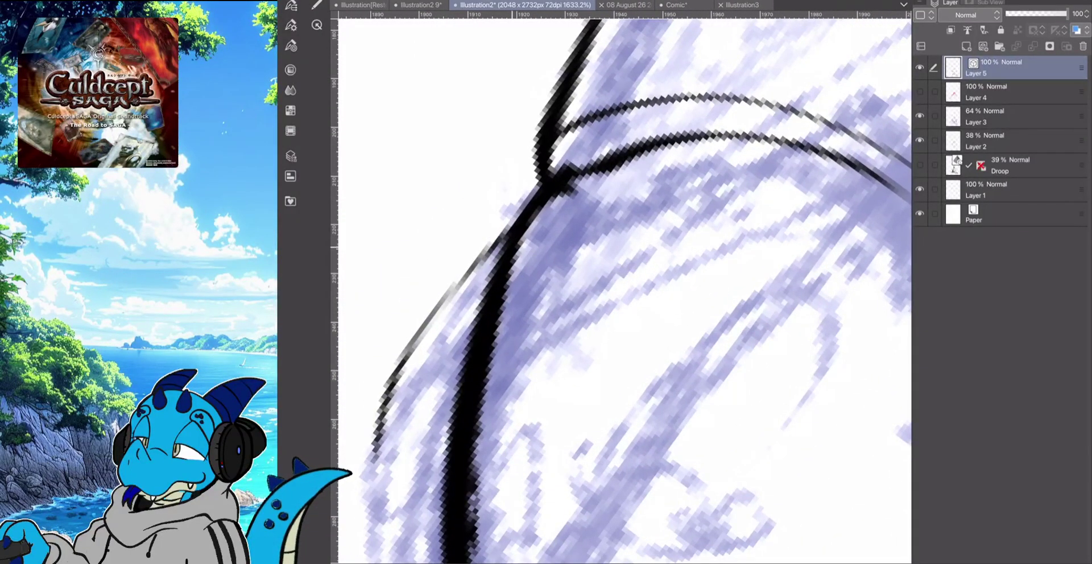
{"action": "mouse_move", "coordinate": [516, 241]}
{"action": "left_mouse_down"}
{"action": "mouse_move", "coordinate": [563, 245]}
{"action": "mouse_move", "coordinate": [566, 180]}
{"action": "mouse_move", "coordinate": [561, 217]}
{"action": "mouse_move", "coordinate": [581, 274]}
{"action": "mouse_move", "coordinate": [597, 217]}
{"action": "mouse_move", "coordinate": [514, 259]}
{"action": "mouse_move", "coordinate": [568, 253]}
{"action": "left_mouse_up"}
{"action": "scroll", "coordinate": [534, 295], "scroll_direction": "down", "scroll_amount": 5}
{"action": "scroll", "coordinate": [624, 291], "scroll_direction": "down", "scroll_amount": 2}
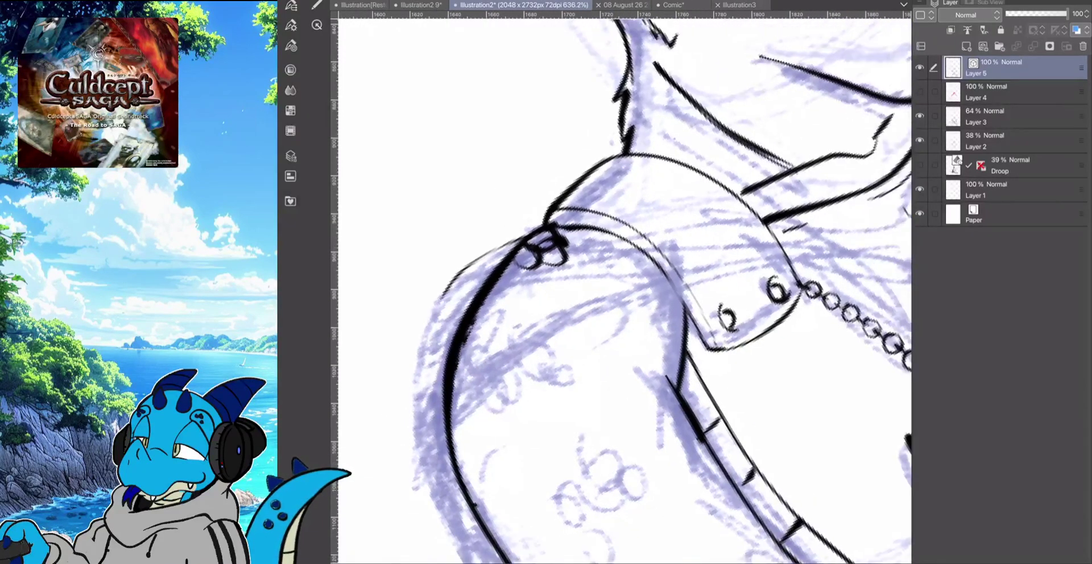
{"action": "key", "text": "ctrl+z"}
{"action": "key", "text": "ctrl+z"}
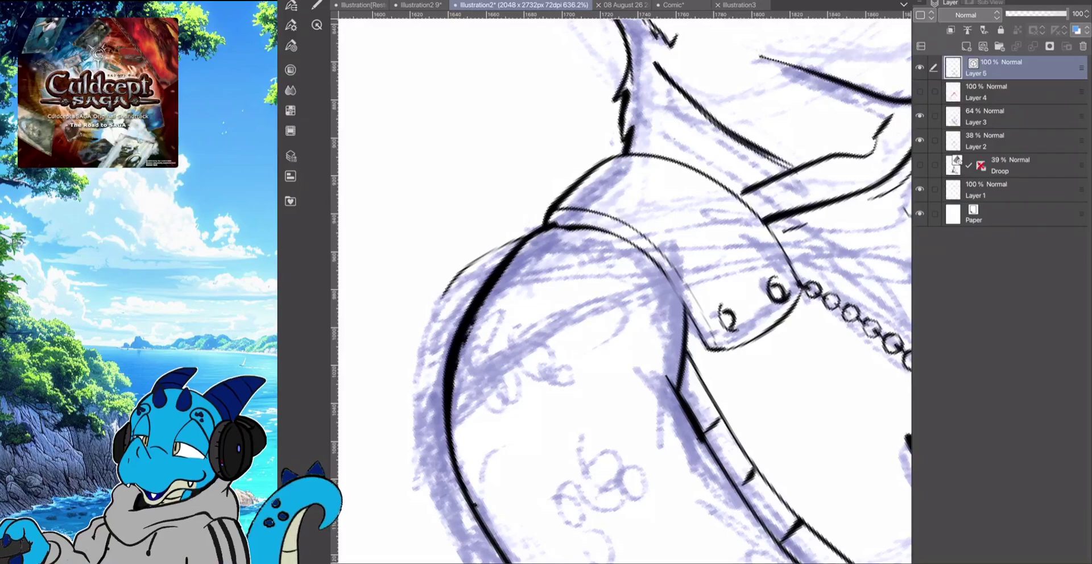
Ink a cluster of small overlapping rings from the strap along the shoulder's upper outline, undoing the heavy outer ring
{"action": "mouse_move", "coordinate": [553, 235]}
{"action": "left_mouse_down"}
{"action": "mouse_move", "coordinate": [531, 253]}
{"action": "mouse_move", "coordinate": [553, 234]}
{"action": "mouse_move", "coordinate": [537, 247]}
{"action": "mouse_move", "coordinate": [557, 244]}
{"action": "mouse_move", "coordinate": [548, 266]}
{"action": "mouse_move", "coordinate": [530, 266]}
{"action": "mouse_move", "coordinate": [534, 251]}
{"action": "mouse_move", "coordinate": [518, 271]}
{"action": "mouse_move", "coordinate": [529, 265]}
{"action": "mouse_move", "coordinate": [540, 282]}
{"action": "mouse_move", "coordinate": [509, 288]}
{"action": "mouse_move", "coordinate": [543, 276]}
{"action": "mouse_move", "coordinate": [551, 286]}
{"action": "mouse_move", "coordinate": [495, 312]}
{"action": "mouse_move", "coordinate": [533, 301]}
{"action": "left_mouse_up"}
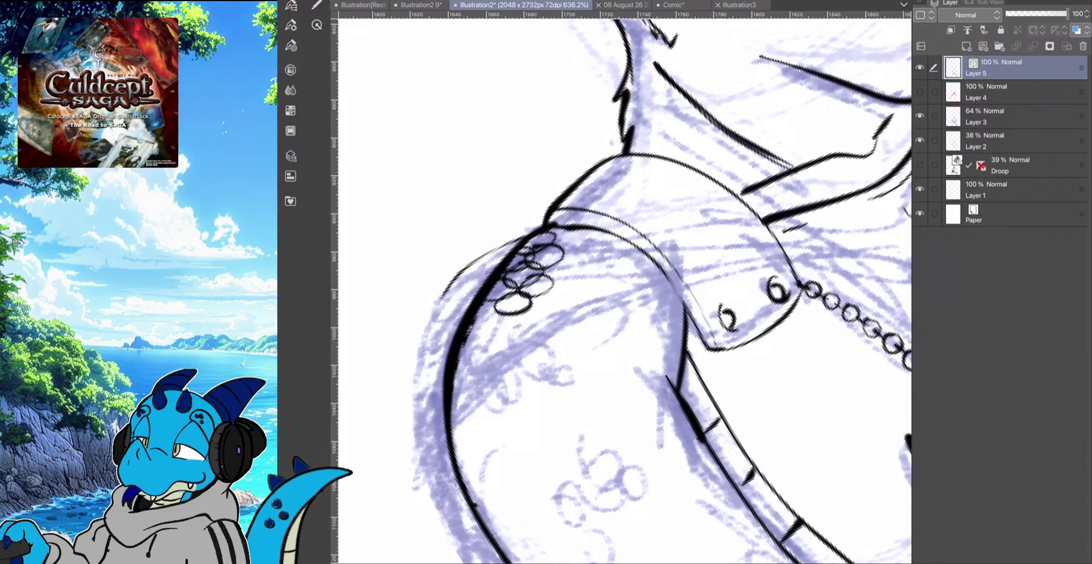
{"action": "scroll", "coordinate": [624, 291], "scroll_direction": "up", "scroll_amount": 2}
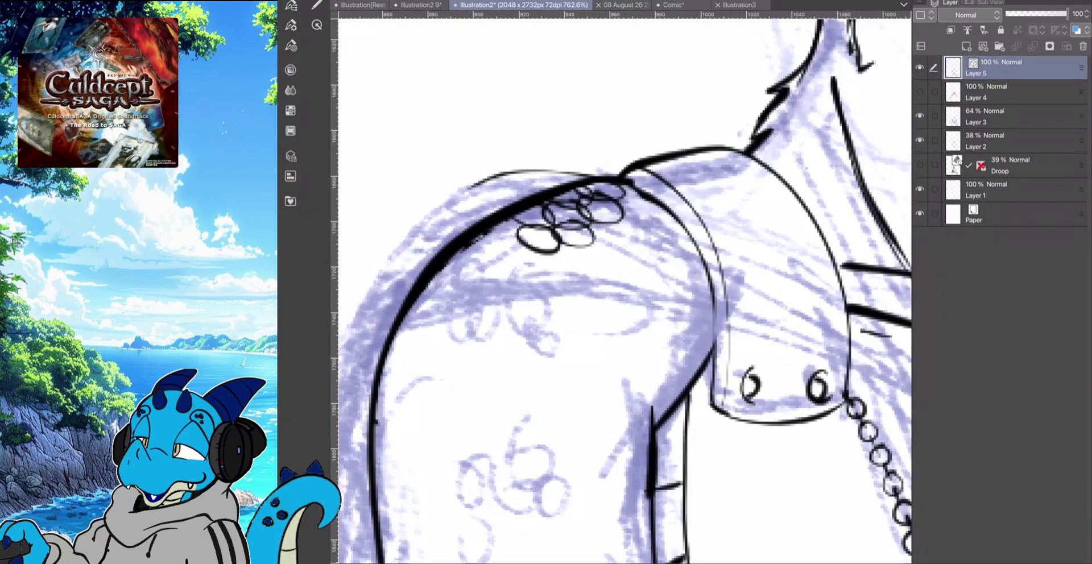
{"action": "mouse_move", "coordinate": [492, 227]}
{"action": "left_mouse_down"}
{"action": "mouse_move", "coordinate": [506, 239]}
{"action": "mouse_move", "coordinate": [529, 217]}
{"action": "left_mouse_up"}
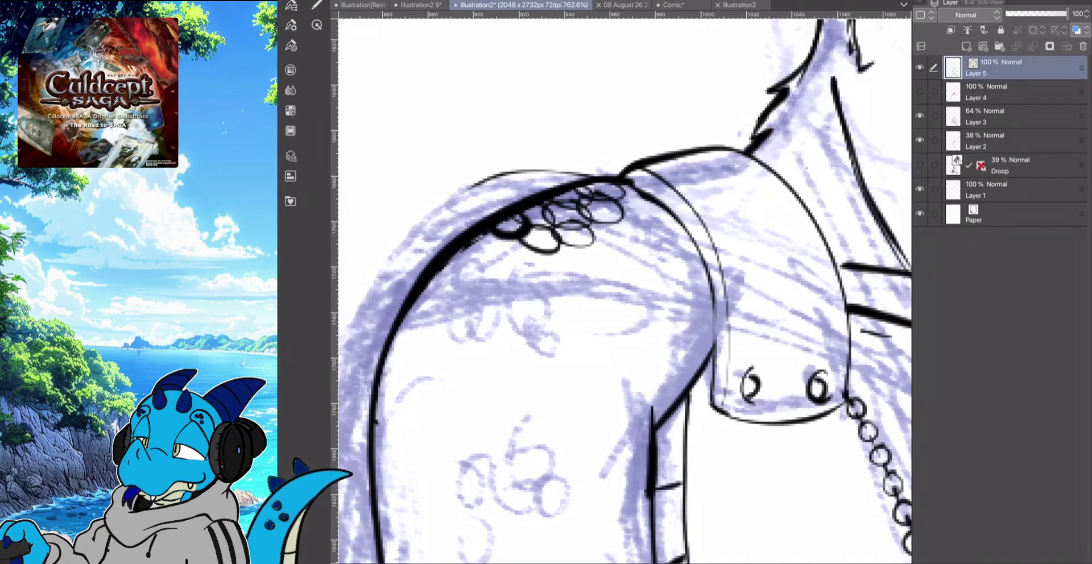
{"action": "scroll", "coordinate": [624, 291], "scroll_direction": "up", "scroll_amount": 1}
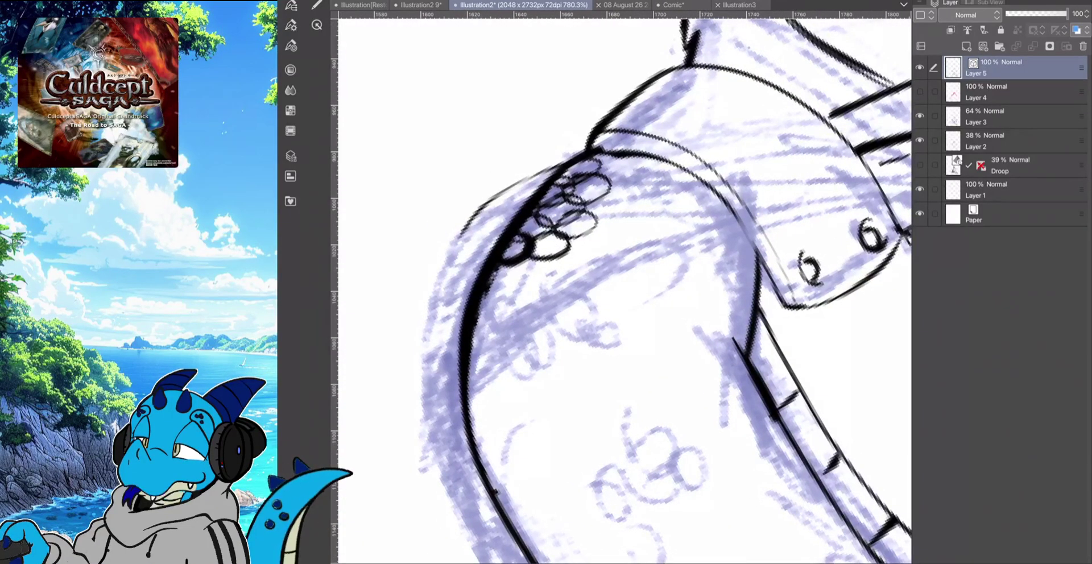
{"action": "key", "text": "ctrl+z"}
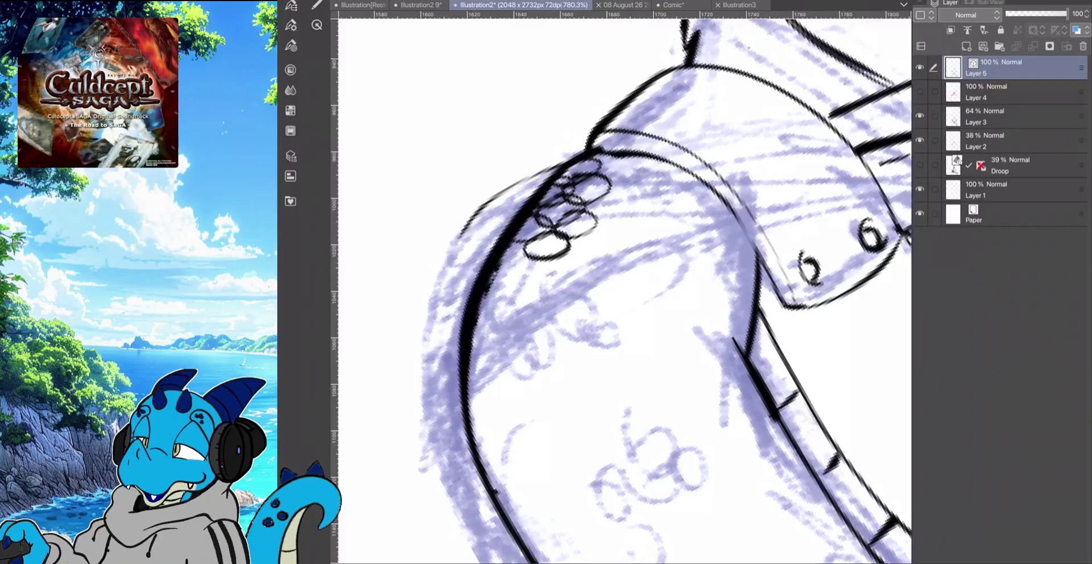
Extend the overlapping rings in staggered rows farther along the inside of the shoulder's outline, redrawing the misplaced ones
{"action": "mouse_move", "coordinate": [506, 248]}
{"action": "left_mouse_down"}
{"action": "mouse_move", "coordinate": [533, 256]}
{"action": "mouse_move", "coordinate": [518, 275]}
{"action": "mouse_move", "coordinate": [493, 277]}
{"action": "left_mouse_up"}
{"action": "mouse_move", "coordinate": [585, 244]}
{"action": "left_mouse_down"}
{"action": "mouse_move", "coordinate": [542, 259]}
{"action": "mouse_move", "coordinate": [563, 271]}
{"action": "mouse_move", "coordinate": [585, 261]}
{"action": "mouse_move", "coordinate": [579, 240]}
{"action": "mouse_move", "coordinate": [516, 274]}
{"action": "mouse_move", "coordinate": [516, 288]}
{"action": "mouse_move", "coordinate": [535, 293]}
{"action": "mouse_move", "coordinate": [515, 274]}
{"action": "mouse_move", "coordinate": [490, 276]}
{"action": "mouse_move", "coordinate": [512, 298]}
{"action": "left_mouse_up"}
{"action": "mouse_move", "coordinate": [576, 276]}
{"action": "left_mouse_down"}
{"action": "mouse_move", "coordinate": [548, 273]}
{"action": "mouse_move", "coordinate": [533, 287]}
{"action": "mouse_move", "coordinate": [543, 301]}
{"action": "mouse_move", "coordinate": [577, 274]}
{"action": "left_mouse_up"}
{"action": "scroll", "coordinate": [625, 291], "scroll_direction": "down", "scroll_amount": 1}
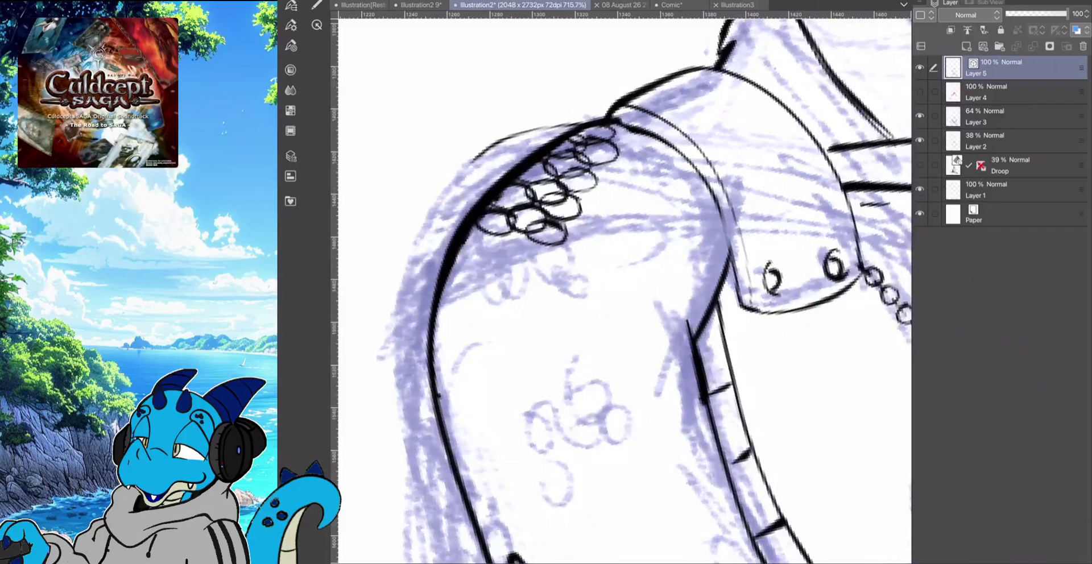
{"action": "key", "text": "ctrl+z"}
{"action": "mouse_move", "coordinate": [565, 227]}
{"action": "left_mouse_down"}
{"action": "mouse_move", "coordinate": [507, 226]}
{"action": "mouse_move", "coordinate": [489, 250]}
{"action": "mouse_move", "coordinate": [537, 238]}
{"action": "mouse_move", "coordinate": [517, 221]}
{"action": "mouse_move", "coordinate": [495, 246]}
{"action": "mouse_move", "coordinate": [538, 245]}
{"action": "mouse_move", "coordinate": [461, 249]}
{"action": "mouse_move", "coordinate": [549, 265]}
{"action": "left_mouse_up"}
{"action": "key", "text": "ctrl+z"}
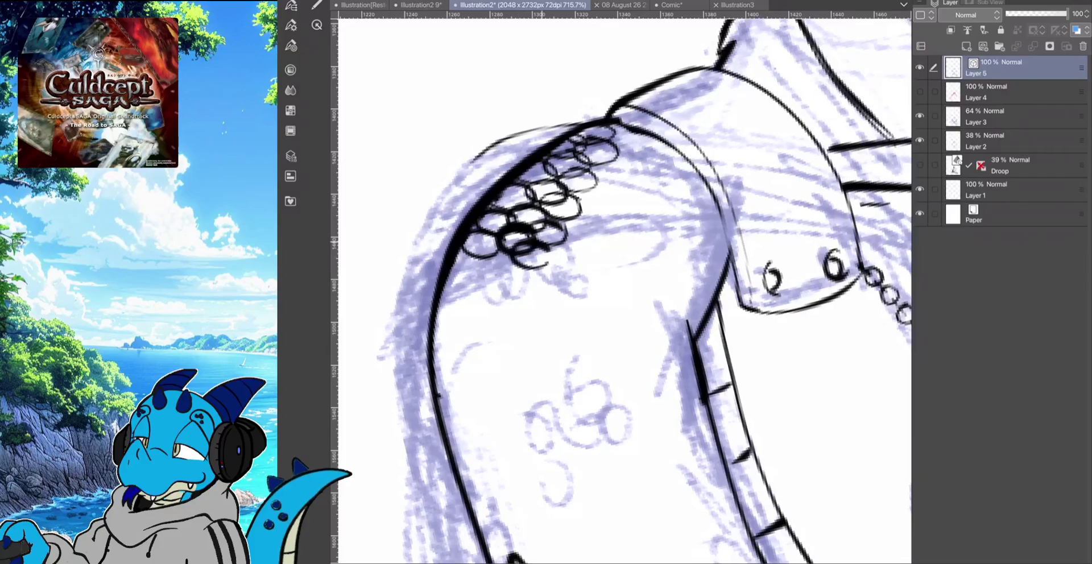
{"action": "scroll", "coordinate": [625, 291], "scroll_direction": "down", "scroll_amount": 6}
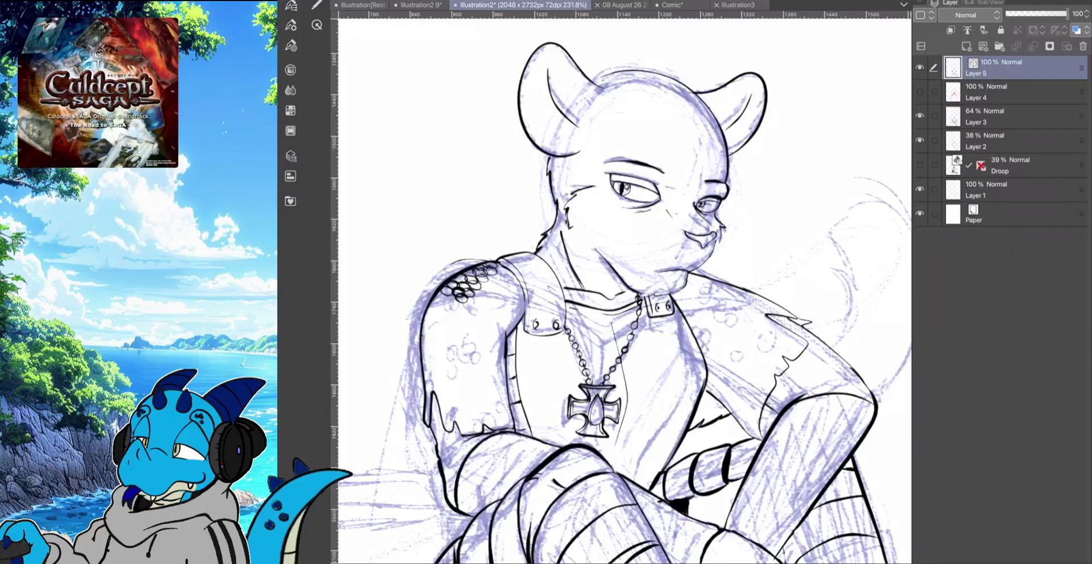
{"action": "scroll", "coordinate": [443, 290], "scroll_direction": "up", "scroll_amount": 3}
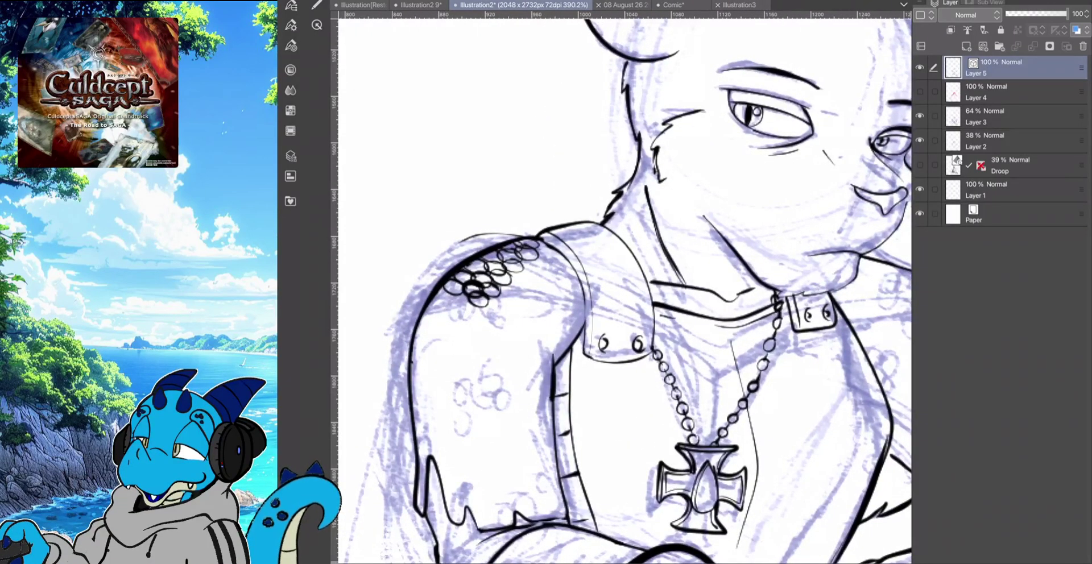
Undo all the hand-drawn chainmail rings on the shoulder, leaving only its outline
{"action": "key", "text": "ctrl+z"}
{"action": "key", "text": "ctrl+z"}
{"action": "key", "text": "ctrl+z"}
{"action": "key", "text": "ctrl+z"}
{"action": "key", "text": "ctrl+z"}
{"action": "key", "text": "ctrl+z"}
{"action": "key", "text": "ctrl+z"}
{"action": "key", "text": "ctrl+z"}
{"action": "key", "text": "ctrl+z"}
{"action": "key", "text": "ctrl+z"}
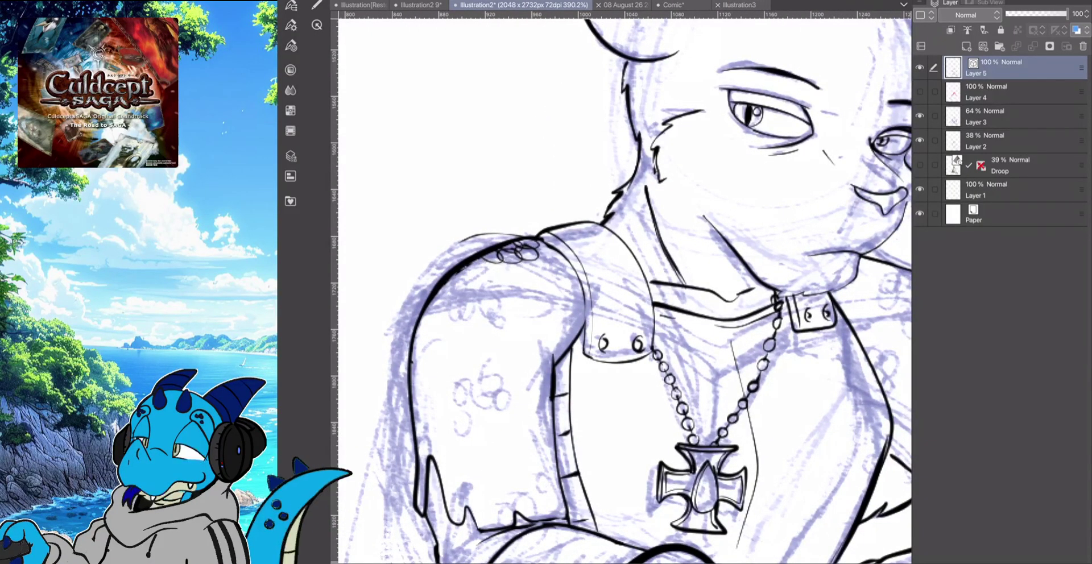
{"action": "key", "text": "ctrl+z"}
{"action": "key", "text": "ctrl+z"}
{"action": "key", "text": "ctrl+z"}
{"action": "key", "text": "ctrl+y"}
{"action": "key", "text": "ctrl+y"}
{"action": "key", "text": "ctrl+z"}
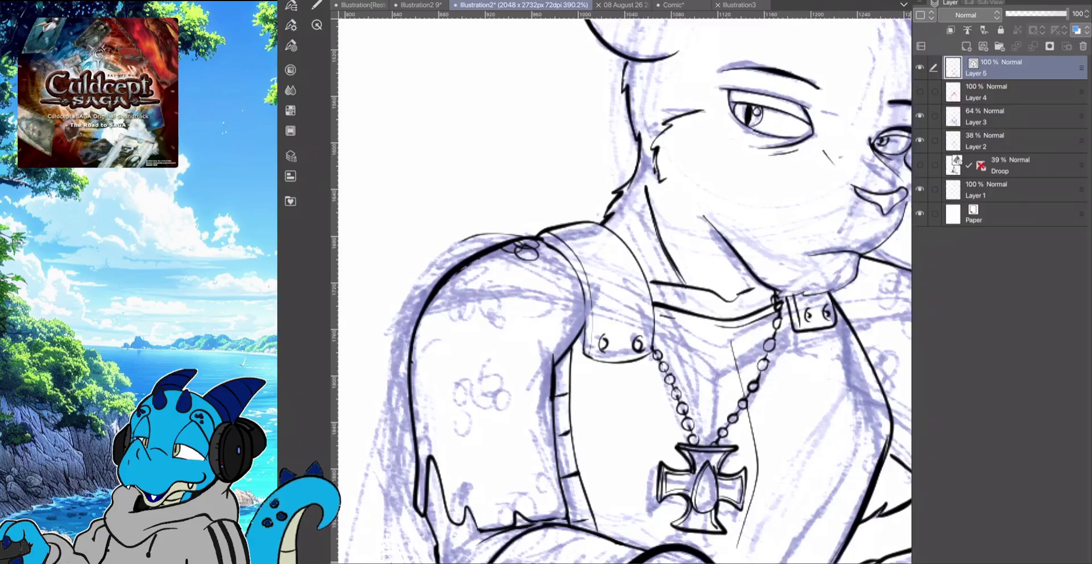
{"action": "left_click_drag", "start_coordinate": [503, 258], "coordinate": [541, 242]}
Choose the Odd 4 Linkup Chain Mail brush from the India ink brushes
{"action": "left_click", "coordinate": [291, 25]}
{"action": "left_click", "coordinate": [290, 25]}
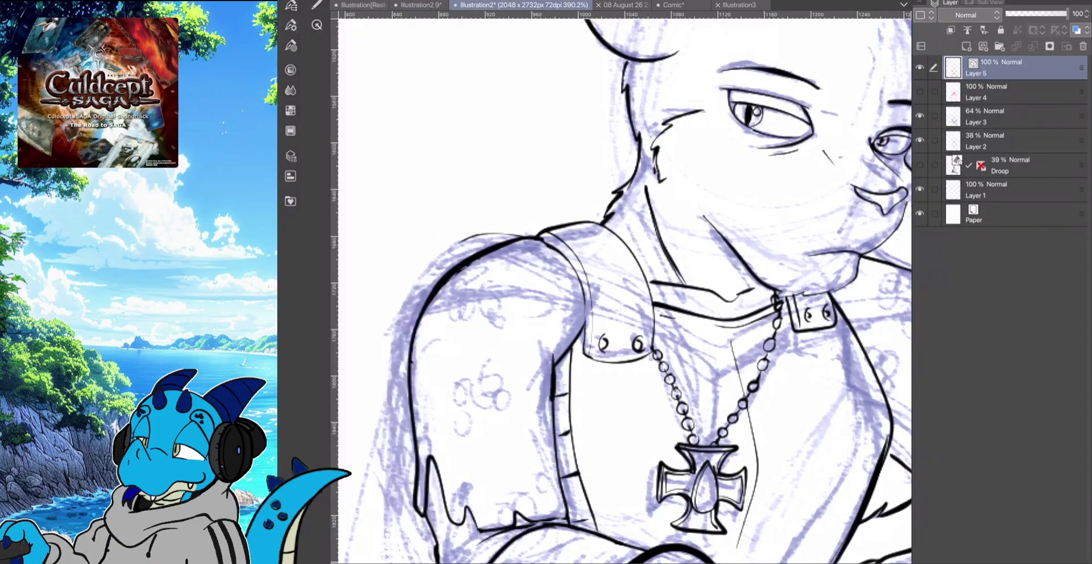
{"action": "left_click", "coordinate": [290, 5]}
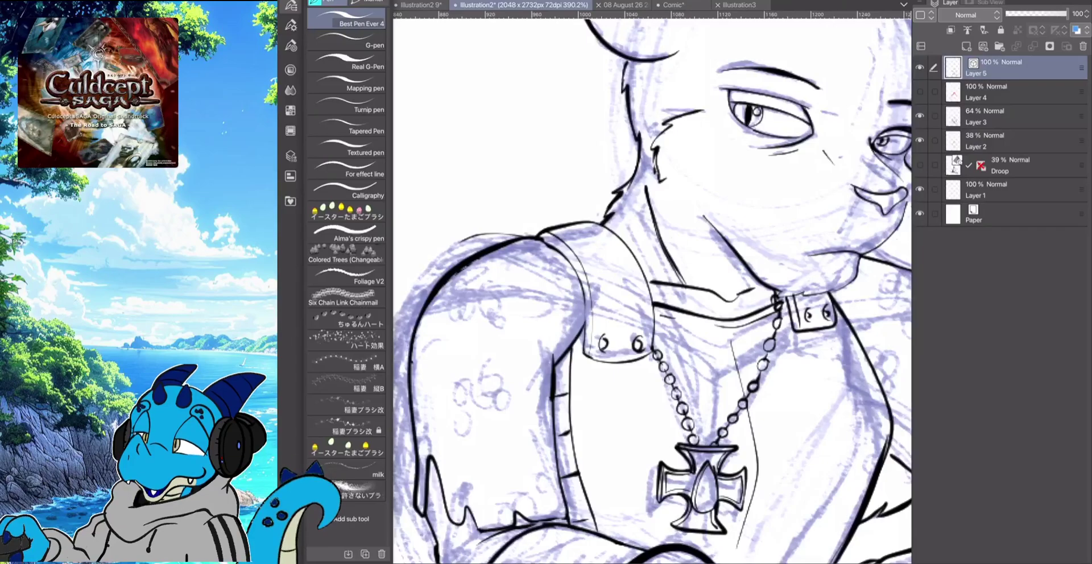
{"action": "left_click", "coordinate": [290, 5]}
{"action": "left_click", "coordinate": [317, 5]}
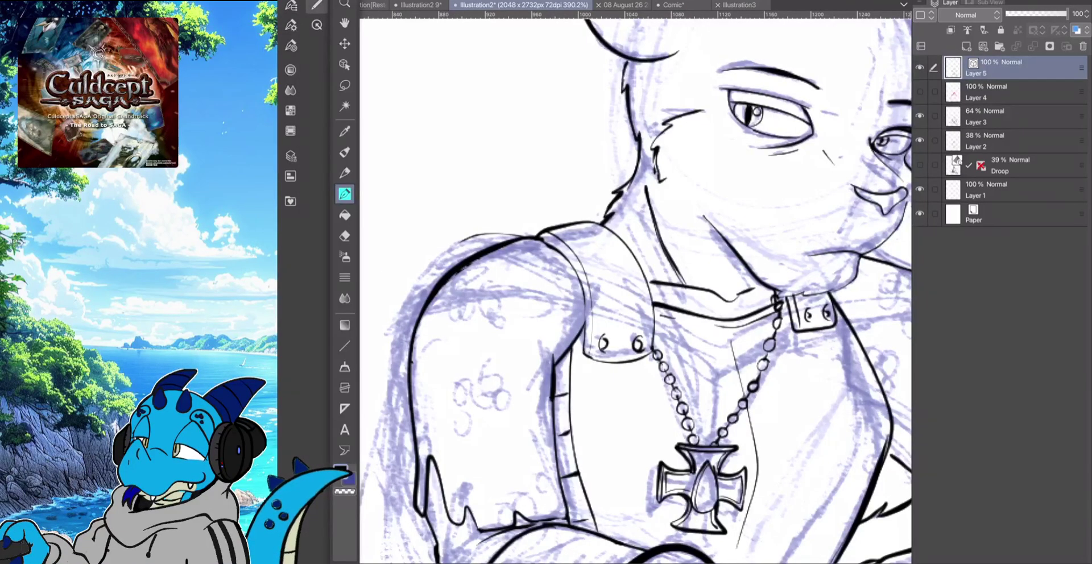
{"action": "left_click", "coordinate": [345, 152]}
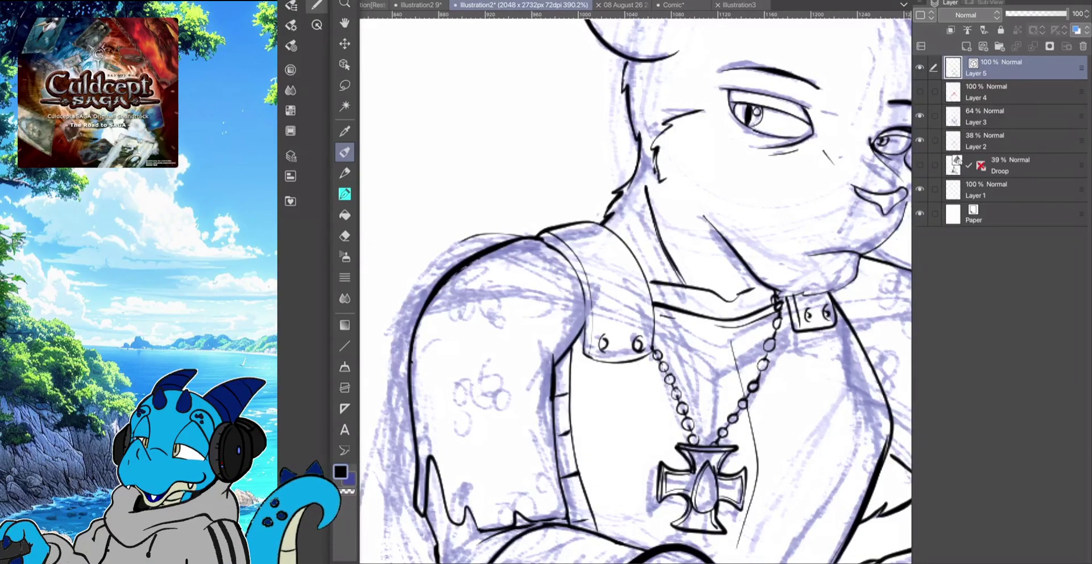
{"action": "left_click", "coordinate": [290, 25]}
{"action": "left_click", "coordinate": [291, 5]}
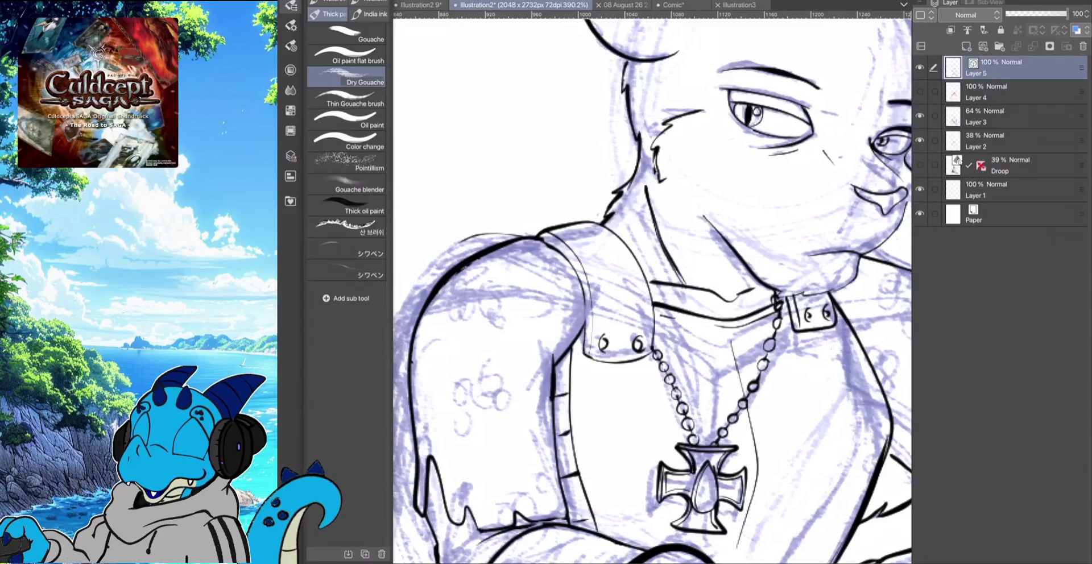
{"action": "left_click", "coordinate": [327, 3]}
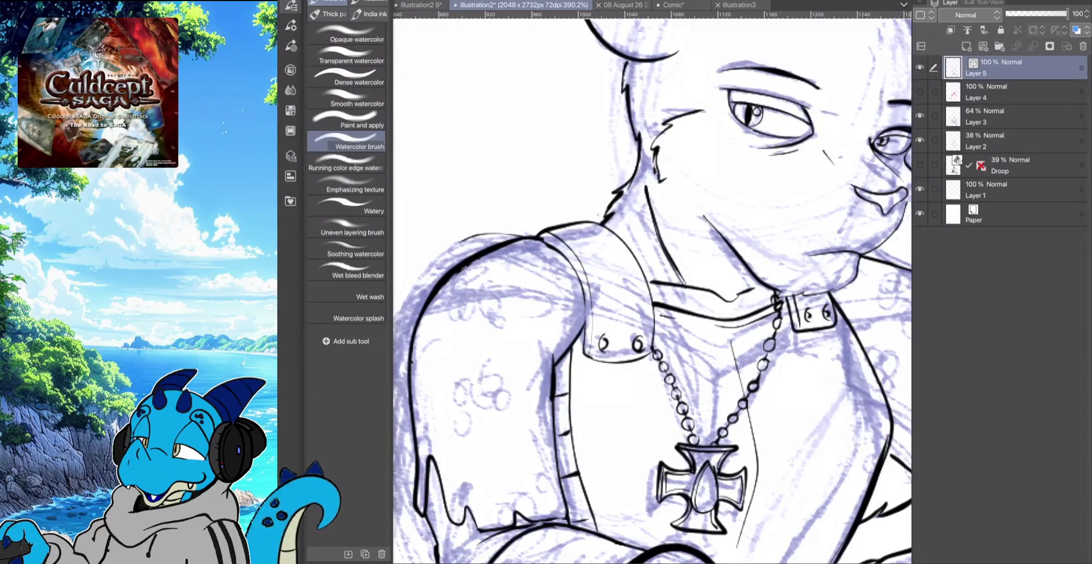
{"action": "left_click", "coordinate": [368, 3]}
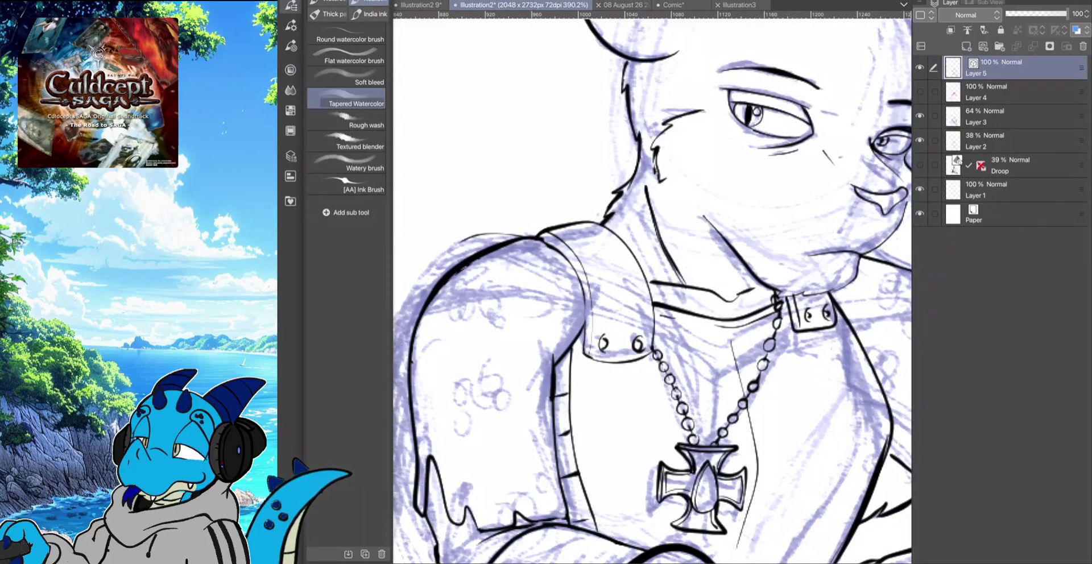
{"action": "left_click", "coordinate": [369, 14]}
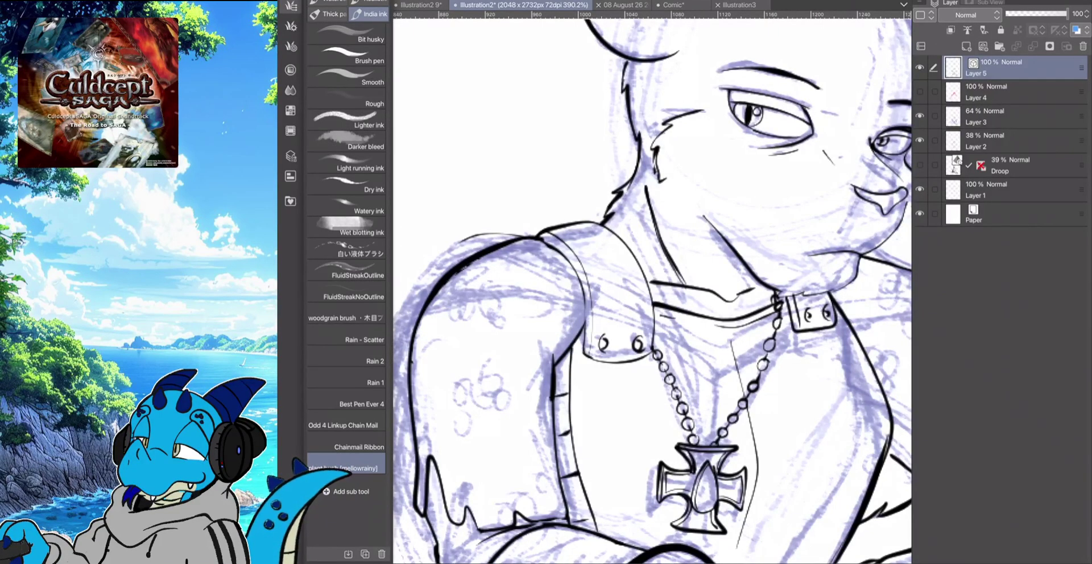
{"action": "left_click", "coordinate": [346, 421]}
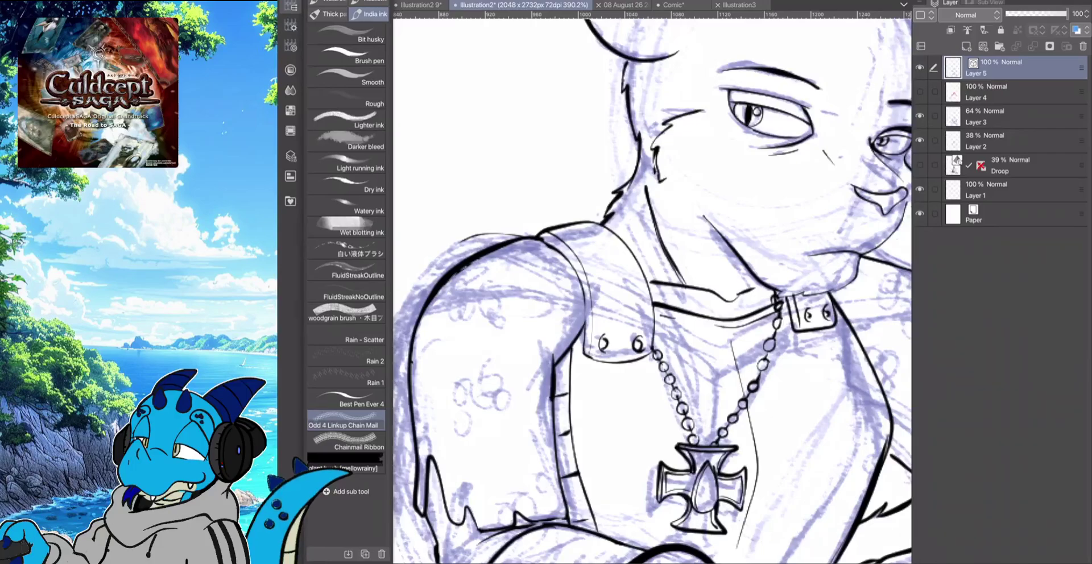
Undo a test chainmail stroke along the shoulder's outline and add a new layer above the line art
{"action": "mouse_move", "coordinate": [560, 250]}
{"action": "left_mouse_down"}
{"action": "mouse_move", "coordinate": [482, 283]}
{"action": "mouse_move", "coordinate": [435, 373]}
{"action": "left_mouse_up"}
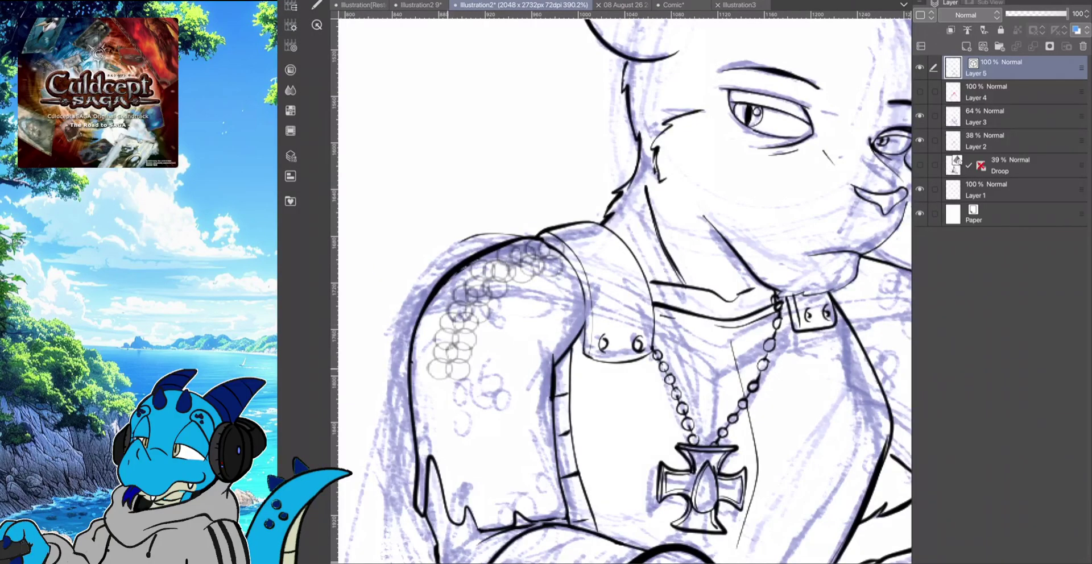
{"action": "key", "text": "ctrl+z"}
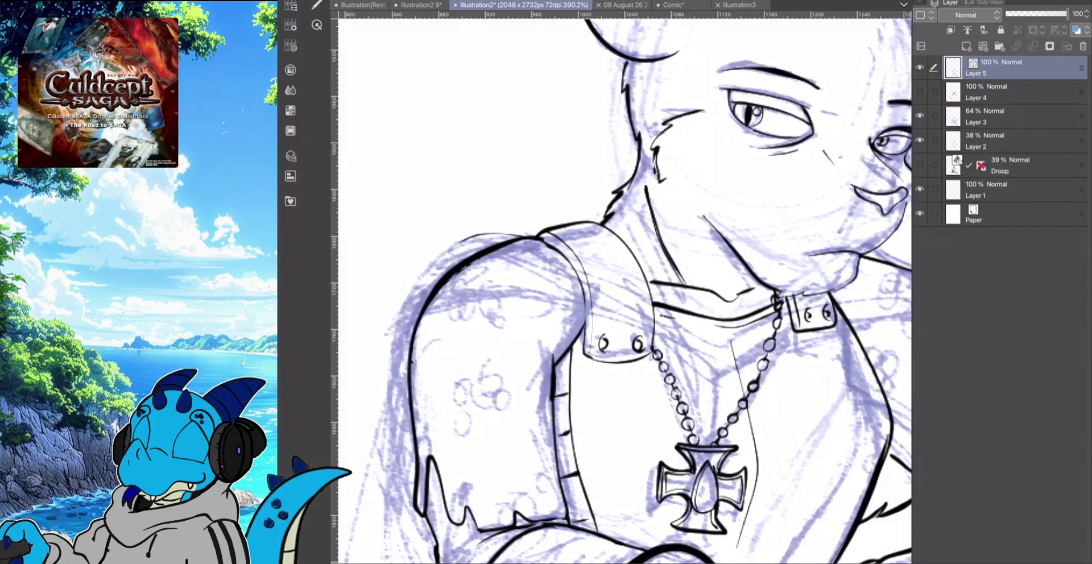
{"action": "key", "text": "ctrl+shift+n"}
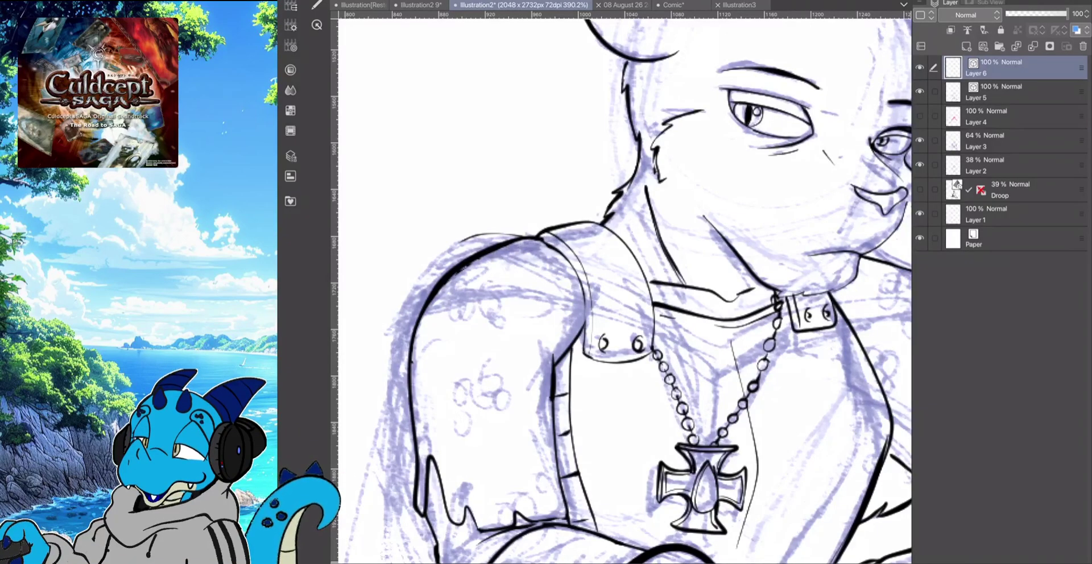
Try to fill the torn shoulder sleeve with the chainmail pattern on the new layer, and undo the strokes
{"action": "mouse_move", "coordinate": [552, 250]}
{"action": "left_mouse_down"}
{"action": "mouse_move", "coordinate": [500, 267]}
{"action": "mouse_move", "coordinate": [449, 321]}
{"action": "mouse_move", "coordinate": [435, 390]}
{"action": "mouse_move", "coordinate": [436, 422]}
{"action": "mouse_move", "coordinate": [466, 420]}
{"action": "mouse_move", "coordinate": [475, 342]}
{"action": "mouse_move", "coordinate": [543, 270]}
{"action": "mouse_move", "coordinate": [565, 293]}
{"action": "mouse_move", "coordinate": [512, 358]}
{"action": "mouse_move", "coordinate": [510, 450]}
{"action": "left_mouse_up"}
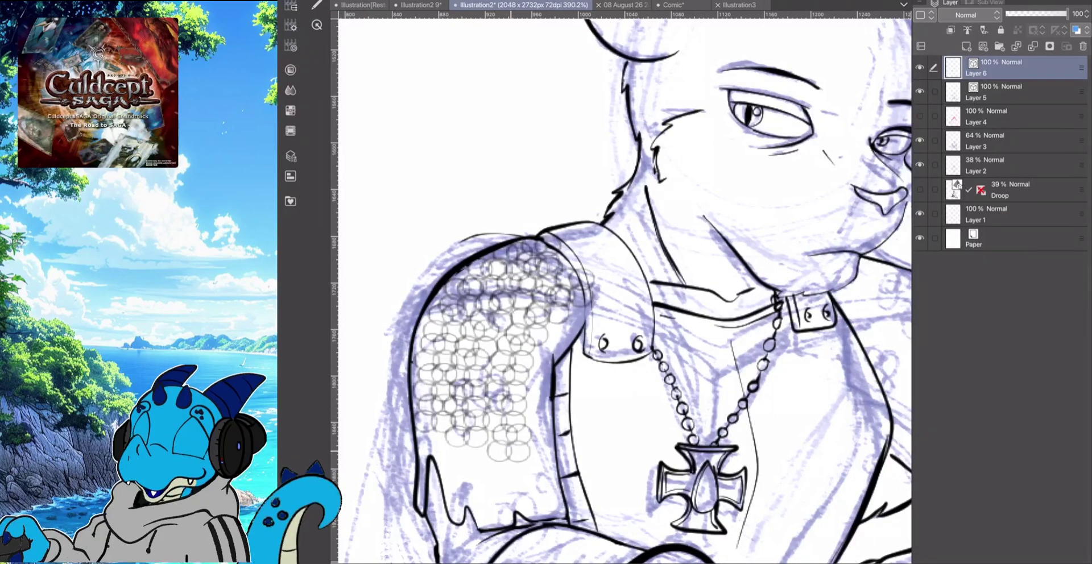
{"action": "left_click_drag", "start_coordinate": [540, 492], "coordinate": [549, 315]}
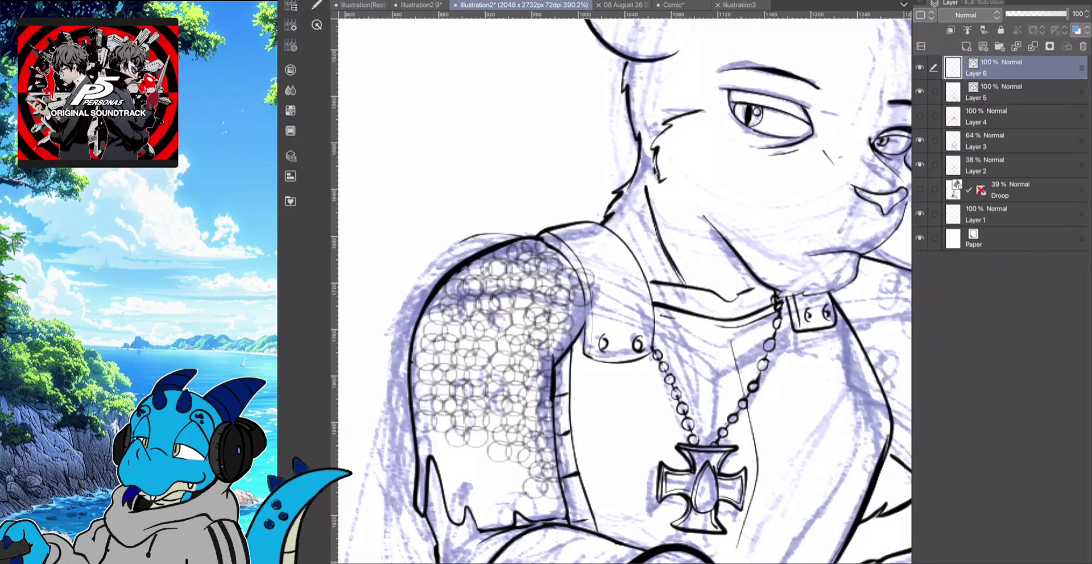
{"action": "scroll", "coordinate": [624, 291], "scroll_direction": "down", "scroll_amount": 5}
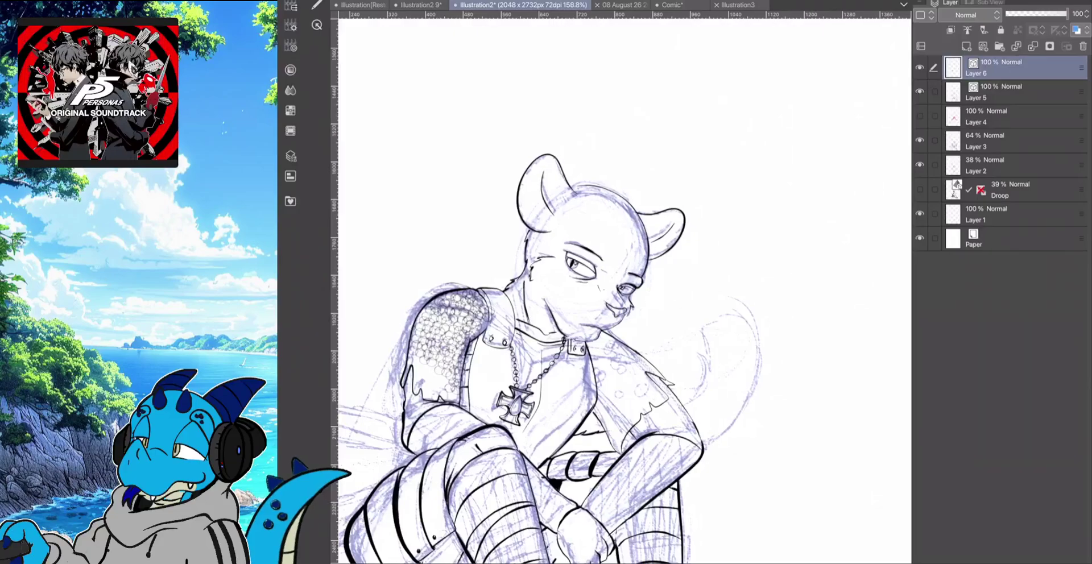
{"action": "left_click_drag", "start_coordinate": [600, 333], "coordinate": [613, 295]}
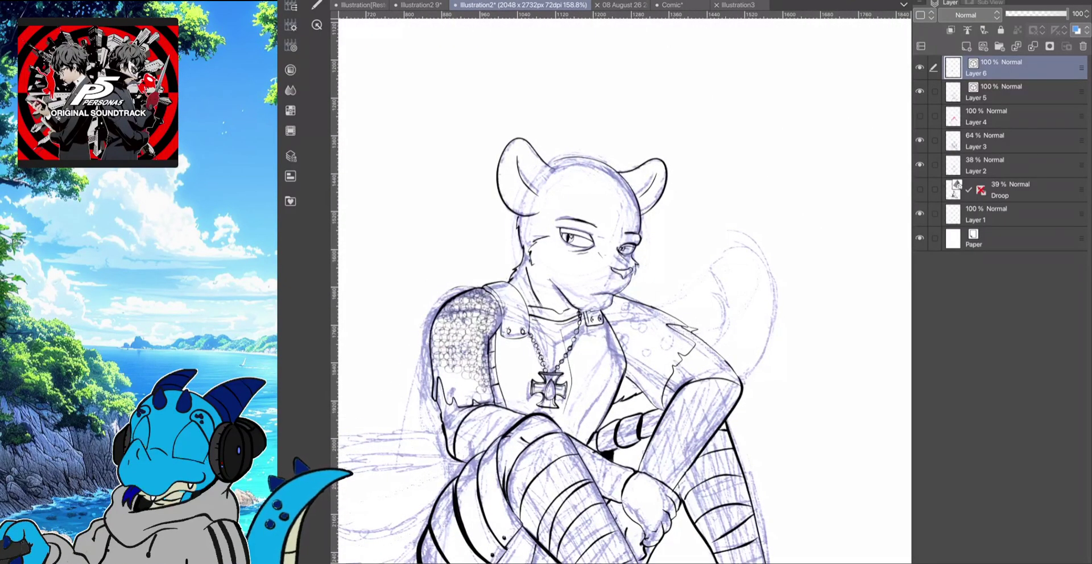
{"action": "key", "text": "ctrl+z"}
{"action": "key", "text": "ctrl+z"}
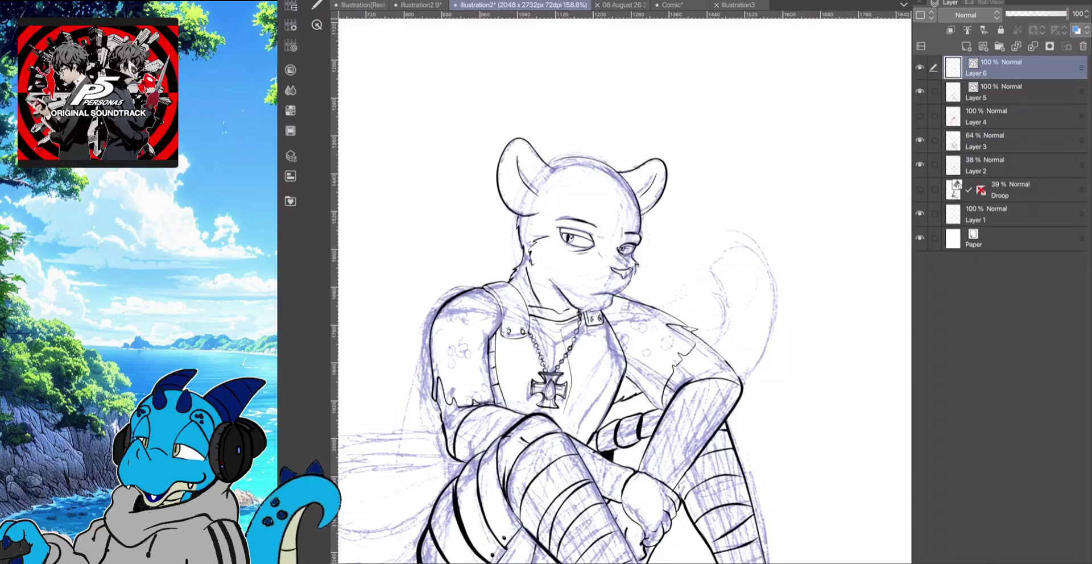
Switch to the Chainmail Ribbon brush among the India ink brushes
{"action": "left_click", "coordinate": [290, 26]}
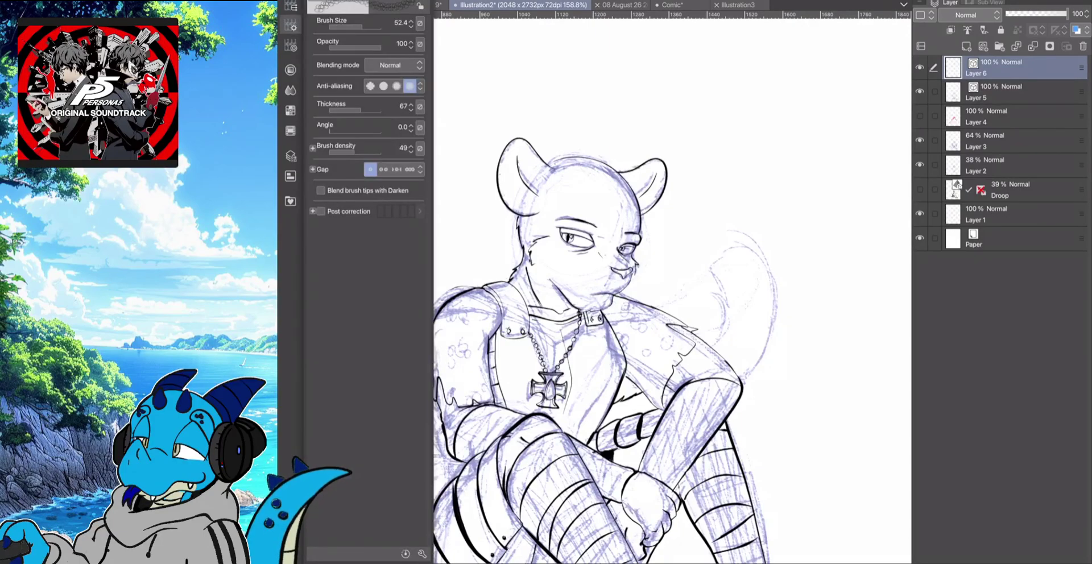
{"action": "left_click", "coordinate": [290, 6]}
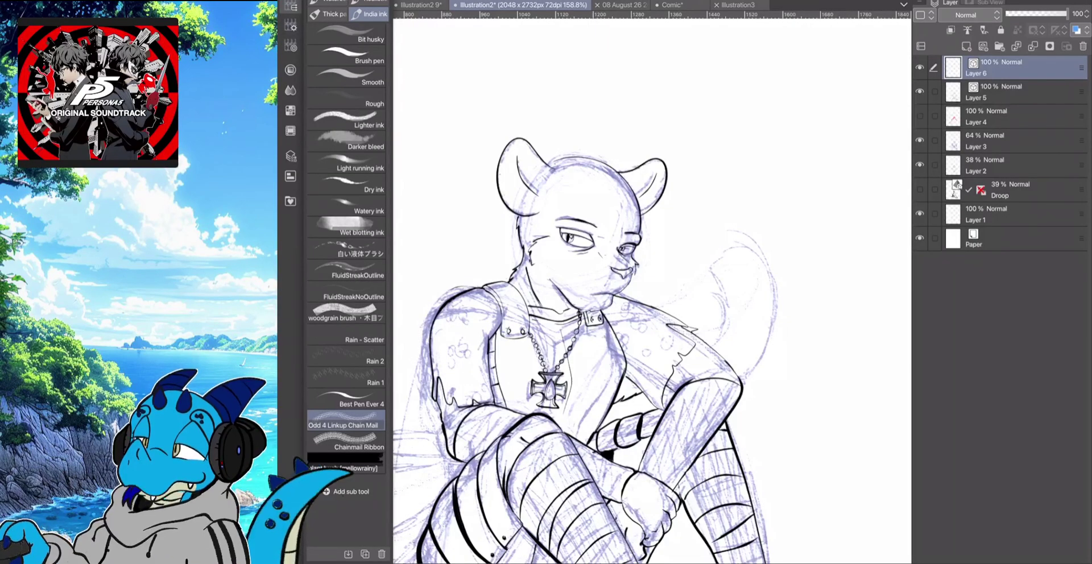
{"action": "left_click", "coordinate": [346, 441]}
{"action": "left_click", "coordinate": [290, 5]}
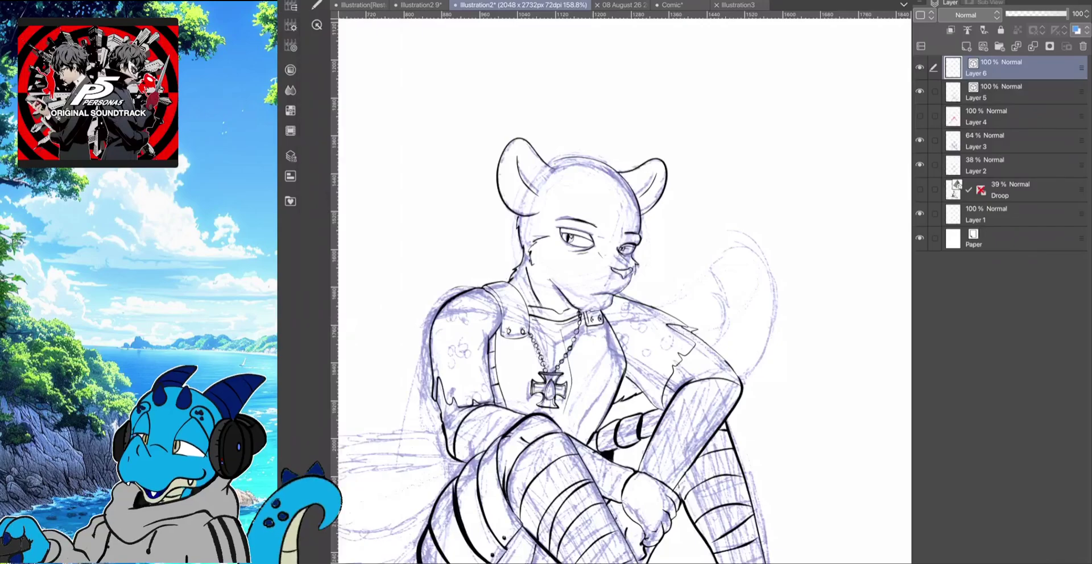
Try to fill the torn shoulder sleeve with rows of Chainmail Ribbon strokes following the arm's curve, and undo them all
{"action": "mouse_move", "coordinate": [464, 298]}
{"action": "left_mouse_down"}
{"action": "mouse_move", "coordinate": [477, 311]}
{"action": "mouse_move", "coordinate": [449, 335]}
{"action": "mouse_move", "coordinate": [447, 365]}
{"action": "left_mouse_up"}
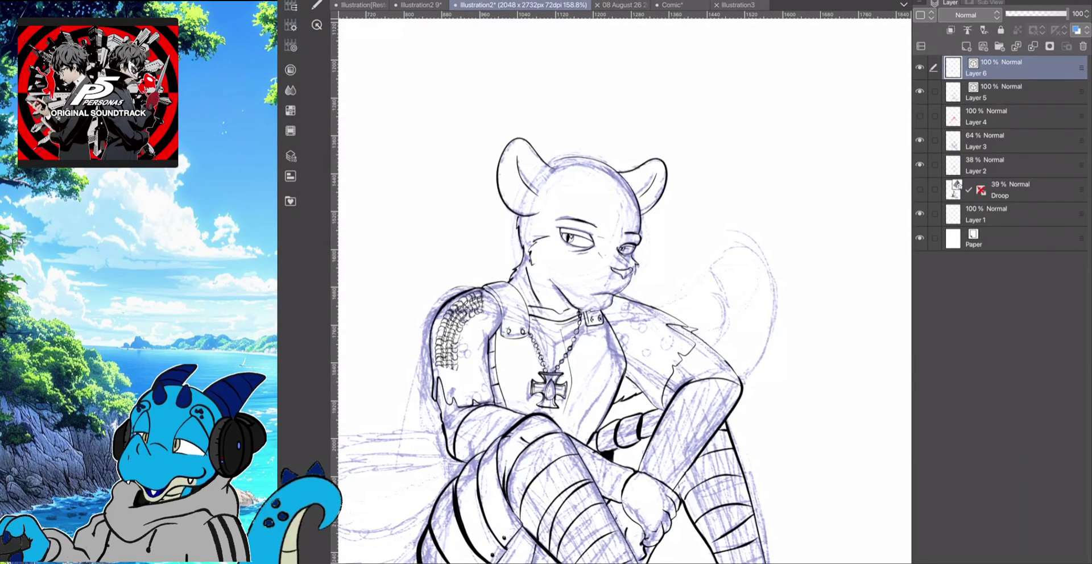
{"action": "key", "text": "ctrl+z"}
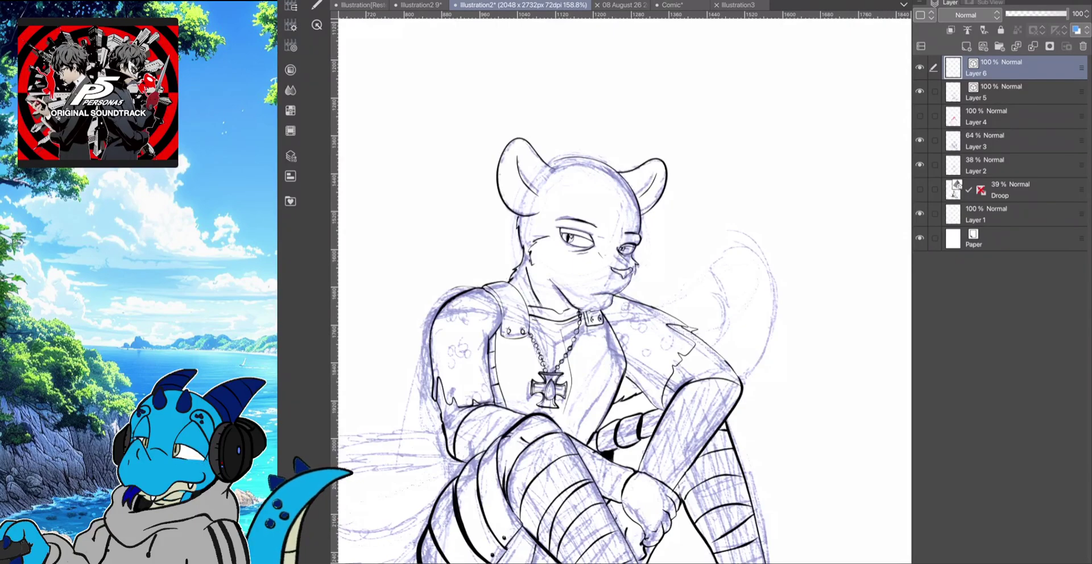
{"action": "scroll", "coordinate": [625, 291], "scroll_direction": "up", "scroll_amount": 4}
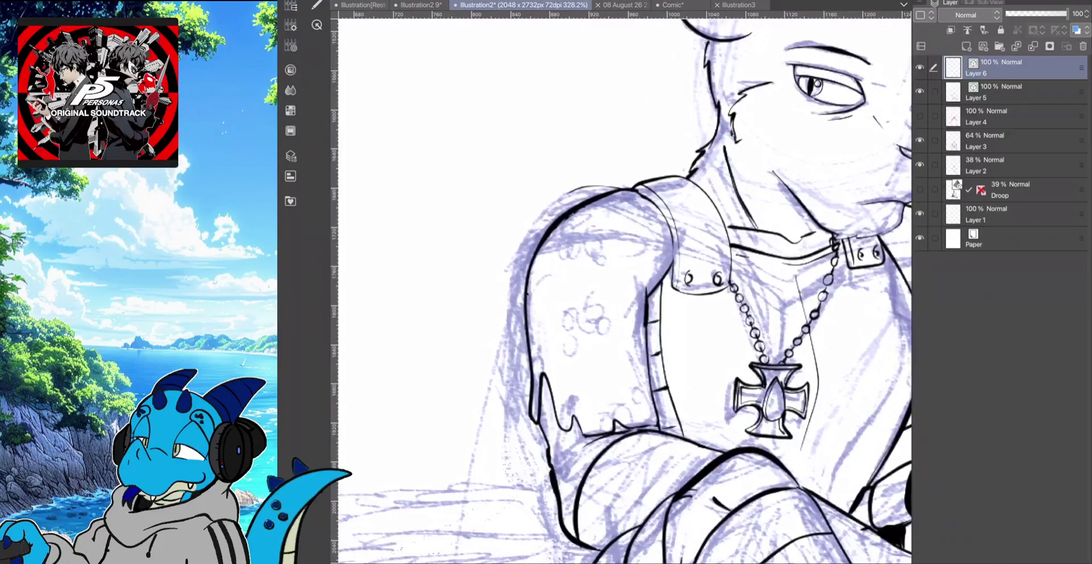
{"action": "mouse_move", "coordinate": [615, 190]}
{"action": "left_mouse_down"}
{"action": "mouse_move", "coordinate": [640, 223]}
{"action": "mouse_move", "coordinate": [637, 241]}
{"action": "left_mouse_up"}
{"action": "key", "text": "ctrl+z"}
{"action": "key", "text": "ctrl+z"}
{"action": "mouse_move", "coordinate": [591, 228]}
{"action": "left_mouse_down"}
{"action": "mouse_move", "coordinate": [546, 312]}
{"action": "mouse_move", "coordinate": [545, 347]}
{"action": "mouse_move", "coordinate": [563, 382]}
{"action": "mouse_move", "coordinate": [543, 426]}
{"action": "mouse_move", "coordinate": [597, 412]}
{"action": "mouse_move", "coordinate": [591, 292]}
{"action": "mouse_move", "coordinate": [602, 244]}
{"action": "mouse_move", "coordinate": [654, 210]}
{"action": "left_mouse_up"}
{"action": "left_click_drag", "start_coordinate": [614, 366], "coordinate": [580, 421]}
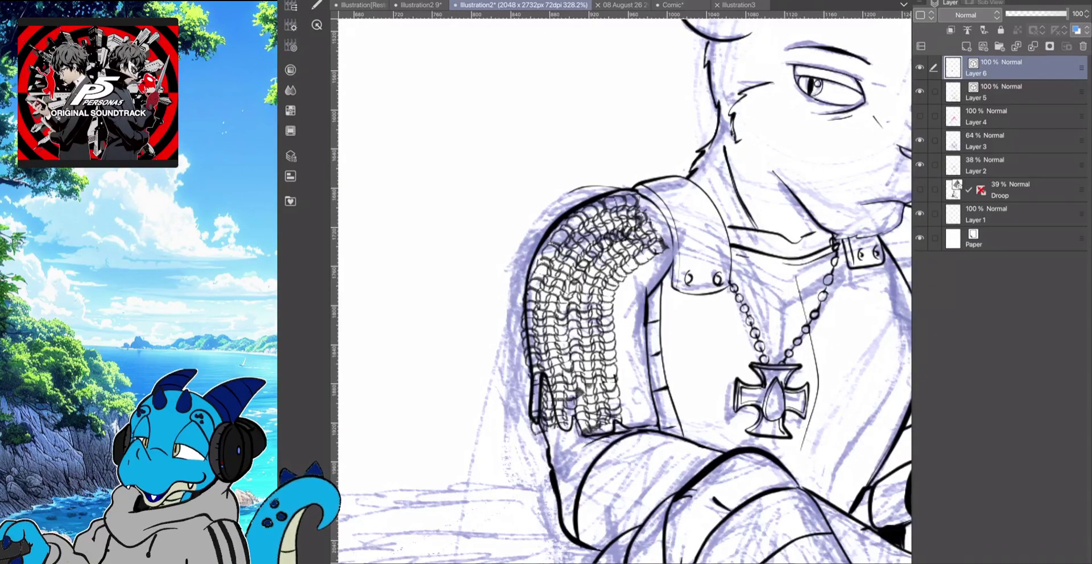
{"action": "left_click_drag", "start_coordinate": [653, 230], "coordinate": [628, 191]}
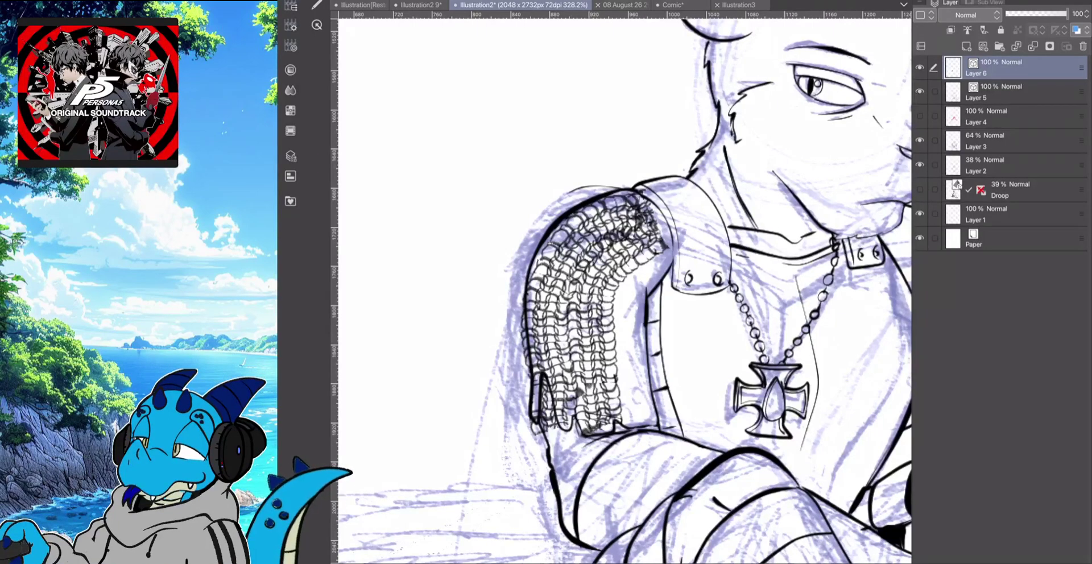
{"action": "key", "text": "ctrl+z"}
{"action": "key", "text": "ctrl+z"}
{"action": "key", "text": "ctrl+z"}
{"action": "key", "text": "ctrl+z"}
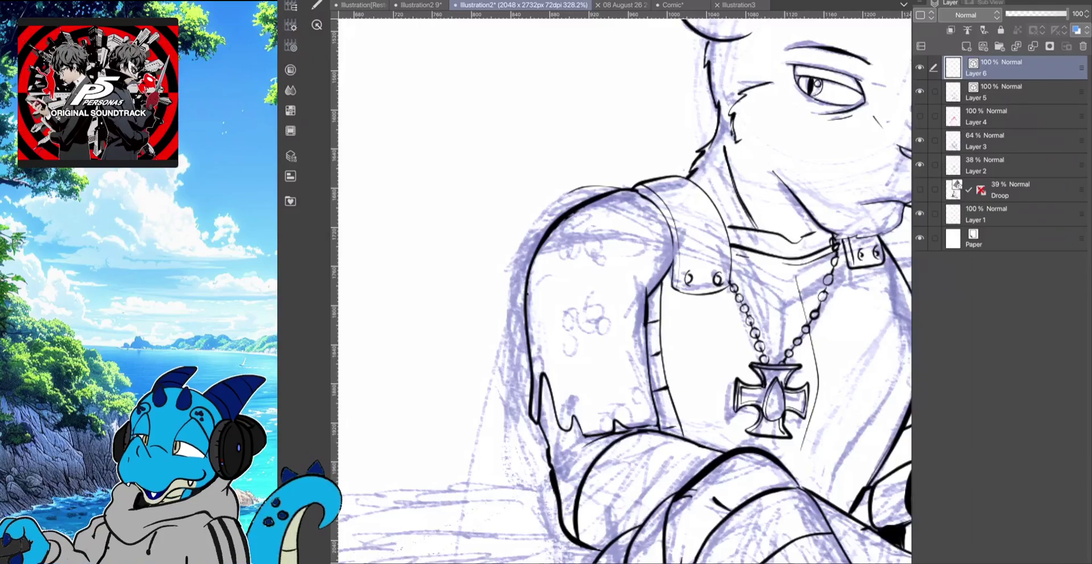
Try a chainmail stroke with brush size 26.4 along the sleeve's outer curve, and undo it
{"action": "left_click", "coordinate": [290, 25]}
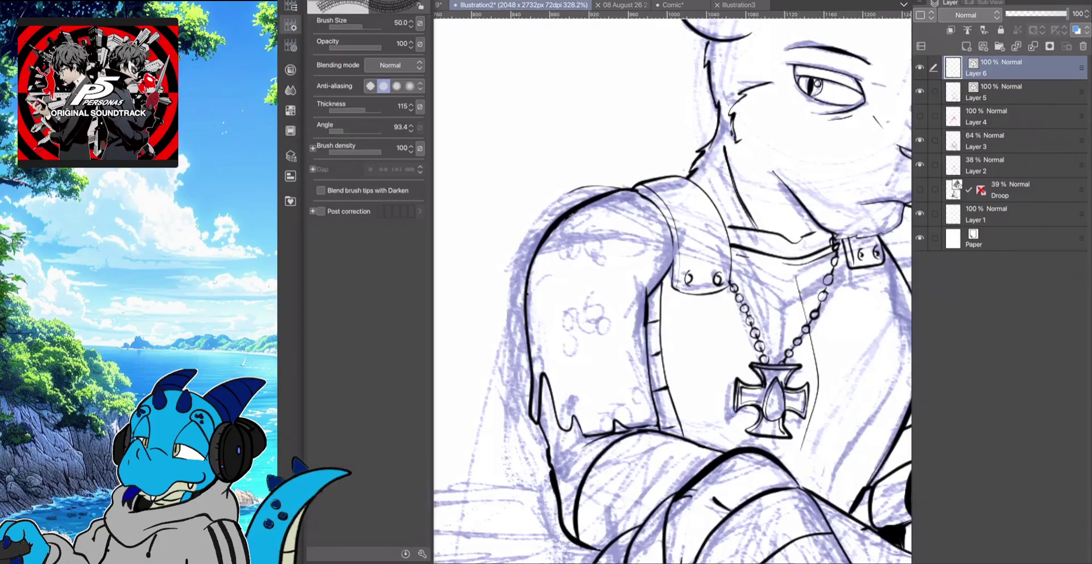
{"action": "left_click", "coordinate": [358, 26]}
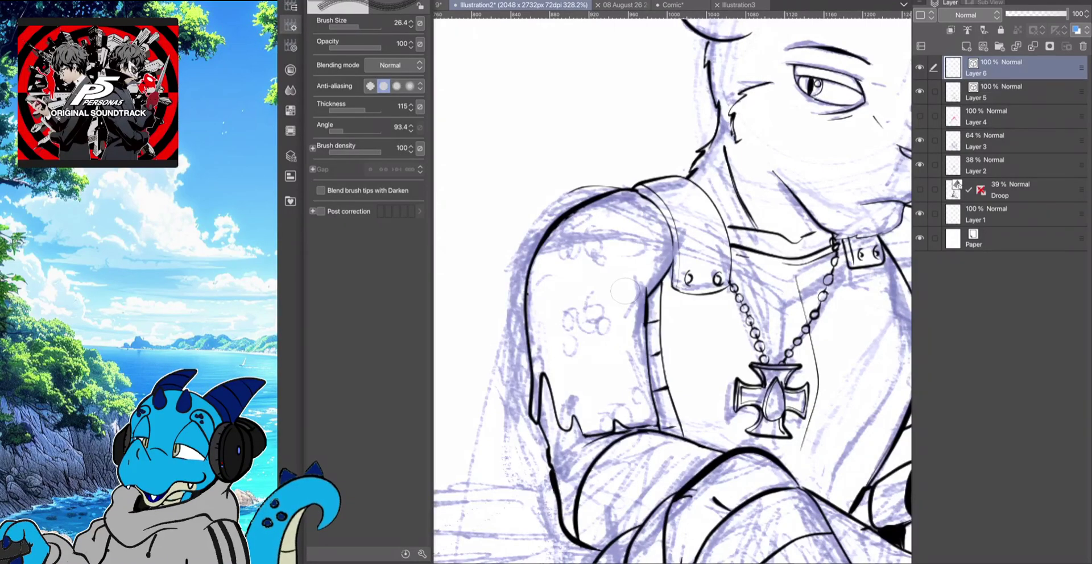
{"action": "left_click", "coordinate": [625, 291]}
{"action": "mouse_move", "coordinate": [637, 199]}
{"action": "left_mouse_down"}
{"action": "mouse_move", "coordinate": [585, 232]}
{"action": "mouse_move", "coordinate": [557, 273]}
{"action": "mouse_move", "coordinate": [546, 366]}
{"action": "left_mouse_up"}
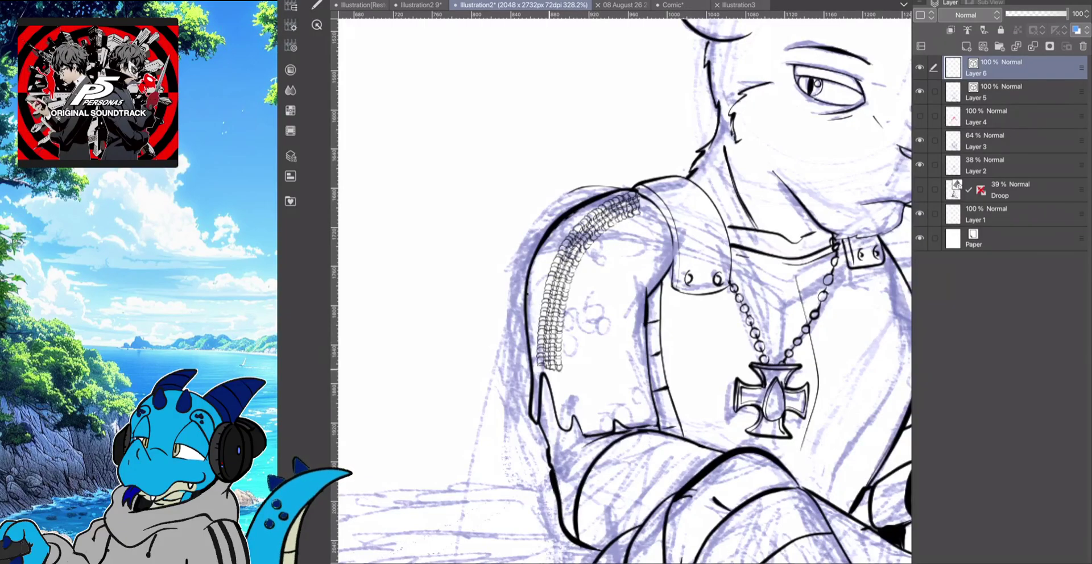
{"action": "key", "text": "ctrl+z"}
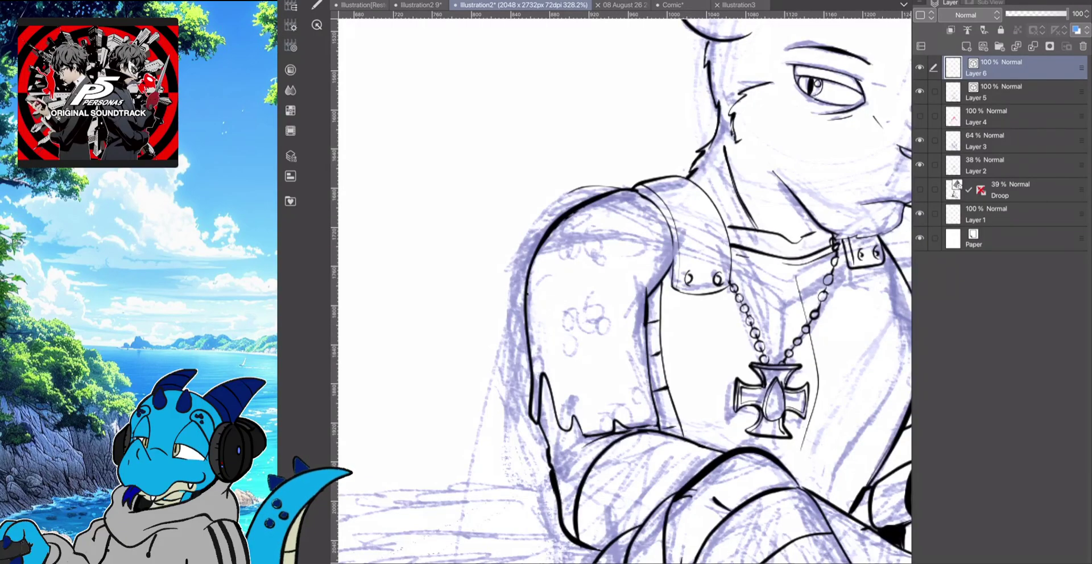
Cover the torn shoulder sleeve on Layer 6 with overlapping chainmail strokes, extending past its outline, using brush size 46.7 and opacity 91
{"action": "left_click", "coordinate": [290, 25]}
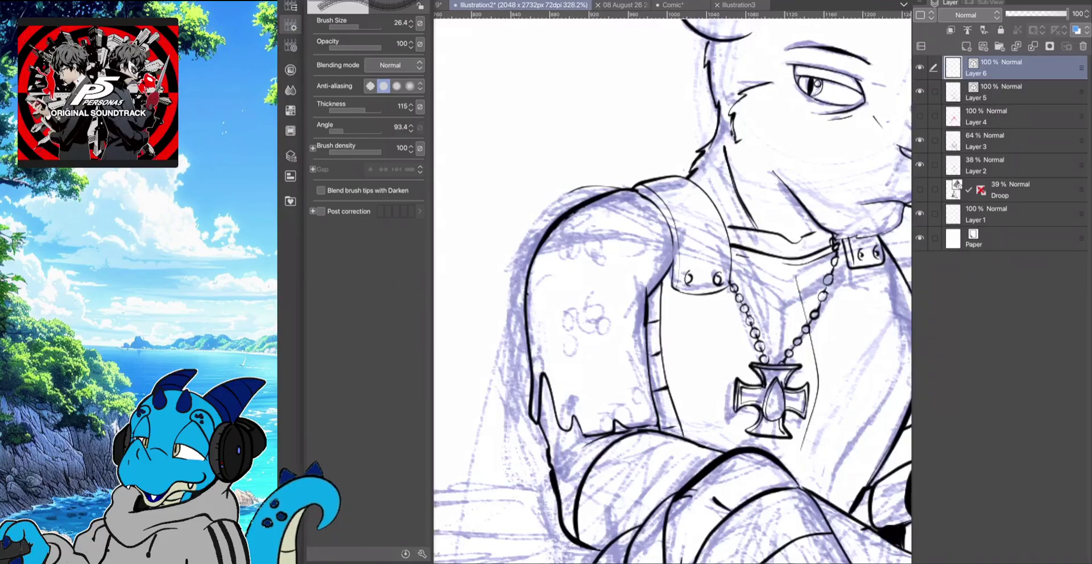
{"action": "left_click_drag", "start_coordinate": [358, 27], "coordinate": [361, 27]}
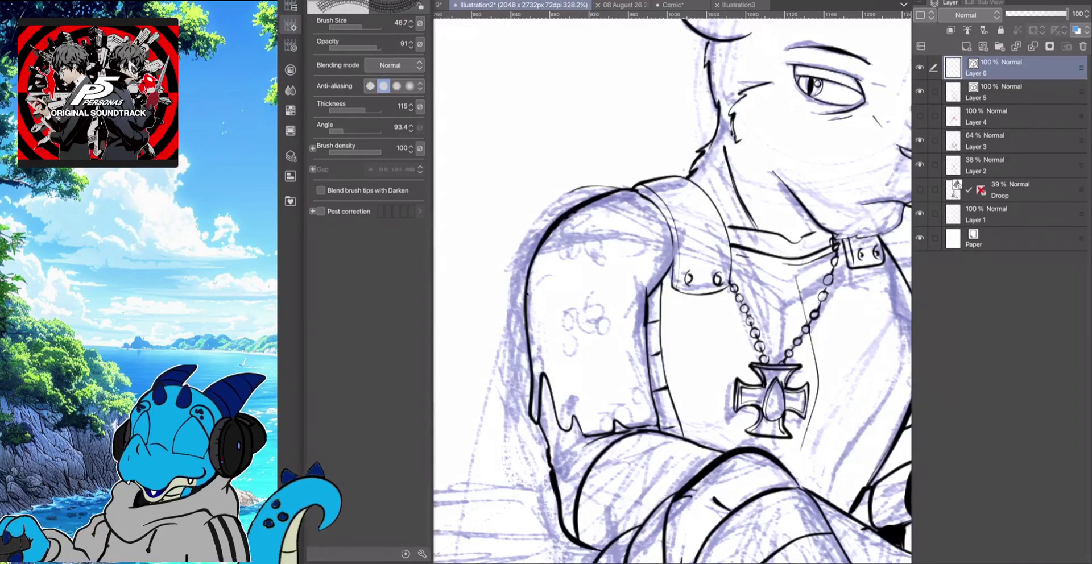
{"action": "left_click", "coordinate": [291, 25]}
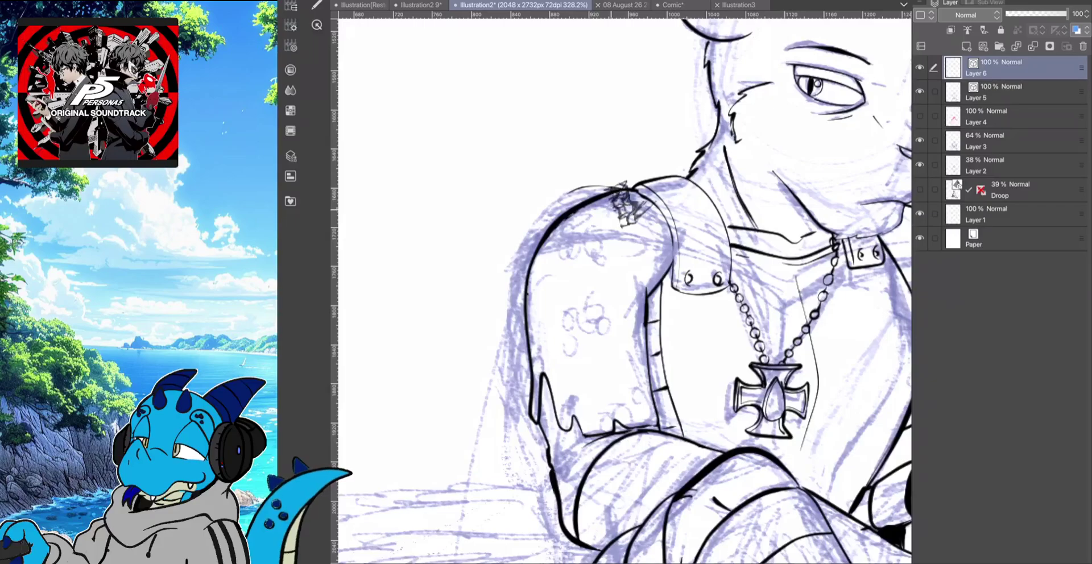
{"action": "mouse_move", "coordinate": [635, 211]}
{"action": "left_mouse_down"}
{"action": "mouse_move", "coordinate": [576, 235]}
{"action": "mouse_move", "coordinate": [541, 286]}
{"action": "mouse_move", "coordinate": [543, 356]}
{"action": "left_mouse_up"}
{"action": "key", "text": "ctrl+z"}
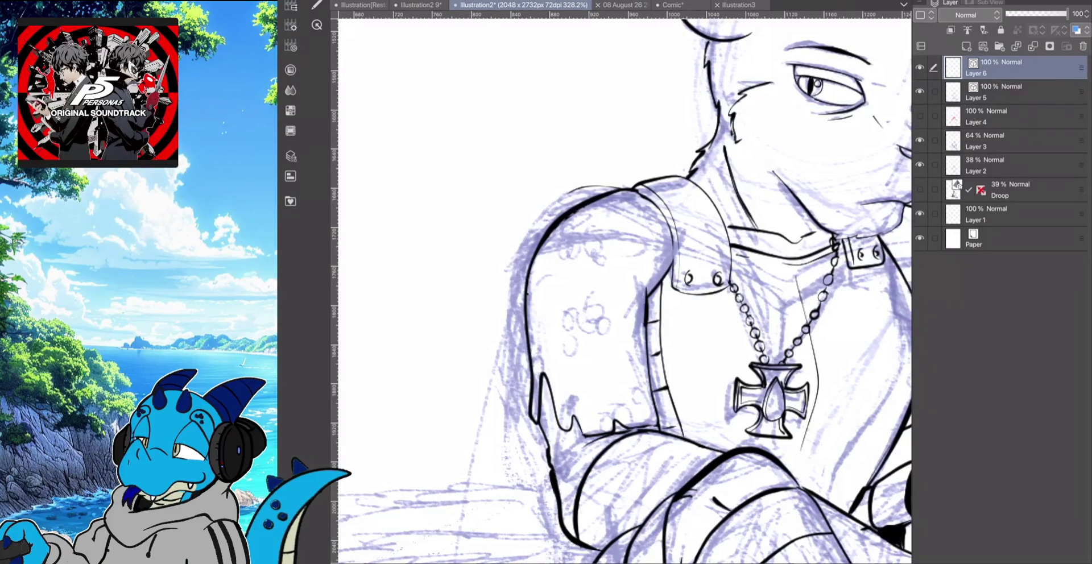
{"action": "mouse_move", "coordinate": [662, 185]}
{"action": "left_mouse_down"}
{"action": "mouse_move", "coordinate": [572, 231]}
{"action": "mouse_move", "coordinate": [546, 258]}
{"action": "mouse_move", "coordinate": [528, 347]}
{"action": "mouse_move", "coordinate": [543, 437]}
{"action": "mouse_move", "coordinate": [608, 398]}
{"action": "mouse_move", "coordinate": [592, 372]}
{"action": "mouse_move", "coordinate": [602, 290]}
{"action": "mouse_move", "coordinate": [622, 256]}
{"action": "mouse_move", "coordinate": [668, 222]}
{"action": "mouse_move", "coordinate": [688, 242]}
{"action": "mouse_move", "coordinate": [654, 287]}
{"action": "mouse_move", "coordinate": [645, 421]}
{"action": "left_mouse_up"}
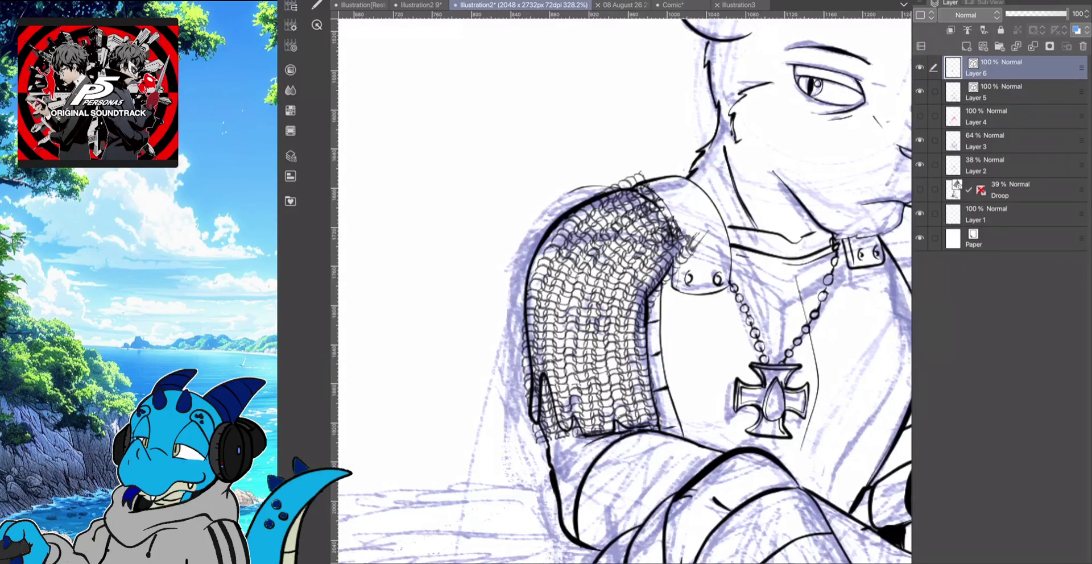
{"action": "mouse_move", "coordinate": [648, 170]}
{"action": "left_mouse_down"}
{"action": "mouse_move", "coordinate": [614, 153]}
{"action": "mouse_move", "coordinate": [534, 227]}
{"action": "mouse_move", "coordinate": [495, 330]}
{"action": "mouse_move", "coordinate": [494, 370]}
{"action": "left_mouse_up"}
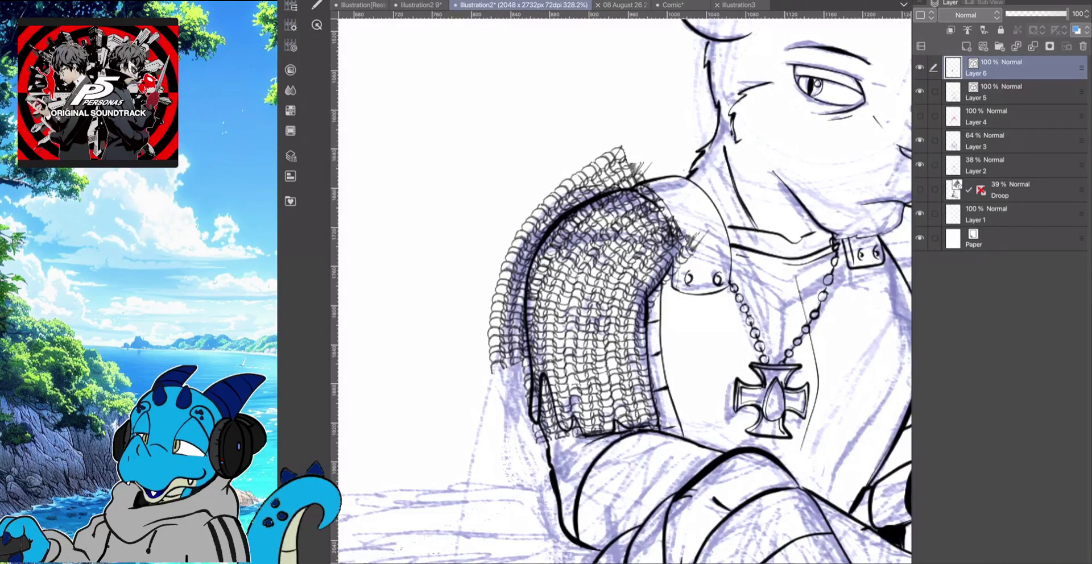
Check the Chainmail Ribbon brush's settings and bring up the list of India ink brushes
{"action": "left_click", "coordinate": [290, 25]}
{"action": "left_click", "coordinate": [290, 25]}
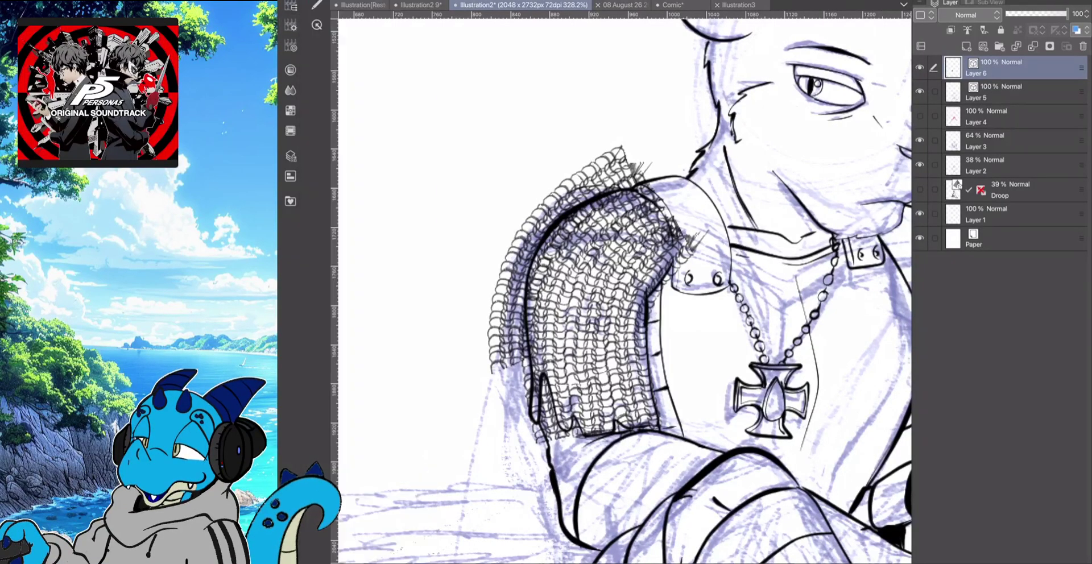
{"action": "left_click", "coordinate": [289, 25]}
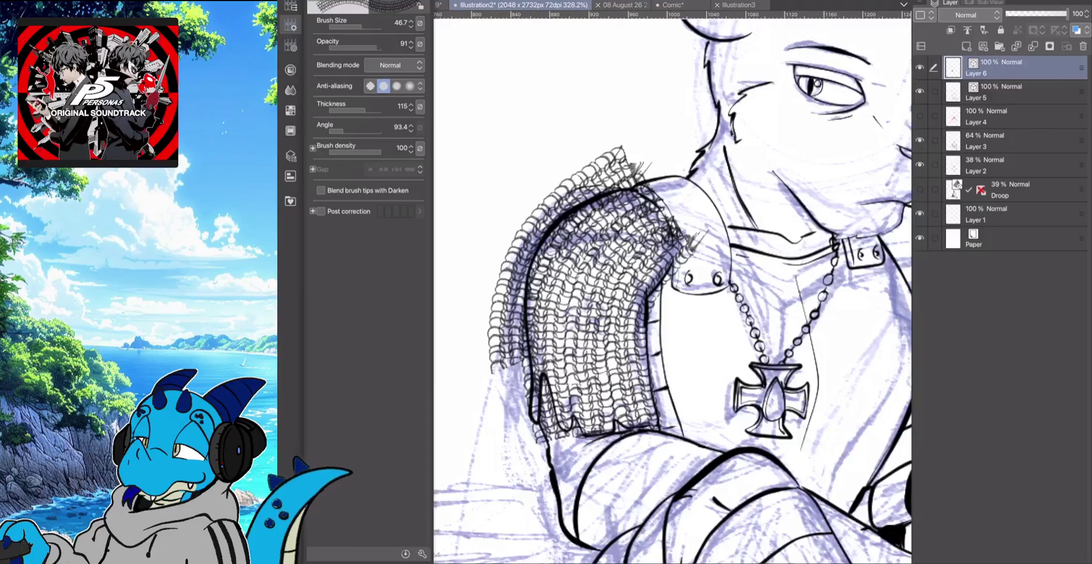
{"action": "left_click", "coordinate": [290, 46]}
{"action": "left_click", "coordinate": [290, 7]}
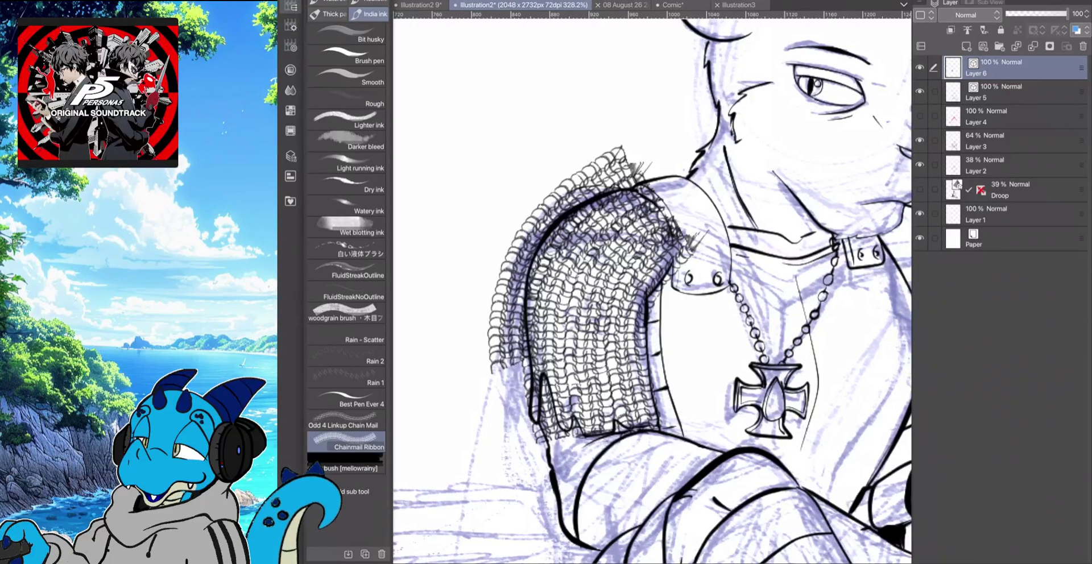
Switch to the Best Pen Ever 4 brush and set its size to 52.4
{"action": "left_click", "coordinate": [346, 398]}
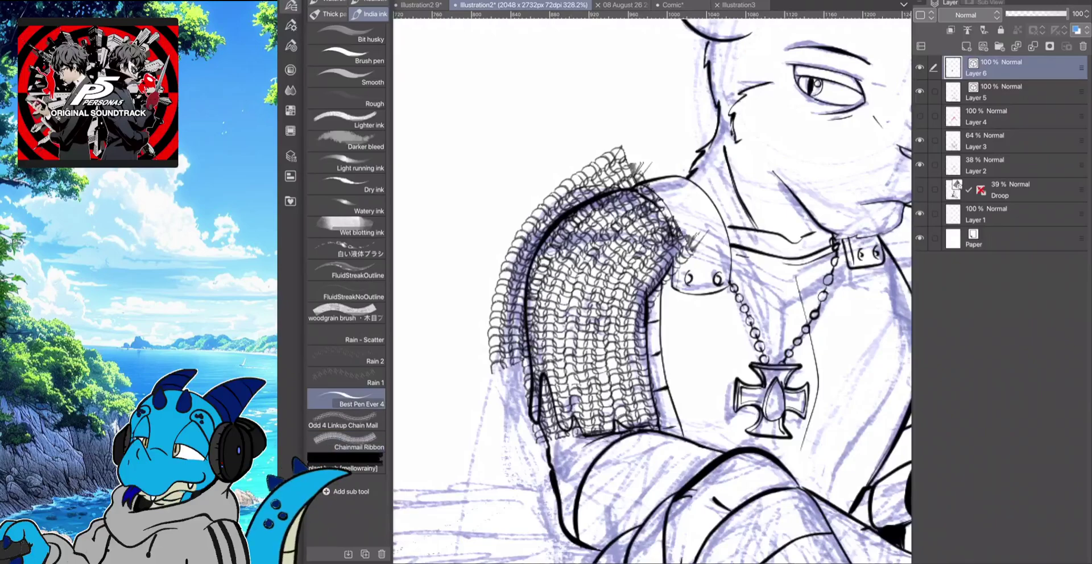
{"action": "left_click", "coordinate": [290, 25]}
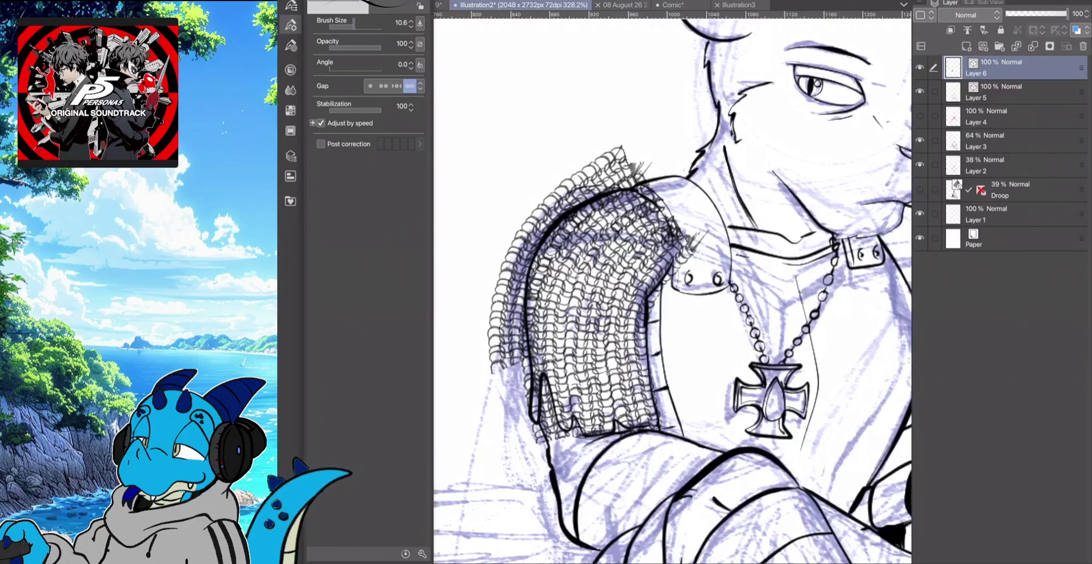
{"action": "left_click_drag", "start_coordinate": [354, 26], "coordinate": [362, 27]}
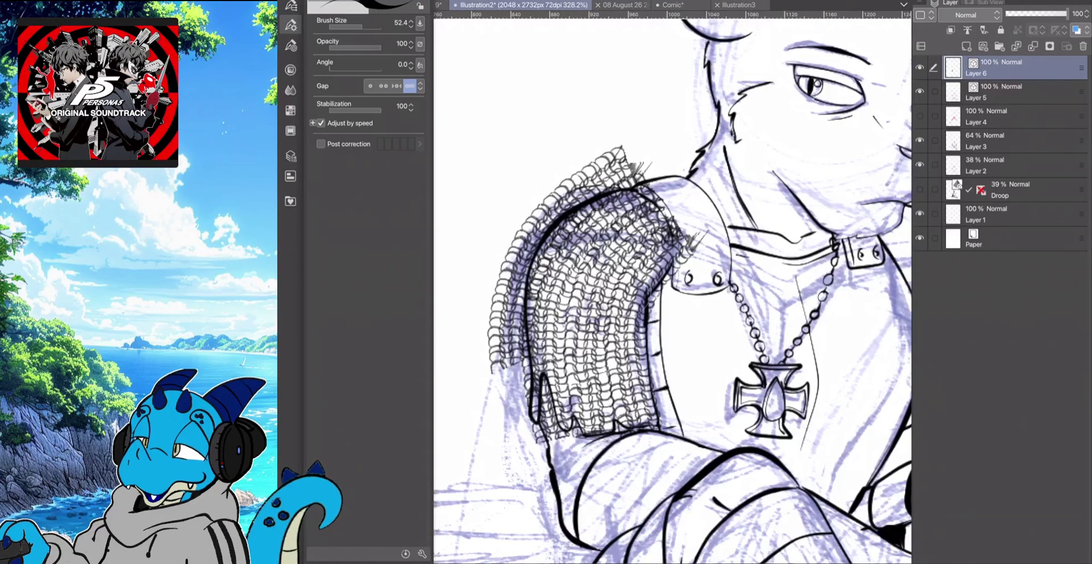
{"action": "left_click", "coordinate": [291, 25]}
{"action": "left_click", "coordinate": [290, 5]}
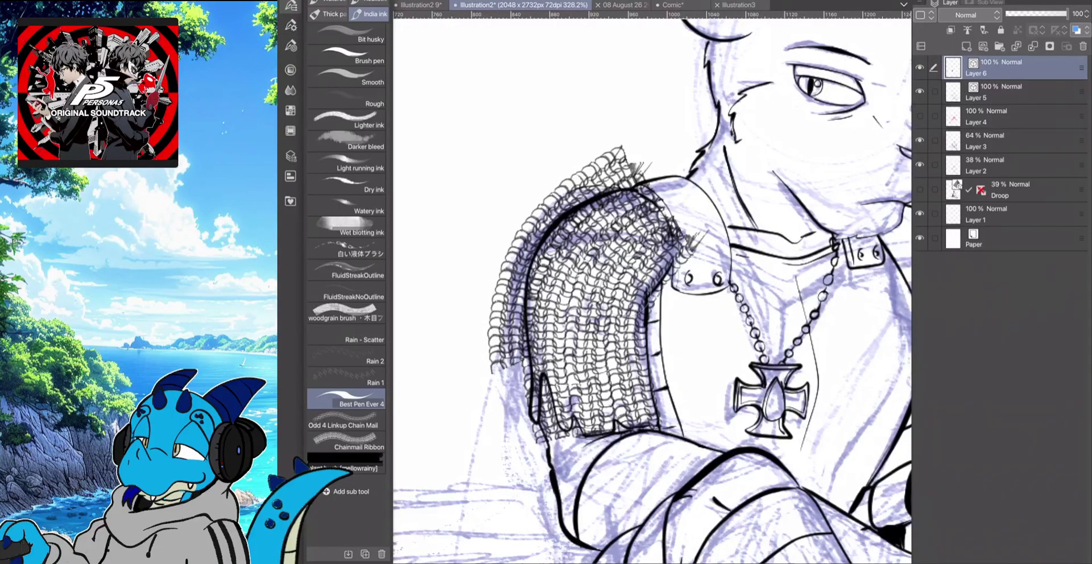
{"action": "left_click", "coordinate": [291, 6]}
Erase most of the chainmail spilling past the outer outline of the near shoulder on Layer 6
{"action": "left_click_drag", "start_coordinate": [640, 160], "coordinate": [551, 188]}
{"action": "key", "text": "ctrl+z"}
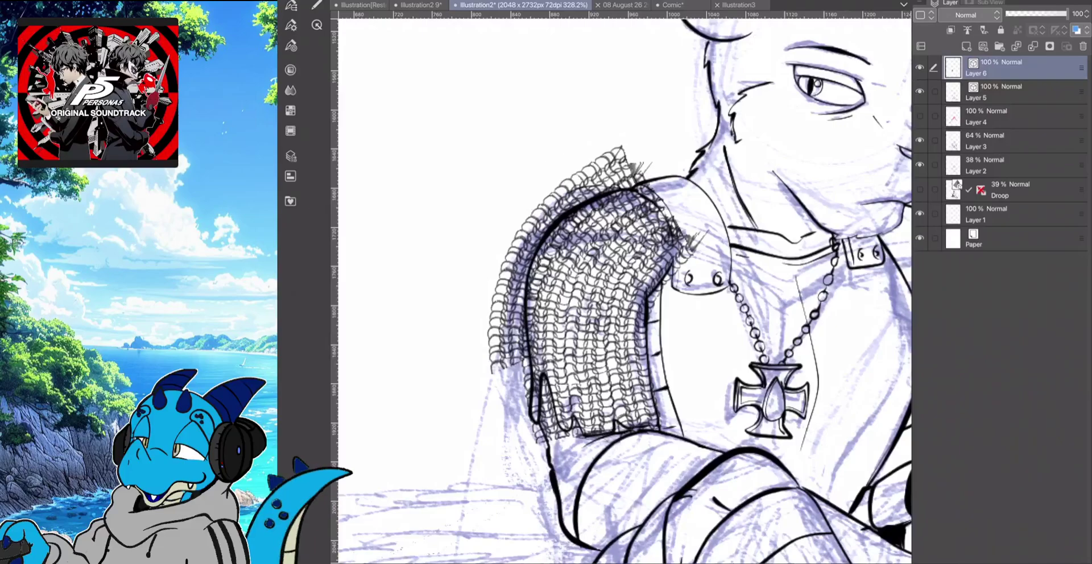
{"action": "left_click", "coordinate": [317, 5]}
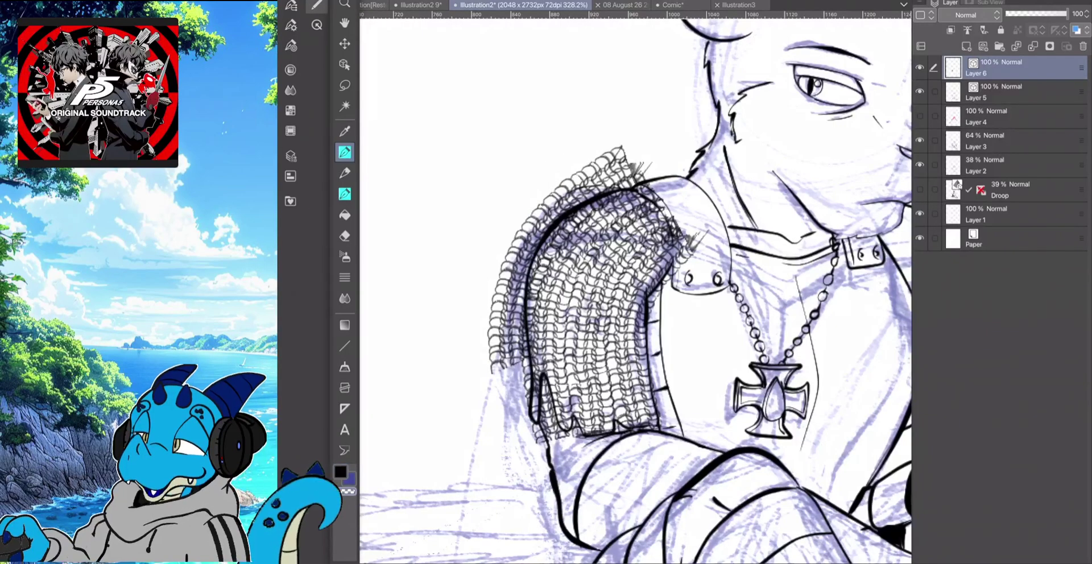
{"action": "left_click", "coordinate": [345, 236]}
{"action": "mouse_move", "coordinate": [642, 161]}
{"action": "left_mouse_down"}
{"action": "mouse_move", "coordinate": [557, 187]}
{"action": "mouse_move", "coordinate": [528, 224]}
{"action": "mouse_move", "coordinate": [494, 367]}
{"action": "left_mouse_up"}
{"action": "mouse_move", "coordinate": [526, 401]}
{"action": "left_mouse_down"}
{"action": "mouse_move", "coordinate": [521, 318]}
{"action": "mouse_move", "coordinate": [540, 205]}
{"action": "left_mouse_up"}
{"action": "key", "text": "ctrl+z"}
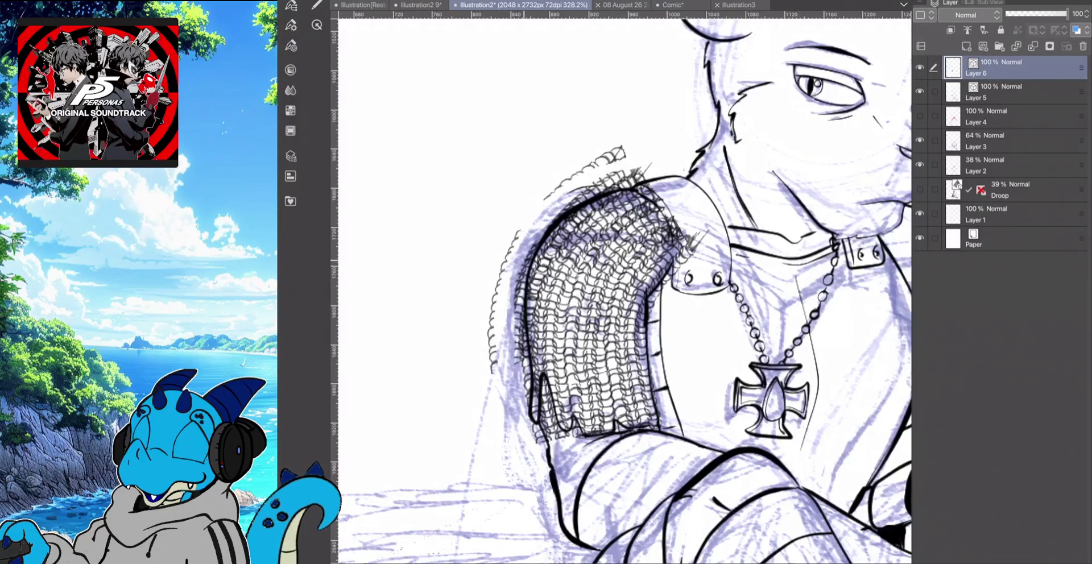
{"action": "mouse_move", "coordinate": [535, 242]}
{"action": "left_mouse_down"}
{"action": "mouse_move", "coordinate": [520, 310]}
{"action": "mouse_move", "coordinate": [532, 406]}
{"action": "left_mouse_up"}
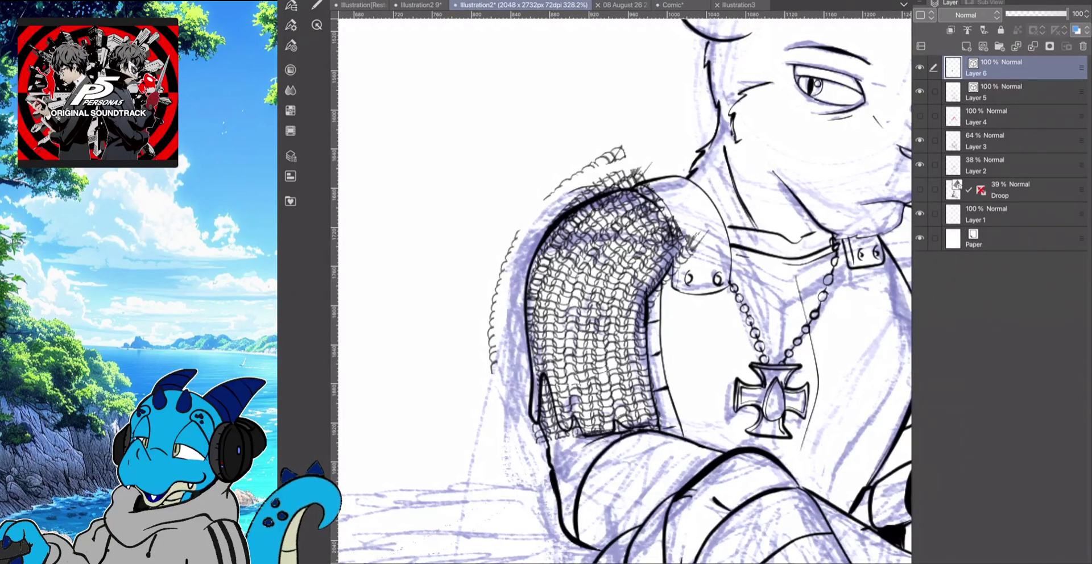
{"action": "key", "text": "ctrl+z"}
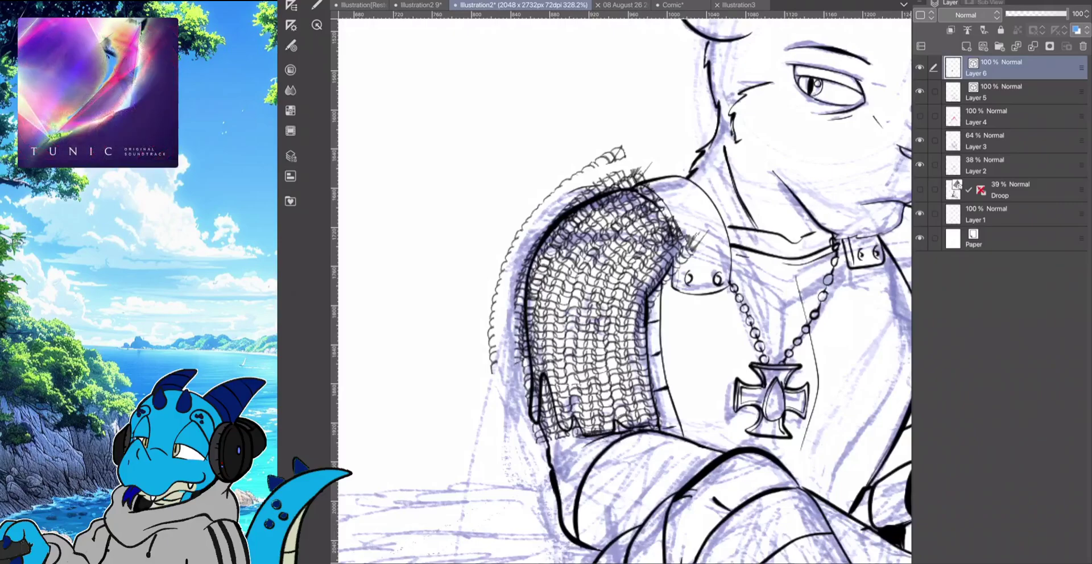
Erase the remaining chainmail fringe beside the outer edge of the near sleeve with the pen in transparent colour
{"action": "left_click", "coordinate": [317, 5]}
{"action": "left_click", "coordinate": [344, 152]}
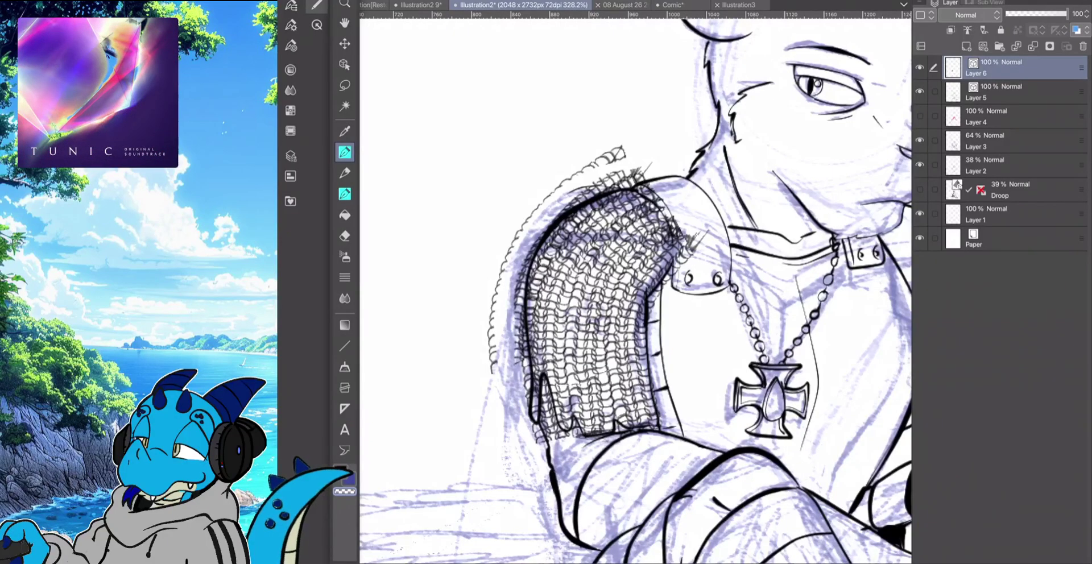
{"action": "mouse_move", "coordinate": [503, 263]}
{"action": "left_mouse_down"}
{"action": "mouse_move", "coordinate": [489, 390]}
{"action": "mouse_move", "coordinate": [518, 327]}
{"action": "left_mouse_up"}
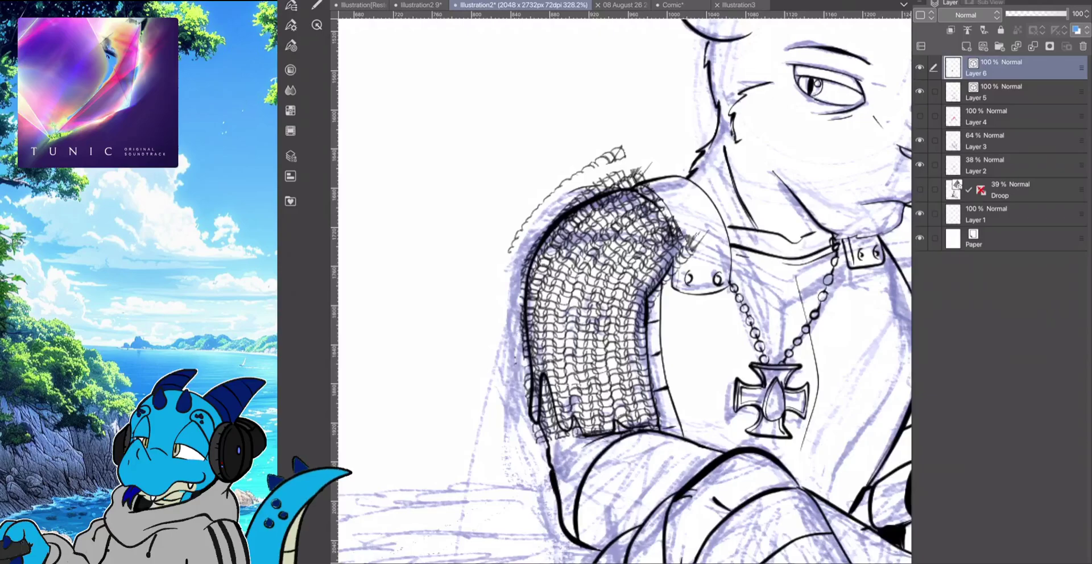
{"action": "mouse_move", "coordinate": [525, 362]}
{"action": "left_mouse_down"}
{"action": "mouse_move", "coordinate": [527, 247]}
{"action": "mouse_move", "coordinate": [527, 380]}
{"action": "left_mouse_up"}
{"action": "key", "text": "ctrl+z"}
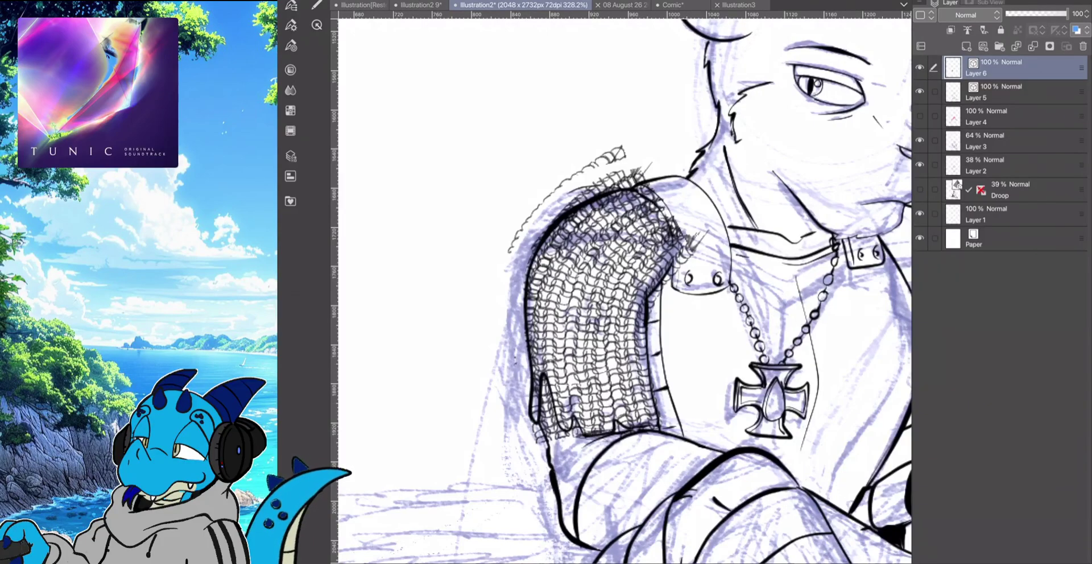
Trim the chainmail along the near sleeve's ragged lower hem so it follows the torn outline
{"action": "left_click_drag", "start_coordinate": [534, 425], "coordinate": [537, 444]}
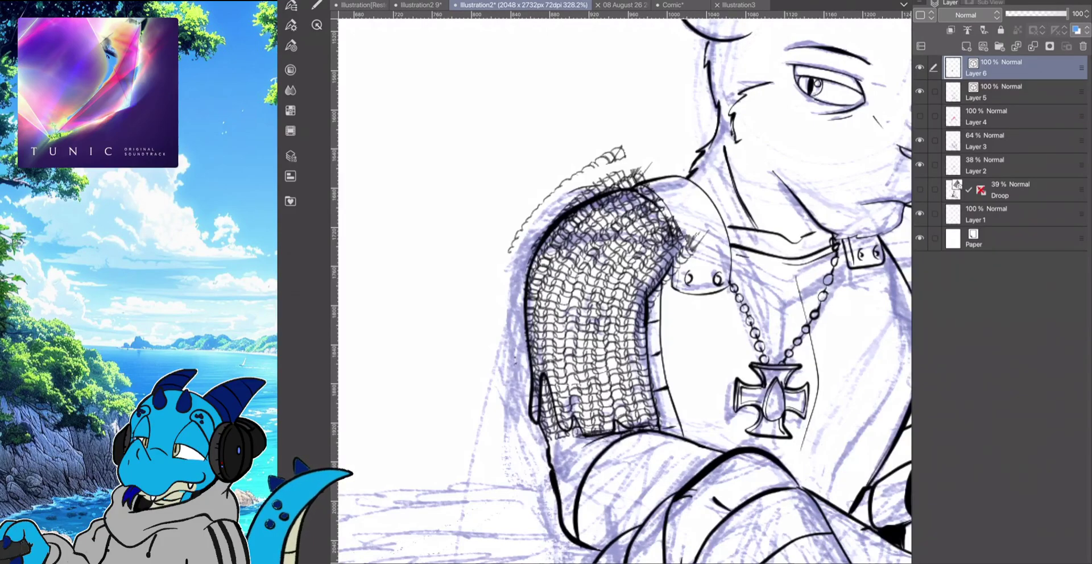
{"action": "left_click_drag", "start_coordinate": [545, 381], "coordinate": [551, 439]}
{"action": "left_click_drag", "start_coordinate": [543, 403], "coordinate": [547, 441]}
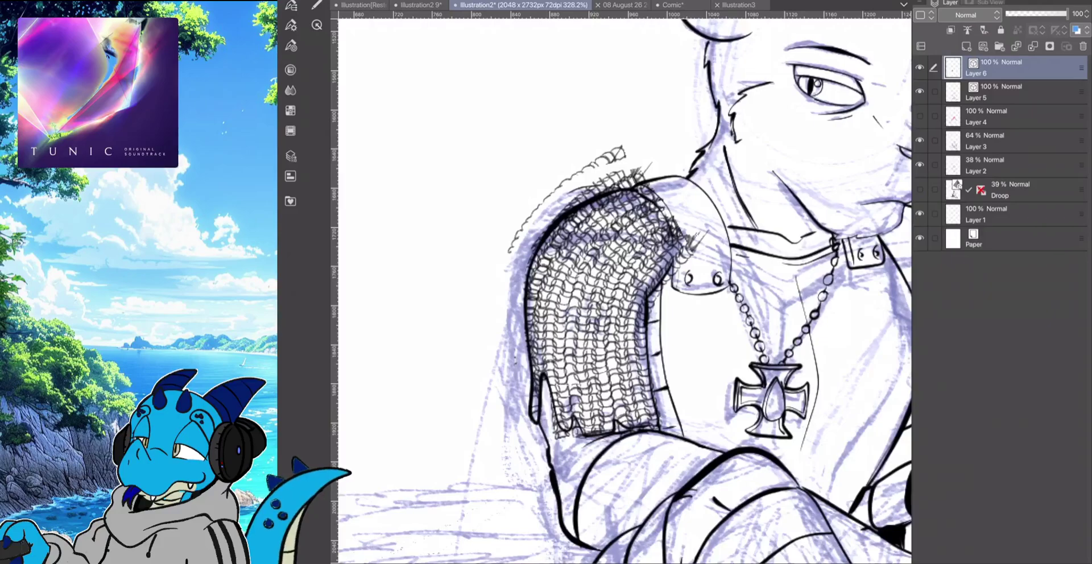
{"action": "mouse_move", "coordinate": [551, 397]}
{"action": "left_mouse_down"}
{"action": "mouse_move", "coordinate": [560, 439]}
{"action": "mouse_move", "coordinate": [564, 426]}
{"action": "mouse_move", "coordinate": [580, 438]}
{"action": "left_mouse_up"}
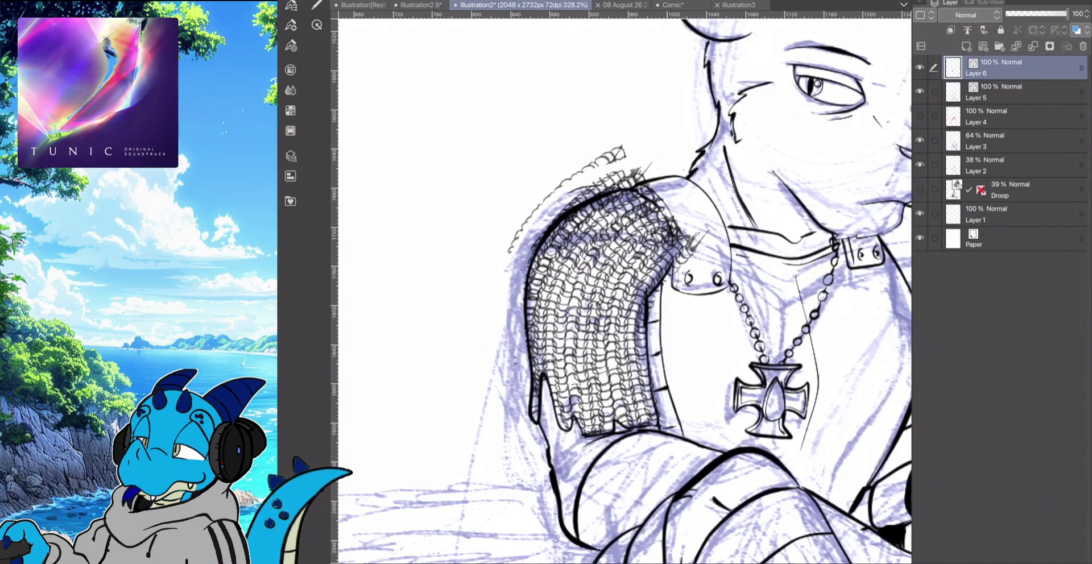
Erase the chainmail overflow at the shoulder strap and the stray links above the near shoulder
{"action": "left_click_drag", "start_coordinate": [703, 235], "coordinate": [677, 268]}
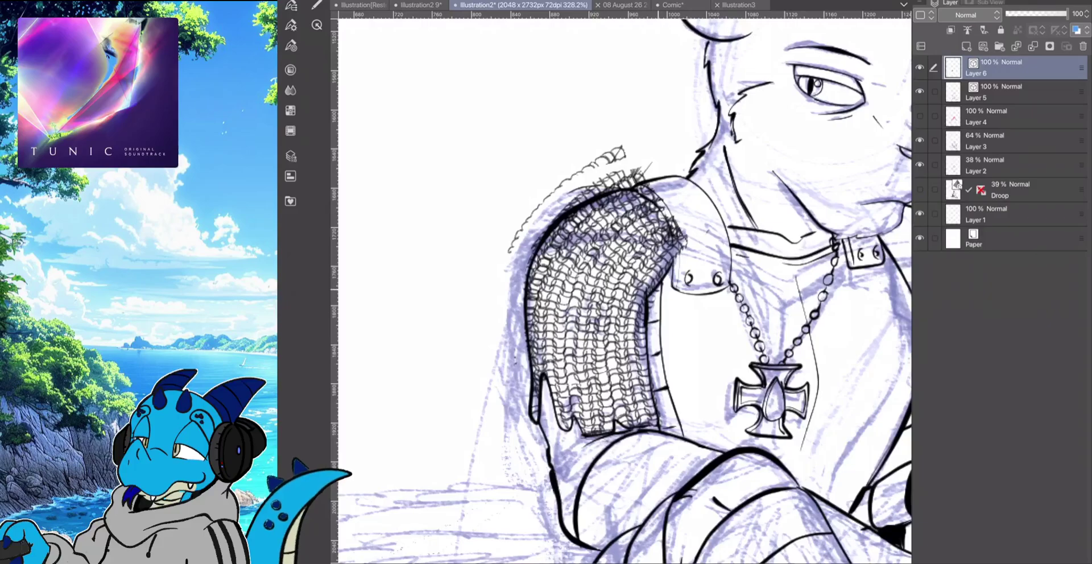
{"action": "left_click_drag", "start_coordinate": [647, 170], "coordinate": [607, 186]}
{"action": "key", "text": "ctrl+z"}
{"action": "key", "text": "ctrl+z"}
{"action": "key", "text": "ctrl+z"}
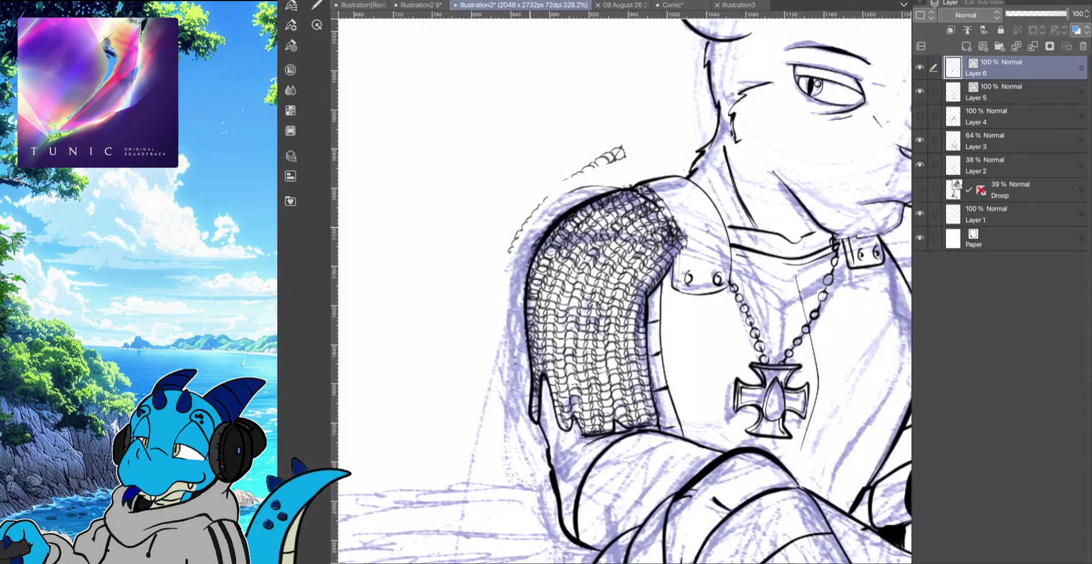
{"action": "key", "text": "ctrl+z"}
{"action": "key", "text": "ctrl+z"}
{"action": "key", "text": "ctrl+z"}
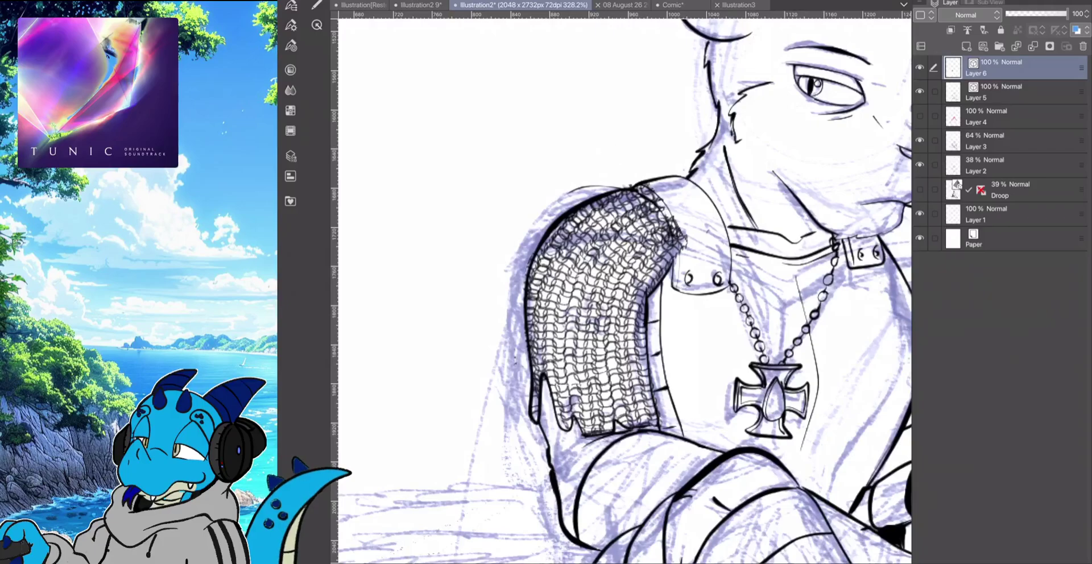
Switch to the Chainmail Ribbon brush and paint a band of chainmail around the collar
{"action": "scroll", "coordinate": [624, 291], "scroll_direction": "down", "scroll_amount": 5}
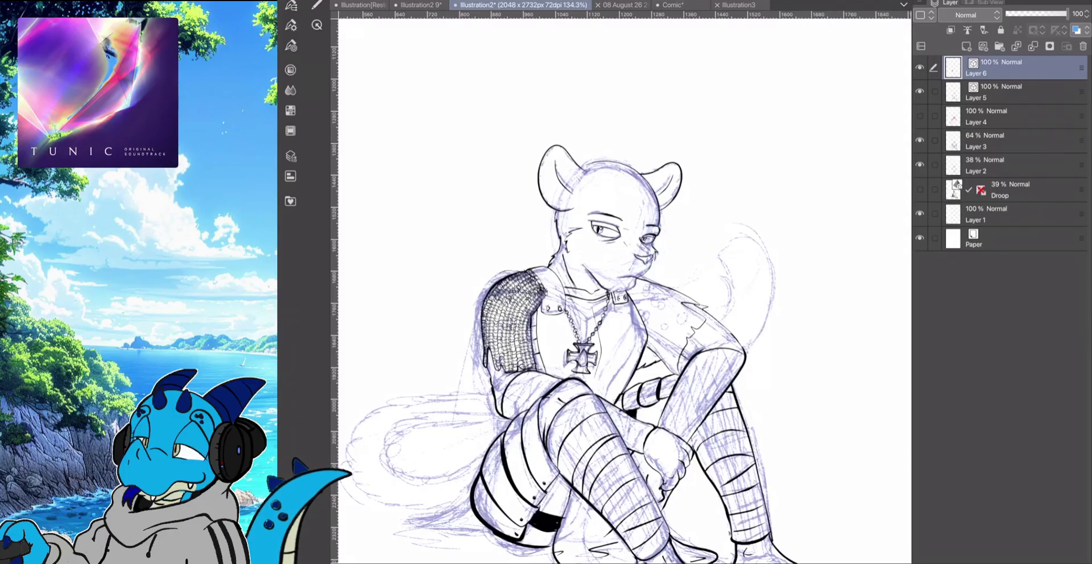
{"action": "left_click", "coordinate": [291, 45]}
{"action": "left_click", "coordinate": [291, 25]}
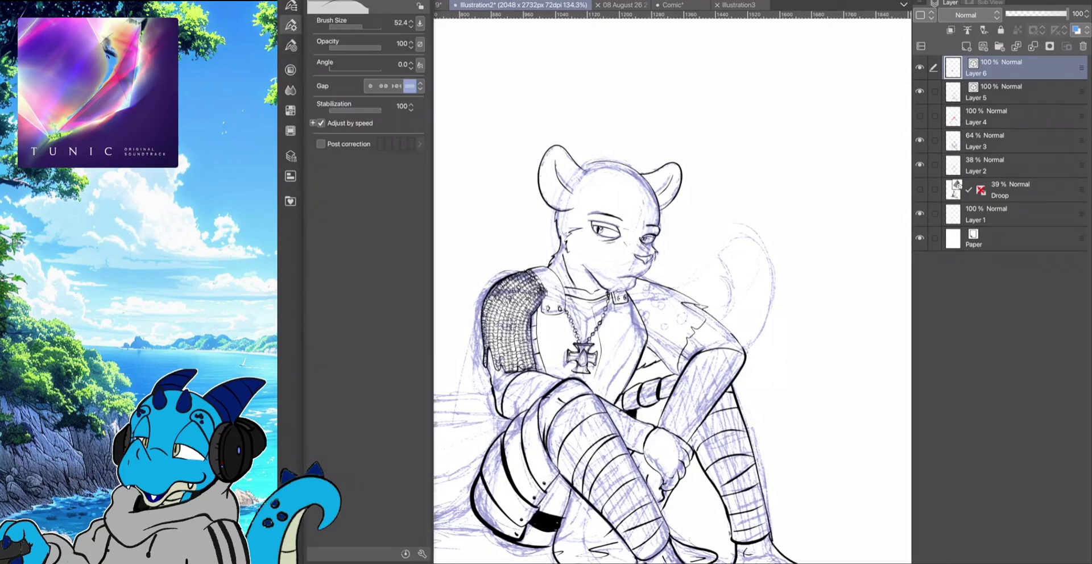
{"action": "left_click", "coordinate": [290, 6]}
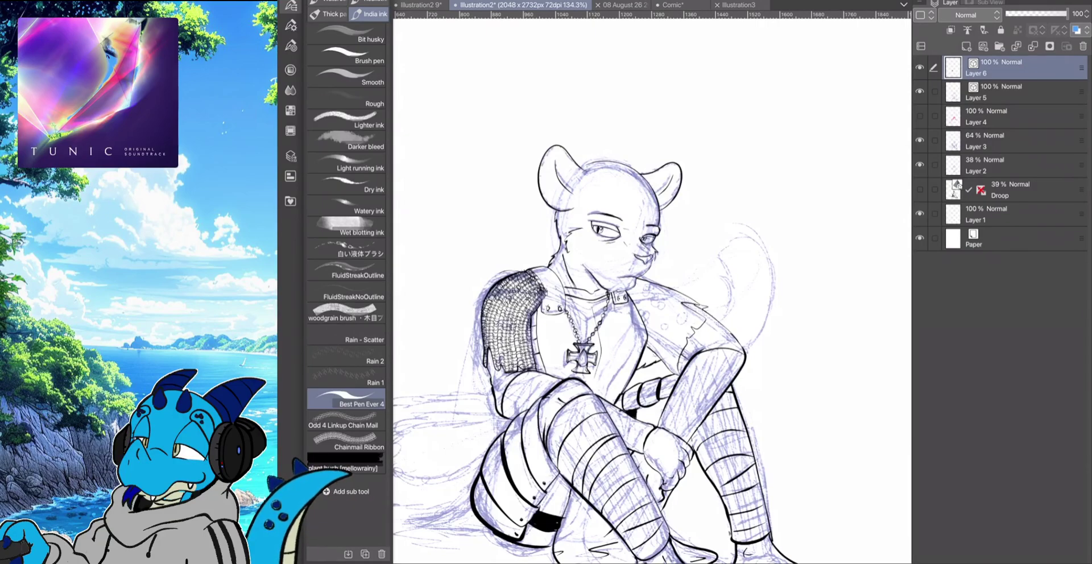
{"action": "left_click", "coordinate": [345, 442]}
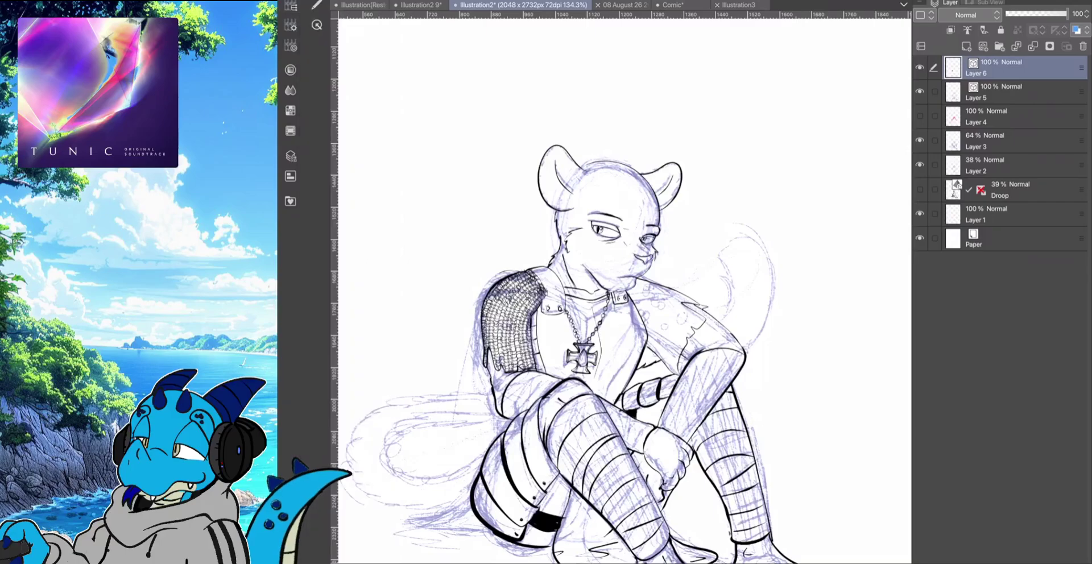
{"action": "scroll", "coordinate": [547, 284], "scroll_direction": "up", "scroll_amount": 5}
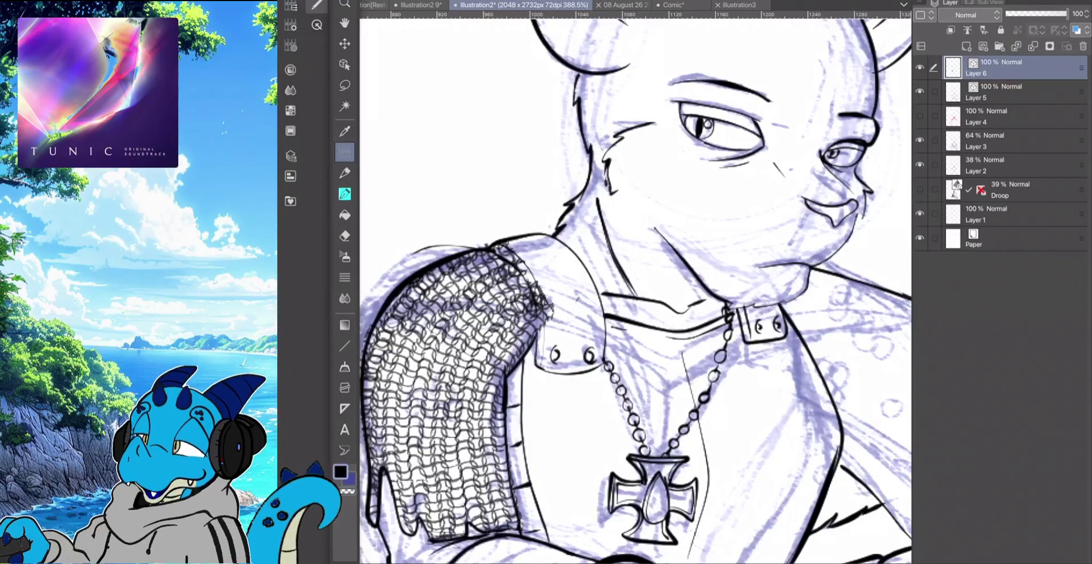
{"action": "mouse_move", "coordinate": [615, 293]}
{"action": "left_mouse_down"}
{"action": "mouse_move", "coordinate": [678, 315]}
{"action": "mouse_move", "coordinate": [720, 311]}
{"action": "mouse_move", "coordinate": [706, 304]}
{"action": "mouse_move", "coordinate": [715, 298]}
{"action": "left_mouse_up"}
Cover the far shoulder's torn sleeve and the area beneath it with overlapping diagonal chainmail strokes
{"action": "scroll", "coordinate": [624, 290], "scroll_direction": "down", "scroll_amount": 2}
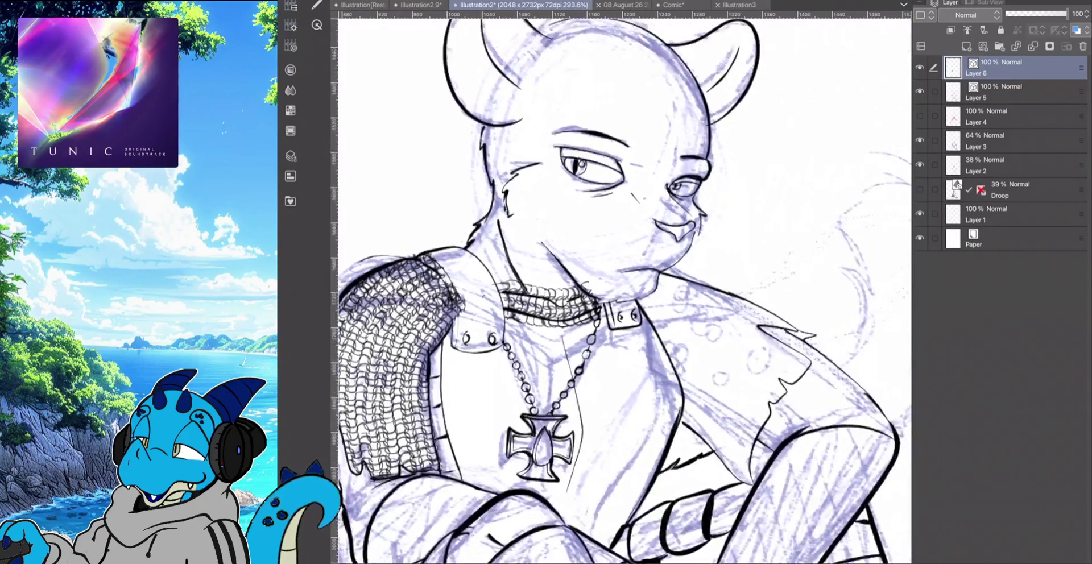
{"action": "mouse_move", "coordinate": [628, 295]}
{"action": "left_mouse_down"}
{"action": "mouse_move", "coordinate": [706, 375]}
{"action": "mouse_move", "coordinate": [762, 472]}
{"action": "left_mouse_up"}
{"action": "left_click_drag", "start_coordinate": [733, 440], "coordinate": [750, 486]}
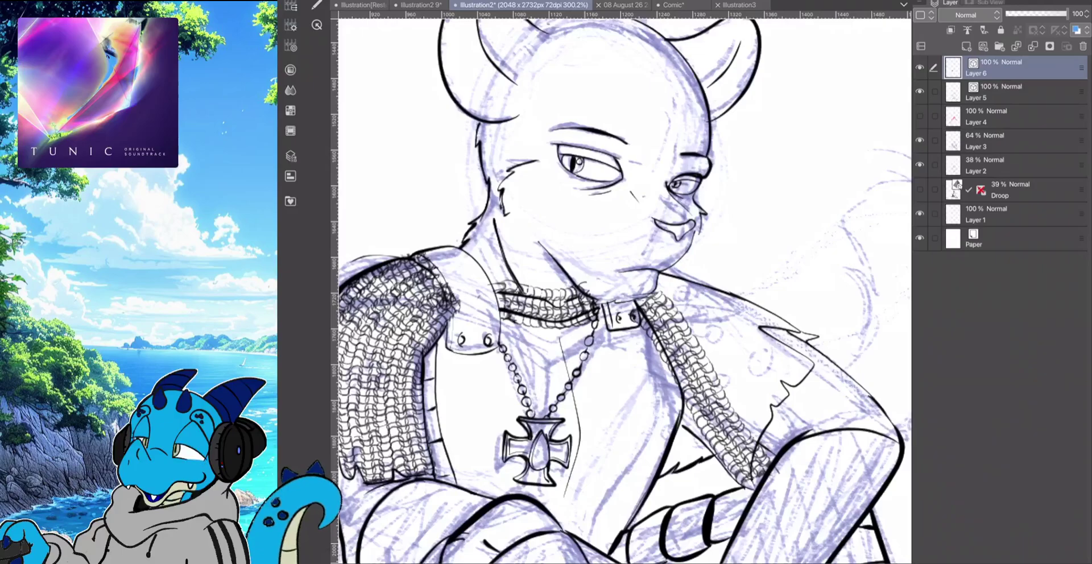
{"action": "left_click_drag", "start_coordinate": [645, 387], "coordinate": [727, 480]}
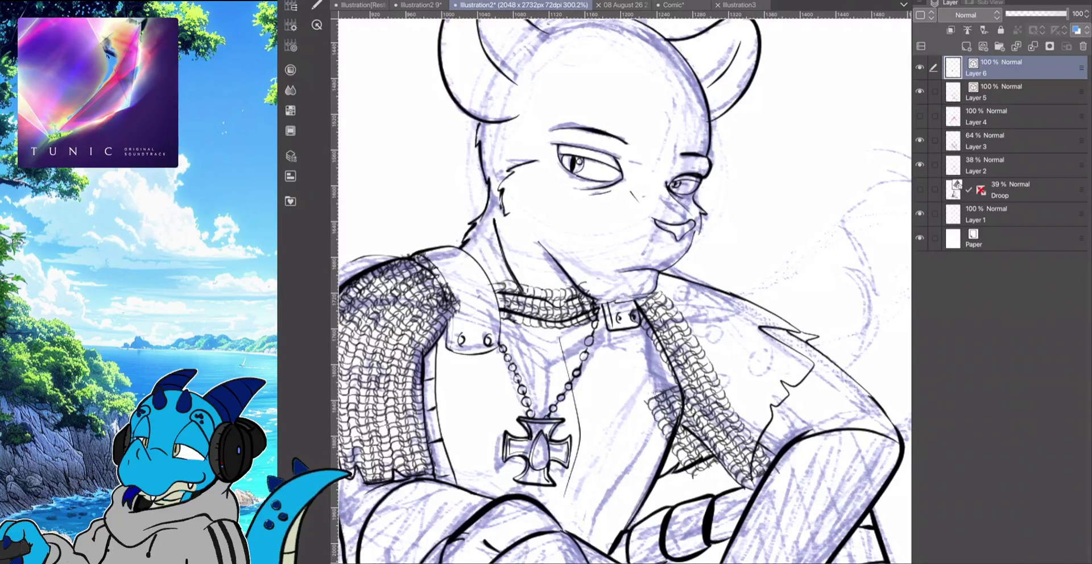
{"action": "left_click_drag", "start_coordinate": [642, 262], "coordinate": [779, 440]}
{"action": "left_click_drag", "start_coordinate": [671, 293], "coordinate": [762, 415]}
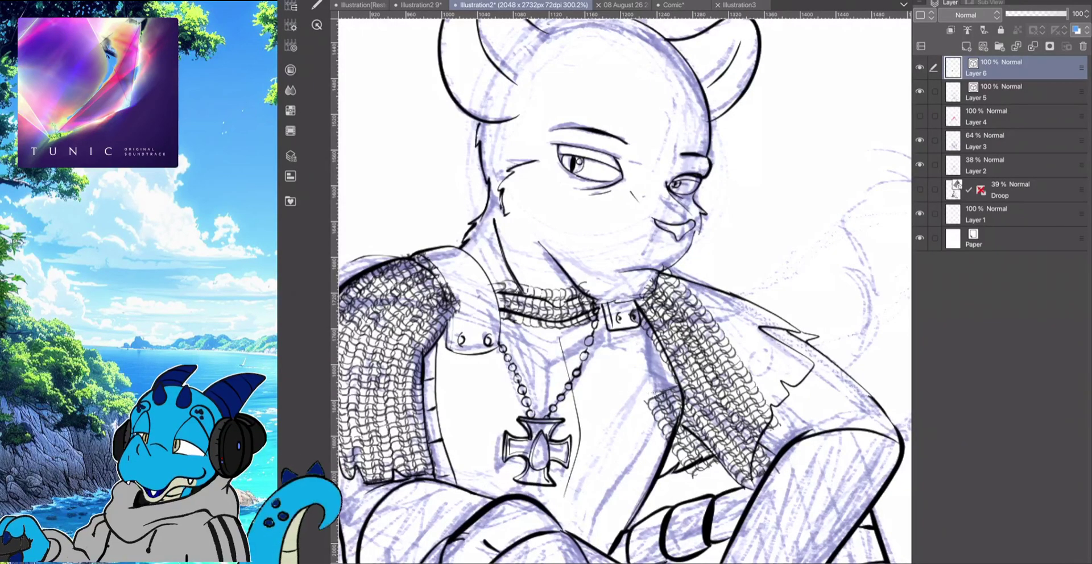
{"action": "mouse_move", "coordinate": [657, 256]}
{"action": "left_mouse_down"}
{"action": "mouse_move", "coordinate": [750, 350]}
{"action": "mouse_move", "coordinate": [796, 415]}
{"action": "mouse_move", "coordinate": [682, 259]}
{"action": "mouse_move", "coordinate": [810, 370]}
{"action": "mouse_move", "coordinate": [816, 398]}
{"action": "left_mouse_up"}
{"action": "left_click_drag", "start_coordinate": [793, 293], "coordinate": [833, 341]}
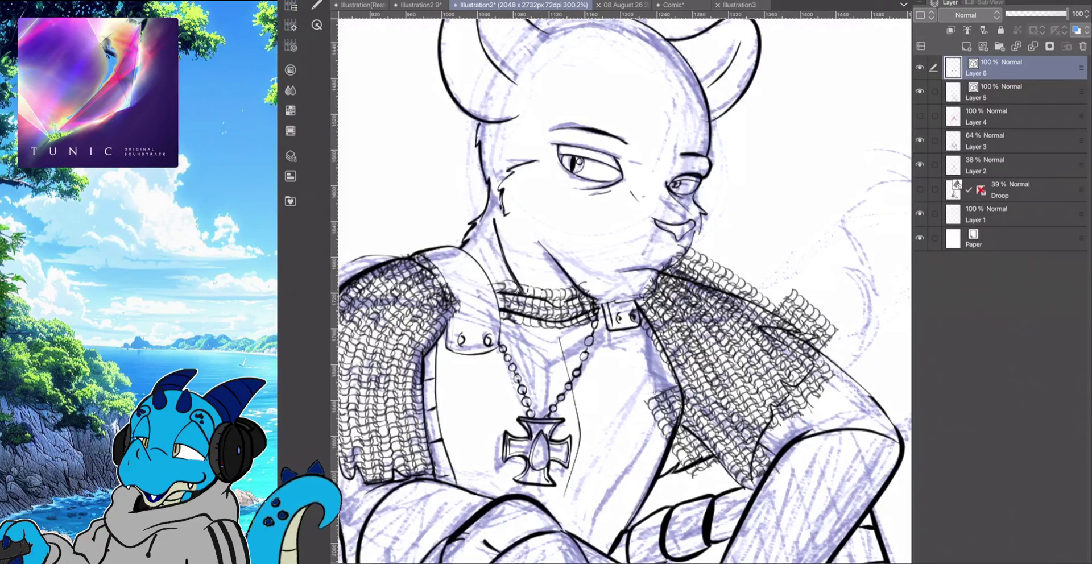
Switch from the Chainmail Ribbon brush to the Best Pen Ever 4 brush for trimming the chainmail
{"action": "left_click", "coordinate": [290, 25]}
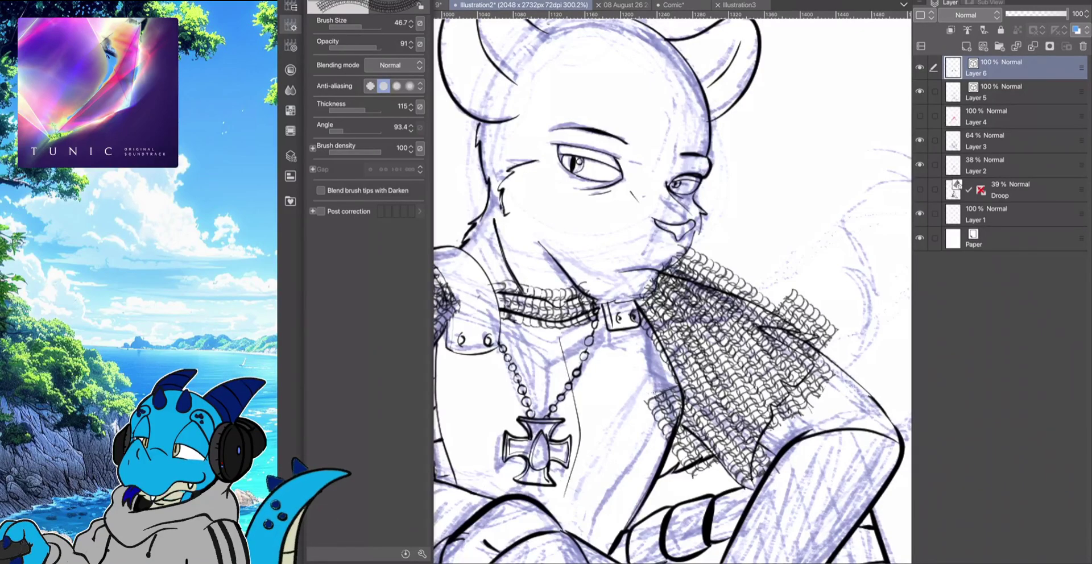
{"action": "left_click", "coordinate": [290, 7]}
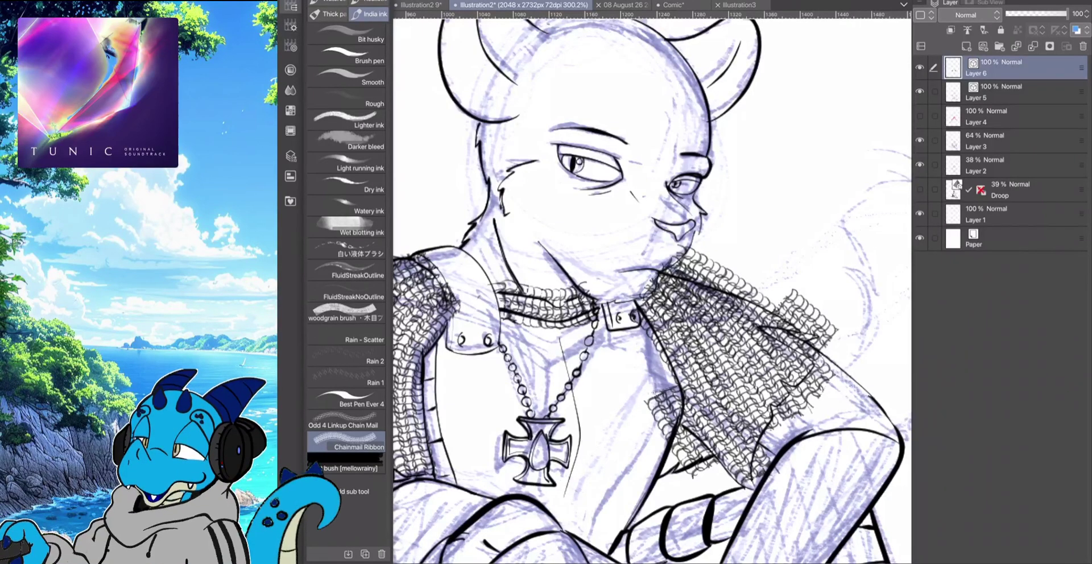
{"action": "left_click", "coordinate": [346, 398]}
{"action": "left_click", "coordinate": [291, 25]}
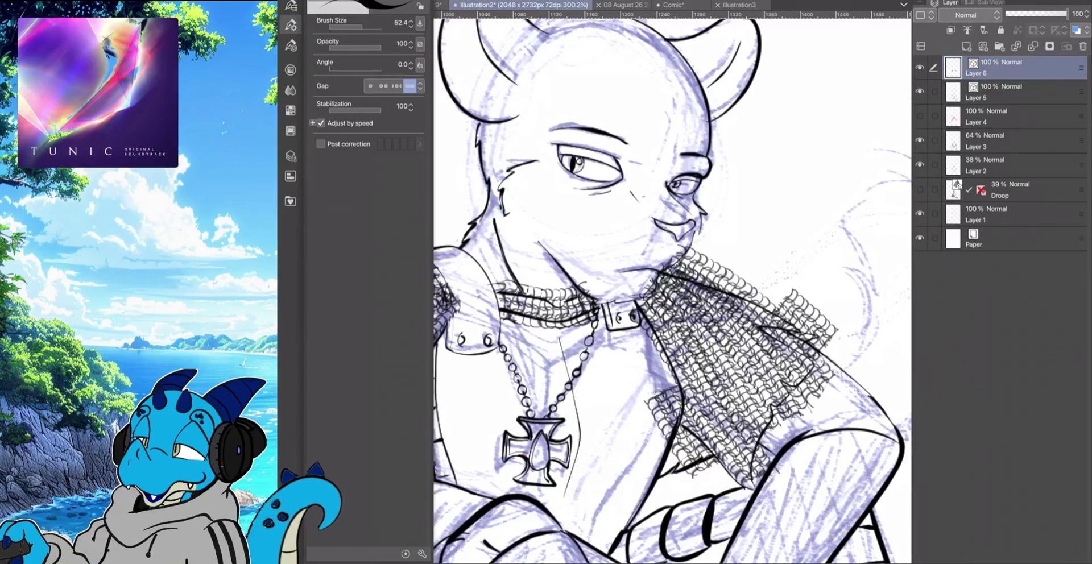
{"action": "left_click", "coordinate": [291, 25]}
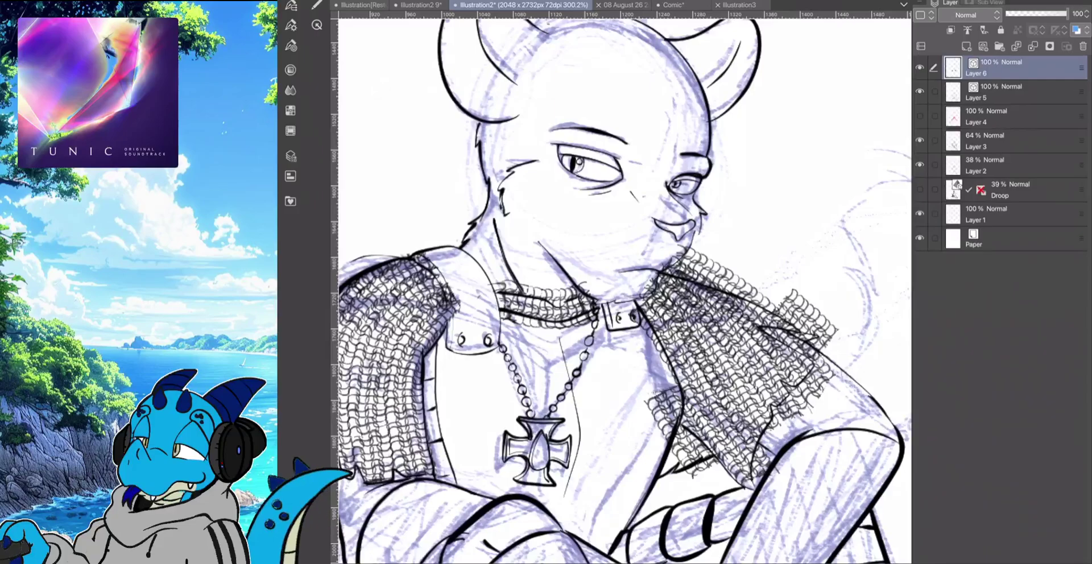
{"action": "left_click", "coordinate": [317, 6]}
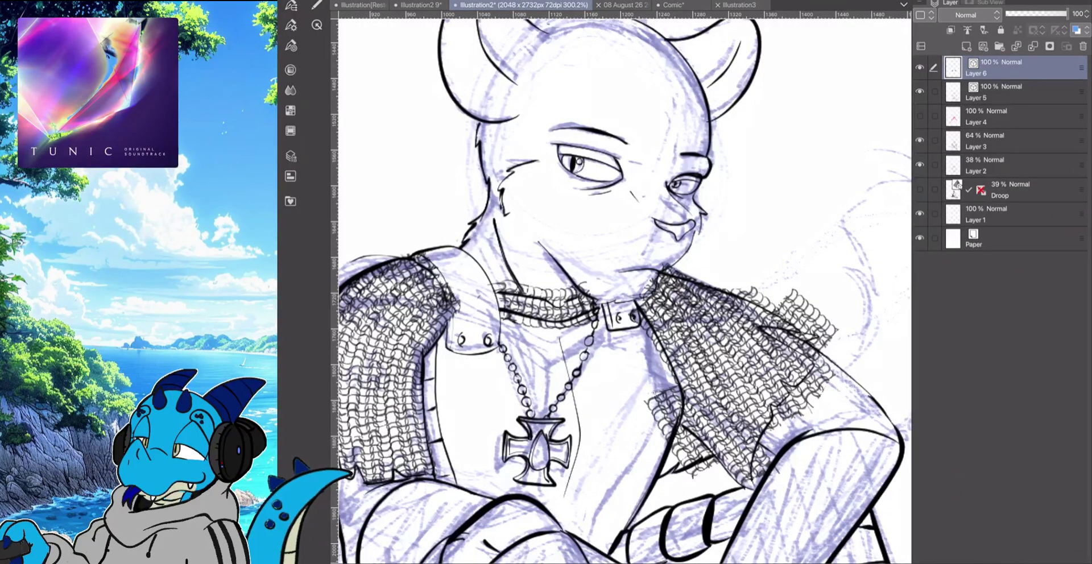
Erase the chainmail overflow along the far sleeve's upper edge, torn hem and inner side so it follows the outline
{"action": "left_click_drag", "start_coordinate": [661, 264], "coordinate": [680, 273]}
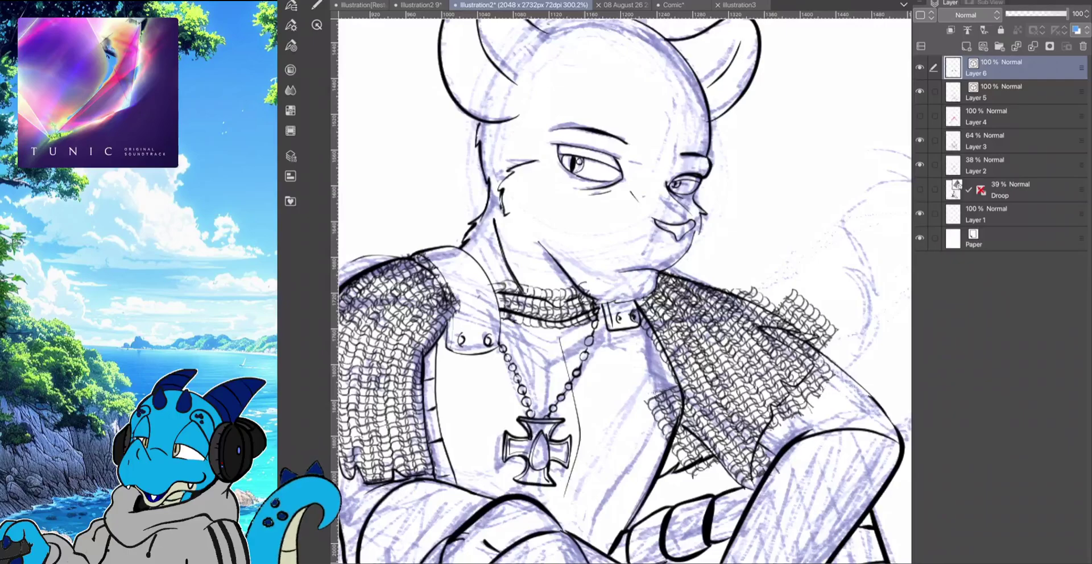
{"action": "mouse_move", "coordinate": [827, 344]}
{"action": "left_mouse_down"}
{"action": "mouse_move", "coordinate": [739, 291]}
{"action": "mouse_move", "coordinate": [830, 337]}
{"action": "left_mouse_up"}
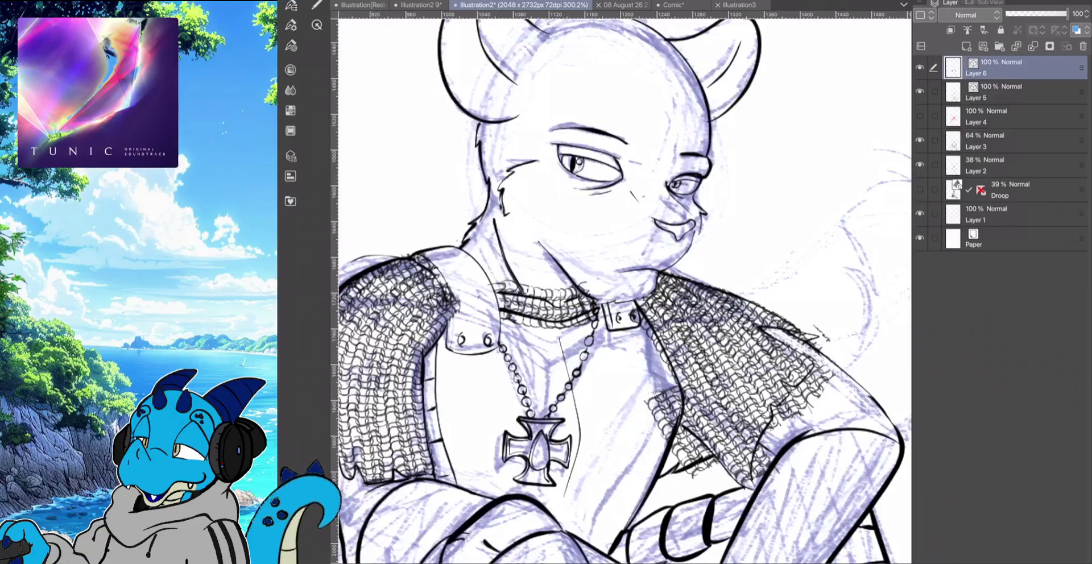
{"action": "mouse_move", "coordinate": [828, 376]}
{"action": "left_mouse_down"}
{"action": "mouse_move", "coordinate": [819, 398]}
{"action": "mouse_move", "coordinate": [805, 393]}
{"action": "mouse_move", "coordinate": [776, 427]}
{"action": "mouse_move", "coordinate": [820, 366]}
{"action": "left_mouse_up"}
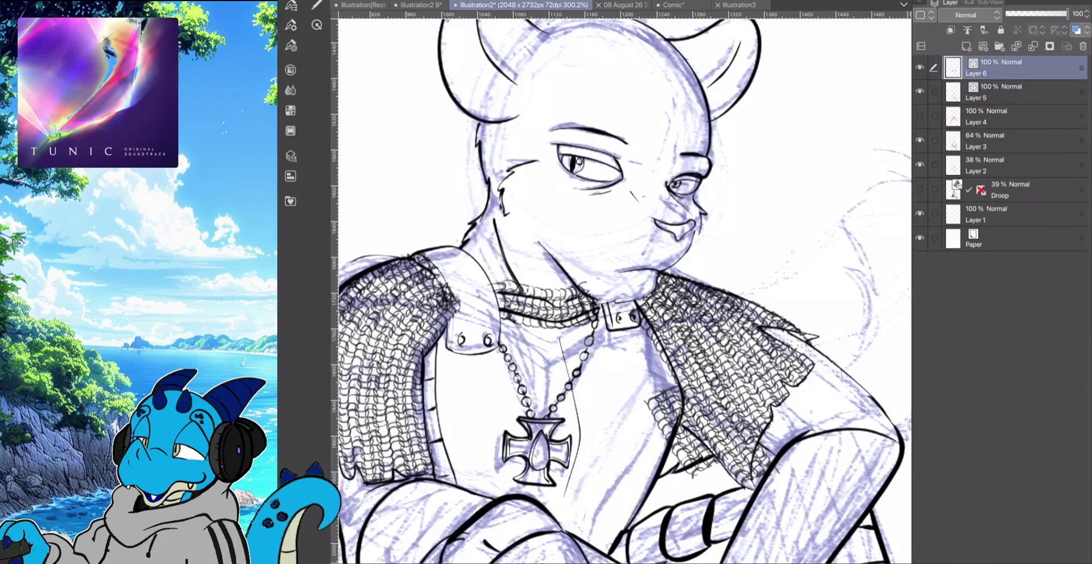
{"action": "mouse_move", "coordinate": [653, 393]}
{"action": "left_mouse_down"}
{"action": "mouse_move", "coordinate": [673, 441]}
{"action": "mouse_move", "coordinate": [678, 421]}
{"action": "left_mouse_up"}
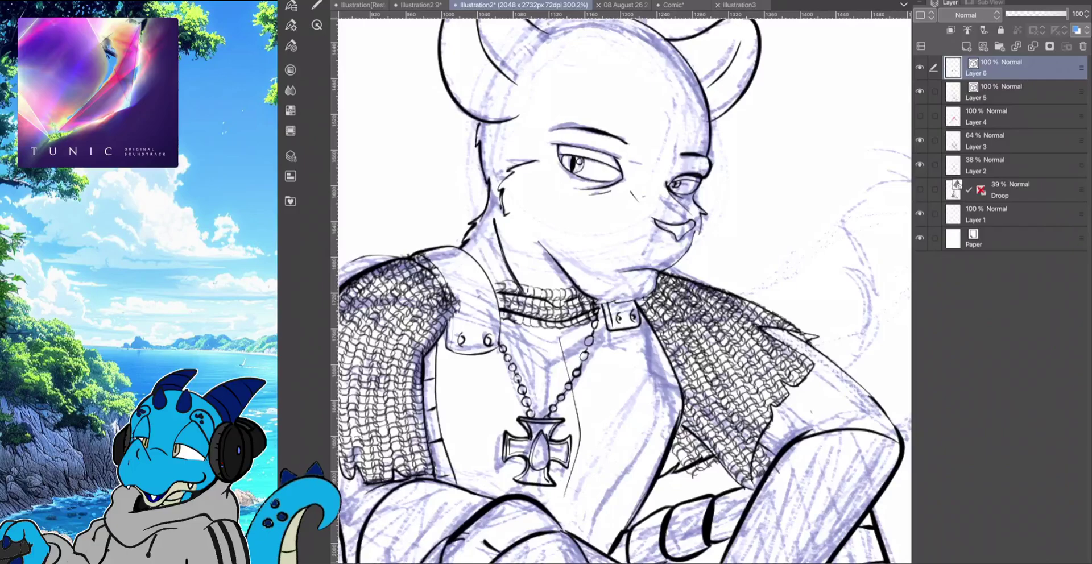
Erase the chainmail overflow above and below the collar band and the stray links over the near shoulder strap
{"action": "left_click_drag", "start_coordinate": [501, 283], "coordinate": [547, 291]}
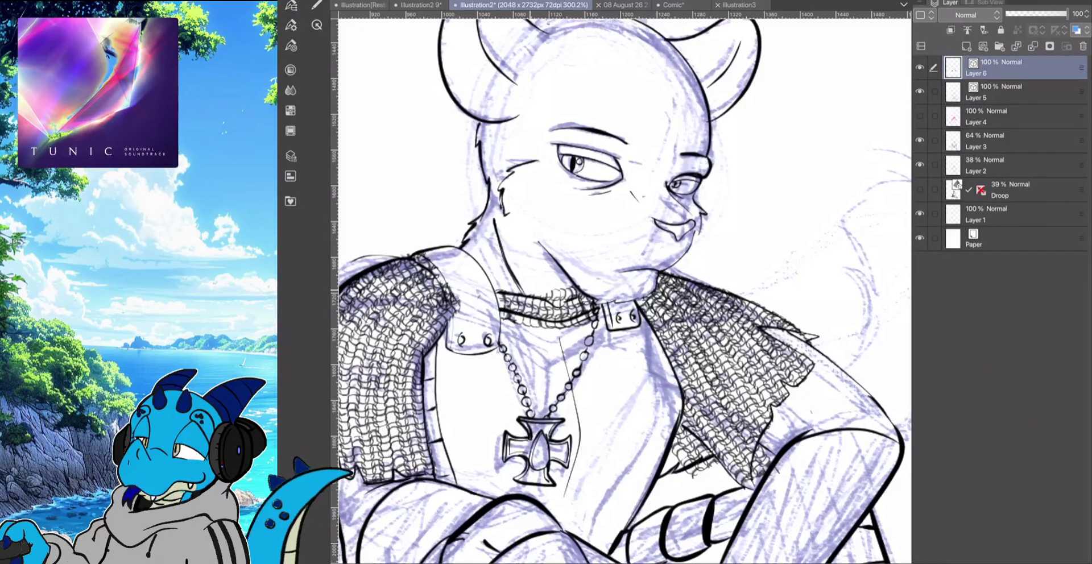
{"action": "mouse_move", "coordinate": [546, 292]}
{"action": "left_mouse_down"}
{"action": "mouse_move", "coordinate": [576, 290]}
{"action": "mouse_move", "coordinate": [520, 324]}
{"action": "mouse_move", "coordinate": [594, 319]}
{"action": "mouse_move", "coordinate": [573, 323]}
{"action": "left_mouse_up"}
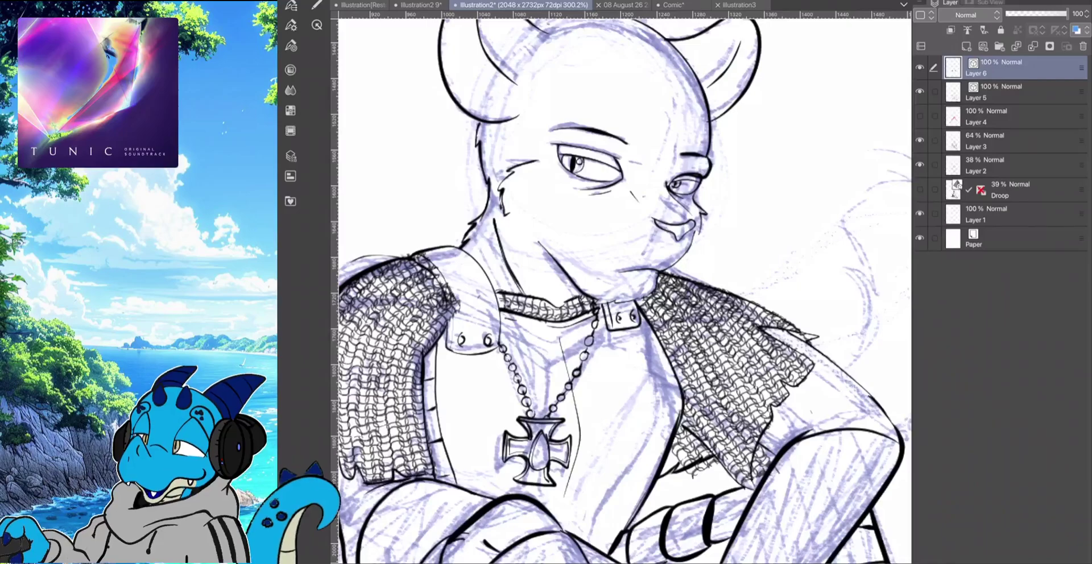
{"action": "left_click_drag", "start_coordinate": [444, 285], "coordinate": [456, 317]}
{"action": "left_click_drag", "start_coordinate": [425, 256], "coordinate": [436, 269]}
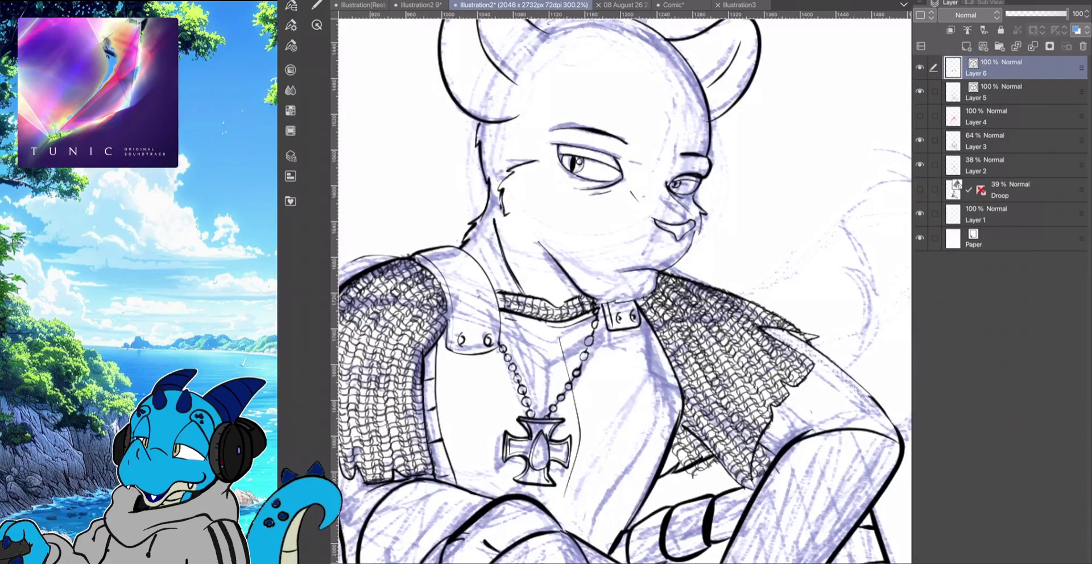
{"action": "scroll", "coordinate": [655, 299], "scroll_direction": "down", "scroll_amount": 3}
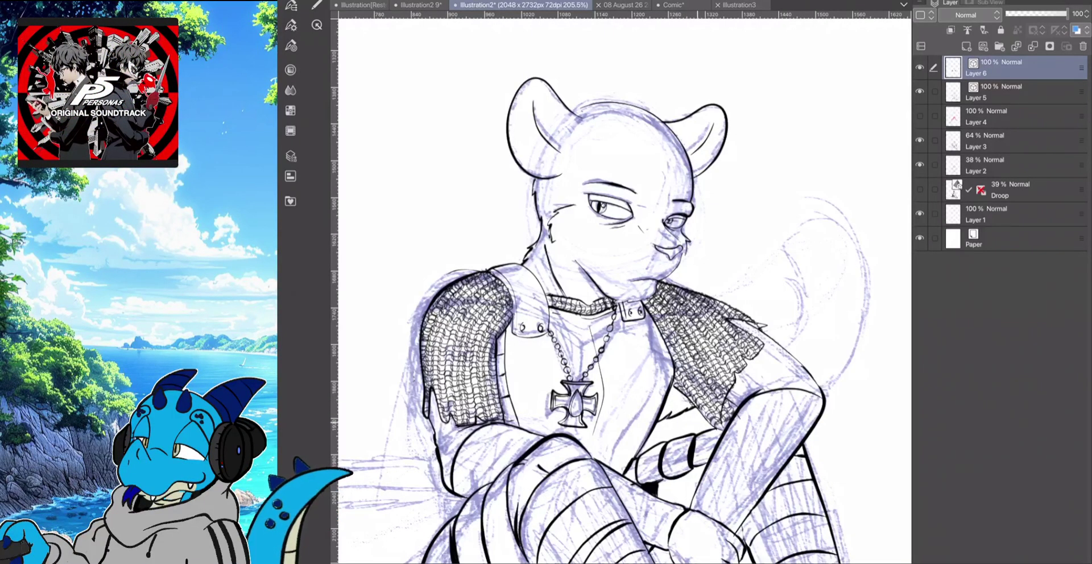
{"action": "key", "text": "ctrl+0"}
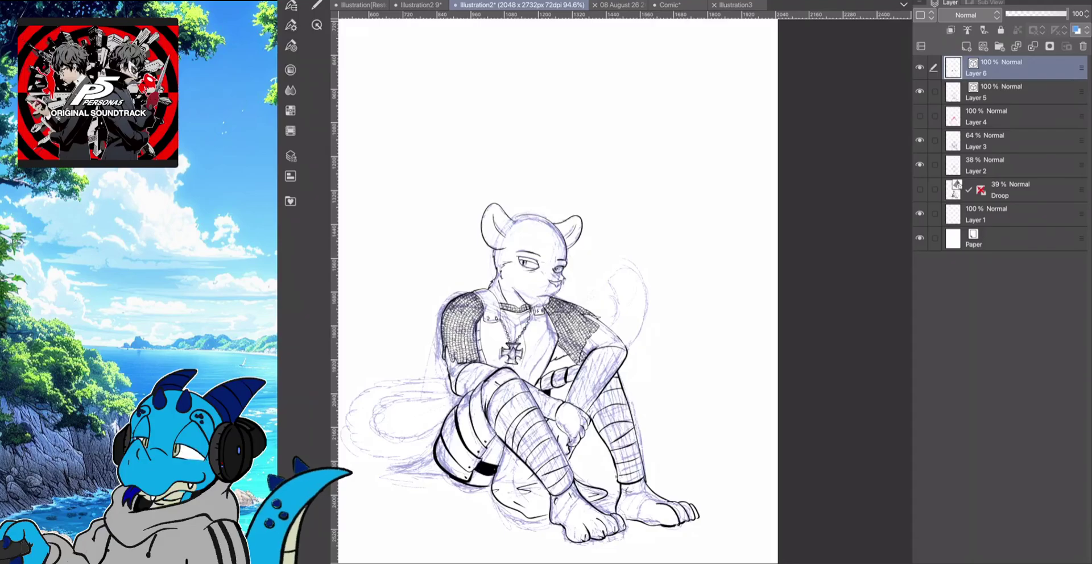
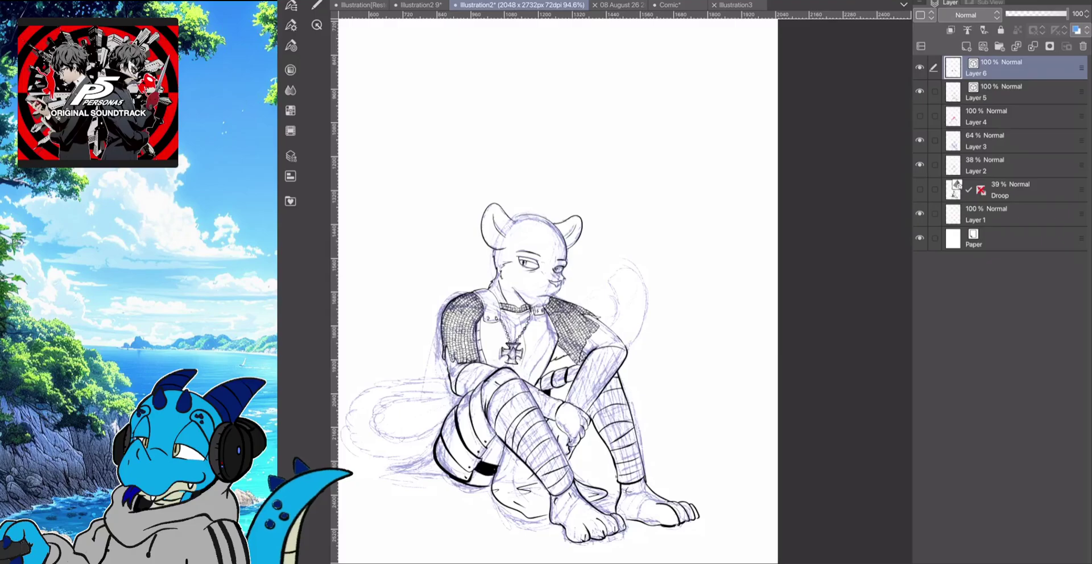
Set the Best Pen Ever 4 brush size to 5.4
{"action": "key", "text": "F8"}
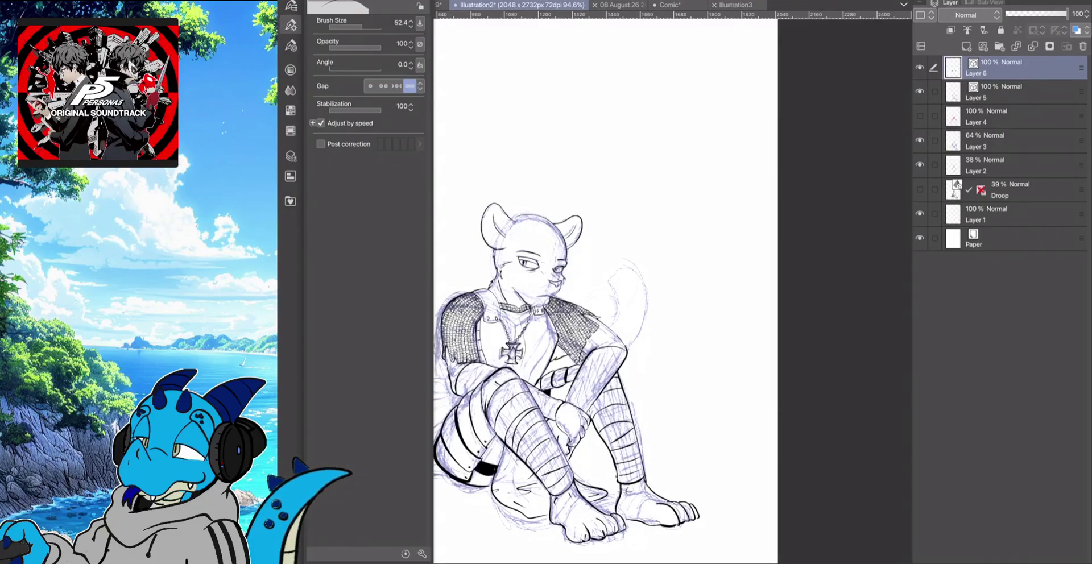
{"action": "left_click_drag", "start_coordinate": [362, 27], "coordinate": [350, 27]}
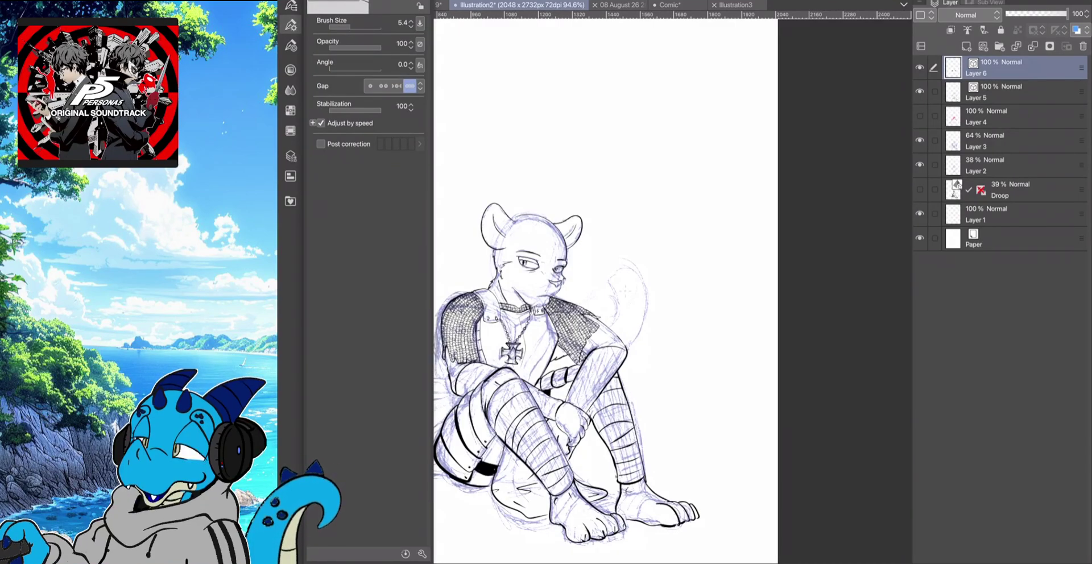
{"action": "key", "text": "F8"}
{"action": "key", "text": "Tab"}
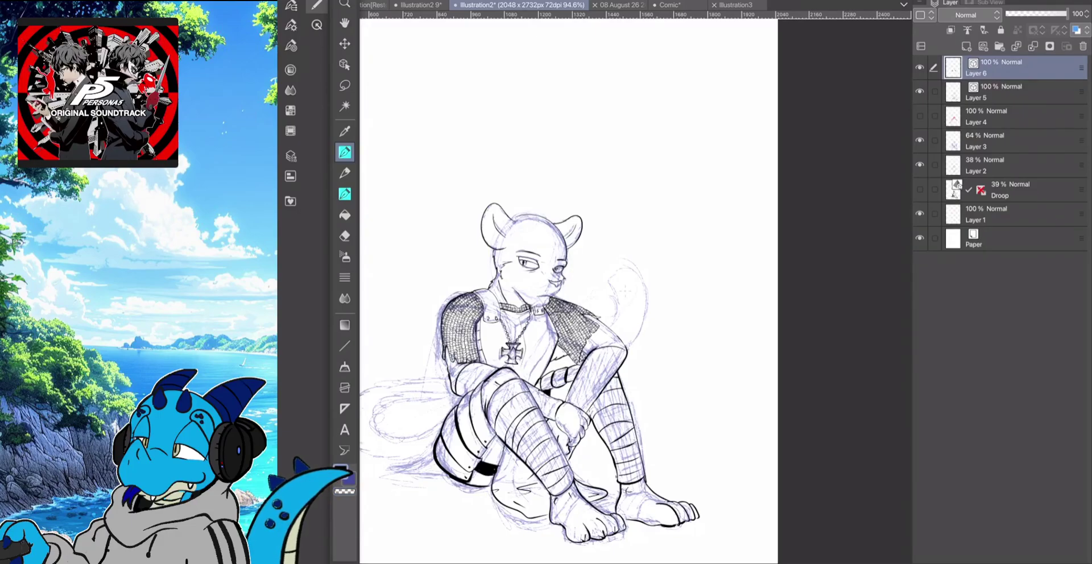
{"action": "key", "text": "F8"}
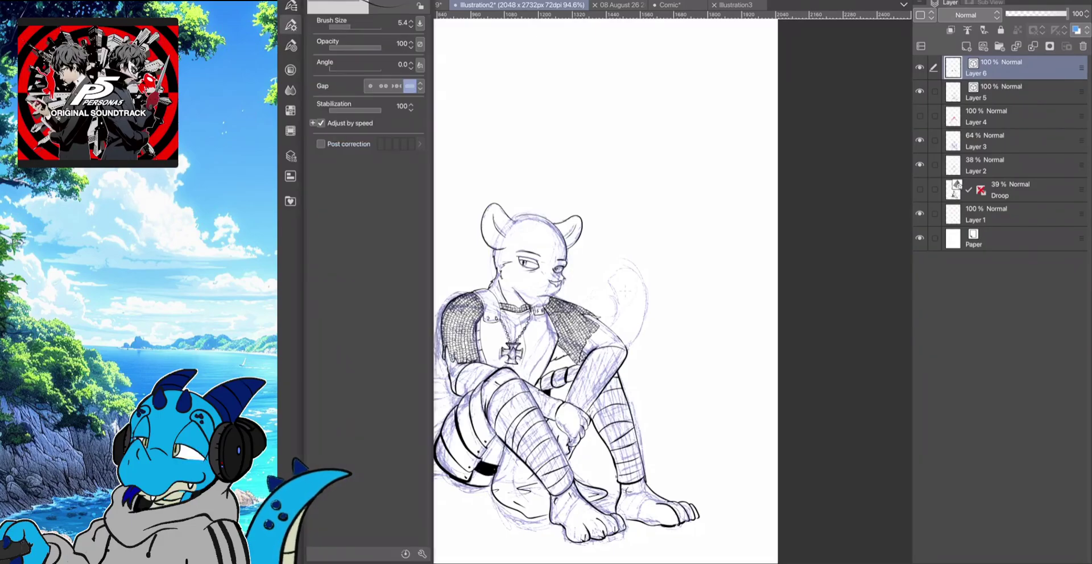
{"action": "key", "text": "F7"}
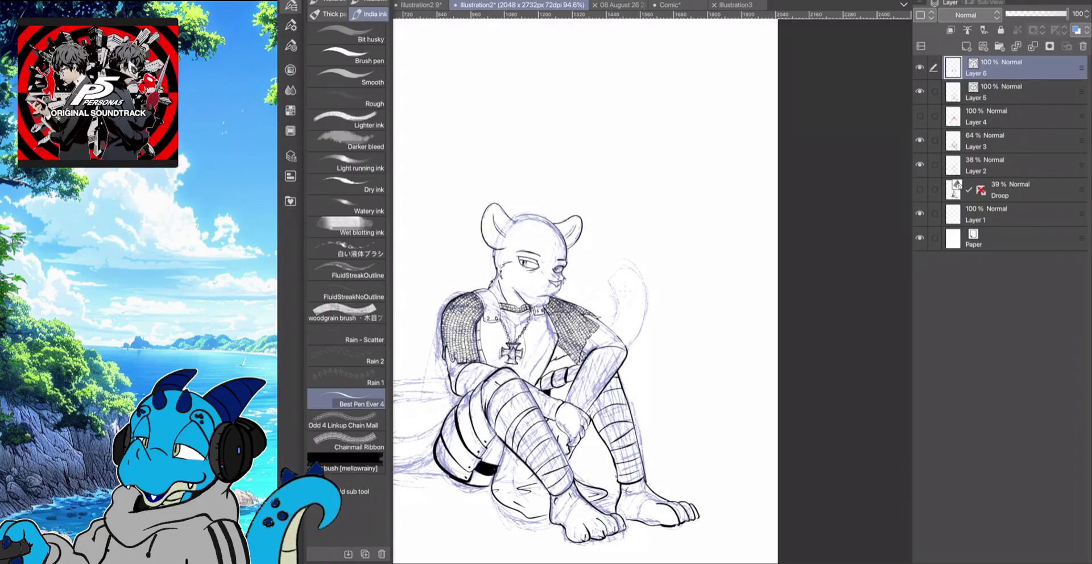
{"action": "left_click", "coordinate": [328, 14]}
{"action": "left_click", "coordinate": [328, 2]}
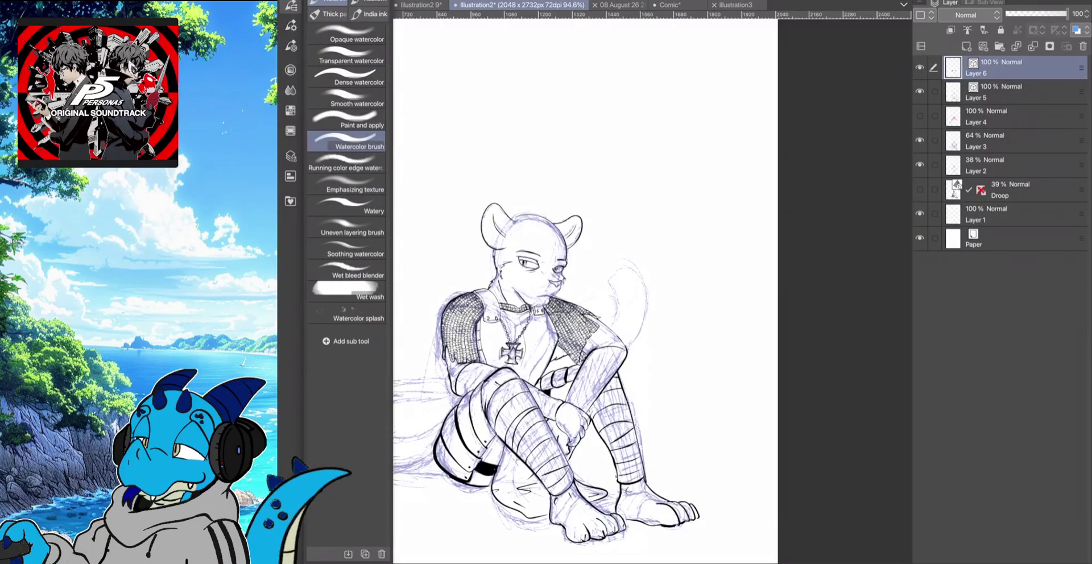
{"action": "key", "text": "b"}
{"action": "key", "text": "b"}
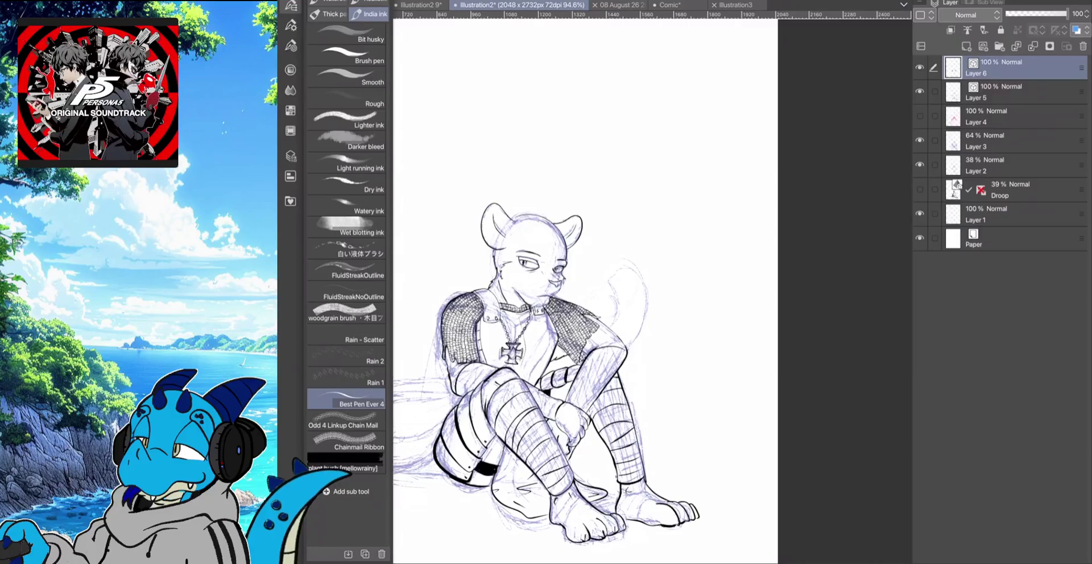
Fine-tune the brush size of the Best Pen Ever 4 brush
{"action": "left_click", "coordinate": [290, 25]}
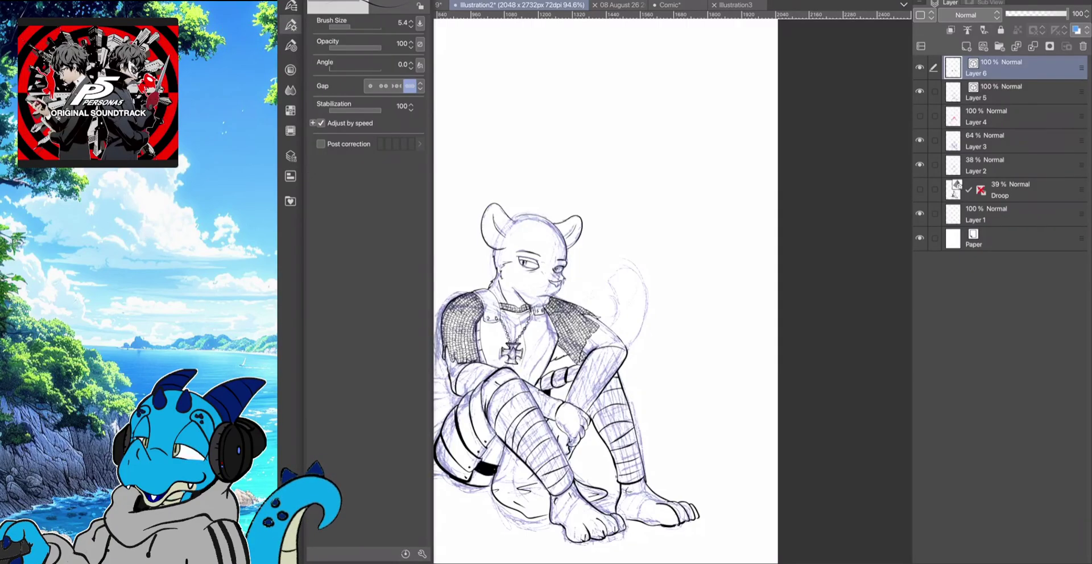
{"action": "left_click", "coordinate": [351, 27]}
{"action": "left_click", "coordinate": [291, 25]}
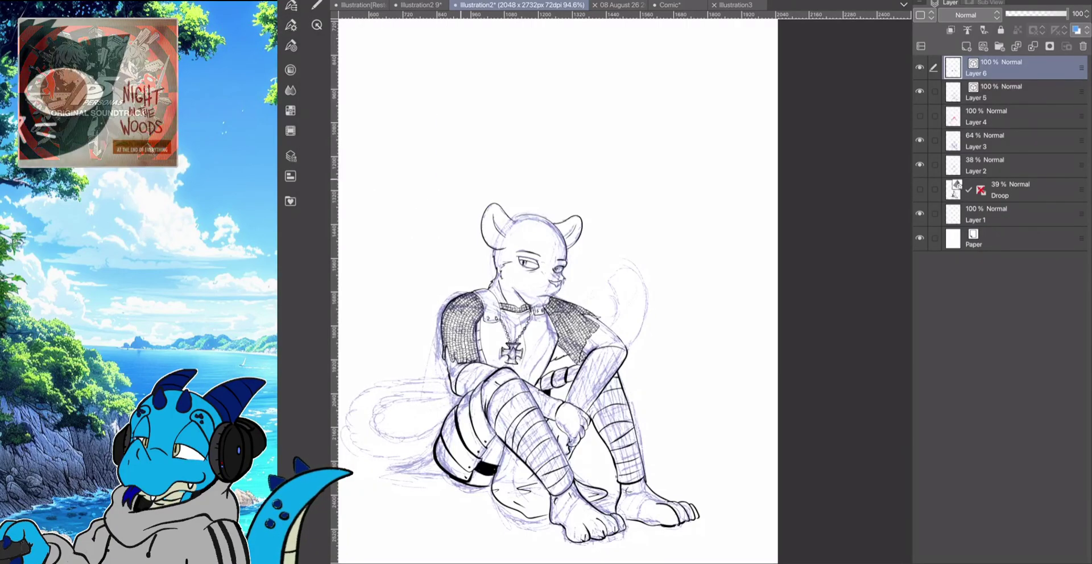
{"action": "left_click_drag", "start_coordinate": [461, 184], "coordinate": [444, 149]}
{"action": "mouse_move", "coordinate": [444, 149]}
{"action": "left_mouse_down"}
{"action": "mouse_move", "coordinate": [452, 201]}
{"action": "mouse_move", "coordinate": [437, 275]}
{"action": "left_mouse_up"}
{"action": "key", "text": "ctrl+z"}
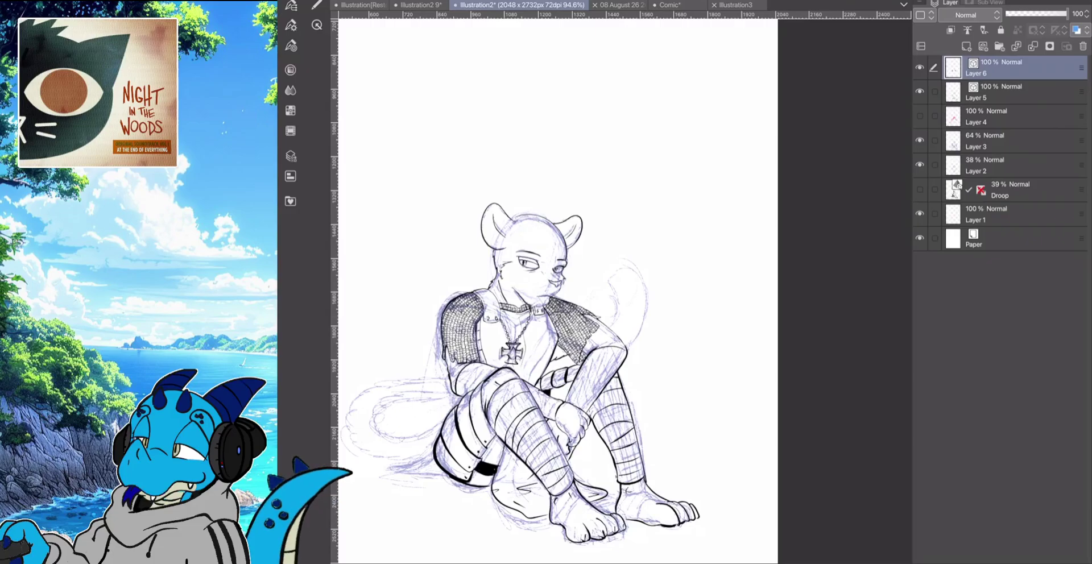
Ink the inner loop and upper edge of the curled tail behind the character, with a small fur tuft on the upper edge
{"action": "scroll", "coordinate": [621, 287], "scroll_direction": "up", "scroll_amount": 4}
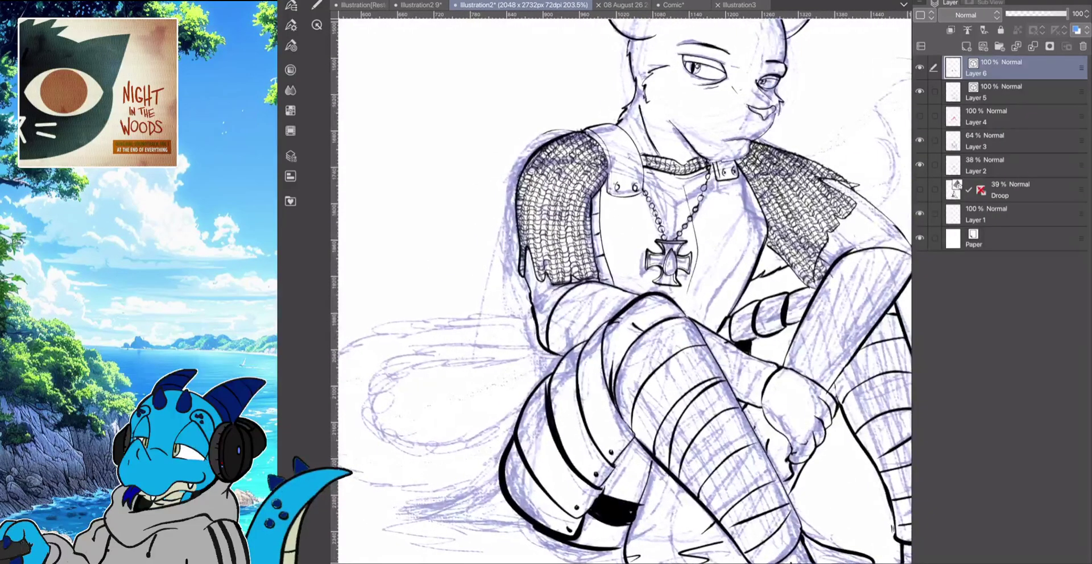
{"action": "scroll", "coordinate": [624, 291], "scroll_direction": "down", "scroll_amount": 3}
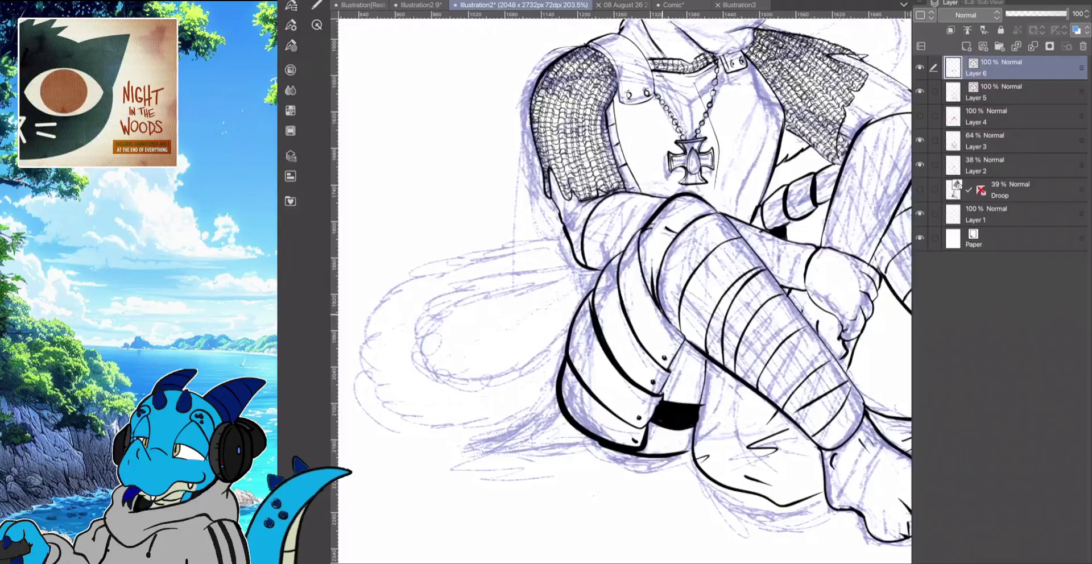
{"action": "left_click_drag", "start_coordinate": [662, 315], "coordinate": [688, 344]}
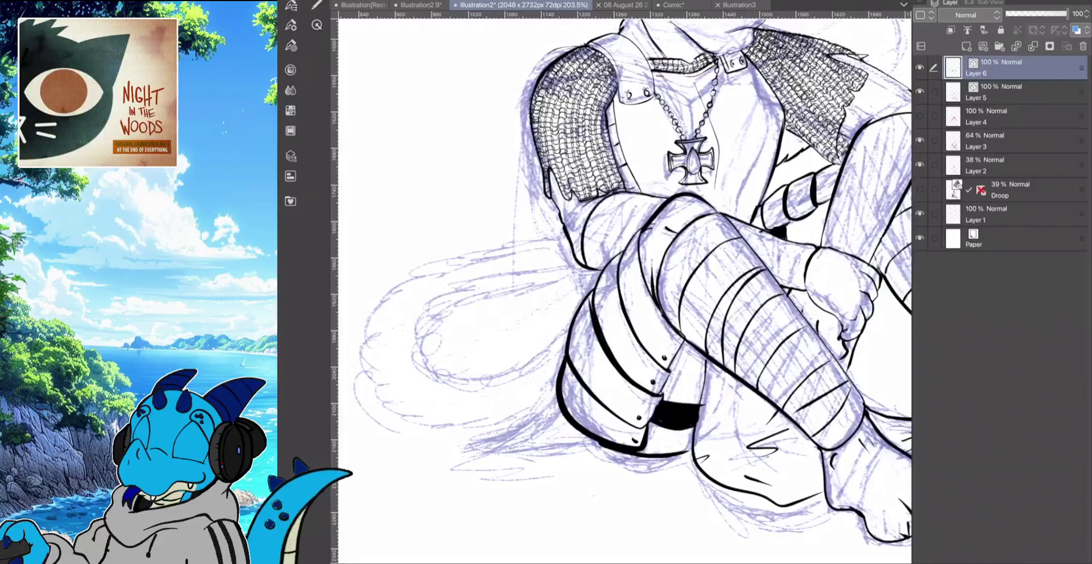
{"action": "scroll", "coordinate": [625, 290], "scroll_direction": "right", "scroll_amount": 2}
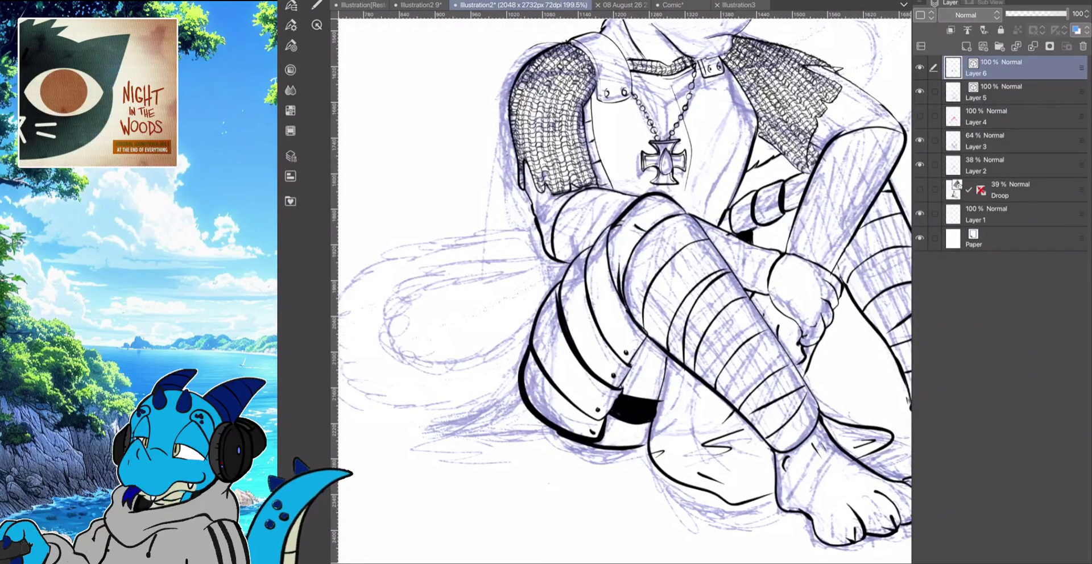
{"action": "mouse_move", "coordinate": [538, 311]}
{"action": "left_mouse_down"}
{"action": "mouse_move", "coordinate": [513, 338]}
{"action": "mouse_move", "coordinate": [413, 367]}
{"action": "mouse_move", "coordinate": [409, 311]}
{"action": "mouse_move", "coordinate": [556, 262]}
{"action": "left_mouse_up"}
{"action": "mouse_move", "coordinate": [534, 214]}
{"action": "left_mouse_down"}
{"action": "mouse_move", "coordinate": [389, 245]}
{"action": "mouse_move", "coordinate": [340, 297]}
{"action": "left_mouse_up"}
{"action": "left_click_drag", "start_coordinate": [626, 352], "coordinate": [704, 293]}
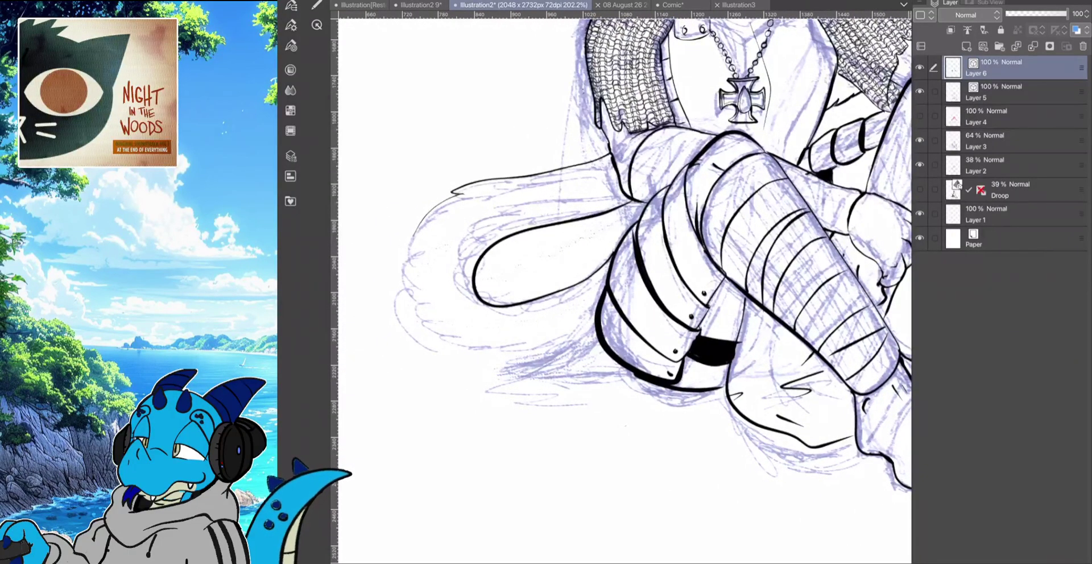
Ink the tail's outer curve and lower edge back to the thigh armor, and add the pointed fur strands beneath it
{"action": "left_click_drag", "start_coordinate": [464, 195], "coordinate": [428, 213]}
{"action": "key", "text": "ctrl+z"}
{"action": "mouse_move", "coordinate": [401, 260]}
{"action": "left_mouse_down"}
{"action": "mouse_move", "coordinate": [432, 329]}
{"action": "mouse_move", "coordinate": [473, 343]}
{"action": "mouse_move", "coordinate": [518, 348]}
{"action": "mouse_move", "coordinate": [596, 316]}
{"action": "left_mouse_up"}
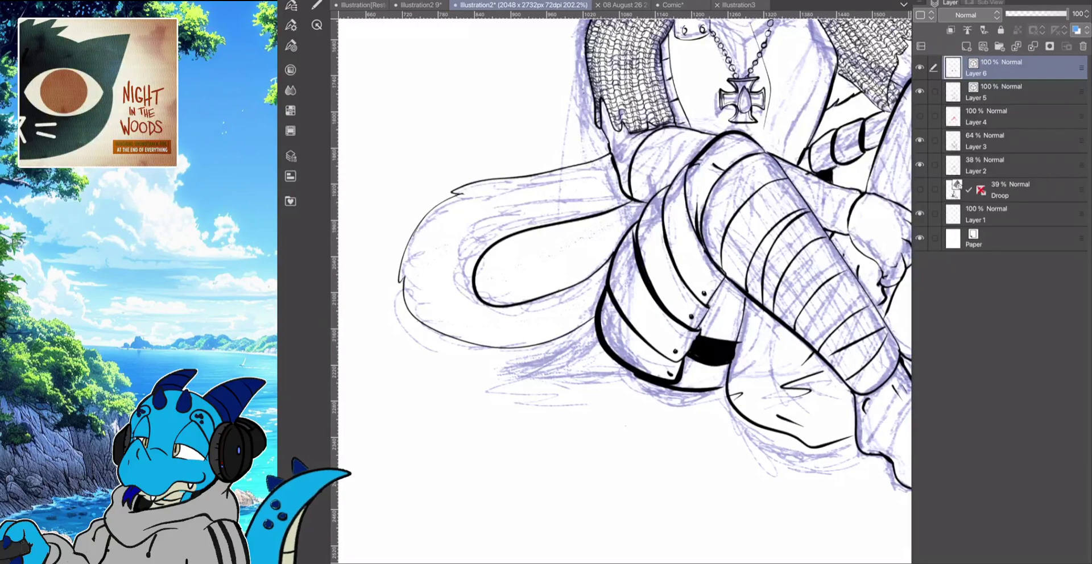
{"action": "key", "text": "ctrl+z"}
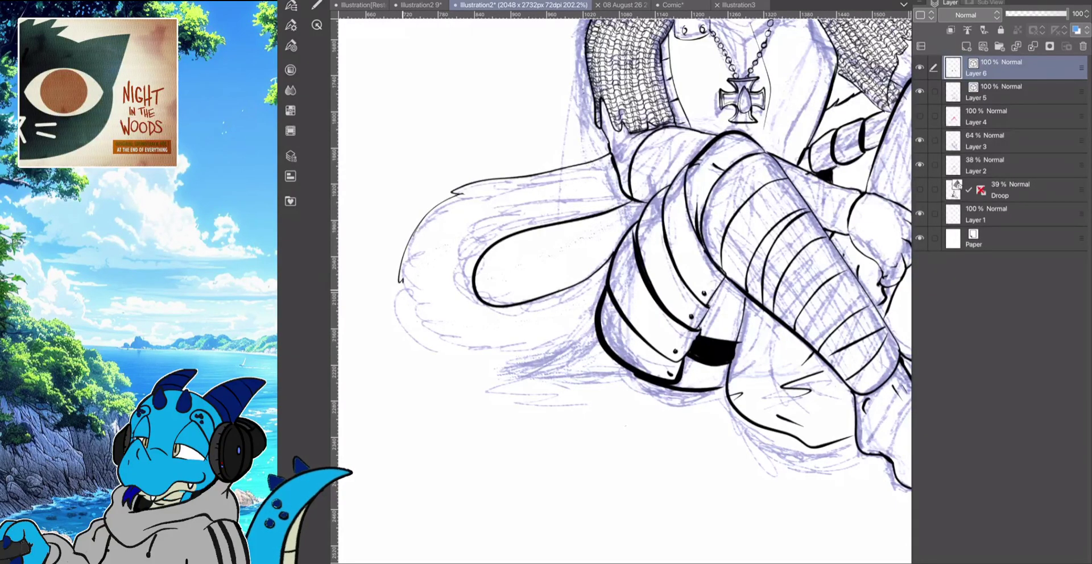
{"action": "mouse_move", "coordinate": [402, 282]}
{"action": "left_mouse_down"}
{"action": "mouse_move", "coordinate": [430, 324]}
{"action": "mouse_move", "coordinate": [467, 344]}
{"action": "mouse_move", "coordinate": [511, 350]}
{"action": "mouse_move", "coordinate": [576, 337]}
{"action": "left_mouse_up"}
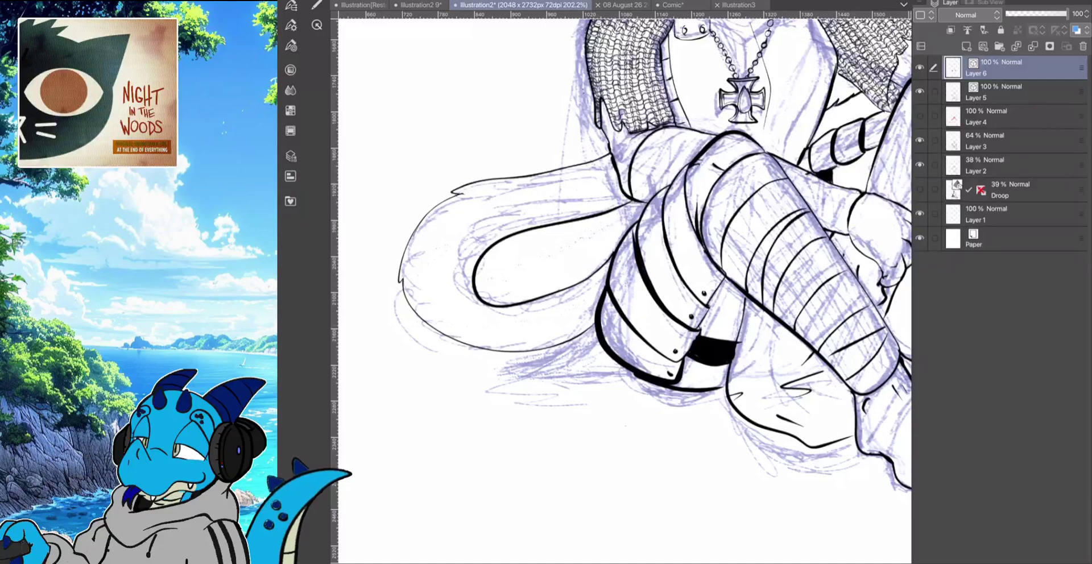
{"action": "mouse_move", "coordinate": [597, 301]}
{"action": "left_mouse_down"}
{"action": "mouse_move", "coordinate": [572, 346]}
{"action": "mouse_move", "coordinate": [524, 383]}
{"action": "mouse_move", "coordinate": [623, 369]}
{"action": "left_mouse_up"}
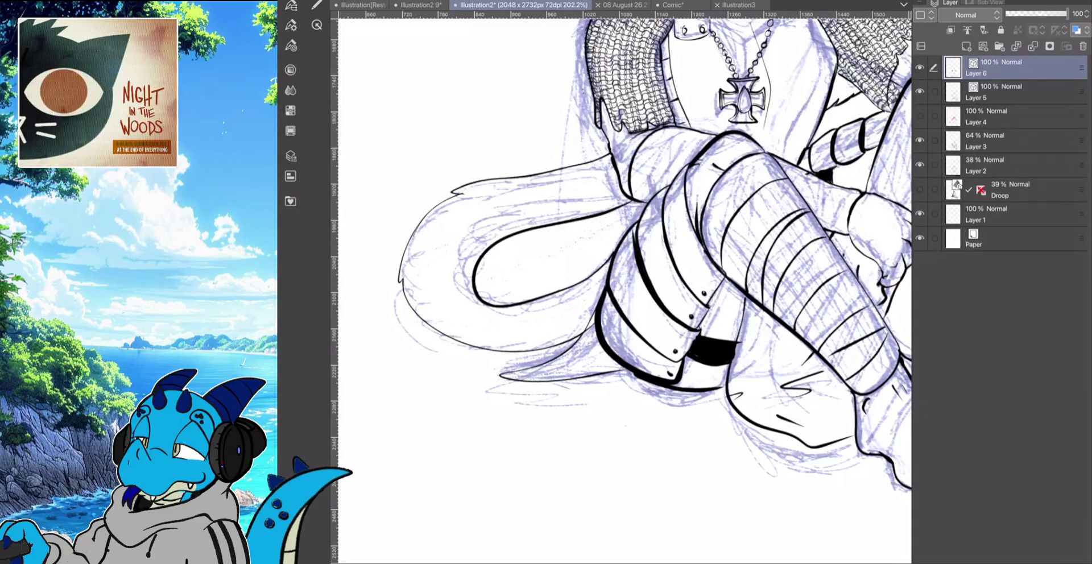
{"action": "left_click_drag", "start_coordinate": [578, 342], "coordinate": [543, 372]}
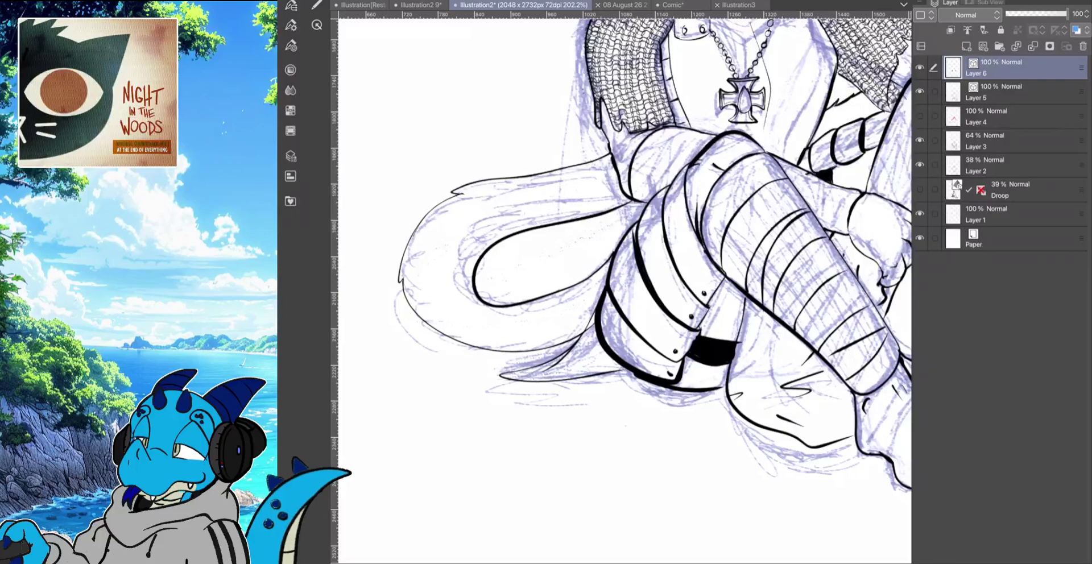
Ink a thin curved contour line across the width of the chest plate, passing behind the cross pendant
{"action": "scroll", "coordinate": [624, 291], "scroll_direction": "down", "scroll_amount": 4}
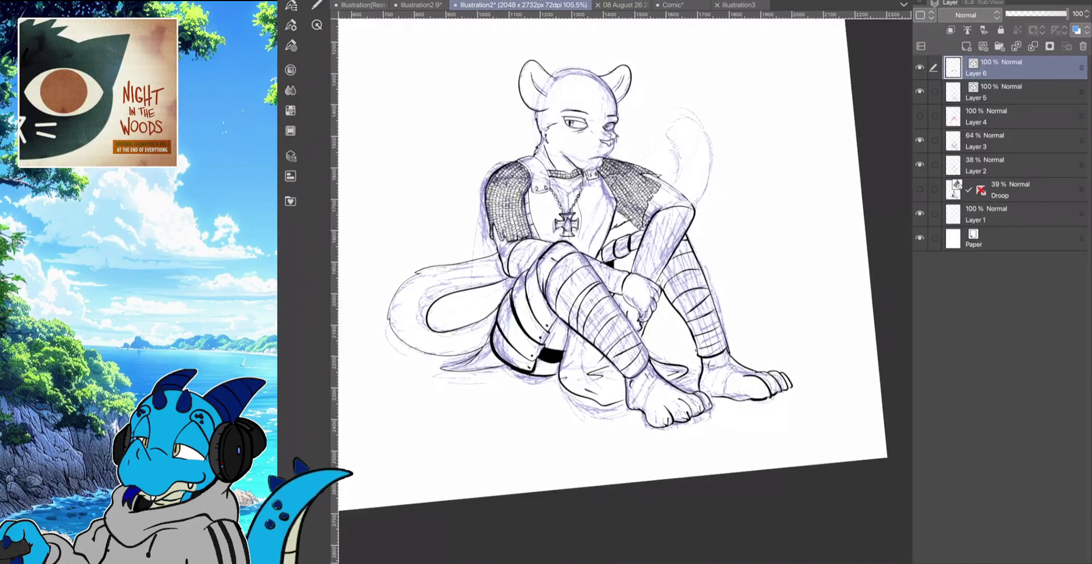
{"action": "left_click_drag", "start_coordinate": [624, 291], "coordinate": [596, 295]}
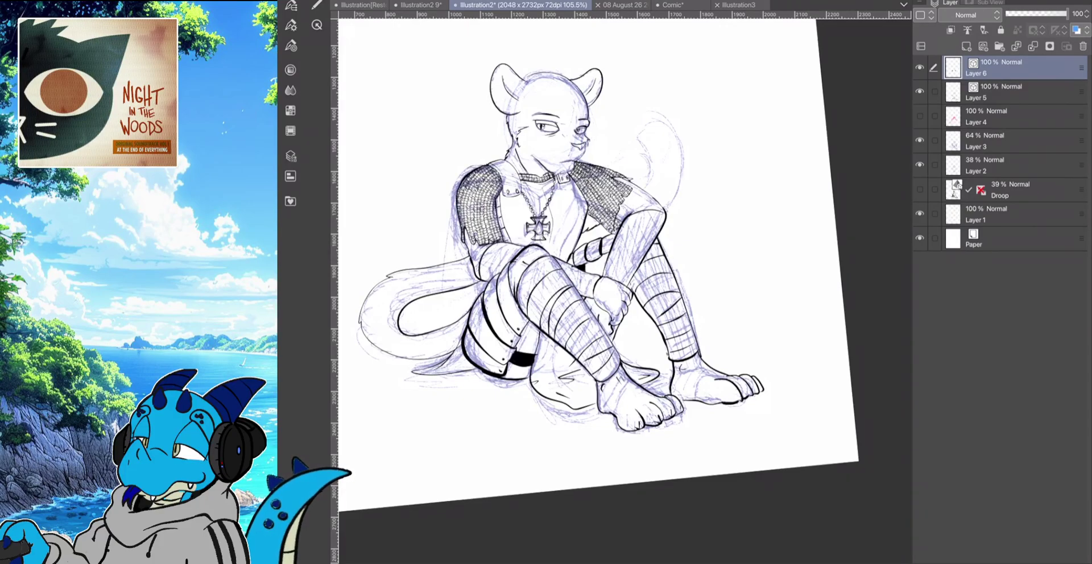
{"action": "scroll", "coordinate": [622, 291], "scroll_direction": "up", "scroll_amount": 5}
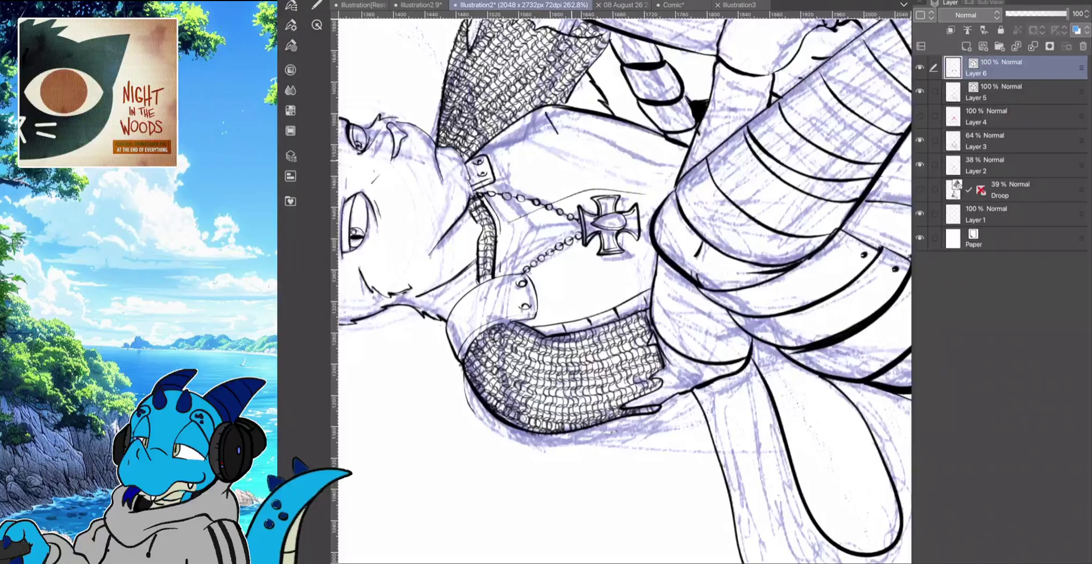
{"action": "left_click_drag", "start_coordinate": [547, 112], "coordinate": [597, 297]}
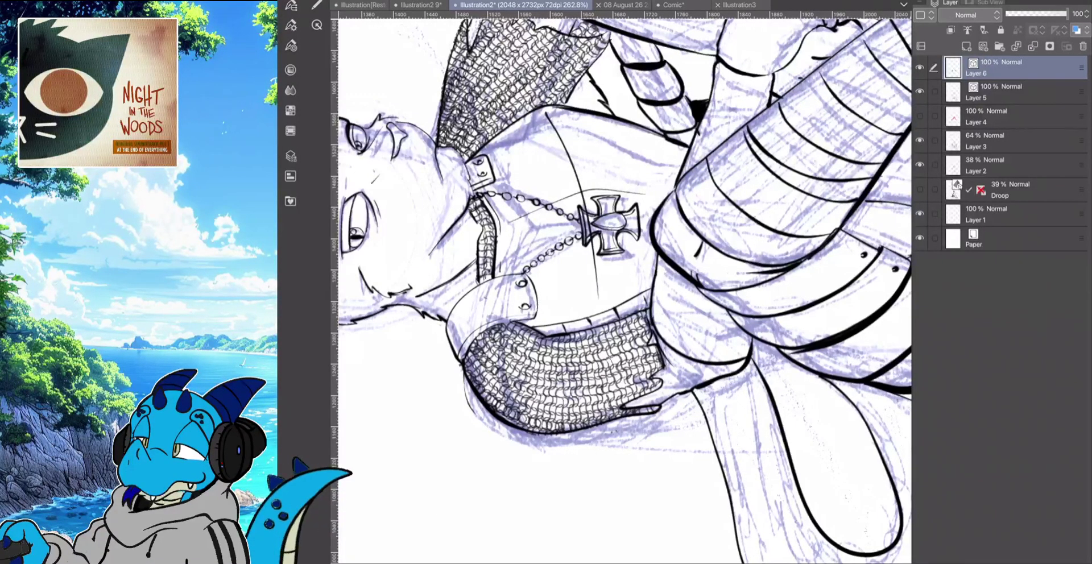
{"action": "left_click", "coordinate": [317, 5]}
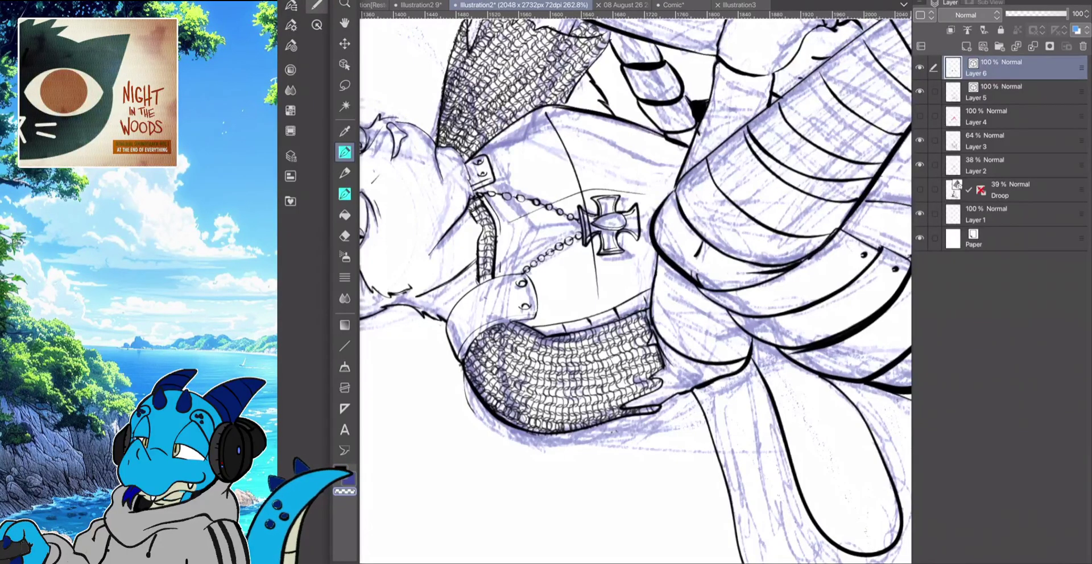
{"action": "left_click", "coordinate": [316, 5]}
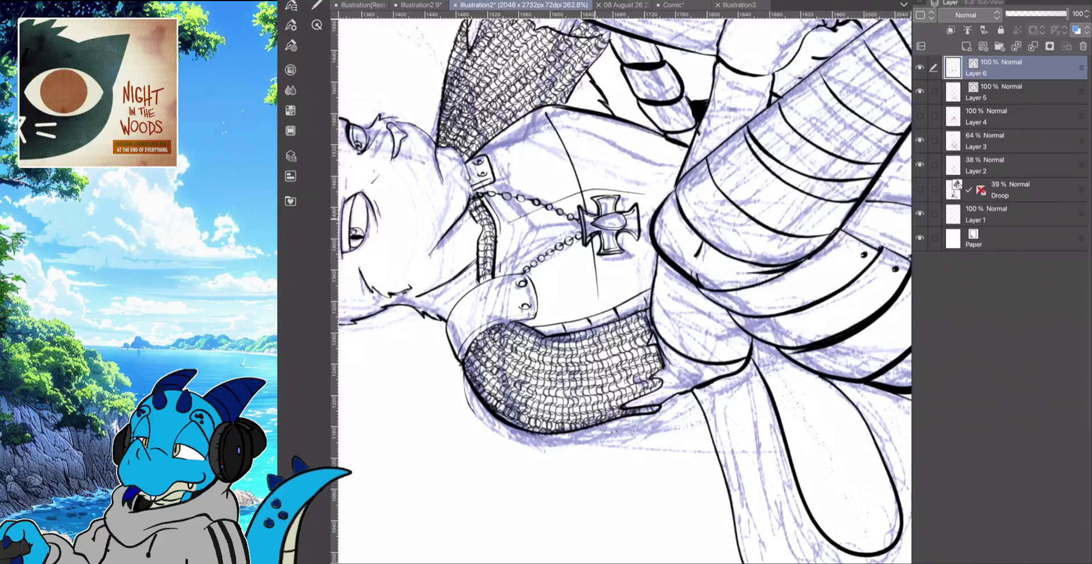
{"action": "scroll", "coordinate": [625, 291], "scroll_direction": "down", "scroll_amount": 4}
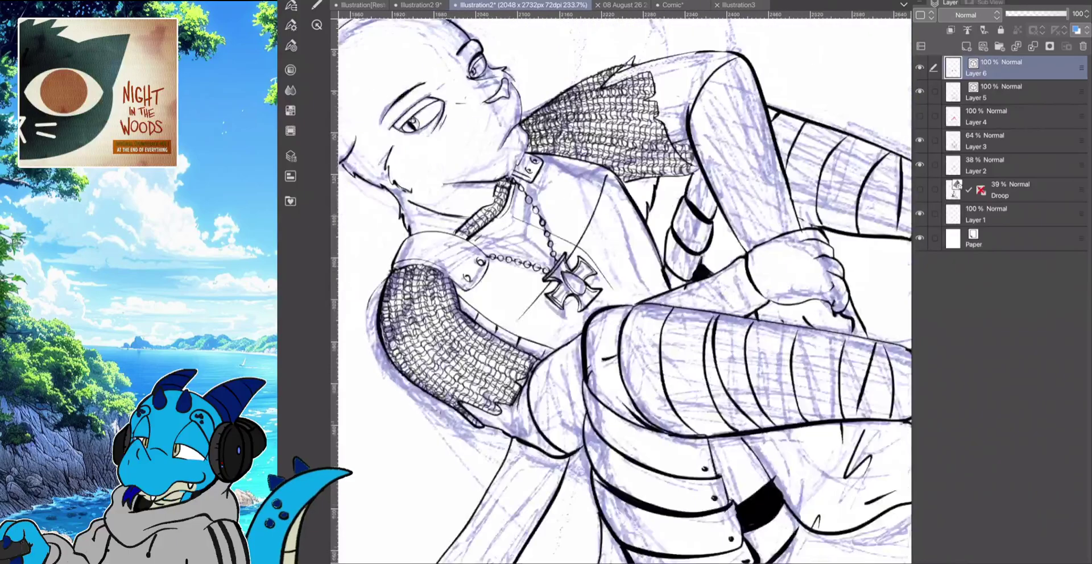
{"action": "scroll", "coordinate": [624, 291], "scroll_direction": "down", "scroll_amount": 1}
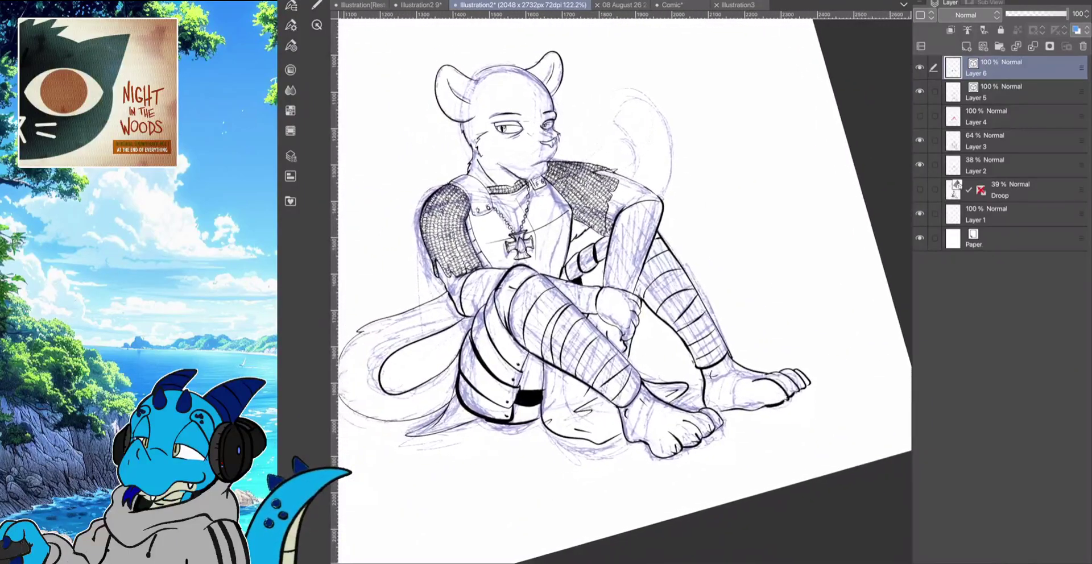
{"action": "scroll", "coordinate": [624, 292], "scroll_direction": "down", "scroll_amount": 1}
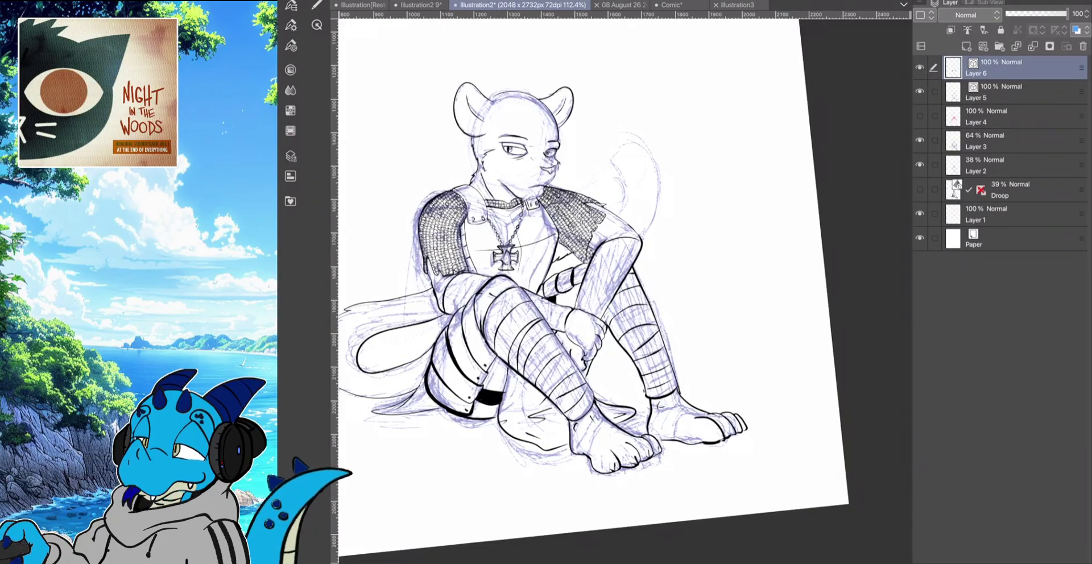
{"action": "scroll", "coordinate": [624, 290], "scroll_direction": "up", "scroll_amount": 3}
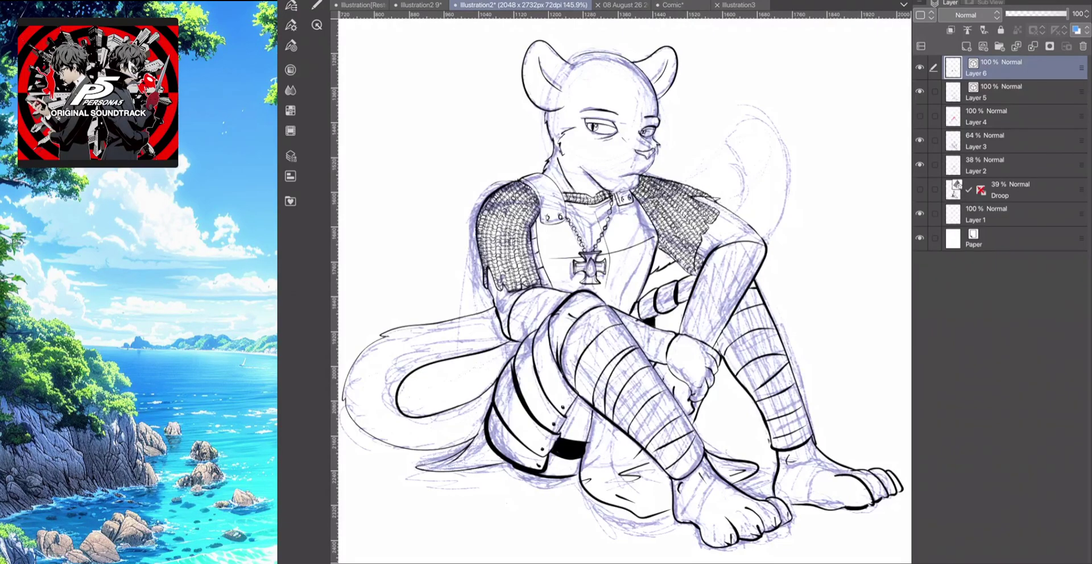
Save the drawing in the Stream Art folder under the name Illustration2 and settle the conflict with the existing file
{"action": "left_click", "coordinate": [364, 70]}
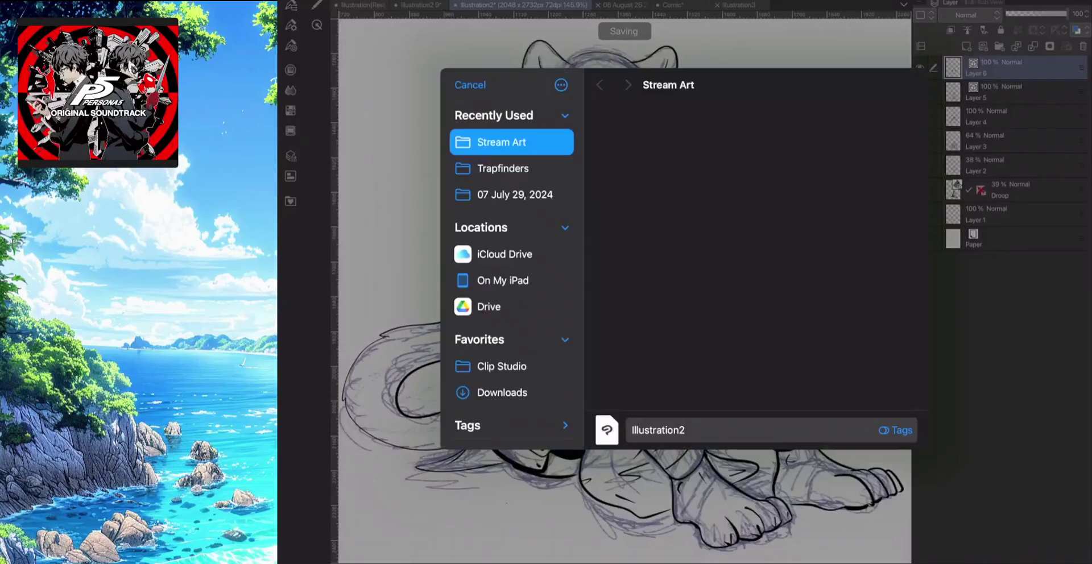
{"action": "left_click", "coordinate": [905, 84]}
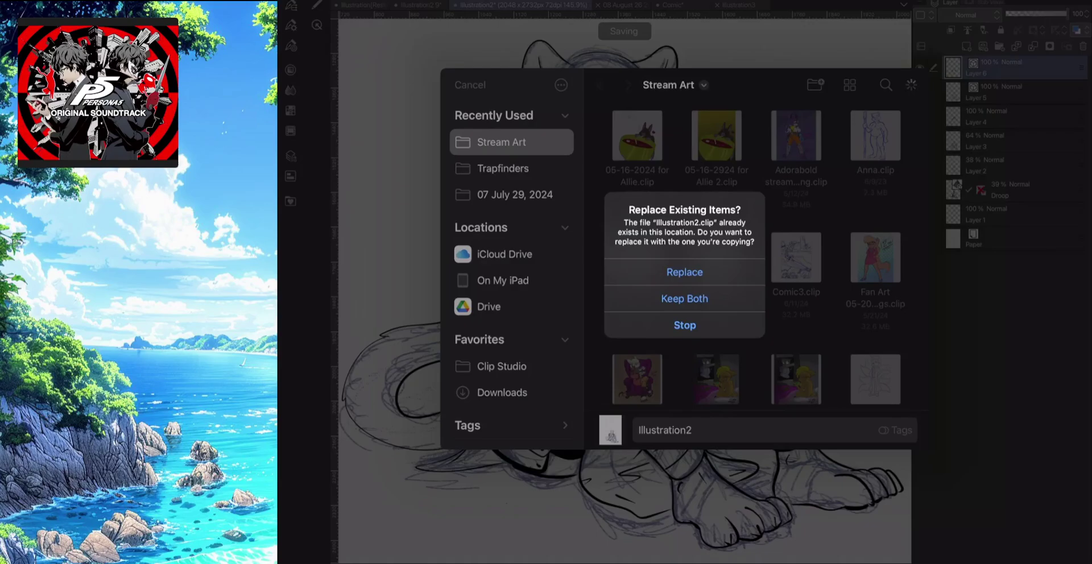
{"action": "left_click", "coordinate": [684, 272]}
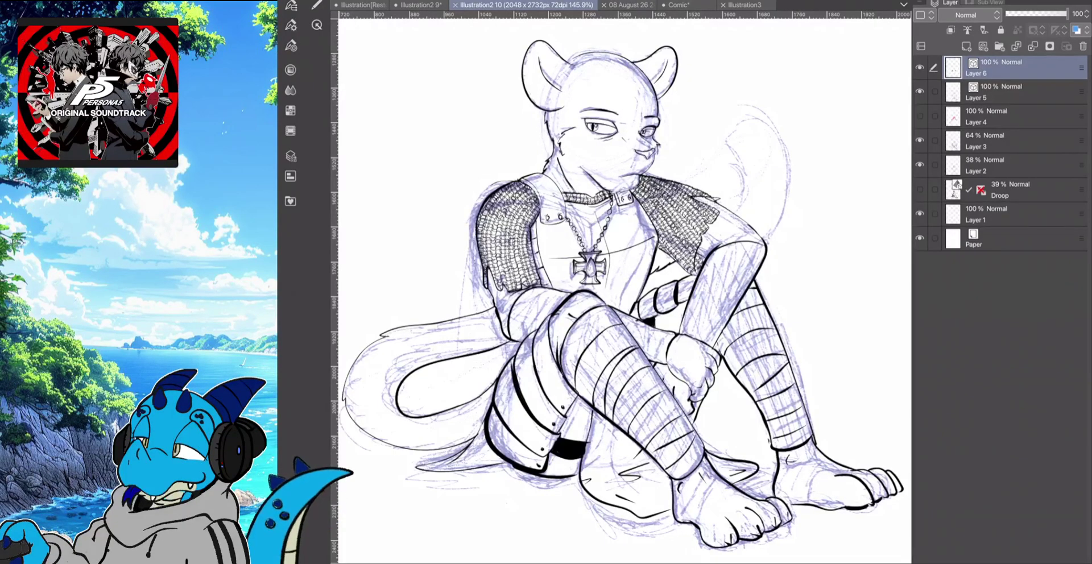
{"action": "left_click", "coordinate": [290, 25]}
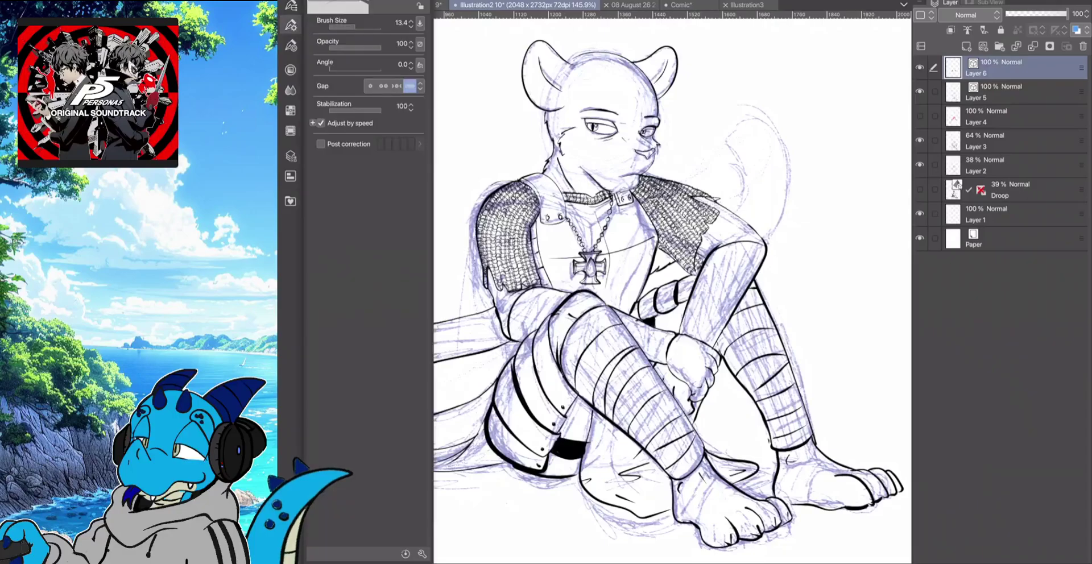
{"action": "left_click", "coordinate": [291, 25]}
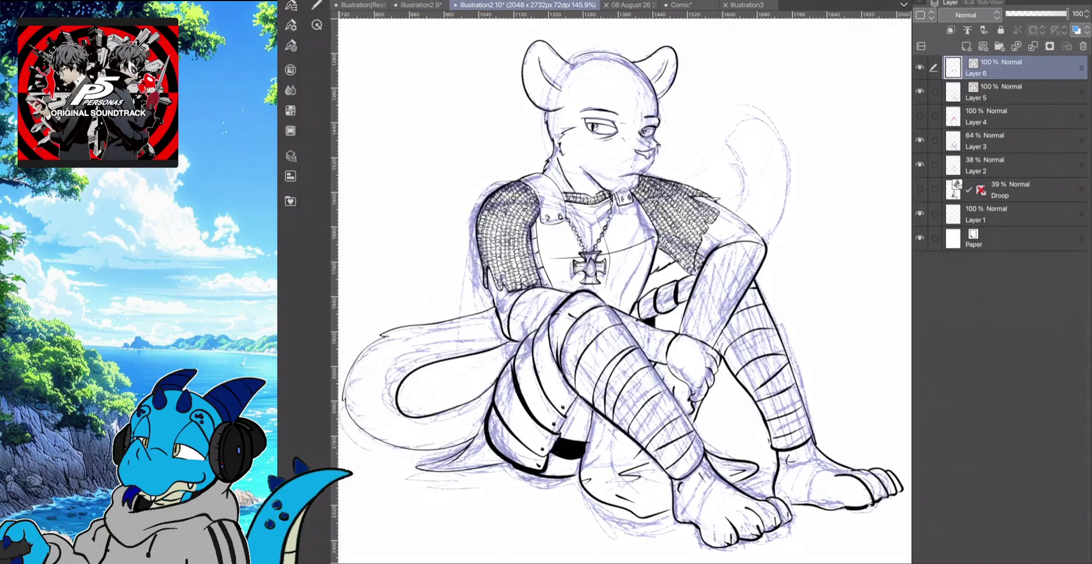
{"action": "left_click", "coordinate": [291, 5]}
{"action": "left_click", "coordinate": [290, 5]}
{"action": "left_click", "coordinate": [317, 6]}
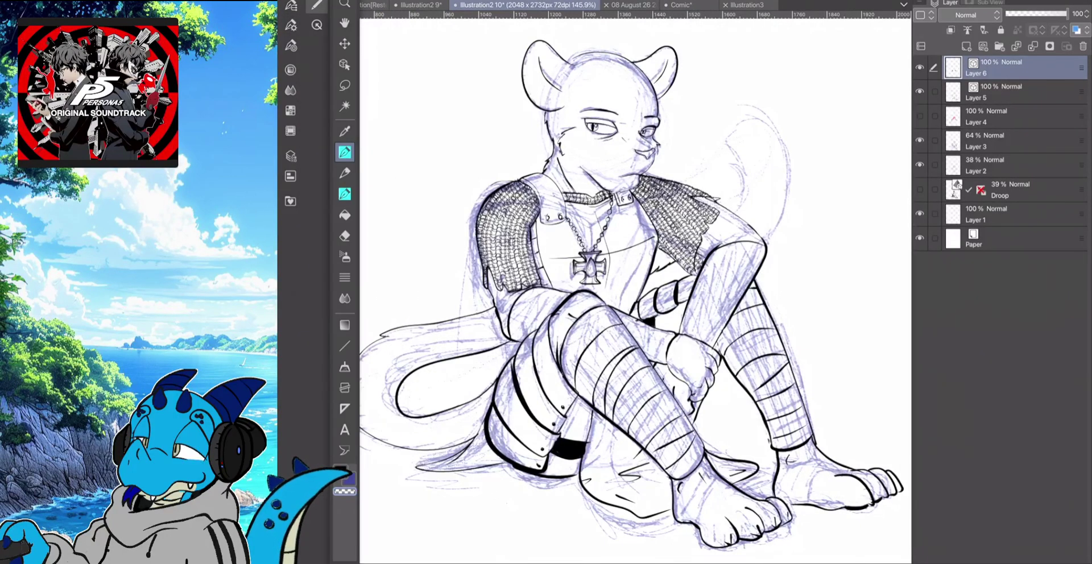
{"action": "left_click", "coordinate": [316, 5]}
Ink thin curved wrap lines across the arm resting behind the front knee, near the elbow and toward the wrist
{"action": "scroll", "coordinate": [484, 373], "scroll_direction": "up", "scroll_amount": 4}
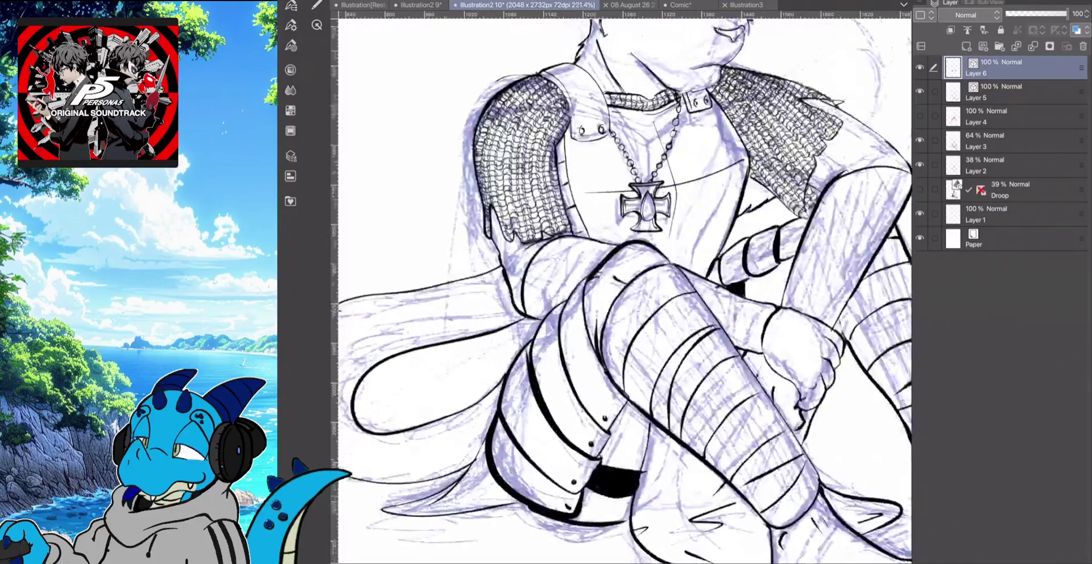
{"action": "left_click_drag", "start_coordinate": [601, 237], "coordinate": [544, 309]}
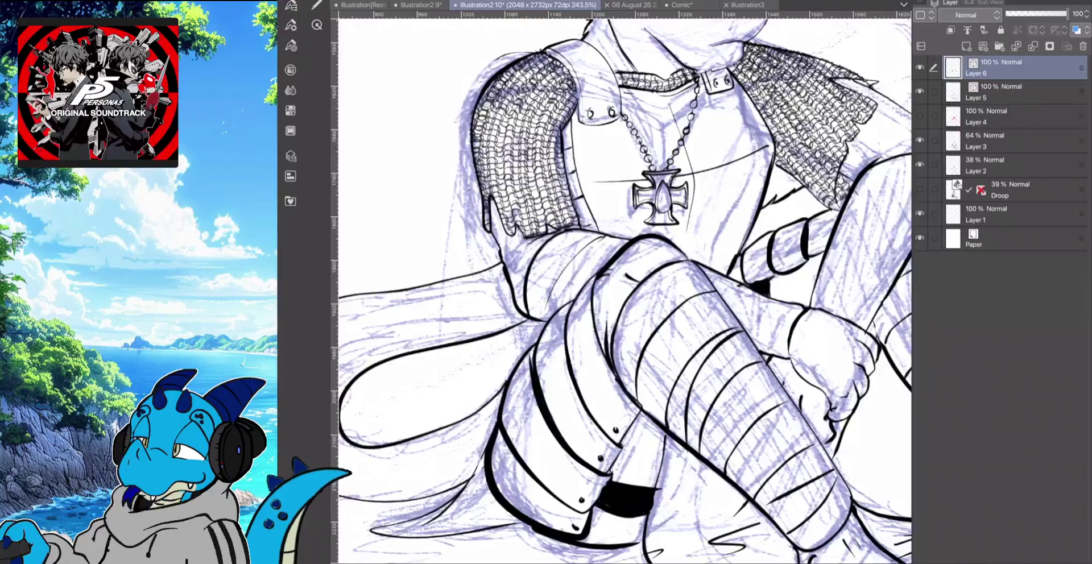
{"action": "left_click_drag", "start_coordinate": [549, 250], "coordinate": [529, 293]}
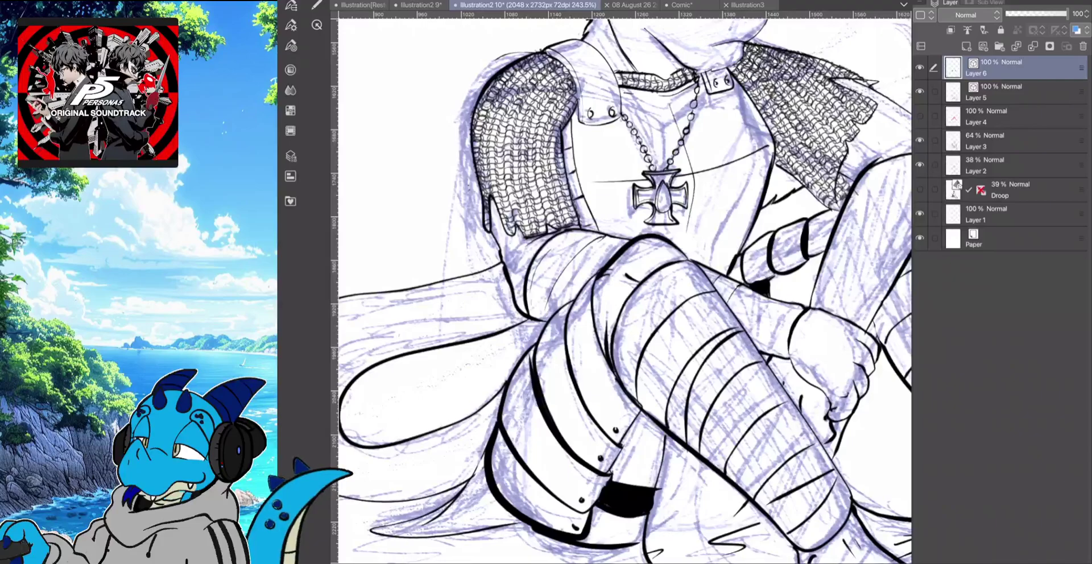
{"action": "left_click_drag", "start_coordinate": [741, 311], "coordinate": [762, 303]}
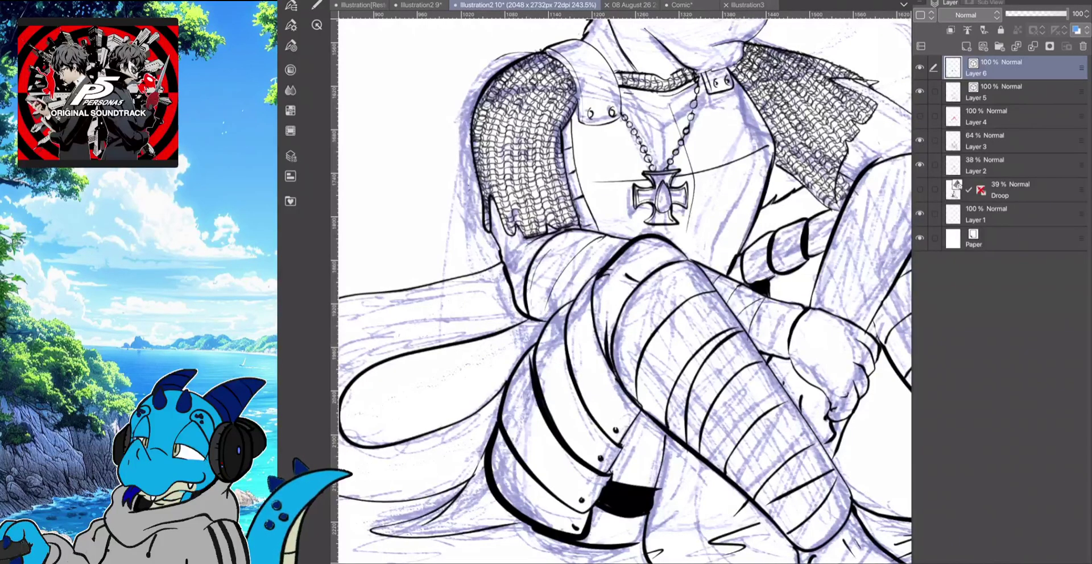
{"action": "left_click_drag", "start_coordinate": [768, 355], "coordinate": [782, 304]}
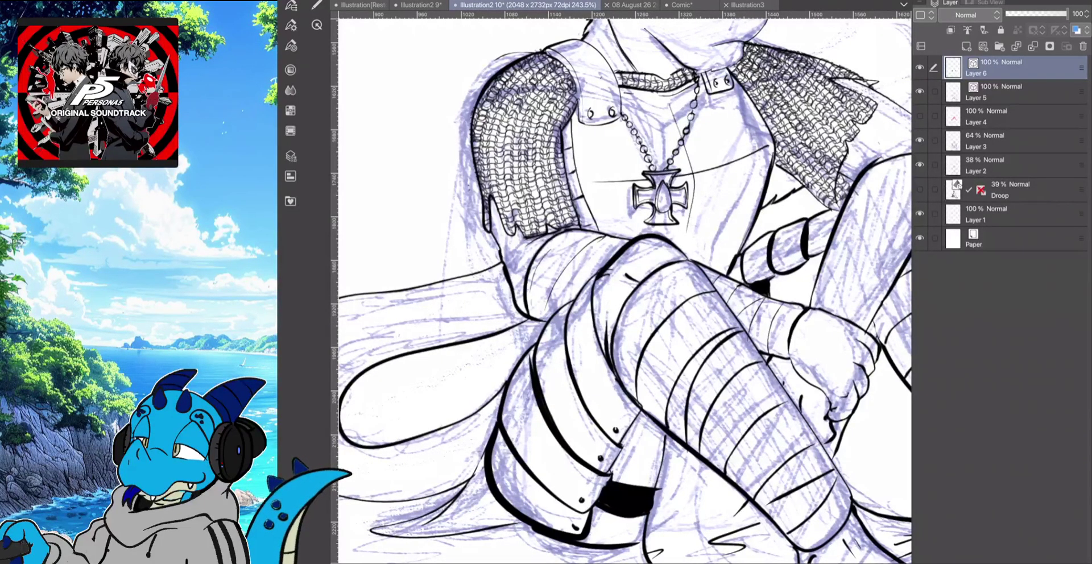
Ink thin curved wrap bands across the raised forearm, spaced from just below the elbow down to the wrist
{"action": "left_click_drag", "start_coordinate": [660, 196], "coordinate": [443, 142]}
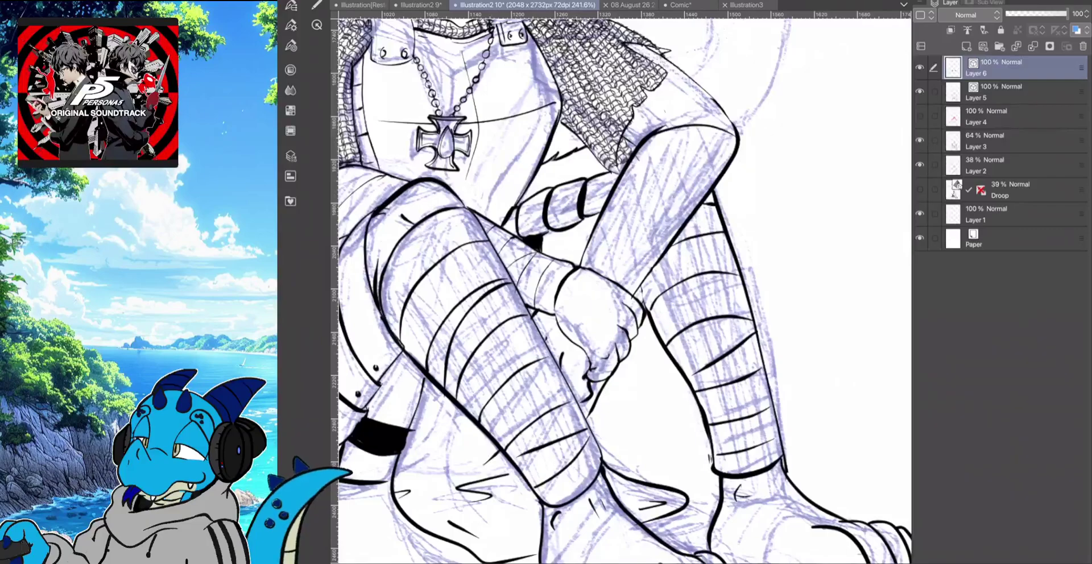
{"action": "mouse_move", "coordinate": [635, 155]}
{"action": "left_mouse_down"}
{"action": "mouse_move", "coordinate": [729, 138]}
{"action": "mouse_move", "coordinate": [699, 140]}
{"action": "mouse_move", "coordinate": [735, 139]}
{"action": "left_mouse_up"}
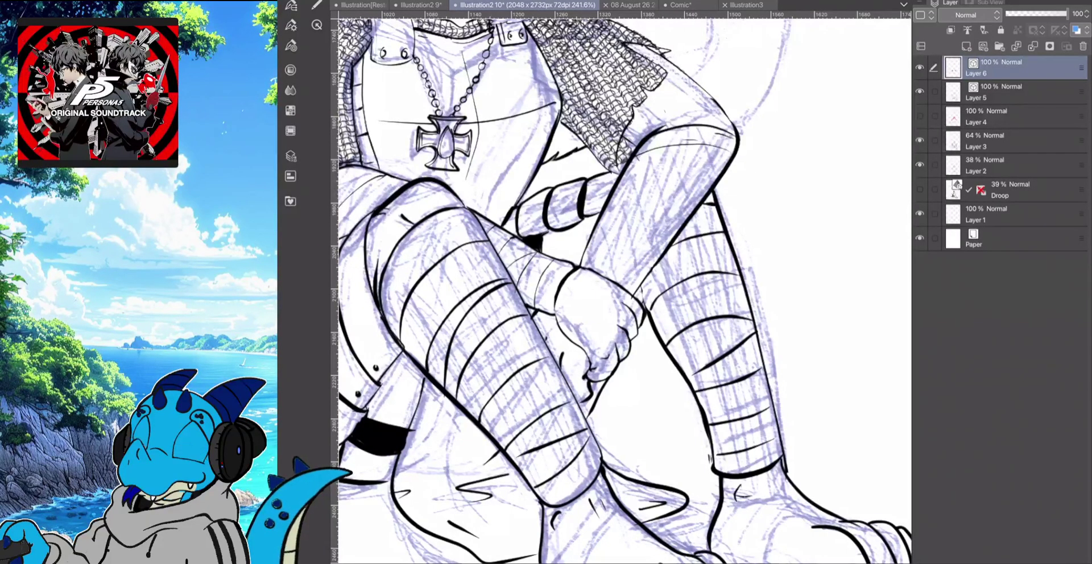
{"action": "mouse_move", "coordinate": [715, 176]}
{"action": "left_mouse_down"}
{"action": "mouse_move", "coordinate": [621, 176]}
{"action": "mouse_move", "coordinate": [684, 221]}
{"action": "mouse_move", "coordinate": [648, 231]}
{"action": "mouse_move", "coordinate": [603, 218]}
{"action": "mouse_move", "coordinate": [645, 269]}
{"action": "mouse_move", "coordinate": [606, 273]}
{"action": "mouse_move", "coordinate": [586, 259]}
{"action": "left_mouse_up"}
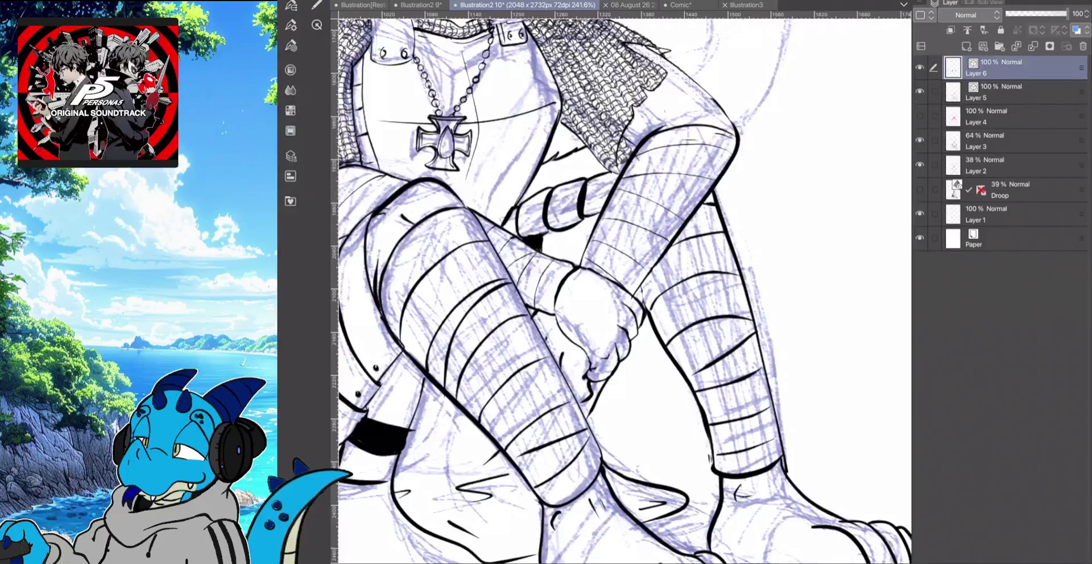
Make Layer 5 the active layer and check the brush sizes and stroke settings of the current pen
{"action": "left_click", "coordinate": [1013, 92]}
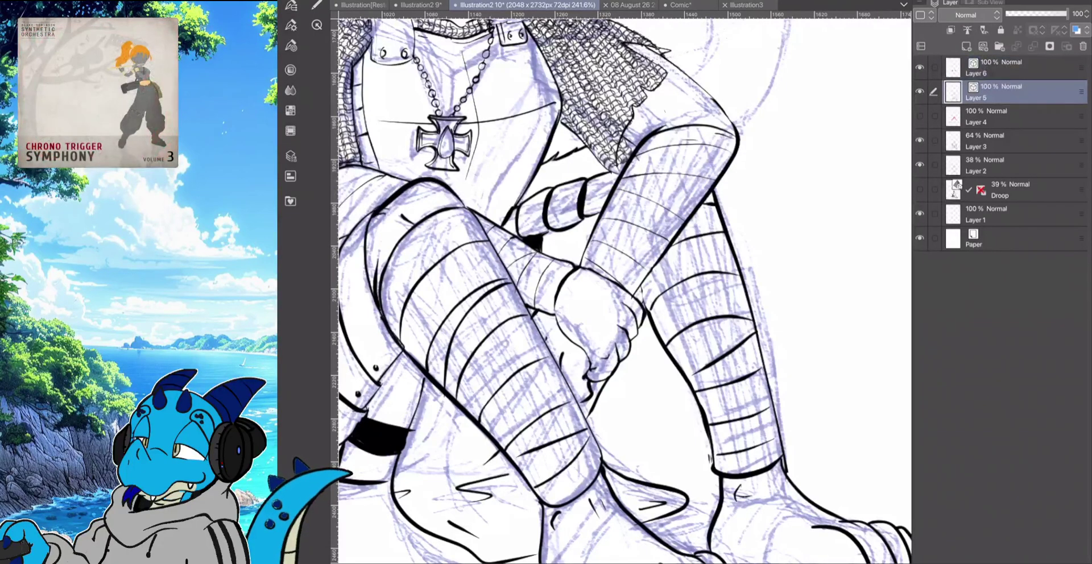
{"action": "left_click", "coordinate": [290, 25]}
{"action": "left_click", "coordinate": [291, 46]}
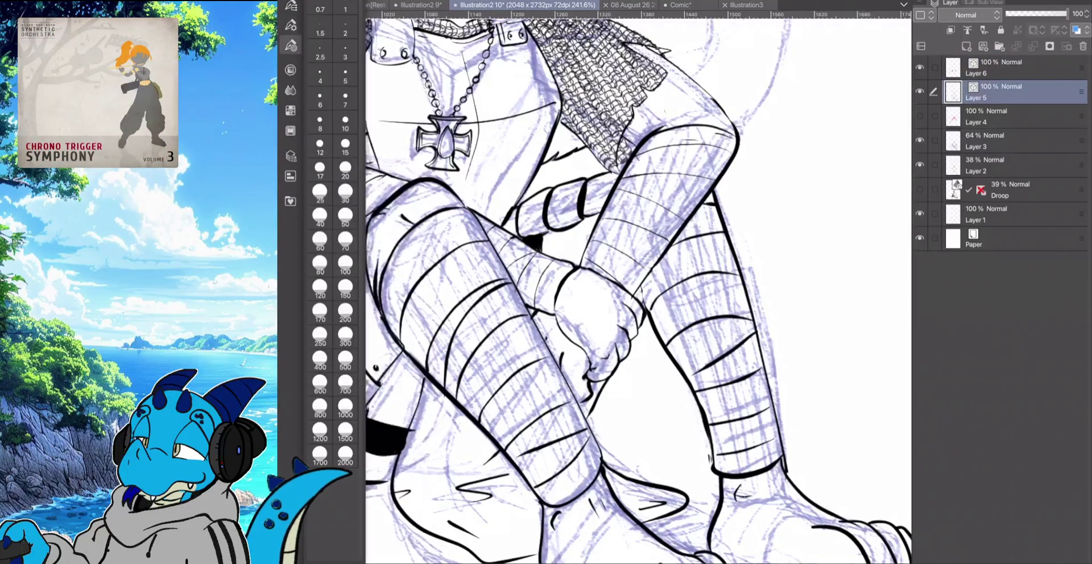
{"action": "left_click", "coordinate": [290, 6]}
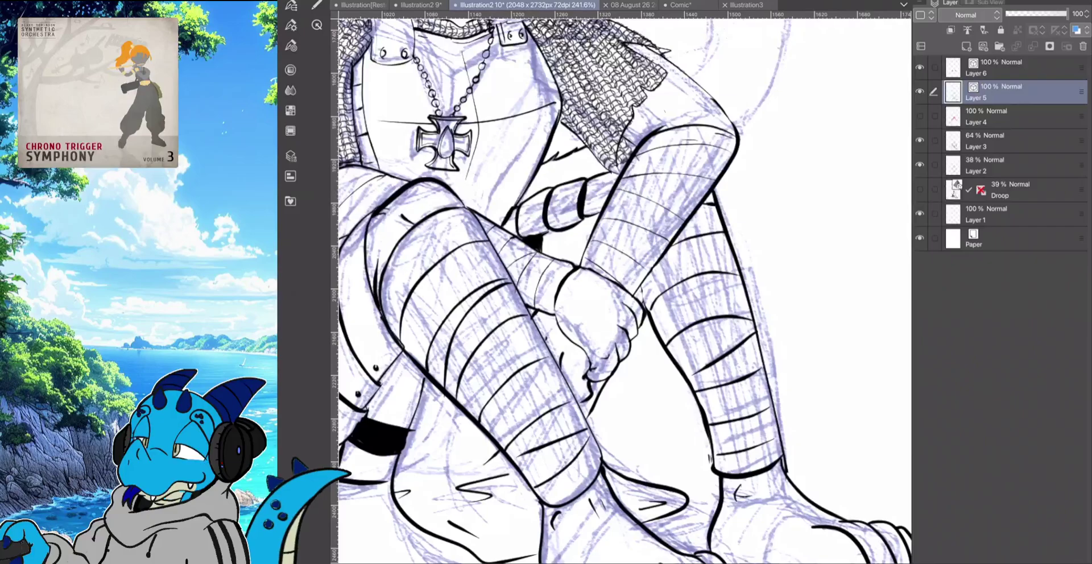
{"action": "scroll", "coordinate": [624, 291], "scroll_direction": "down", "scroll_amount": 3}
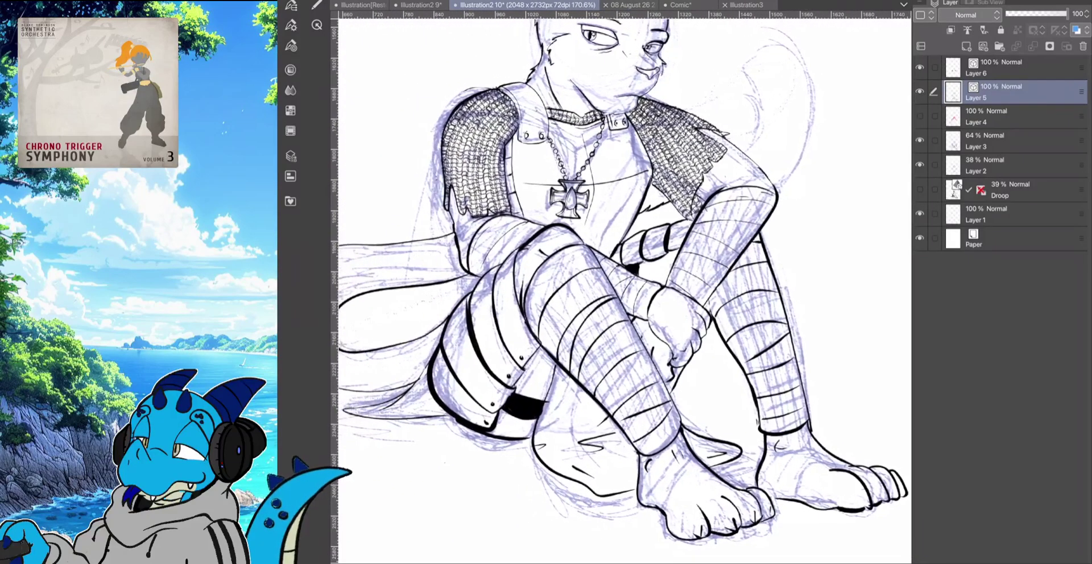
{"action": "scroll", "coordinate": [620, 284], "scroll_direction": "down", "scroll_amount": 3}
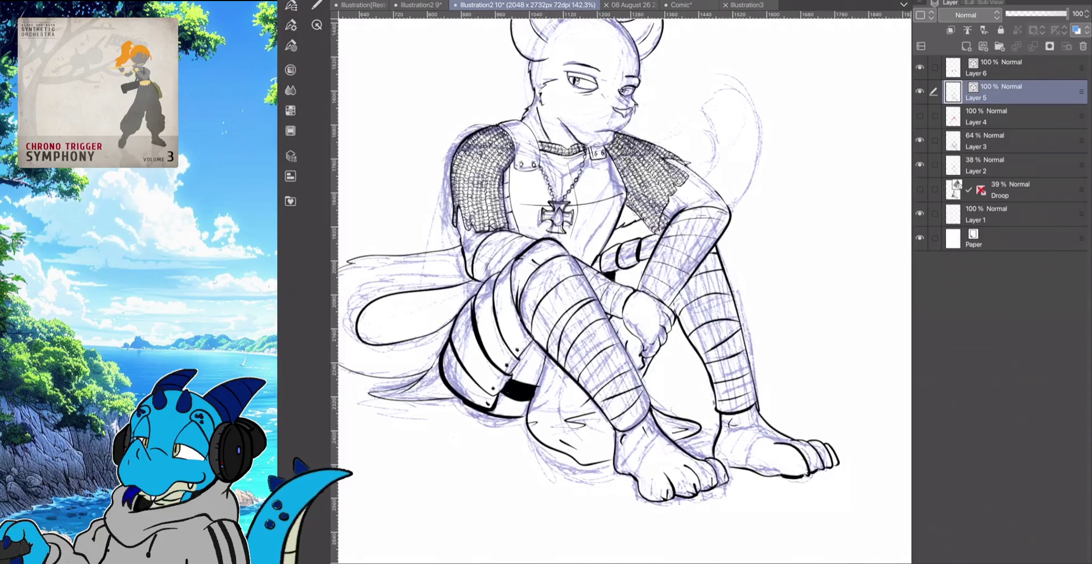
{"action": "left_click", "coordinate": [291, 25]}
{"action": "left_click", "coordinate": [291, 46]}
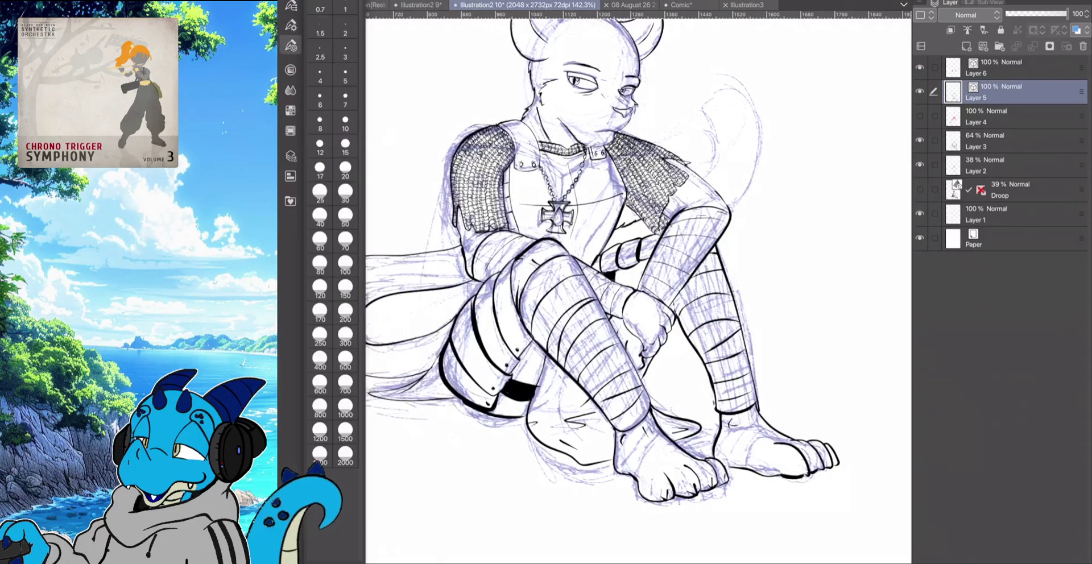
{"action": "left_click", "coordinate": [290, 25]}
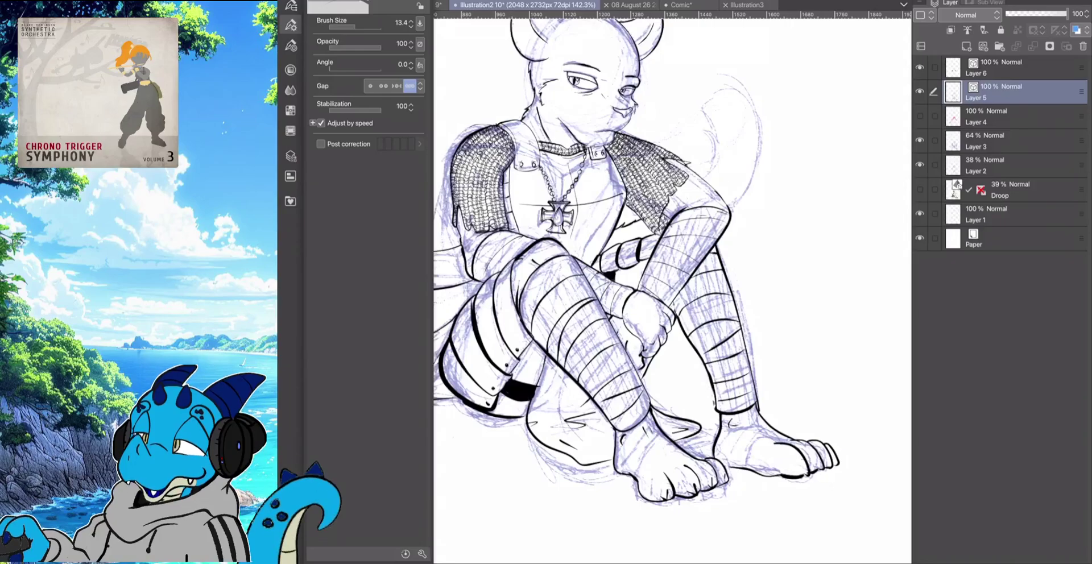
{"action": "left_click", "coordinate": [291, 6]}
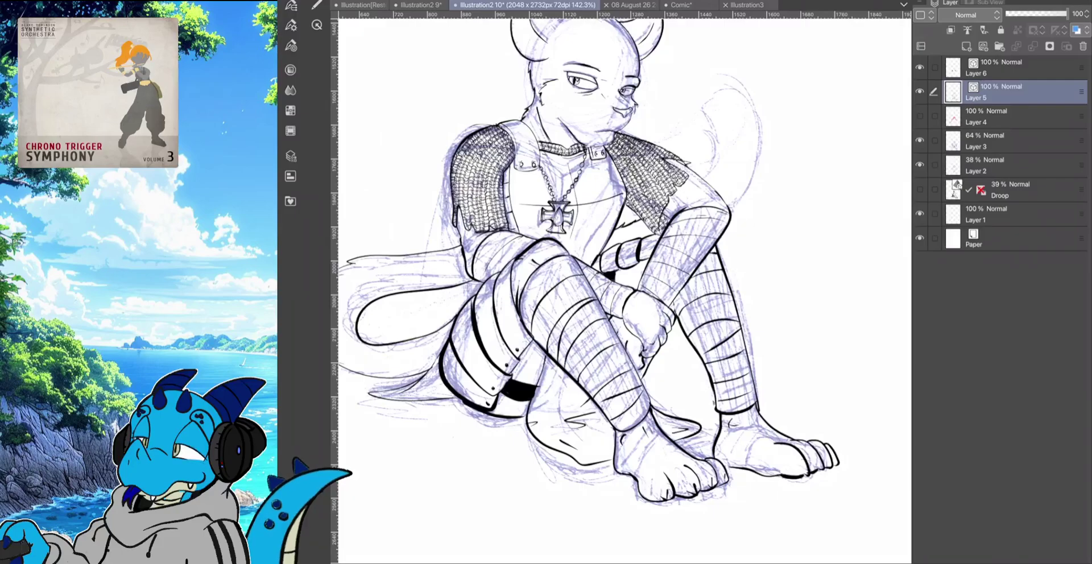
Ink the tail's upper end behind the raised arm, with an inner curve ending in a pointed fur tuft and a long outer curve
{"action": "scroll", "coordinate": [688, 152], "scroll_direction": "up", "scroll_amount": 5}
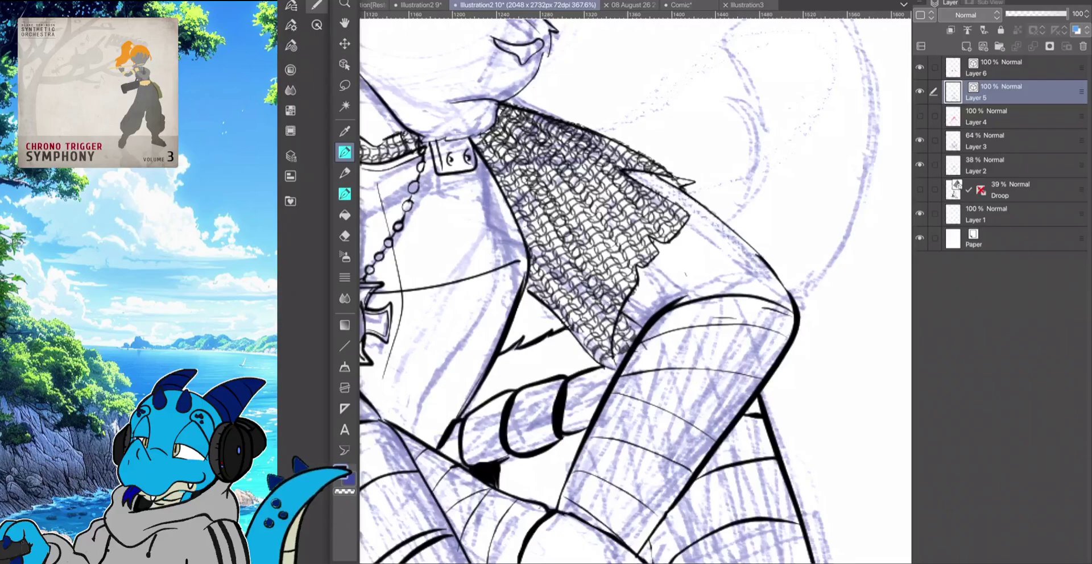
{"action": "mouse_move", "coordinate": [723, 220]}
{"action": "left_mouse_down"}
{"action": "mouse_move", "coordinate": [747, 188]}
{"action": "mouse_move", "coordinate": [718, 97]}
{"action": "mouse_move", "coordinate": [754, 116]}
{"action": "mouse_move", "coordinate": [624, 299]}
{"action": "left_mouse_up"}
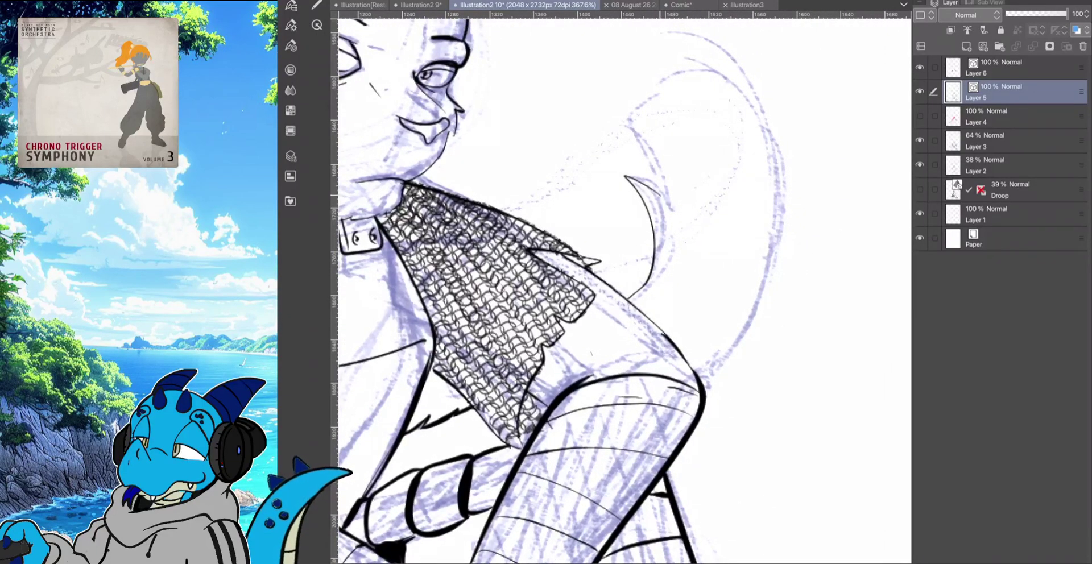
{"action": "mouse_move", "coordinate": [660, 192]}
{"action": "left_mouse_down"}
{"action": "mouse_move", "coordinate": [630, 114]}
{"action": "mouse_move", "coordinate": [646, 89]}
{"action": "mouse_move", "coordinate": [688, 74]}
{"action": "mouse_move", "coordinate": [740, 93]}
{"action": "mouse_move", "coordinate": [765, 157]}
{"action": "mouse_move", "coordinate": [755, 250]}
{"action": "mouse_move", "coordinate": [690, 357]}
{"action": "left_mouse_up"}
{"action": "scroll", "coordinate": [620, 287], "scroll_direction": "down", "scroll_amount": 8}
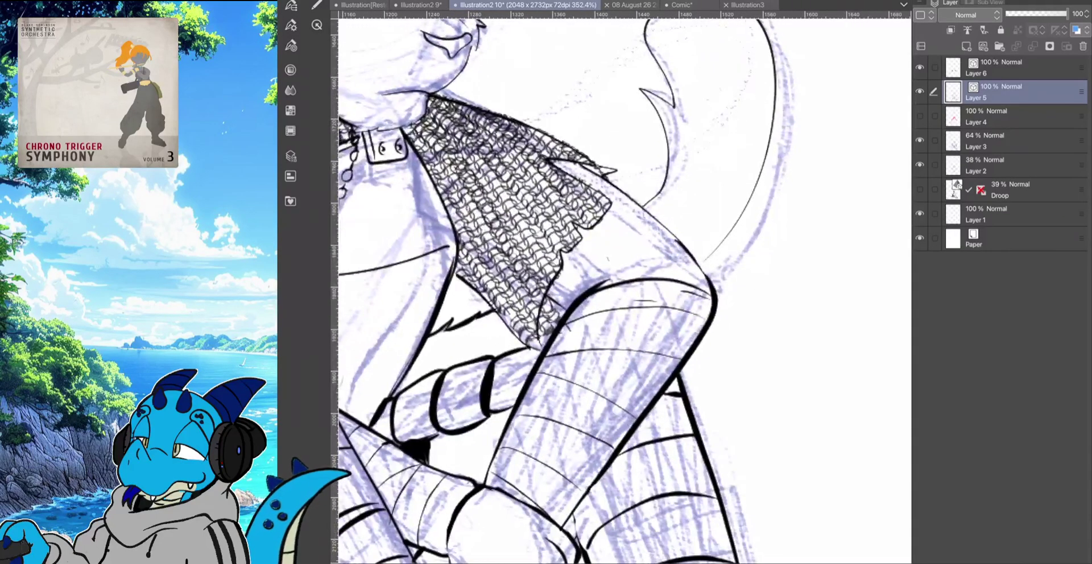
Review the whole inked figure and check the India ink brush list and the current pen's brush size and stabilization settings
{"action": "scroll", "coordinate": [620, 288], "scroll_direction": "down", "scroll_amount": 3}
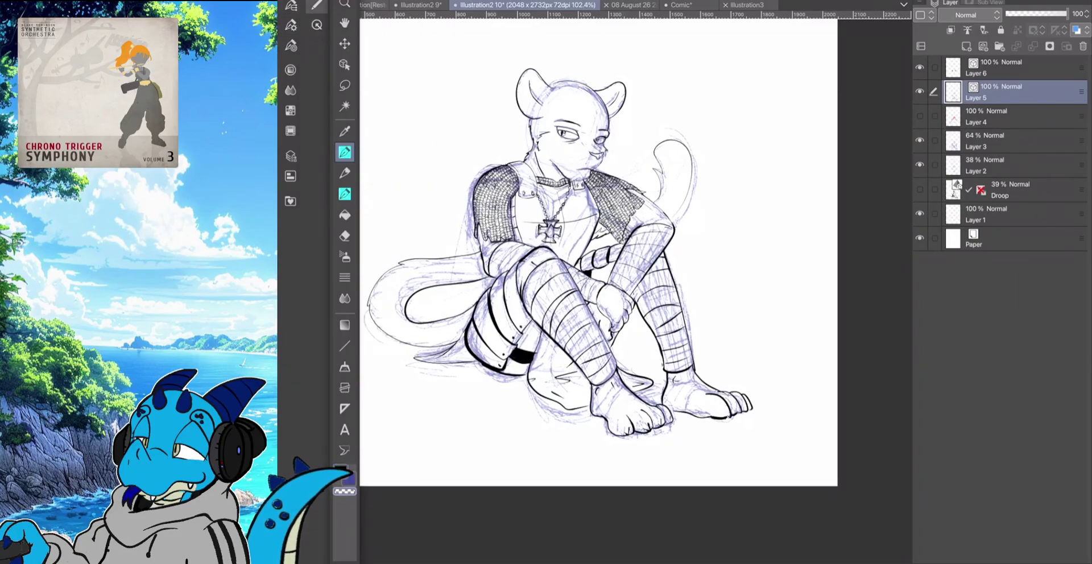
{"action": "scroll", "coordinate": [563, 266], "scroll_direction": "up", "scroll_amount": 4}
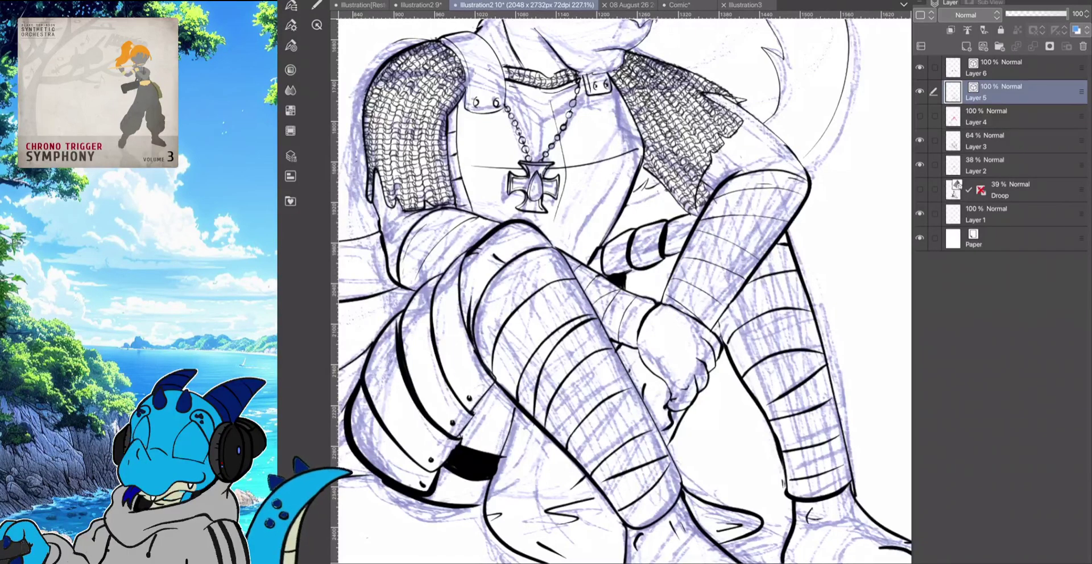
{"action": "scroll", "coordinate": [623, 291], "scroll_direction": "down", "scroll_amount": 1}
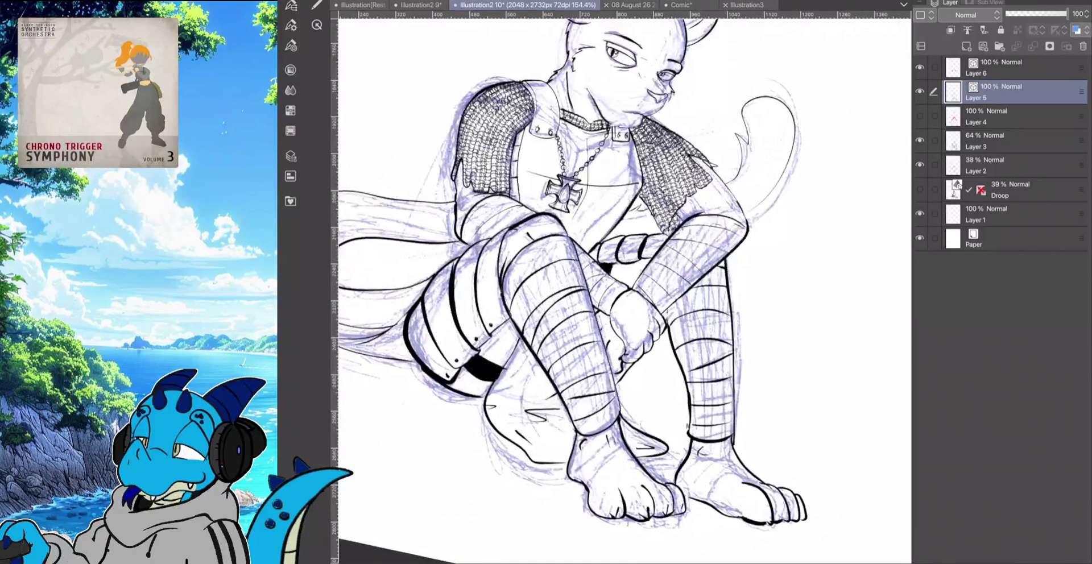
{"action": "scroll", "coordinate": [624, 291], "scroll_direction": "left", "scroll_amount": 1}
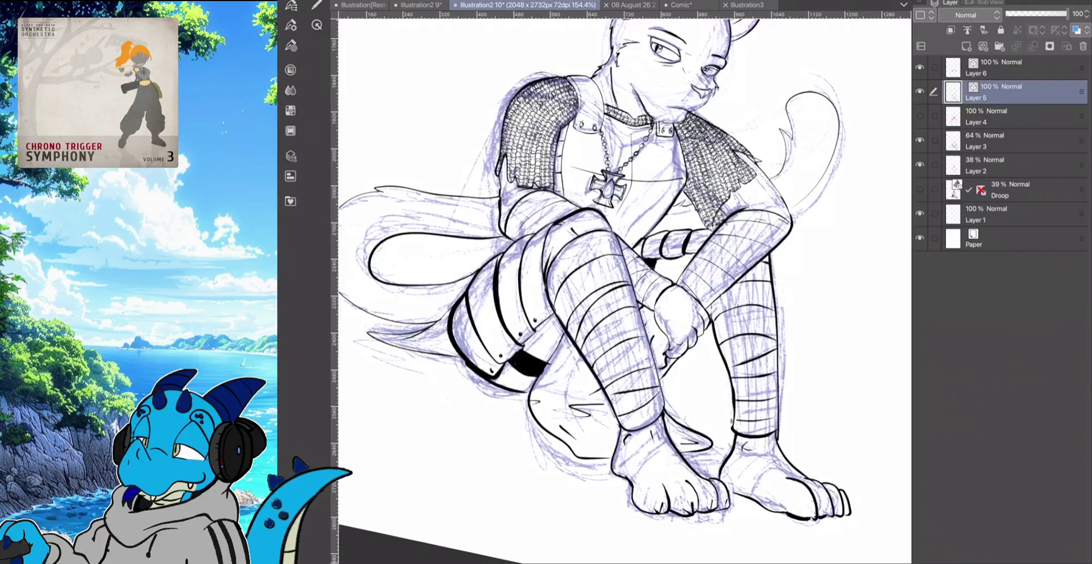
{"action": "left_click", "coordinate": [291, 46]}
{"action": "left_click", "coordinate": [290, 25]}
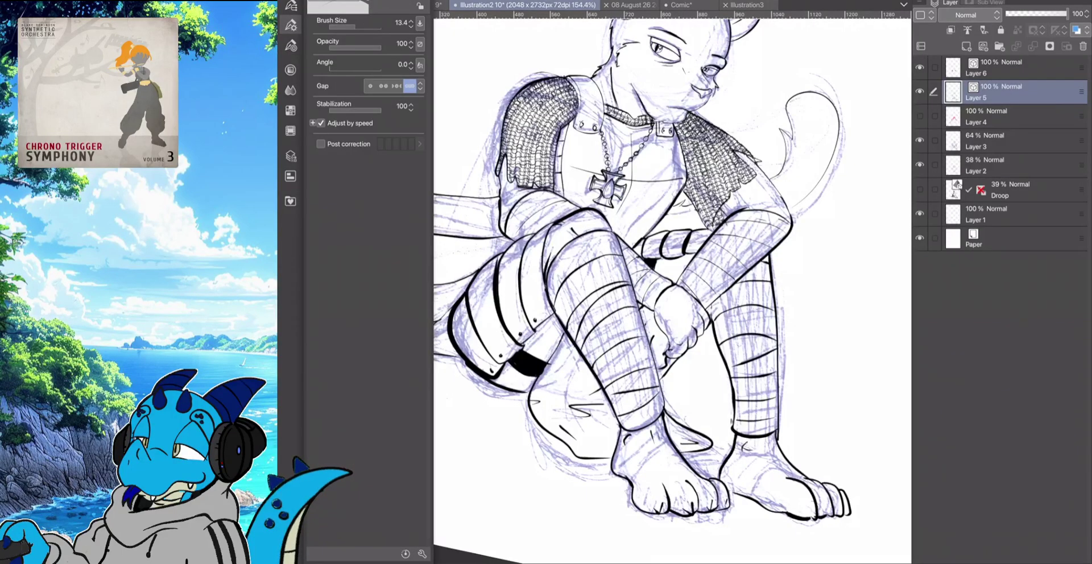
{"action": "left_click", "coordinate": [290, 45]}
{"action": "left_click", "coordinate": [290, 25]}
{"action": "left_click", "coordinate": [290, 5]}
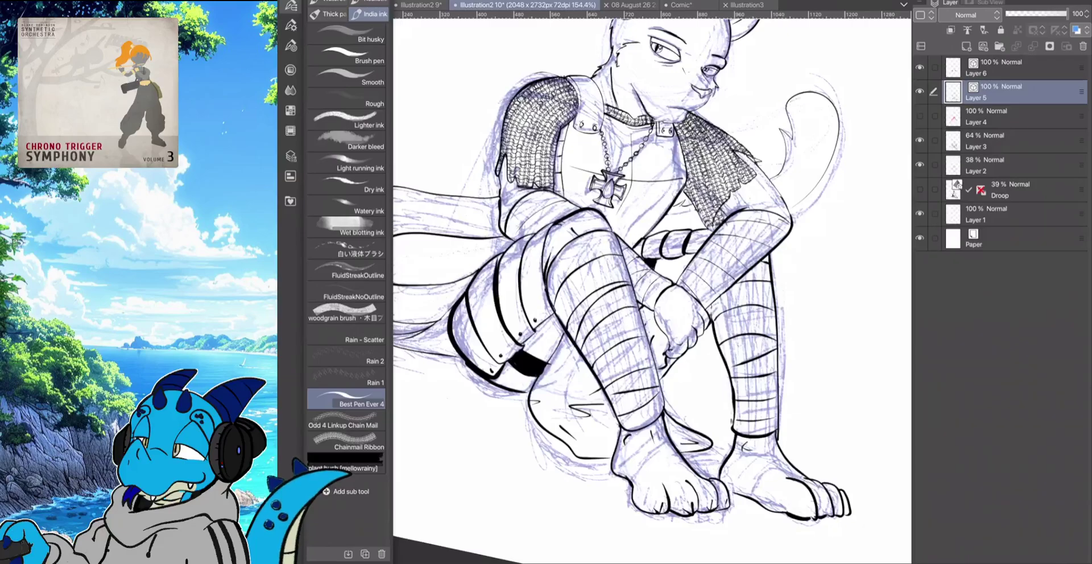
{"action": "key", "text": "Tab"}
{"action": "key", "text": "Tab"}
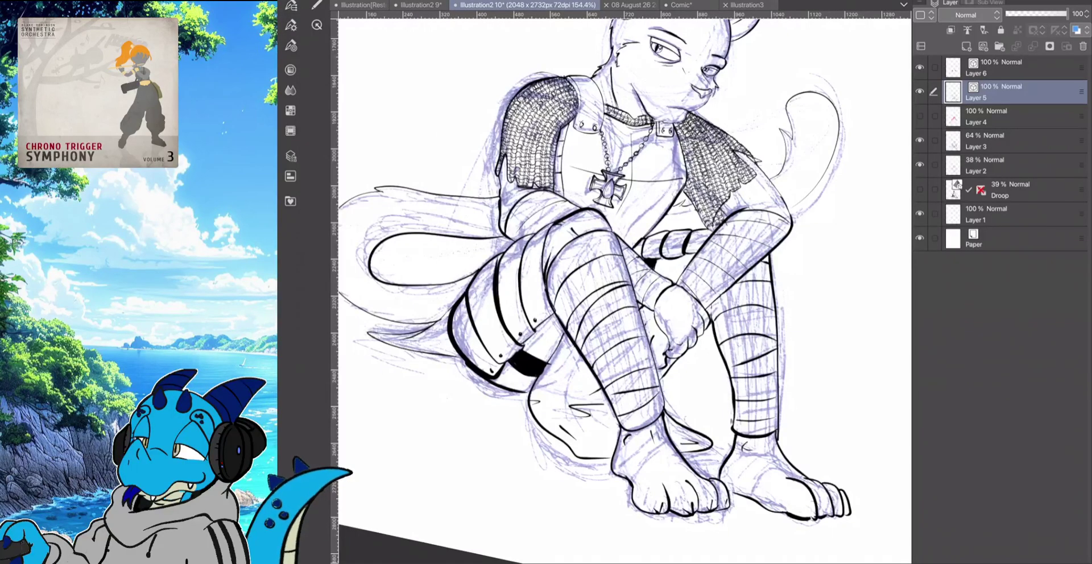
{"action": "key", "text": "Tab"}
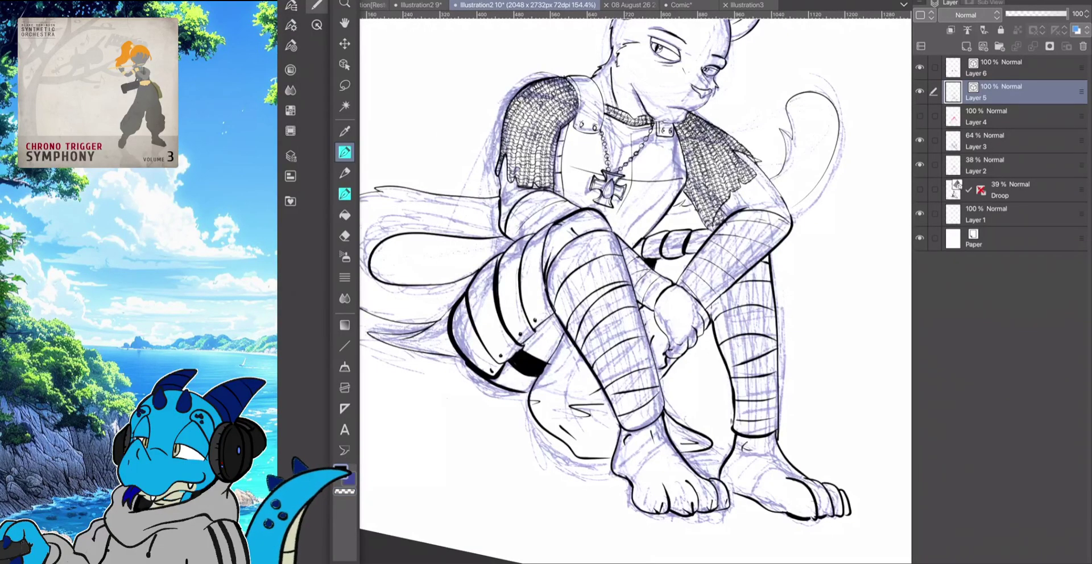
{"action": "key", "text": "Tab"}
{"action": "key", "text": "Tab"}
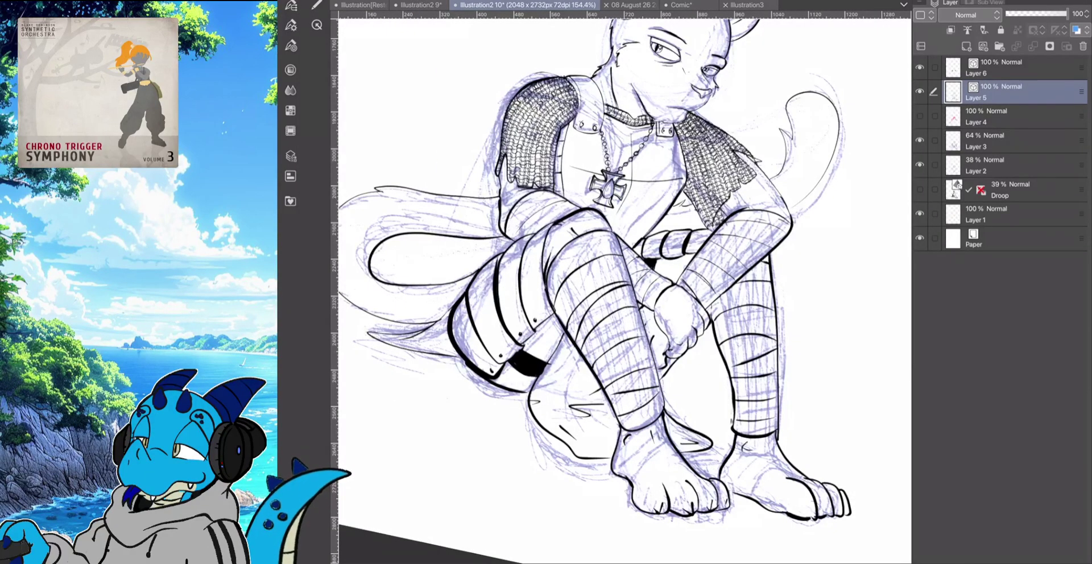
Thicken the inked wrap bands across the raised forearm and retouch the wrap lines below the front knee
{"action": "scroll", "coordinate": [743, 282], "scroll_direction": "up", "scroll_amount": 5}
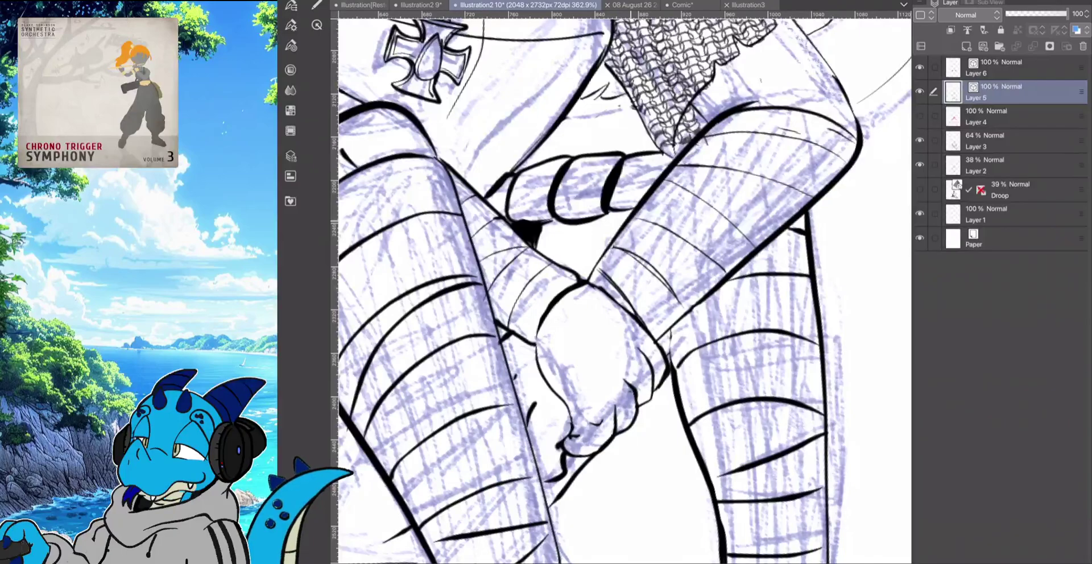
{"action": "mouse_move", "coordinate": [630, 220]}
{"action": "left_mouse_down"}
{"action": "mouse_move", "coordinate": [686, 240]}
{"action": "mouse_move", "coordinate": [721, 273]}
{"action": "mouse_move", "coordinate": [746, 241]}
{"action": "mouse_move", "coordinate": [664, 179]}
{"action": "mouse_move", "coordinate": [711, 168]}
{"action": "mouse_move", "coordinate": [815, 196]}
{"action": "left_mouse_up"}
{"action": "mouse_move", "coordinate": [698, 142]}
{"action": "left_mouse_down"}
{"action": "mouse_move", "coordinate": [796, 138]}
{"action": "mouse_move", "coordinate": [841, 158]}
{"action": "left_mouse_up"}
{"action": "scroll", "coordinate": [592, 256], "scroll_direction": "down", "scroll_amount": 4}
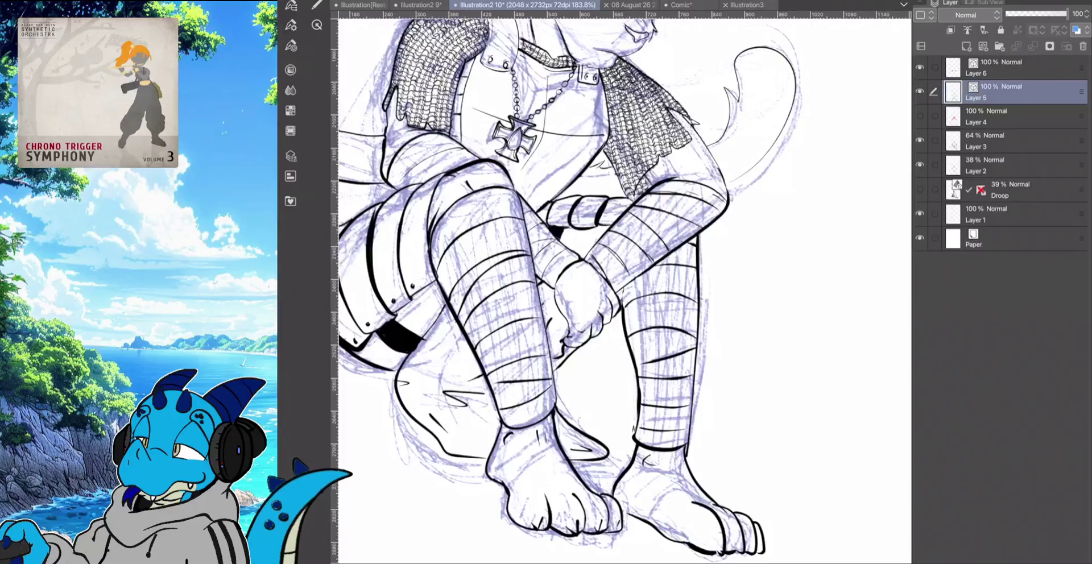
{"action": "mouse_move", "coordinate": [519, 218]}
{"action": "left_mouse_down"}
{"action": "mouse_move", "coordinate": [476, 226]}
{"action": "mouse_move", "coordinate": [443, 275]}
{"action": "left_mouse_up"}
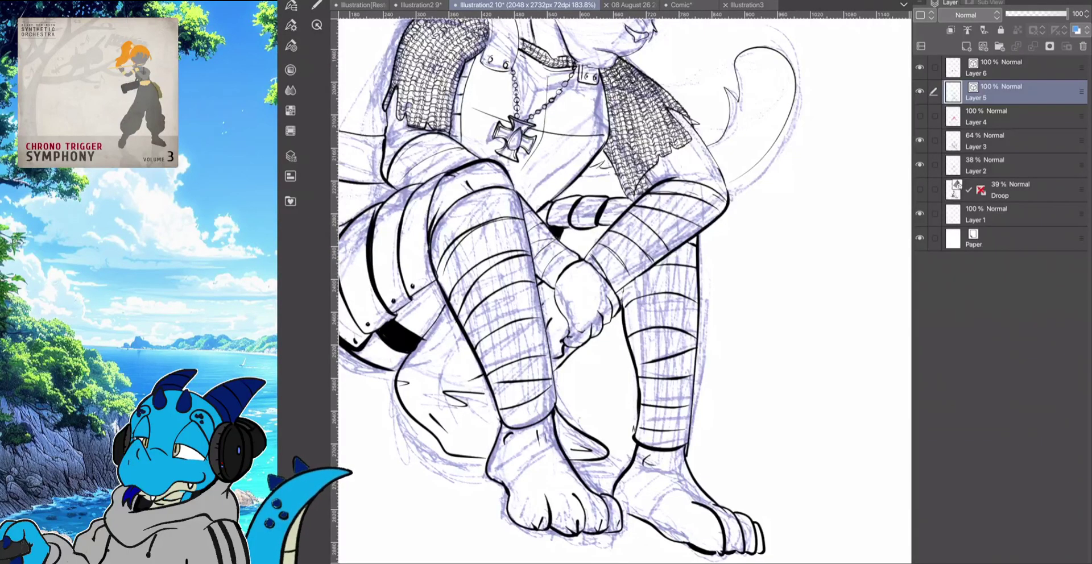
{"action": "left_click_drag", "start_coordinate": [464, 309], "coordinate": [502, 269]}
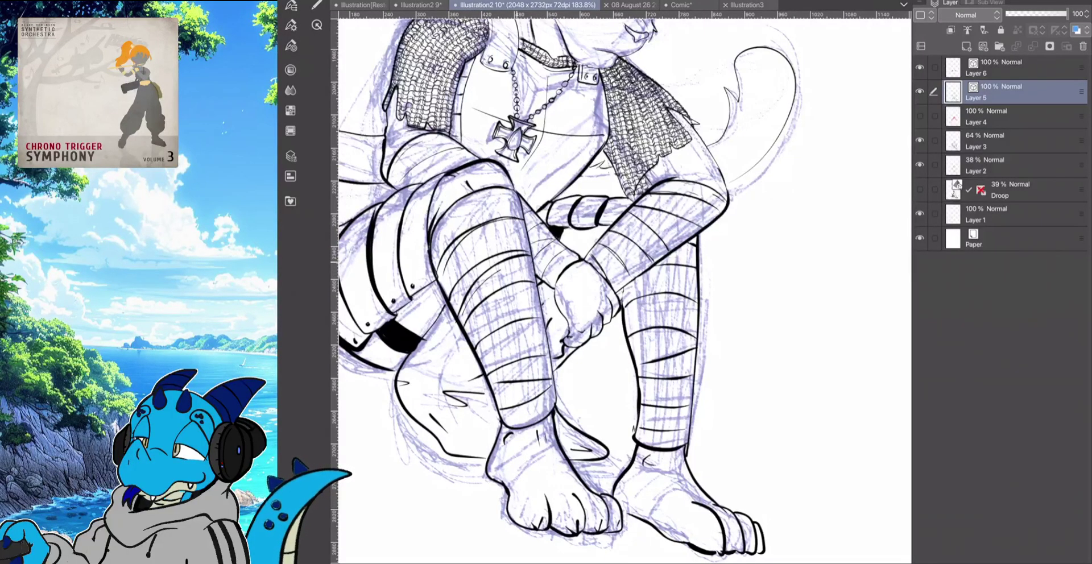
{"action": "scroll", "coordinate": [624, 291], "scroll_direction": "down", "scroll_amount": 4}
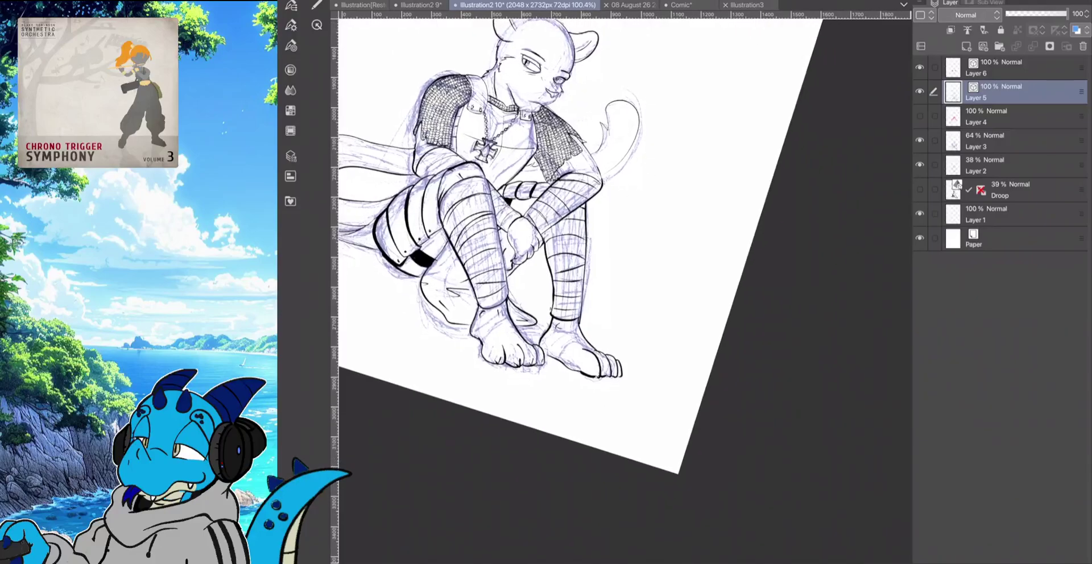
{"action": "left_click_drag", "start_coordinate": [624, 291], "coordinate": [687, 362]}
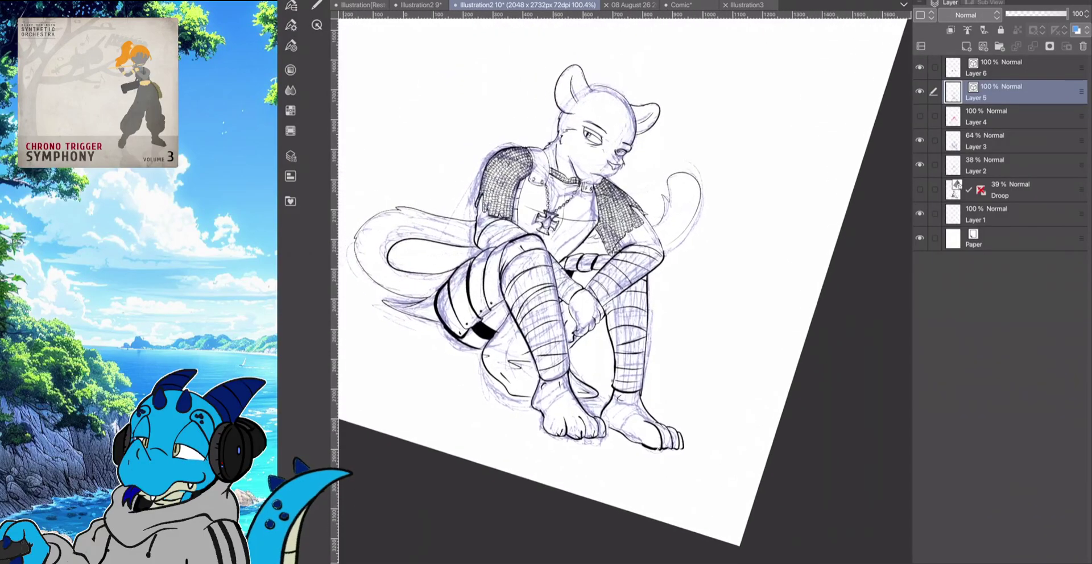
{"action": "scroll", "coordinate": [624, 291], "scroll_direction": "down", "scroll_amount": 1}
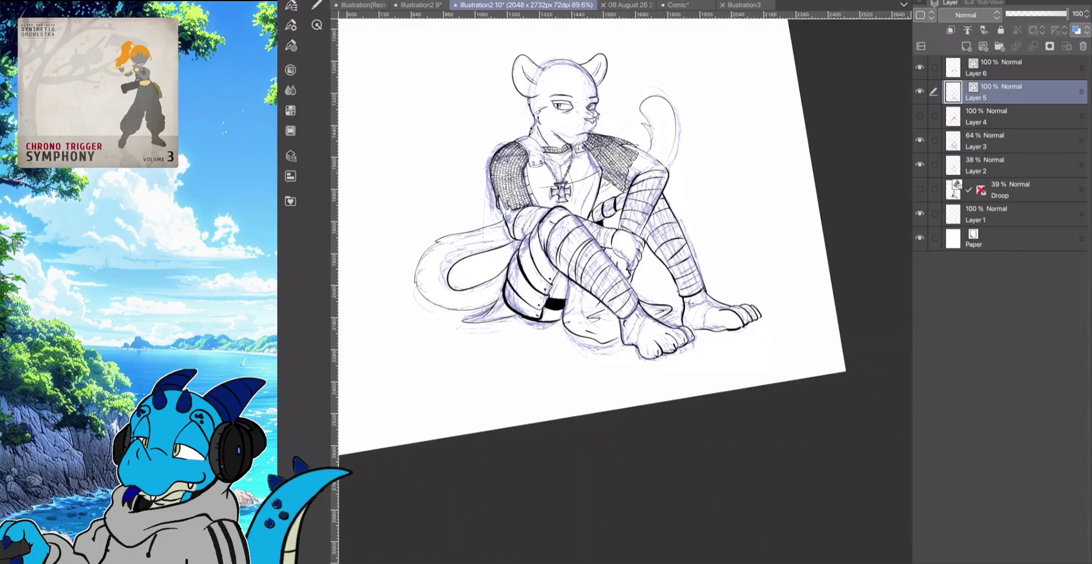
Ink short pointed fur strokes along the outer bend and lower curve of the looped tail behind the hip
{"action": "scroll", "coordinate": [508, 179], "scroll_direction": "up", "scroll_amount": 8}
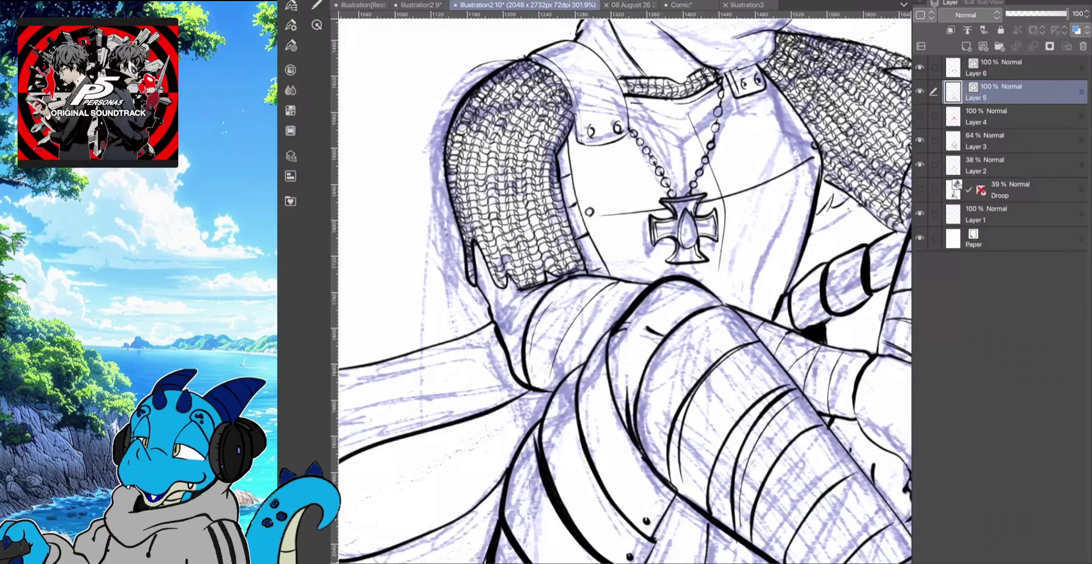
{"action": "scroll", "coordinate": [624, 291], "scroll_direction": "down", "scroll_amount": 2}
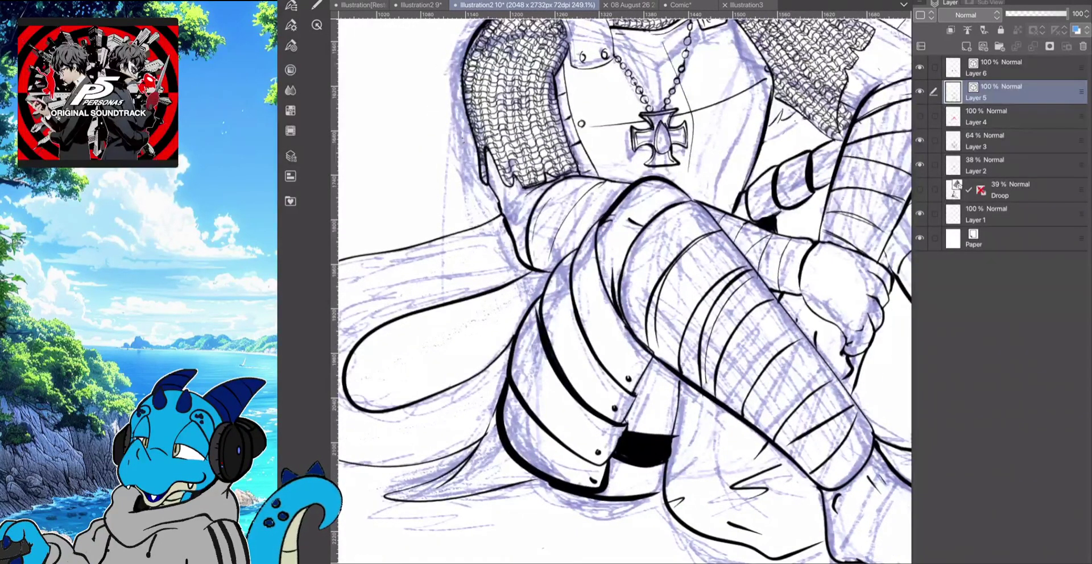
{"action": "scroll", "coordinate": [624, 292], "scroll_direction": "right", "scroll_amount": 1}
{"action": "scroll", "coordinate": [625, 292], "scroll_direction": "down", "scroll_amount": 2}
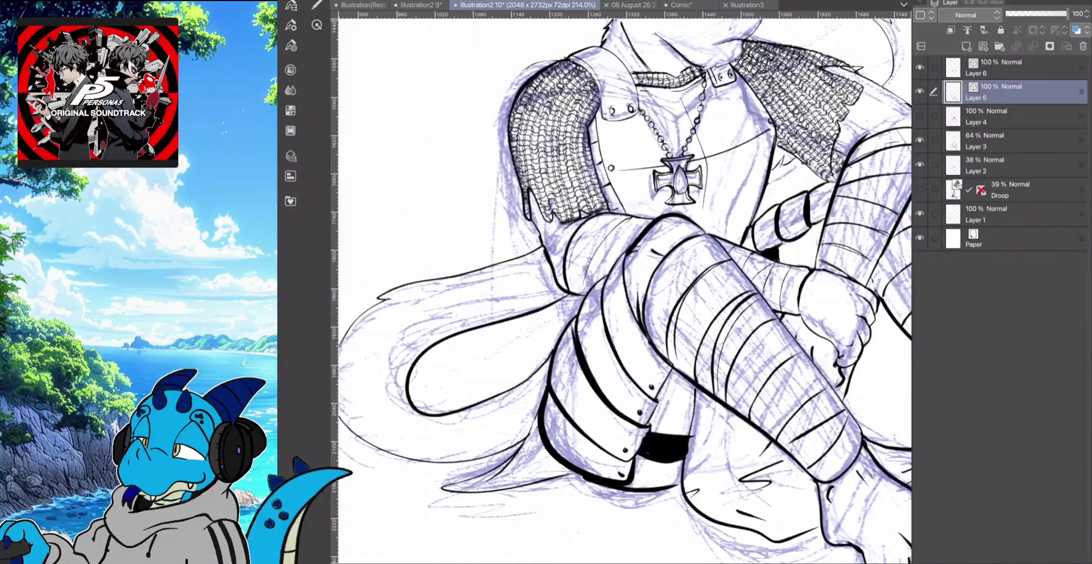
{"action": "mouse_move", "coordinate": [441, 294]}
{"action": "left_mouse_down"}
{"action": "mouse_move", "coordinate": [433, 304]}
{"action": "mouse_move", "coordinate": [420, 327]}
{"action": "left_mouse_up"}
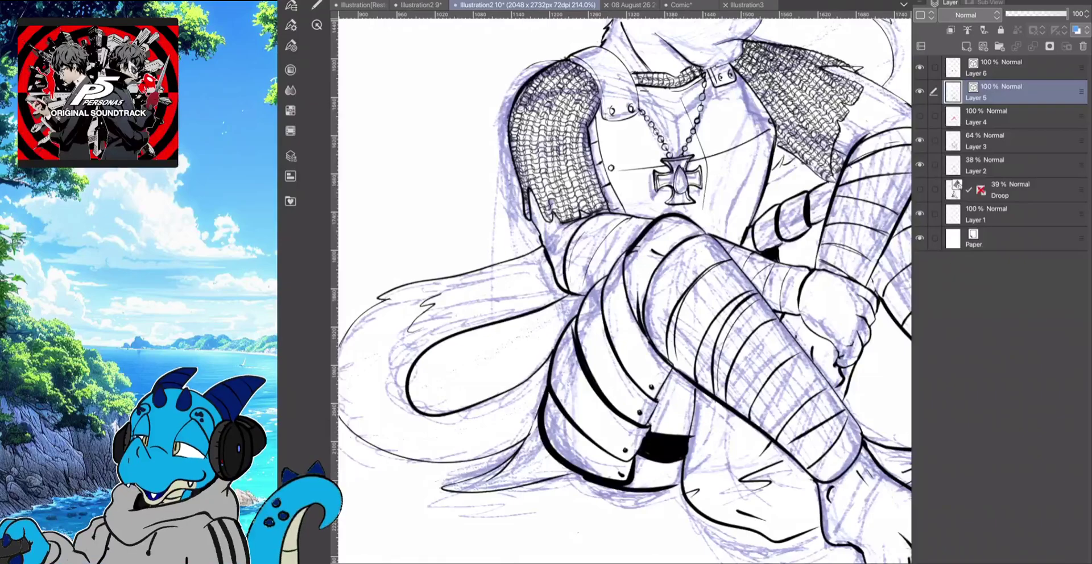
{"action": "key", "text": "ctrl+z"}
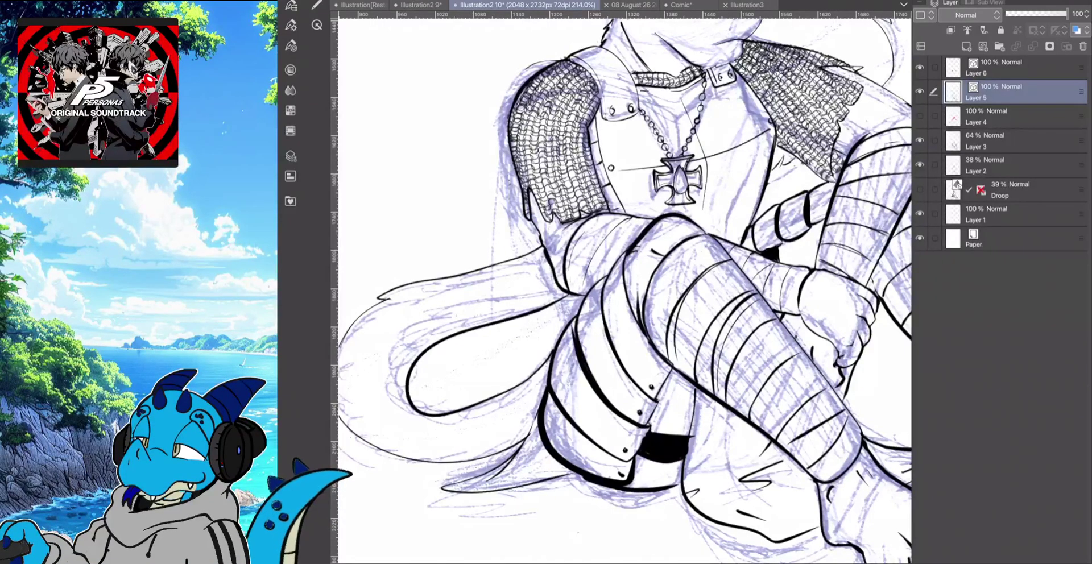
{"action": "left_click_drag", "start_coordinate": [625, 291], "coordinate": [724, 216]}
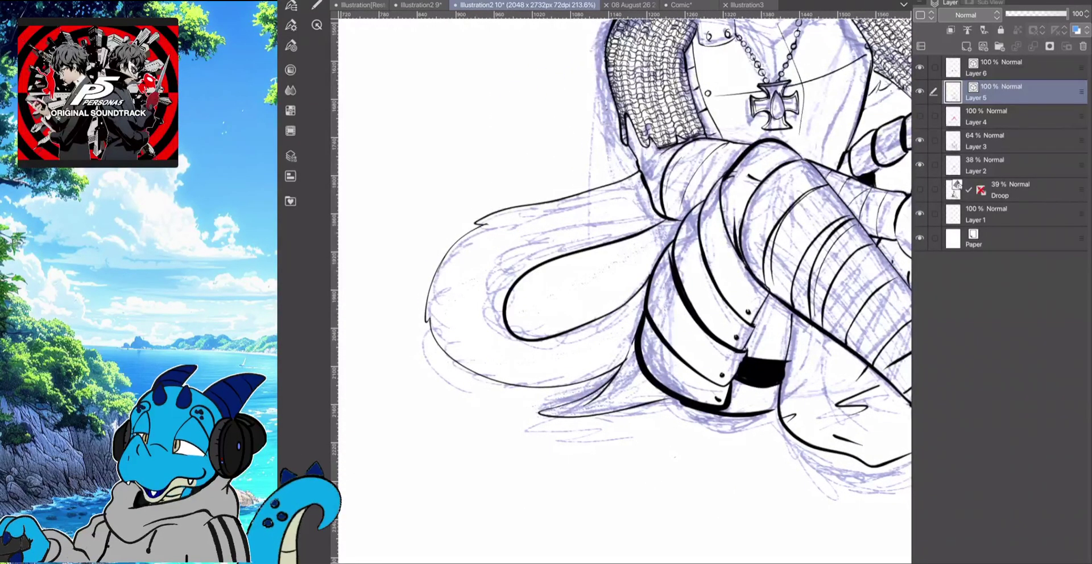
{"action": "left_click_drag", "start_coordinate": [431, 323], "coordinate": [434, 312]}
{"action": "left_click_drag", "start_coordinate": [432, 315], "coordinate": [438, 303]}
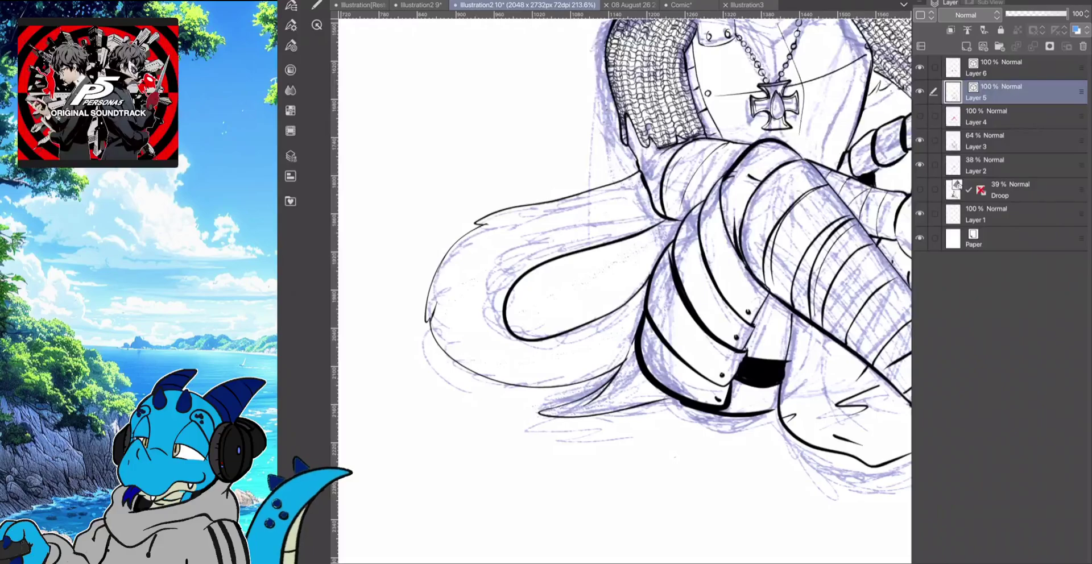
{"action": "left_click_drag", "start_coordinate": [467, 353], "coordinate": [515, 370]}
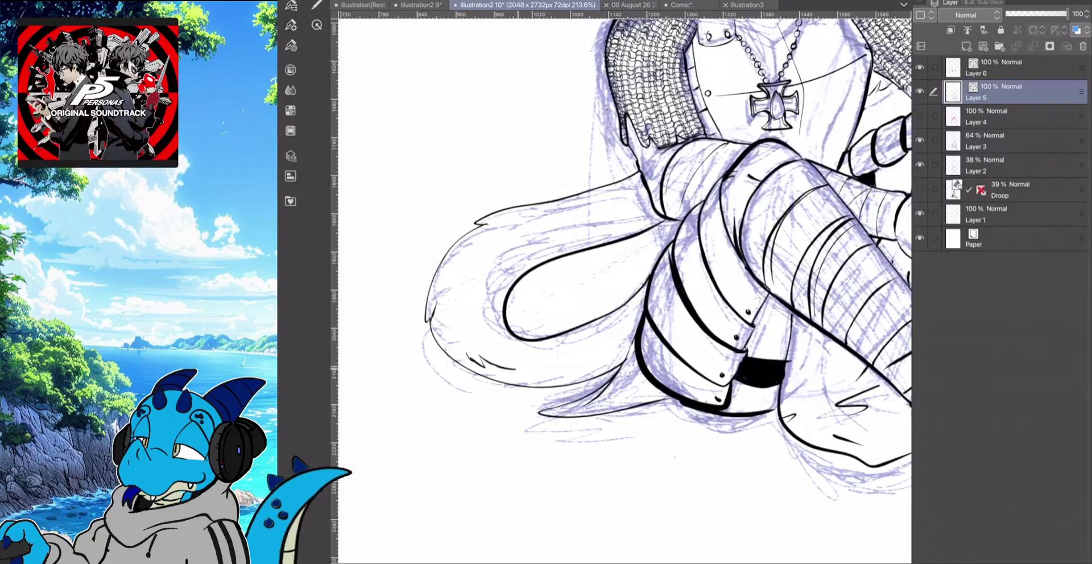
Toggle the visibility of Layer 6 and Layer 4 to compare what each layer contributes to the whole figure
{"action": "scroll", "coordinate": [624, 291], "scroll_direction": "down", "scroll_amount": 3}
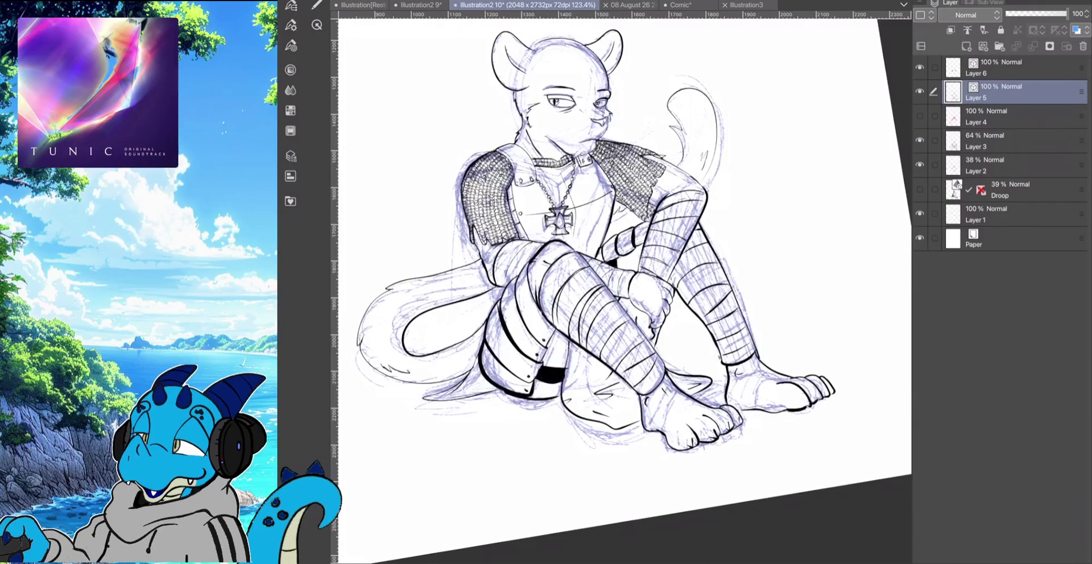
{"action": "left_click", "coordinate": [919, 67]}
{"action": "left_click", "coordinate": [919, 67]}
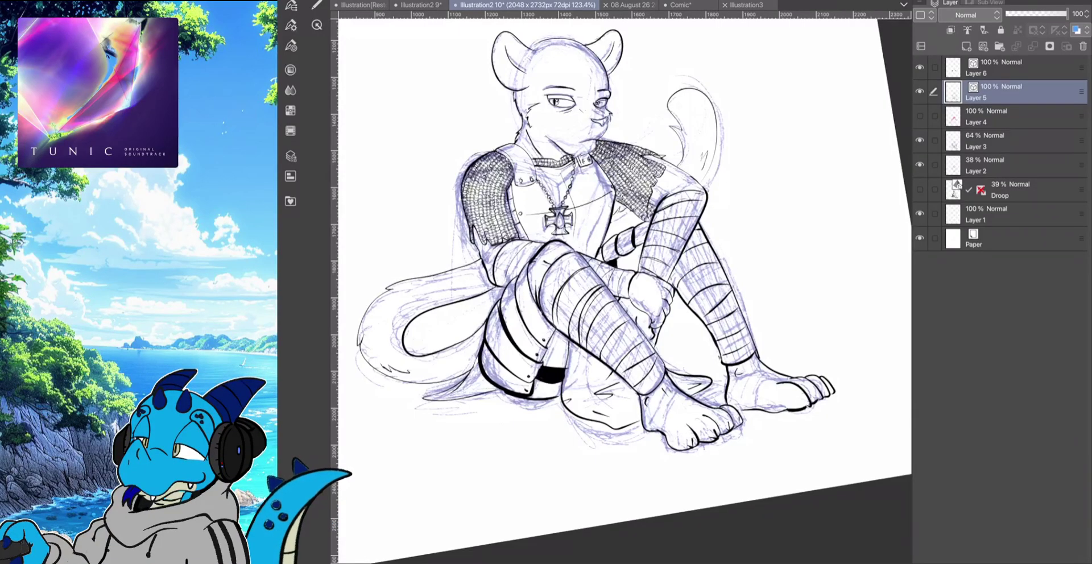
{"action": "left_click", "coordinate": [919, 67]}
{"action": "left_click", "coordinate": [920, 116]}
{"action": "left_click", "coordinate": [920, 115]}
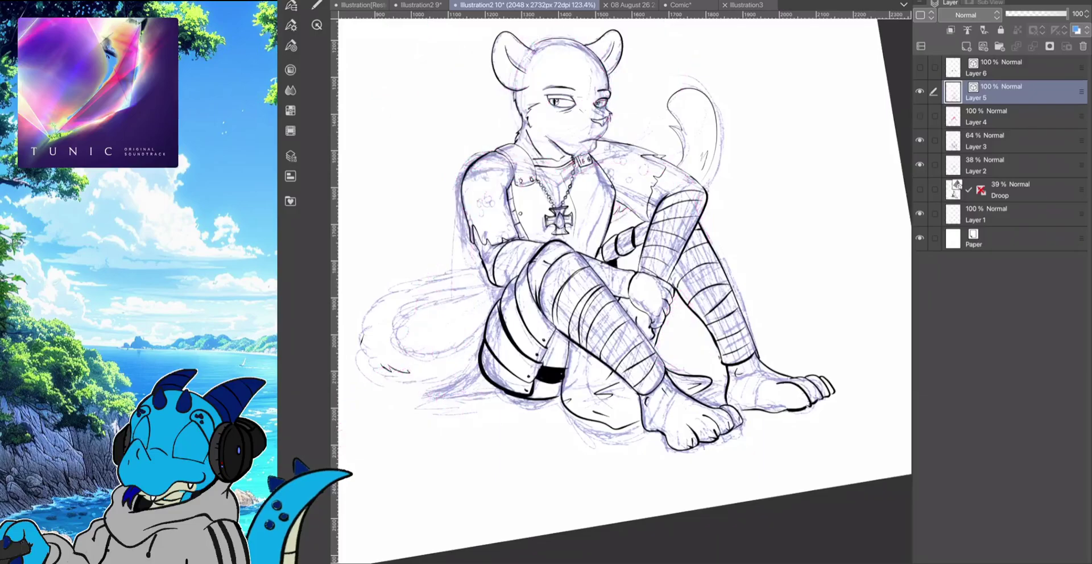
{"action": "left_click", "coordinate": [918, 67]}
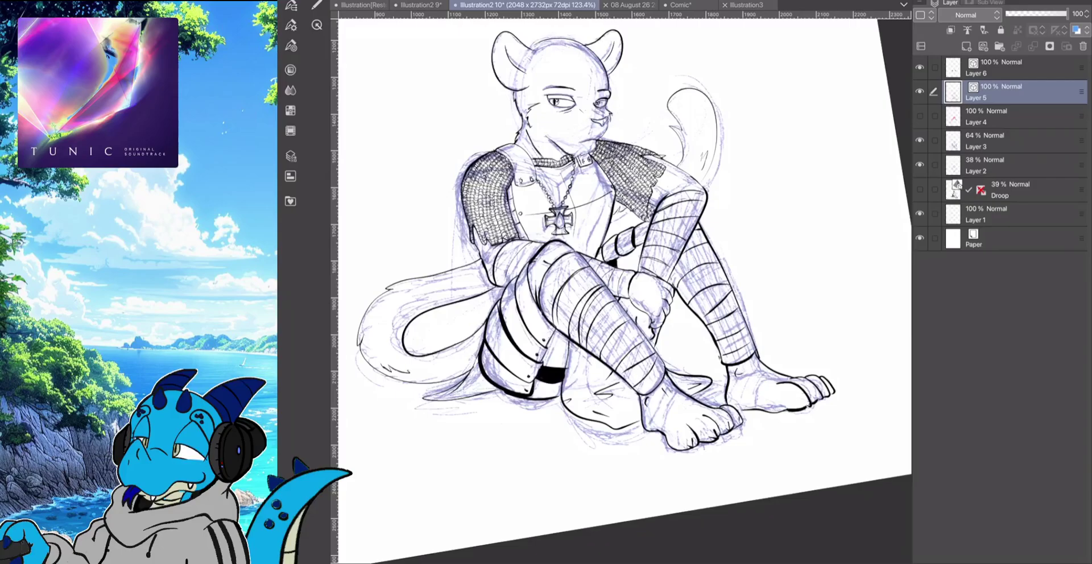
Try a shine mark with radiating lines on the bald head and a hoop earring on the near ear, and undo them
{"action": "scroll", "coordinate": [624, 291], "scroll_direction": "up", "scroll_amount": 4}
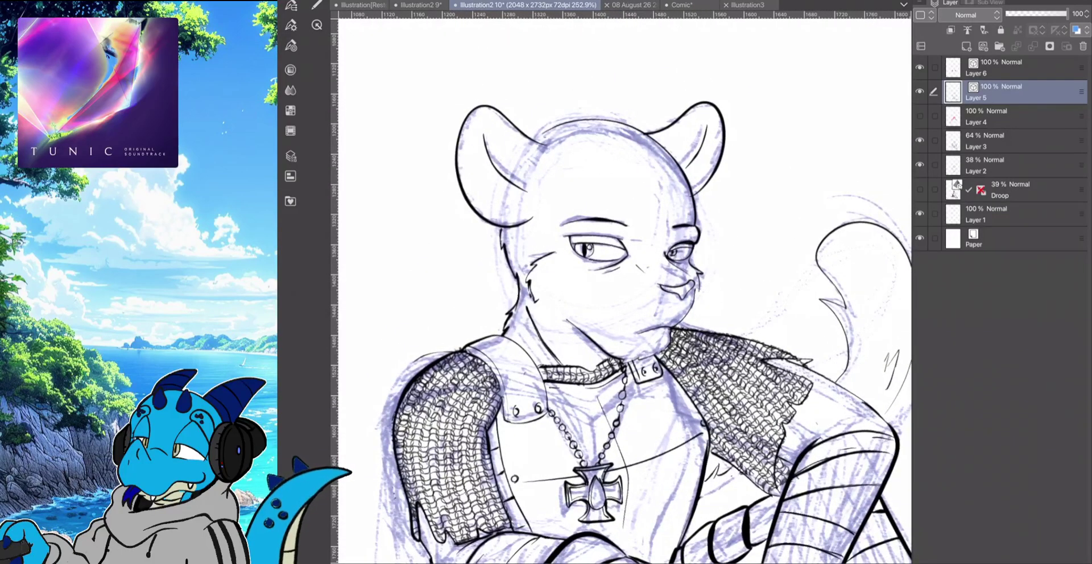
{"action": "mouse_move", "coordinate": [611, 126]}
{"action": "left_mouse_down"}
{"action": "mouse_move", "coordinate": [571, 138]}
{"action": "mouse_move", "coordinate": [602, 142]}
{"action": "left_mouse_up"}
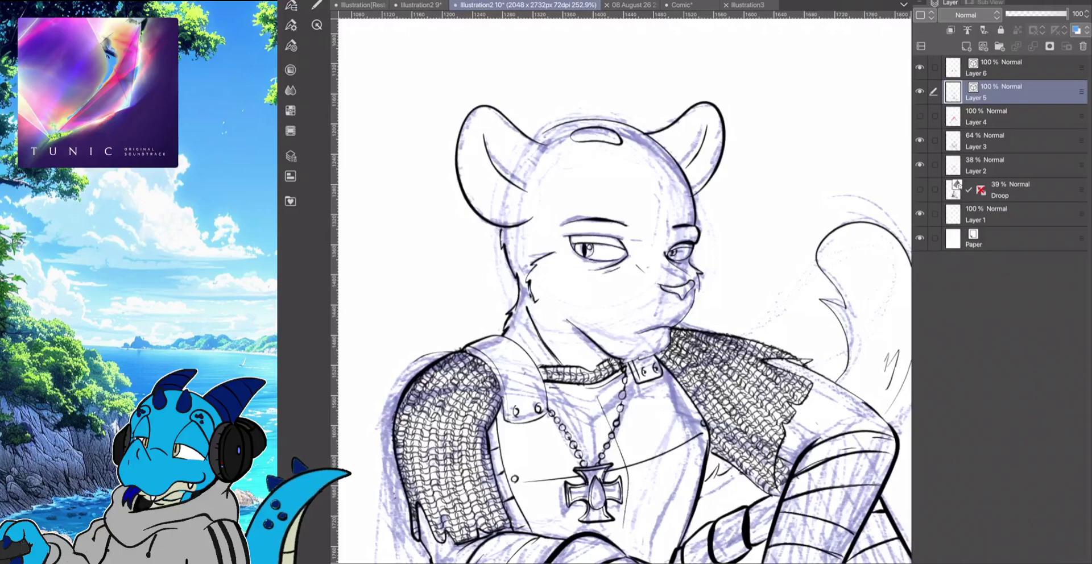
{"action": "left_click_drag", "start_coordinate": [523, 64], "coordinate": [551, 111]}
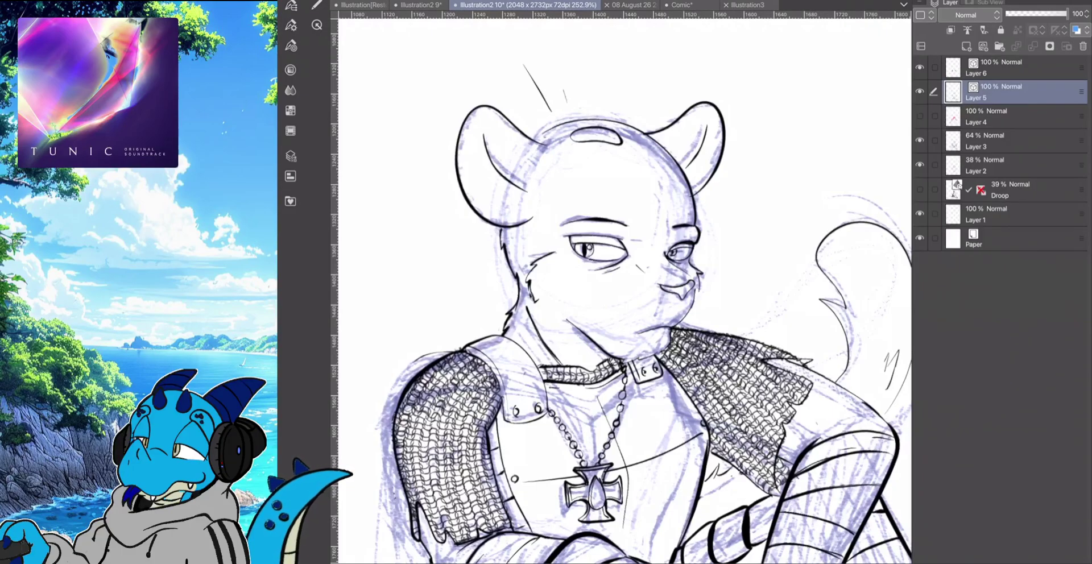
{"action": "mouse_move", "coordinate": [579, 57]}
{"action": "left_mouse_down"}
{"action": "mouse_move", "coordinate": [582, 108]}
{"action": "mouse_move", "coordinate": [612, 106]}
{"action": "mouse_move", "coordinate": [670, 55]}
{"action": "left_mouse_up"}
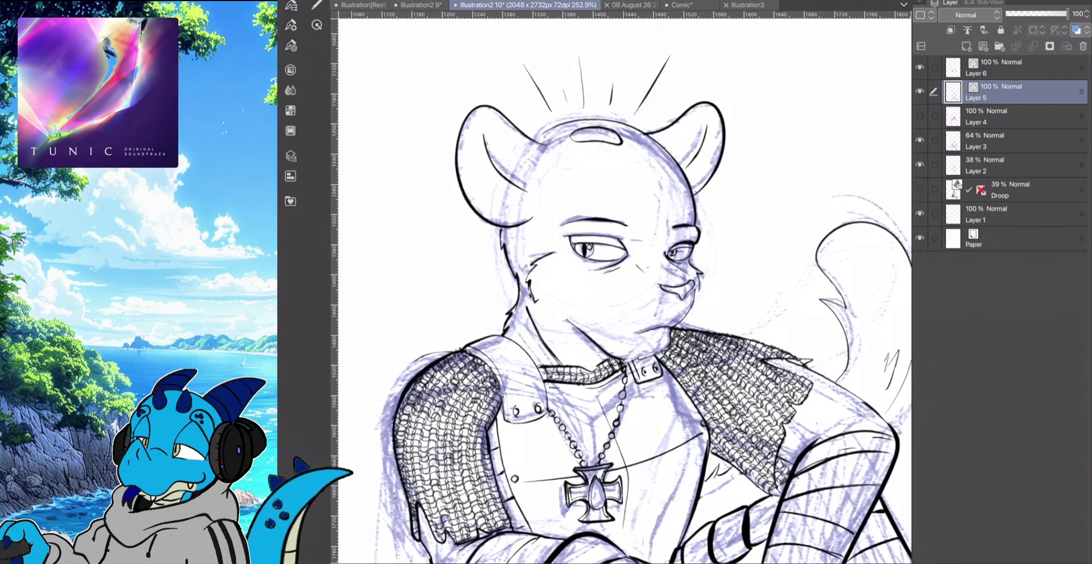
{"action": "mouse_move", "coordinate": [481, 239]}
{"action": "left_mouse_down"}
{"action": "mouse_move", "coordinate": [499, 242]}
{"action": "mouse_move", "coordinate": [502, 211]}
{"action": "mouse_move", "coordinate": [492, 228]}
{"action": "left_mouse_up"}
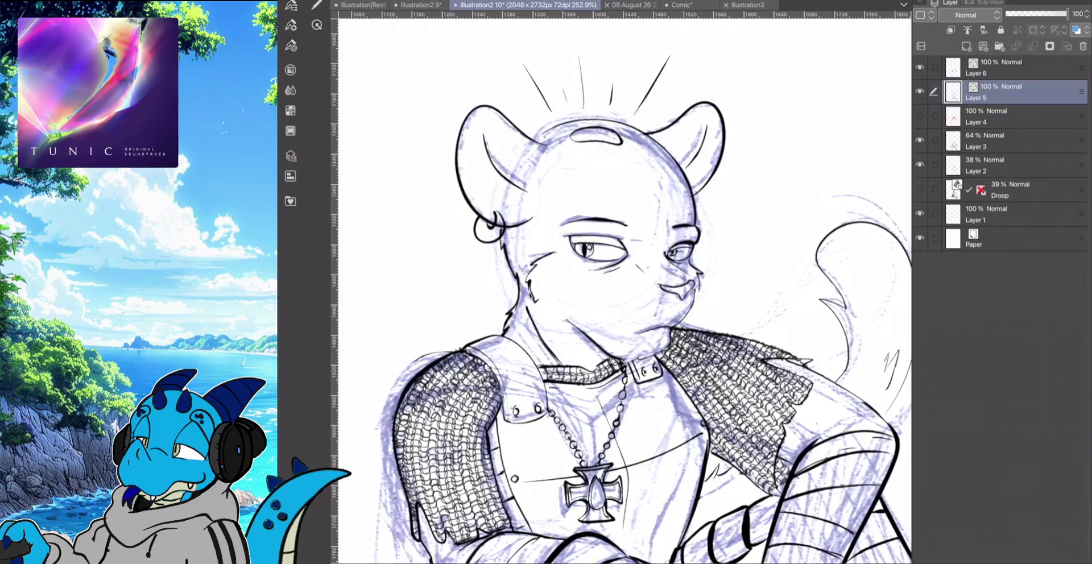
{"action": "key", "text": "ctrl+z"}
{"action": "key", "text": "ctrl+z"}
{"action": "key", "text": "ctrl+z"}
{"action": "key", "text": "ctrl+z"}
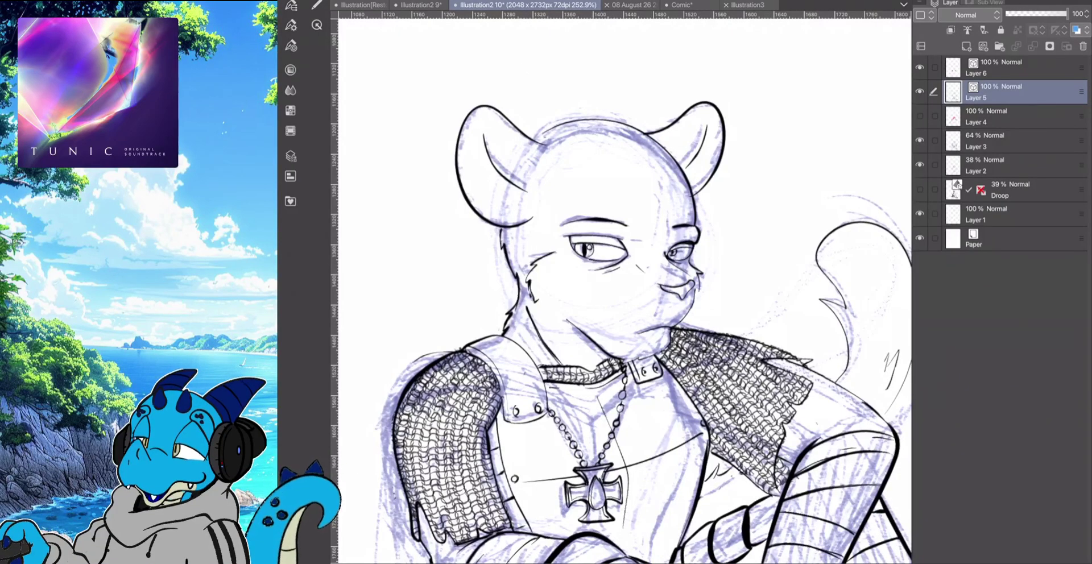
{"action": "scroll", "coordinate": [625, 291], "scroll_direction": "up", "scroll_amount": 1}
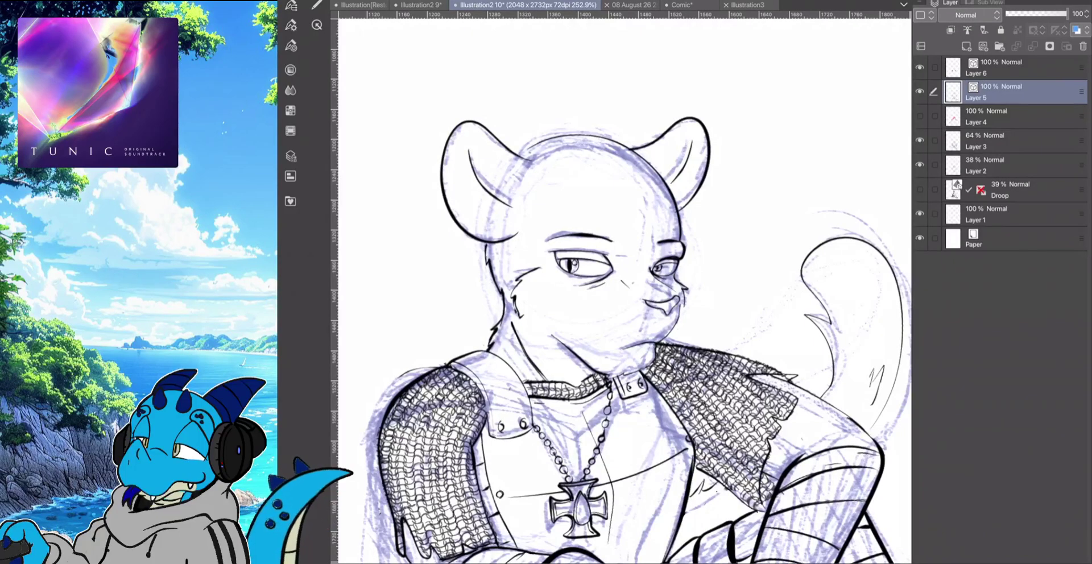
Ink pointed fur tufts along the crown between the ears and short fur strokes beside the far temple and near ear
{"action": "mouse_move", "coordinate": [649, 181]}
{"action": "left_mouse_down"}
{"action": "mouse_move", "coordinate": [655, 215]}
{"action": "mouse_move", "coordinate": [654, 202]}
{"action": "left_mouse_up"}
{"action": "left_click_drag", "start_coordinate": [646, 179], "coordinate": [645, 196]}
{"action": "left_click_drag", "start_coordinate": [612, 127], "coordinate": [627, 142]}
{"action": "mouse_move", "coordinate": [600, 124]}
{"action": "left_mouse_down"}
{"action": "mouse_move", "coordinate": [610, 140]}
{"action": "mouse_move", "coordinate": [568, 126]}
{"action": "mouse_move", "coordinate": [519, 146]}
{"action": "left_mouse_up"}
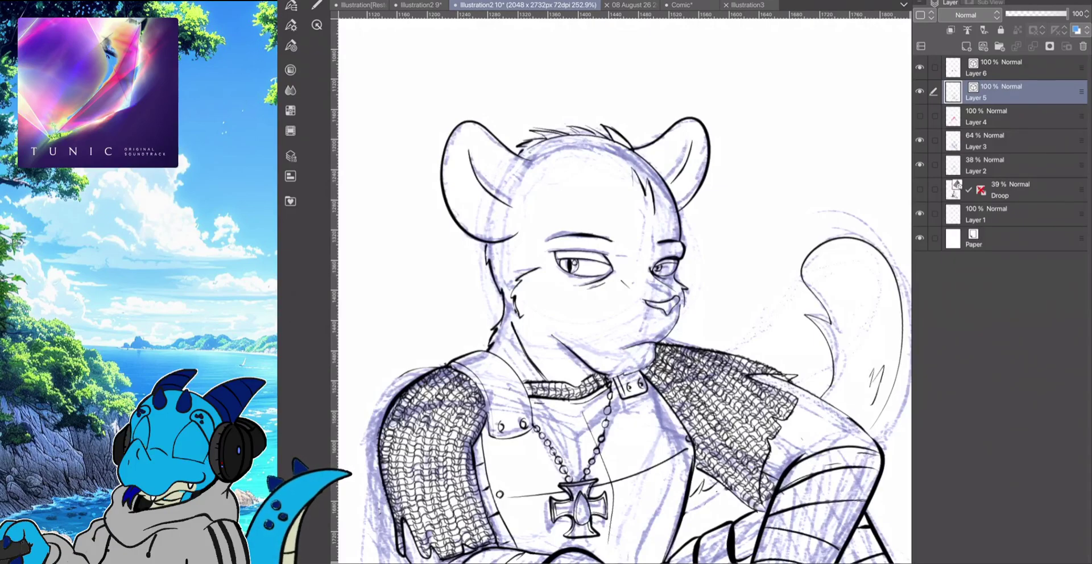
{"action": "left_click_drag", "start_coordinate": [530, 185], "coordinate": [523, 194]}
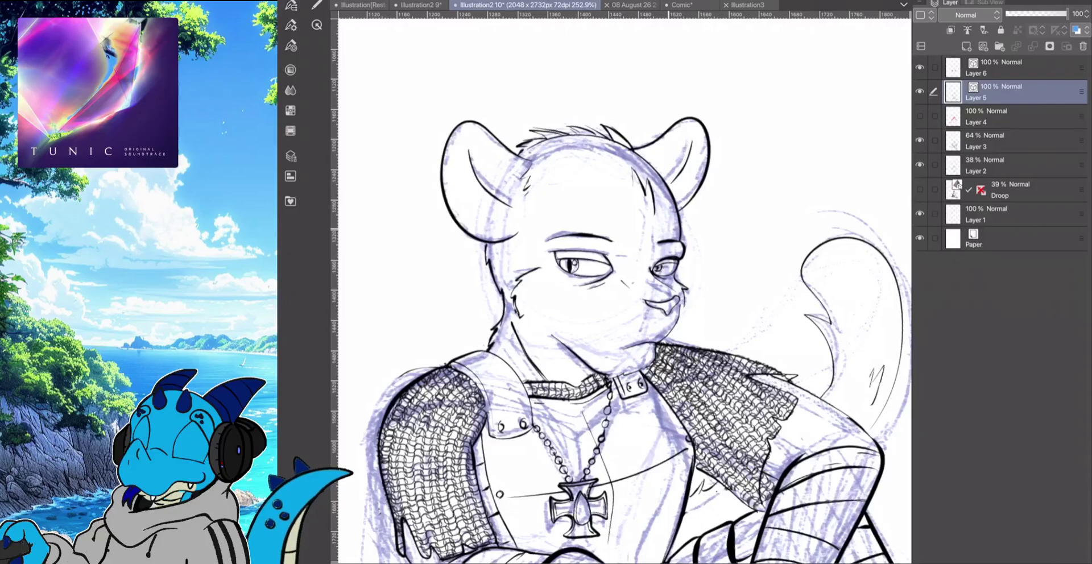
{"action": "mouse_move", "coordinate": [664, 206]}
{"action": "left_mouse_down"}
{"action": "mouse_move", "coordinate": [668, 228]}
{"action": "mouse_move", "coordinate": [665, 216]}
{"action": "left_mouse_up"}
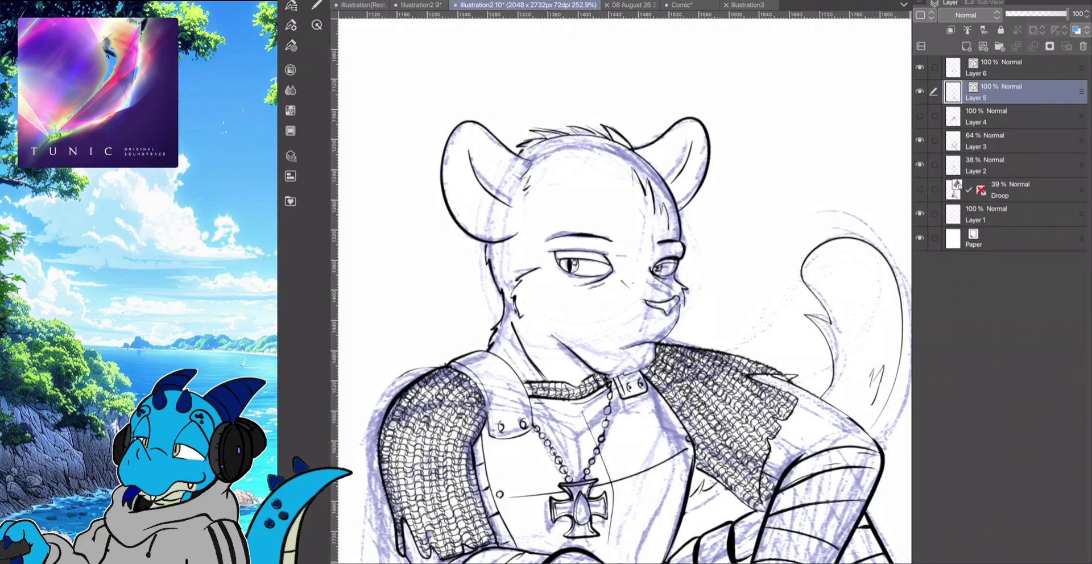
Ink a jagged fur mark in the middle of the forehead and two short fur strokes just below the crown
{"action": "left_click_drag", "start_coordinate": [565, 203], "coordinate": [576, 221]}
{"action": "left_click_drag", "start_coordinate": [562, 185], "coordinate": [557, 206]}
{"action": "left_click_drag", "start_coordinate": [559, 185], "coordinate": [552, 196]}
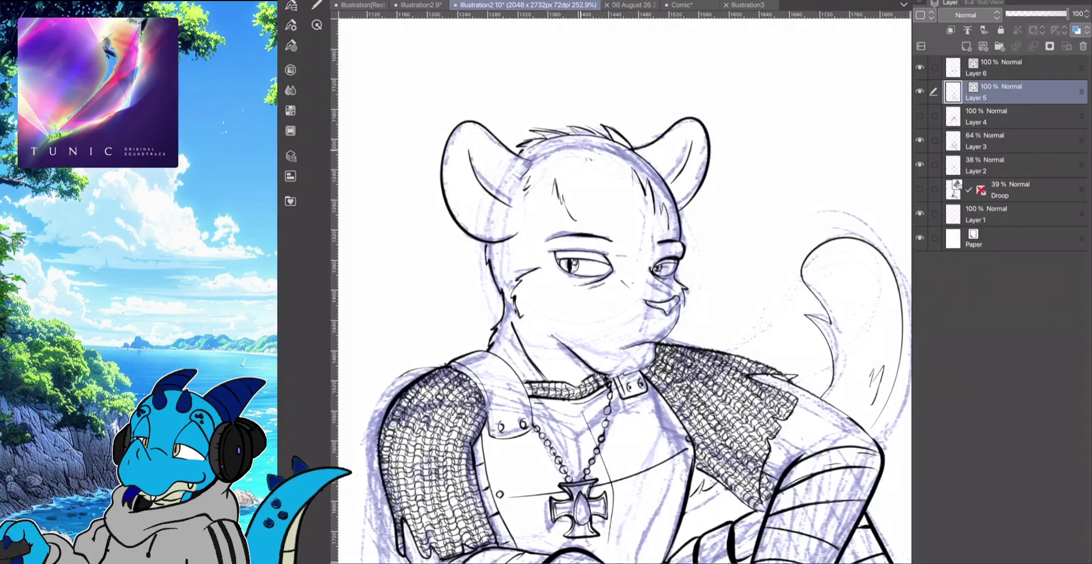
{"action": "left_click_drag", "start_coordinate": [576, 149], "coordinate": [589, 160]}
{"action": "left_click_drag", "start_coordinate": [570, 148], "coordinate": [581, 160]}
Erase the smooth skull outline beneath the crown tufts and trim the long stroke of the forehead fur mark
{"action": "scroll", "coordinate": [509, 124], "scroll_direction": "up", "scroll_amount": 5}
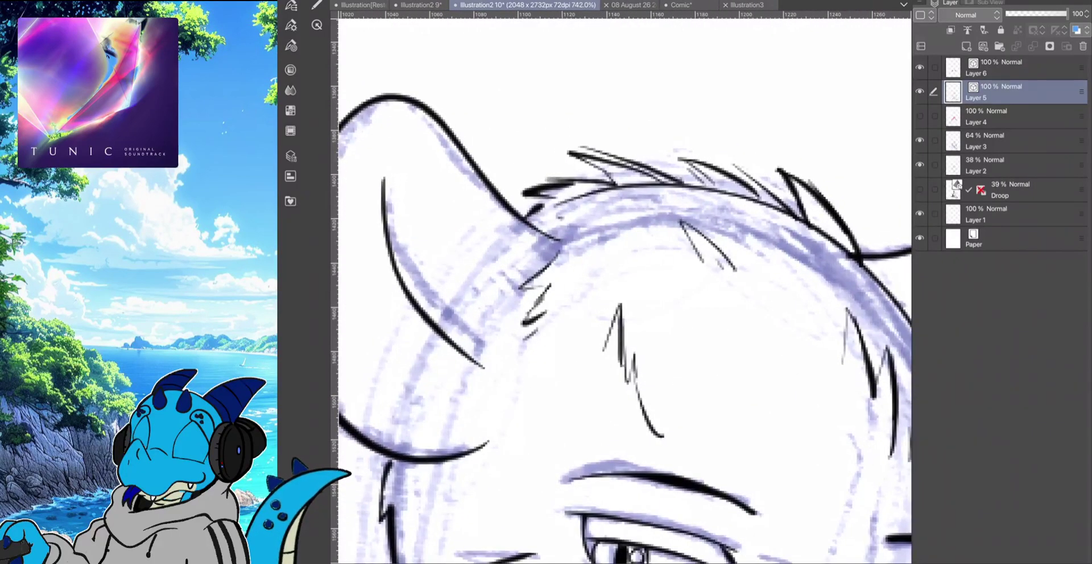
{"action": "left_click", "coordinate": [316, 5]}
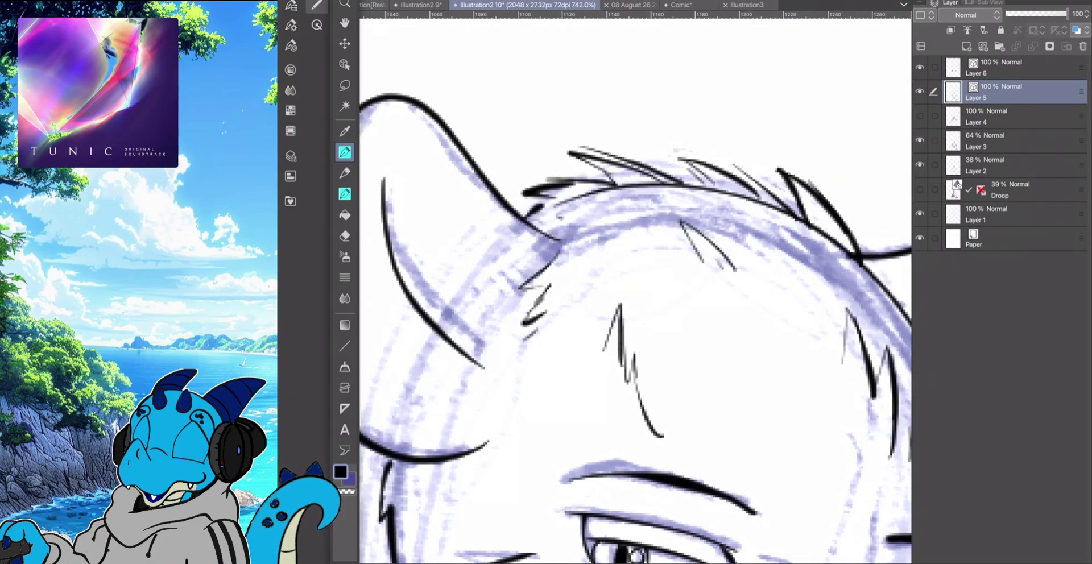
{"action": "left_click_drag", "start_coordinate": [592, 192], "coordinate": [541, 209]}
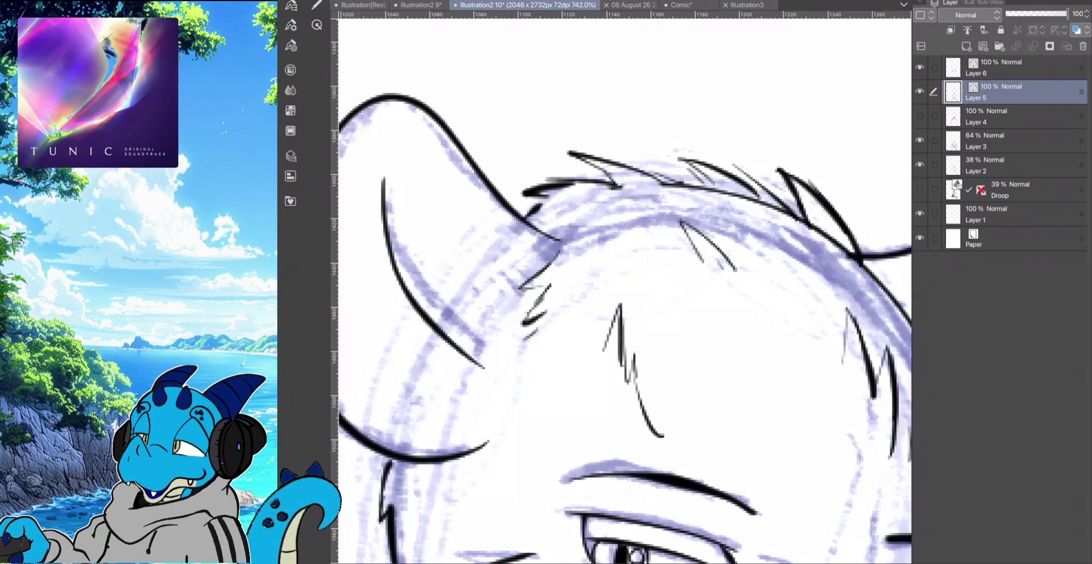
{"action": "left_click_drag", "start_coordinate": [727, 192], "coordinate": [748, 199]}
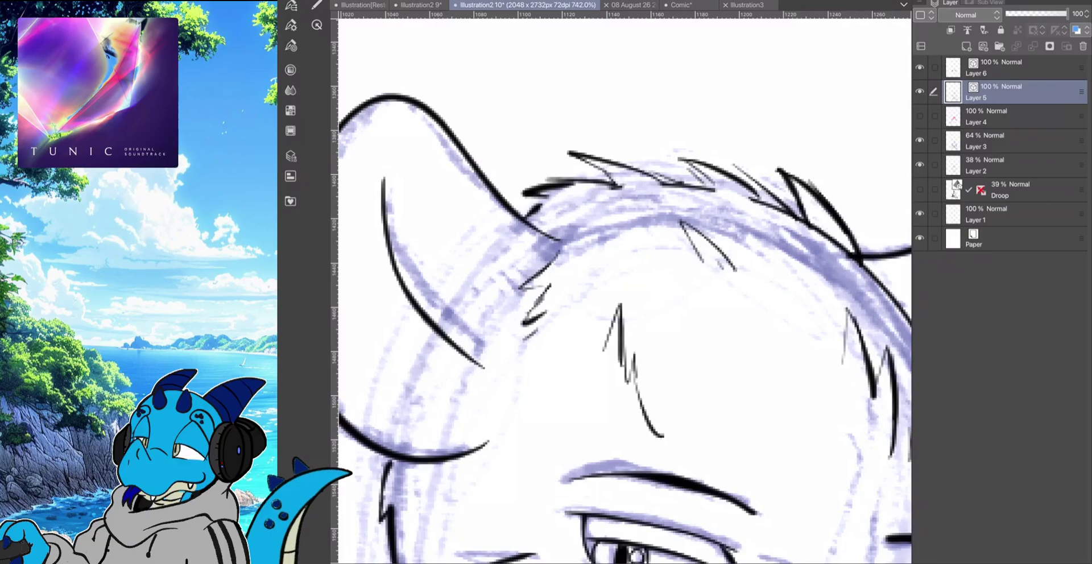
{"action": "left_click_drag", "start_coordinate": [626, 285], "coordinate": [602, 279]}
{"action": "left_click_drag", "start_coordinate": [789, 223], "coordinate": [833, 256]}
{"action": "scroll", "coordinate": [625, 291], "scroll_direction": "down", "scroll_amount": 5}
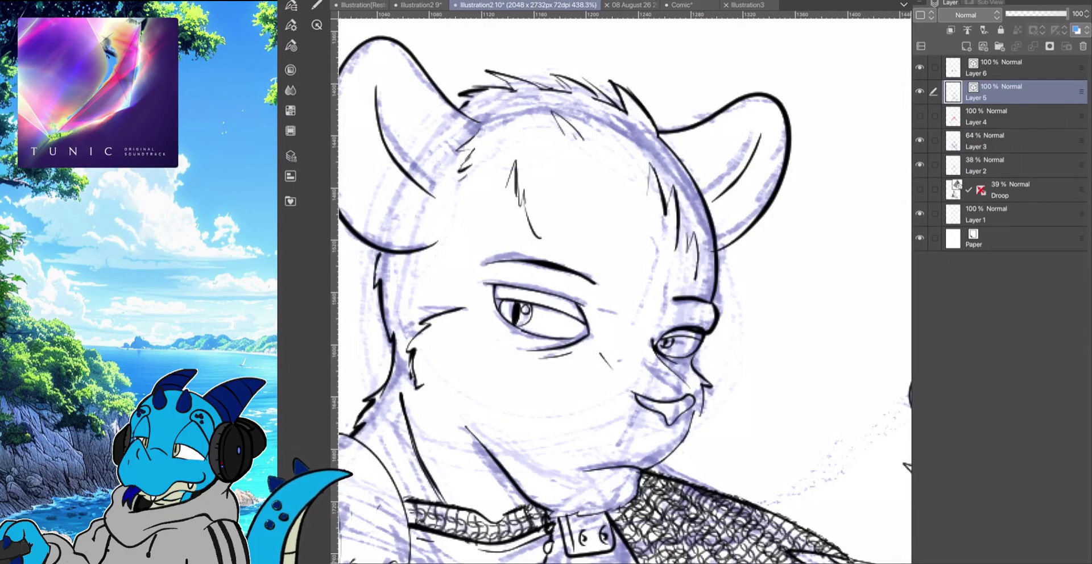
{"action": "left_click_drag", "start_coordinate": [524, 207], "coordinate": [536, 233]}
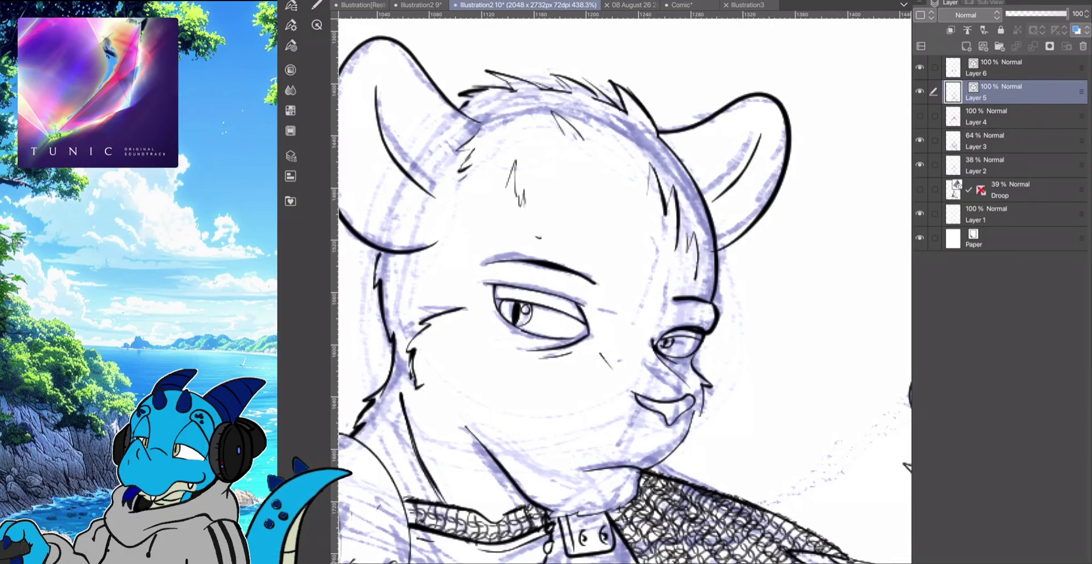
{"action": "scroll", "coordinate": [624, 291], "scroll_direction": "down", "scroll_amount": 4}
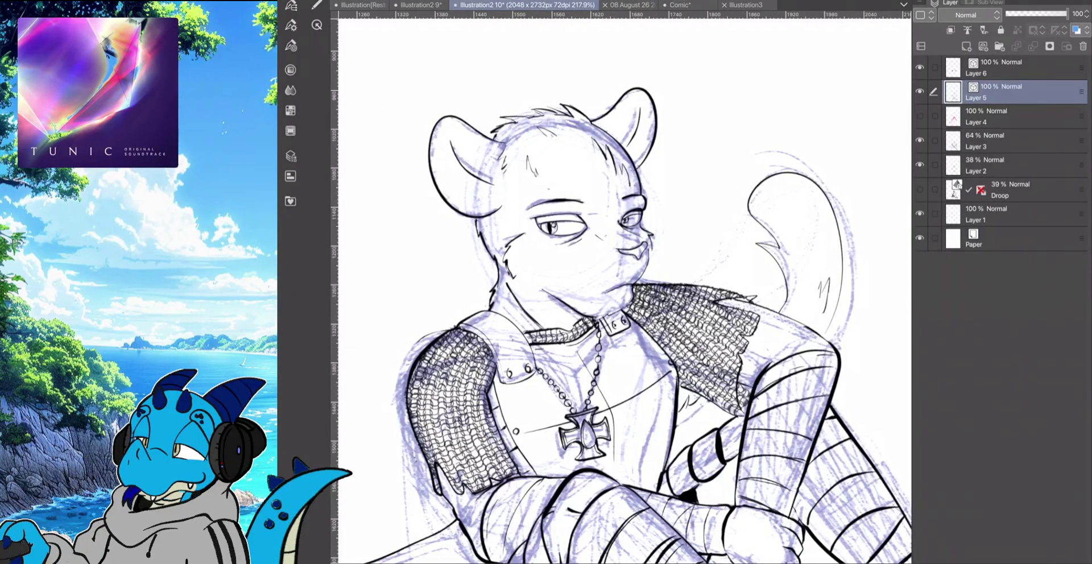
{"action": "scroll", "coordinate": [624, 291], "scroll_direction": "down", "scroll_amount": 2}
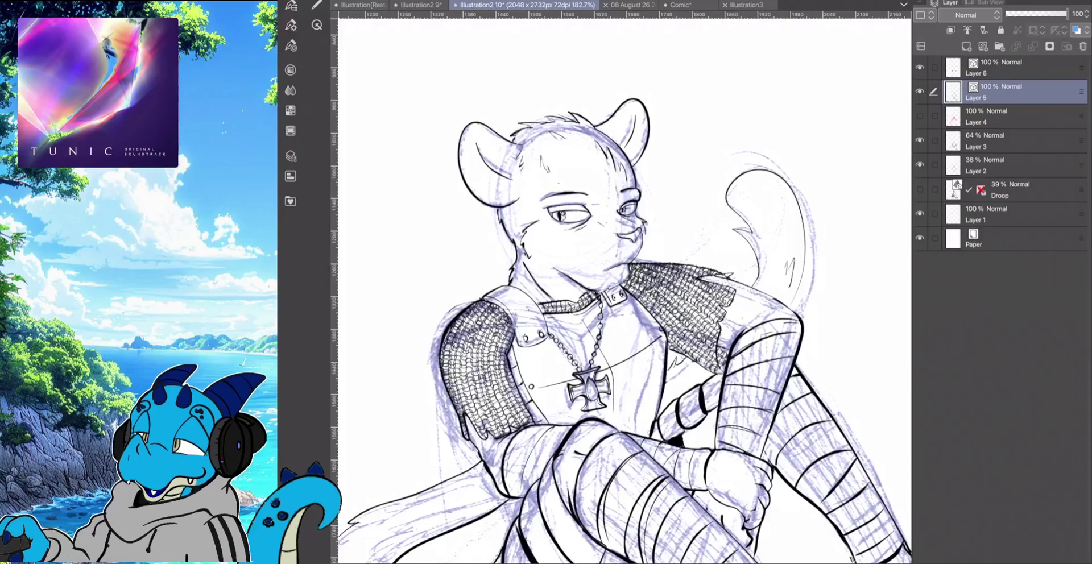
Erase the near ear's smooth upper edge and redraw it with jagged fur strokes down to the crown
{"action": "scroll", "coordinate": [485, 95], "scroll_direction": "up", "scroll_amount": 5}
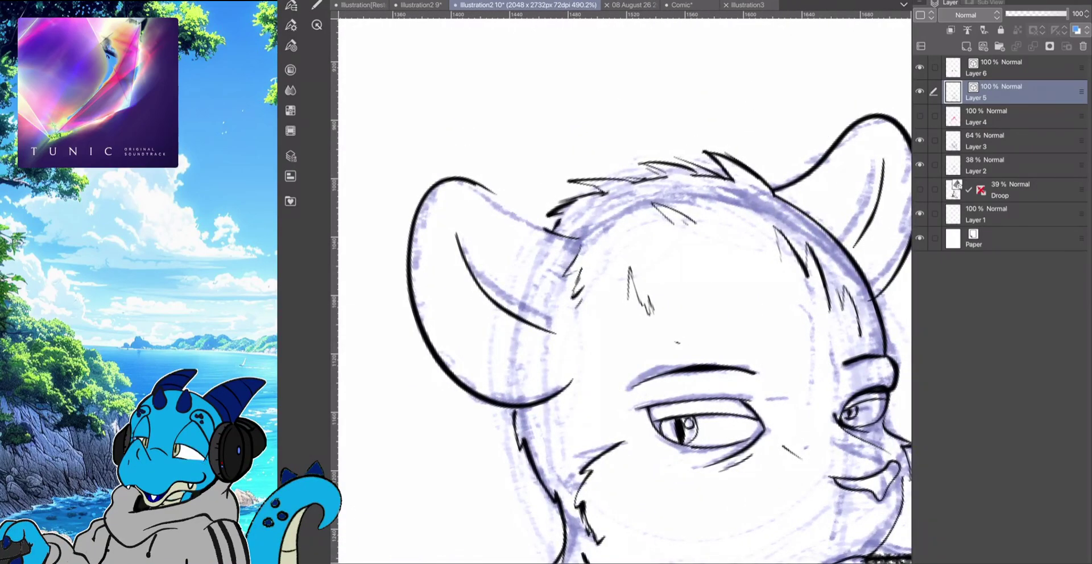
{"action": "left_click_drag", "start_coordinate": [470, 181], "coordinate": [446, 179]}
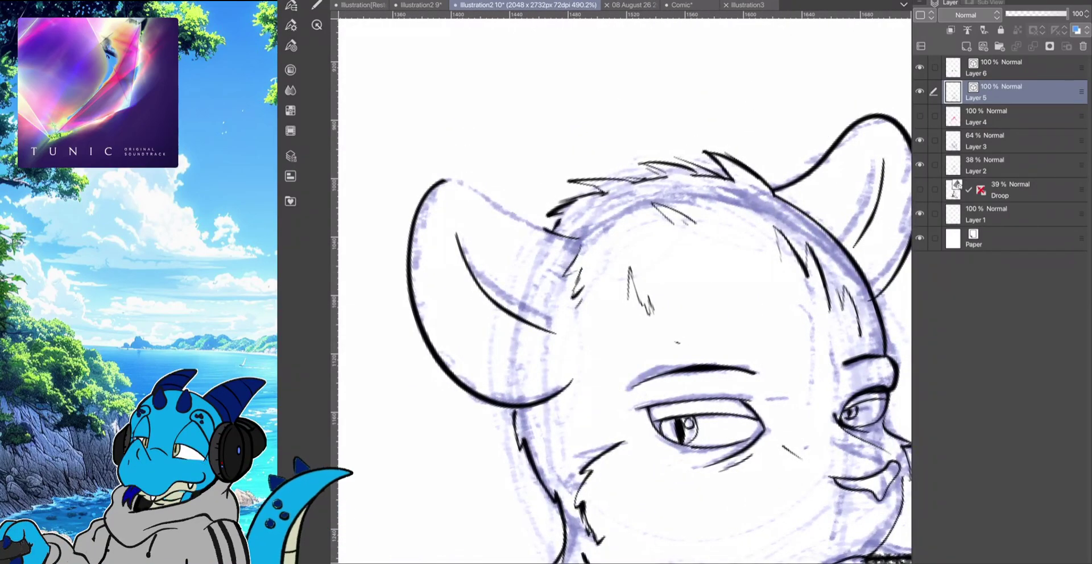
{"action": "left_click", "coordinate": [290, 45]}
{"action": "left_click", "coordinate": [291, 25]}
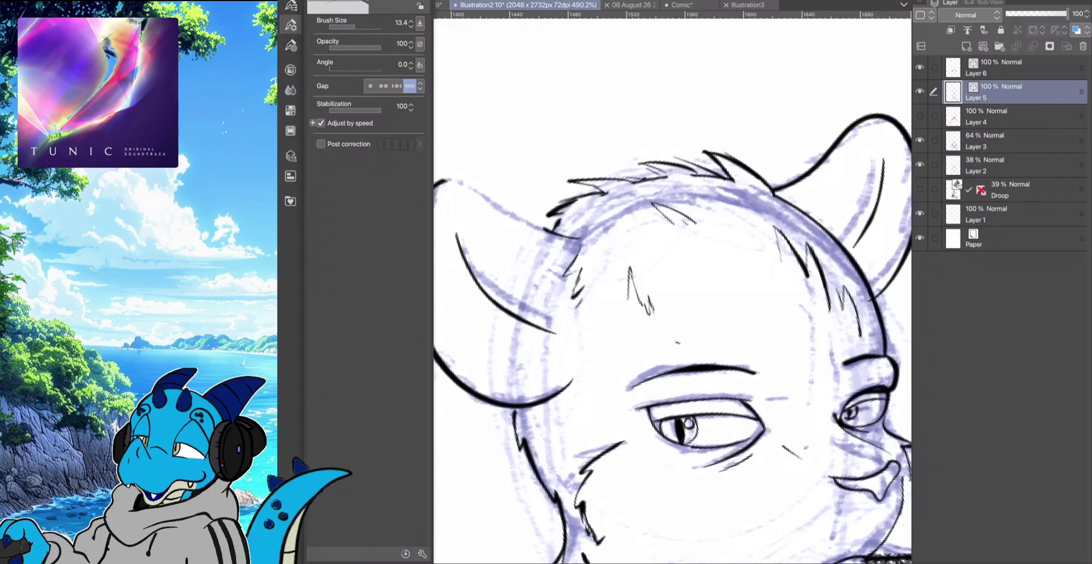
{"action": "left_click", "coordinate": [290, 25]}
{"action": "left_click", "coordinate": [316, 5]}
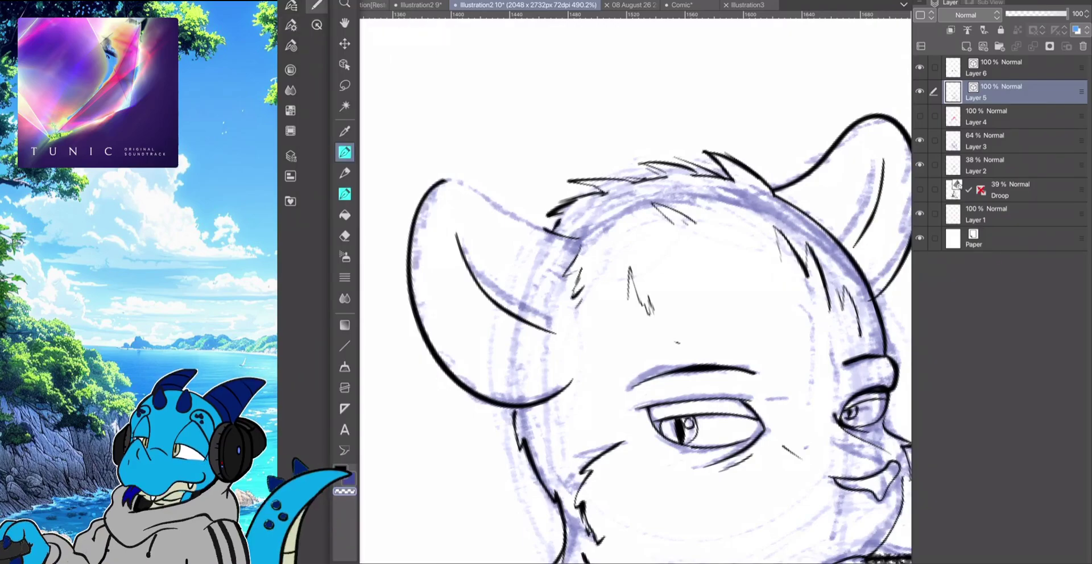
{"action": "left_click", "coordinate": [317, 5]}
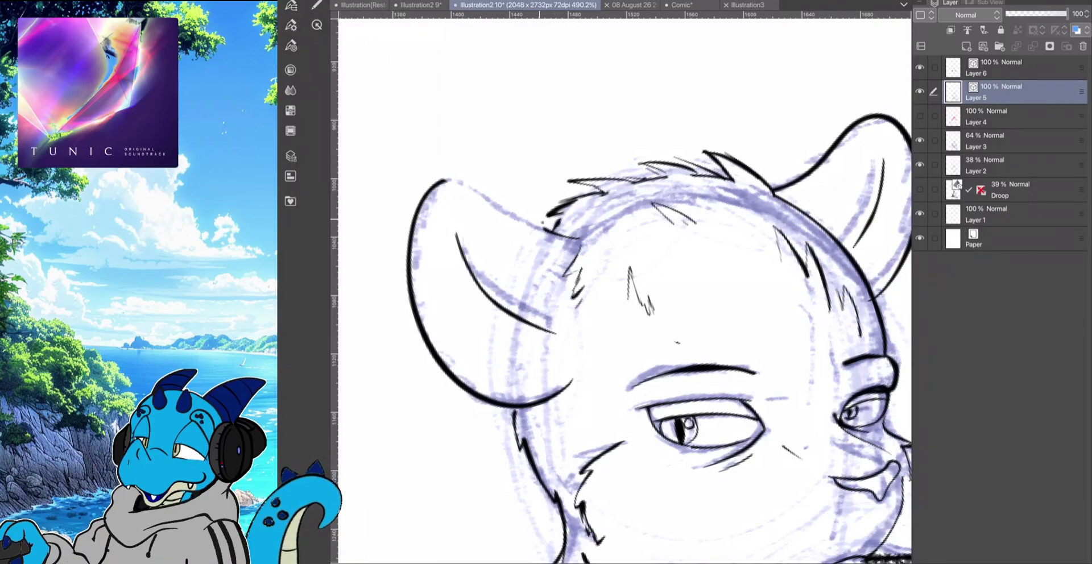
{"action": "mouse_move", "coordinate": [534, 217]}
{"action": "left_mouse_down"}
{"action": "mouse_move", "coordinate": [554, 232]}
{"action": "mouse_move", "coordinate": [503, 190]}
{"action": "mouse_move", "coordinate": [505, 202]}
{"action": "mouse_move", "coordinate": [458, 167]}
{"action": "mouse_move", "coordinate": [445, 175]}
{"action": "left_mouse_up"}
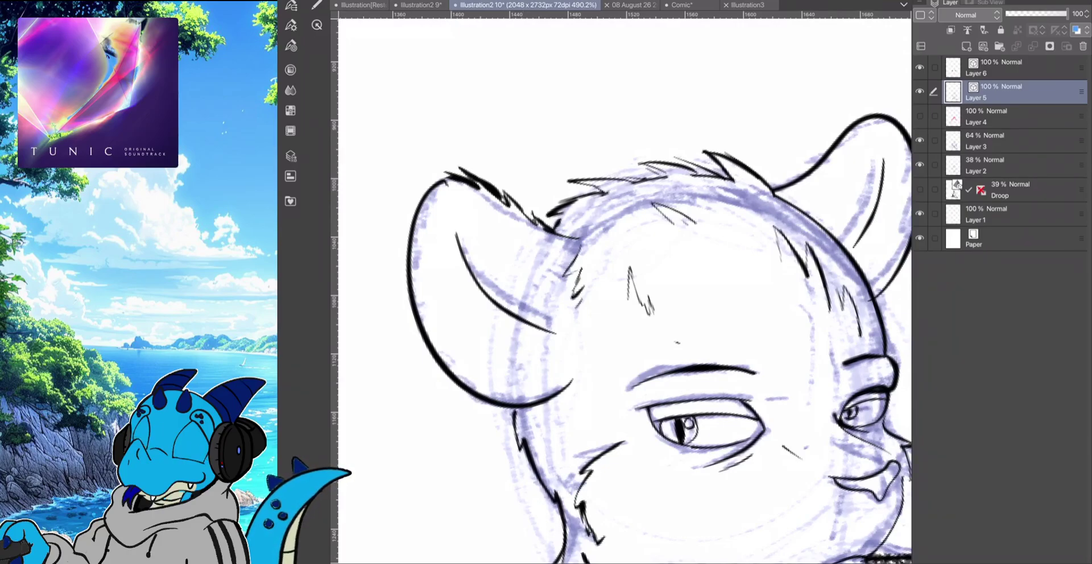
Break up the inner lines of both ears with short fur strokes
{"action": "mouse_move", "coordinate": [455, 254]}
{"action": "left_mouse_down"}
{"action": "mouse_move", "coordinate": [496, 327]}
{"action": "mouse_move", "coordinate": [548, 339]}
{"action": "left_mouse_up"}
{"action": "scroll", "coordinate": [405, 327], "scroll_direction": "down", "scroll_amount": 4}
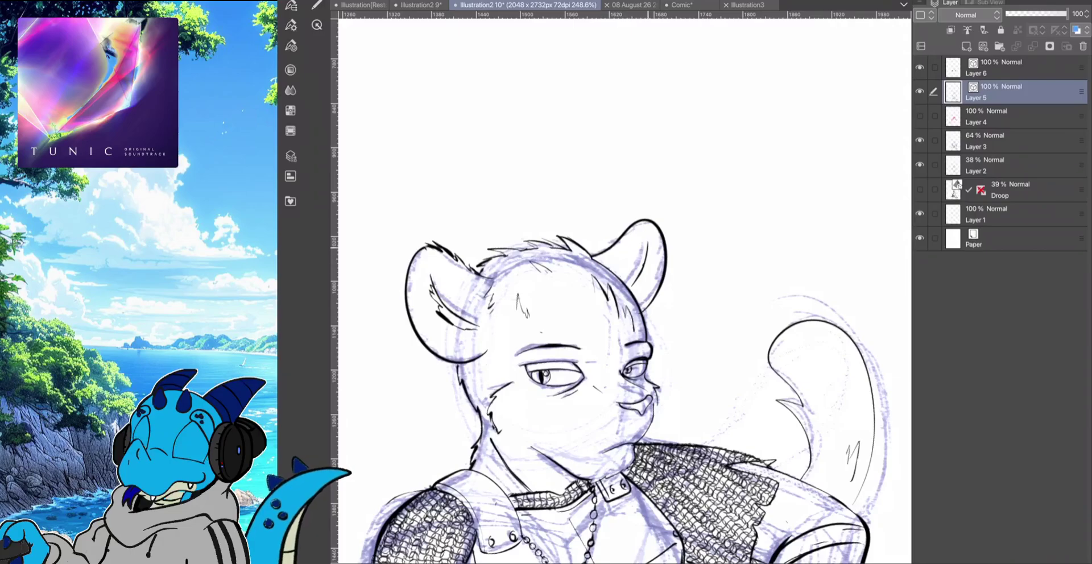
{"action": "left_click_drag", "start_coordinate": [650, 246], "coordinate": [640, 286]}
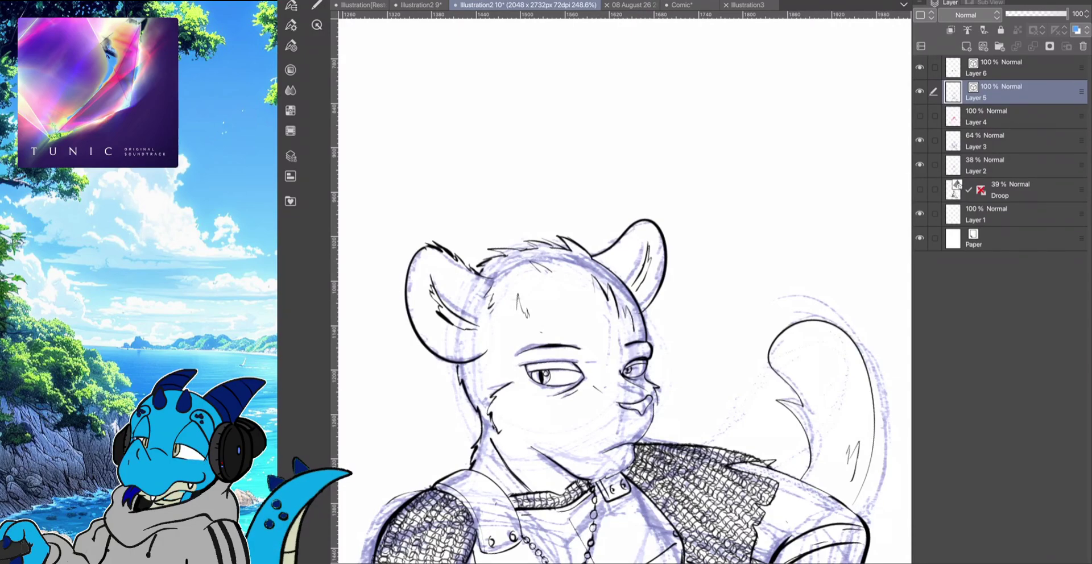
Erase the far ear's smooth upper edge and redraw it with jagged fur strokes from the crown to the tip
{"action": "left_click", "coordinate": [317, 5]}
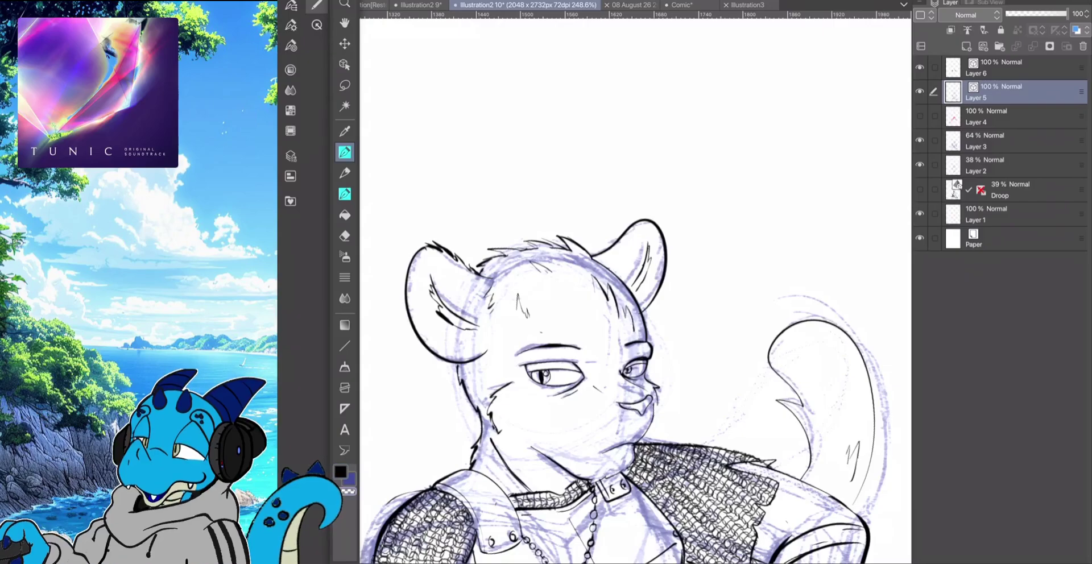
{"action": "left_click", "coordinate": [345, 236]}
{"action": "left_click_drag", "start_coordinate": [603, 252], "coordinate": [634, 223]}
{"action": "key", "text": "ctrl+z"}
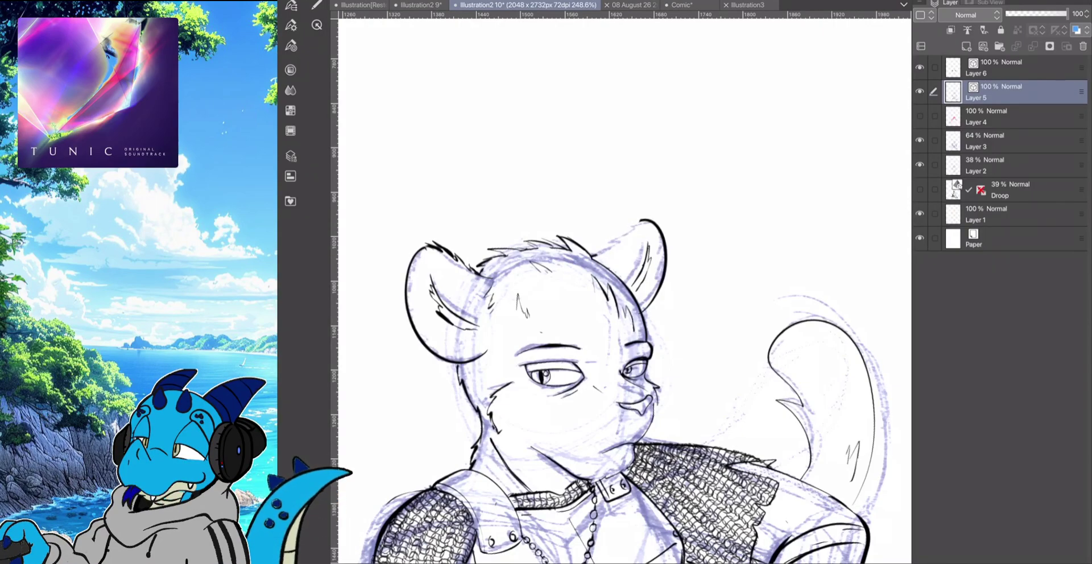
{"action": "left_click", "coordinate": [290, 25]}
{"action": "left_click", "coordinate": [290, 25]}
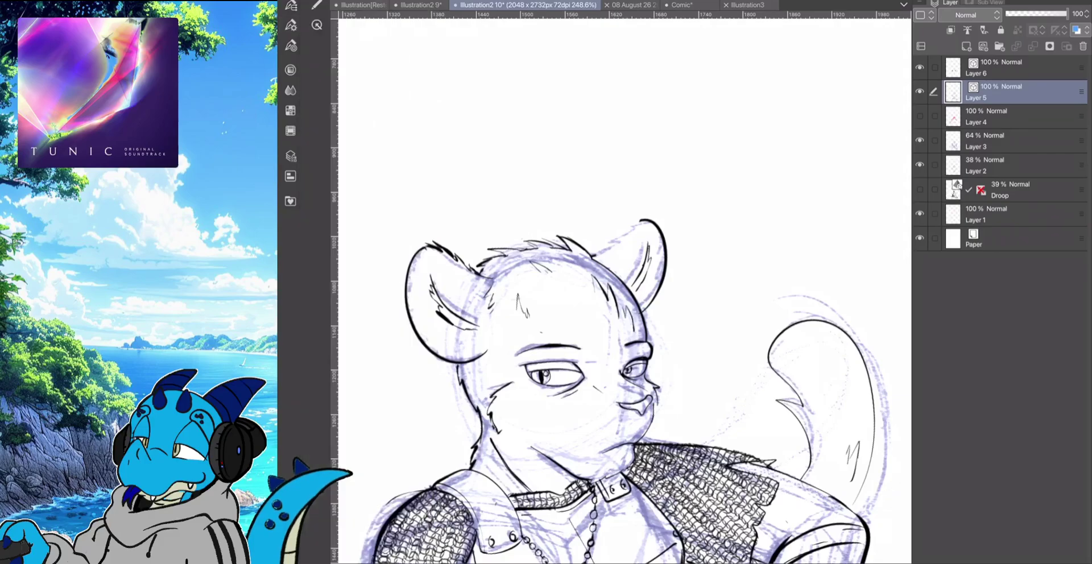
{"action": "left_click", "coordinate": [317, 5]}
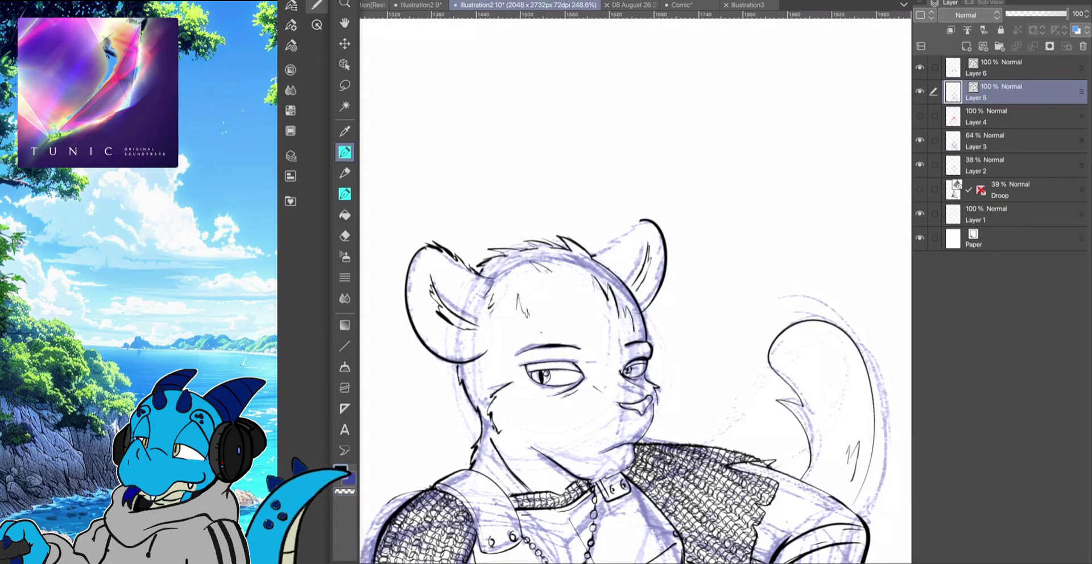
{"action": "left_click_drag", "start_coordinate": [594, 255], "coordinate": [640, 217]}
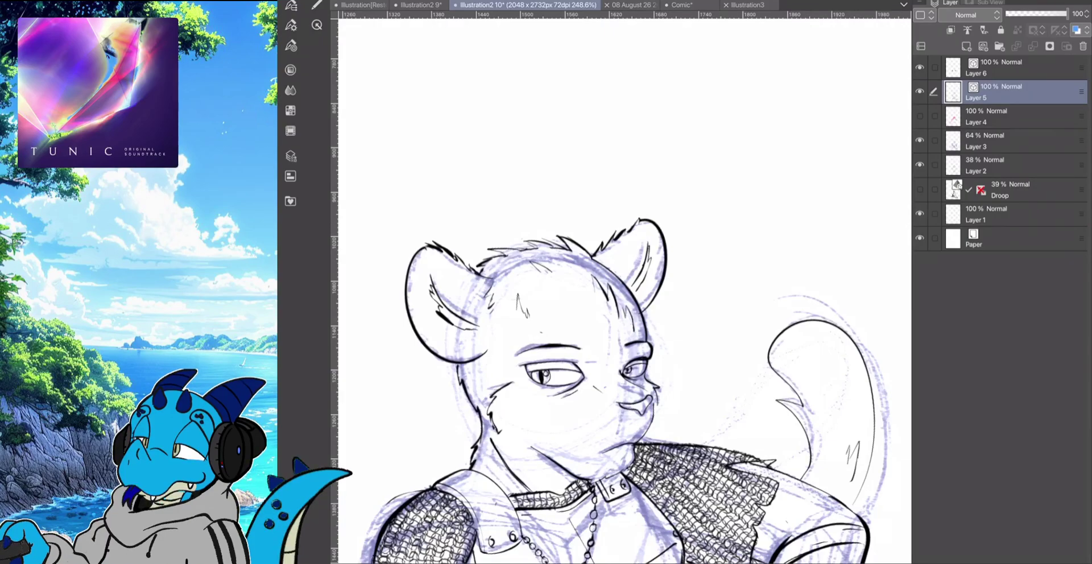
{"action": "scroll", "coordinate": [624, 291], "scroll_direction": "down", "scroll_amount": 4}
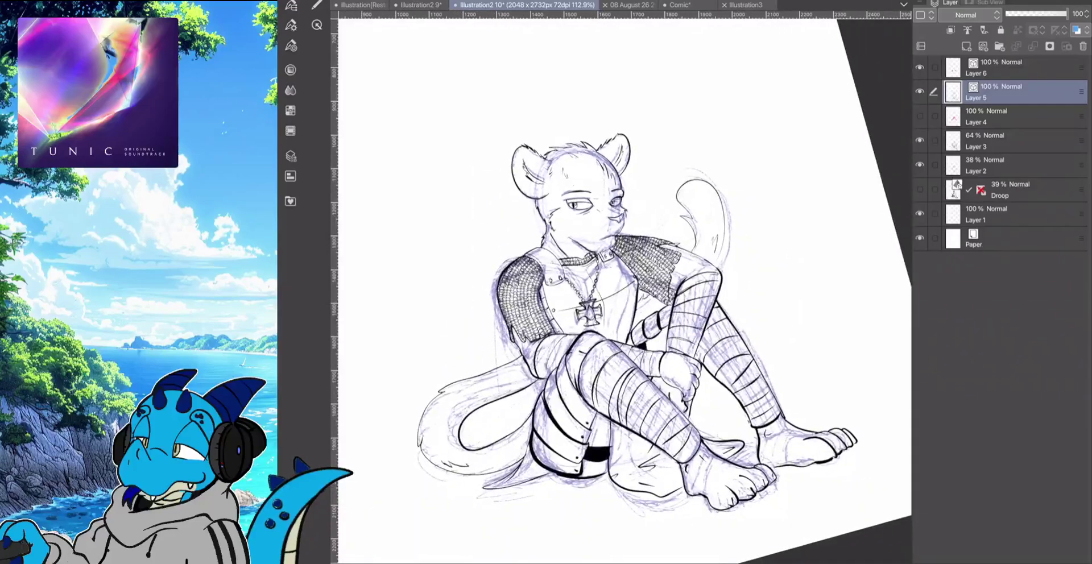
{"action": "scroll", "coordinate": [624, 291], "scroll_direction": "down", "scroll_amount": 1}
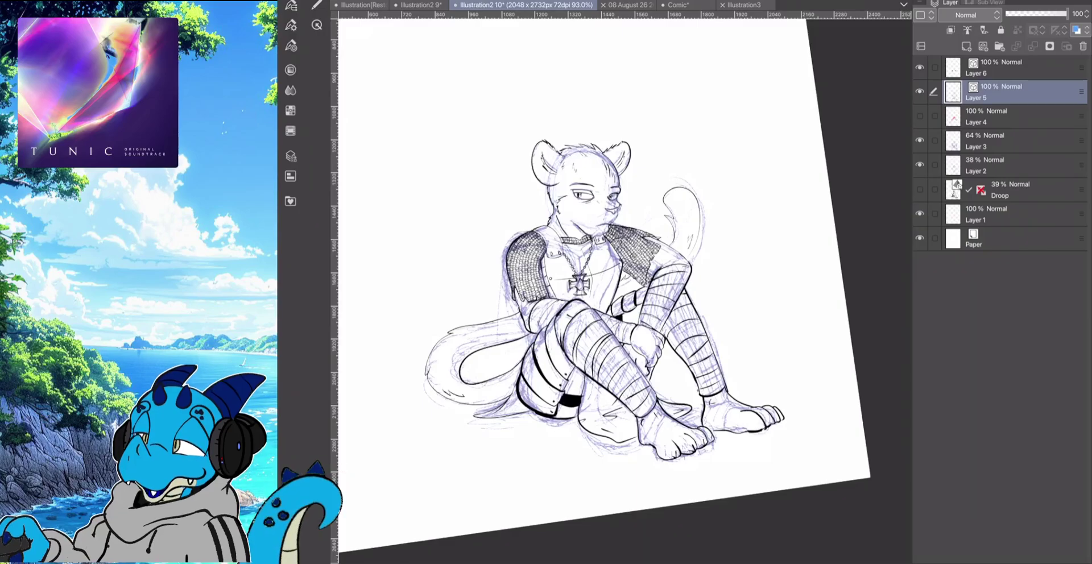
Erase the near ear's rounded outer edge, redraw it with a taller pointed tip, and add fur strokes at its inner base
{"action": "scroll", "coordinate": [523, 127], "scroll_direction": "up", "scroll_amount": 5}
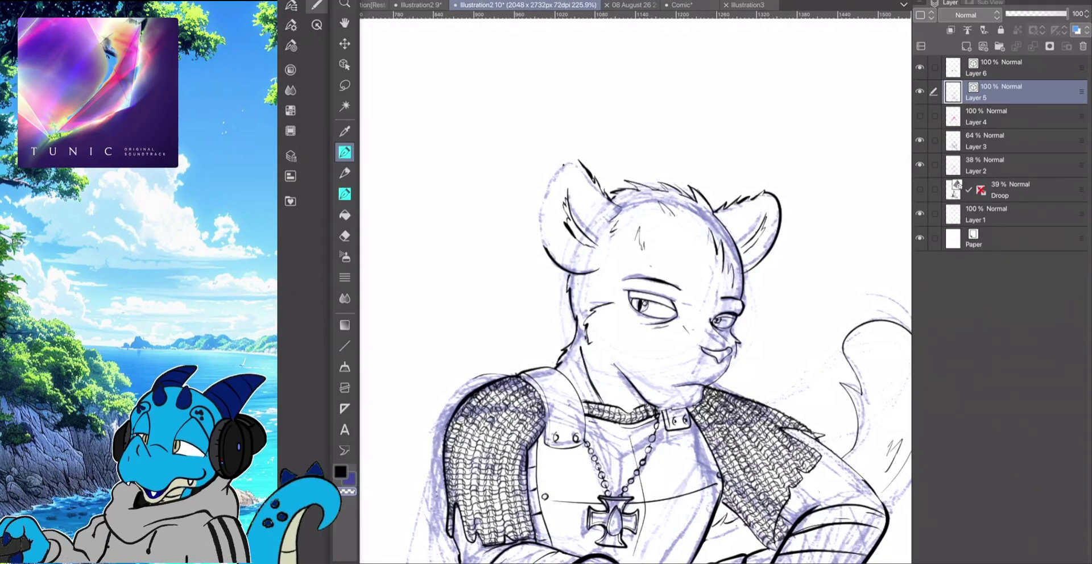
{"action": "mouse_move", "coordinate": [582, 168]}
{"action": "left_mouse_down"}
{"action": "mouse_move", "coordinate": [552, 145]}
{"action": "mouse_move", "coordinate": [532, 193]}
{"action": "mouse_move", "coordinate": [535, 245]}
{"action": "mouse_move", "coordinate": [579, 276]}
{"action": "left_mouse_up"}
{"action": "mouse_move", "coordinate": [538, 184]}
{"action": "left_mouse_down"}
{"action": "mouse_move", "coordinate": [549, 142]}
{"action": "mouse_move", "coordinate": [560, 152]}
{"action": "left_mouse_up"}
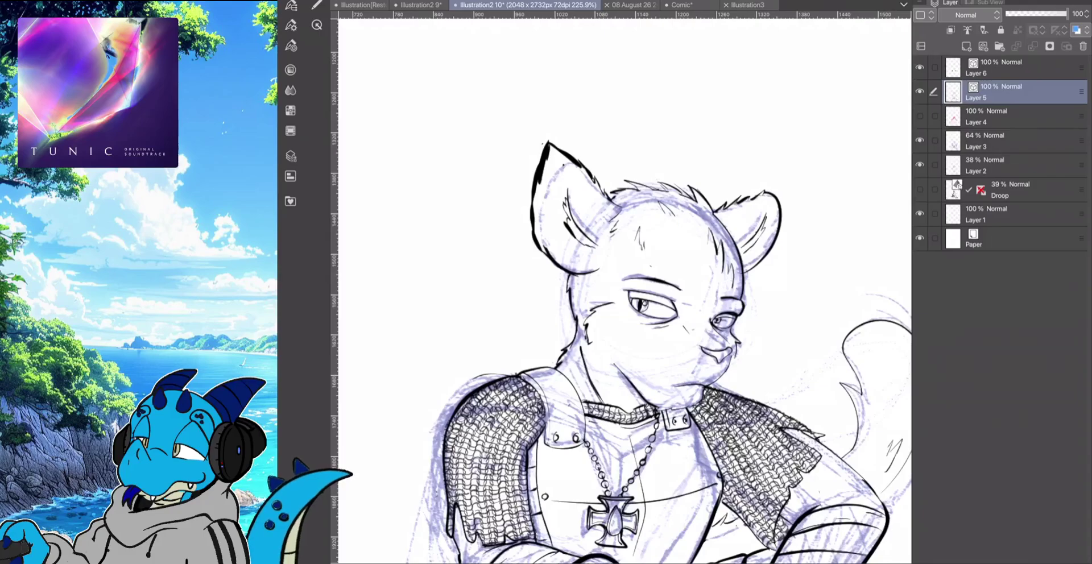
{"action": "mouse_move", "coordinate": [599, 246]}
{"action": "left_mouse_down"}
{"action": "mouse_move", "coordinate": [584, 256]}
{"action": "mouse_move", "coordinate": [603, 245]}
{"action": "left_mouse_up"}
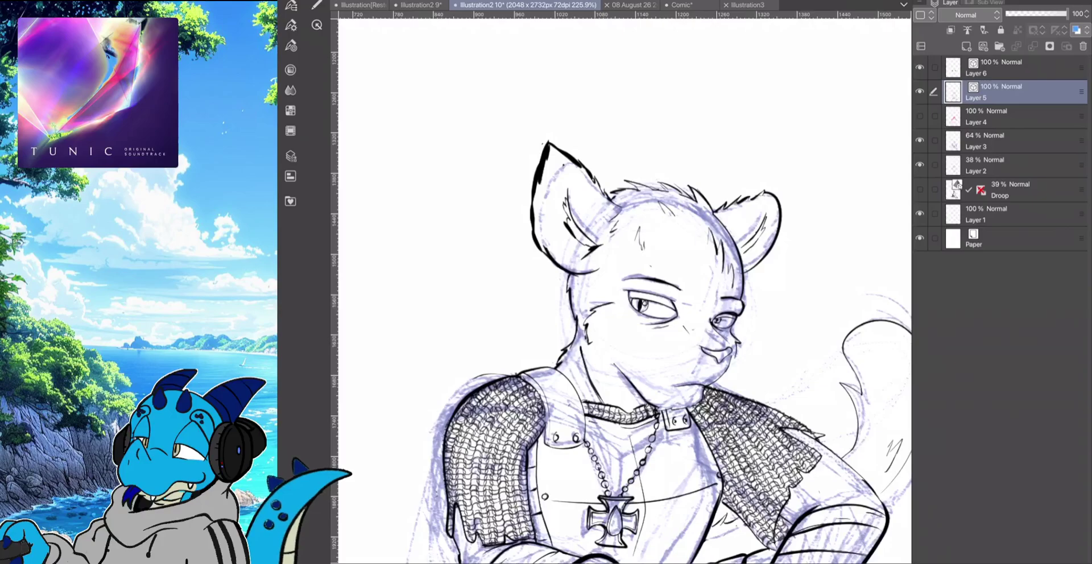
Redraw the far ear with a pointed tip, undo its extra outer-edge thickening, and thin the near ear's heavy tip line
{"action": "mouse_move", "coordinate": [752, 198]}
{"action": "left_mouse_down"}
{"action": "mouse_move", "coordinate": [783, 186]}
{"action": "mouse_move", "coordinate": [787, 216]}
{"action": "mouse_move", "coordinate": [761, 269]}
{"action": "left_mouse_up"}
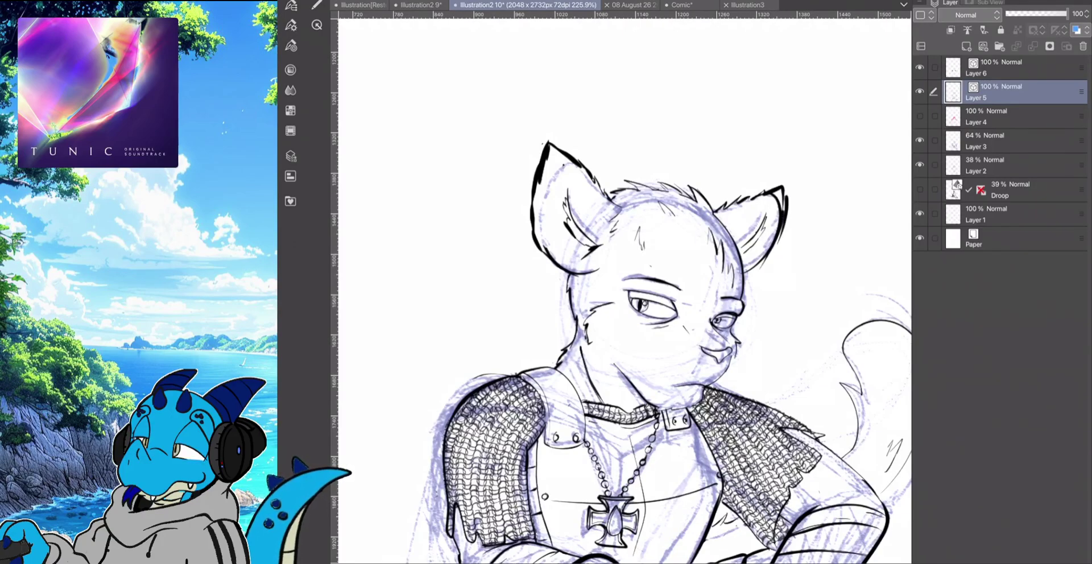
{"action": "key", "text": "ctrl+z"}
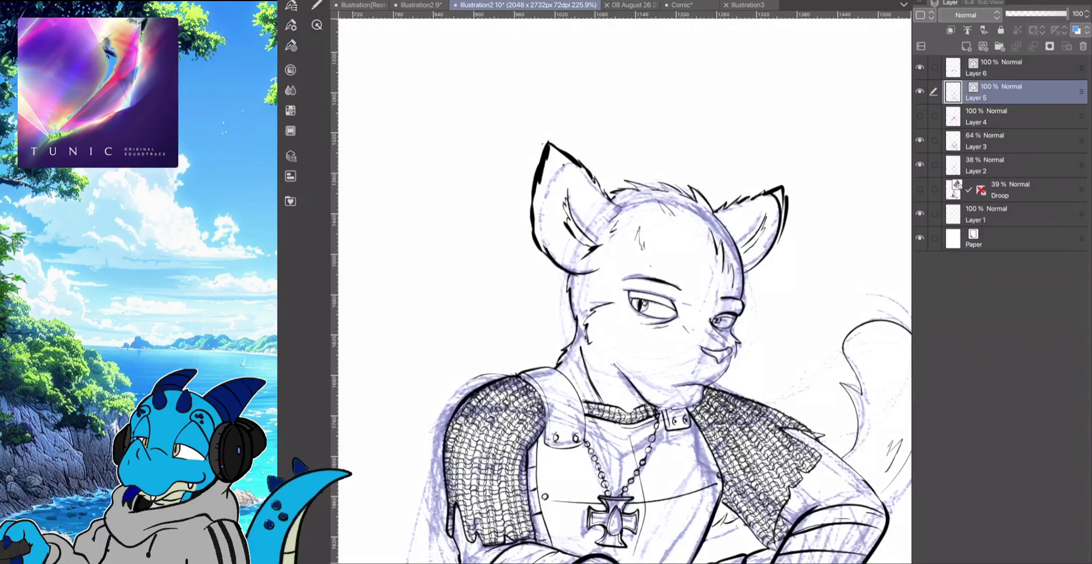
{"action": "key", "text": "ctrl+z"}
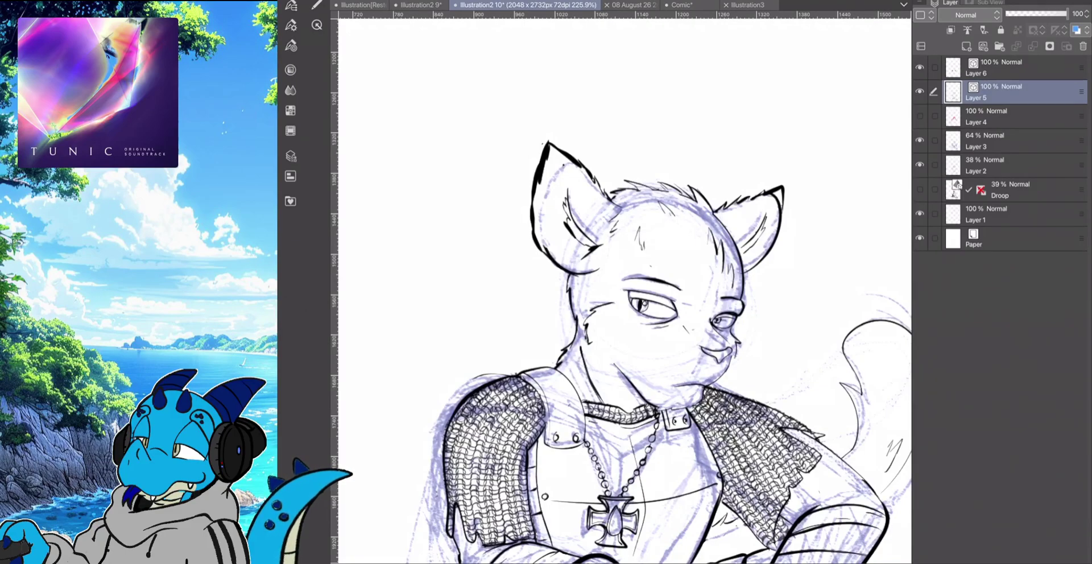
{"action": "left_click", "coordinate": [291, 25]}
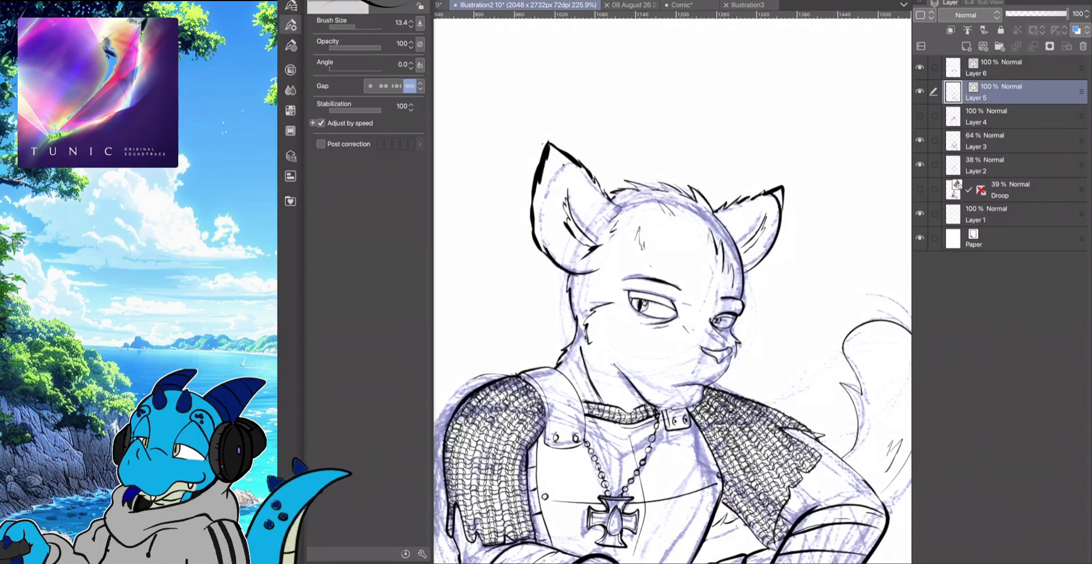
{"action": "left_click", "coordinate": [290, 25]}
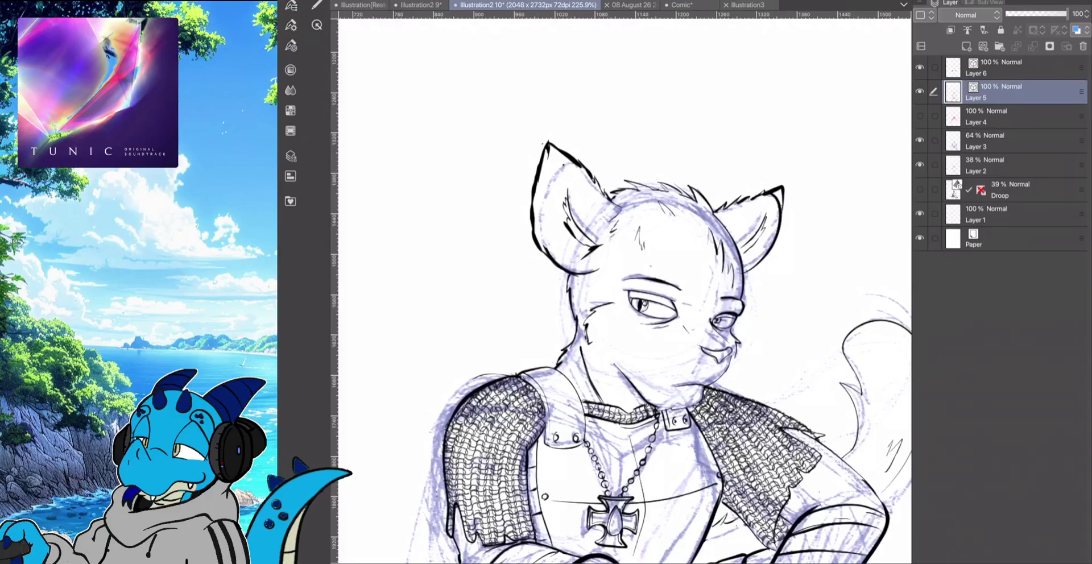
Roughen the outer edges of the near and far ears with short jagged fur strokes
{"action": "left_click_drag", "start_coordinate": [540, 161], "coordinate": [530, 224]}
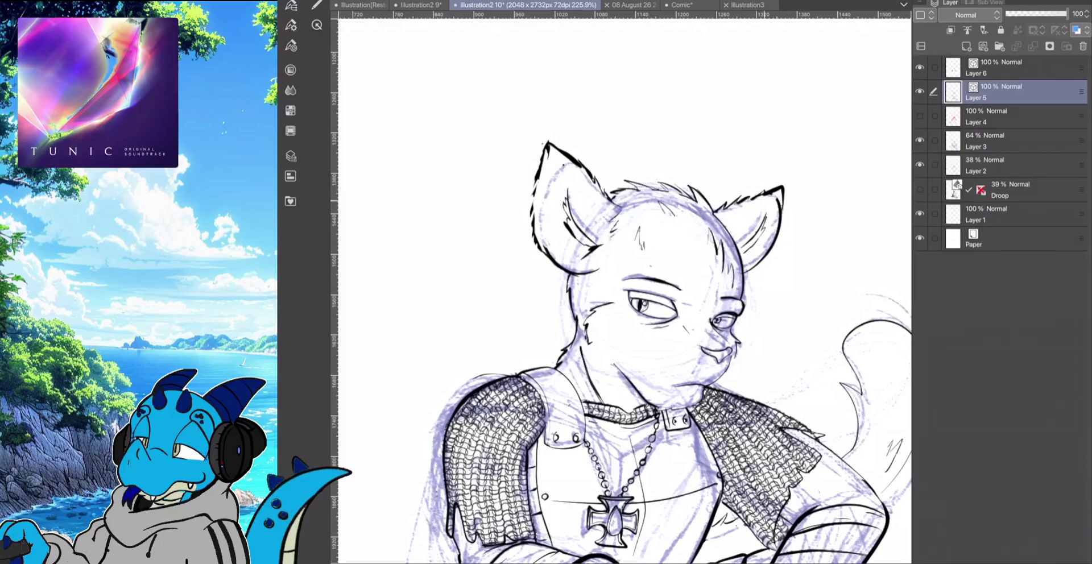
{"action": "left_click_drag", "start_coordinate": [778, 200], "coordinate": [780, 216]}
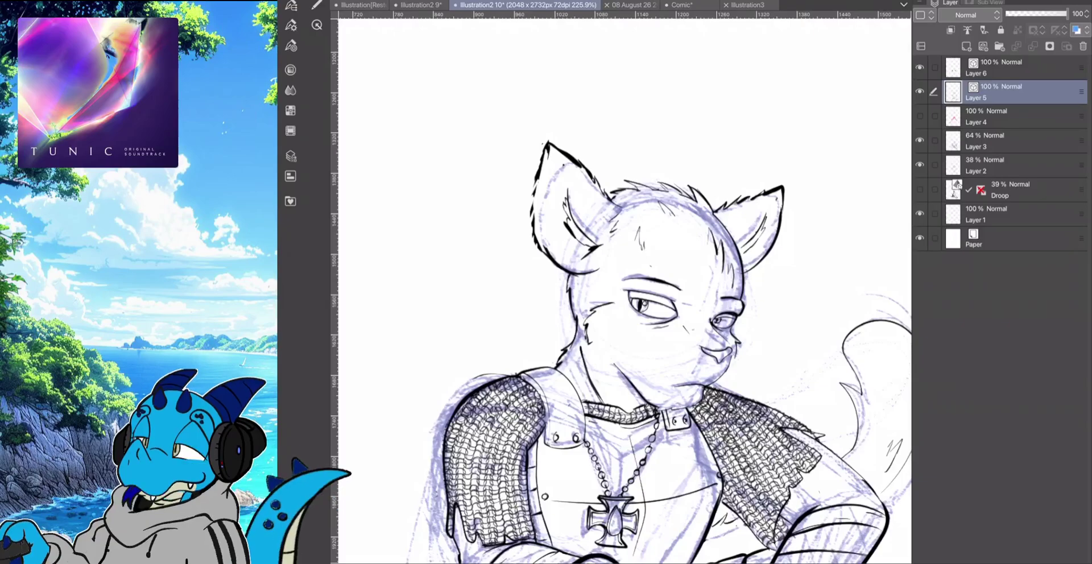
Hide the sketch layers Layer 3 and Layer 2 so only the inked lines show
{"action": "scroll", "coordinate": [505, 142], "scroll_direction": "down", "scroll_amount": 4}
{"action": "scroll", "coordinate": [620, 290], "scroll_direction": "down", "scroll_amount": 1}
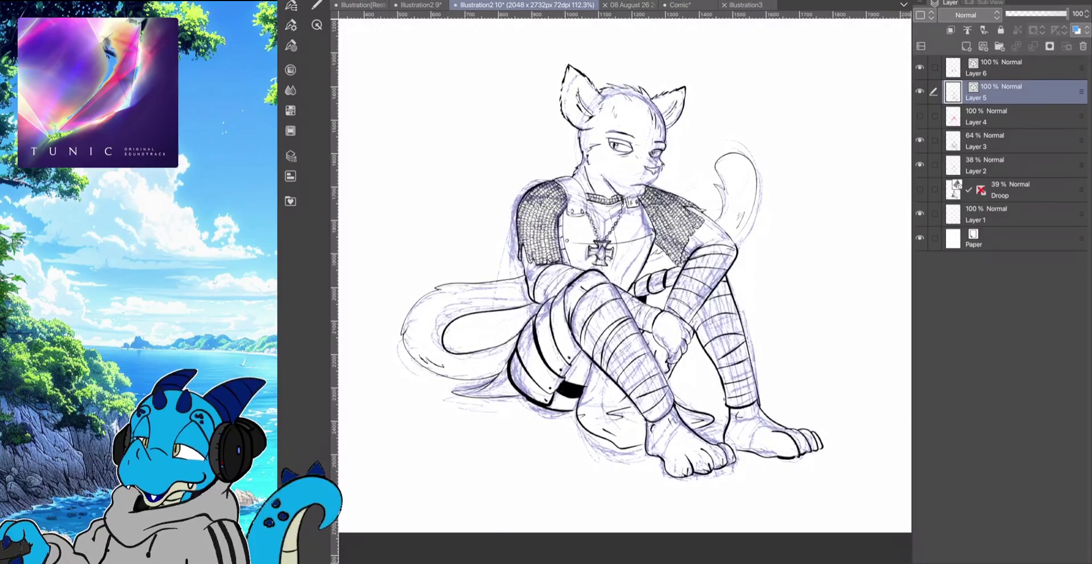
{"action": "scroll", "coordinate": [619, 290], "scroll_direction": "down", "scroll_amount": 1}
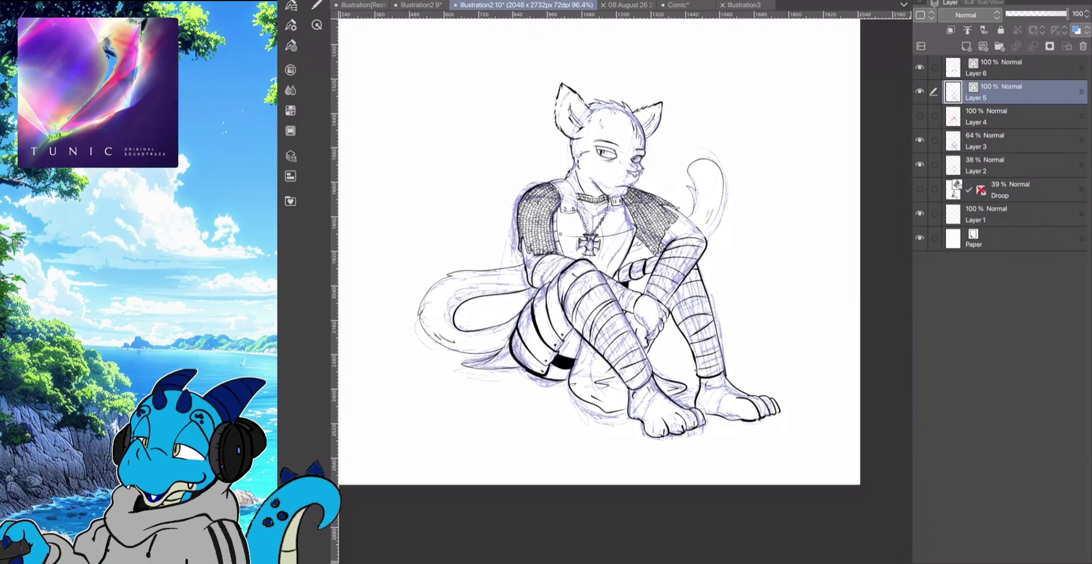
{"action": "left_click", "coordinate": [918, 140]}
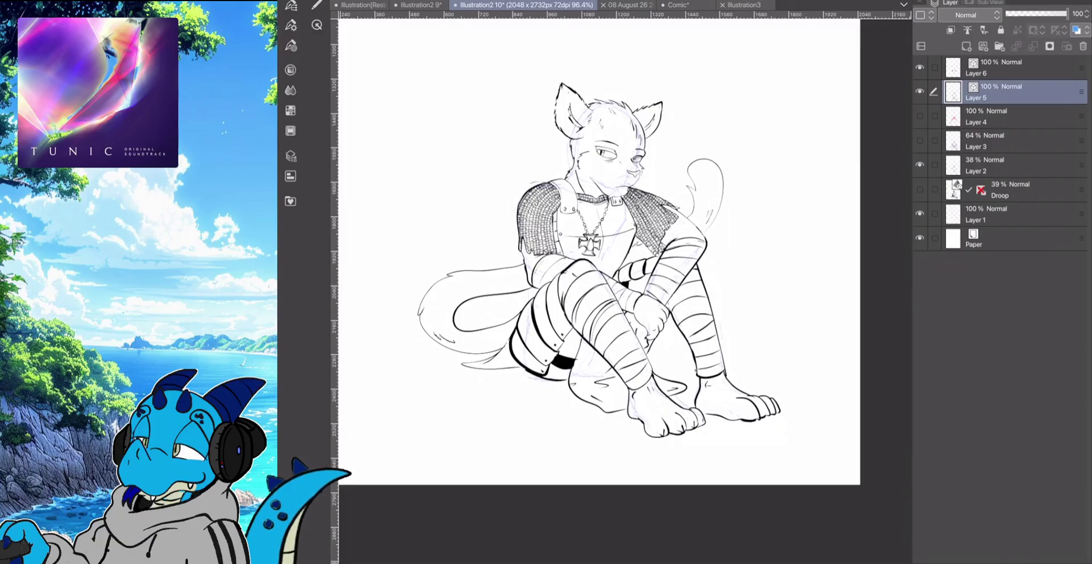
{"action": "left_click", "coordinate": [919, 164]}
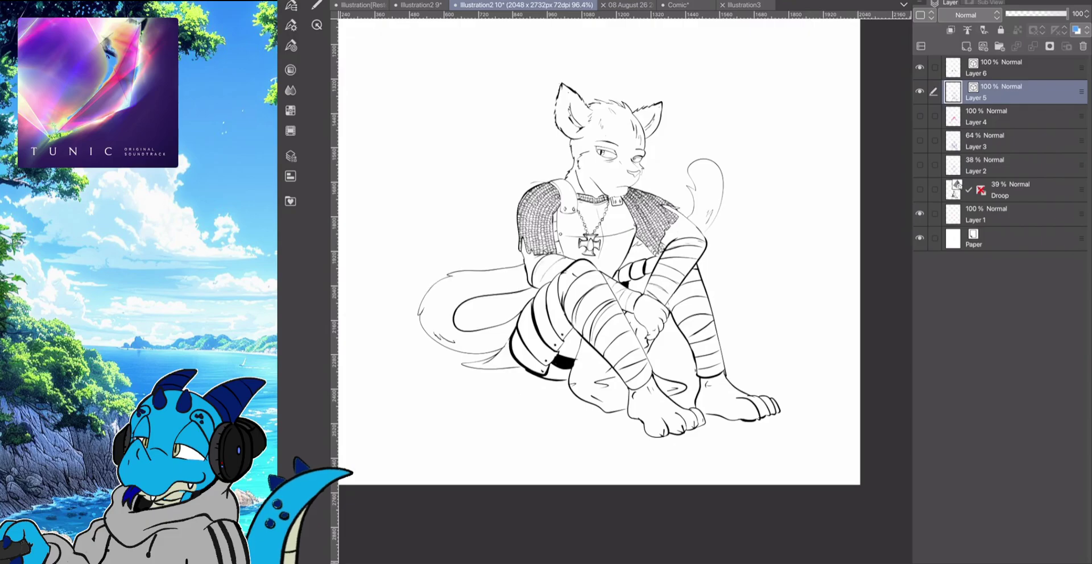
Move Layer 5 above Layer 6 and undo the trial merges of these two line art layers
{"action": "left_click", "coordinate": [1014, 68]}
{"action": "left_click", "coordinate": [1033, 46]}
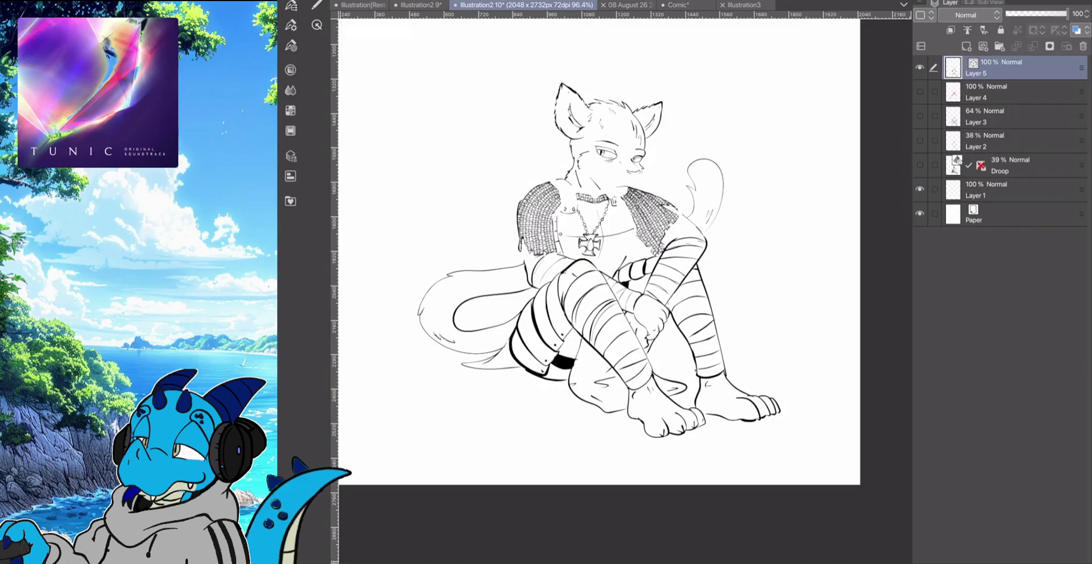
{"action": "key", "text": "ctrl+z"}
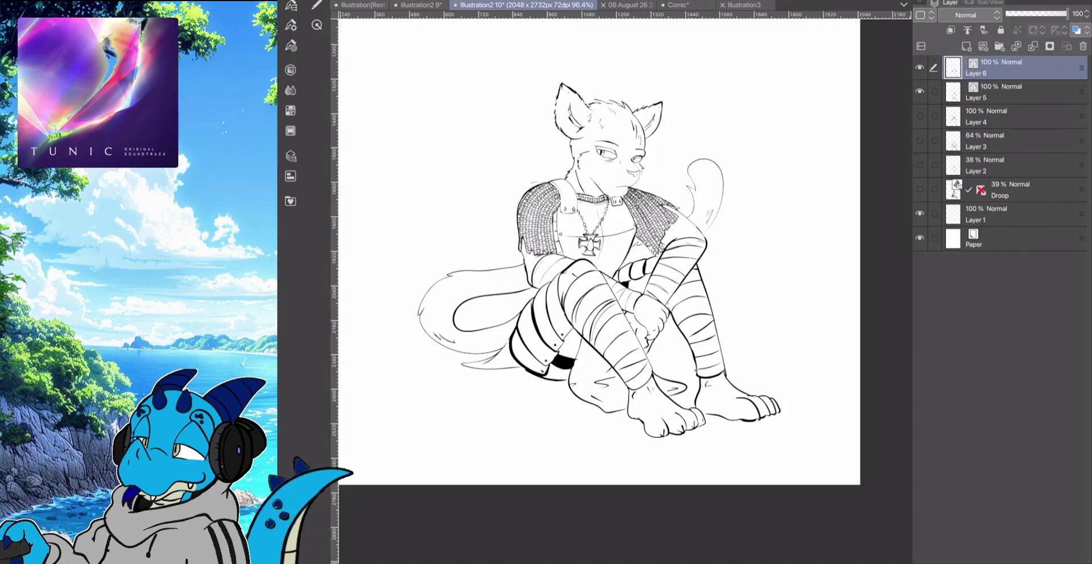
{"action": "key", "text": "ctrl+e"}
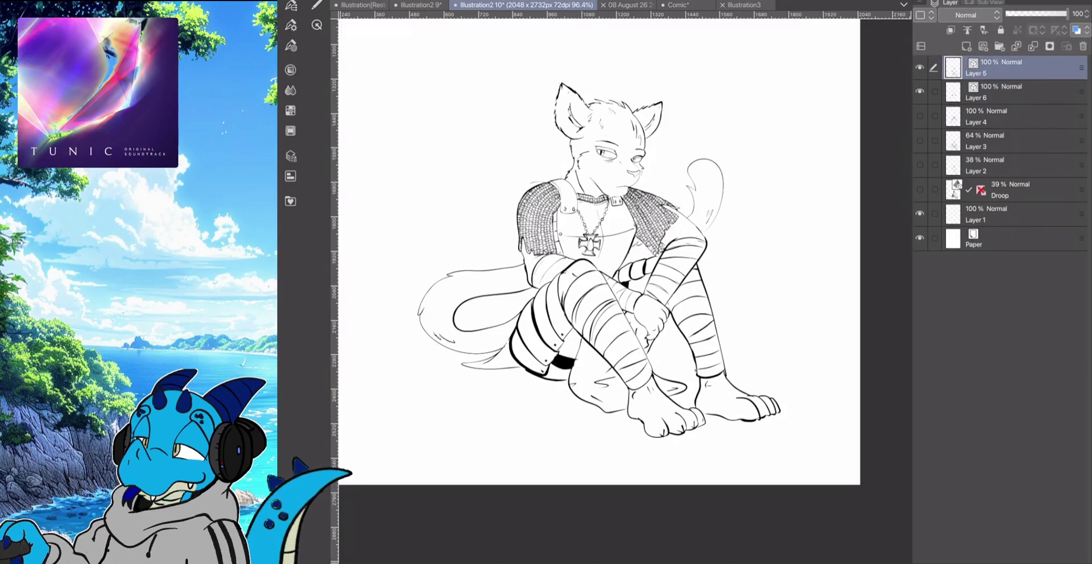
{"action": "key", "text": "ctrl+e"}
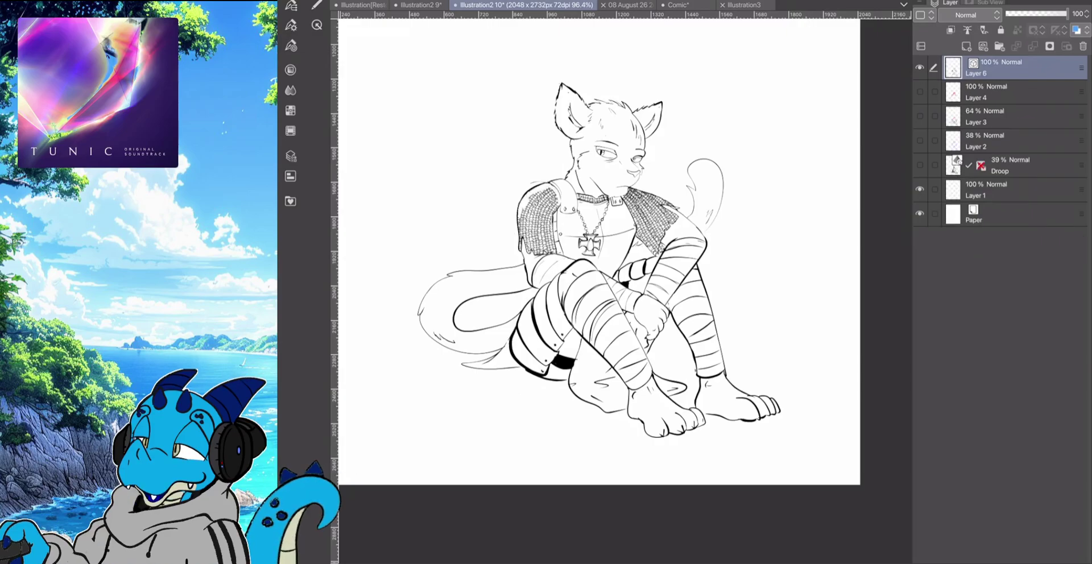
{"action": "key", "text": "ctrl+z"}
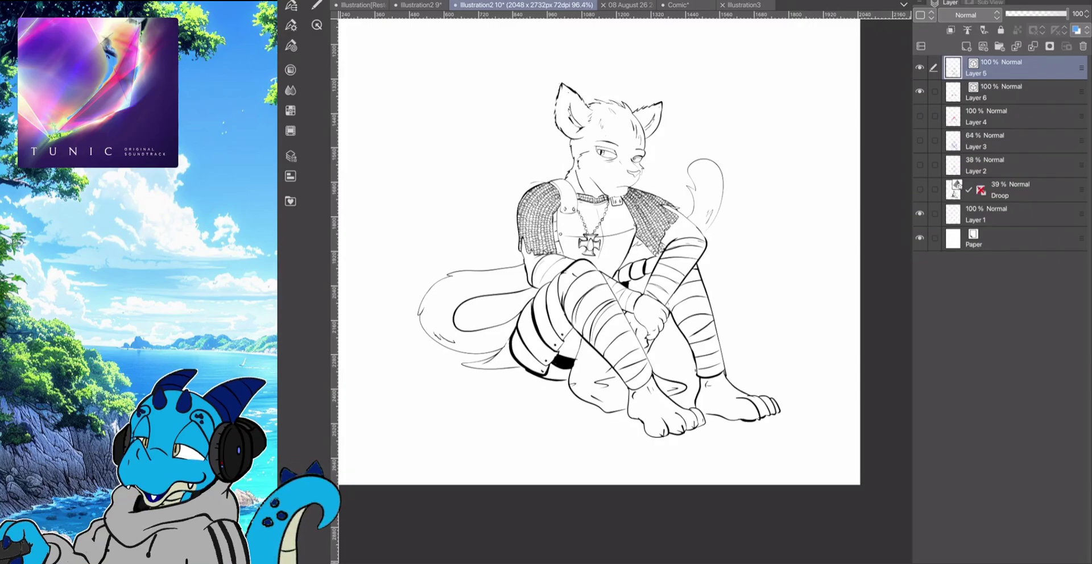
Show the red hood and cloak sketch on Layer 4 and add a new vector layer directly above it
{"action": "left_click", "coordinate": [919, 116]}
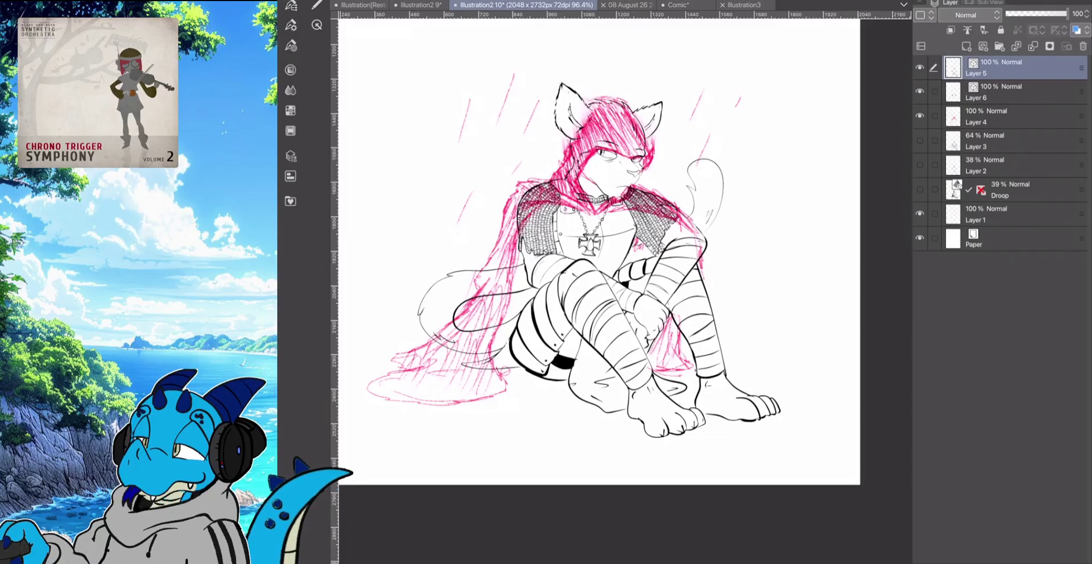
{"action": "left_click", "coordinate": [1014, 116]}
{"action": "left_click", "coordinate": [966, 46]}
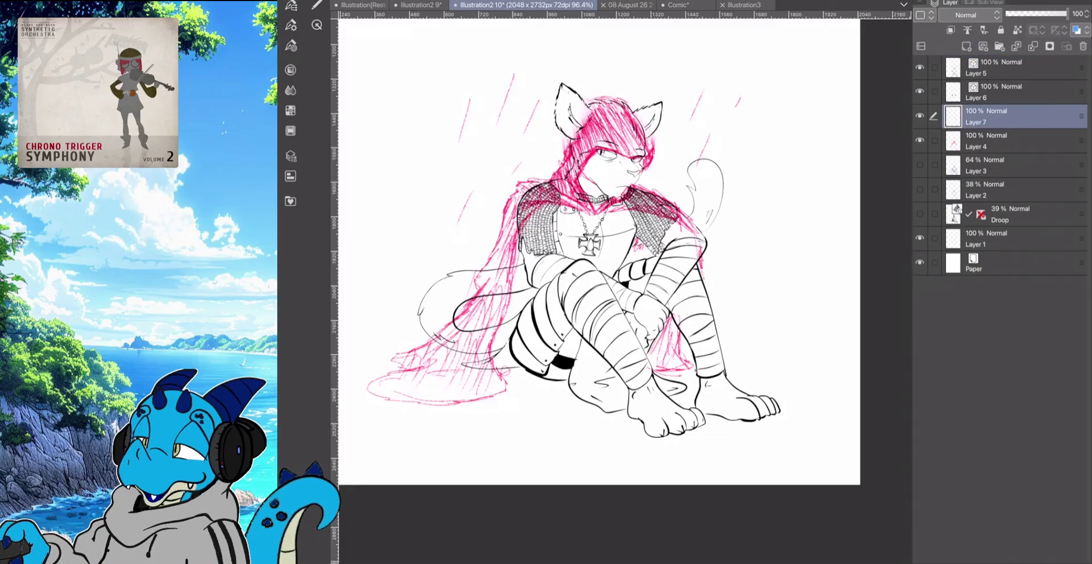
{"action": "key", "text": "ctrl+z"}
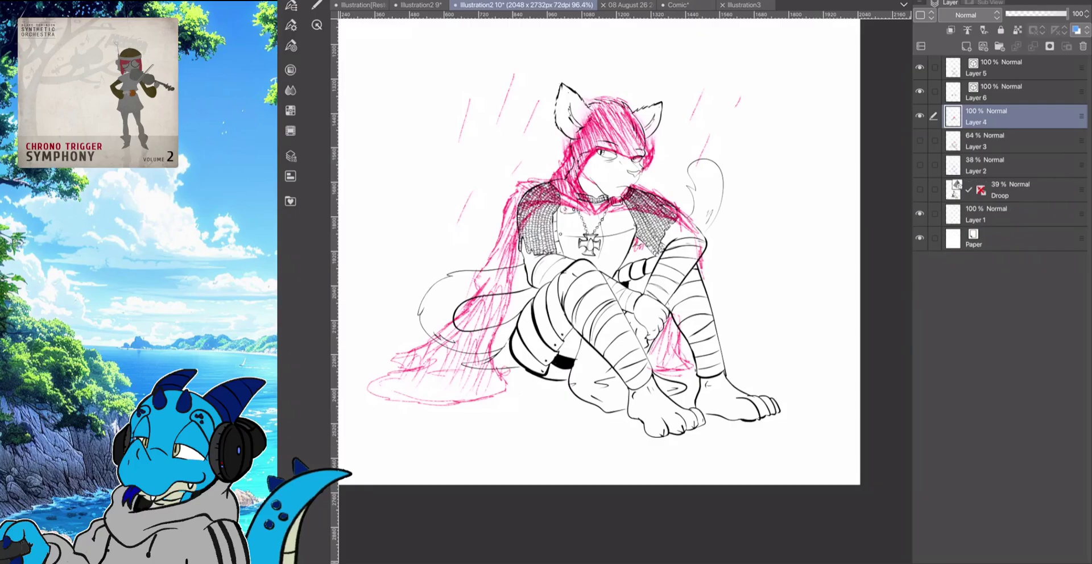
{"action": "left_click", "coordinate": [983, 46]}
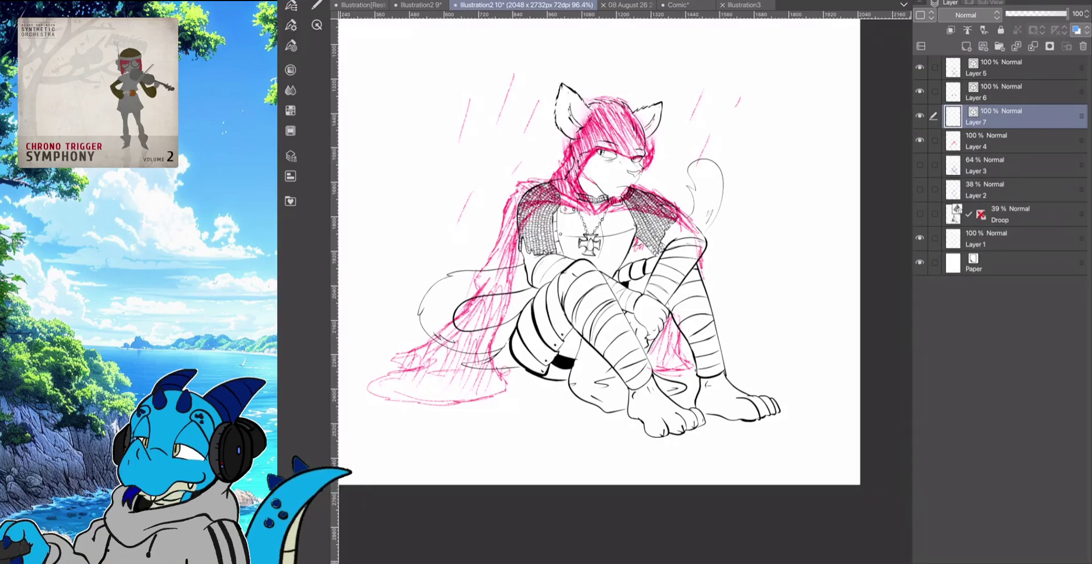
{"action": "left_click", "coordinate": [290, 25]}
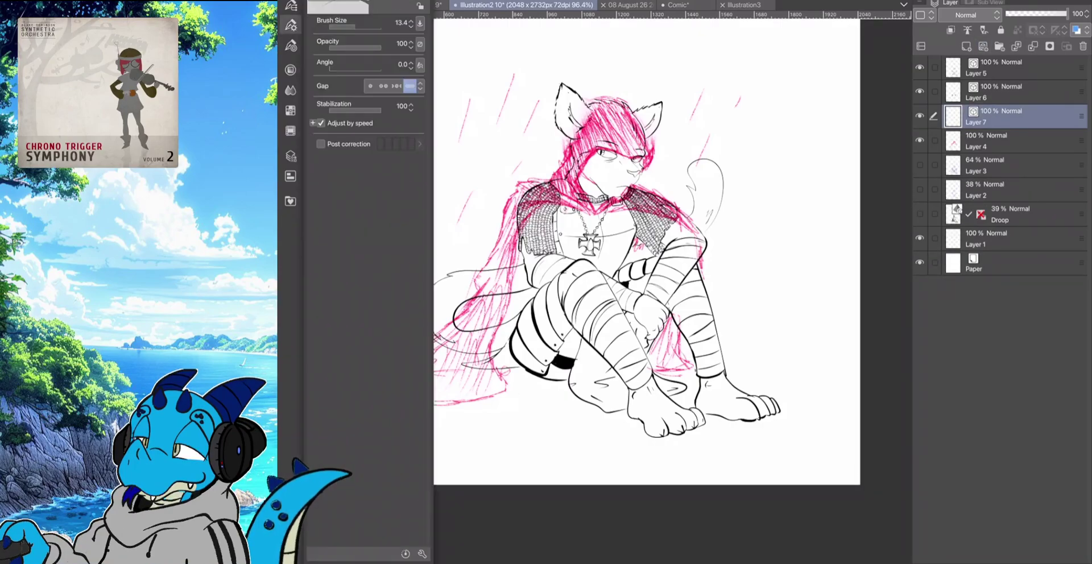
{"action": "left_click", "coordinate": [291, 25]}
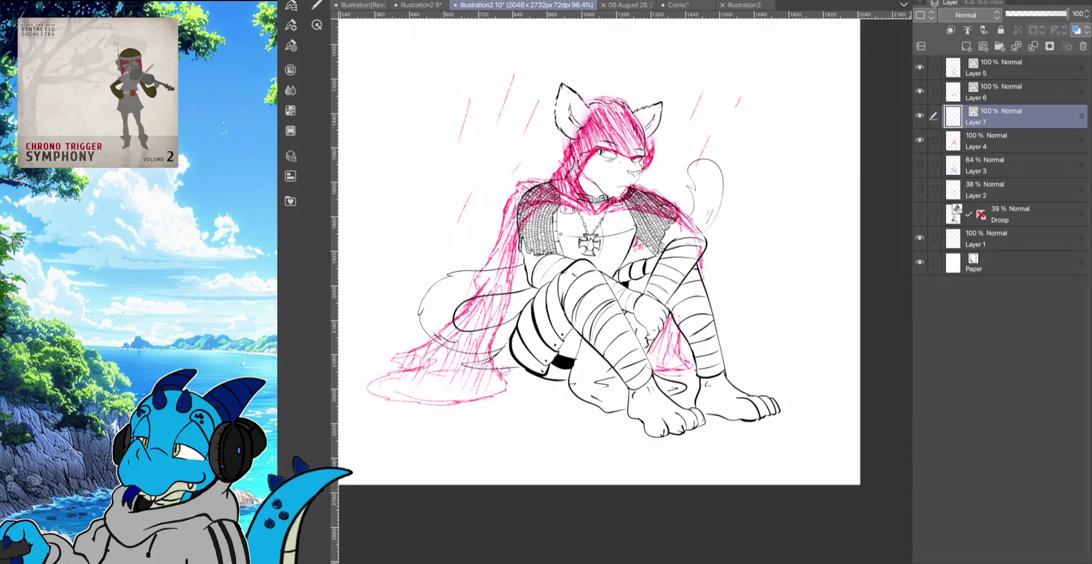
{"action": "left_click", "coordinate": [317, 5]}
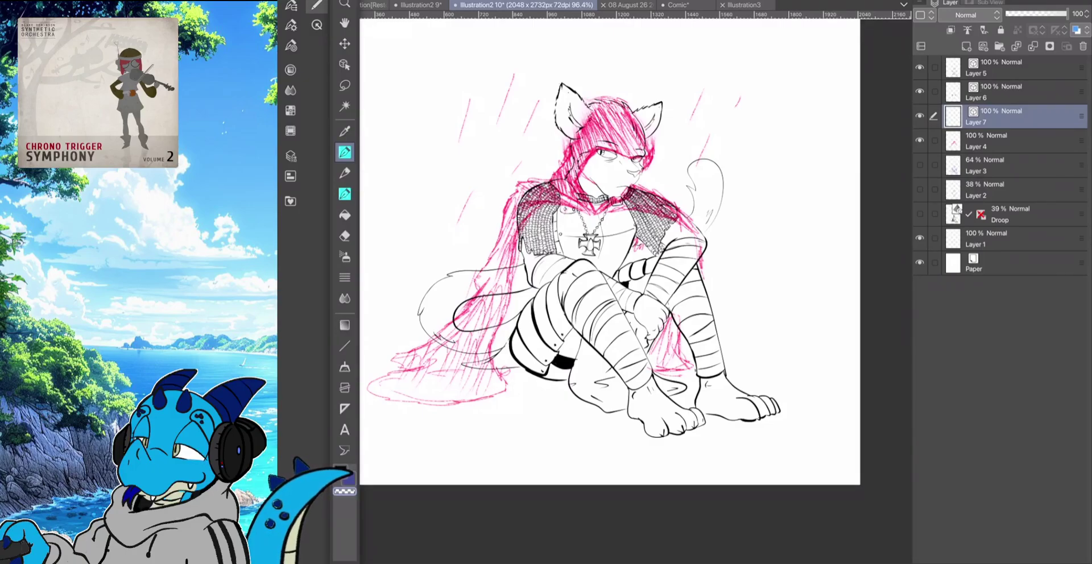
Lower the opacity of the cloak sketch on Layer 4 to 43% and make the new vector Layer 7 active
{"action": "left_click", "coordinate": [1012, 141]}
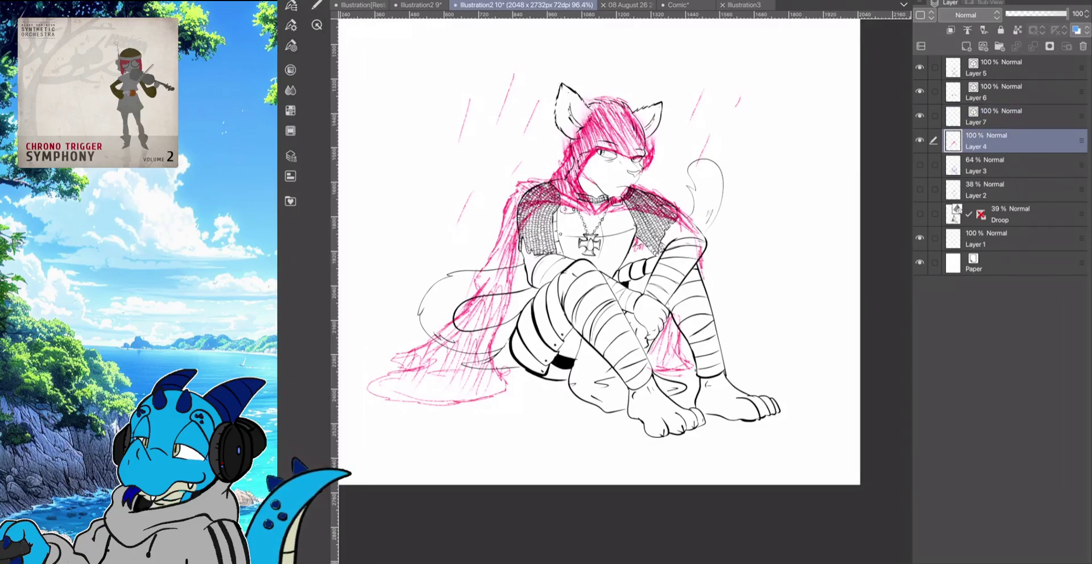
{"action": "left_click_drag", "start_coordinate": [1066, 13], "coordinate": [1032, 14]}
{"action": "scroll", "coordinate": [601, 140], "scroll_direction": "up", "scroll_amount": 6}
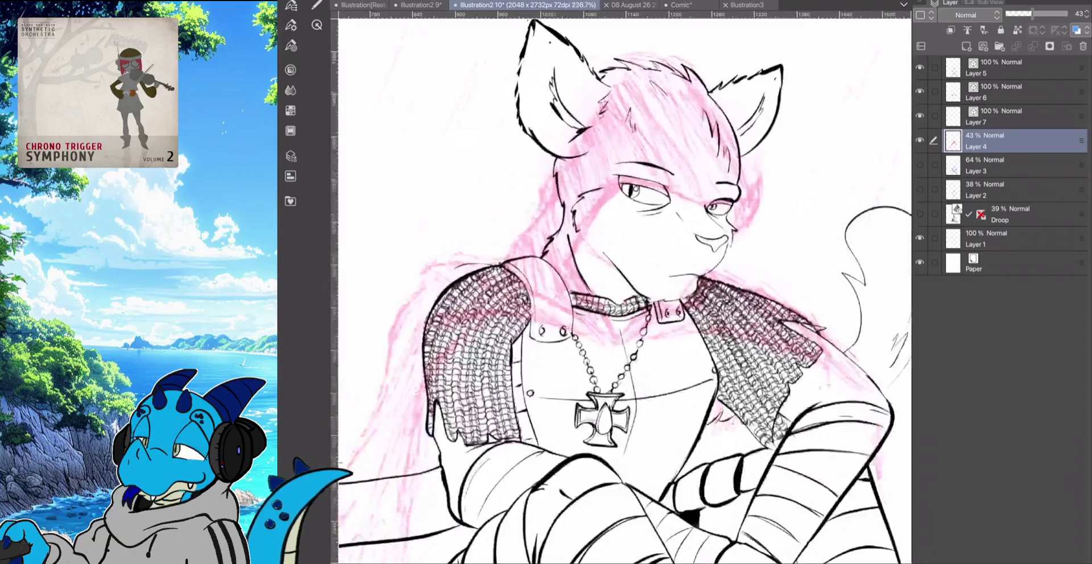
{"action": "left_click", "coordinate": [1012, 116]}
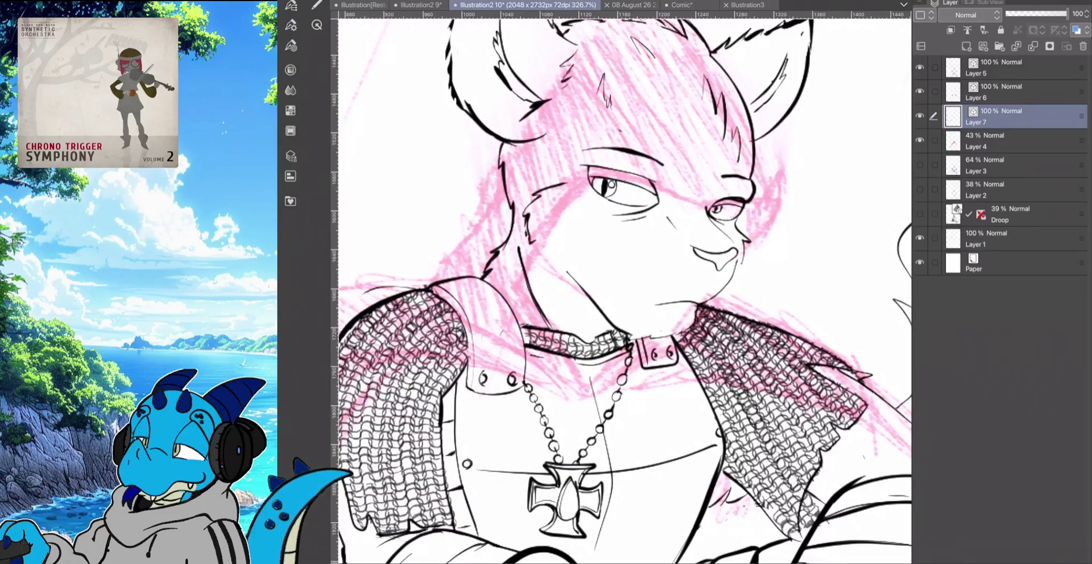
Ink the hood's near side from ear and brow down to shoulder and collar, plus its front edge across the forehead
{"action": "left_click", "coordinate": [316, 5]}
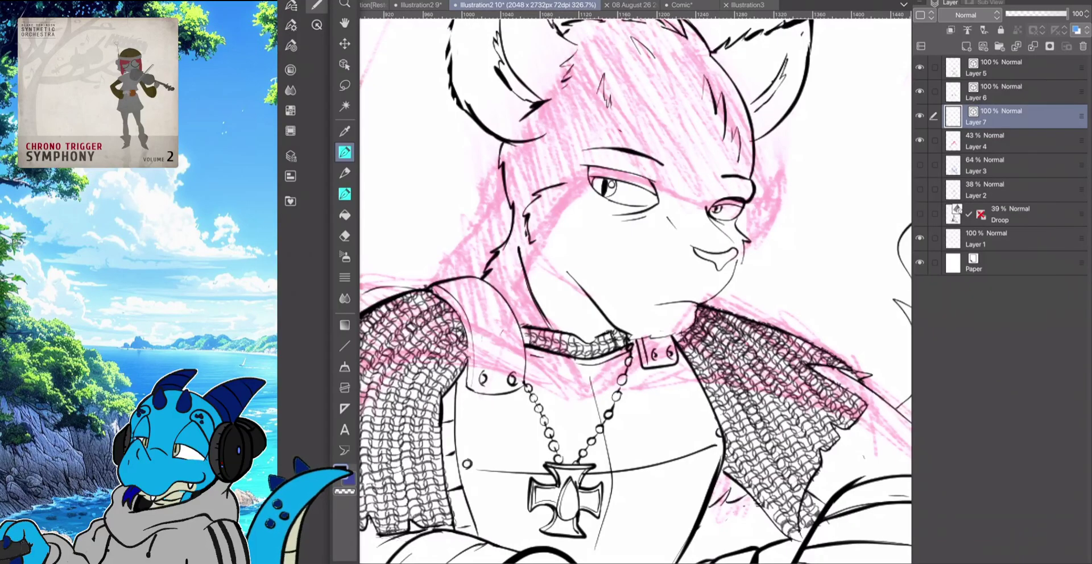
{"action": "mouse_move", "coordinate": [611, 169]}
{"action": "left_mouse_down"}
{"action": "mouse_move", "coordinate": [556, 192]}
{"action": "mouse_move", "coordinate": [514, 299]}
{"action": "mouse_move", "coordinate": [532, 338]}
{"action": "mouse_move", "coordinate": [588, 392]}
{"action": "left_mouse_up"}
{"action": "mouse_move", "coordinate": [558, 164]}
{"action": "left_mouse_down"}
{"action": "mouse_move", "coordinate": [488, 277]}
{"action": "mouse_move", "coordinate": [490, 329]}
{"action": "mouse_move", "coordinate": [527, 346]}
{"action": "left_mouse_up"}
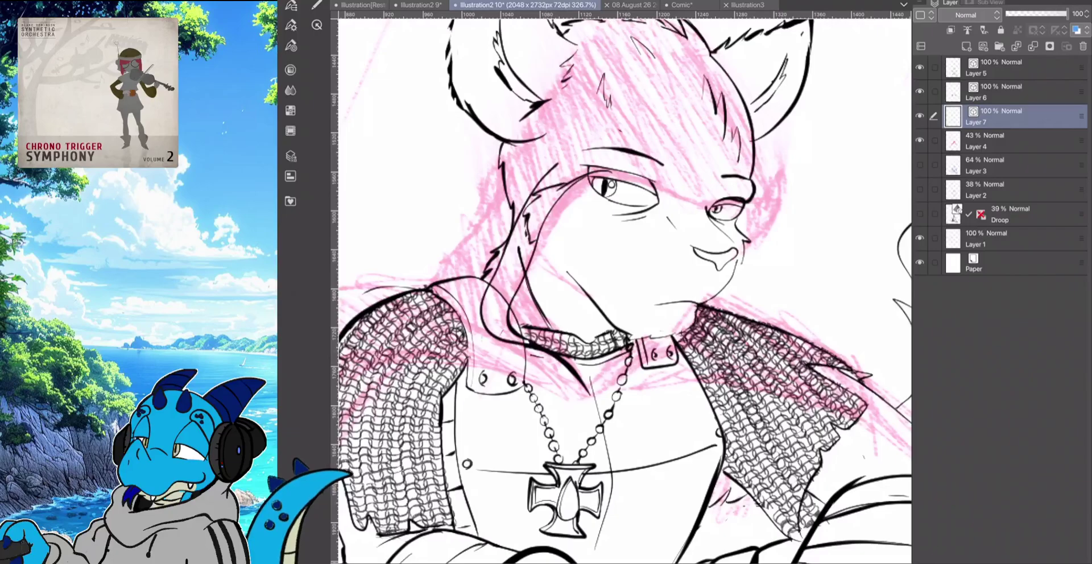
{"action": "mouse_move", "coordinate": [484, 128]}
{"action": "left_mouse_down"}
{"action": "mouse_move", "coordinate": [480, 221]}
{"action": "mouse_move", "coordinate": [438, 256]}
{"action": "mouse_move", "coordinate": [426, 287]}
{"action": "left_mouse_up"}
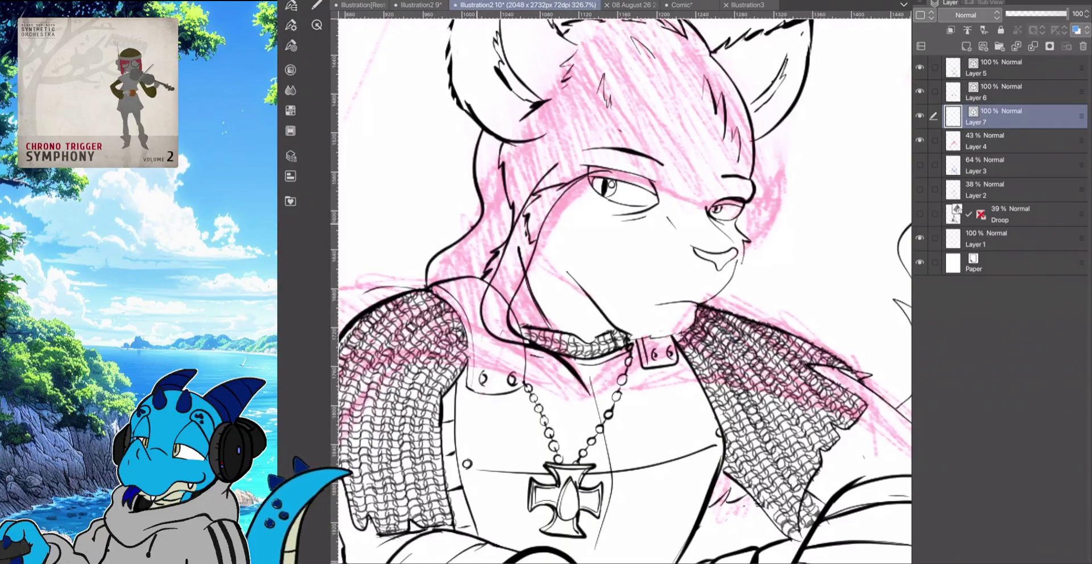
{"action": "left_click_drag", "start_coordinate": [491, 185], "coordinate": [472, 226]}
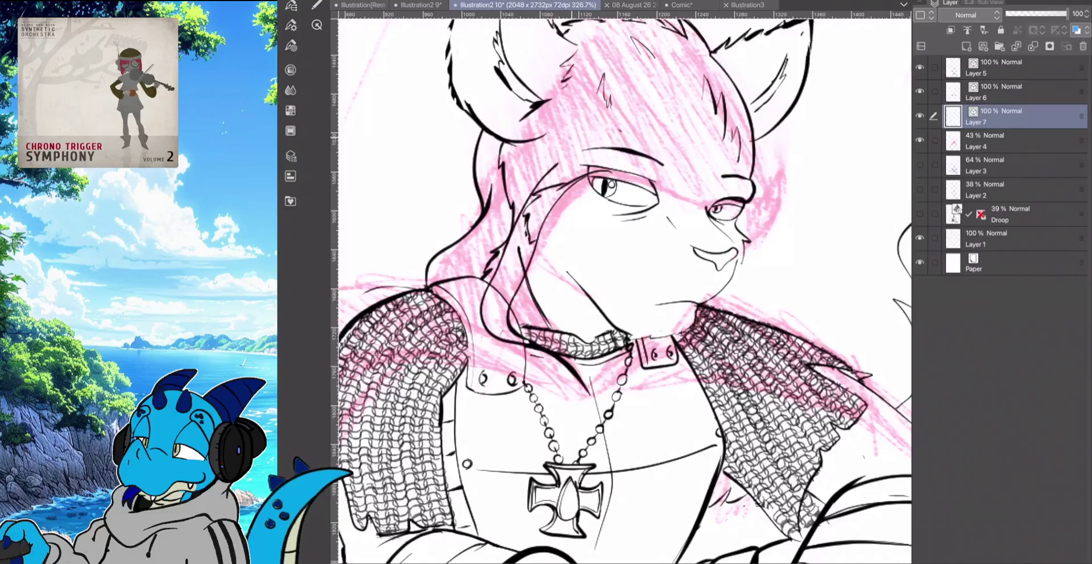
{"action": "mouse_move", "coordinate": [571, 137]}
{"action": "left_mouse_down"}
{"action": "mouse_move", "coordinate": [614, 128]}
{"action": "mouse_move", "coordinate": [673, 139]}
{"action": "mouse_move", "coordinate": [750, 166]}
{"action": "mouse_move", "coordinate": [765, 183]}
{"action": "left_mouse_up"}
{"action": "mouse_move", "coordinate": [578, 176]}
{"action": "left_mouse_down"}
{"action": "mouse_move", "coordinate": [742, 210]}
{"action": "mouse_move", "coordinate": [753, 225]}
{"action": "mouse_move", "coordinate": [746, 236]}
{"action": "left_mouse_up"}
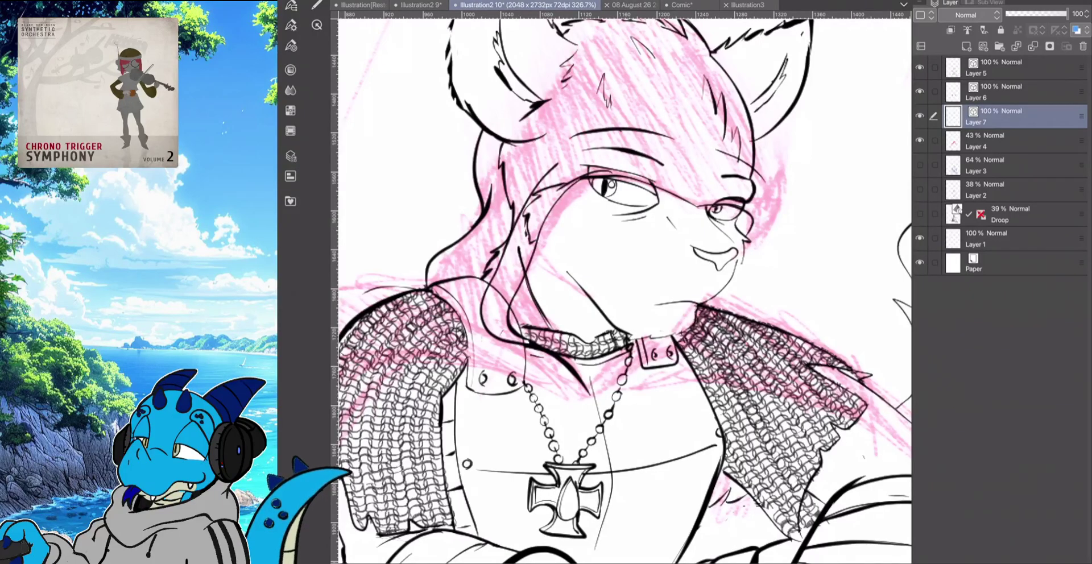
Ink the hood's rounded crown between the ears, undoing trial strokes, and its far edge down past the cheek
{"action": "scroll", "coordinate": [484, 362], "scroll_direction": "down", "scroll_amount": 3}
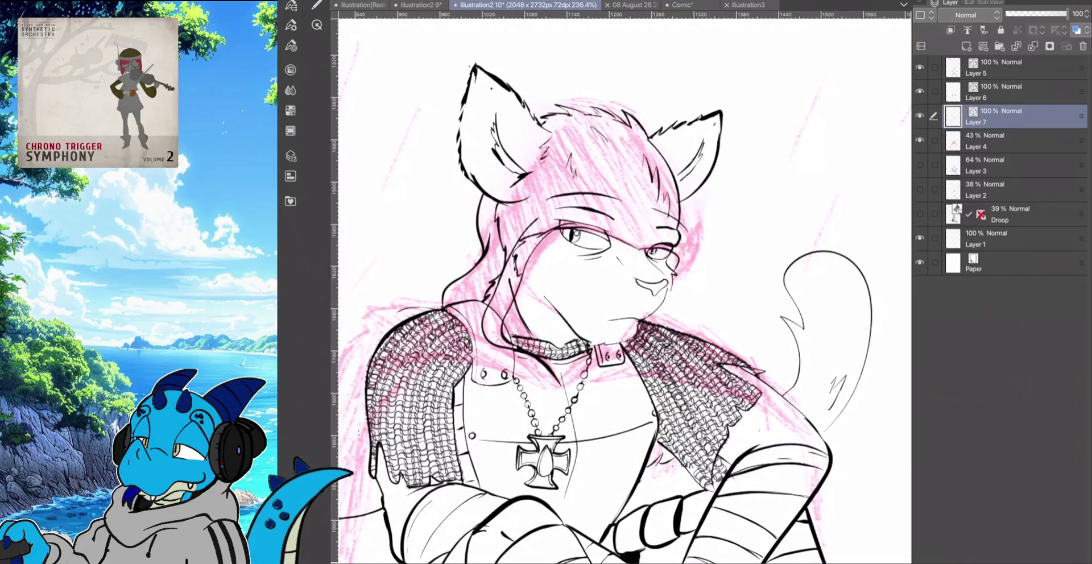
{"action": "mouse_move", "coordinate": [533, 118]}
{"action": "left_mouse_down"}
{"action": "mouse_move", "coordinate": [591, 103]}
{"action": "mouse_move", "coordinate": [627, 113]}
{"action": "left_mouse_up"}
{"action": "key", "text": "ctrl+z"}
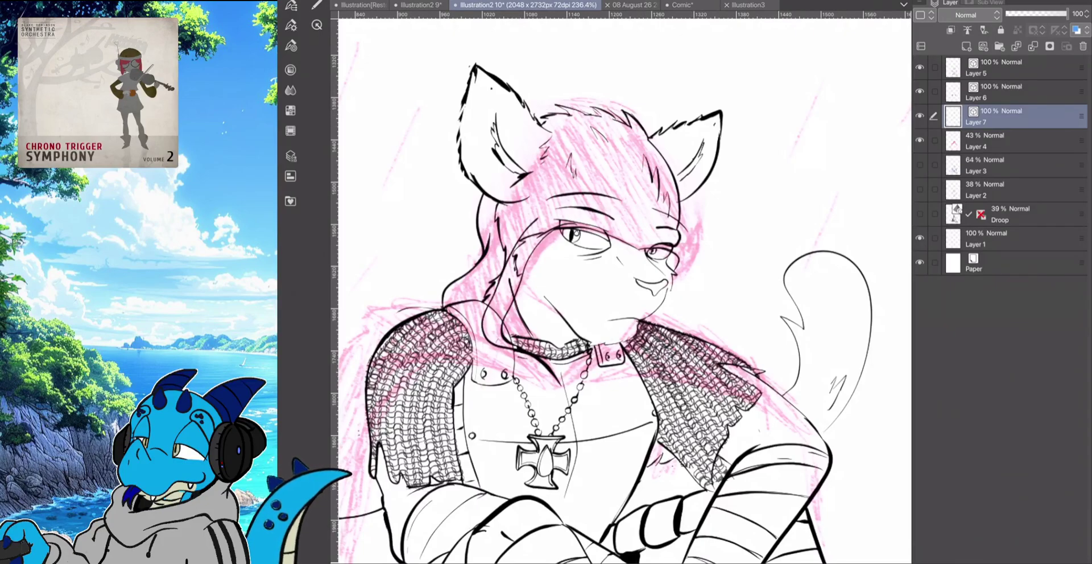
{"action": "mouse_move", "coordinate": [536, 111]}
{"action": "left_mouse_down"}
{"action": "mouse_move", "coordinate": [601, 106]}
{"action": "mouse_move", "coordinate": [652, 133]}
{"action": "left_mouse_up"}
{"action": "key", "text": "ctrl+z"}
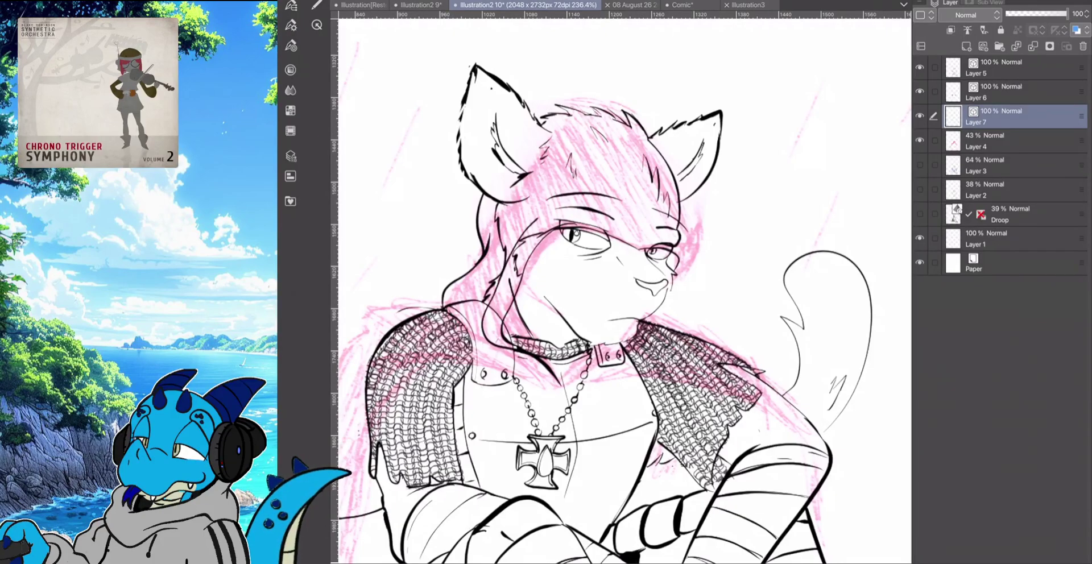
{"action": "mouse_move", "coordinate": [649, 124]}
{"action": "left_mouse_down"}
{"action": "mouse_move", "coordinate": [580, 101]}
{"action": "mouse_move", "coordinate": [535, 116]}
{"action": "left_mouse_up"}
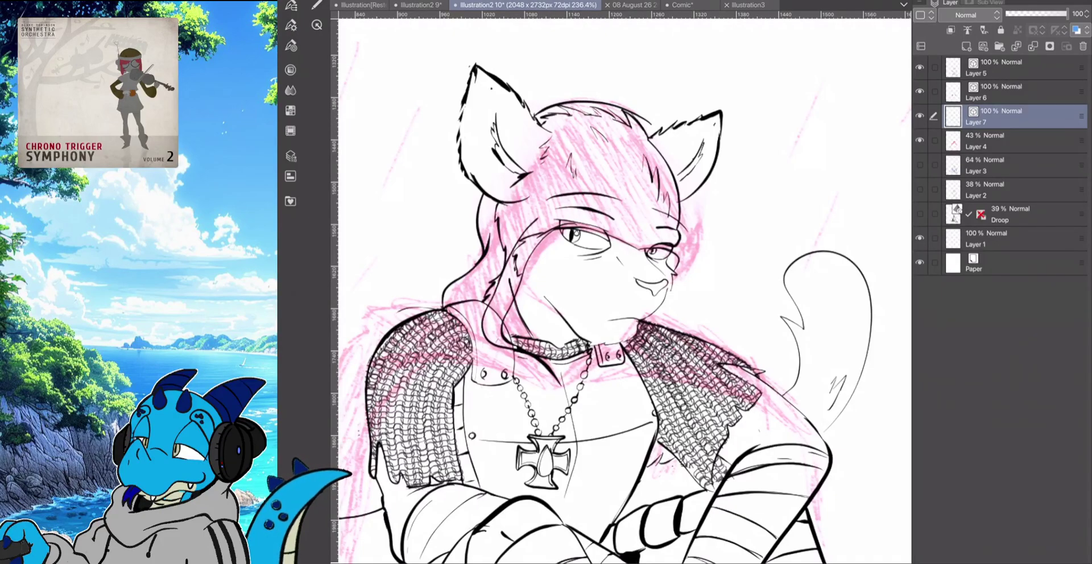
{"action": "mouse_move", "coordinate": [648, 119]}
{"action": "left_mouse_down"}
{"action": "mouse_move", "coordinate": [705, 239]}
{"action": "mouse_move", "coordinate": [674, 284]}
{"action": "left_mouse_up"}
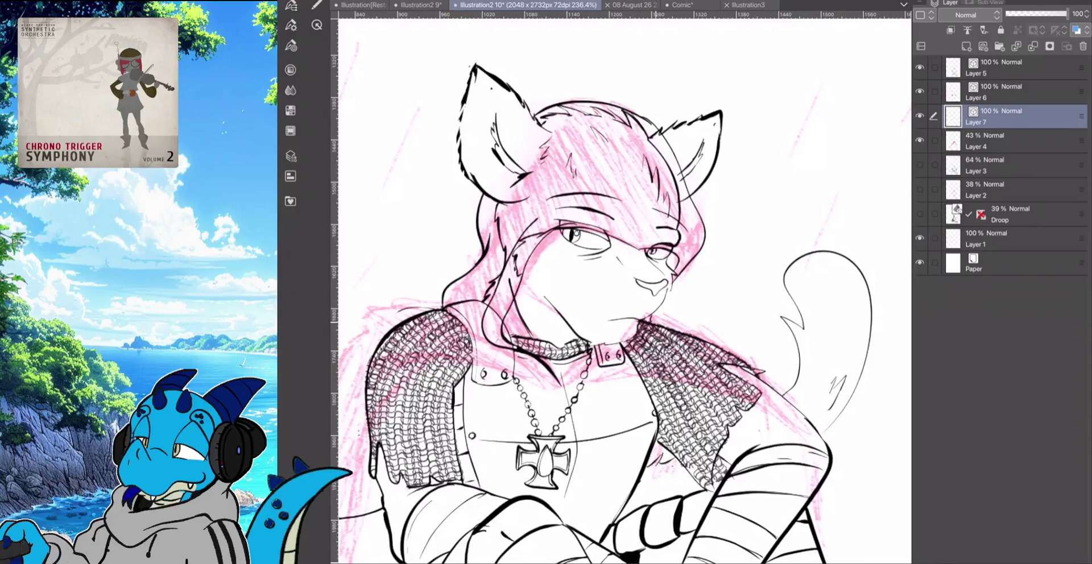
Ink the hood's collar folds under the chin and a short fold at the near shoulder
{"action": "mouse_move", "coordinate": [650, 321]}
{"action": "left_mouse_down"}
{"action": "mouse_move", "coordinate": [663, 341]}
{"action": "mouse_move", "coordinate": [612, 370]}
{"action": "left_mouse_up"}
{"action": "mouse_move", "coordinate": [587, 391]}
{"action": "left_mouse_down"}
{"action": "mouse_move", "coordinate": [572, 395]}
{"action": "mouse_move", "coordinate": [556, 364]}
{"action": "mouse_move", "coordinate": [583, 381]}
{"action": "mouse_move", "coordinate": [640, 336]}
{"action": "left_mouse_up"}
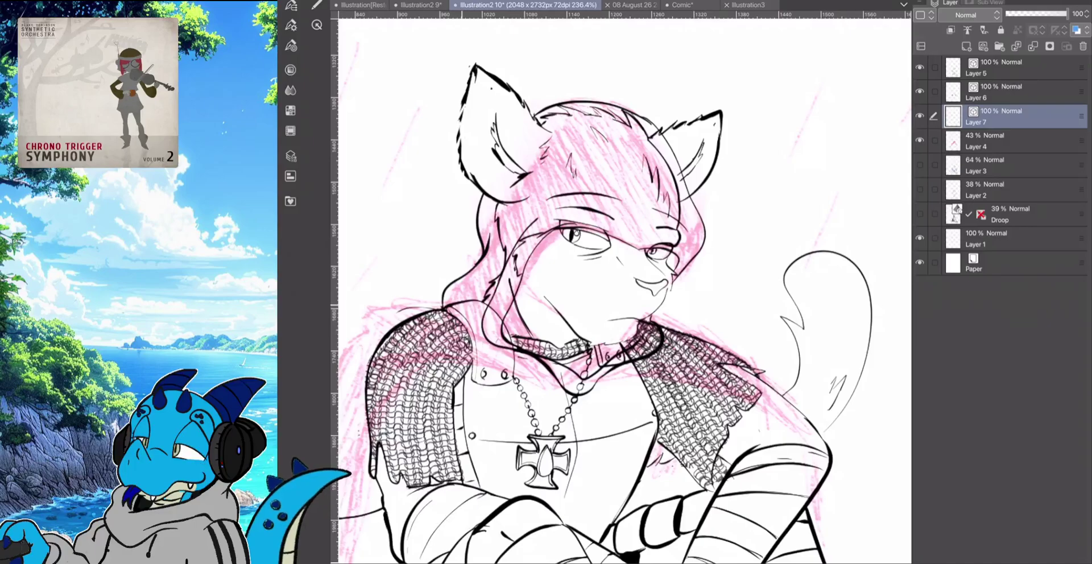
{"action": "left_click_drag", "start_coordinate": [453, 307], "coordinate": [486, 344]}
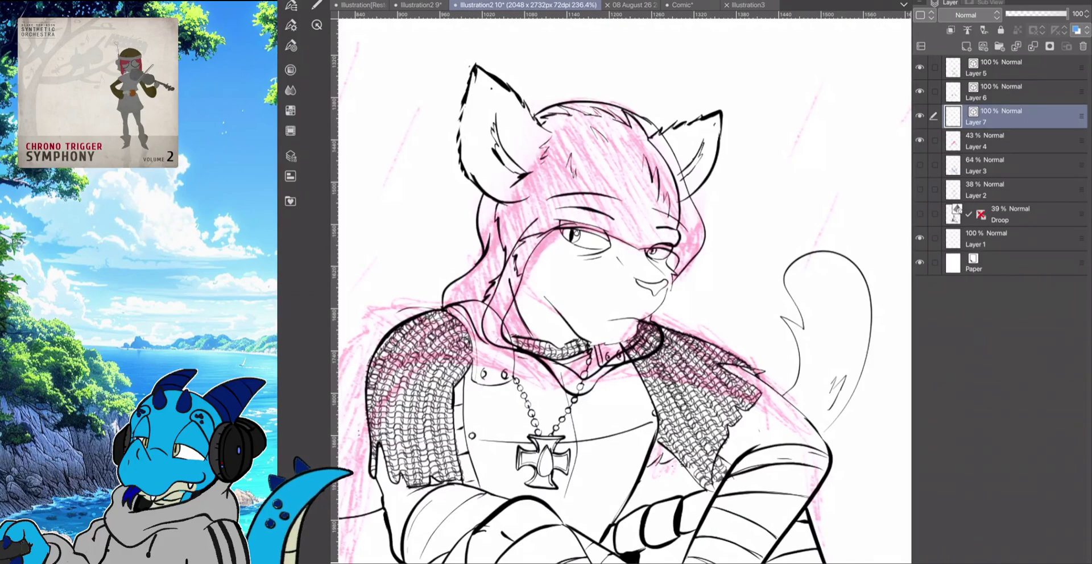
Ink the hood's curved opening around the inner base of the near ear
{"action": "left_click", "coordinate": [290, 201]}
{"action": "left_click", "coordinate": [290, 200]}
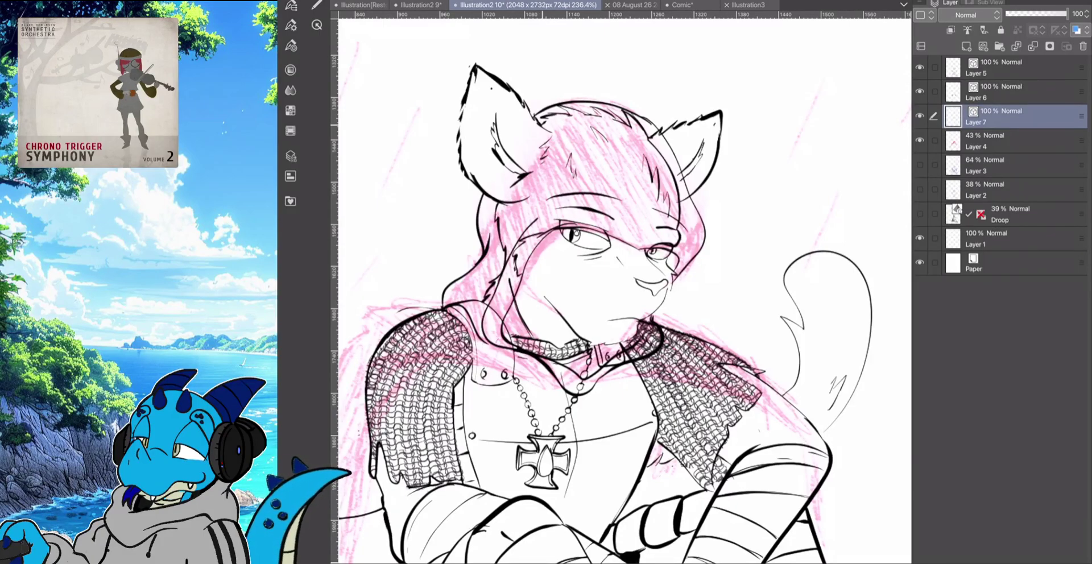
{"action": "mouse_move", "coordinate": [545, 127]}
{"action": "left_mouse_down"}
{"action": "mouse_move", "coordinate": [540, 181]}
{"action": "mouse_move", "coordinate": [518, 205]}
{"action": "mouse_move", "coordinate": [501, 204]}
{"action": "left_mouse_up"}
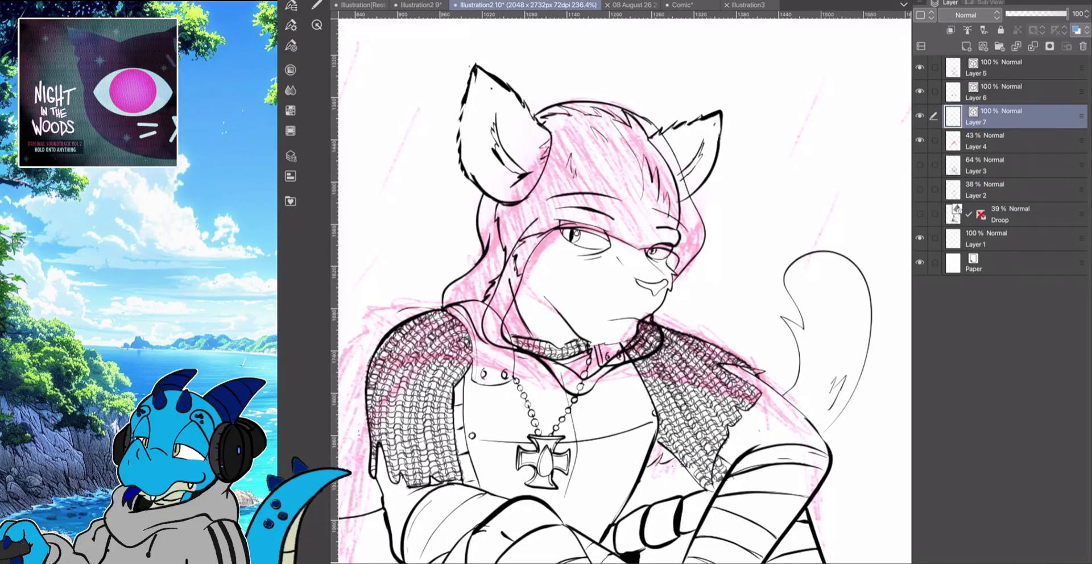
Add a new vector layer above the hood layer for the cloak's line art
{"action": "scroll", "coordinate": [624, 290], "scroll_direction": "down", "scroll_amount": 5}
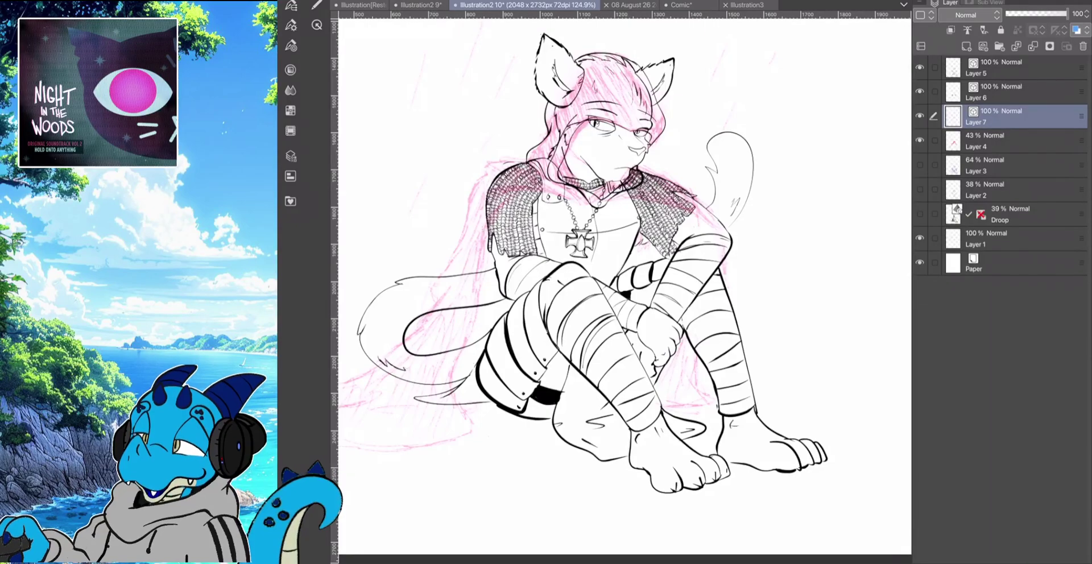
{"action": "key", "text": "ctrl+shift+n"}
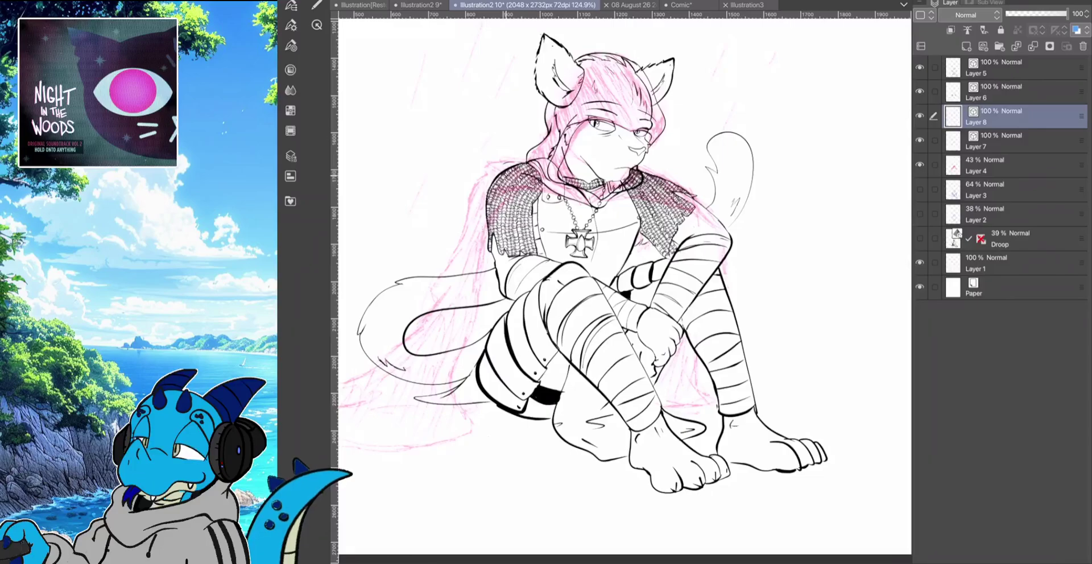
Try inking the cloak's near side from the shoulder past the tail to the ground, including its rounded hem and folds
{"action": "mouse_move", "coordinate": [526, 161]}
{"action": "left_mouse_down"}
{"action": "mouse_move", "coordinate": [482, 173]}
{"action": "mouse_move", "coordinate": [465, 200]}
{"action": "mouse_move", "coordinate": [462, 254]}
{"action": "left_mouse_up"}
{"action": "left_click_drag", "start_coordinate": [452, 289], "coordinate": [377, 374]}
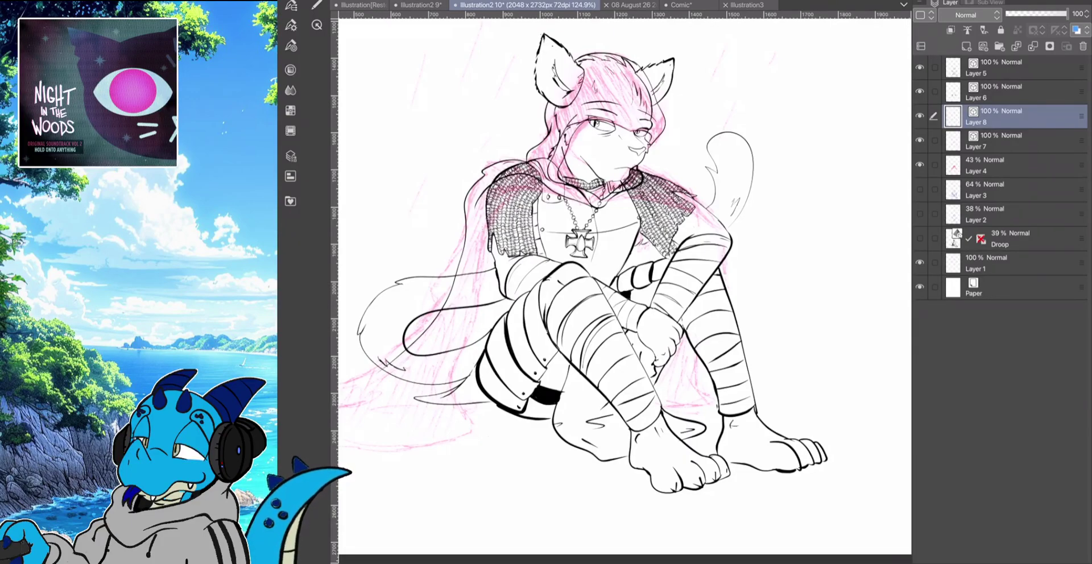
{"action": "left_click_drag", "start_coordinate": [485, 260], "coordinate": [472, 320]}
{"action": "mouse_move", "coordinate": [460, 388]}
{"action": "left_mouse_down"}
{"action": "mouse_move", "coordinate": [490, 423]}
{"action": "mouse_move", "coordinate": [382, 457]}
{"action": "left_mouse_up"}
{"action": "scroll", "coordinate": [625, 286], "scroll_direction": "down", "scroll_amount": 3}
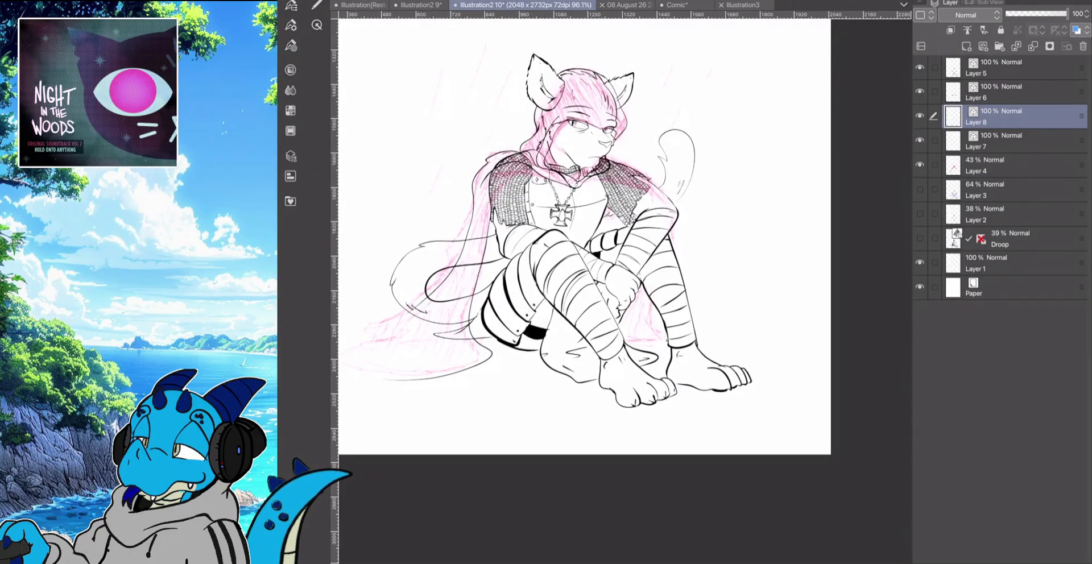
{"action": "mouse_move", "coordinate": [425, 304]}
{"action": "left_mouse_down"}
{"action": "mouse_move", "coordinate": [367, 331]}
{"action": "mouse_move", "coordinate": [375, 338]}
{"action": "mouse_move", "coordinate": [344, 361]}
{"action": "mouse_move", "coordinate": [387, 379]}
{"action": "left_mouse_up"}
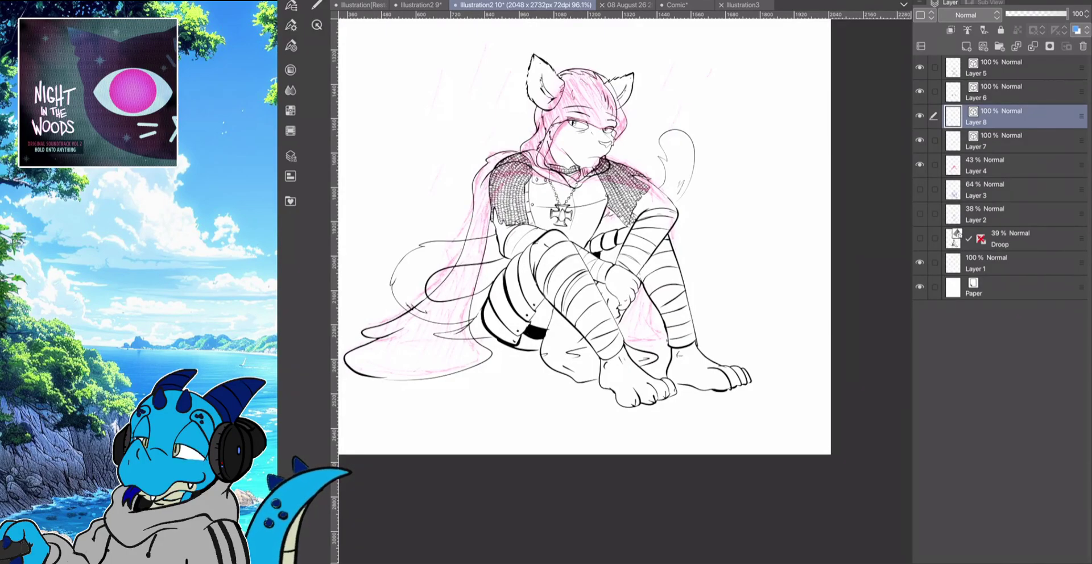
{"action": "left_click_drag", "start_coordinate": [365, 371], "coordinate": [466, 345]}
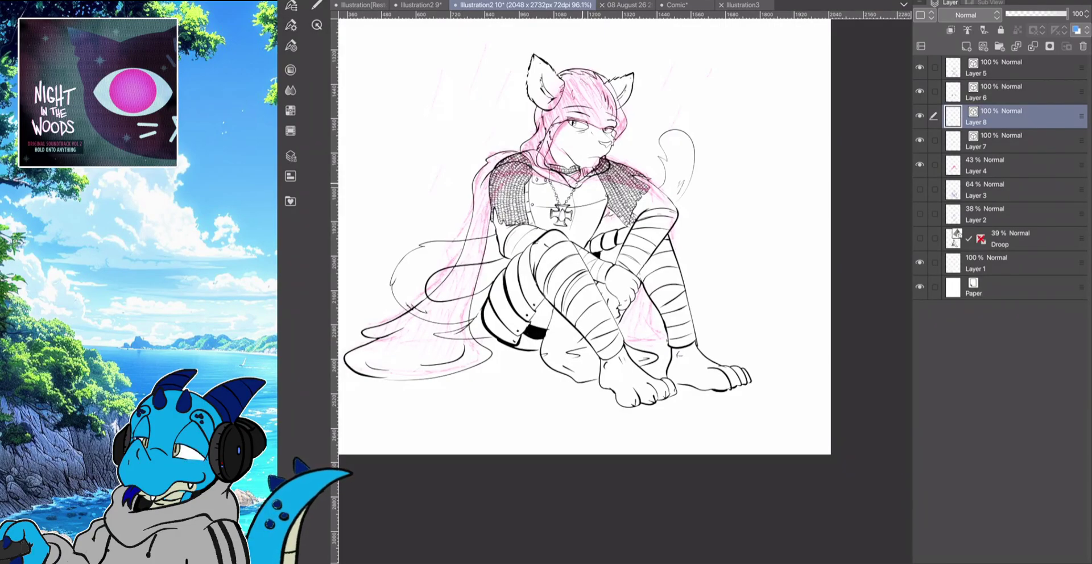
Try inking the cloak's edge across the far shoulder and its visible section between the legs
{"action": "left_click_drag", "start_coordinate": [587, 179], "coordinate": [669, 195]}
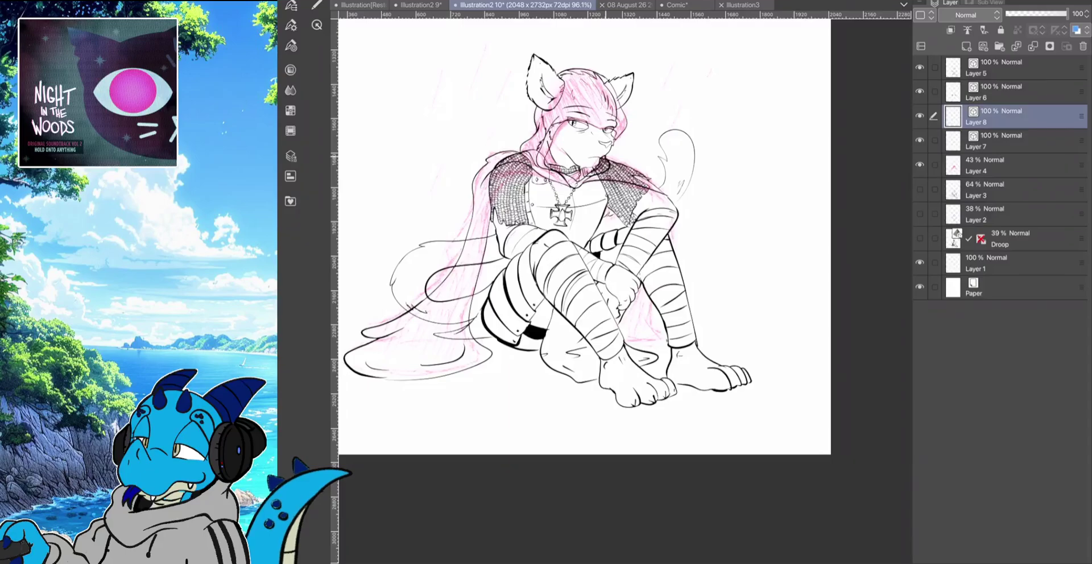
{"action": "left_click_drag", "start_coordinate": [617, 157], "coordinate": [670, 205]}
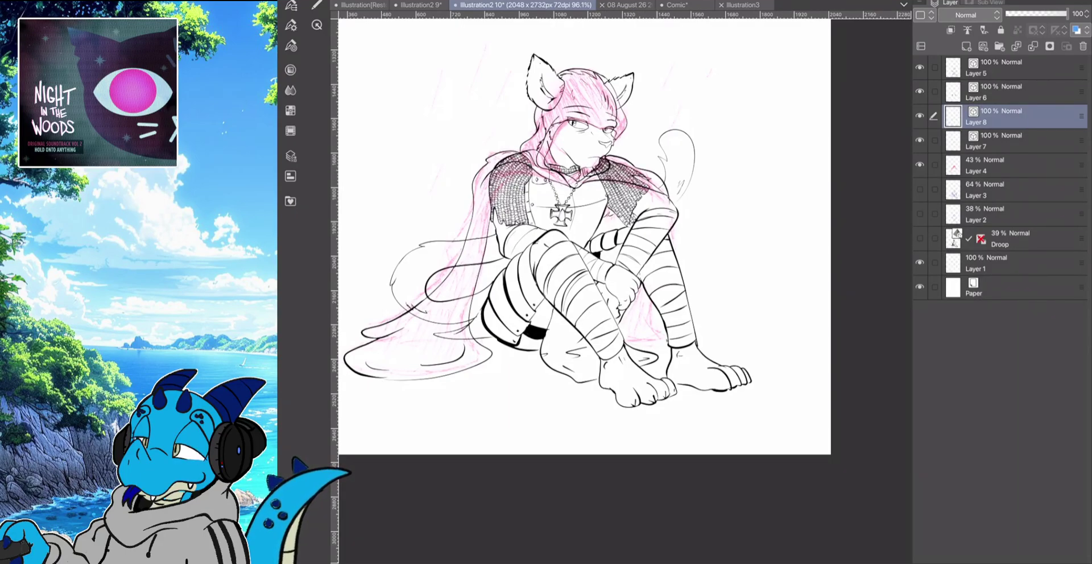
{"action": "left_click_drag", "start_coordinate": [671, 251], "coordinate": [675, 268]}
{"action": "key", "text": "ctrl+z"}
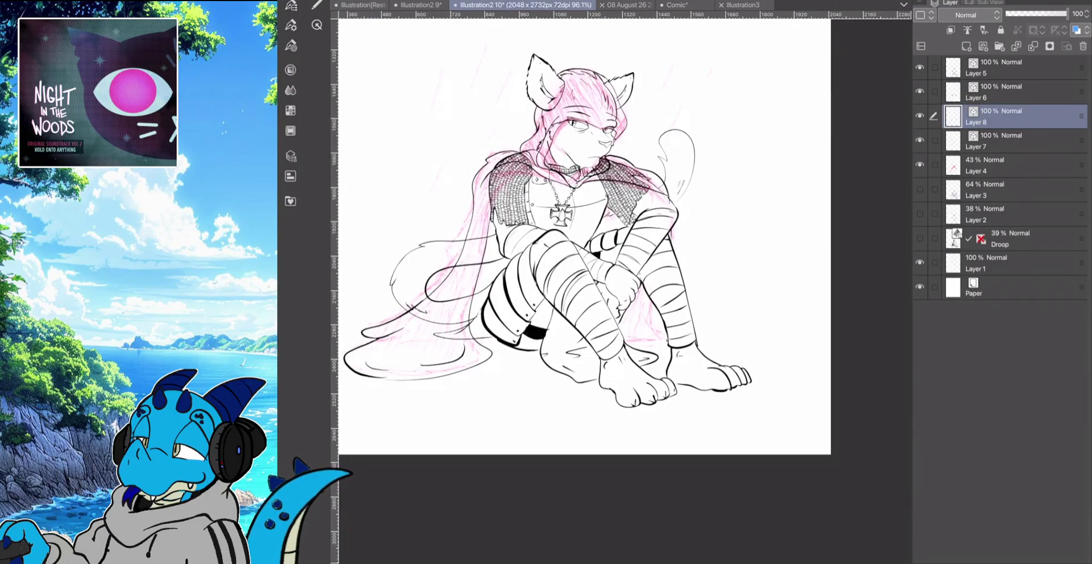
{"action": "mouse_move", "coordinate": [654, 308]}
{"action": "left_mouse_down"}
{"action": "mouse_move", "coordinate": [658, 329]}
{"action": "mouse_move", "coordinate": [623, 342]}
{"action": "left_mouse_up"}
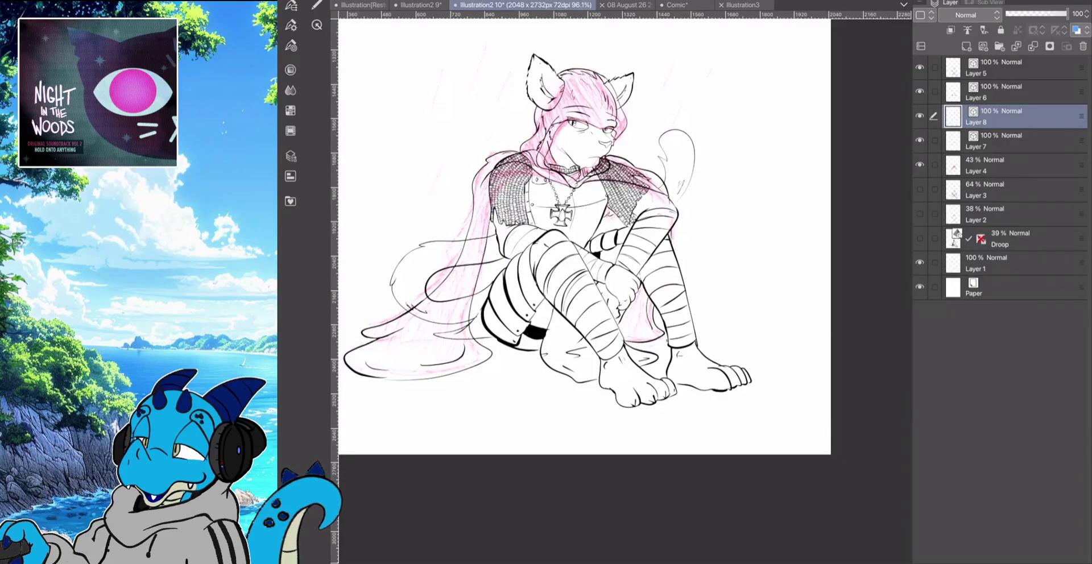
Hide the red sketch layer (Layer 4) and undo the inked cloak strokes
{"action": "left_click", "coordinate": [1012, 92]}
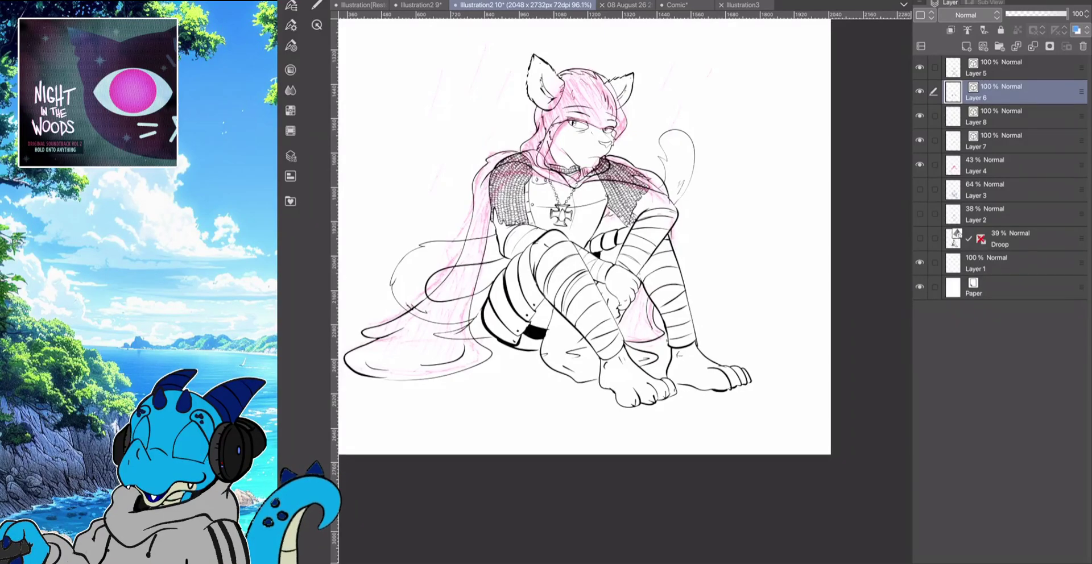
{"action": "left_click", "coordinate": [919, 164]}
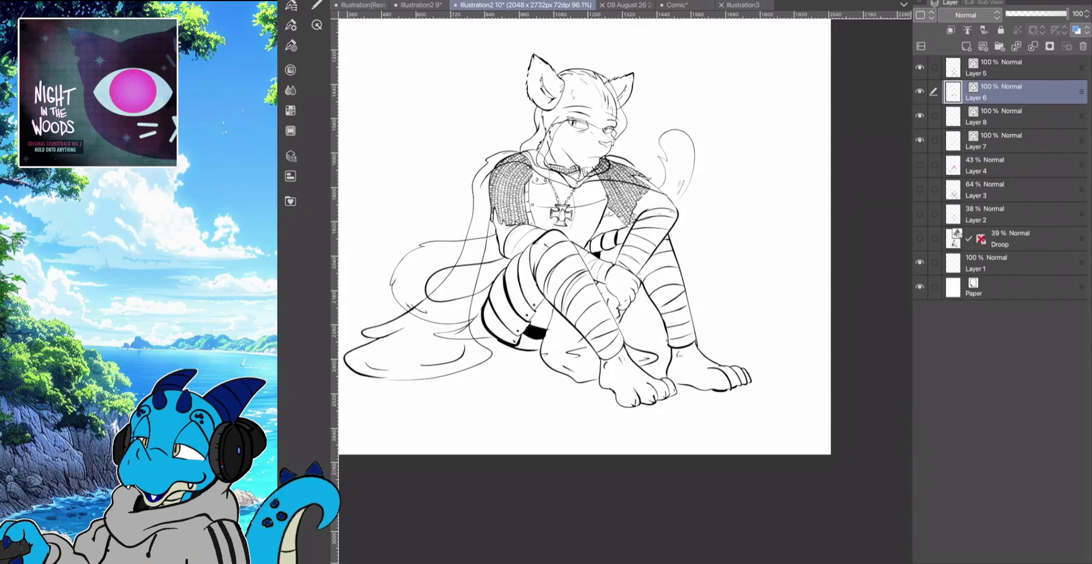
{"action": "key", "text": "ctrl+z"}
{"action": "key", "text": "ctrl+z"}
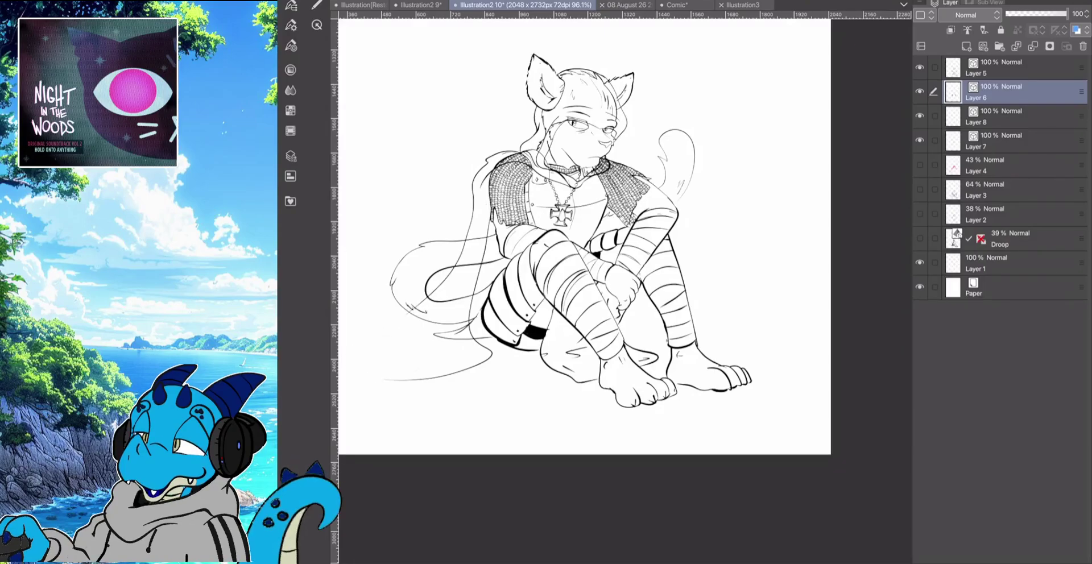
{"action": "key", "text": "ctrl+z"}
{"action": "left_click_drag", "start_coordinate": [486, 162], "coordinate": [410, 310]}
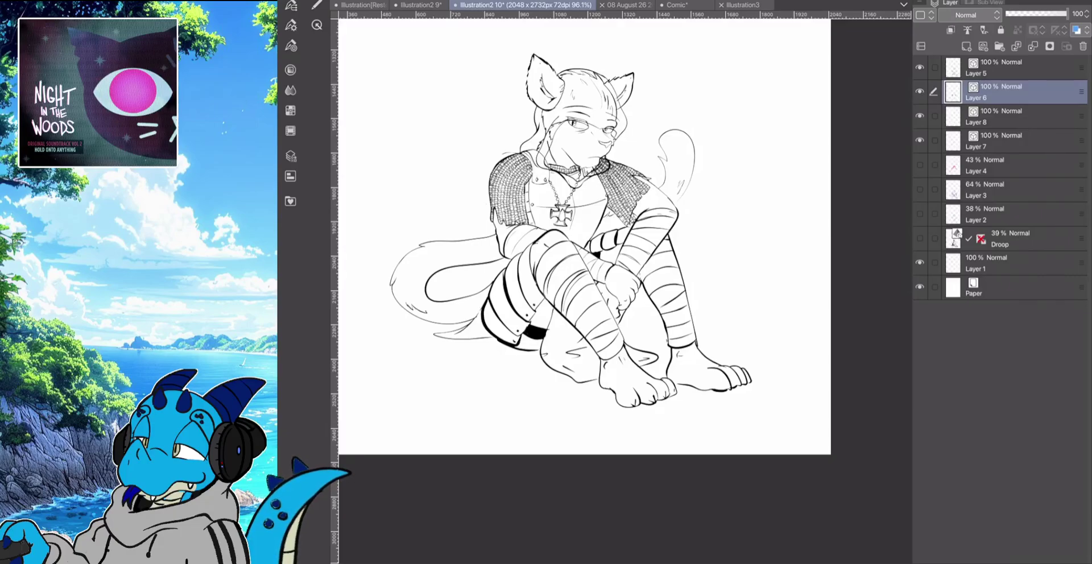
{"action": "left_click", "coordinate": [291, 25]}
{"action": "left_click", "coordinate": [291, 25]}
{"action": "left_click", "coordinate": [317, 5]}
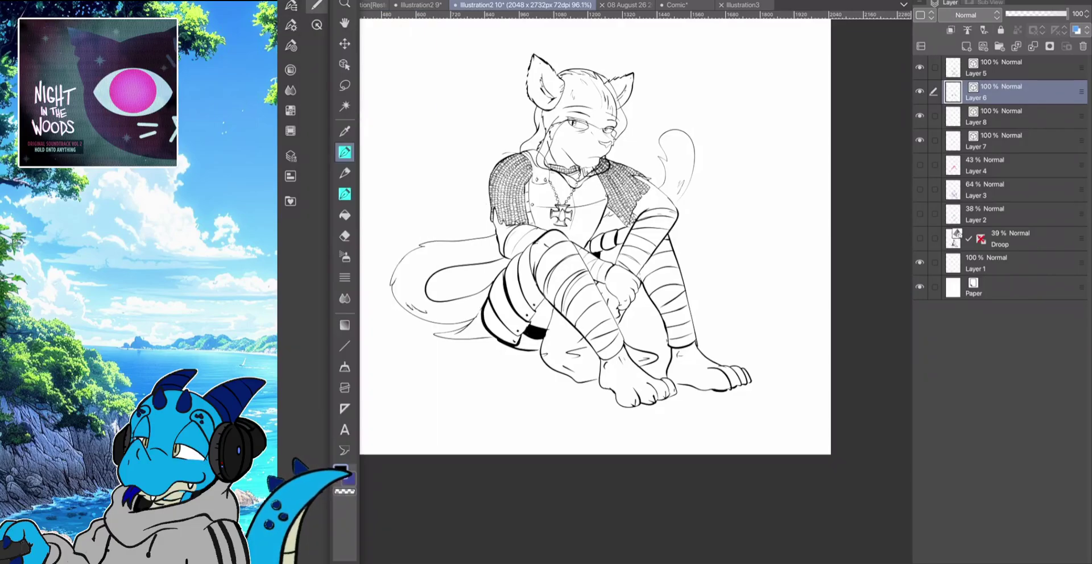
{"action": "left_click", "coordinate": [317, 5]}
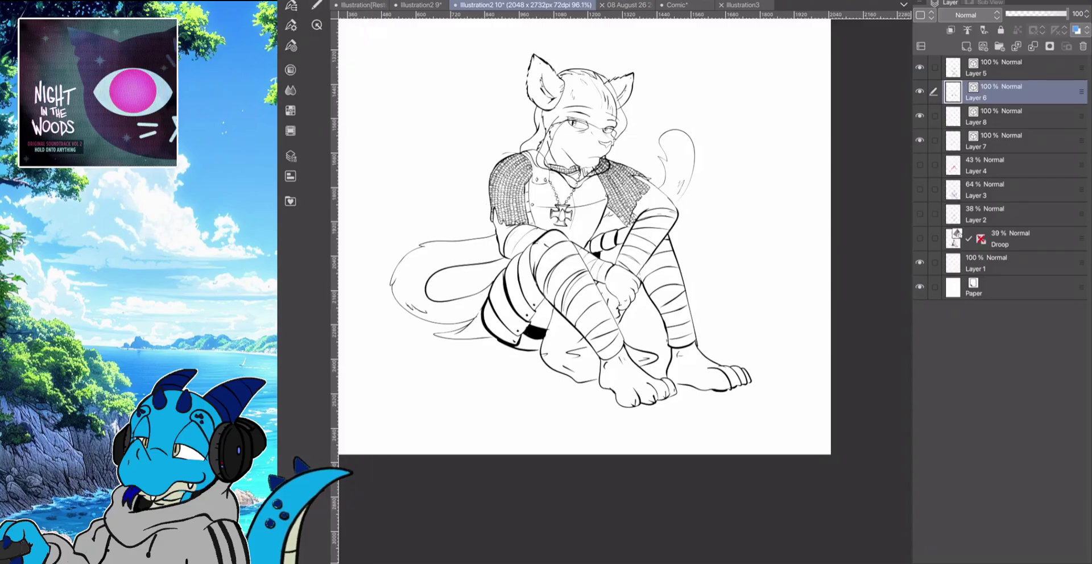
Move Layer 5 below Layer 6 and toggle its visibility to check which lines it holds
{"action": "scroll", "coordinate": [635, 291], "scroll_direction": "up", "scroll_amount": 3}
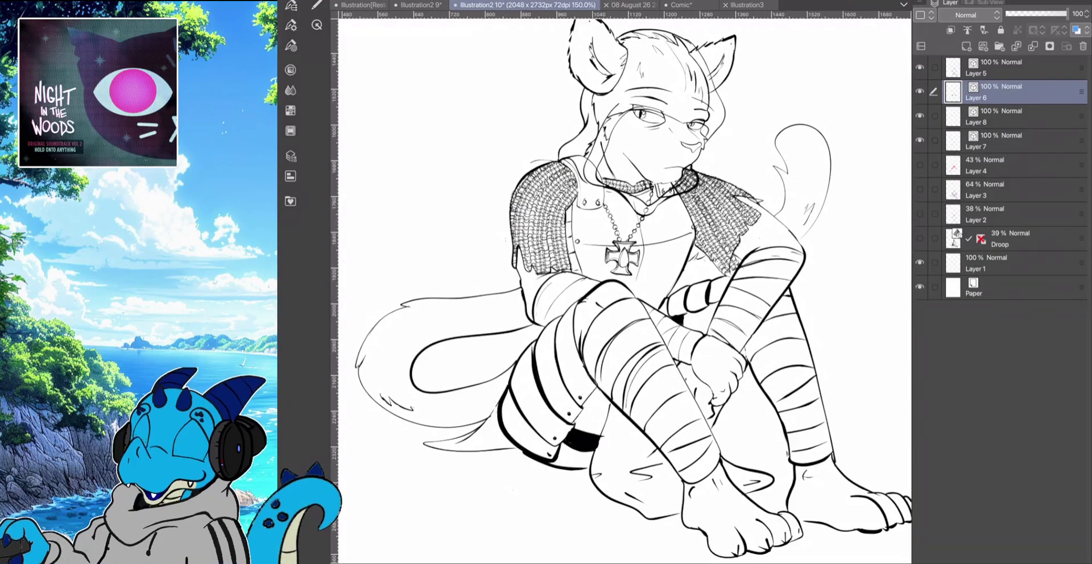
{"action": "left_click", "coordinate": [1001, 68]}
{"action": "left_click", "coordinate": [919, 68]}
{"action": "left_click", "coordinate": [919, 68]}
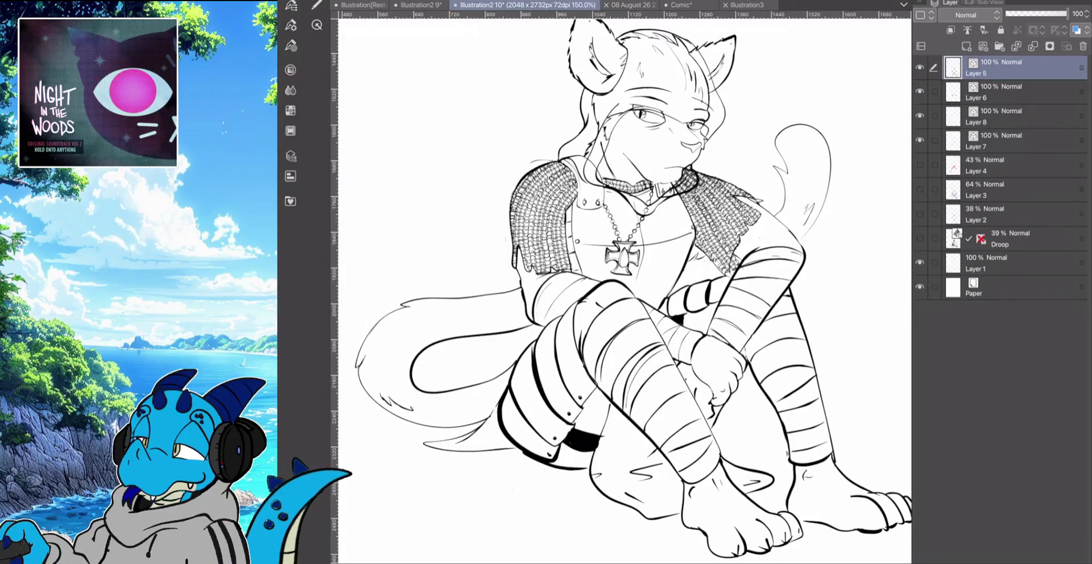
{"action": "left_click_drag", "start_coordinate": [1080, 68], "coordinate": [1081, 97]}
{"action": "left_click", "coordinate": [919, 67]}
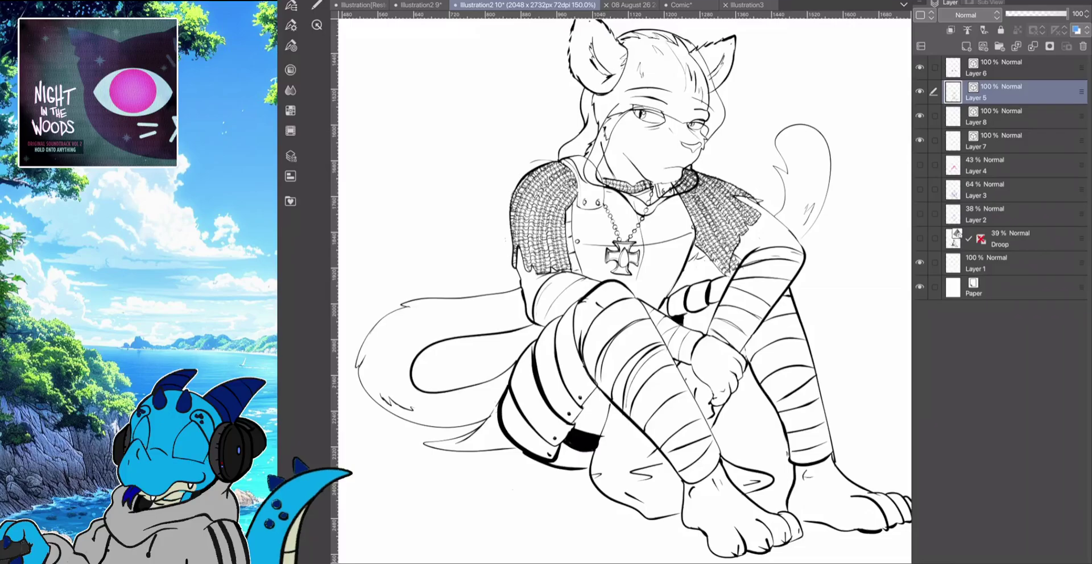
{"action": "left_click", "coordinate": [918, 68]}
{"action": "left_click", "coordinate": [919, 91]}
{"action": "left_click", "coordinate": [919, 91]}
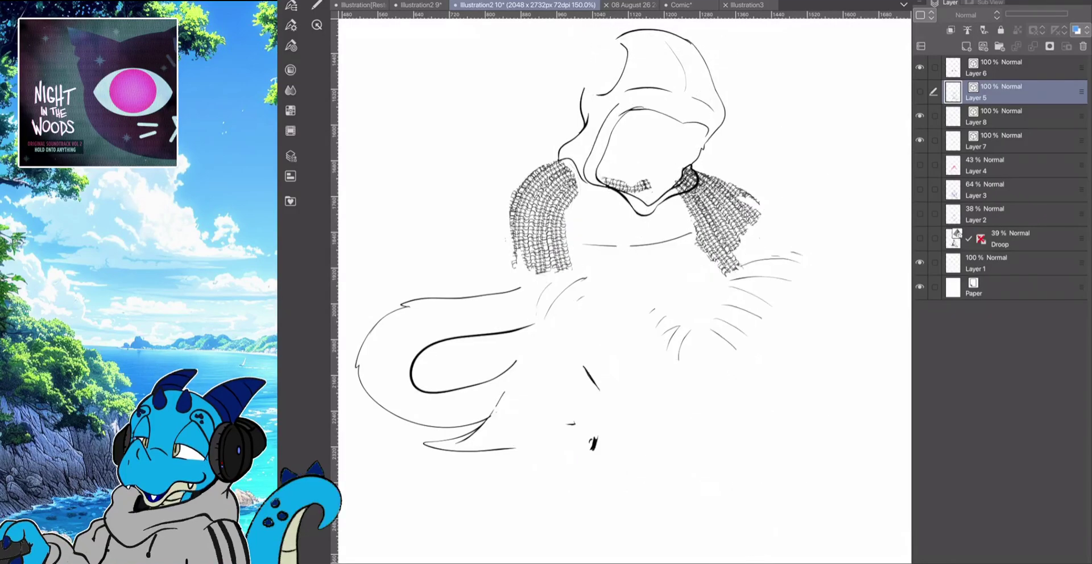
Move the hood's Layer 7 to the top of the layer stack and the cloak's Layer 8 directly beneath it
{"action": "left_click", "coordinate": [1012, 117]}
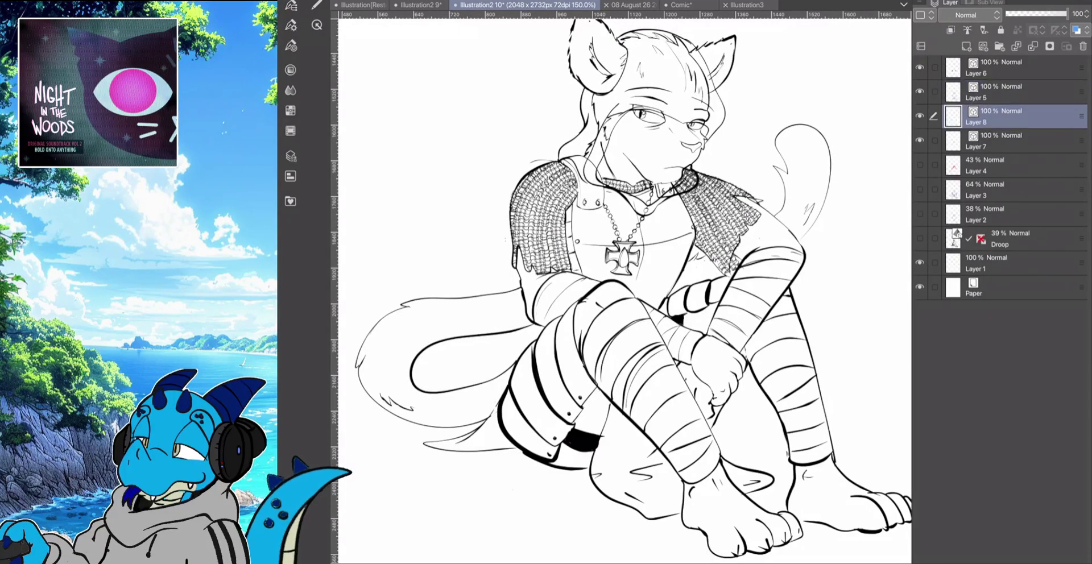
{"action": "left_click", "coordinate": [920, 140]}
{"action": "left_click", "coordinate": [920, 140]}
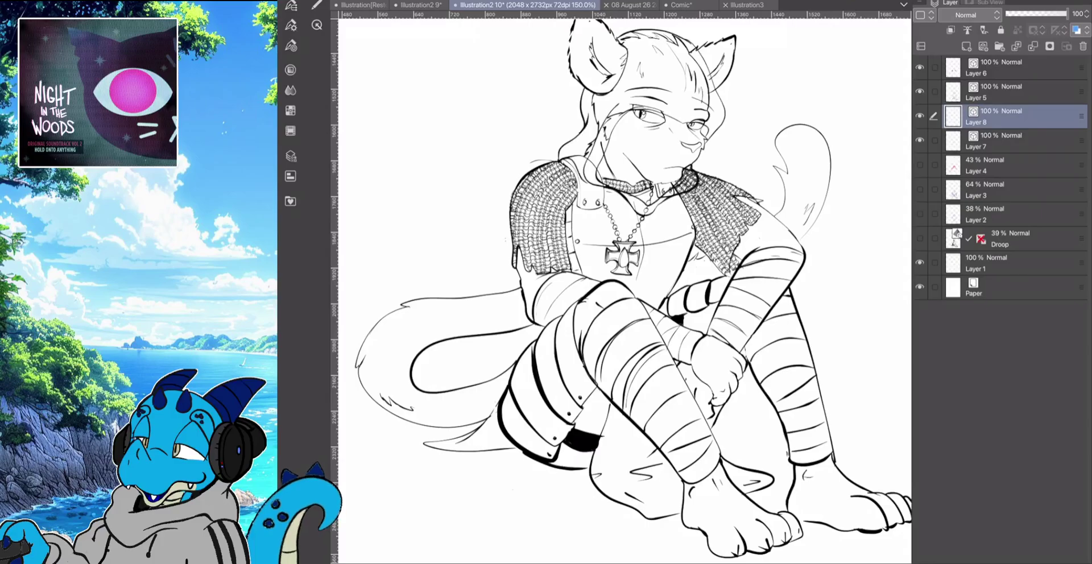
{"action": "left_click_drag", "start_coordinate": [1000, 141], "coordinate": [1001, 63]}
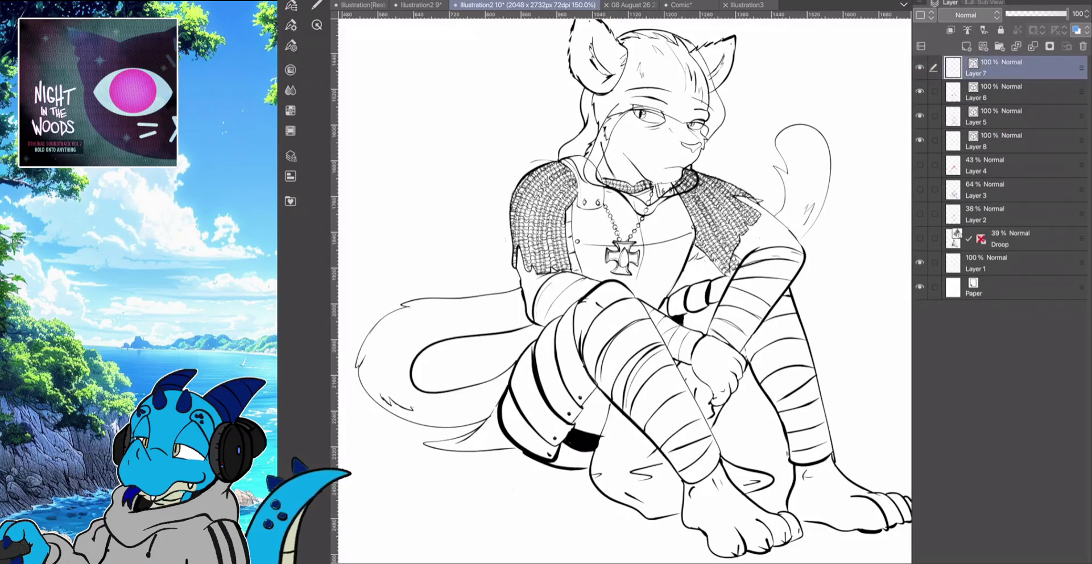
{"action": "left_click_drag", "start_coordinate": [1001, 141], "coordinate": [1001, 91]}
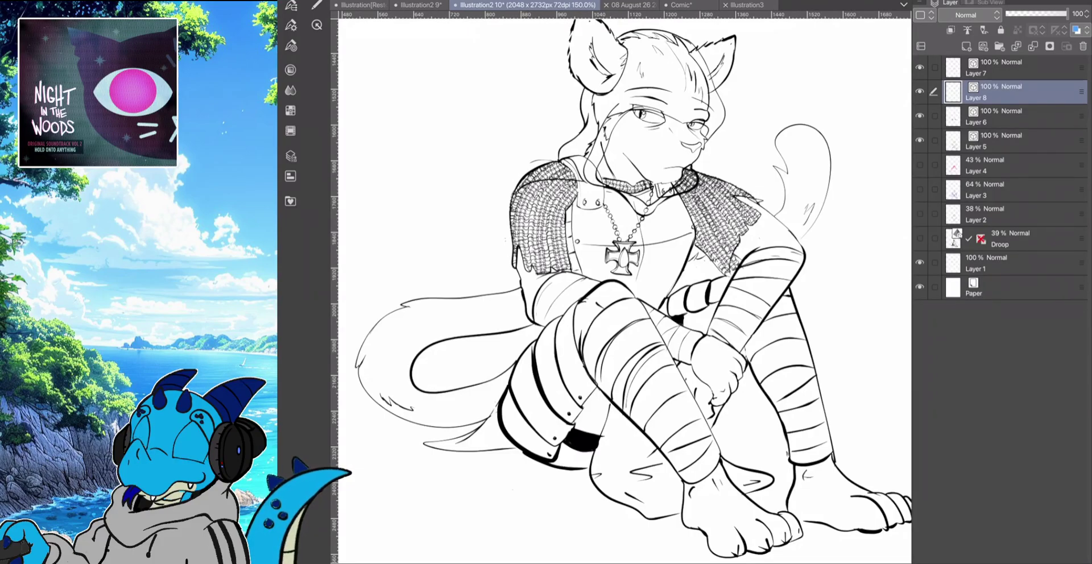
Try inking the cloak's outer edge from the near shoulder and its inner edge down behind the tail, and undo both
{"action": "mouse_move", "coordinate": [556, 153]}
{"action": "left_mouse_down"}
{"action": "mouse_move", "coordinate": [503, 181]}
{"action": "mouse_move", "coordinate": [505, 273]}
{"action": "mouse_move", "coordinate": [492, 285]}
{"action": "left_mouse_up"}
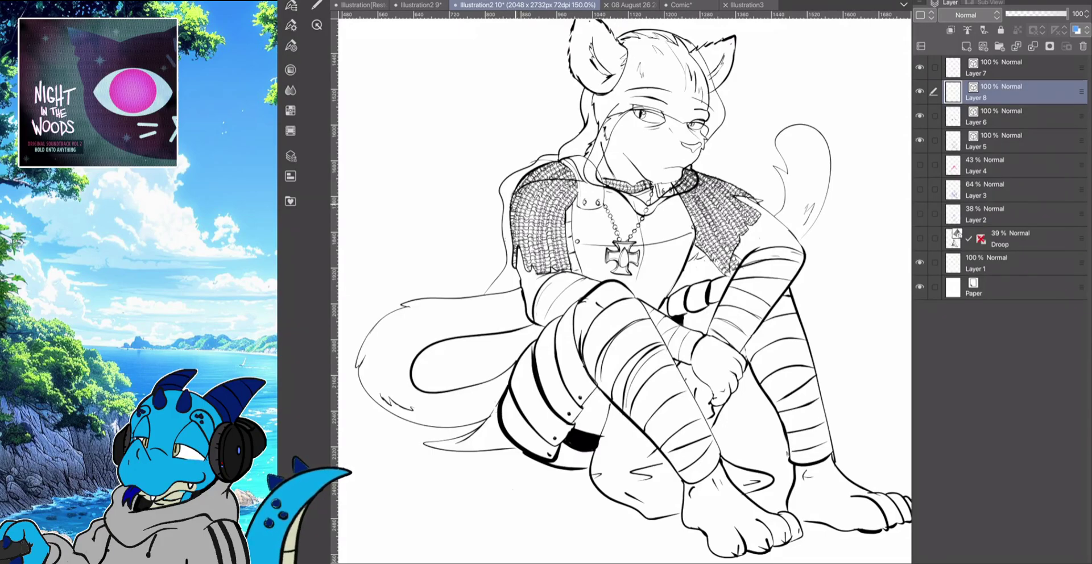
{"action": "mouse_move", "coordinate": [514, 193]}
{"action": "left_mouse_down"}
{"action": "mouse_move", "coordinate": [519, 350]}
{"action": "mouse_move", "coordinate": [477, 423]}
{"action": "mouse_move", "coordinate": [417, 477]}
{"action": "mouse_move", "coordinate": [373, 487]}
{"action": "left_mouse_up"}
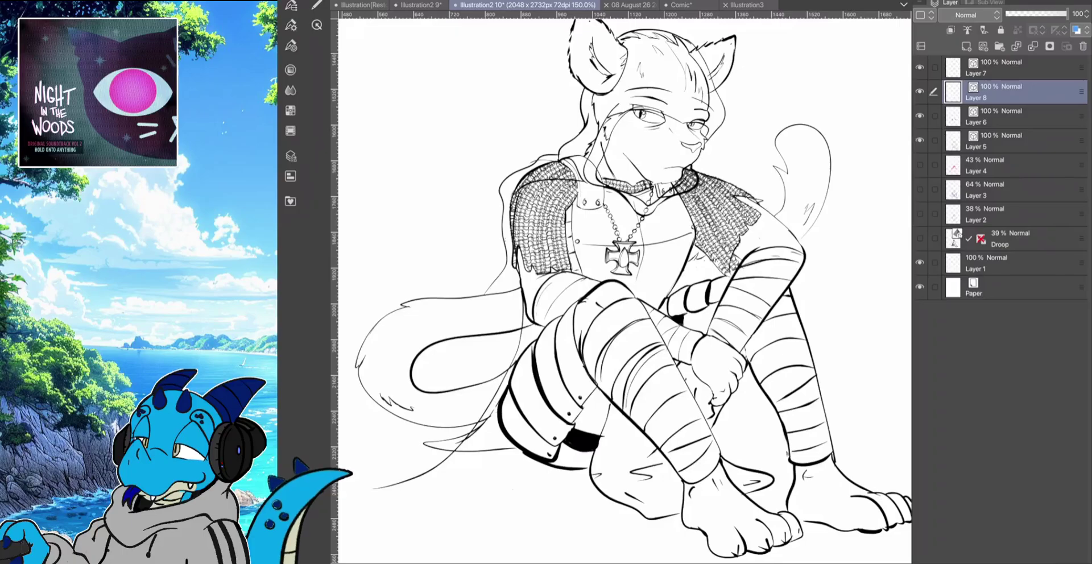
{"action": "left_click_drag", "start_coordinate": [621, 257], "coordinate": [695, 231]}
{"action": "key", "text": "ctrl+z"}
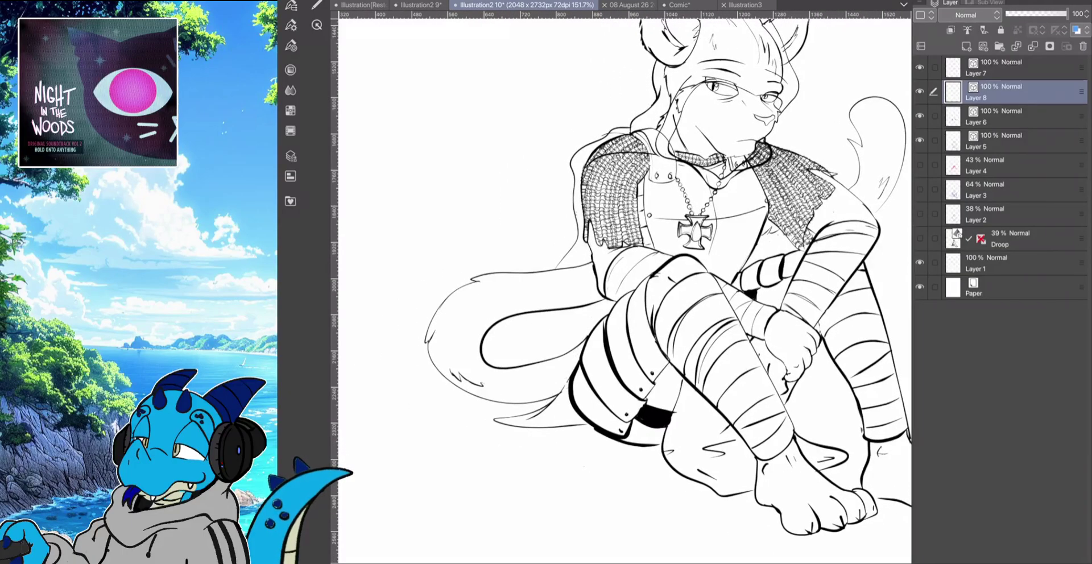
{"action": "key", "text": "ctrl+z"}
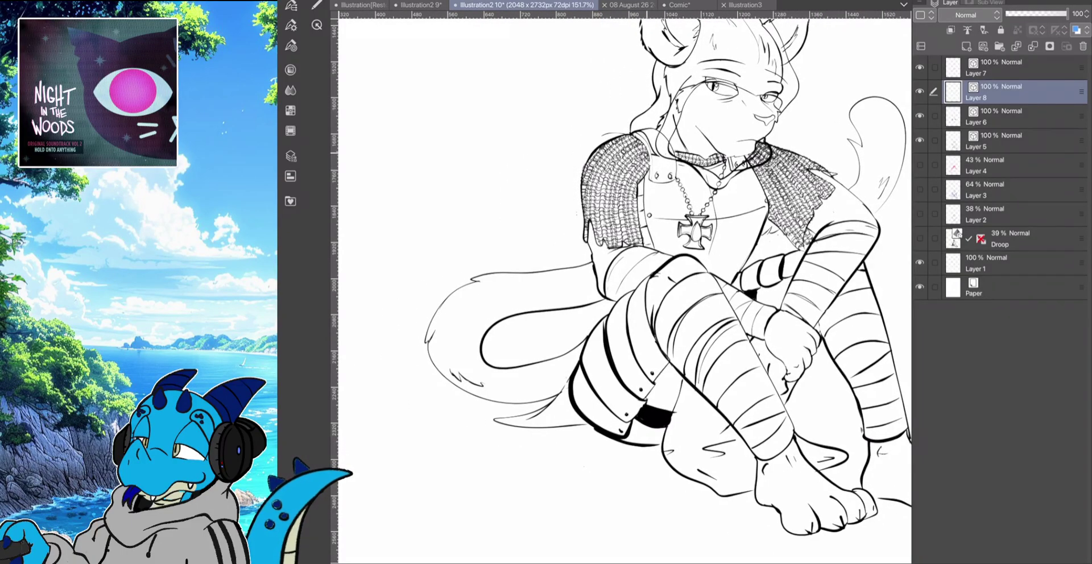
Ink the cloak's edge over the near shoulder's mail, undoing trial sweeps of its long outer edge past the tail
{"action": "mouse_move", "coordinate": [651, 153]}
{"action": "left_mouse_down"}
{"action": "mouse_move", "coordinate": [604, 167]}
{"action": "mouse_move", "coordinate": [581, 218]}
{"action": "left_mouse_up"}
{"action": "mouse_move", "coordinate": [631, 126]}
{"action": "left_mouse_down"}
{"action": "mouse_move", "coordinate": [592, 140]}
{"action": "mouse_move", "coordinate": [576, 162]}
{"action": "mouse_move", "coordinate": [547, 289]}
{"action": "mouse_move", "coordinate": [515, 340]}
{"action": "mouse_move", "coordinate": [449, 400]}
{"action": "mouse_move", "coordinate": [360, 428]}
{"action": "left_mouse_up"}
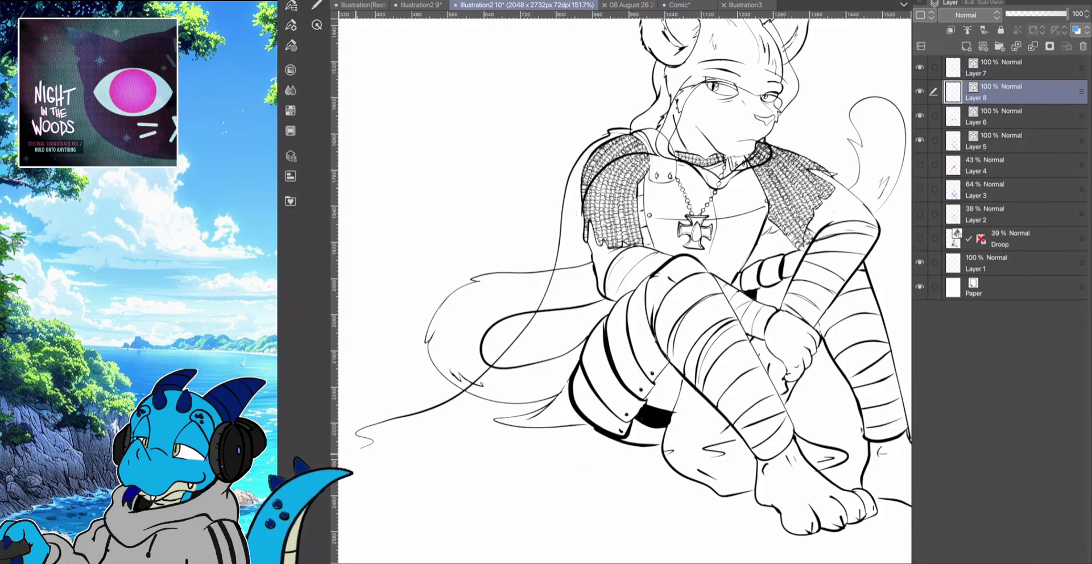
{"action": "mouse_move", "coordinate": [388, 464]}
{"action": "left_mouse_down"}
{"action": "mouse_move", "coordinate": [452, 470]}
{"action": "mouse_move", "coordinate": [524, 456]}
{"action": "left_mouse_up"}
{"action": "key", "text": "ctrl+z"}
{"action": "mouse_move", "coordinate": [632, 129]}
{"action": "left_mouse_down"}
{"action": "mouse_move", "coordinate": [600, 133]}
{"action": "mouse_move", "coordinate": [572, 169]}
{"action": "mouse_move", "coordinate": [534, 307]}
{"action": "mouse_move", "coordinate": [446, 410]}
{"action": "mouse_move", "coordinate": [370, 435]}
{"action": "mouse_move", "coordinate": [484, 426]}
{"action": "left_mouse_up"}
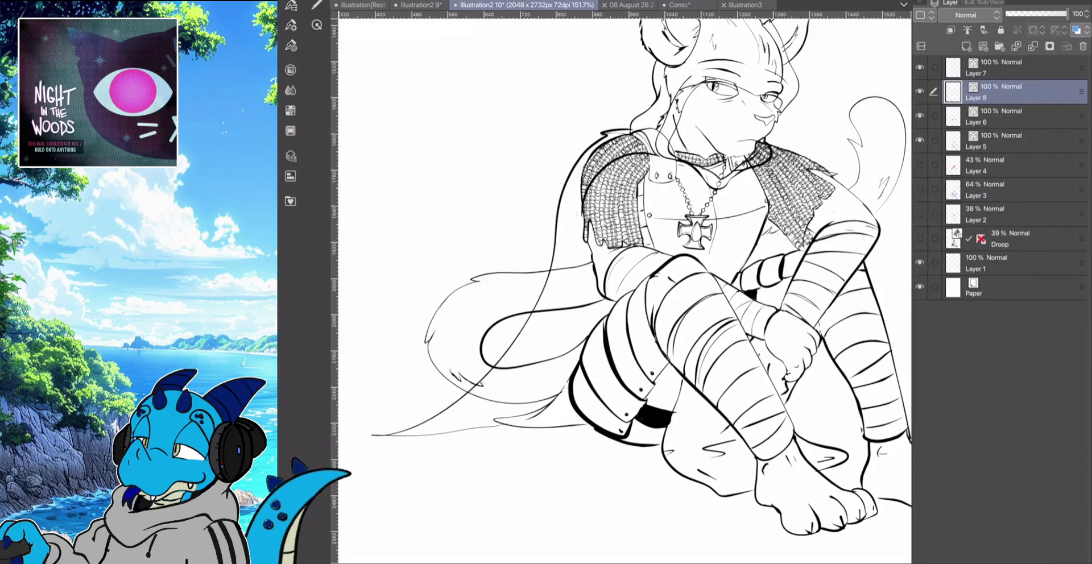
{"action": "scroll", "coordinate": [468, 276], "scroll_direction": "down", "scroll_amount": 5}
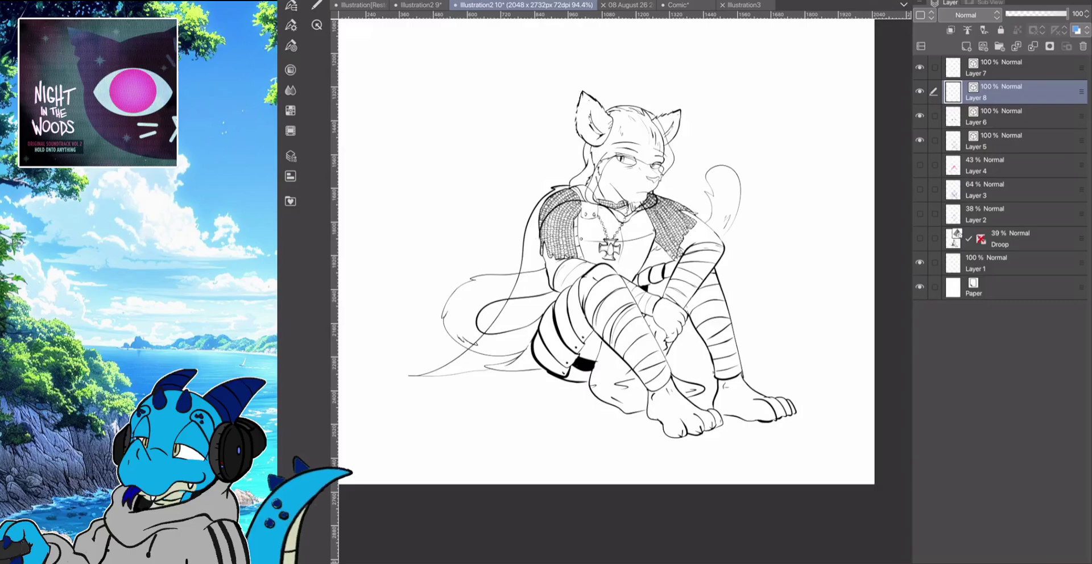
{"action": "key", "text": "ctrl+z"}
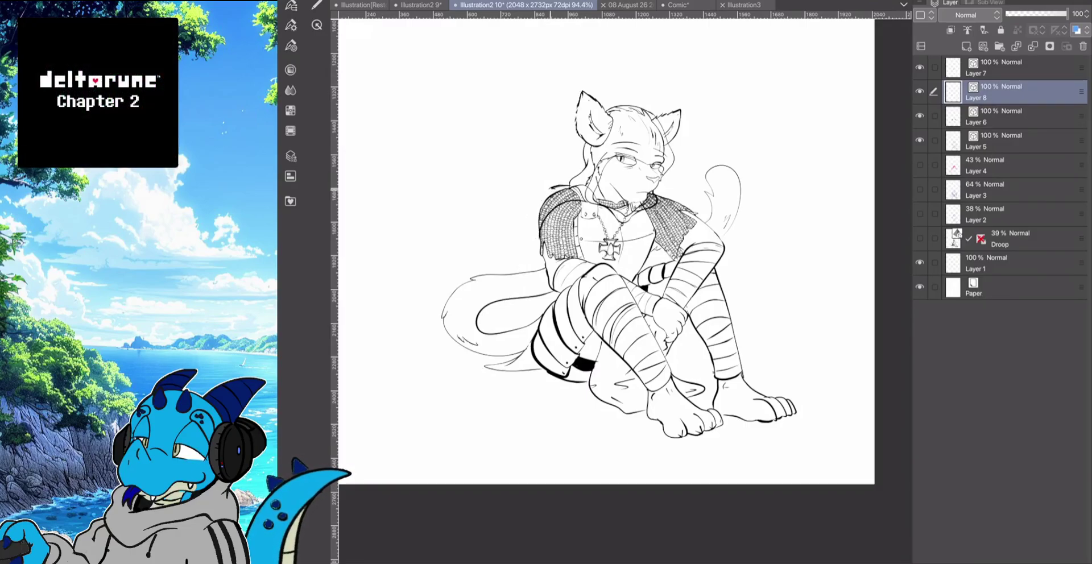
Try inking the cloak's outer edge over the tail into a rounded hem on the ground, and undo it
{"action": "mouse_move", "coordinate": [534, 198]}
{"action": "left_mouse_down"}
{"action": "mouse_move", "coordinate": [519, 253]}
{"action": "mouse_move", "coordinate": [452, 288]}
{"action": "mouse_move", "coordinate": [426, 335]}
{"action": "mouse_move", "coordinate": [382, 339]}
{"action": "mouse_move", "coordinate": [374, 357]}
{"action": "mouse_move", "coordinate": [398, 377]}
{"action": "mouse_move", "coordinate": [481, 369]}
{"action": "left_mouse_up"}
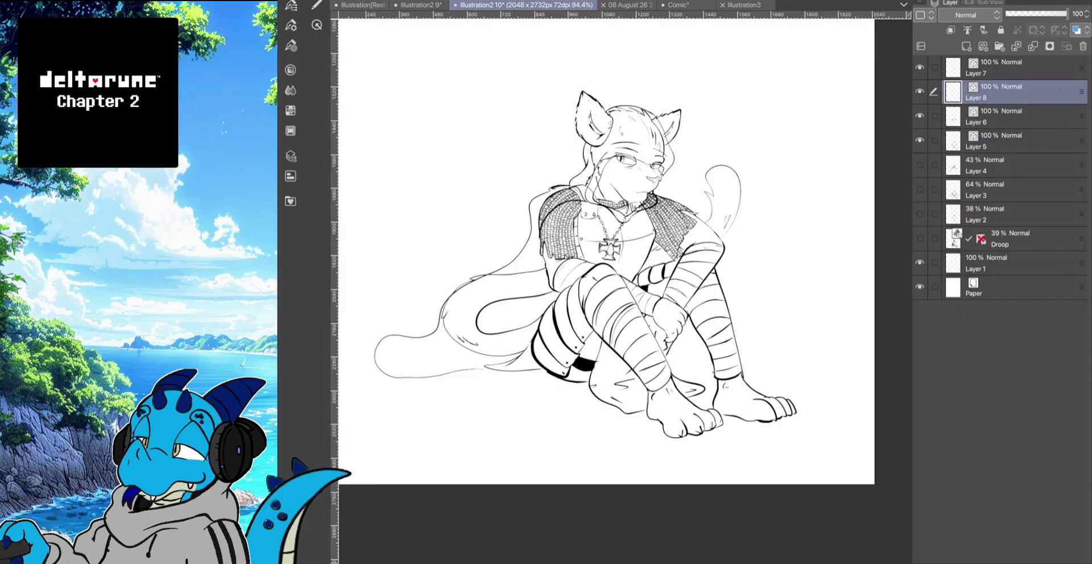
{"action": "key", "text": "ctrl+z"}
{"action": "key", "text": "ctrl+z"}
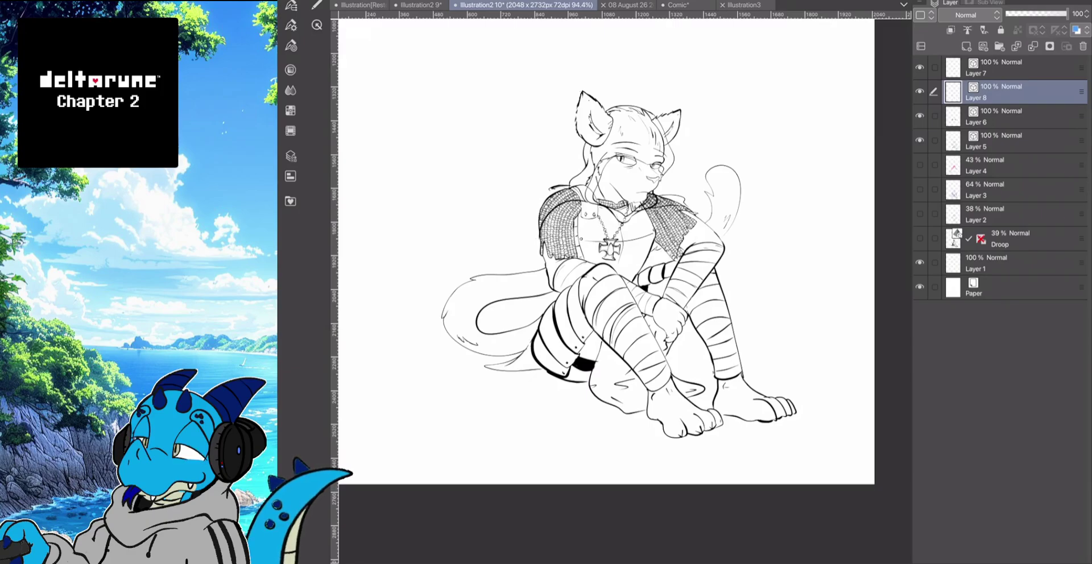
Ink the cloak's far side falling from behind the raised knee and spreading on the ground behind the far foot
{"action": "mouse_move", "coordinate": [721, 267]}
{"action": "left_mouse_down"}
{"action": "mouse_move", "coordinate": [759, 348]}
{"action": "mouse_move", "coordinate": [798, 357]}
{"action": "mouse_move", "coordinate": [810, 374]}
{"action": "mouse_move", "coordinate": [750, 389]}
{"action": "left_mouse_up"}
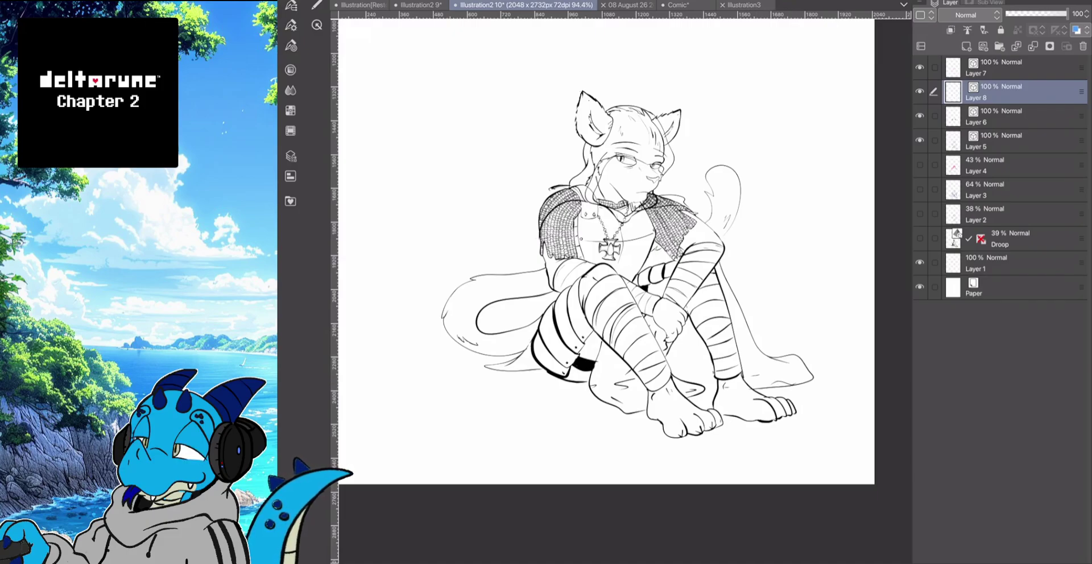
Ink the cloak's near side sweeping from the shoulder over the tail into a wavy ground hem, with fold lines on both sides
{"action": "left_click_drag", "start_coordinate": [736, 308], "coordinate": [738, 325]}
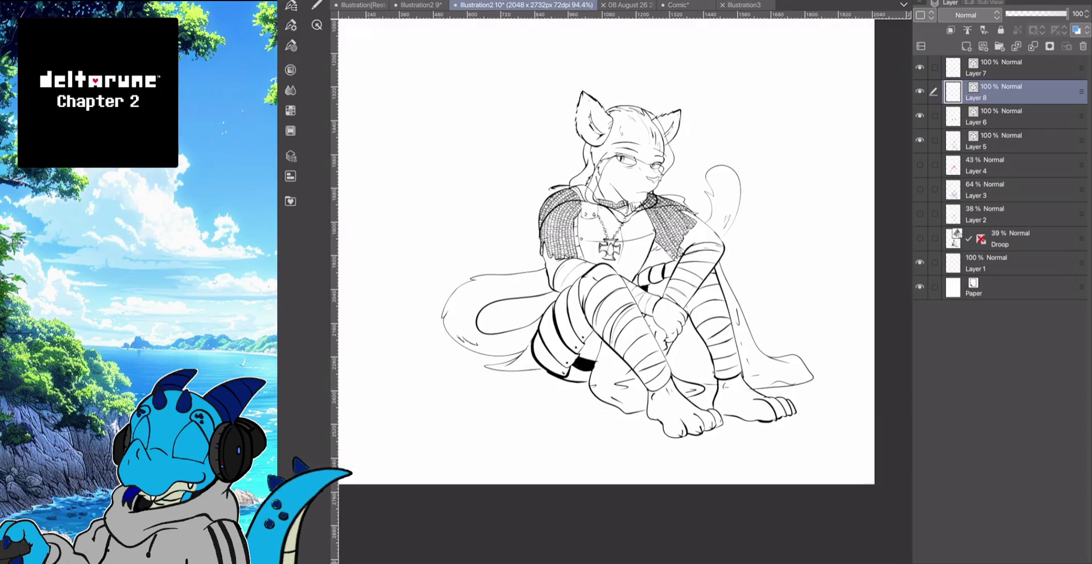
{"action": "mouse_move", "coordinate": [537, 230]}
{"action": "left_mouse_down"}
{"action": "mouse_move", "coordinate": [516, 376]}
{"action": "mouse_move", "coordinate": [491, 397]}
{"action": "mouse_move", "coordinate": [444, 405]}
{"action": "left_mouse_up"}
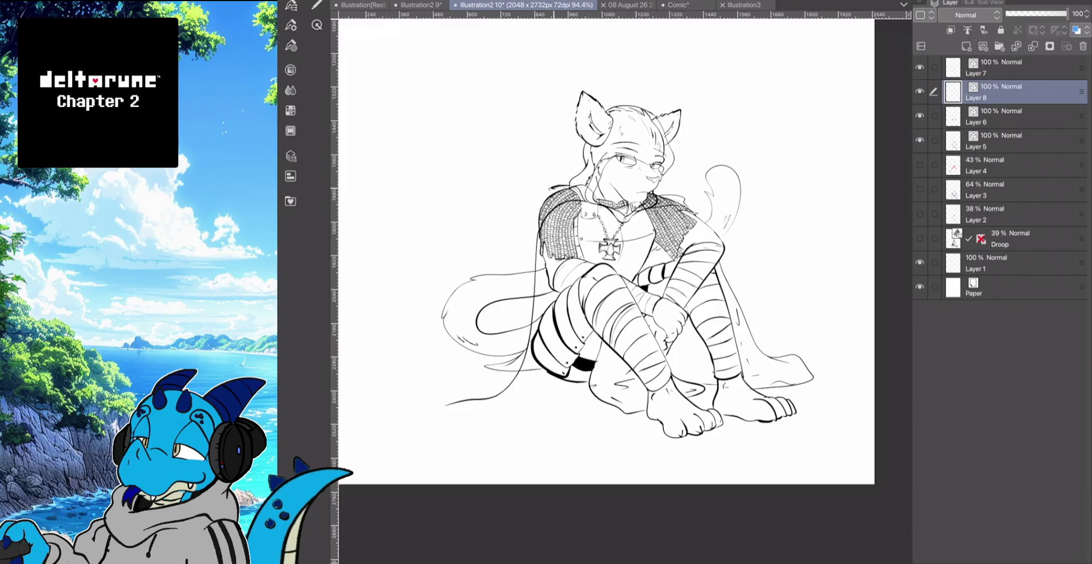
{"action": "mouse_move", "coordinate": [547, 192]}
{"action": "left_mouse_down"}
{"action": "mouse_move", "coordinate": [518, 239]}
{"action": "mouse_move", "coordinate": [508, 329]}
{"action": "mouse_move", "coordinate": [489, 351]}
{"action": "mouse_move", "coordinate": [420, 376]}
{"action": "mouse_move", "coordinate": [419, 403]}
{"action": "mouse_move", "coordinate": [457, 410]}
{"action": "left_mouse_up"}
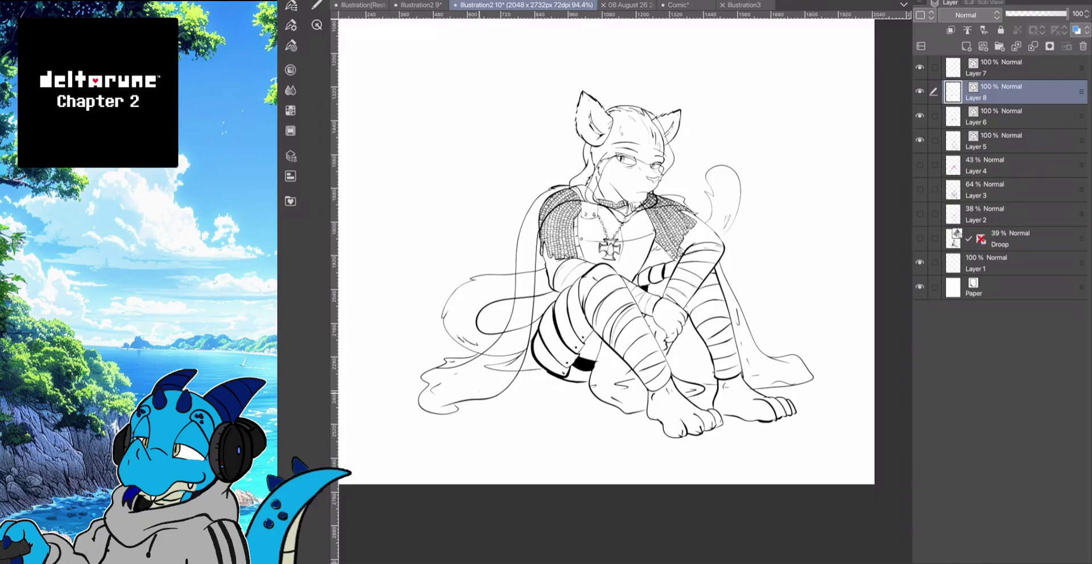
{"action": "left_click_drag", "start_coordinate": [479, 393], "coordinate": [518, 337]}
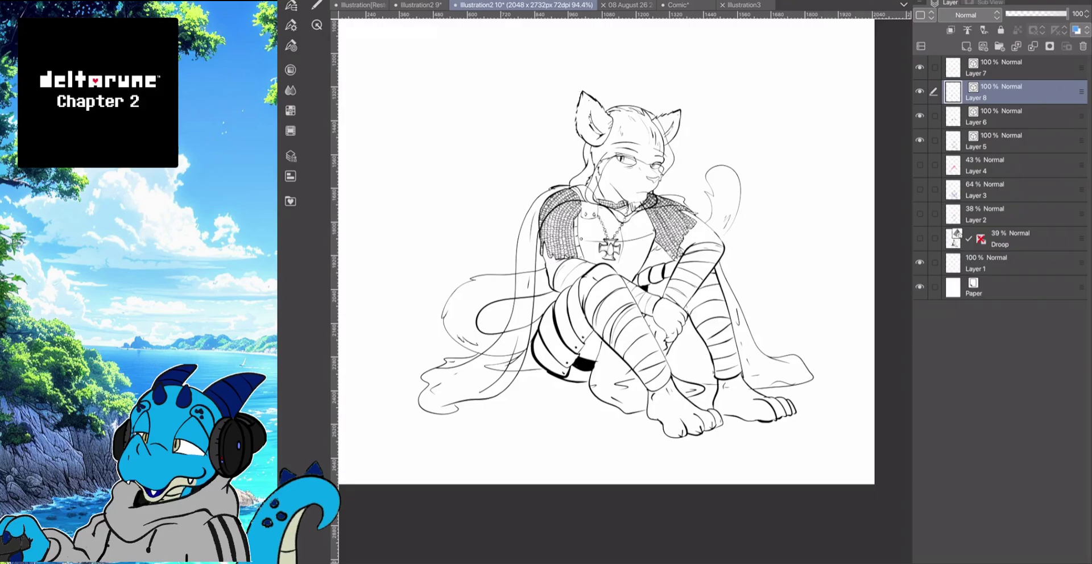
Examine the hood and cloak lines on their own by switching the visibility of Layer 6 and Layer 5
{"action": "left_click", "coordinate": [920, 115]}
{"action": "left_click", "coordinate": [919, 140]}
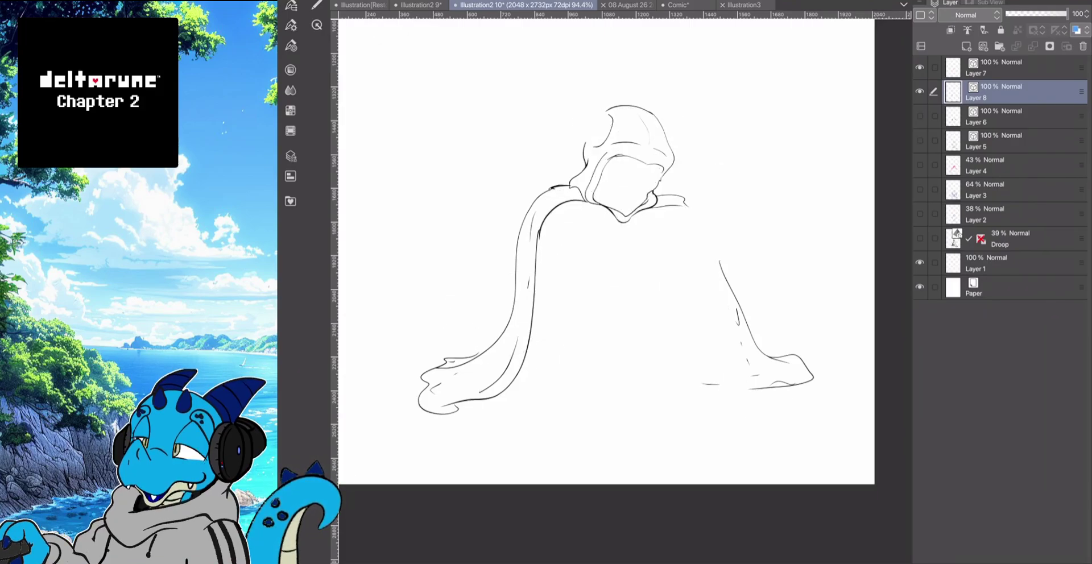
{"action": "left_click", "coordinate": [290, 46]}
{"action": "left_click", "coordinate": [291, 46]}
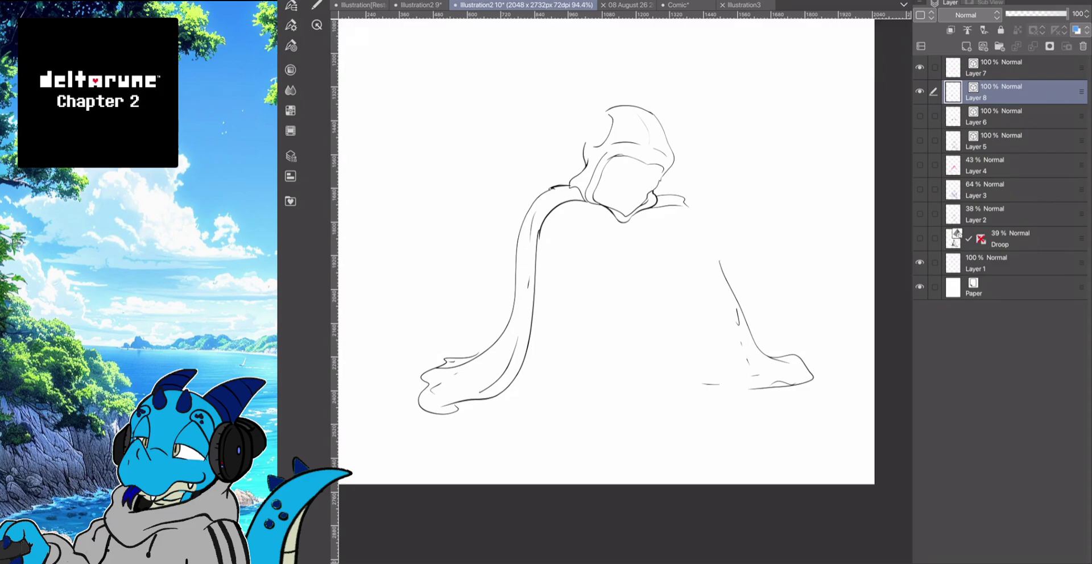
{"action": "left_click", "coordinate": [919, 115]}
{"action": "left_click", "coordinate": [919, 115]}
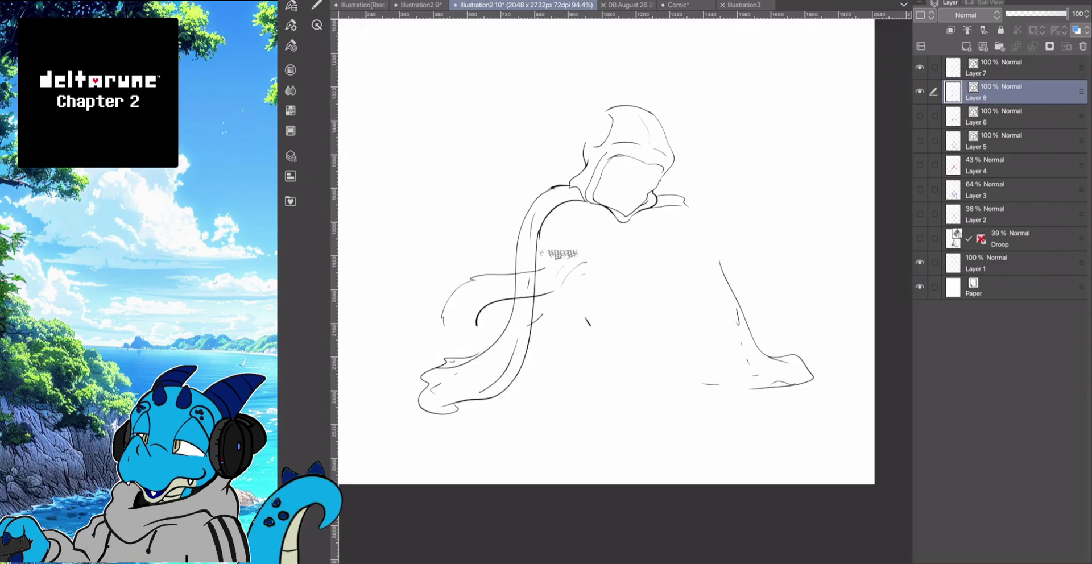
{"action": "left_click", "coordinate": [919, 140]}
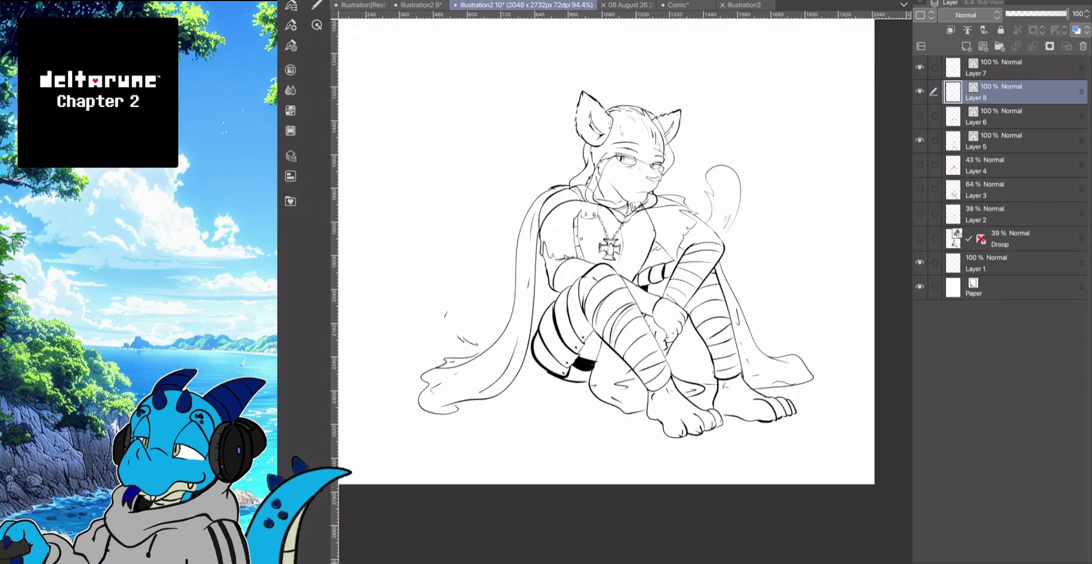
{"action": "left_click", "coordinate": [291, 25]}
{"action": "left_click", "coordinate": [291, 25]}
{"action": "left_click", "coordinate": [316, 5]}
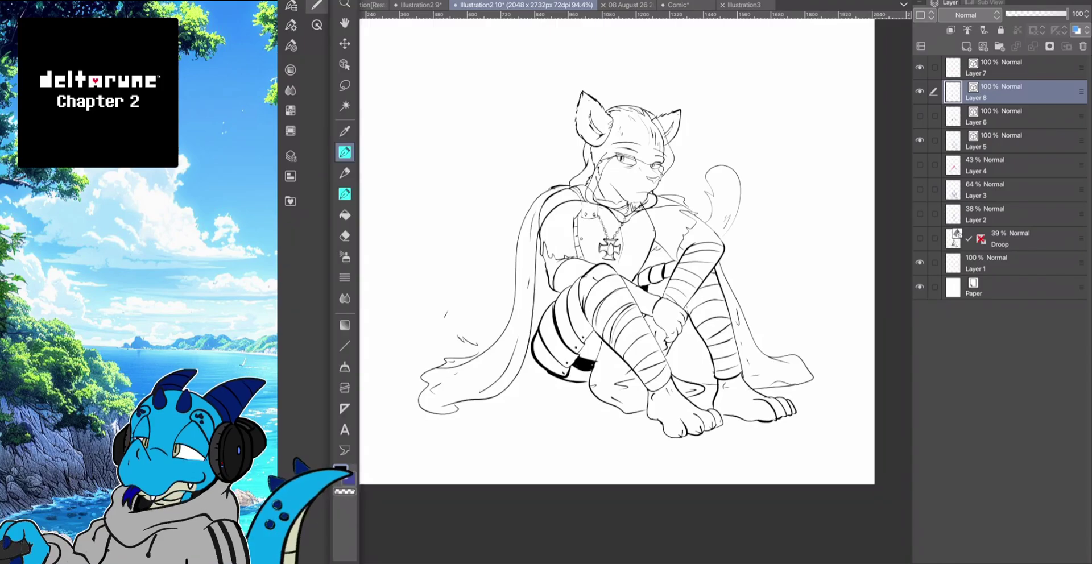
{"action": "left_click", "coordinate": [316, 5]}
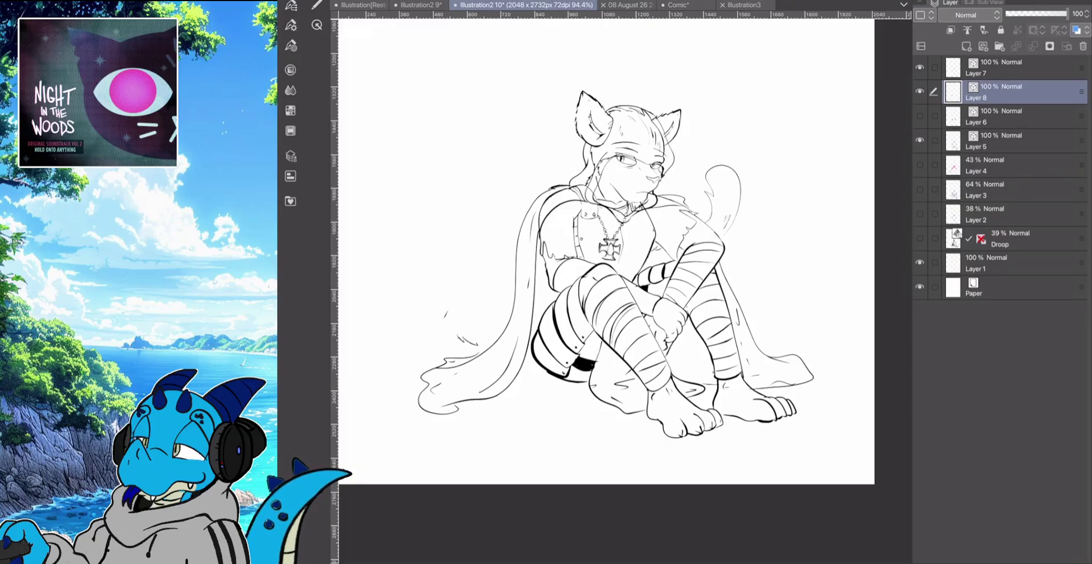
Compare the figure with and without Layers 7, 6 and 5, ending with all three shown
{"action": "scroll", "coordinate": [617, 213], "scroll_direction": "up", "scroll_amount": 3}
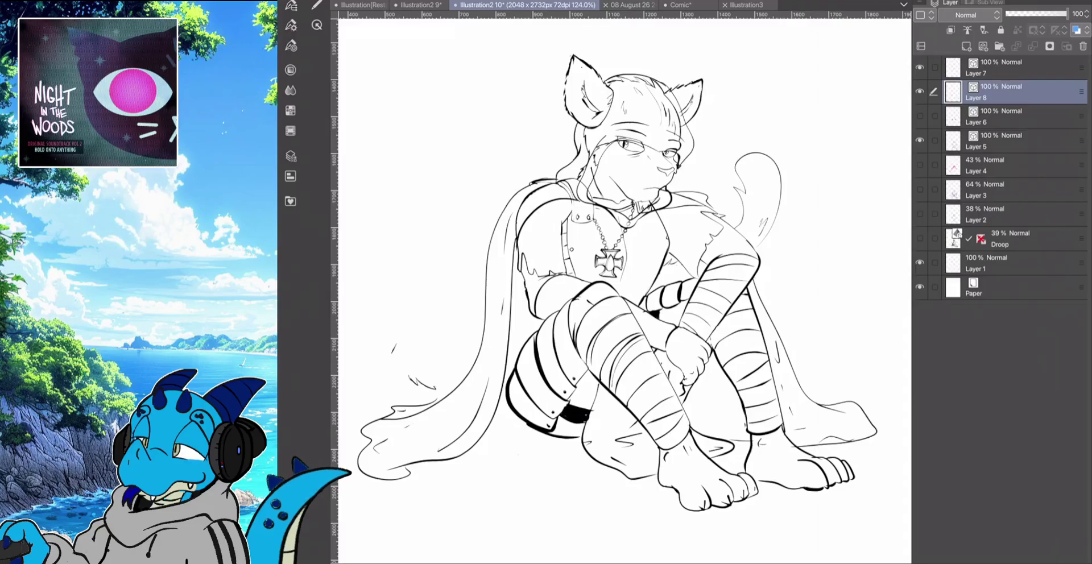
{"action": "left_click", "coordinate": [919, 67]}
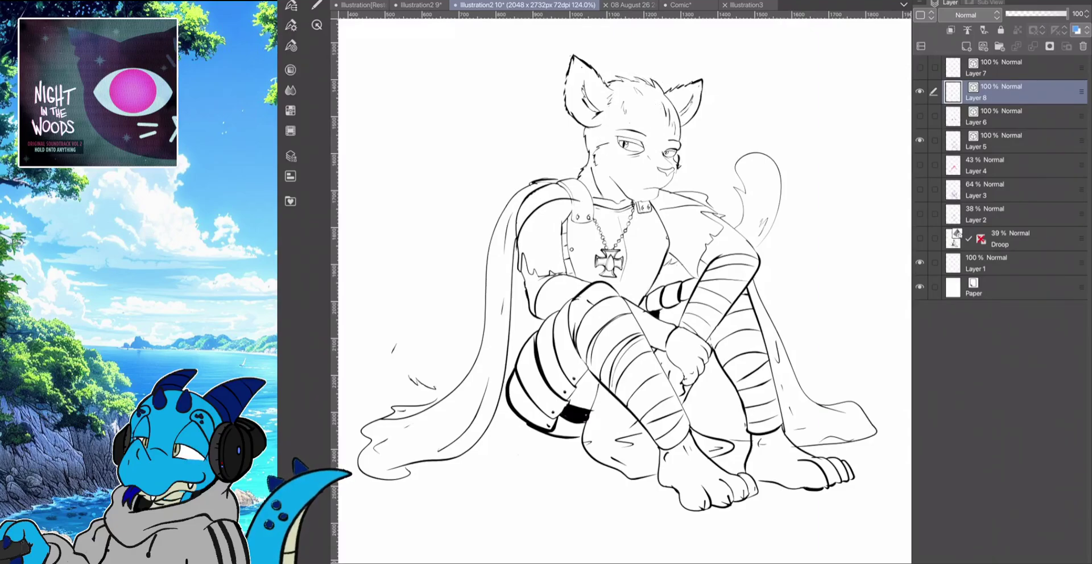
{"action": "left_click", "coordinate": [919, 67]}
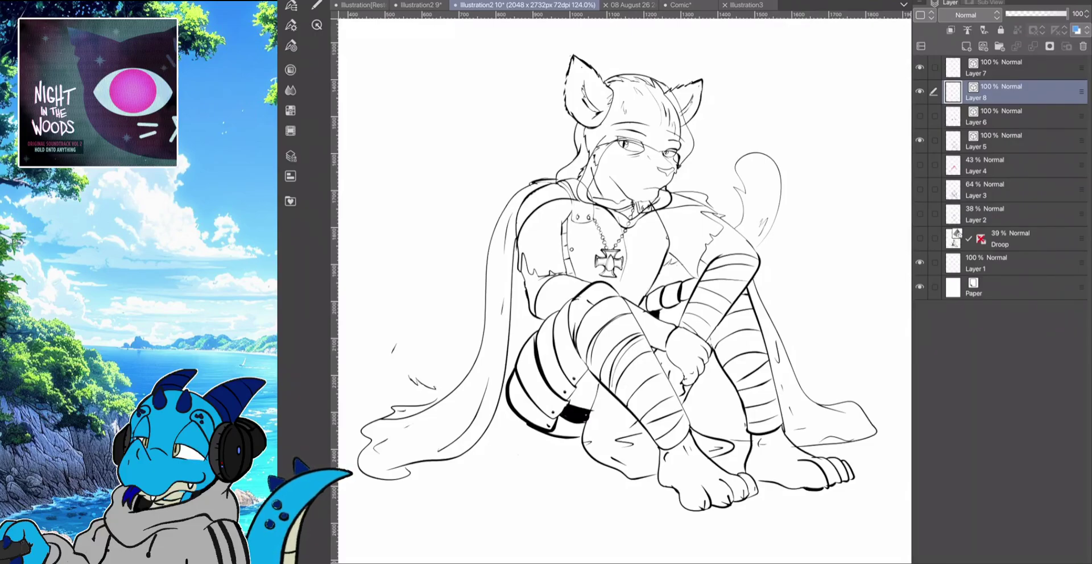
{"action": "left_click", "coordinate": [919, 115]}
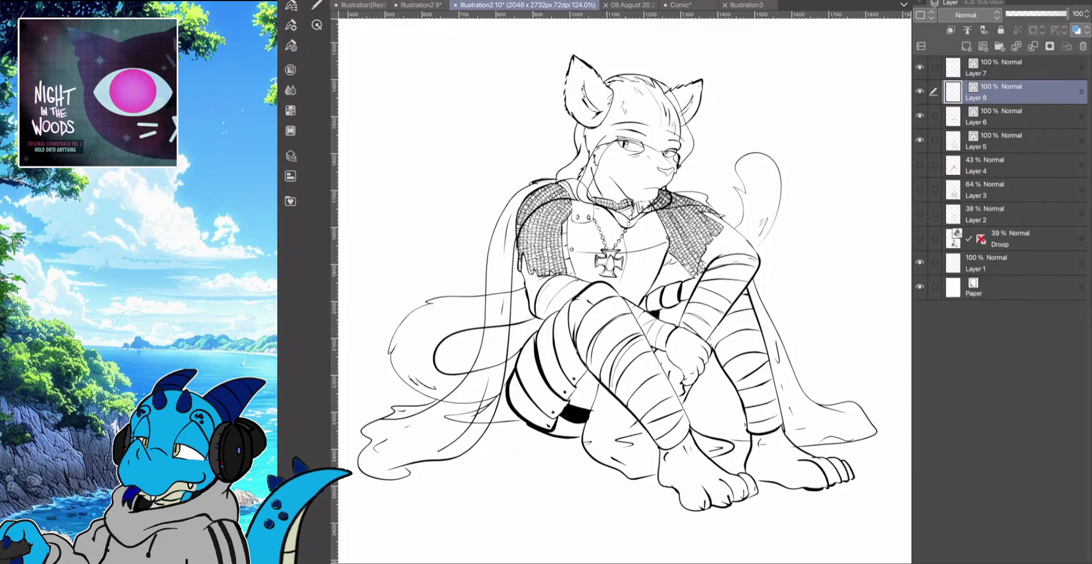
{"action": "left_click", "coordinate": [919, 115]}
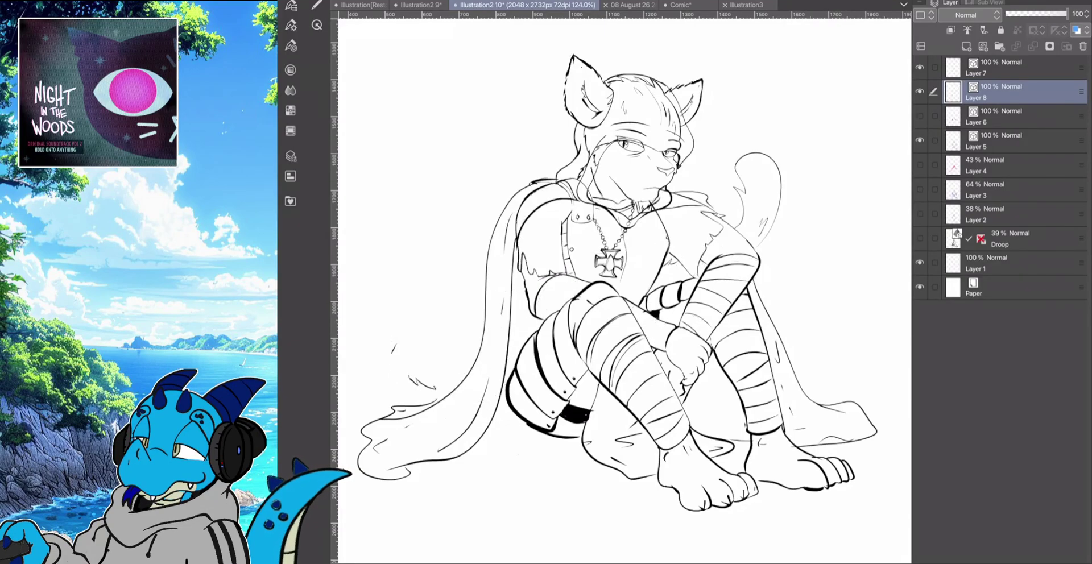
{"action": "left_click", "coordinate": [920, 116]}
{"action": "left_click", "coordinate": [920, 140]}
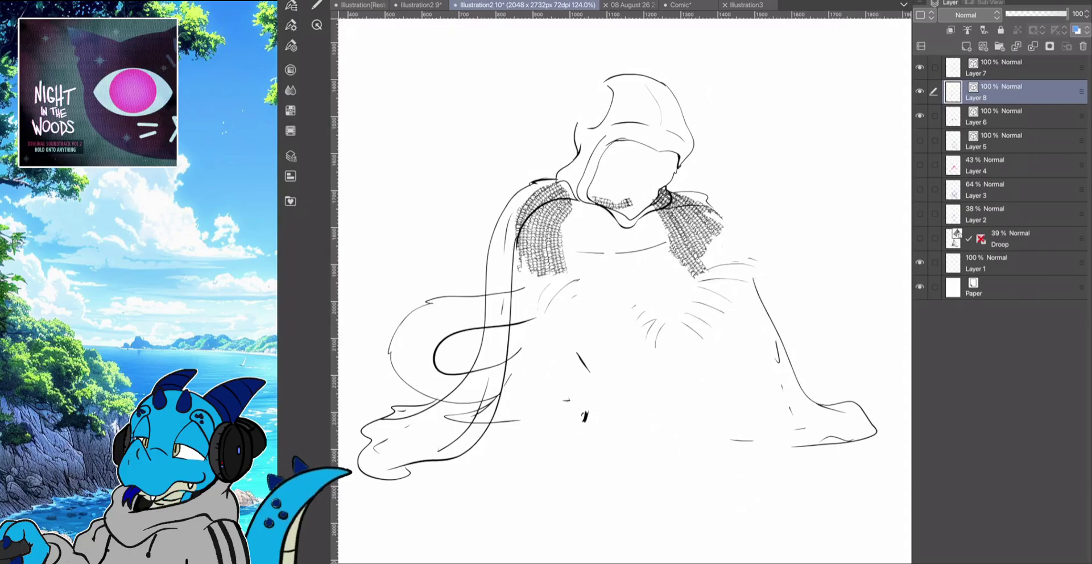
{"action": "left_click", "coordinate": [920, 140]}
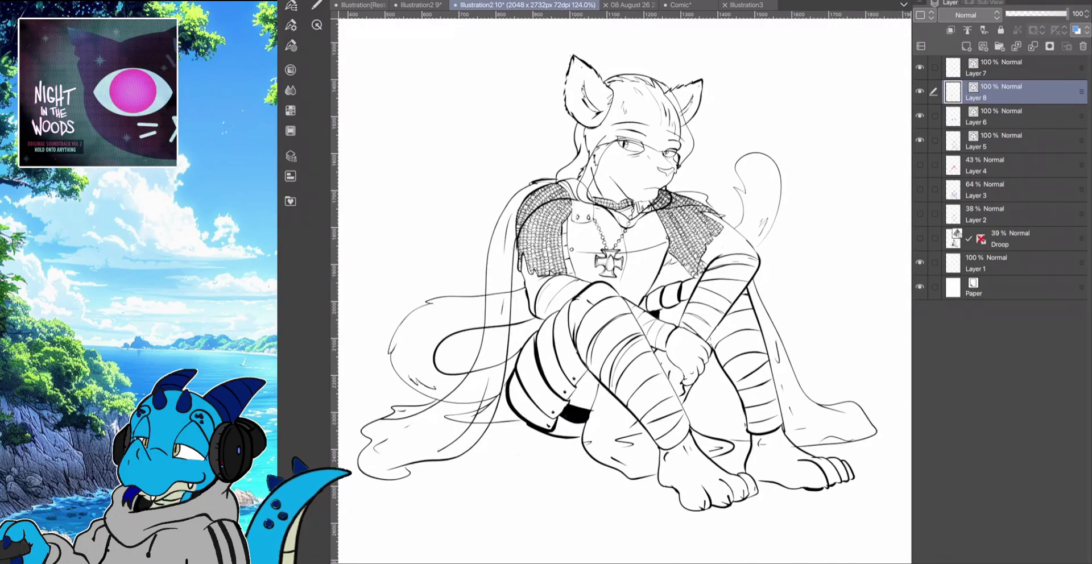
Add a new raster layer directly above Layer 6 and choose dark grey as the drawing colour
{"action": "left_click", "coordinate": [1013, 116]}
{"action": "left_click", "coordinate": [966, 46]}
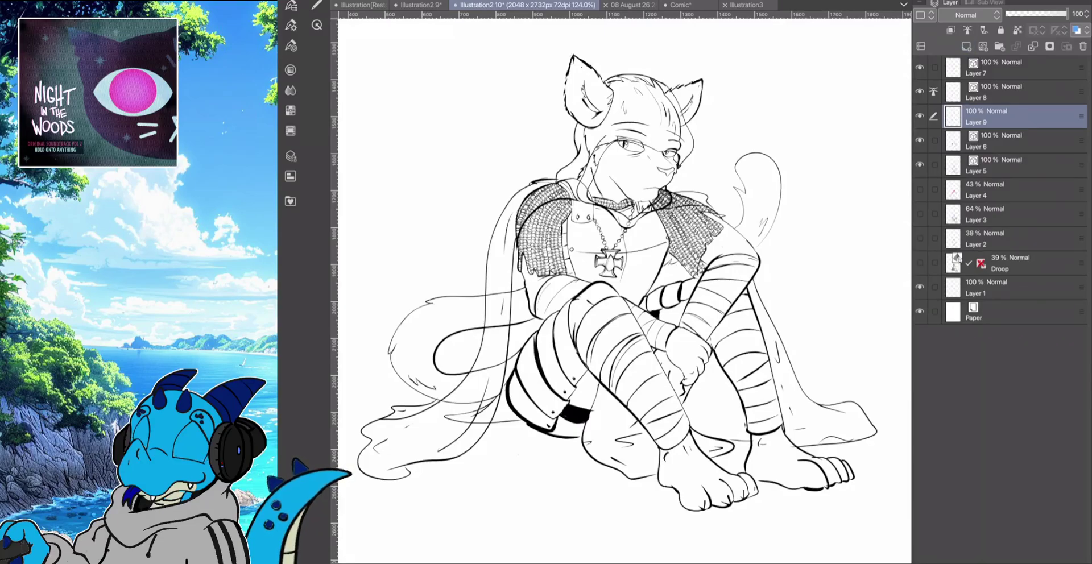
{"action": "left_click", "coordinate": [291, 25]}
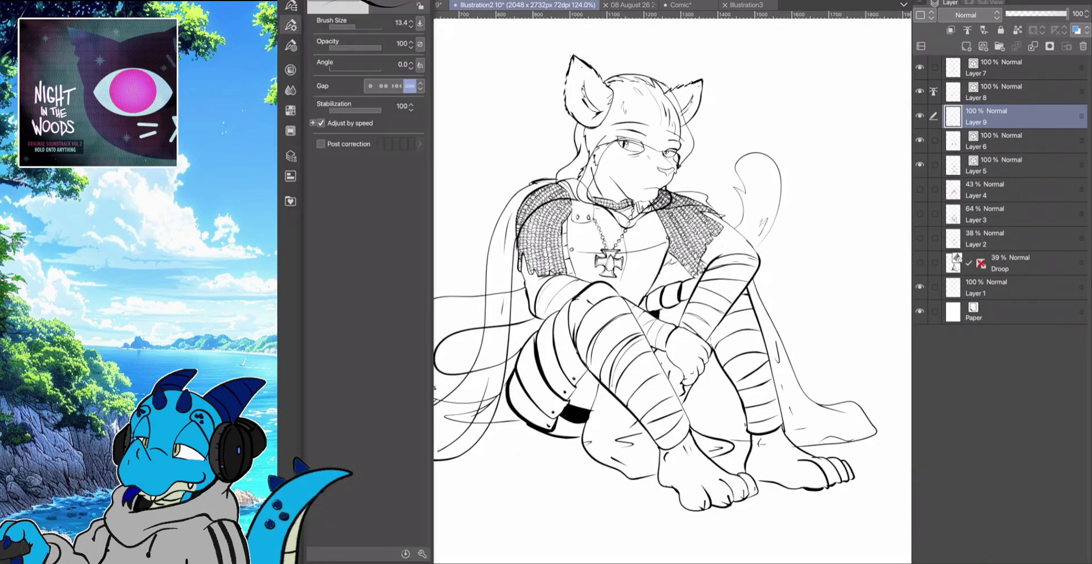
{"action": "left_click", "coordinate": [291, 25]}
{"action": "left_click", "coordinate": [317, 5]}
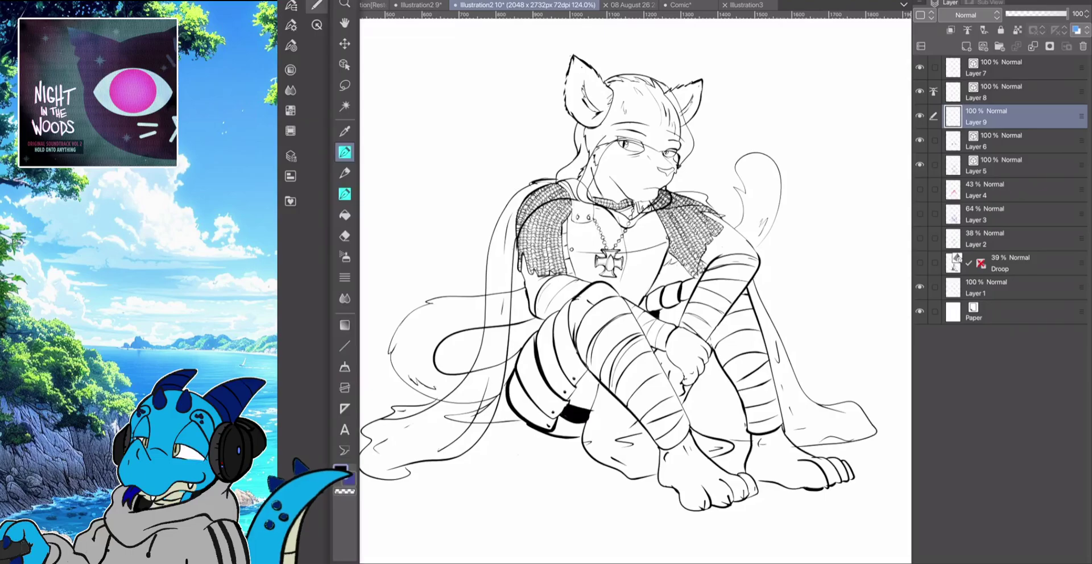
{"action": "double_click", "coordinate": [343, 473]}
{"action": "left_click_drag", "start_coordinate": [451, 475], "coordinate": [450, 506]}
{"action": "left_click", "coordinate": [679, 368]}
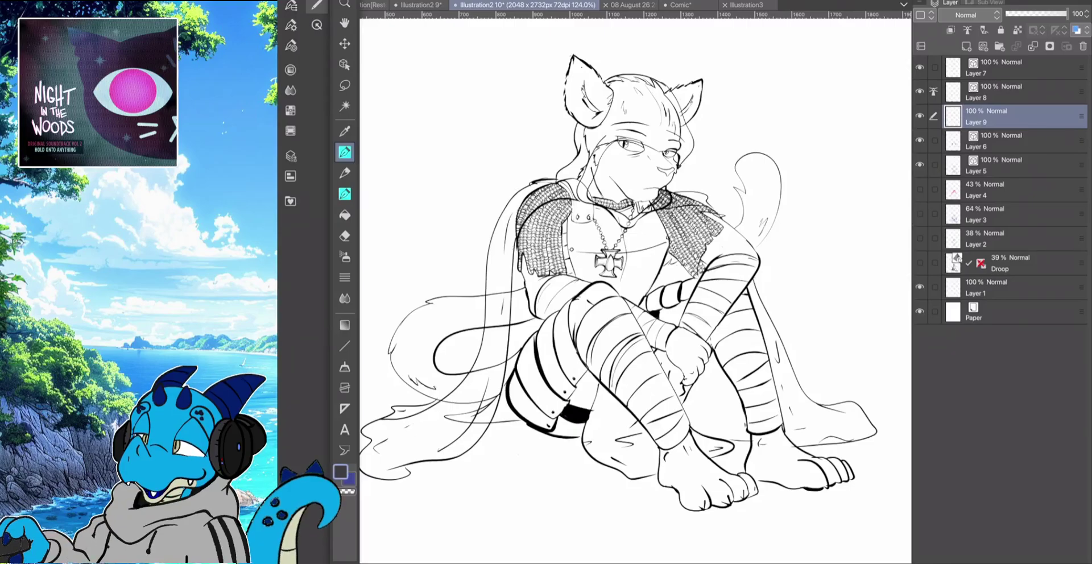
Fill the cloak's near-side drape down to the ground hem with dark grey, and undo a further fill near the shoulder
{"action": "left_click", "coordinate": [344, 215]}
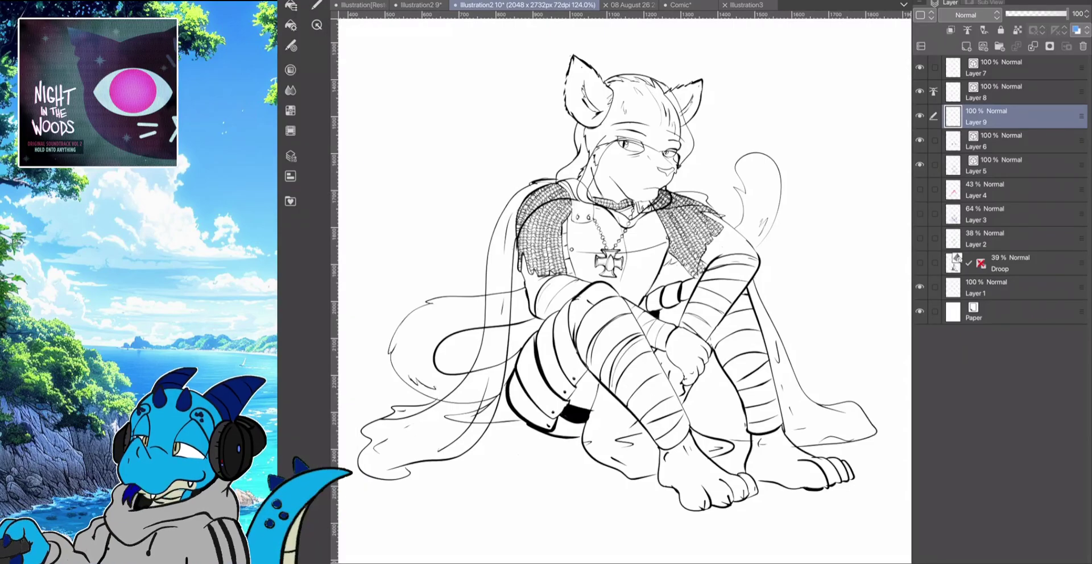
{"action": "left_click", "coordinate": [455, 409]}
{"action": "left_click", "coordinate": [517, 201]}
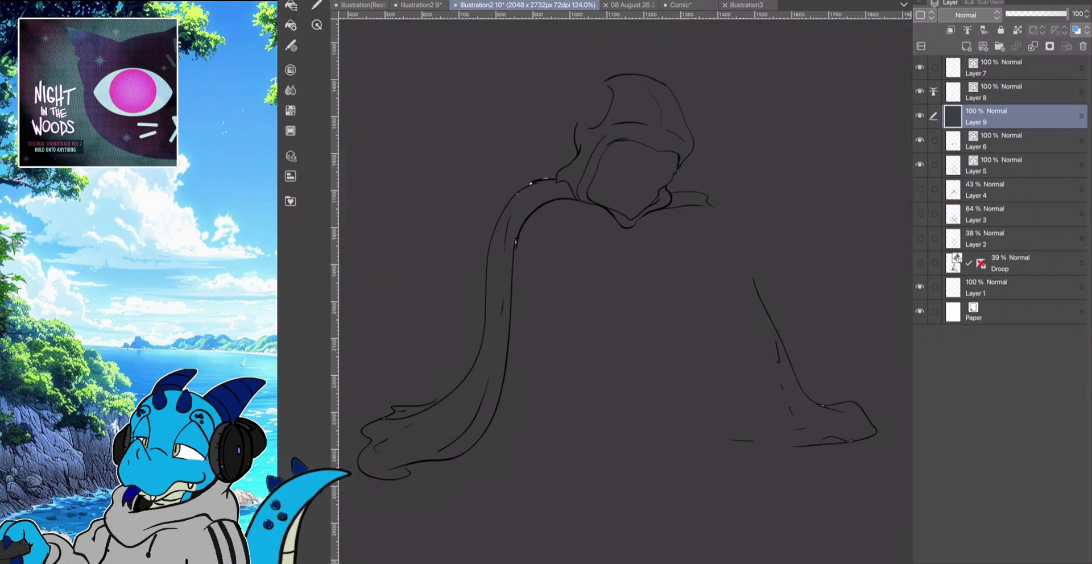
{"action": "key", "text": "ctrl+z"}
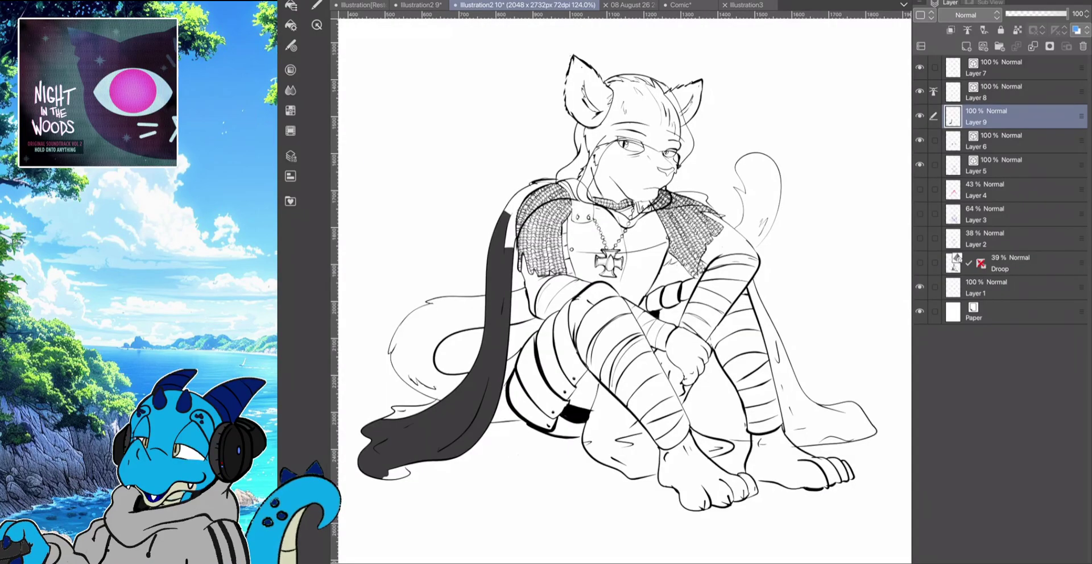
Paint dark grey with a pen along the inner and outer edges of the cloak band over the near shoulder
{"action": "key", "text": "p"}
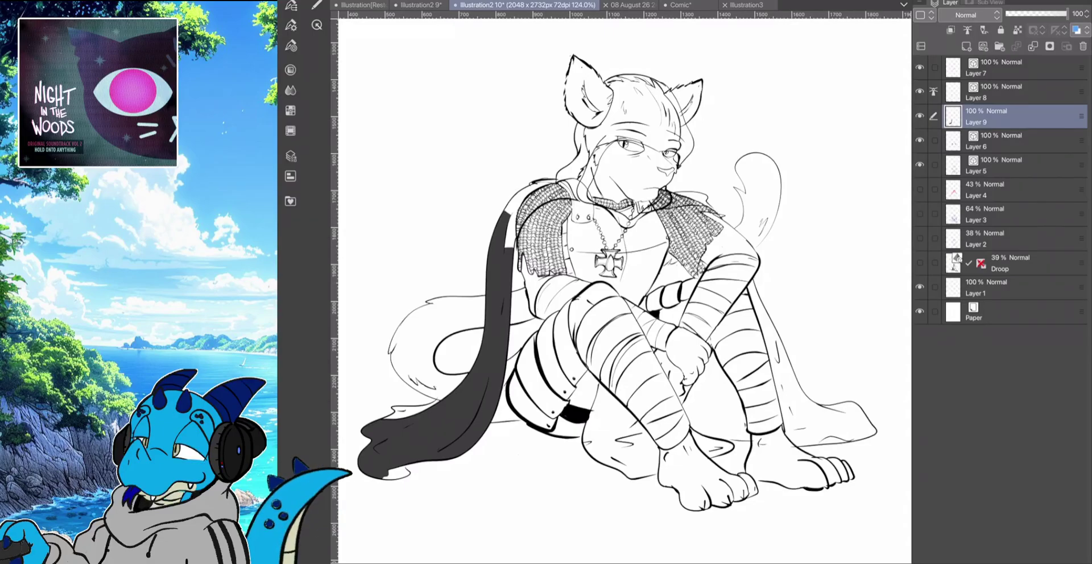
{"action": "scroll", "coordinate": [505, 216], "scroll_direction": "up", "scroll_amount": 5}
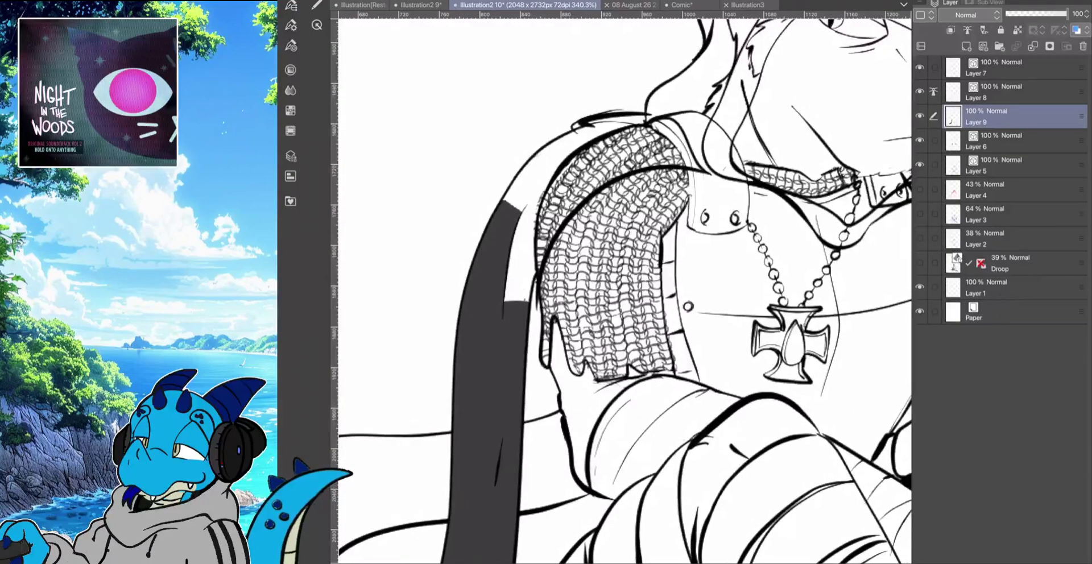
{"action": "left_click", "coordinate": [291, 6]}
{"action": "left_click", "coordinate": [291, 5]}
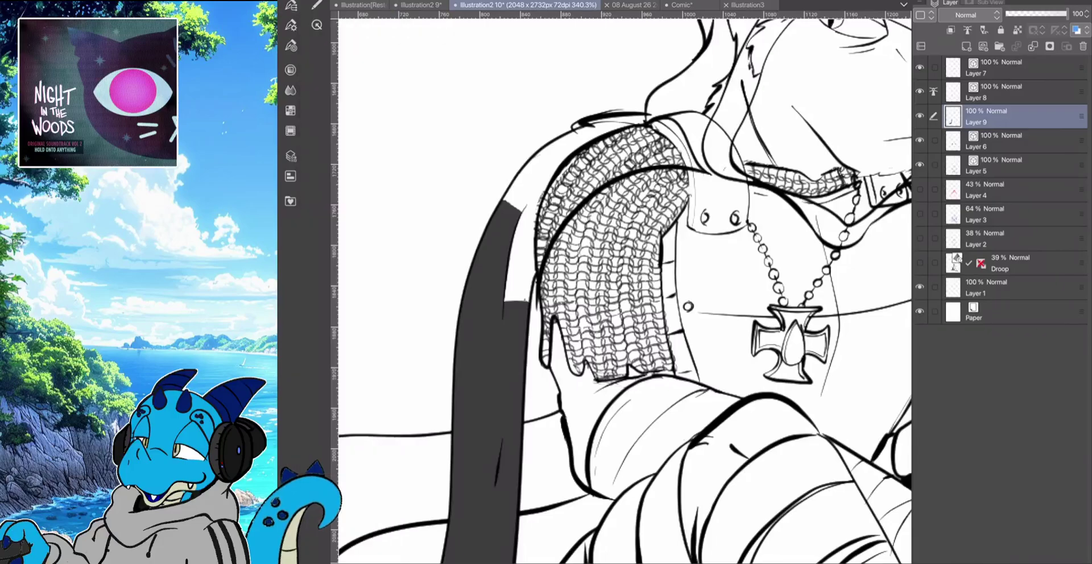
{"action": "left_click", "coordinate": [316, 6]}
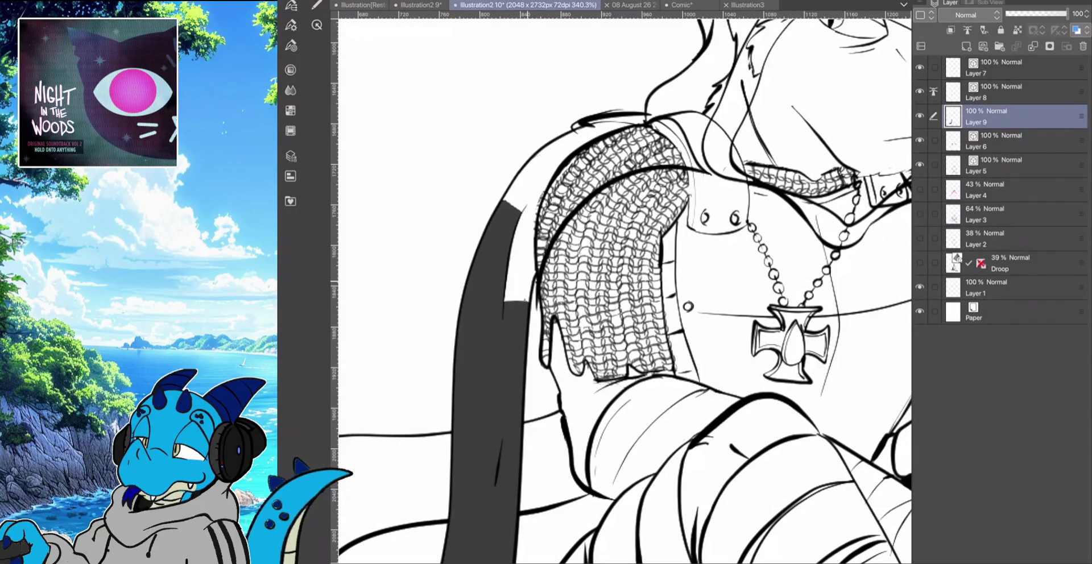
{"action": "left_click_drag", "start_coordinate": [553, 226], "coordinate": [519, 301]}
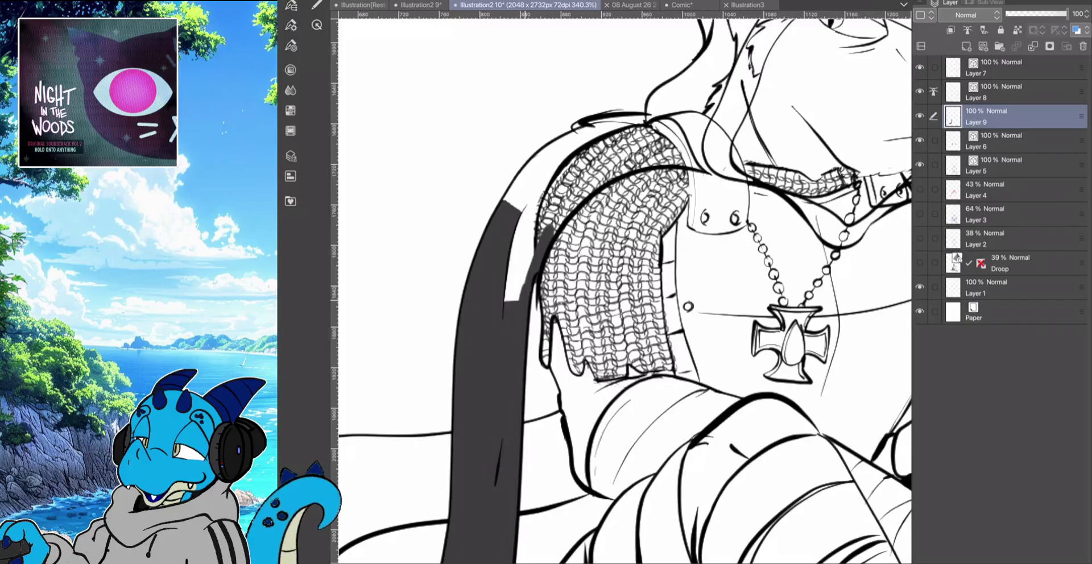
{"action": "mouse_move", "coordinate": [556, 234]}
{"action": "left_mouse_down"}
{"action": "mouse_move", "coordinate": [592, 187]}
{"action": "mouse_move", "coordinate": [630, 165]}
{"action": "mouse_move", "coordinate": [707, 166]}
{"action": "mouse_move", "coordinate": [670, 132]}
{"action": "mouse_move", "coordinate": [629, 116]}
{"action": "mouse_move", "coordinate": [573, 147]}
{"action": "mouse_move", "coordinate": [573, 131]}
{"action": "mouse_move", "coordinate": [616, 118]}
{"action": "mouse_move", "coordinate": [538, 173]}
{"action": "mouse_move", "coordinate": [517, 205]}
{"action": "left_mouse_up"}
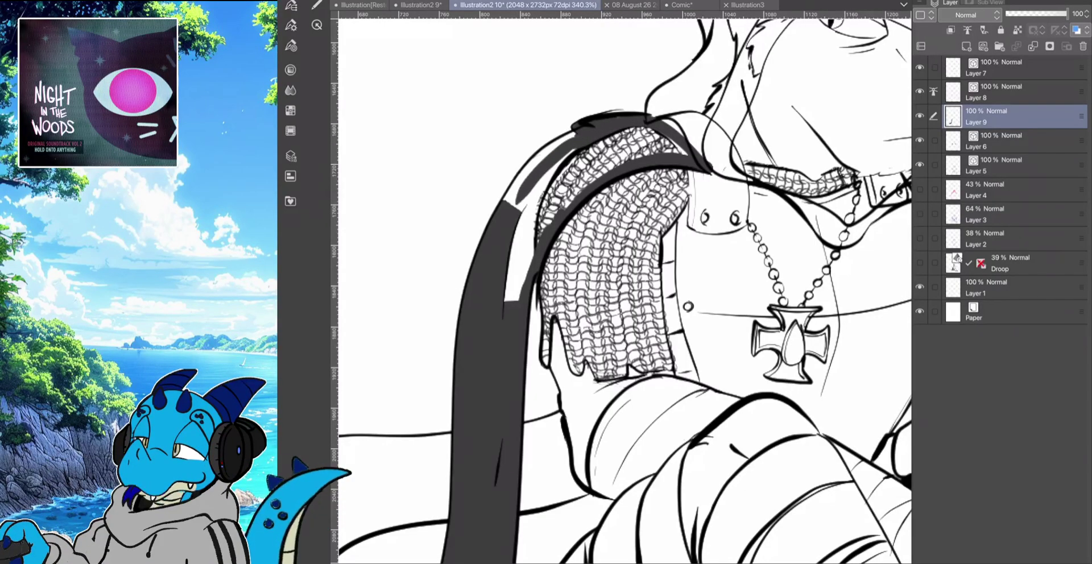
Paint the white gaps between the shoulder band and the filled drape dark grey, beside the mail sleeve
{"action": "mouse_move", "coordinate": [562, 139]}
{"action": "left_mouse_down"}
{"action": "mouse_move", "coordinate": [509, 208]}
{"action": "mouse_move", "coordinate": [524, 172]}
{"action": "left_mouse_up"}
{"action": "left_click_drag", "start_coordinate": [526, 168], "coordinate": [505, 202]}
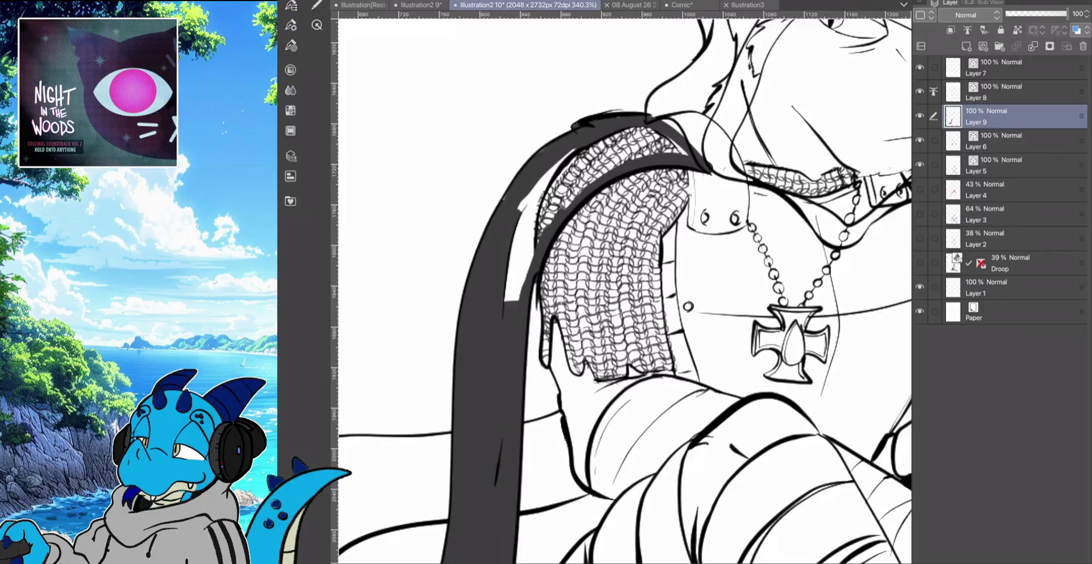
{"action": "left_click_drag", "start_coordinate": [578, 150], "coordinate": [512, 254]}
{"action": "mouse_move", "coordinate": [546, 173]}
{"action": "left_mouse_down"}
{"action": "mouse_move", "coordinate": [519, 212]}
{"action": "mouse_move", "coordinate": [514, 292]}
{"action": "left_mouse_up"}
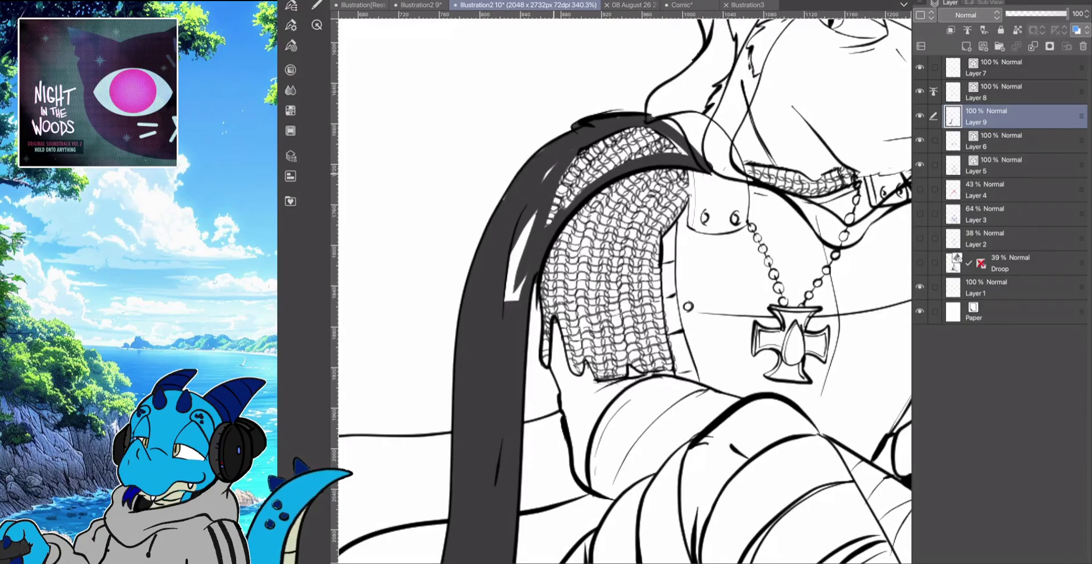
{"action": "left_click_drag", "start_coordinate": [534, 211], "coordinate": [509, 282]}
{"action": "left_click_drag", "start_coordinate": [515, 276], "coordinate": [511, 302]}
{"action": "left_click_drag", "start_coordinate": [523, 229], "coordinate": [505, 300]}
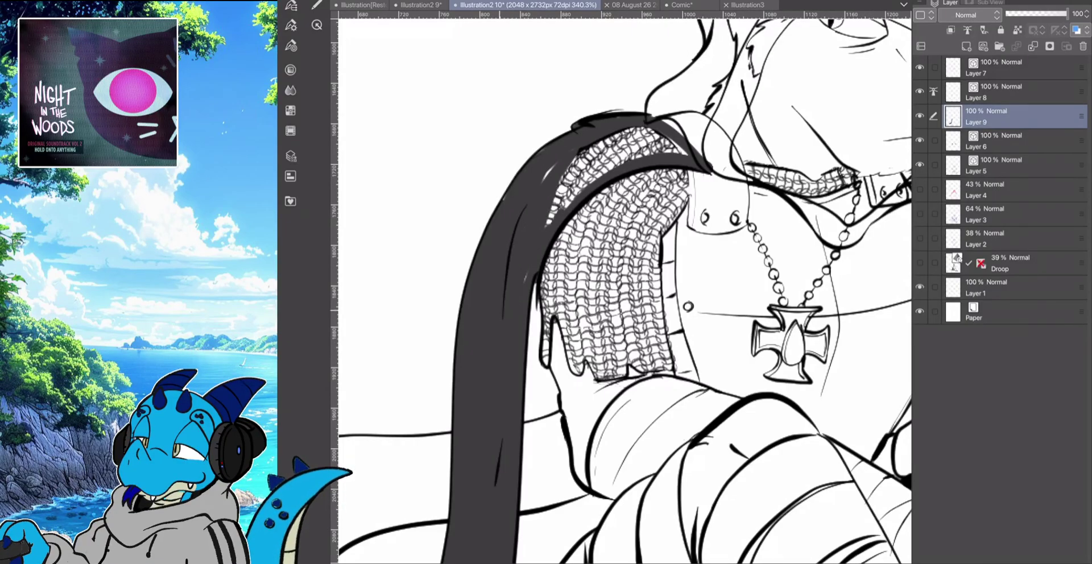
Cover the mail inside the cloak's shoulder band with dark grey up to the hood's base
{"action": "mouse_move", "coordinate": [547, 226]}
{"action": "left_mouse_down"}
{"action": "mouse_move", "coordinate": [582, 188]}
{"action": "mouse_move", "coordinate": [676, 153]}
{"action": "mouse_move", "coordinate": [651, 149]}
{"action": "mouse_move", "coordinate": [556, 194]}
{"action": "left_mouse_up"}
{"action": "left_click_drag", "start_coordinate": [637, 150], "coordinate": [554, 200]}
{"action": "mouse_move", "coordinate": [660, 132]}
{"action": "left_mouse_down"}
{"action": "mouse_move", "coordinate": [577, 152]}
{"action": "mouse_move", "coordinate": [656, 133]}
{"action": "mouse_move", "coordinate": [544, 181]}
{"action": "mouse_move", "coordinate": [550, 209]}
{"action": "left_mouse_up"}
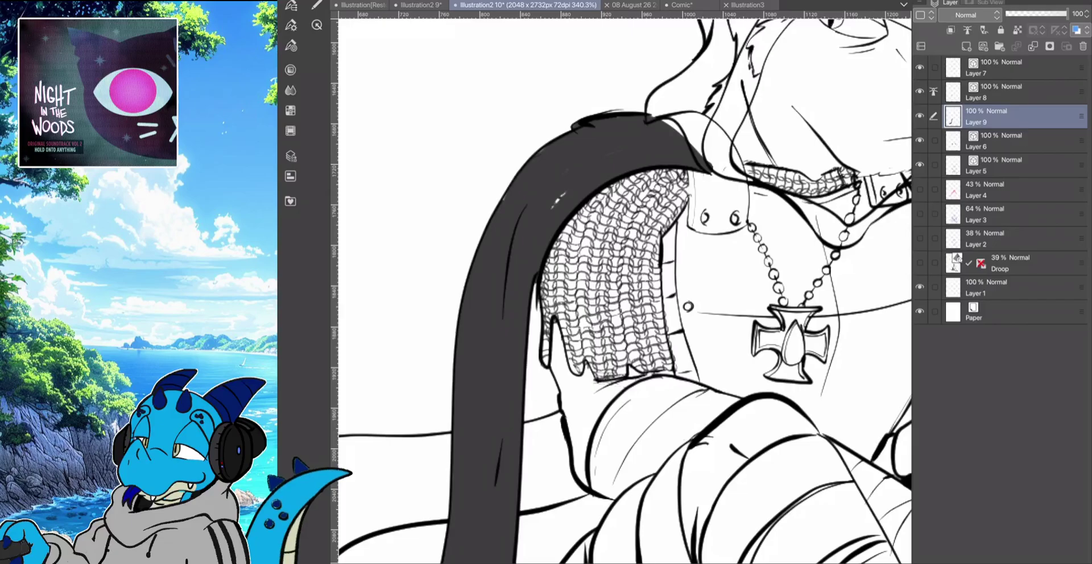
{"action": "scroll", "coordinate": [463, 236], "scroll_direction": "down", "scroll_amount": 2}
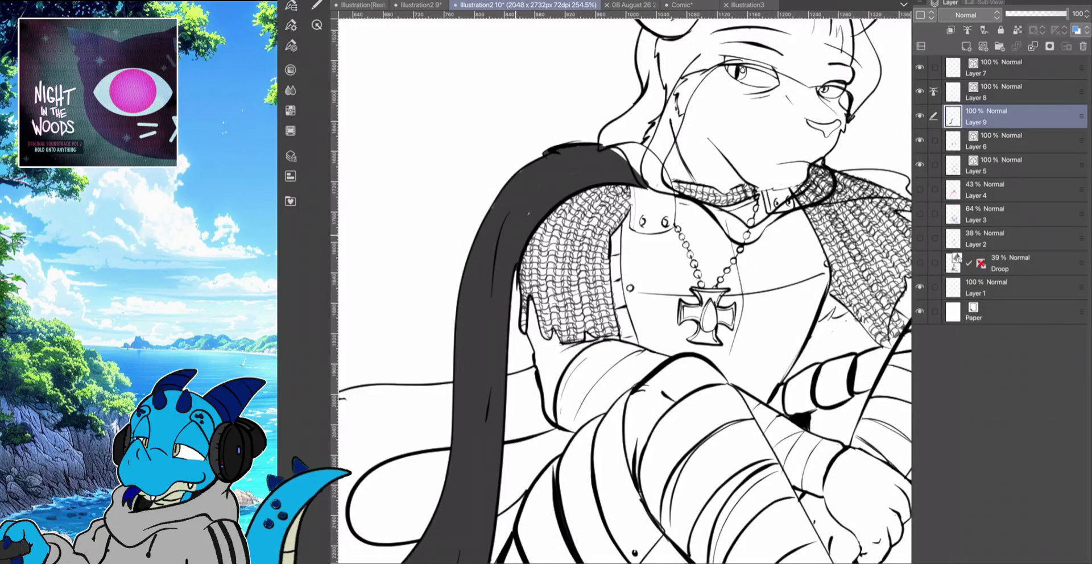
{"action": "scroll", "coordinate": [479, 172], "scroll_direction": "down", "scroll_amount": 2}
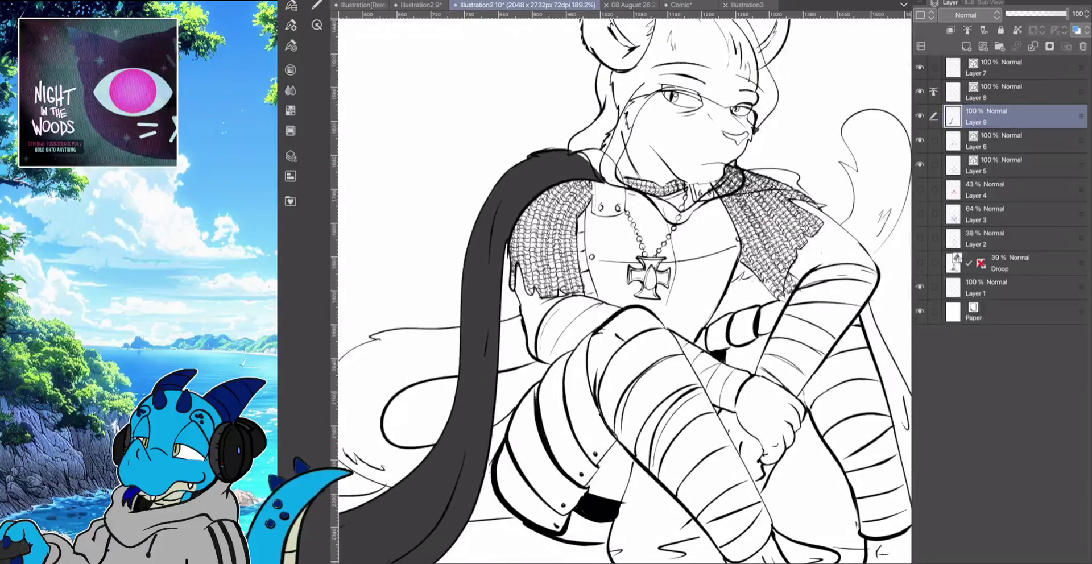
{"action": "left_click", "coordinate": [290, 45]}
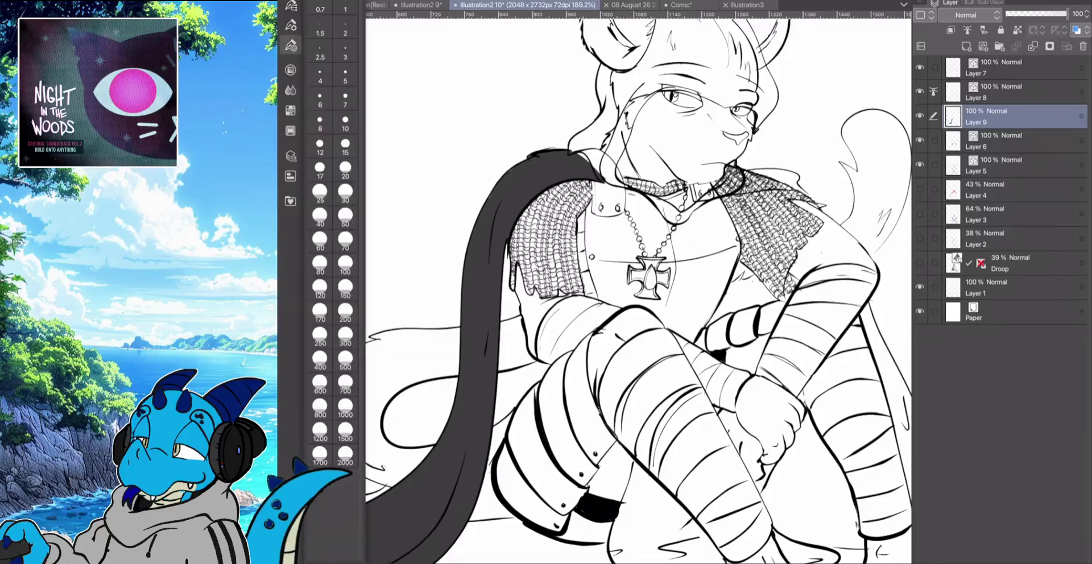
{"action": "left_click", "coordinate": [291, 25]}
{"action": "left_click", "coordinate": [290, 25]}
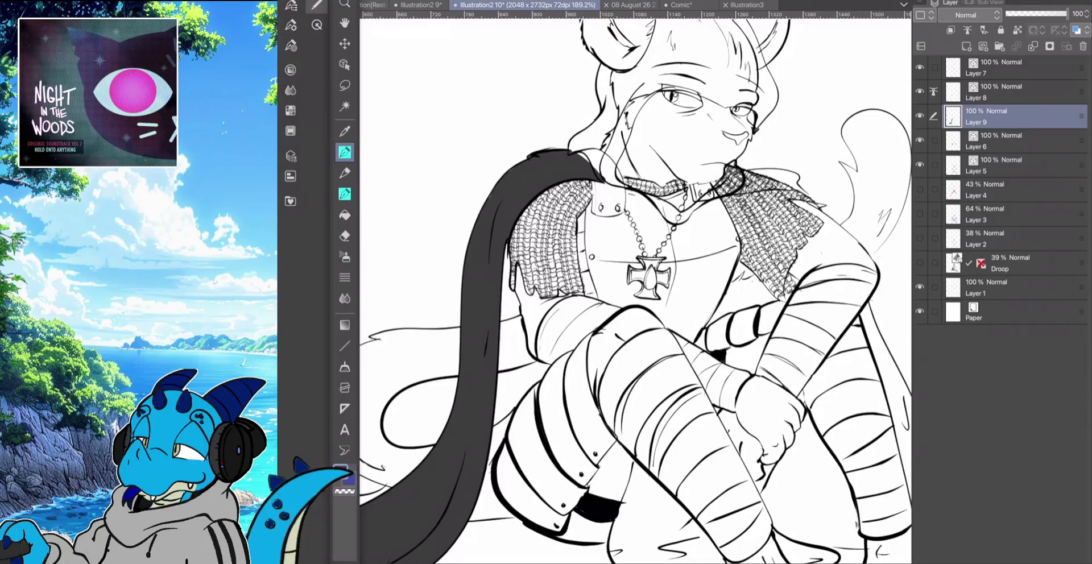
{"action": "left_click", "coordinate": [345, 215]}
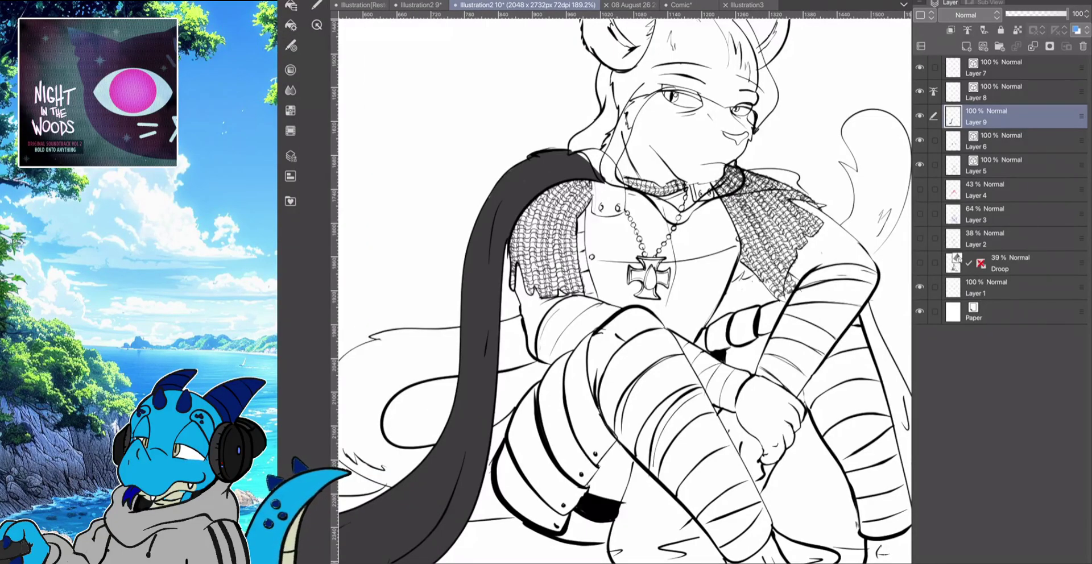
{"action": "key", "text": "alt+BackSpace"}
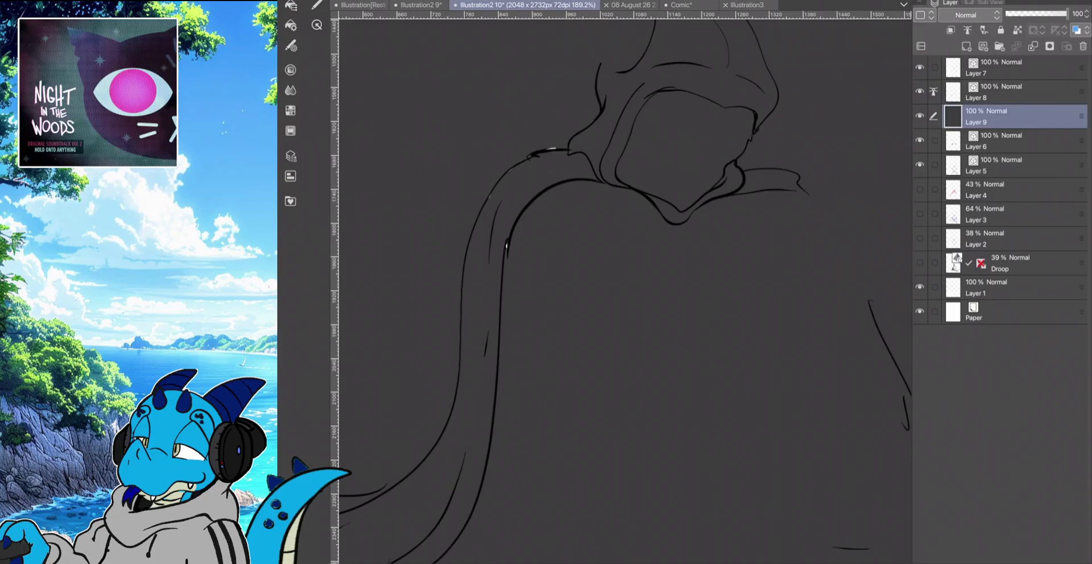
{"action": "key", "text": "ctrl+z"}
{"action": "key", "text": "alt+BackSpace"}
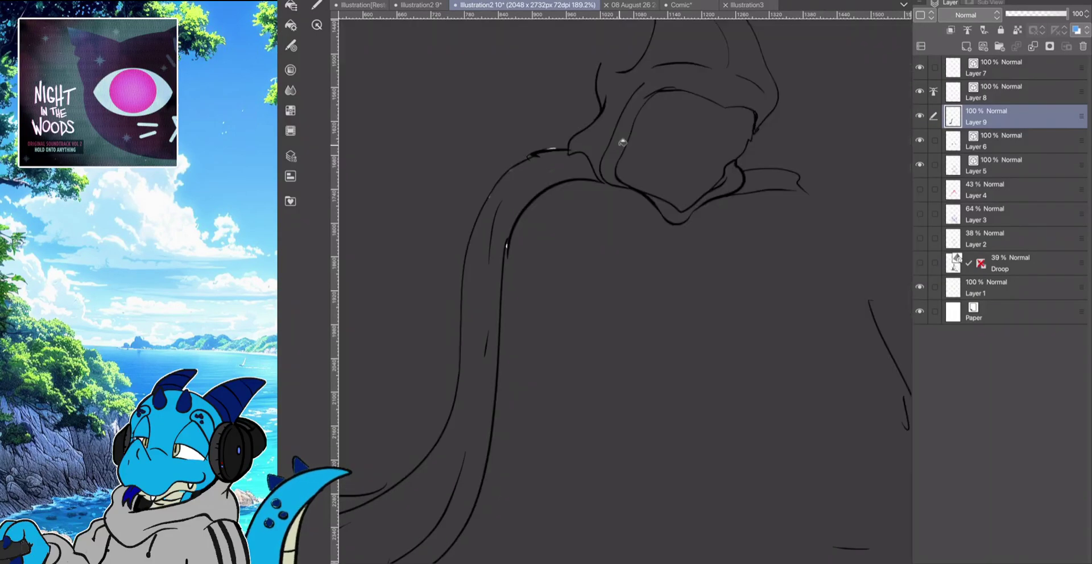
{"action": "scroll", "coordinate": [625, 291], "scroll_direction": "up", "scroll_amount": 2}
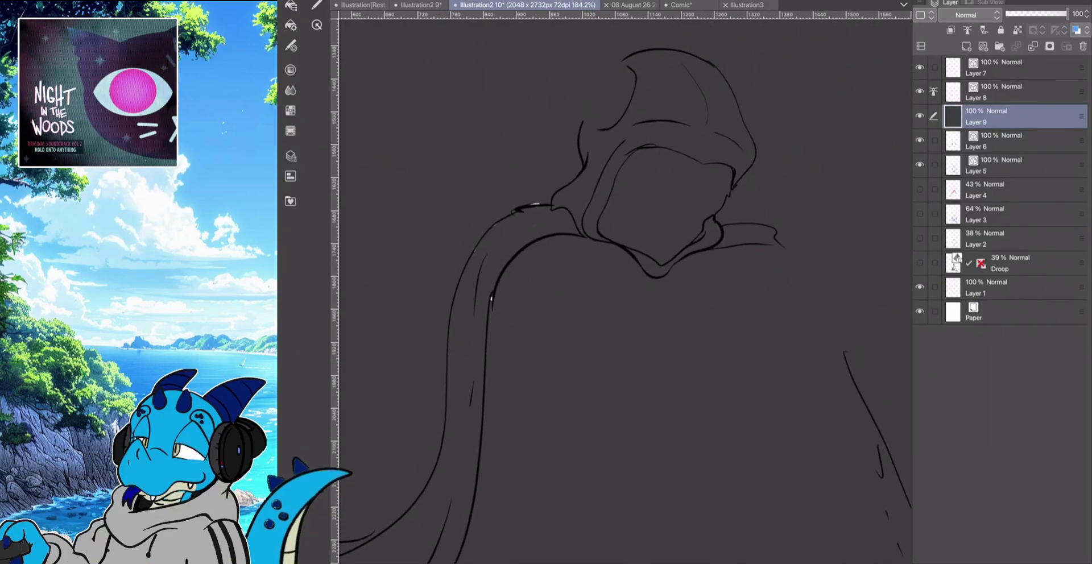
{"action": "key", "text": "ctrl+z"}
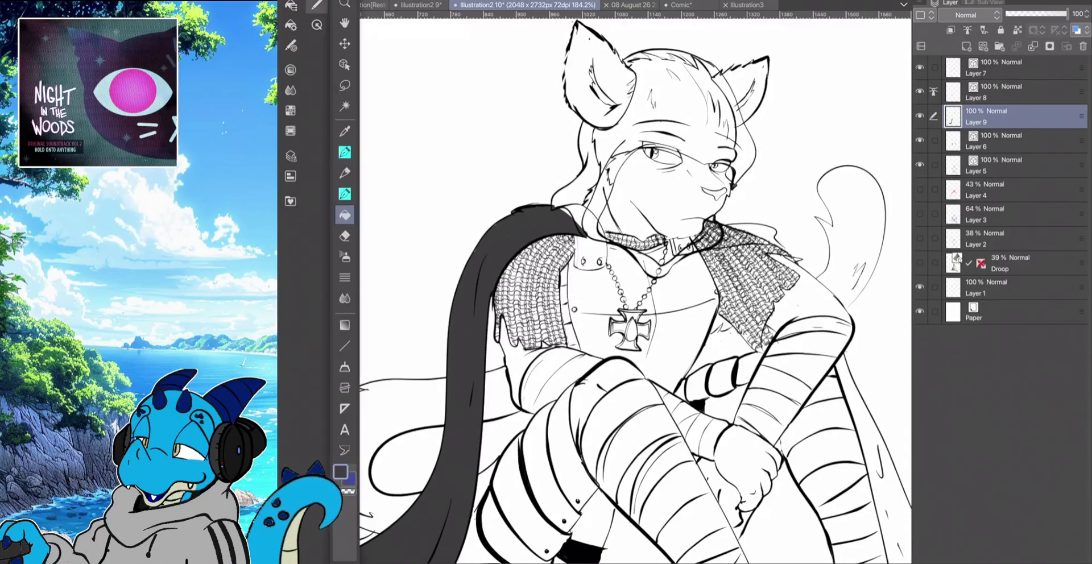
Paint a dark grey pen stroke along the hood's edge around the base of the near ear
{"action": "left_click", "coordinate": [344, 152]}
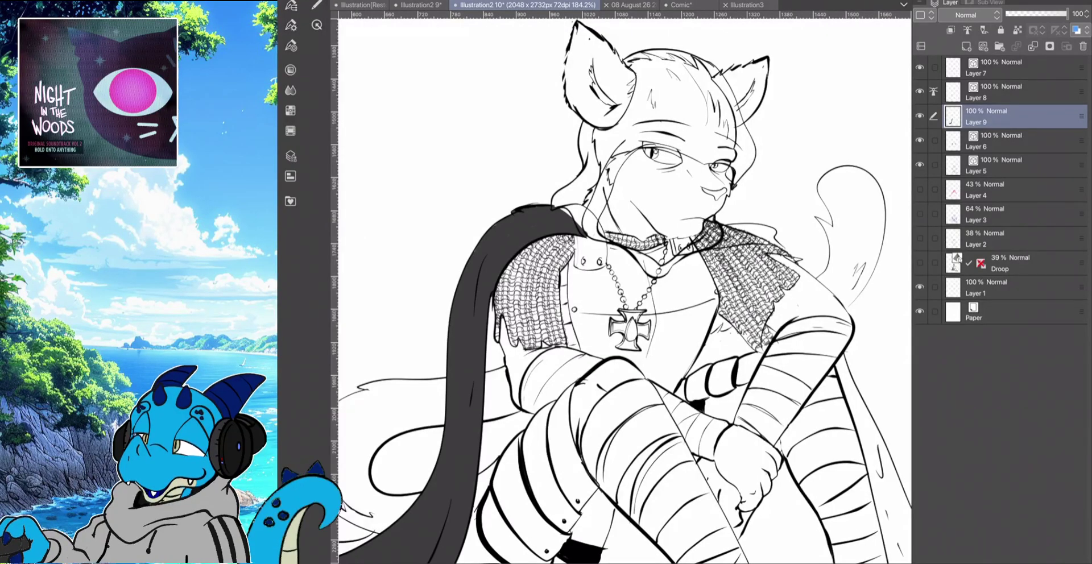
{"action": "mouse_move", "coordinate": [585, 126]}
{"action": "left_mouse_down"}
{"action": "mouse_move", "coordinate": [607, 133]}
{"action": "mouse_move", "coordinate": [625, 116]}
{"action": "mouse_move", "coordinate": [634, 66]}
{"action": "mouse_move", "coordinate": [621, 127]}
{"action": "mouse_move", "coordinate": [582, 131]}
{"action": "left_mouse_up"}
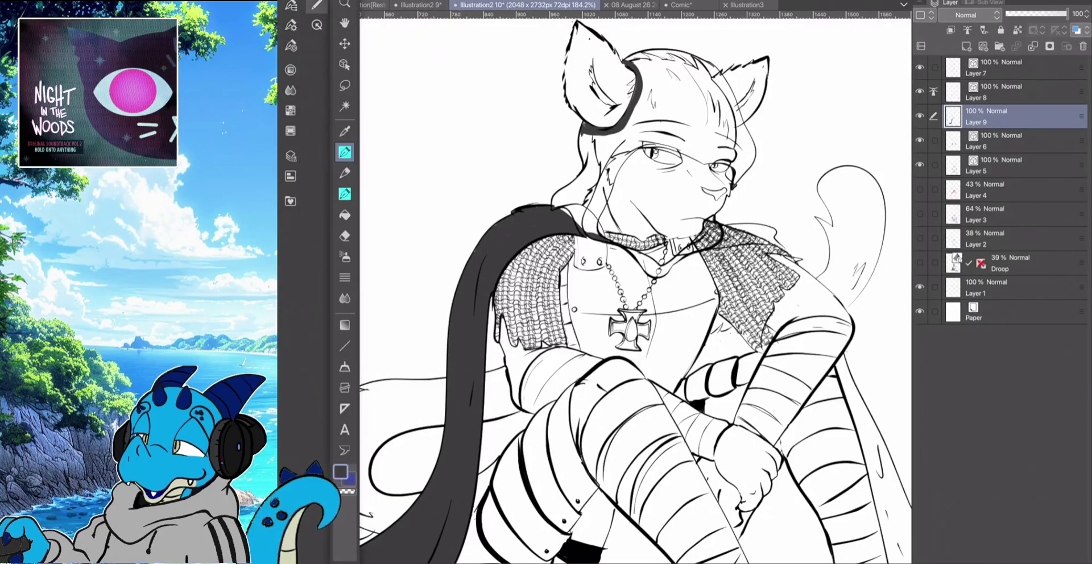
{"action": "key", "text": "g"}
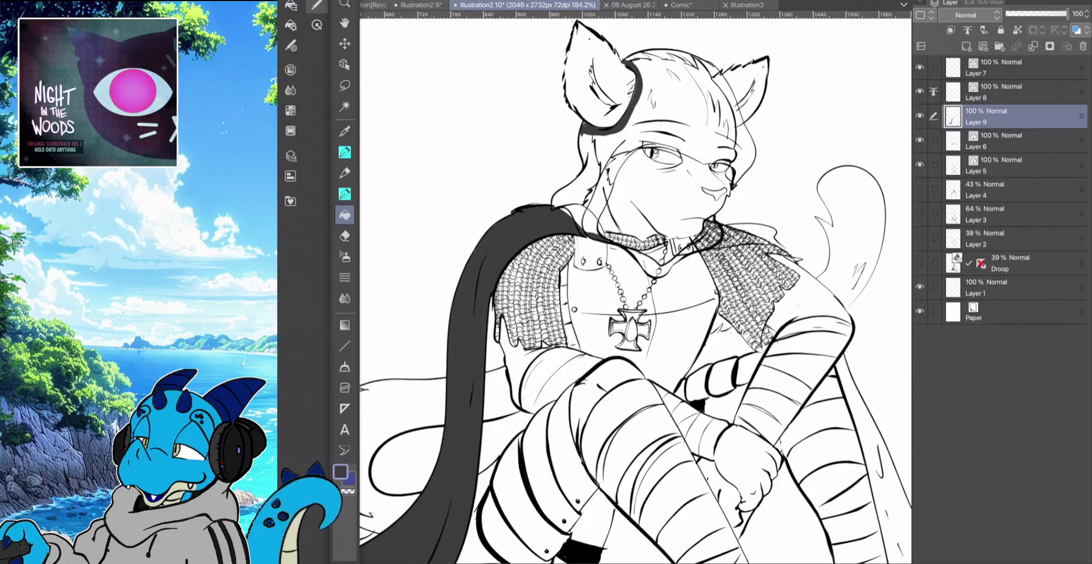
{"action": "key", "text": "alt+Delete"}
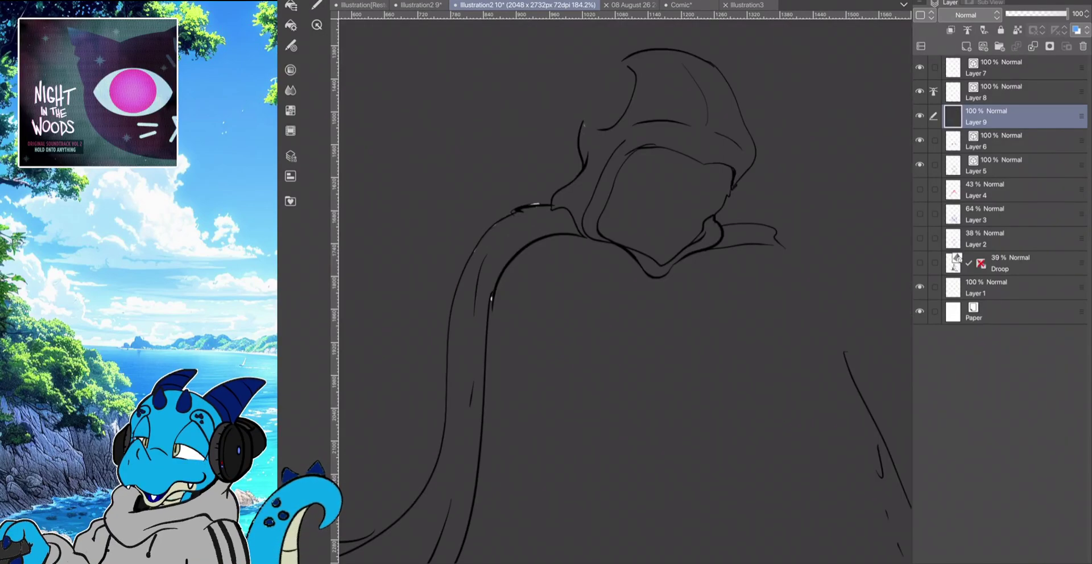
{"action": "key", "text": "ctrl+z"}
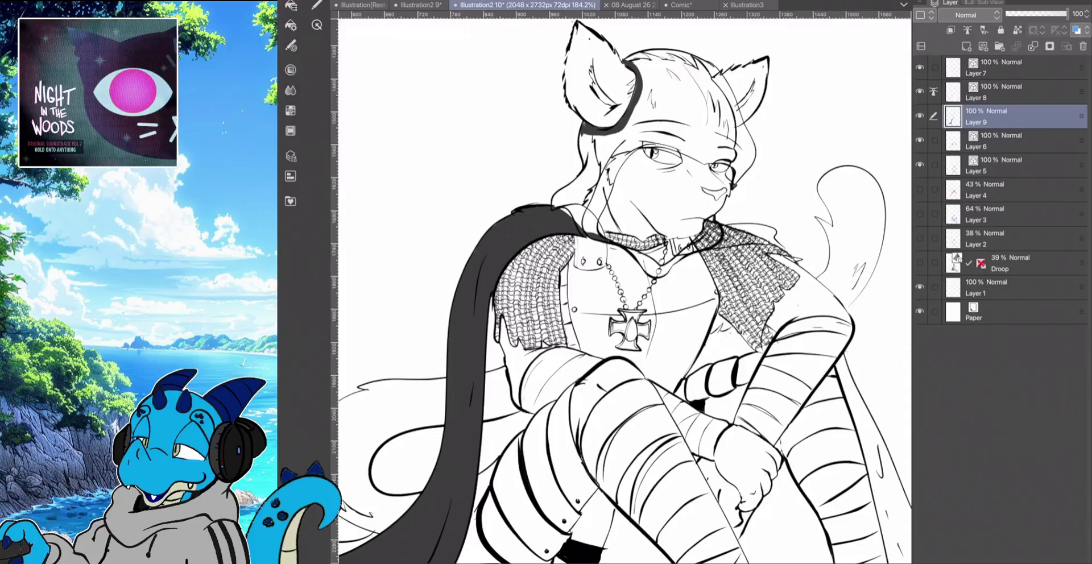
{"action": "key", "text": "alt+Delete"}
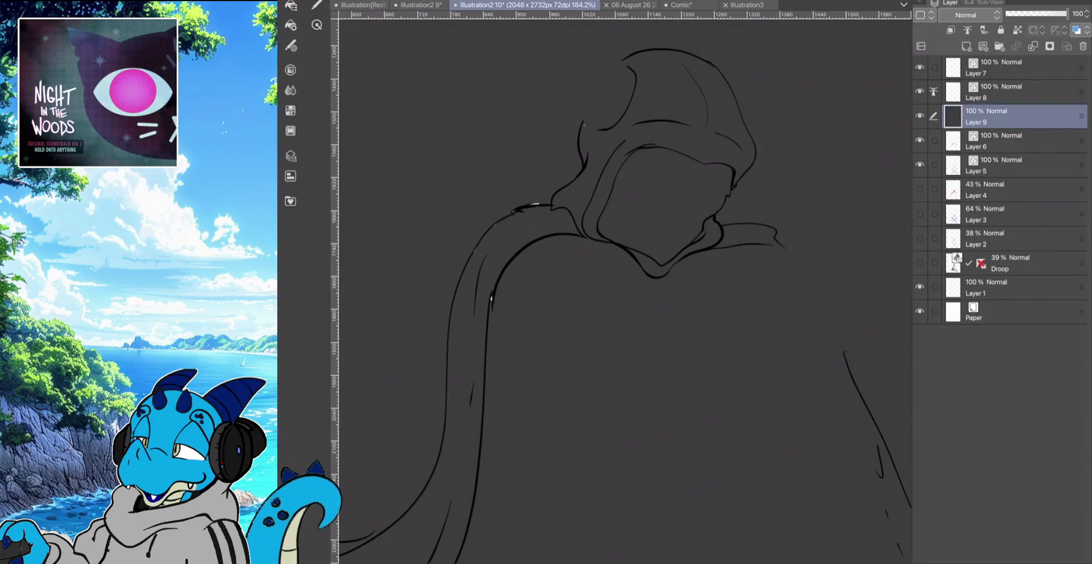
{"action": "key", "text": "ctrl+z"}
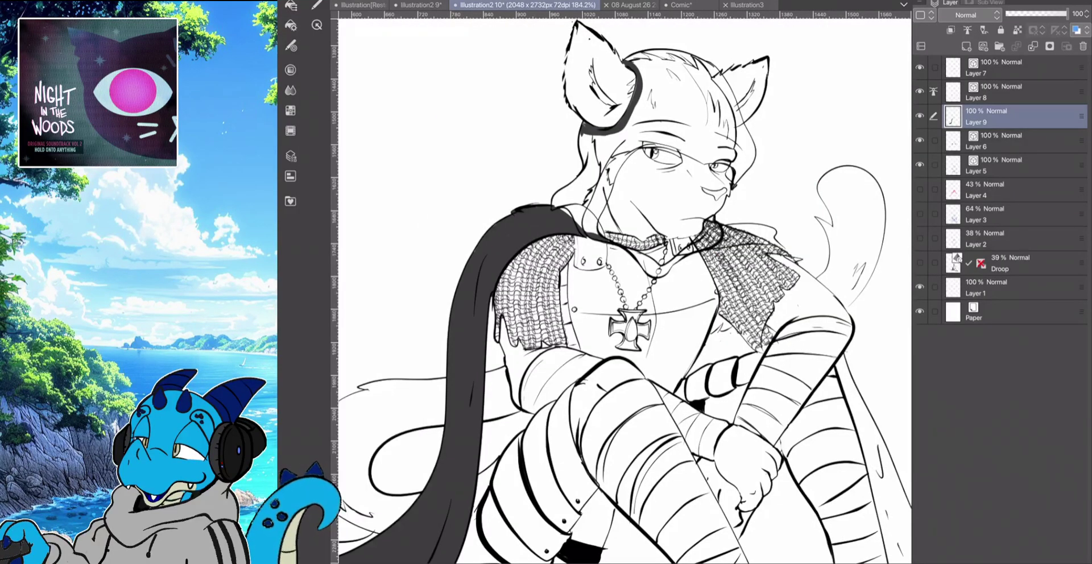
Paint dark grey along the hood's crown, brow opening, cheek side and back edge to enclose its area
{"action": "key", "text": "p"}
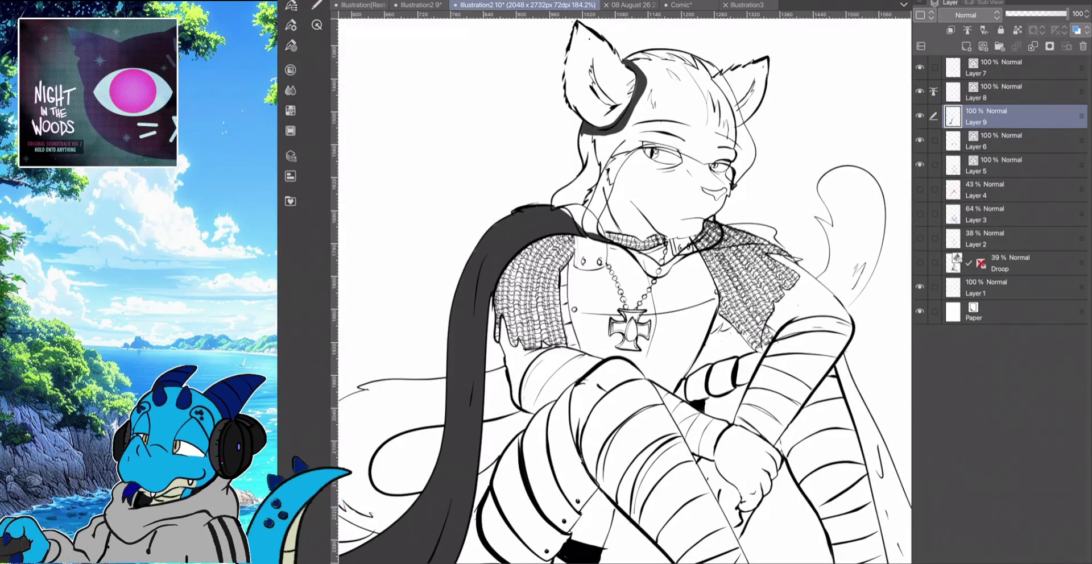
{"action": "key", "text": "ctrl+z"}
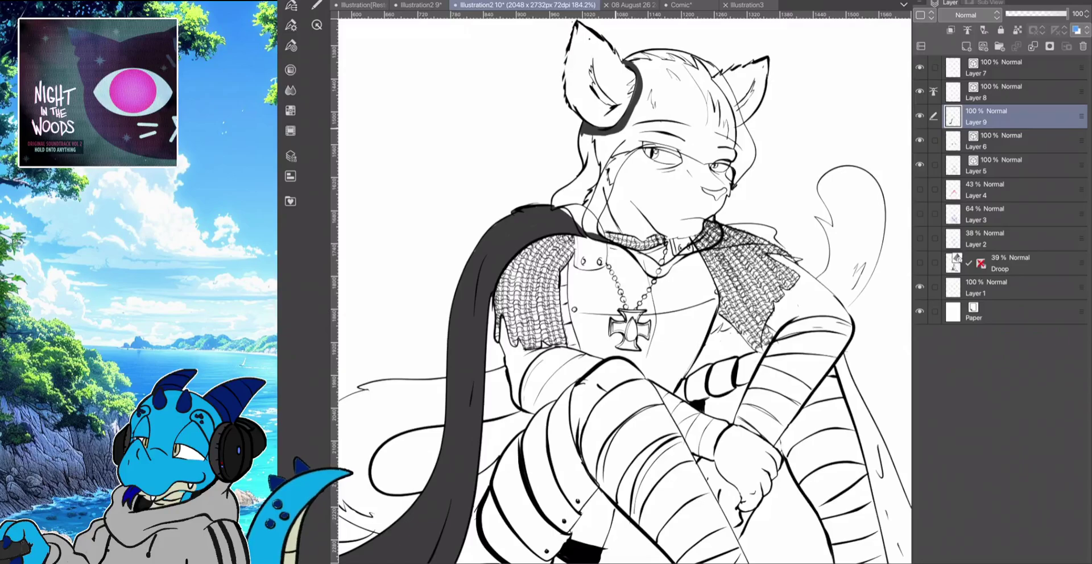
{"action": "mouse_move", "coordinate": [636, 92]}
{"action": "left_mouse_down"}
{"action": "mouse_move", "coordinate": [636, 54]}
{"action": "mouse_move", "coordinate": [697, 58]}
{"action": "mouse_move", "coordinate": [714, 67]}
{"action": "mouse_move", "coordinate": [742, 126]}
{"action": "mouse_move", "coordinate": [750, 152]}
{"action": "mouse_move", "coordinate": [739, 176]}
{"action": "mouse_move", "coordinate": [752, 149]}
{"action": "mouse_move", "coordinate": [746, 137]}
{"action": "left_mouse_up"}
{"action": "mouse_move", "coordinate": [736, 175]}
{"action": "left_mouse_down"}
{"action": "mouse_move", "coordinate": [729, 162]}
{"action": "mouse_move", "coordinate": [700, 160]}
{"action": "left_mouse_up"}
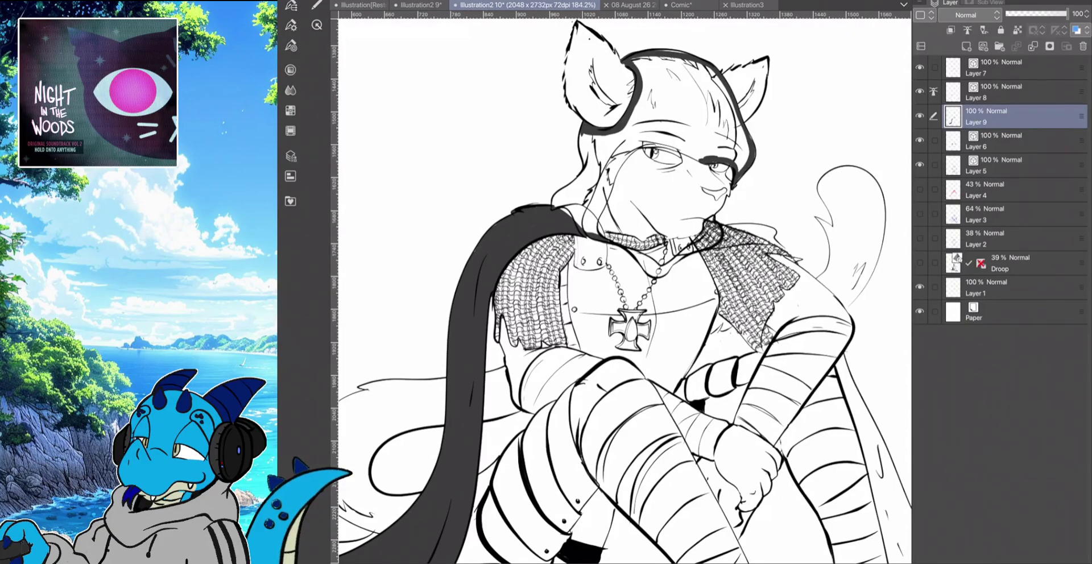
{"action": "mouse_move", "coordinate": [701, 160]}
{"action": "left_mouse_down"}
{"action": "mouse_move", "coordinate": [627, 141]}
{"action": "mouse_move", "coordinate": [588, 211]}
{"action": "mouse_move", "coordinate": [591, 241]}
{"action": "left_mouse_up"}
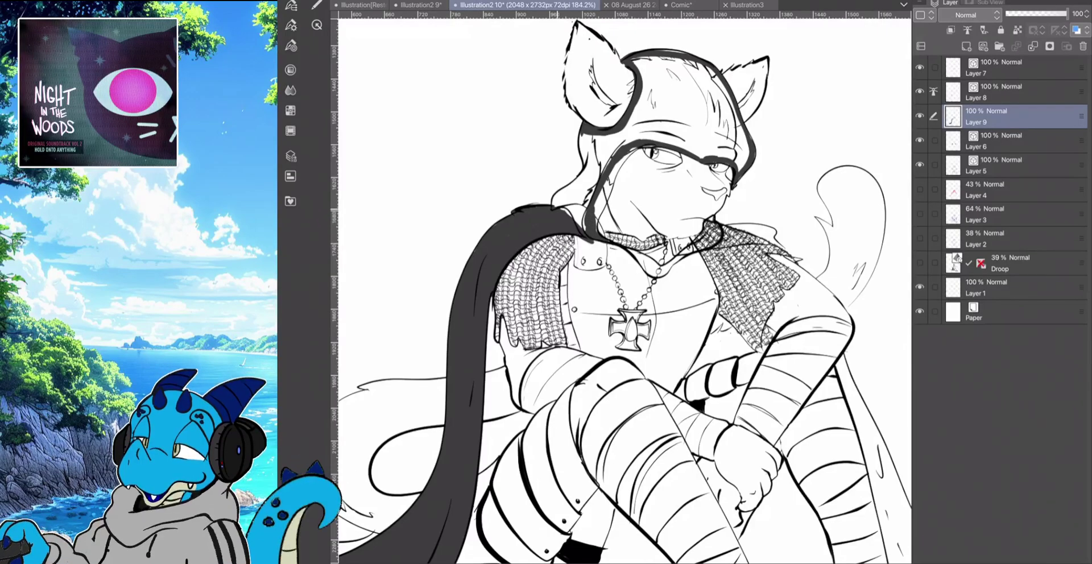
{"action": "mouse_move", "coordinate": [556, 202]}
{"action": "left_mouse_down"}
{"action": "mouse_move", "coordinate": [587, 158]}
{"action": "mouse_move", "coordinate": [582, 134]}
{"action": "left_mouse_up"}
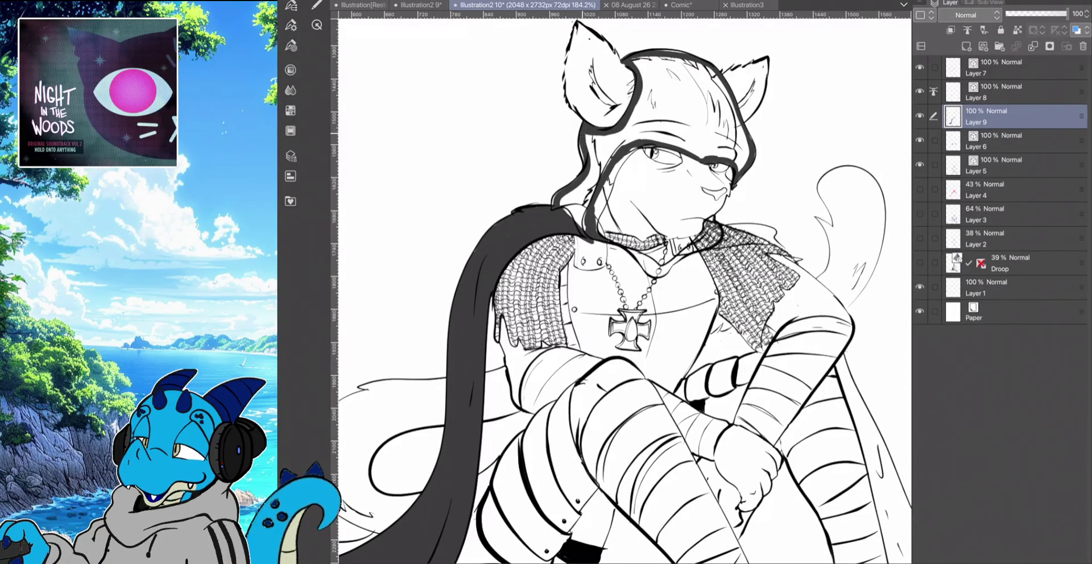
{"action": "left_click_drag", "start_coordinate": [585, 179], "coordinate": [560, 205]}
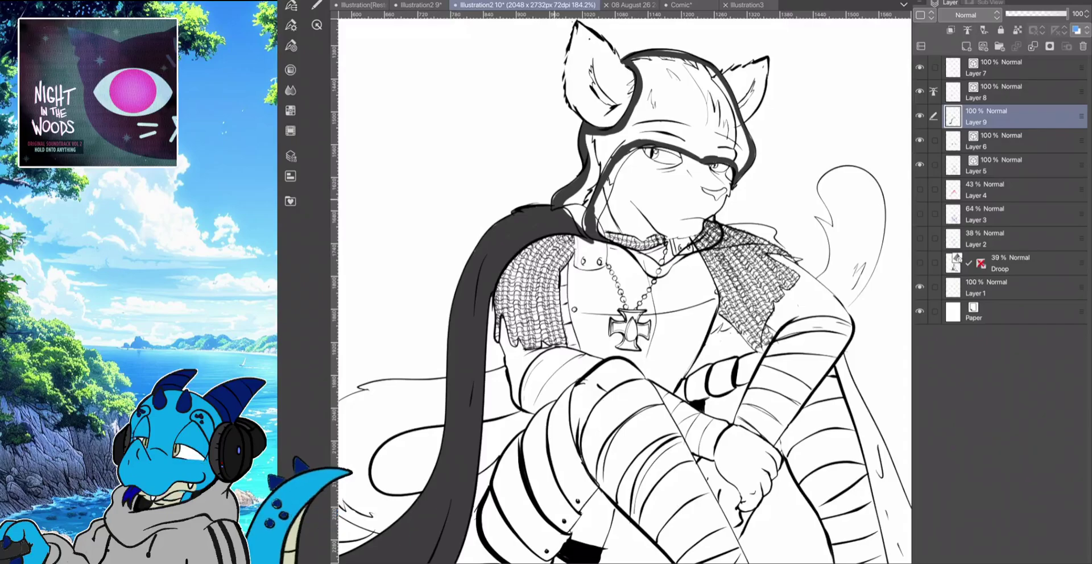
Fill the enclosed hood areas with dark grey, and undo a further fill on the cloak's far-side drape
{"action": "left_click", "coordinate": [290, 46]}
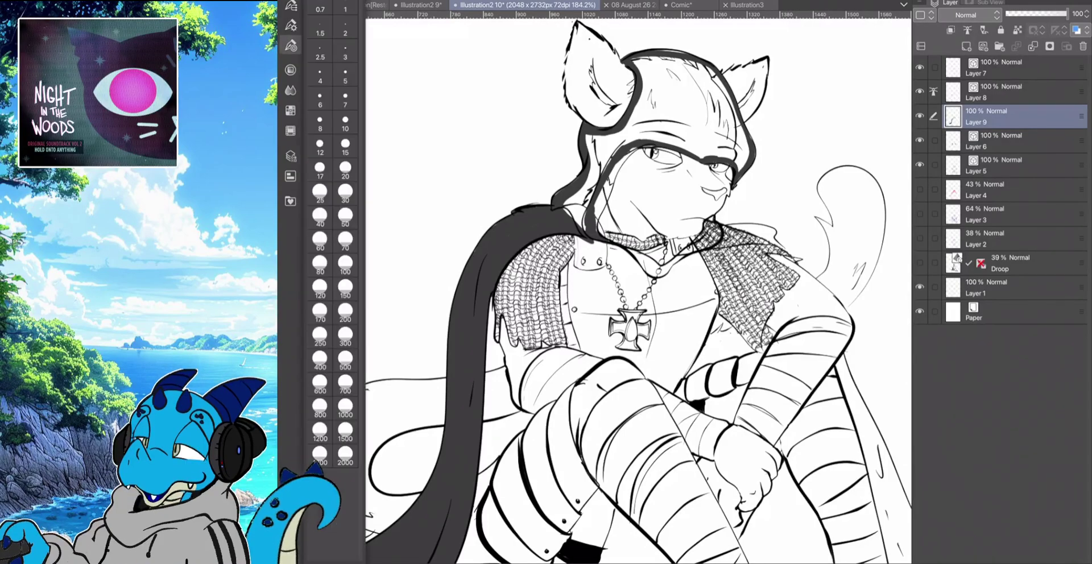
{"action": "left_click", "coordinate": [290, 25]}
{"action": "left_click", "coordinate": [291, 25]}
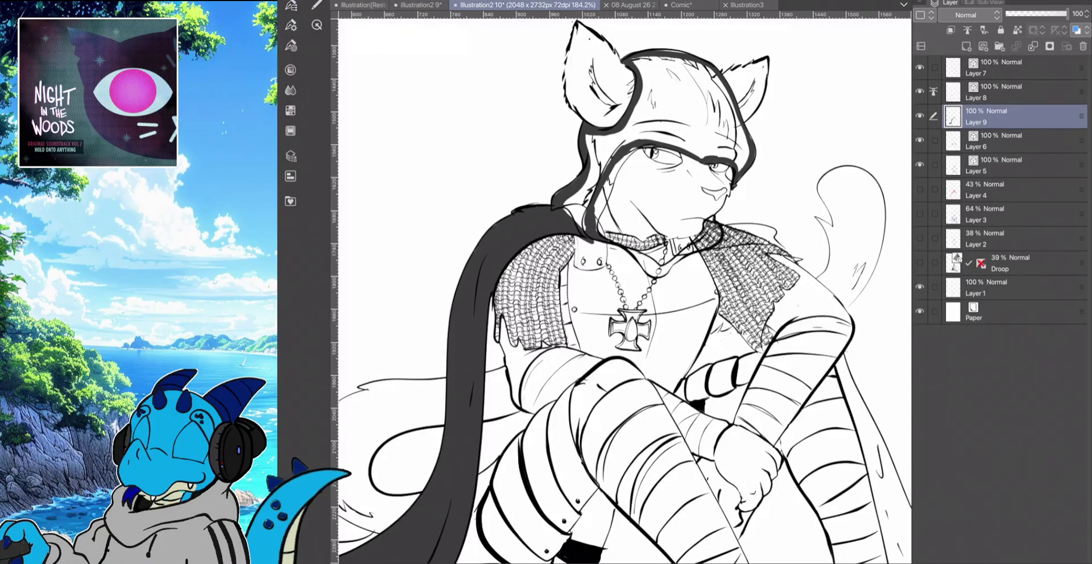
{"action": "left_click", "coordinate": [317, 5]}
{"action": "left_click", "coordinate": [345, 215]}
{"action": "left_click", "coordinate": [317, 4]}
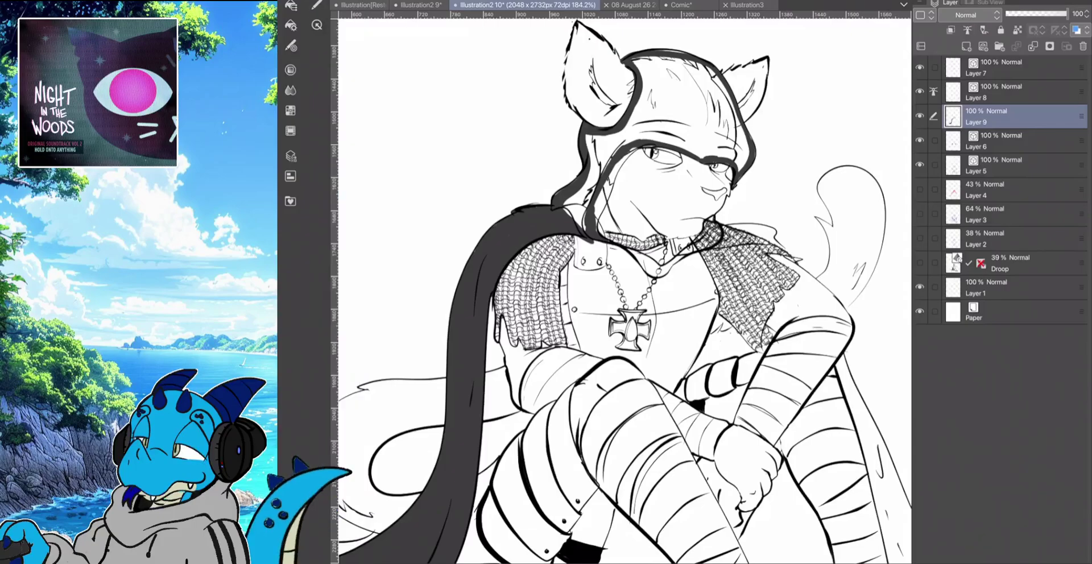
{"action": "left_click", "coordinate": [581, 202]}
{"action": "left_click", "coordinate": [595, 163]}
{"action": "left_click", "coordinate": [677, 102]}
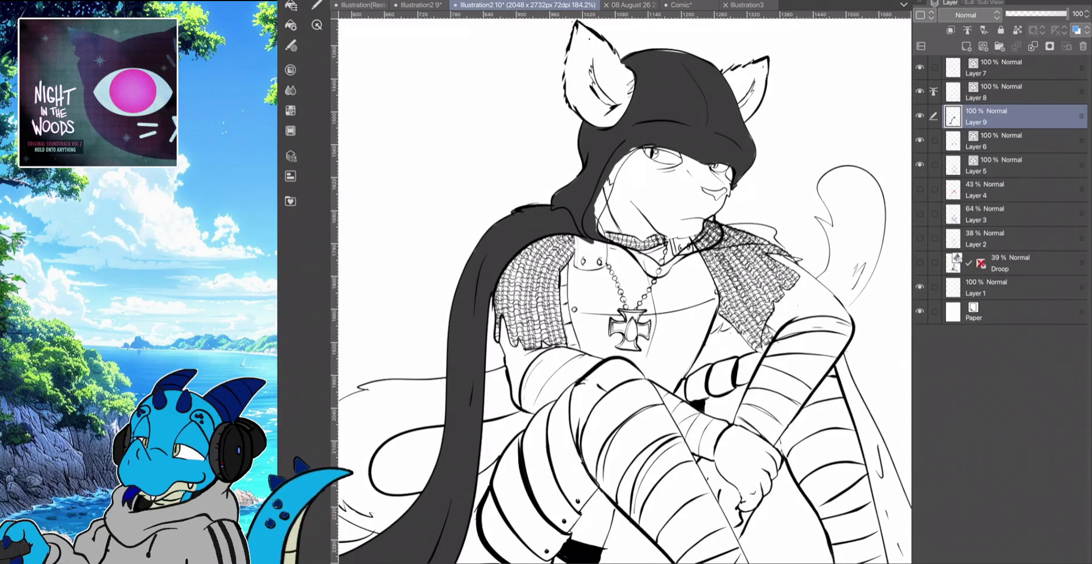
{"action": "left_click", "coordinate": [870, 410]}
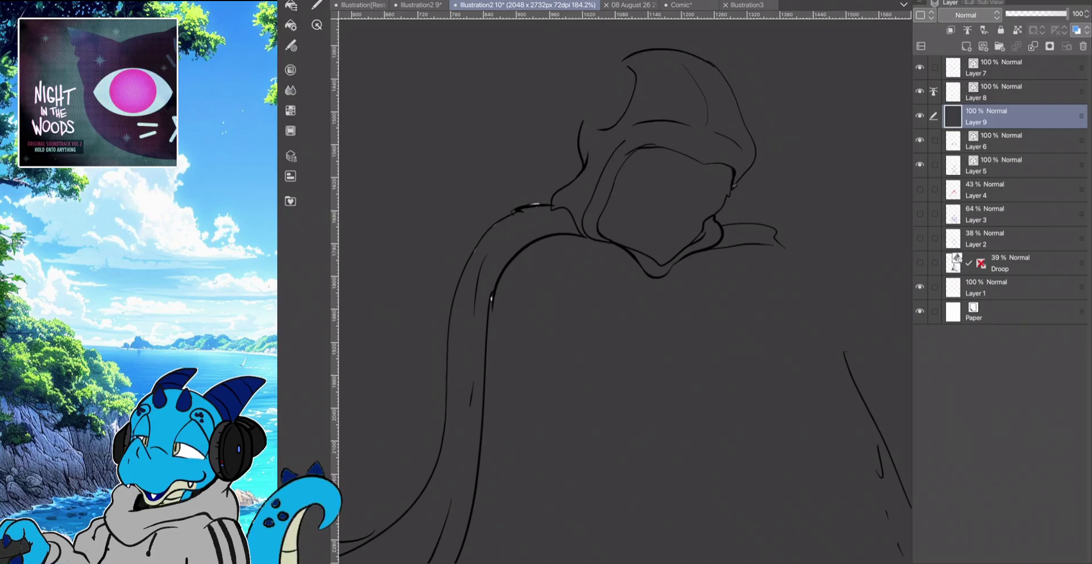
{"action": "key", "text": "ctrl+z"}
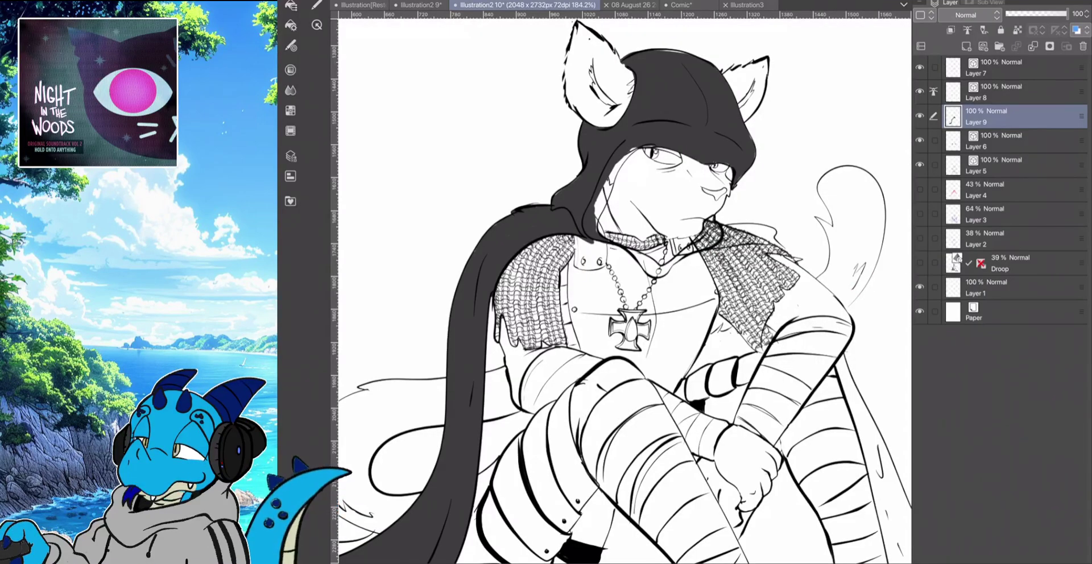
Paint the hood's inner edge beside the face and the pointed collar band below the chin dark grey with a pen
{"action": "left_click", "coordinate": [290, 25]}
{"action": "left_click", "coordinate": [291, 25]}
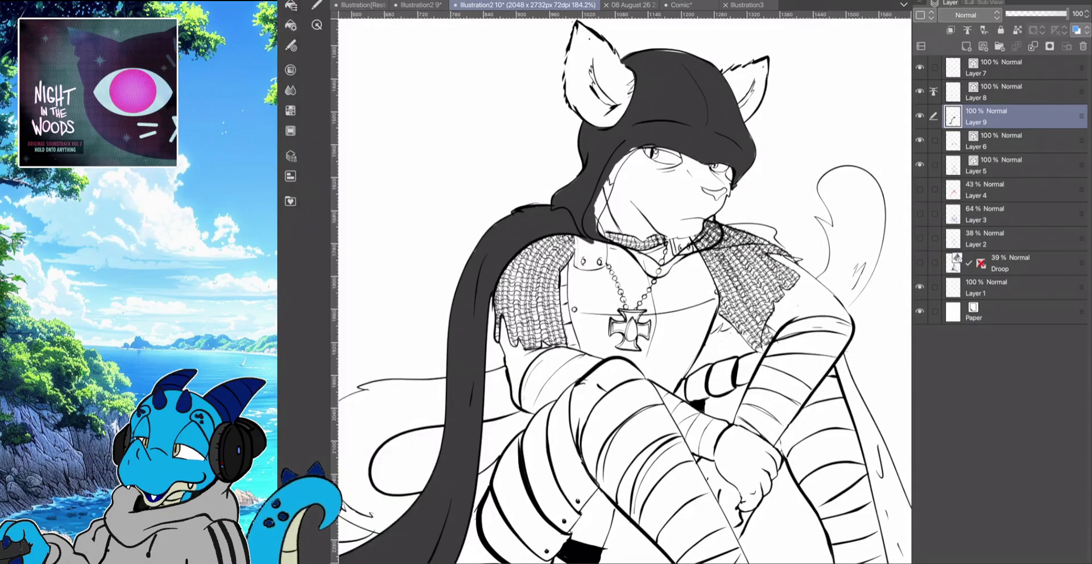
{"action": "left_click", "coordinate": [316, 5]}
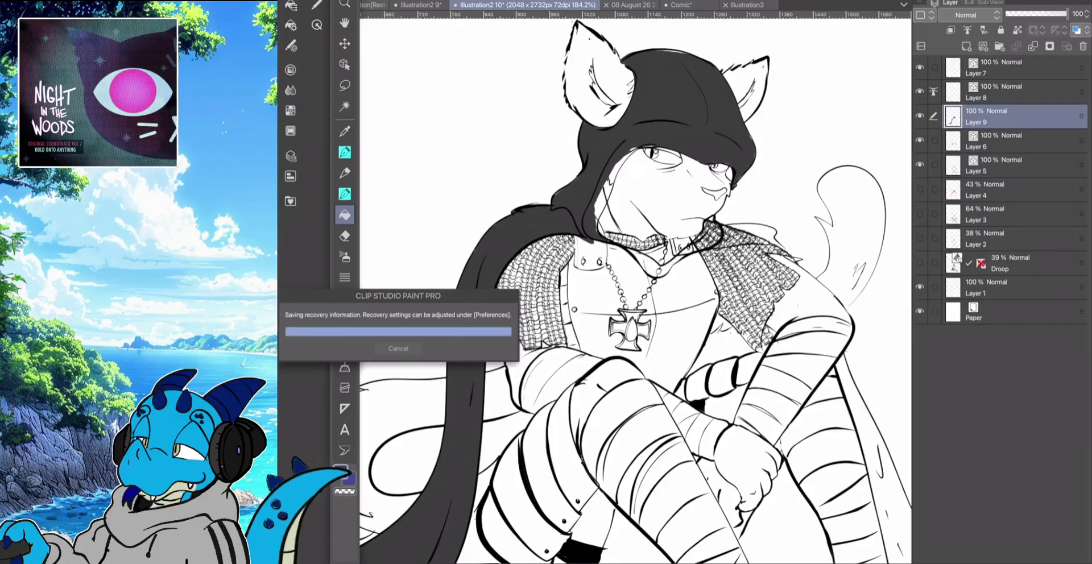
{"action": "key", "text": "p"}
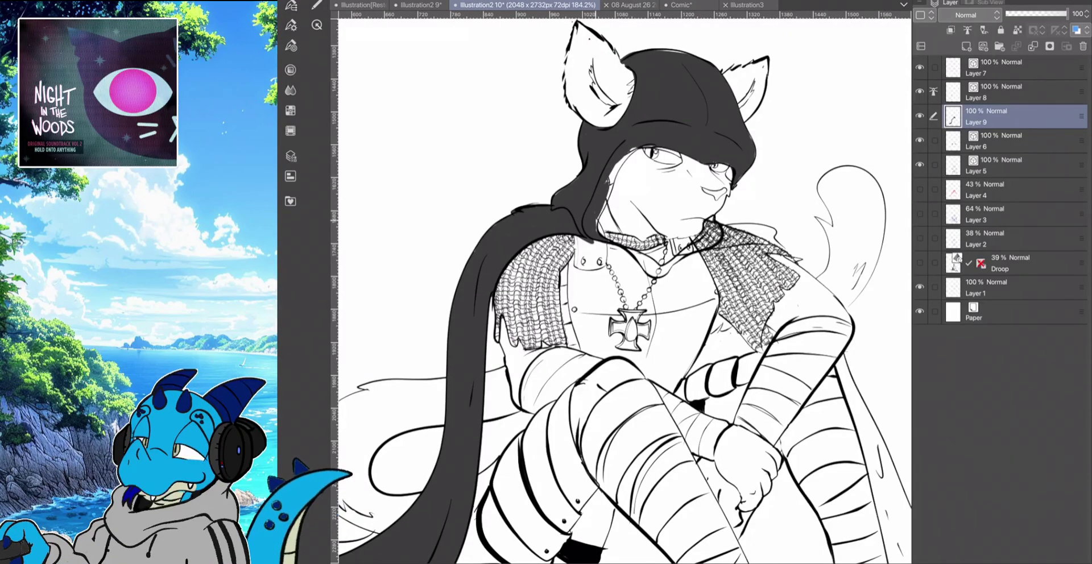
{"action": "mouse_move", "coordinate": [608, 192]}
{"action": "left_mouse_down"}
{"action": "mouse_move", "coordinate": [597, 223]}
{"action": "mouse_move", "coordinate": [618, 164]}
{"action": "mouse_move", "coordinate": [606, 200]}
{"action": "mouse_move", "coordinate": [637, 148]}
{"action": "left_mouse_up"}
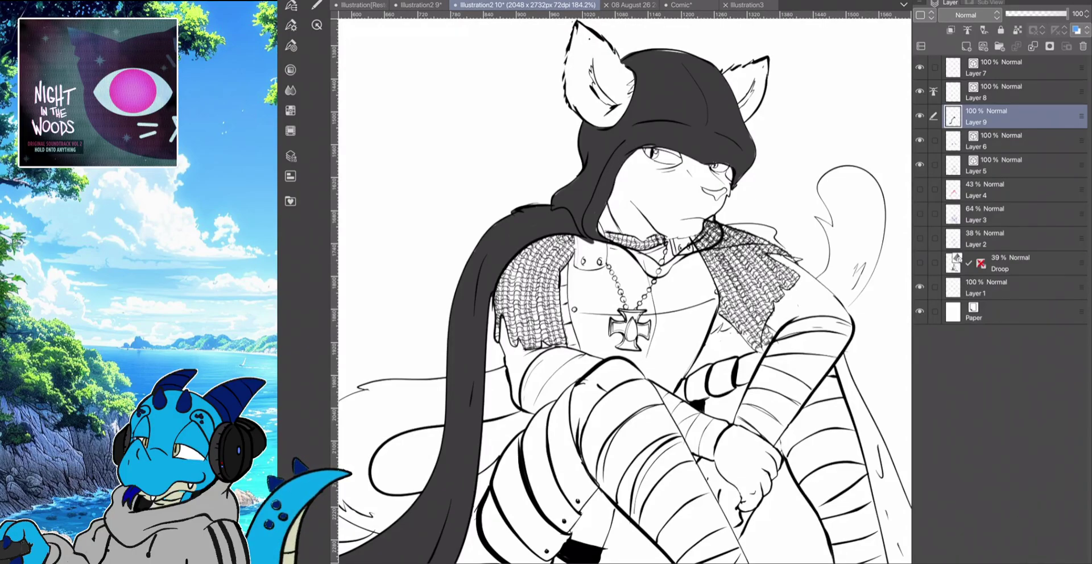
{"action": "left_click_drag", "start_coordinate": [707, 220], "coordinate": [700, 247]}
{"action": "mouse_move", "coordinate": [703, 241]}
{"action": "left_mouse_down"}
{"action": "mouse_move", "coordinate": [665, 270]}
{"action": "mouse_move", "coordinate": [649, 260]}
{"action": "mouse_move", "coordinate": [653, 273]}
{"action": "mouse_move", "coordinate": [711, 245]}
{"action": "mouse_move", "coordinate": [718, 225]}
{"action": "mouse_move", "coordinate": [711, 241]}
{"action": "mouse_move", "coordinate": [696, 240]}
{"action": "left_mouse_up"}
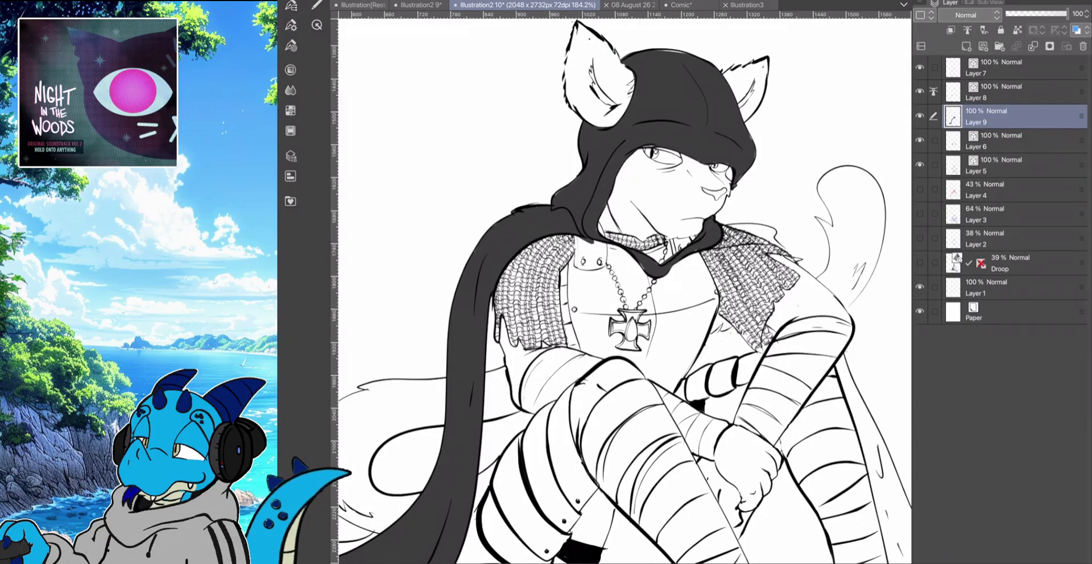
Paint dark grey pen strokes along the back and lower edges of the cloak section visible between the legs
{"action": "scroll", "coordinate": [500, 183], "scroll_direction": "down", "scroll_amount": 4}
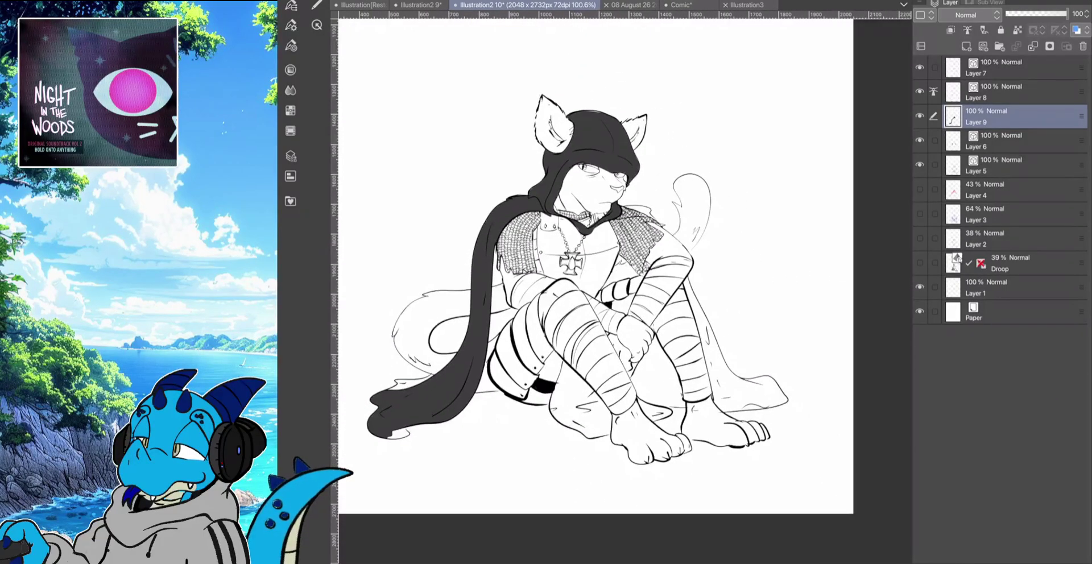
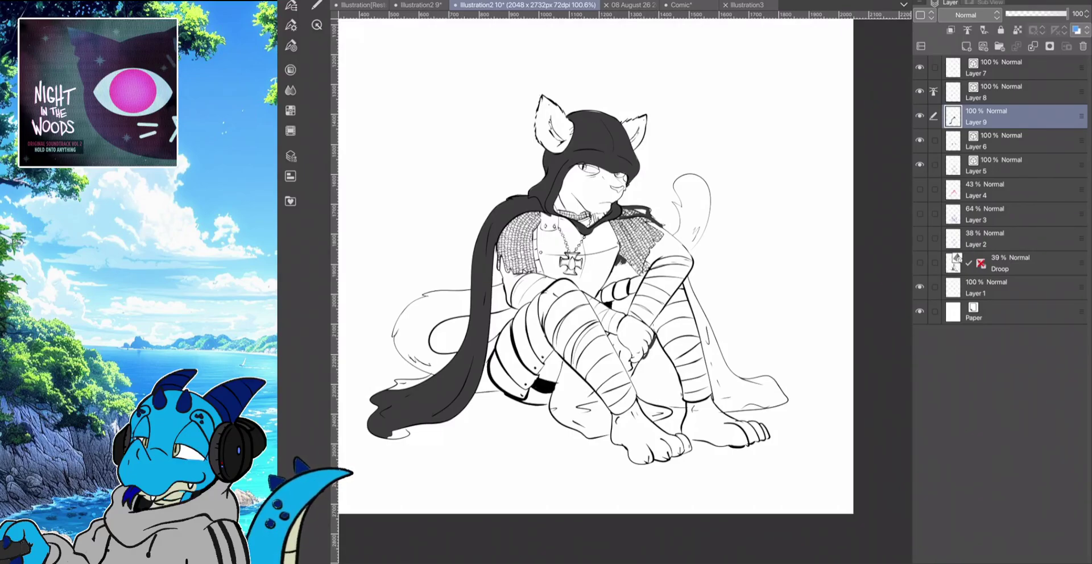
{"action": "left_click_drag", "start_coordinate": [643, 359], "coordinate": [634, 373]}
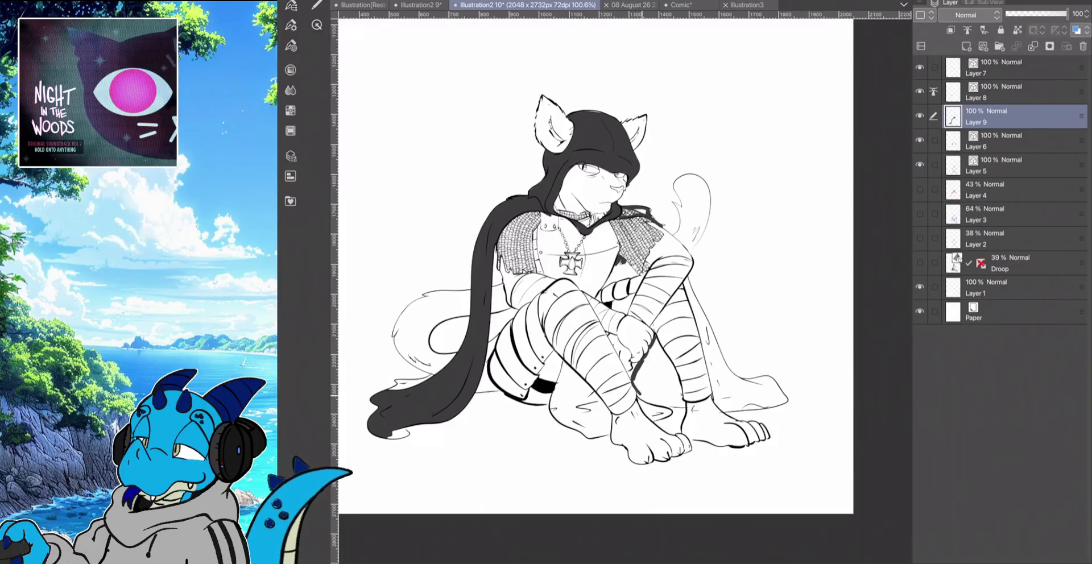
{"action": "left_click_drag", "start_coordinate": [644, 397], "coordinate": [681, 405]}
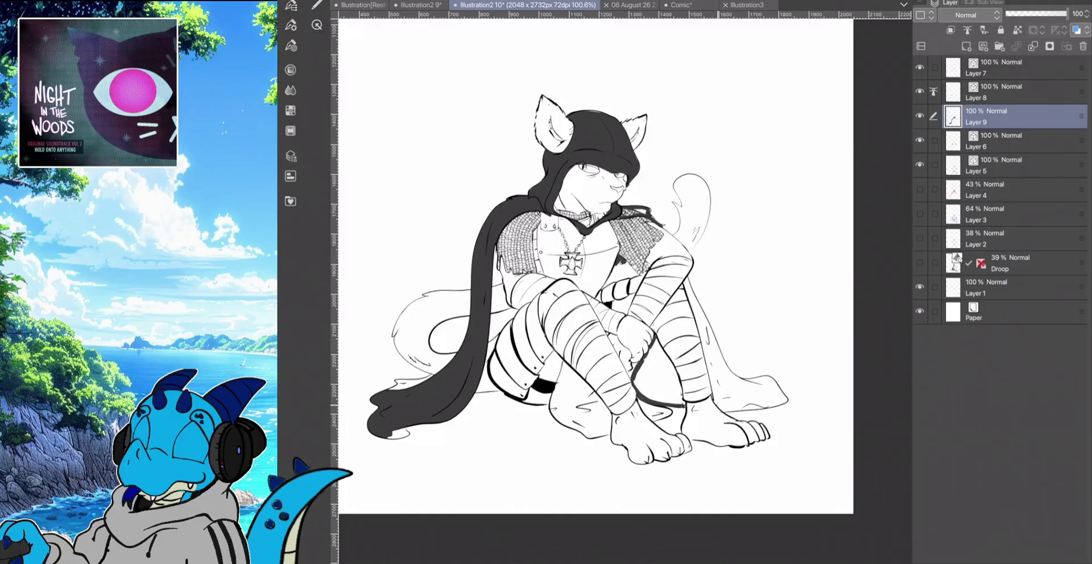
Outline the cloak's far-side drape in dark grey along its hem, outer edge and inner edge beside the leg
{"action": "mouse_move", "coordinate": [722, 411]}
{"action": "left_mouse_down"}
{"action": "mouse_move", "coordinate": [784, 403]}
{"action": "mouse_move", "coordinate": [767, 378]}
{"action": "left_mouse_up"}
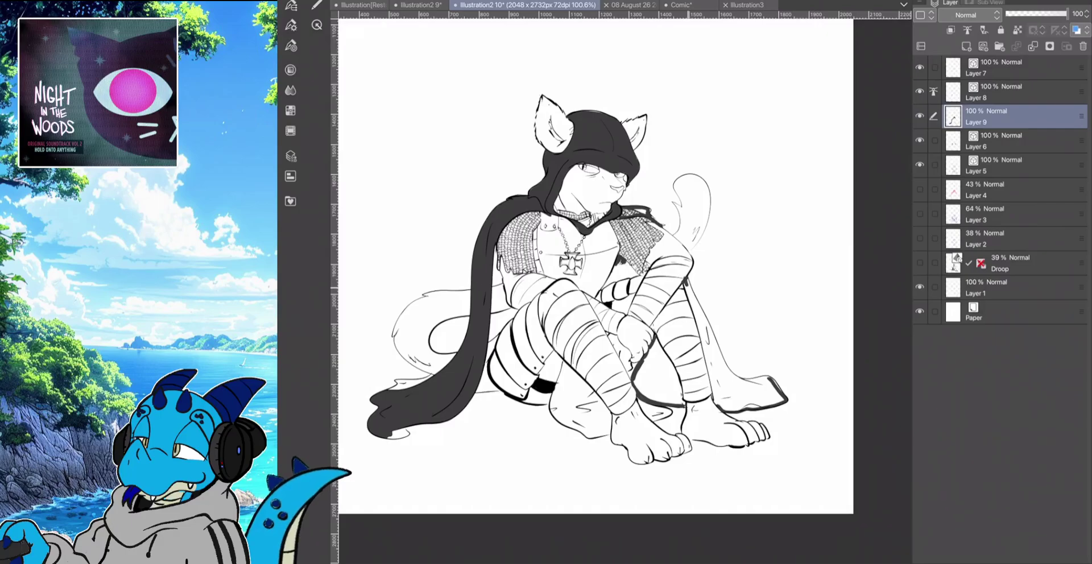
{"action": "mouse_move", "coordinate": [685, 282]}
{"action": "left_mouse_down"}
{"action": "mouse_move", "coordinate": [727, 366]}
{"action": "mouse_move", "coordinate": [768, 378]}
{"action": "left_mouse_up"}
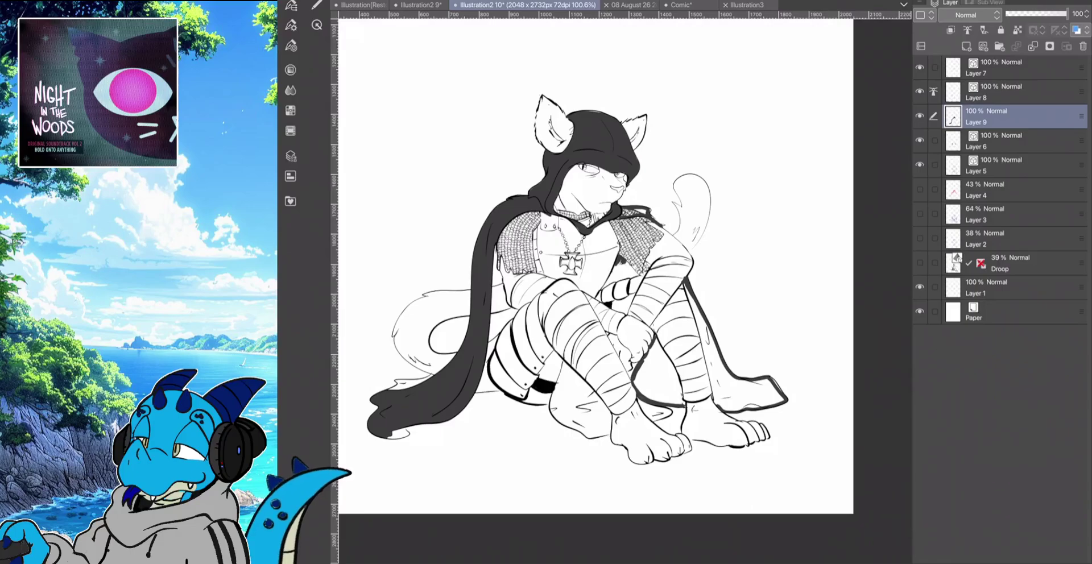
{"action": "mouse_move", "coordinate": [719, 400]}
{"action": "left_mouse_down"}
{"action": "mouse_move", "coordinate": [690, 294]}
{"action": "mouse_move", "coordinate": [717, 399]}
{"action": "left_mouse_up"}
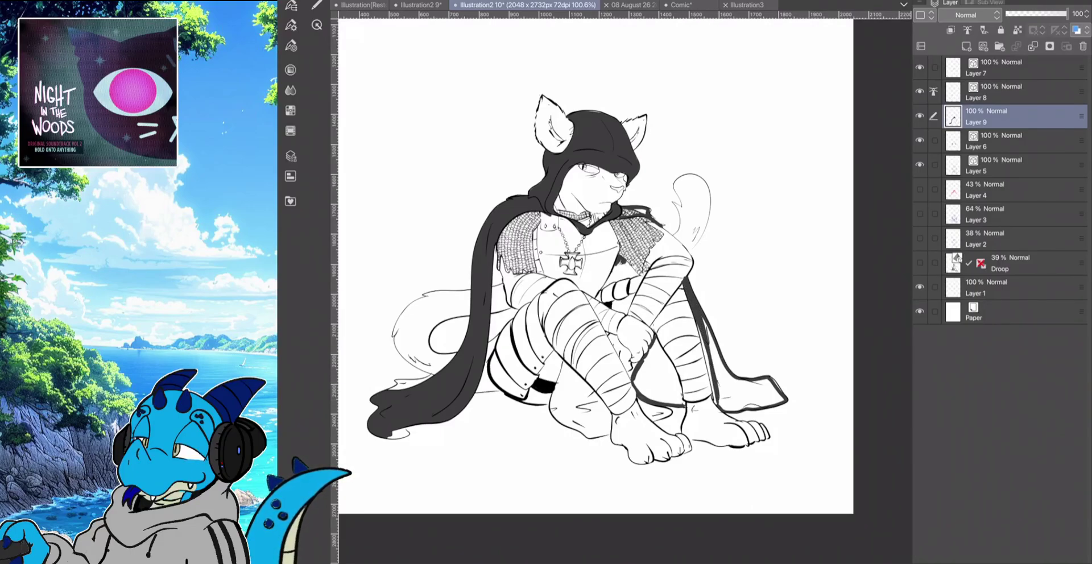
{"action": "left_click_drag", "start_coordinate": [695, 322], "coordinate": [715, 397]}
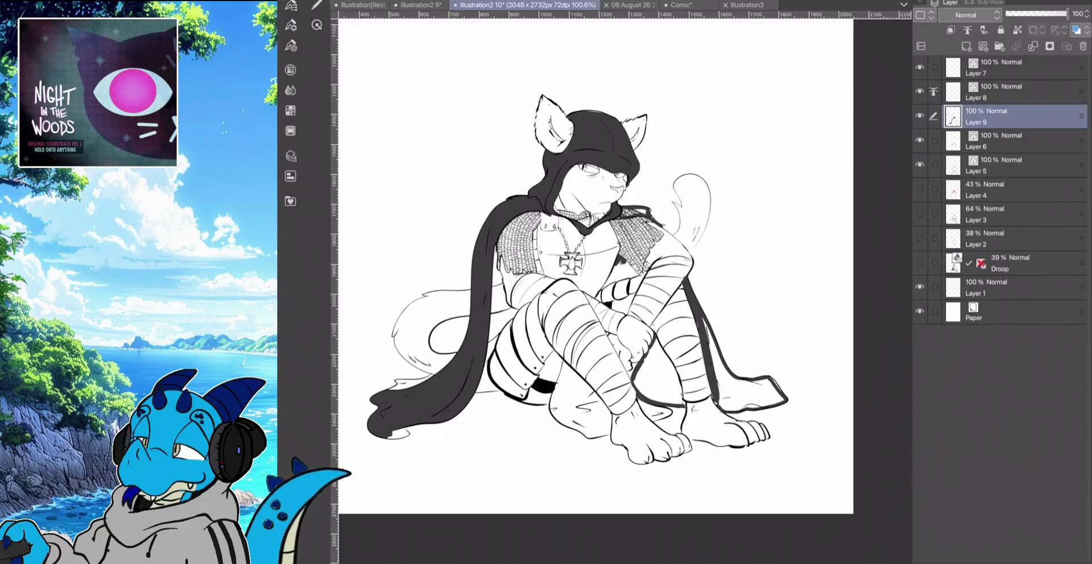
{"action": "left_click_drag", "start_coordinate": [702, 318], "coordinate": [719, 404]}
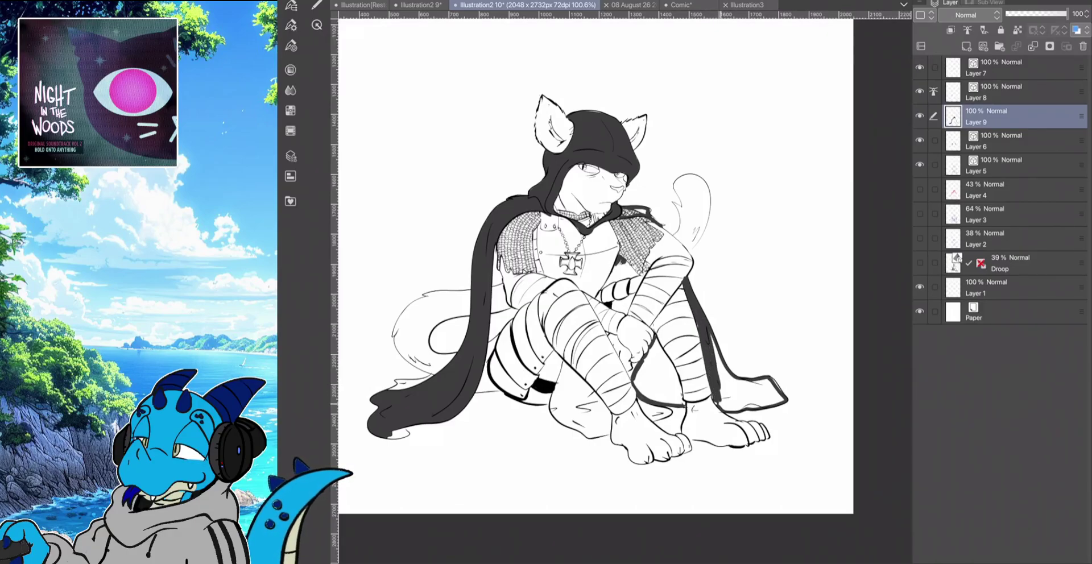
Fill the outlined far-side drape with dark grey, and undo a further fill at the far shoulder
{"action": "left_click", "coordinate": [291, 25]}
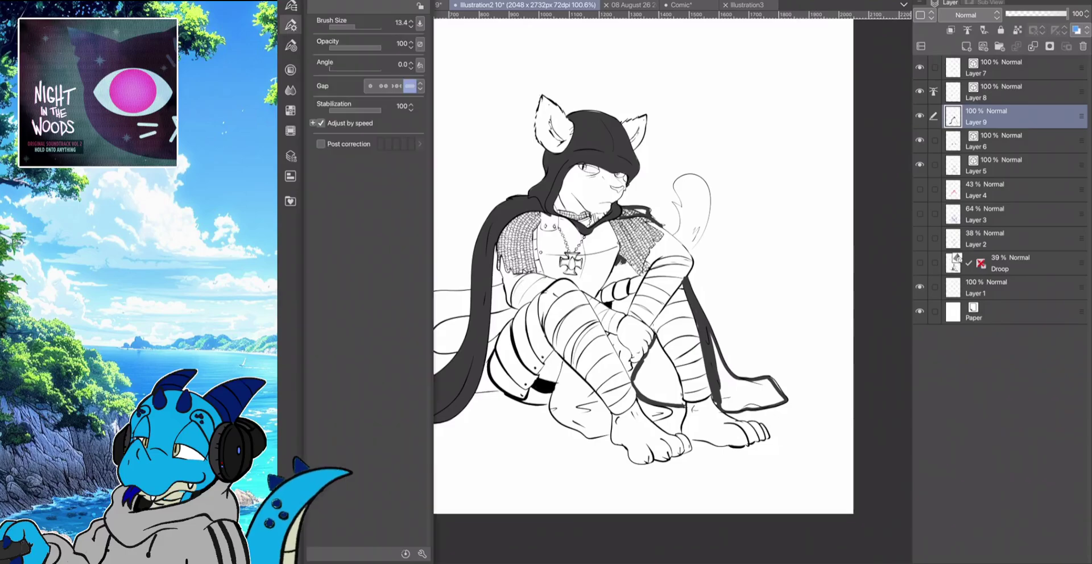
{"action": "left_click", "coordinate": [290, 25]}
{"action": "left_click", "coordinate": [317, 5]}
{"action": "left_click", "coordinate": [344, 215]}
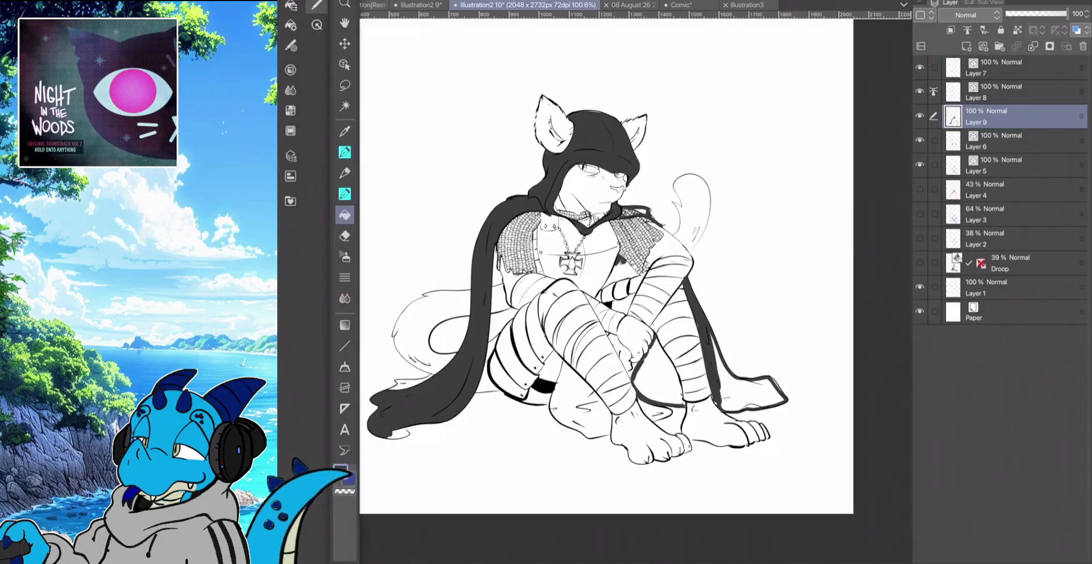
{"action": "left_click", "coordinate": [317, 5]}
{"action": "left_click", "coordinate": [745, 392]}
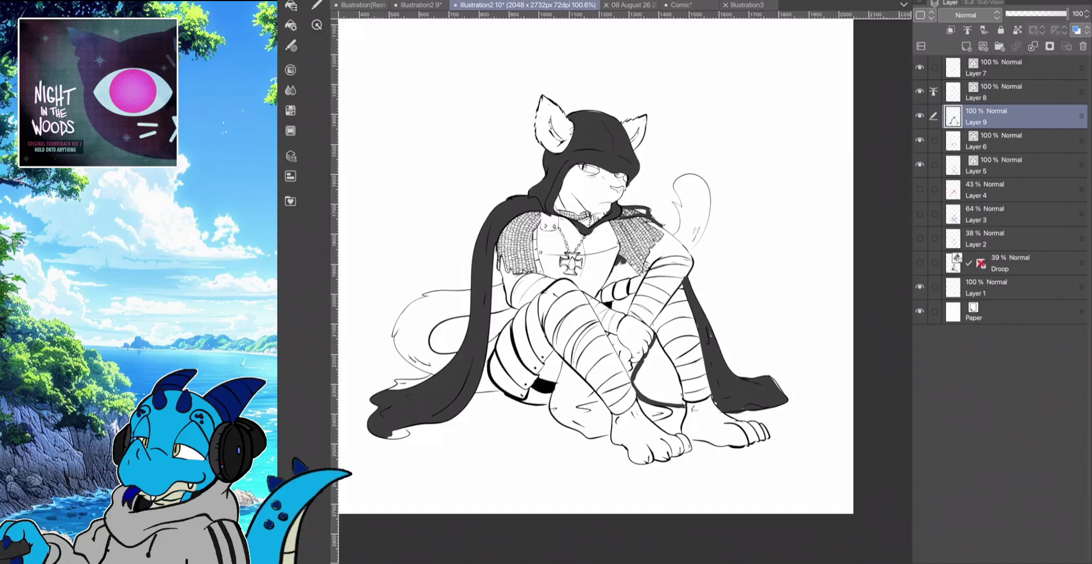
{"action": "left_click", "coordinate": [651, 214]}
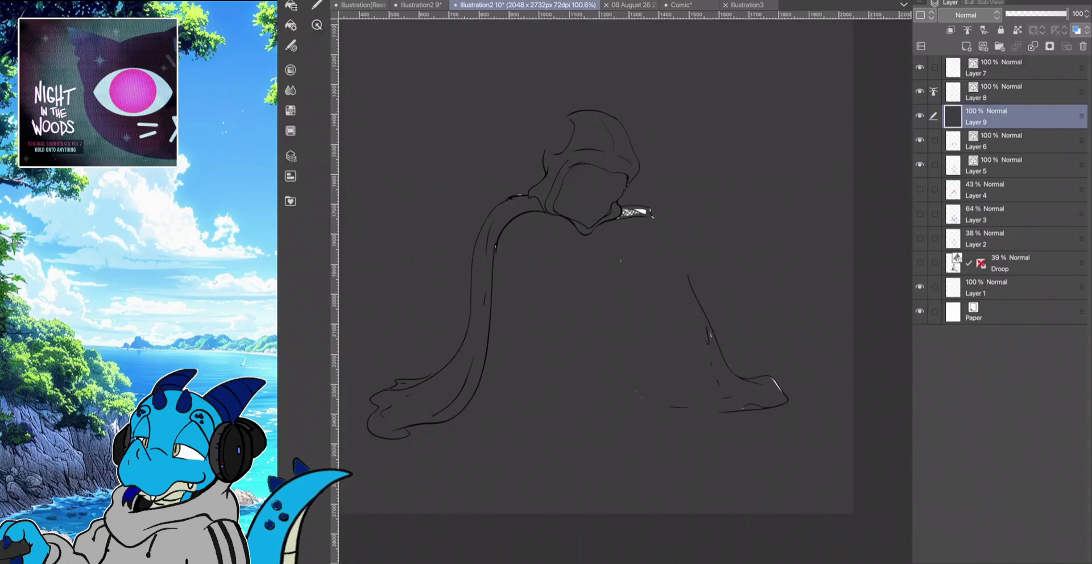
{"action": "key", "text": "ctrl+z"}
Close the outline of the cloak section between the legs with dark grey pen strokes along the shin and lower corner
{"action": "left_click", "coordinate": [291, 25]}
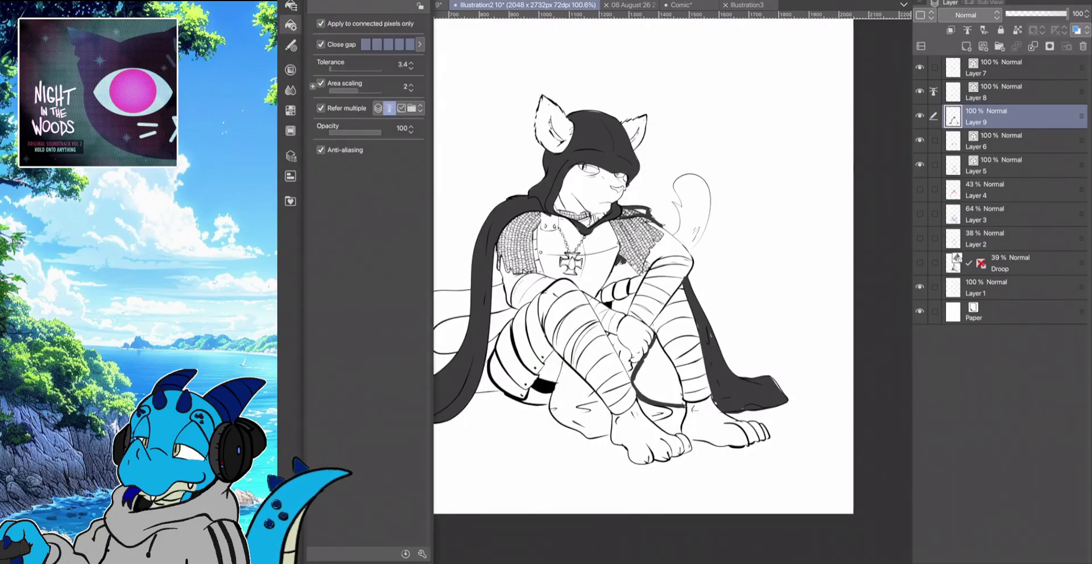
{"action": "left_click", "coordinate": [291, 25]}
{"action": "left_click", "coordinate": [317, 6]}
{"action": "key", "text": "p"}
{"action": "key", "text": "p"}
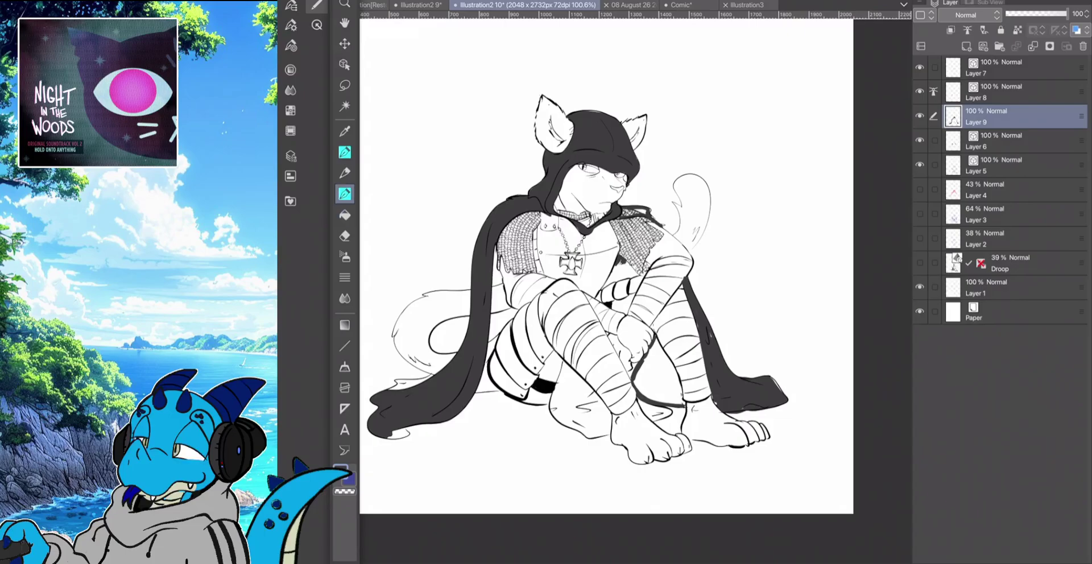
{"action": "left_click", "coordinate": [317, 5]}
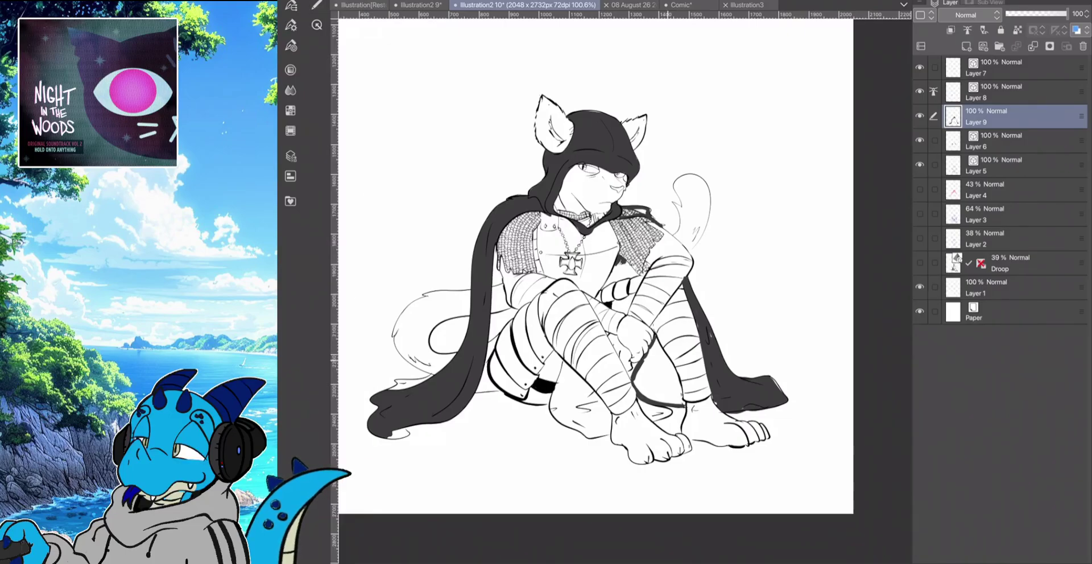
{"action": "left_click_drag", "start_coordinate": [656, 344], "coordinate": [682, 405]}
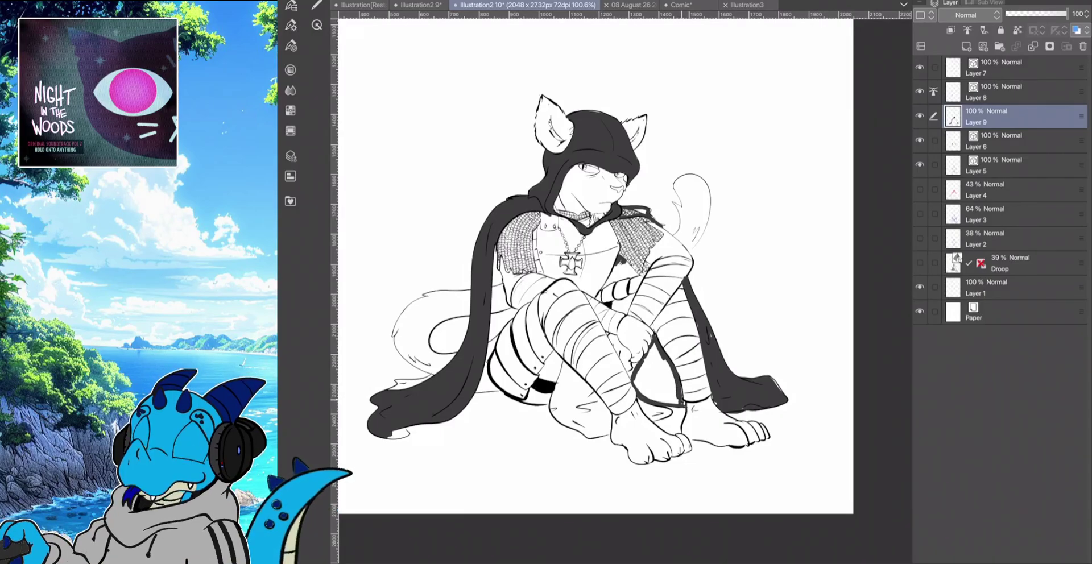
{"action": "left_click_drag", "start_coordinate": [678, 404], "coordinate": [658, 397]}
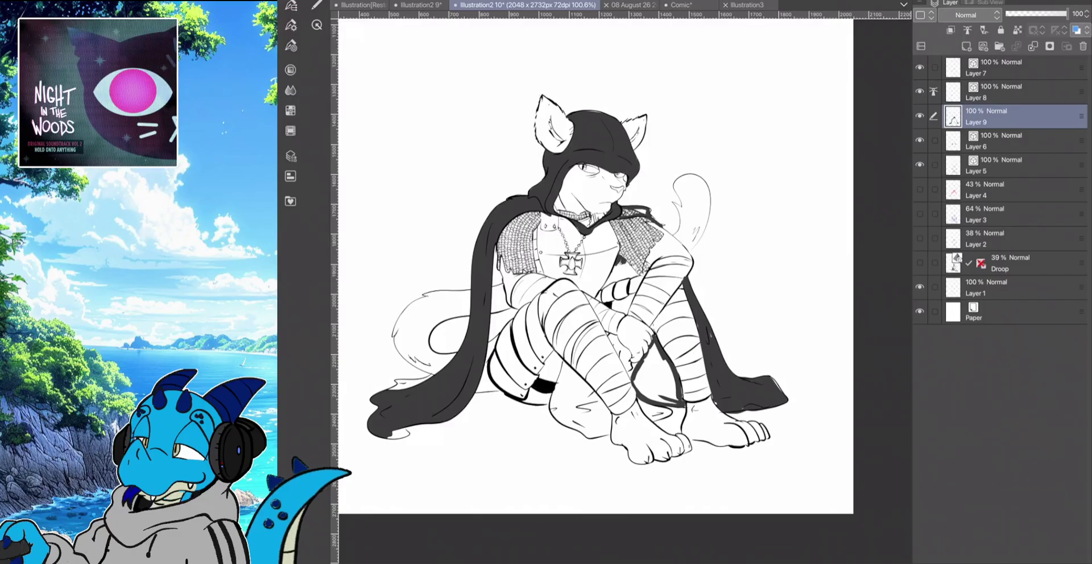
Fill the enclosed cloak section between the legs with dark grey
{"action": "left_click", "coordinate": [290, 45]}
{"action": "left_click", "coordinate": [290, 25]}
{"action": "left_click", "coordinate": [290, 25]}
{"action": "left_click", "coordinate": [317, 5]}
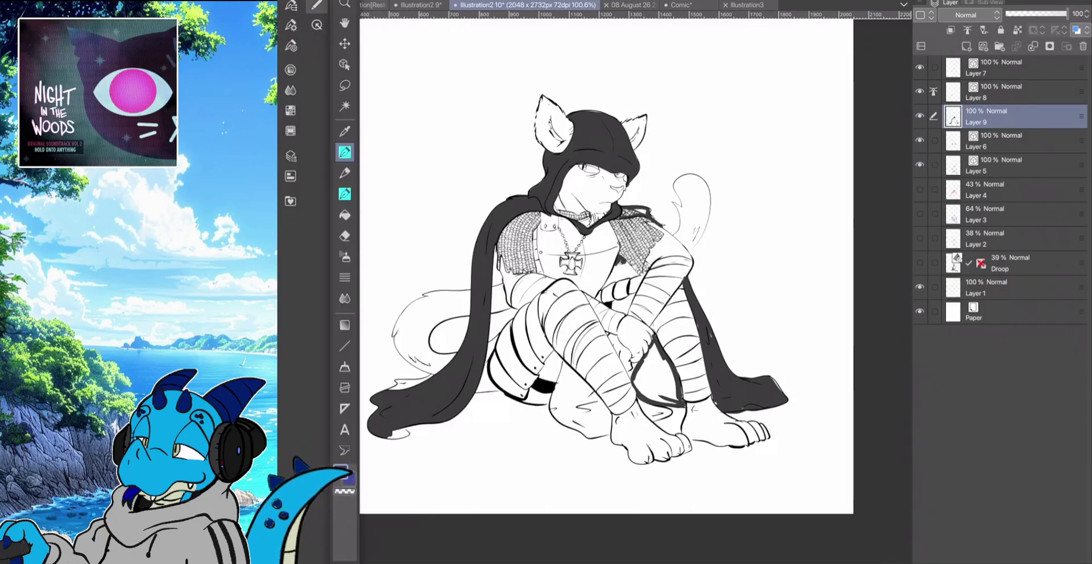
{"action": "key", "text": "g"}
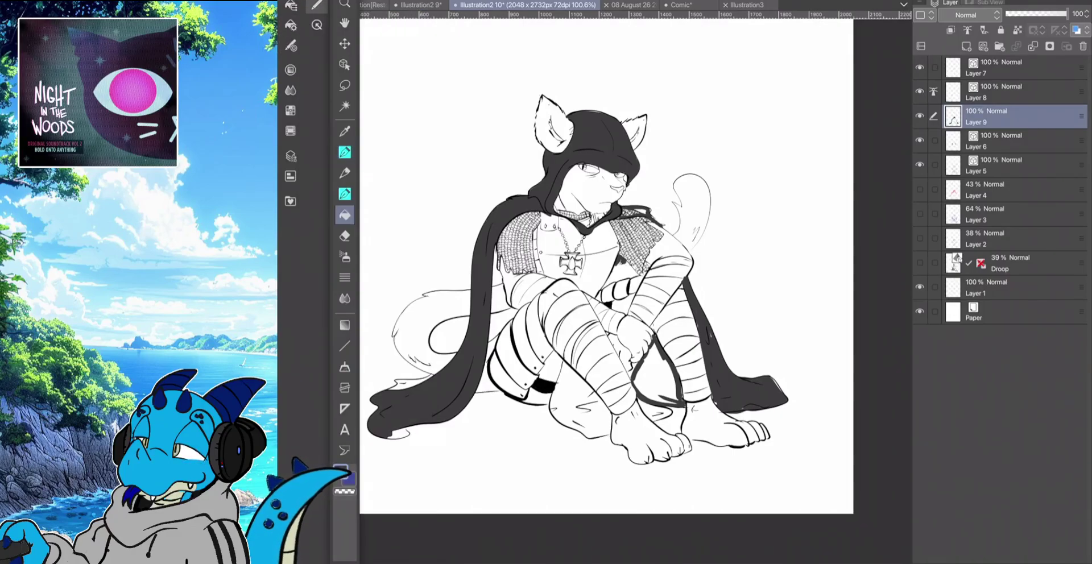
{"action": "left_click", "coordinate": [651, 375]}
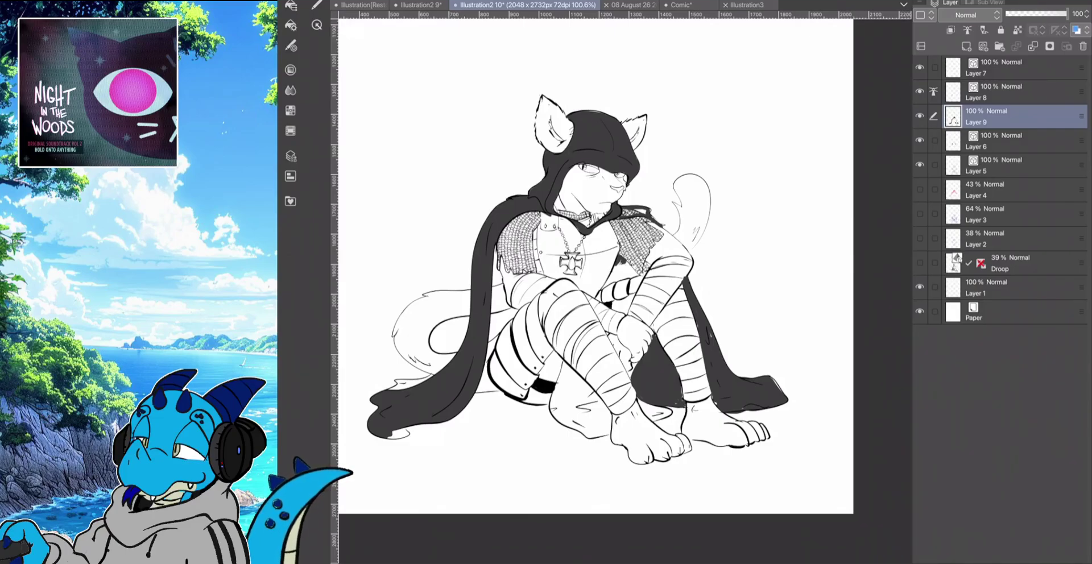
Paint the cloak behind the near hip, the curled hem tip and the hem's upper fold dark grey with a pen
{"action": "left_click", "coordinate": [291, 25]}
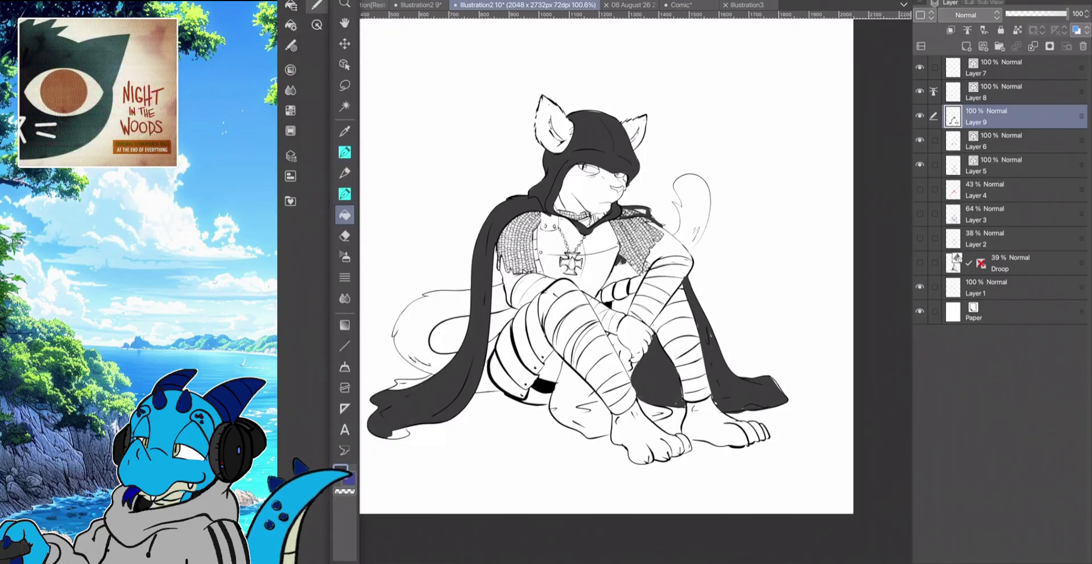
{"action": "key", "text": "p"}
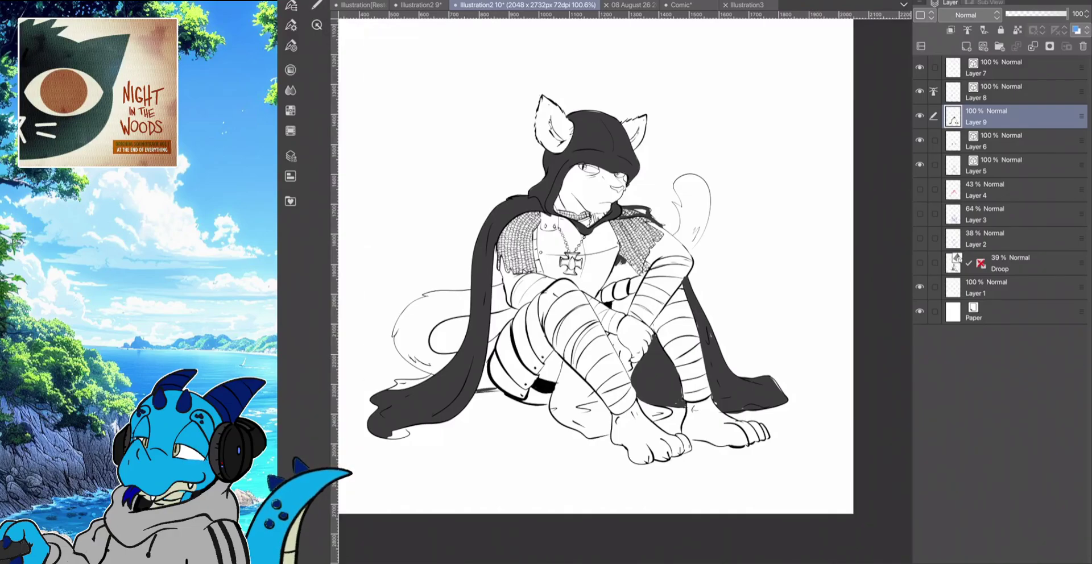
{"action": "mouse_move", "coordinate": [485, 373]}
{"action": "left_mouse_down"}
{"action": "mouse_move", "coordinate": [493, 389]}
{"action": "mouse_move", "coordinate": [487, 367]}
{"action": "mouse_move", "coordinate": [482, 390]}
{"action": "mouse_move", "coordinate": [493, 391]}
{"action": "left_mouse_up"}
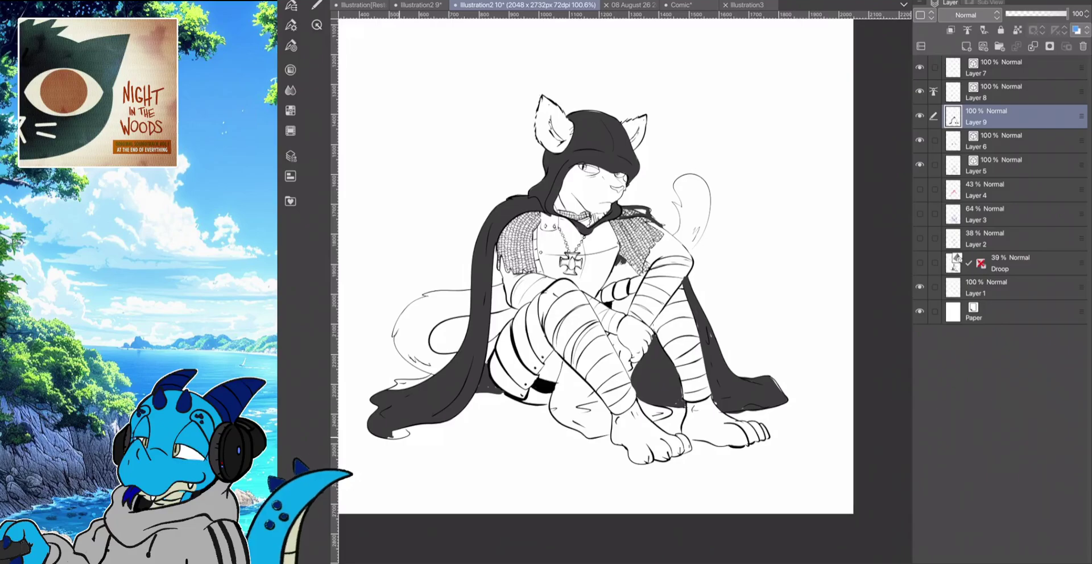
{"action": "left_click_drag", "start_coordinate": [394, 437], "coordinate": [408, 433]}
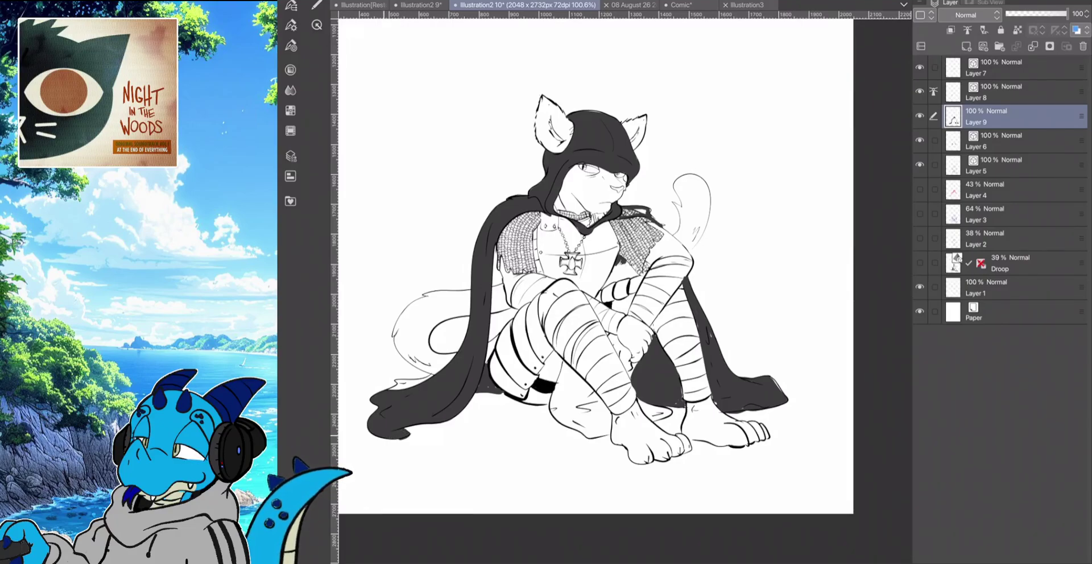
{"action": "mouse_move", "coordinate": [433, 374]}
{"action": "left_mouse_down"}
{"action": "mouse_move", "coordinate": [390, 388]}
{"action": "mouse_move", "coordinate": [408, 380]}
{"action": "left_mouse_up"}
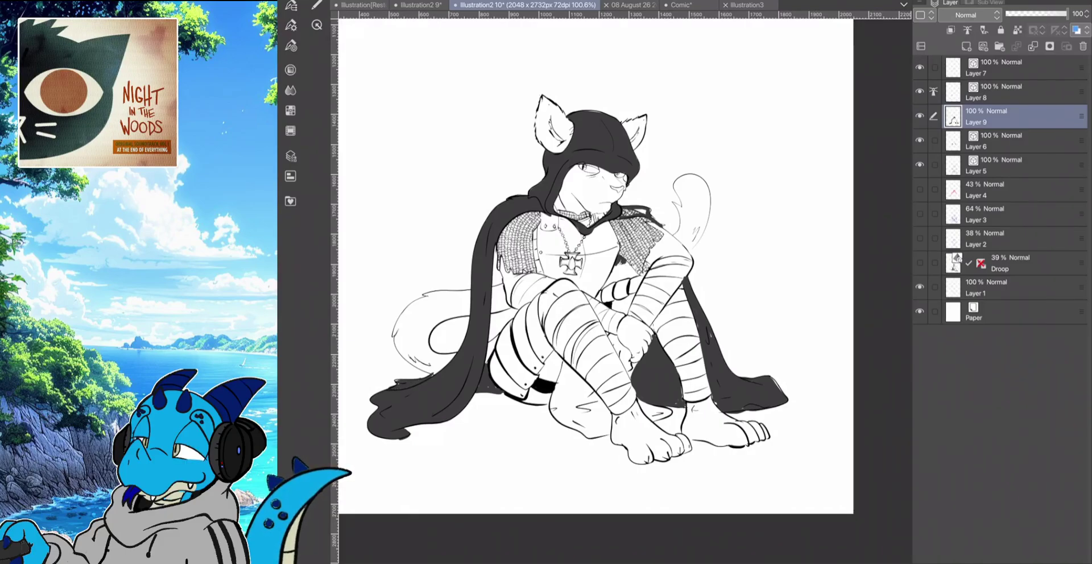
Paint the cloak's inner side behind the near arm and thigh, and the strip over the far shoulder, dark grey
{"action": "mouse_move", "coordinate": [493, 344]}
{"action": "left_mouse_down"}
{"action": "mouse_move", "coordinate": [494, 249]}
{"action": "mouse_move", "coordinate": [488, 345]}
{"action": "mouse_move", "coordinate": [502, 322]}
{"action": "mouse_move", "coordinate": [500, 270]}
{"action": "left_mouse_up"}
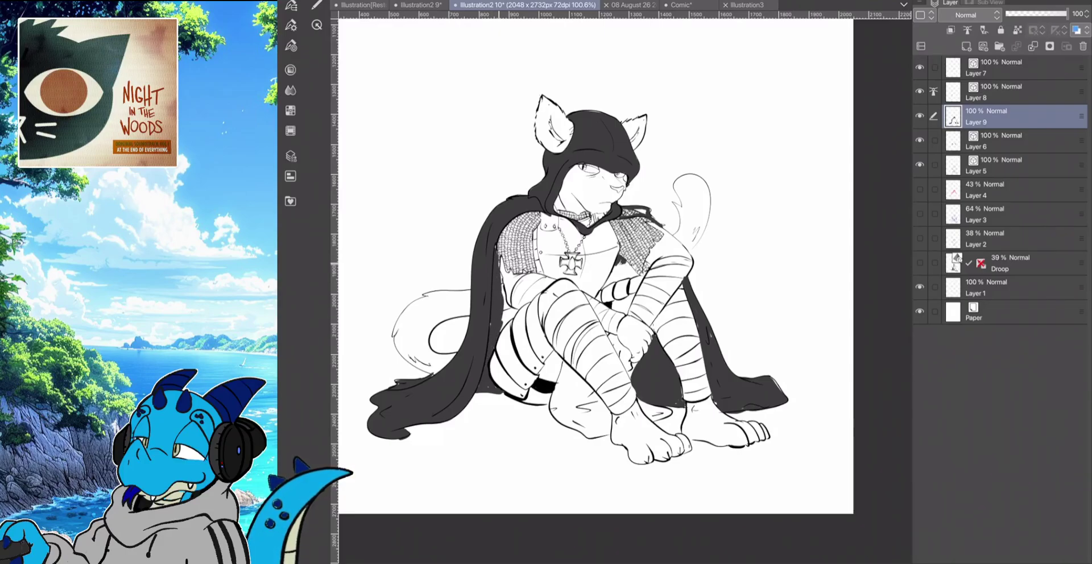
{"action": "left_click_drag", "start_coordinate": [504, 305], "coordinate": [502, 279]}
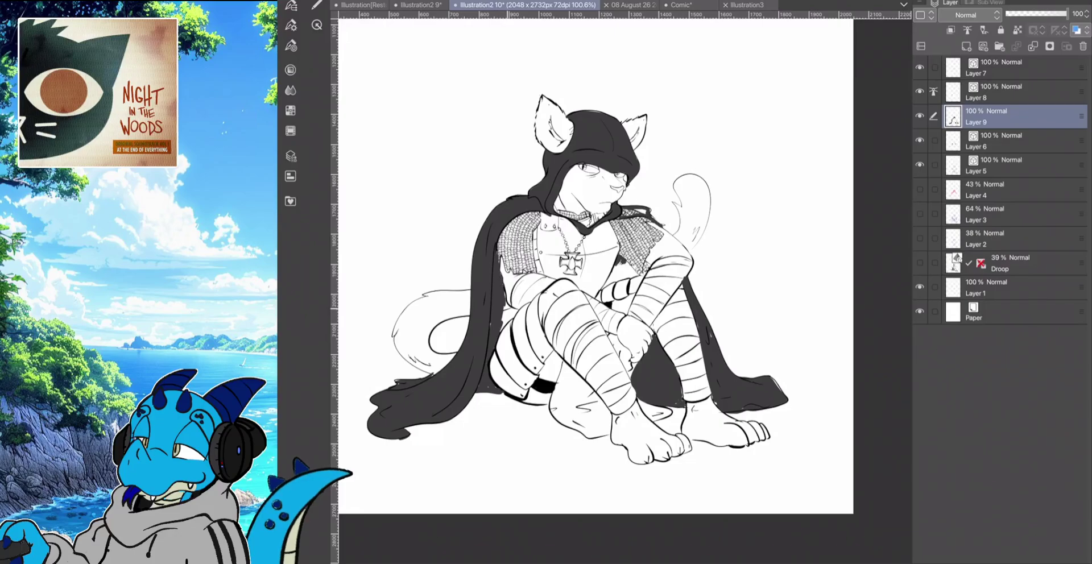
{"action": "left_click_drag", "start_coordinate": [503, 324], "coordinate": [505, 305]}
{"action": "mouse_move", "coordinate": [514, 311]}
{"action": "left_mouse_down"}
{"action": "mouse_move", "coordinate": [506, 323]}
{"action": "mouse_move", "coordinate": [511, 312]}
{"action": "left_mouse_up"}
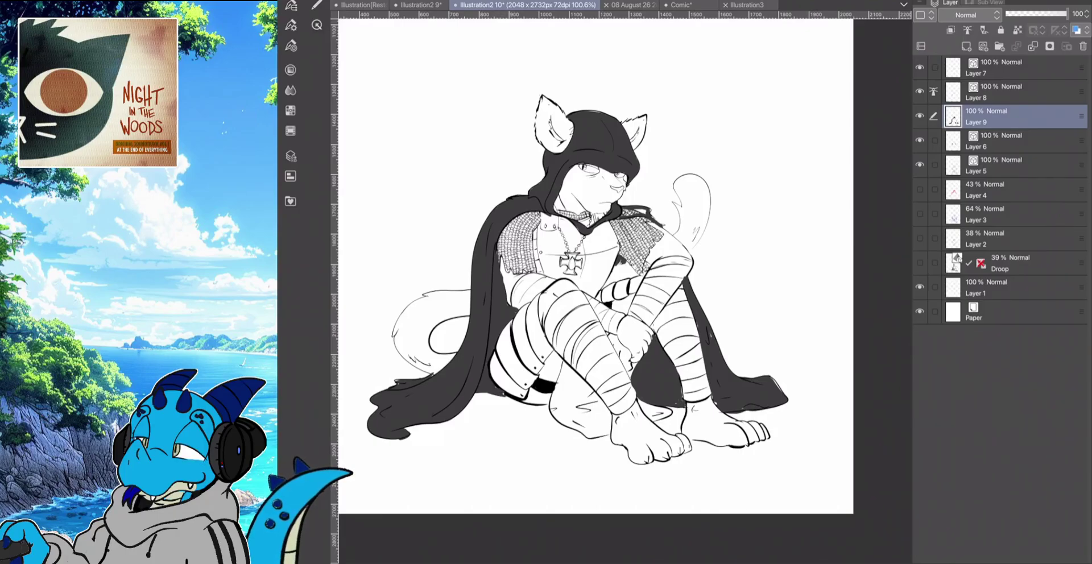
{"action": "left_click_drag", "start_coordinate": [622, 214], "coordinate": [639, 211]}
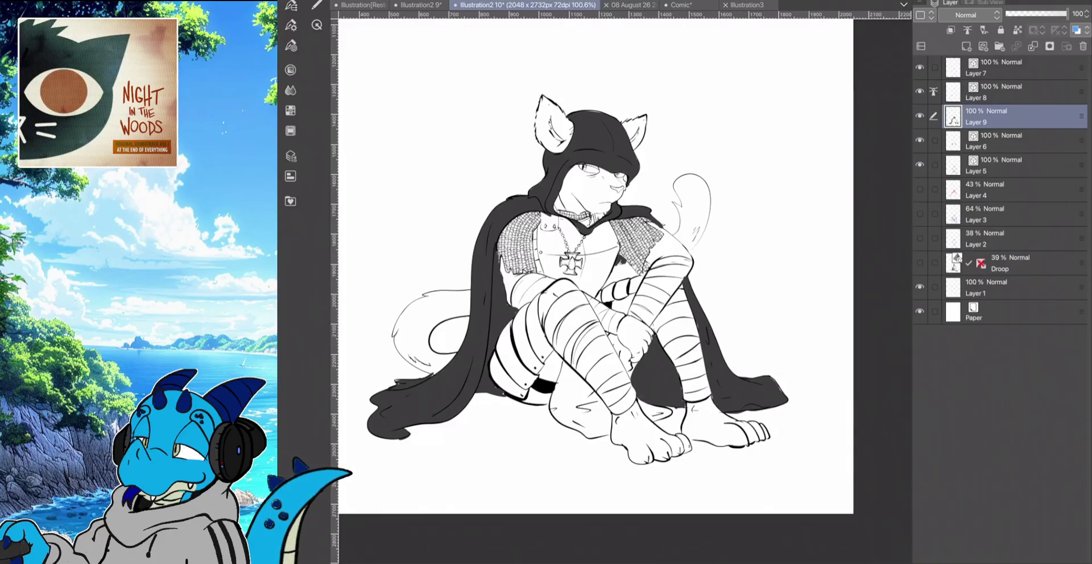
Set the drawing colour to light grey, HEX C3C3C3
{"action": "scroll", "coordinate": [559, 246], "scroll_direction": "down", "scroll_amount": 2}
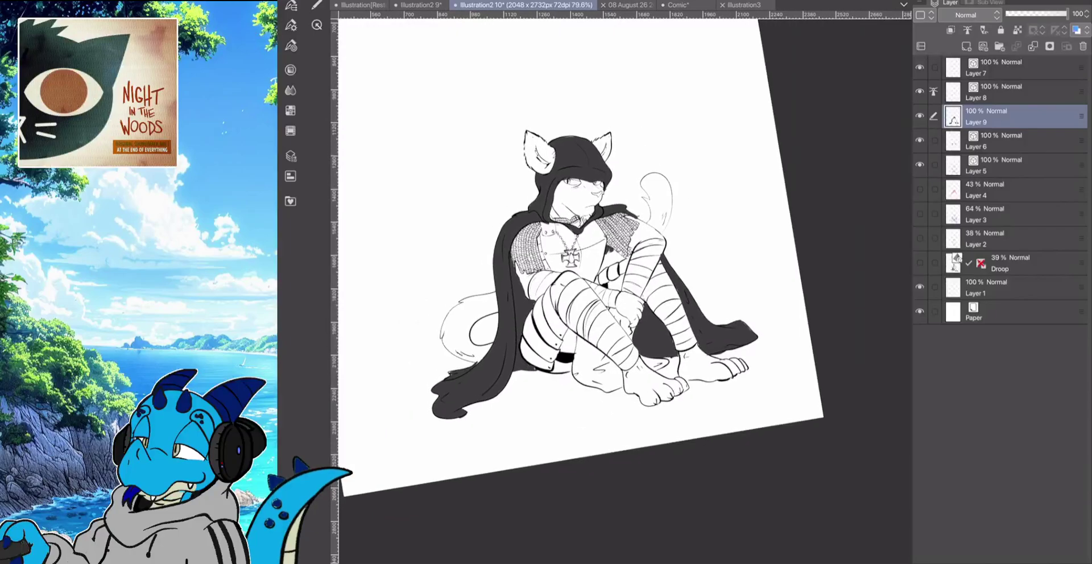
{"action": "scroll", "coordinate": [509, 253], "scroll_direction": "down", "scroll_amount": 1}
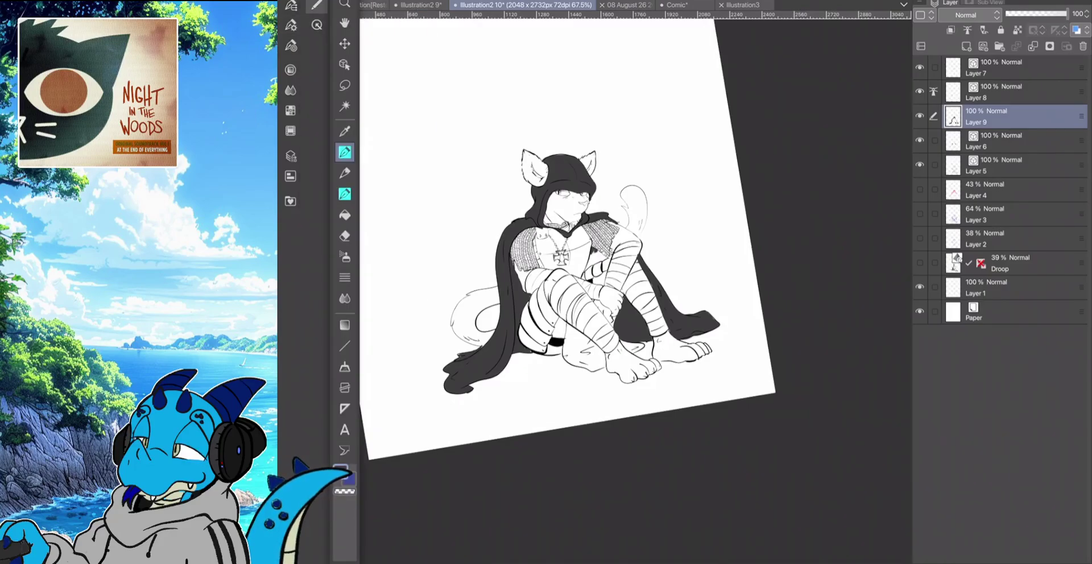
{"action": "double_click", "coordinate": [341, 473]}
{"action": "left_click_drag", "start_coordinate": [450, 438], "coordinate": [450, 448]}
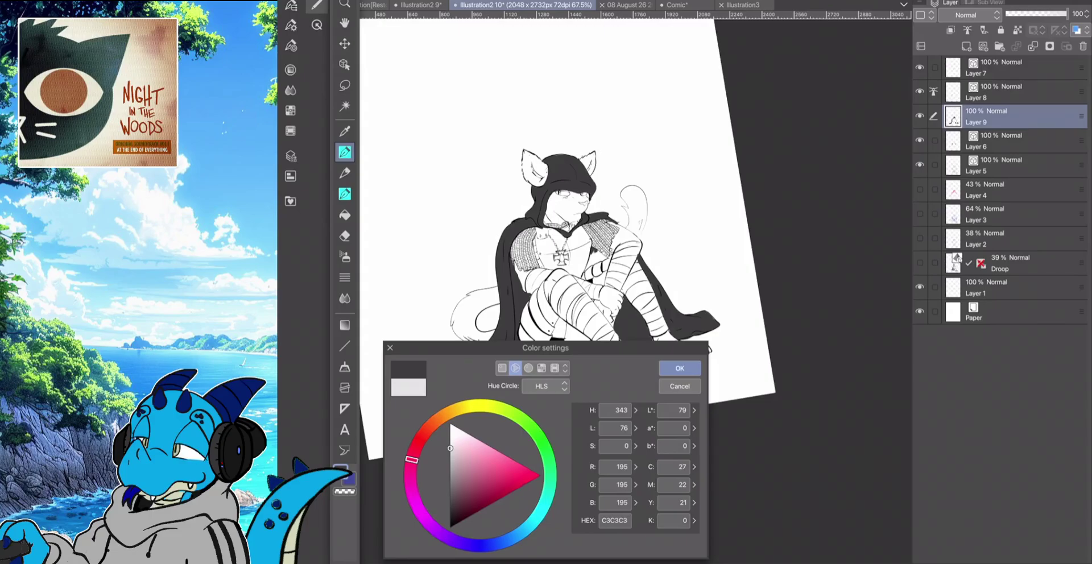
{"action": "key", "text": "Return"}
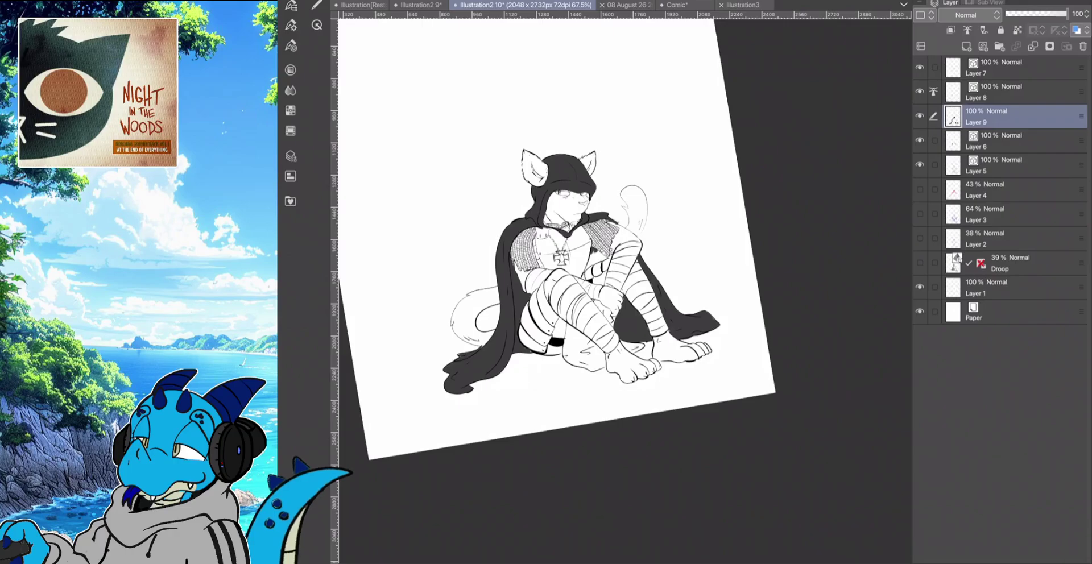
Toggle Layer 5's visibility to check its line art, and make it the active layer
{"action": "left_click", "coordinate": [919, 164]}
{"action": "left_click", "coordinate": [919, 164]}
{"action": "left_click", "coordinate": [1015, 165]}
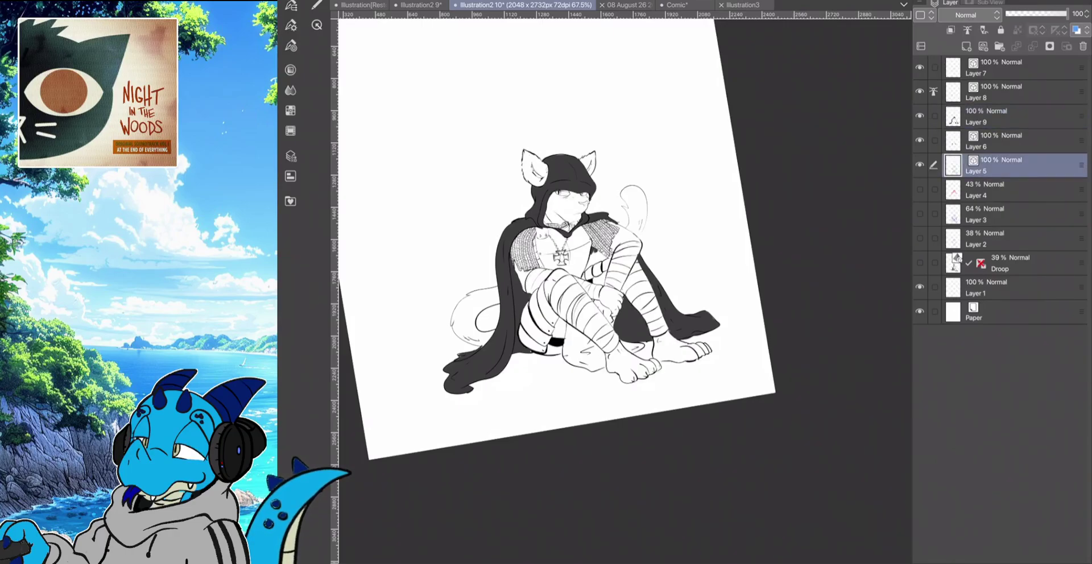
Set Layer 5 as the reference layer and add a new raster layer directly above Layer 4
{"action": "left_click", "coordinate": [967, 29]}
{"action": "left_click", "coordinate": [1015, 189]}
{"action": "left_click", "coordinate": [966, 46]}
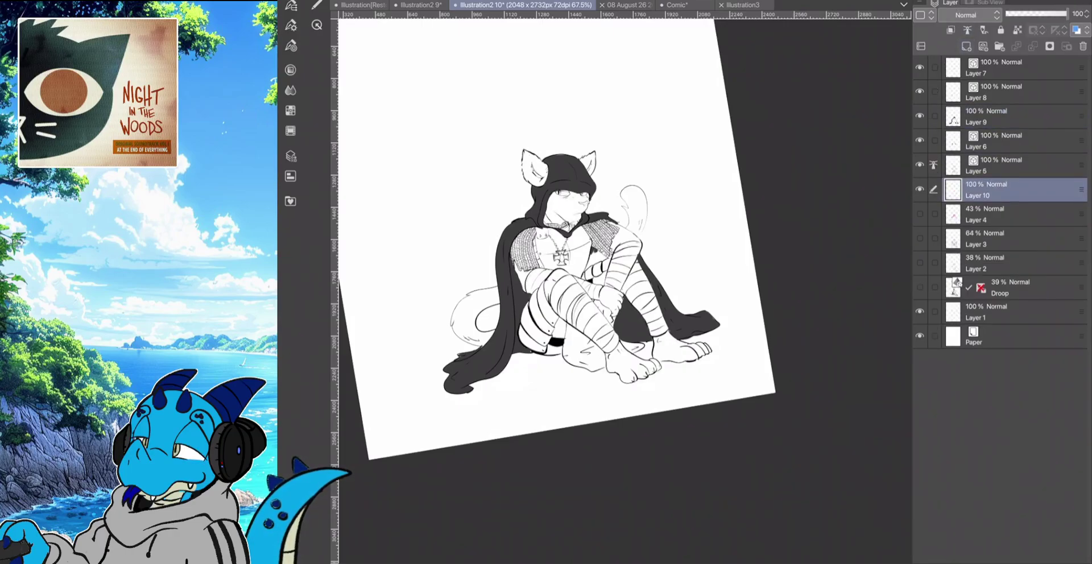
Fill the face and both ears light grey on Layer 10 with the Fill tool
{"action": "left_click", "coordinate": [290, 25]}
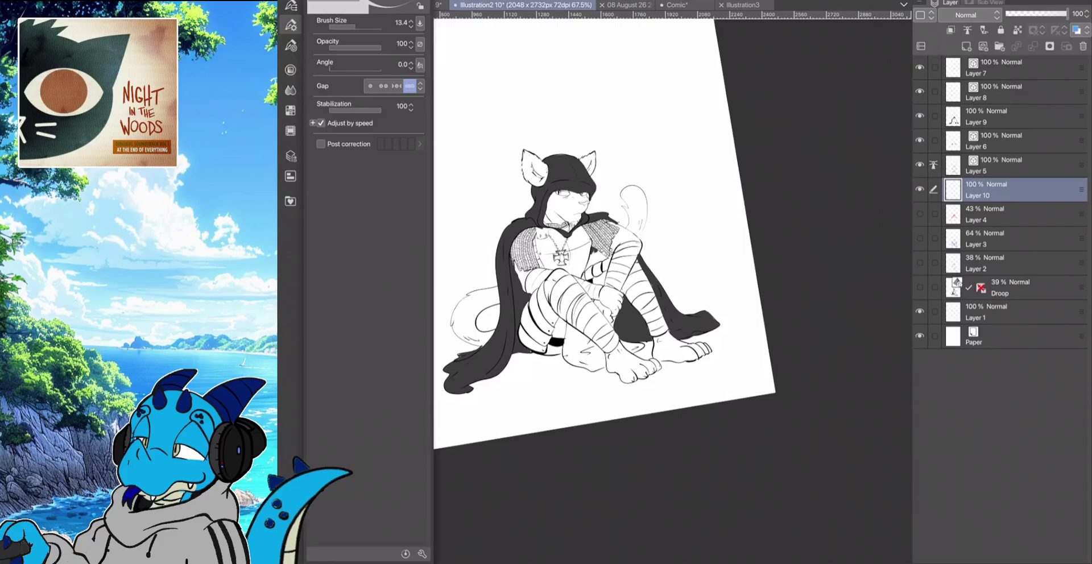
{"action": "left_click", "coordinate": [290, 25]}
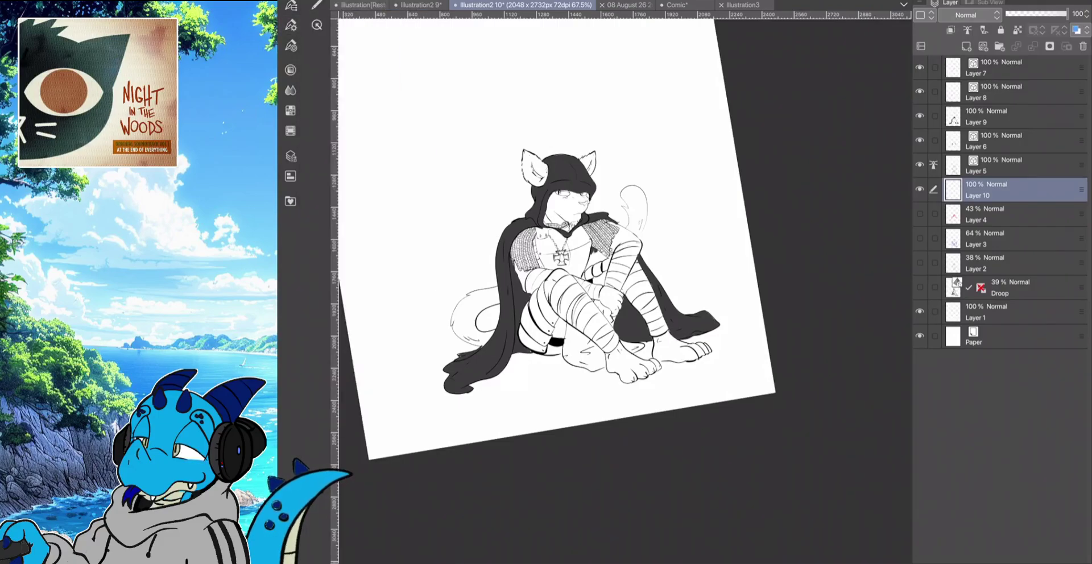
{"action": "left_click", "coordinate": [316, 5]}
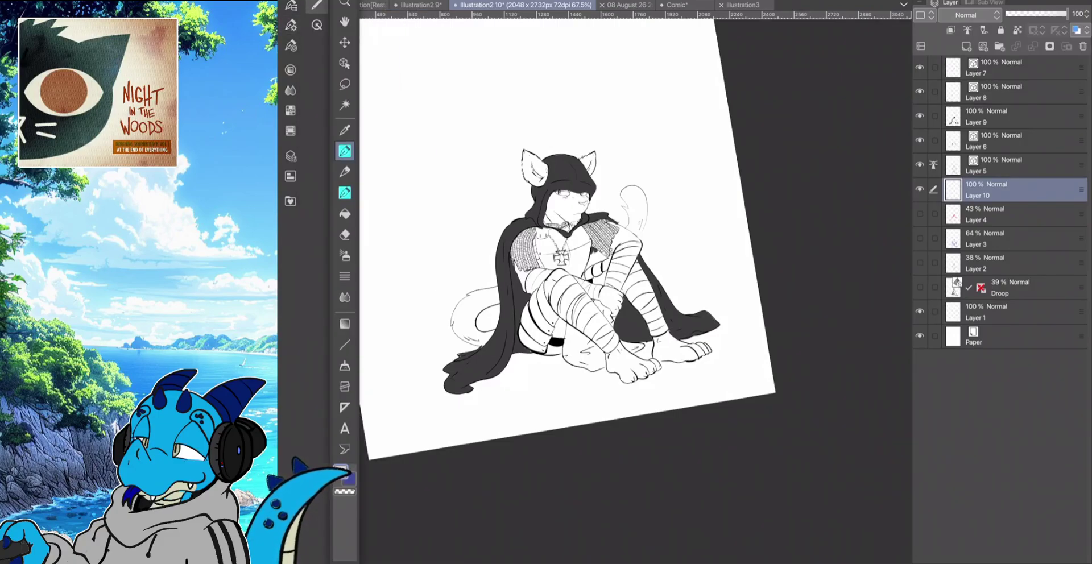
{"action": "key", "text": "g"}
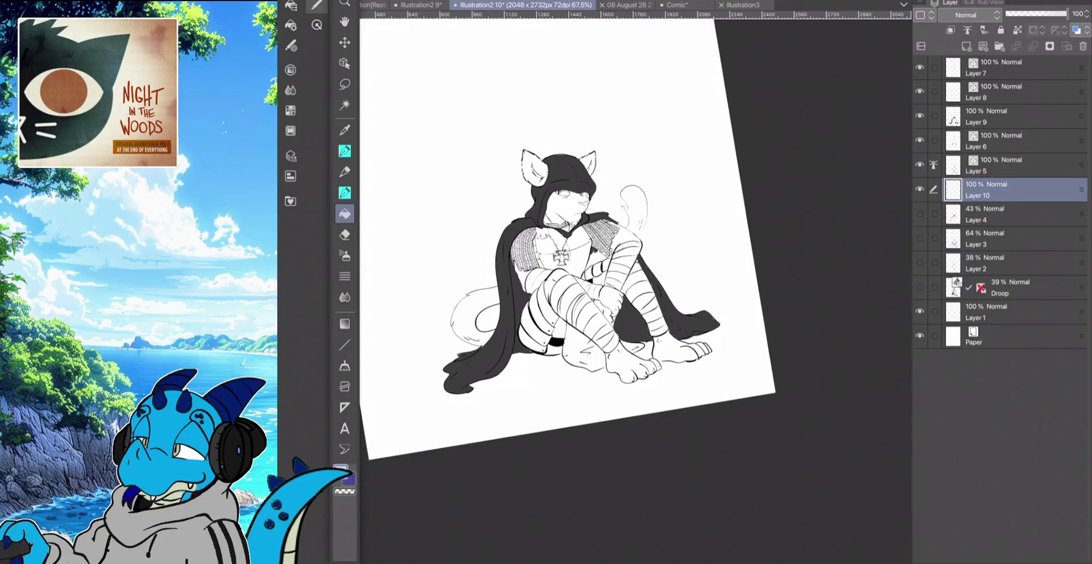
{"action": "left_click", "coordinate": [566, 208]}
{"action": "left_click", "coordinate": [544, 176]}
{"action": "left_click", "coordinate": [575, 195]}
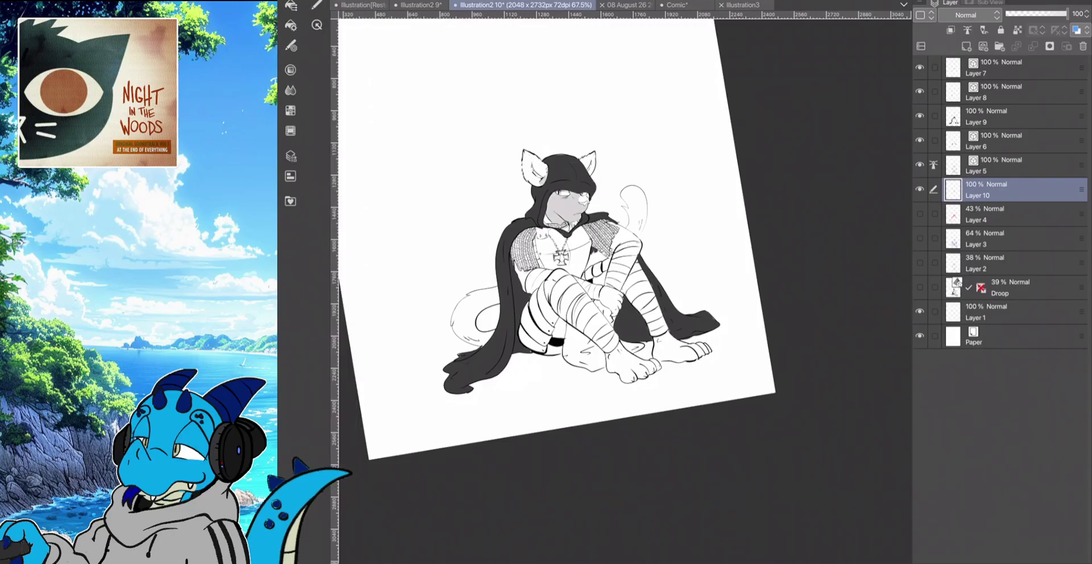
{"action": "left_click", "coordinate": [532, 169]}
{"action": "left_click", "coordinate": [586, 163]}
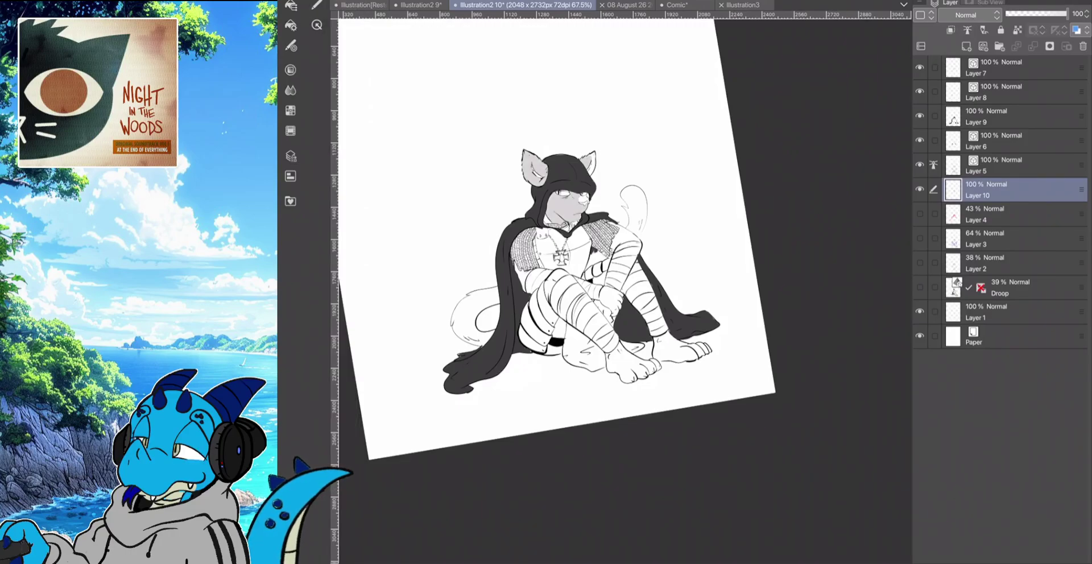
{"action": "left_click", "coordinate": [472, 307]}
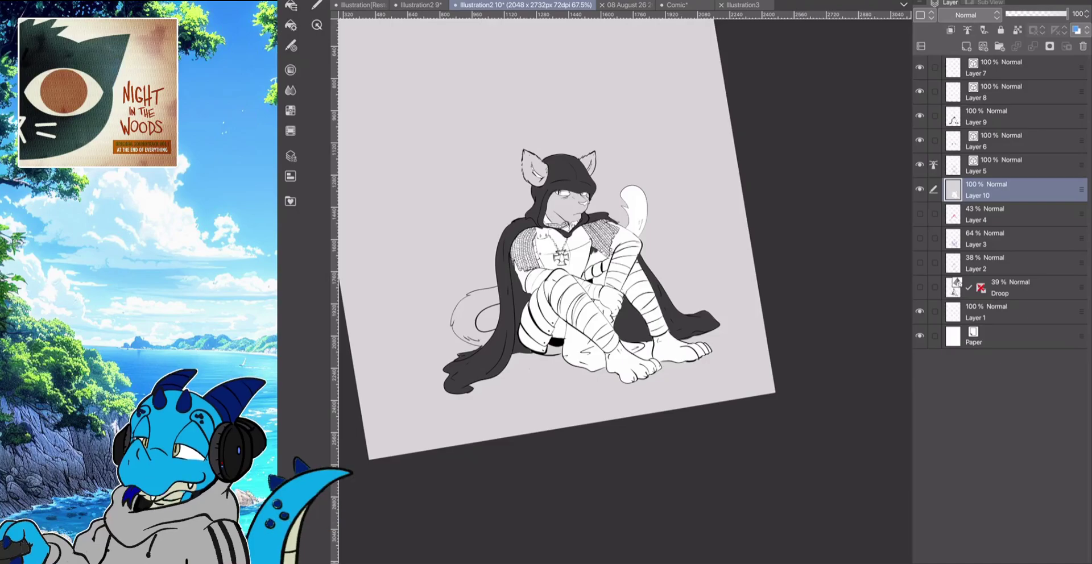
{"action": "key", "text": "ctrl+z"}
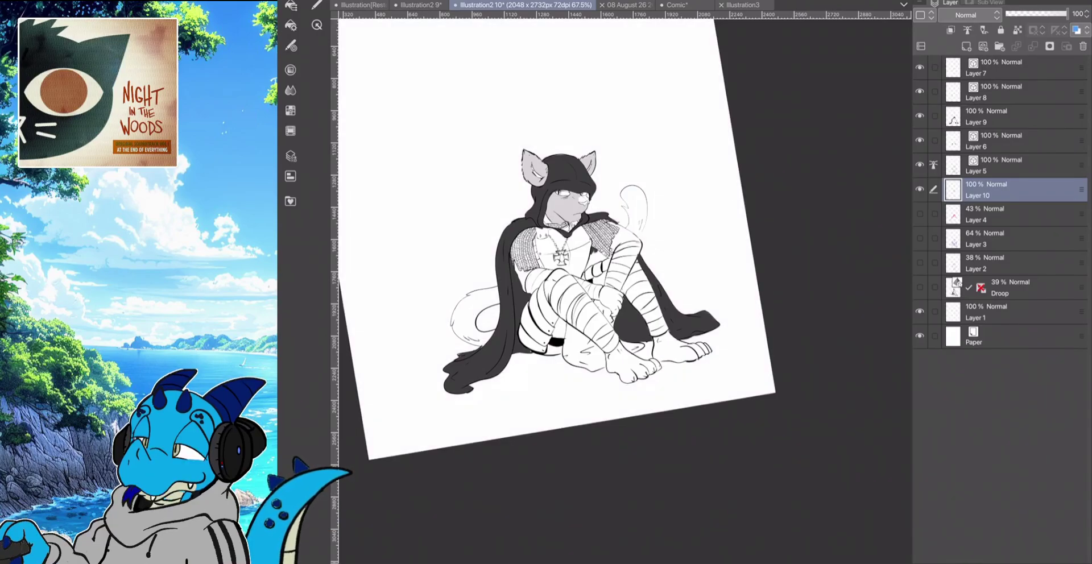
{"action": "left_click", "coordinate": [537, 174]}
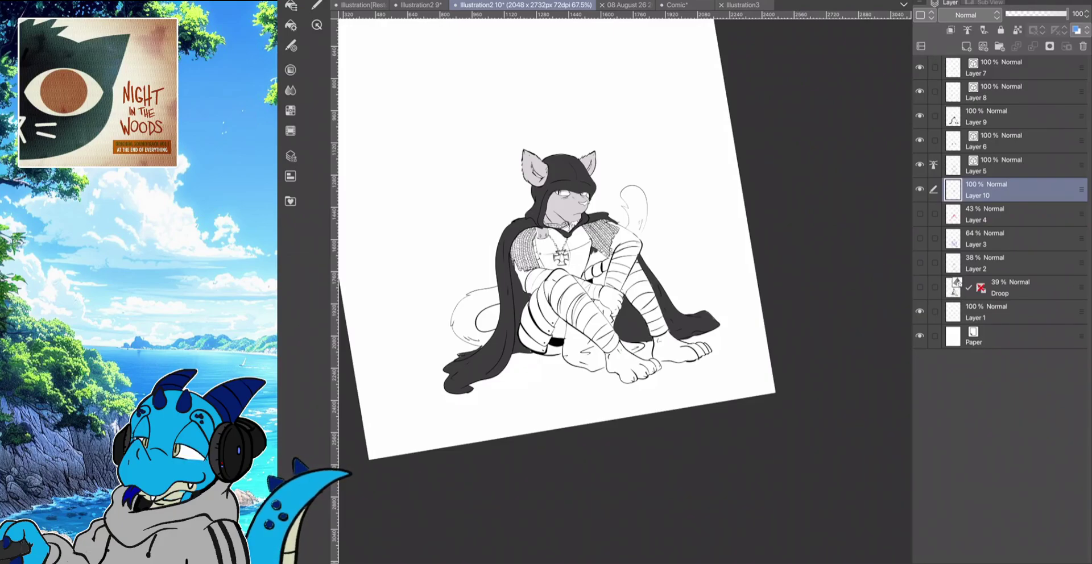
Fill the exposed upper arms below the chainmail sleeves, the raised tail end and the gap beside the breastplate light grey
{"action": "scroll", "coordinate": [546, 219], "scroll_direction": "up", "scroll_amount": 5}
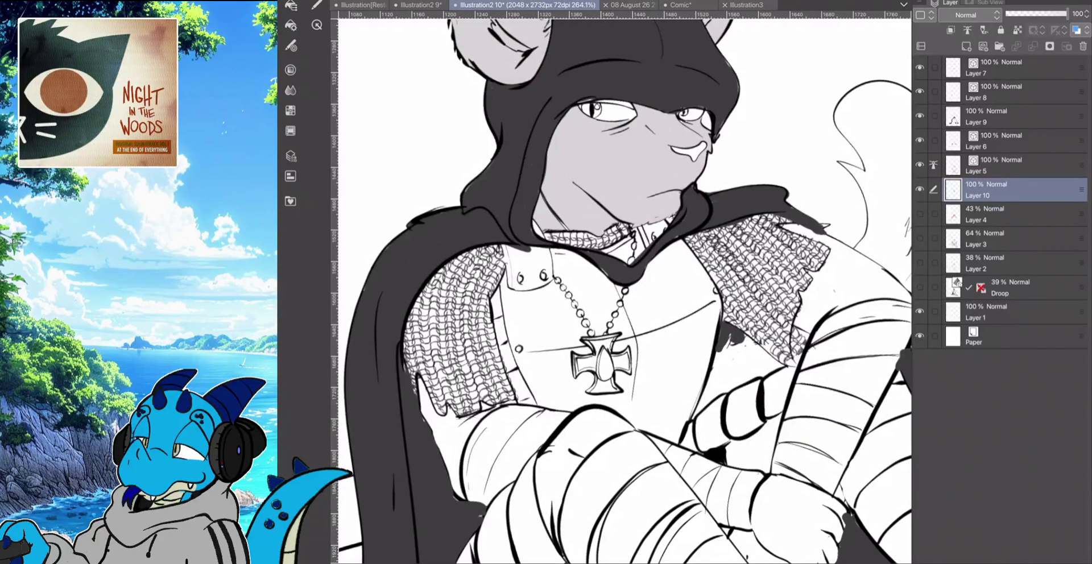
{"action": "left_click", "coordinate": [447, 441]}
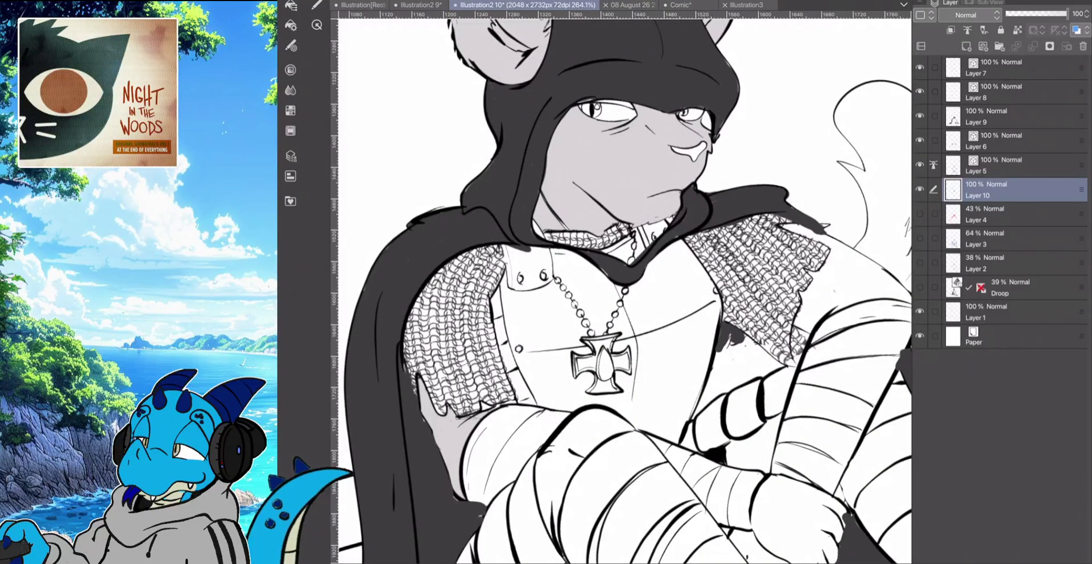
{"action": "left_click_drag", "start_coordinate": [683, 284], "coordinate": [515, 236]}
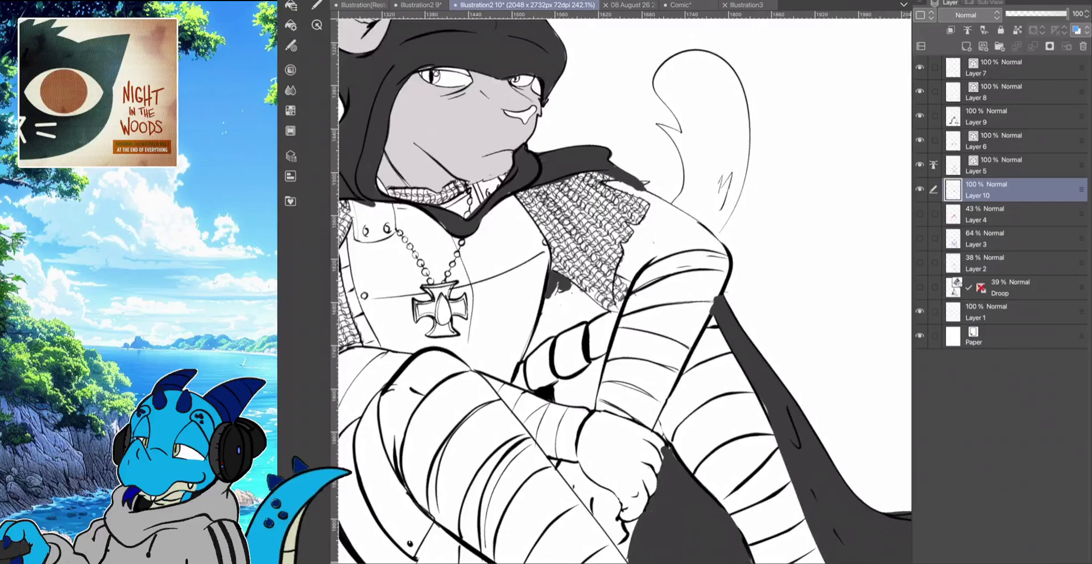
{"action": "left_click", "coordinate": [674, 227]}
{"action": "left_click", "coordinate": [705, 125]}
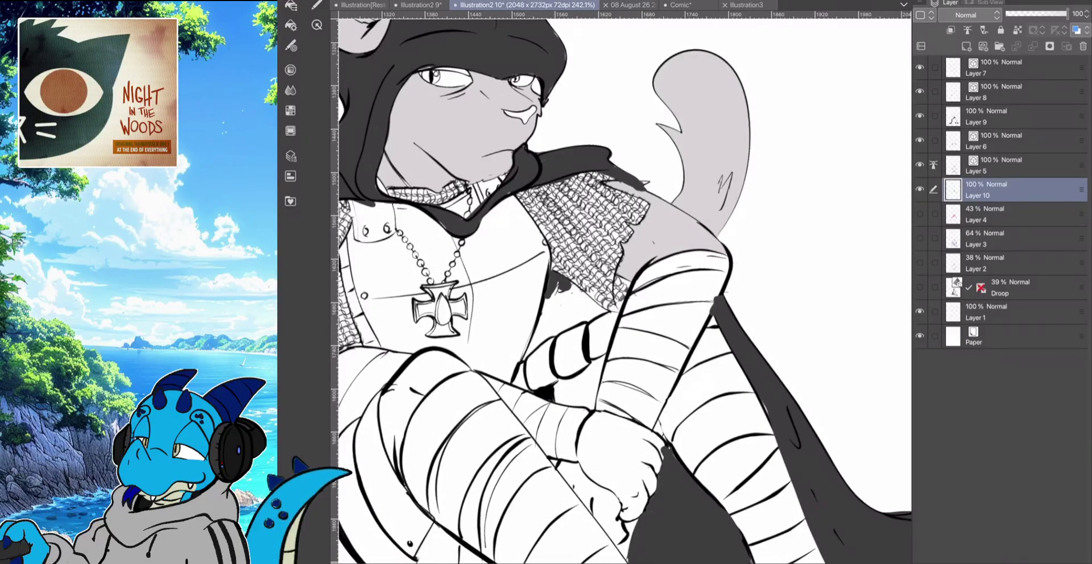
{"action": "left_click", "coordinate": [569, 313]}
Fill the exposed thigh beside the near leg's wrappings and both feet, including the toes, light grey
{"action": "scroll", "coordinate": [605, 290], "scroll_direction": "down", "scroll_amount": 5}
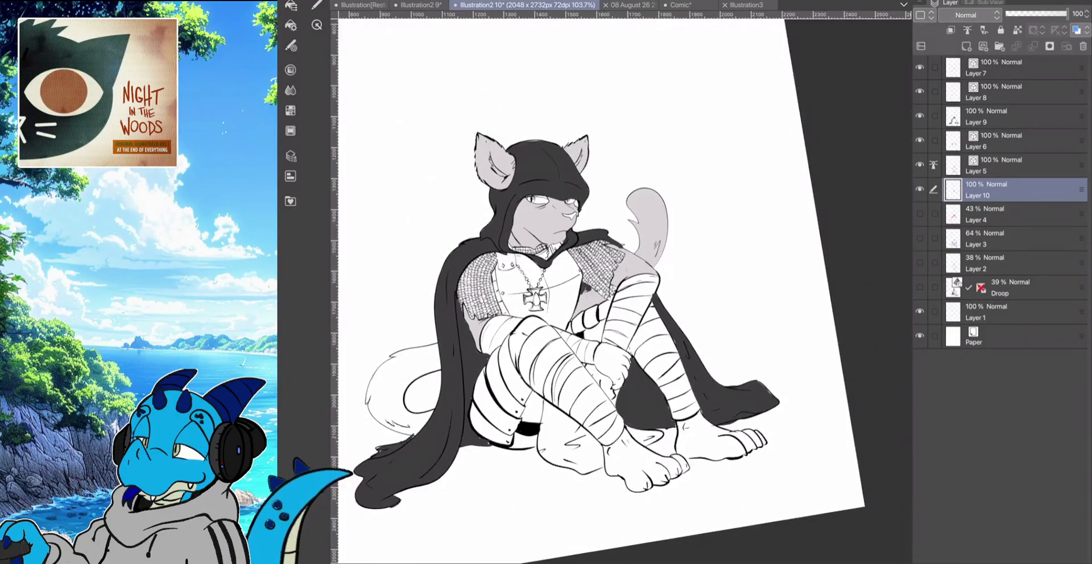
{"action": "left_click", "coordinate": [536, 407]}
{"action": "left_click", "coordinate": [525, 443]}
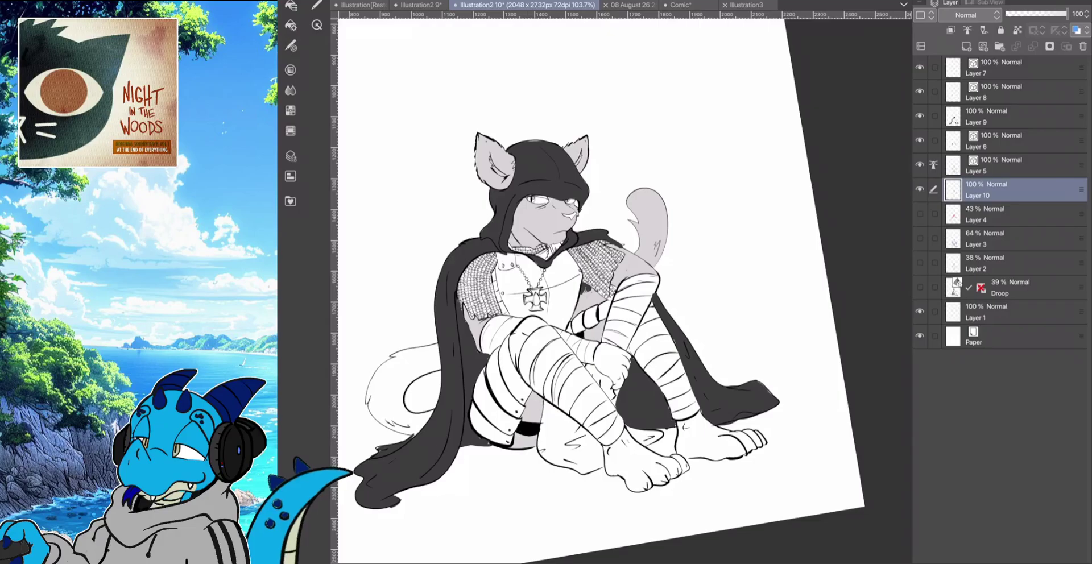
{"action": "left_click", "coordinate": [637, 463]}
{"action": "left_click", "coordinate": [713, 438]}
{"action": "left_click", "coordinate": [671, 467]}
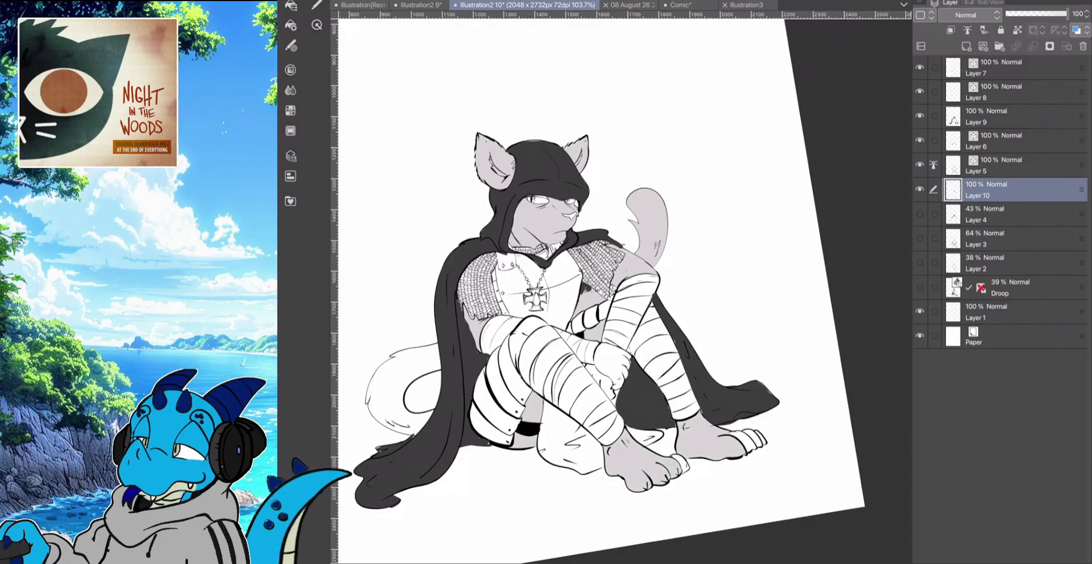
{"action": "left_click", "coordinate": [680, 464]}
{"action": "left_click", "coordinate": [739, 441]}
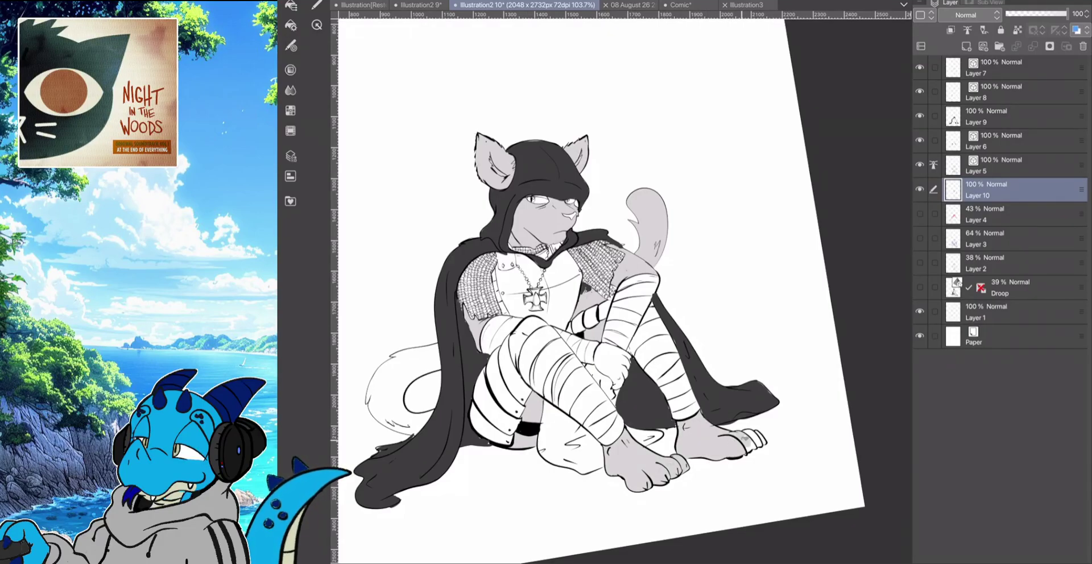
{"action": "left_click", "coordinate": [755, 438]}
Try to fill the tail's lower loop and the area below the near hip light grey, undoing each fill
{"action": "left_click", "coordinate": [398, 375]}
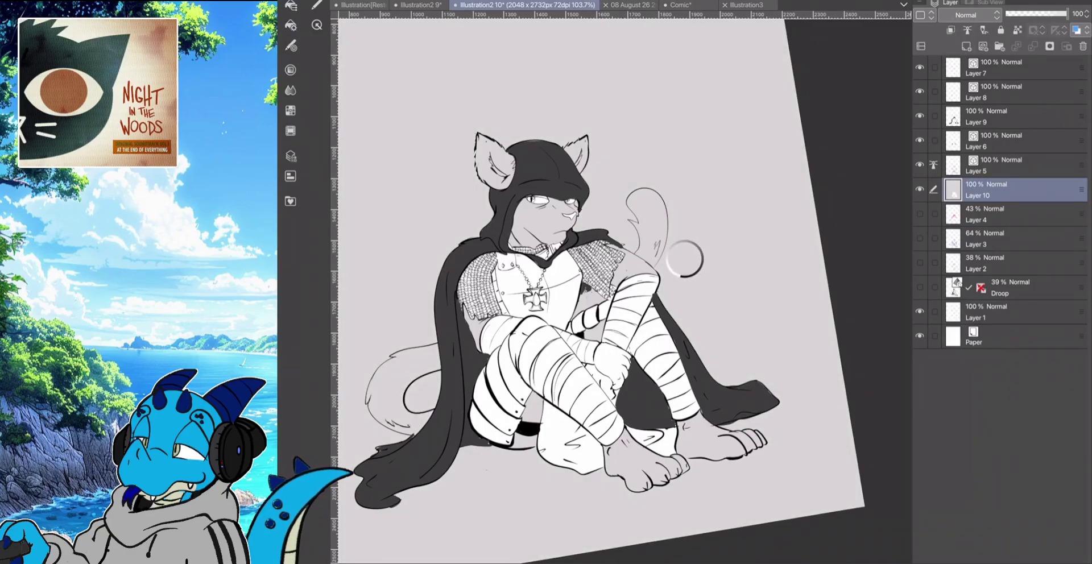
{"action": "key", "text": "ctrl+z"}
{"action": "left_click", "coordinate": [645, 216]}
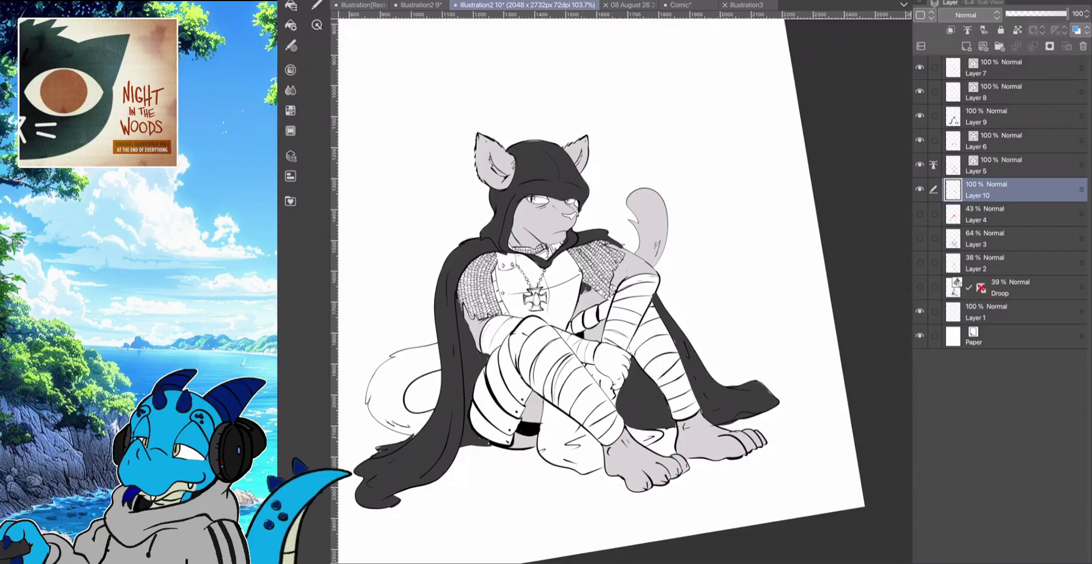
{"action": "left_click", "coordinate": [486, 470]}
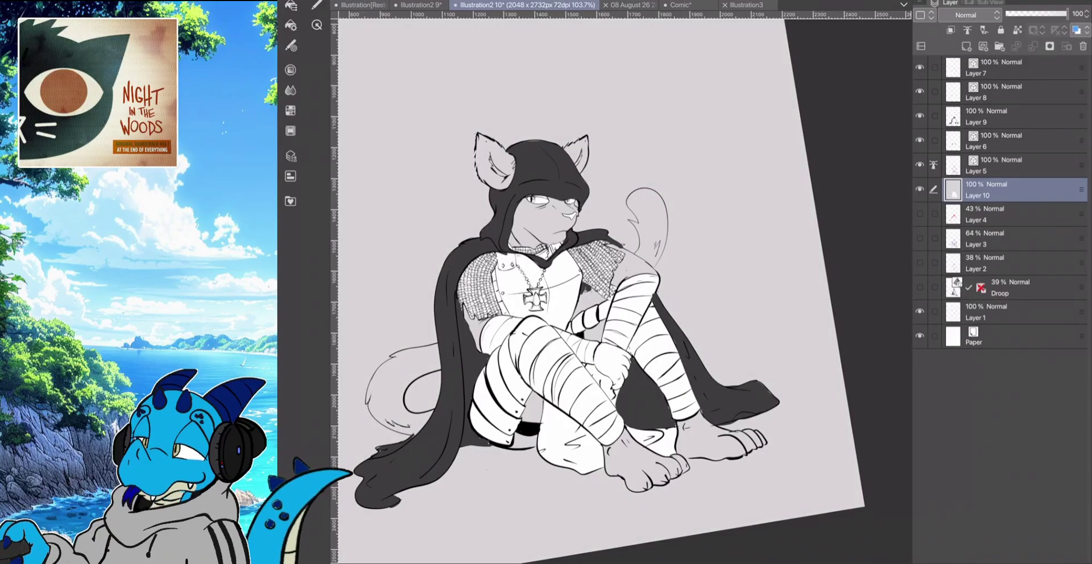
{"action": "key", "text": "ctrl+z"}
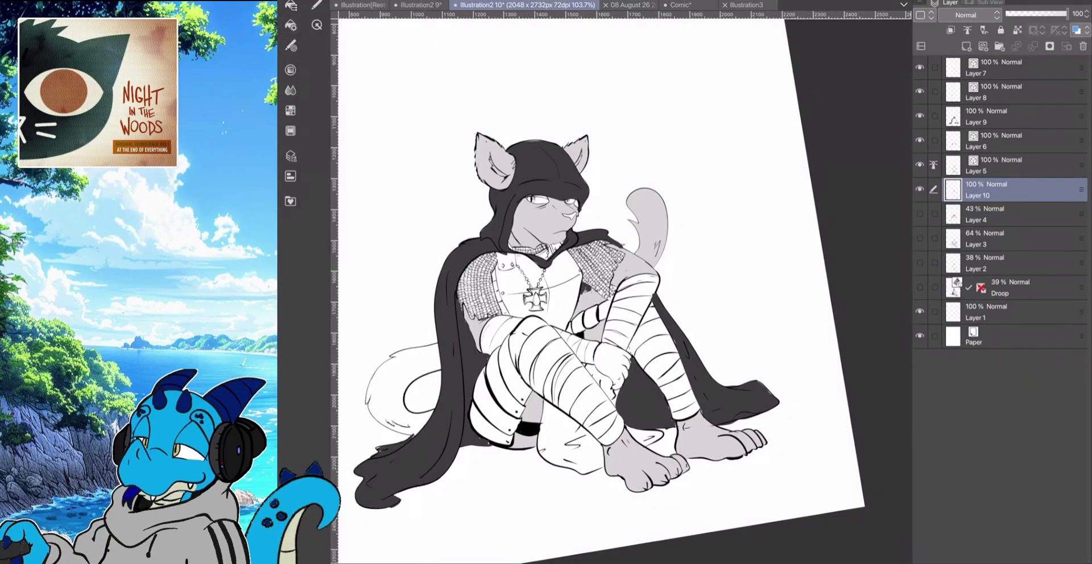
Paint light grey along the inner edges of the curled tail behind the cloak with the pen
{"action": "left_click", "coordinate": [316, 5]}
{"action": "left_click", "coordinate": [317, 5]}
{"action": "left_click", "coordinate": [317, 5]}
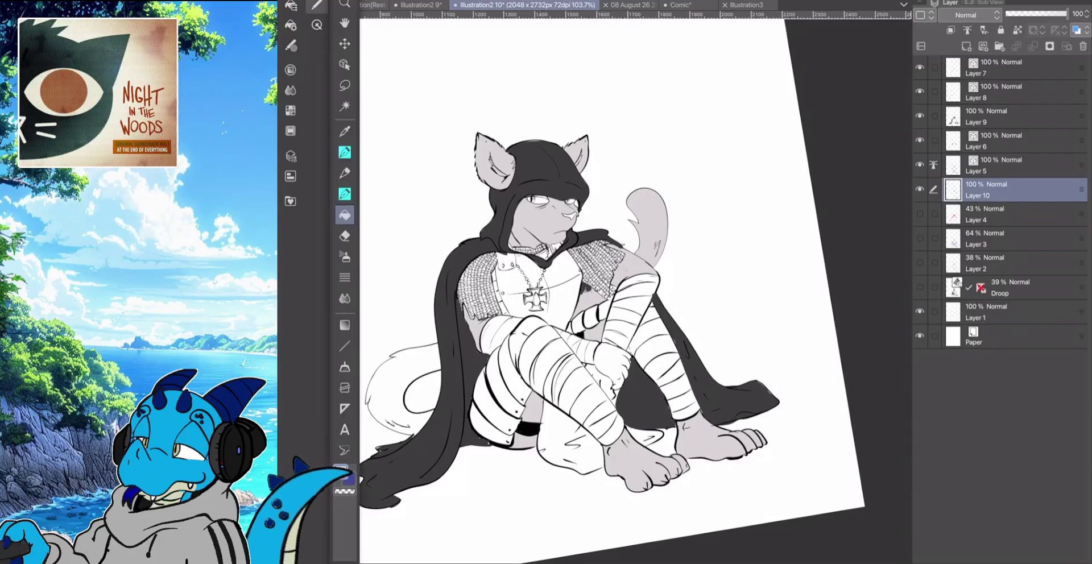
{"action": "key", "text": "p"}
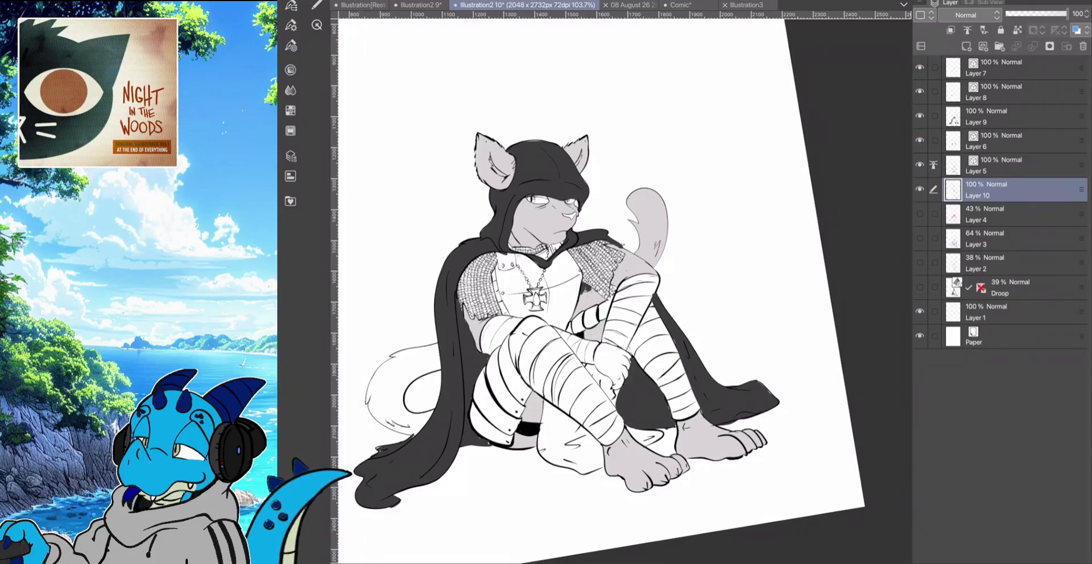
{"action": "mouse_move", "coordinate": [415, 348]}
{"action": "left_mouse_down"}
{"action": "mouse_move", "coordinate": [437, 346]}
{"action": "mouse_move", "coordinate": [398, 353]}
{"action": "mouse_move", "coordinate": [371, 380]}
{"action": "mouse_move", "coordinate": [366, 398]}
{"action": "mouse_move", "coordinate": [394, 427]}
{"action": "left_mouse_up"}
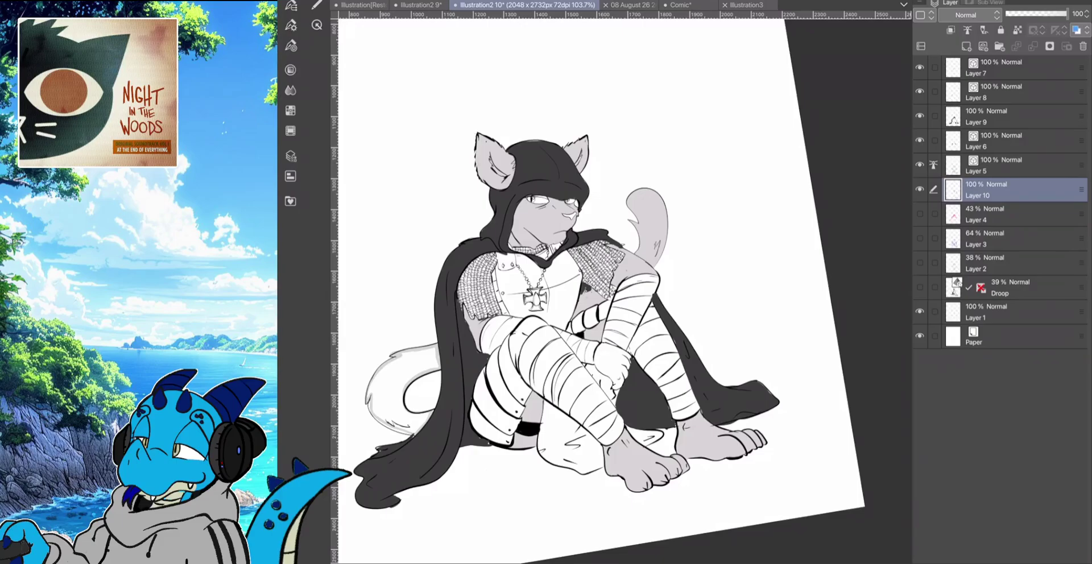
Fill the rest of the curled tail behind the cloak with the light grey fur colour
{"action": "left_click", "coordinate": [290, 25]}
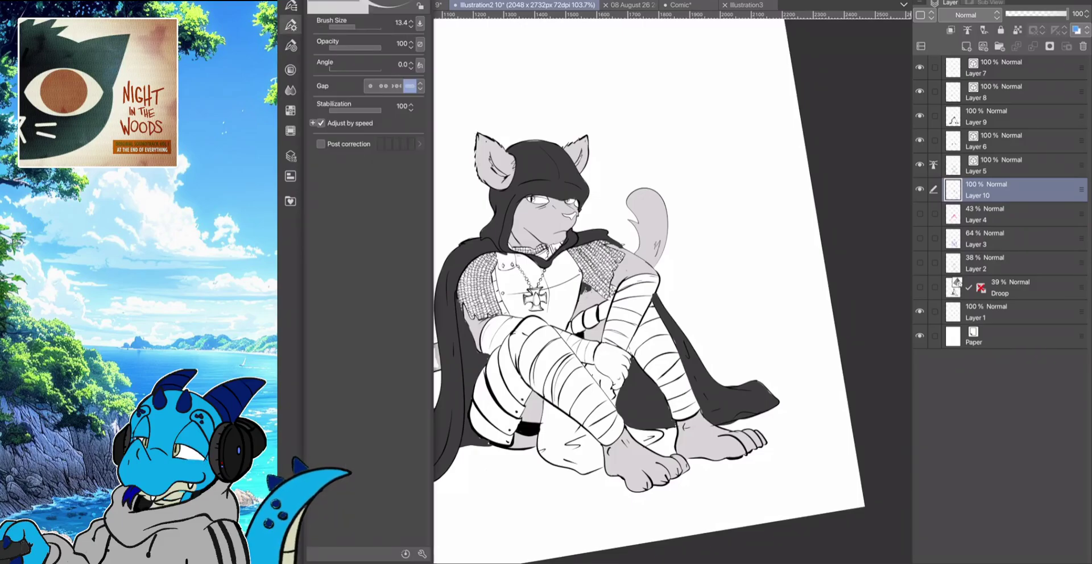
{"action": "left_click", "coordinate": [290, 25]}
{"action": "left_click", "coordinate": [317, 5]}
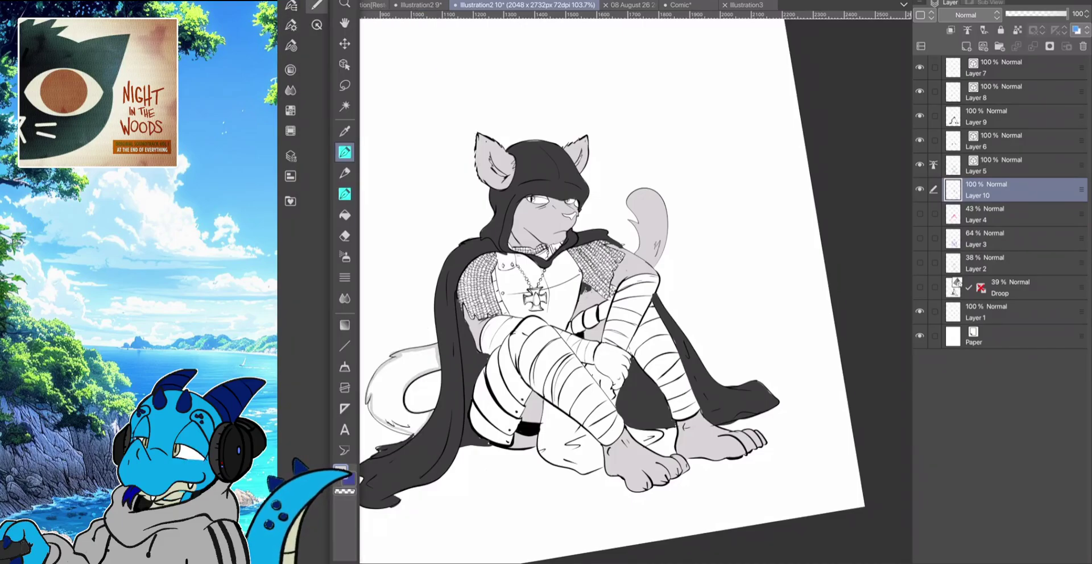
{"action": "left_click", "coordinate": [344, 215]}
{"action": "left_click", "coordinate": [395, 386]}
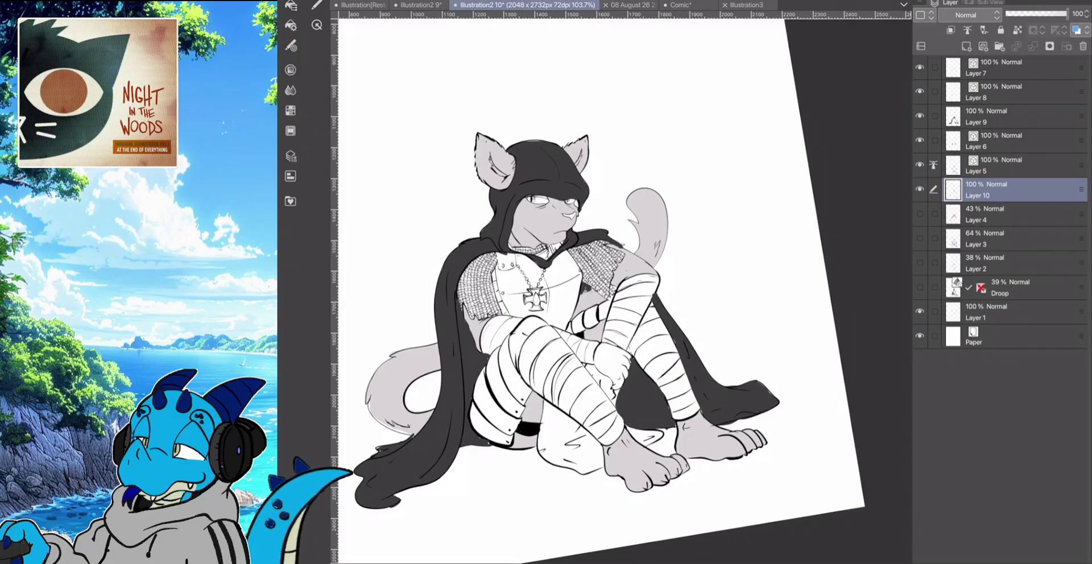
Fill the clasped hands and fingers with the light grey fur colour
{"action": "scroll", "coordinate": [510, 281], "scroll_direction": "down", "scroll_amount": 1}
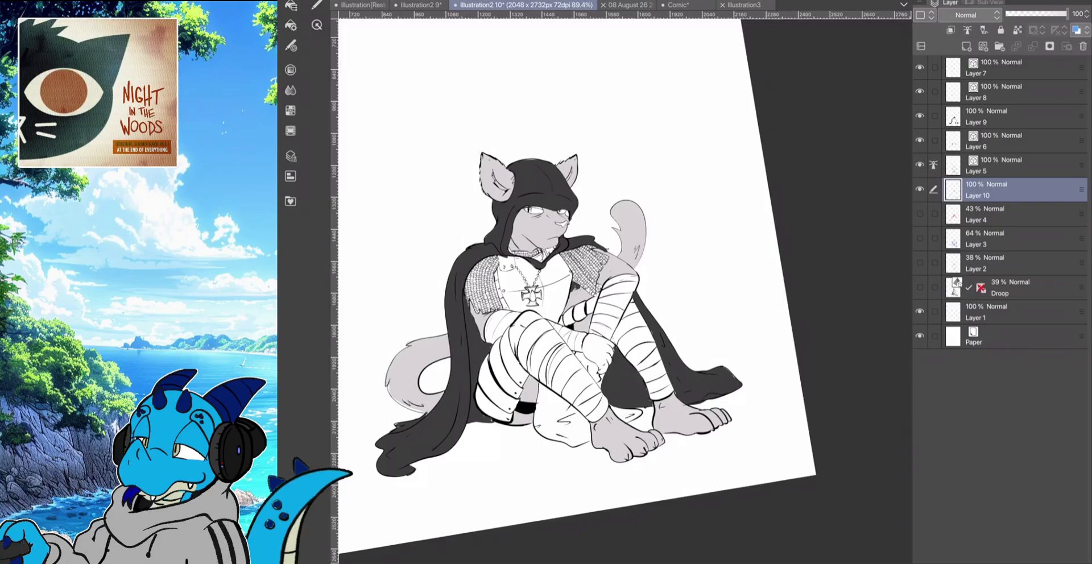
{"action": "left_click", "coordinate": [596, 346]}
{"action": "left_click", "coordinate": [592, 363]}
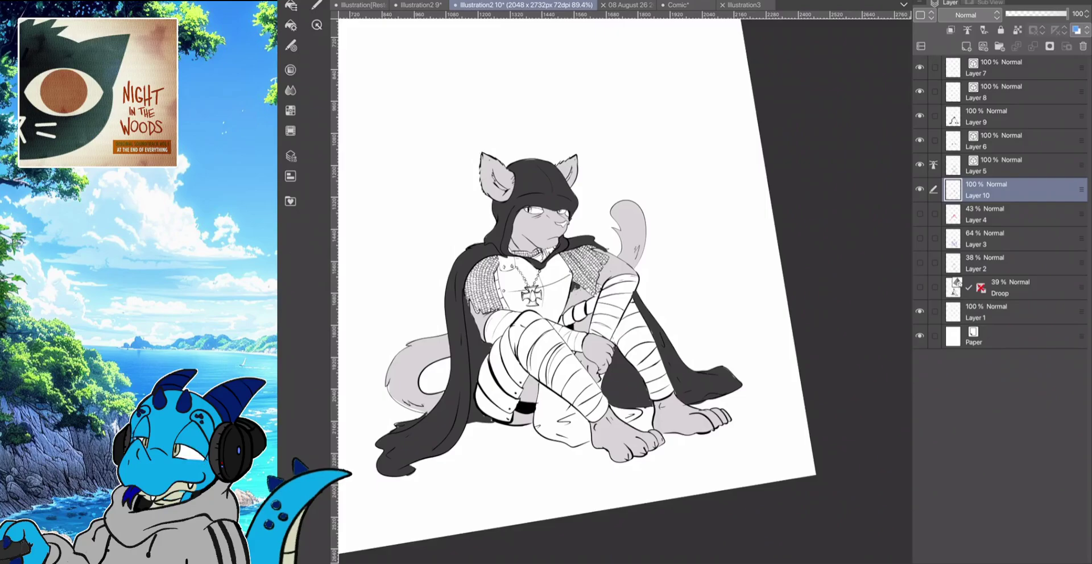
Set the drawing colour to the medium grey 827D7E and fill the cat's nose with it
{"action": "left_click", "coordinate": [316, 5]}
{"action": "left_click", "coordinate": [342, 472]}
{"action": "left_click", "coordinate": [452, 466]}
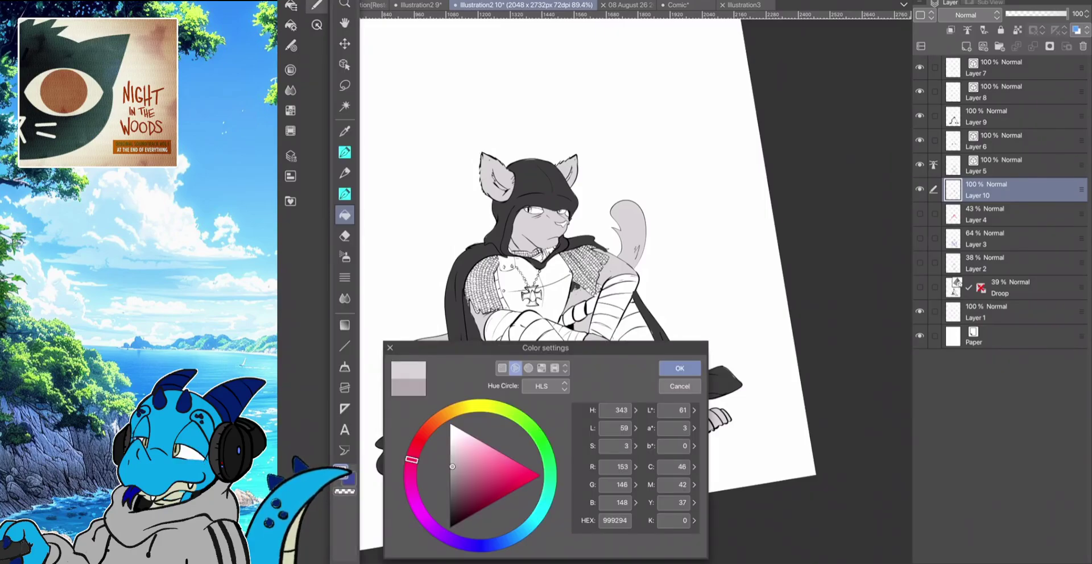
{"action": "left_click", "coordinate": [452, 471]}
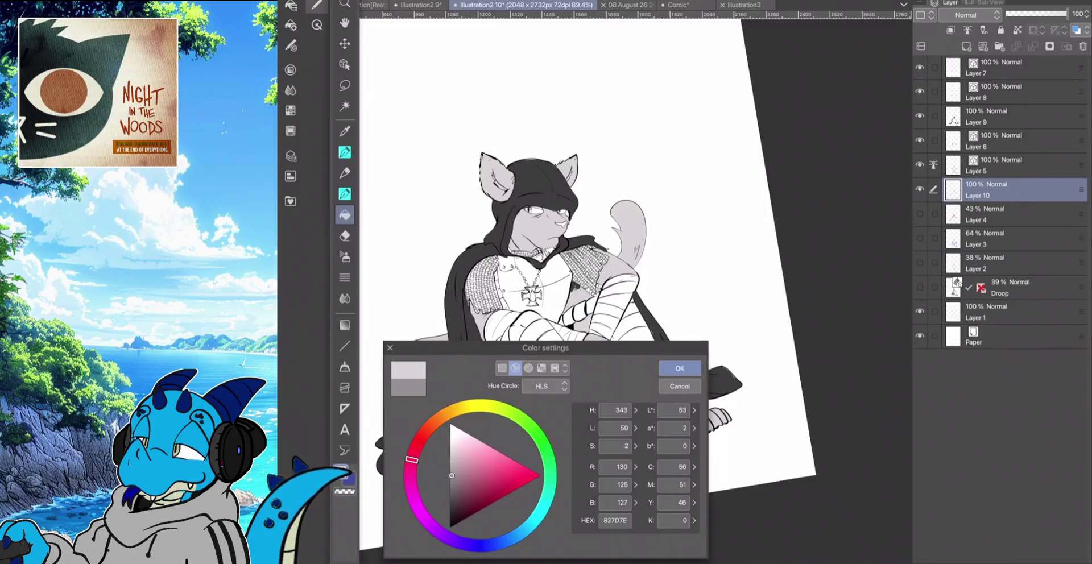
{"action": "left_click", "coordinate": [679, 367]}
{"action": "left_click", "coordinate": [317, 5]}
{"action": "left_click", "coordinate": [561, 224]}
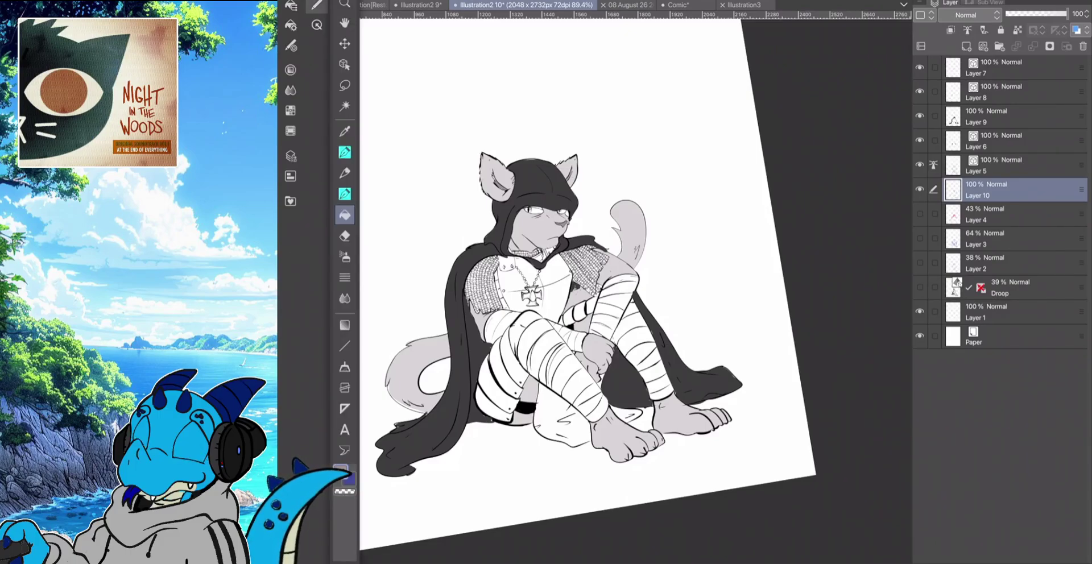
Sample the hood's dark grey and darken it to near black as the drawing colour
{"action": "key", "text": "i"}
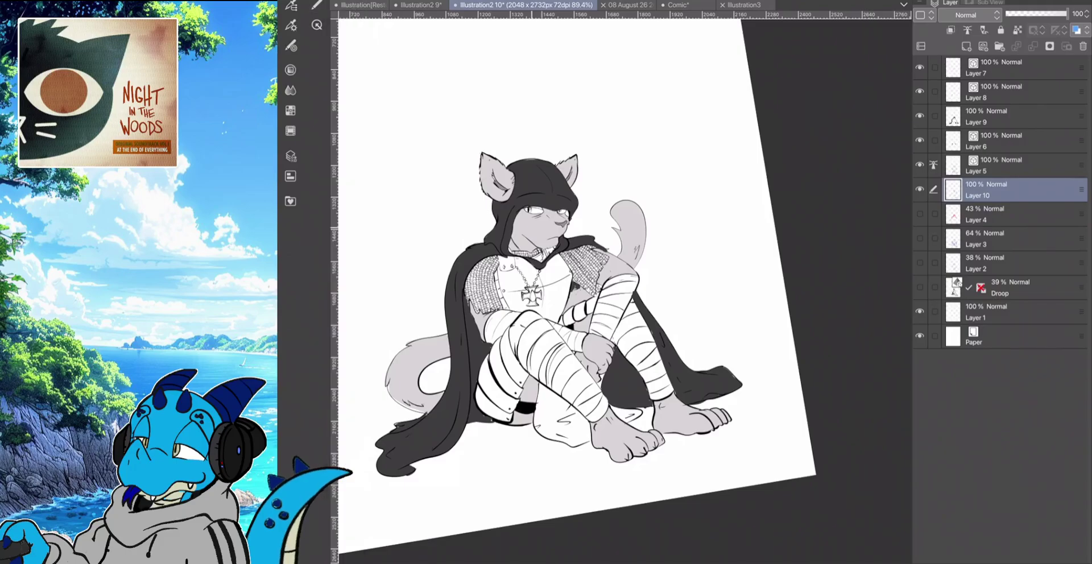
{"action": "scroll", "coordinate": [547, 206], "scroll_direction": "up", "scroll_amount": 7}
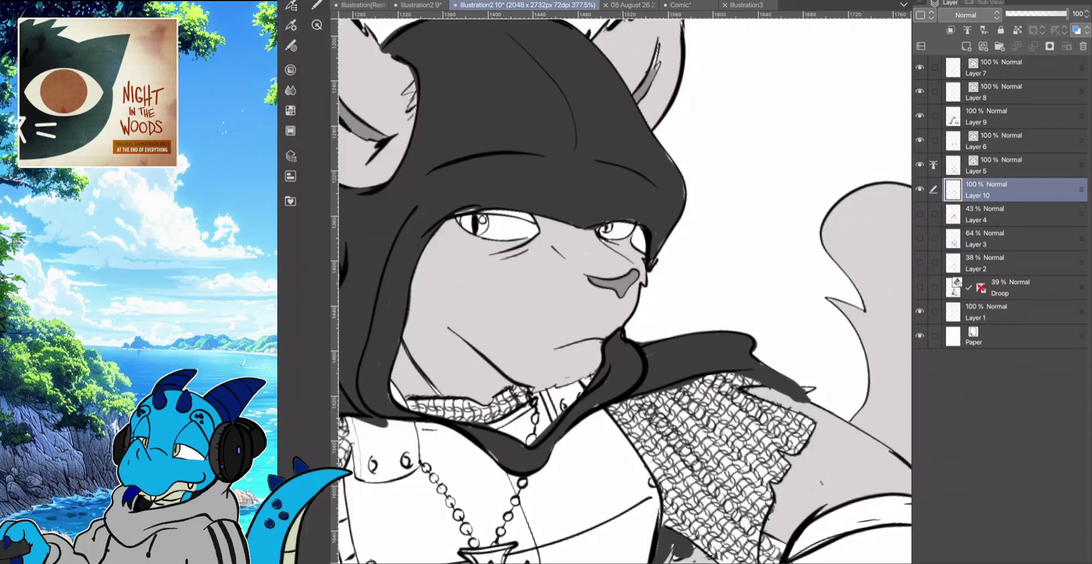
{"action": "left_click", "coordinate": [317, 5]}
{"action": "key", "text": "g"}
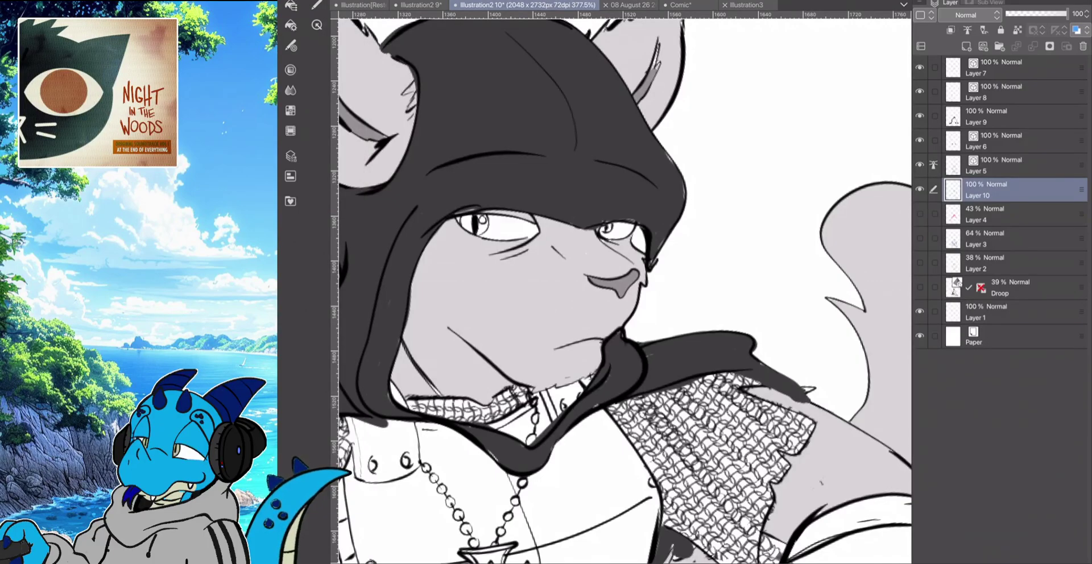
{"action": "scroll", "coordinate": [621, 290], "scroll_direction": "down", "scroll_amount": 2}
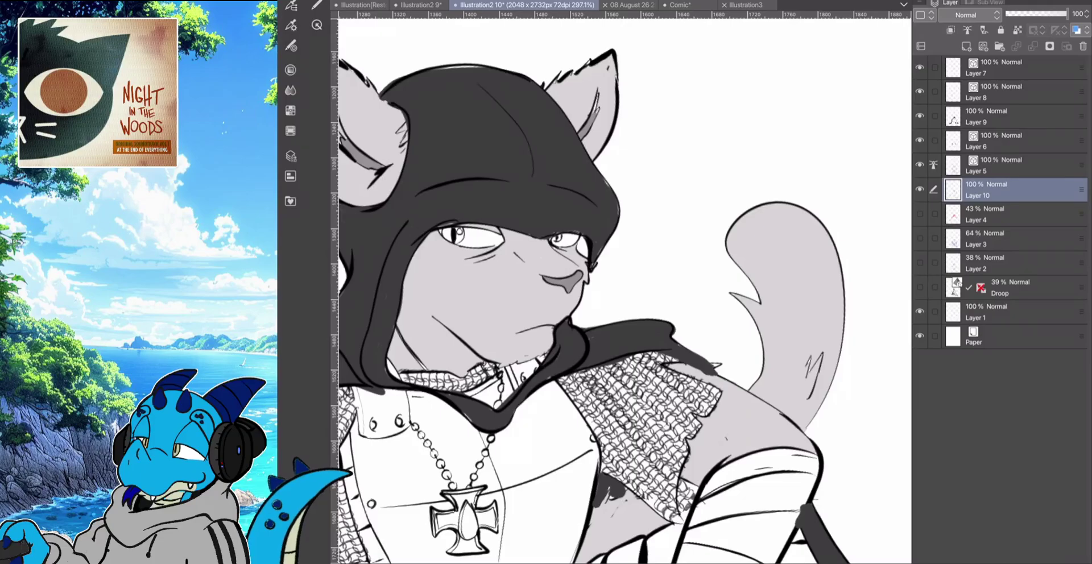
{"action": "double_click", "coordinate": [341, 471]}
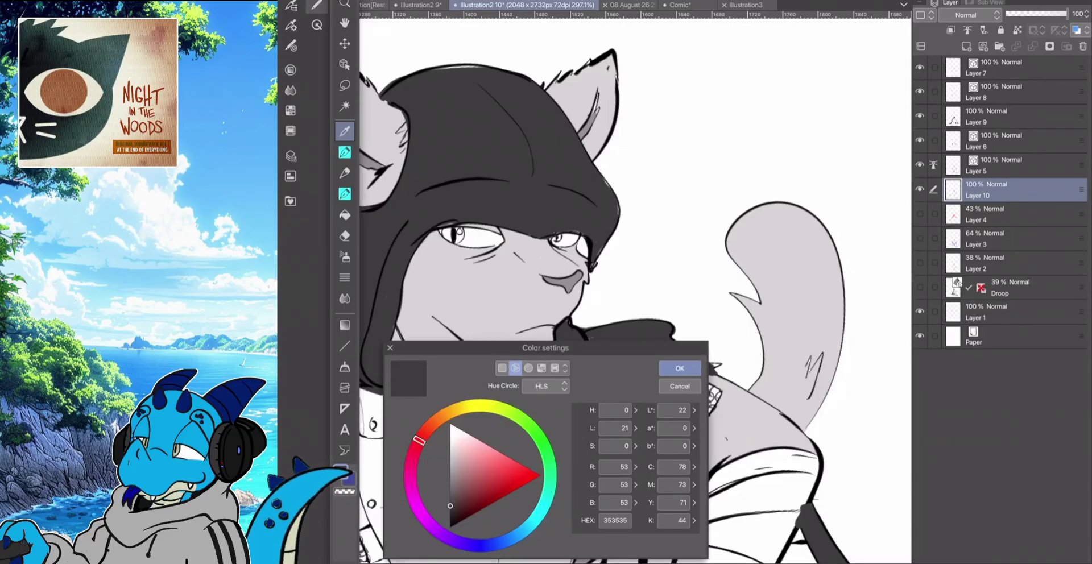
{"action": "left_click_drag", "start_coordinate": [451, 506], "coordinate": [450, 518]}
{"action": "left_click", "coordinate": [680, 368]}
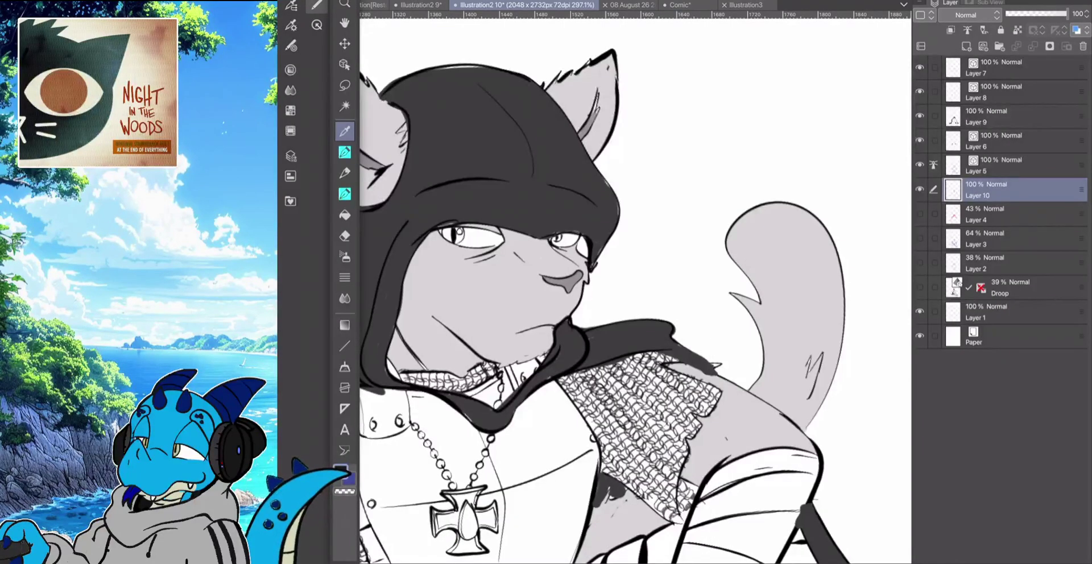
Try to flood-fill the gap inside the hood beside the far eye with near black, and undo the fill
{"action": "key", "text": "p"}
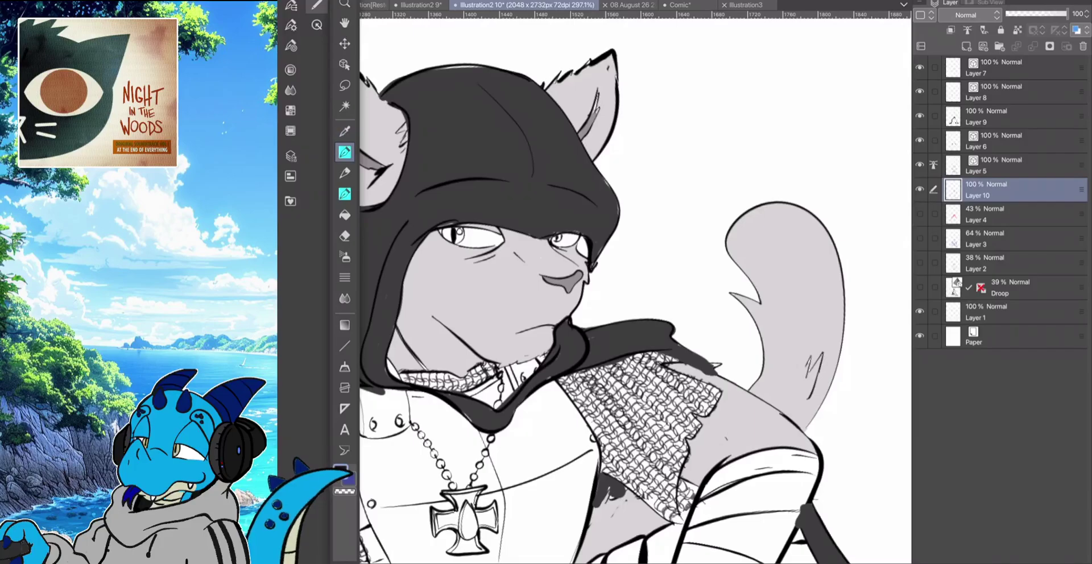
{"action": "key", "text": "g"}
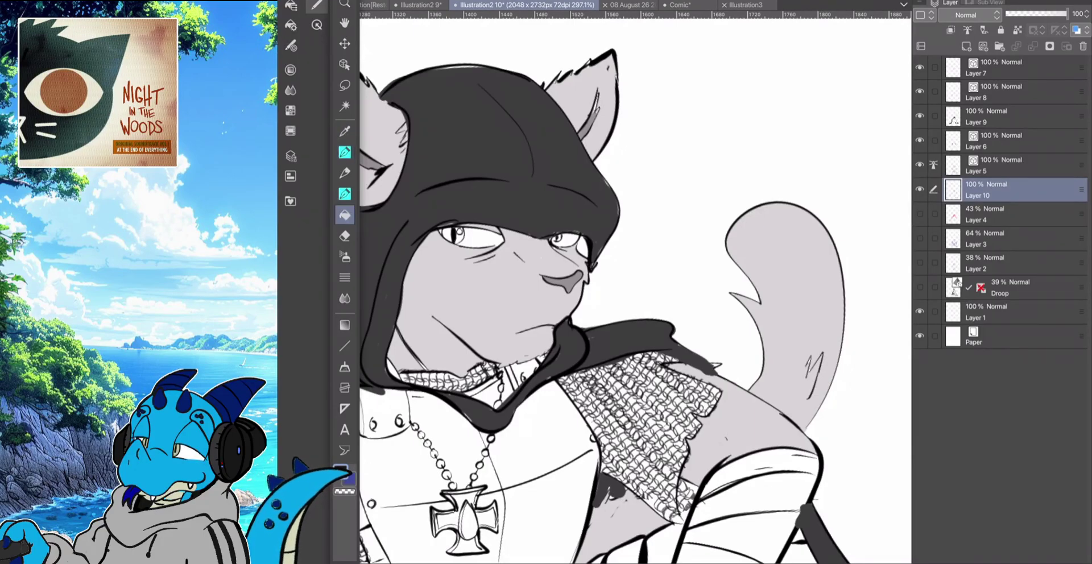
{"action": "left_click", "coordinate": [710, 142]}
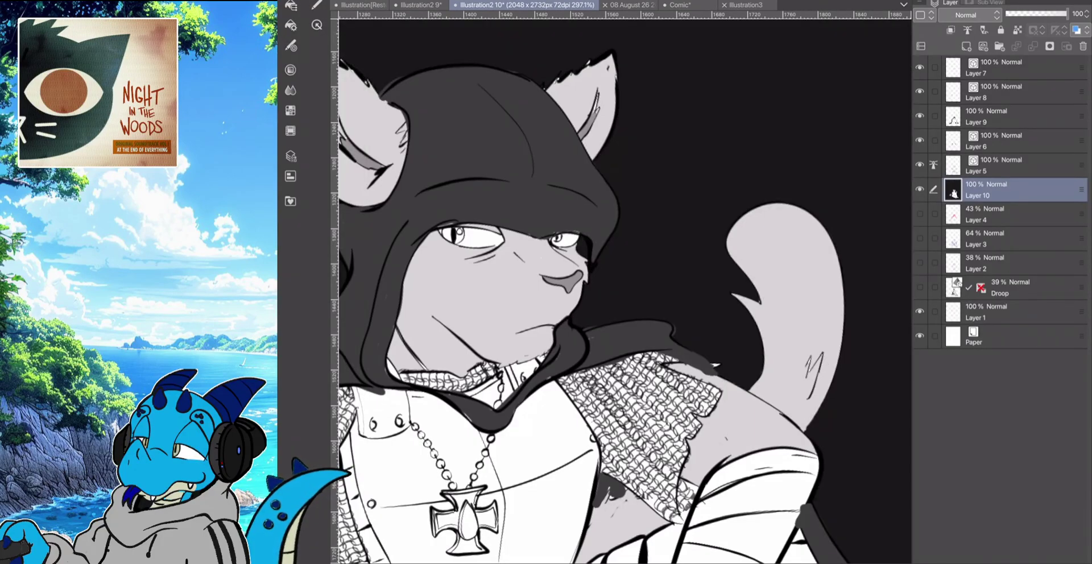
{"action": "key", "text": "ctrl+z"}
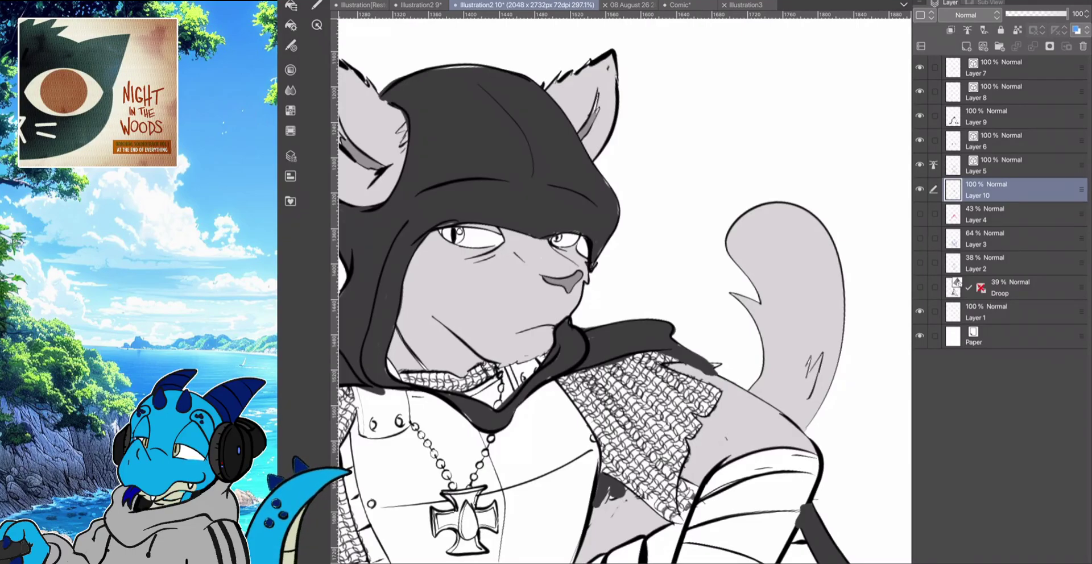
Paint the small gap inside the hood beside the far eye near black with the pen
{"action": "left_click", "coordinate": [316, 5]}
{"action": "left_click", "coordinate": [345, 152]}
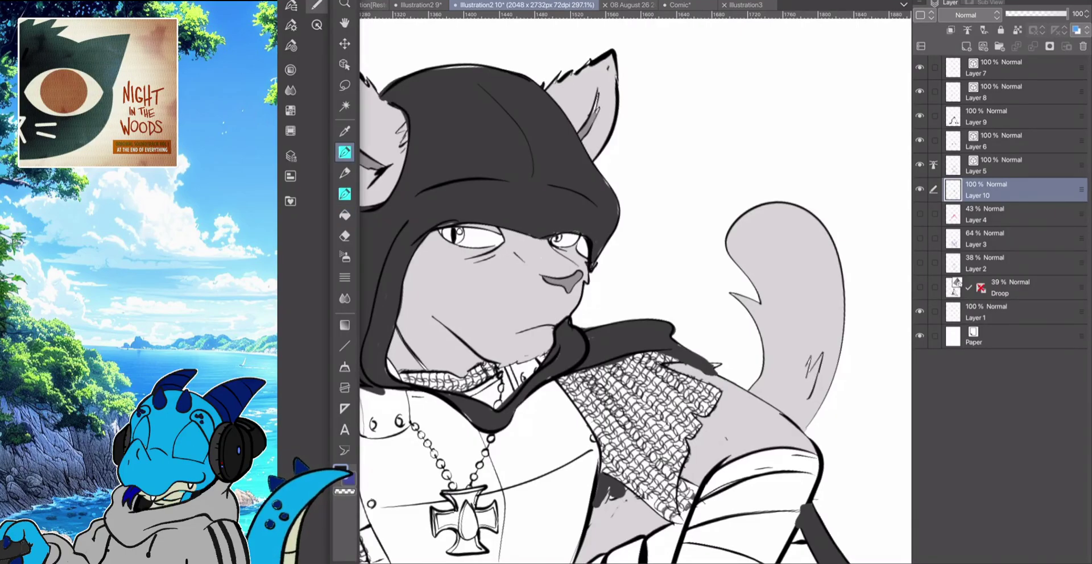
{"action": "left_click_drag", "start_coordinate": [582, 242], "coordinate": [586, 256]}
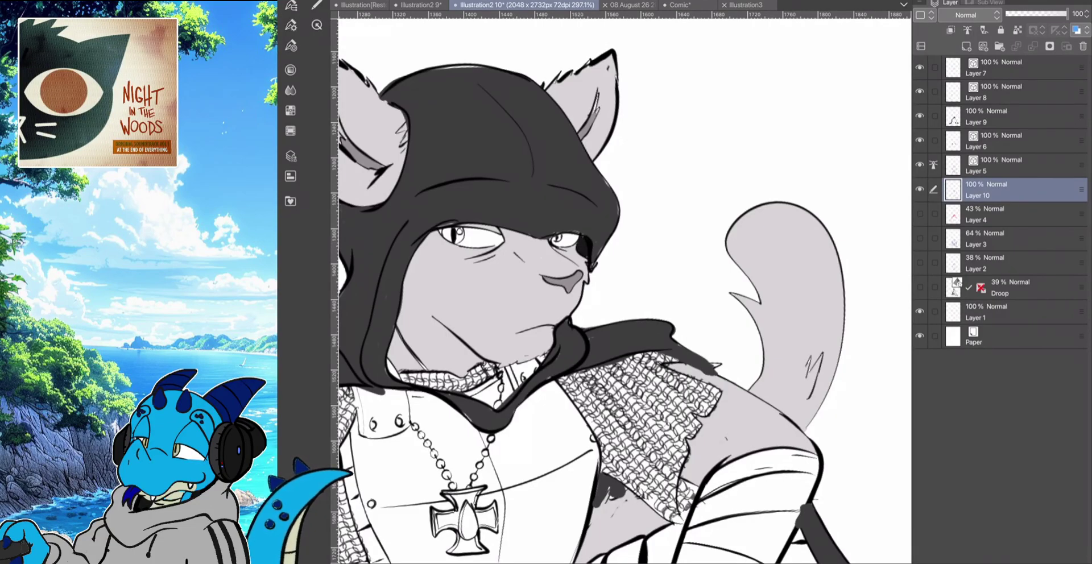
{"action": "scroll", "coordinate": [485, 279], "scroll_direction": "down", "scroll_amount": 5}
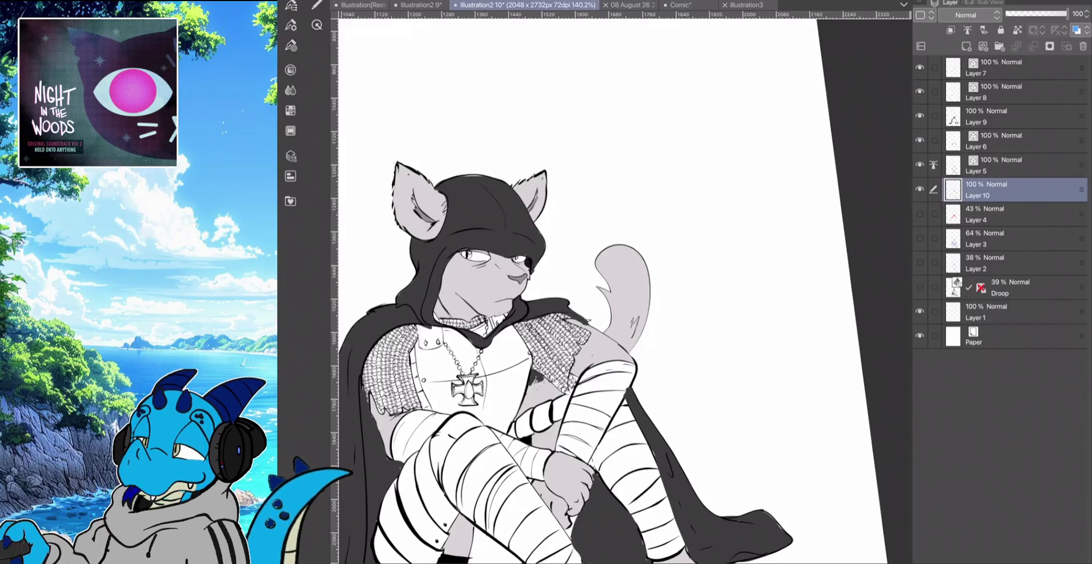
Change the drawing colour to a saturated bright yellow for filling the eyes
{"action": "scroll", "coordinate": [455, 232], "scroll_direction": "up", "scroll_amount": 5}
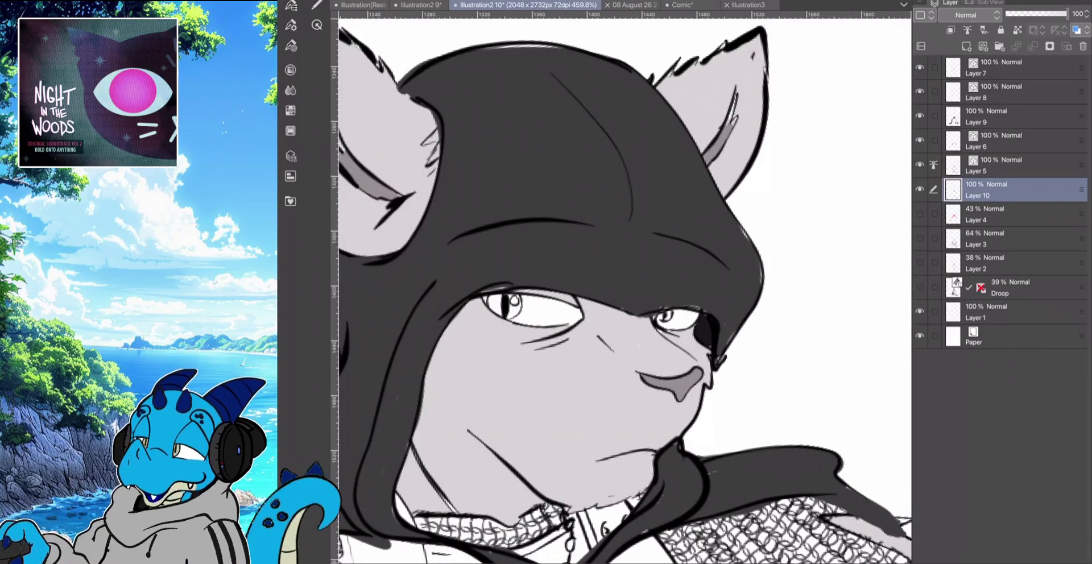
{"action": "left_click", "coordinate": [345, 215]}
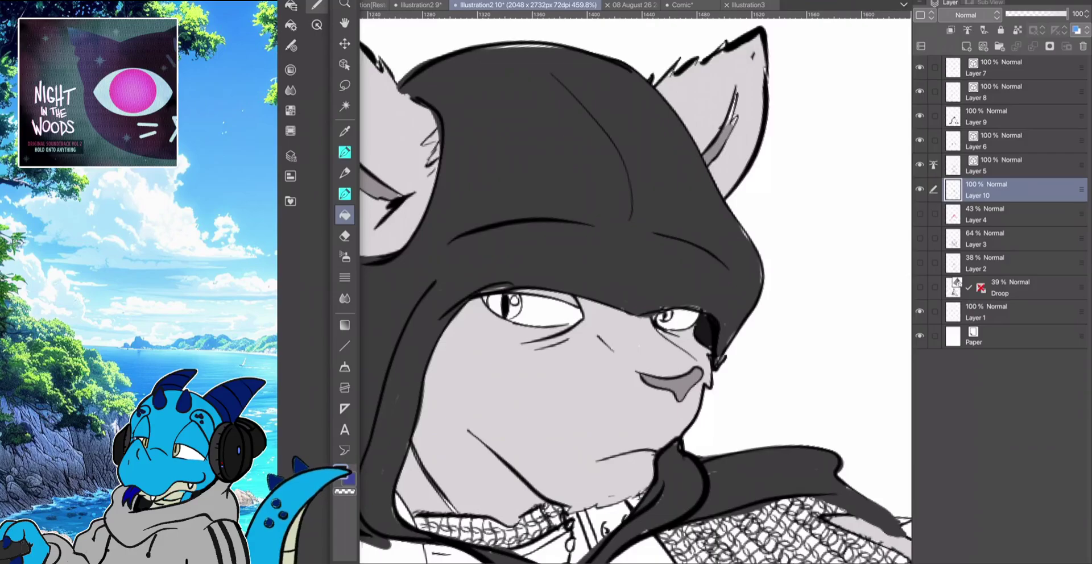
{"action": "left_click", "coordinate": [341, 472]}
{"action": "left_click", "coordinate": [467, 406]}
{"action": "left_click_drag", "start_coordinate": [473, 500], "coordinate": [529, 479]}
{"action": "left_click_drag", "start_coordinate": [468, 406], "coordinate": [460, 408]}
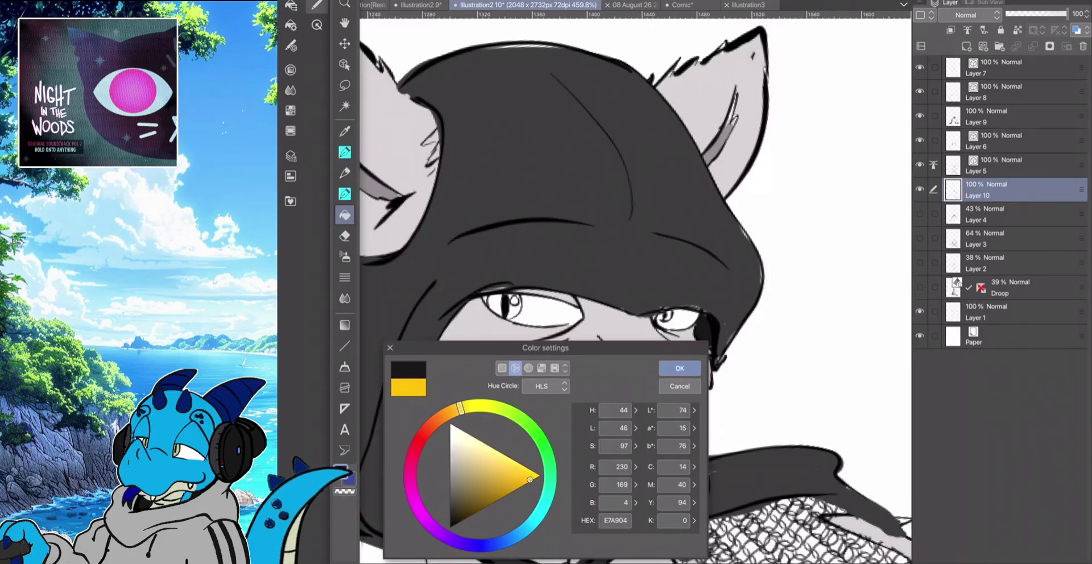
{"action": "mouse_move", "coordinate": [530, 480]}
{"action": "left_mouse_down"}
{"action": "mouse_move", "coordinate": [519, 467]}
{"action": "mouse_move", "coordinate": [530, 470]}
{"action": "left_mouse_up"}
{"action": "left_click", "coordinate": [467, 405]}
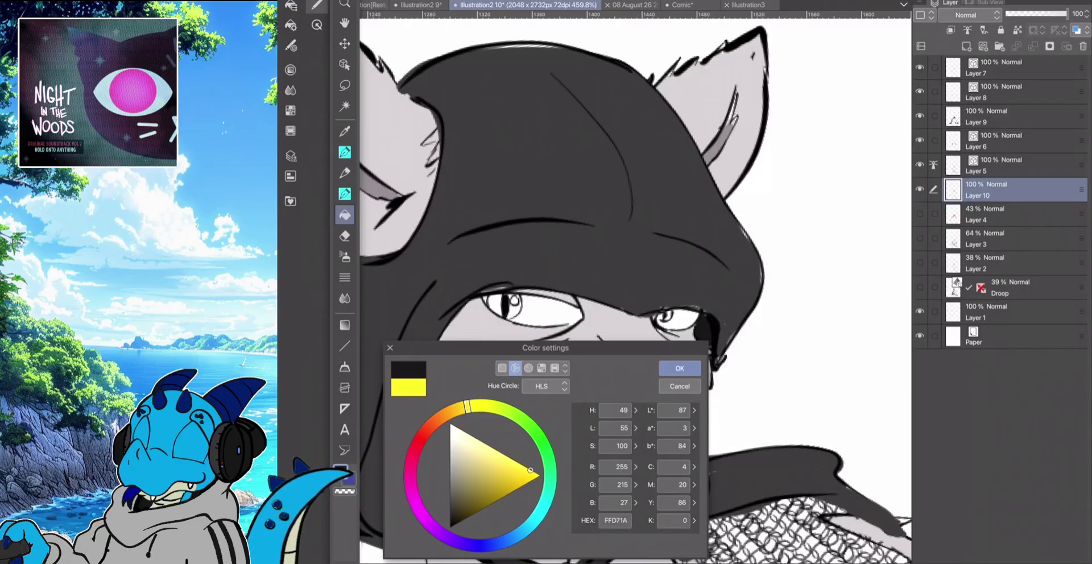
{"action": "left_click", "coordinate": [680, 368]}
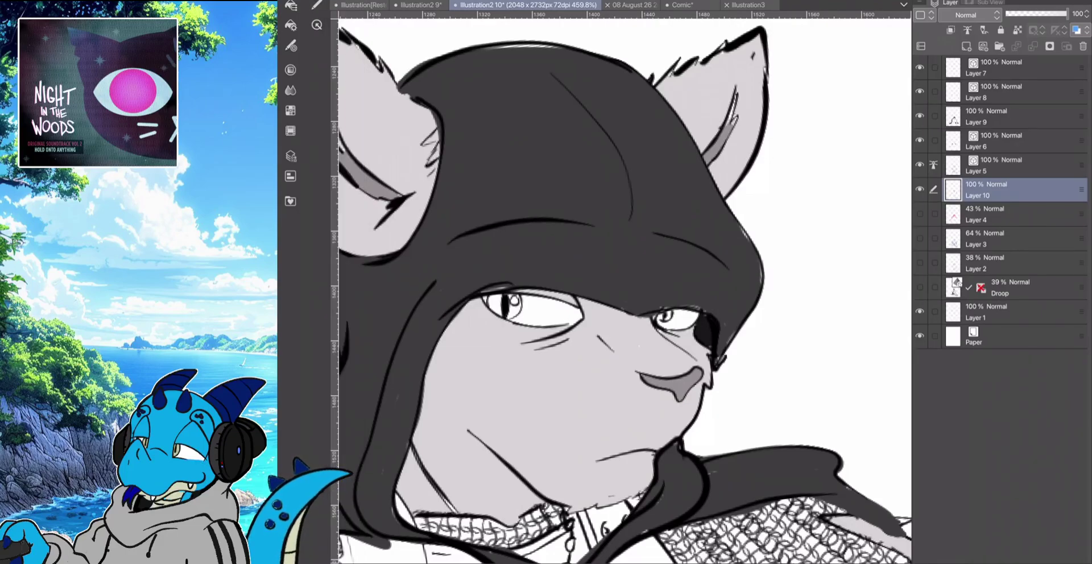
Fill the near eye's iris on both sides of the slit pupil with bright yellow, keeping the highlight white
{"action": "left_click", "coordinate": [495, 305]}
{"action": "left_click", "coordinate": [515, 310]}
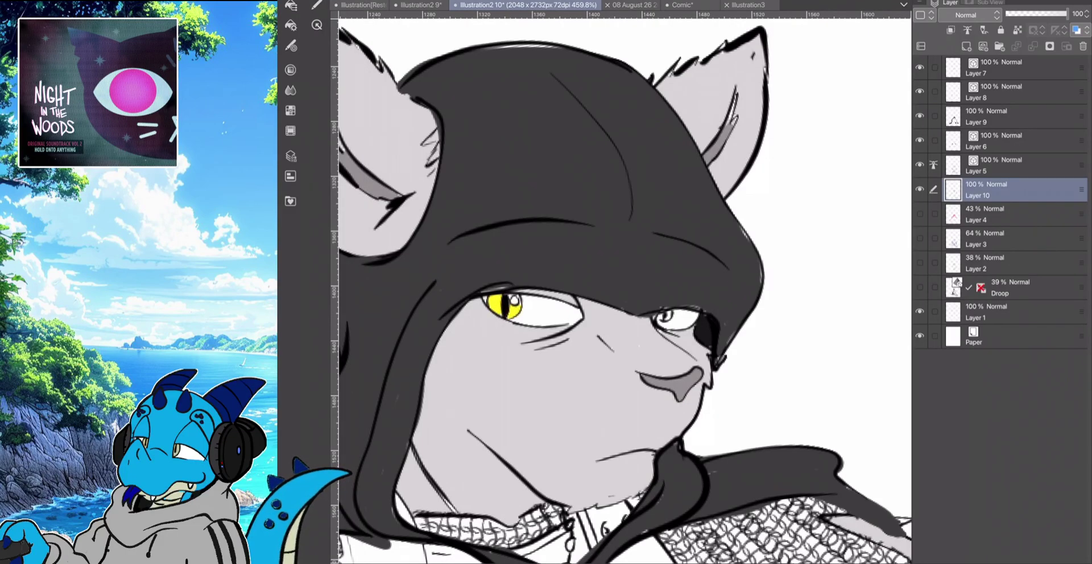
{"action": "left_click", "coordinate": [514, 301]}
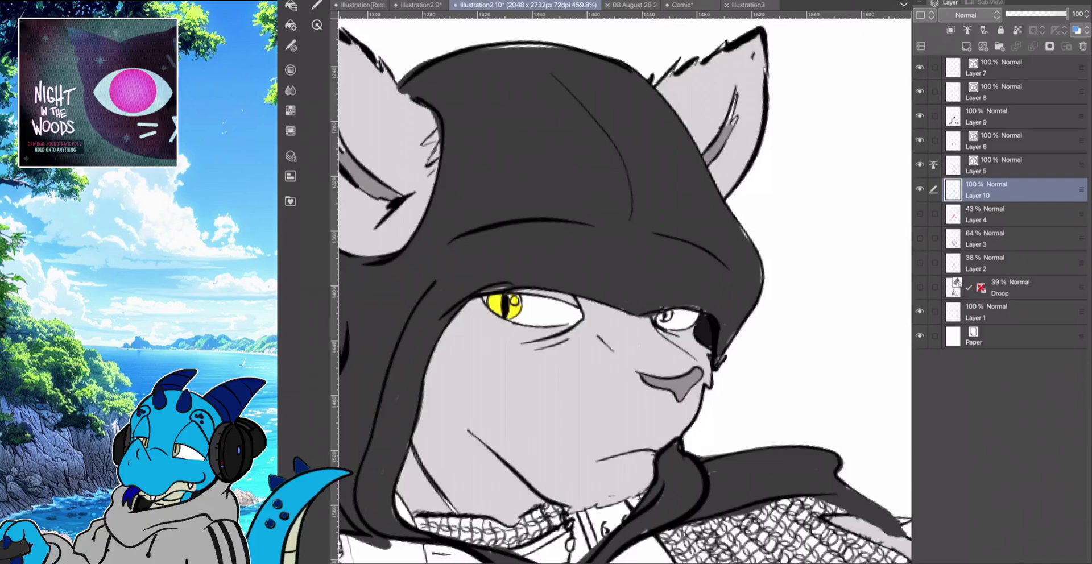
{"action": "key", "text": "ctrl+z"}
Touch up the near iris with yellow pen strokes around the highlight and along the iris's inner edge
{"action": "scroll", "coordinate": [510, 316], "scroll_direction": "up", "scroll_amount": 7}
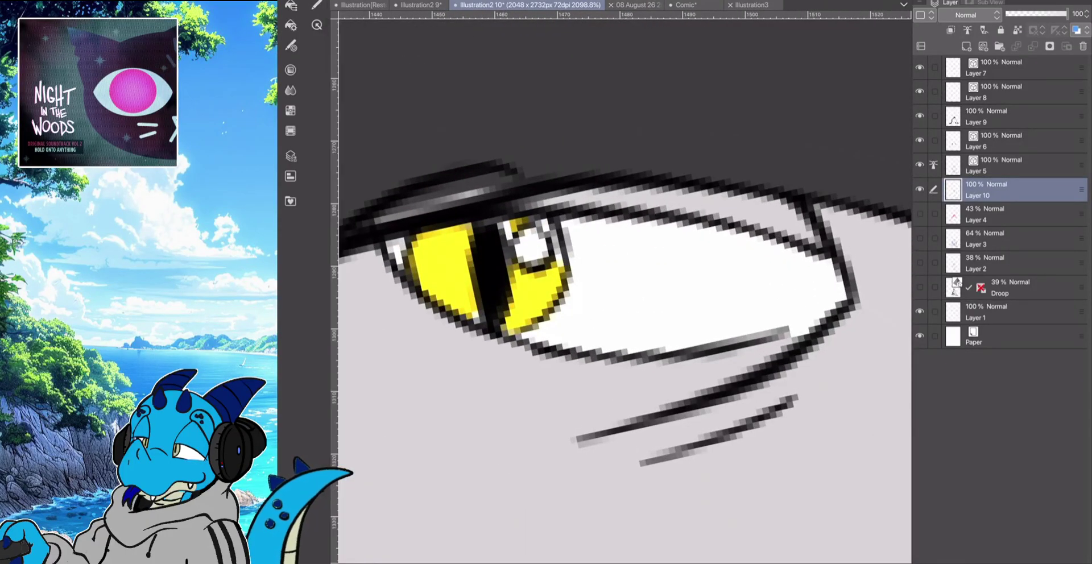
{"action": "left_click", "coordinate": [344, 152]}
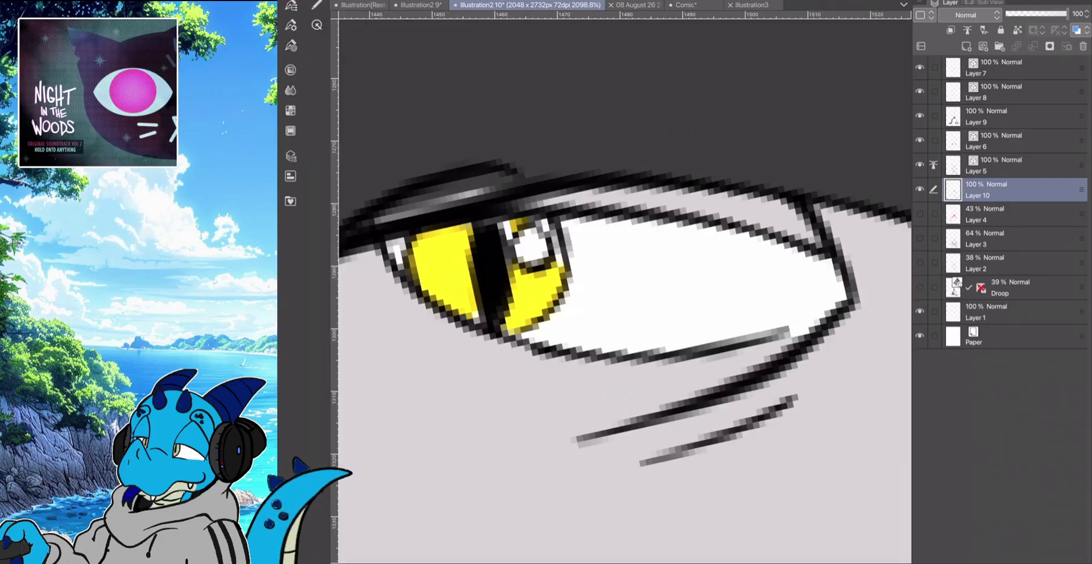
{"action": "mouse_move", "coordinate": [503, 225]}
{"action": "left_mouse_down"}
{"action": "mouse_move", "coordinate": [510, 236]}
{"action": "mouse_move", "coordinate": [547, 233]}
{"action": "mouse_move", "coordinate": [556, 253]}
{"action": "left_mouse_up"}
{"action": "left_click_drag", "start_coordinate": [560, 230], "coordinate": [567, 261]}
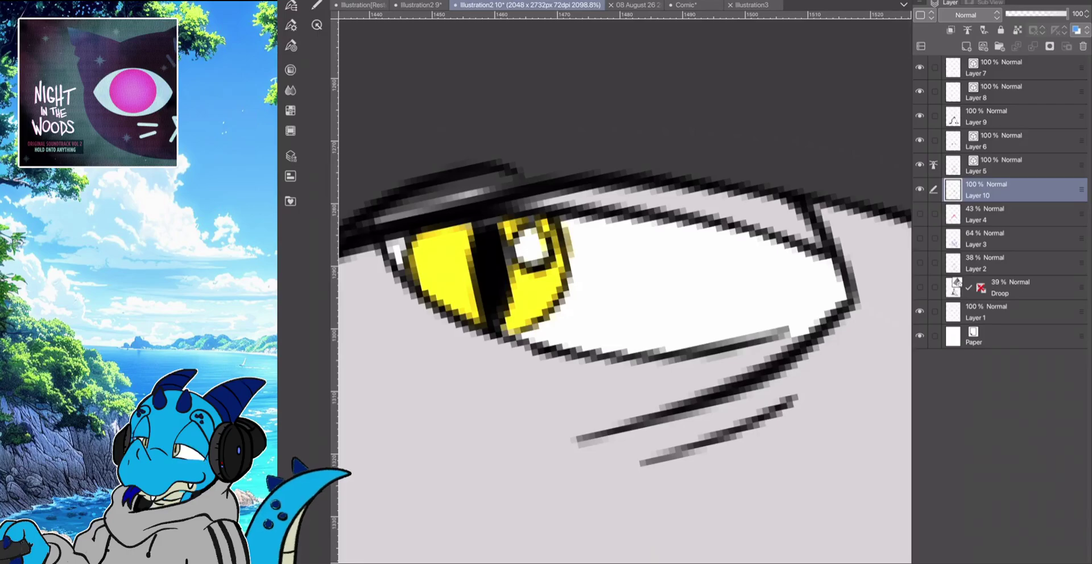
{"action": "scroll", "coordinate": [625, 290], "scroll_direction": "down", "scroll_amount": 5}
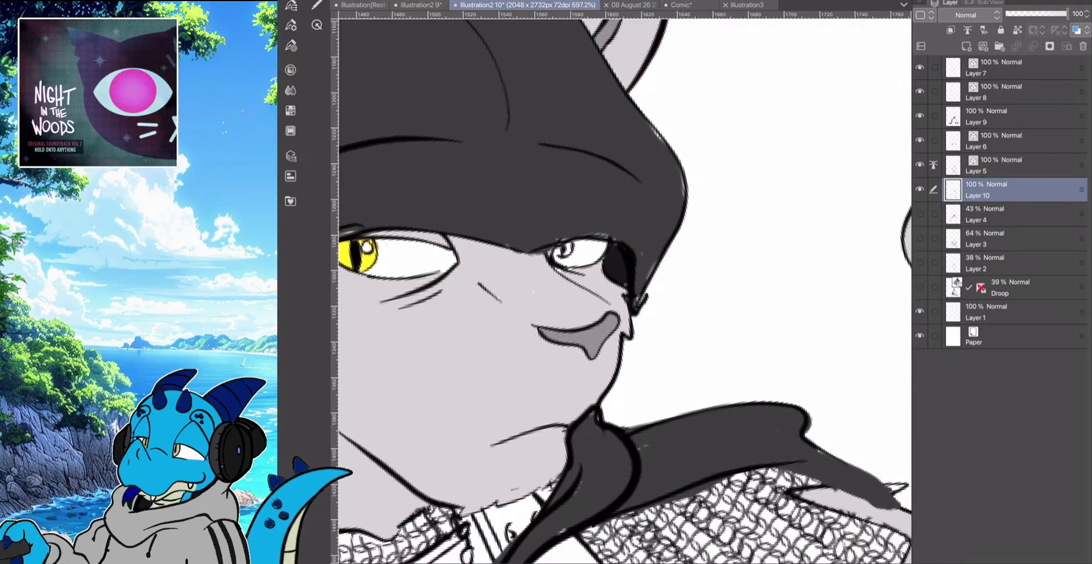
Fill the far eye's iris on both sides of the pupil with bright yellow, leaving the eye white unpainted
{"action": "scroll", "coordinate": [569, 268], "scroll_direction": "up", "scroll_amount": 3}
{"action": "scroll", "coordinate": [569, 334], "scroll_direction": "up", "scroll_amount": 5}
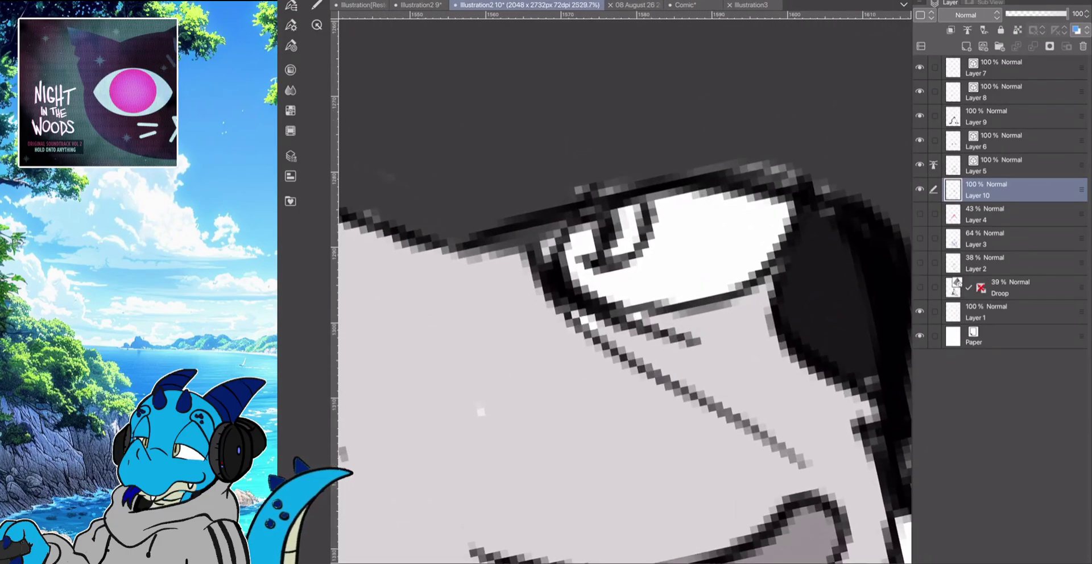
{"action": "mouse_move", "coordinate": [585, 216]}
{"action": "left_mouse_down"}
{"action": "mouse_move", "coordinate": [585, 240]}
{"action": "mouse_move", "coordinate": [591, 206]}
{"action": "mouse_move", "coordinate": [600, 243]}
{"action": "mouse_move", "coordinate": [654, 179]}
{"action": "left_mouse_up"}
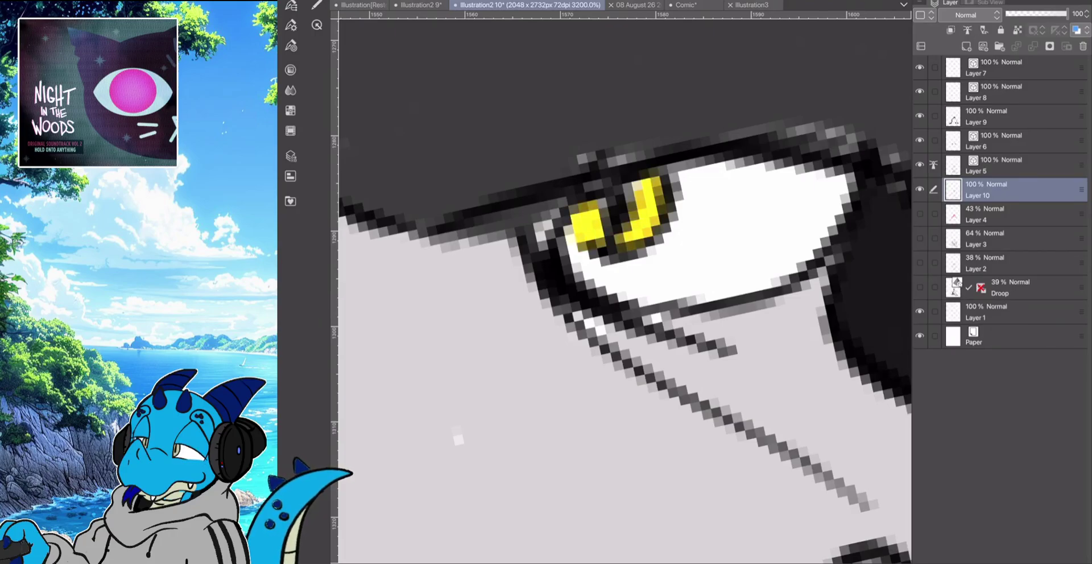
{"action": "scroll", "coordinate": [624, 291], "scroll_direction": "down", "scroll_amount": 9}
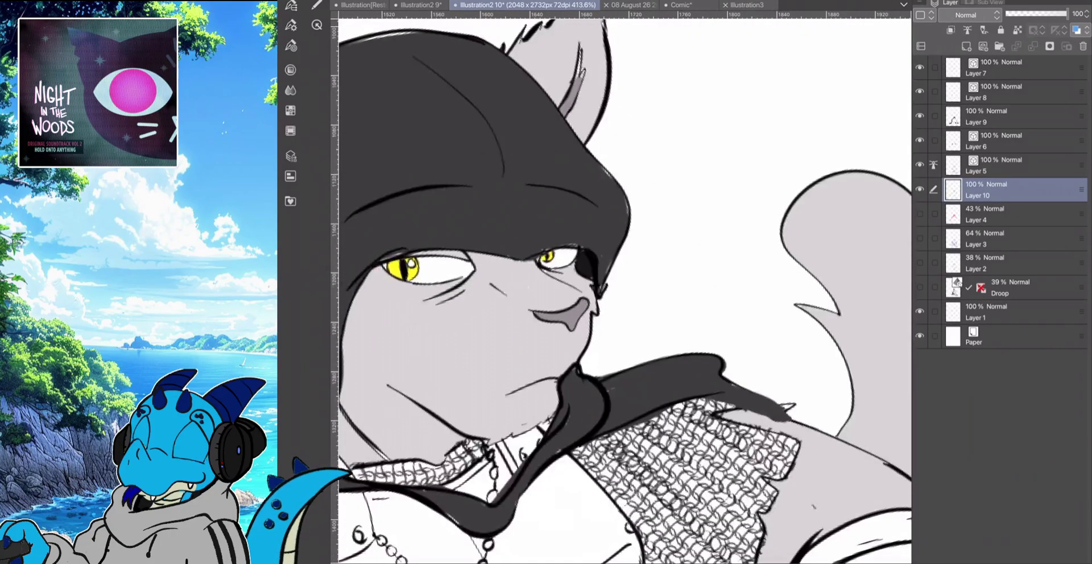
Look over the whole seated figure to check the flat colours laid so far and the areas still uncoloured
{"action": "scroll", "coordinate": [569, 284], "scroll_direction": "down", "scroll_amount": 6}
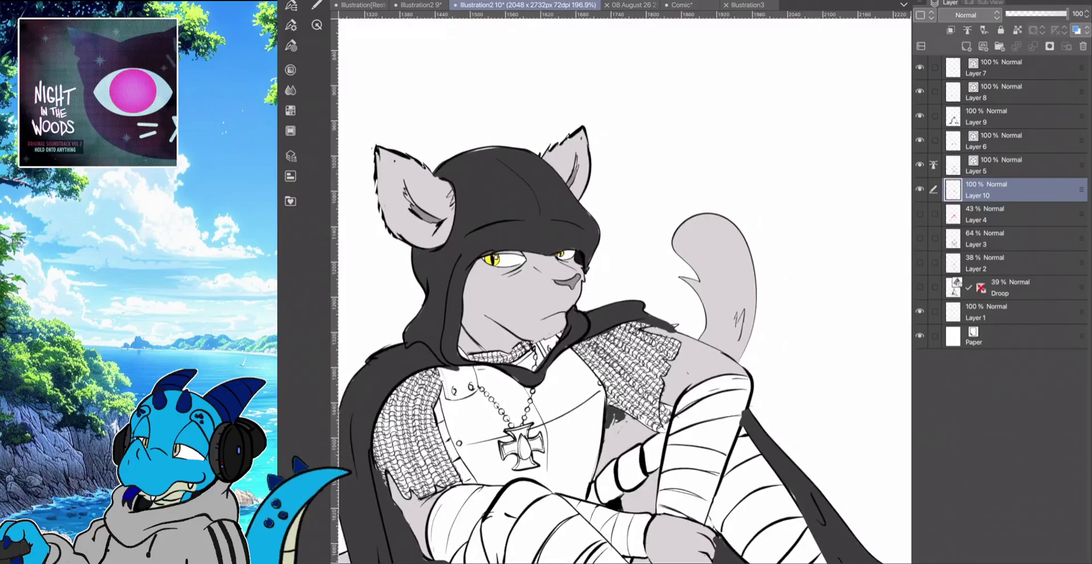
{"action": "scroll", "coordinate": [568, 284], "scroll_direction": "down", "scroll_amount": 2}
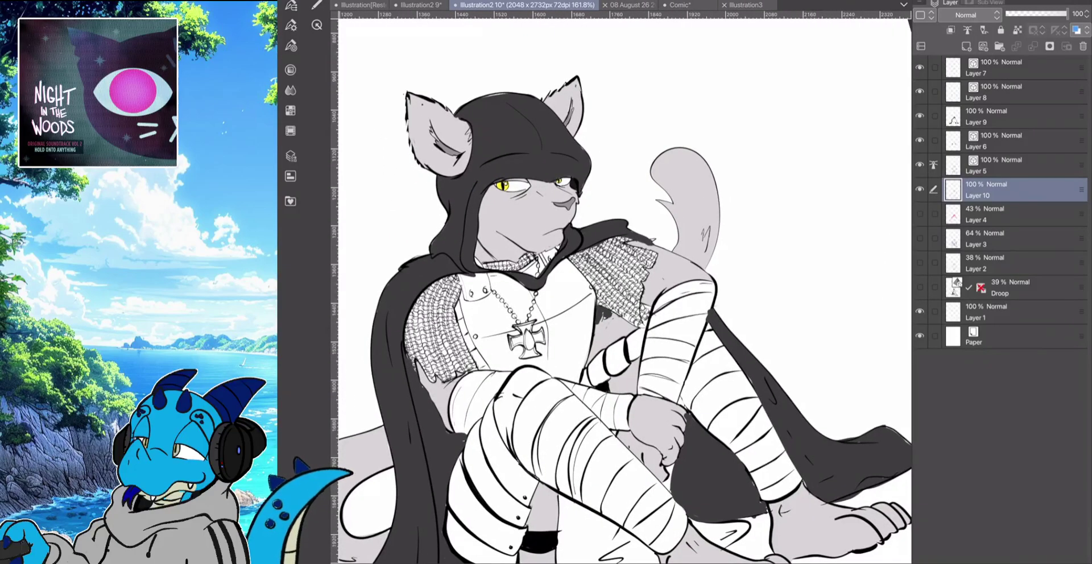
{"action": "scroll", "coordinate": [569, 284], "scroll_direction": "down", "scroll_amount": 2}
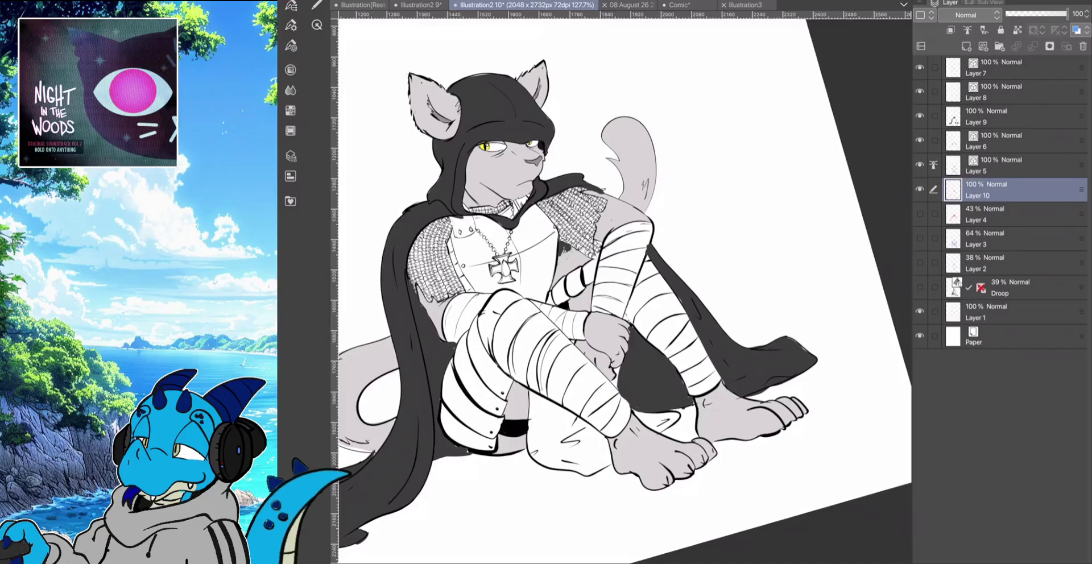
{"action": "scroll", "coordinate": [569, 284], "scroll_direction": "up", "scroll_amount": 1}
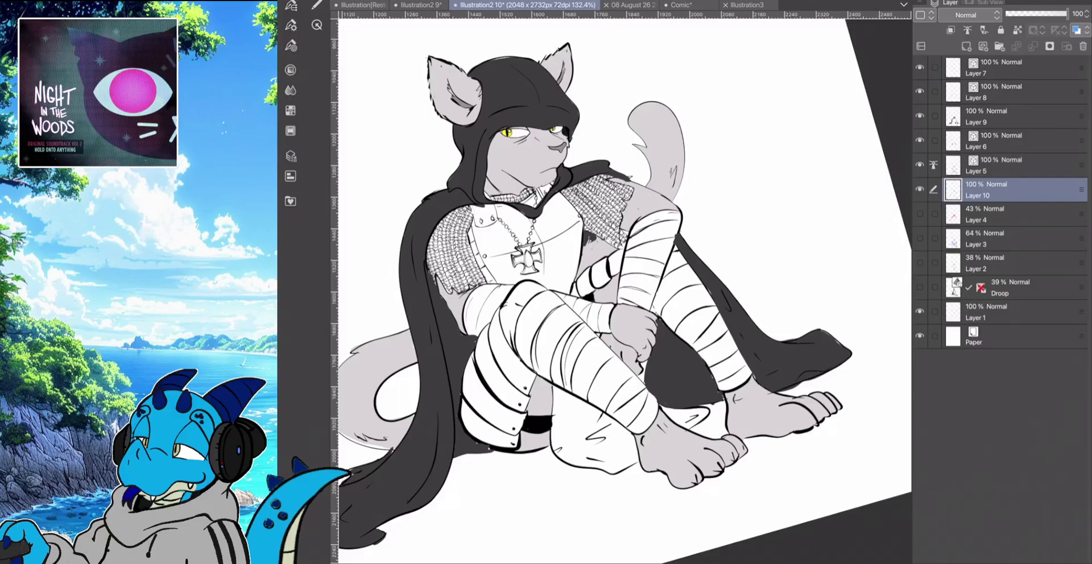
{"action": "scroll", "coordinate": [624, 292], "scroll_direction": "down", "scroll_amount": 1}
{"action": "scroll", "coordinate": [624, 291], "scroll_direction": "up", "scroll_amount": 1}
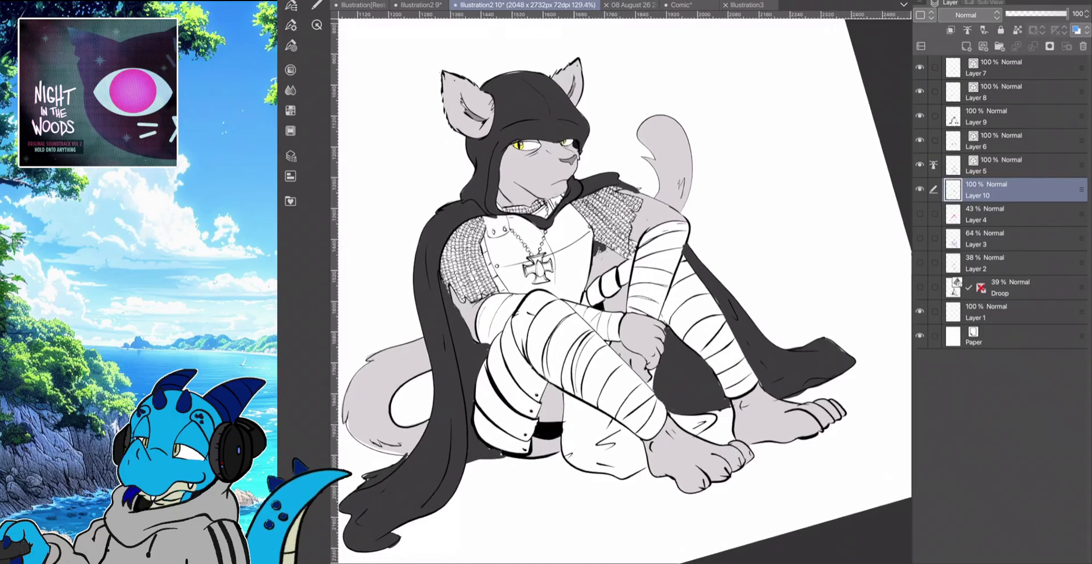
{"action": "scroll", "coordinate": [623, 292], "scroll_direction": "down", "scroll_amount": 1}
{"action": "scroll", "coordinate": [624, 291], "scroll_direction": "right", "scroll_amount": 1}
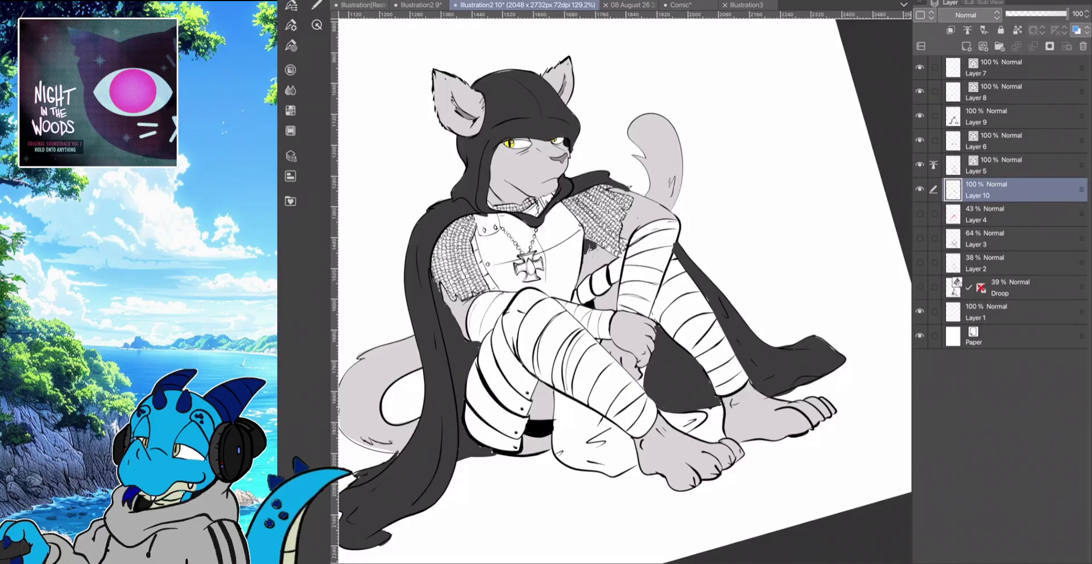
Fill the four arms of the cross pendant with a very dark grey, leaving the central teardrop white
{"action": "scroll", "coordinate": [495, 265], "scroll_direction": "up", "scroll_amount": 7}
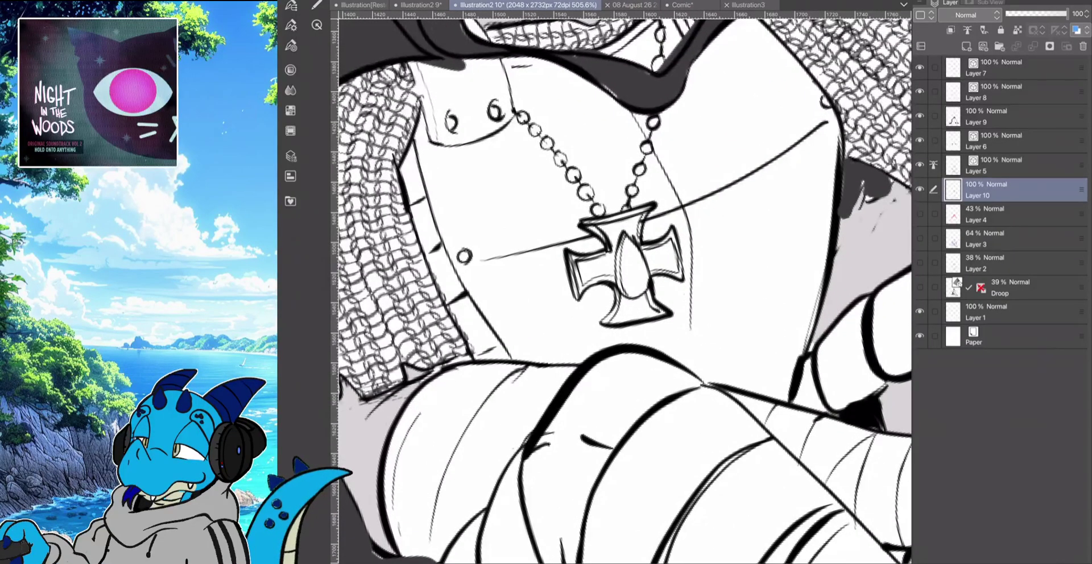
{"action": "key", "text": "F7"}
{"action": "key", "text": "g"}
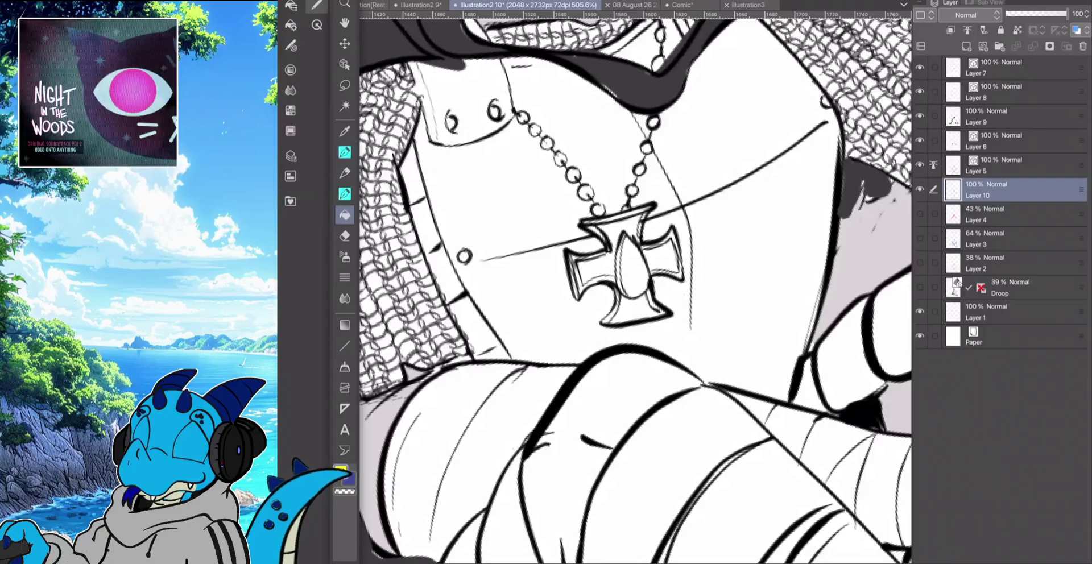
{"action": "double_click", "coordinate": [341, 471]}
{"action": "left_click_drag", "start_coordinate": [455, 523], "coordinate": [449, 513]}
{"action": "left_click", "coordinate": [679, 368]}
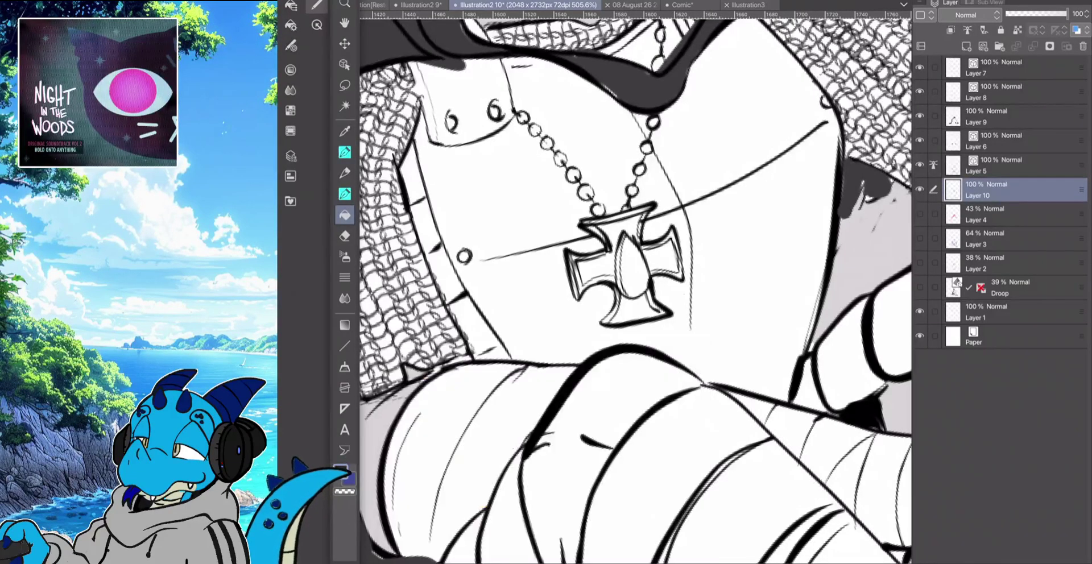
{"action": "left_click", "coordinate": [594, 267]}
{"action": "left_click", "coordinate": [620, 230]}
{"action": "left_click", "coordinate": [663, 258]}
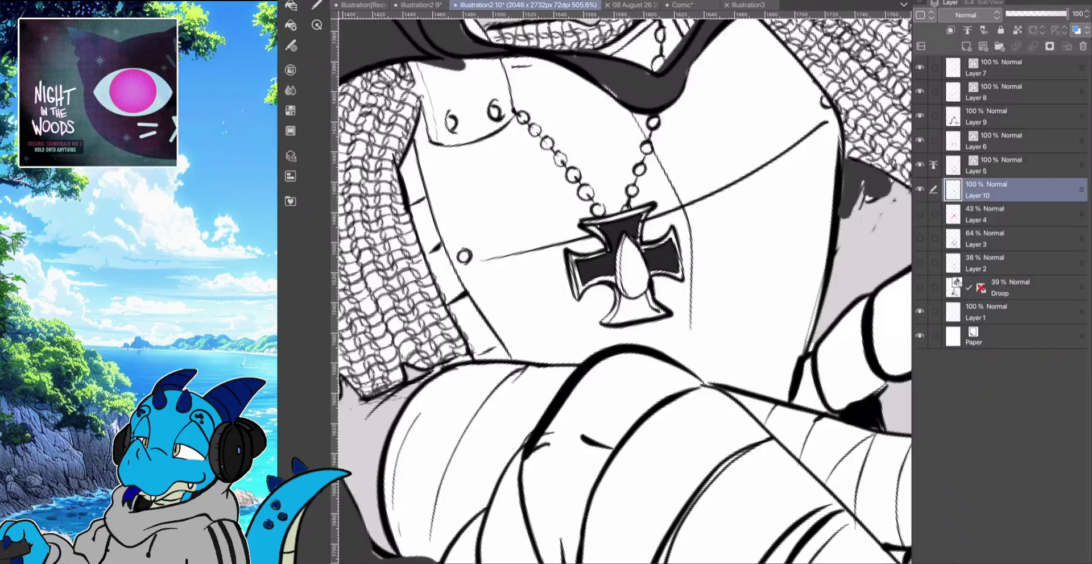
{"action": "left_click", "coordinate": [636, 309]}
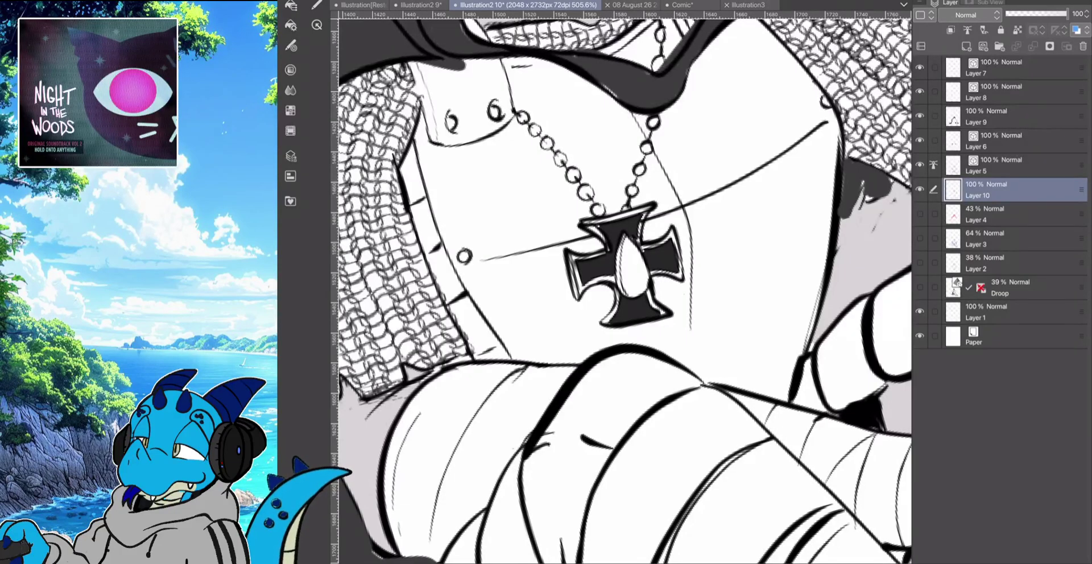
Colour the bevelled rims of the cross pendant's arms and the teardrop's edge with a lighter grey using the pen
{"action": "left_click", "coordinate": [317, 5]}
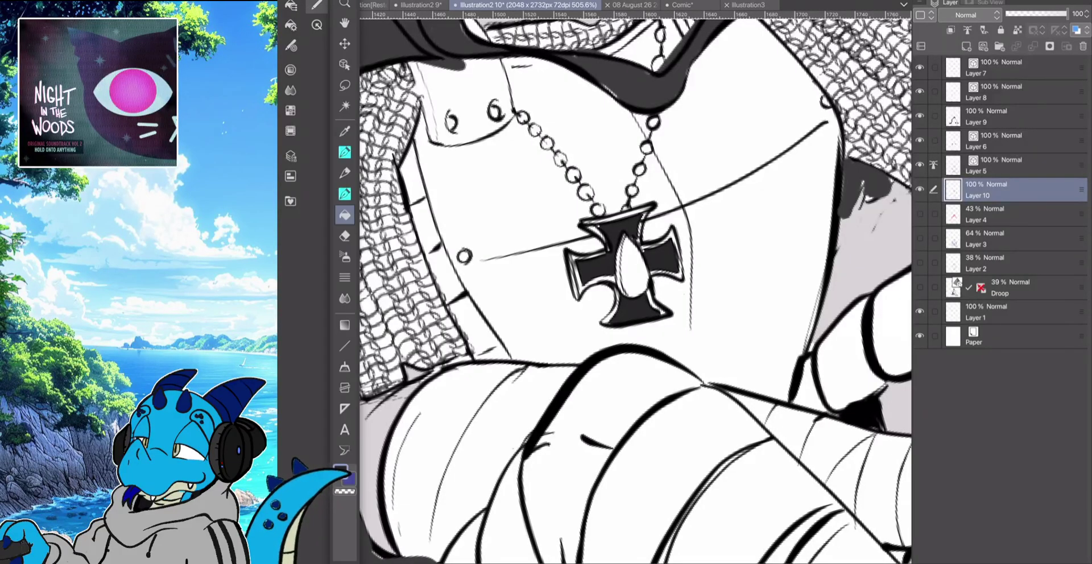
{"action": "left_click", "coordinate": [344, 473]}
{"action": "left_click_drag", "start_coordinate": [450, 514], "coordinate": [449, 482]}
{"action": "left_click", "coordinate": [680, 368]}
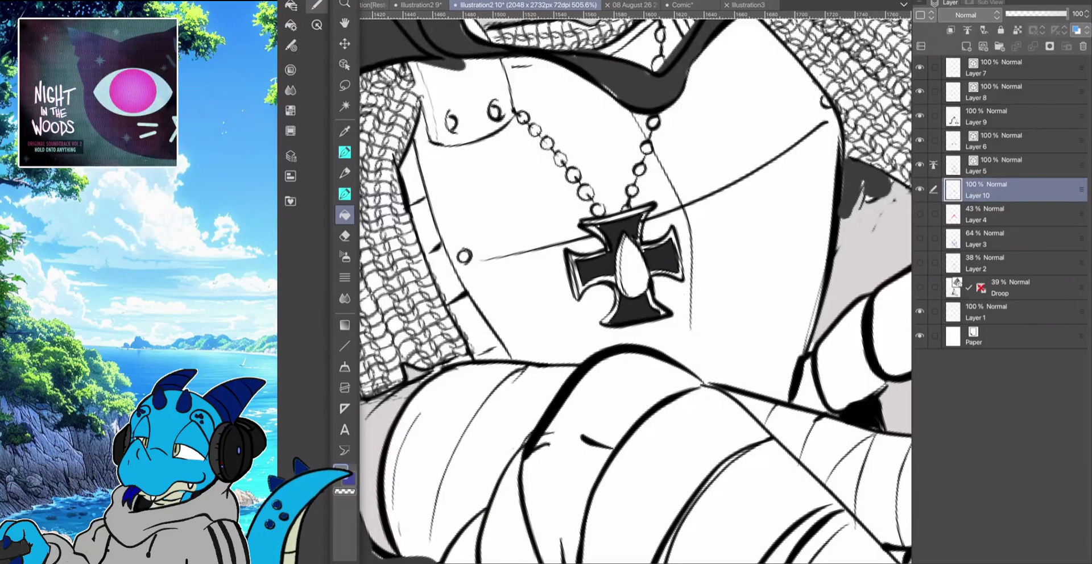
{"action": "key", "text": "F7"}
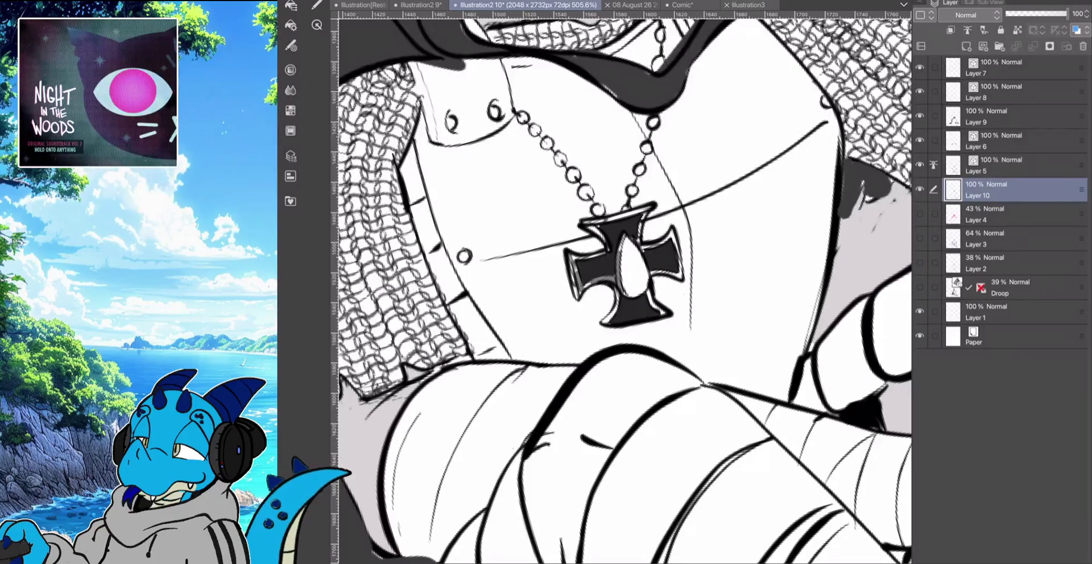
{"action": "left_click", "coordinate": [316, 5]}
{"action": "key", "text": "p"}
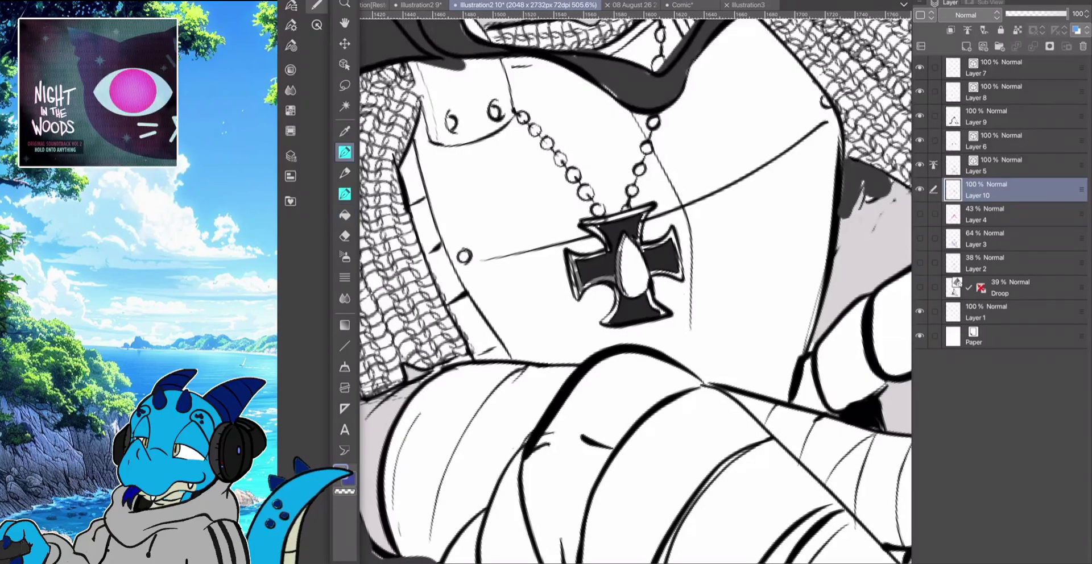
{"action": "left_click_drag", "start_coordinate": [569, 255], "coordinate": [575, 285]}
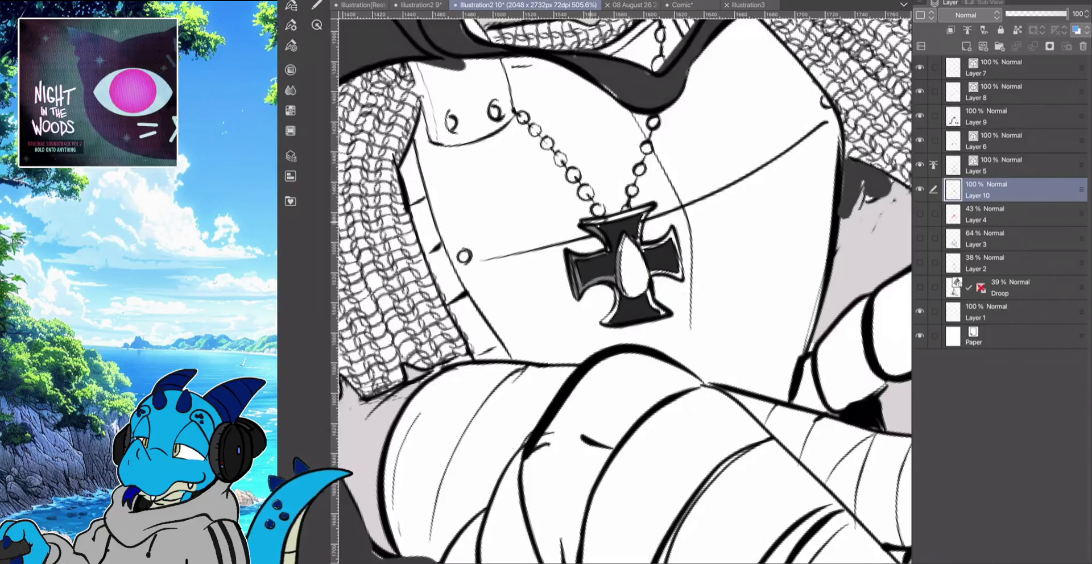
{"action": "left_click_drag", "start_coordinate": [583, 221], "coordinate": [646, 208]}
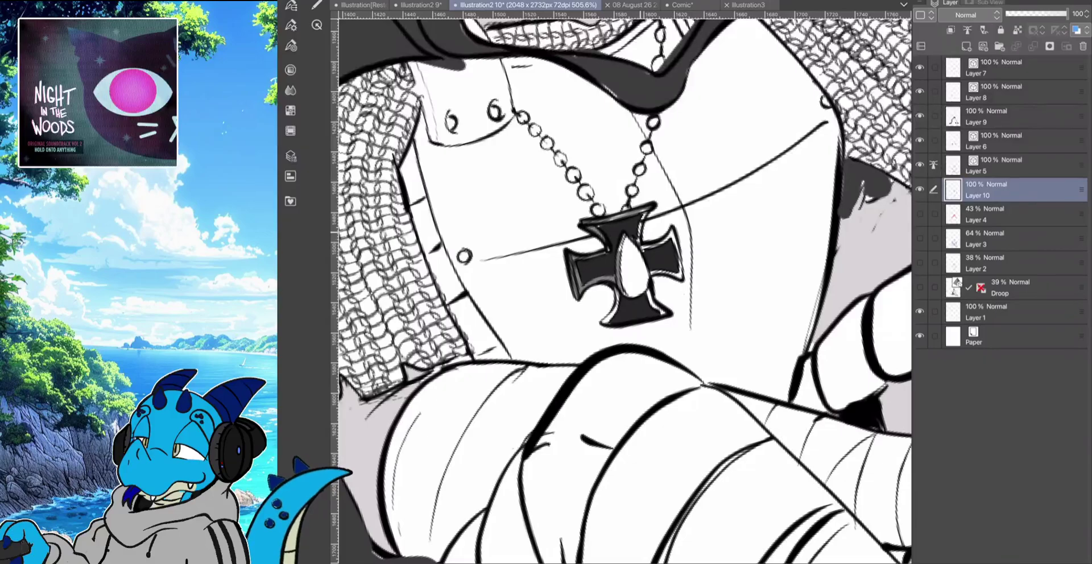
{"action": "left_click_drag", "start_coordinate": [638, 236], "coordinate": [647, 210]}
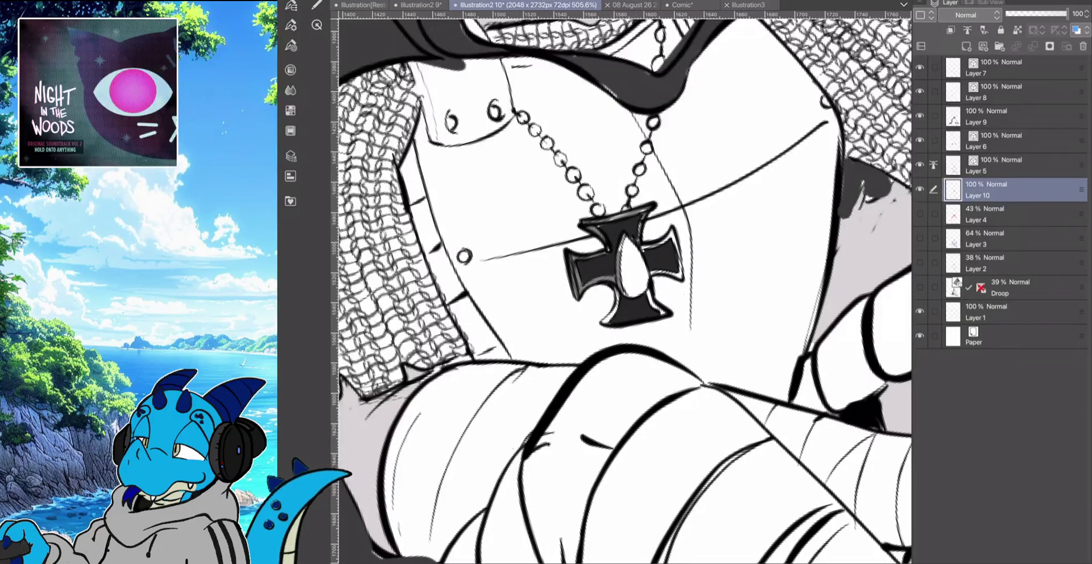
{"action": "mouse_move", "coordinate": [644, 248]}
{"action": "left_mouse_down"}
{"action": "mouse_move", "coordinate": [675, 240]}
{"action": "mouse_move", "coordinate": [682, 278]}
{"action": "mouse_move", "coordinate": [650, 268]}
{"action": "mouse_move", "coordinate": [605, 323]}
{"action": "mouse_move", "coordinate": [617, 303]}
{"action": "mouse_move", "coordinate": [658, 311]}
{"action": "left_mouse_up"}
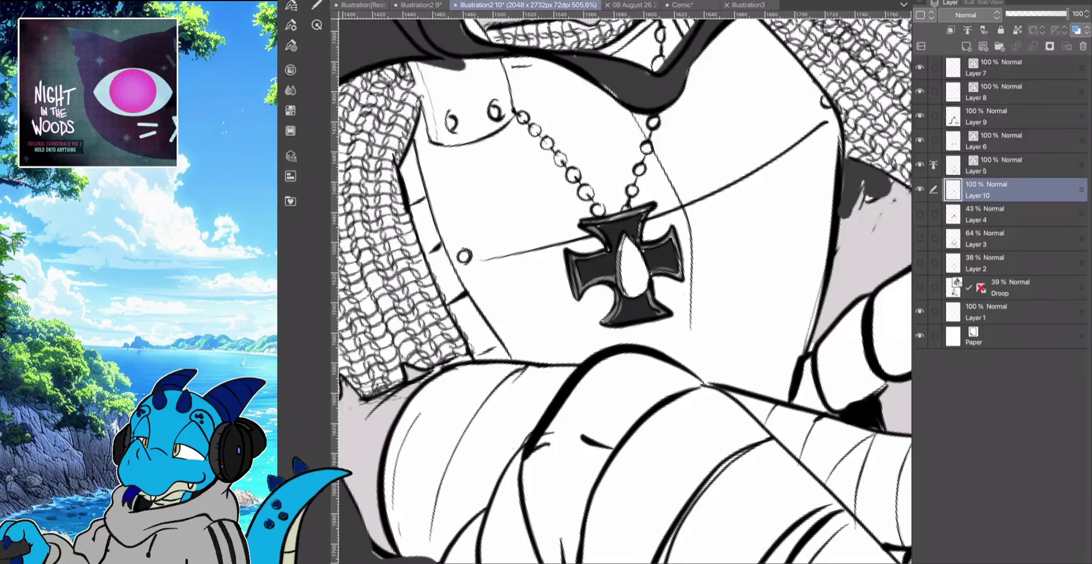
{"action": "left_click_drag", "start_coordinate": [626, 234], "coordinate": [617, 256]}
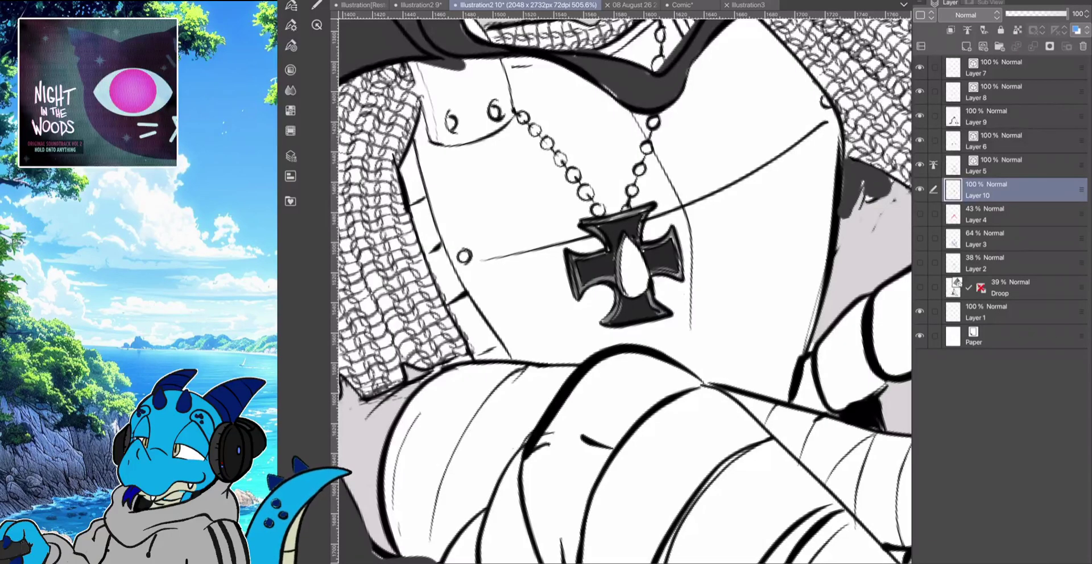
Touch up the pendant's colour beside the upper part of the central teardrop with a pen stroke
{"action": "left_click", "coordinate": [316, 5]}
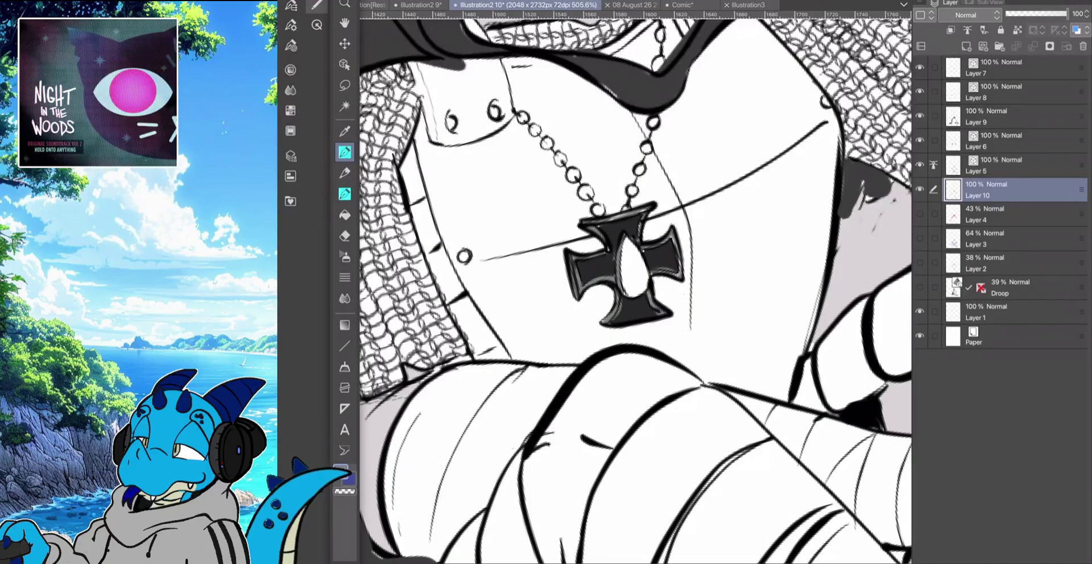
{"action": "key", "text": "Tab"}
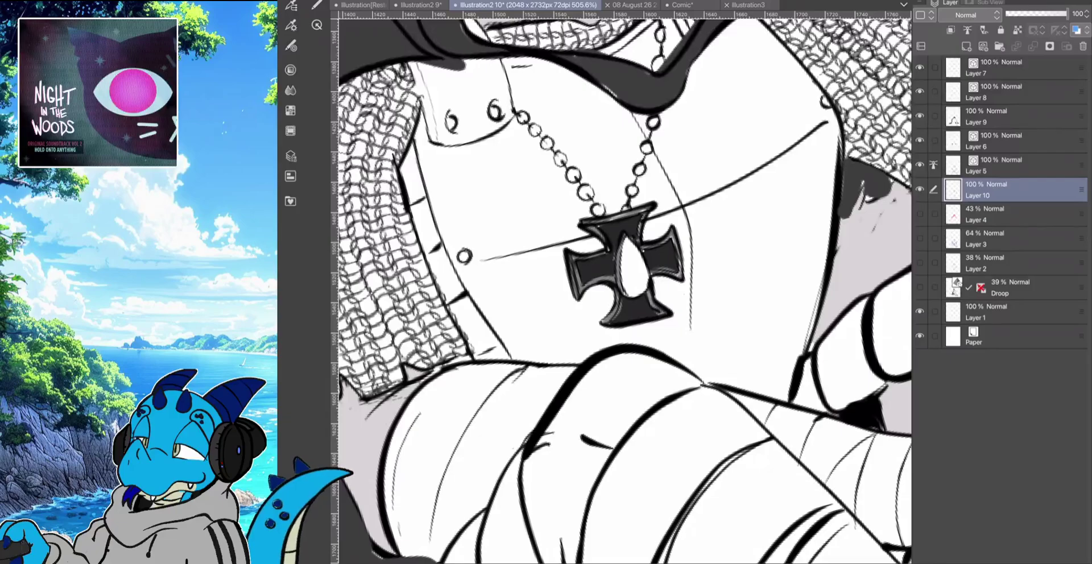
{"action": "key", "text": "Tab"}
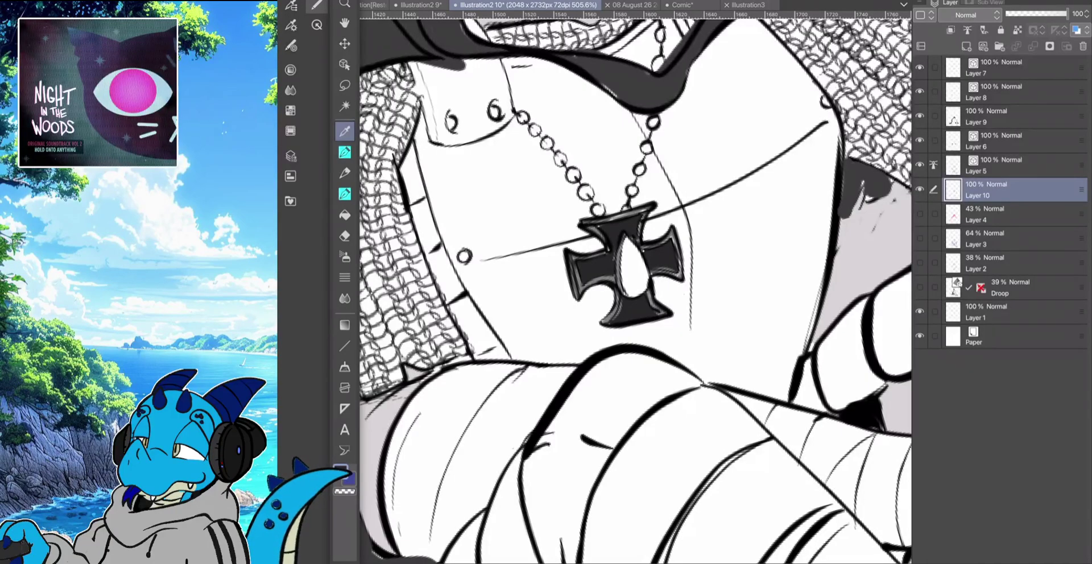
{"action": "key", "text": "Tab"}
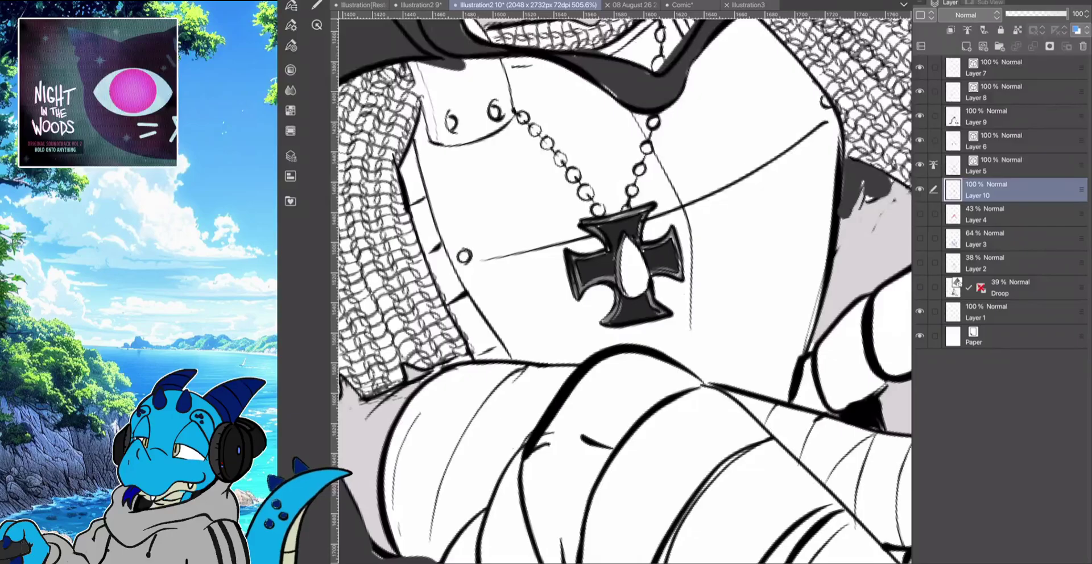
{"action": "scroll", "coordinate": [594, 265], "scroll_direction": "up", "scroll_amount": 6}
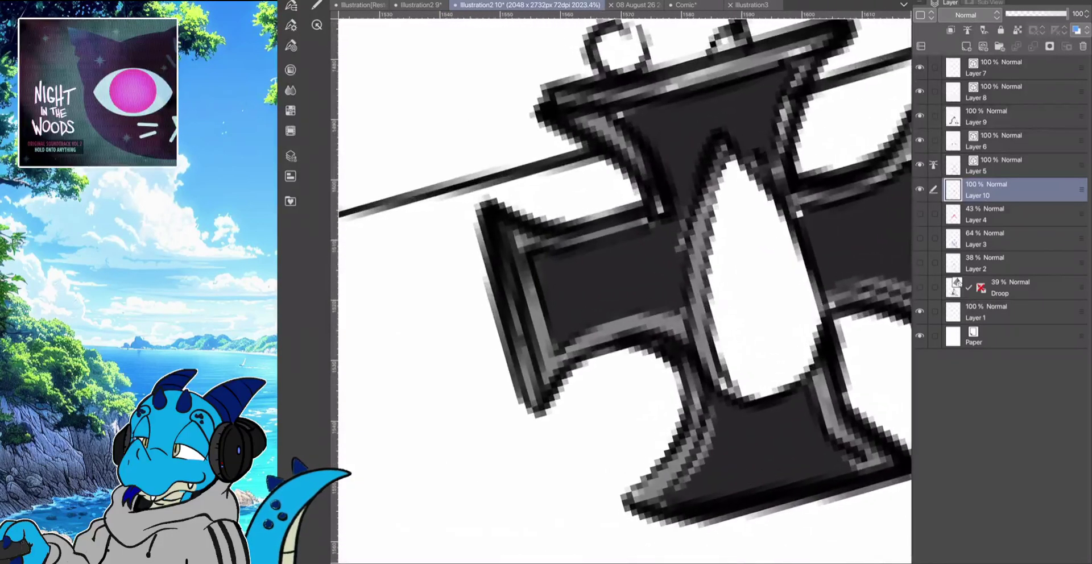
{"action": "left_click_drag", "start_coordinate": [680, 209], "coordinate": [673, 251]}
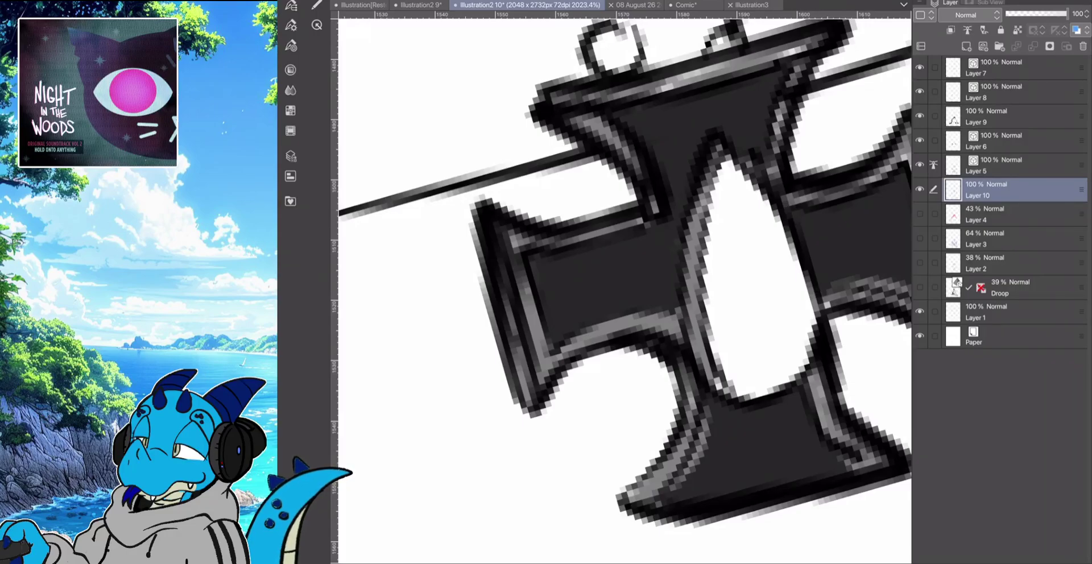
{"action": "scroll", "coordinate": [510, 119], "scroll_direction": "down", "scroll_amount": 3}
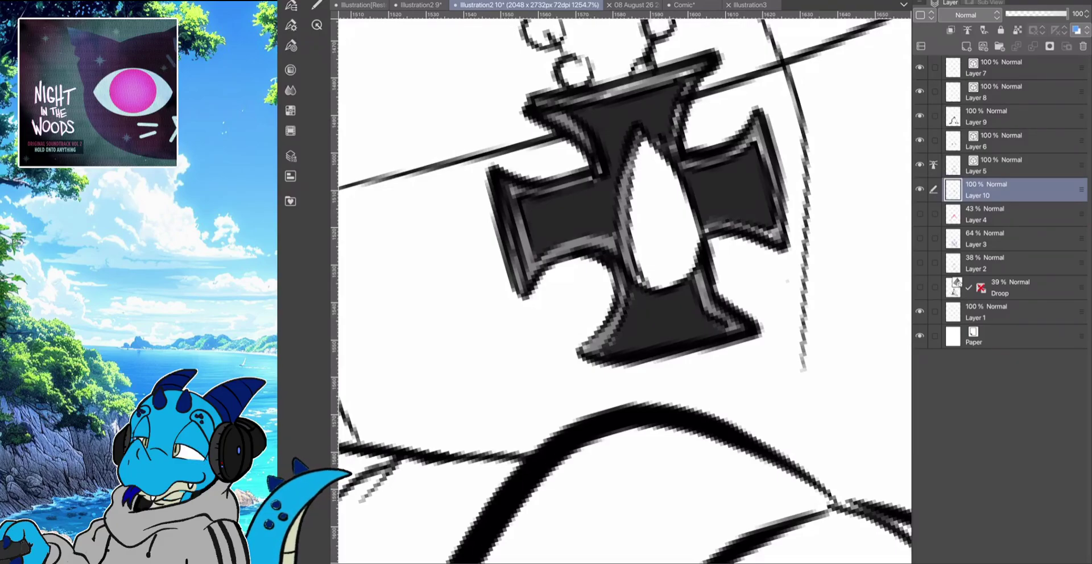
{"action": "scroll", "coordinate": [624, 291], "scroll_direction": "down", "scroll_amount": 5}
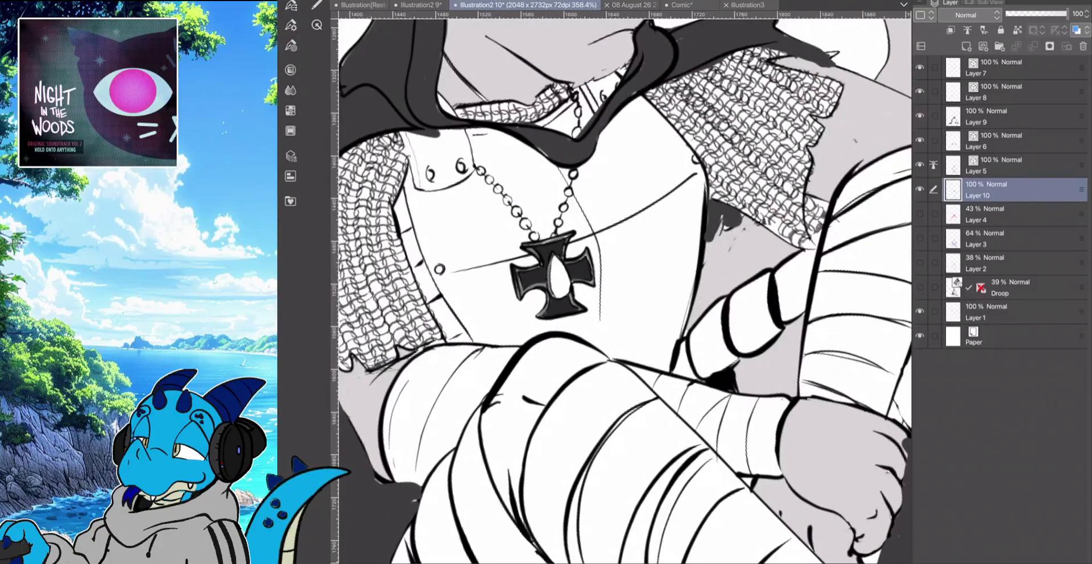
Fill the teardrop gem at the centre of the cross pendant with a deep red
{"action": "left_click", "coordinate": [317, 5]}
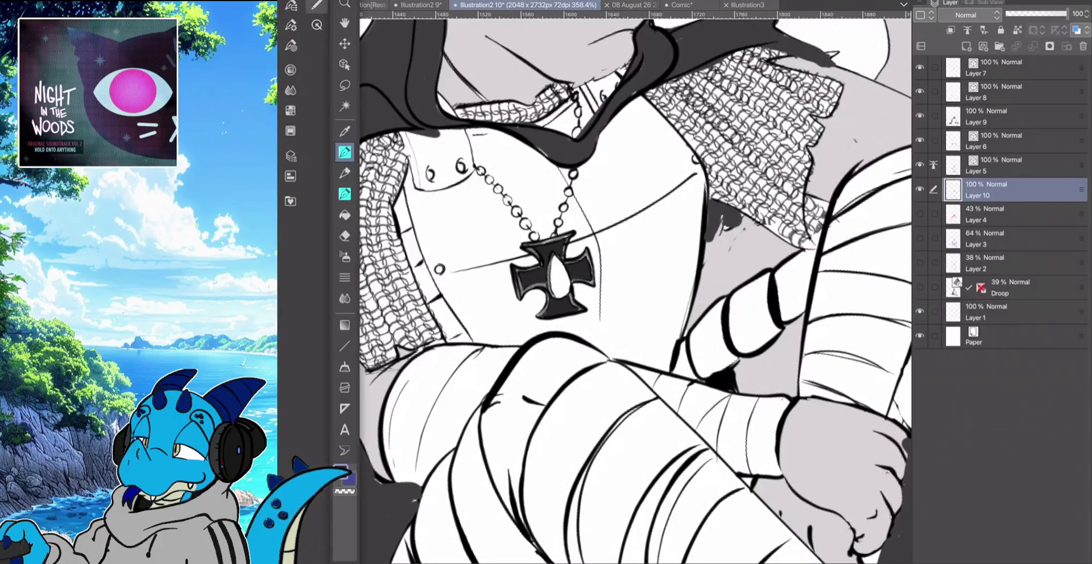
{"action": "double_click", "coordinate": [341, 471]}
{"action": "left_click_drag", "start_coordinate": [508, 481], "coordinate": [491, 502]}
{"action": "left_click", "coordinate": [679, 368]}
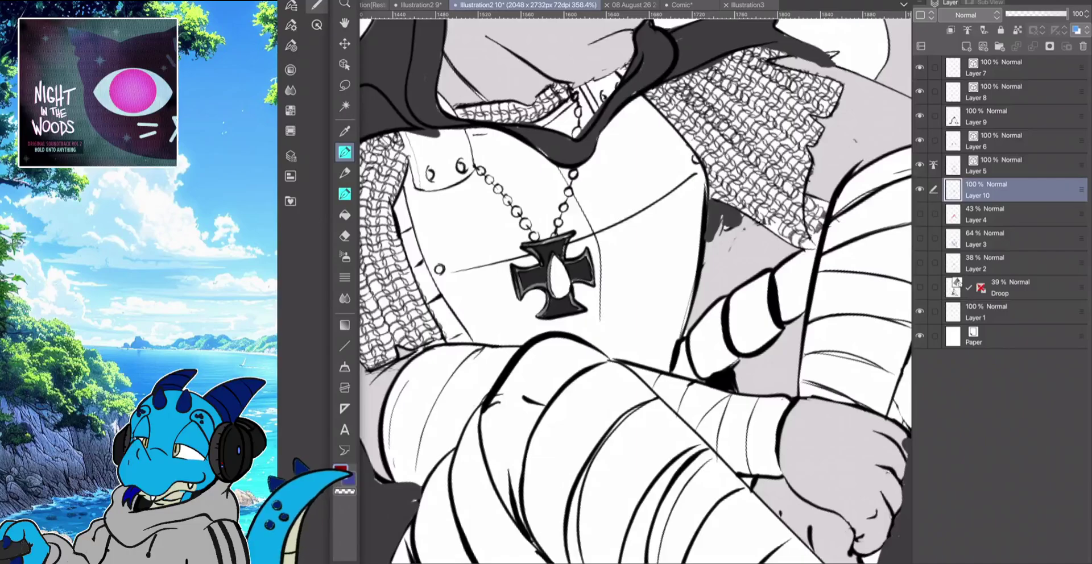
{"action": "left_click", "coordinate": [344, 215]}
{"action": "left_click", "coordinate": [559, 276]}
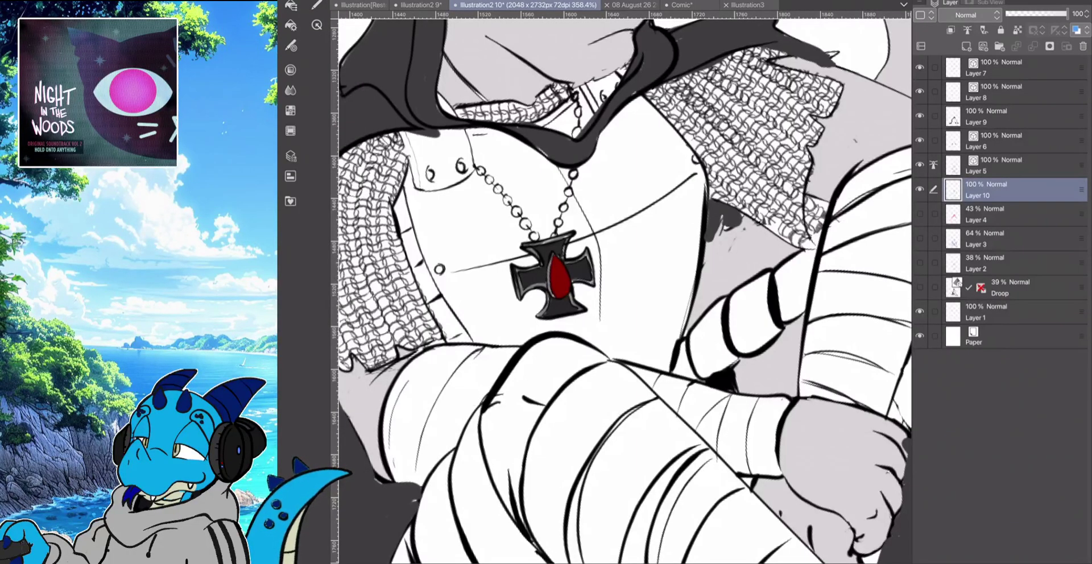
{"action": "left_click", "coordinate": [317, 6]}
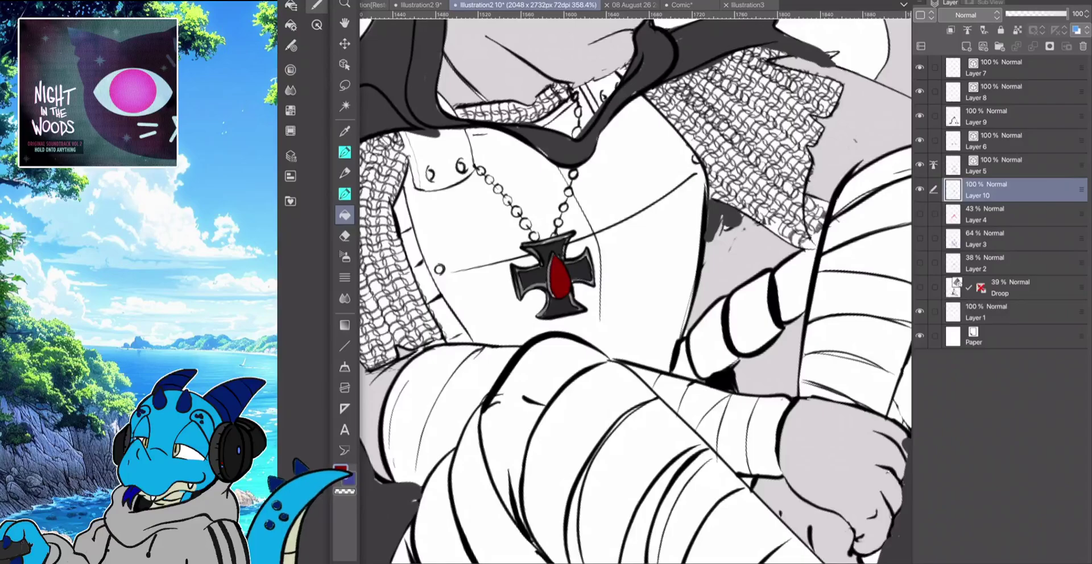
Select the deep red area of the teardrop gem at the centre of the cross pendant
{"action": "left_click", "coordinate": [345, 105]}
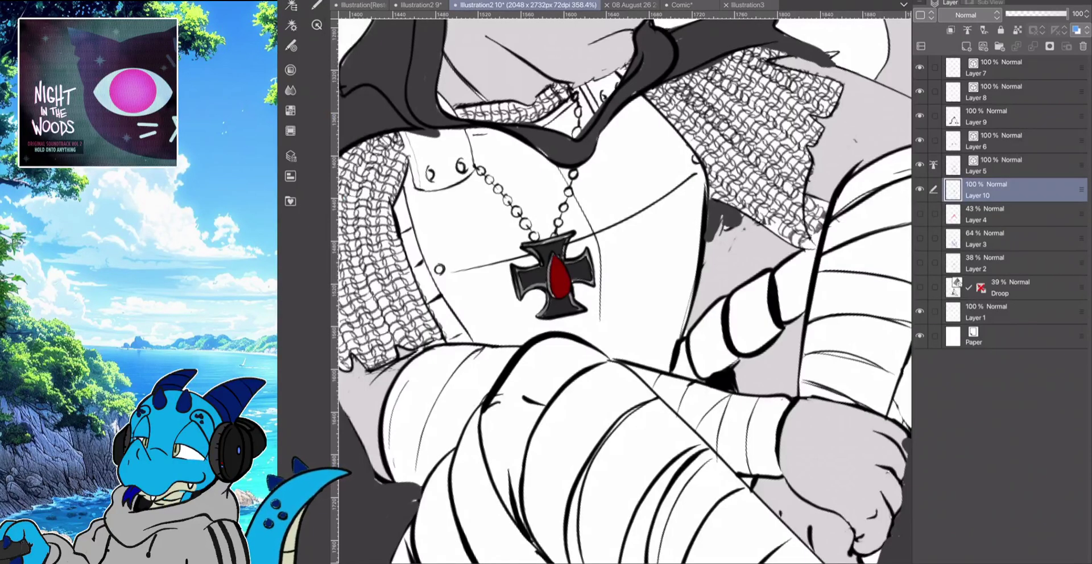
{"action": "left_click", "coordinate": [558, 277]}
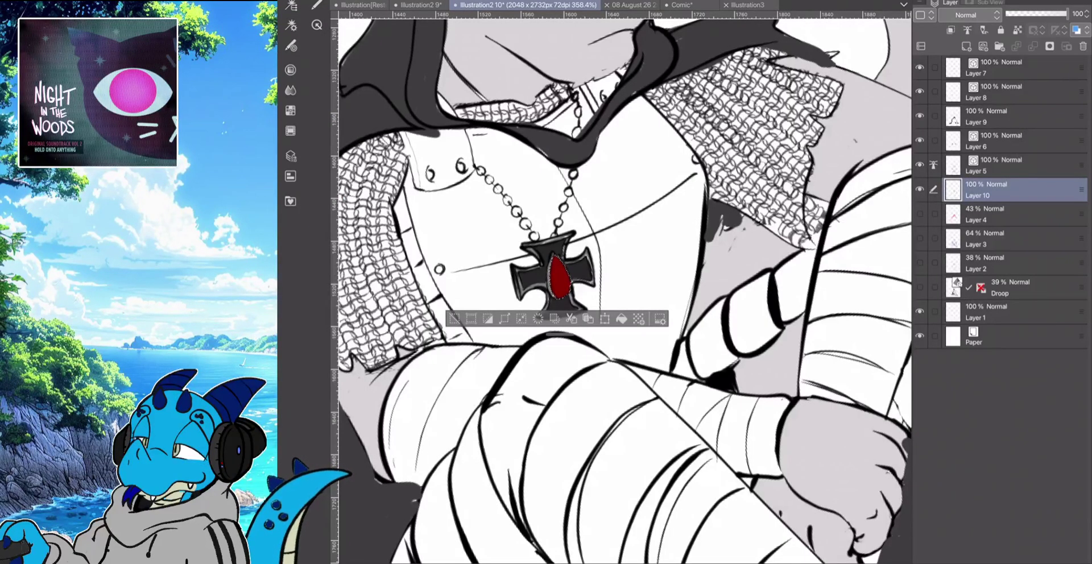
{"action": "left_click", "coordinate": [291, 25]}
{"action": "left_click", "coordinate": [290, 25]}
Airbrush a brighter red (A20808) over the selected teardrop gem, keeping some of the deeper red as shading
{"action": "left_click", "coordinate": [317, 5]}
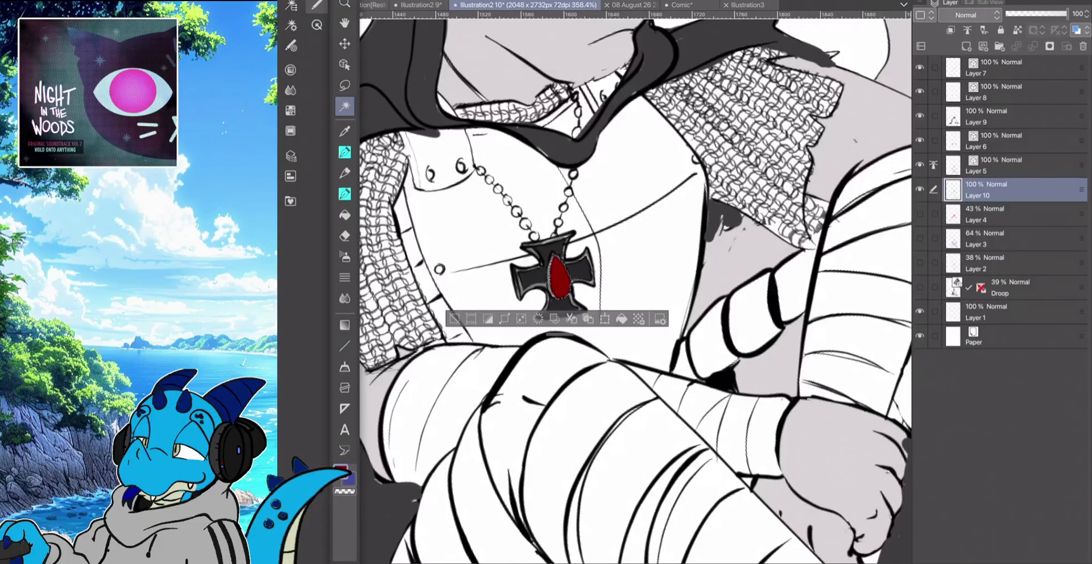
{"action": "key", "text": "g"}
{"action": "double_click", "coordinate": [342, 471]}
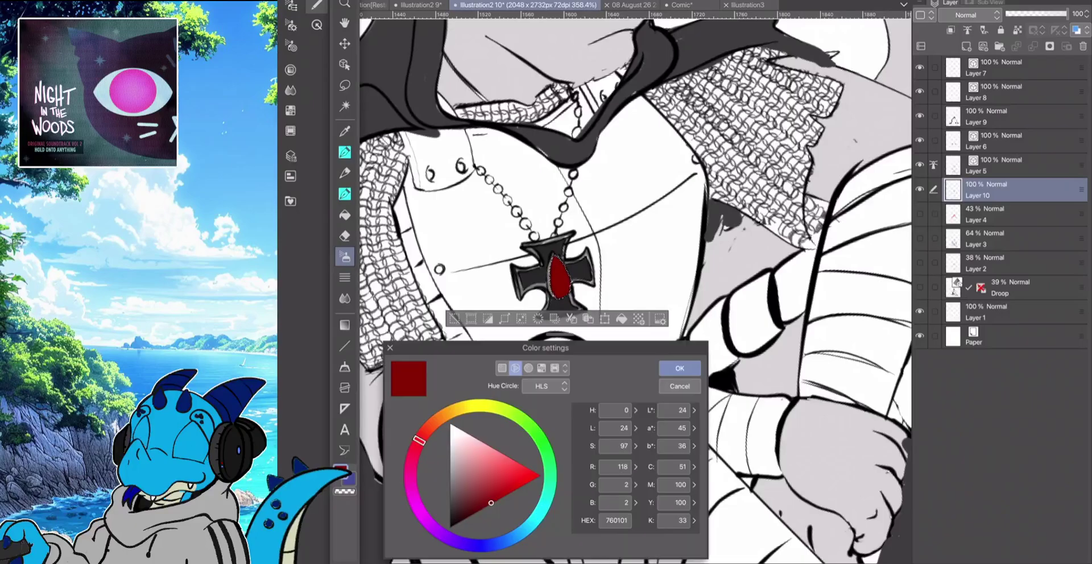
{"action": "left_click", "coordinate": [503, 492]}
{"action": "key", "text": "Return"}
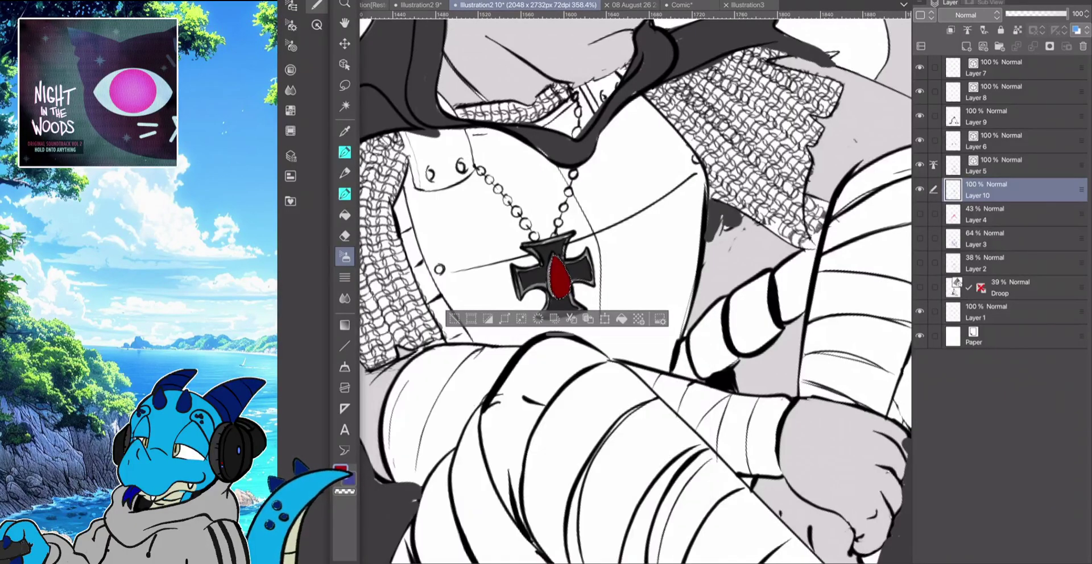
{"action": "key", "text": "F2"}
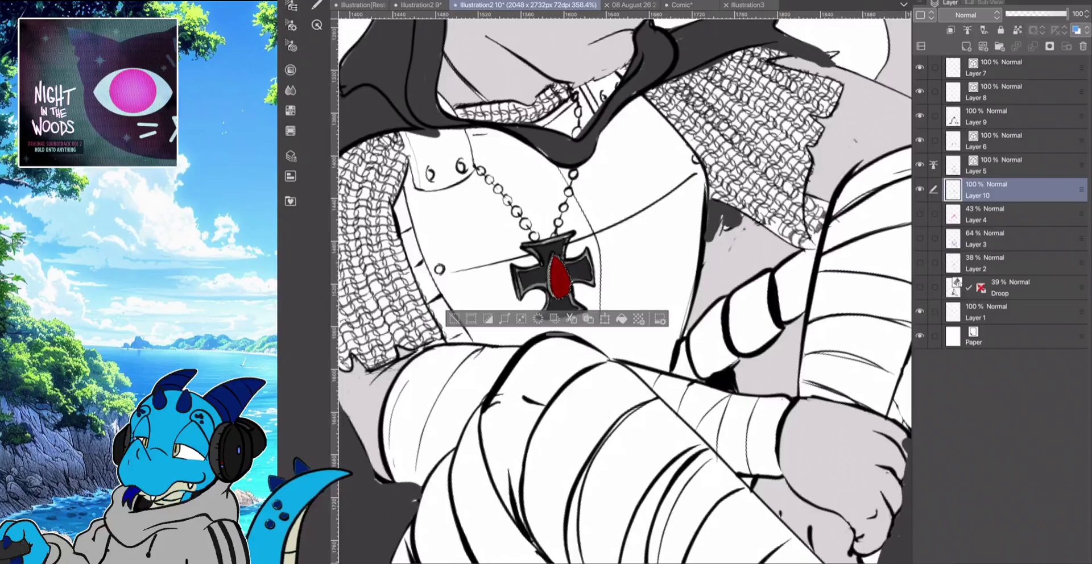
{"action": "key", "text": "F2"}
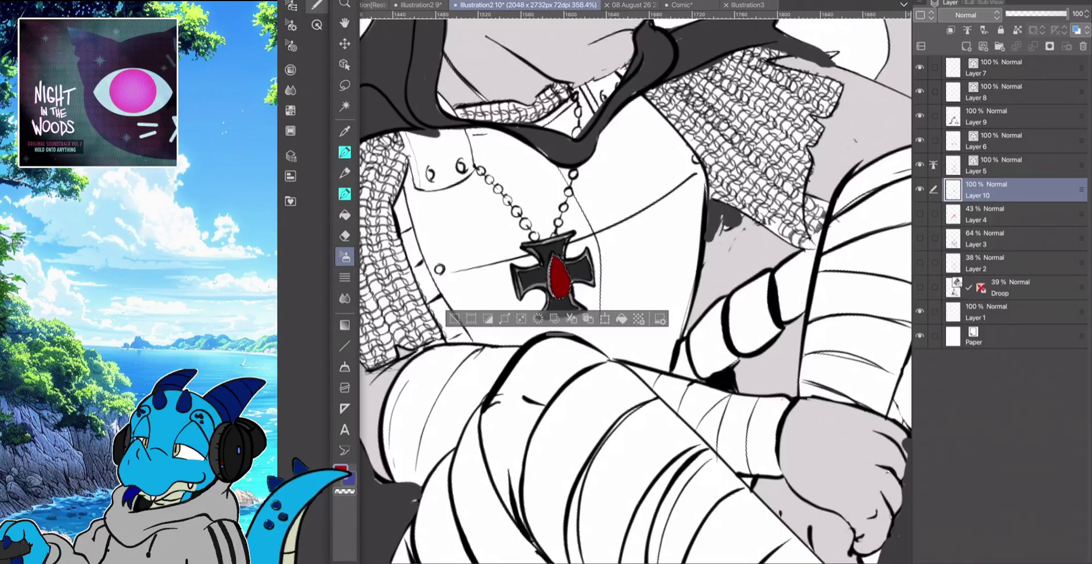
{"action": "key", "text": "F3"}
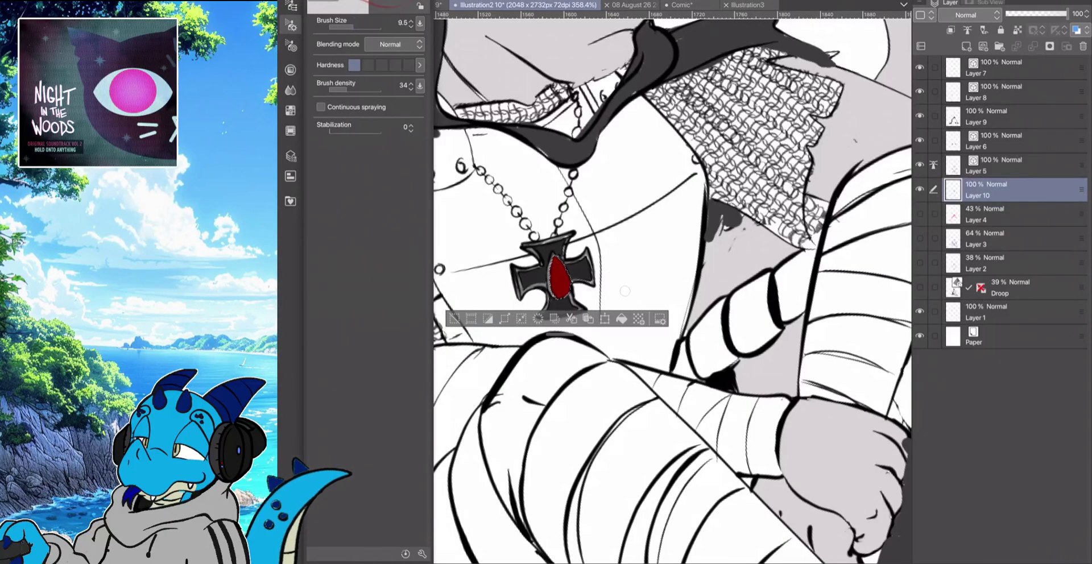
{"action": "key", "text": "F3"}
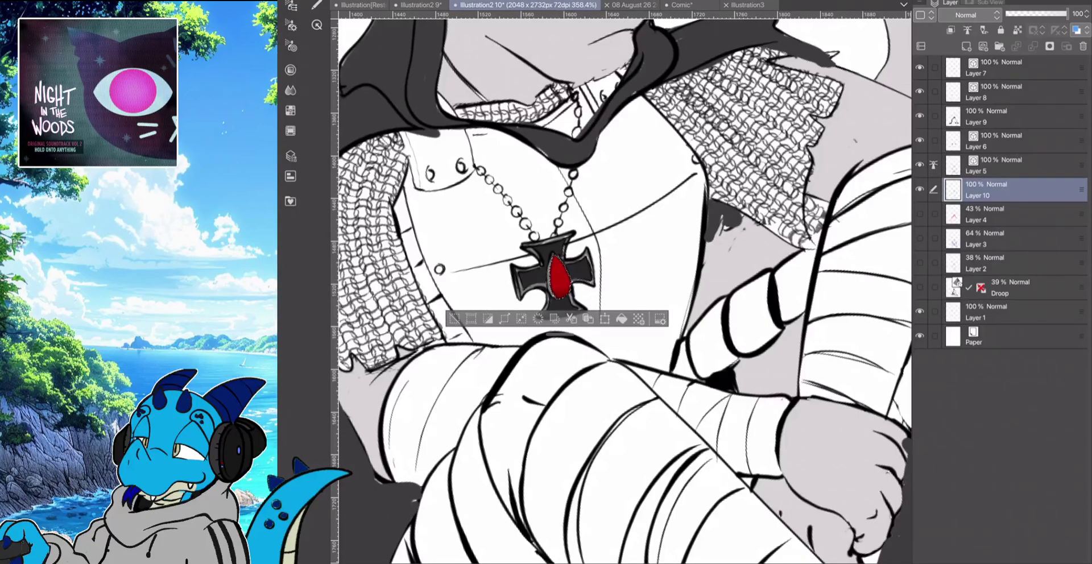
Airbrush a lighter red (D03232) onto the upper part of the selected gem
{"action": "left_click", "coordinate": [317, 5]}
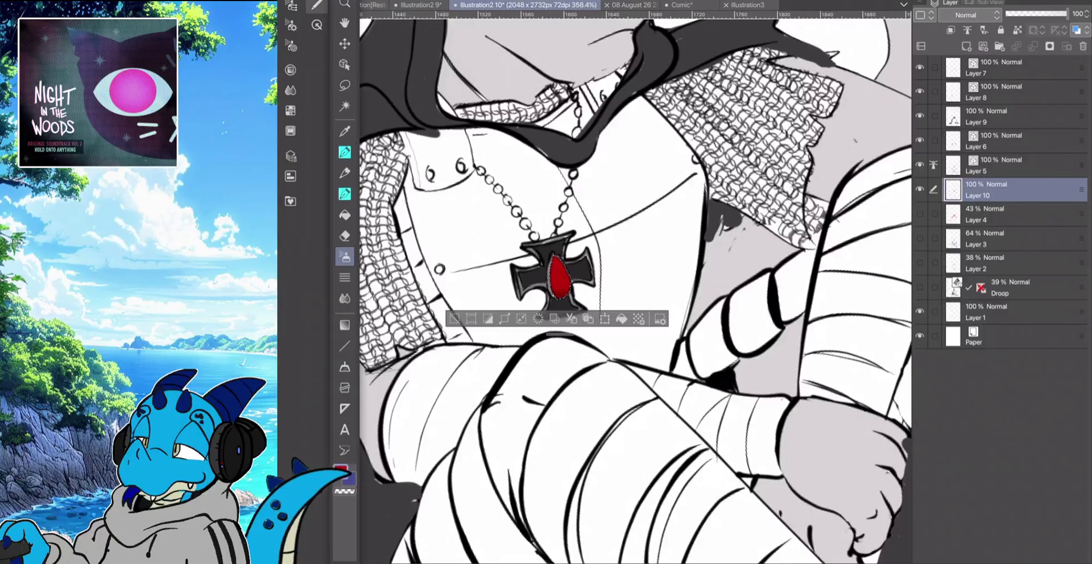
{"action": "double_click", "coordinate": [341, 470]}
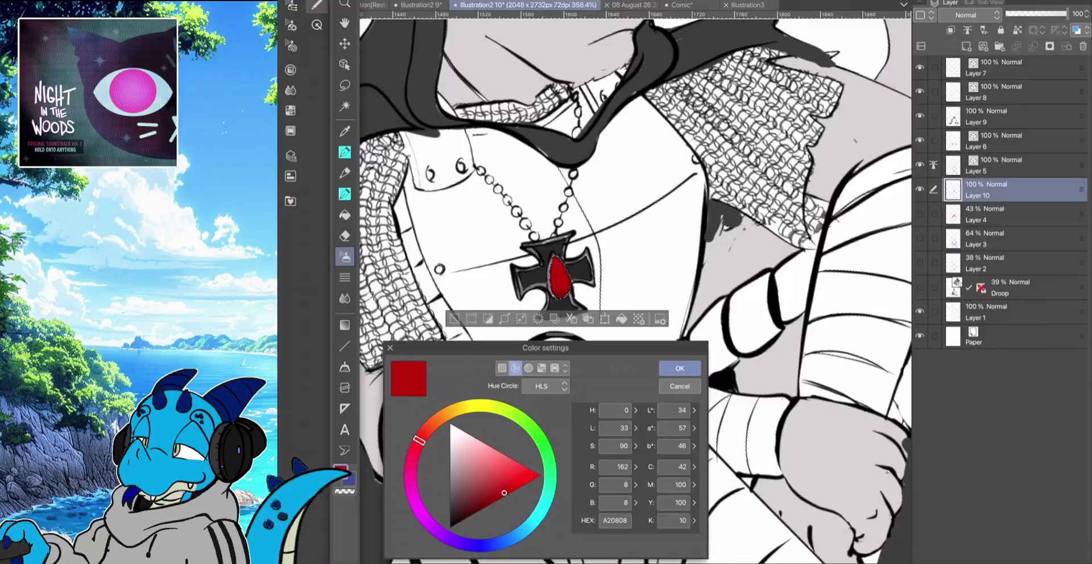
{"action": "left_click", "coordinate": [505, 475]}
{"action": "left_click", "coordinate": [679, 367]}
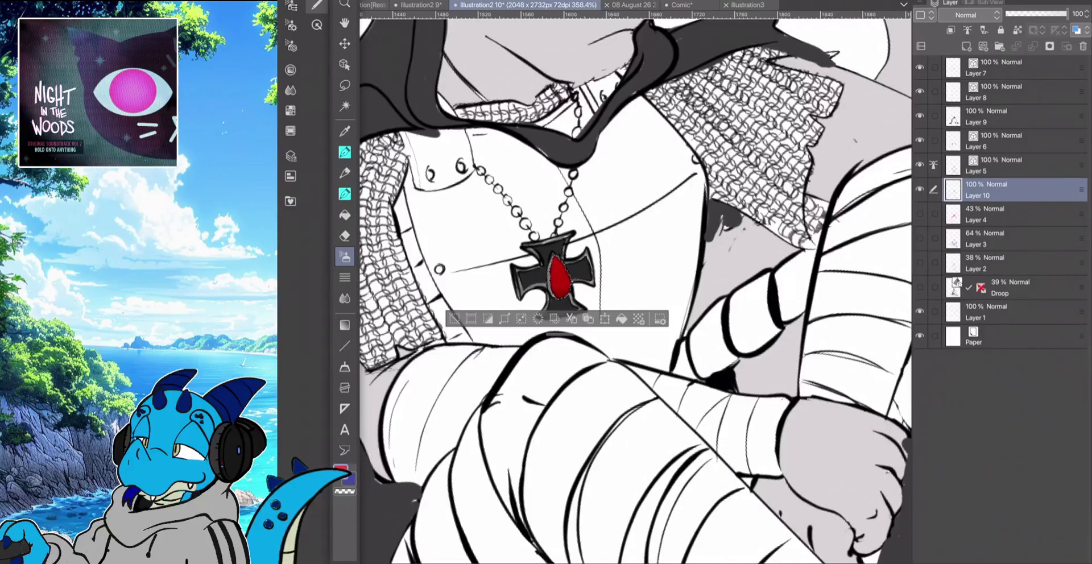
{"action": "key", "text": "F2"}
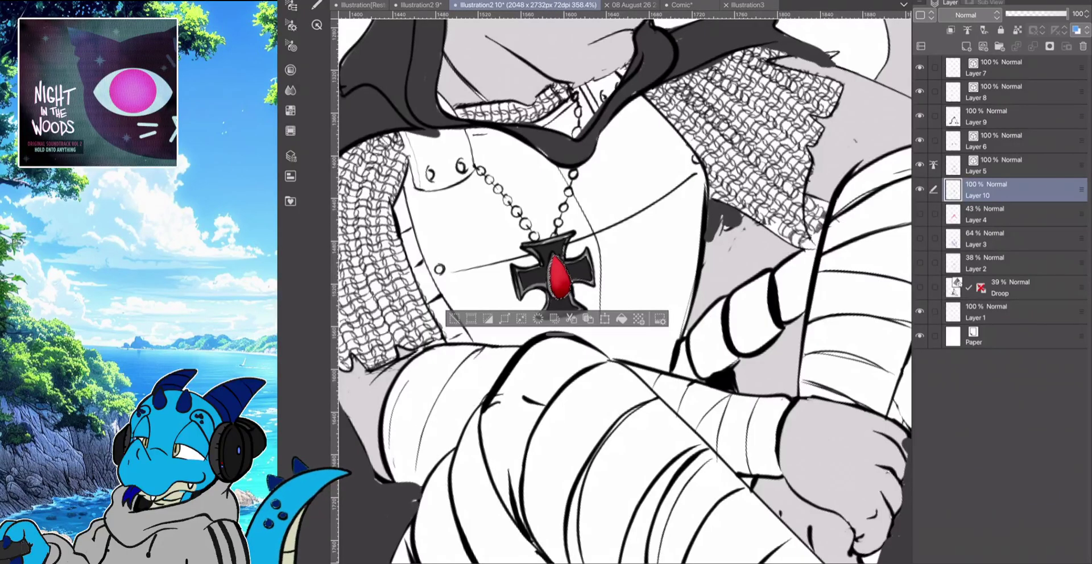
Airbrush a pale pinkish red onto the upper tip of the gem to brighten its gradient
{"action": "key", "text": "F2"}
{"action": "left_click", "coordinate": [341, 472]}
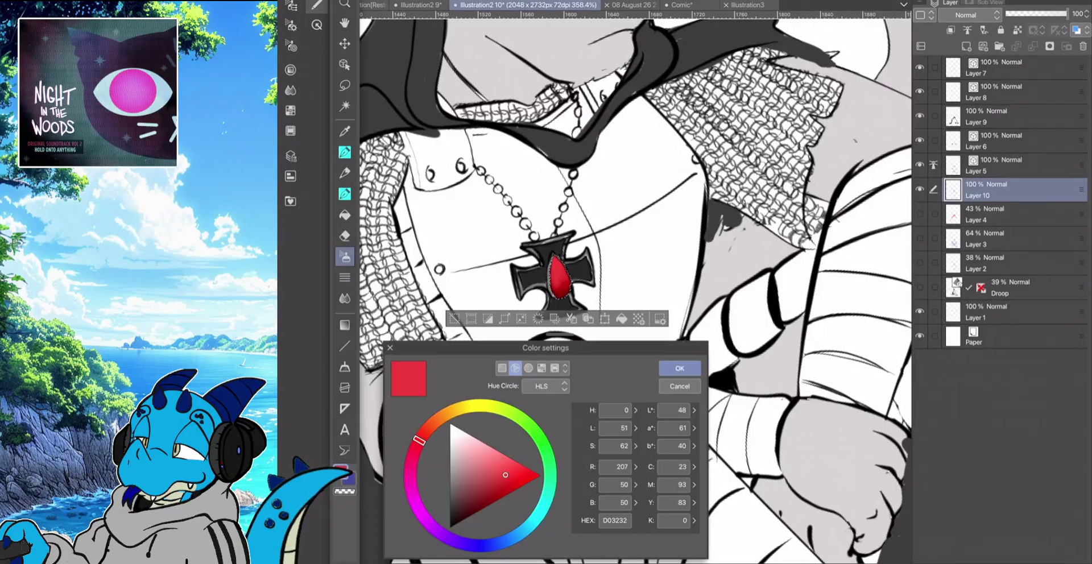
{"action": "left_click", "coordinate": [499, 456]}
{"action": "key", "text": "Return"}
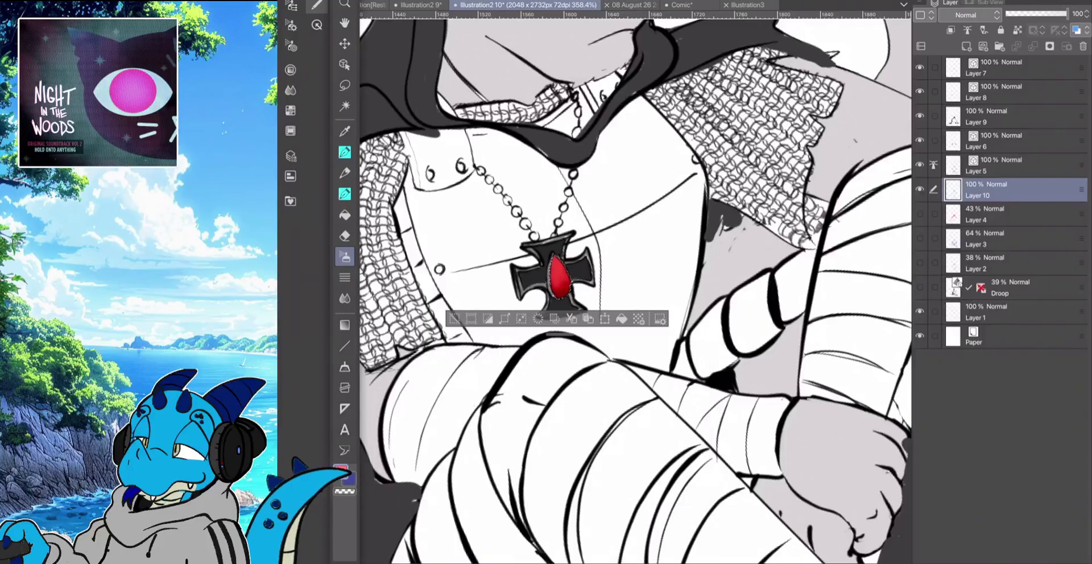
{"action": "key", "text": "F2"}
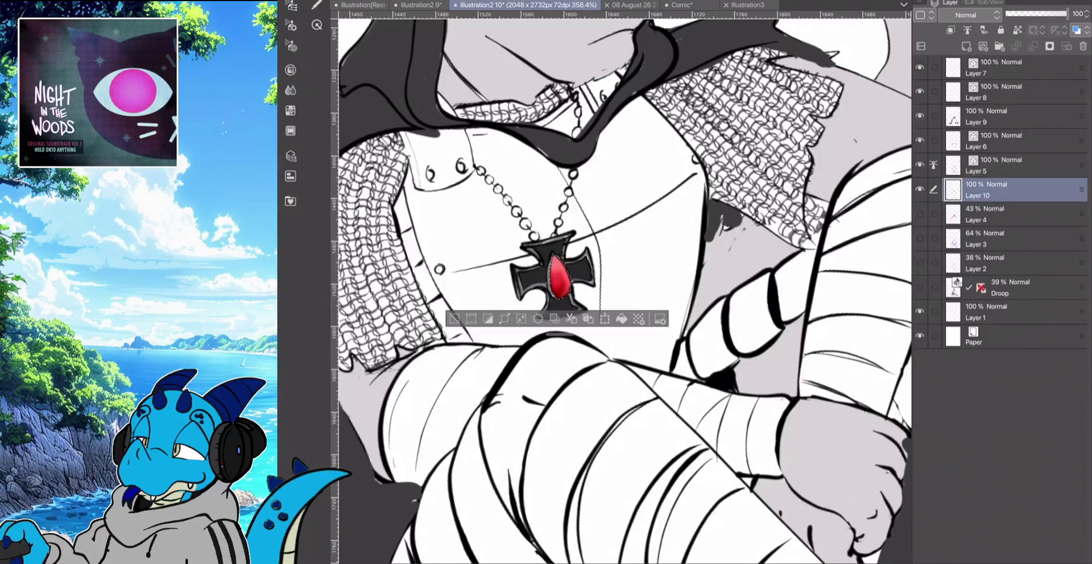
Switch from the airbrush to the pen and set the drawing colour to pure white (FFFFFF)
{"action": "key", "text": "F2"}
{"action": "left_click", "coordinate": [344, 152]}
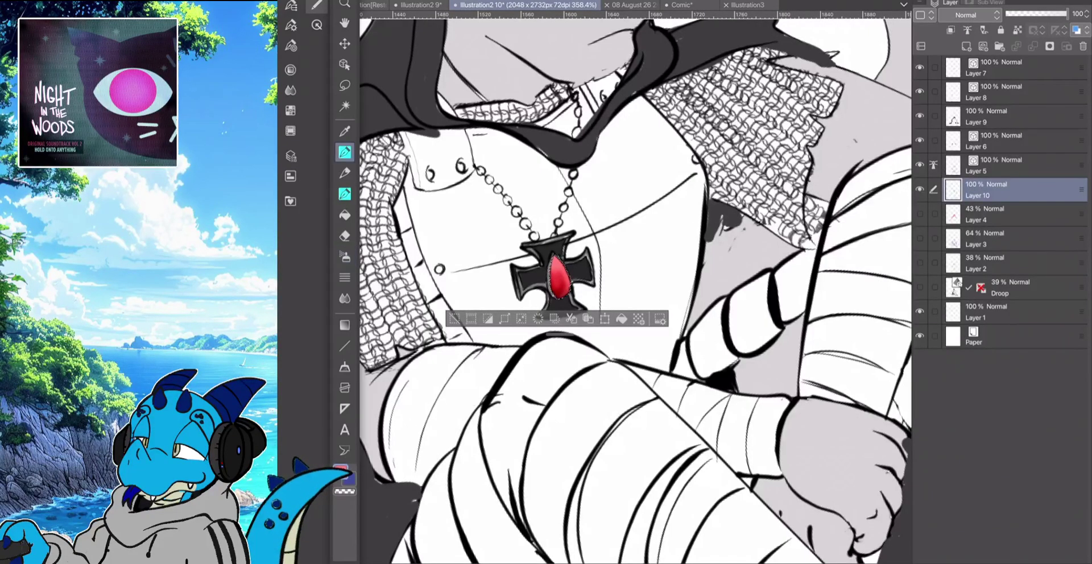
{"action": "double_click", "coordinate": [342, 471]}
{"action": "left_click_drag", "start_coordinate": [472, 438], "coordinate": [450, 424]}
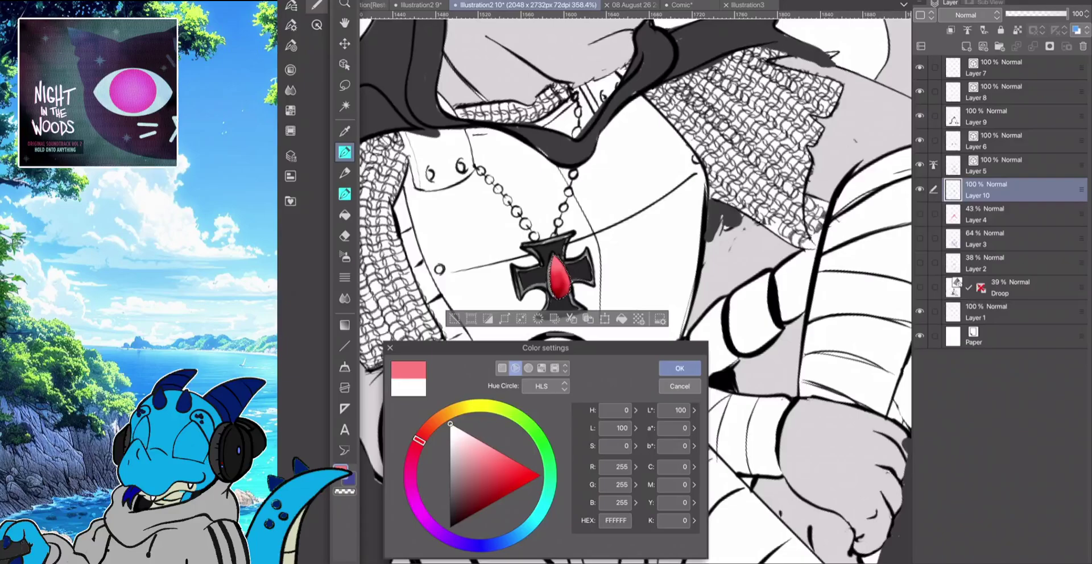
{"action": "key", "text": "Return"}
{"action": "key", "text": "F2"}
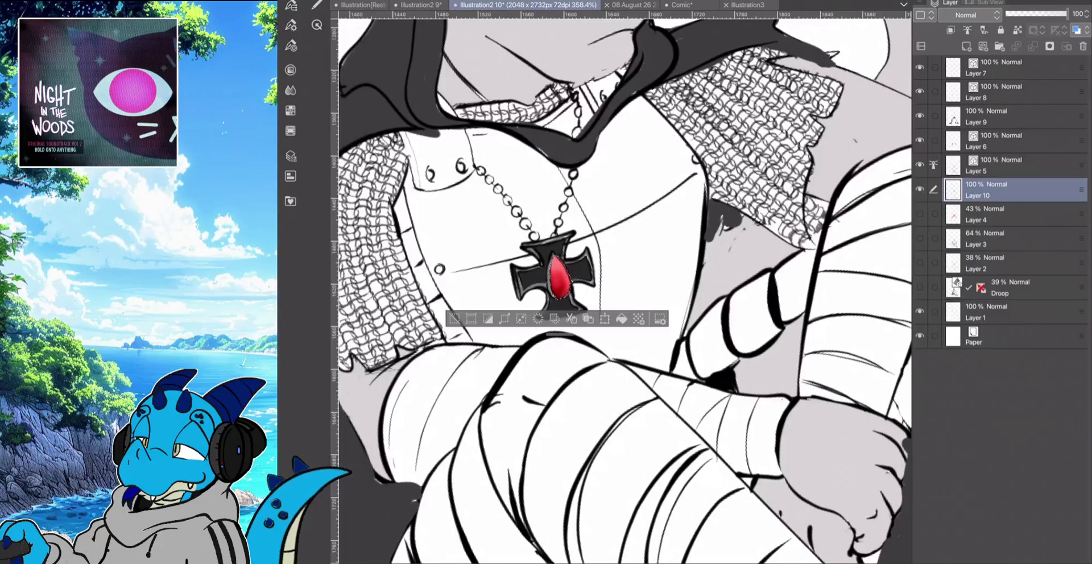
Try white pen highlights along the gem's upper tip, right edge, bottom rim and left side
{"action": "scroll", "coordinate": [564, 262], "scroll_direction": "up", "scroll_amount": 6}
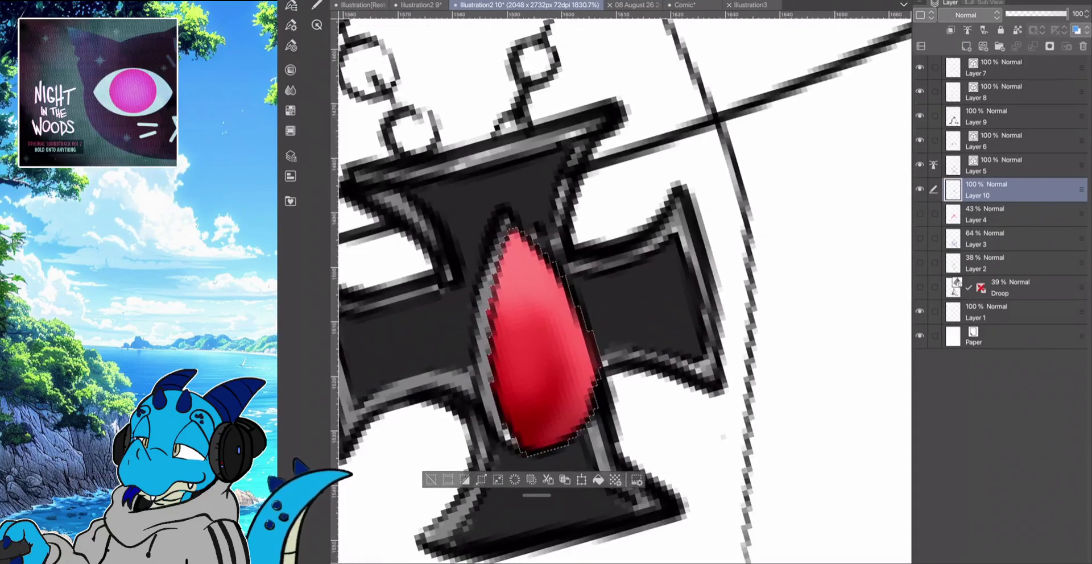
{"action": "mouse_move", "coordinate": [512, 242]}
{"action": "left_mouse_down"}
{"action": "mouse_move", "coordinate": [526, 275]}
{"action": "mouse_move", "coordinate": [514, 241]}
{"action": "left_mouse_up"}
{"action": "left_click_drag", "start_coordinate": [537, 274], "coordinate": [585, 361]}
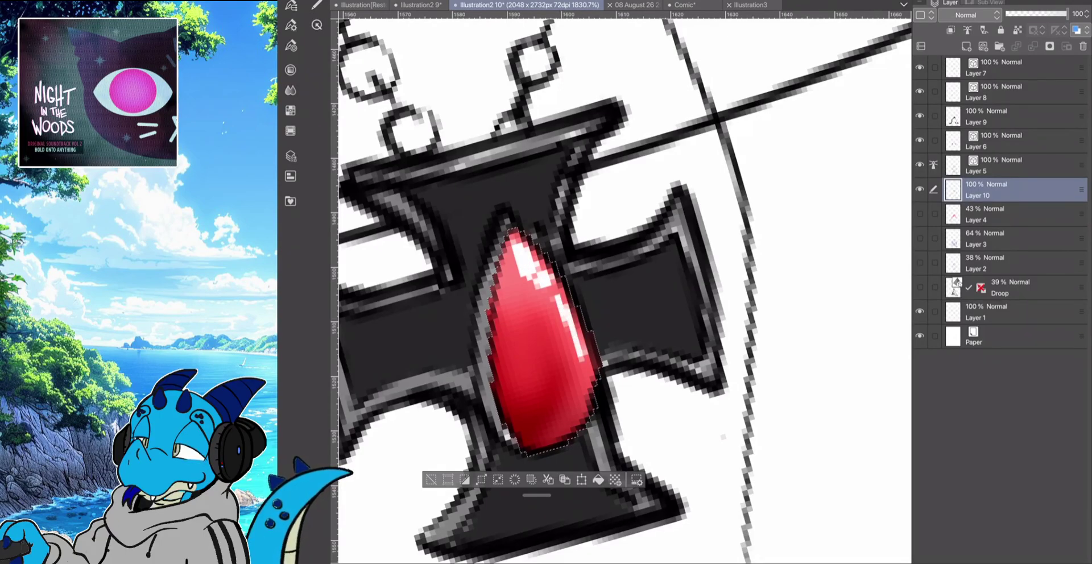
{"action": "left_click_drag", "start_coordinate": [564, 435], "coordinate": [530, 444]}
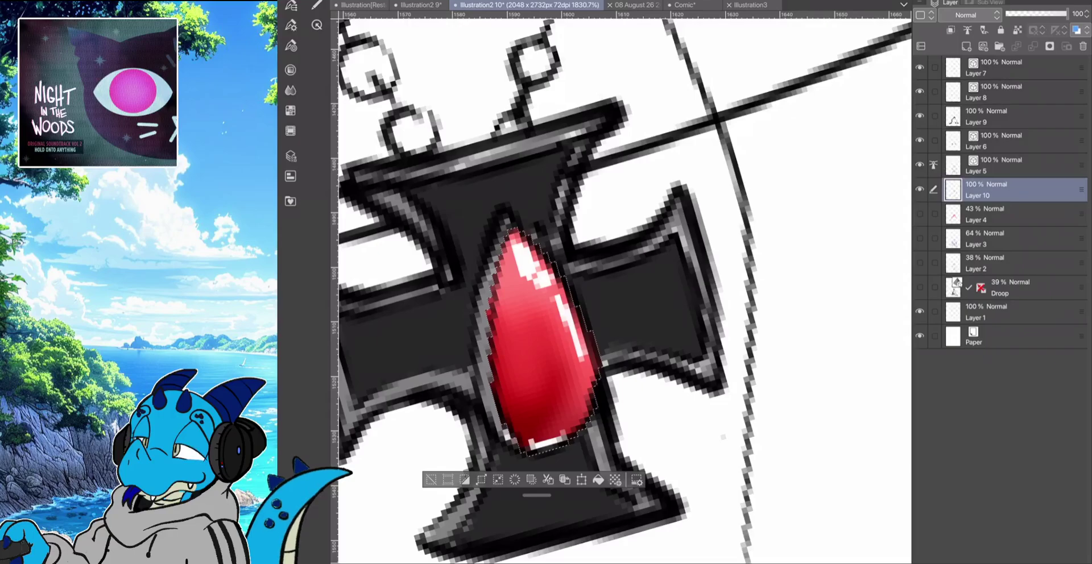
{"action": "left_click_drag", "start_coordinate": [504, 333], "coordinate": [498, 354]}
{"action": "scroll", "coordinate": [534, 341], "scroll_direction": "down", "scroll_amount": 8}
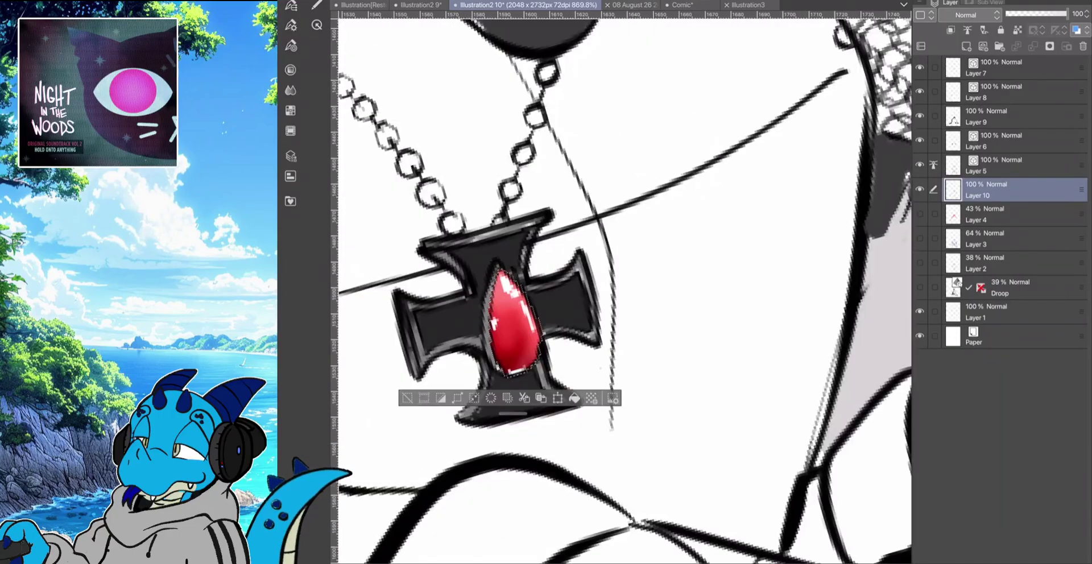
{"action": "scroll", "coordinate": [534, 341], "scroll_direction": "down", "scroll_amount": 3}
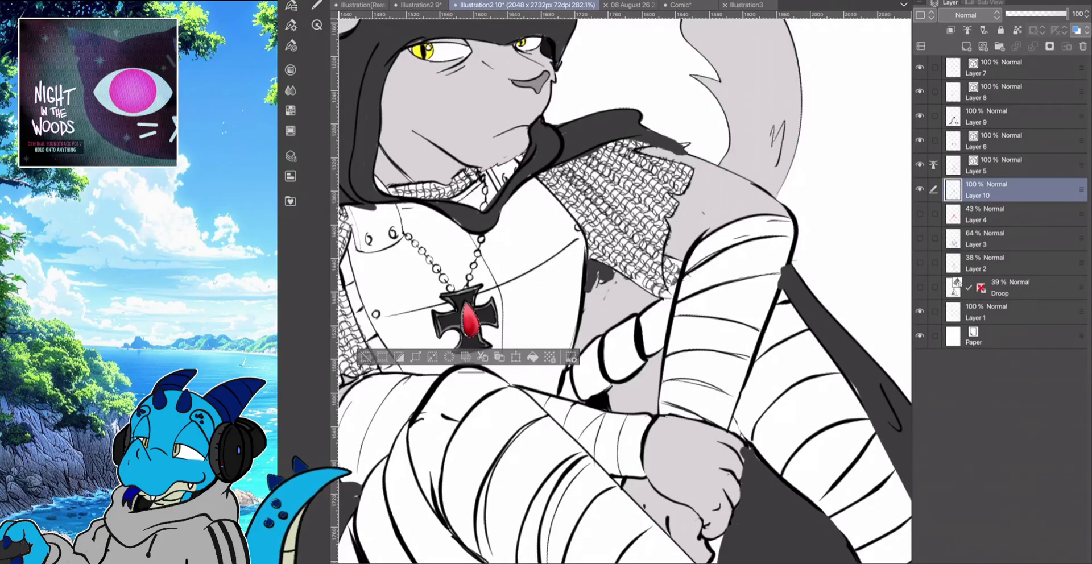
Draw white highlights on the gem's bottom rim, a dot on its lower right edge and a streak along its upper right edge
{"action": "scroll", "coordinate": [460, 310], "scroll_direction": "up", "scroll_amount": 7}
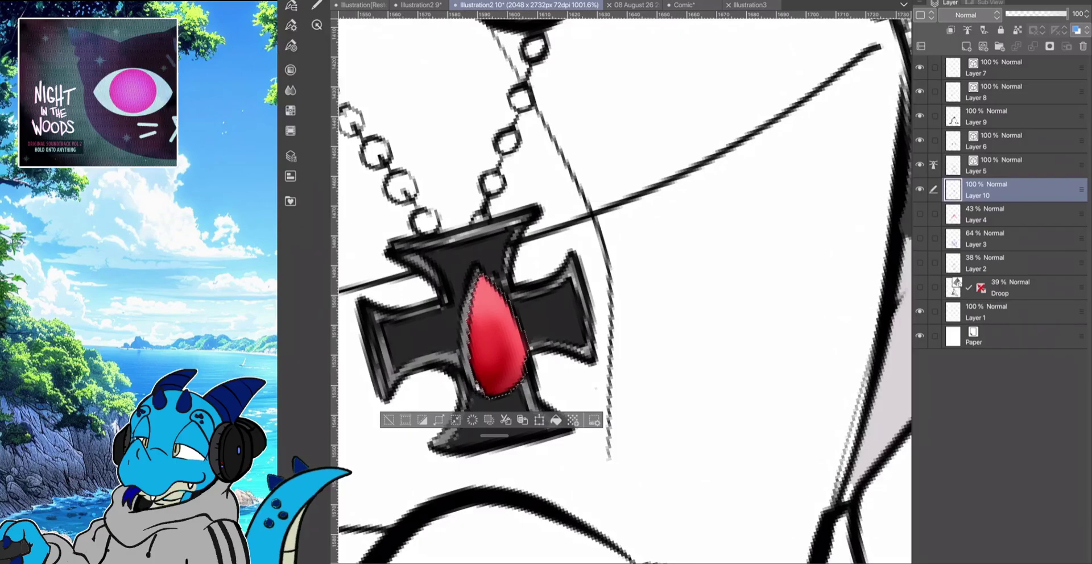
{"action": "left_click_drag", "start_coordinate": [496, 389], "coordinate": [514, 379]}
{"action": "left_click", "coordinate": [519, 366]}
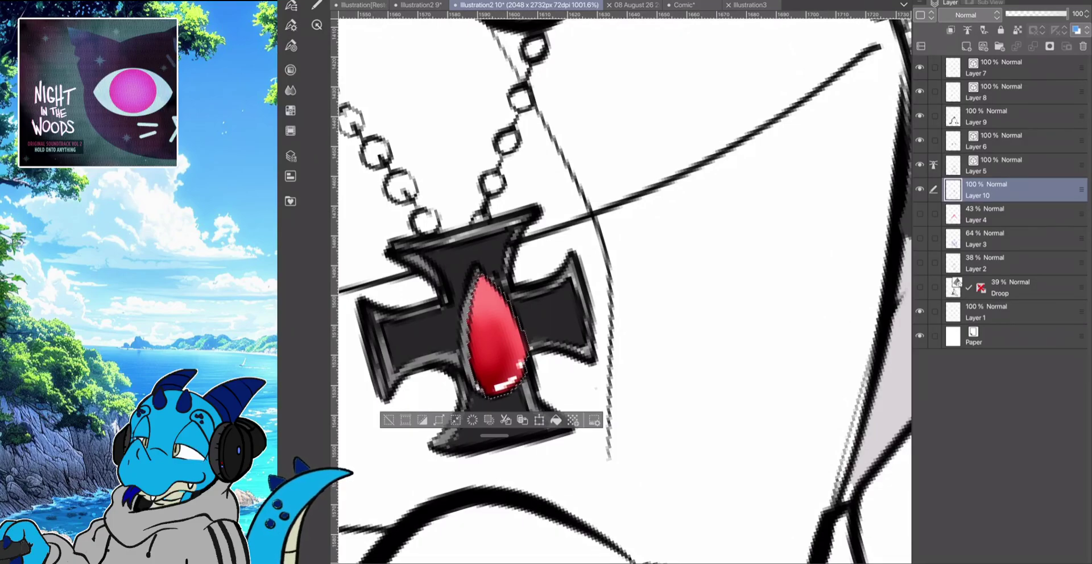
{"action": "left_click_drag", "start_coordinate": [515, 327], "coordinate": [489, 287]}
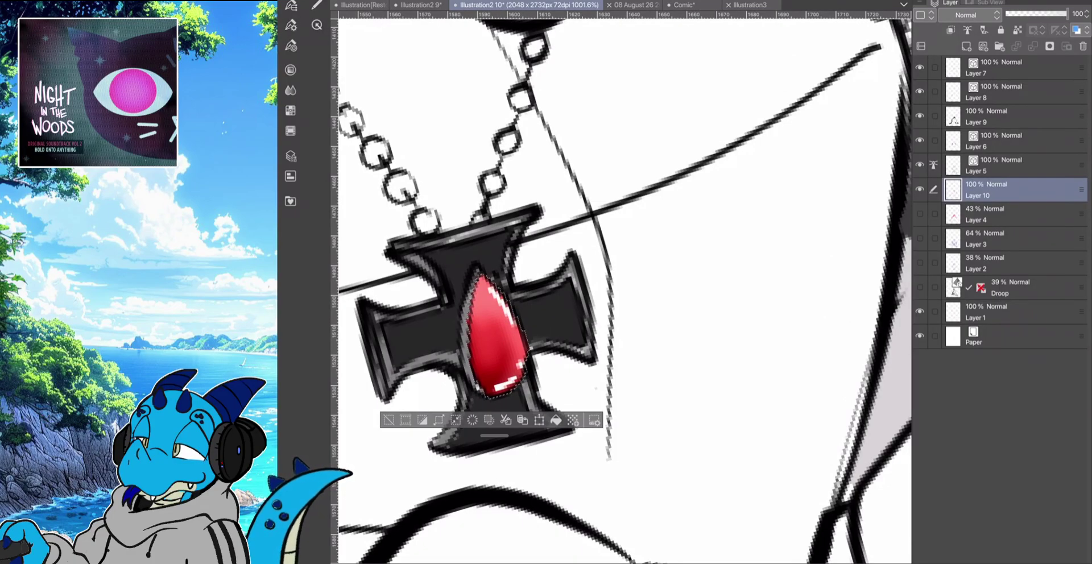
{"action": "scroll", "coordinate": [462, 297], "scroll_direction": "down", "scroll_amount": 4}
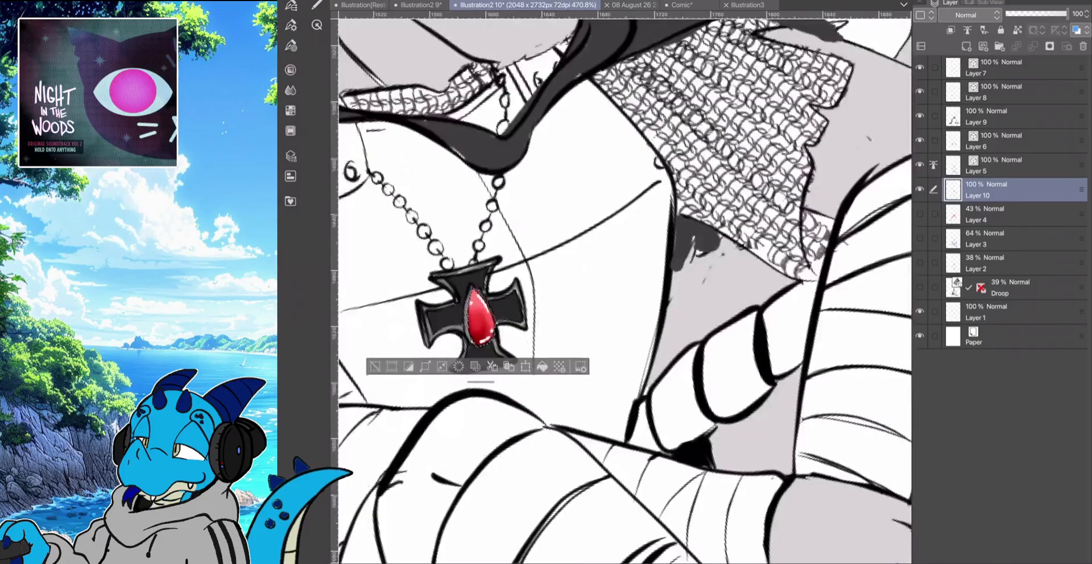
{"action": "scroll", "coordinate": [449, 302], "scroll_direction": "down", "scroll_amount": 5}
{"action": "scroll", "coordinate": [620, 291], "scroll_direction": "left", "scroll_amount": 2}
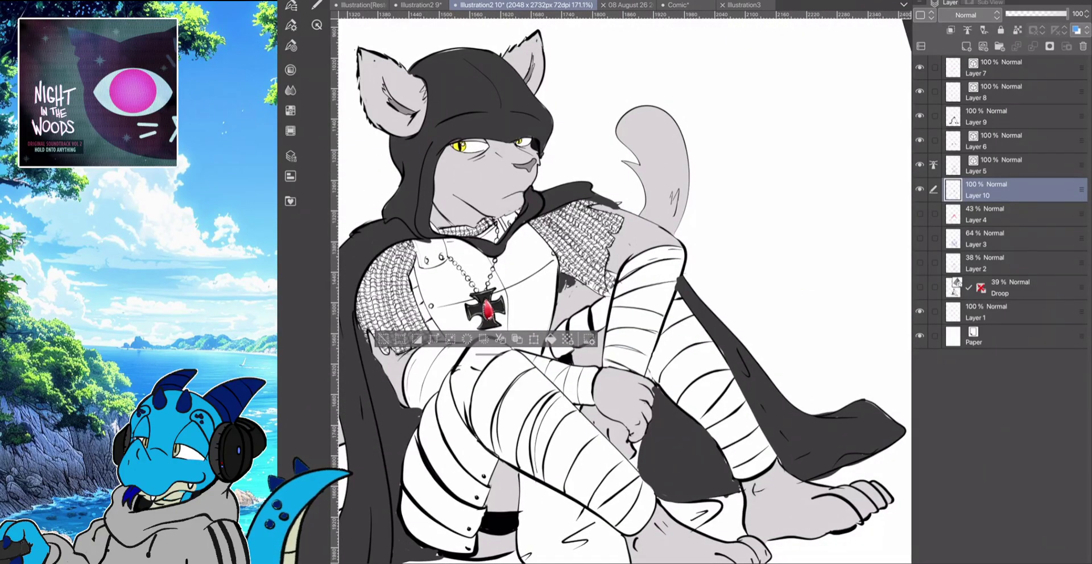
{"action": "scroll", "coordinate": [488, 309], "scroll_direction": "down", "scroll_amount": 2}
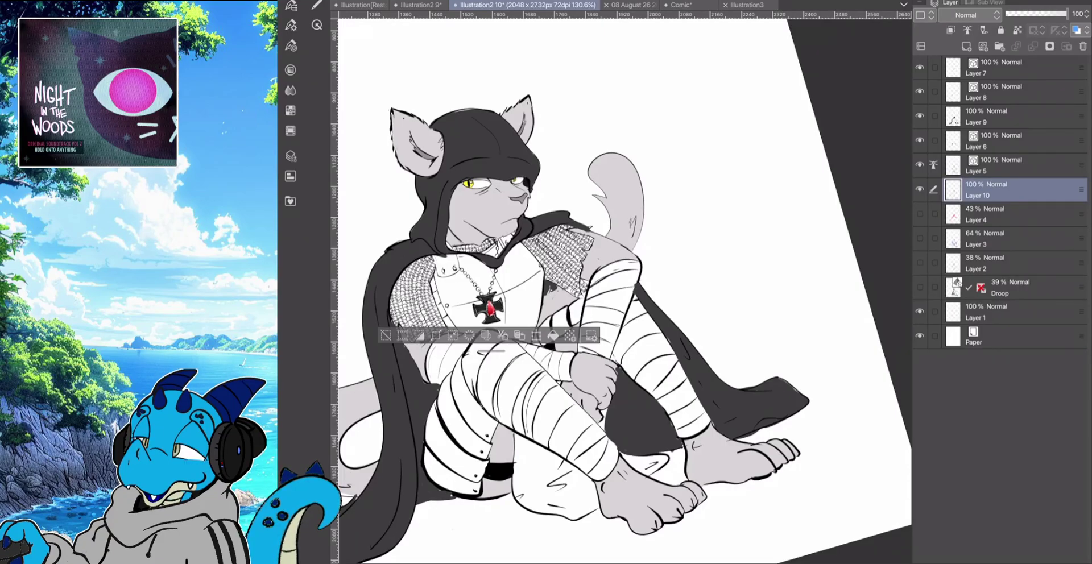
Set the pen's drawing colour to a neutral mid grey (9B9B9B)
{"action": "left_click", "coordinate": [290, 25]}
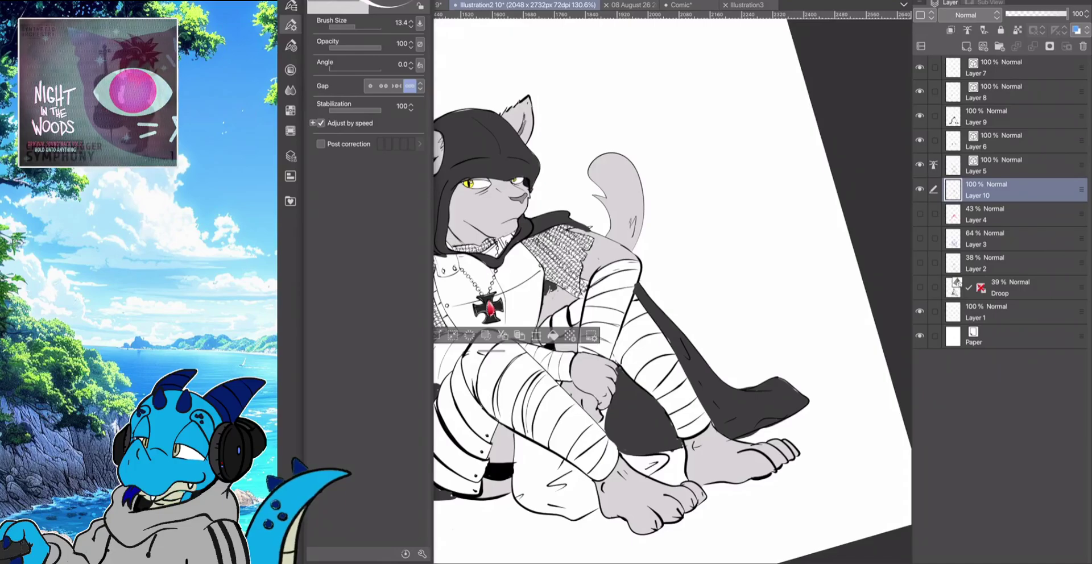
{"action": "left_click", "coordinate": [290, 25]}
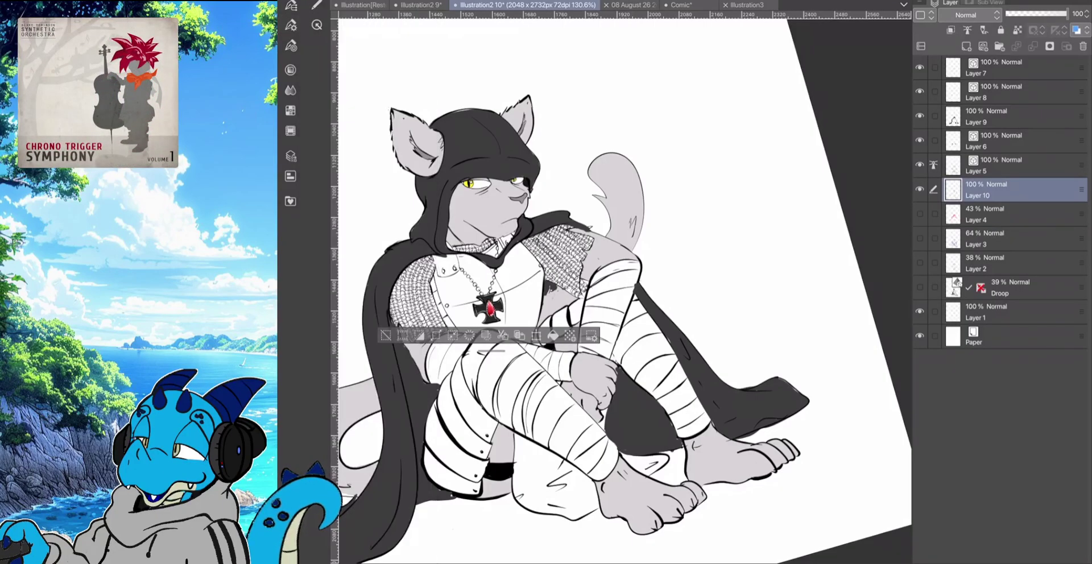
{"action": "left_click", "coordinate": [317, 6]}
{"action": "left_click", "coordinate": [341, 472]}
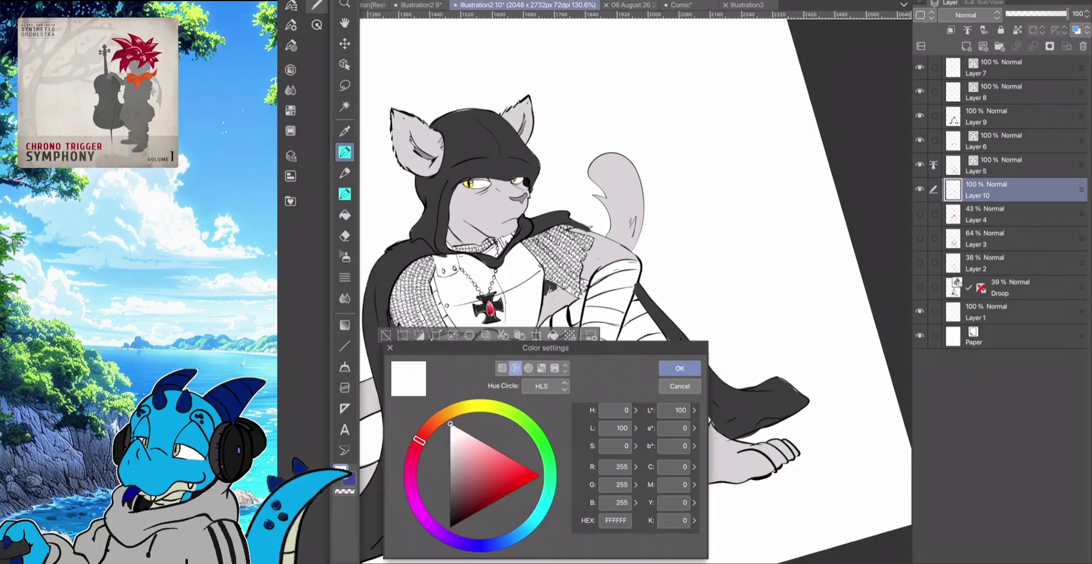
{"action": "left_click_drag", "start_coordinate": [450, 424], "coordinate": [450, 464]}
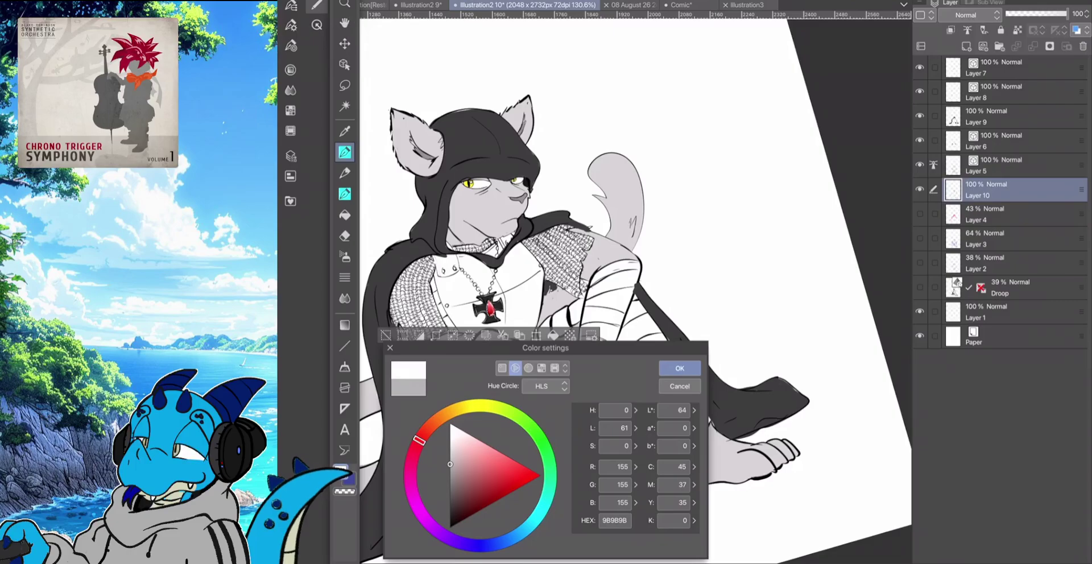
{"action": "key", "text": "Return"}
{"action": "left_click", "coordinate": [290, 25]}
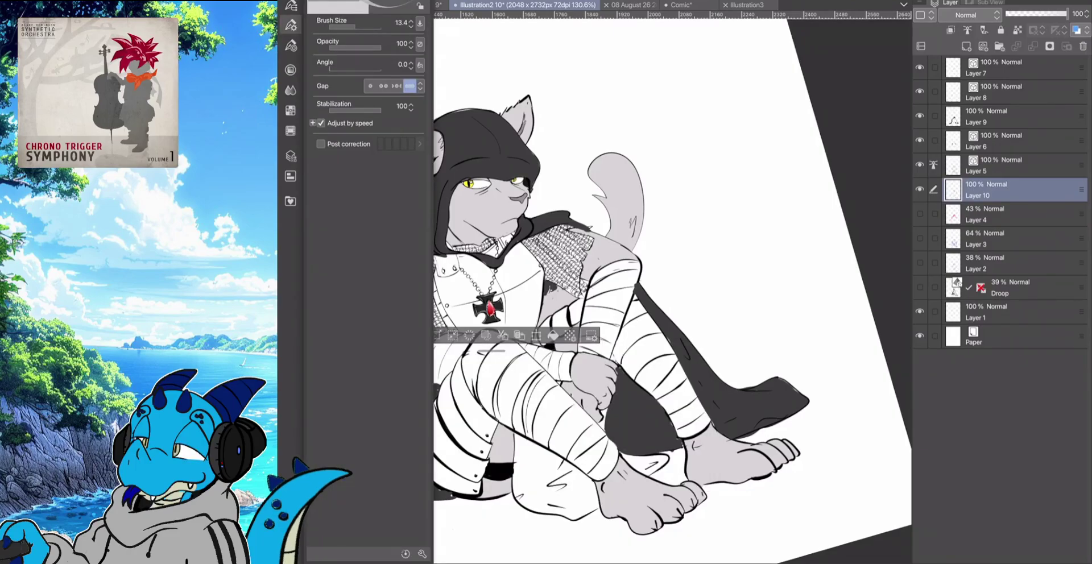
Clear the selection and fill the bandage wraps on the near shin with the mid grey using the Fill tool
{"action": "left_click", "coordinate": [291, 25]}
{"action": "left_click", "coordinate": [290, 25]}
{"action": "left_click", "coordinate": [291, 25]}
{"action": "left_click", "coordinate": [317, 5]}
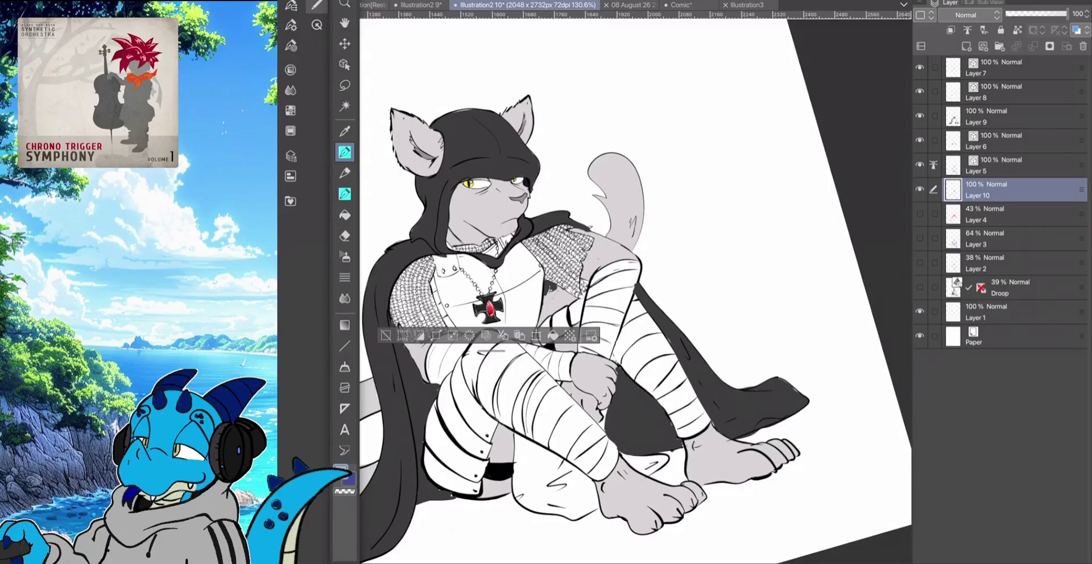
{"action": "left_click", "coordinate": [344, 215]}
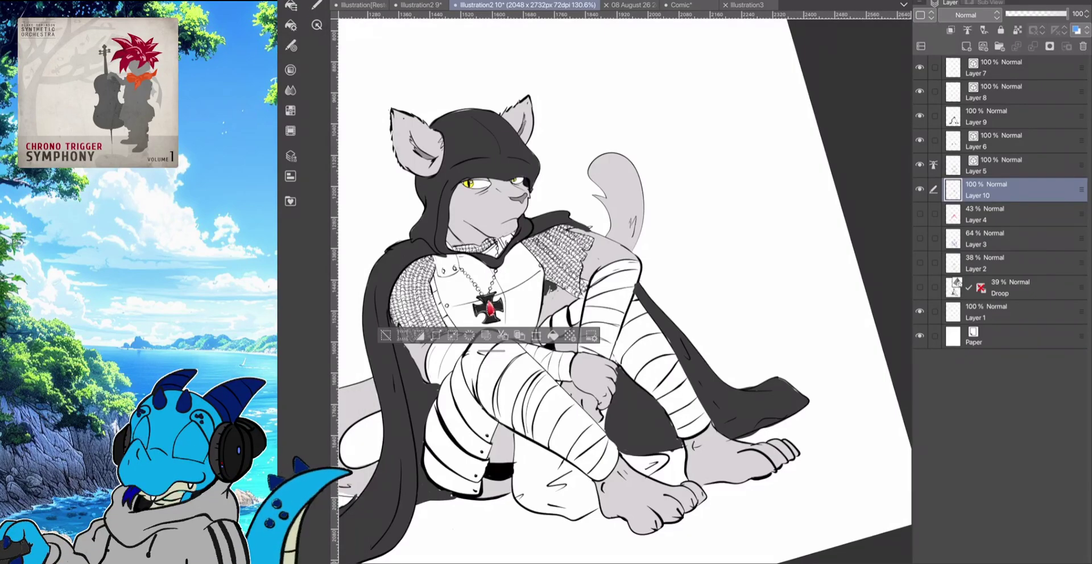
{"action": "key", "text": "ctrl+d"}
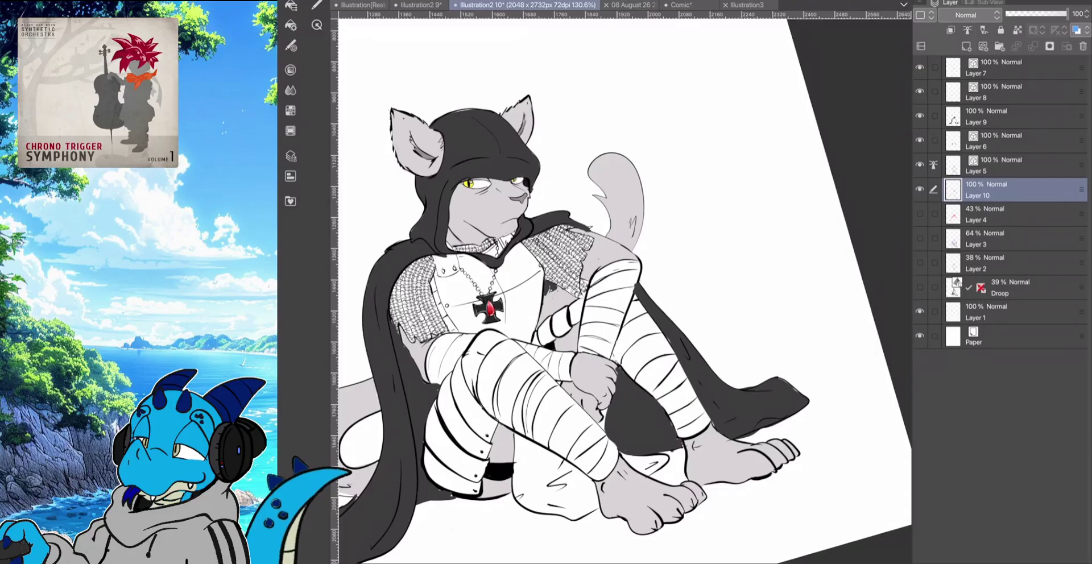
{"action": "left_click", "coordinate": [498, 378]}
{"action": "left_click", "coordinate": [520, 398]}
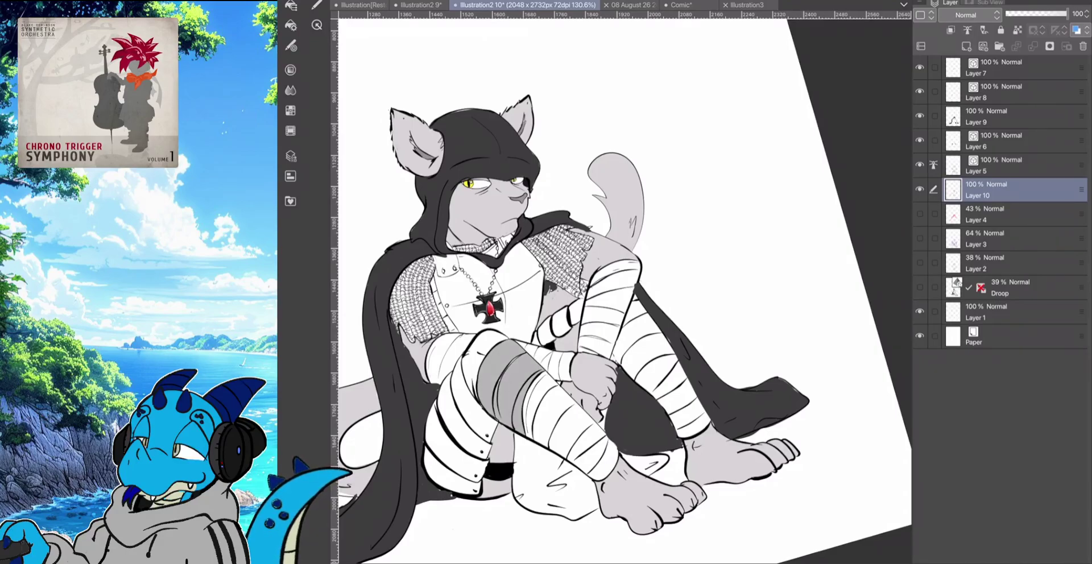
{"action": "left_click", "coordinate": [585, 452]}
{"action": "left_click", "coordinate": [568, 418]}
{"action": "left_click", "coordinate": [534, 392]}
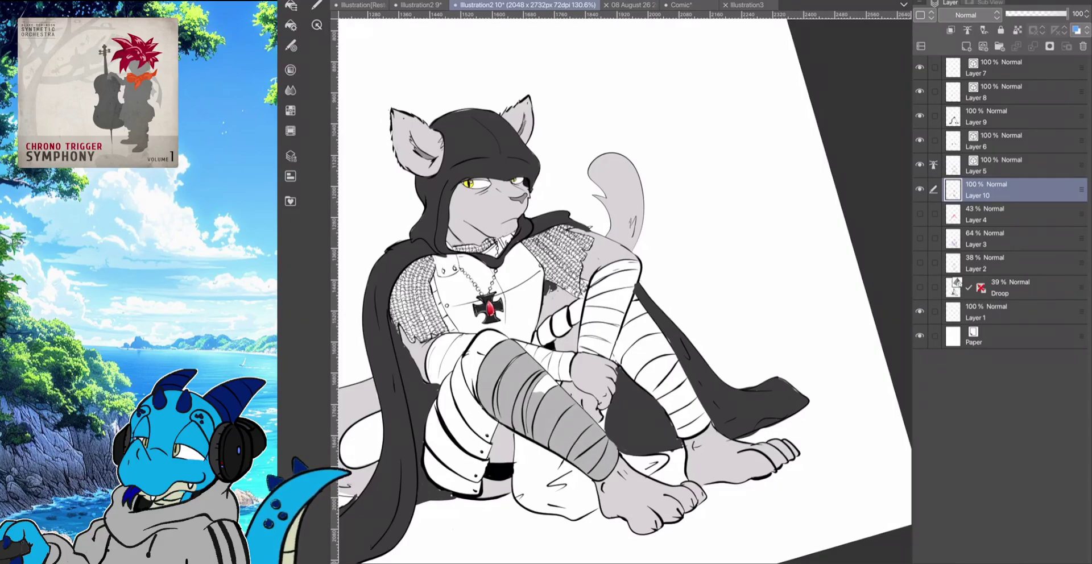
{"action": "left_click", "coordinate": [540, 390]}
Fill the bandage wraps on both forearms and along the far shin with the same mid grey
{"action": "left_click", "coordinate": [545, 358]}
{"action": "left_click", "coordinate": [445, 345]}
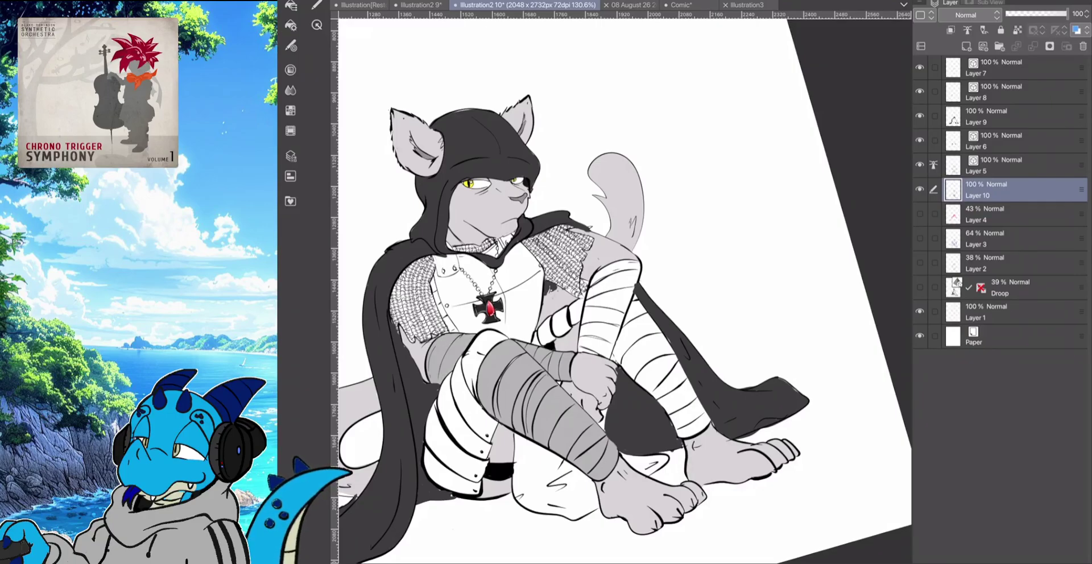
{"action": "left_click", "coordinate": [600, 335]}
{"action": "left_click", "coordinate": [608, 300]}
{"action": "left_click", "coordinate": [614, 279]}
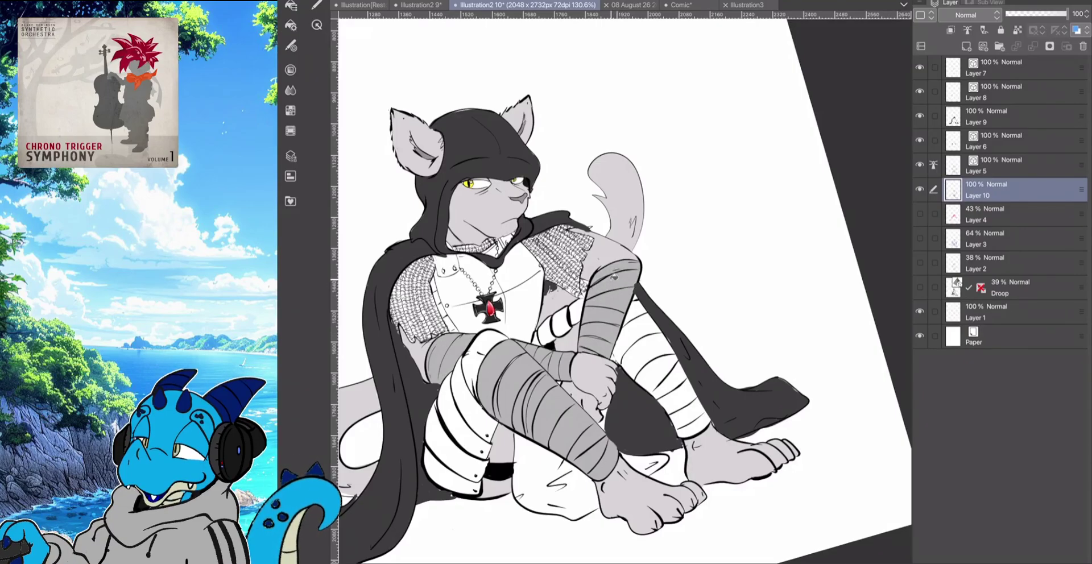
{"action": "mouse_move", "coordinate": [638, 312]}
{"action": "left_mouse_down"}
{"action": "mouse_move", "coordinate": [649, 364]}
{"action": "mouse_move", "coordinate": [689, 419]}
{"action": "left_mouse_up"}
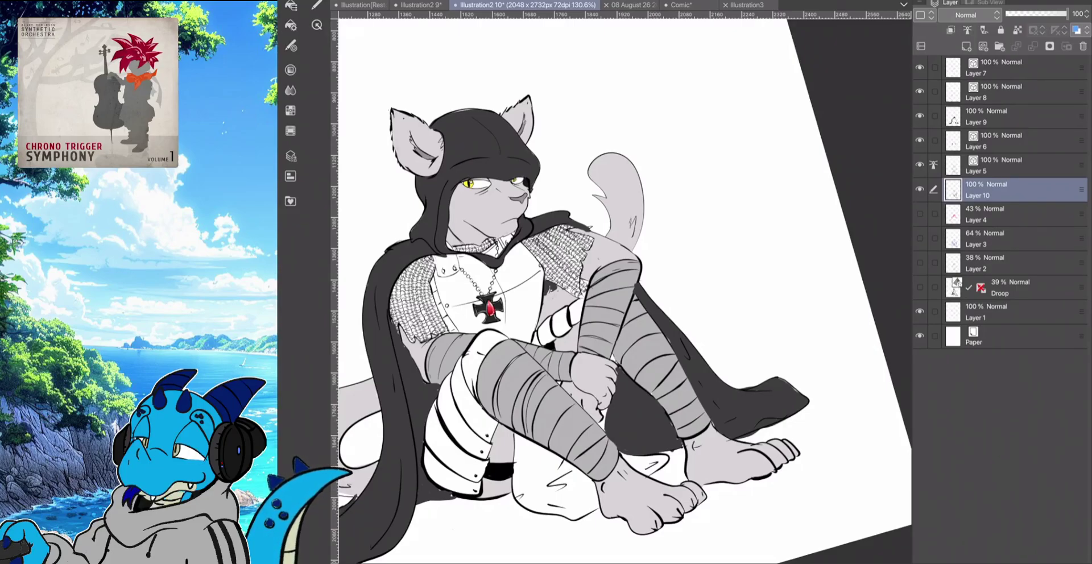
Sample the cat's light fur colour and fill the remaining uncoloured fur around the bent knees
{"action": "left_click", "coordinate": [316, 5]}
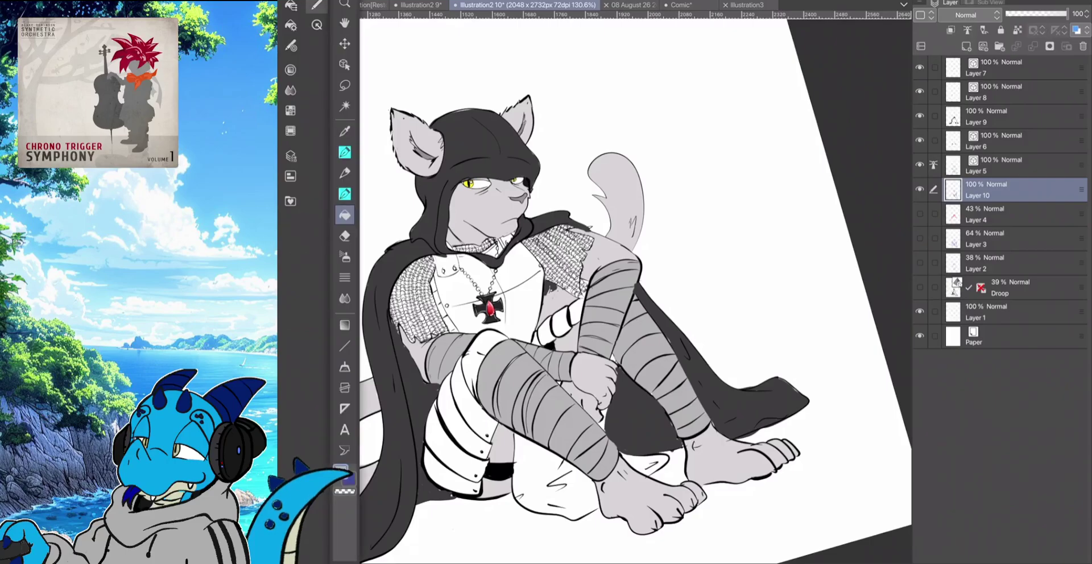
{"action": "key", "text": "p"}
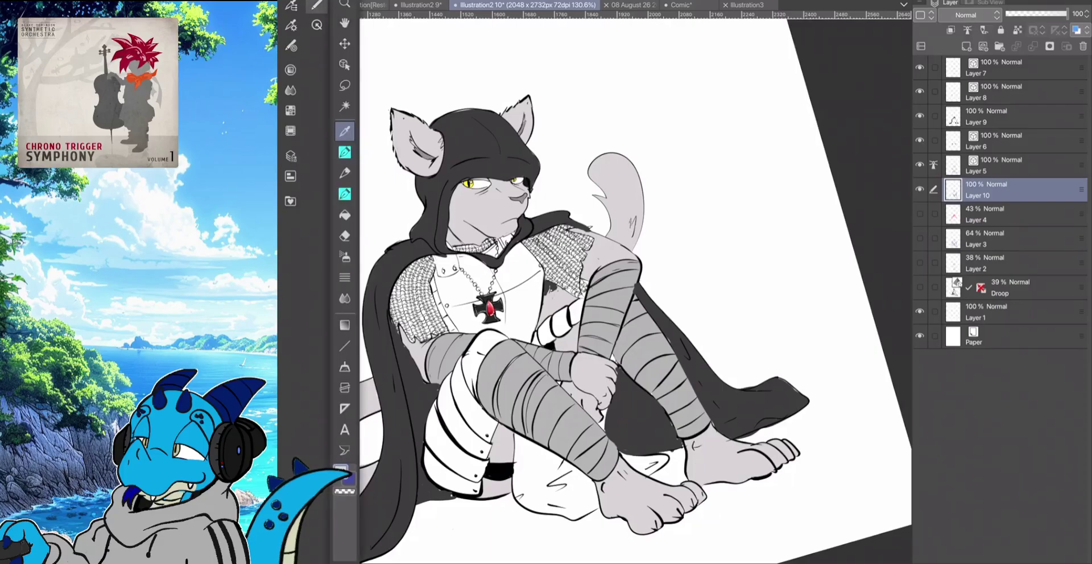
{"action": "key", "text": "g"}
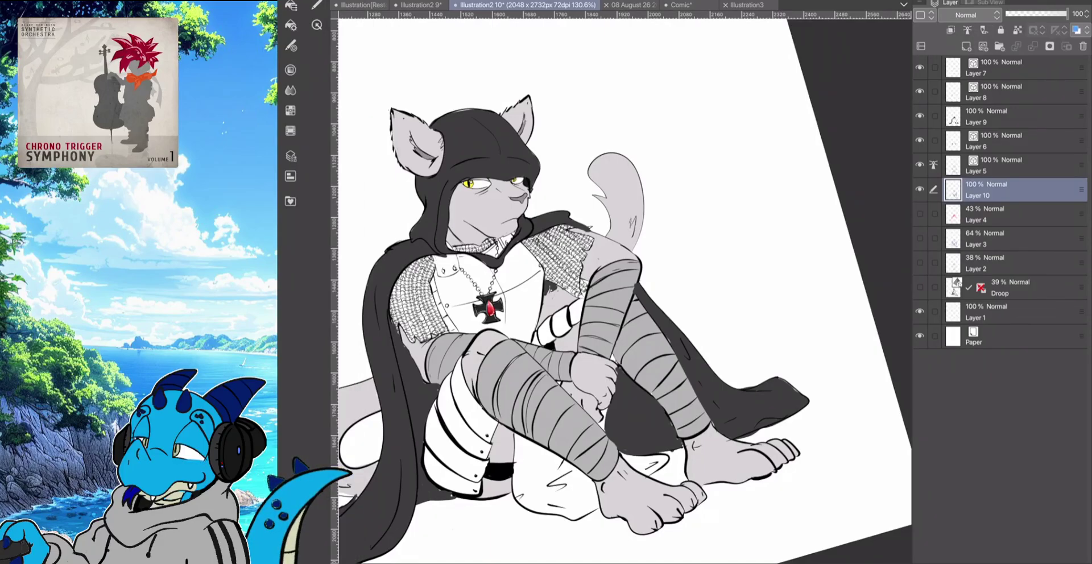
{"action": "left_click", "coordinate": [612, 358]}
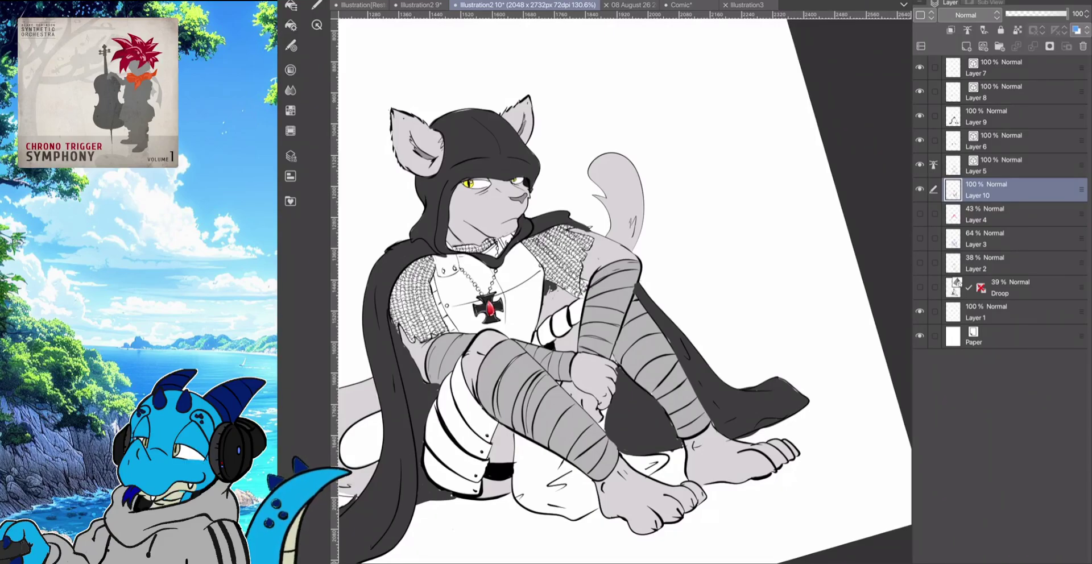
Switch to the Dry Gouache brush and set the drawing colour to dark grey (2E2E2E)
{"action": "scroll", "coordinate": [624, 291], "scroll_direction": "down", "scroll_amount": 3}
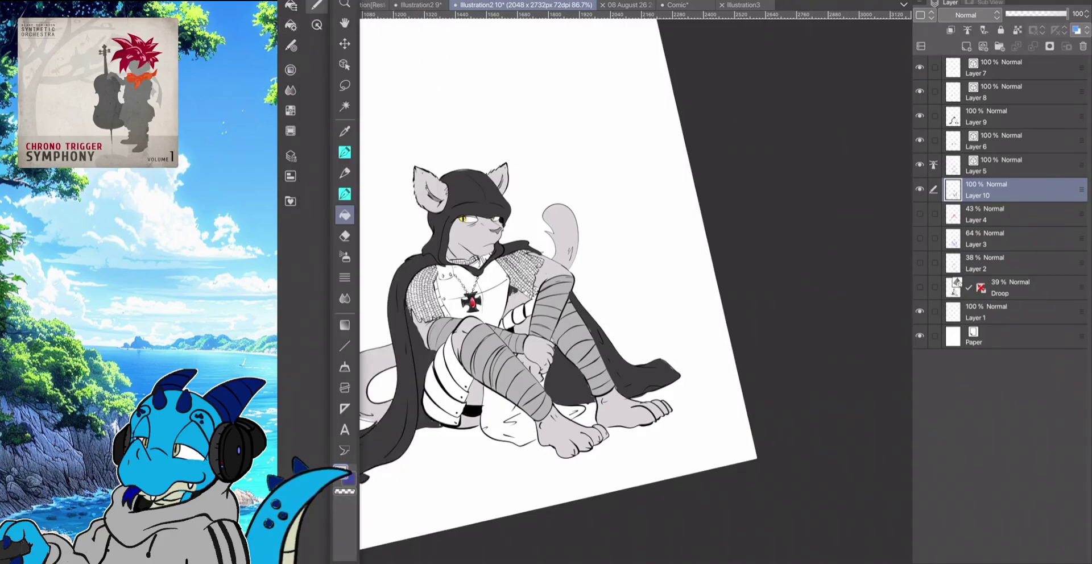
{"action": "key", "text": "p"}
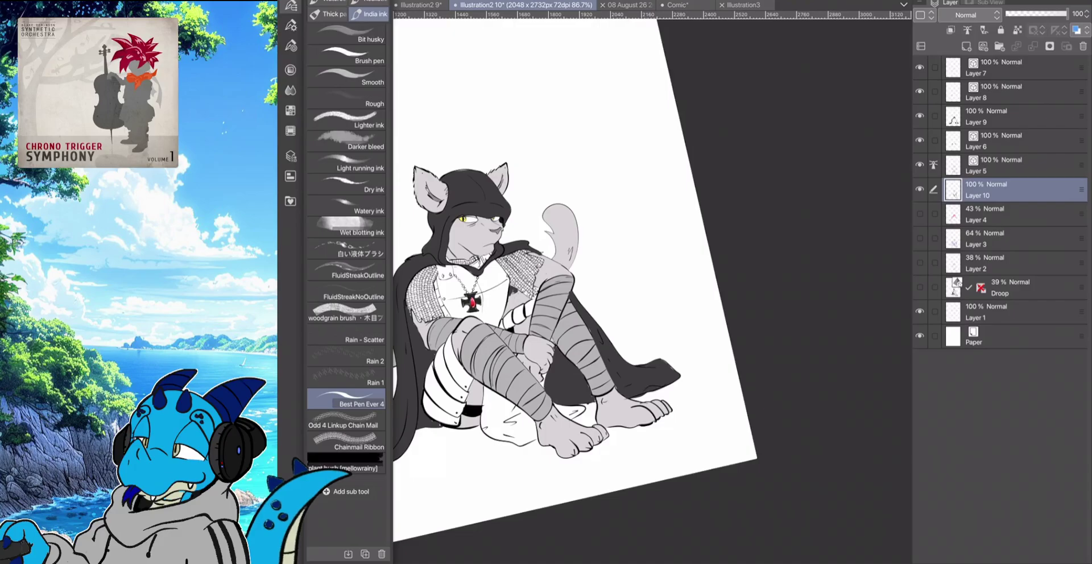
{"action": "left_click", "coordinate": [327, 3]}
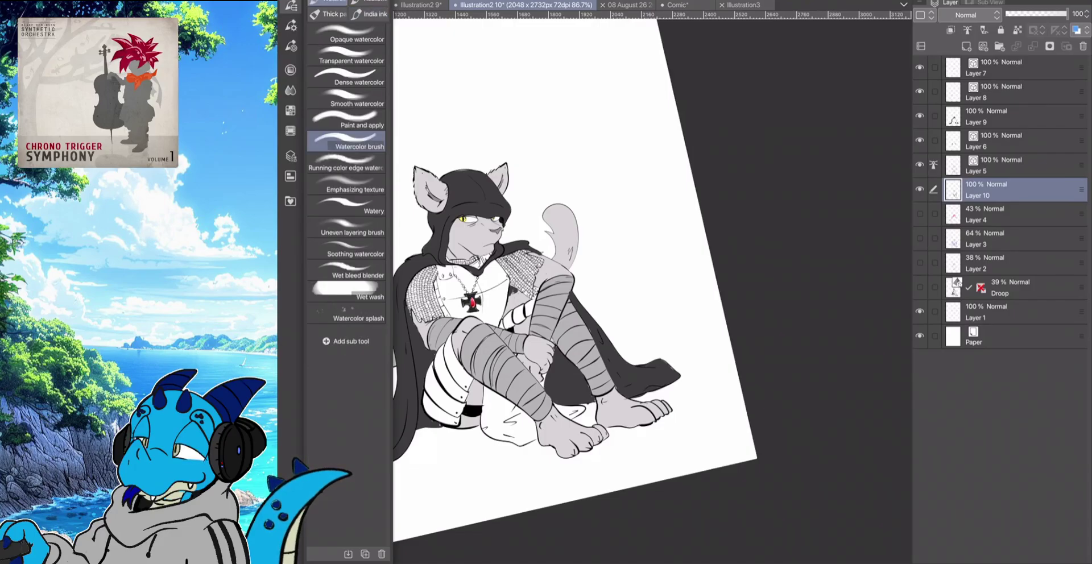
{"action": "left_click", "coordinate": [327, 13]}
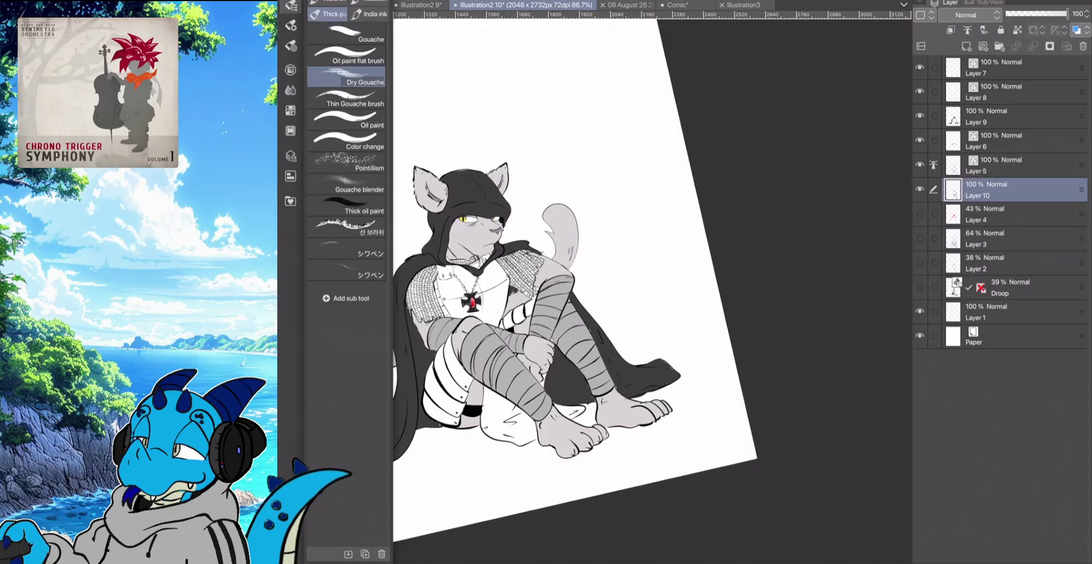
{"action": "left_click", "coordinate": [291, 25]}
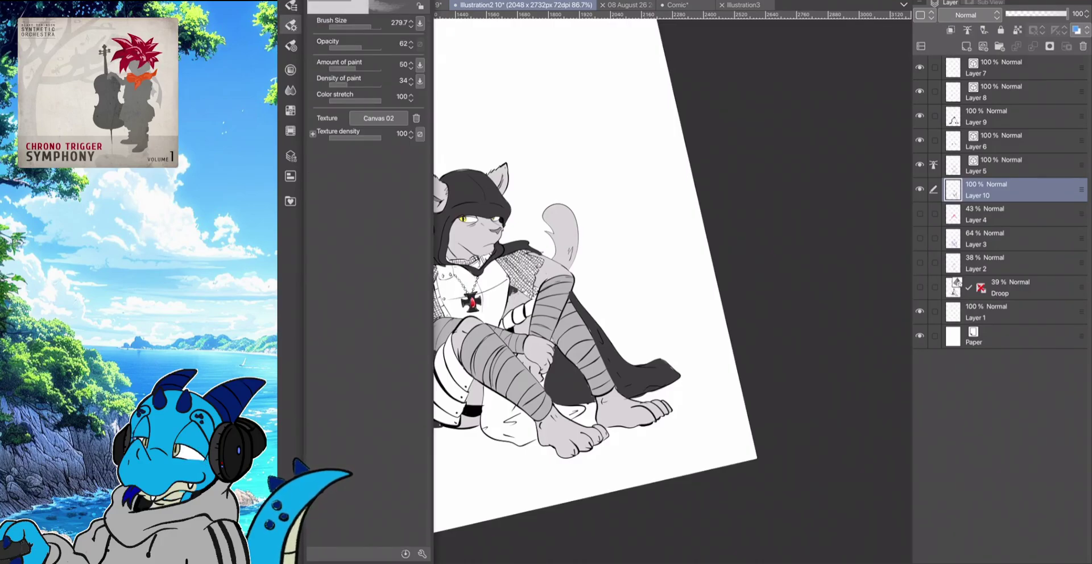
{"action": "left_click", "coordinate": [290, 25]}
{"action": "left_click", "coordinate": [316, 6]}
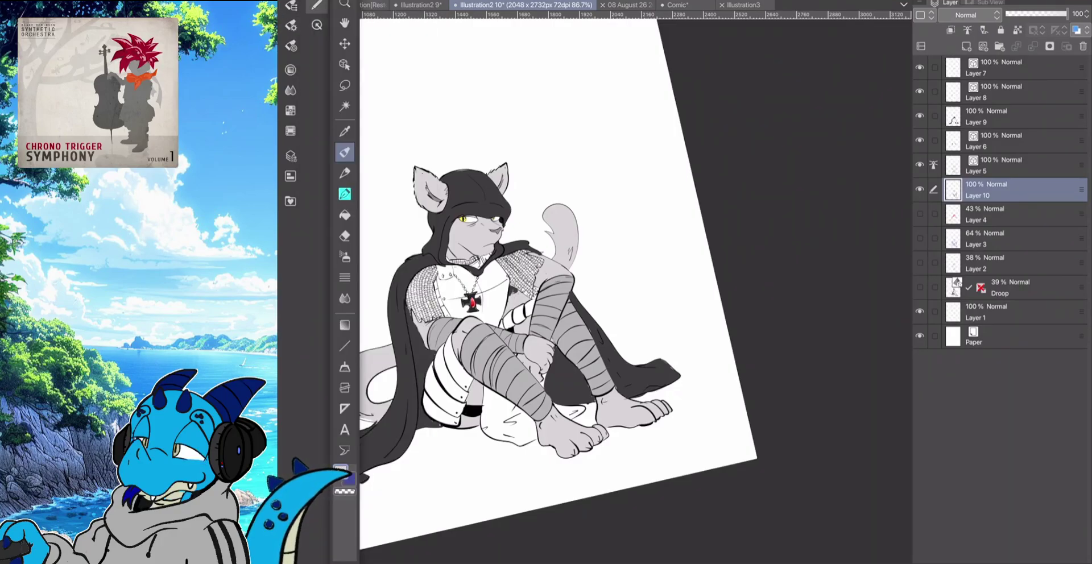
{"action": "double_click", "coordinate": [342, 472]}
{"action": "left_click_drag", "start_coordinate": [452, 453], "coordinate": [452, 506]}
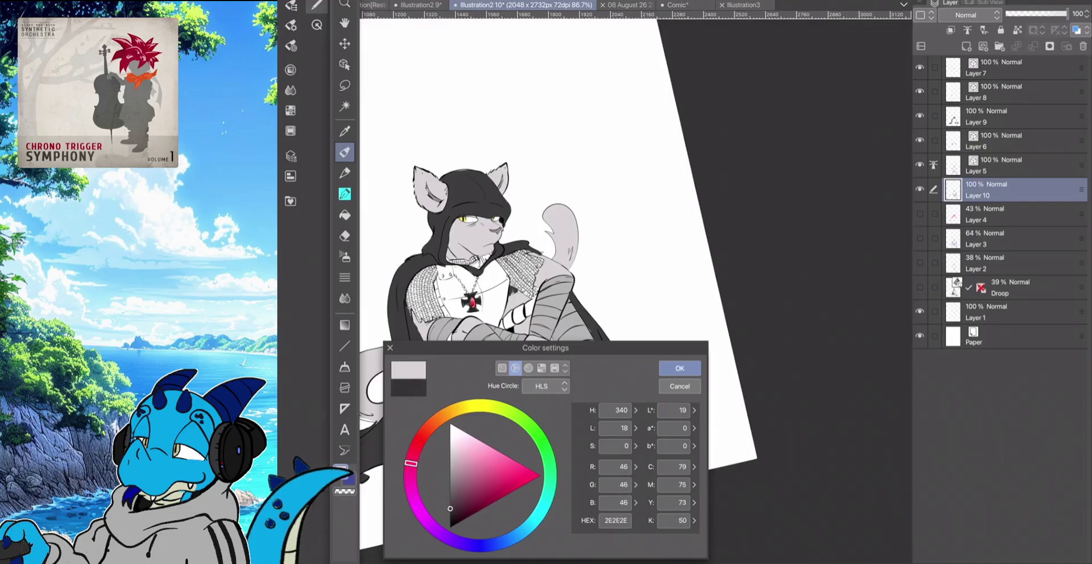
{"action": "left_click", "coordinate": [679, 368]}
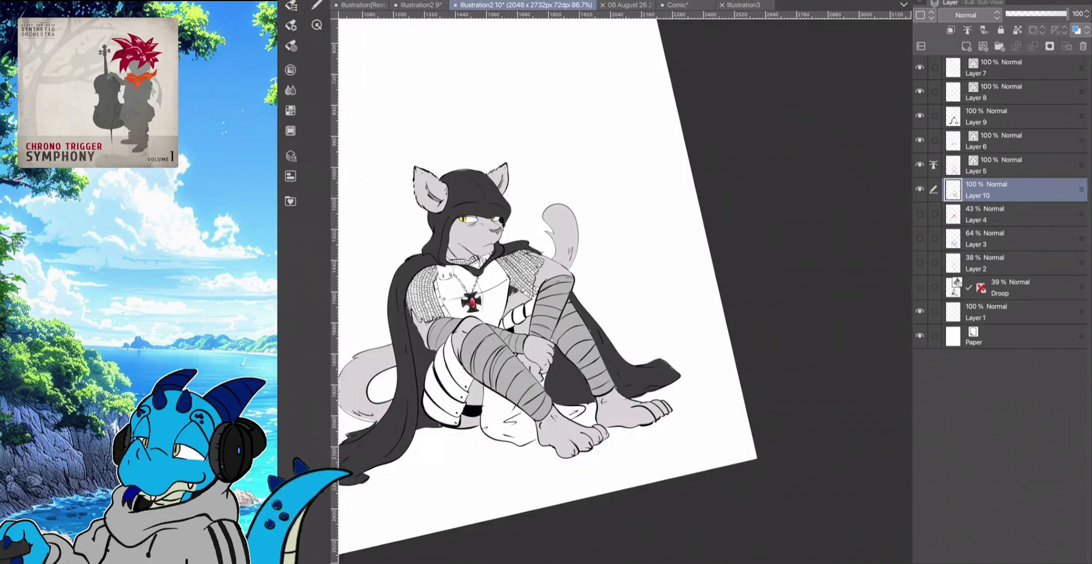
Try a Dry Gouache stroke over the near shin's uppermost wraps, then undo it
{"action": "scroll", "coordinate": [625, 291], "scroll_direction": "up", "scroll_amount": 6}
{"action": "scroll", "coordinate": [611, 279], "scroll_direction": "up", "scroll_amount": 4}
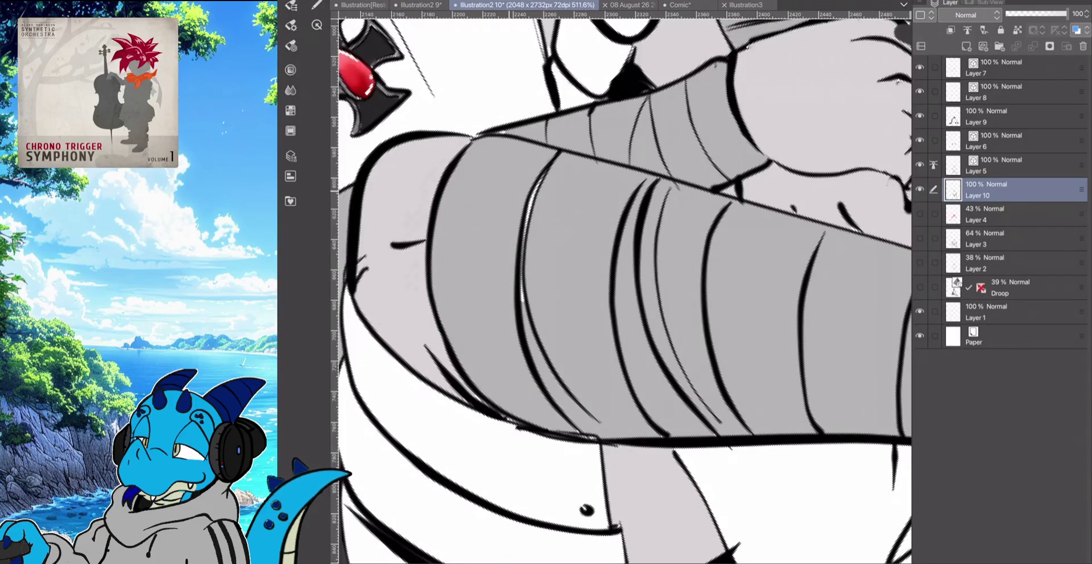
{"action": "left_click_drag", "start_coordinate": [413, 245], "coordinate": [511, 102]}
{"action": "key", "text": "ctrl+z"}
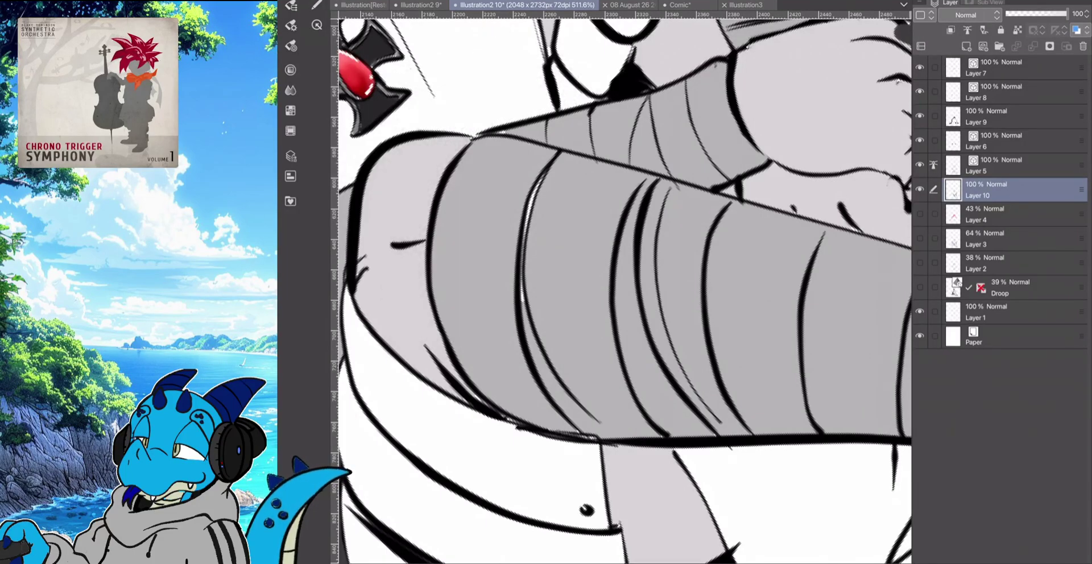
Darken the drawing colour to near black and set the Dry Gouache brush size to 46.7
{"action": "left_click", "coordinate": [317, 5]}
{"action": "left_click", "coordinate": [342, 472]}
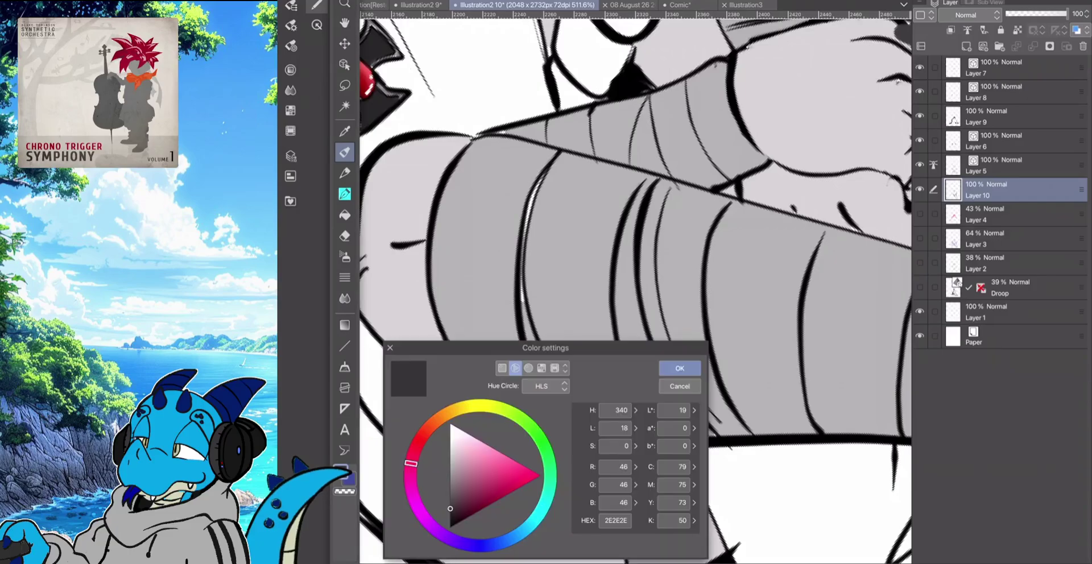
{"action": "left_click", "coordinate": [448, 530]}
{"action": "left_click", "coordinate": [679, 368]}
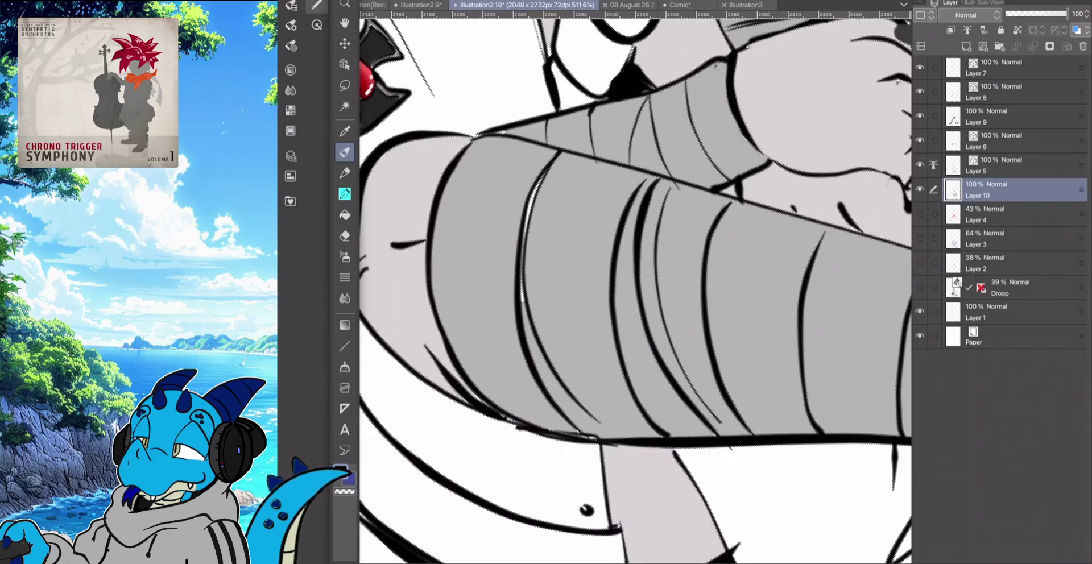
{"action": "left_click", "coordinate": [291, 25]}
{"action": "left_click_drag", "start_coordinate": [366, 26], "coordinate": [361, 27]}
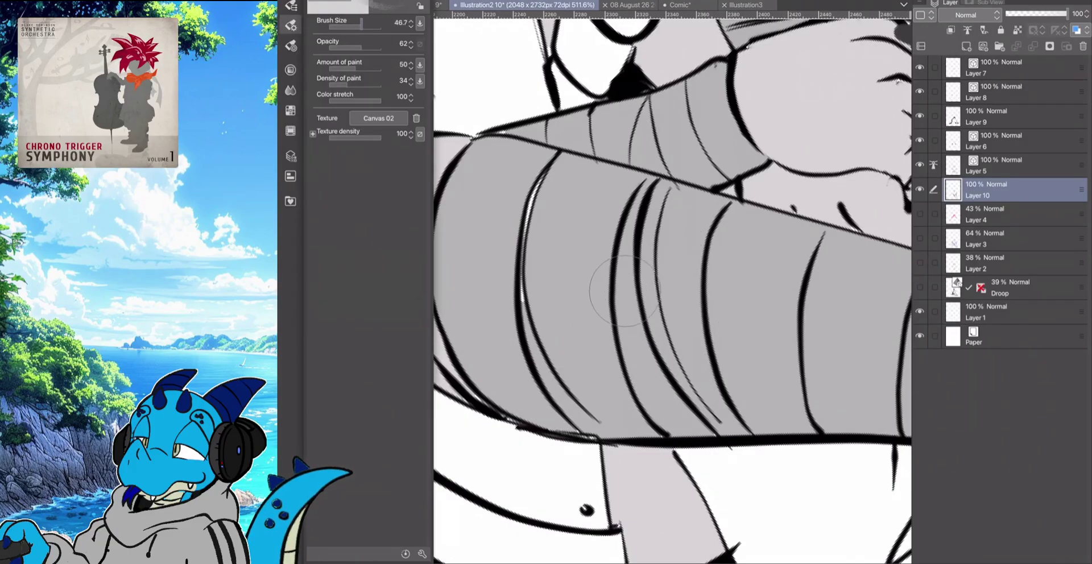
Shade the near shin's upper wraps with textured vertical strokes between the line-art folds
{"action": "mouse_move", "coordinate": [512, 162]}
{"action": "left_mouse_down"}
{"action": "mouse_move", "coordinate": [495, 187]}
{"action": "mouse_move", "coordinate": [484, 290]}
{"action": "mouse_move", "coordinate": [506, 392]}
{"action": "mouse_move", "coordinate": [523, 404]}
{"action": "left_mouse_up"}
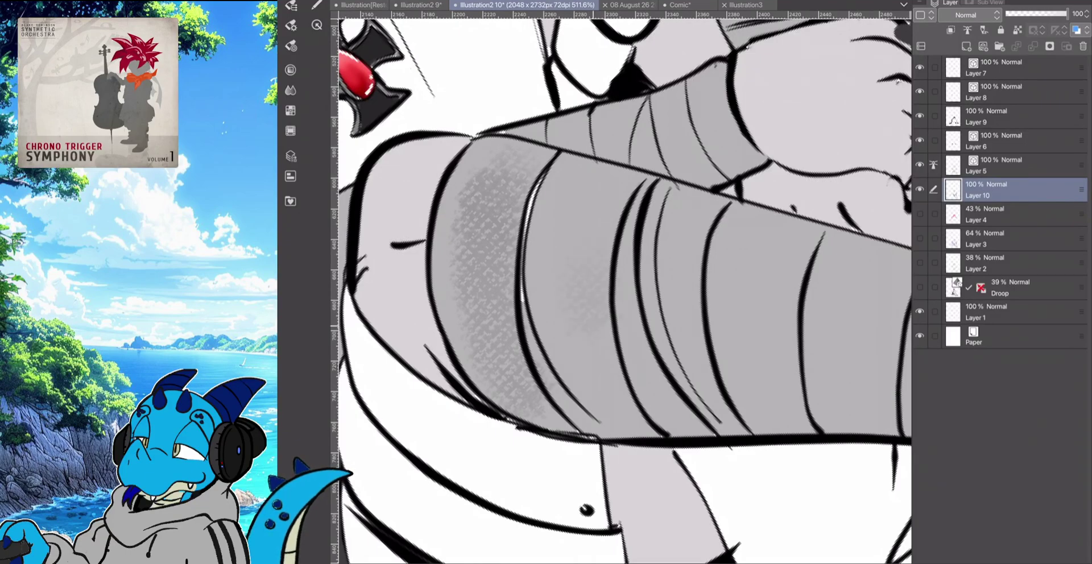
{"action": "left_click_drag", "start_coordinate": [586, 290], "coordinate": [608, 398]}
{"action": "mouse_move", "coordinate": [588, 222]}
{"action": "left_mouse_down"}
{"action": "mouse_move", "coordinate": [580, 330]}
{"action": "mouse_move", "coordinate": [602, 406]}
{"action": "left_mouse_up"}
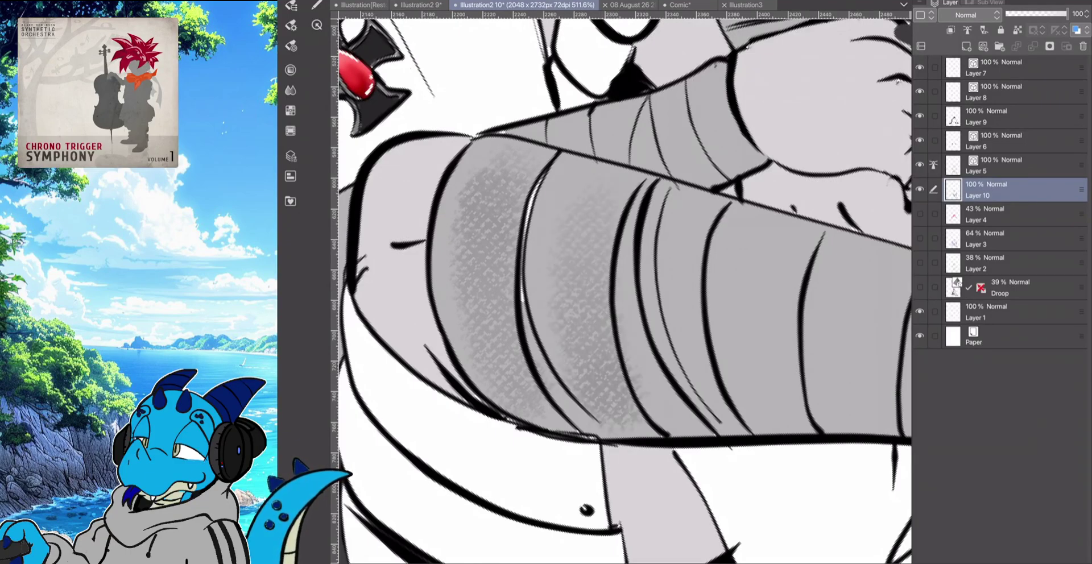
{"action": "left_click_drag", "start_coordinate": [660, 335], "coordinate": [674, 427]}
Continue the textured shading on the near shin's lower wraps down to the ankle
{"action": "mouse_move", "coordinate": [682, 236]}
{"action": "left_mouse_down"}
{"action": "mouse_move", "coordinate": [671, 373]}
{"action": "mouse_move", "coordinate": [565, 281]}
{"action": "left_mouse_up"}
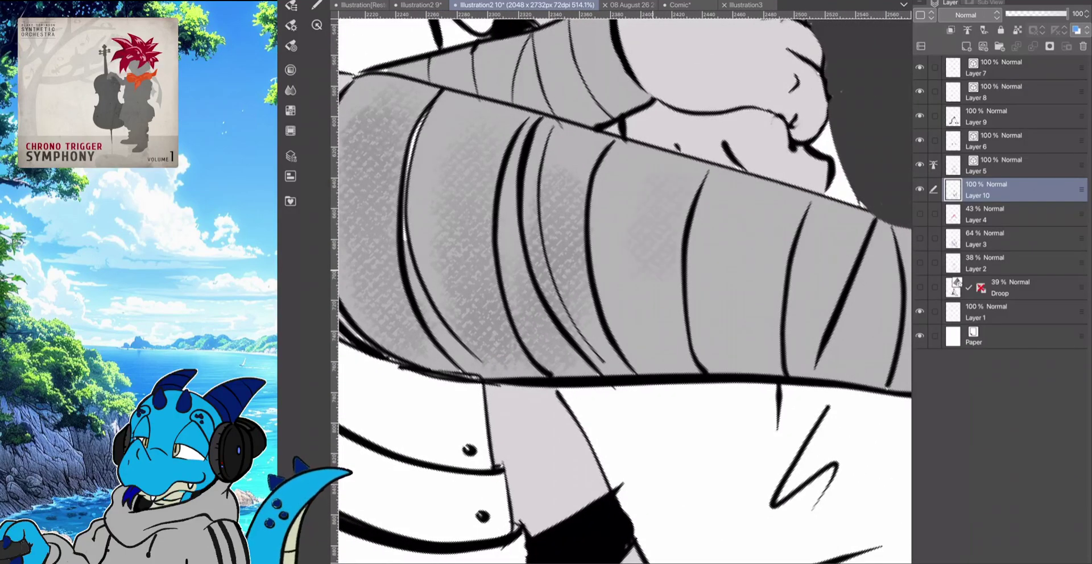
{"action": "left_click_drag", "start_coordinate": [674, 282], "coordinate": [639, 336]}
{"action": "left_click_drag", "start_coordinate": [676, 193], "coordinate": [623, 369]}
{"action": "left_click_drag", "start_coordinate": [765, 260], "coordinate": [754, 361]}
{"action": "mouse_move", "coordinate": [799, 276]}
{"action": "left_mouse_down"}
{"action": "mouse_move", "coordinate": [791, 350]}
{"action": "mouse_move", "coordinate": [490, 249]}
{"action": "left_mouse_up"}
{"action": "left_click_drag", "start_coordinate": [668, 170], "coordinate": [671, 258]}
{"action": "left_click_drag", "start_coordinate": [637, 171], "coordinate": [634, 259]}
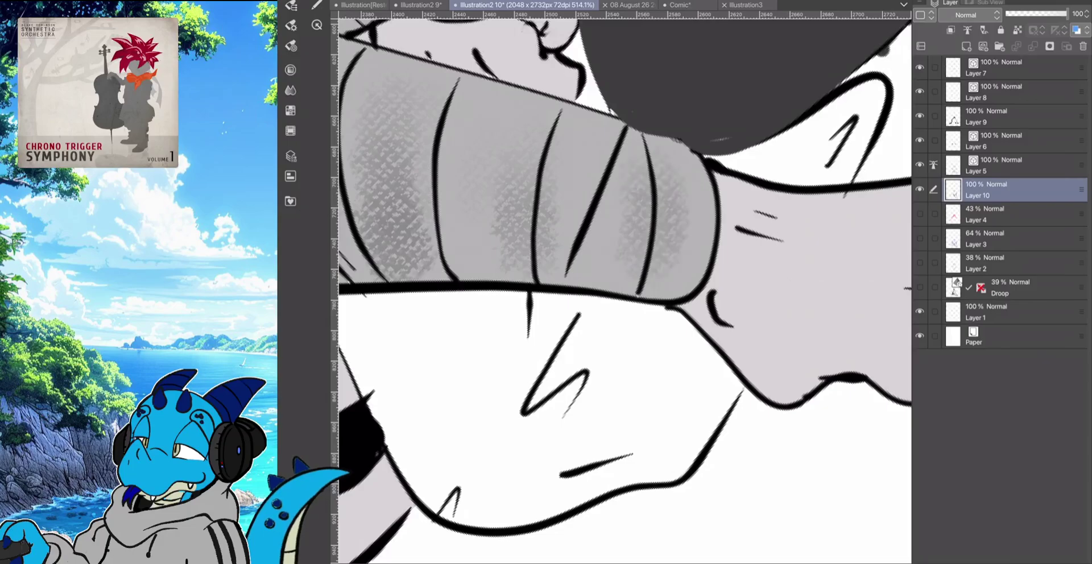
Shade the wrapped forearm's lower bands near the wrist with textured Dry Gouache strokes, undoing the stray strokes
{"action": "scroll", "coordinate": [625, 292], "scroll_direction": "down", "scroll_amount": 5}
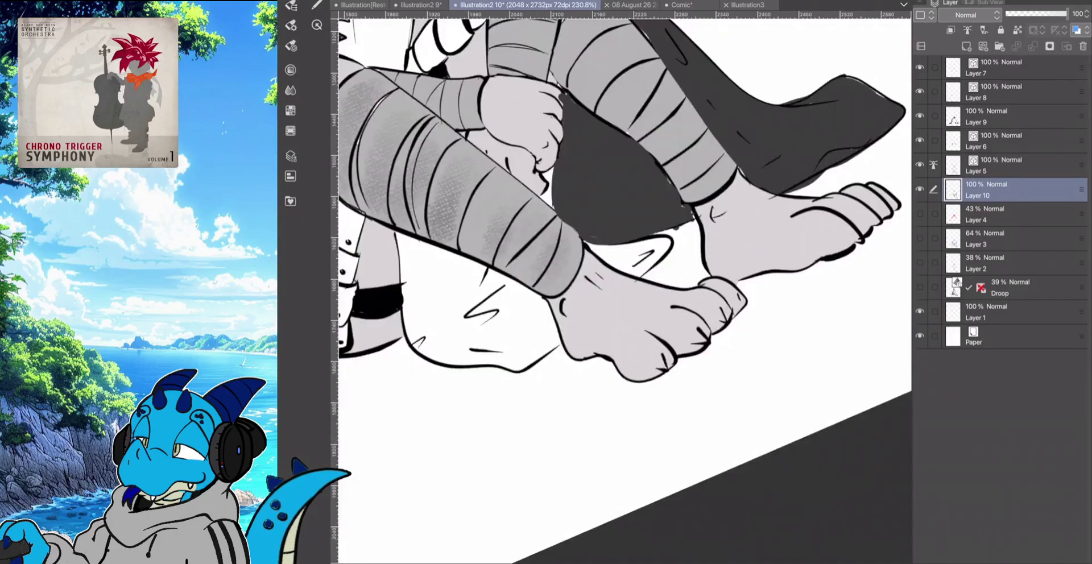
{"action": "scroll", "coordinate": [624, 292], "scroll_direction": "up", "scroll_amount": 3}
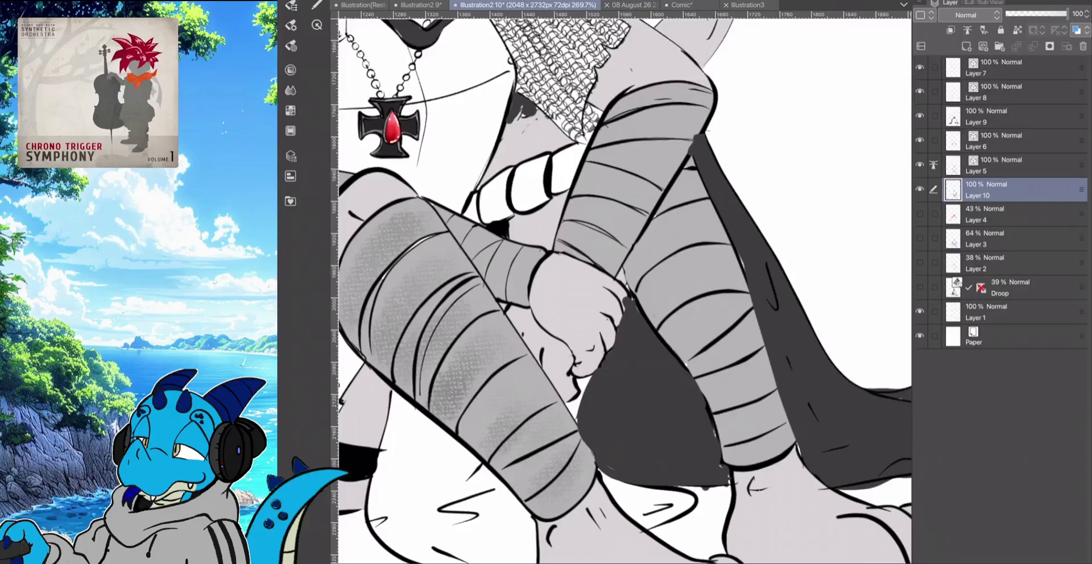
{"action": "mouse_move", "coordinate": [498, 276]}
{"action": "left_mouse_down"}
{"action": "mouse_move", "coordinate": [530, 298]}
{"action": "mouse_move", "coordinate": [520, 299]}
{"action": "left_mouse_up"}
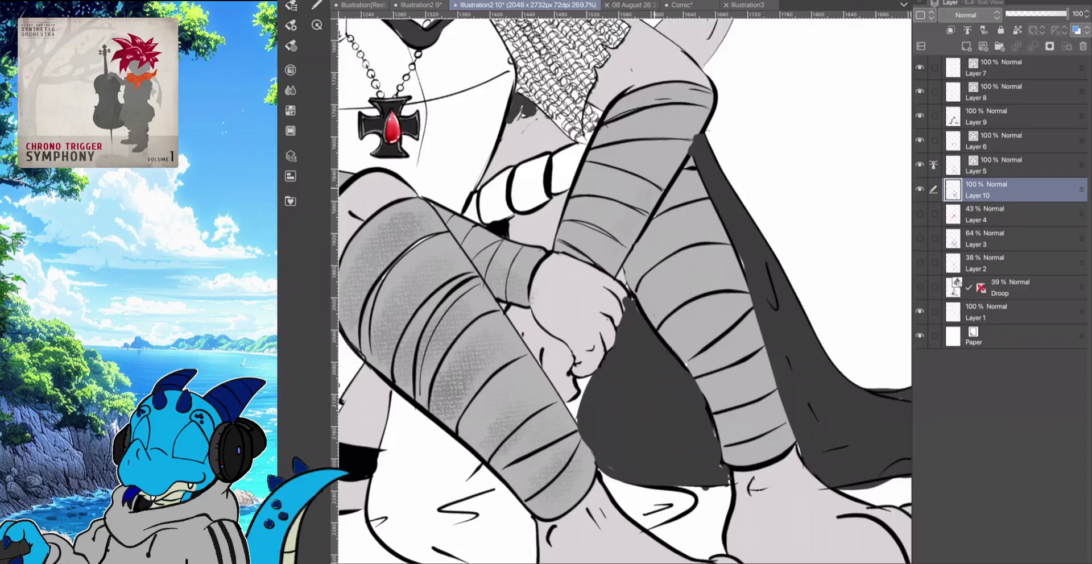
{"action": "left_click_drag", "start_coordinate": [677, 142], "coordinate": [591, 278]}
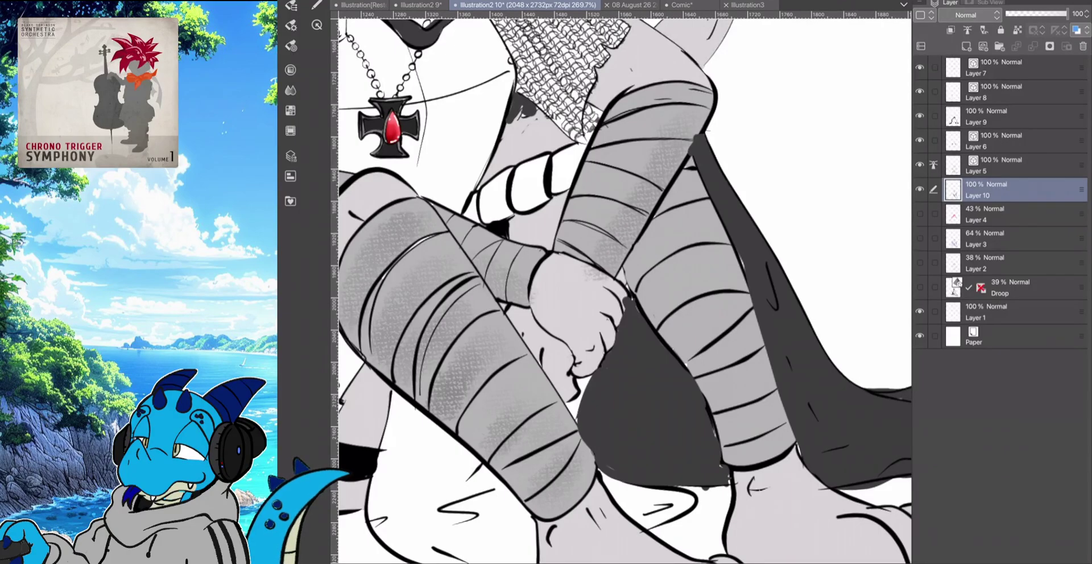
{"action": "key", "text": "ctrl+z"}
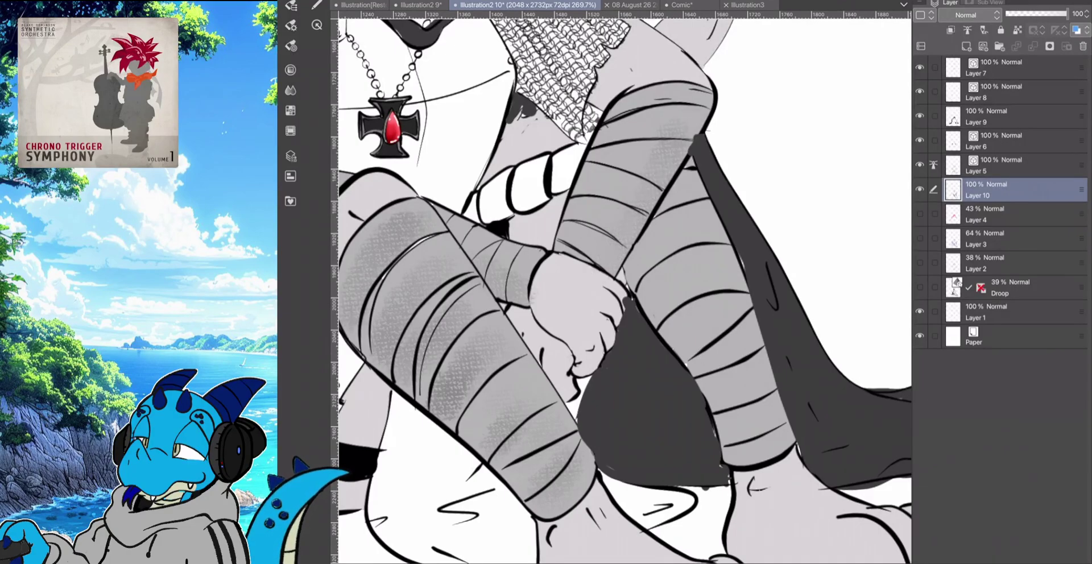
{"action": "left_click_drag", "start_coordinate": [625, 218], "coordinate": [580, 256]}
{"action": "left_click_drag", "start_coordinate": [591, 213], "coordinate": [566, 241]}
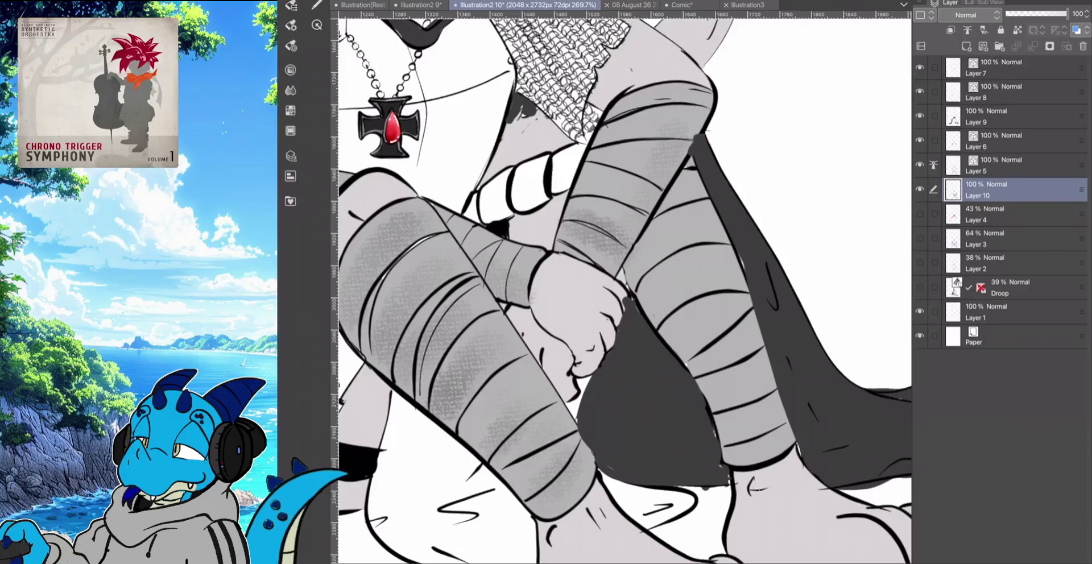
{"action": "left_click_drag", "start_coordinate": [640, 190], "coordinate": [566, 146]}
{"action": "key", "text": "ctrl+z"}
Shade the far shin's wraps with textured Dry Gouache strokes from the knee down to the ankle, undoing the extra near-ankle stroke
{"action": "left_click_drag", "start_coordinate": [720, 259], "coordinate": [648, 297]}
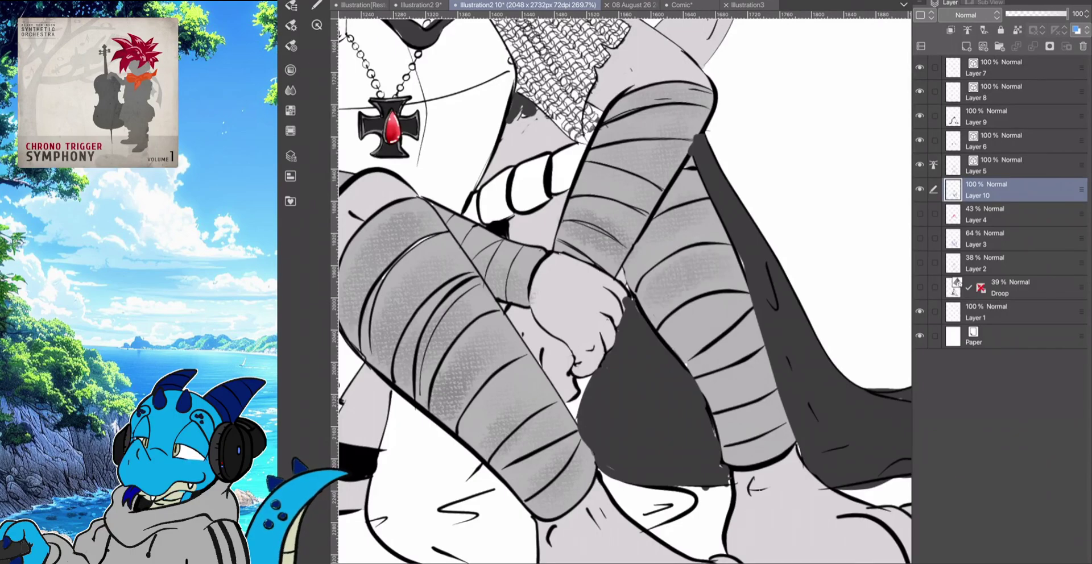
{"action": "left_click_drag", "start_coordinate": [748, 349], "coordinate": [705, 387]}
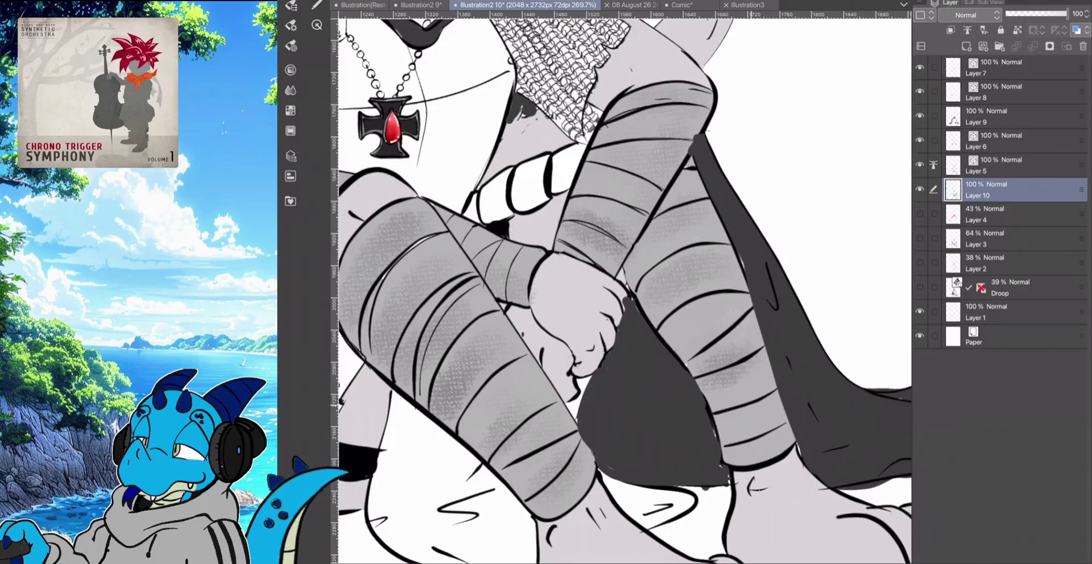
{"action": "left_click_drag", "start_coordinate": [766, 422], "coordinate": [737, 446]}
{"action": "left_click_drag", "start_coordinate": [571, 479], "coordinate": [524, 522]}
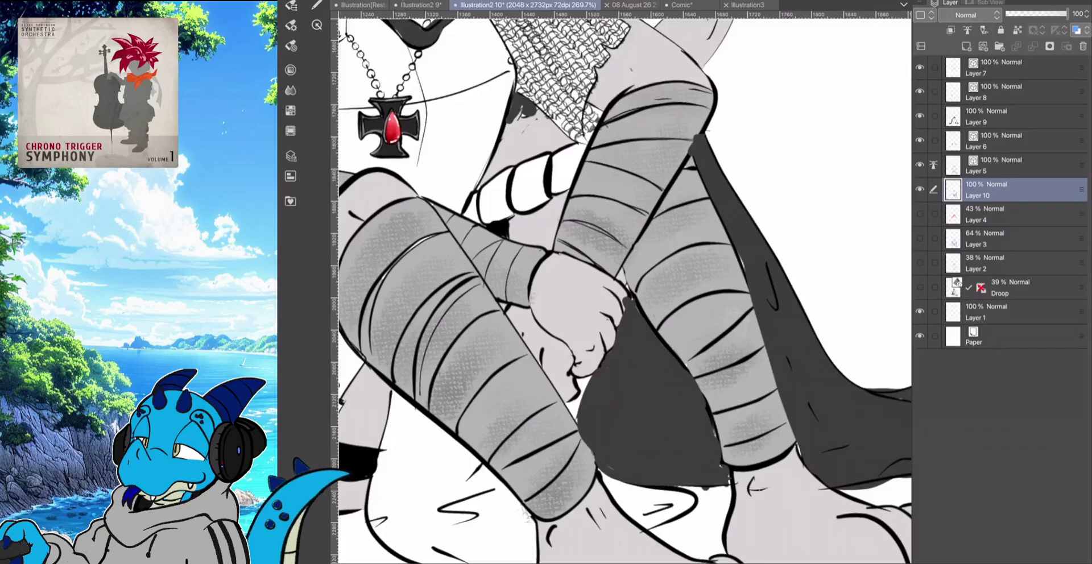
{"action": "key", "text": "ctrl+z"}
{"action": "scroll", "coordinate": [478, 366], "scroll_direction": "down", "scroll_amount": 4}
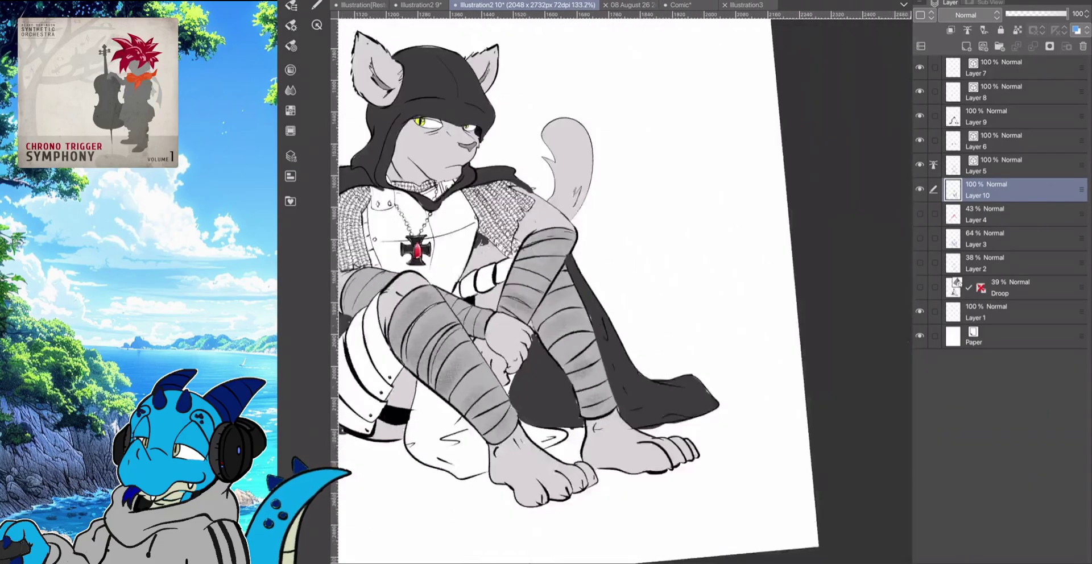
{"action": "scroll", "coordinate": [532, 273], "scroll_direction": "up", "scroll_amount": 1}
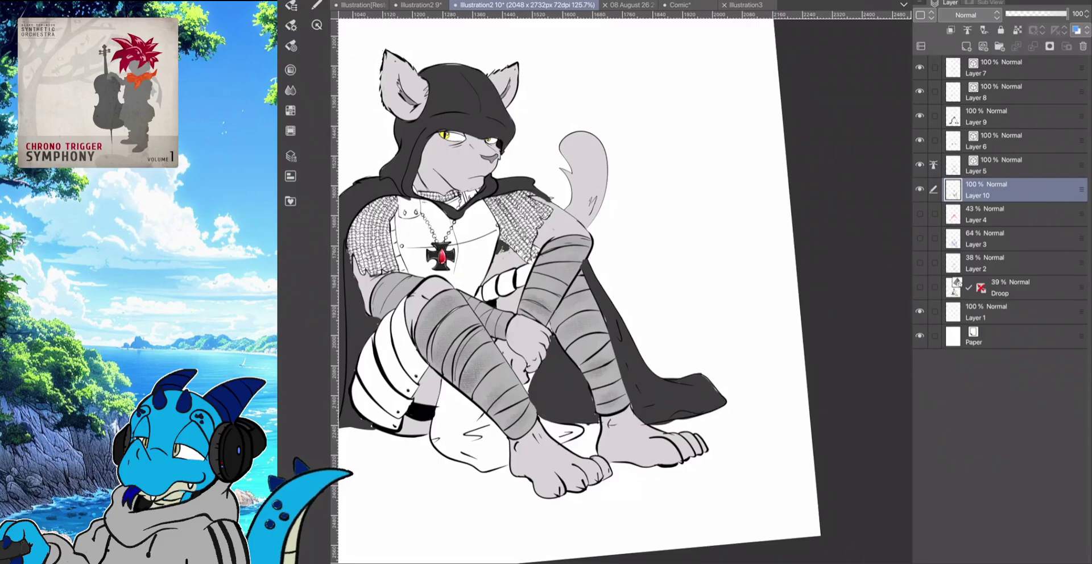
Switch the brush from Dry Gouache to the India ink Darker bleed brush
{"action": "left_click", "coordinate": [290, 25]}
{"action": "left_click", "coordinate": [290, 6]}
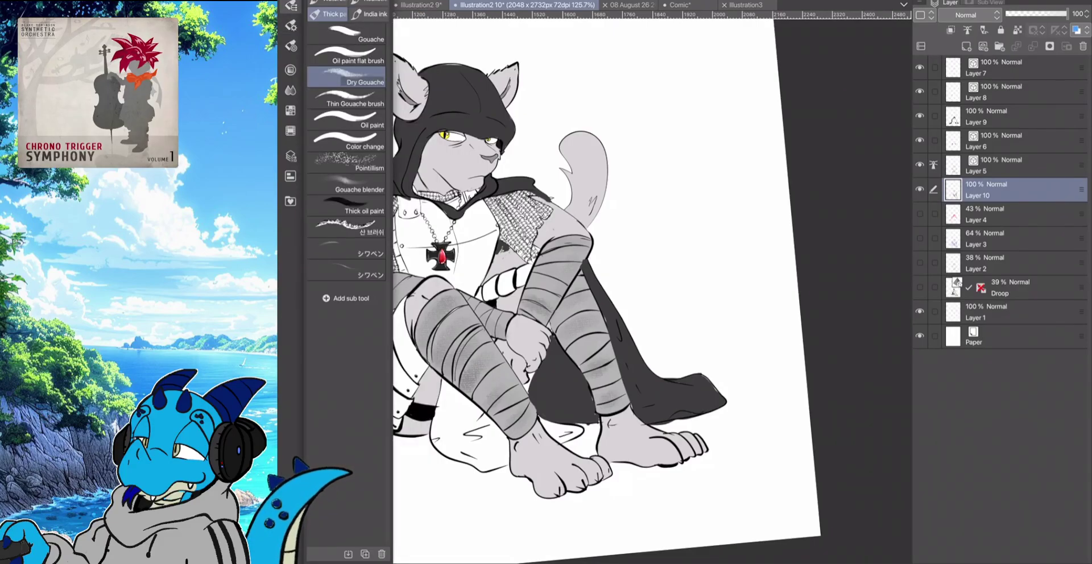
{"action": "left_click", "coordinate": [327, 2]}
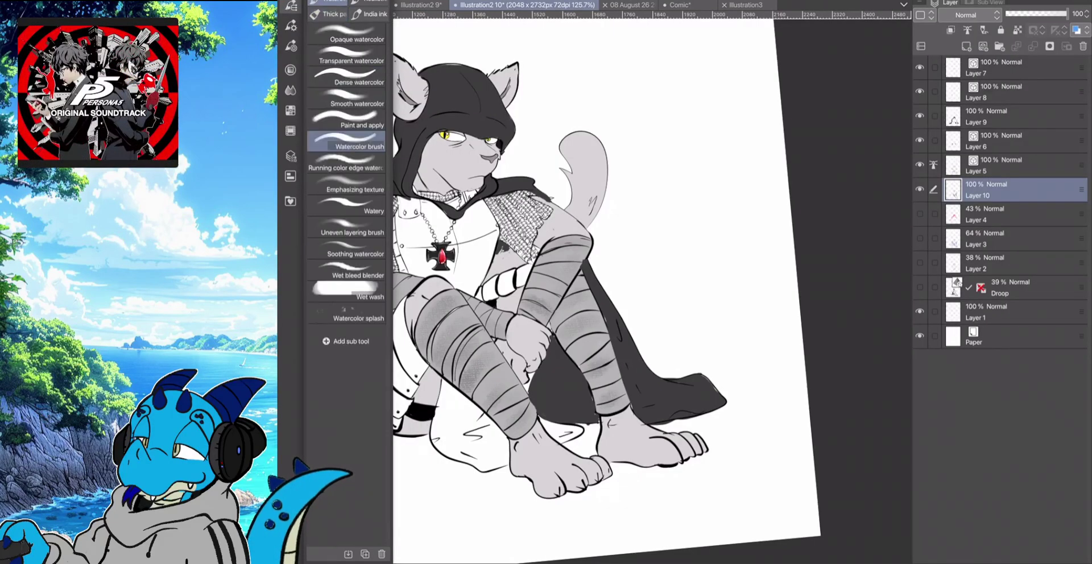
{"action": "left_click", "coordinate": [369, 2]}
{"action": "left_click", "coordinate": [368, 14]}
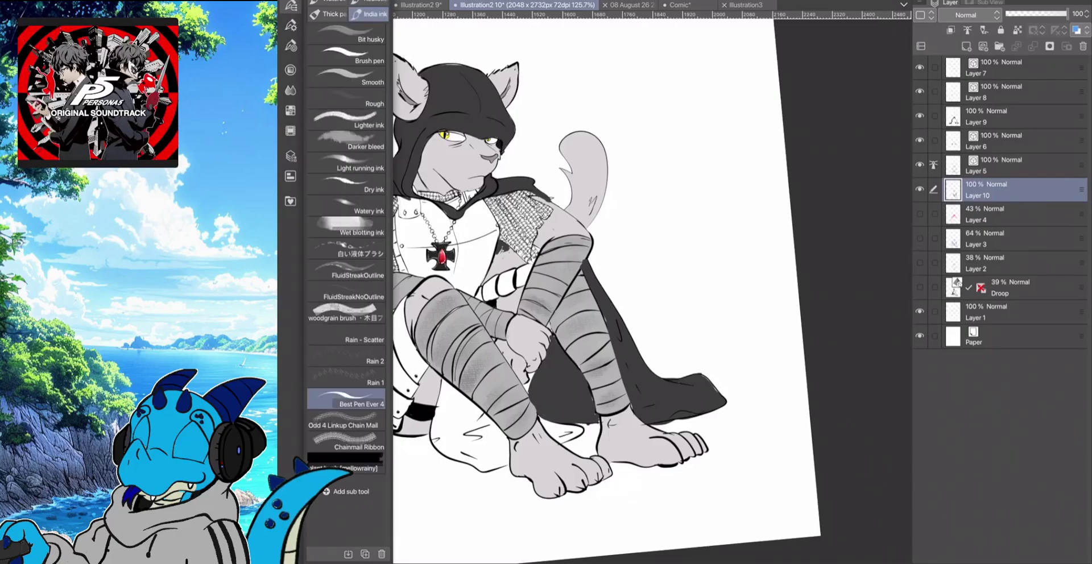
{"action": "left_click", "coordinate": [346, 141]}
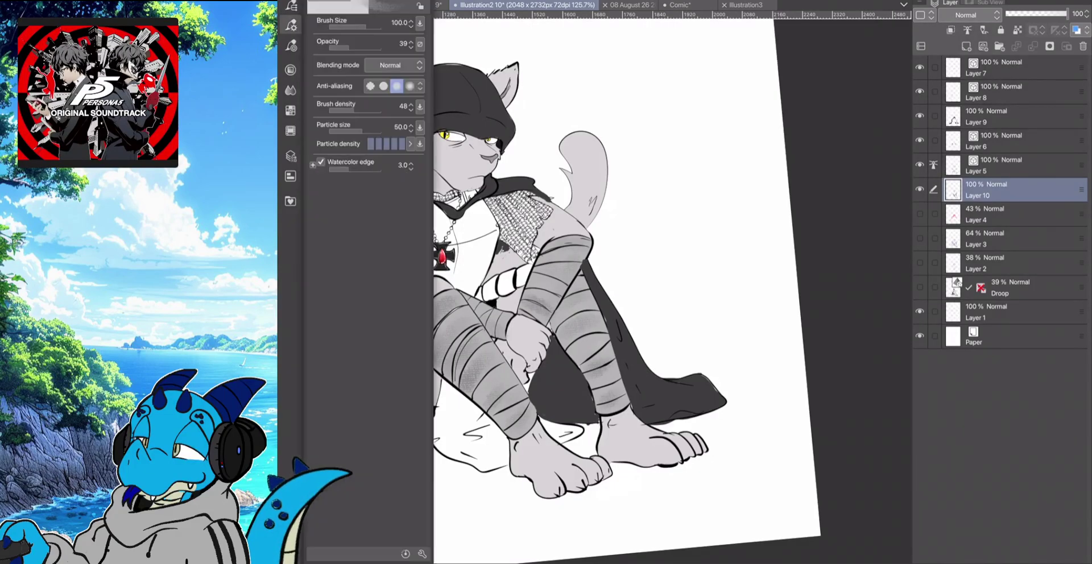
Set the drawing colour to dark red, hex 480118
{"action": "left_click", "coordinate": [316, 4]}
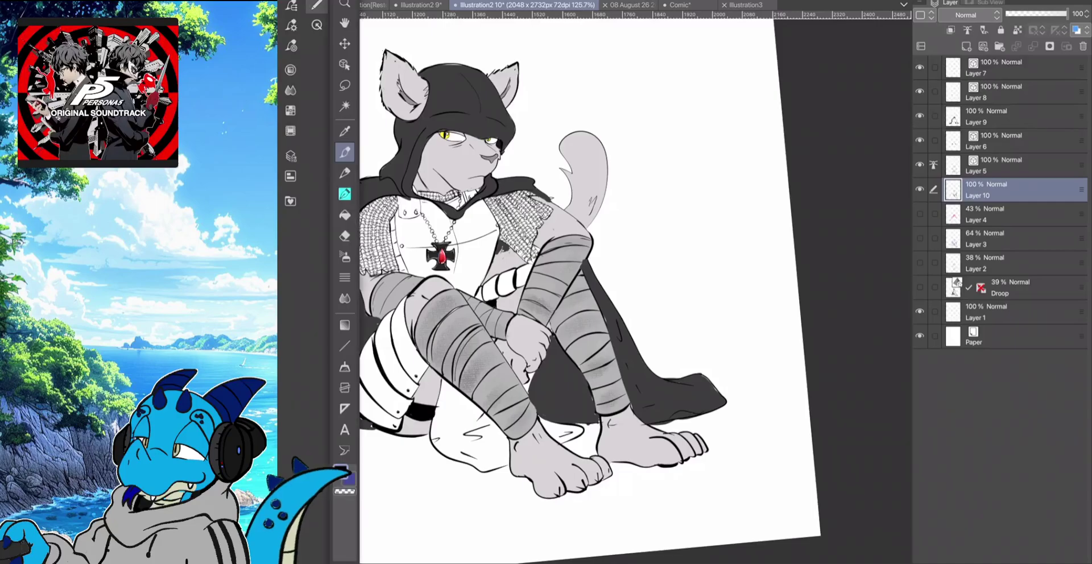
{"action": "left_click", "coordinate": [341, 472]}
{"action": "left_click_drag", "start_coordinate": [480, 500], "coordinate": [475, 512]}
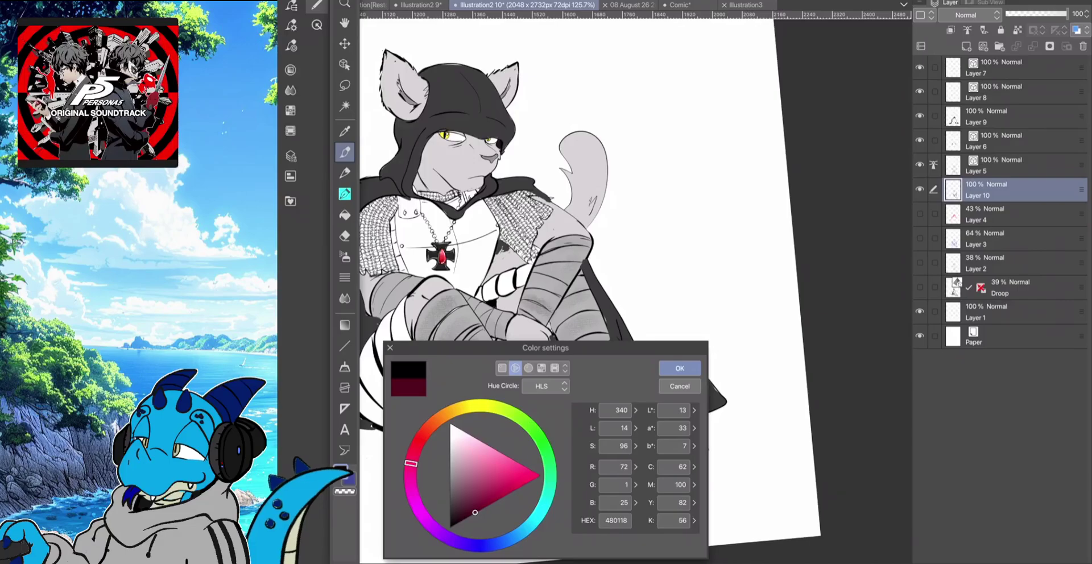
{"action": "key", "text": "Return"}
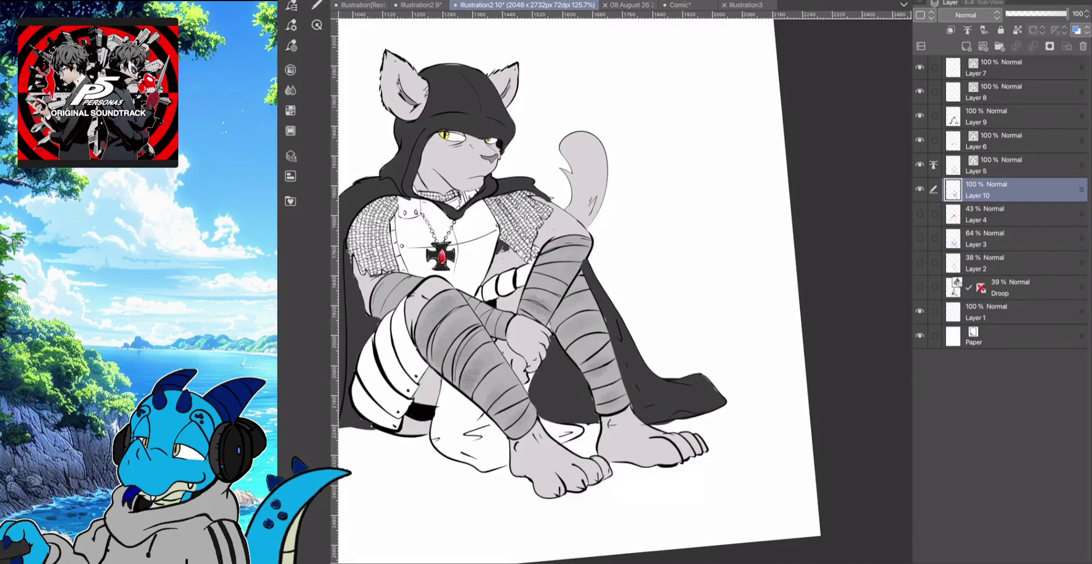
Try a dark red Darker bleed stain on the near shin's middle wraps, then undo it
{"action": "left_click", "coordinate": [463, 351]}
{"action": "left_click_drag", "start_coordinate": [463, 347], "coordinate": [477, 368]}
{"action": "key", "text": "ctrl+z"}
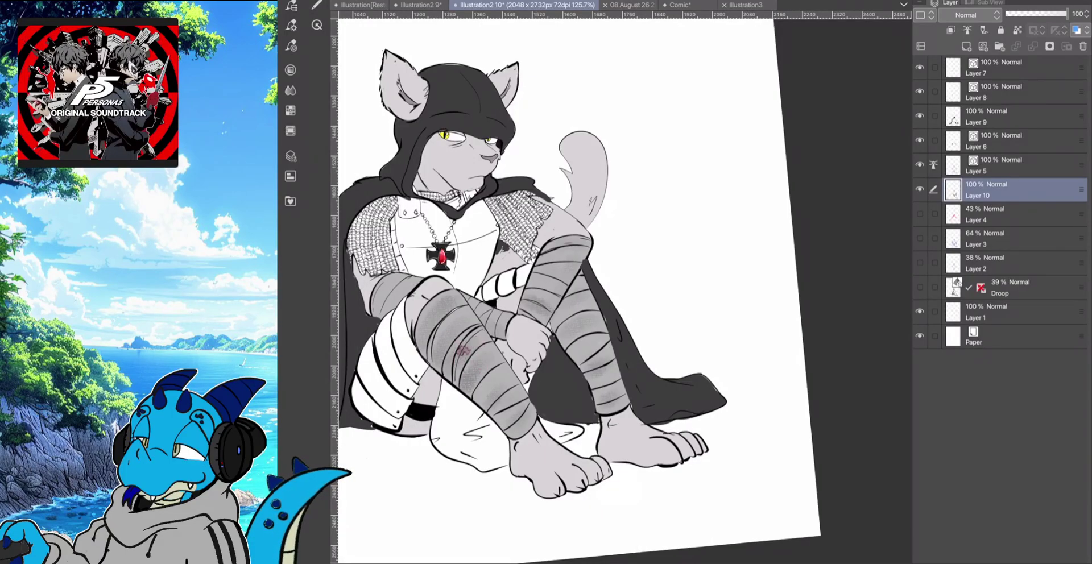
Reduce the Darker bleed brush size to 10.6 and add a new layer directly above Layer 10
{"action": "left_click", "coordinate": [291, 25]}
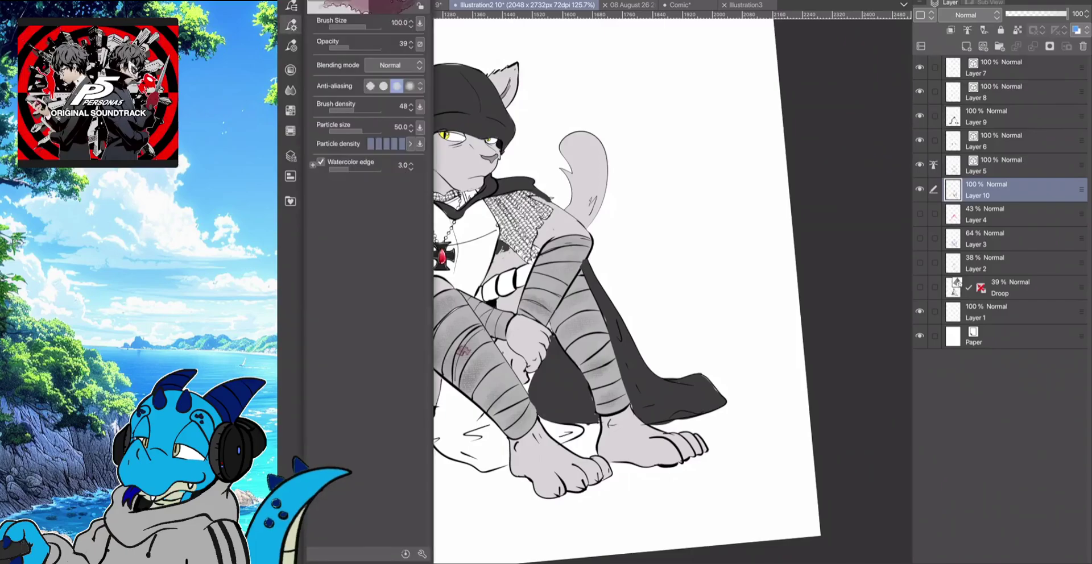
{"action": "left_click_drag", "start_coordinate": [364, 26], "coordinate": [358, 26]}
{"action": "key", "text": "F7"}
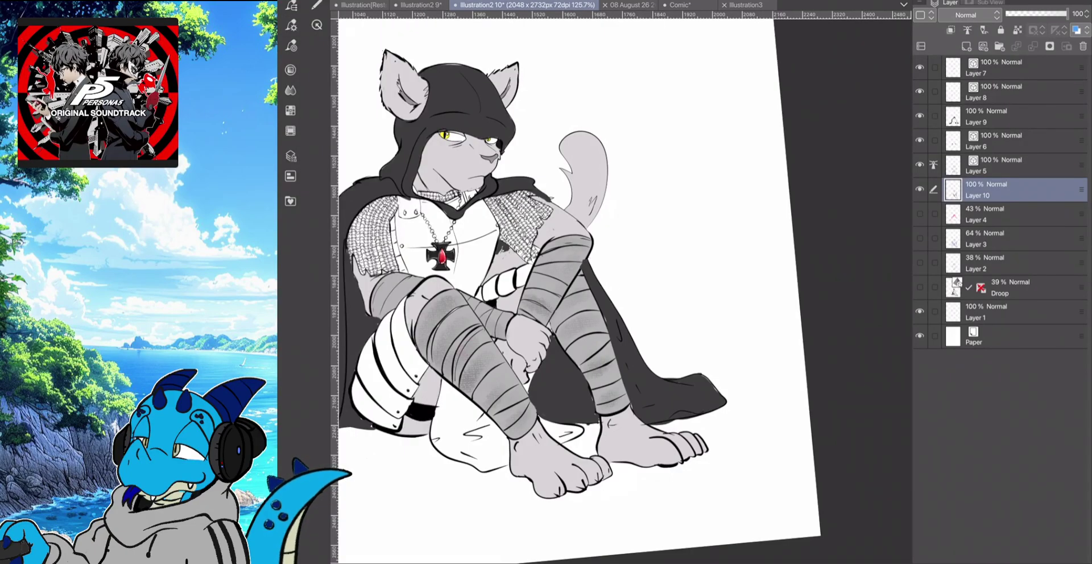
{"action": "scroll", "coordinate": [455, 341], "scroll_direction": "up", "scroll_amount": 4}
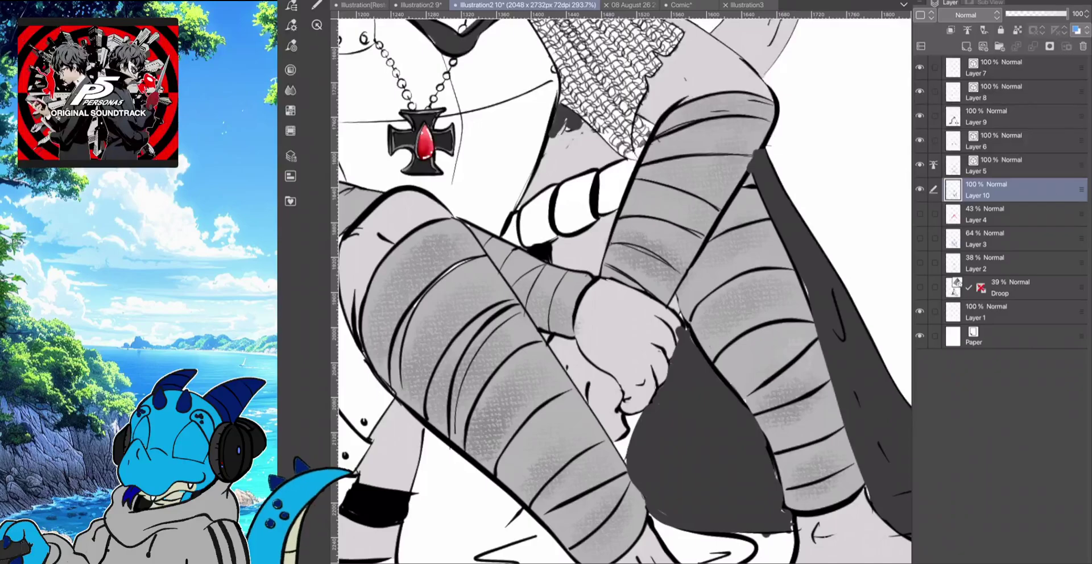
{"action": "left_click", "coordinate": [966, 46]}
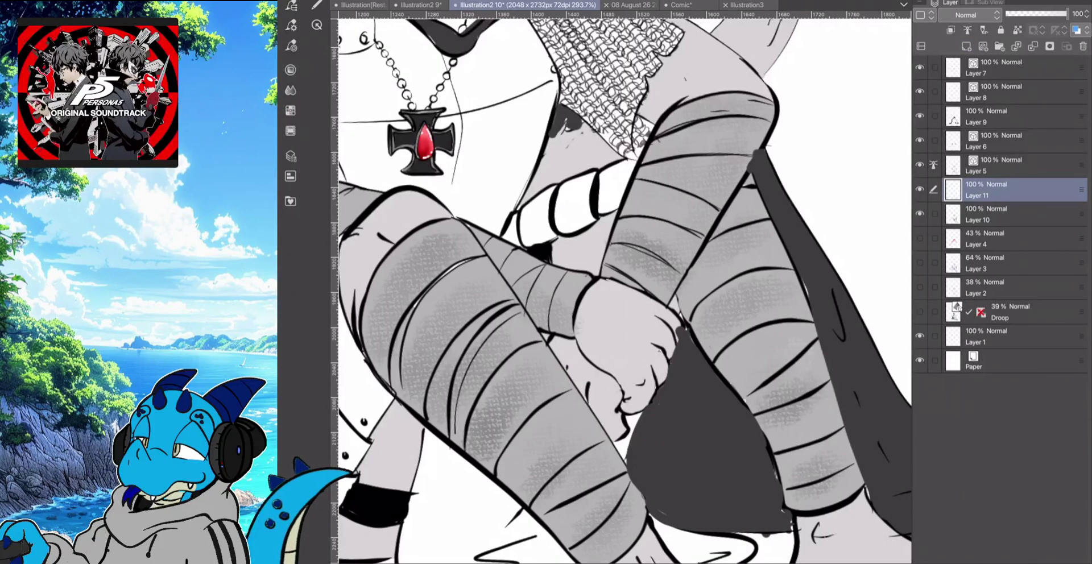
Try a rough dark red patch and a thin red line on the near shin's middle wraps, undoing each
{"action": "left_click_drag", "start_coordinate": [523, 312], "coordinate": [455, 392]}
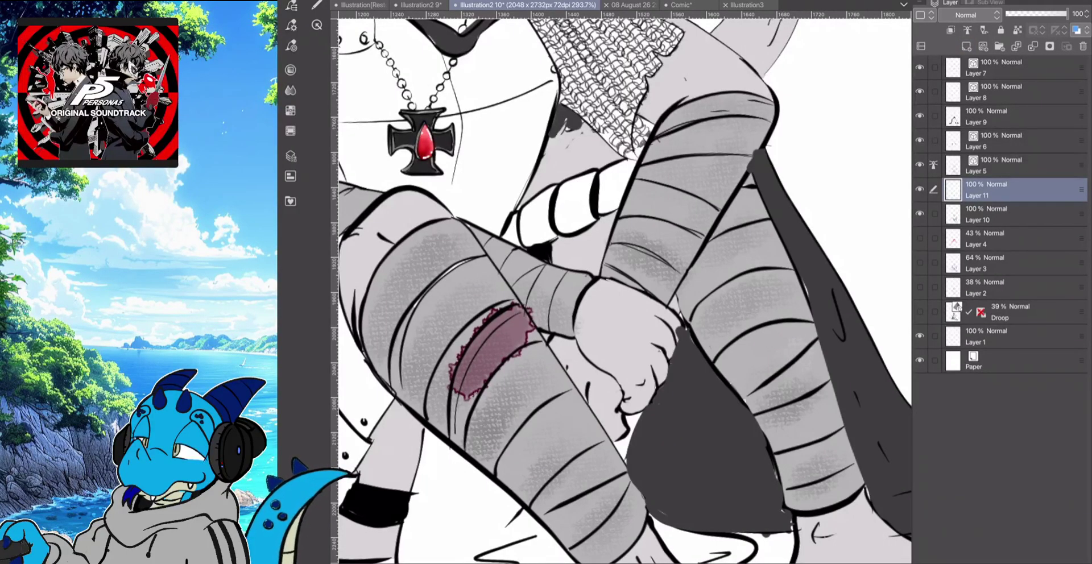
{"action": "key", "text": "ctrl+z"}
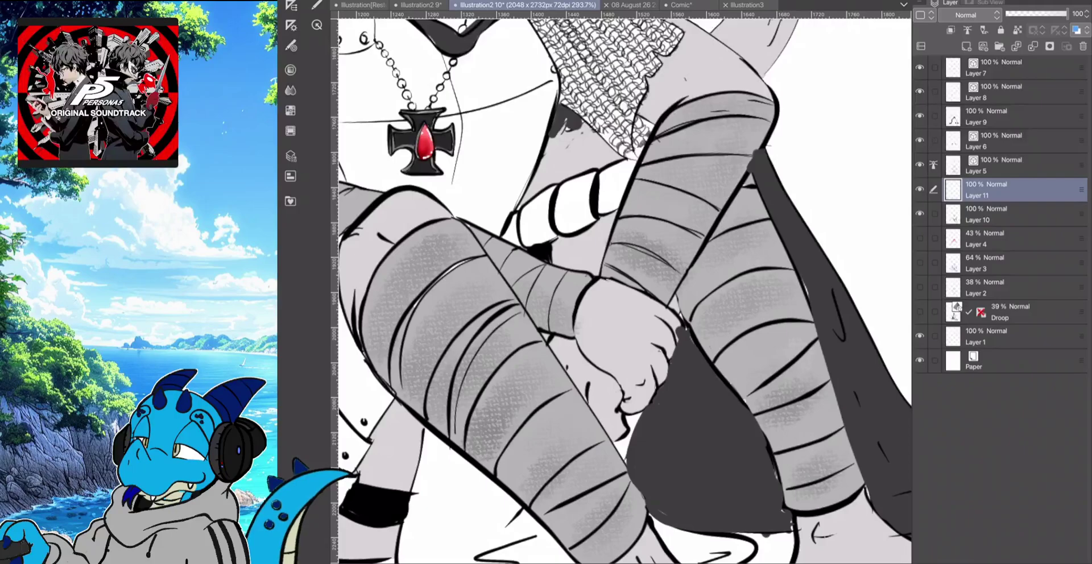
{"action": "left_click", "coordinate": [317, 6]}
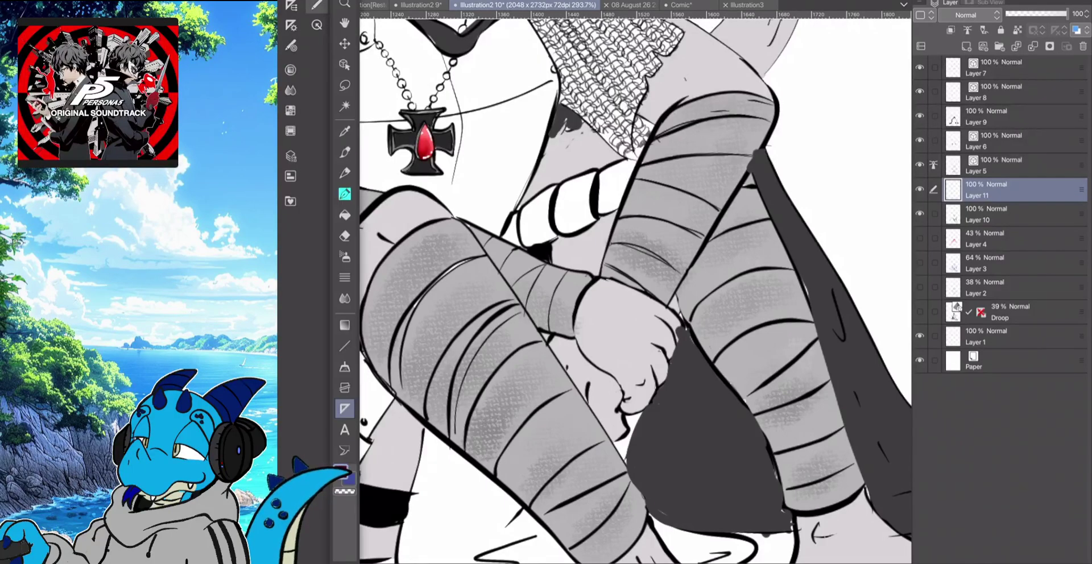
{"action": "left_click", "coordinate": [344, 194]}
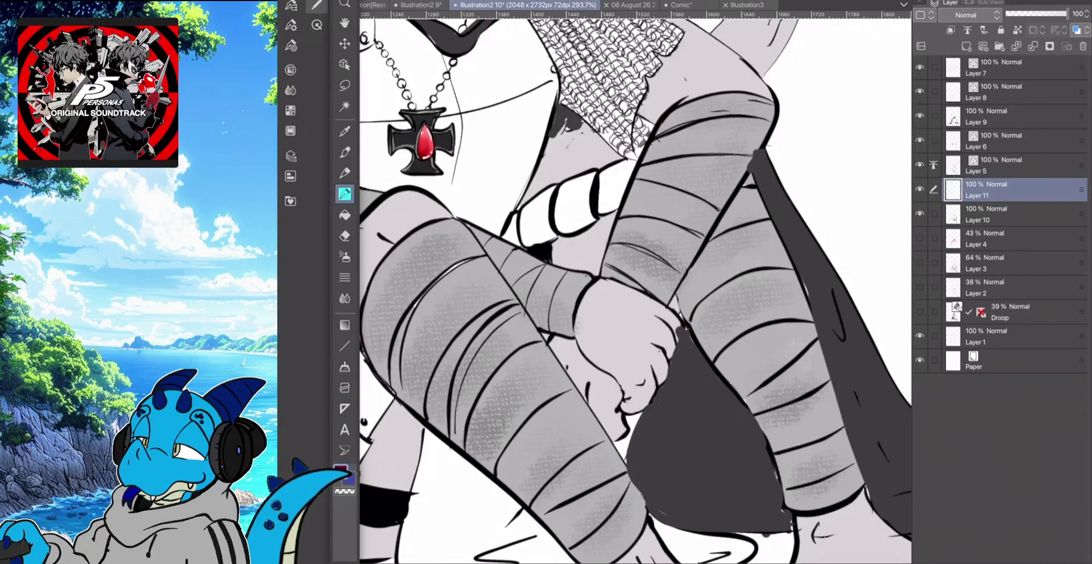
{"action": "left_click_drag", "start_coordinate": [475, 301], "coordinate": [438, 343]}
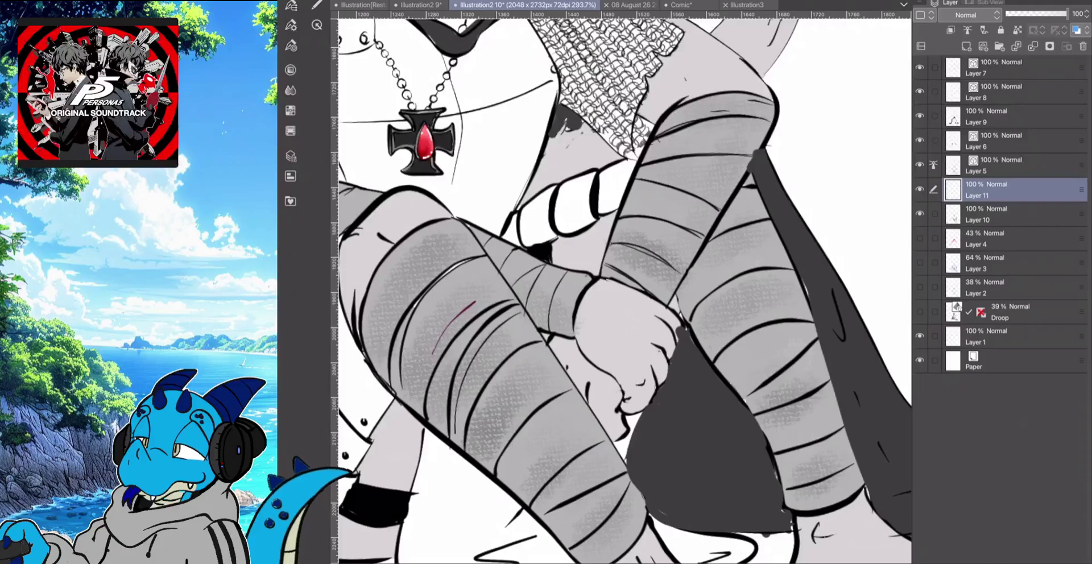
{"action": "key", "text": "ctrl+z"}
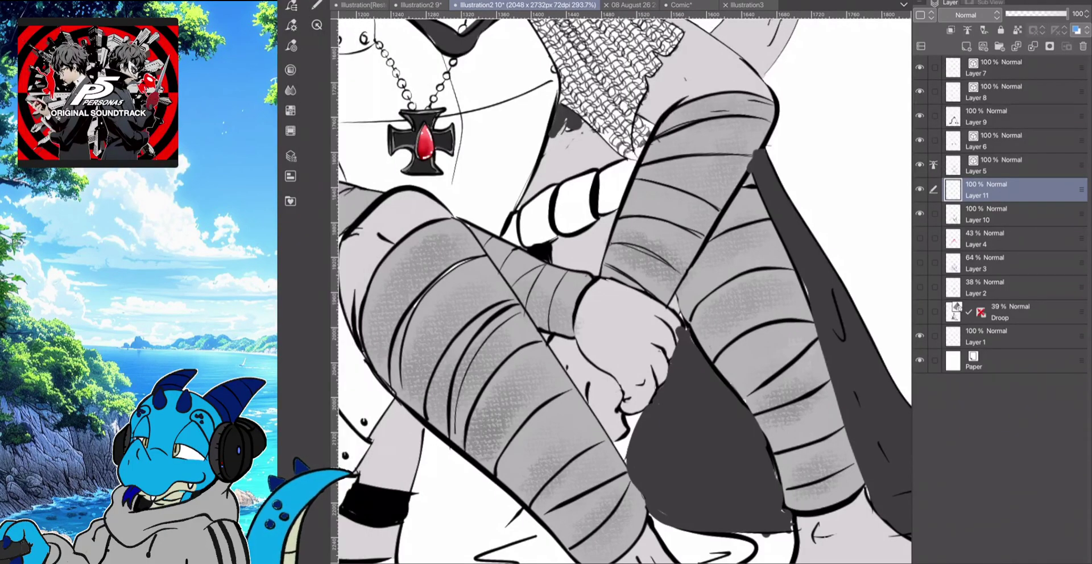
Try several dark red bloodstain blotches along the near shin's uppermost wrap, then undo them all
{"action": "mouse_move", "coordinate": [475, 244]}
{"action": "left_mouse_down"}
{"action": "mouse_move", "coordinate": [413, 280]}
{"action": "mouse_move", "coordinate": [375, 344]}
{"action": "left_mouse_up"}
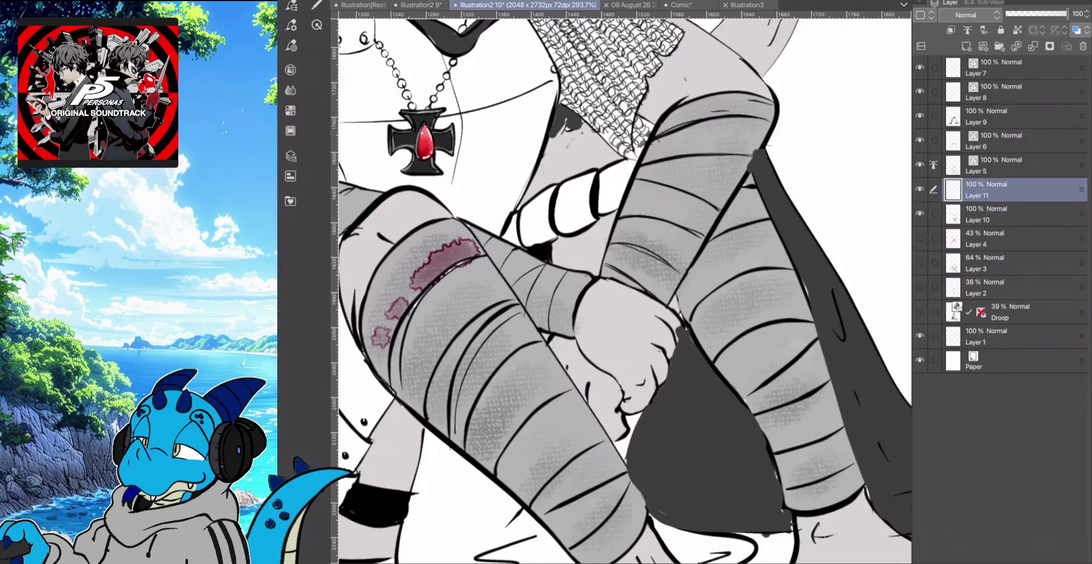
{"action": "key", "text": "ctrl+z"}
{"action": "key", "text": "ctrl+z"}
{"action": "key", "text": "ctrl+z"}
{"action": "key", "text": "ctrl+z"}
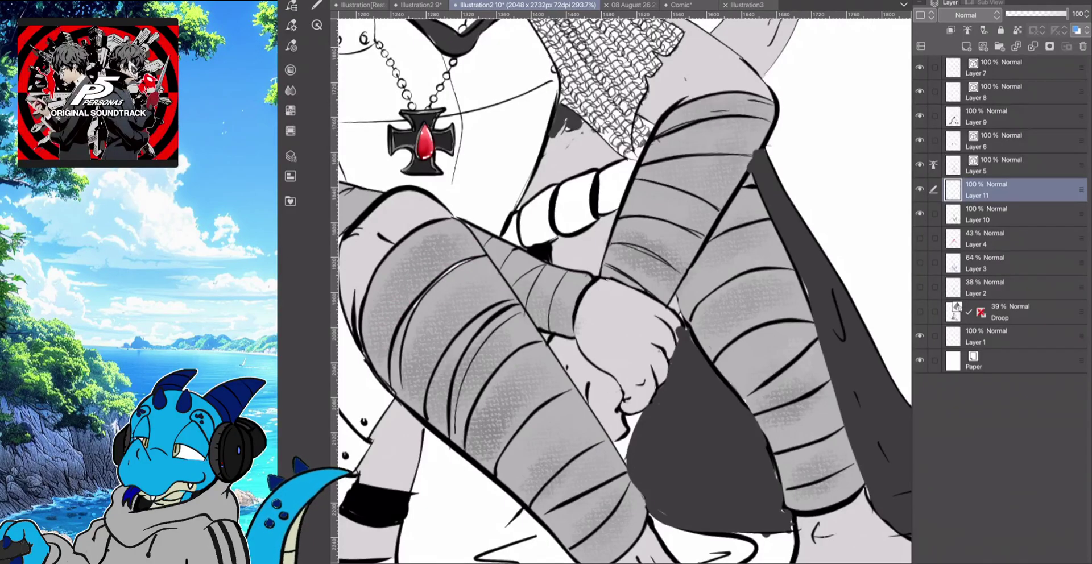
Check the brush settings and try a dark red stain along the near shin's edge beside the hand, then undo it
{"action": "scroll", "coordinate": [624, 291], "scroll_direction": "down", "scroll_amount": 3}
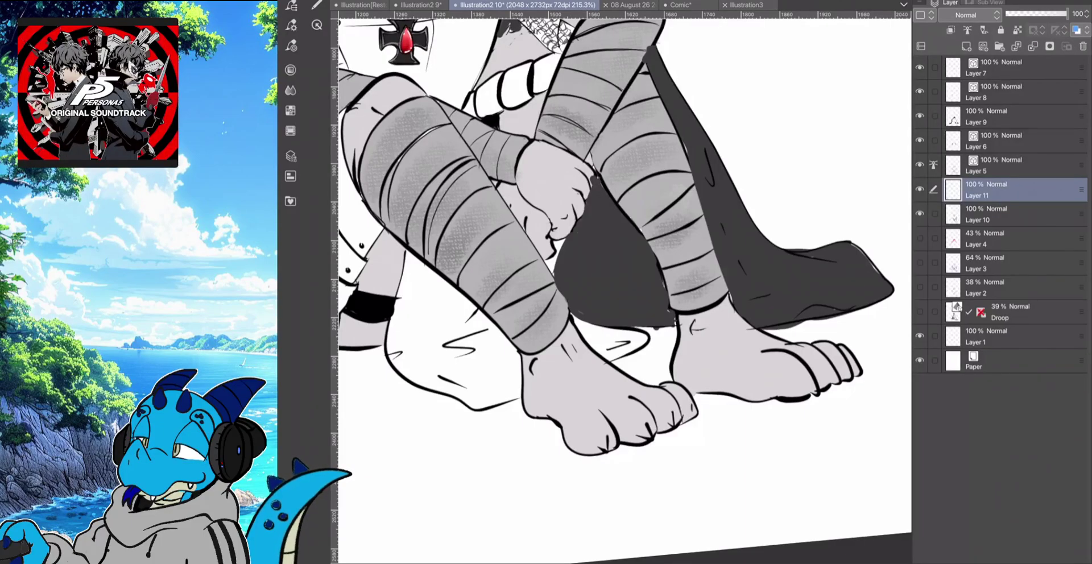
{"action": "left_click", "coordinate": [291, 25]}
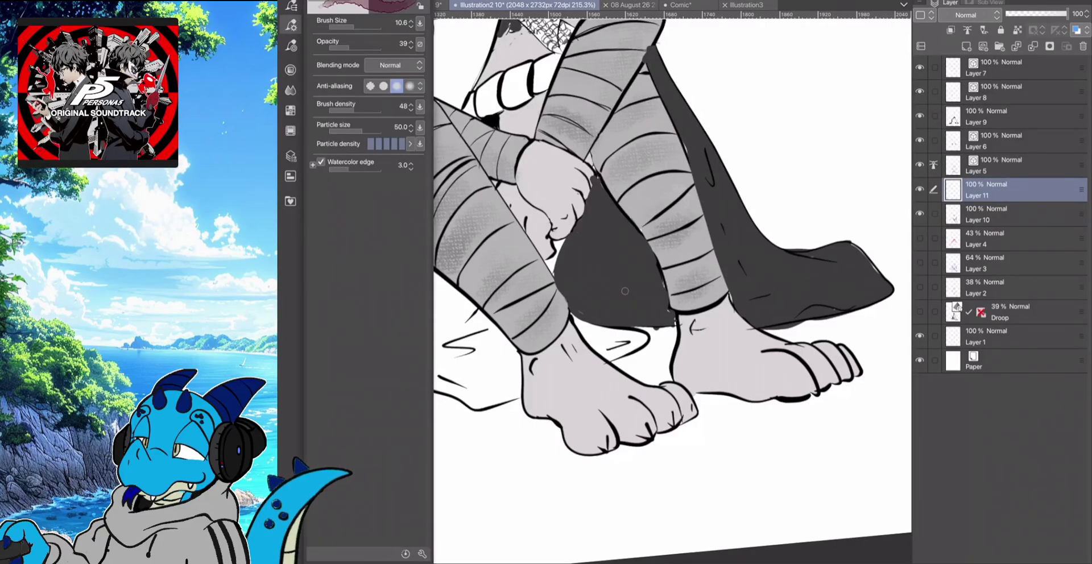
{"action": "key", "text": "F7"}
{"action": "left_click_drag", "start_coordinate": [503, 218], "coordinate": [539, 254]}
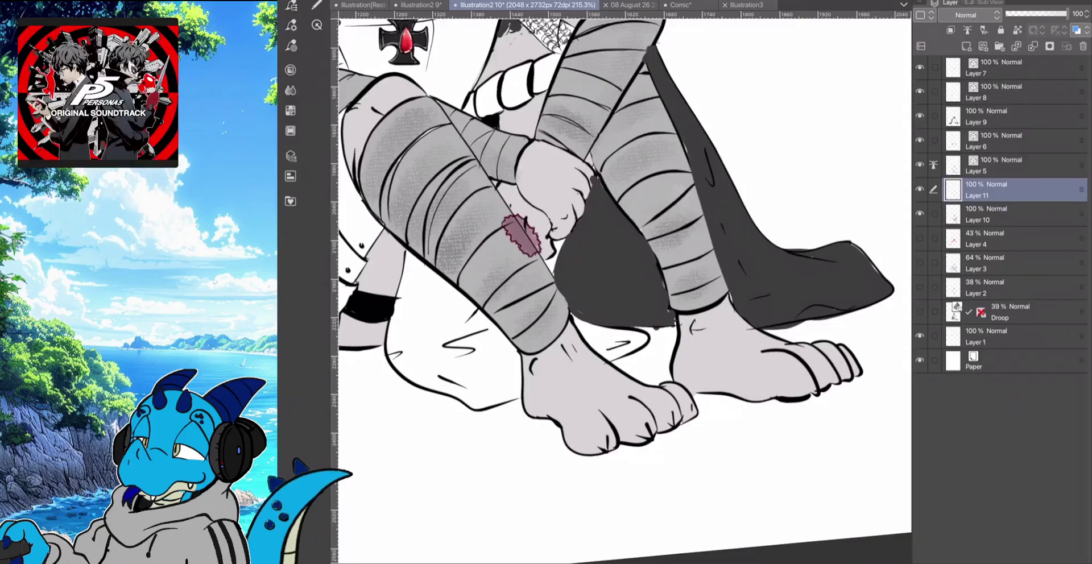
{"action": "key", "text": "ctrl+z"}
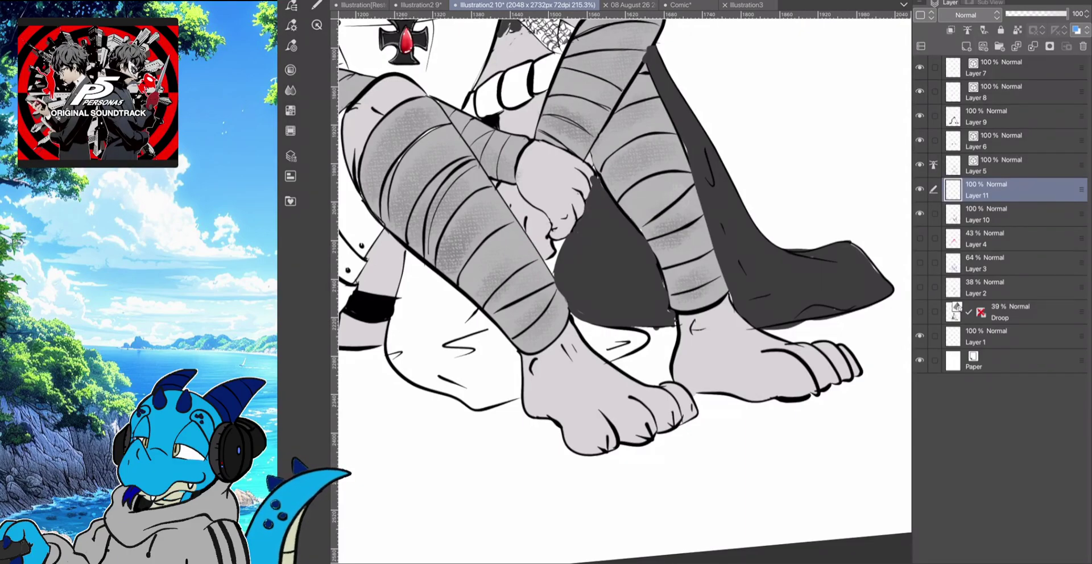
Try dark red bleed stains on the near shin's lower wraps, with a streak along its edge and small dabs, undoing the last dab
{"action": "mouse_move", "coordinate": [555, 293]}
{"action": "left_mouse_down"}
{"action": "mouse_move", "coordinate": [516, 332]}
{"action": "mouse_move", "coordinate": [531, 301]}
{"action": "mouse_move", "coordinate": [514, 312]}
{"action": "mouse_move", "coordinate": [500, 309]}
{"action": "mouse_move", "coordinate": [501, 293]}
{"action": "mouse_move", "coordinate": [473, 284]}
{"action": "left_mouse_up"}
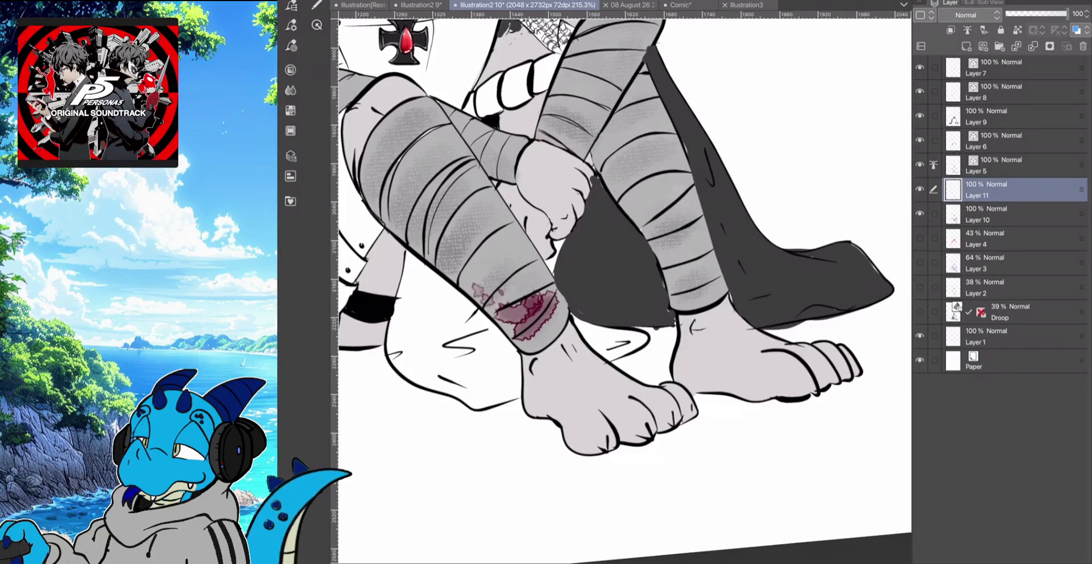
{"action": "mouse_move", "coordinate": [506, 222]}
{"action": "left_mouse_down"}
{"action": "mouse_move", "coordinate": [542, 287]}
{"action": "mouse_move", "coordinate": [496, 201]}
{"action": "left_mouse_up"}
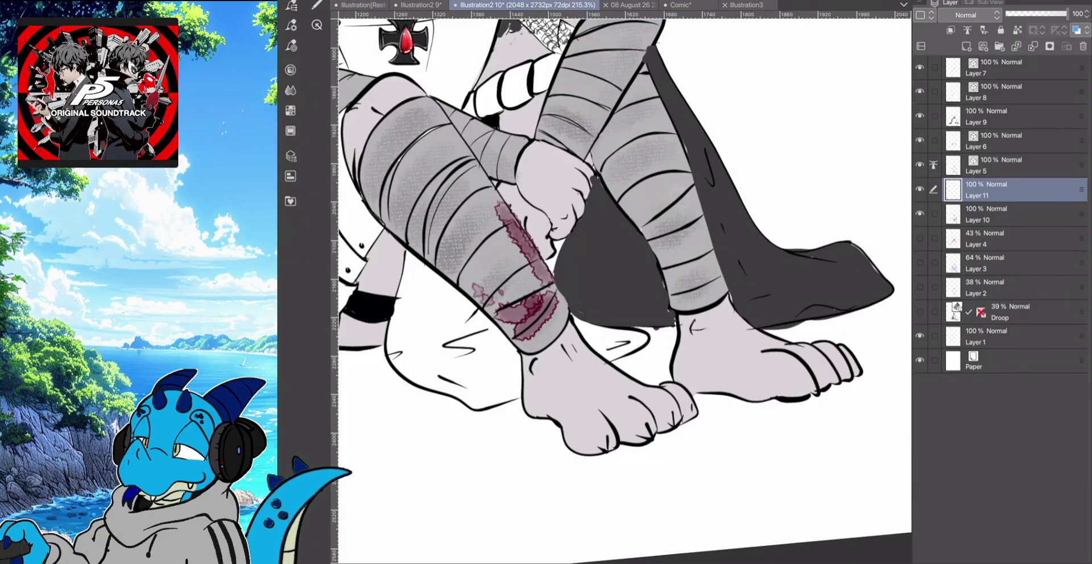
{"action": "left_click", "coordinate": [525, 277]}
{"action": "left_click", "coordinate": [506, 263]}
{"action": "left_click", "coordinate": [496, 239]}
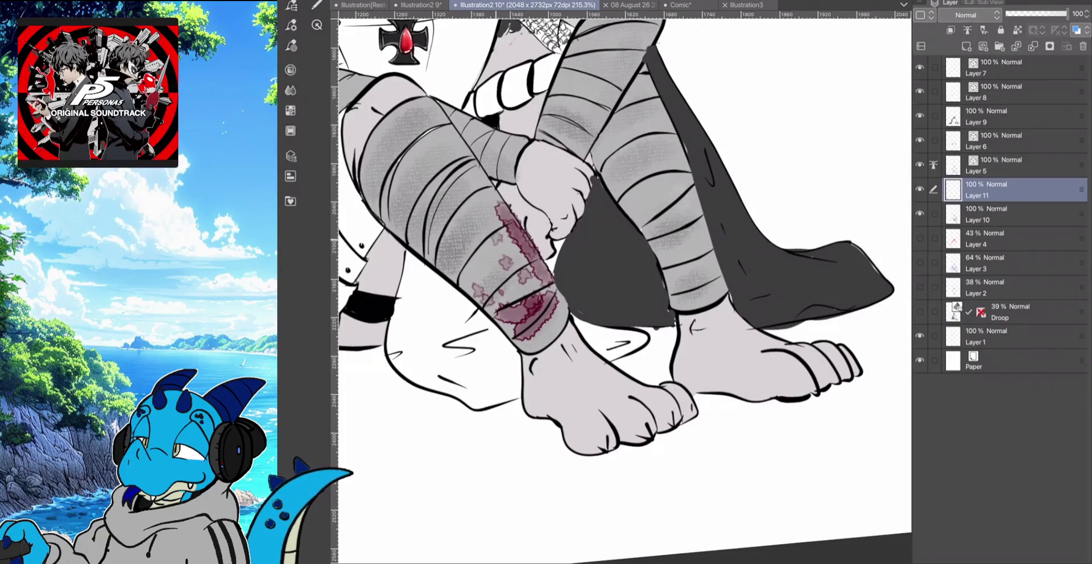
{"action": "left_click", "coordinate": [490, 277]}
{"action": "left_click", "coordinate": [495, 266]}
{"action": "left_click", "coordinate": [486, 247]}
{"action": "left_click", "coordinate": [512, 249]}
{"action": "left_click", "coordinate": [515, 280]}
{"action": "left_click", "coordinate": [507, 270]}
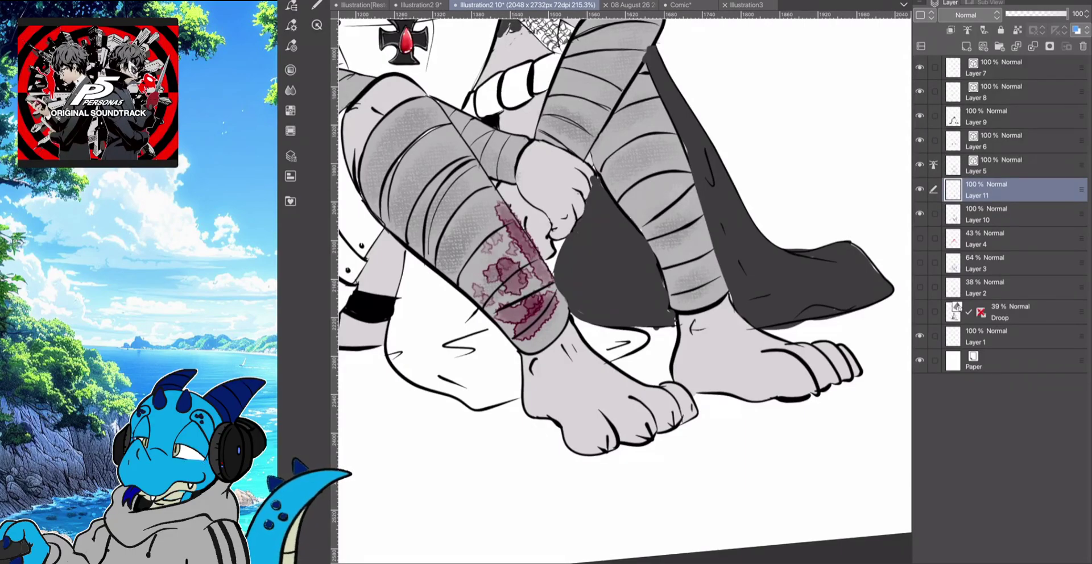
{"action": "key", "text": "ctrl+z"}
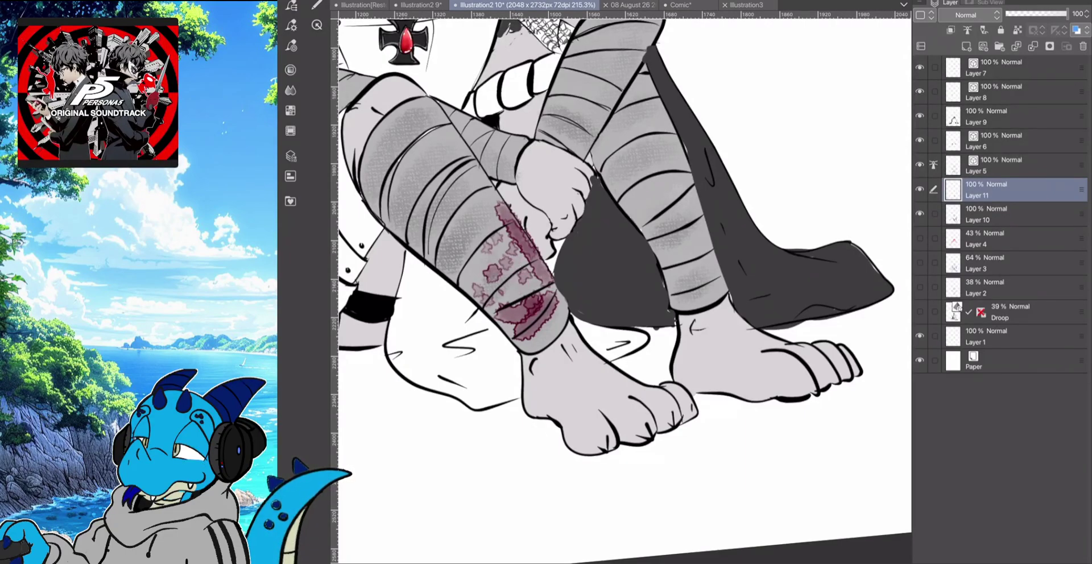
Try Layer 11 at 42% and 56% opacity, then undo the opacity changes and all the red bleed stains on the near shin
{"action": "left_click", "coordinate": [1031, 14]}
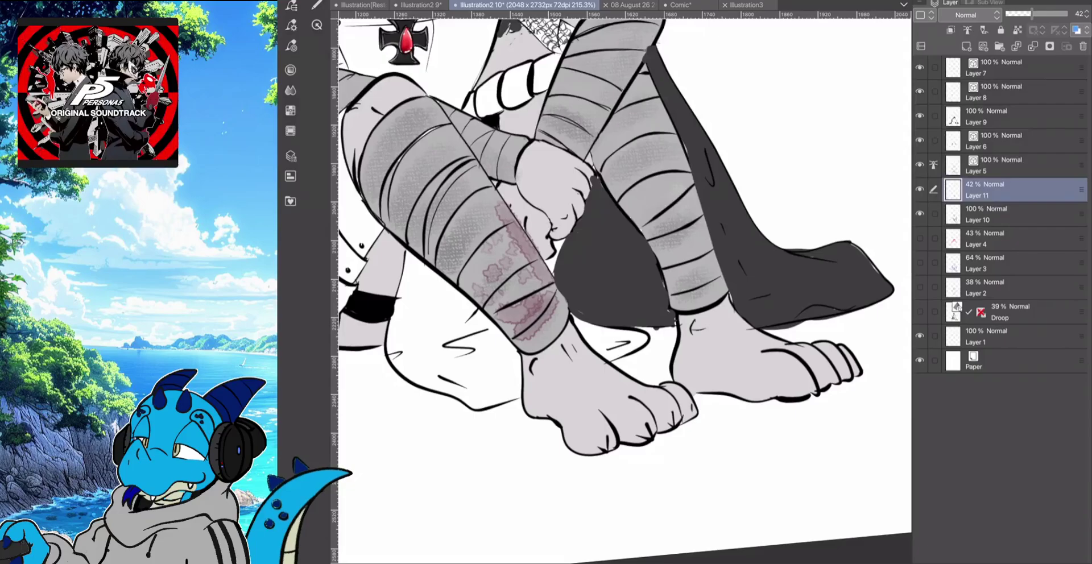
{"action": "left_click", "coordinate": [1040, 14]}
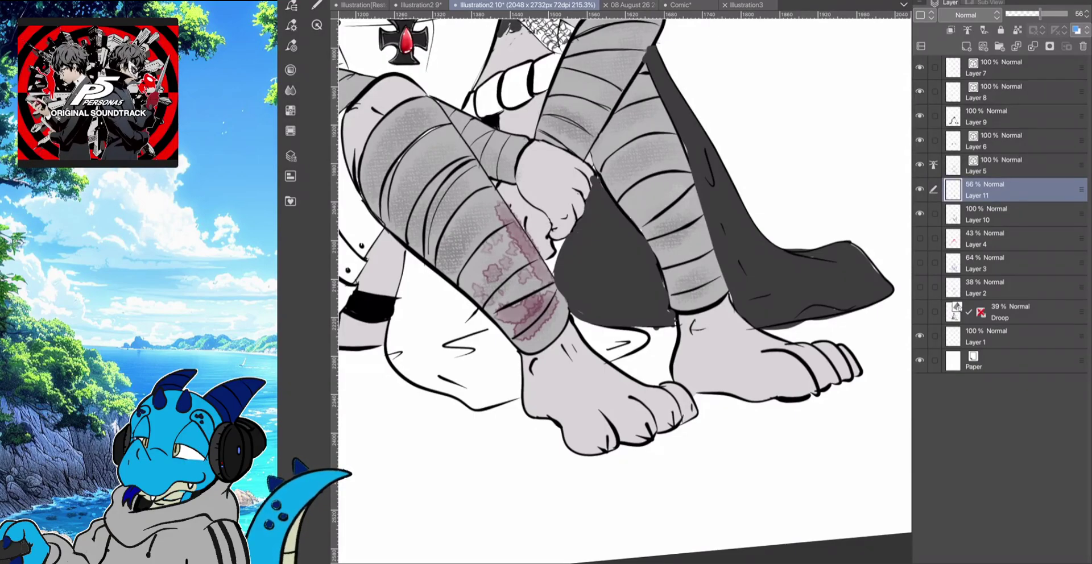
{"action": "key", "text": "ctrl+z"}
{"action": "key", "text": "ctrl+z"}
{"action": "key", "text": "ctrl+z"}
{"action": "key", "text": "ctrl+z"}
{"action": "key", "text": "ctrl+z"}
{"action": "key", "text": "ctrl+z"}
{"action": "key", "text": "ctrl+z"}
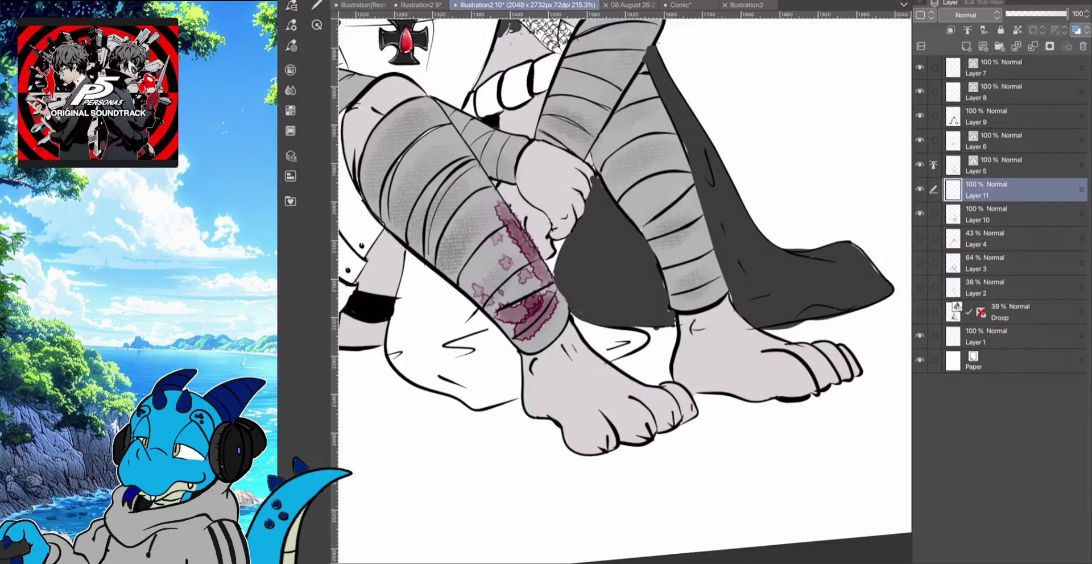
{"action": "key", "text": "ctrl+z"}
{"action": "key", "text": "ctrl+z"}
{"action": "key", "text": "ctrl+z"}
{"action": "key", "text": "ctrl+z"}
{"action": "key", "text": "ctrl+z"}
{"action": "key", "text": "ctrl+z"}
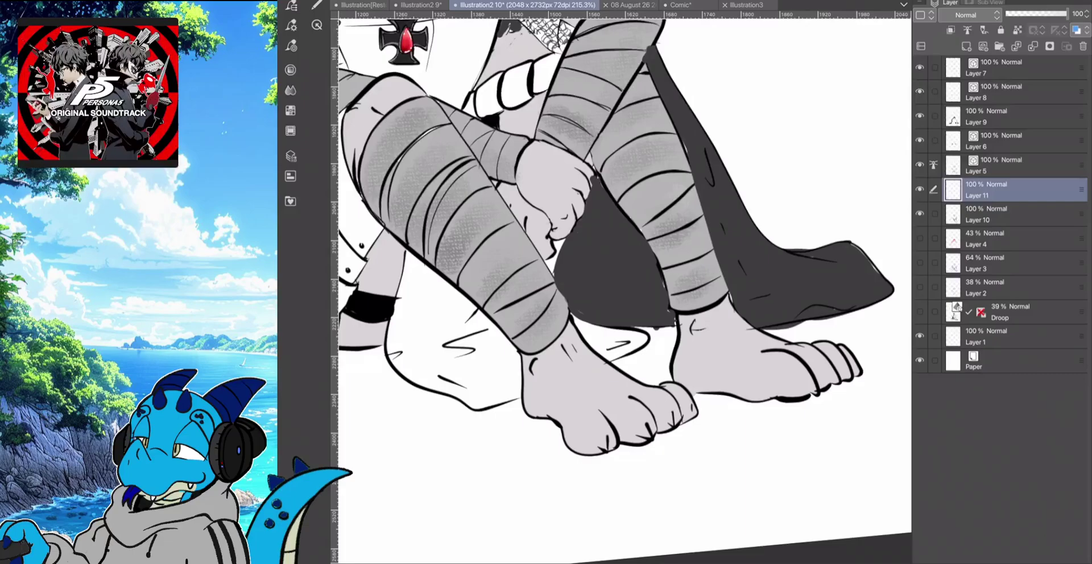
Try the Rough India ink brush in dark red on the near shin's lower wraps, then undo the strokes
{"action": "scroll", "coordinate": [608, 423], "scroll_direction": "down", "scroll_amount": 3}
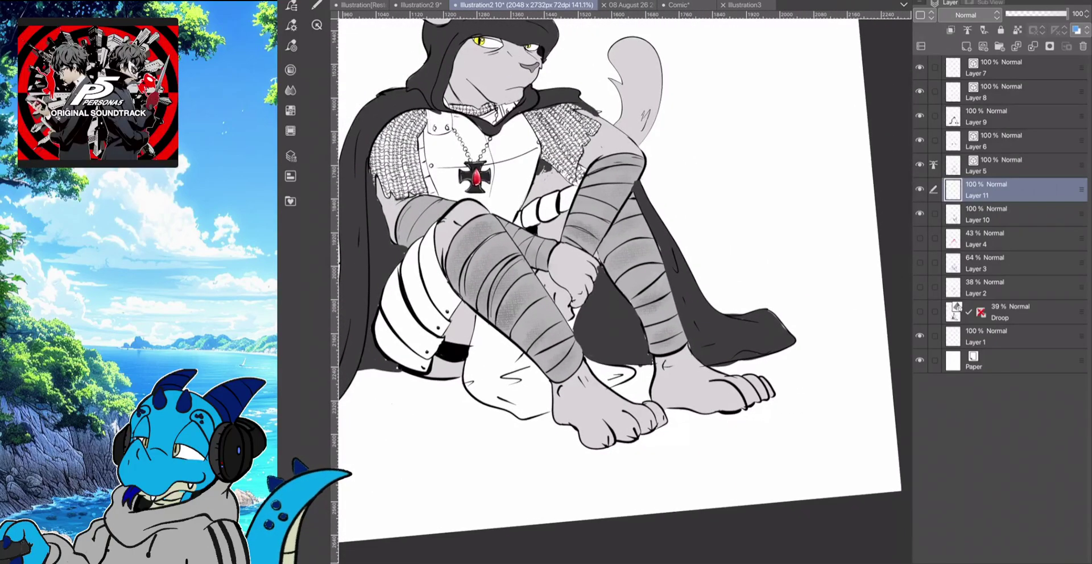
{"action": "left_click", "coordinate": [291, 25]}
{"action": "left_click", "coordinate": [291, 45]}
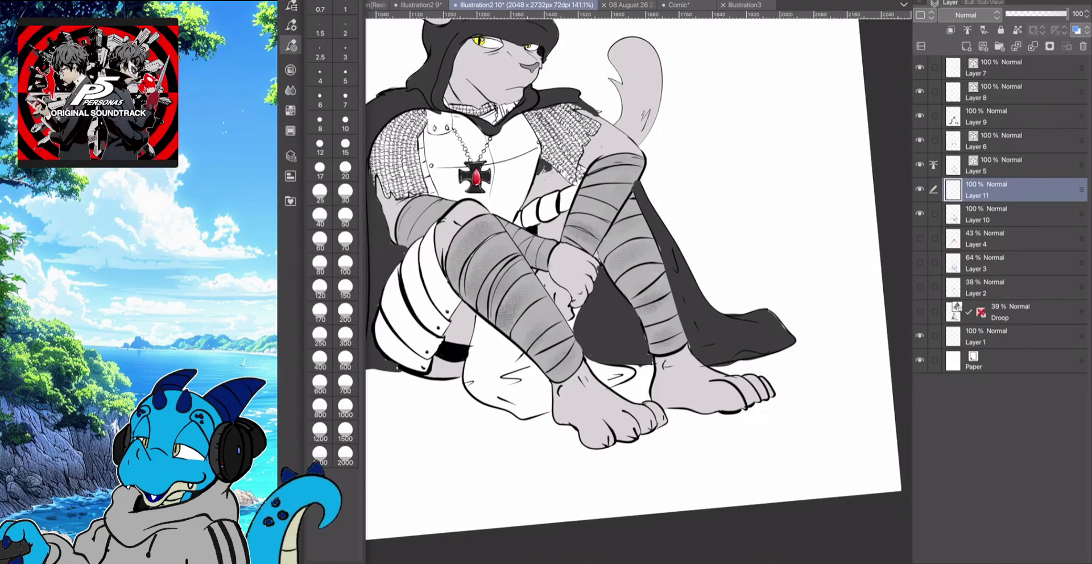
{"action": "left_click", "coordinate": [292, 6]}
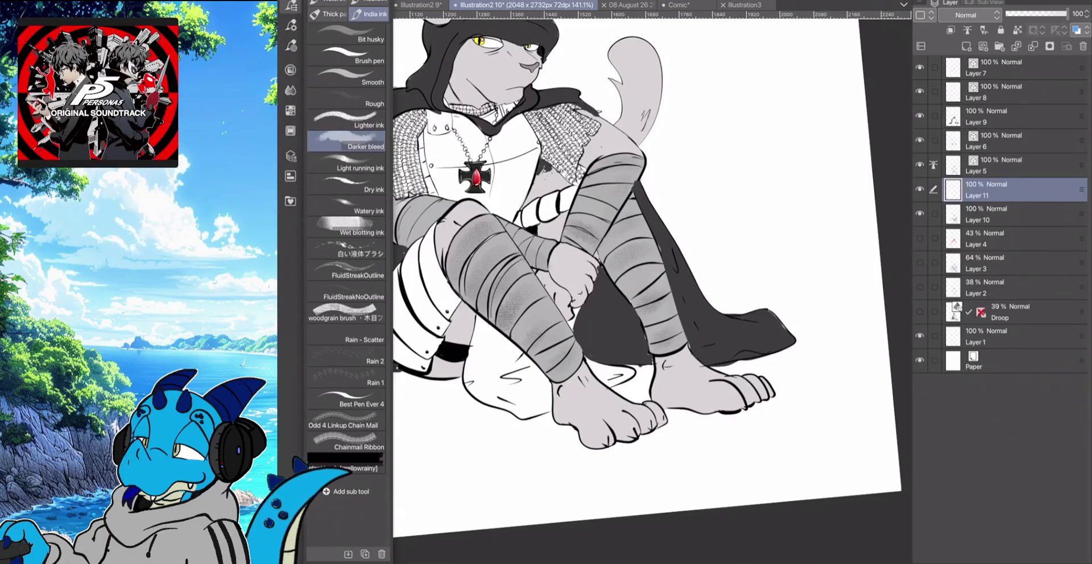
{"action": "left_click", "coordinate": [345, 98]}
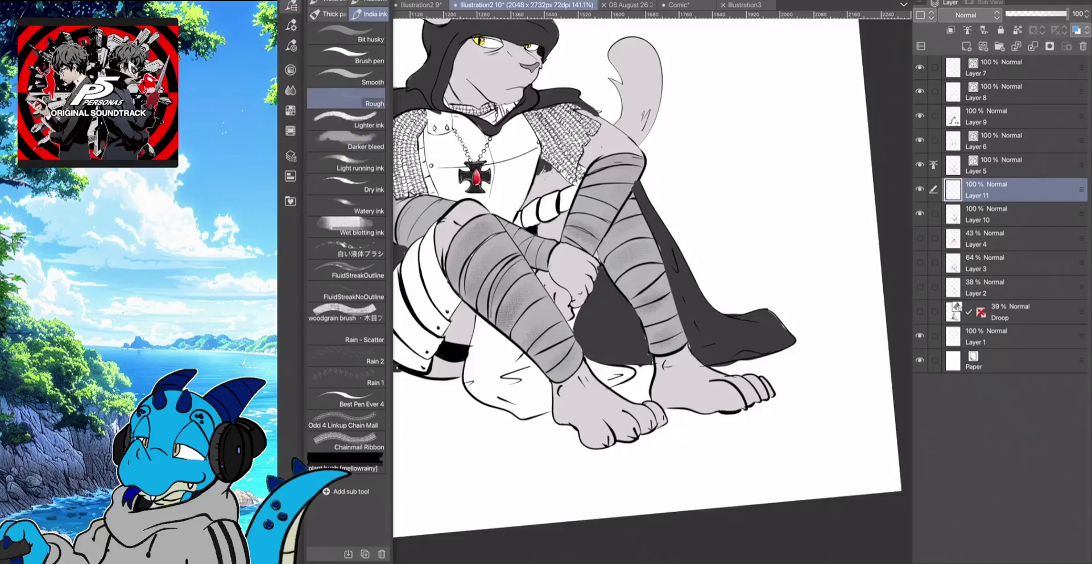
{"action": "left_click", "coordinate": [292, 6]}
{"action": "mouse_move", "coordinate": [554, 338]}
{"action": "left_mouse_down"}
{"action": "mouse_move", "coordinate": [506, 290]}
{"action": "mouse_move", "coordinate": [534, 319]}
{"action": "left_mouse_up"}
{"action": "key", "text": "ctrl+z"}
{"action": "key", "text": "ctrl+z"}
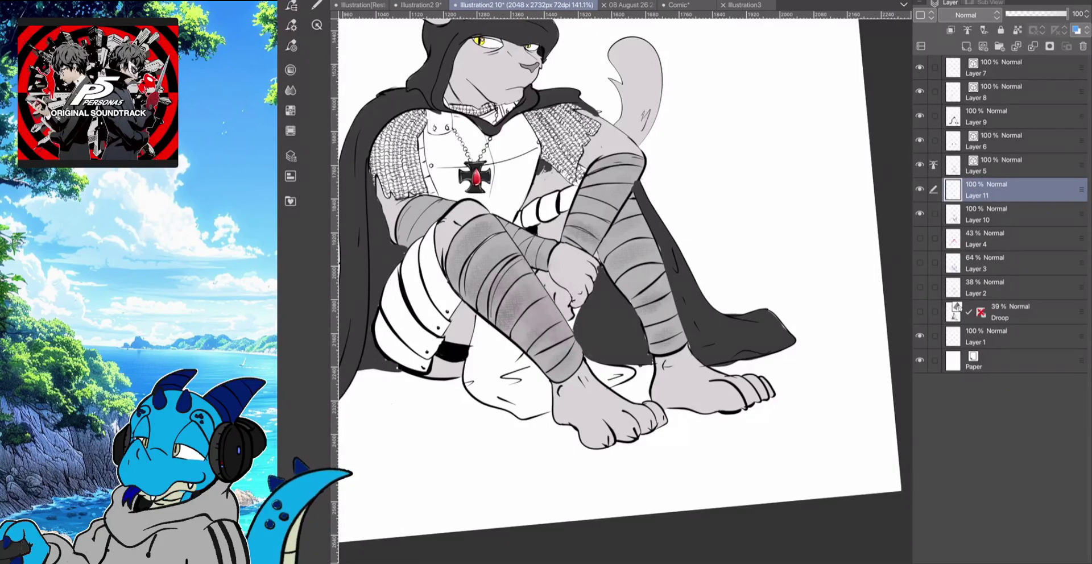
Choose the Rough wash watercolor brush and test a heavy dark red patch on the near shin, undoing the patch
{"action": "left_click", "coordinate": [291, 5]}
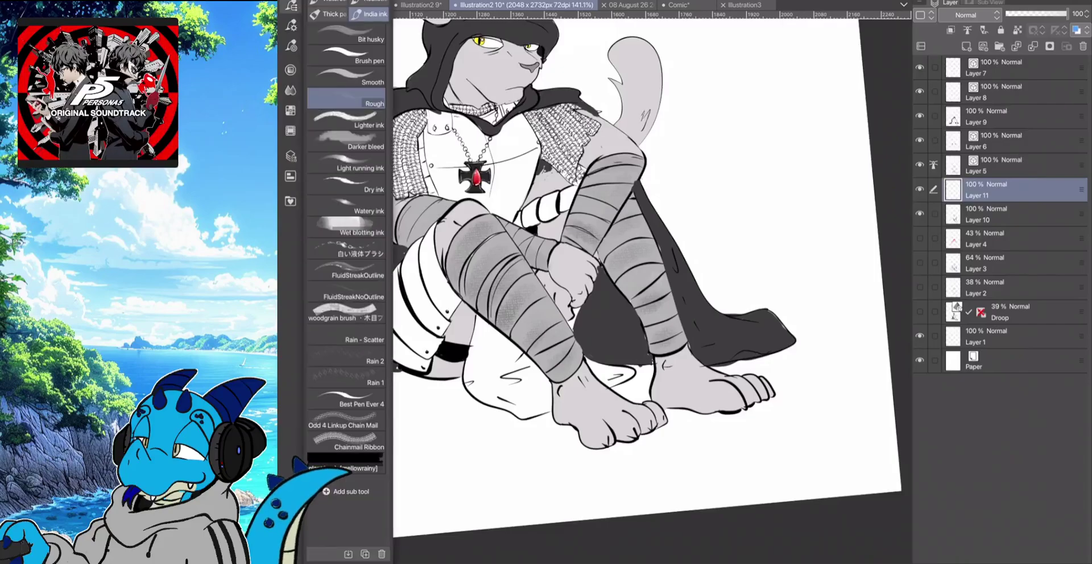
{"action": "key", "text": "b"}
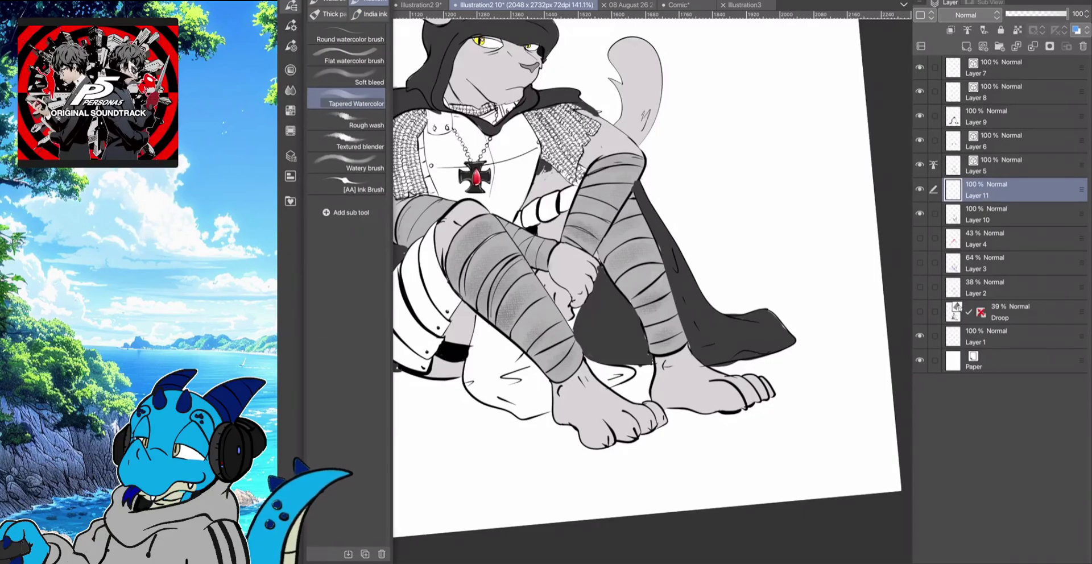
{"action": "left_click", "coordinate": [346, 141]}
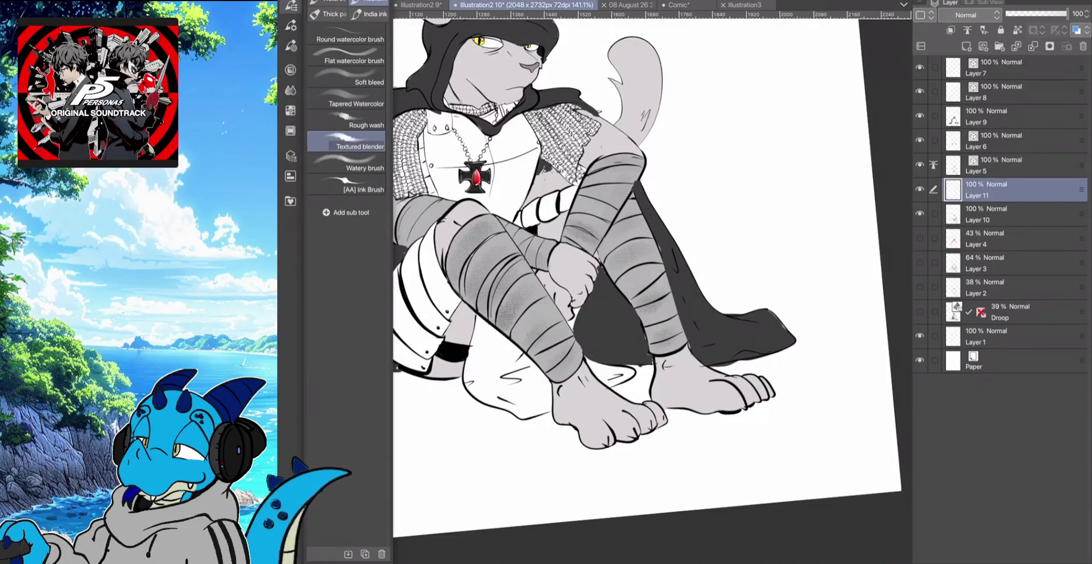
{"action": "left_click", "coordinate": [291, 6]}
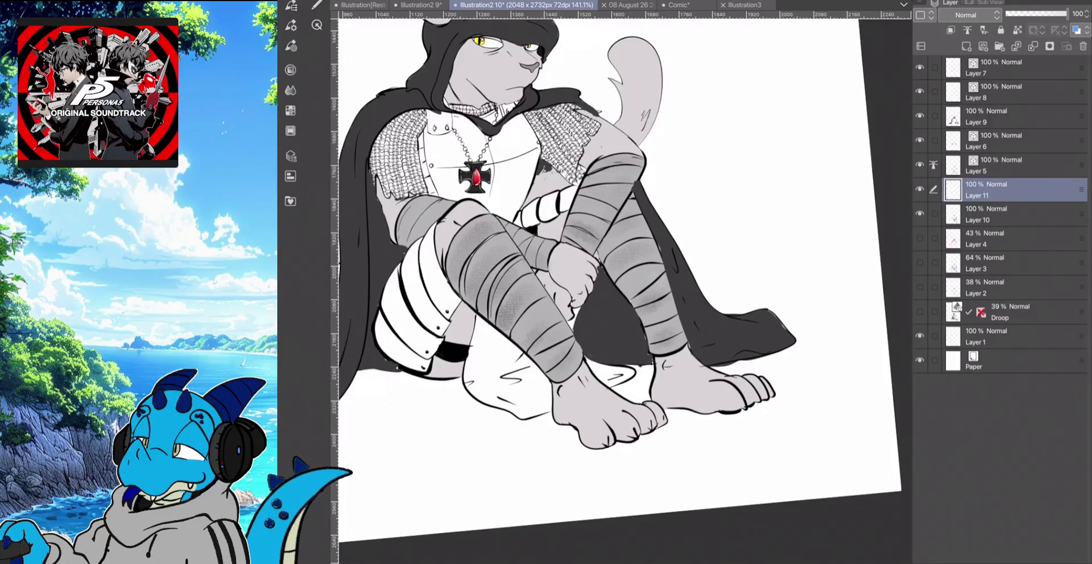
{"action": "left_click", "coordinate": [291, 5]}
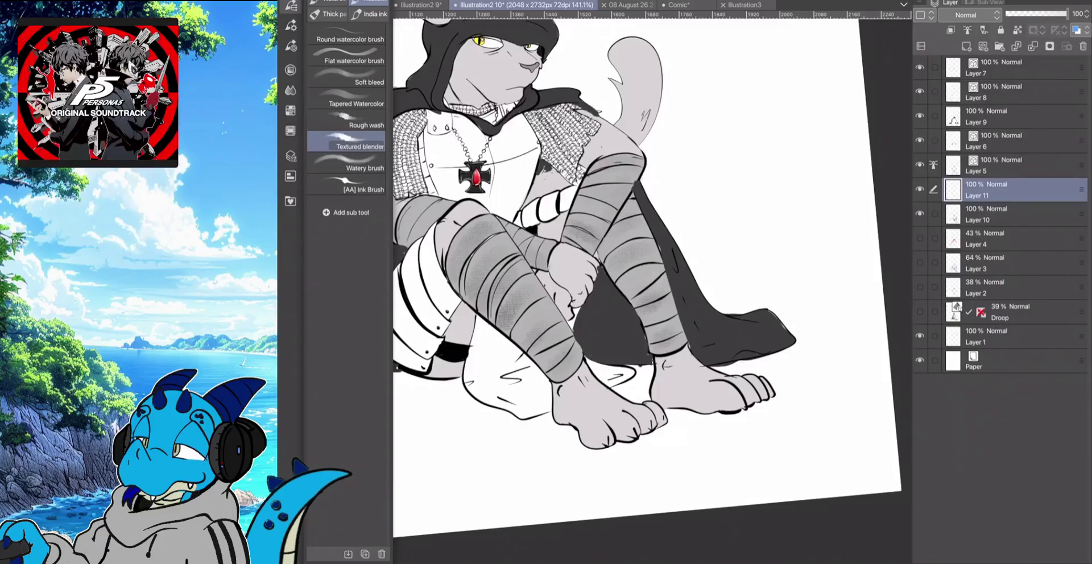
{"action": "left_click", "coordinate": [346, 120]}
{"action": "left_click_drag", "start_coordinate": [515, 307], "coordinate": [481, 254]}
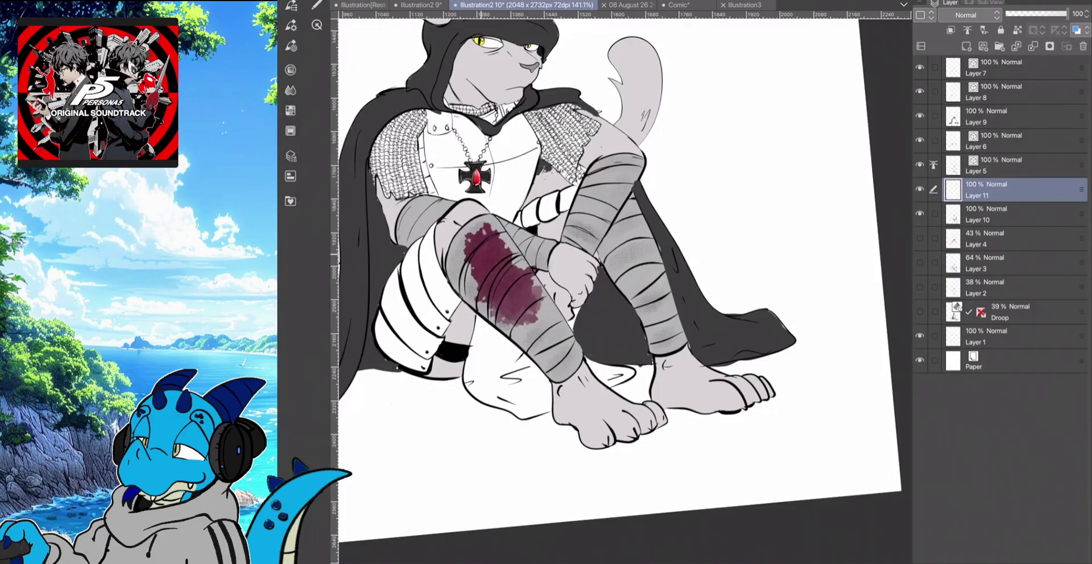
{"action": "key", "text": "ctrl+z"}
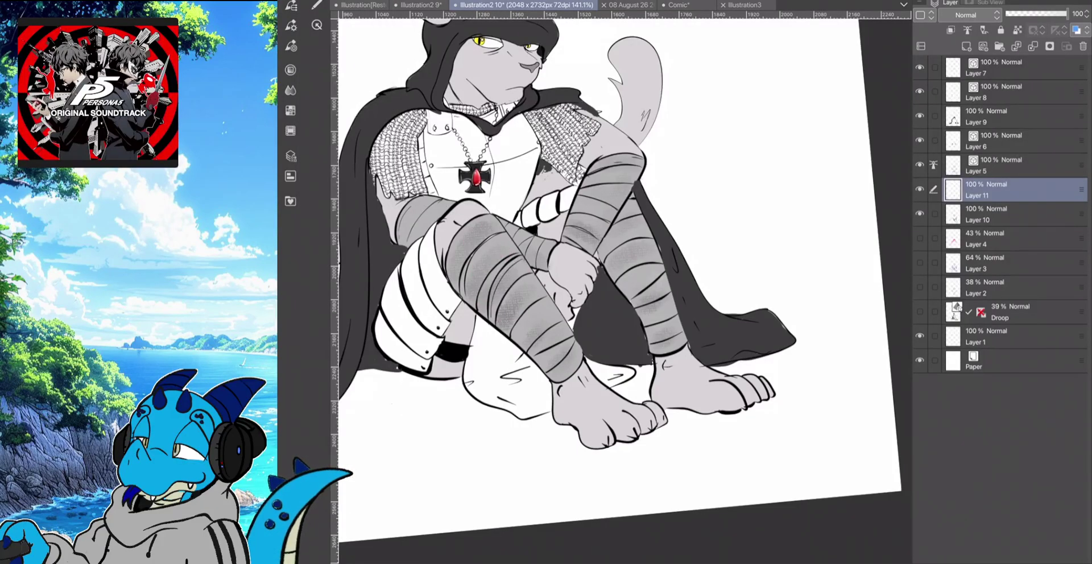
Paint soft dark red stains over the near shin's lower wraps and fainter ones on the wraps below the knee
{"action": "mouse_move", "coordinate": [547, 344]}
{"action": "left_mouse_down"}
{"action": "mouse_move", "coordinate": [514, 301]}
{"action": "mouse_move", "coordinate": [541, 342]}
{"action": "mouse_move", "coordinate": [514, 310]}
{"action": "left_mouse_up"}
{"action": "left_click_drag", "start_coordinate": [566, 357], "coordinate": [535, 310]}
{"action": "left_click_drag", "start_coordinate": [570, 365], "coordinate": [520, 323]}
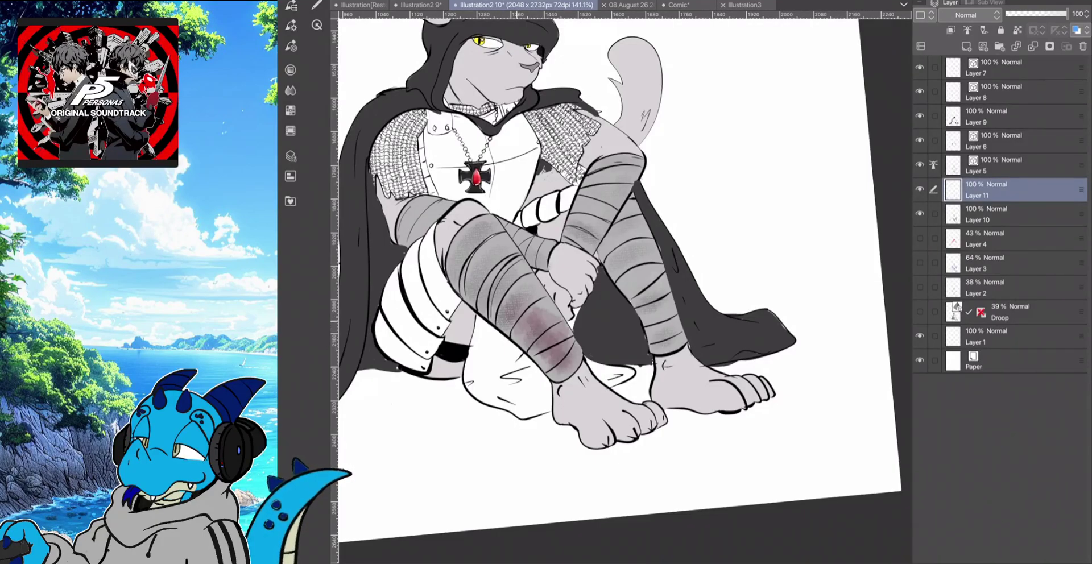
{"action": "left_click_drag", "start_coordinate": [490, 252], "coordinate": [482, 235]}
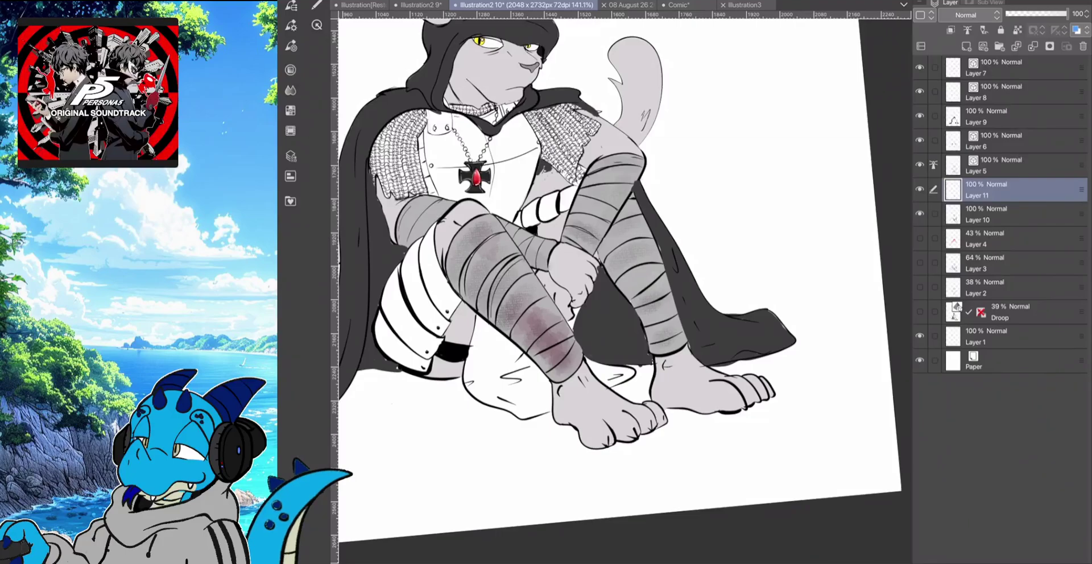
{"action": "mouse_move", "coordinate": [548, 353]}
{"action": "left_mouse_down"}
{"action": "mouse_move", "coordinate": [514, 312]}
{"action": "mouse_move", "coordinate": [544, 340]}
{"action": "left_mouse_up"}
{"action": "left_click_drag", "start_coordinate": [556, 374], "coordinate": [508, 320]}
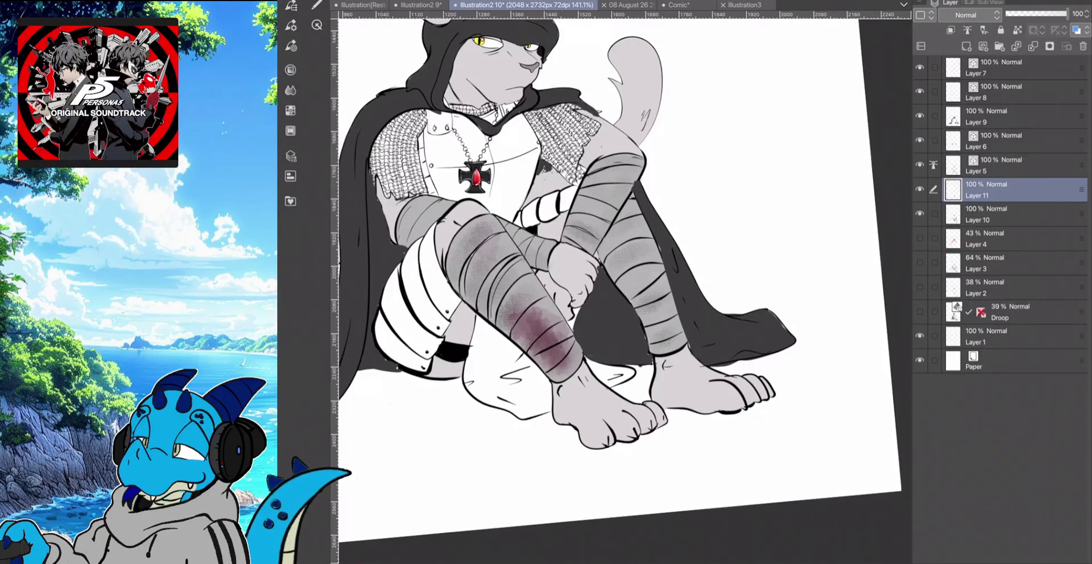
{"action": "left_click_drag", "start_coordinate": [484, 271], "coordinate": [463, 298]}
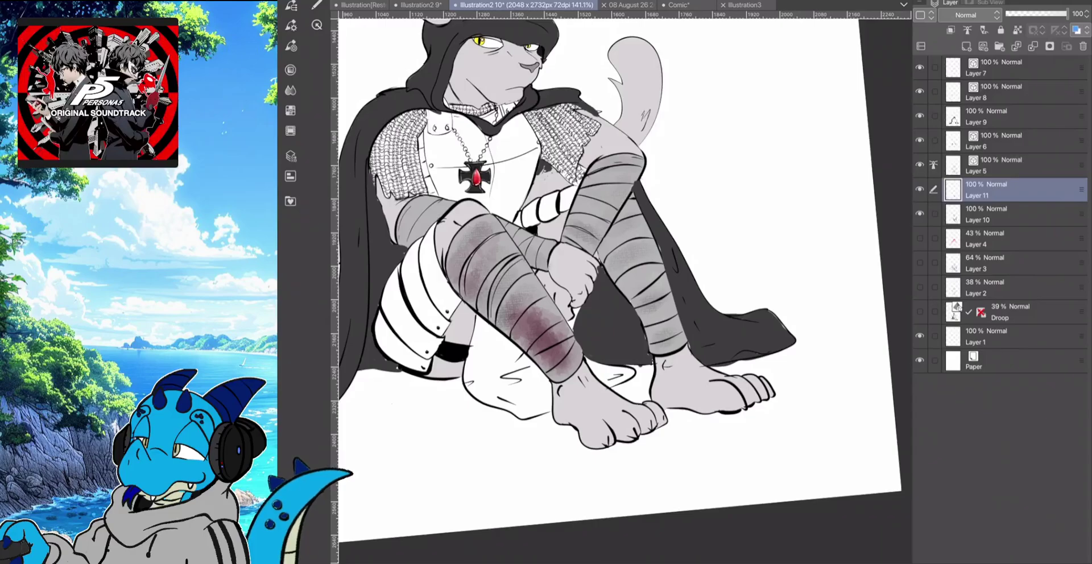
Paint soft dark red stains on the far shin's upper wraps and a smaller one above its ankle
{"action": "mouse_move", "coordinate": [622, 242]}
{"action": "left_mouse_down"}
{"action": "mouse_move", "coordinate": [628, 284]}
{"action": "mouse_move", "coordinate": [613, 239]}
{"action": "left_mouse_up"}
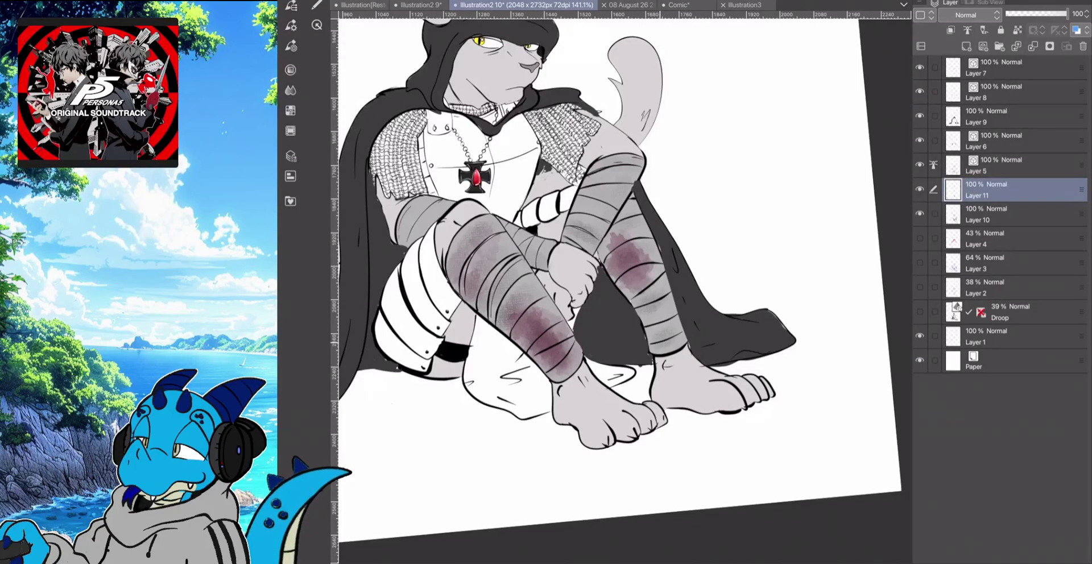
{"action": "mouse_move", "coordinate": [651, 326]}
{"action": "left_mouse_down"}
{"action": "mouse_move", "coordinate": [664, 347]}
{"action": "mouse_move", "coordinate": [682, 348]}
{"action": "left_mouse_up"}
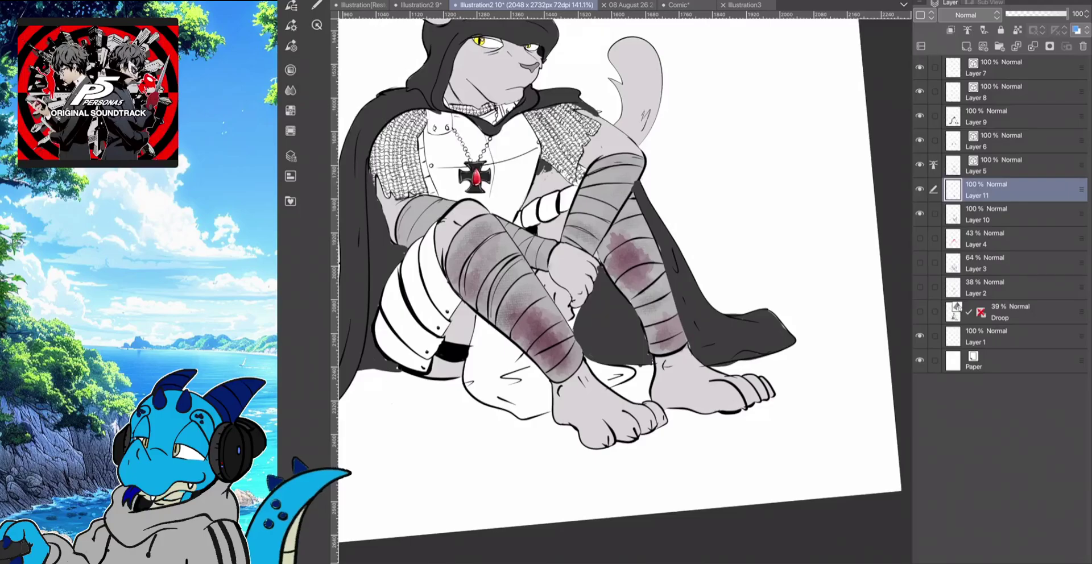
Paint faint dark red stains on both forearms' wraps near the wrists, undoing the trial strokes on the far forearm and beside the near elbow
{"action": "left_click_drag", "start_coordinate": [624, 185], "coordinate": [593, 215]}
{"action": "left_click_drag", "start_coordinate": [629, 176], "coordinate": [588, 230]}
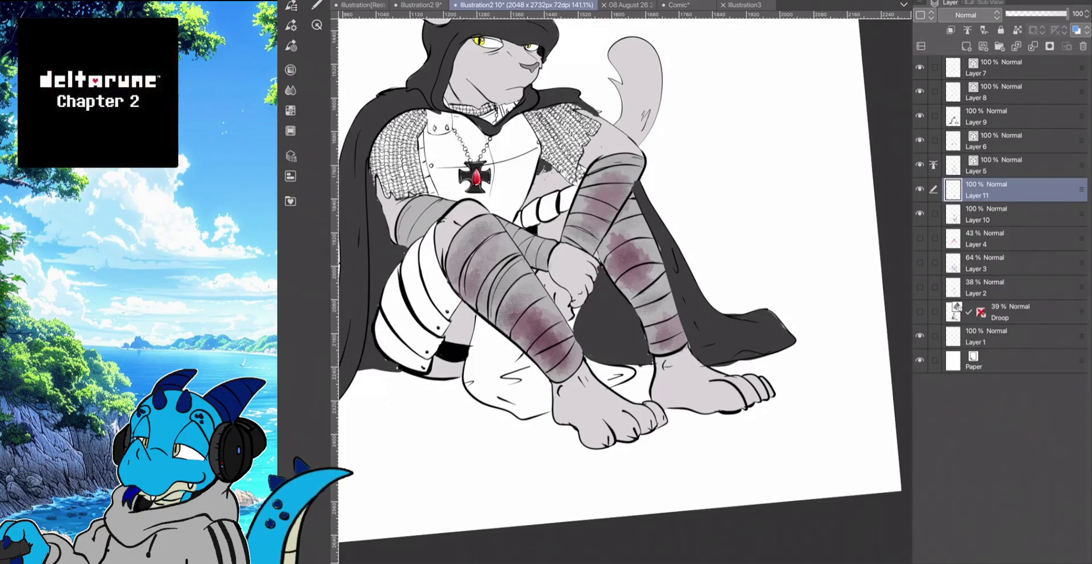
{"action": "key", "text": "ctrl+z"}
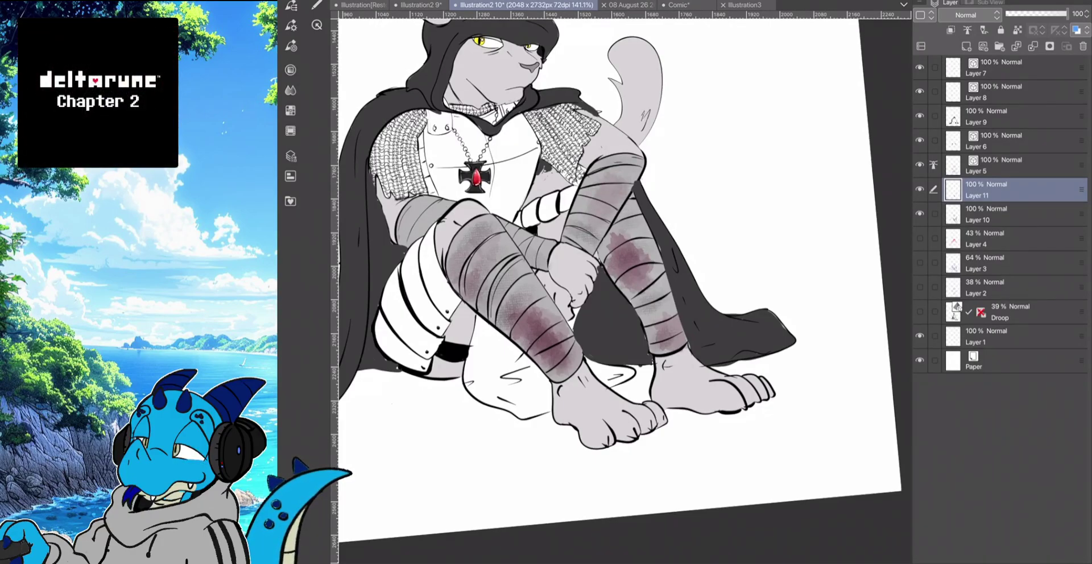
{"action": "mouse_move", "coordinate": [600, 194]}
{"action": "left_mouse_down"}
{"action": "mouse_move", "coordinate": [579, 244]}
{"action": "mouse_move", "coordinate": [512, 259]}
{"action": "left_mouse_up"}
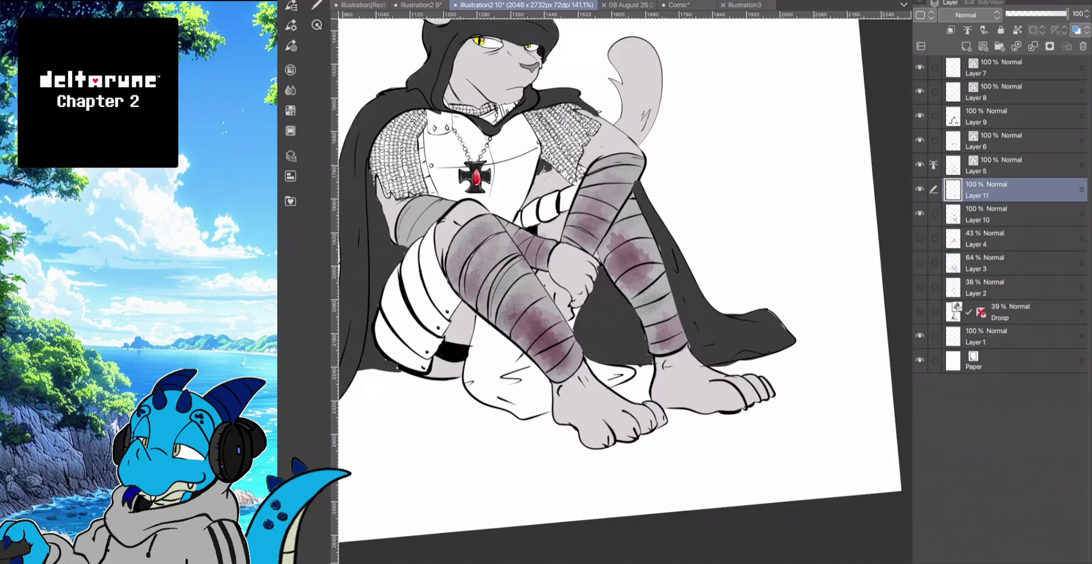
{"action": "left_click_drag", "start_coordinate": [432, 215], "coordinate": [400, 237]}
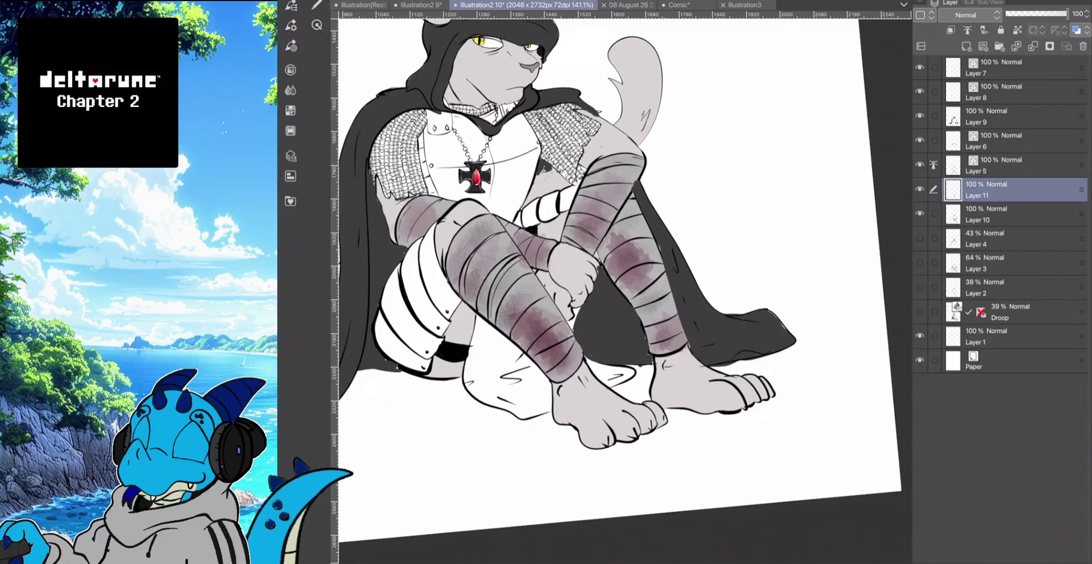
{"action": "key", "text": "ctrl+z"}
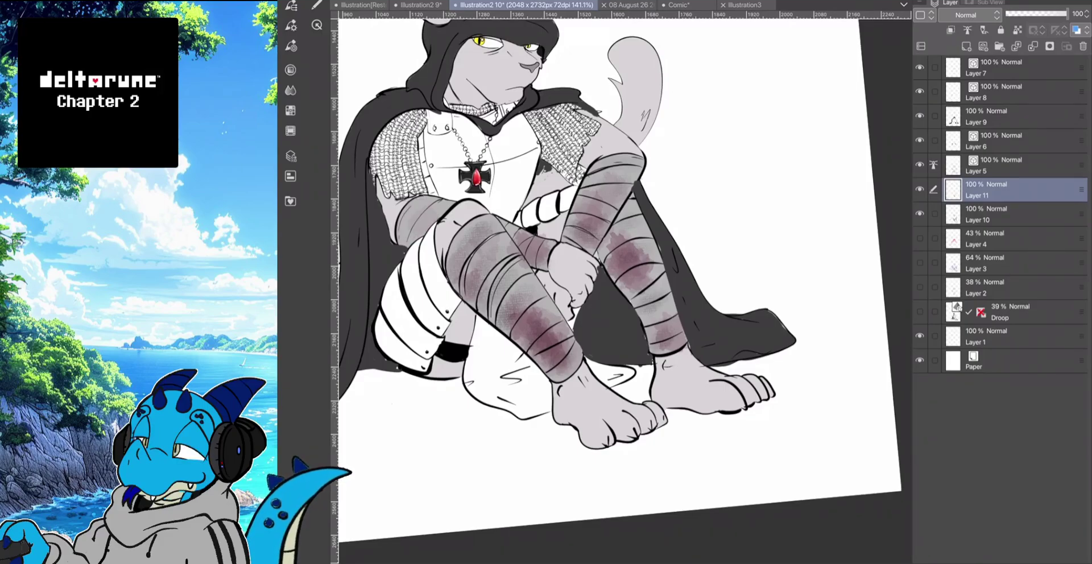
Choose the Brush pen from the India ink brushes
{"action": "scroll", "coordinate": [407, 262], "scroll_direction": "down", "scroll_amount": 4}
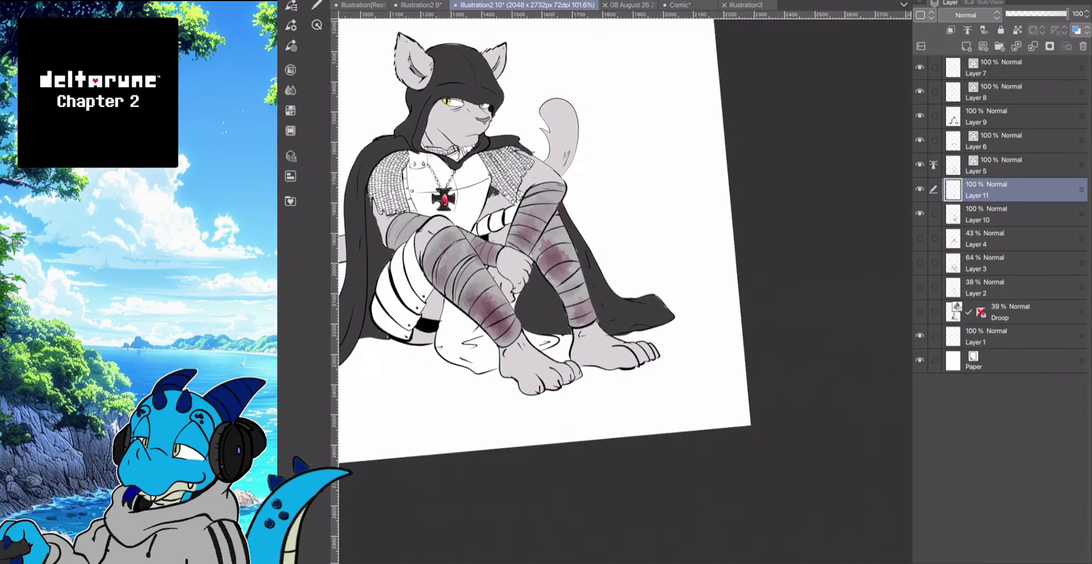
{"action": "scroll", "coordinate": [533, 239], "scroll_direction": "left", "scroll_amount": 1}
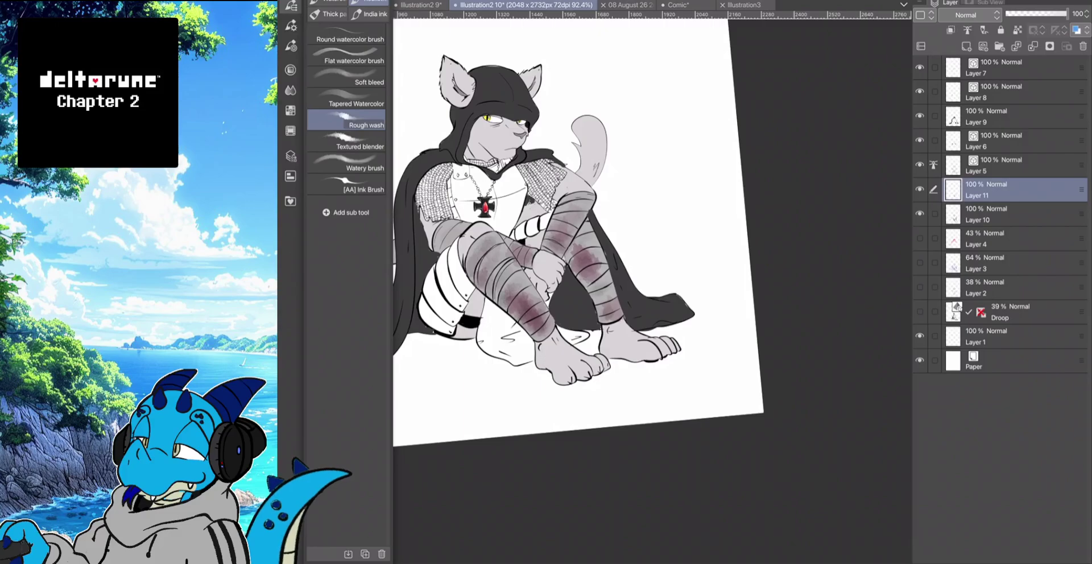
{"action": "left_click", "coordinate": [327, 1]}
{"action": "left_click", "coordinate": [328, 13]}
{"action": "left_click", "coordinate": [369, 13]}
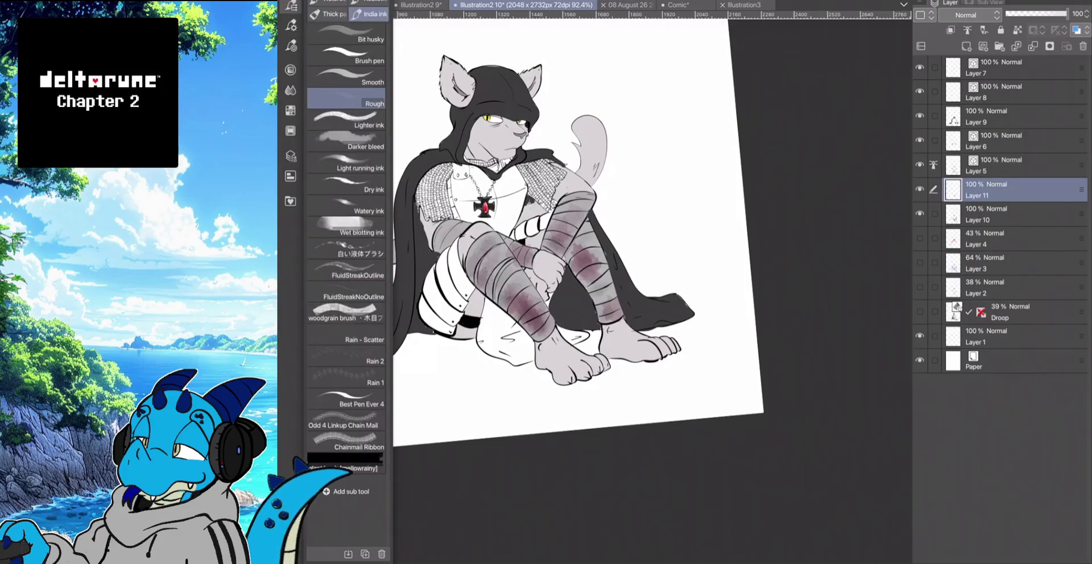
{"action": "left_click", "coordinate": [345, 56]}
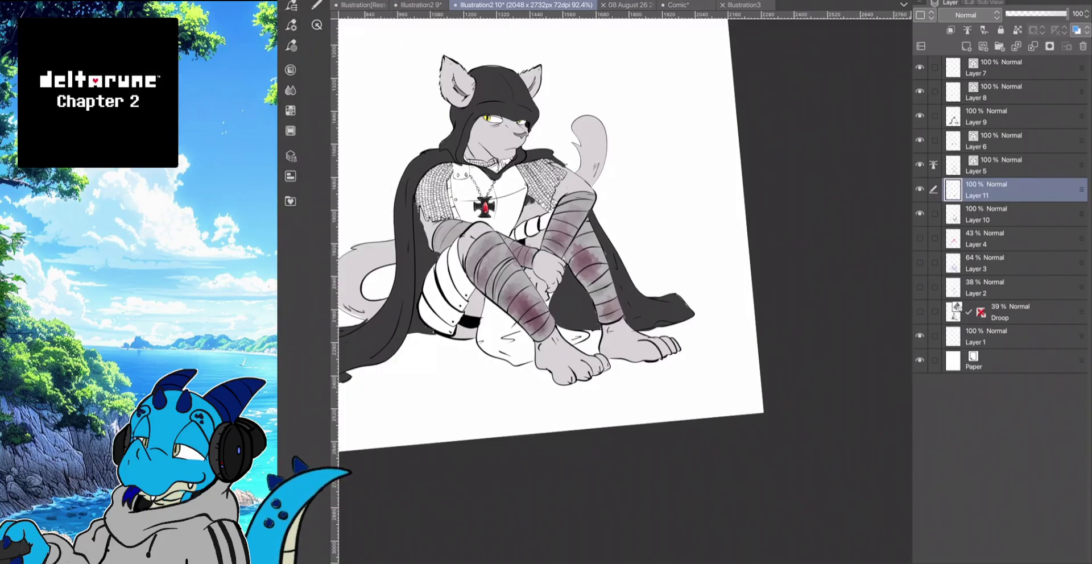
Set the drawing colour to a neutral dark grey, hex 504D4E
{"action": "left_click", "coordinate": [291, 25]}
{"action": "left_click", "coordinate": [290, 25]}
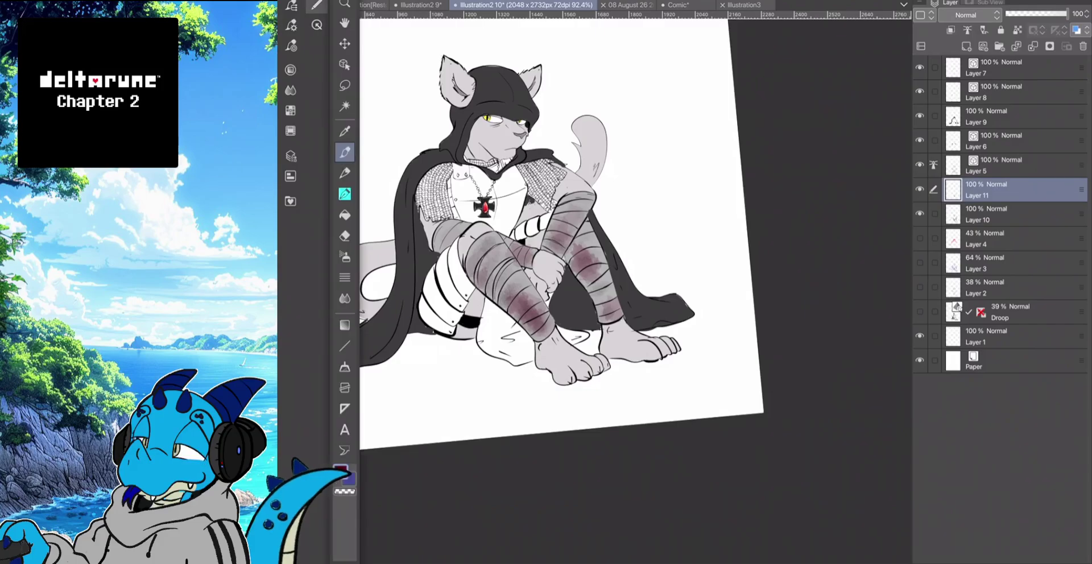
{"action": "left_click", "coordinate": [341, 471]}
{"action": "left_click_drag", "start_coordinate": [455, 489], "coordinate": [450, 496]}
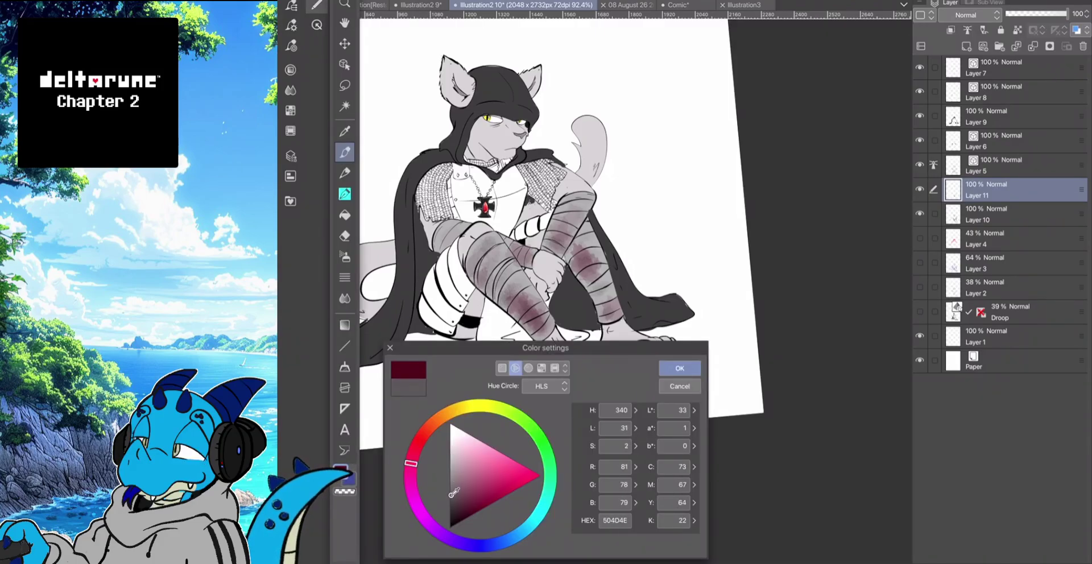
{"action": "left_click", "coordinate": [679, 368]}
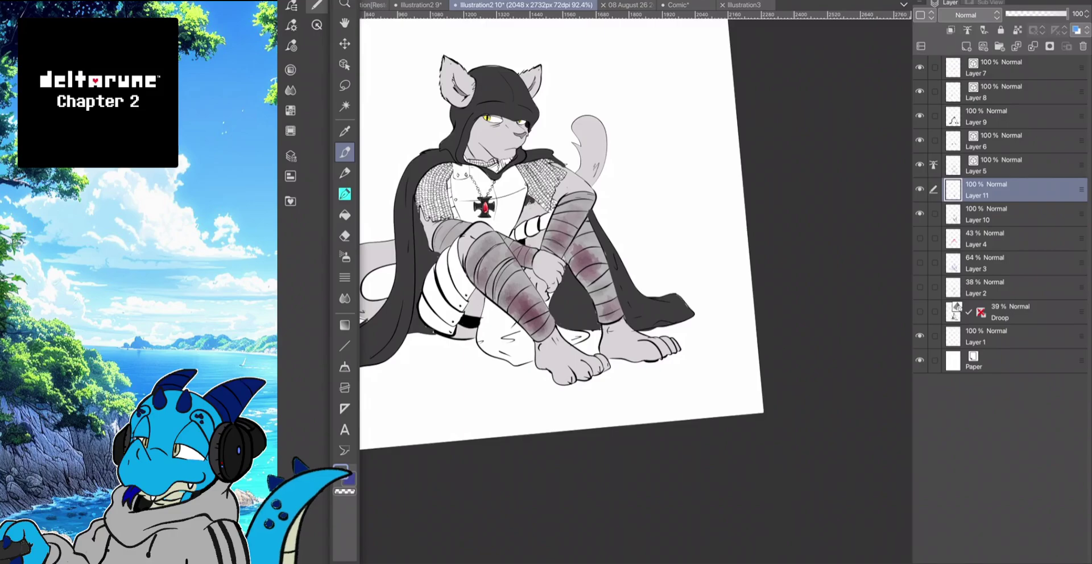
Paint a dark grey vertical band down the near shoulder's chainmail sleeve, undoing the first trial stroke
{"action": "scroll", "coordinate": [620, 290], "scroll_direction": "up", "scroll_amount": 6}
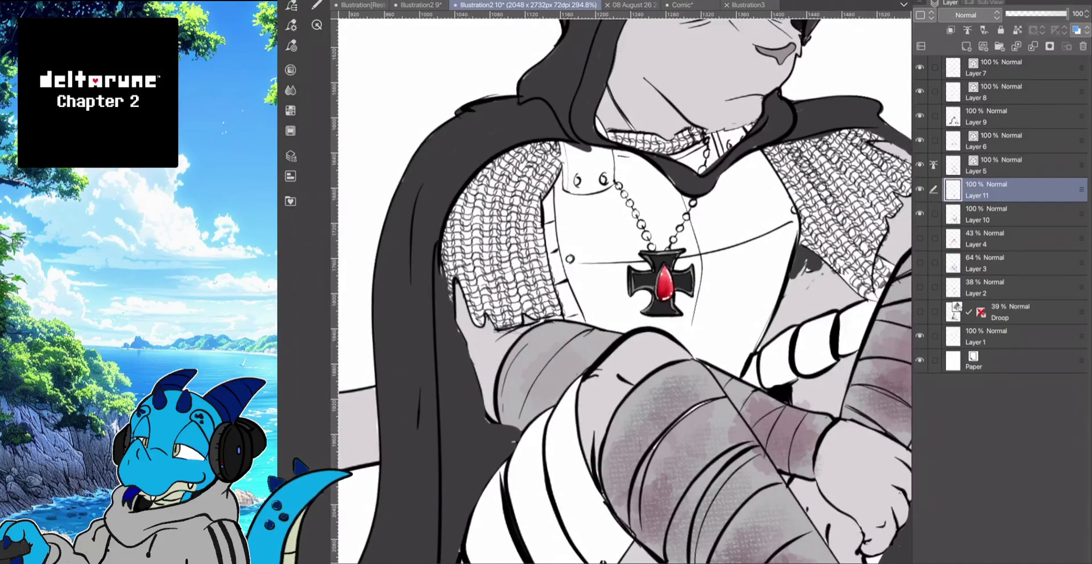
{"action": "left_click", "coordinate": [291, 25]}
{"action": "left_click", "coordinate": [291, 25]}
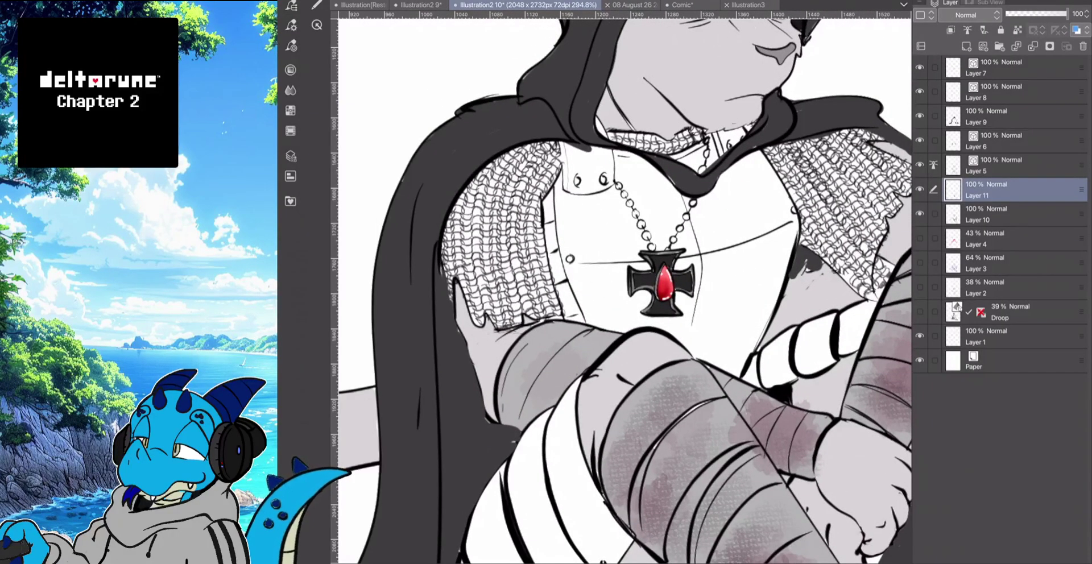
{"action": "left_click", "coordinate": [316, 5]}
{"action": "left_click", "coordinate": [316, 5]}
{"action": "mouse_move", "coordinate": [507, 194]}
{"action": "left_mouse_down"}
{"action": "mouse_move", "coordinate": [522, 293]}
{"action": "mouse_move", "coordinate": [503, 188]}
{"action": "mouse_move", "coordinate": [550, 316]}
{"action": "mouse_move", "coordinate": [515, 316]}
{"action": "mouse_move", "coordinate": [522, 301]}
{"action": "mouse_move", "coordinate": [533, 316]}
{"action": "left_mouse_up"}
{"action": "key", "text": "ctrl+z"}
{"action": "mouse_move", "coordinate": [506, 275]}
{"action": "left_mouse_down"}
{"action": "mouse_move", "coordinate": [535, 314]}
{"action": "mouse_move", "coordinate": [509, 310]}
{"action": "mouse_move", "coordinate": [539, 325]}
{"action": "left_mouse_up"}
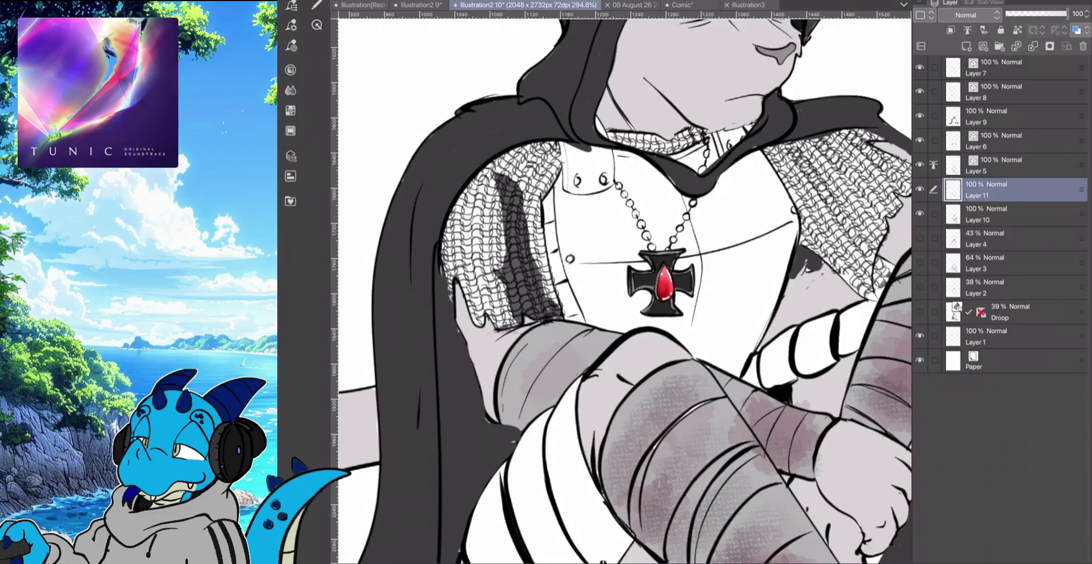
Fill the near sleeve's chainmail with dark grey between the painted band and the breastplate edge
{"action": "mouse_move", "coordinate": [546, 276]}
{"action": "left_mouse_down"}
{"action": "mouse_move", "coordinate": [557, 307]}
{"action": "mouse_move", "coordinate": [550, 278]}
{"action": "left_mouse_up"}
{"action": "left_click_drag", "start_coordinate": [544, 286], "coordinate": [549, 297]}
{"action": "left_click_drag", "start_coordinate": [537, 238], "coordinate": [546, 291]}
{"action": "mouse_move", "coordinate": [535, 211]}
{"action": "left_mouse_down"}
{"action": "mouse_move", "coordinate": [545, 258]}
{"action": "mouse_move", "coordinate": [531, 253]}
{"action": "left_mouse_up"}
{"action": "left_click_drag", "start_coordinate": [522, 185], "coordinate": [533, 262]}
{"action": "left_click_drag", "start_coordinate": [520, 183], "coordinate": [549, 275]}
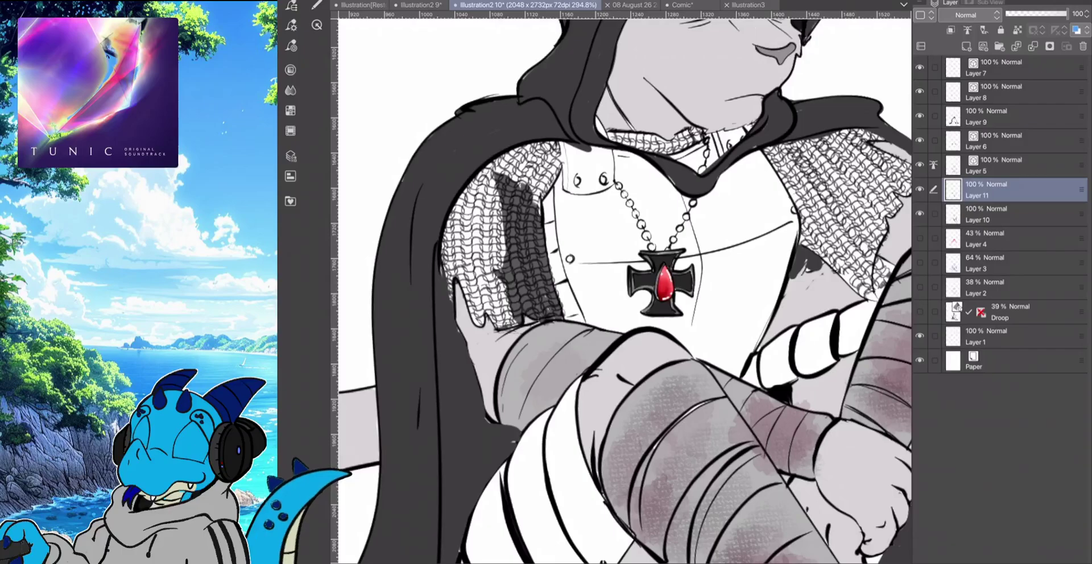
Fill the rest of the near chainmail sleeve with dark grey up to the cape and down to its ragged hem, undoing stray strokes
{"action": "mouse_move", "coordinate": [557, 161]}
{"action": "left_mouse_down"}
{"action": "mouse_move", "coordinate": [555, 145]}
{"action": "mouse_move", "coordinate": [558, 170]}
{"action": "mouse_move", "coordinate": [534, 208]}
{"action": "mouse_move", "coordinate": [557, 161]}
{"action": "left_mouse_up"}
{"action": "key", "text": "ctrl+z"}
{"action": "key", "text": "ctrl+z"}
{"action": "mouse_move", "coordinate": [543, 193]}
{"action": "left_mouse_down"}
{"action": "mouse_move", "coordinate": [553, 145]}
{"action": "mouse_move", "coordinate": [537, 193]}
{"action": "mouse_move", "coordinate": [535, 154]}
{"action": "mouse_move", "coordinate": [520, 176]}
{"action": "mouse_move", "coordinate": [495, 182]}
{"action": "left_mouse_up"}
{"action": "mouse_move", "coordinate": [543, 145]}
{"action": "left_mouse_down"}
{"action": "mouse_move", "coordinate": [512, 151]}
{"action": "mouse_move", "coordinate": [472, 210]}
{"action": "mouse_move", "coordinate": [464, 272]}
{"action": "mouse_move", "coordinate": [492, 267]}
{"action": "mouse_move", "coordinate": [497, 193]}
{"action": "mouse_move", "coordinate": [487, 296]}
{"action": "mouse_move", "coordinate": [465, 196]}
{"action": "mouse_move", "coordinate": [446, 258]}
{"action": "mouse_move", "coordinate": [453, 305]}
{"action": "mouse_move", "coordinate": [471, 270]}
{"action": "mouse_move", "coordinate": [458, 277]}
{"action": "mouse_move", "coordinate": [472, 323]}
{"action": "left_mouse_up"}
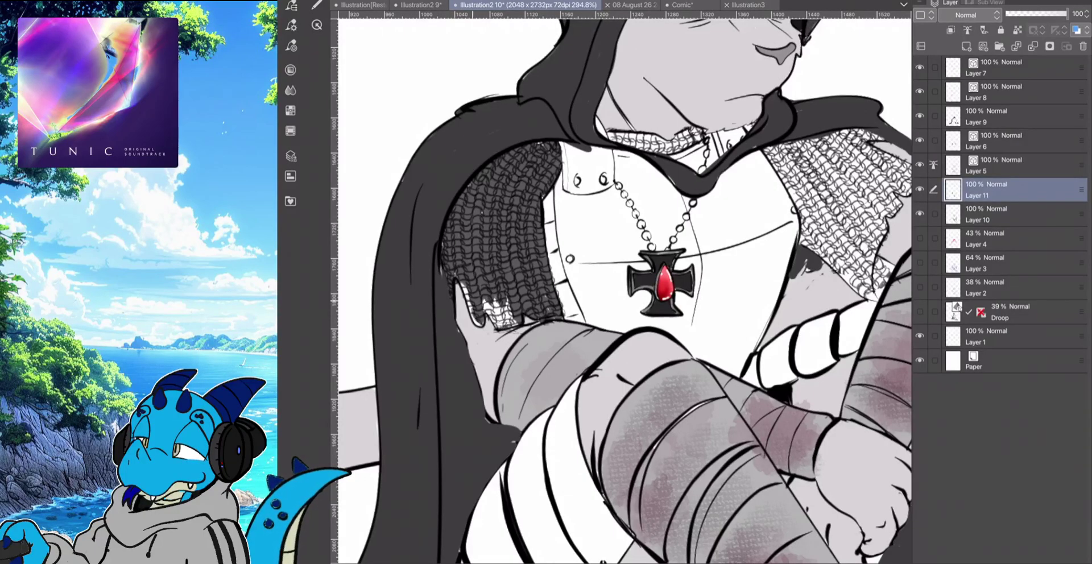
{"action": "mouse_move", "coordinate": [471, 286]}
{"action": "left_mouse_down"}
{"action": "mouse_move", "coordinate": [459, 326]}
{"action": "mouse_move", "coordinate": [512, 328]}
{"action": "left_mouse_up"}
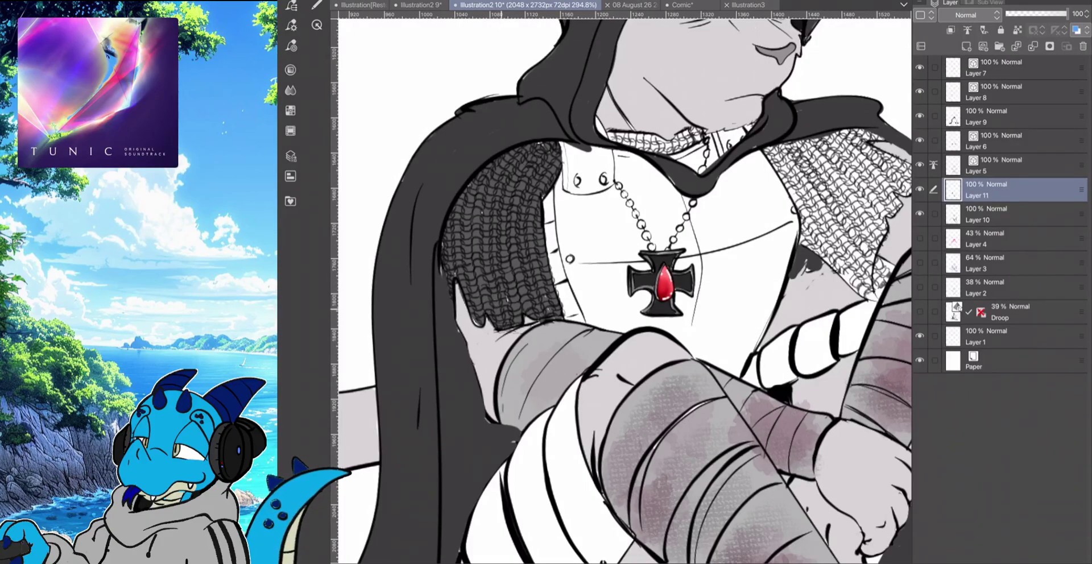
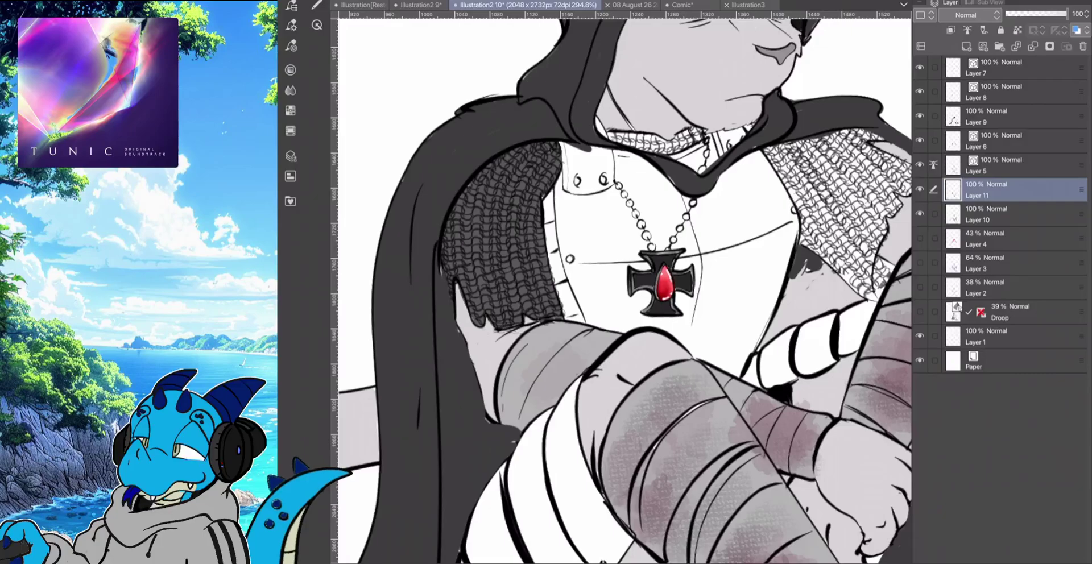
Fill the chainmail collar below the chin with dark grey, undoing stray strokes along the way
{"action": "scroll", "coordinate": [621, 287], "scroll_direction": "down", "scroll_amount": 4}
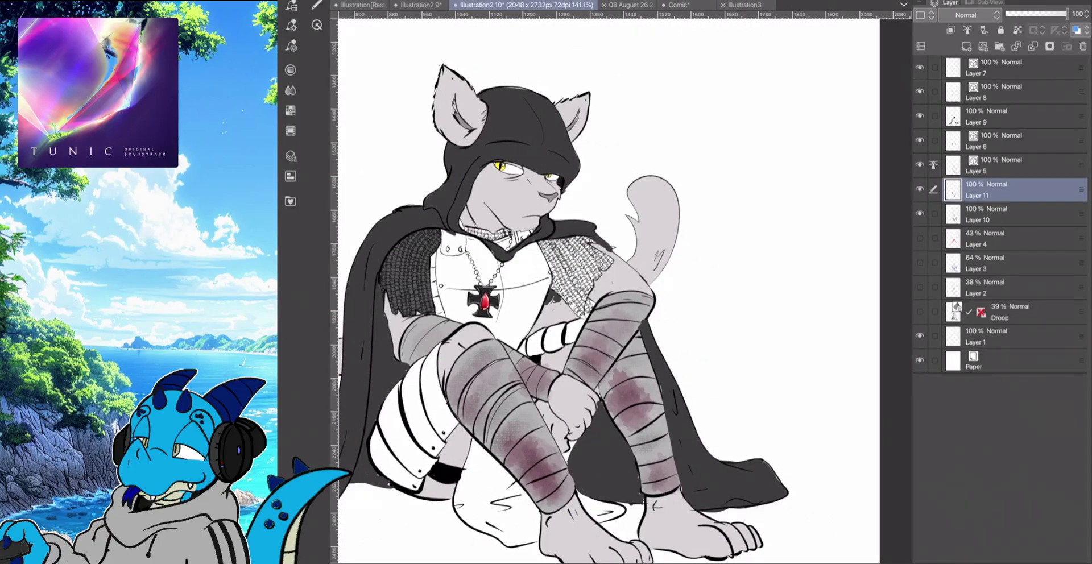
{"action": "scroll", "coordinate": [506, 200], "scroll_direction": "up", "scroll_amount": 5}
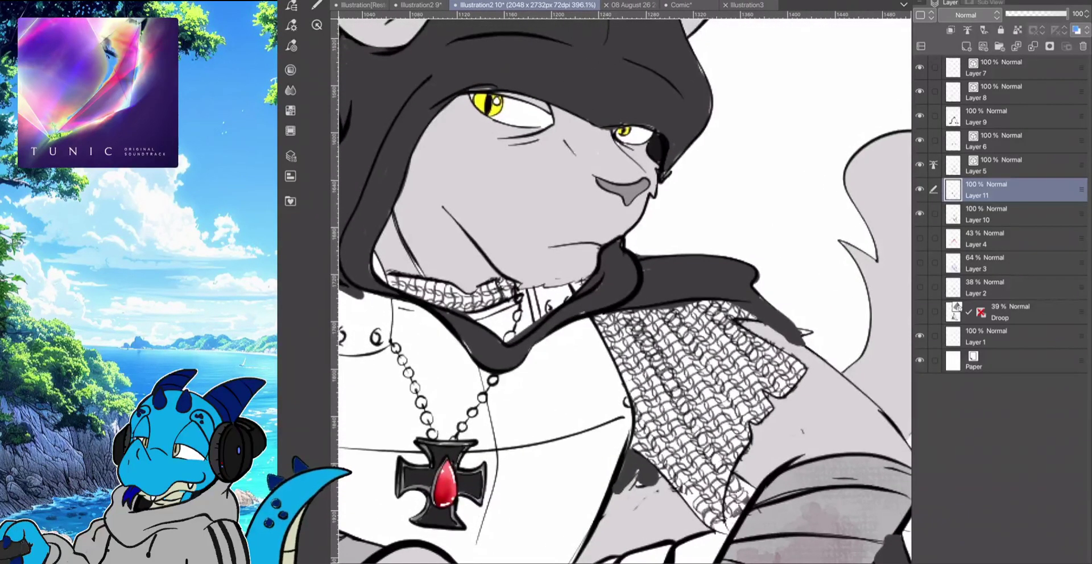
{"action": "mouse_move", "coordinate": [402, 285]}
{"action": "left_mouse_down"}
{"action": "mouse_move", "coordinate": [483, 316]}
{"action": "mouse_move", "coordinate": [449, 287]}
{"action": "left_mouse_up"}
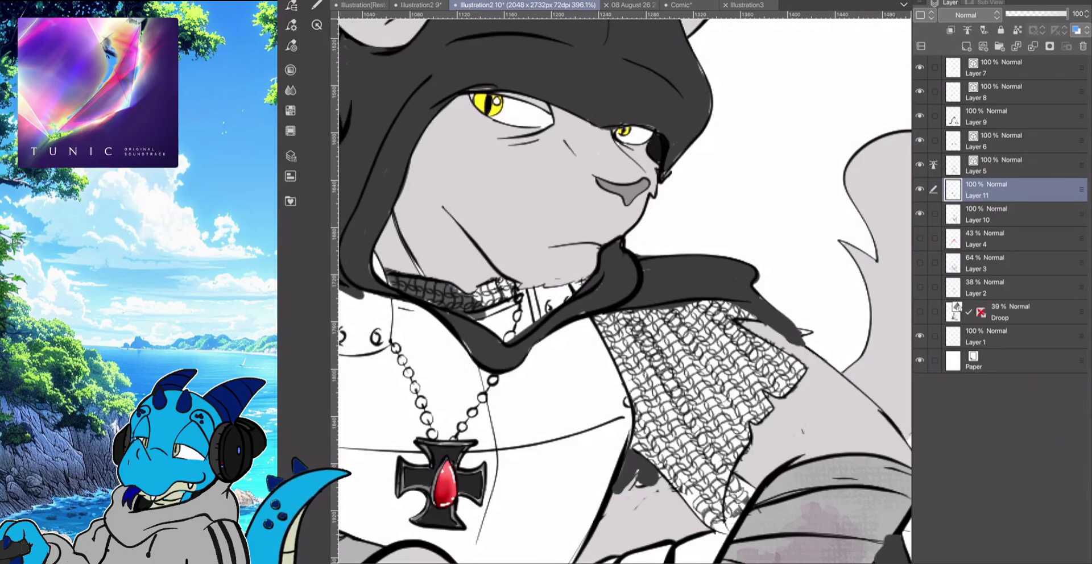
{"action": "key", "text": "ctrl+z"}
{"action": "key", "text": "ctrl+z"}
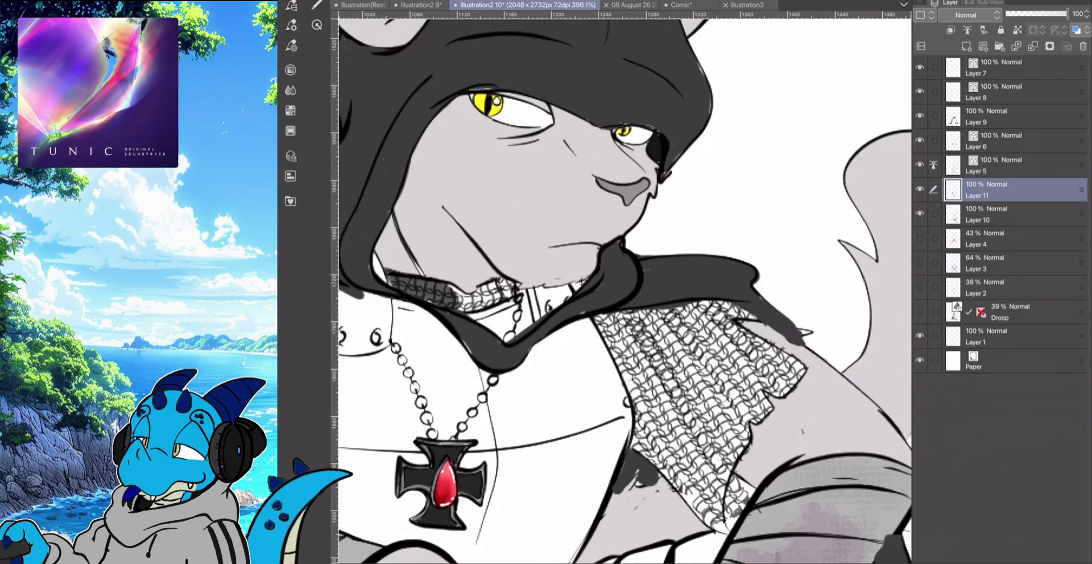
{"action": "mouse_move", "coordinate": [451, 288]}
{"action": "left_mouse_down"}
{"action": "mouse_move", "coordinate": [464, 298]}
{"action": "mouse_move", "coordinate": [505, 288]}
{"action": "mouse_move", "coordinate": [470, 304]}
{"action": "mouse_move", "coordinate": [476, 298]}
{"action": "mouse_move", "coordinate": [464, 292]}
{"action": "left_mouse_up"}
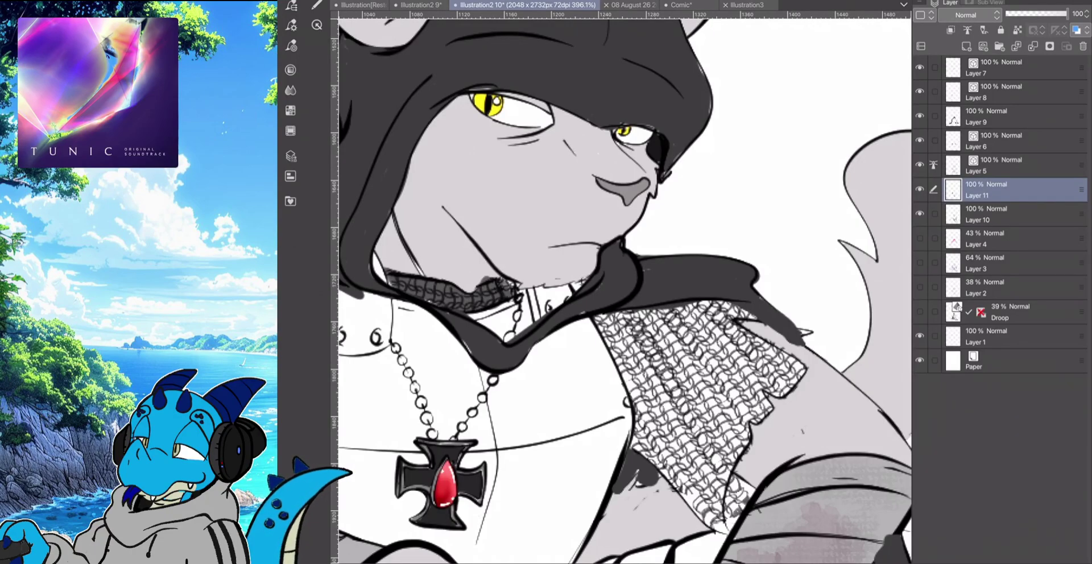
Paint dark grey along the inner edge and lower tip of the far shoulder's chainmail sleeve, undoing unwanted strokes
{"action": "scroll", "coordinate": [417, 266], "scroll_direction": "down", "scroll_amount": 3}
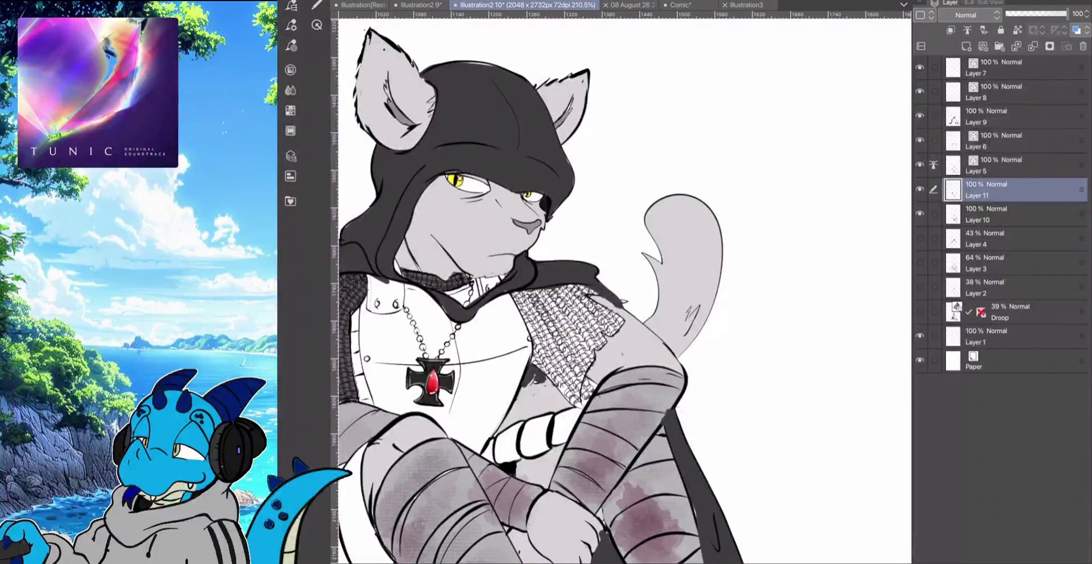
{"action": "scroll", "coordinate": [624, 290], "scroll_direction": "down", "scroll_amount": 2}
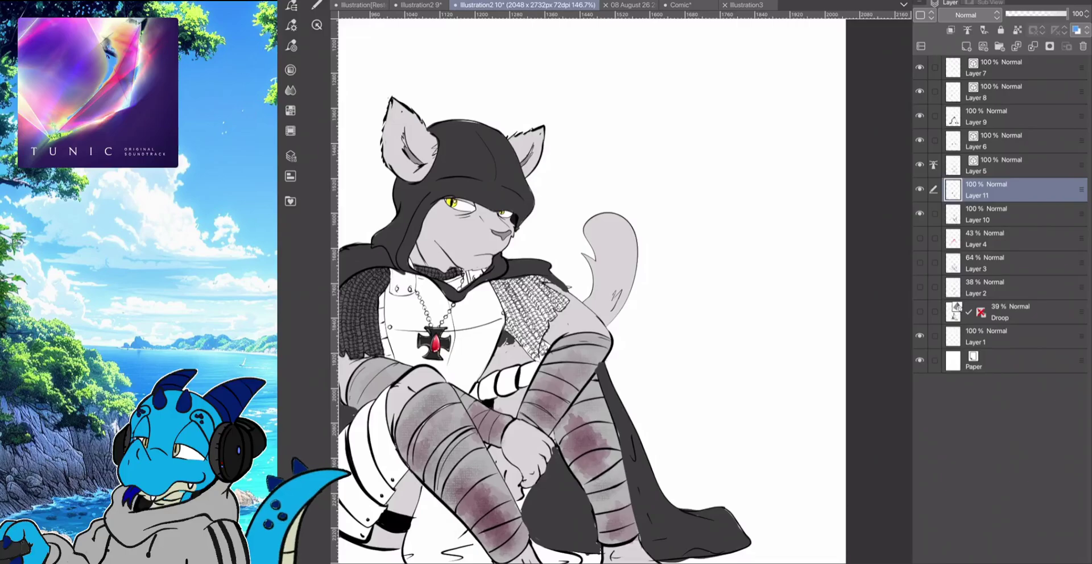
{"action": "left_click_drag", "start_coordinate": [493, 281], "coordinate": [539, 362]}
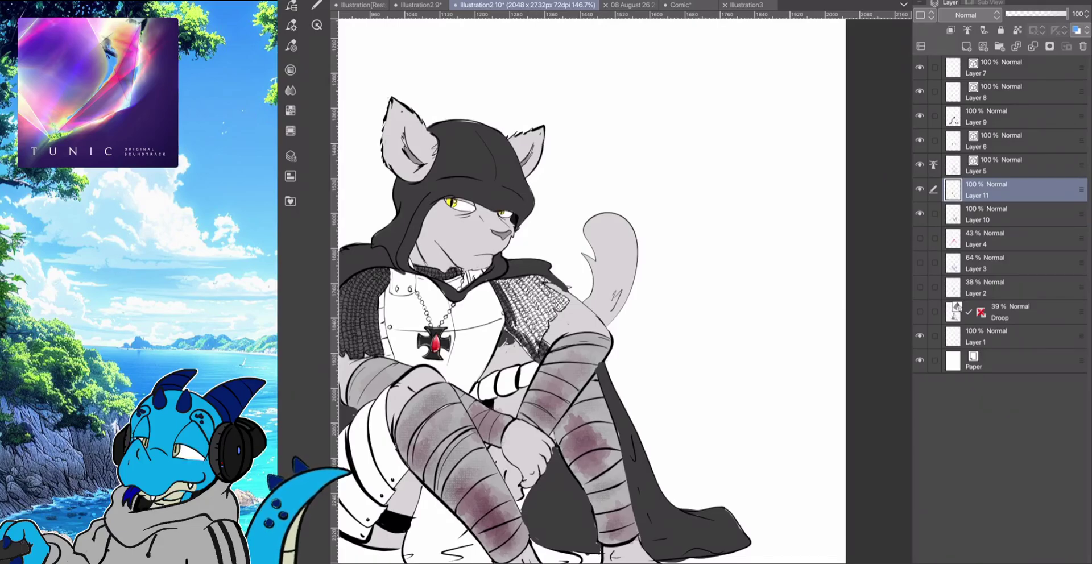
{"action": "mouse_move", "coordinate": [523, 318]}
{"action": "left_mouse_down"}
{"action": "mouse_move", "coordinate": [537, 351]}
{"action": "mouse_move", "coordinate": [520, 333]}
{"action": "left_mouse_up"}
{"action": "mouse_move", "coordinate": [519, 342]}
{"action": "left_mouse_down"}
{"action": "mouse_move", "coordinate": [527, 353]}
{"action": "mouse_move", "coordinate": [541, 346]}
{"action": "left_mouse_up"}
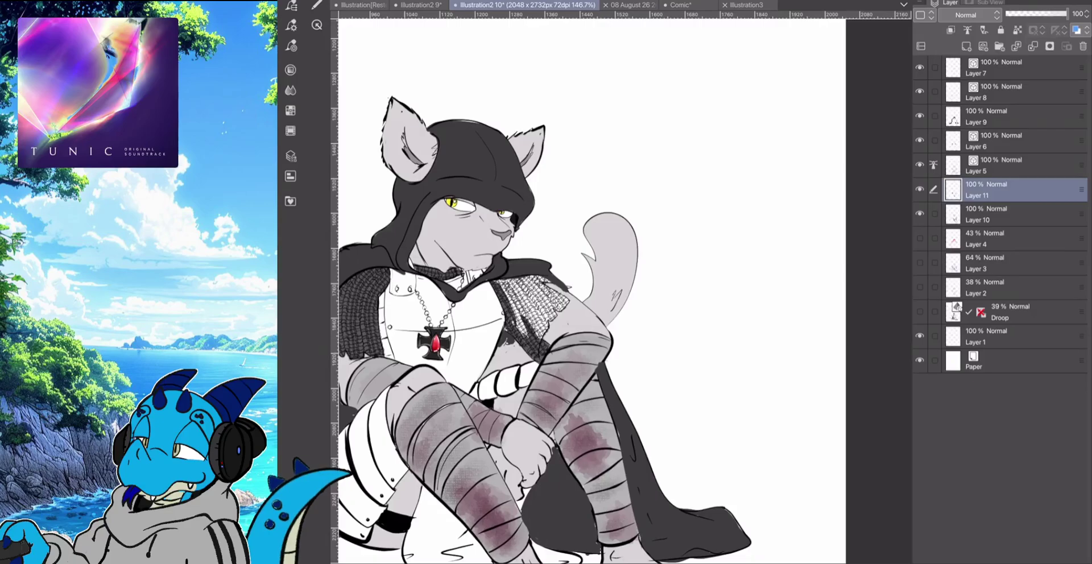
{"action": "mouse_move", "coordinate": [534, 306]}
{"action": "left_mouse_down"}
{"action": "mouse_move", "coordinate": [547, 337]}
{"action": "mouse_move", "coordinate": [556, 314]}
{"action": "left_mouse_up"}
{"action": "key", "text": "ctrl+z"}
{"action": "key", "text": "ctrl+z"}
{"action": "key", "text": "ctrl+z"}
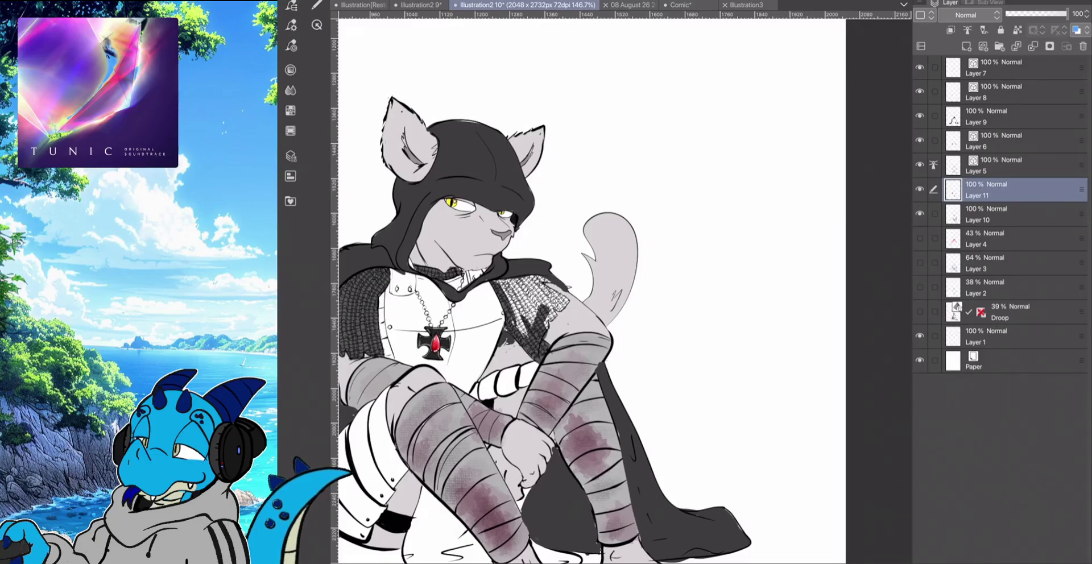
{"action": "scroll", "coordinate": [537, 331], "scroll_direction": "up", "scroll_amount": 8}
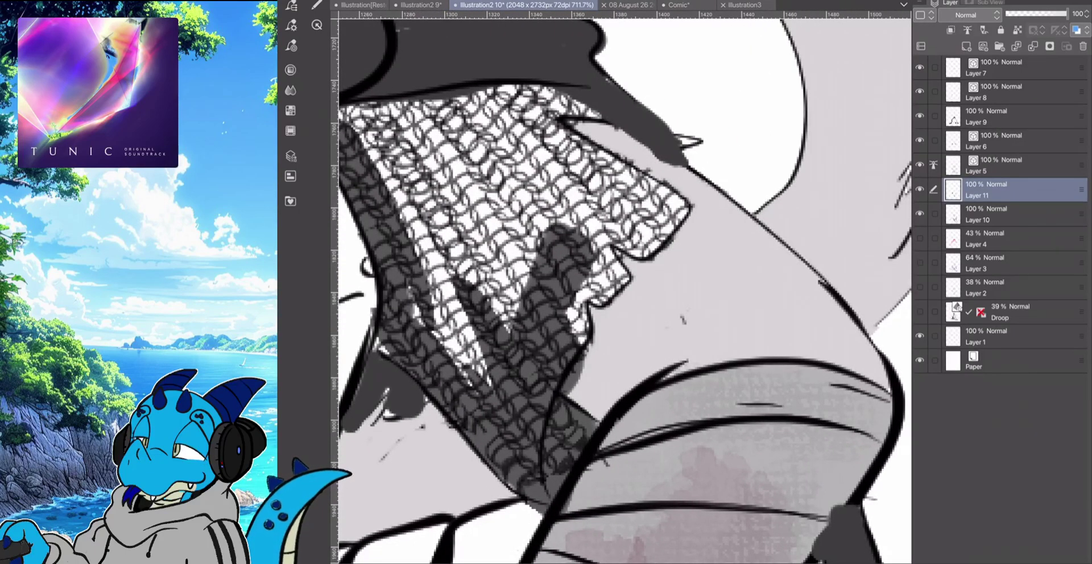
{"action": "key", "text": "ctrl+z"}
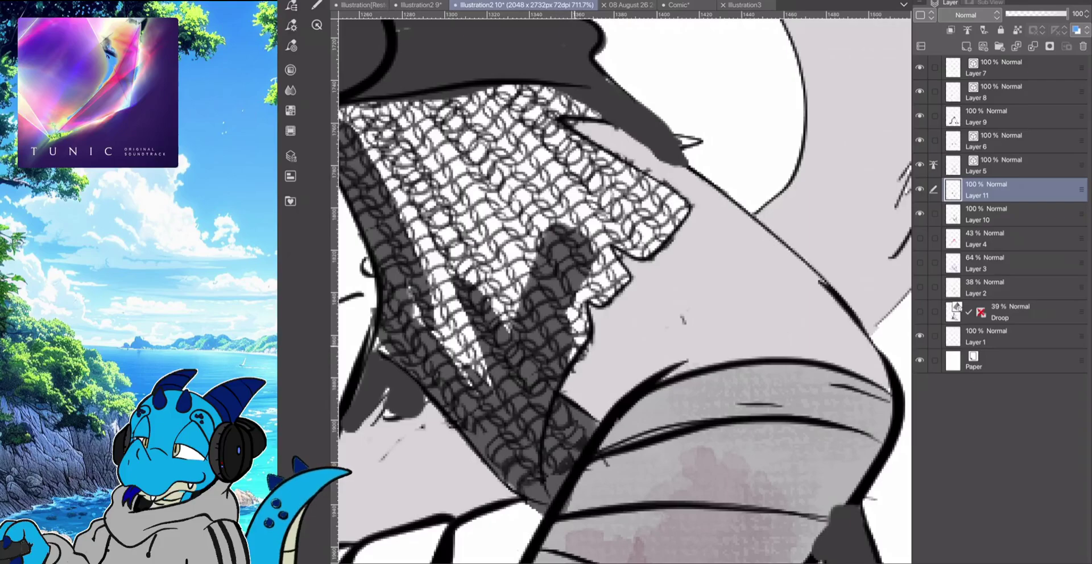
Fill the far sleeve's chainmail with dark grey along its ragged outer edge, from the lower notches up to the cape
{"action": "left_click_drag", "start_coordinate": [574, 355], "coordinate": [580, 299]}
{"action": "mouse_move", "coordinate": [584, 364]}
{"action": "left_mouse_down"}
{"action": "mouse_move", "coordinate": [572, 321]}
{"action": "mouse_move", "coordinate": [581, 310]}
{"action": "mouse_move", "coordinate": [568, 332]}
{"action": "mouse_move", "coordinate": [568, 365]}
{"action": "mouse_move", "coordinate": [581, 351]}
{"action": "mouse_move", "coordinate": [571, 373]}
{"action": "left_mouse_up"}
{"action": "key", "text": "ctrl+z"}
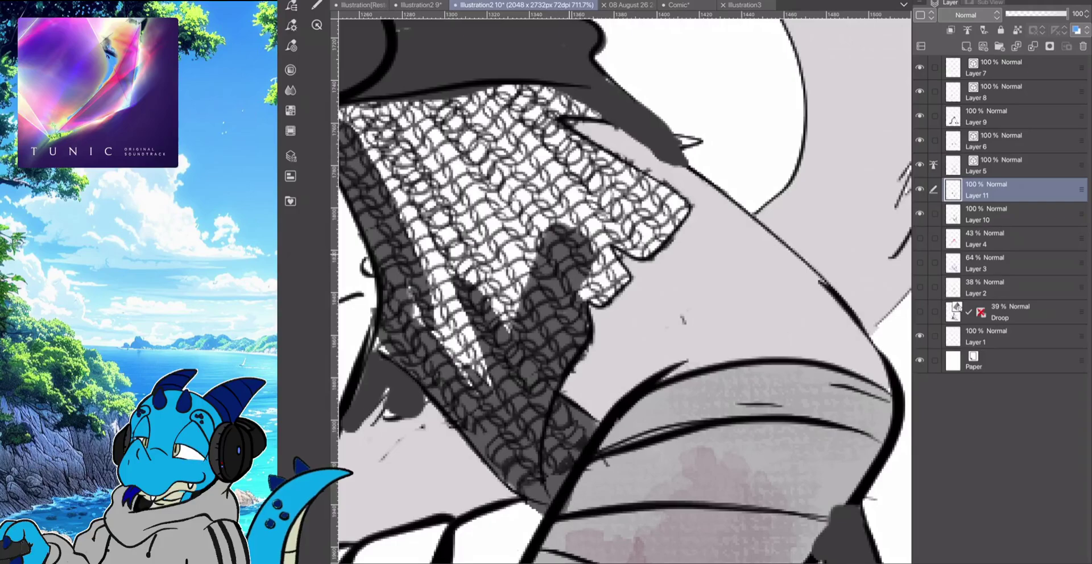
{"action": "mouse_move", "coordinate": [585, 296]}
{"action": "left_mouse_down"}
{"action": "mouse_move", "coordinate": [617, 289]}
{"action": "mouse_move", "coordinate": [626, 276]}
{"action": "mouse_move", "coordinate": [573, 195]}
{"action": "left_mouse_up"}
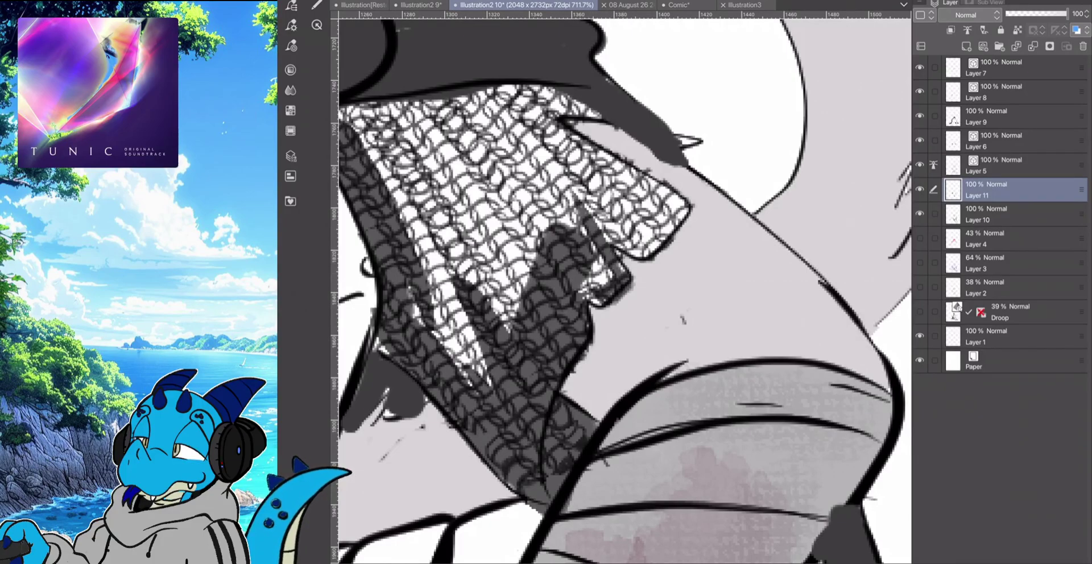
{"action": "mouse_move", "coordinate": [605, 281]}
{"action": "left_mouse_down"}
{"action": "mouse_move", "coordinate": [566, 222]}
{"action": "mouse_move", "coordinate": [612, 276]}
{"action": "left_mouse_up"}
{"action": "left_click_drag", "start_coordinate": [560, 207], "coordinate": [580, 225]}
{"action": "mouse_move", "coordinate": [583, 270]}
{"action": "left_mouse_down"}
{"action": "mouse_move", "coordinate": [603, 287]}
{"action": "mouse_move", "coordinate": [606, 310]}
{"action": "mouse_move", "coordinate": [604, 285]}
{"action": "mouse_move", "coordinate": [628, 274]}
{"action": "left_mouse_up"}
{"action": "mouse_move", "coordinate": [599, 227]}
{"action": "left_mouse_down"}
{"action": "mouse_move", "coordinate": [660, 264]}
{"action": "mouse_move", "coordinate": [674, 218]}
{"action": "mouse_move", "coordinate": [662, 193]}
{"action": "mouse_move", "coordinate": [535, 128]}
{"action": "mouse_move", "coordinate": [660, 207]}
{"action": "mouse_move", "coordinate": [671, 202]}
{"action": "left_mouse_up"}
{"action": "mouse_move", "coordinate": [519, 99]}
{"action": "left_mouse_down"}
{"action": "mouse_move", "coordinate": [687, 207]}
{"action": "mouse_move", "coordinate": [577, 187]}
{"action": "mouse_move", "coordinate": [503, 140]}
{"action": "left_mouse_up"}
{"action": "mouse_move", "coordinate": [633, 238]}
{"action": "left_mouse_down"}
{"action": "mouse_move", "coordinate": [523, 179]}
{"action": "mouse_move", "coordinate": [607, 226]}
{"action": "mouse_move", "coordinate": [614, 244]}
{"action": "left_mouse_up"}
{"action": "left_click_drag", "start_coordinate": [654, 215], "coordinate": [495, 117]}
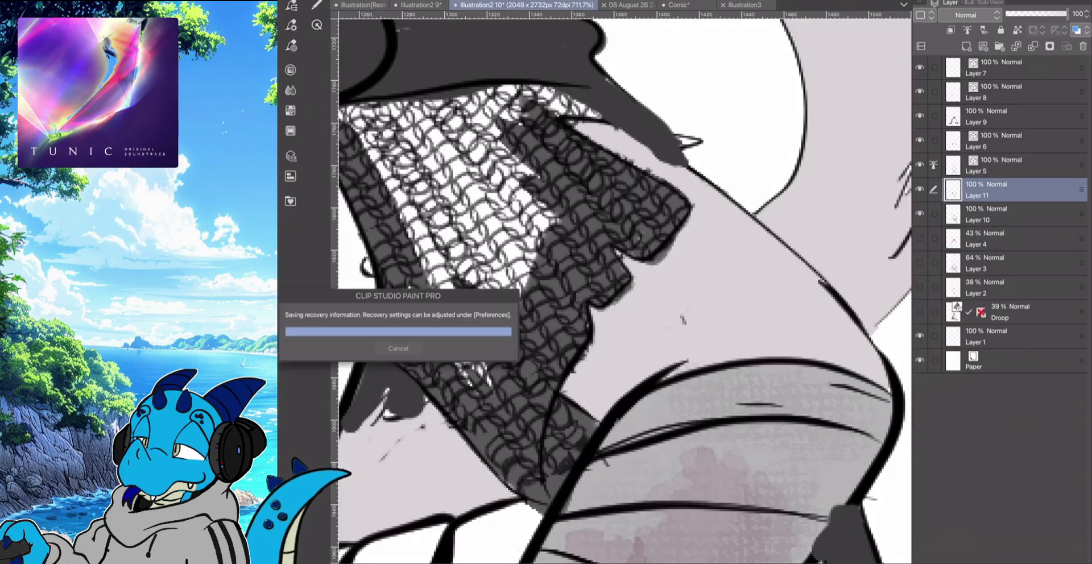
Fill the far sleeve's chainmail with dark grey below the cape and through the middle, leaving a narrow strip near the inner edge
{"action": "mouse_move", "coordinate": [595, 116]}
{"action": "left_mouse_down"}
{"action": "mouse_move", "coordinate": [490, 91]}
{"action": "mouse_move", "coordinate": [422, 107]}
{"action": "left_mouse_up"}
{"action": "left_click_drag", "start_coordinate": [509, 122], "coordinate": [406, 124]}
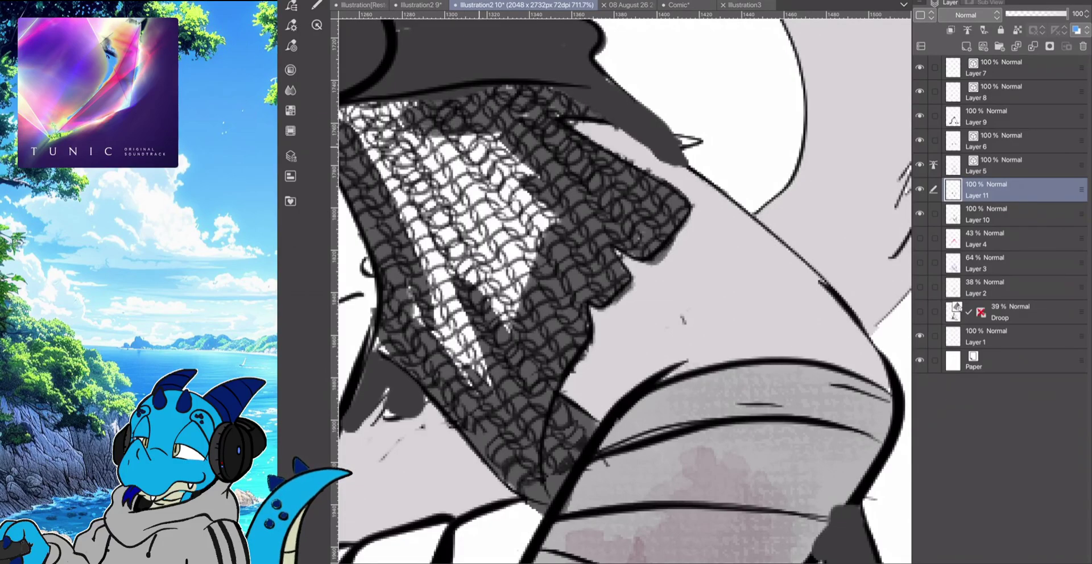
{"action": "mouse_move", "coordinate": [540, 228]}
{"action": "left_mouse_down"}
{"action": "mouse_move", "coordinate": [483, 140]}
{"action": "mouse_move", "coordinate": [492, 142]}
{"action": "left_mouse_up"}
{"action": "left_click_drag", "start_coordinate": [543, 253], "coordinate": [517, 221]}
{"action": "left_click_drag", "start_coordinate": [532, 288], "coordinate": [439, 132]}
{"action": "left_click_drag", "start_coordinate": [537, 266], "coordinate": [505, 201]}
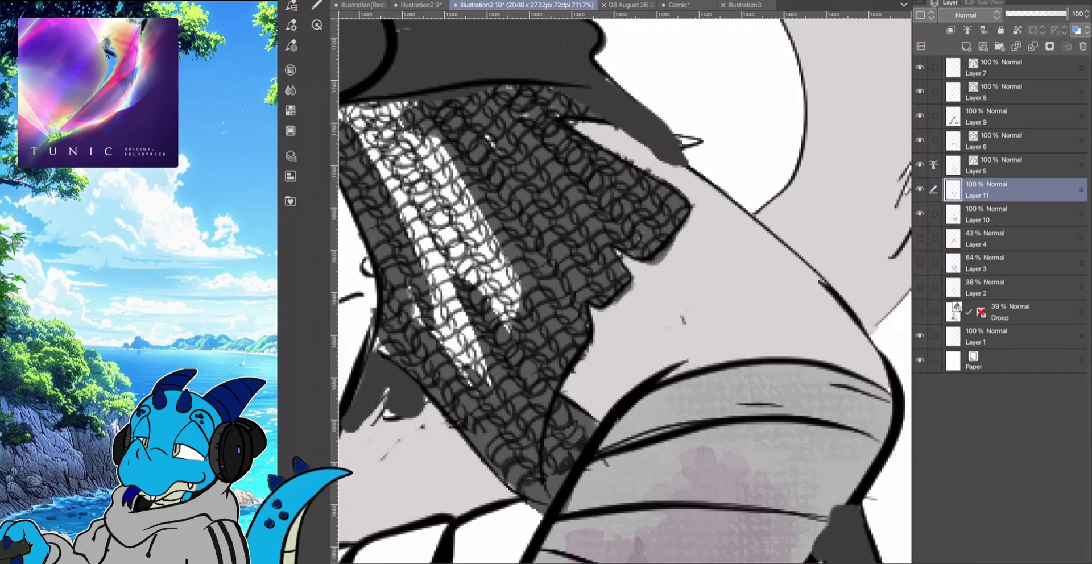
{"action": "mouse_move", "coordinate": [520, 327]}
{"action": "left_mouse_down"}
{"action": "mouse_move", "coordinate": [437, 139]}
{"action": "mouse_move", "coordinate": [414, 136]}
{"action": "left_mouse_up"}
{"action": "mouse_move", "coordinate": [484, 357]}
{"action": "left_mouse_down"}
{"action": "mouse_move", "coordinate": [469, 322]}
{"action": "mouse_move", "coordinate": [514, 273]}
{"action": "left_mouse_up"}
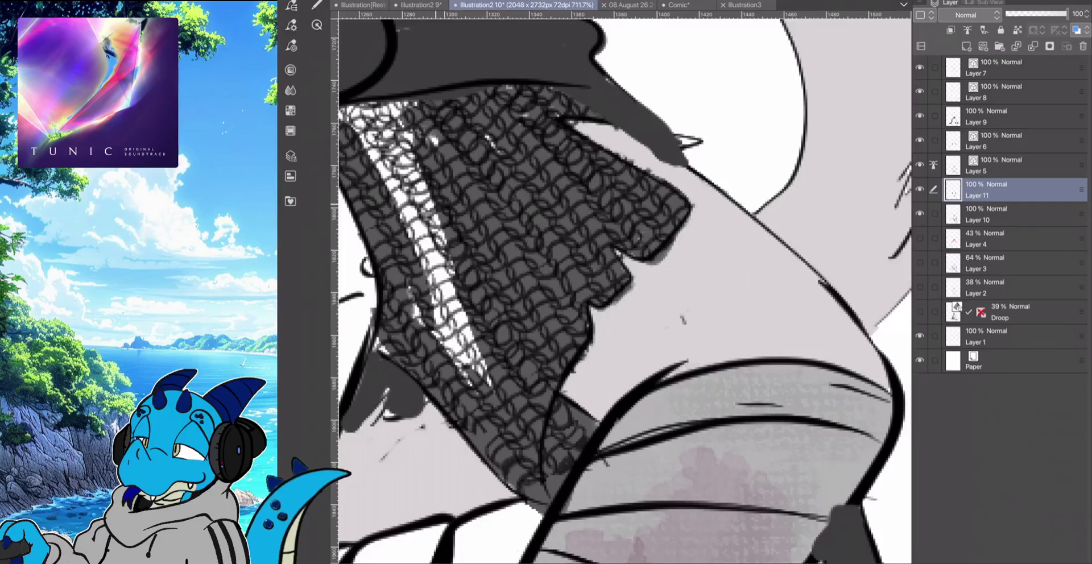
Fill the lower length of the narrow unpainted strip near the far sleeve's inner edge with dark grey
{"action": "left_click_drag", "start_coordinate": [485, 388], "coordinate": [415, 161]}
{"action": "left_click_drag", "start_coordinate": [424, 217], "coordinate": [411, 204]}
{"action": "left_click_drag", "start_coordinate": [447, 352], "coordinate": [409, 209]}
{"action": "left_click_drag", "start_coordinate": [414, 233], "coordinate": [404, 211]}
{"action": "left_click_drag", "start_coordinate": [424, 327], "coordinate": [408, 281]}
{"action": "left_click_drag", "start_coordinate": [495, 391], "coordinate": [483, 359]}
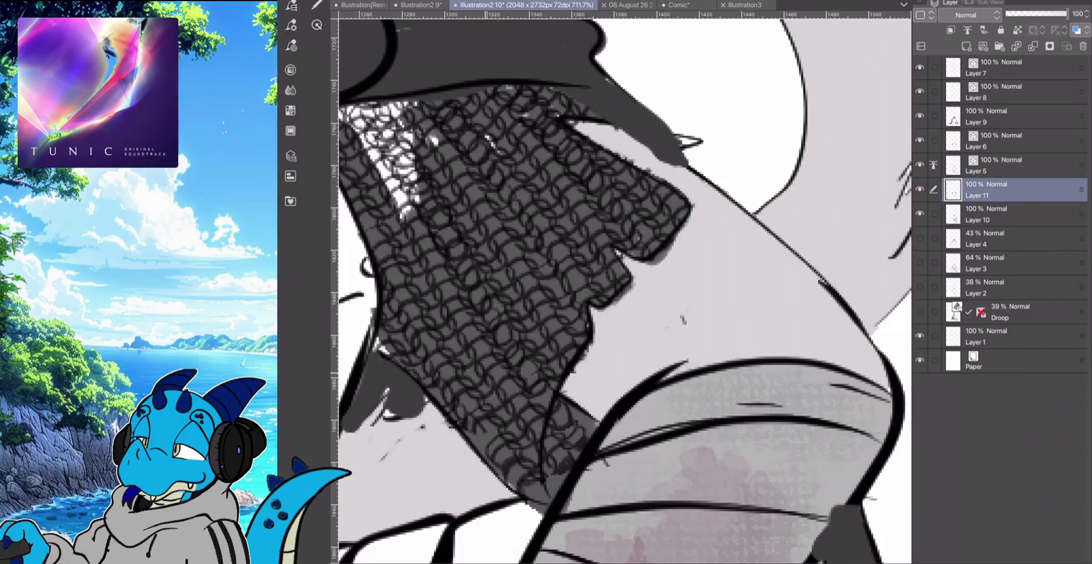
Fill the far sleeve's upper inner corner with dark grey and touch up the small white gaps near the cape
{"action": "left_click_drag", "start_coordinate": [418, 219], "coordinate": [370, 130]}
{"action": "left_click_drag", "start_coordinate": [390, 166], "coordinate": [354, 120]}
{"action": "left_click_drag", "start_coordinate": [403, 222], "coordinate": [358, 105]}
{"action": "left_click_drag", "start_coordinate": [412, 112], "coordinate": [354, 102]}
{"action": "left_click_drag", "start_coordinate": [412, 107], "coordinate": [402, 100]}
{"action": "left_click_drag", "start_coordinate": [438, 136], "coordinate": [394, 171]}
{"action": "left_click_drag", "start_coordinate": [418, 101], "coordinate": [409, 106]}
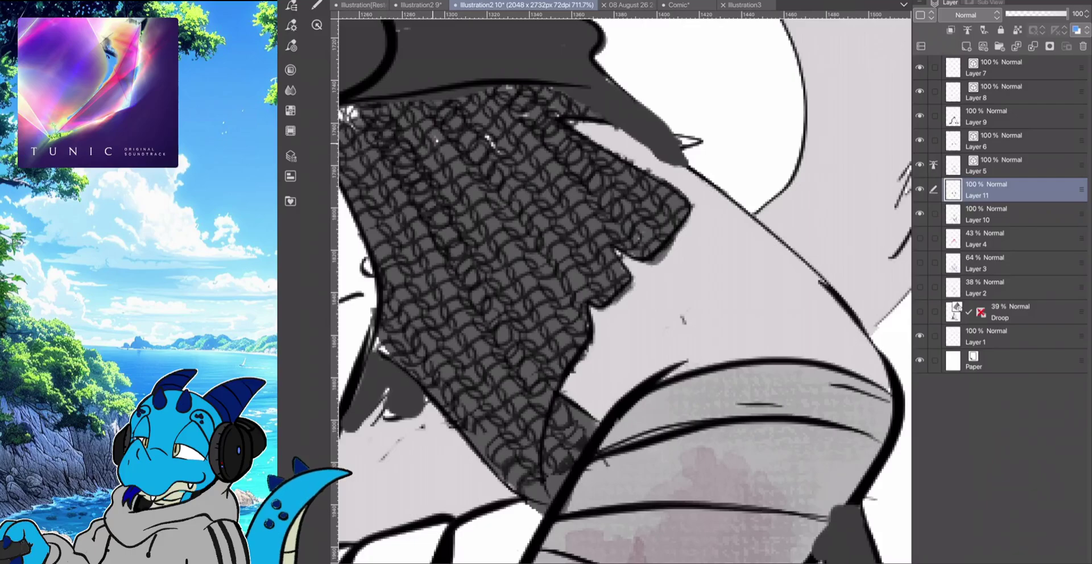
{"action": "left_click_drag", "start_coordinate": [500, 136], "coordinate": [487, 153]}
{"action": "mouse_move", "coordinate": [528, 113]}
{"action": "left_mouse_down"}
{"action": "mouse_move", "coordinate": [518, 117]}
{"action": "mouse_move", "coordinate": [561, 114]}
{"action": "left_mouse_up"}
{"action": "scroll", "coordinate": [624, 291], "scroll_direction": "down", "scroll_amount": 3}
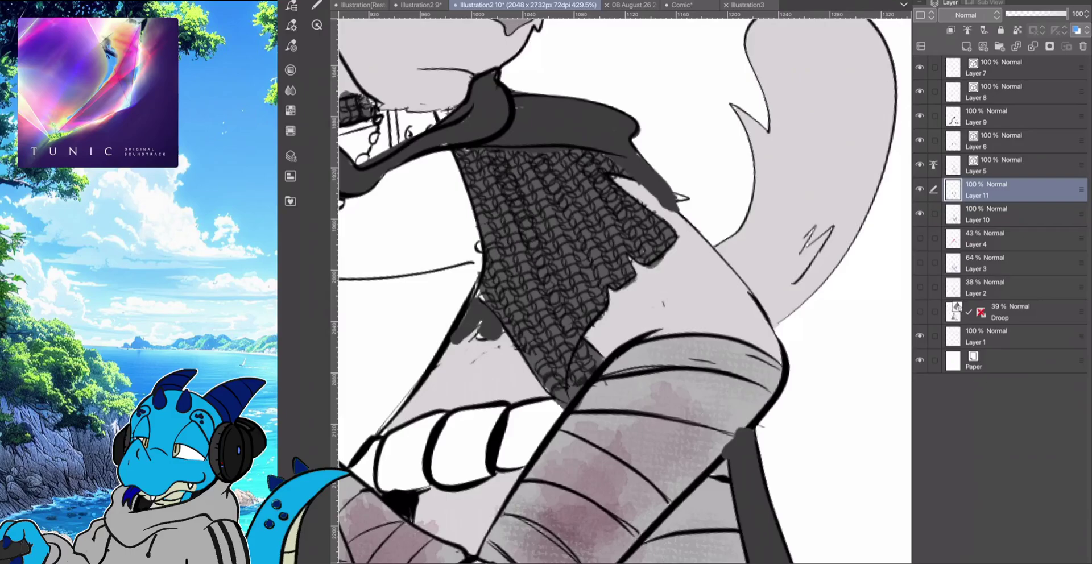
Touch up the remaining gap along the far sleeve's inner edge with dark grey
{"action": "left_click_drag", "start_coordinate": [482, 302], "coordinate": [471, 279]}
{"action": "scroll", "coordinate": [620, 284], "scroll_direction": "down", "scroll_amount": 6}
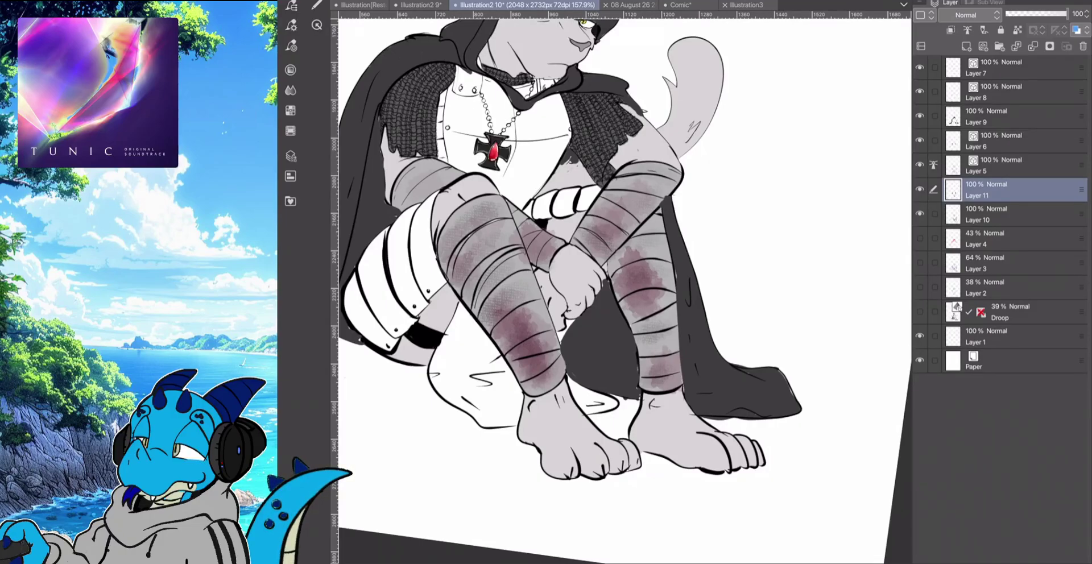
{"action": "scroll", "coordinate": [619, 285], "scroll_direction": "down", "scroll_amount": 3}
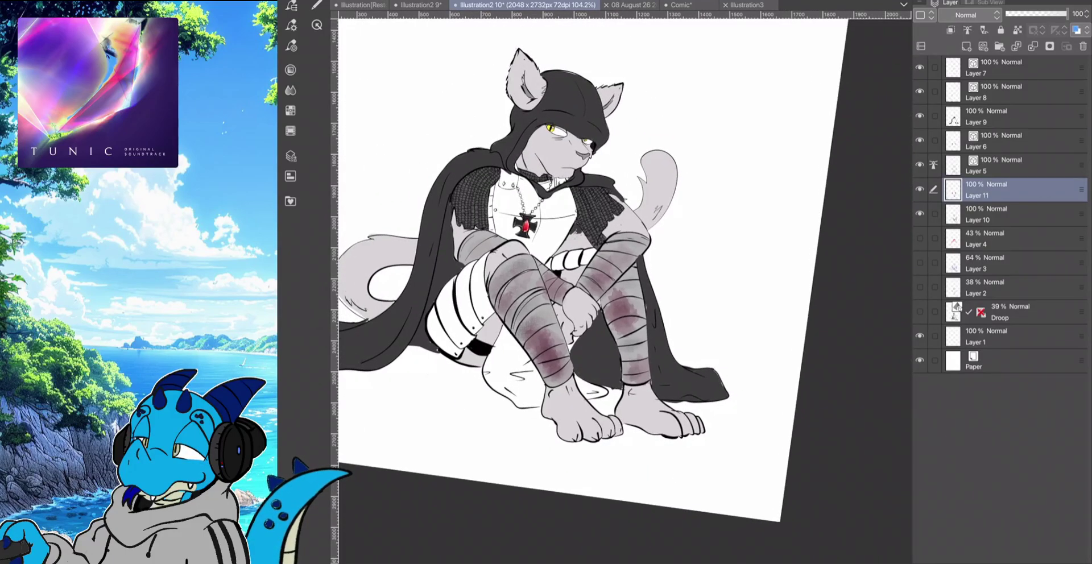
Draw broken light grey highlight strokes along the chainmail links across the middle of the near sleeve
{"action": "left_click", "coordinate": [291, 25]}
{"action": "left_click", "coordinate": [291, 25]}
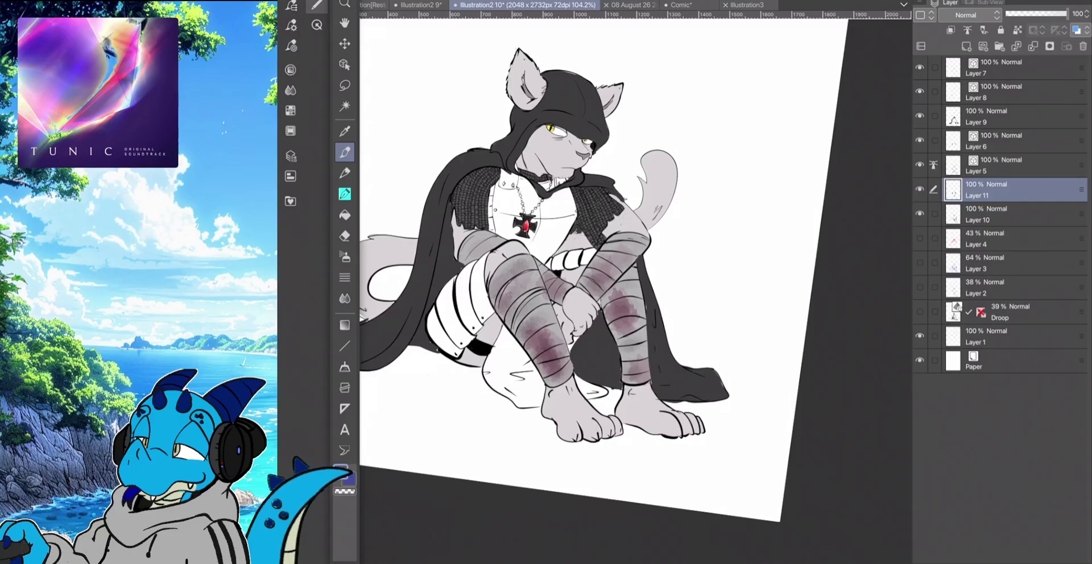
{"action": "left_click", "coordinate": [344, 194]}
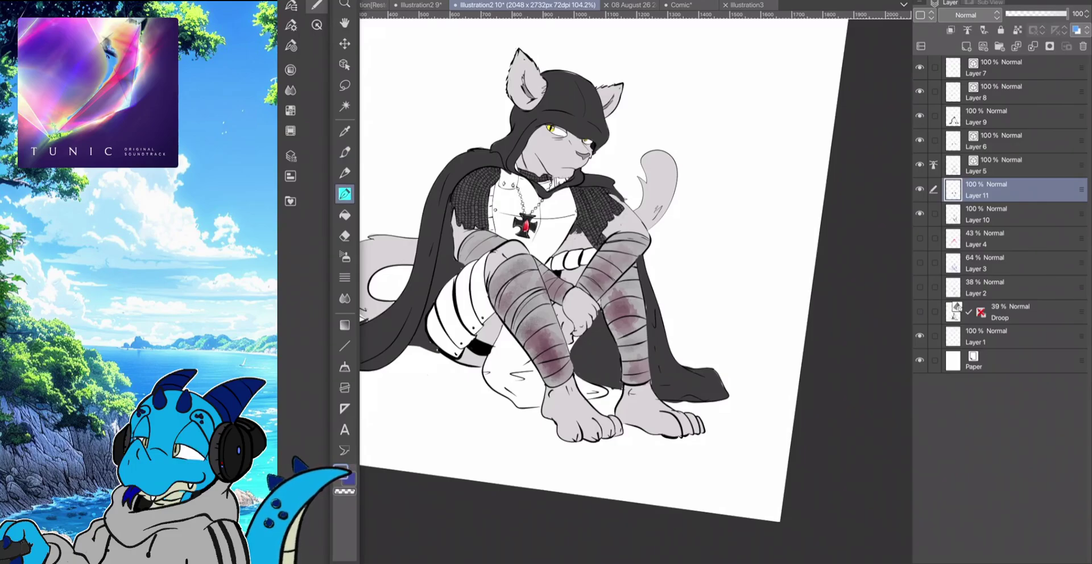
{"action": "left_click", "coordinate": [341, 471]}
{"action": "left_click_drag", "start_coordinate": [454, 455], "coordinate": [451, 446]}
{"action": "left_click", "coordinate": [679, 367]}
{"action": "left_click", "coordinate": [316, 5]}
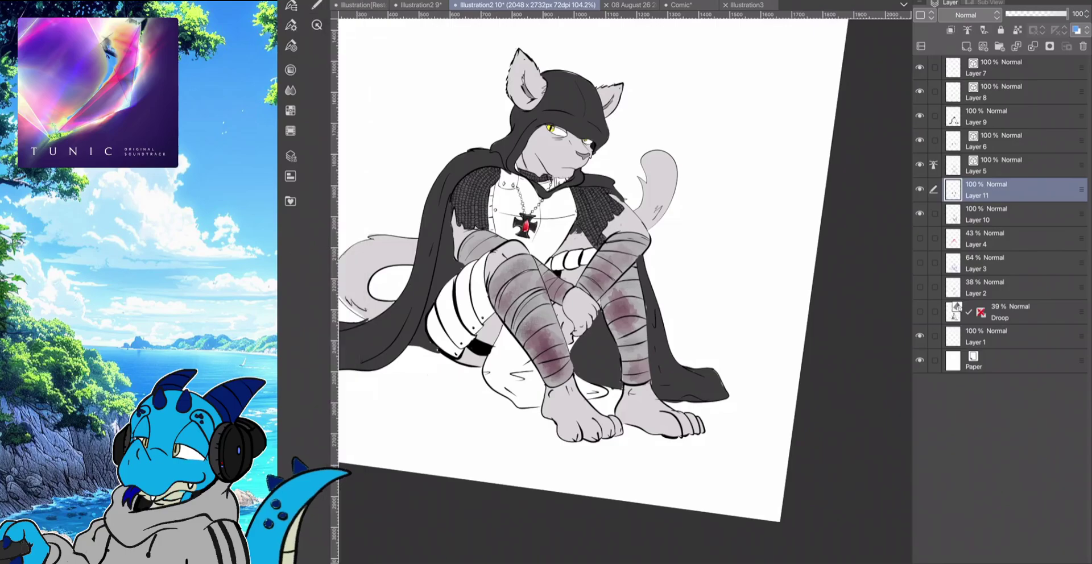
{"action": "scroll", "coordinate": [463, 181], "scroll_direction": "up", "scroll_amount": 6}
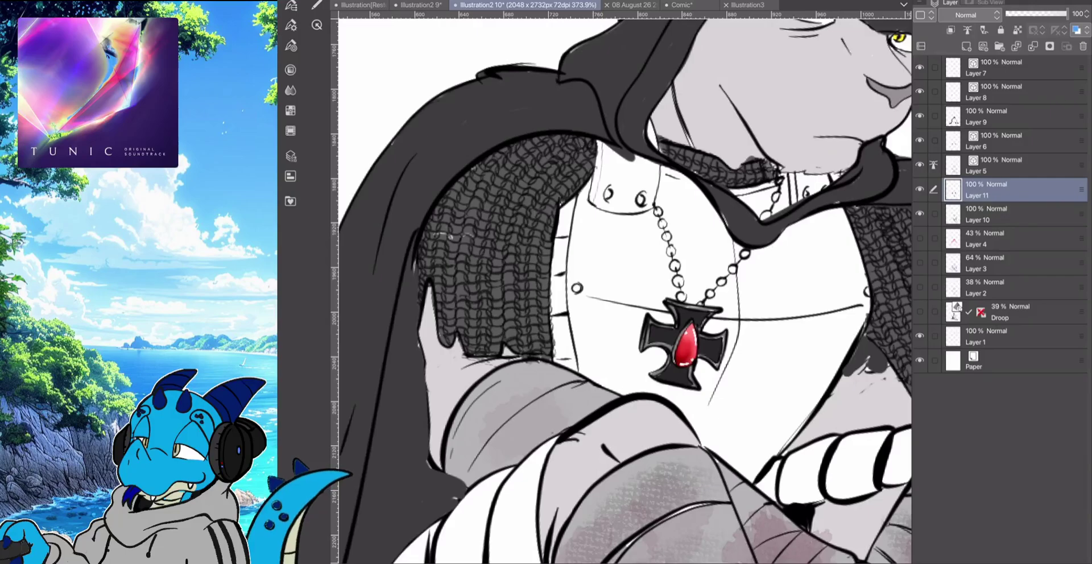
{"action": "left_click_drag", "start_coordinate": [435, 236], "coordinate": [472, 235]}
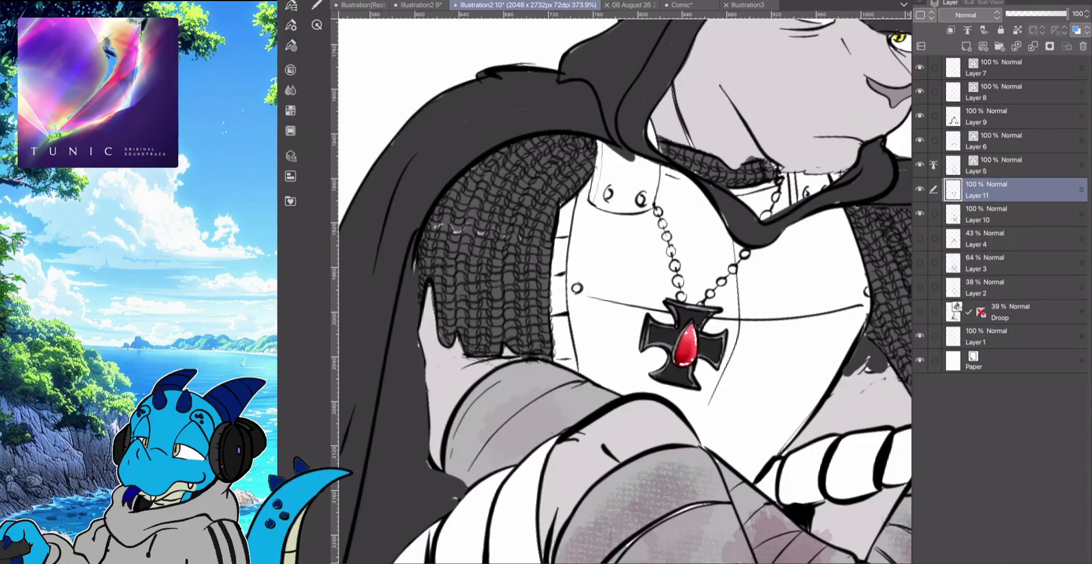
{"action": "left_click_drag", "start_coordinate": [523, 241], "coordinate": [545, 241]}
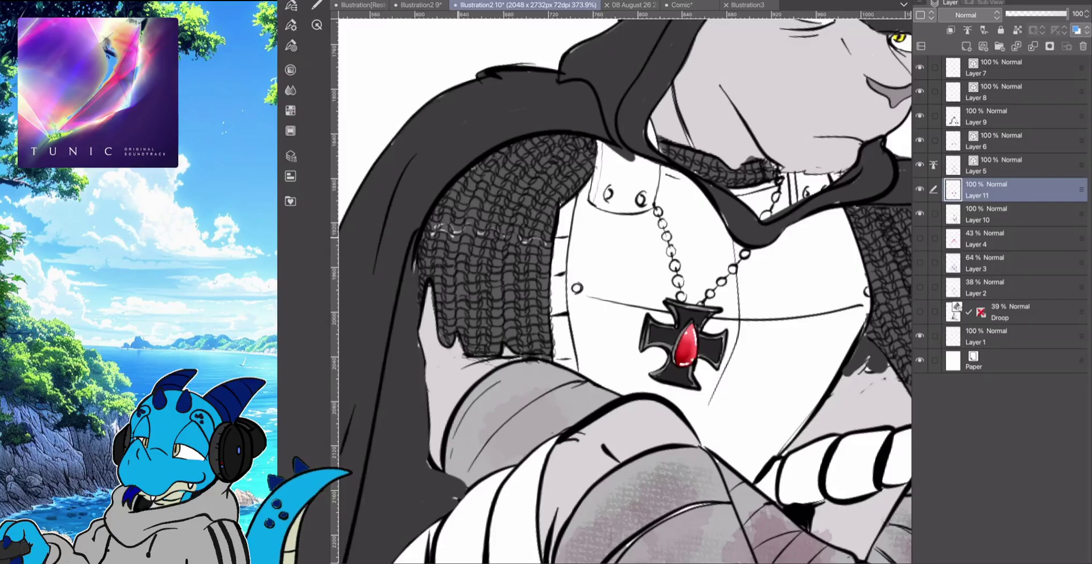
{"action": "left_click_drag", "start_coordinate": [451, 236], "coordinate": [543, 250]}
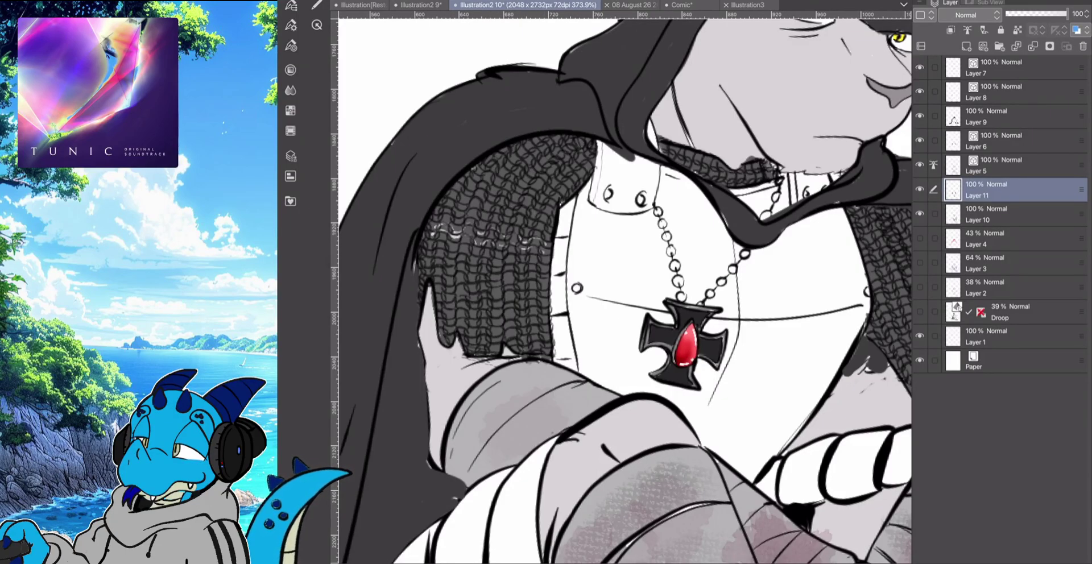
Fill both halves of the breastplate around the pendant with light grey using the Fill tool
{"action": "scroll", "coordinate": [625, 291], "scroll_direction": "down", "scroll_amount": 5}
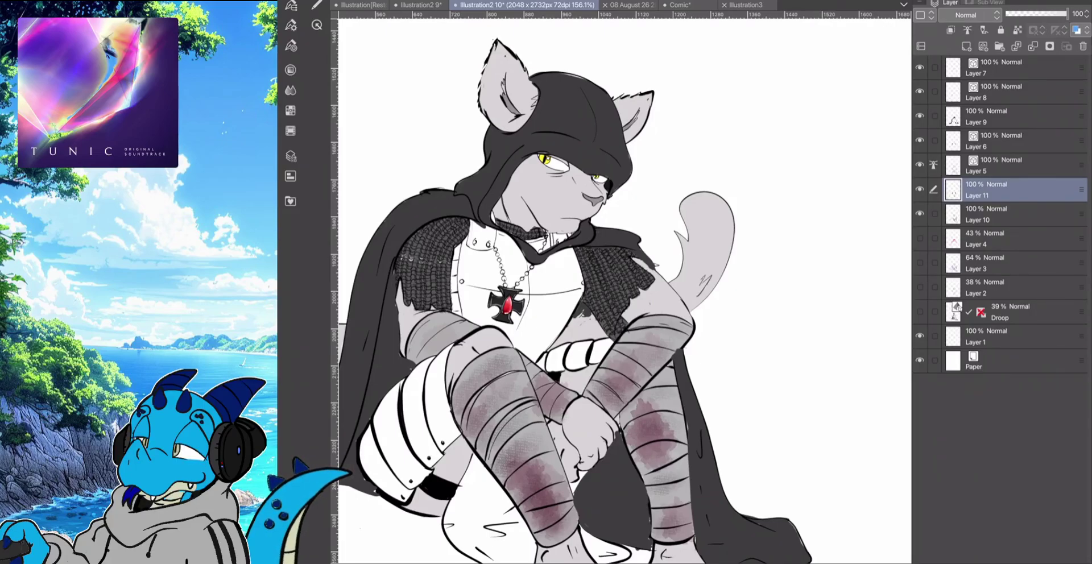
{"action": "key", "text": "h"}
{"action": "key", "text": "h"}
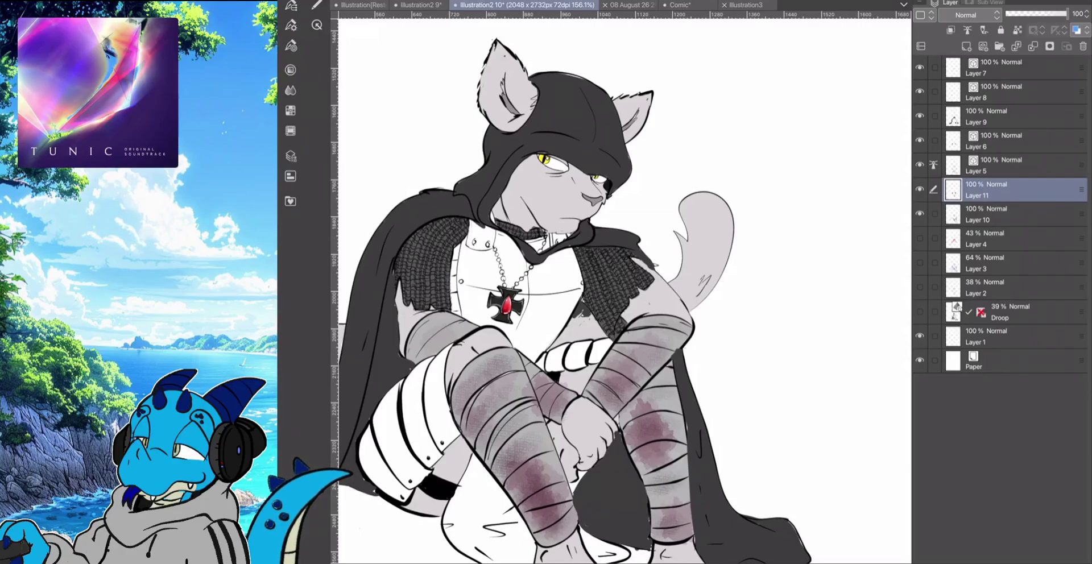
{"action": "scroll", "coordinate": [623, 291], "scroll_direction": "down", "scroll_amount": 3}
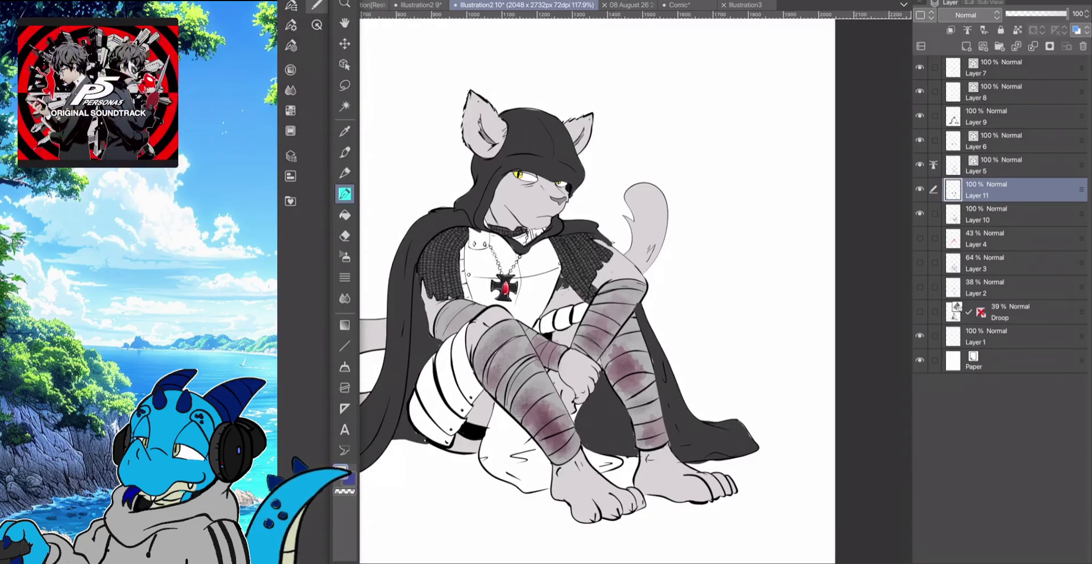
{"action": "key", "text": "g"}
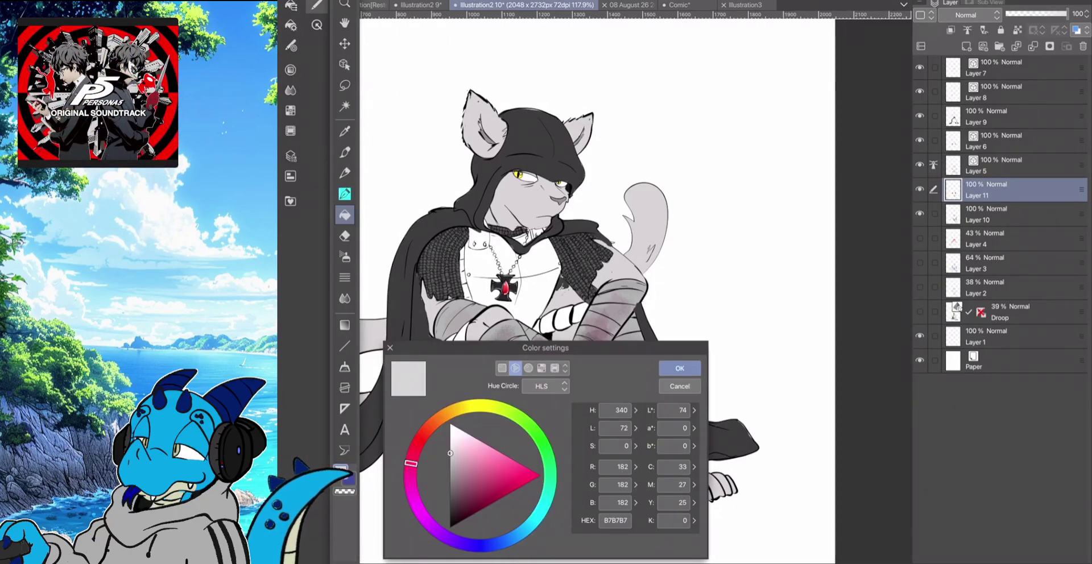
{"action": "left_click_drag", "start_coordinate": [450, 453], "coordinate": [453, 474]}
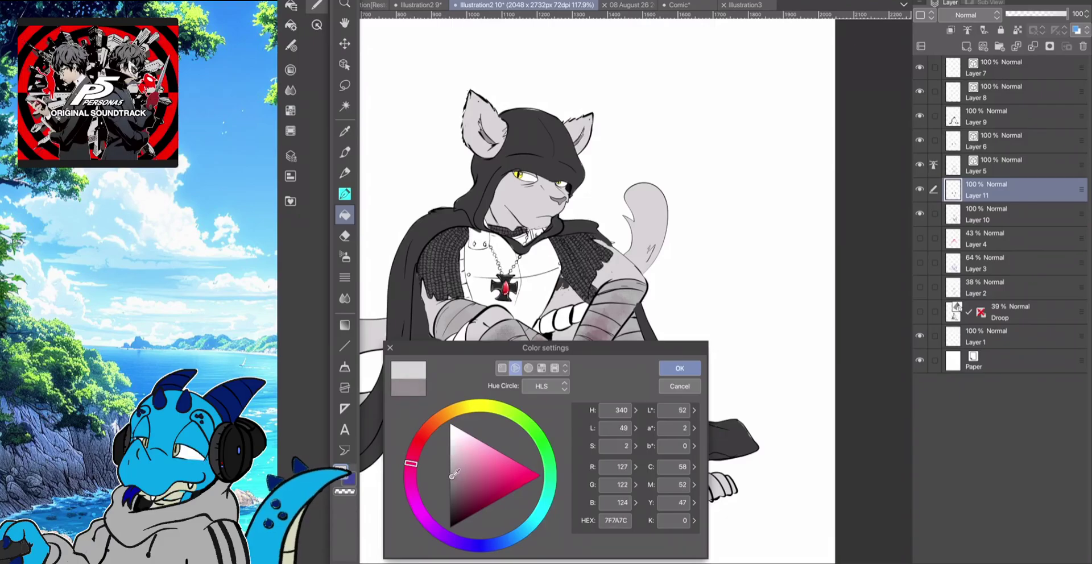
{"action": "left_click", "coordinate": [679, 386]}
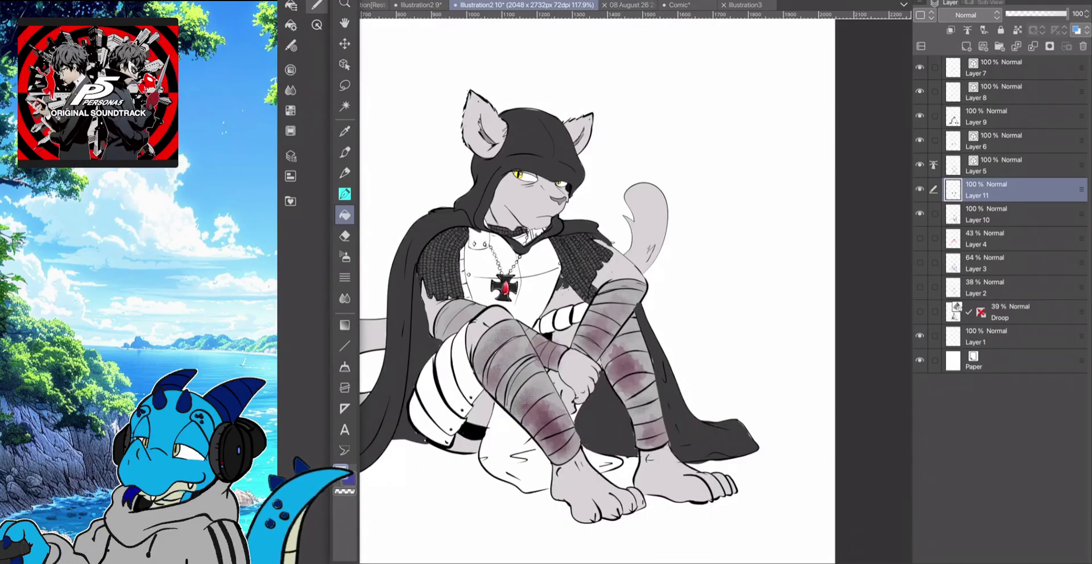
{"action": "left_click", "coordinate": [345, 236]}
{"action": "left_click", "coordinate": [344, 215]}
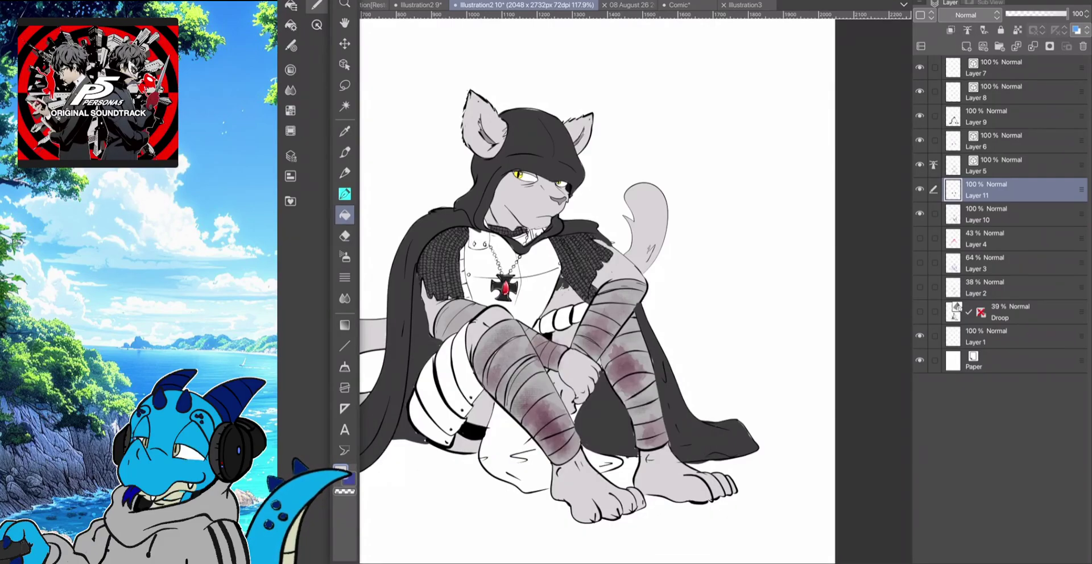
{"action": "left_click", "coordinate": [317, 5]}
{"action": "left_click", "coordinate": [482, 264]}
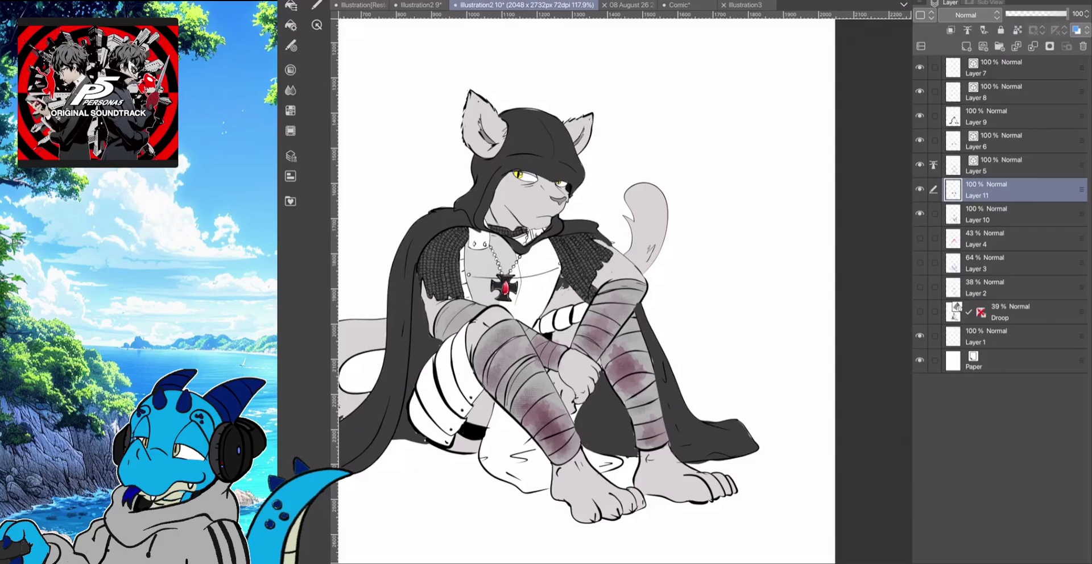
{"action": "left_click", "coordinate": [536, 265]}
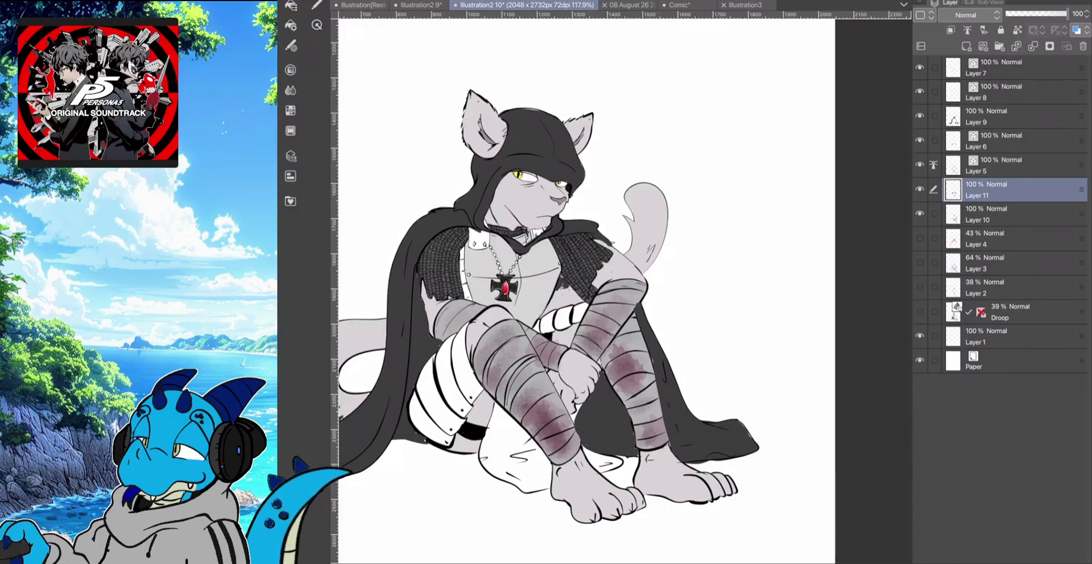
Switch to the airbrush and set the drawing colour to near-white F5EFF1
{"action": "left_click", "coordinate": [290, 25]}
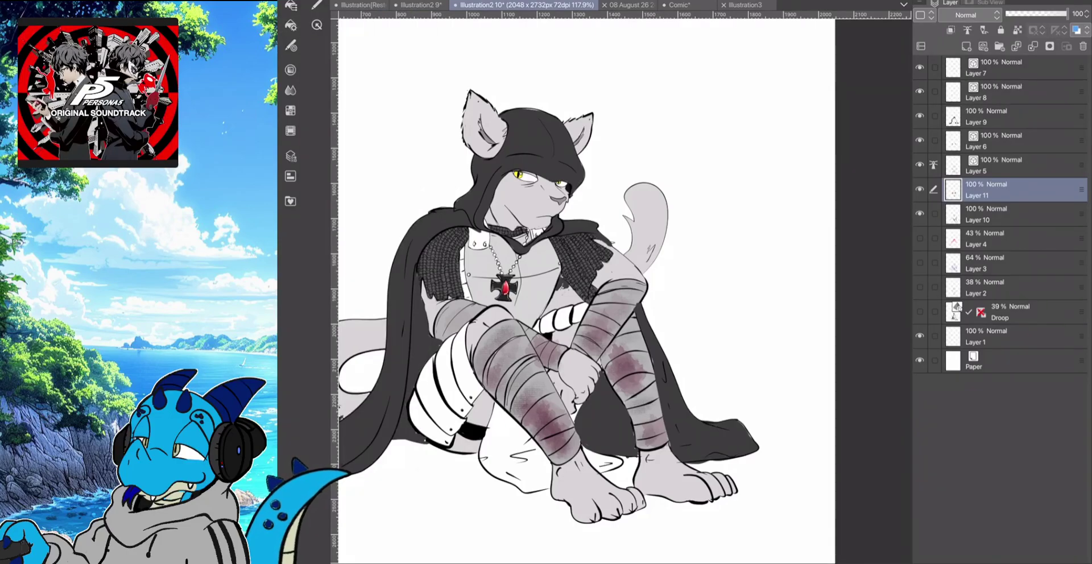
{"action": "left_click", "coordinate": [317, 5]}
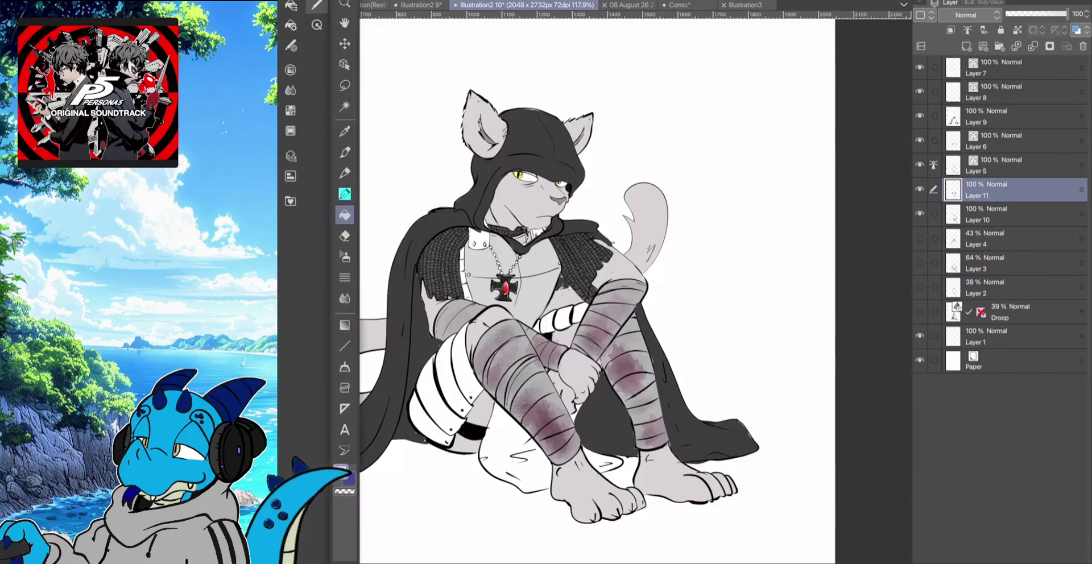
{"action": "left_click", "coordinate": [344, 256]}
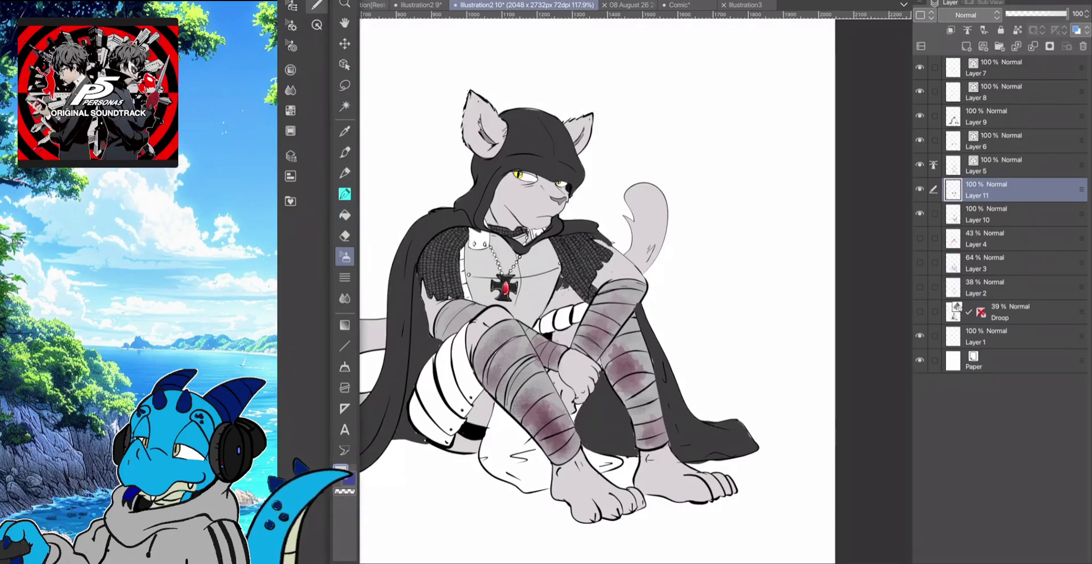
{"action": "left_click", "coordinate": [341, 472]}
{"action": "left_click", "coordinate": [456, 427]}
{"action": "left_click", "coordinate": [678, 368]}
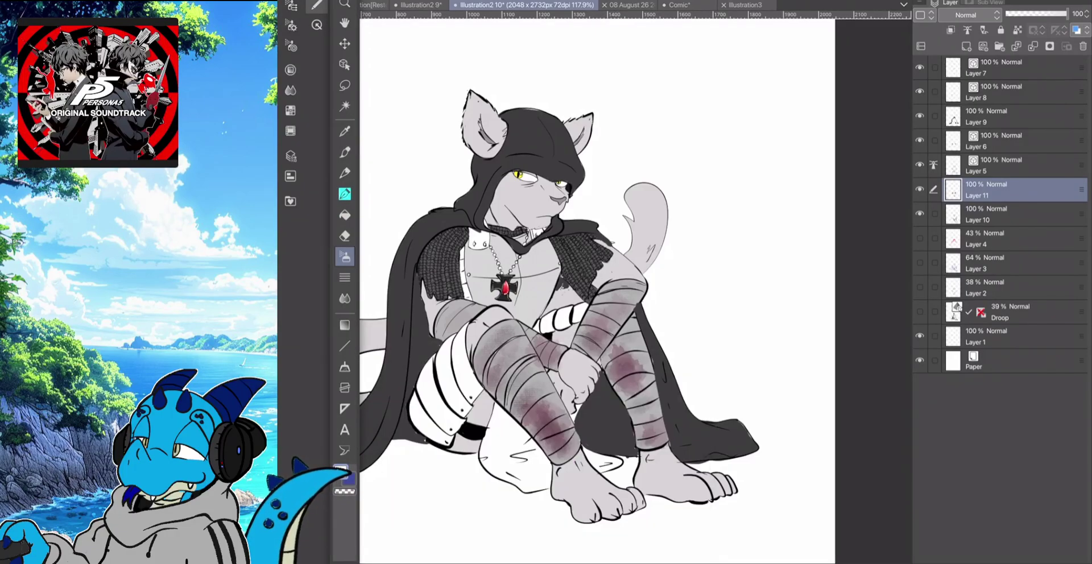
Try a thin near-white airbrush highlight down the far half of the breastplate
{"action": "left_click", "coordinate": [316, 5]}
{"action": "left_click_drag", "start_coordinate": [541, 258], "coordinate": [518, 301]}
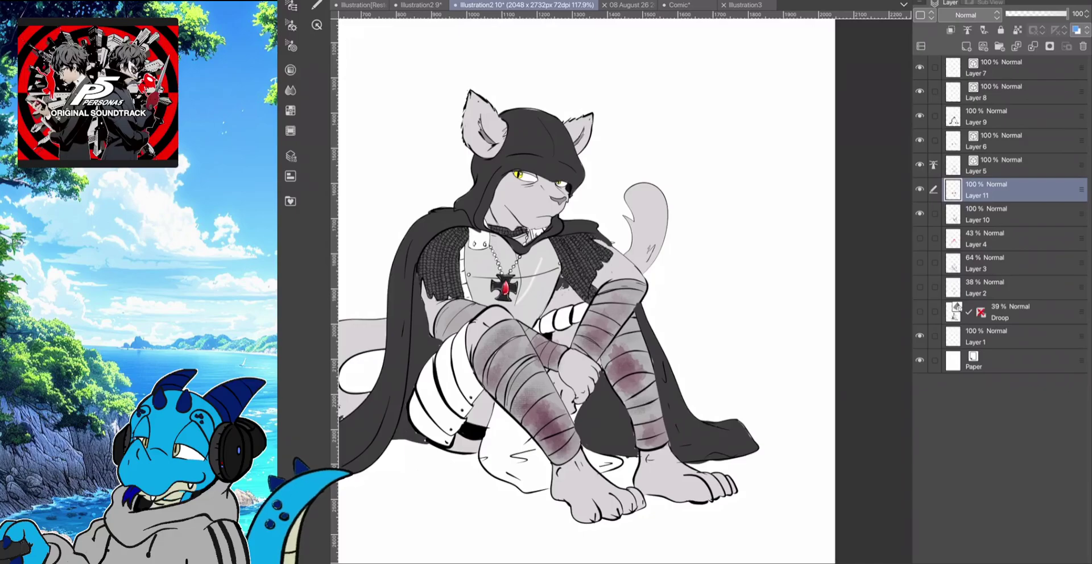
{"action": "key", "text": "ctrl+z"}
Airbrush a soft near-white highlight onto the breastplate's far half, with brush size 145.9 and brush density 26
{"action": "left_click", "coordinate": [317, 5]}
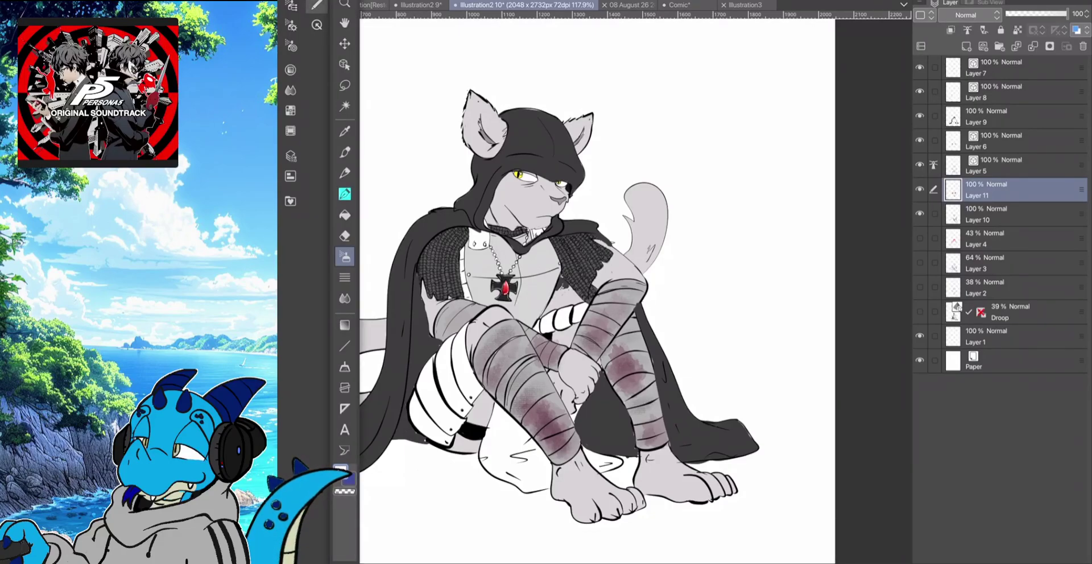
{"action": "left_click", "coordinate": [291, 25]}
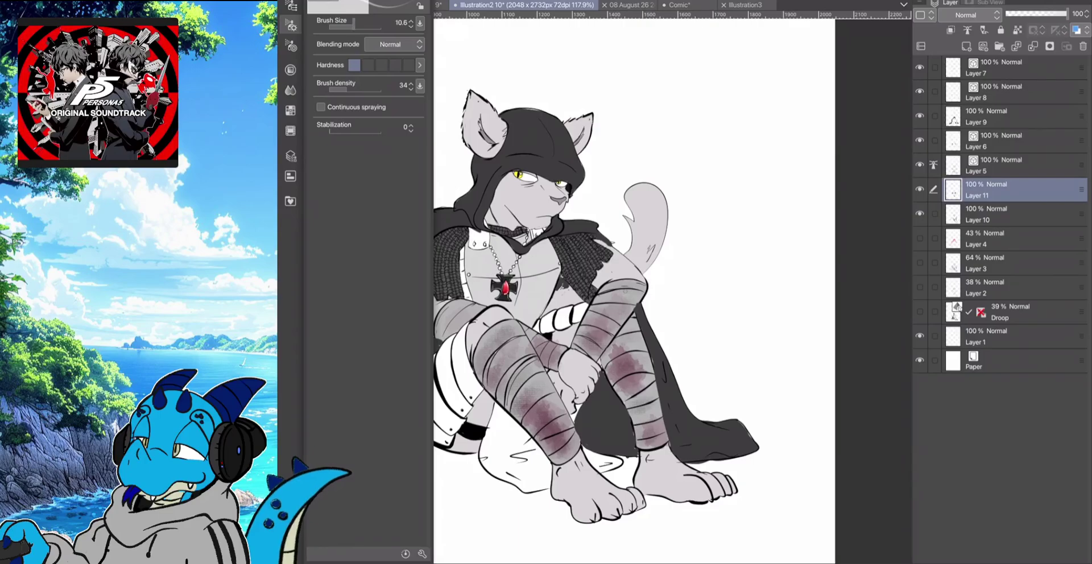
{"action": "left_click_drag", "start_coordinate": [353, 26], "coordinate": [367, 26]}
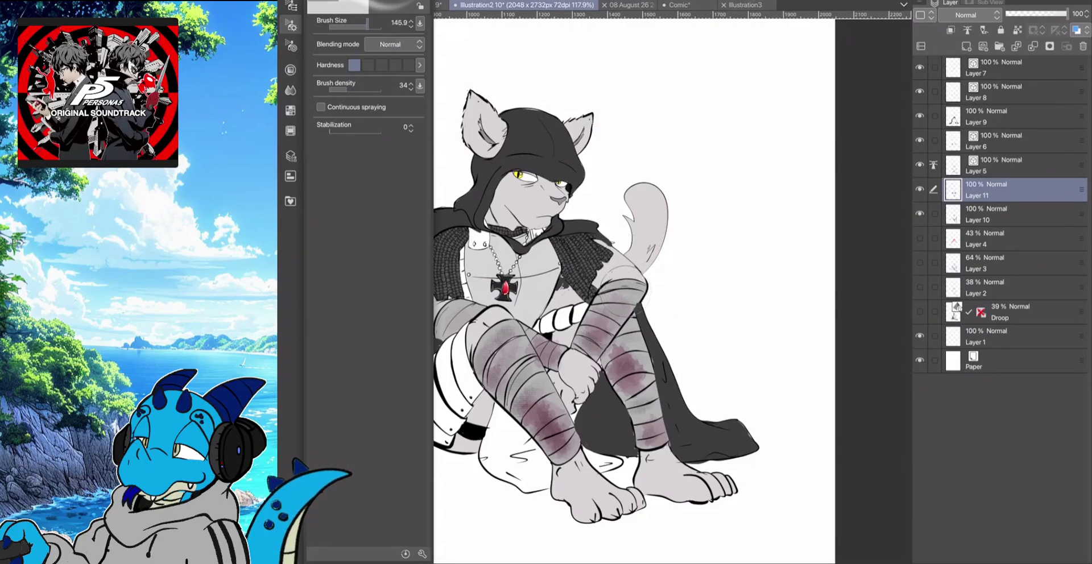
{"action": "left_click_drag", "start_coordinate": [347, 88], "coordinate": [342, 88]}
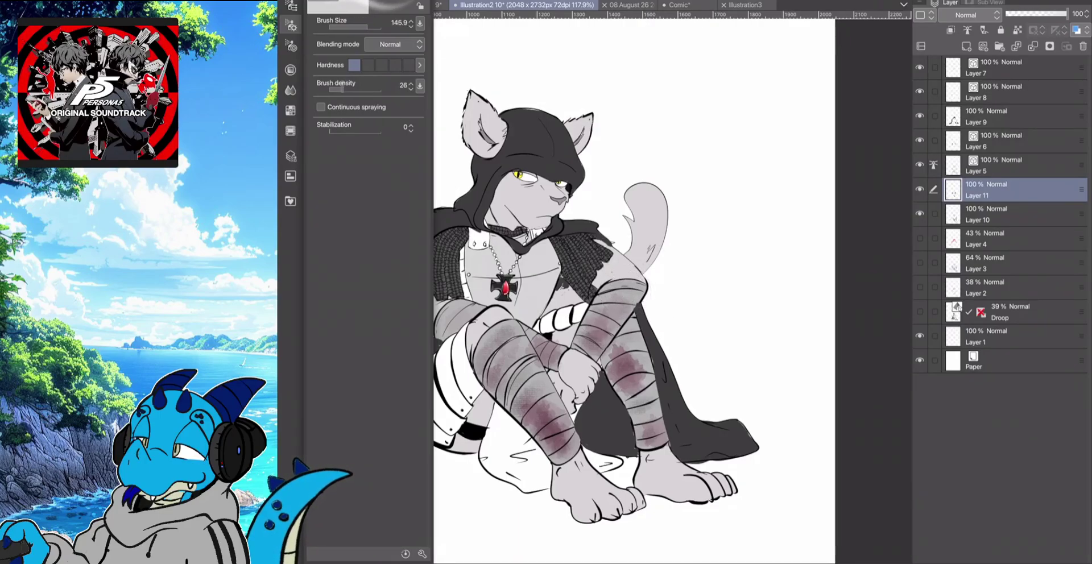
{"action": "left_click", "coordinate": [291, 25]}
{"action": "left_click", "coordinate": [532, 285]}
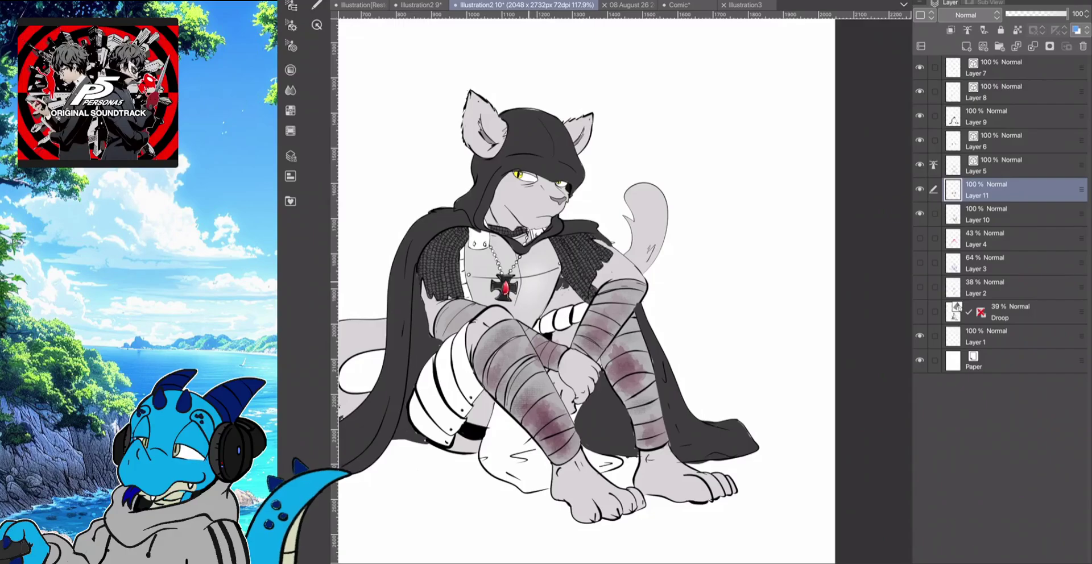
{"action": "left_click_drag", "start_coordinate": [513, 289], "coordinate": [532, 298]}
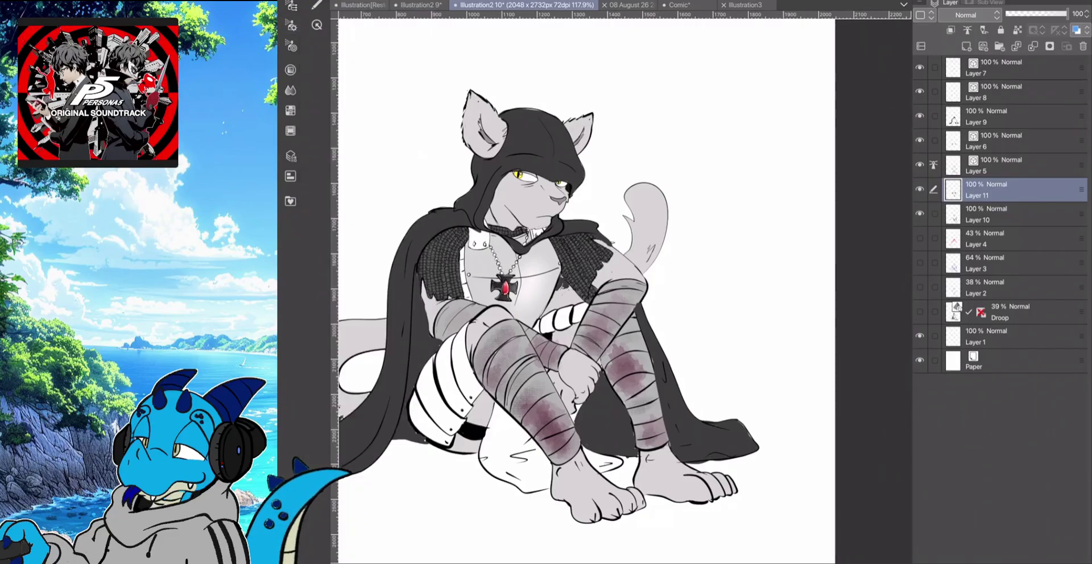
Fill the armour plates on both thighs with dark grey using the Fill tool
{"action": "left_click", "coordinate": [317, 5]}
{"action": "double_click", "coordinate": [341, 471]}
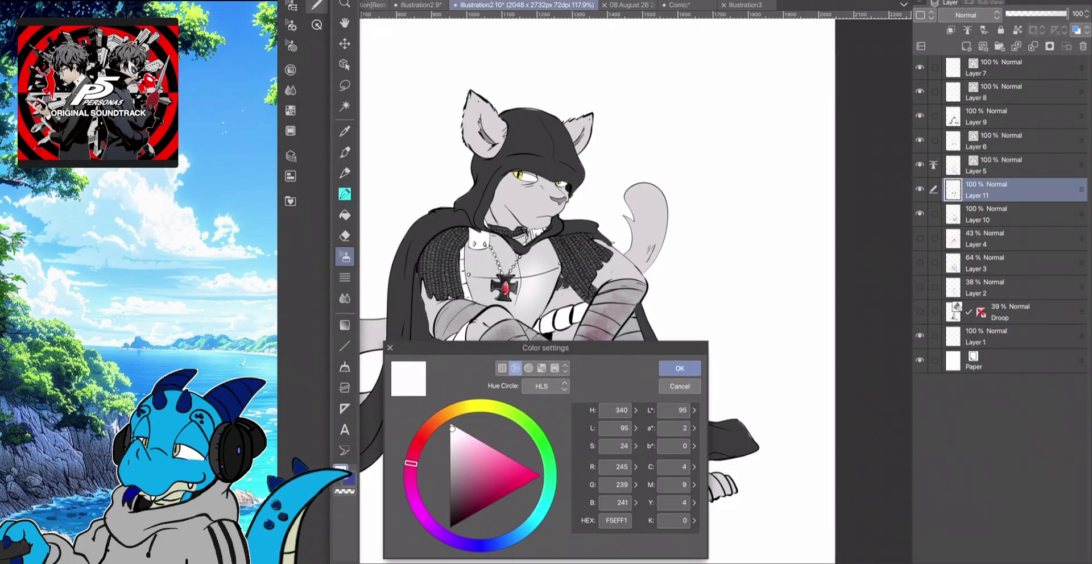
{"action": "left_click_drag", "start_coordinate": [452, 428], "coordinate": [452, 504]}
{"action": "left_click", "coordinate": [679, 368]}
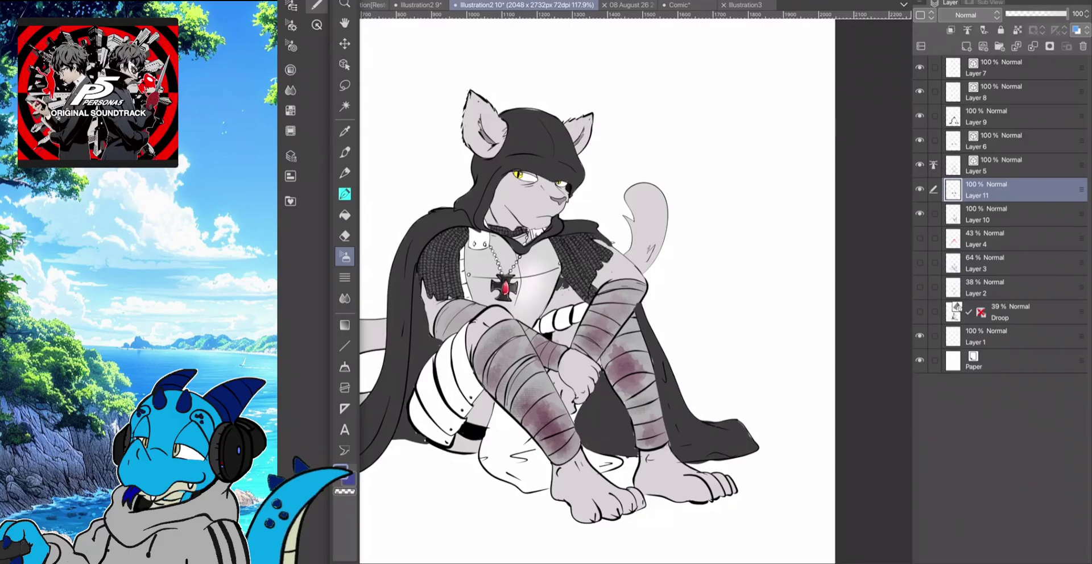
{"action": "left_click", "coordinate": [344, 215]}
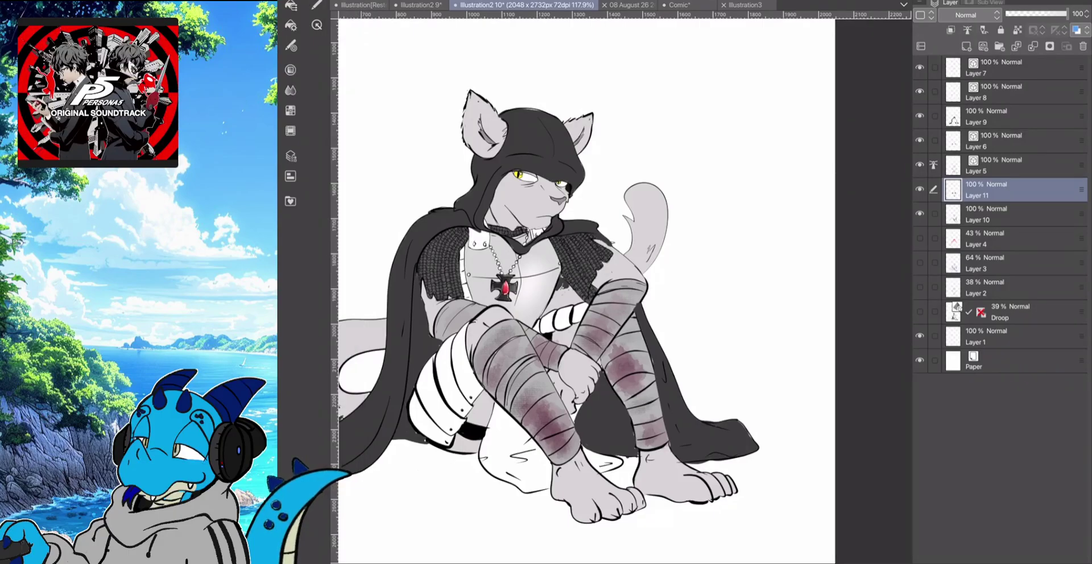
{"action": "left_click_drag", "start_coordinate": [458, 356], "coordinate": [425, 420]}
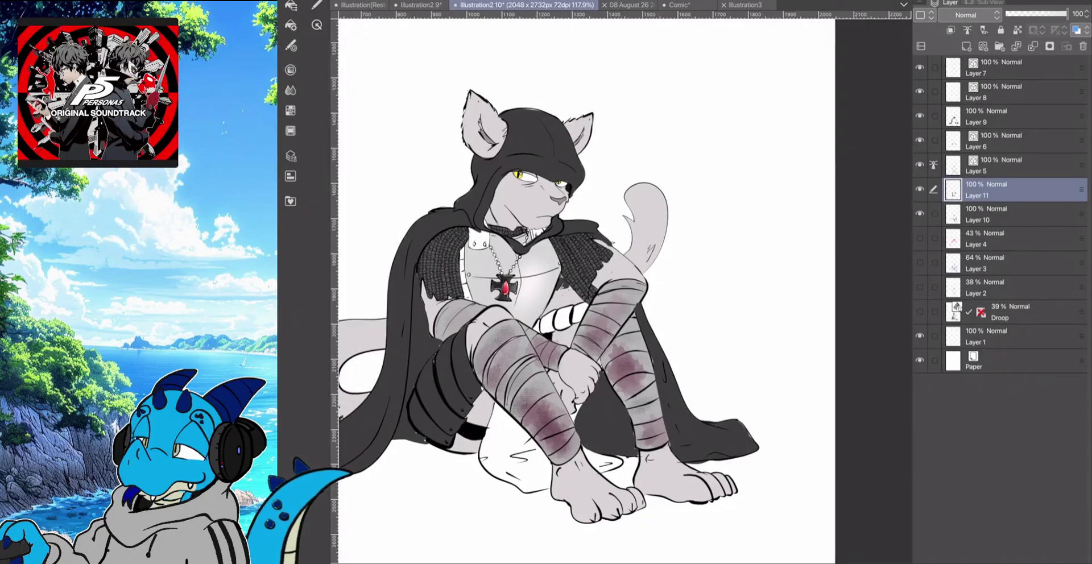
{"action": "left_click_drag", "start_coordinate": [539, 327], "coordinate": [585, 317]}
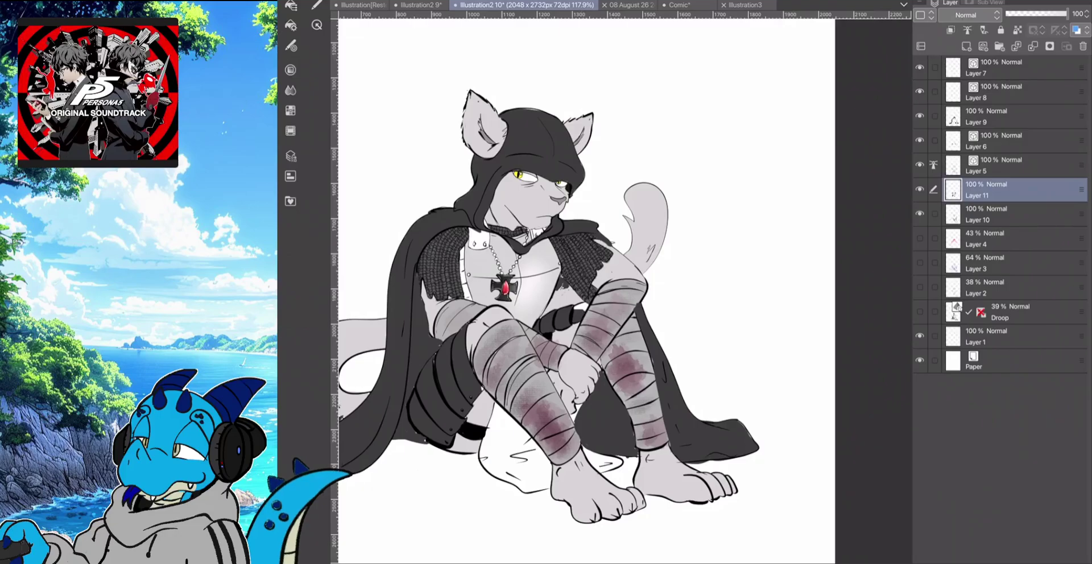
{"action": "left_click", "coordinate": [581, 308]}
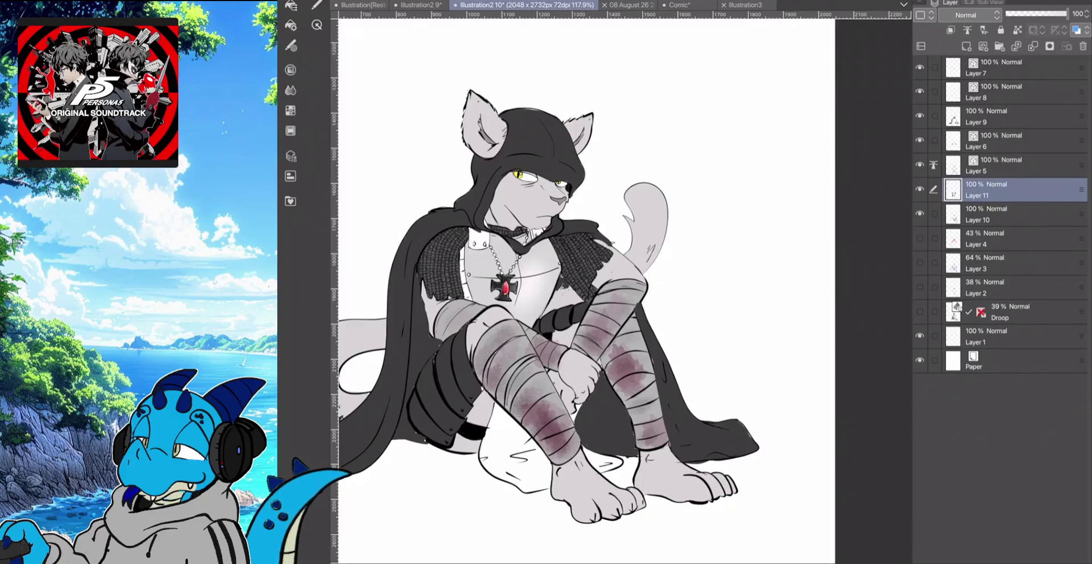
Fill the breastplate's shoulder strap and side edging with dark grey, undoing the stray fill on the face
{"action": "mouse_move", "coordinate": [468, 293]}
{"action": "left_mouse_down"}
{"action": "mouse_move", "coordinate": [460, 260]}
{"action": "mouse_move", "coordinate": [474, 236]}
{"action": "mouse_move", "coordinate": [543, 231]}
{"action": "left_mouse_up"}
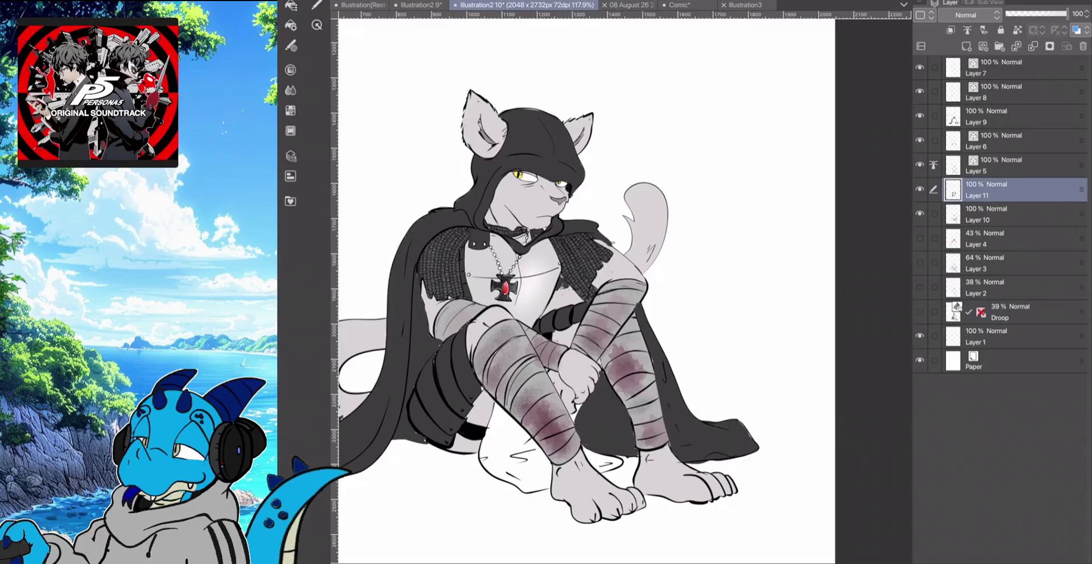
{"action": "left_click", "coordinate": [517, 207]}
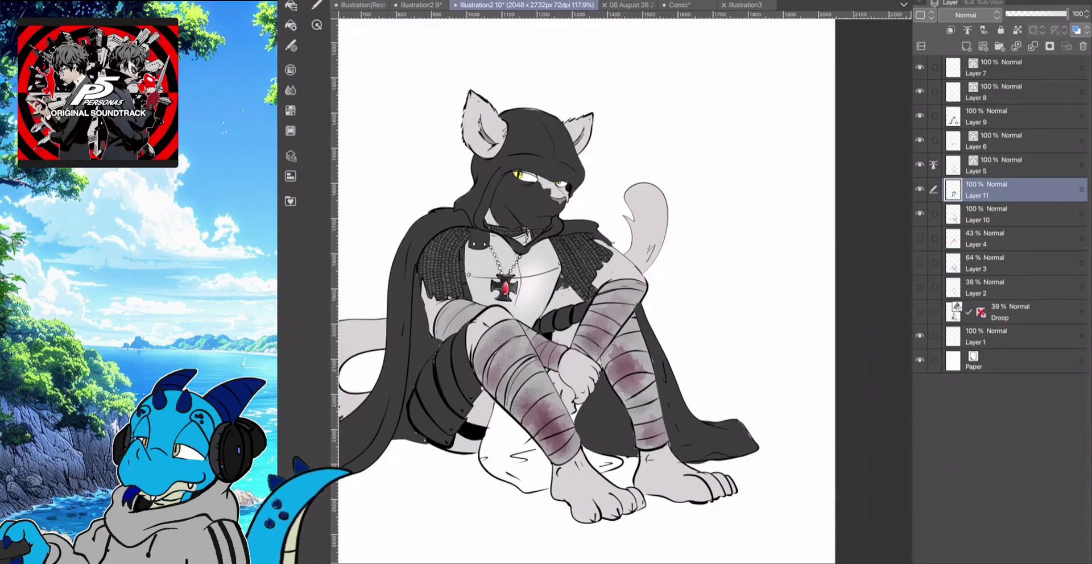
{"action": "key", "text": "ctrl+z"}
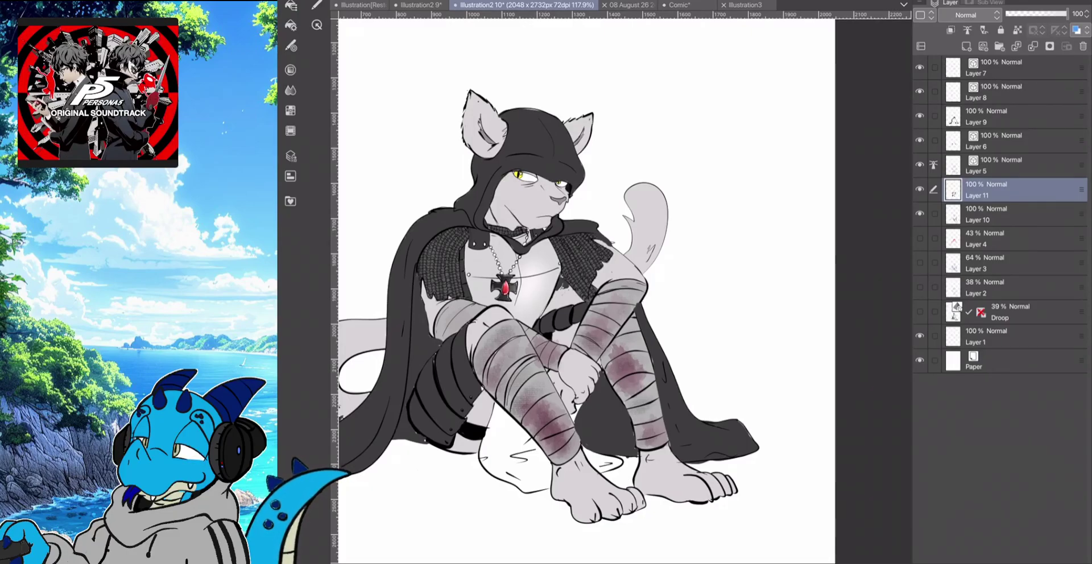
Fill the cloth lying on the ground beneath and between the knight's legs with dark grey
{"action": "scroll", "coordinate": [585, 290], "scroll_direction": "down", "scroll_amount": 3}
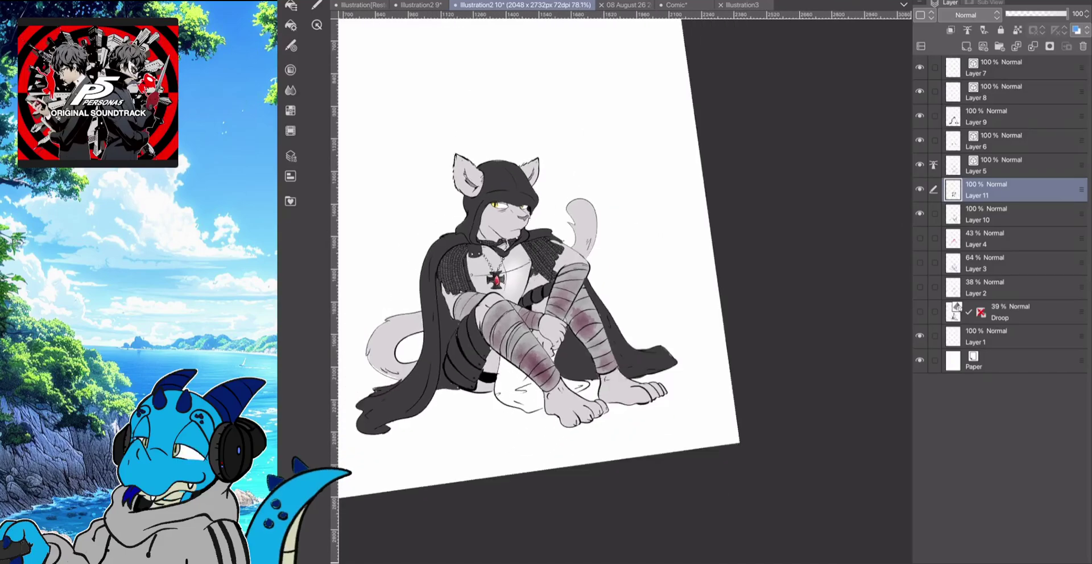
{"action": "left_click", "coordinate": [516, 392]}
{"action": "left_click", "coordinate": [569, 384]}
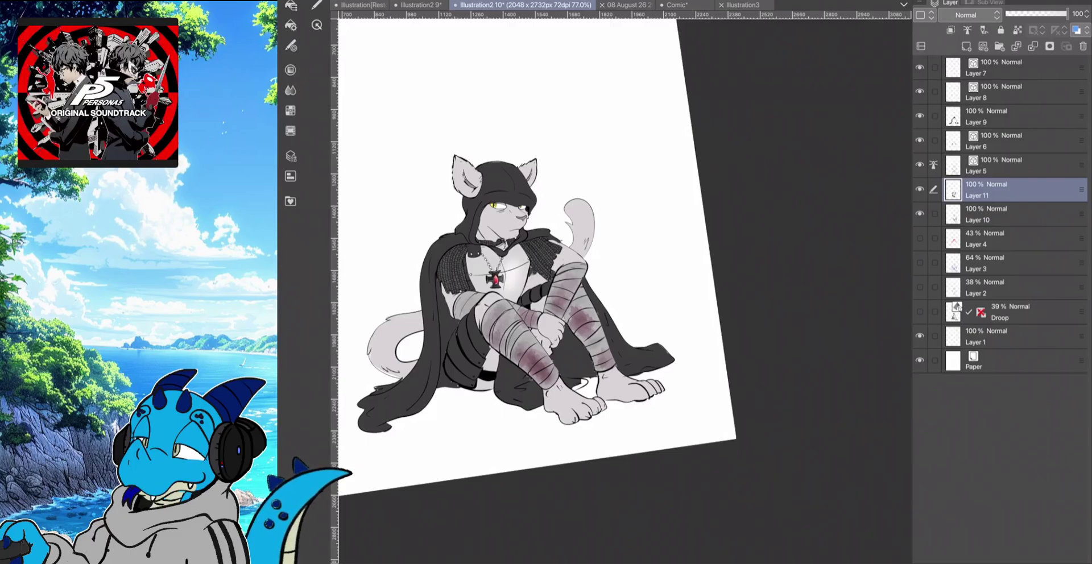
{"action": "left_click", "coordinate": [580, 384]}
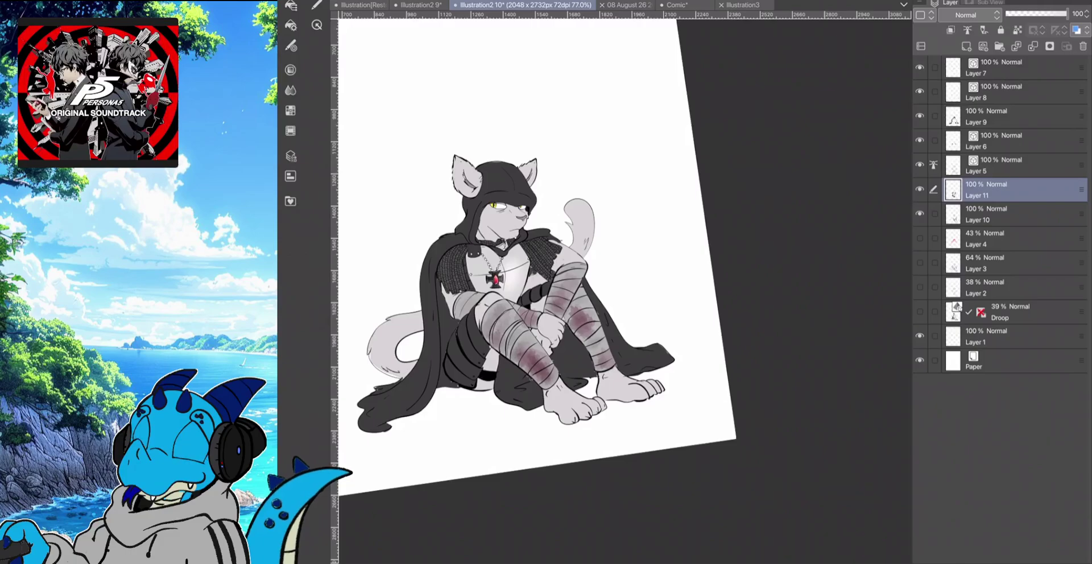
Switch from the Fill tool to the Eyedropper around the chest pendant for picking a light grey
{"action": "scroll", "coordinate": [460, 374], "scroll_direction": "up", "scroll_amount": 3}
{"action": "scroll", "coordinate": [624, 291], "scroll_direction": "down", "scroll_amount": 1}
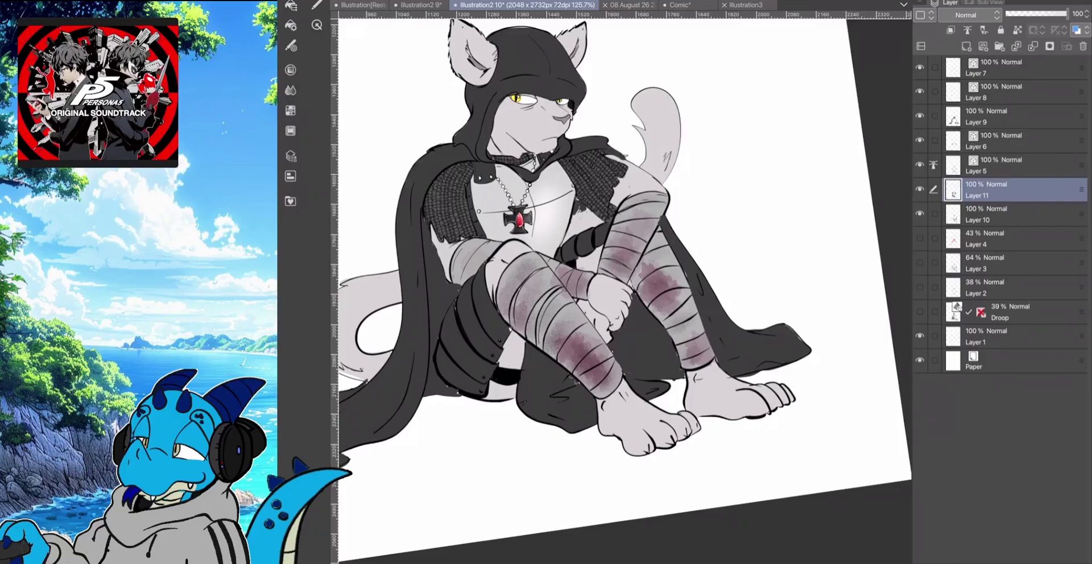
{"action": "left_click", "coordinate": [317, 6]}
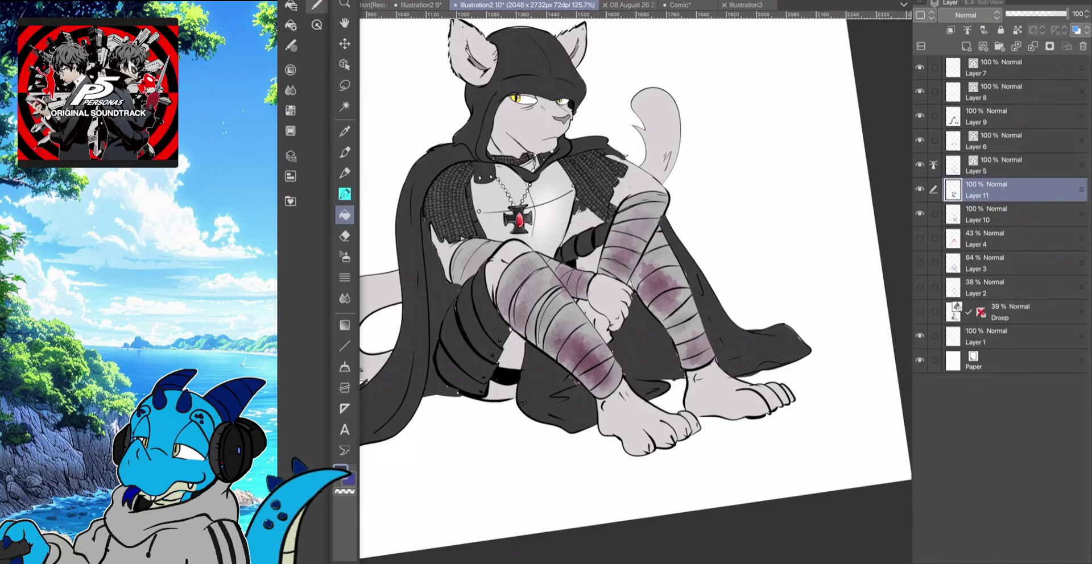
{"action": "key", "text": "p"}
{"action": "scroll", "coordinate": [511, 190], "scroll_direction": "up", "scroll_amount": 6}
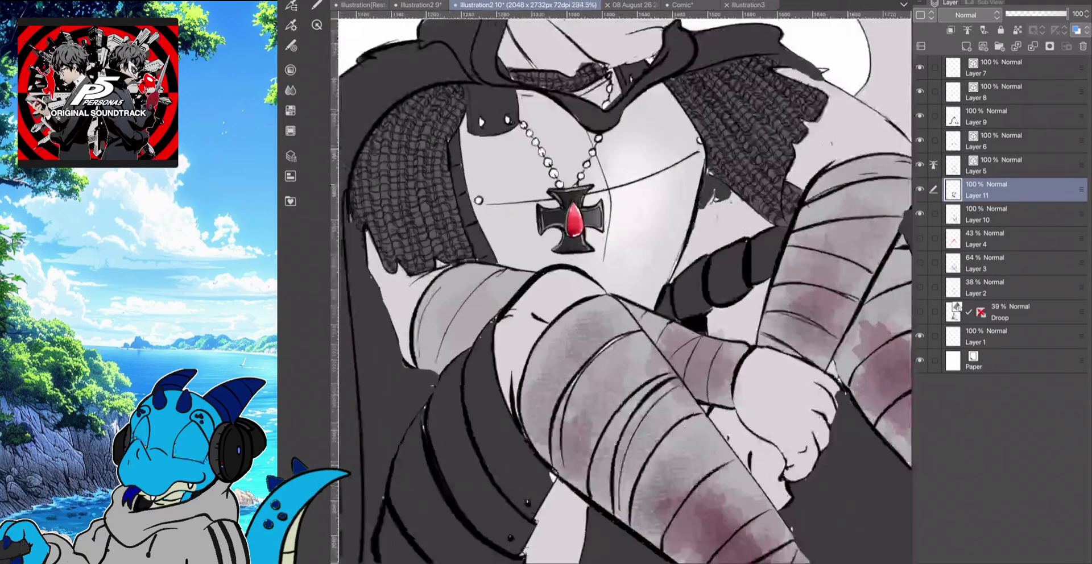
{"action": "left_click", "coordinate": [290, 25]}
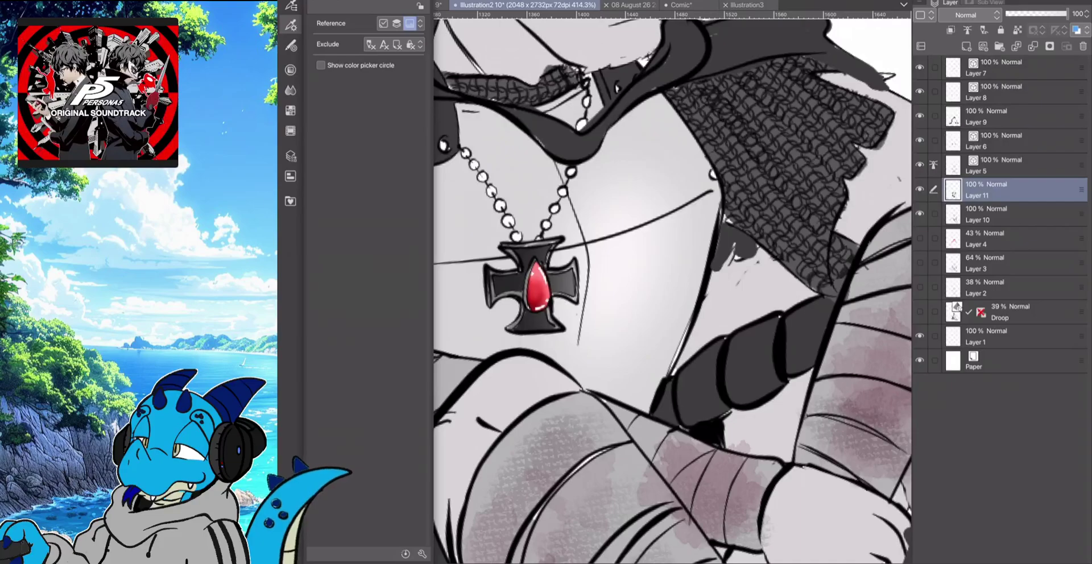
{"action": "key", "text": "alt"}
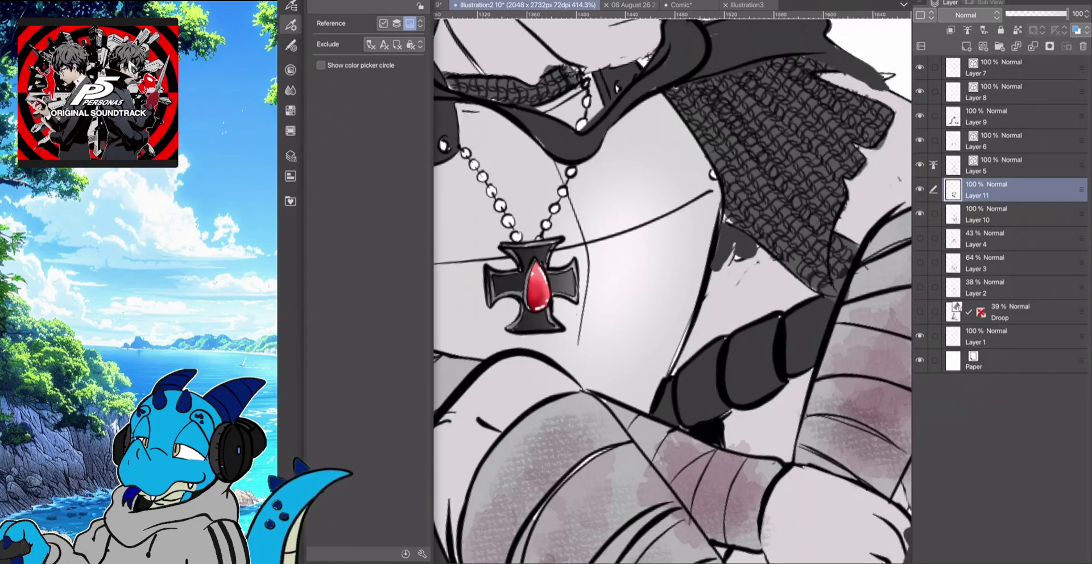
{"action": "left_click", "coordinate": [291, 5]}
{"action": "left_click", "coordinate": [291, 25]}
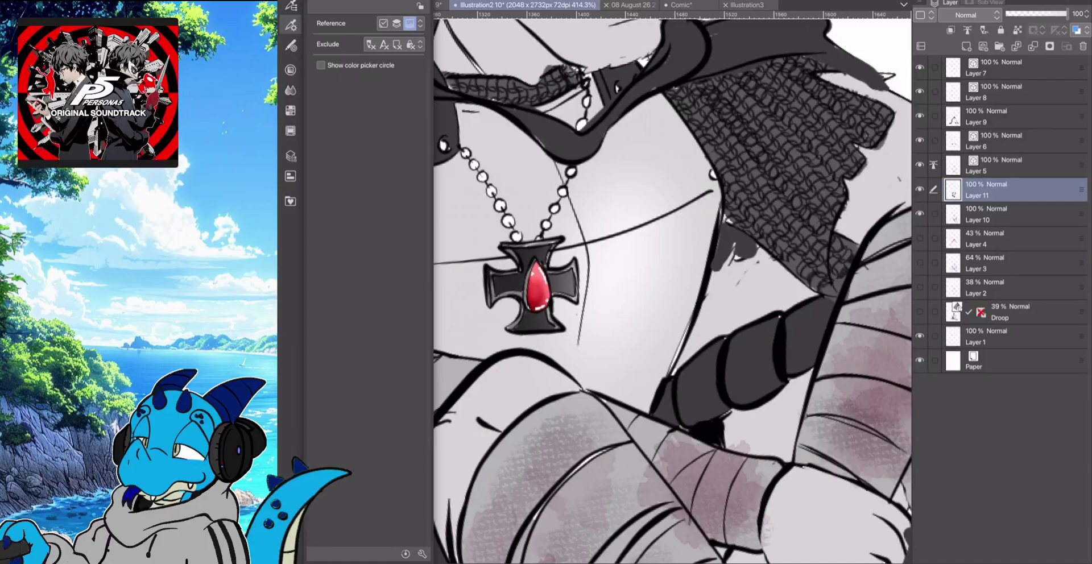
{"action": "left_click", "coordinate": [291, 5]}
{"action": "left_click", "coordinate": [291, 5]}
{"action": "left_click", "coordinate": [291, 6]}
{"action": "left_click", "coordinate": [291, 5]}
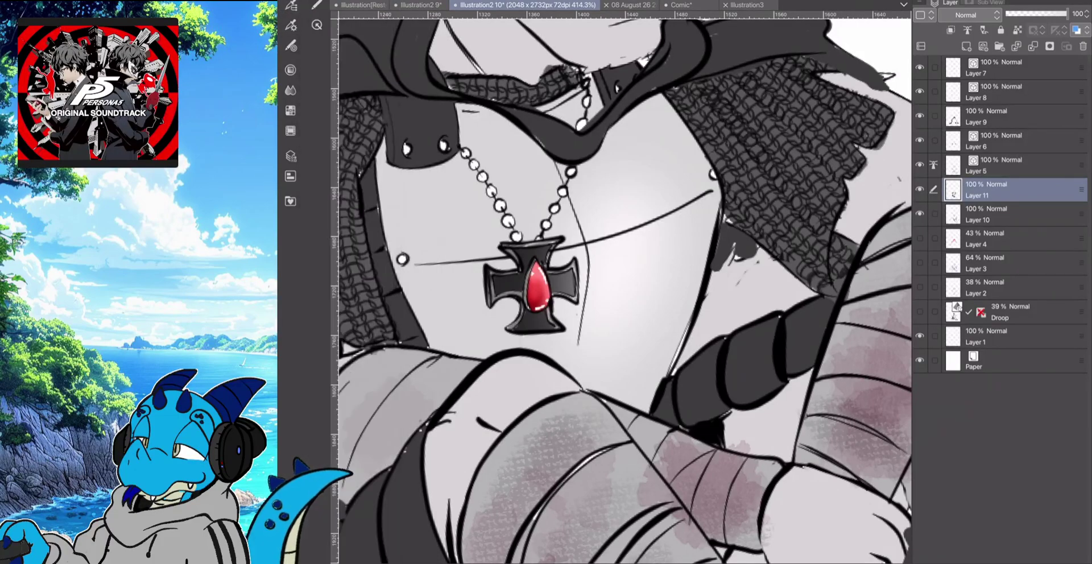
Colour the necklace's chain beads and the rivet on the breastplate's near edge light grey
{"action": "left_click", "coordinate": [317, 5]}
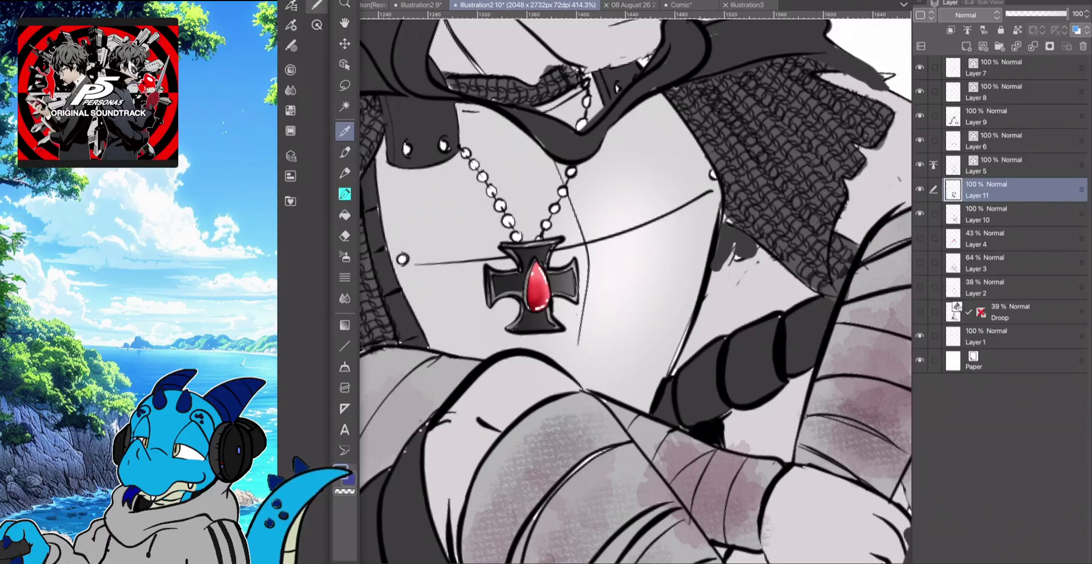
{"action": "key", "text": "p"}
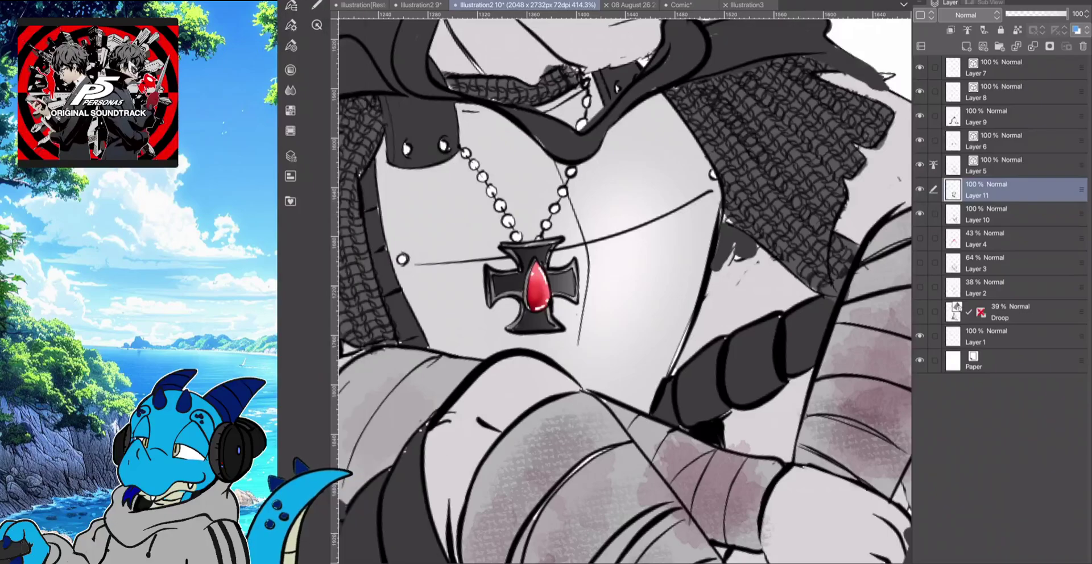
{"action": "left_click_drag", "start_coordinate": [499, 208], "coordinate": [477, 166]}
{"action": "key", "text": "ctrl+z"}
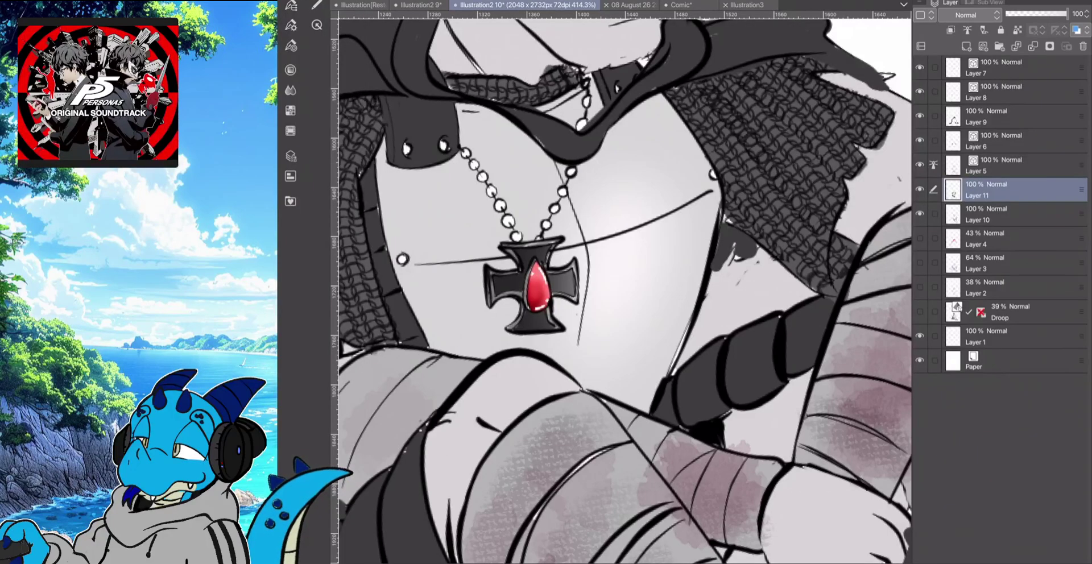
{"action": "key", "text": "i"}
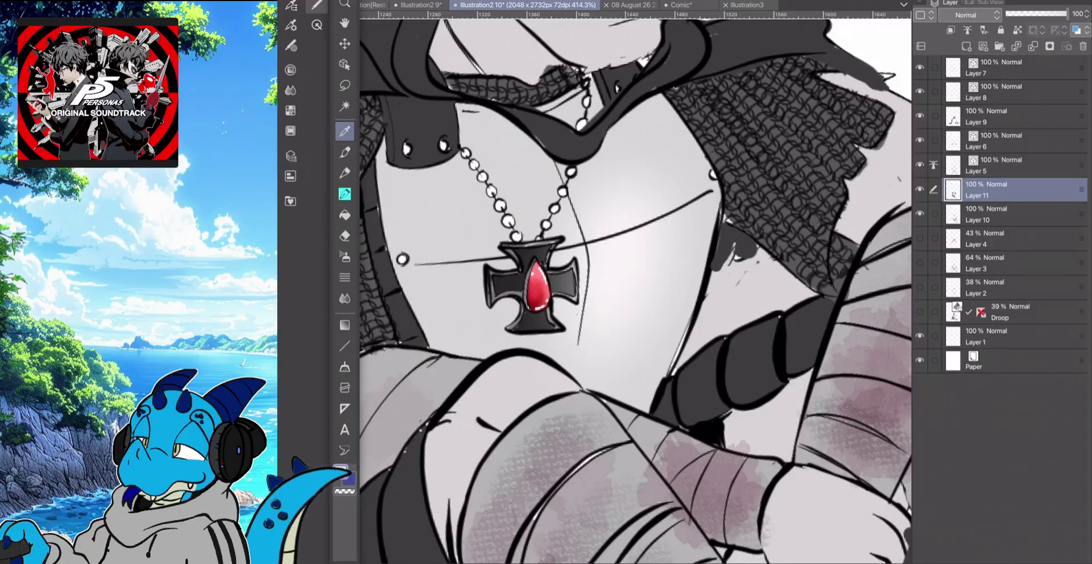
{"action": "key", "text": "p"}
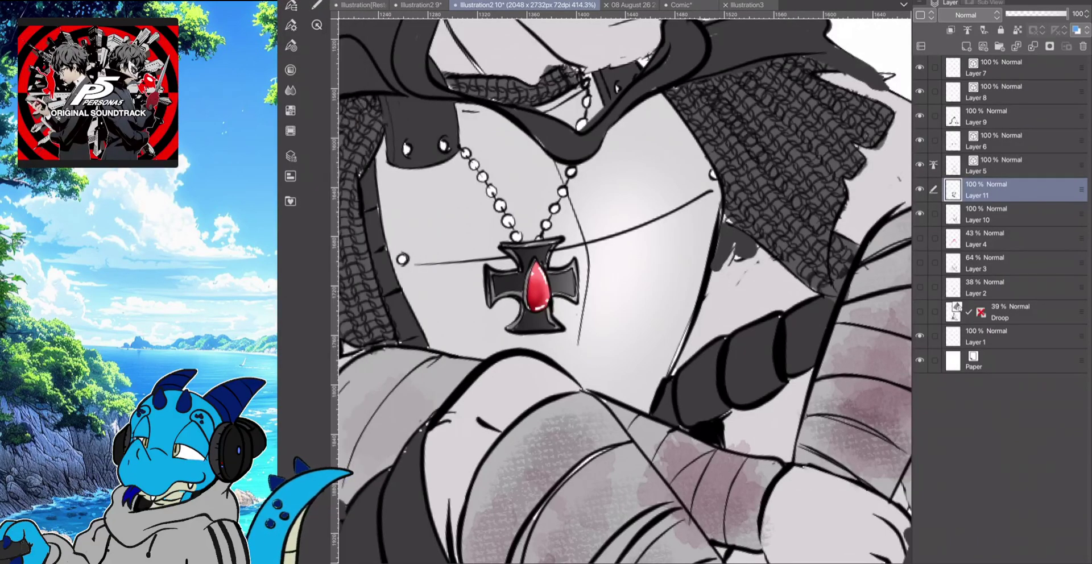
{"action": "left_click", "coordinate": [403, 259]}
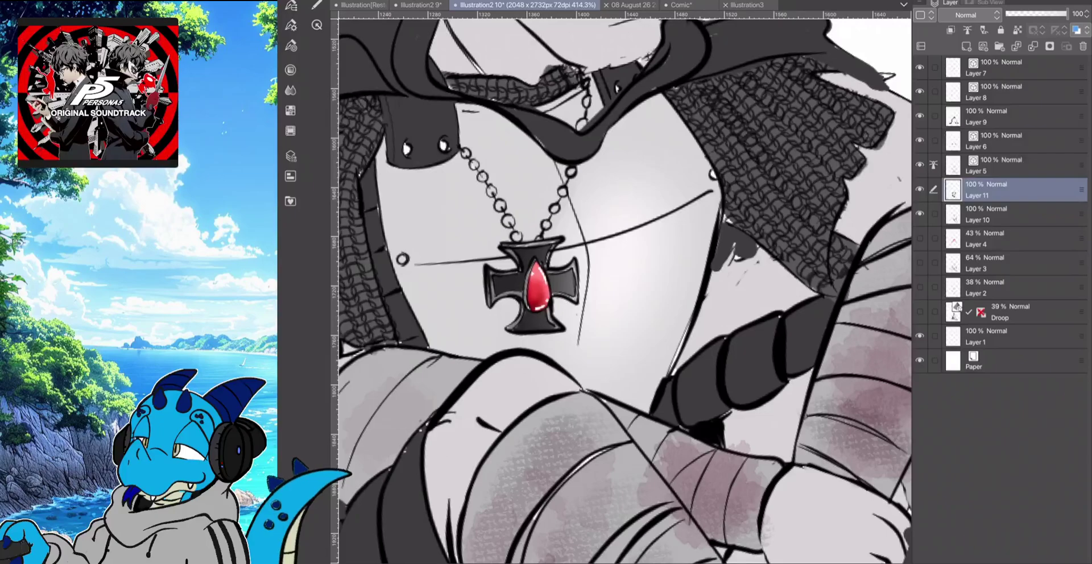
Examine the whole figure, the wrapped limbs and the cape for areas that still need colour
{"action": "scroll", "coordinate": [530, 181], "scroll_direction": "down", "scroll_amount": 4}
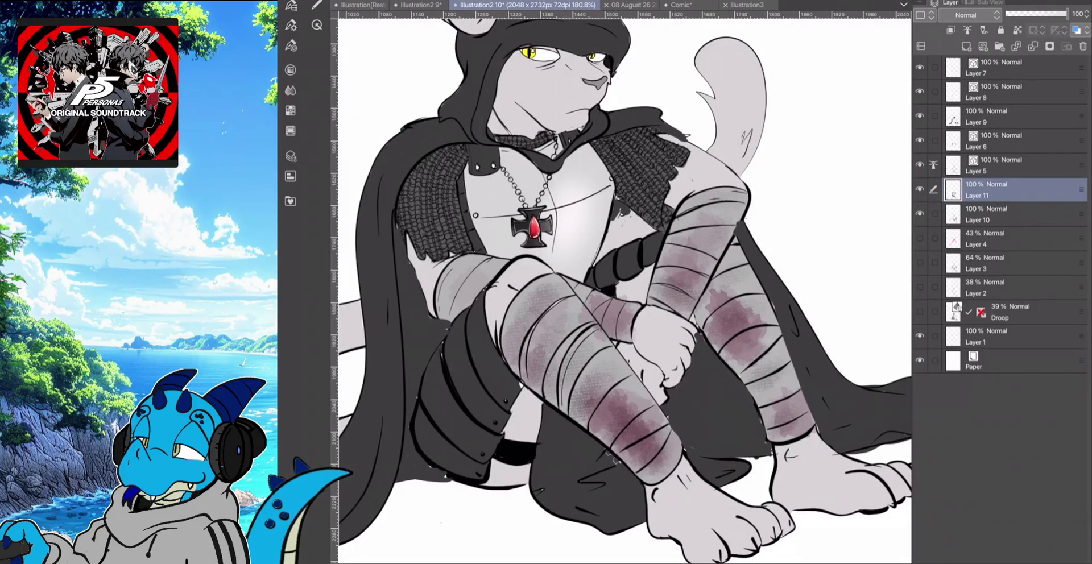
{"action": "scroll", "coordinate": [509, 267], "scroll_direction": "down", "scroll_amount": 3}
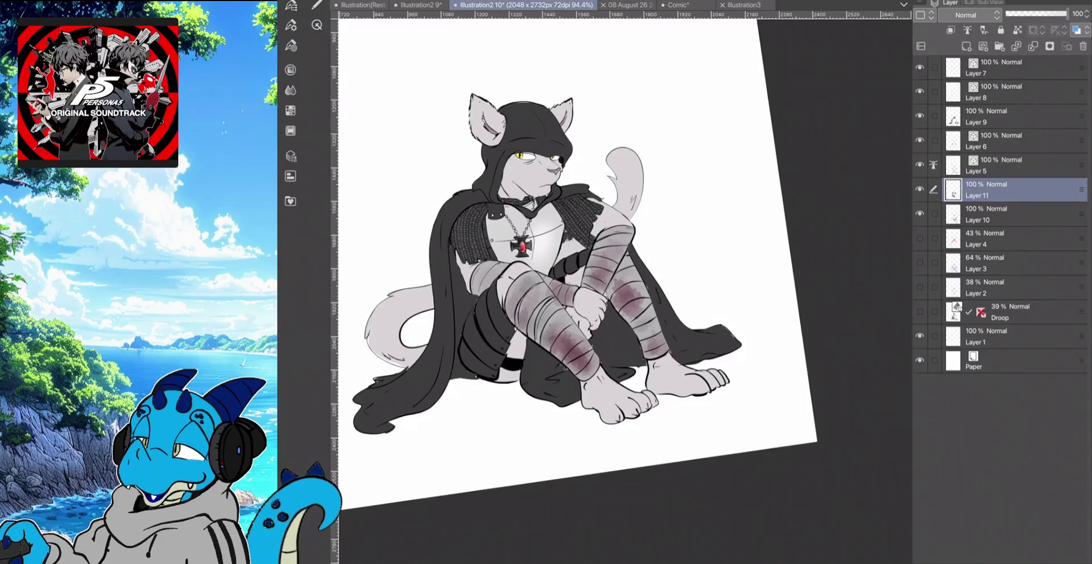
{"action": "scroll", "coordinate": [624, 291], "scroll_direction": "up", "scroll_amount": 3}
{"action": "scroll", "coordinate": [625, 292], "scroll_direction": "right", "scroll_amount": 1}
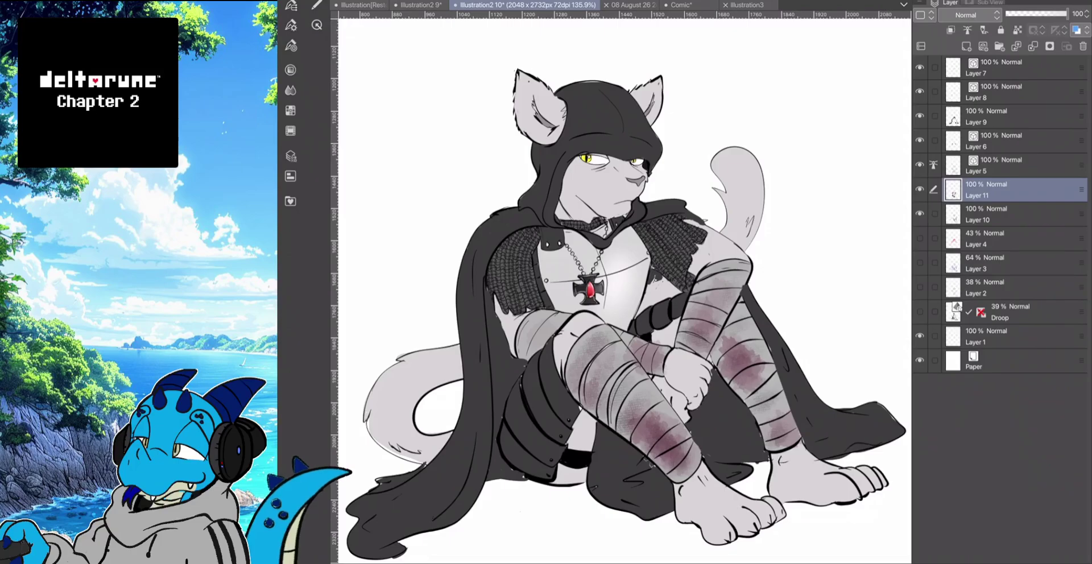
{"action": "scroll", "coordinate": [762, 318], "scroll_direction": "up", "scroll_amount": 5}
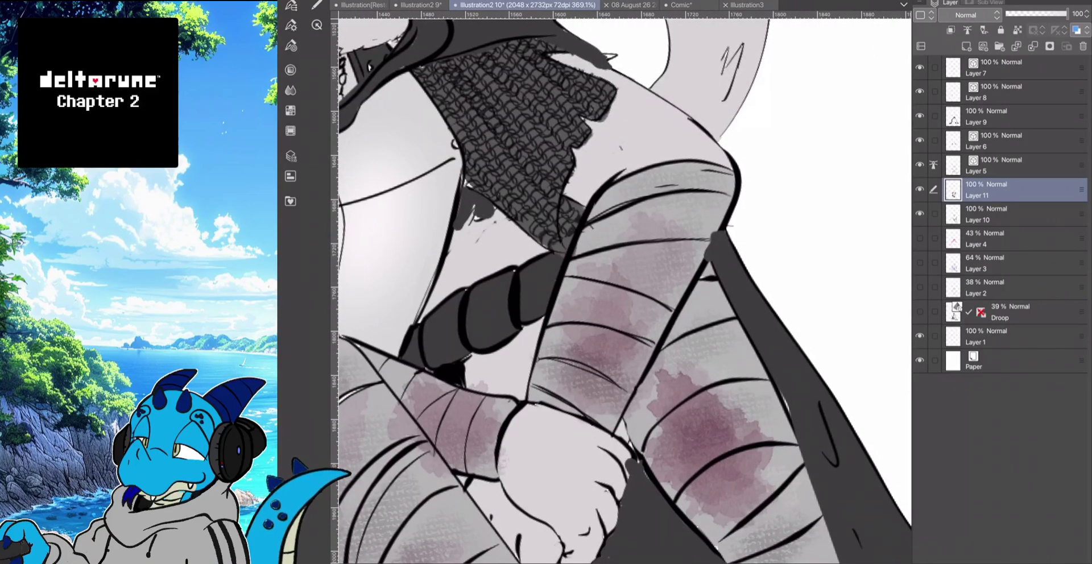
{"action": "scroll", "coordinate": [626, 287], "scroll_direction": "down", "scroll_amount": 3}
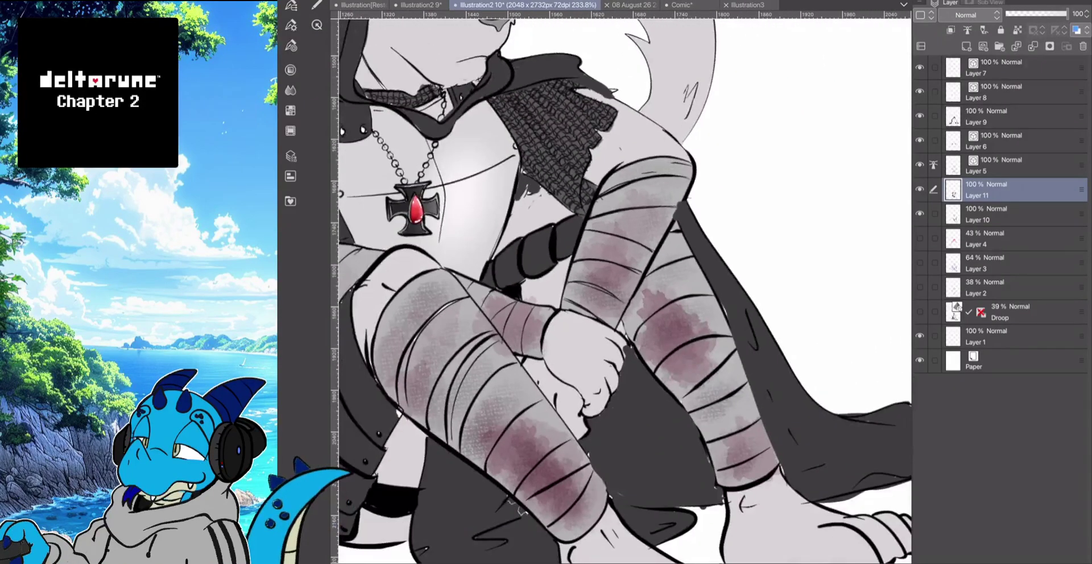
{"action": "scroll", "coordinate": [626, 287], "scroll_direction": "down", "scroll_amount": 1}
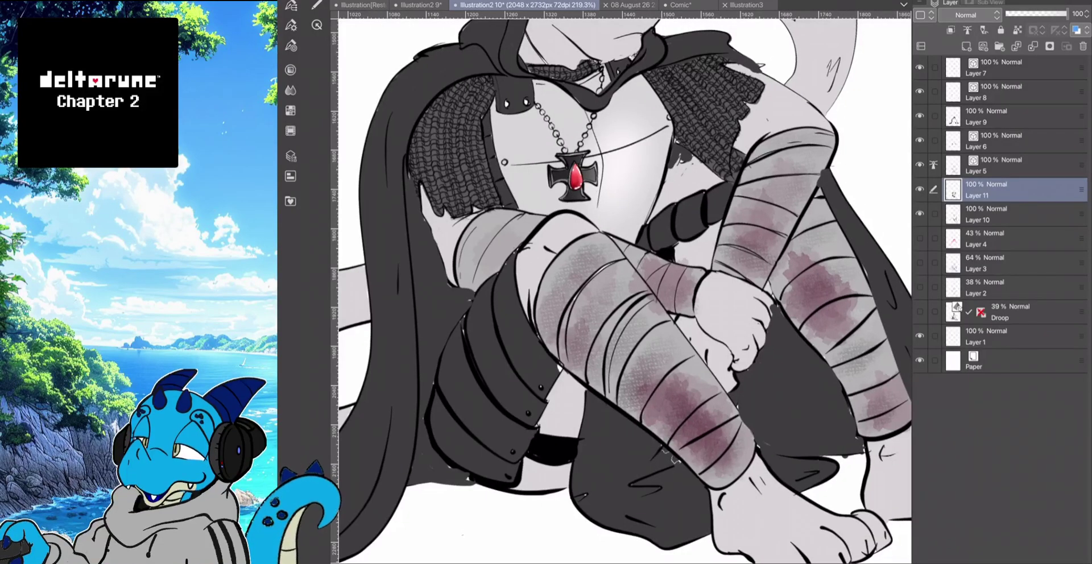
{"action": "scroll", "coordinate": [626, 287], "scroll_direction": "up", "scroll_amount": 1}
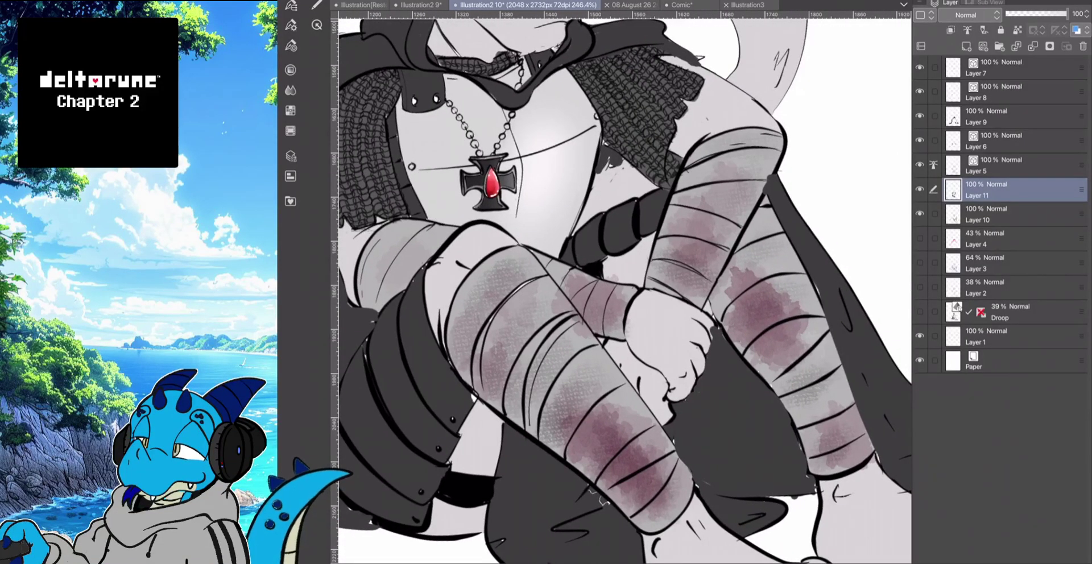
Check what Layer 9 and Layer 5 contain by hiding and showing each, and make Layer 5 active
{"action": "left_click", "coordinate": [1012, 116]}
{"action": "left_click", "coordinate": [919, 116]}
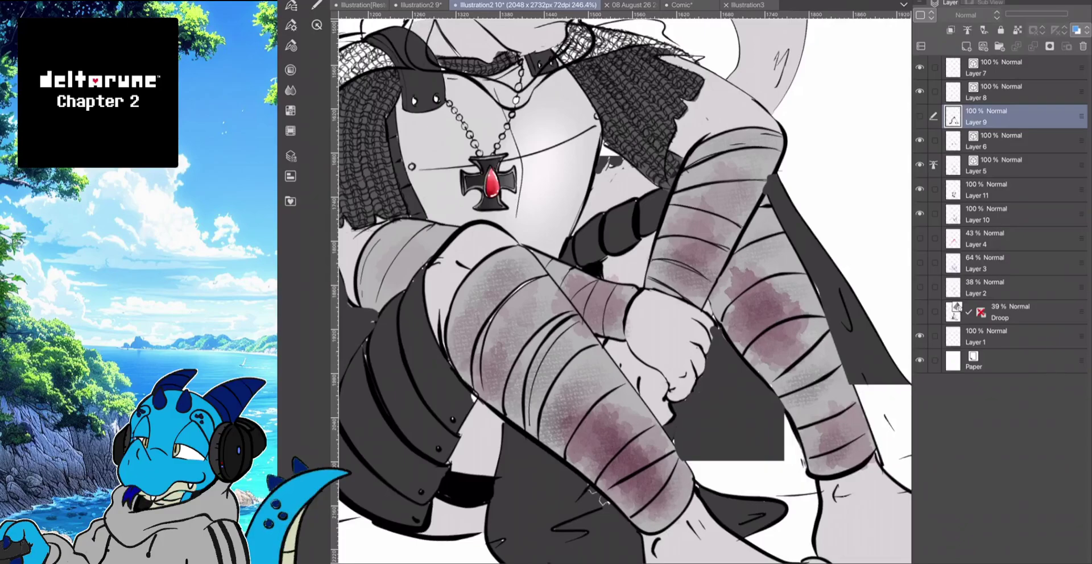
{"action": "left_click", "coordinate": [919, 116]}
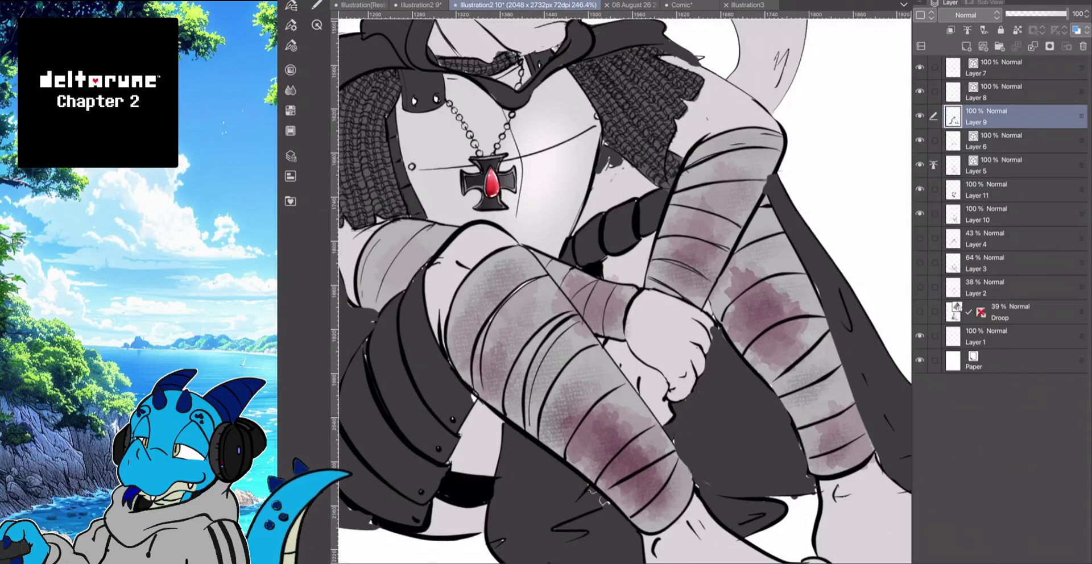
{"action": "left_click", "coordinate": [919, 164]}
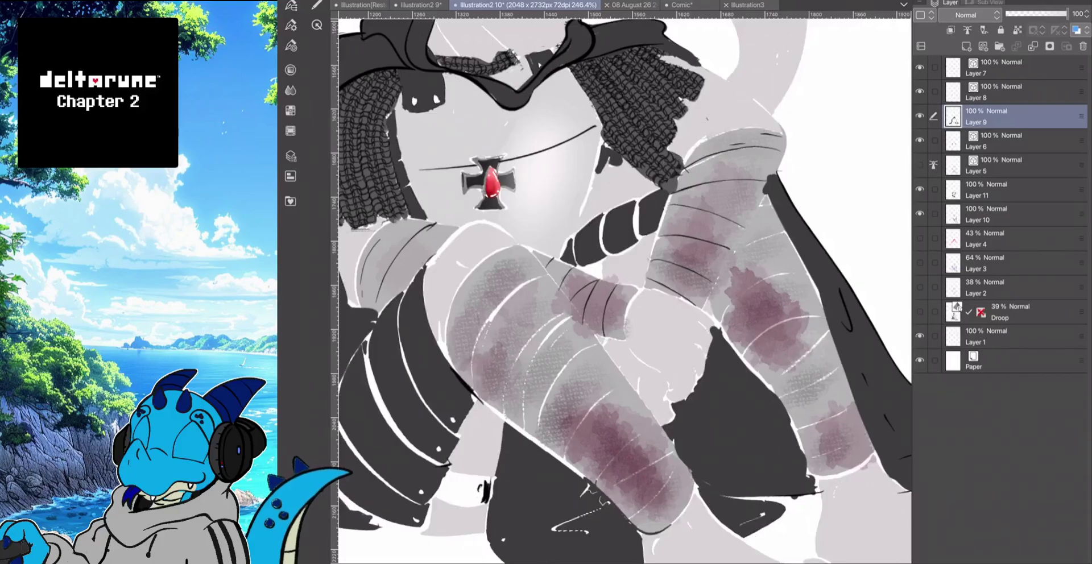
{"action": "left_click", "coordinate": [918, 165]}
{"action": "left_click", "coordinate": [1013, 165]}
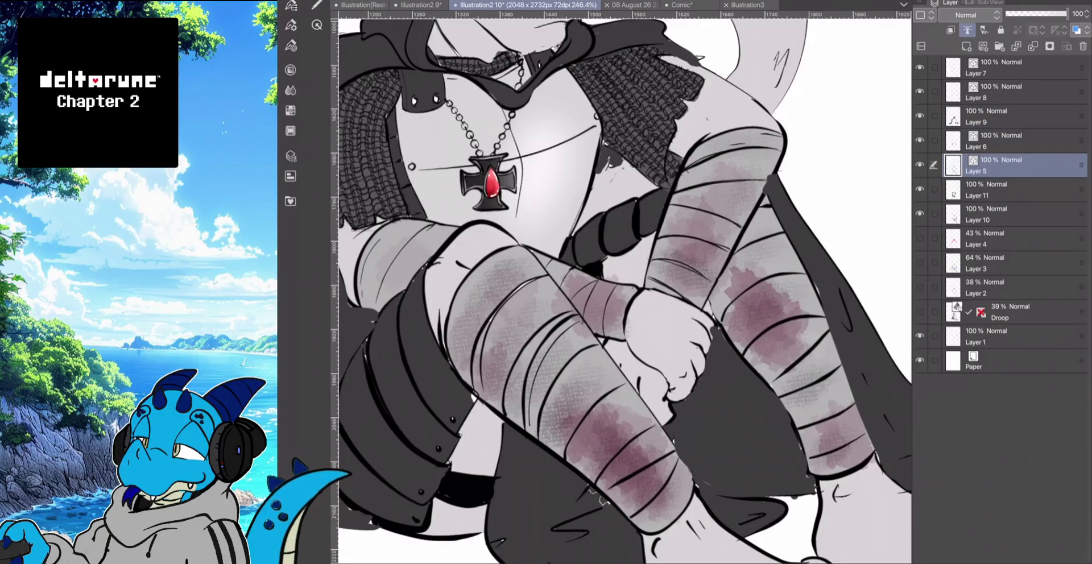
{"action": "left_click", "coordinate": [290, 25]}
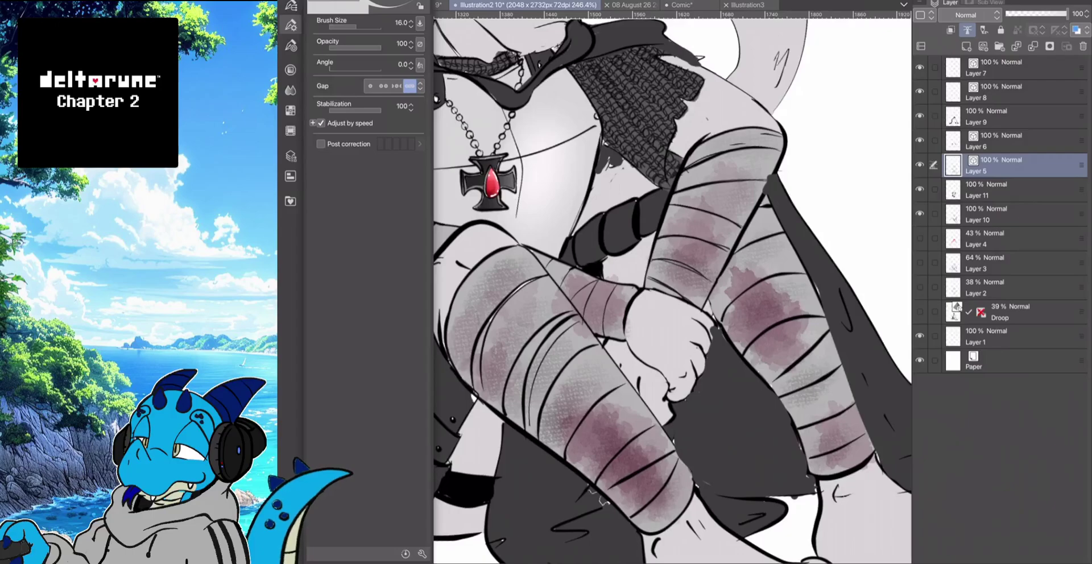
{"action": "left_click", "coordinate": [290, 25]}
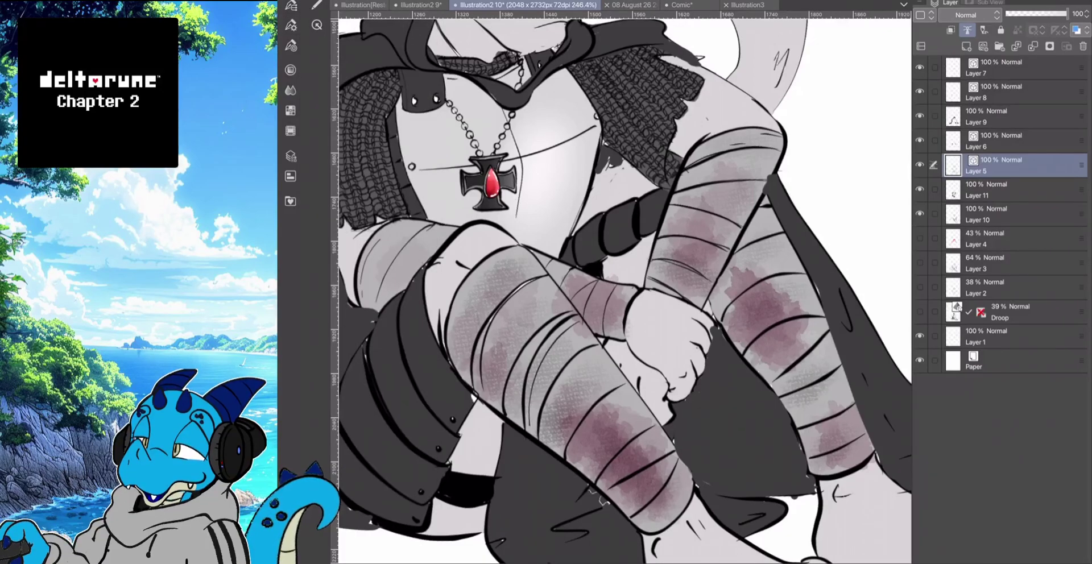
{"action": "left_click_drag", "start_coordinate": [492, 182], "coordinate": [643, 152]}
{"action": "scroll", "coordinate": [625, 291], "scroll_direction": "up", "scroll_amount": 3}
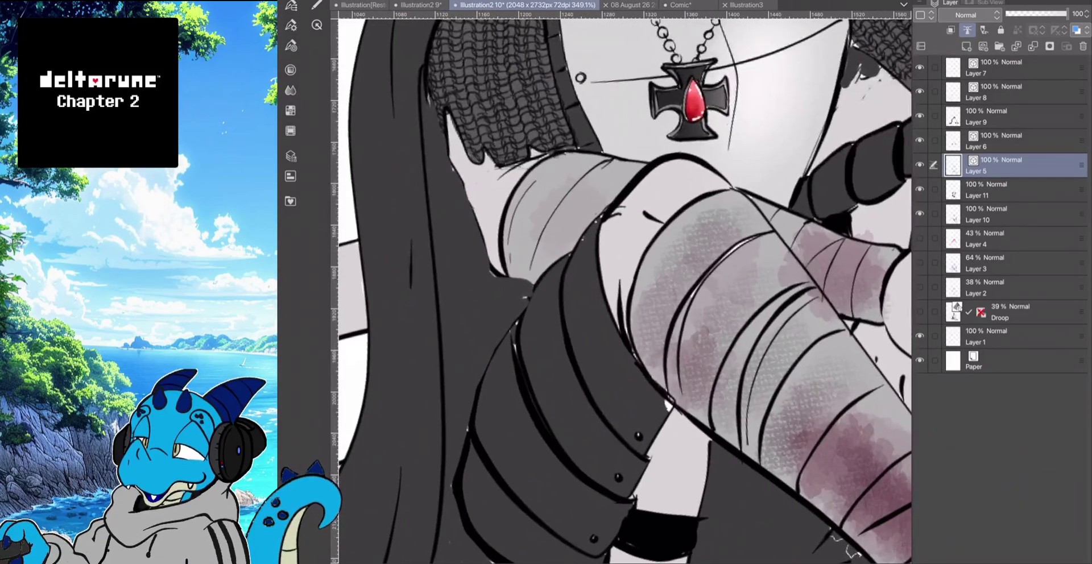
{"action": "scroll", "coordinate": [624, 291], "scroll_direction": "down", "scroll_amount": 2}
{"action": "scroll", "coordinate": [624, 291], "scroll_direction": "down", "scroll_amount": 1}
{"action": "mouse_move", "coordinate": [625, 291]}
{"action": "left_mouse_down"}
{"action": "mouse_move", "coordinate": [590, 277]}
{"action": "mouse_move", "coordinate": [603, 291]}
{"action": "left_mouse_up"}
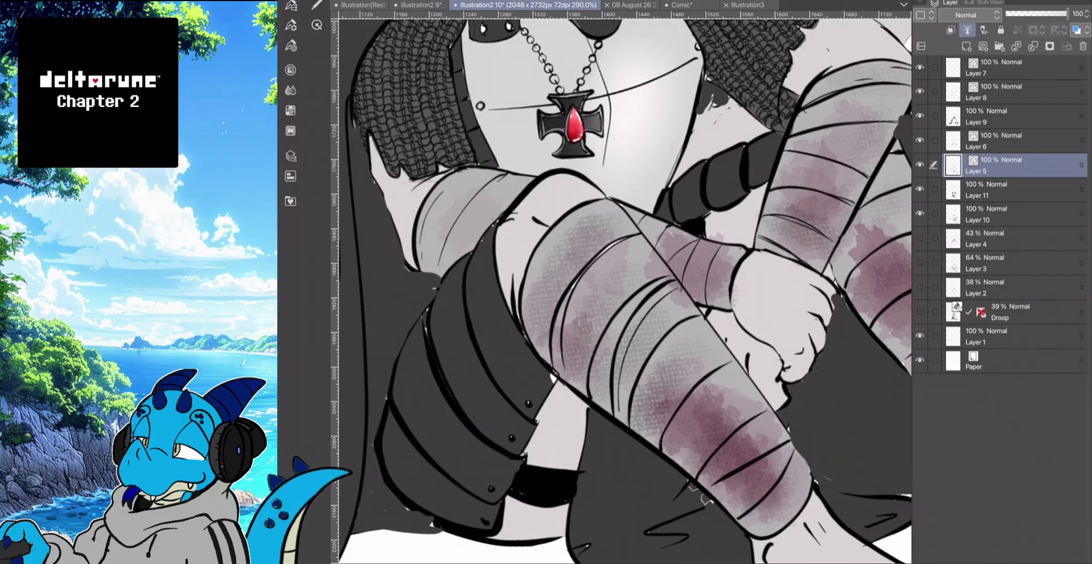
{"action": "left_click", "coordinate": [291, 25]}
{"action": "left_click", "coordinate": [290, 25]}
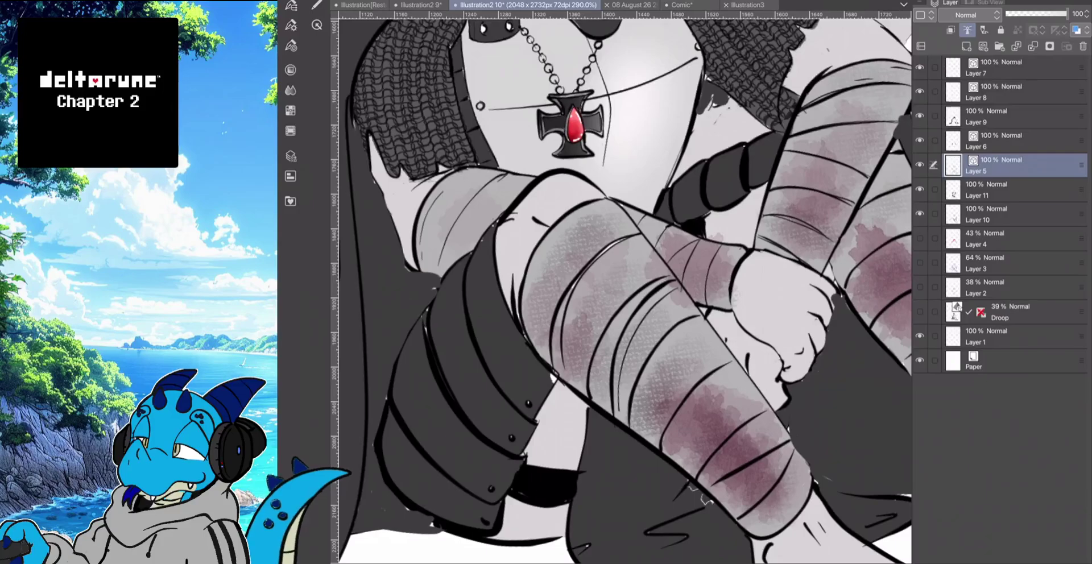
Set the drawing colour to black (000000) and draw the wrap's missing cuff lines at the wrist beside the hand on Layer 5
{"action": "left_click", "coordinate": [317, 5]}
{"action": "left_click", "coordinate": [341, 472]}
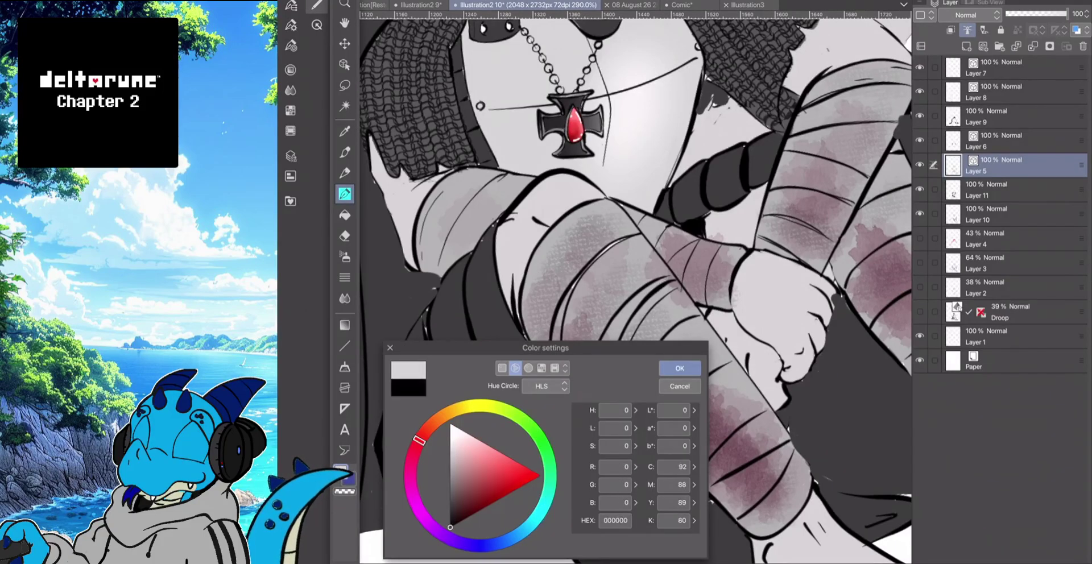
{"action": "left_click", "coordinate": [679, 367]}
{"action": "left_click", "coordinate": [316, 5]}
{"action": "left_click_drag", "start_coordinate": [701, 492], "coordinate": [356, 455]}
{"action": "left_click_drag", "start_coordinate": [522, 389], "coordinate": [530, 421]}
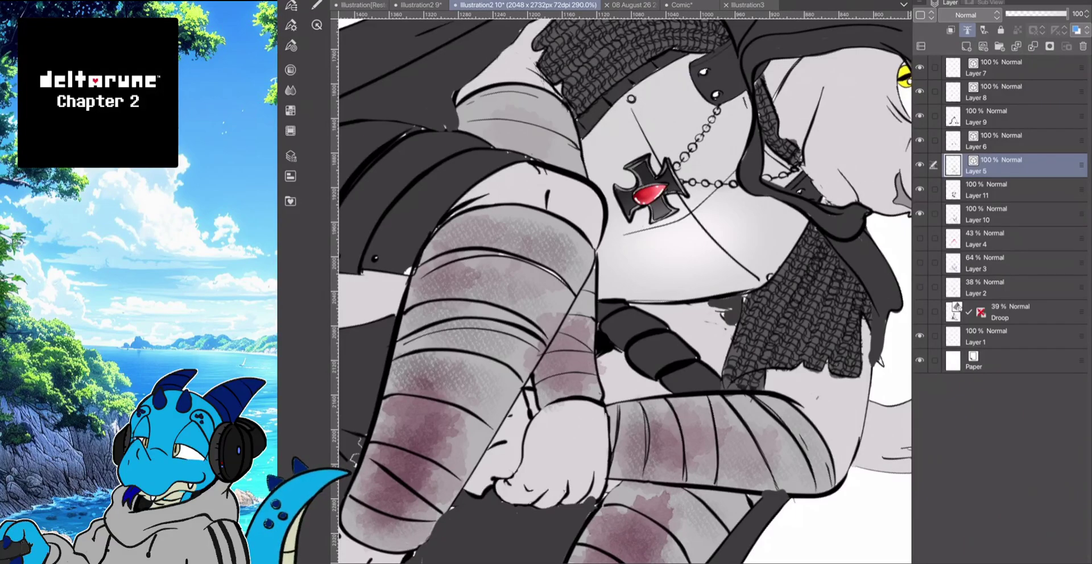
{"action": "key", "text": "ctrl+z"}
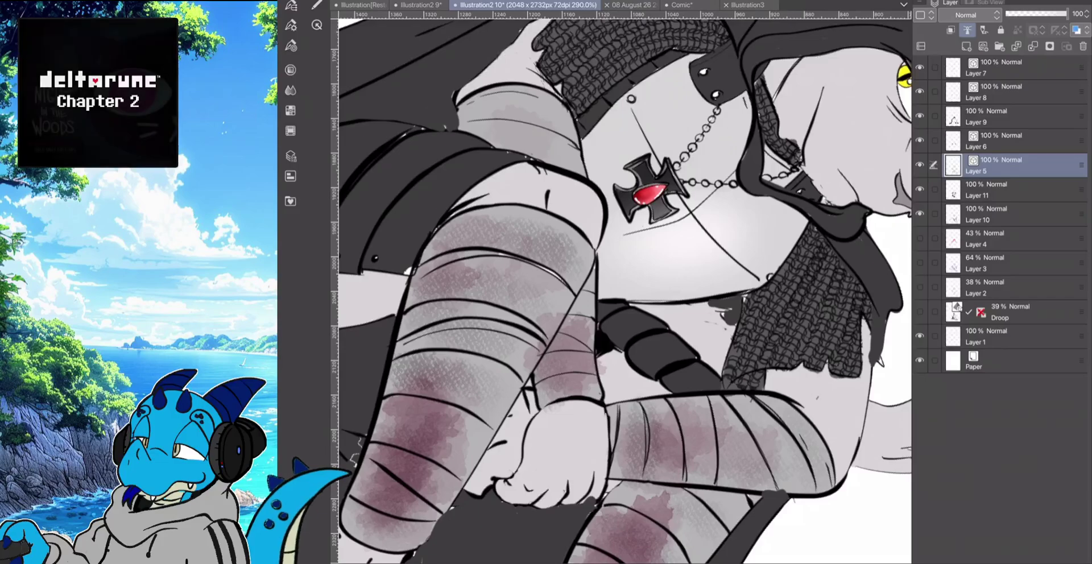
{"action": "left_click_drag", "start_coordinate": [534, 417], "coordinate": [548, 403]}
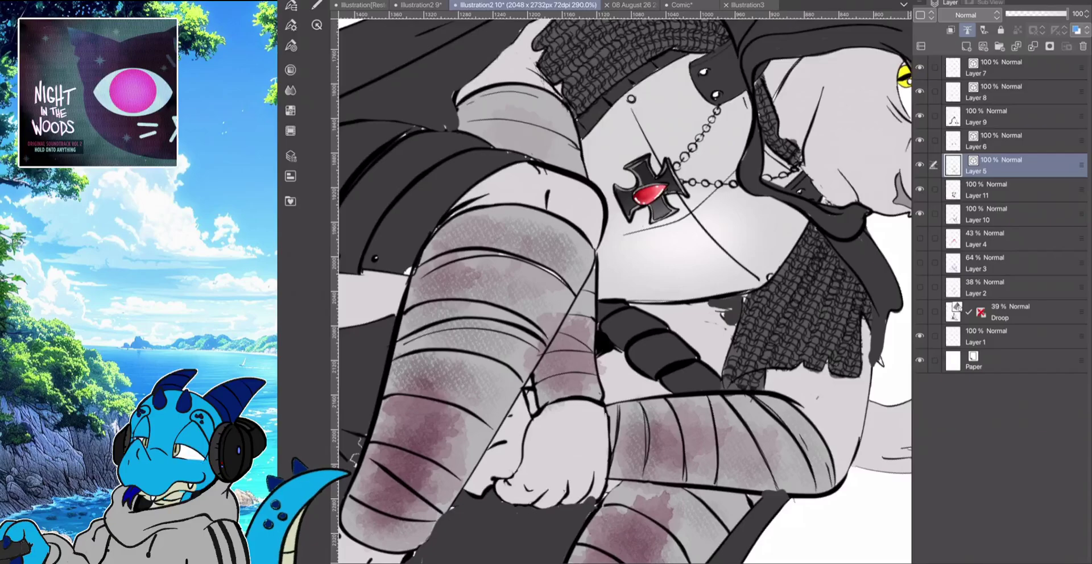
{"action": "left_click_drag", "start_coordinate": [597, 251], "coordinate": [603, 399]}
{"action": "scroll", "coordinate": [624, 291], "scroll_direction": "down", "scroll_amount": 3}
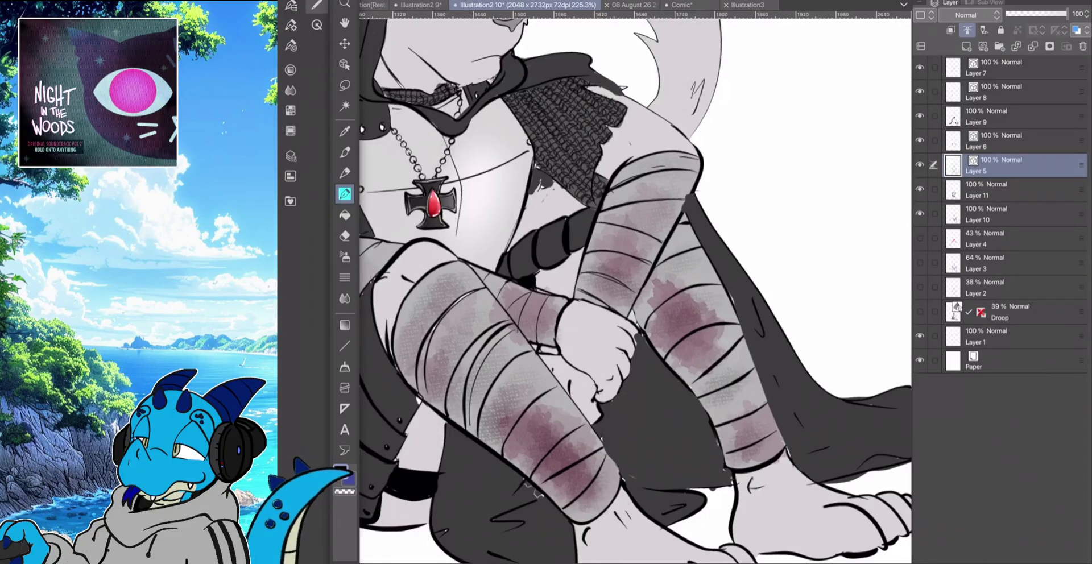
Erase the black outline between the bloodstained wrist wrap and the hand, including the inner cuff line
{"action": "scroll", "coordinate": [495, 346], "scroll_direction": "up", "scroll_amount": 4}
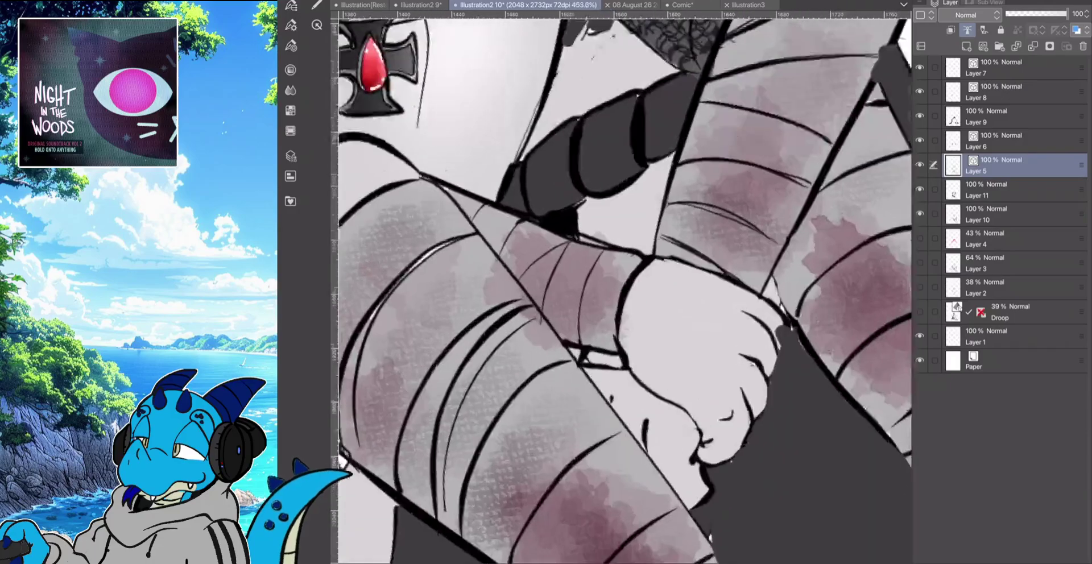
{"action": "mouse_move", "coordinate": [590, 355]}
{"action": "left_mouse_down"}
{"action": "mouse_move", "coordinate": [579, 347]}
{"action": "mouse_move", "coordinate": [590, 360]}
{"action": "mouse_move", "coordinate": [597, 346]}
{"action": "mouse_move", "coordinate": [569, 336]}
{"action": "mouse_move", "coordinate": [622, 351]}
{"action": "mouse_move", "coordinate": [623, 335]}
{"action": "mouse_move", "coordinate": [632, 359]}
{"action": "mouse_move", "coordinate": [618, 365]}
{"action": "mouse_move", "coordinate": [633, 366]}
{"action": "left_mouse_up"}
{"action": "mouse_move", "coordinate": [622, 330]}
{"action": "left_mouse_down"}
{"action": "mouse_move", "coordinate": [630, 273]}
{"action": "mouse_move", "coordinate": [647, 252]}
{"action": "left_mouse_up"}
{"action": "left_click", "coordinate": [290, 69]}
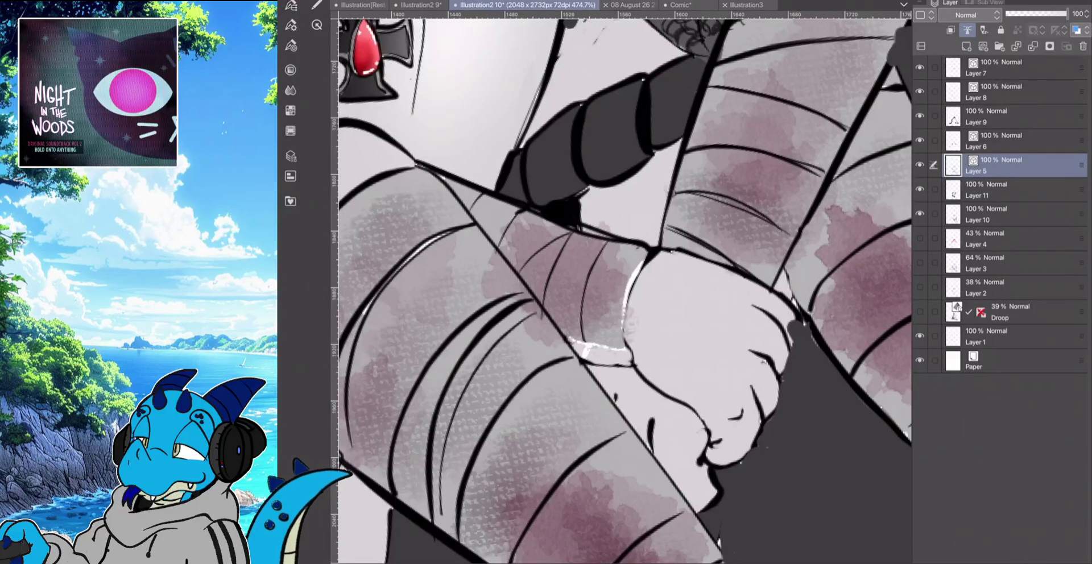
Redraw a black outline along the hand's edge at the wrist and clean up the short crossbar in the cuff's lower corner
{"action": "left_click", "coordinate": [316, 6]}
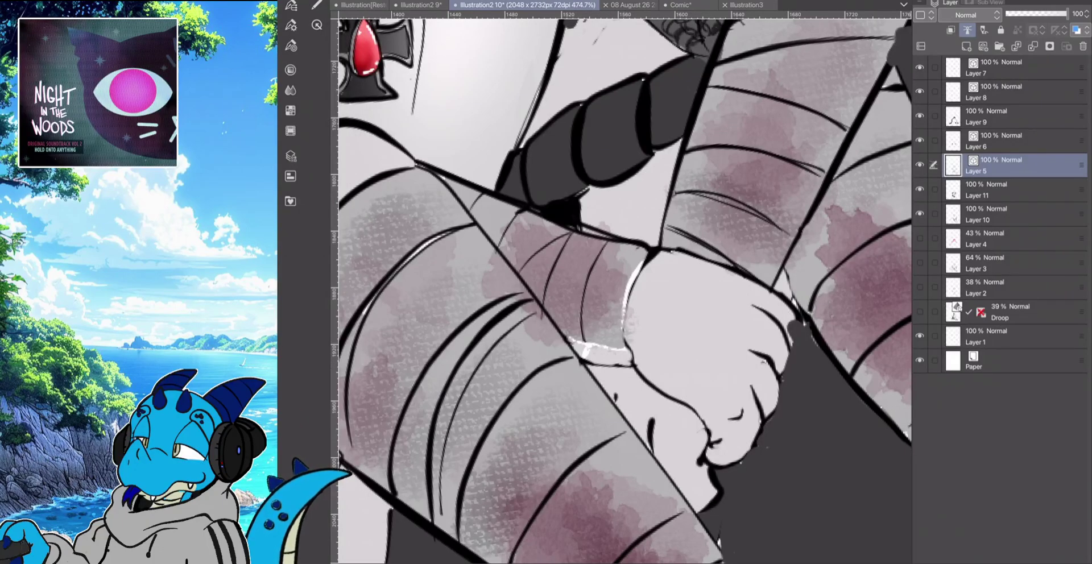
{"action": "mouse_move", "coordinate": [580, 361]}
{"action": "left_mouse_down"}
{"action": "mouse_move", "coordinate": [633, 367]}
{"action": "mouse_move", "coordinate": [600, 364]}
{"action": "mouse_move", "coordinate": [631, 368]}
{"action": "mouse_move", "coordinate": [625, 313]}
{"action": "mouse_move", "coordinate": [643, 265]}
{"action": "left_mouse_up"}
{"action": "key", "text": "ctrl+z"}
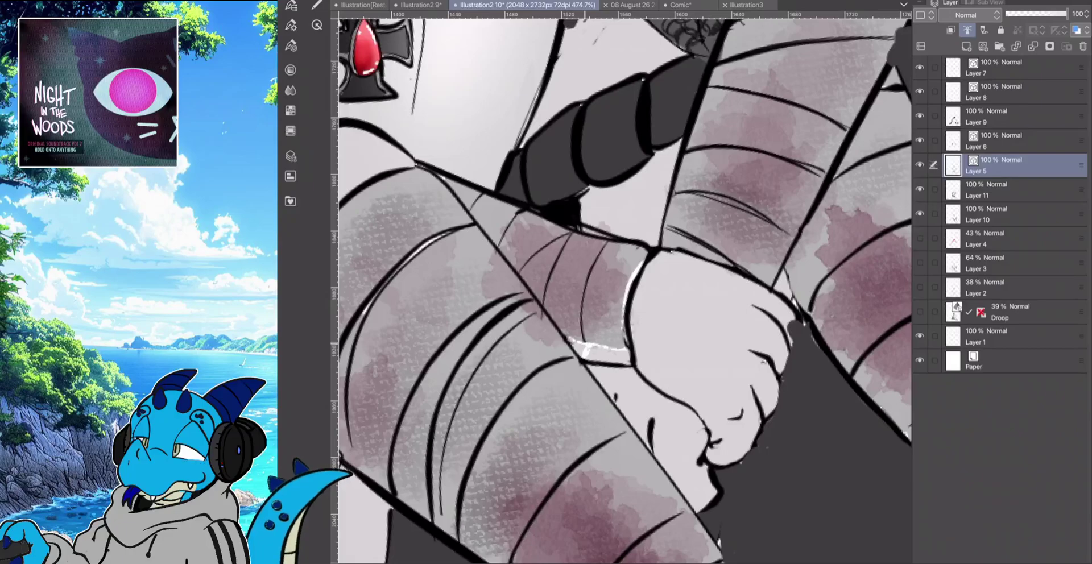
{"action": "left_click_drag", "start_coordinate": [585, 342], "coordinate": [600, 363]}
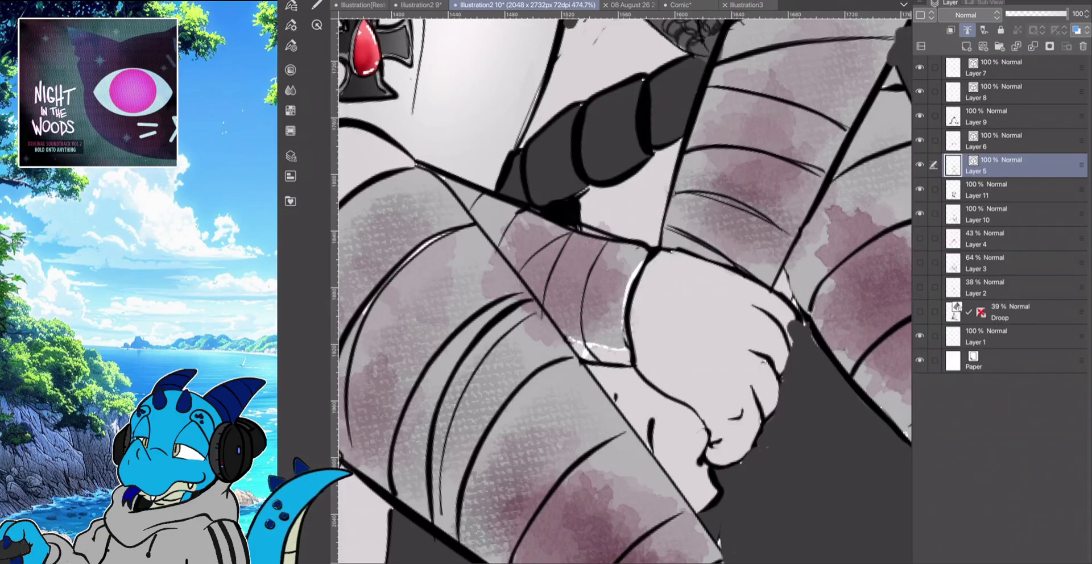
Switch to the transparent colour and thin the outline along the upper edge of the bloodstained forearm wrap
{"action": "left_click", "coordinate": [316, 5]}
{"action": "key", "text": "c"}
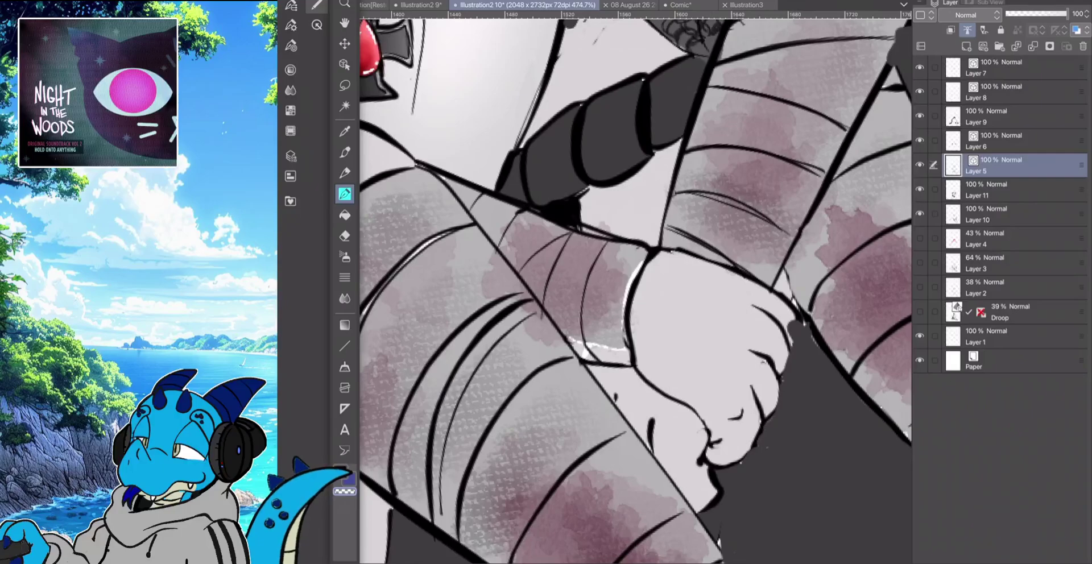
{"action": "left_click", "coordinate": [317, 5]}
{"action": "left_click_drag", "start_coordinate": [509, 203], "coordinate": [627, 245]}
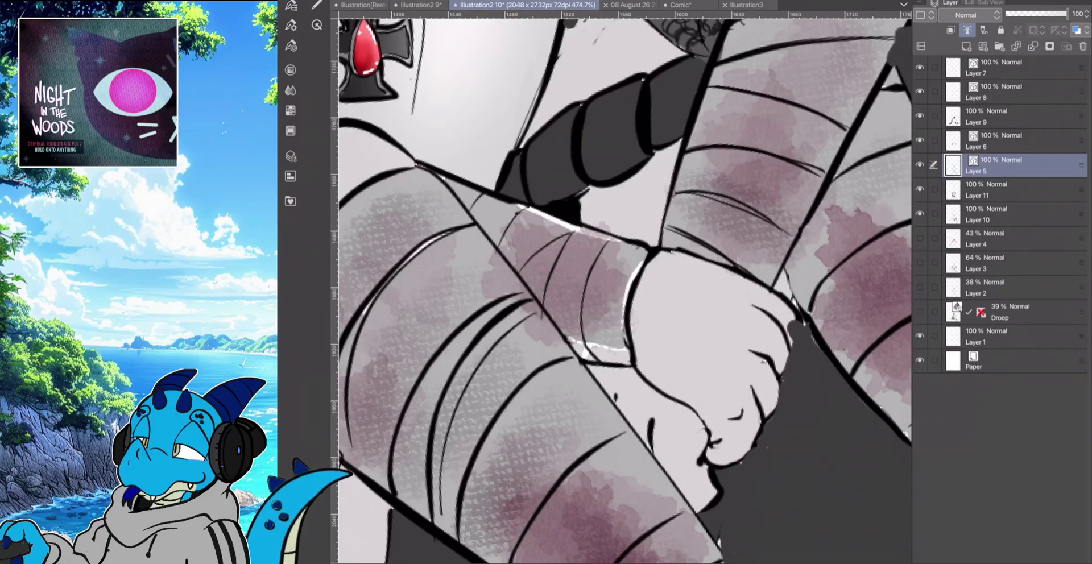
{"action": "left_click_drag", "start_coordinate": [522, 206], "coordinate": [481, 191]}
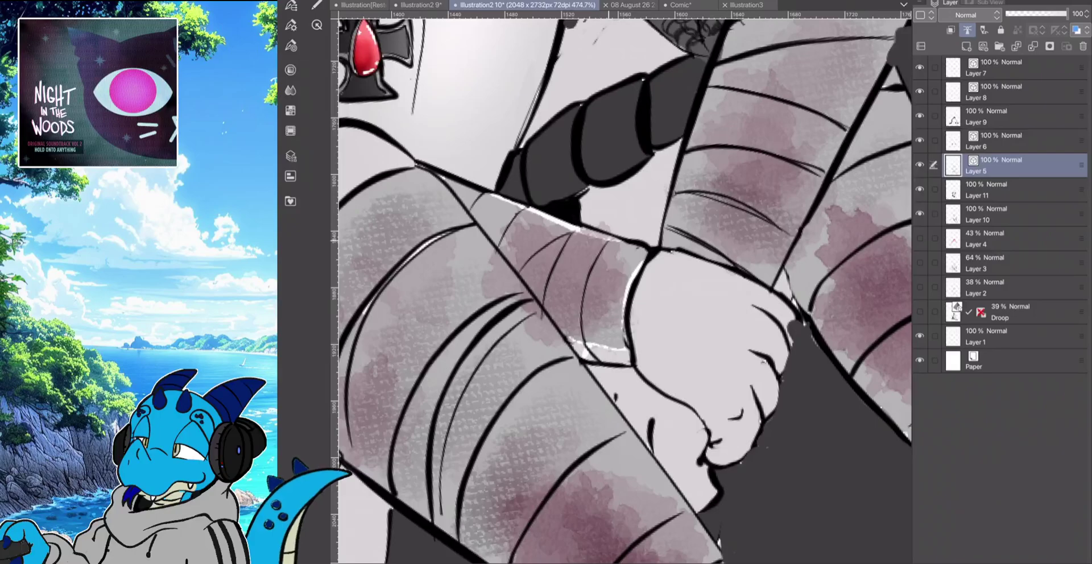
{"action": "left_click", "coordinate": [291, 25]}
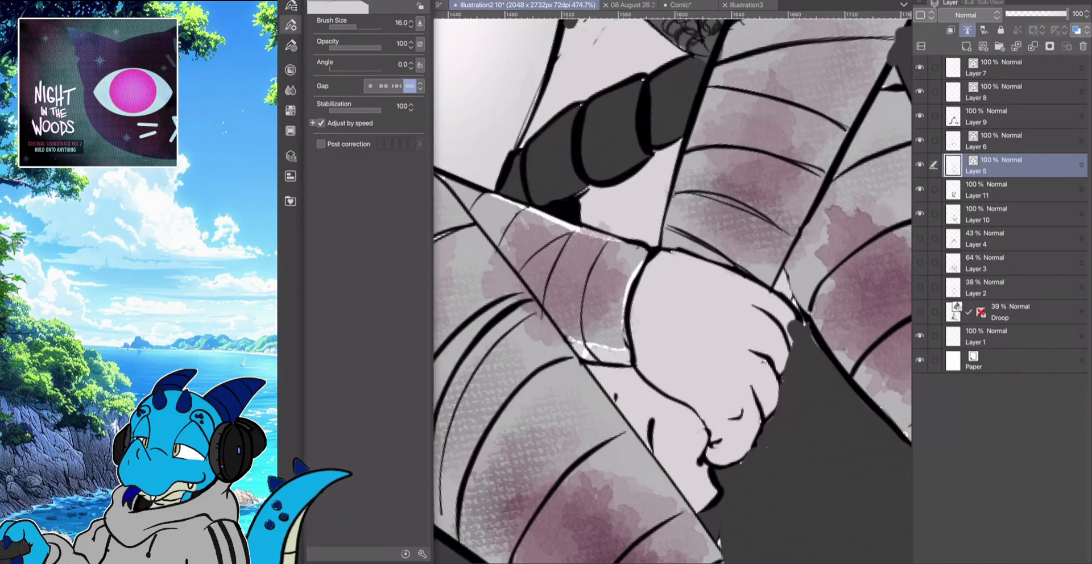
{"action": "left_click", "coordinate": [316, 5]}
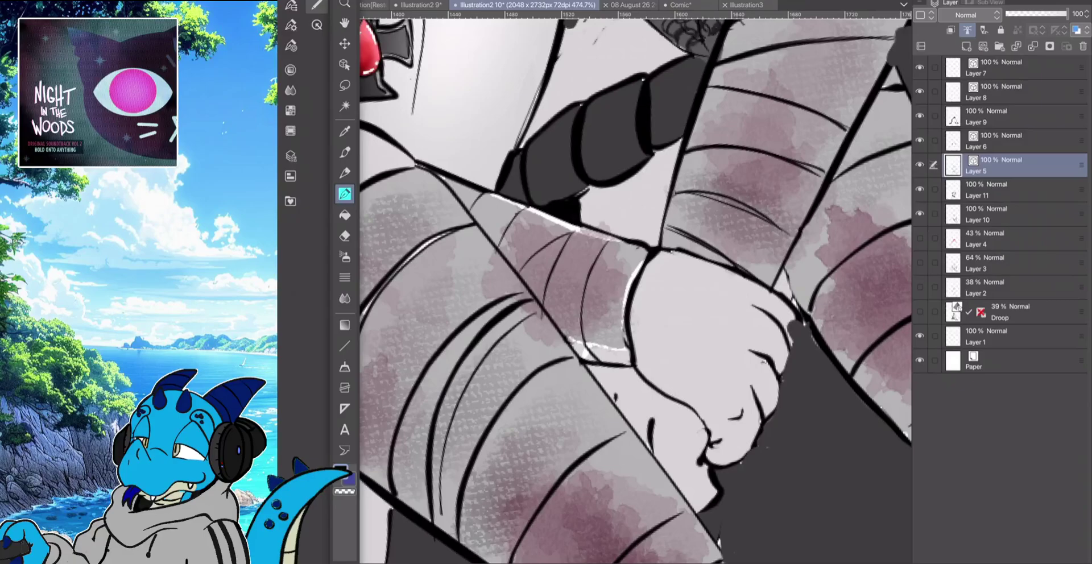
{"action": "scroll", "coordinate": [635, 290], "scroll_direction": "up", "scroll_amount": 2}
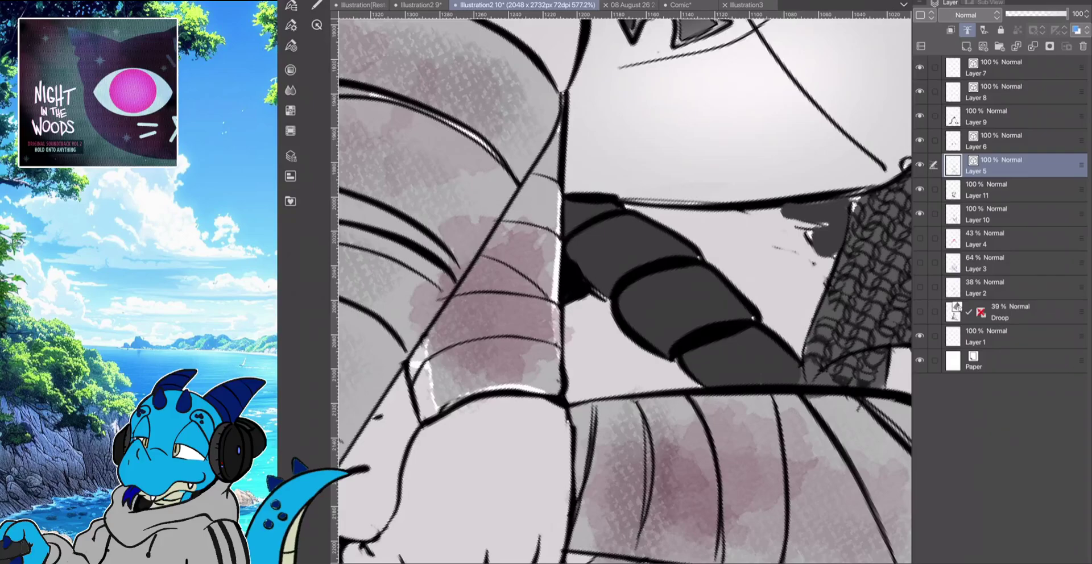
Check what Layer 11, Layer 9 and Layer 10 contain by hiding and showing each one
{"action": "scroll", "coordinate": [624, 289], "scroll_direction": "down", "scroll_amount": 6}
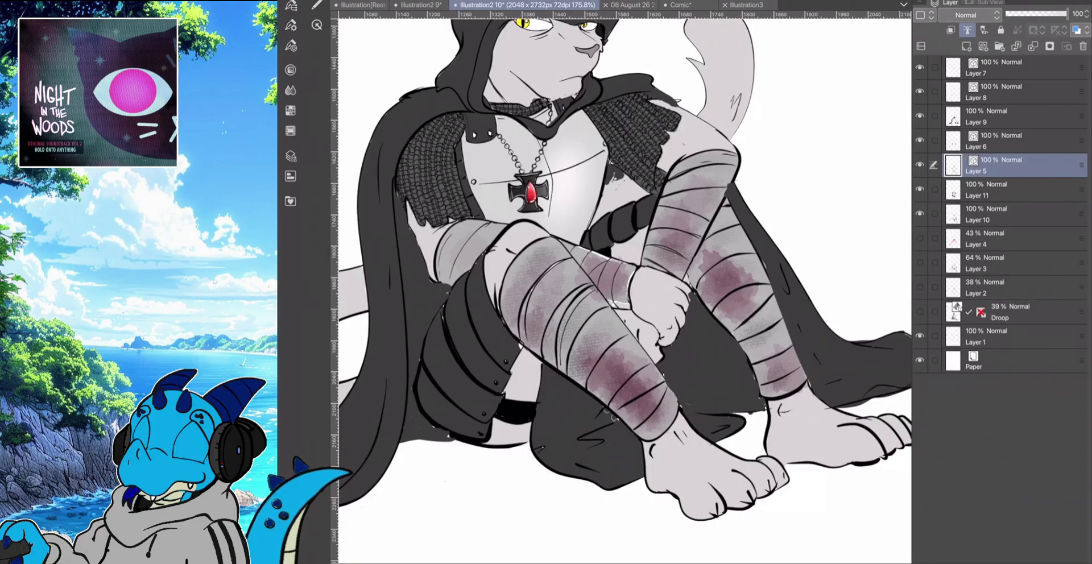
{"action": "scroll", "coordinate": [624, 290], "scroll_direction": "right", "scroll_amount": 2}
{"action": "scroll", "coordinate": [625, 290], "scroll_direction": "up", "scroll_amount": 1}
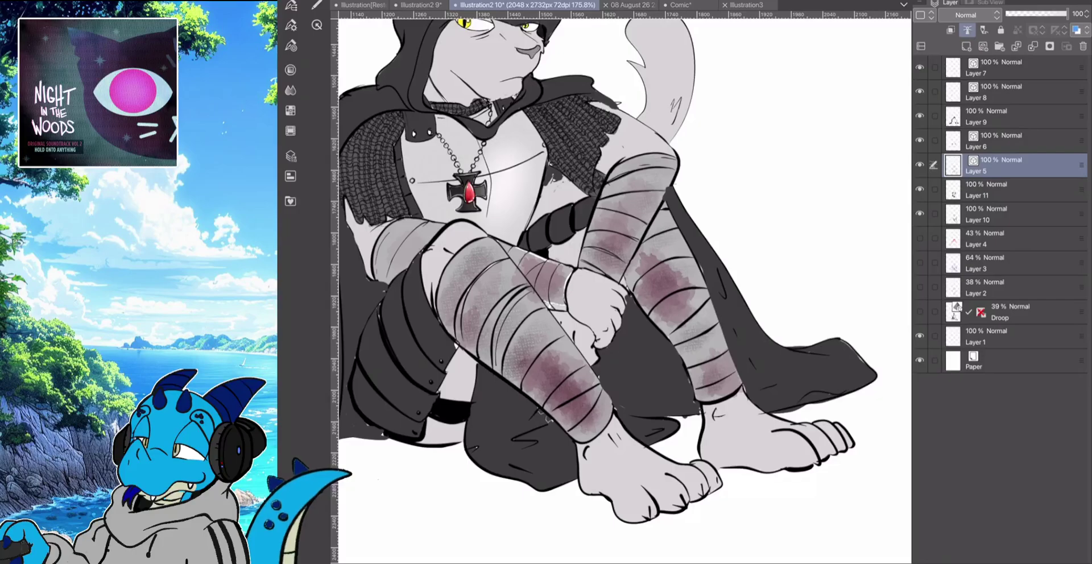
{"action": "left_click", "coordinate": [919, 189]}
{"action": "left_click", "coordinate": [920, 189]}
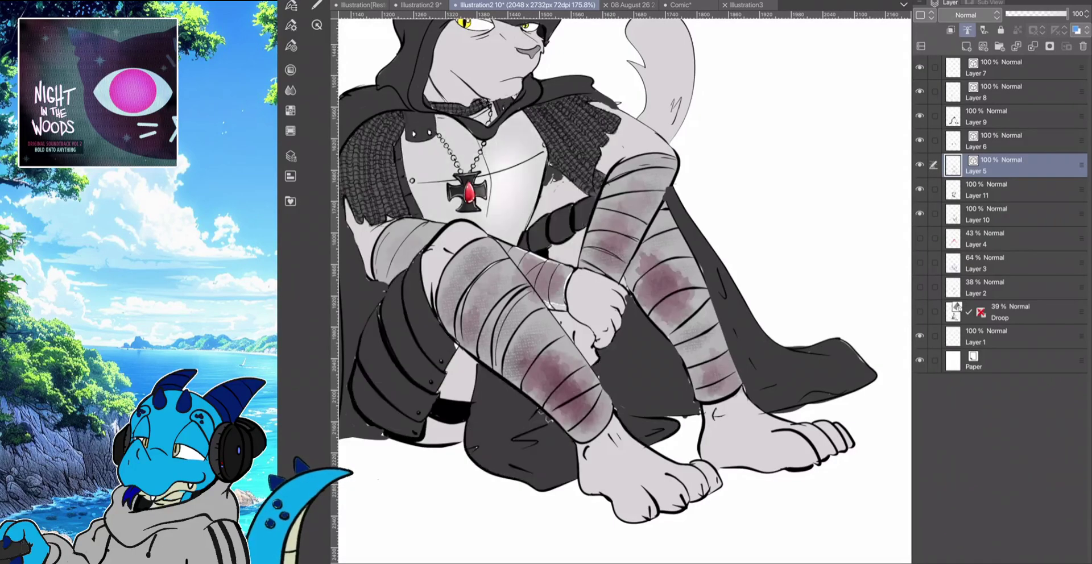
{"action": "left_click", "coordinate": [919, 189]}
{"action": "left_click", "coordinate": [919, 188]}
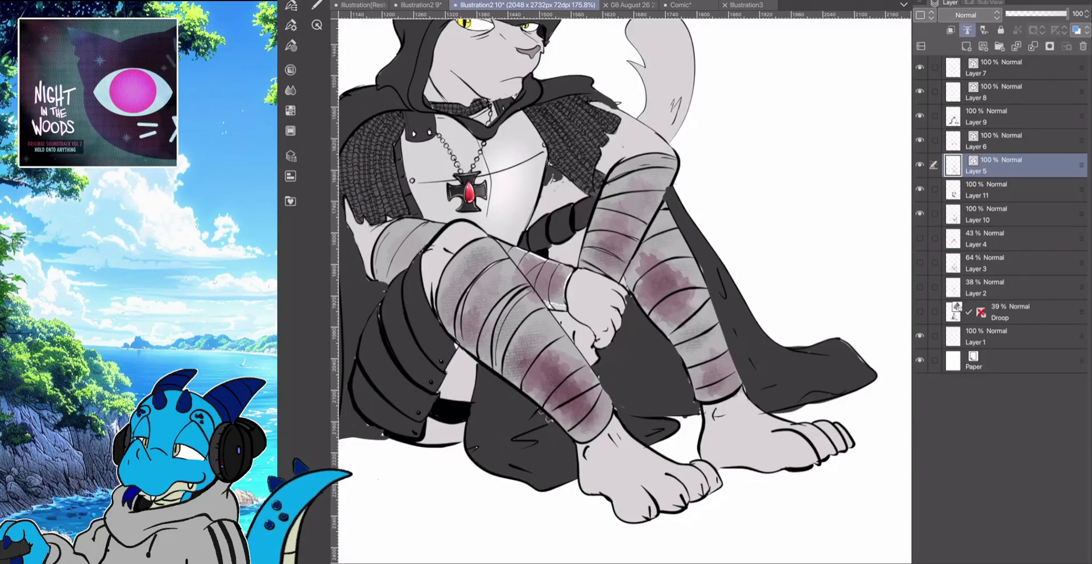
{"action": "left_click", "coordinate": [919, 116]}
{"action": "left_click", "coordinate": [920, 116]}
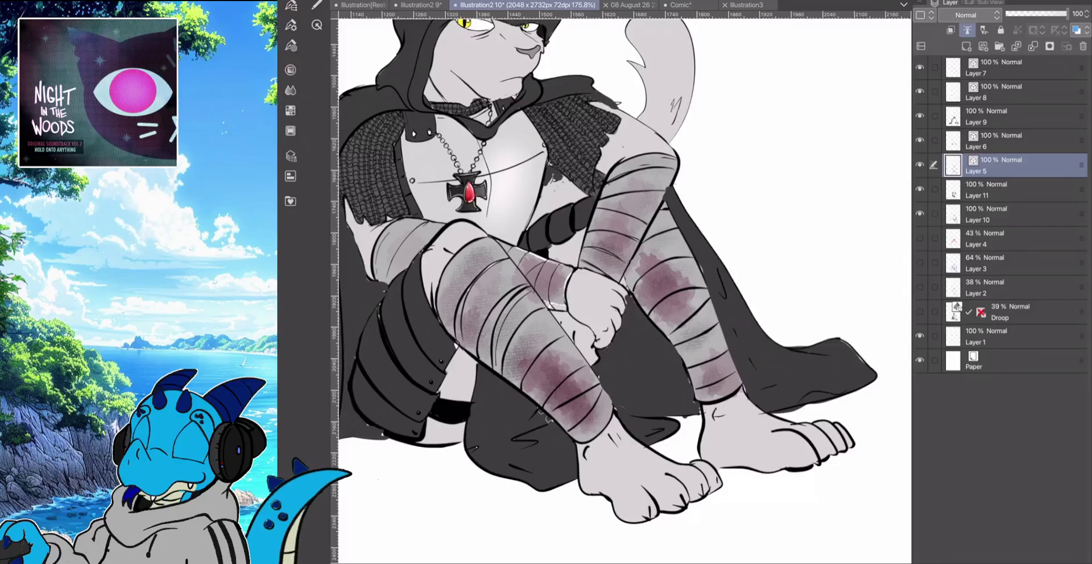
{"action": "left_click", "coordinate": [919, 214]}
{"action": "left_click", "coordinate": [919, 213]}
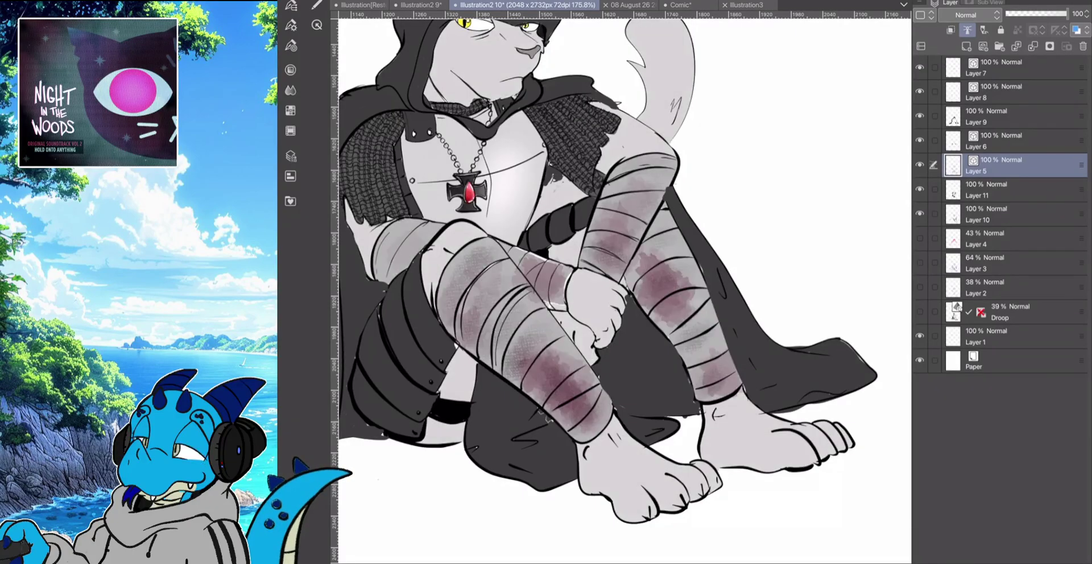
Select Layer 10 and try painting over the white gap along the lower edge of the bloodstained wrist wrap
{"action": "left_click", "coordinate": [1012, 214]}
{"action": "scroll", "coordinate": [519, 273], "scroll_direction": "up", "scroll_amount": 5}
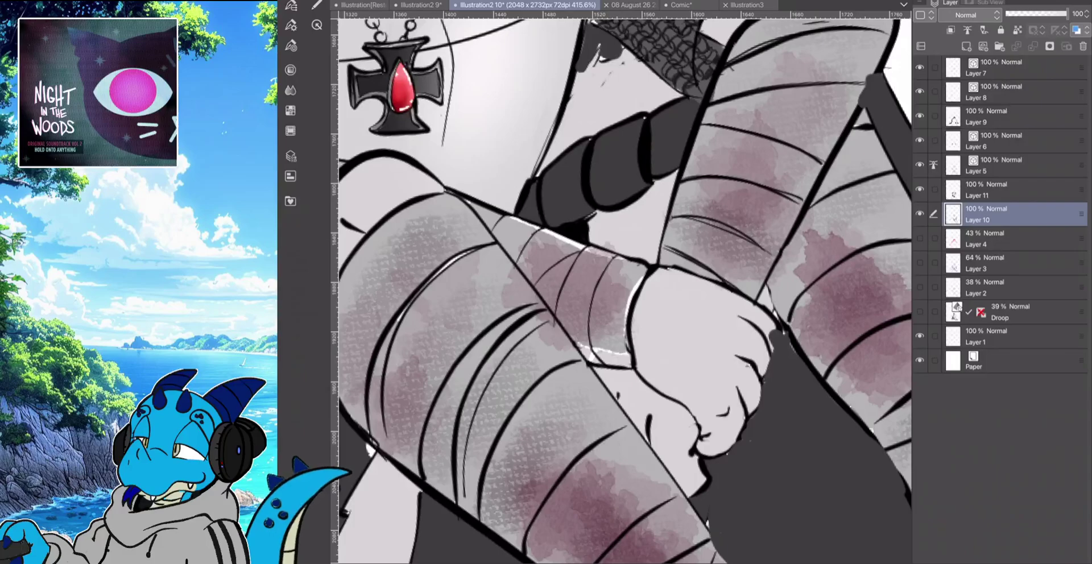
{"action": "left_click", "coordinate": [316, 5]}
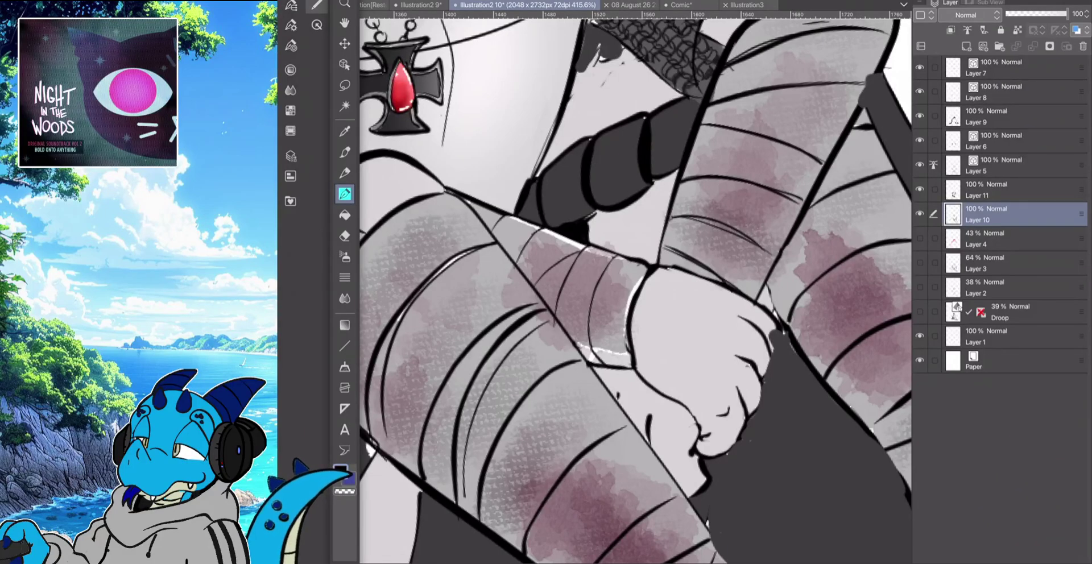
{"action": "key", "text": "i"}
{"action": "key", "text": "Tab"}
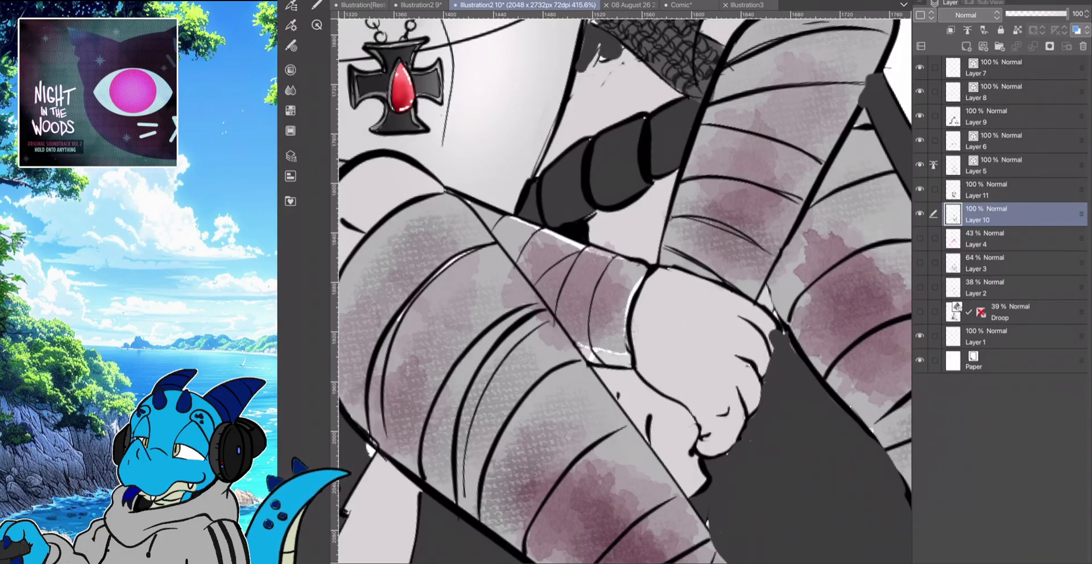
{"action": "key", "text": "Tab"}
{"action": "key", "text": "Tab"}
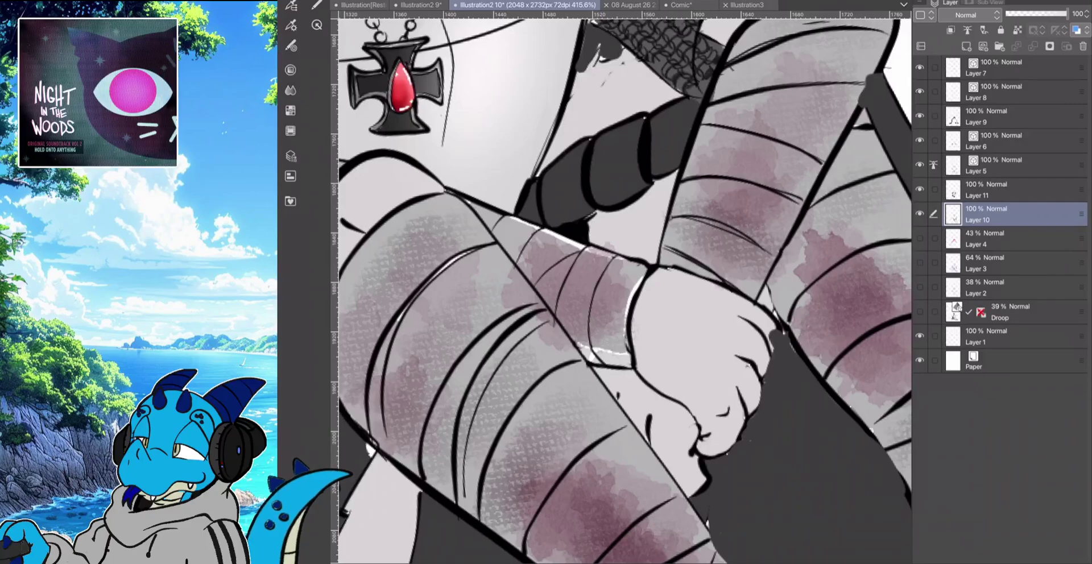
{"action": "key", "text": "Tab"}
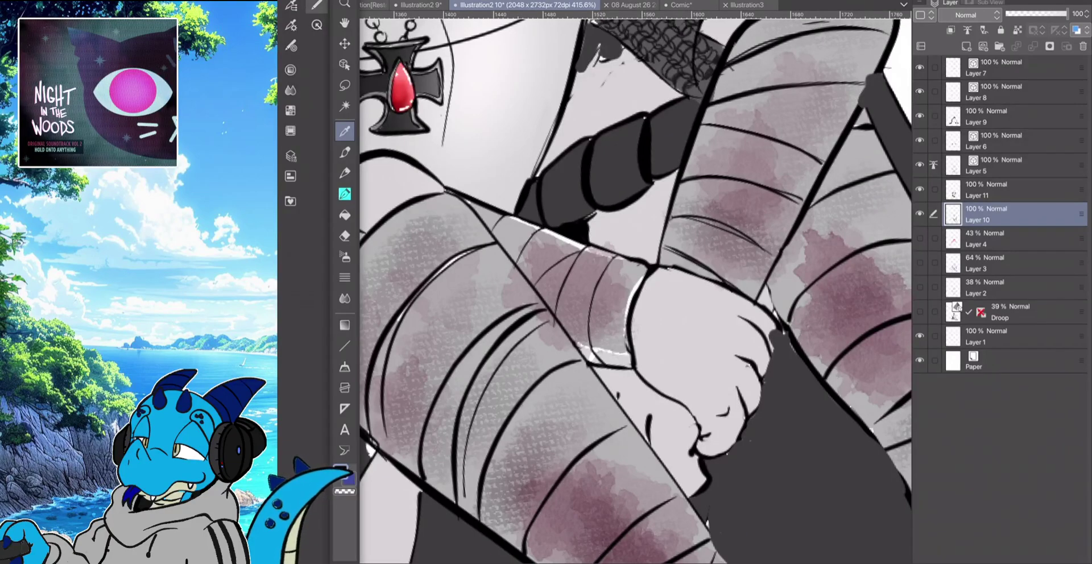
{"action": "key", "text": "p"}
{"action": "key", "text": "Tab"}
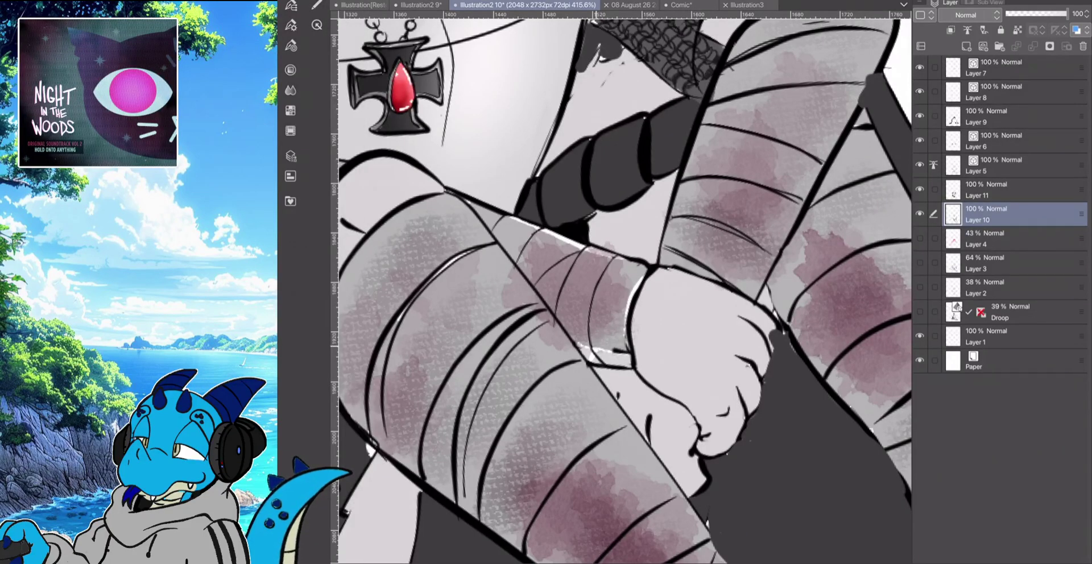
{"action": "left_click_drag", "start_coordinate": [593, 345], "coordinate": [630, 354]}
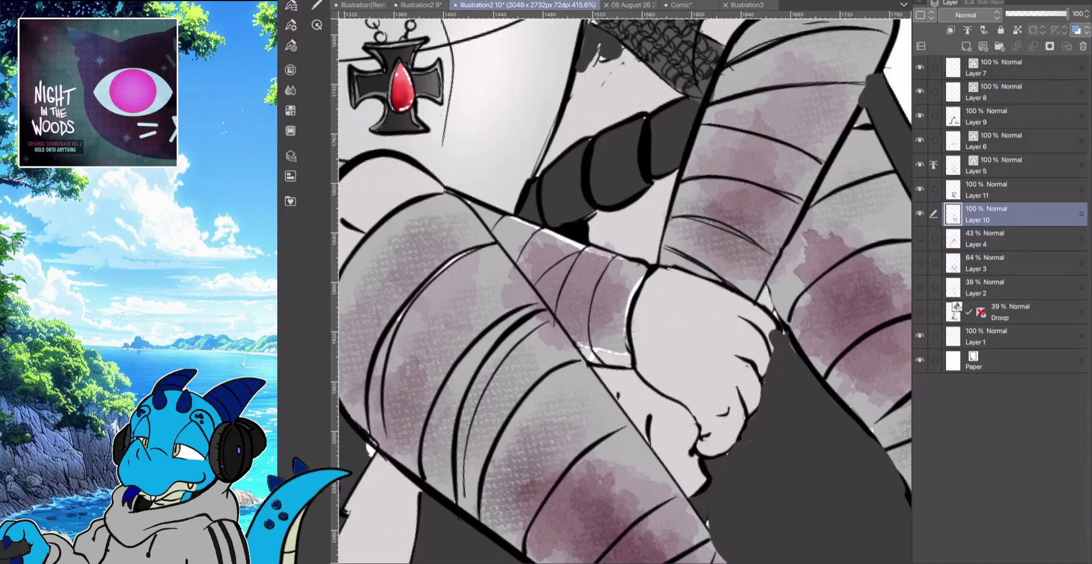
Paint over the white gaps along the lower, cuff and upper edges of the bloodstained wrist wrap
{"action": "key", "text": "Tab"}
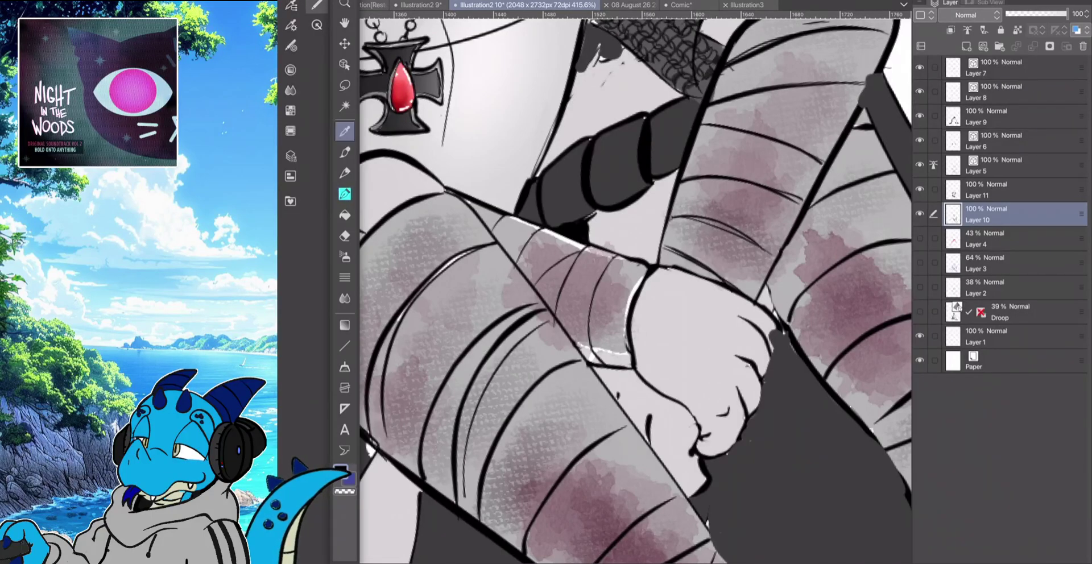
{"action": "key", "text": "Tab"}
{"action": "key", "text": "Tab"}
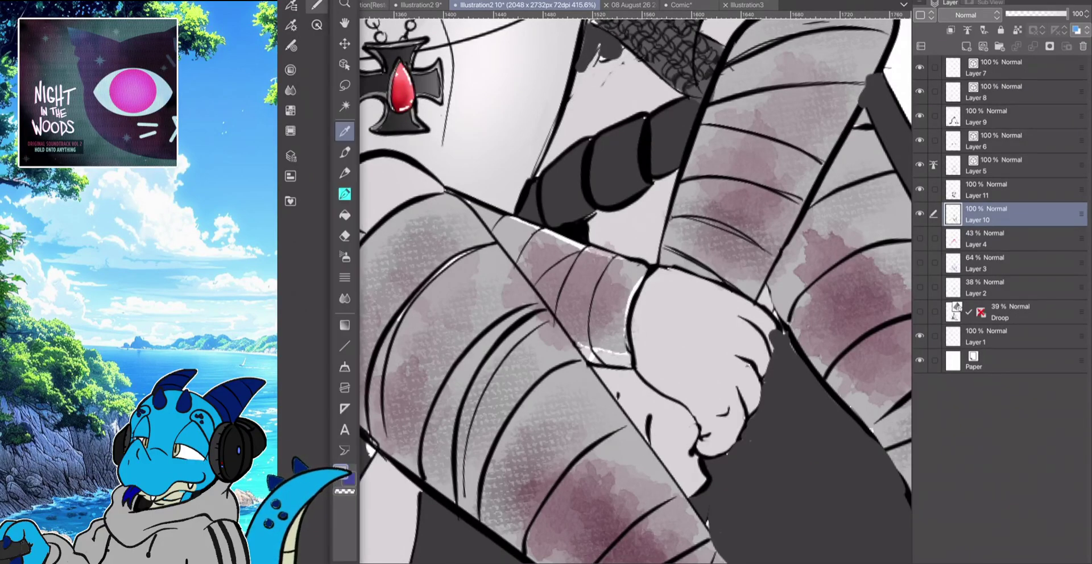
{"action": "key", "text": "p"}
{"action": "key", "text": "Tab"}
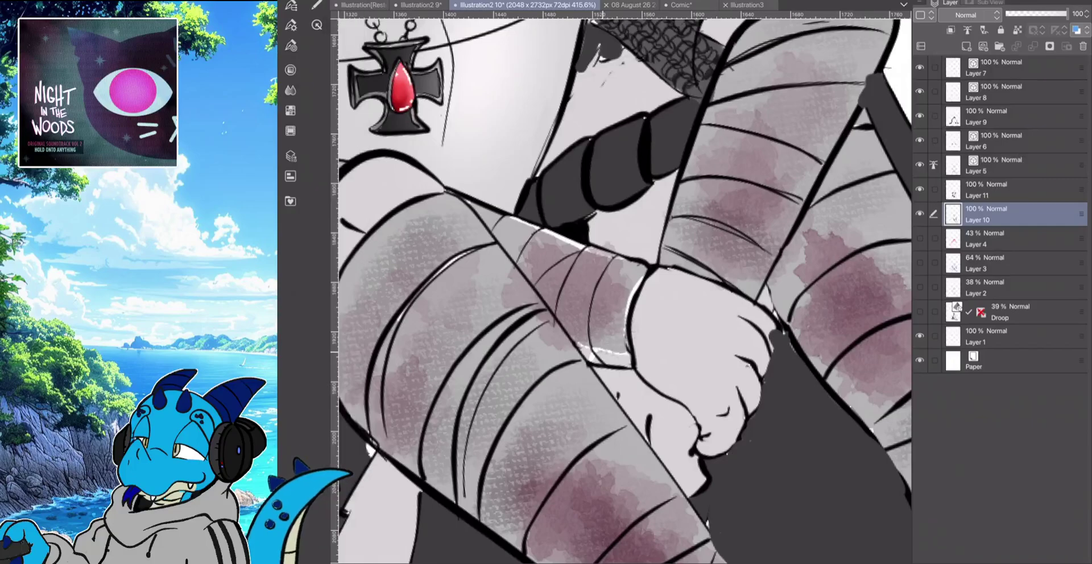
{"action": "mouse_move", "coordinate": [583, 352]}
{"action": "left_mouse_down"}
{"action": "mouse_move", "coordinate": [631, 362]}
{"action": "mouse_move", "coordinate": [628, 302]}
{"action": "mouse_move", "coordinate": [643, 276]}
{"action": "left_mouse_up"}
{"action": "left_click_drag", "start_coordinate": [571, 243], "coordinate": [593, 250]}
{"action": "left_click_drag", "start_coordinate": [523, 223], "coordinate": [611, 257]}
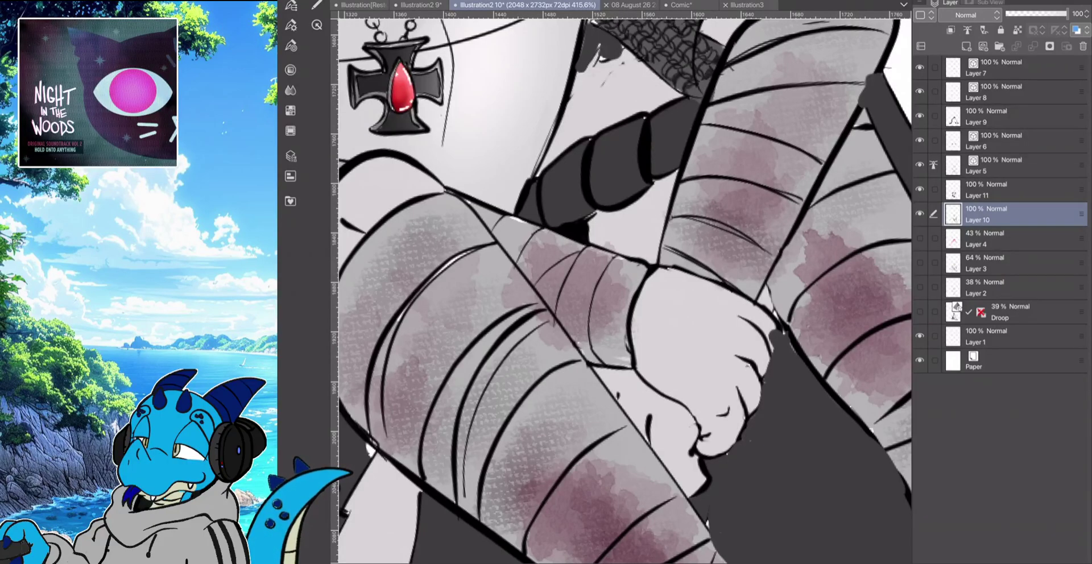
{"action": "left_click_drag", "start_coordinate": [507, 216], "coordinate": [525, 223]}
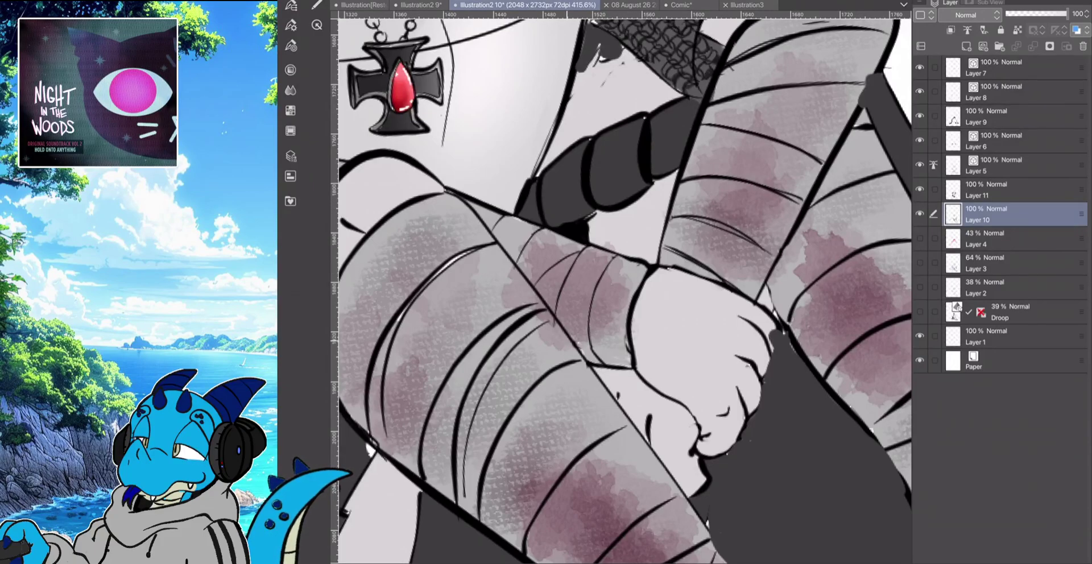
{"action": "scroll", "coordinate": [624, 291], "scroll_direction": "down", "scroll_amount": 3}
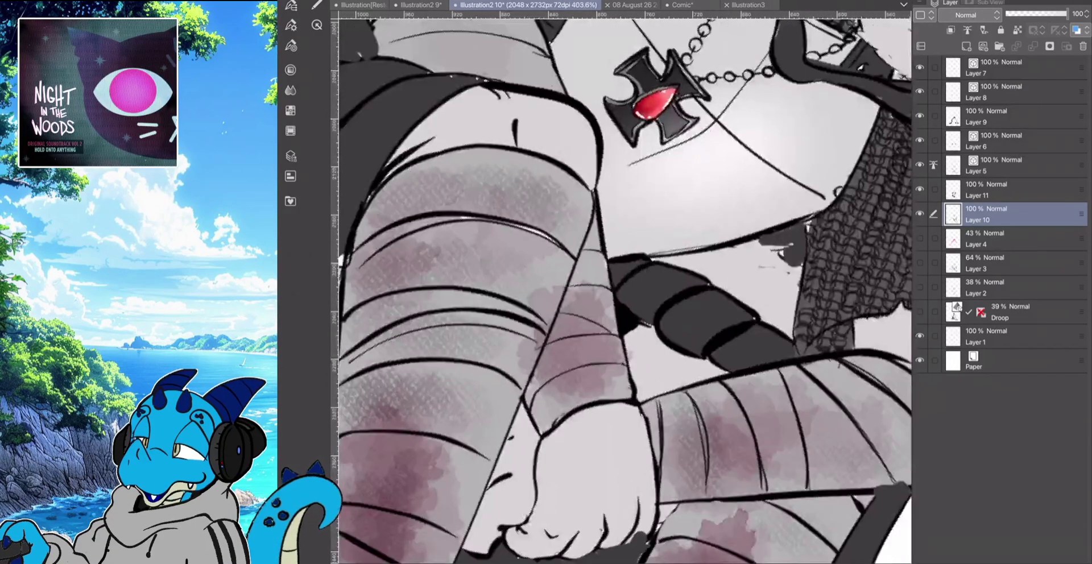
{"action": "scroll", "coordinate": [625, 285], "scroll_direction": "down", "scroll_amount": 1}
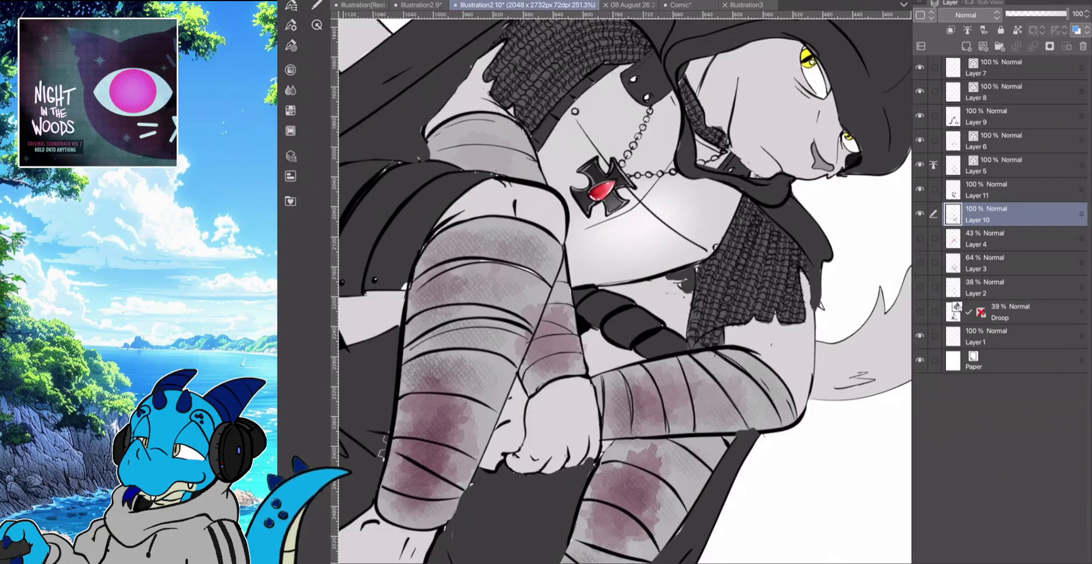
{"action": "scroll", "coordinate": [625, 291], "scroll_direction": "down", "scroll_amount": 3}
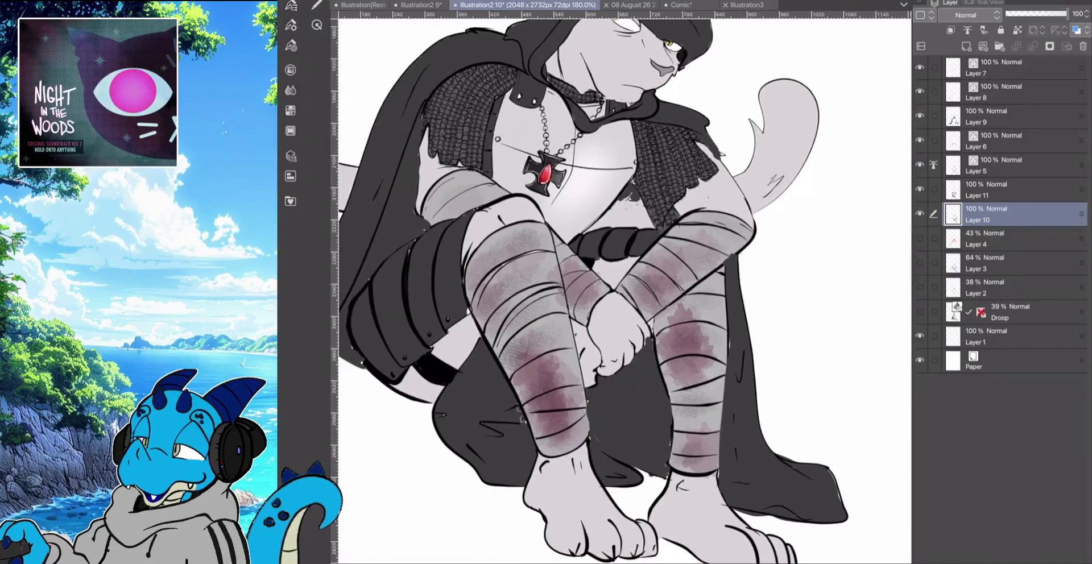
{"action": "scroll", "coordinate": [624, 291], "scroll_direction": "left", "scroll_amount": 1}
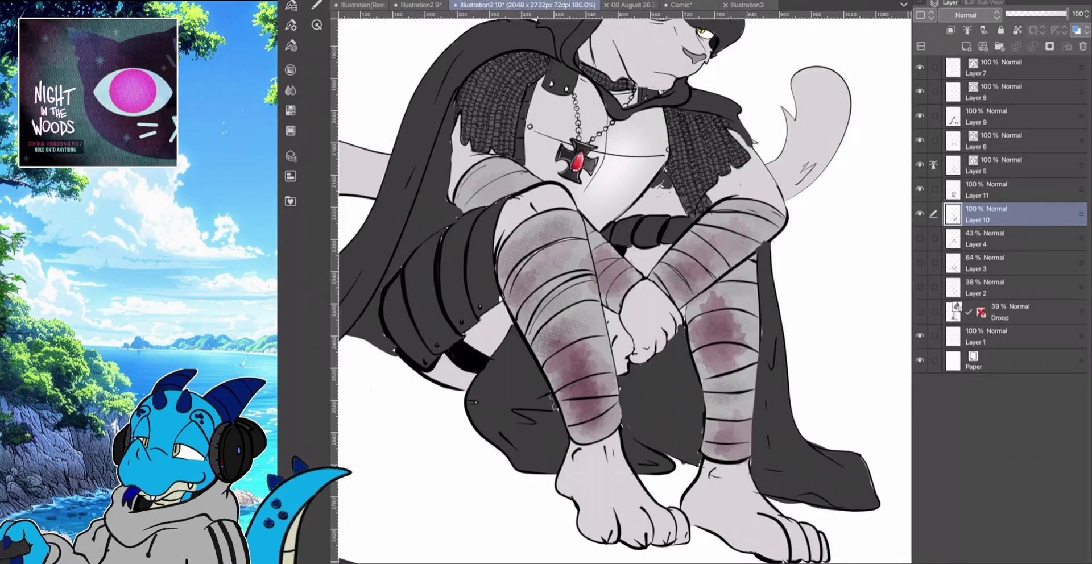
Select Layer 9 and try a brush stroke over the uncoloured gap between the breastplate and the chainmail
{"action": "scroll", "coordinate": [624, 291], "scroll_direction": "down", "scroll_amount": 3}
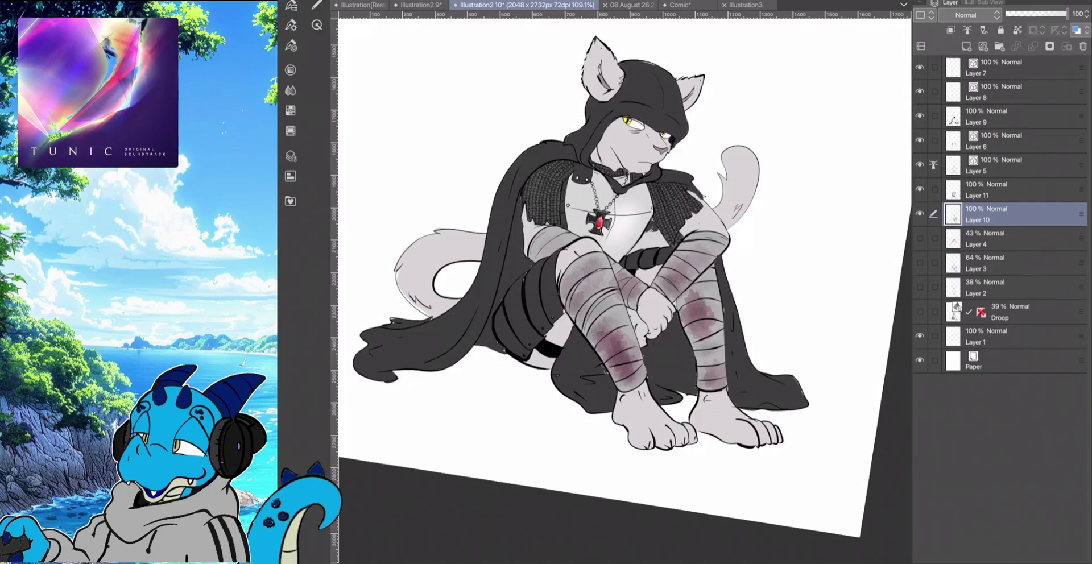
{"action": "left_click", "coordinate": [1012, 116]}
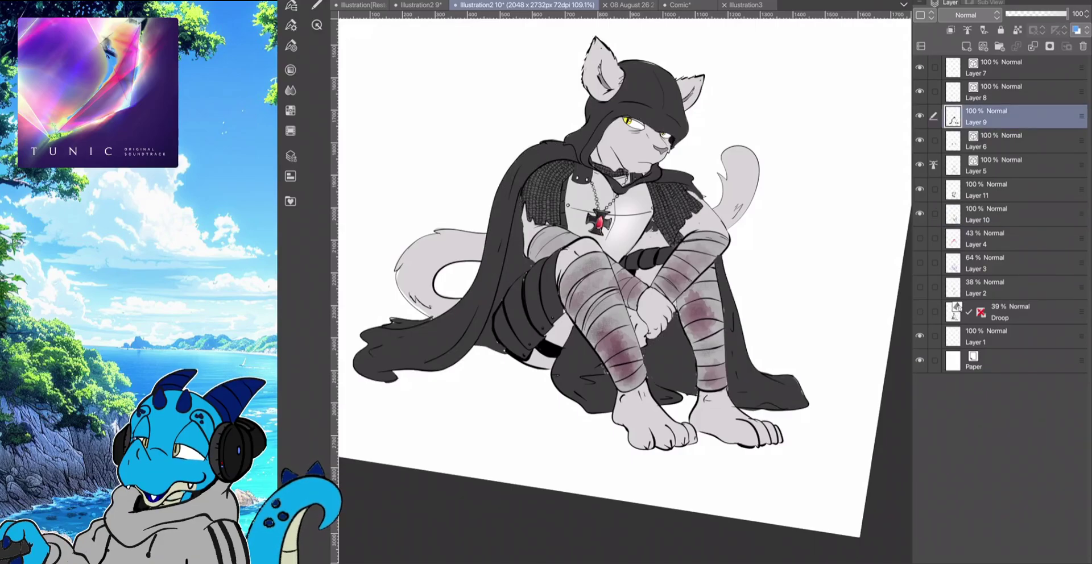
{"action": "left_click", "coordinate": [290, 25]}
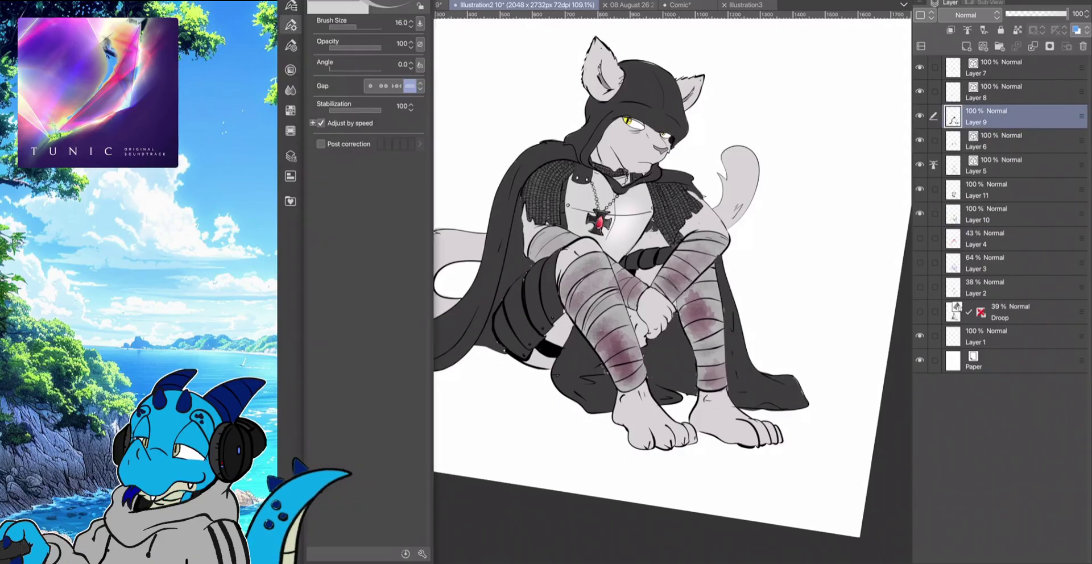
{"action": "key", "text": "F7"}
{"action": "left_click", "coordinate": [317, 5]}
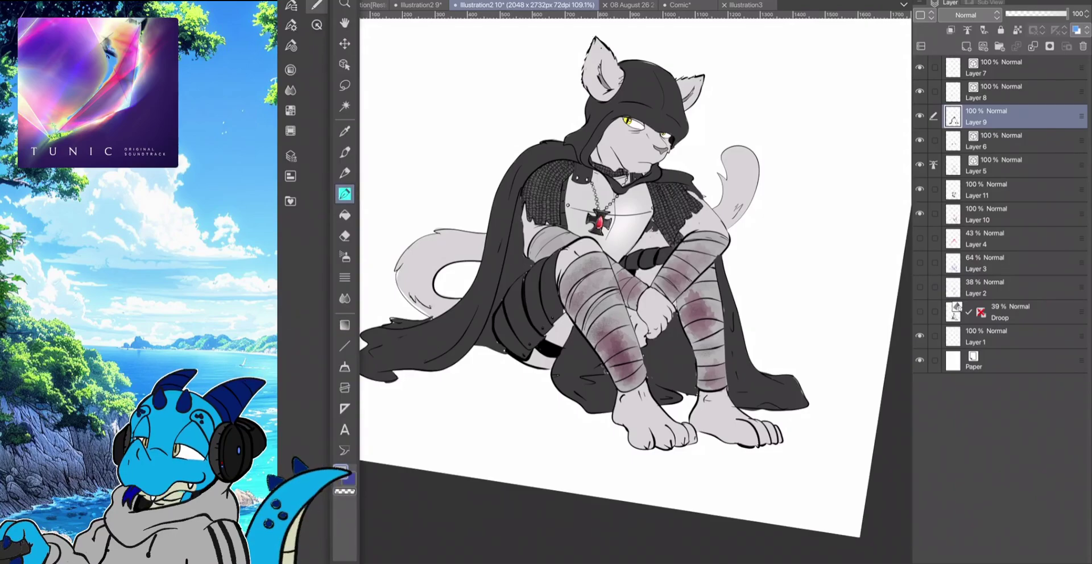
{"action": "key", "text": "p"}
{"action": "key", "text": "F7"}
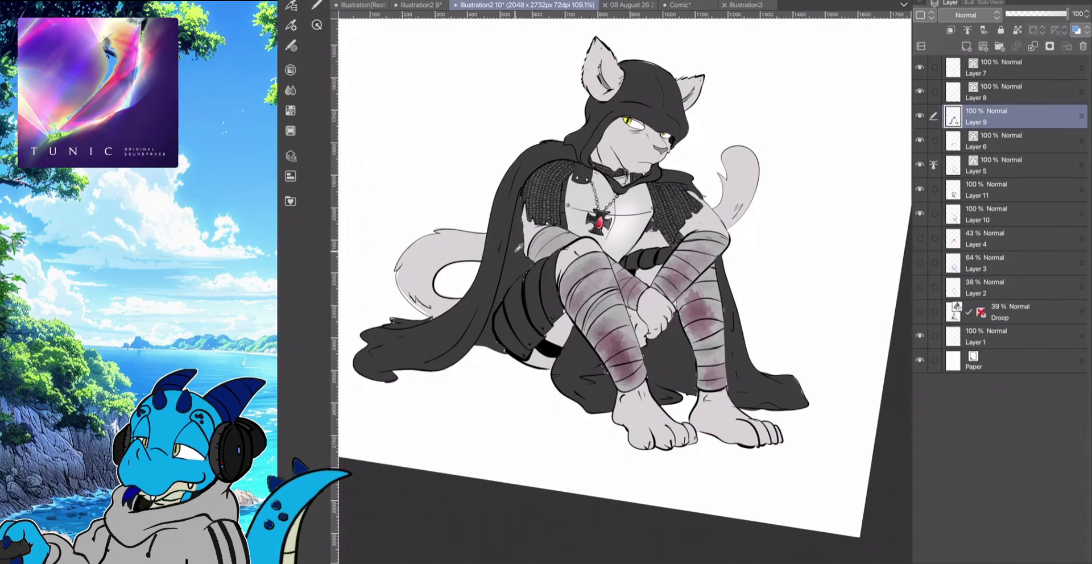
{"action": "left_click", "coordinate": [291, 5]}
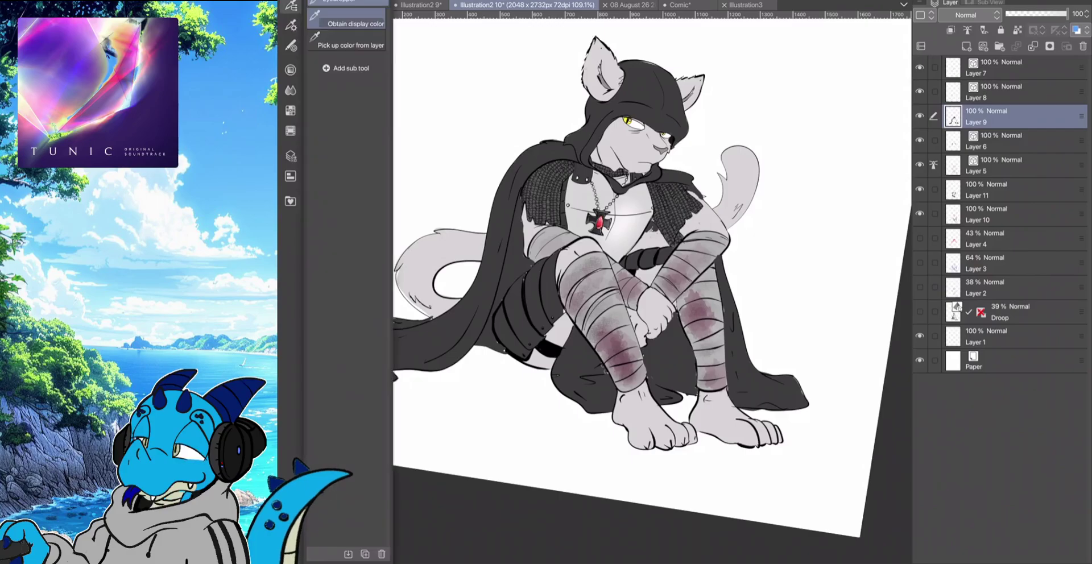
{"action": "left_click", "coordinate": [290, 25]}
{"action": "left_click", "coordinate": [291, 26]}
{"action": "key", "text": "F7"}
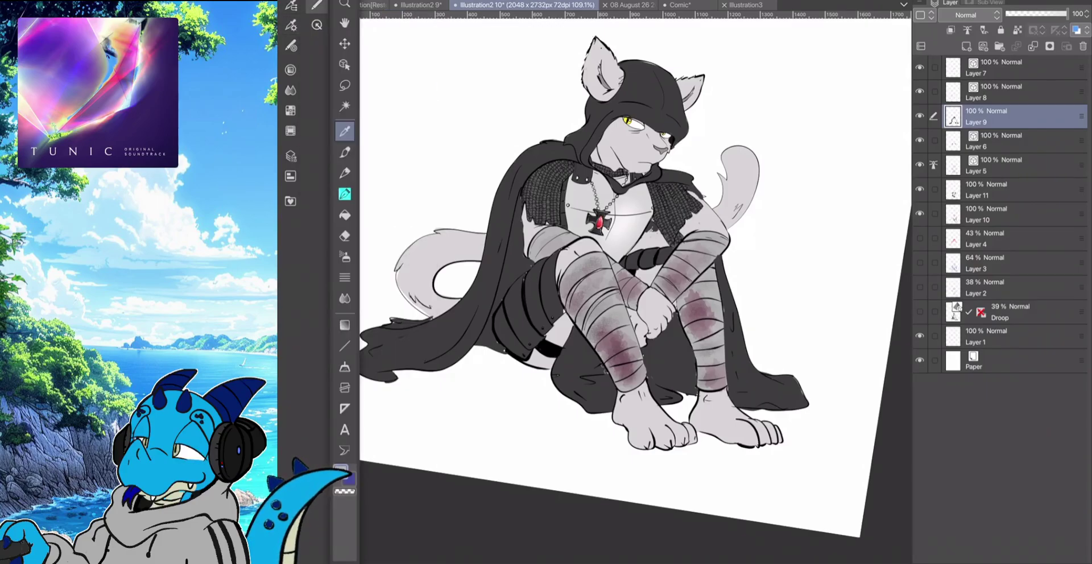
{"action": "key", "text": "b"}
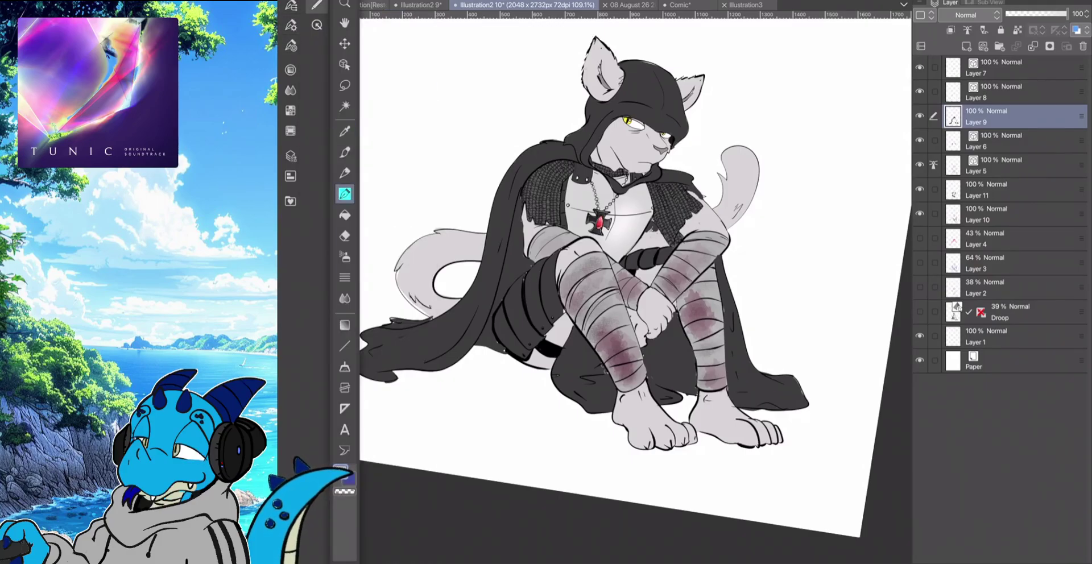
{"action": "left_click_drag", "start_coordinate": [654, 230], "coordinate": [644, 242]}
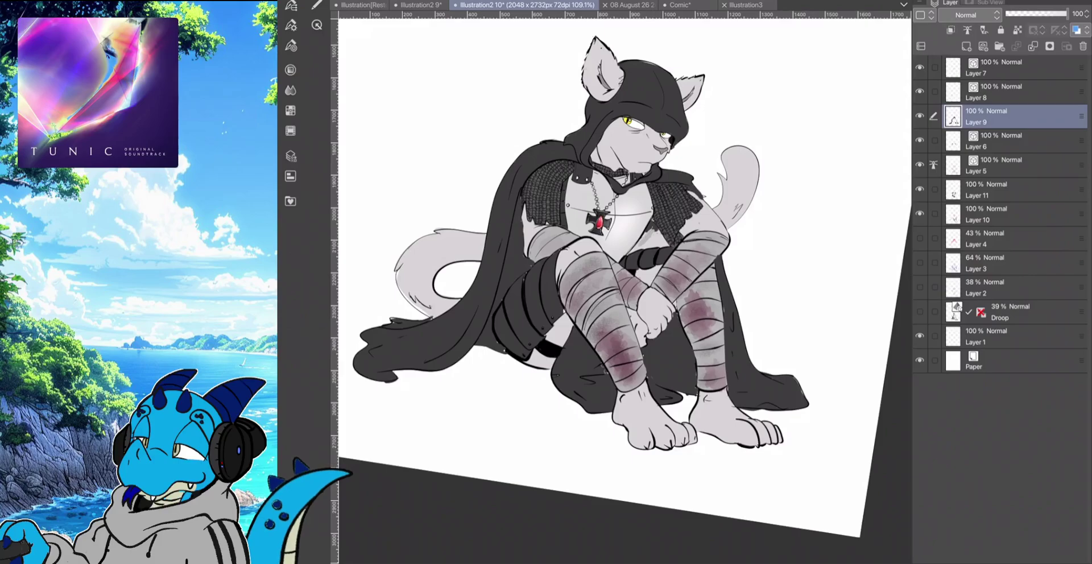
{"action": "key", "text": "F7"}
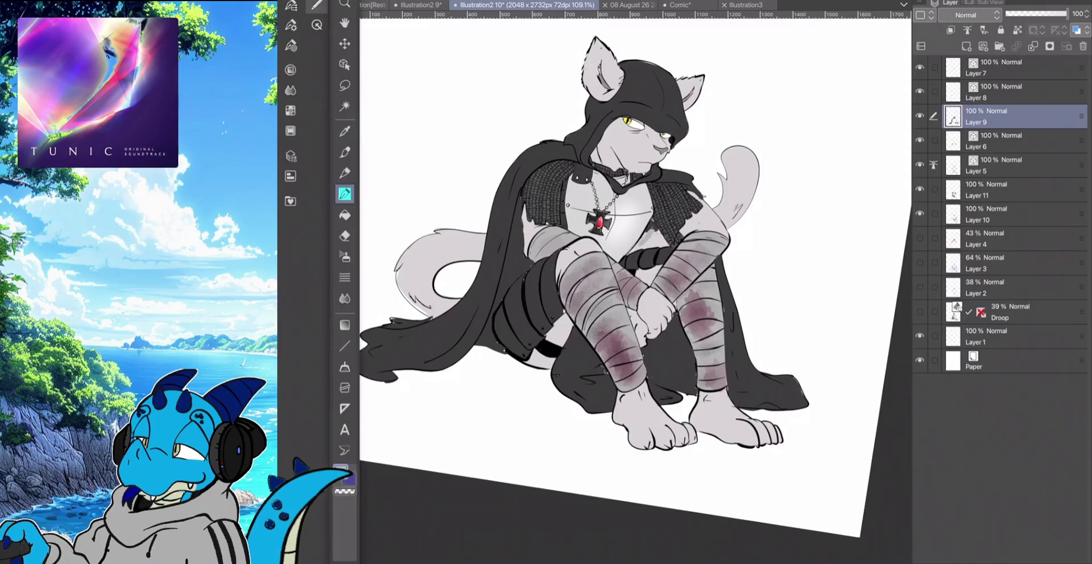
Sample the cloak's dark grey and fill the gap between the breastplate, the chainmail and the black armband
{"action": "key", "text": "i"}
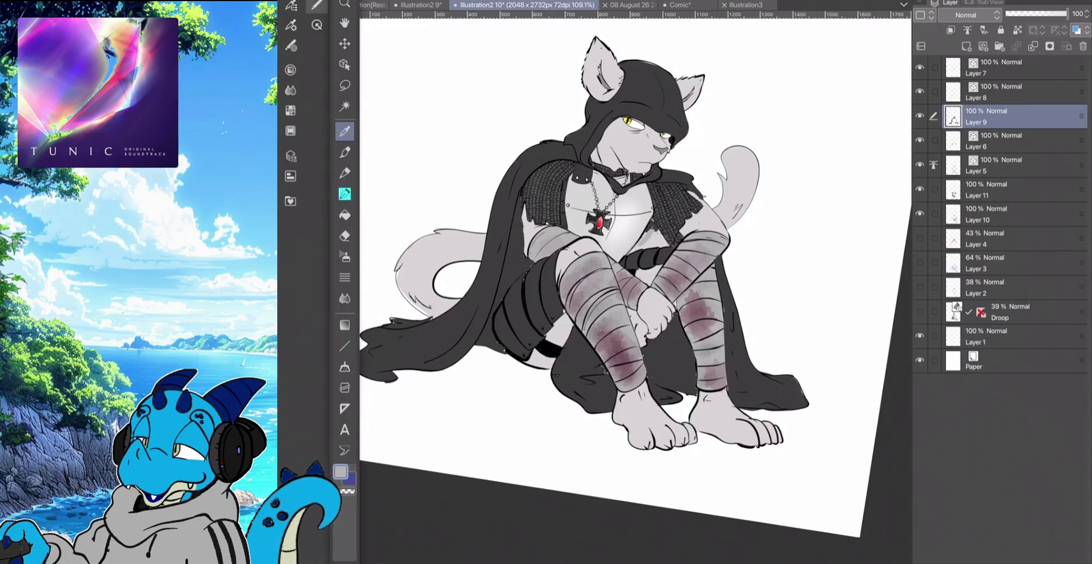
{"action": "left_click", "coordinate": [503, 216]}
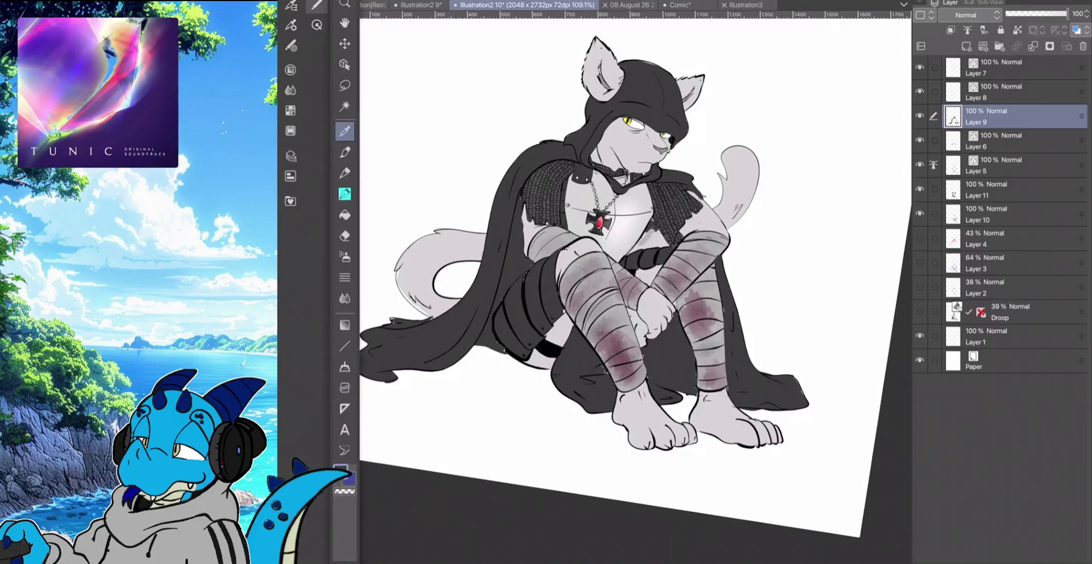
{"action": "key", "text": "b"}
{"action": "key", "text": "Tab"}
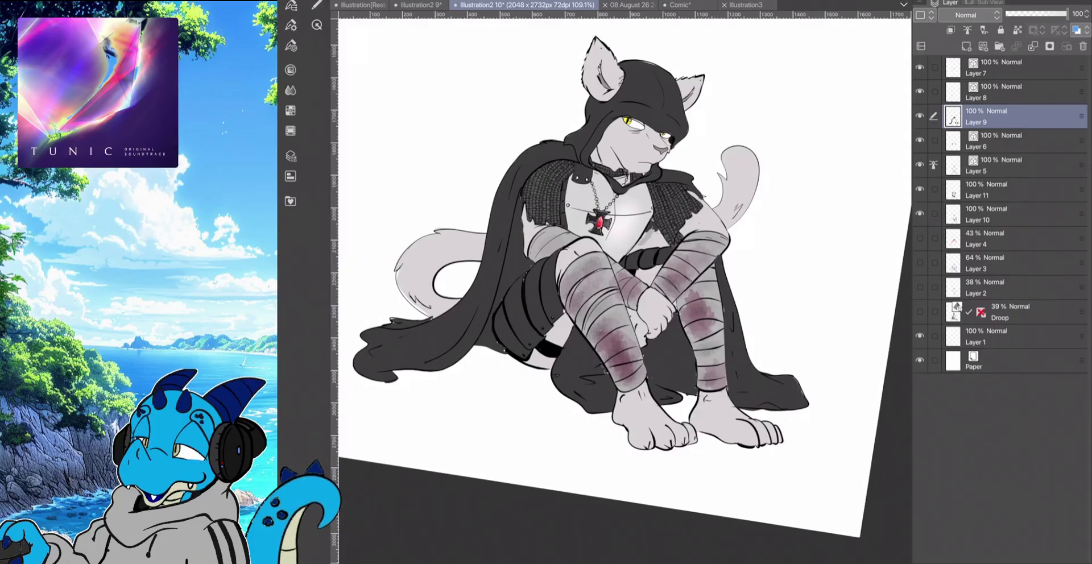
{"action": "scroll", "coordinate": [633, 212], "scroll_direction": "up", "scroll_amount": 6}
{"action": "mouse_move", "coordinate": [681, 273]}
{"action": "left_mouse_down"}
{"action": "mouse_move", "coordinate": [617, 345]}
{"action": "mouse_move", "coordinate": [688, 300]}
{"action": "mouse_move", "coordinate": [686, 279]}
{"action": "left_mouse_up"}
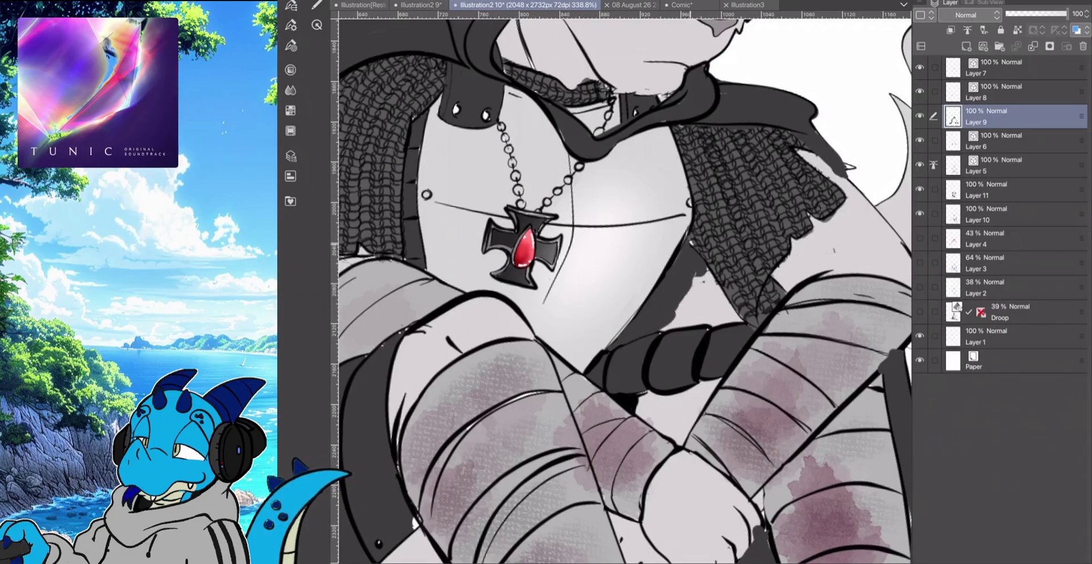
{"action": "left_click_drag", "start_coordinate": [695, 239], "coordinate": [711, 295]}
{"action": "mouse_move", "coordinate": [725, 260]}
{"action": "left_mouse_down"}
{"action": "mouse_move", "coordinate": [705, 318]}
{"action": "mouse_move", "coordinate": [742, 324]}
{"action": "mouse_move", "coordinate": [714, 324]}
{"action": "left_mouse_up"}
{"action": "mouse_move", "coordinate": [695, 287]}
{"action": "left_mouse_down"}
{"action": "mouse_move", "coordinate": [711, 323]}
{"action": "mouse_move", "coordinate": [662, 328]}
{"action": "mouse_move", "coordinate": [708, 296]}
{"action": "mouse_move", "coordinate": [725, 315]}
{"action": "mouse_move", "coordinate": [687, 317]}
{"action": "left_mouse_up"}
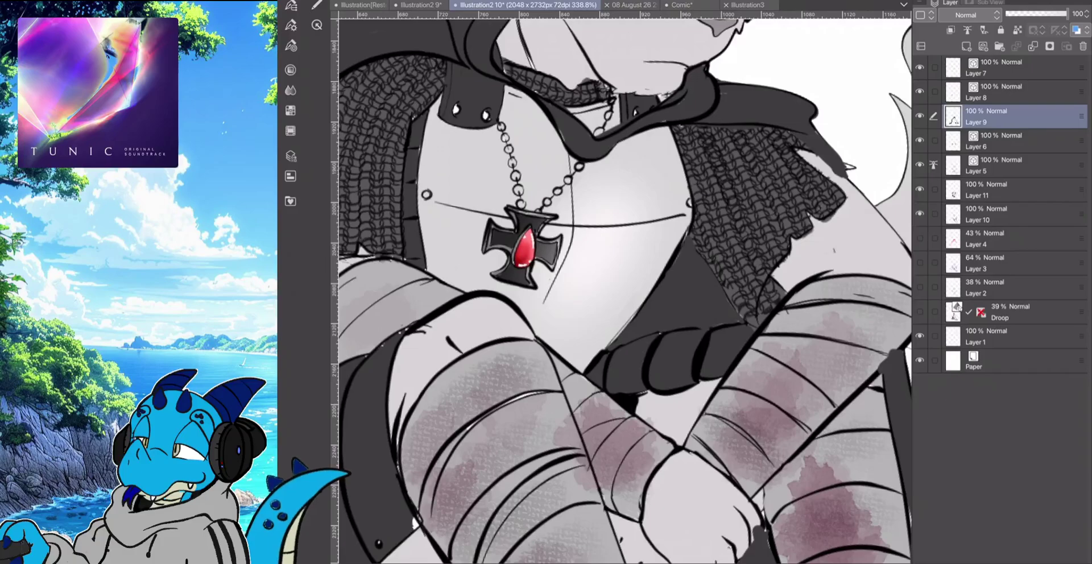
{"action": "scroll", "coordinate": [624, 291], "scroll_direction": "down", "scroll_amount": 5}
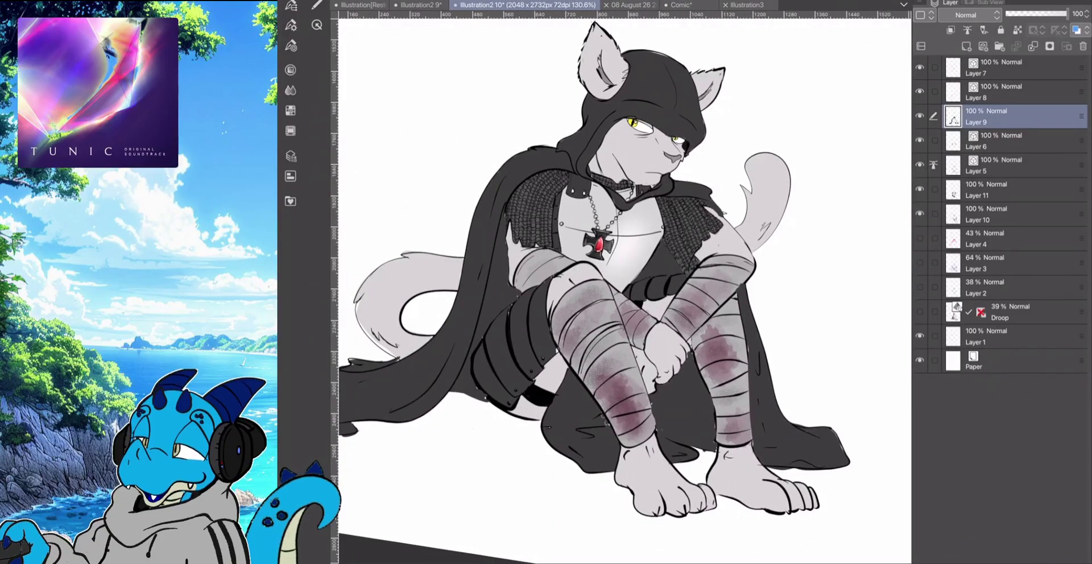
Check what Layer 9 and Layer 8 contribute to the cloak by hiding and showing each one
{"action": "left_click", "coordinate": [919, 116]}
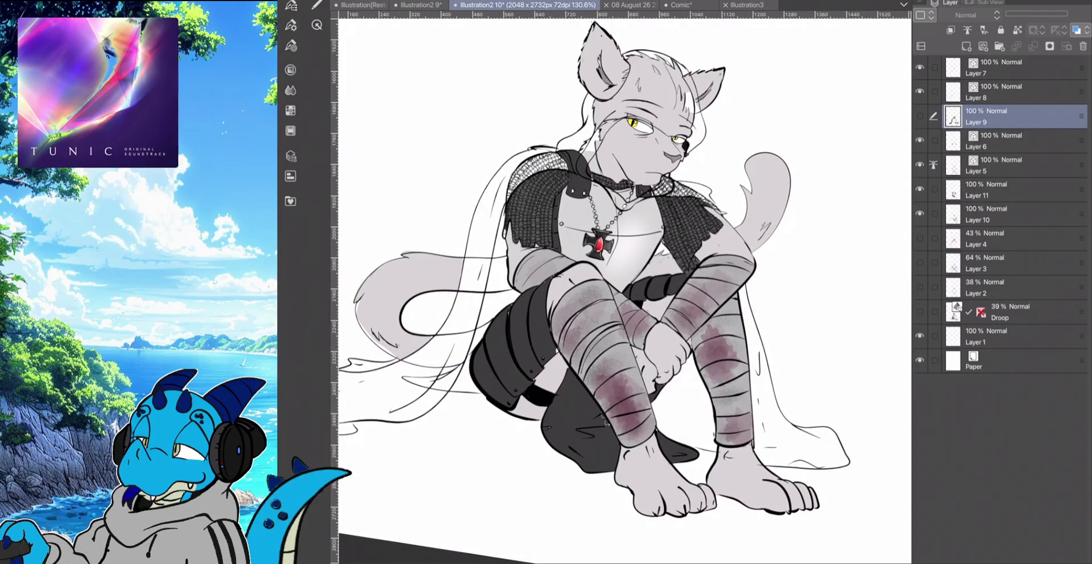
{"action": "left_click", "coordinate": [920, 116]}
{"action": "left_click", "coordinate": [919, 91]}
{"action": "left_click", "coordinate": [920, 116]}
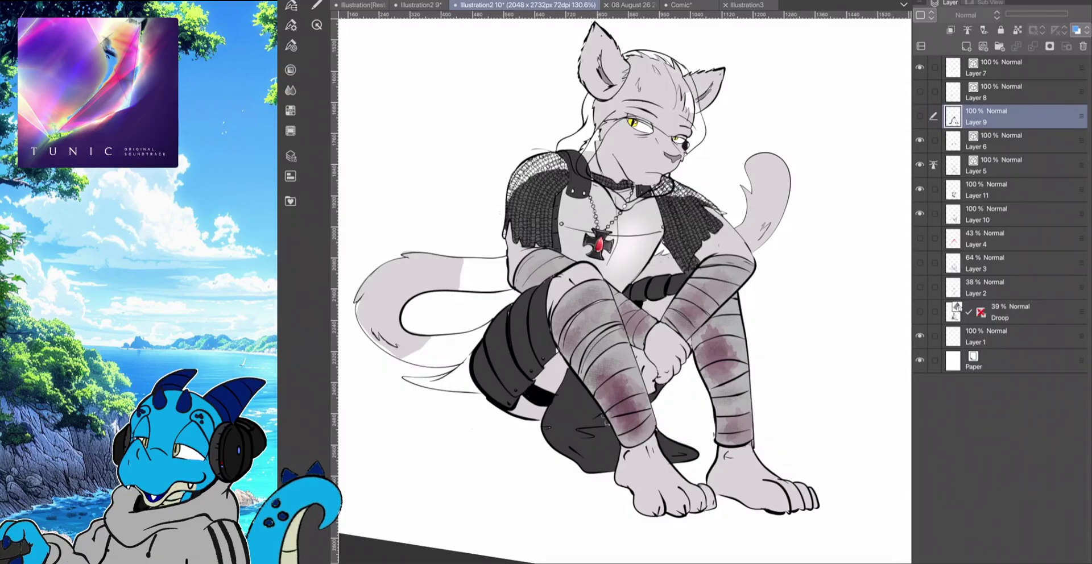
{"action": "left_click", "coordinate": [919, 116]}
{"action": "left_click", "coordinate": [919, 92]}
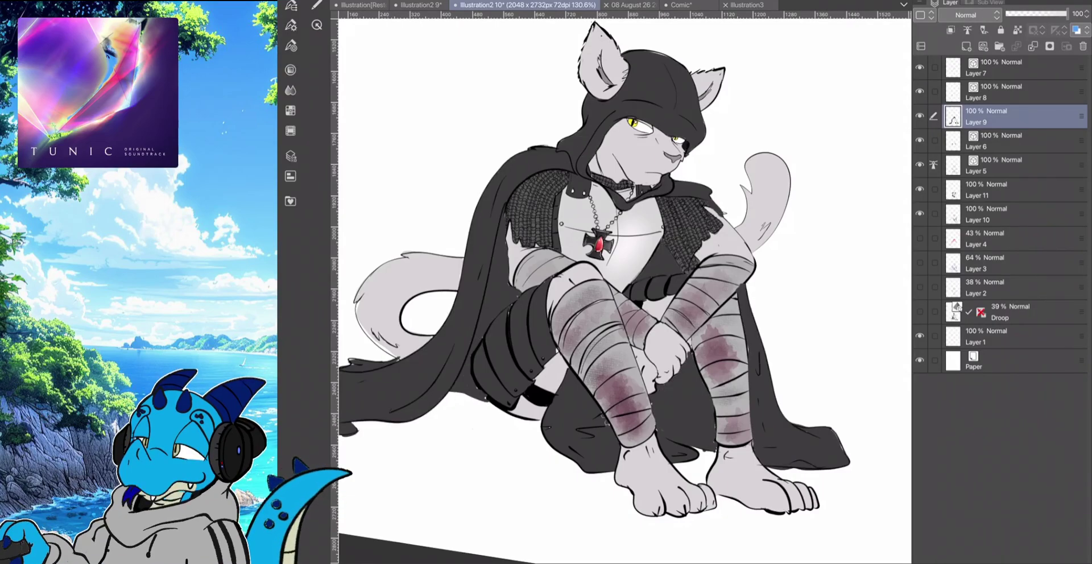